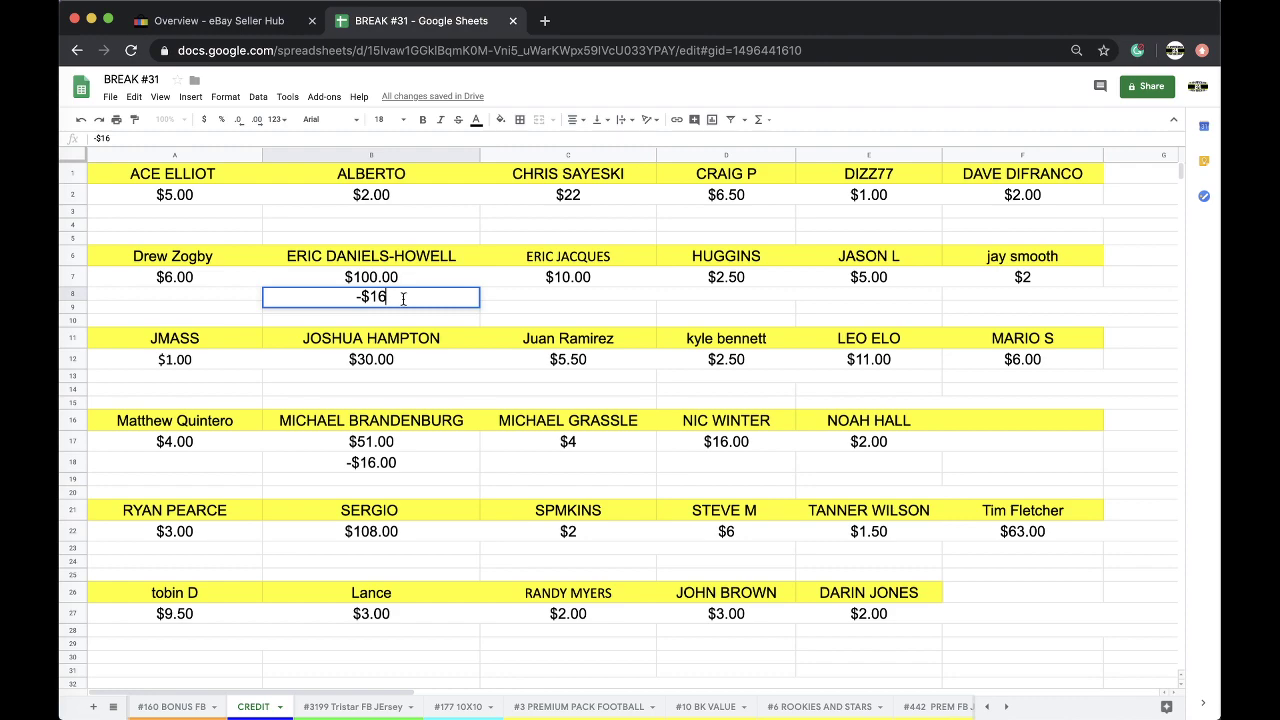
# - Commit the -$16 adjustment in CREDIT B8 and copy the buyer in B6
pyautogui.click(444, 338)
pyautogui.click(390, 246)
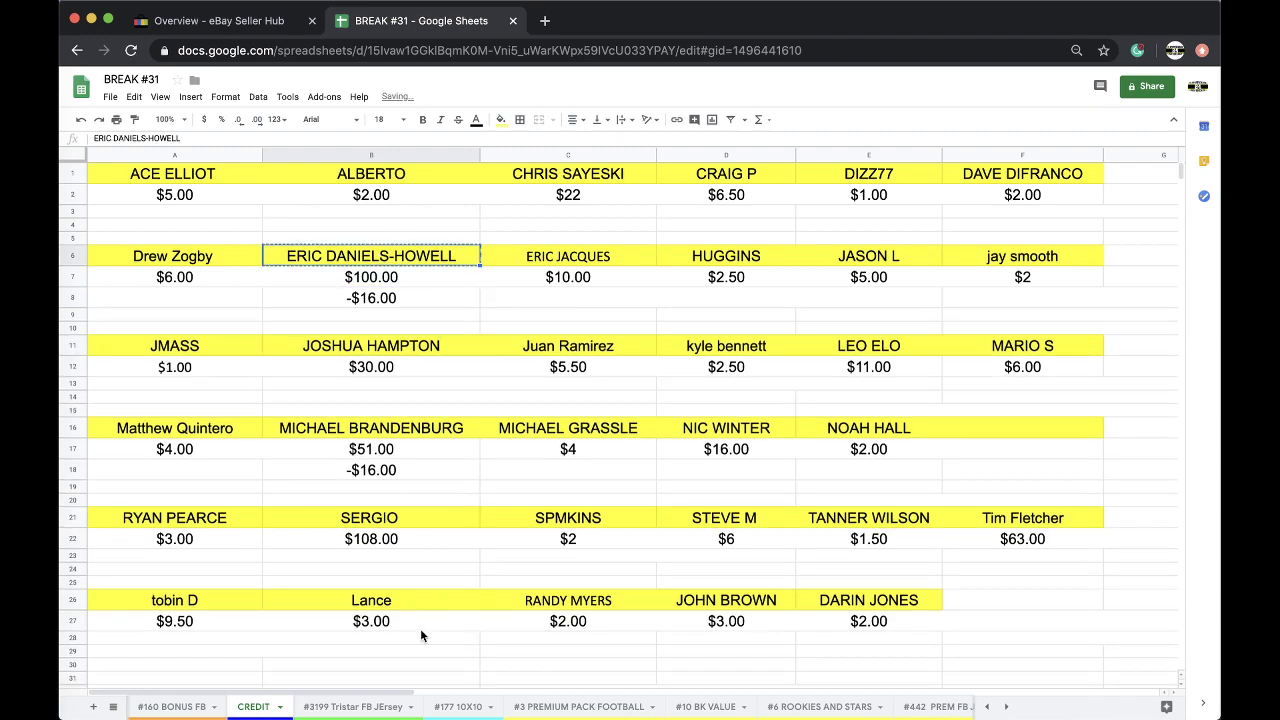
pyautogui.click(380, 707)
pyautogui.click(560, 707)
# - Paste the copied buyer into the Eagles, Seahawks, Buccaneers and Titans spots on #3
pyautogui.click(489, 456)
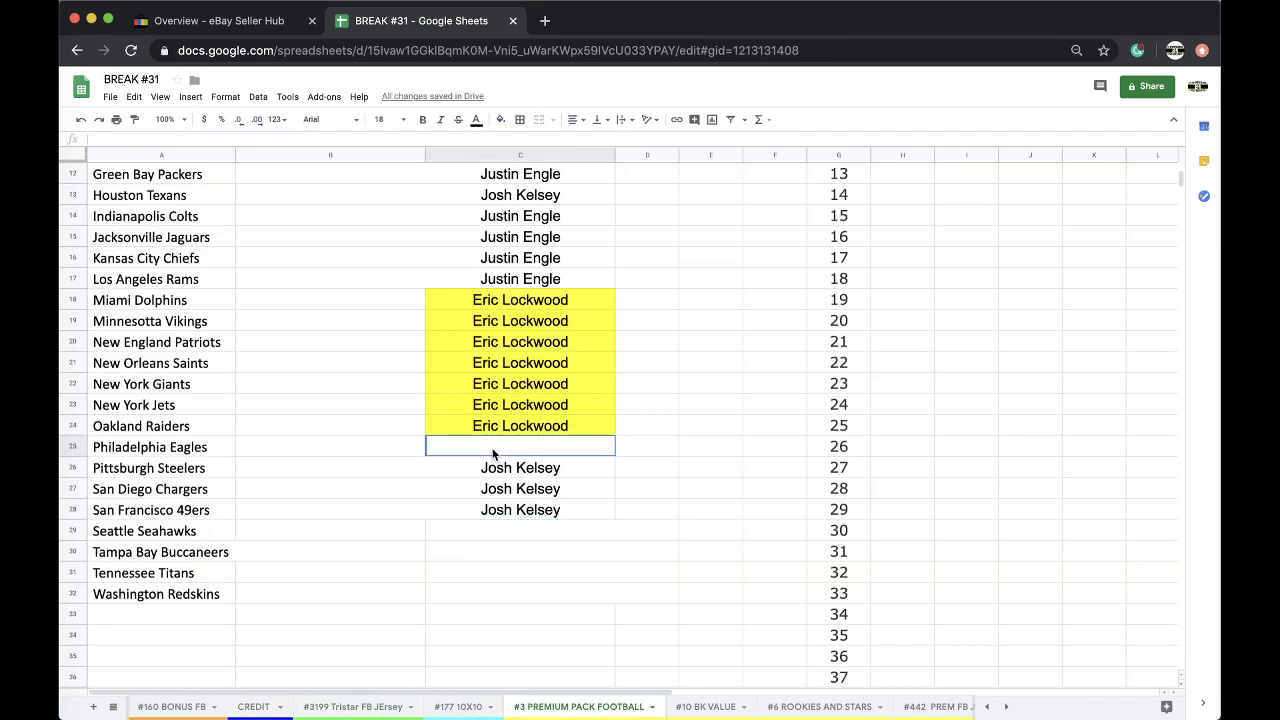
pyautogui.click(551, 532)
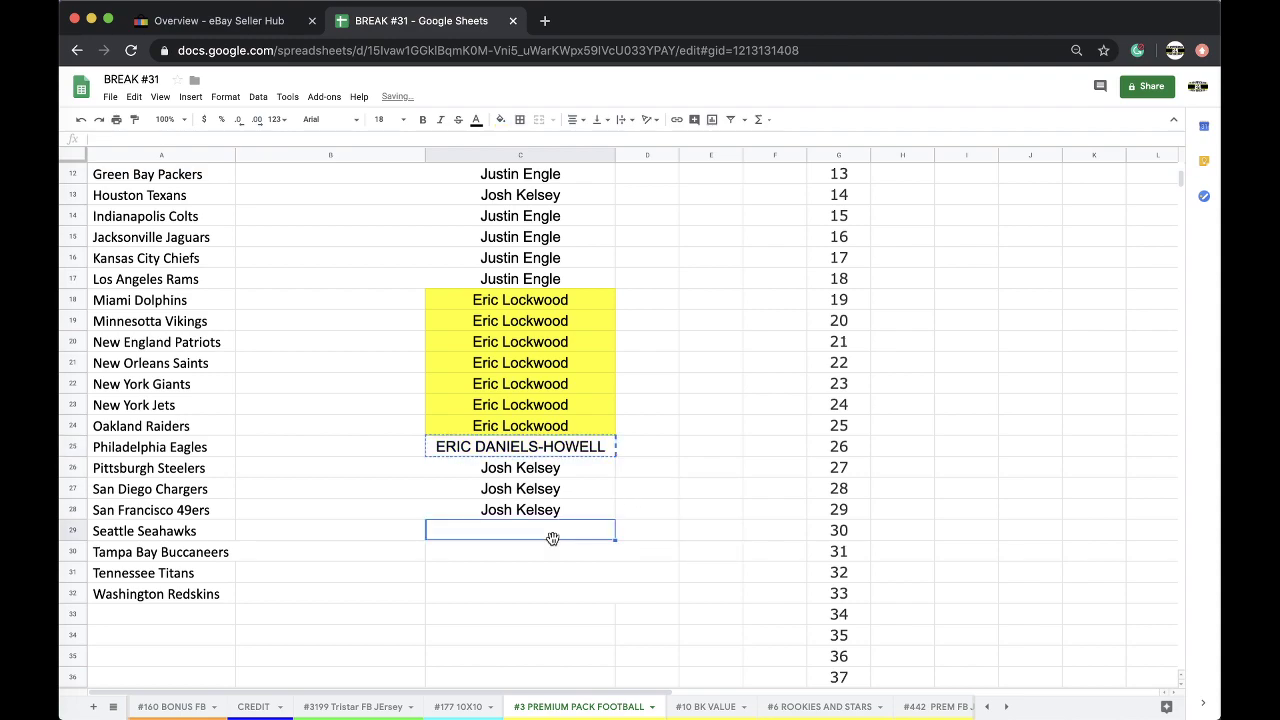
pyautogui.click(543, 552)
pyautogui.click(526, 573)
# - Enter a new buyer's name for the Washington Redskins spot and fill it yellow
pyautogui.click(516, 594)
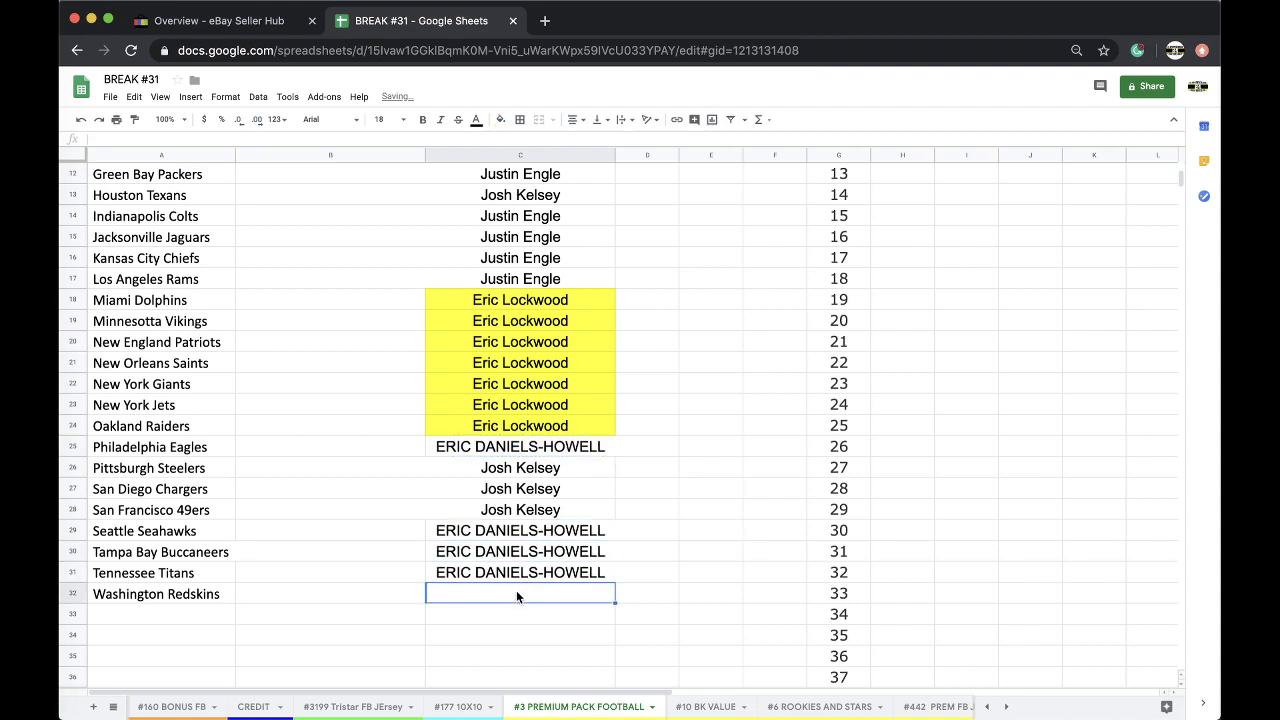
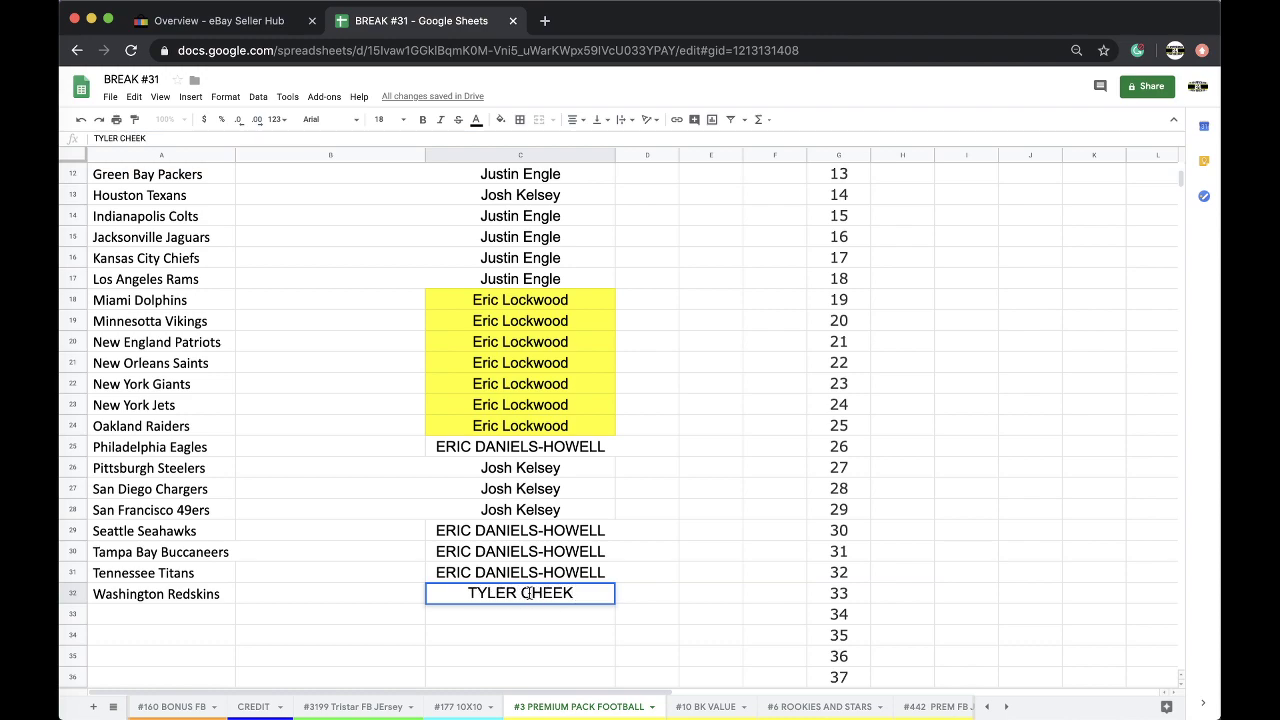
pyautogui.press('Return')
pyautogui.click(498, 594)
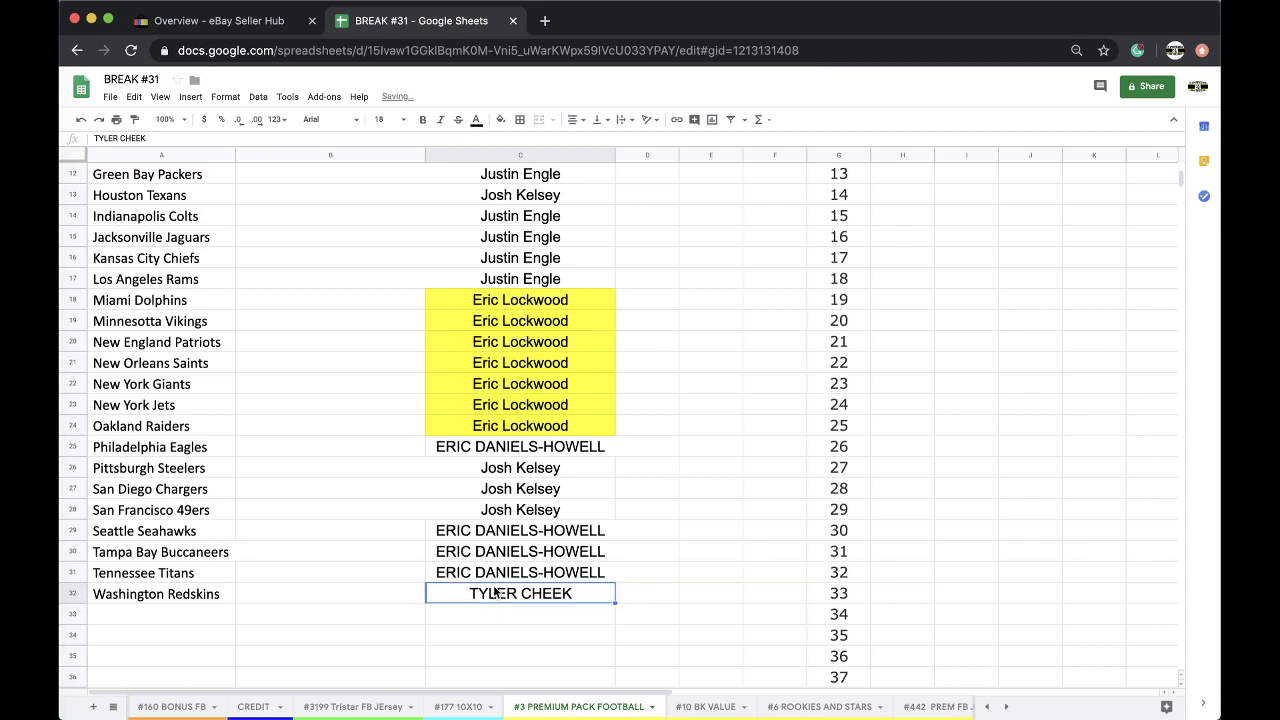
pyautogui.click(500, 119)
pyautogui.click(545, 174)
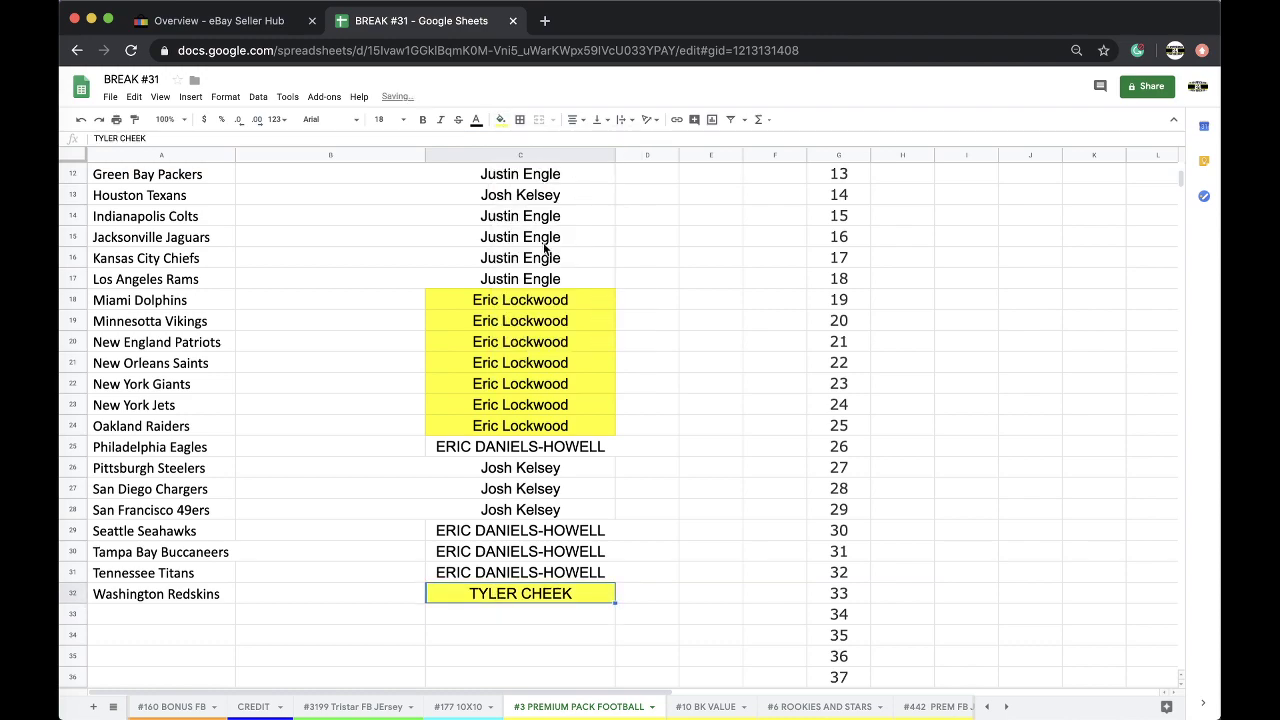
# - Remove the yellow fill from the Dolphins through Raiders buyer cells
pyautogui.rightClick(587, 707)
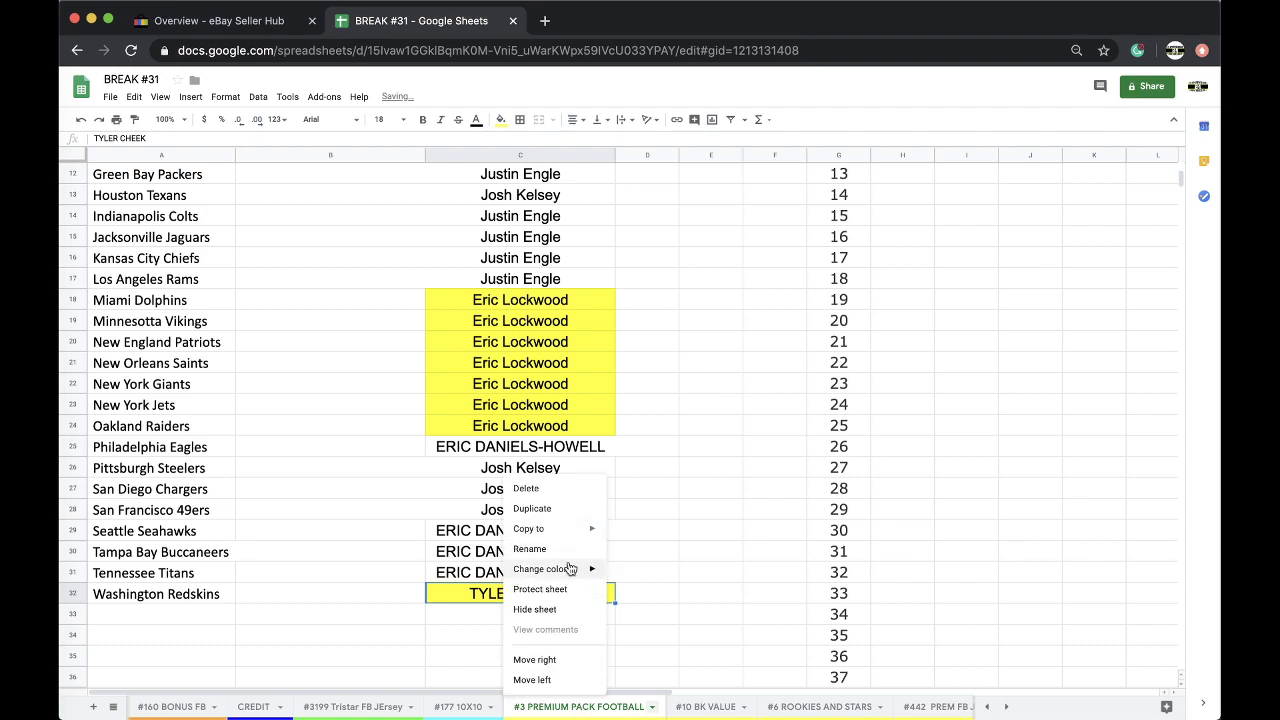
pyautogui.moveTo(570, 569)
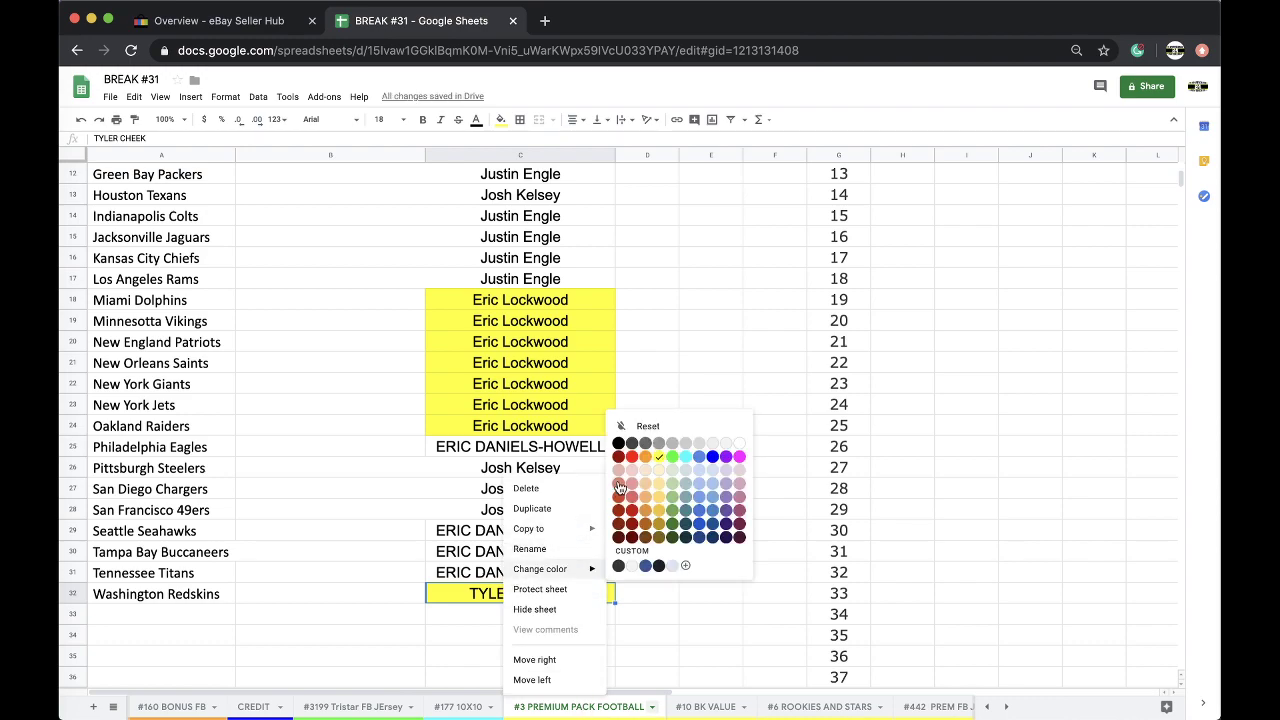
pyautogui.click(563, 300)
pyautogui.moveTo(563, 300); pyautogui.dragTo(565, 425)
pyautogui.click(500, 119)
pyautogui.click(515, 148)
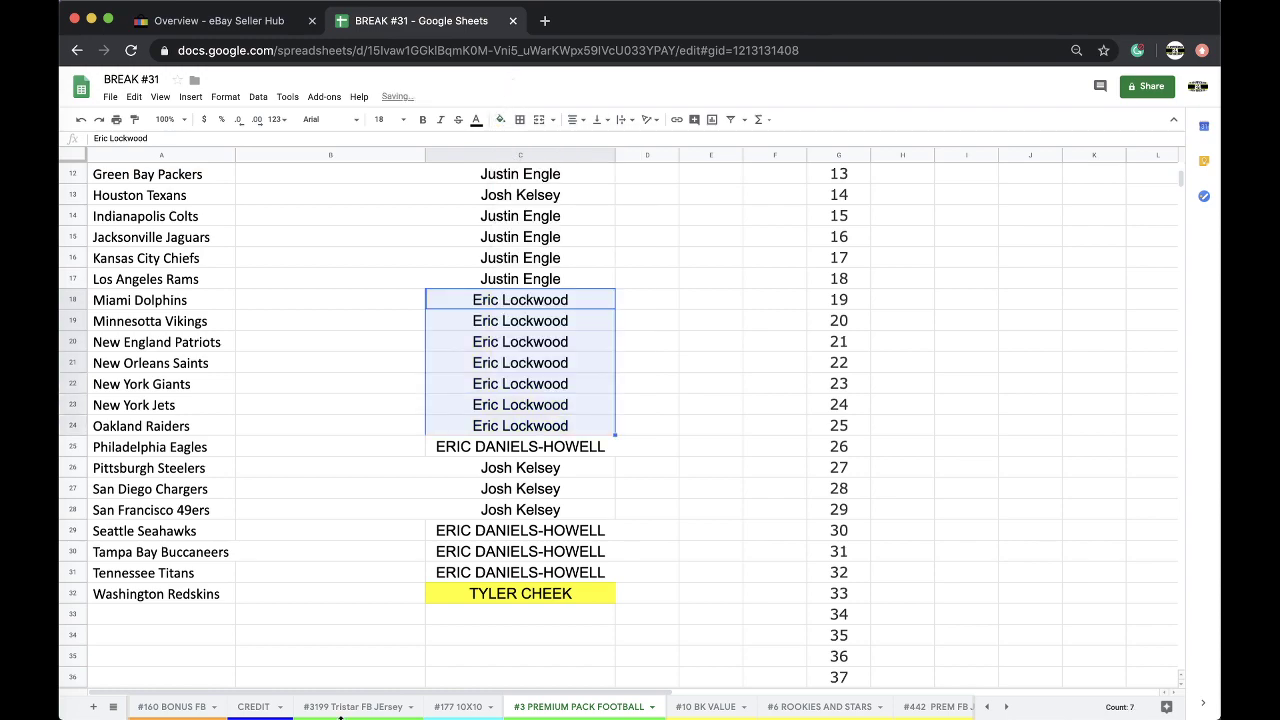
pyautogui.click(256, 707)
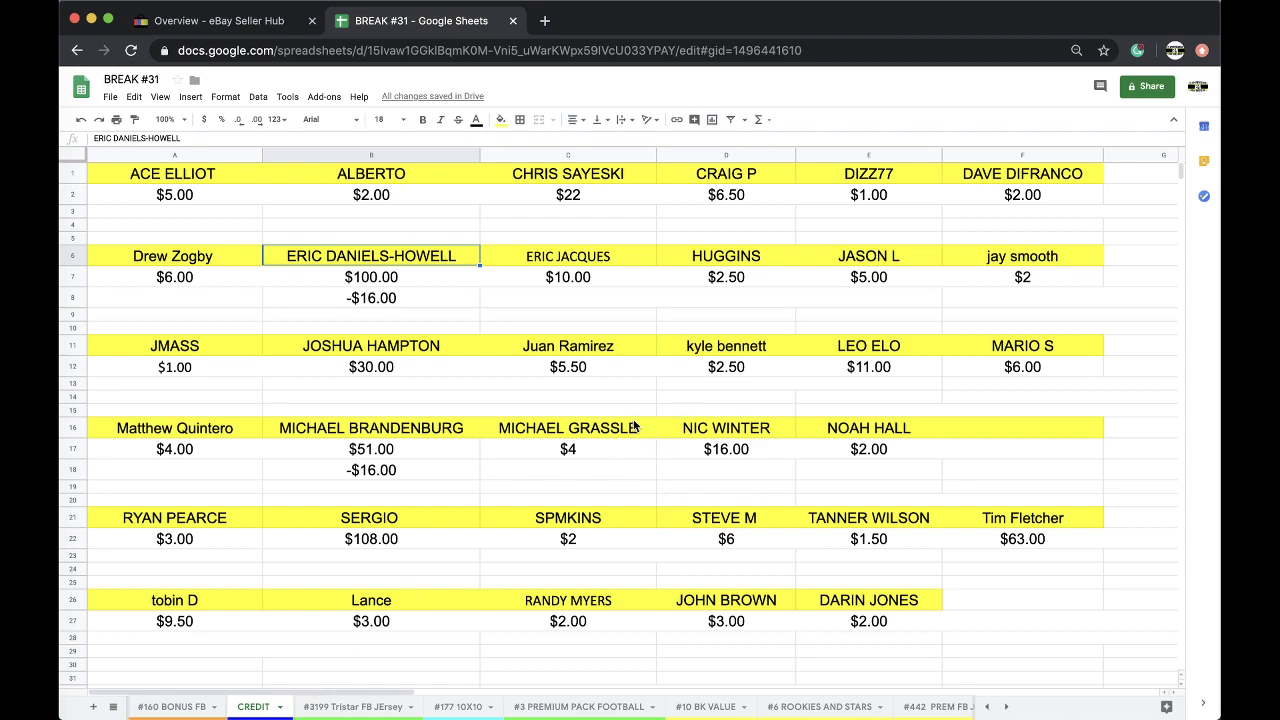
# - Add a new buyer's name in CREDIT F26 with a $16 balance in F27
pyautogui.click(973, 600)
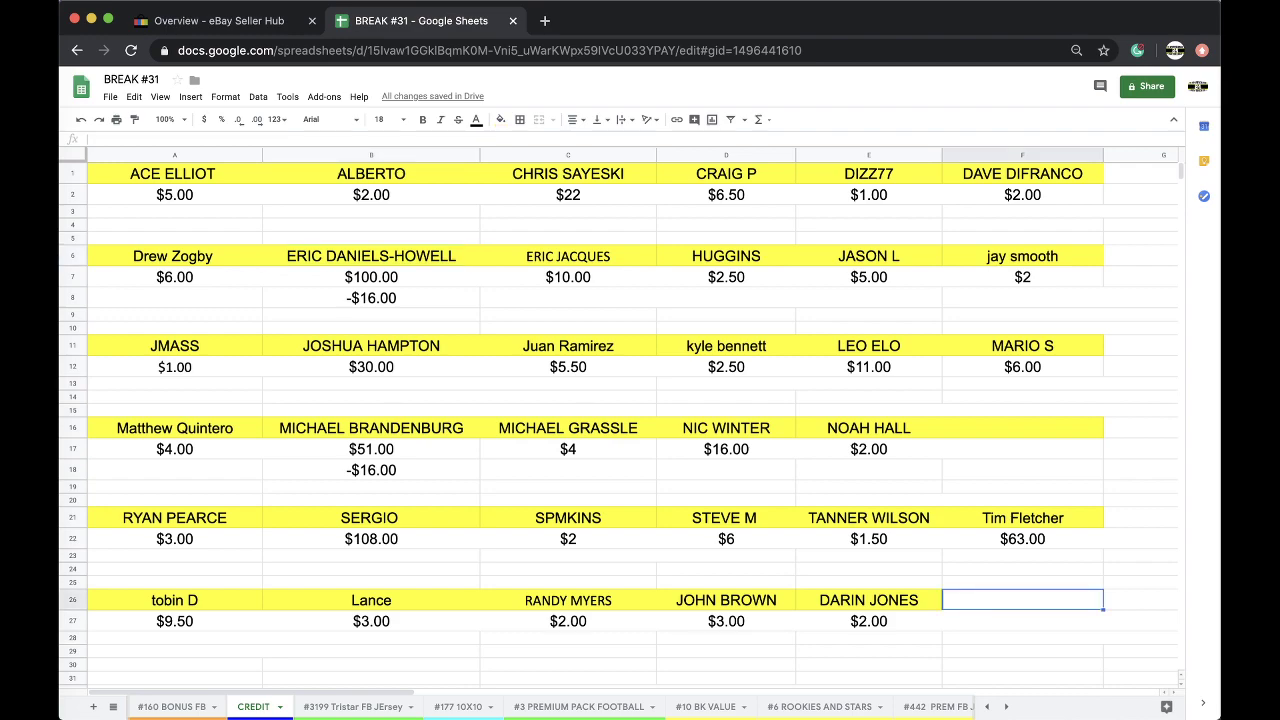
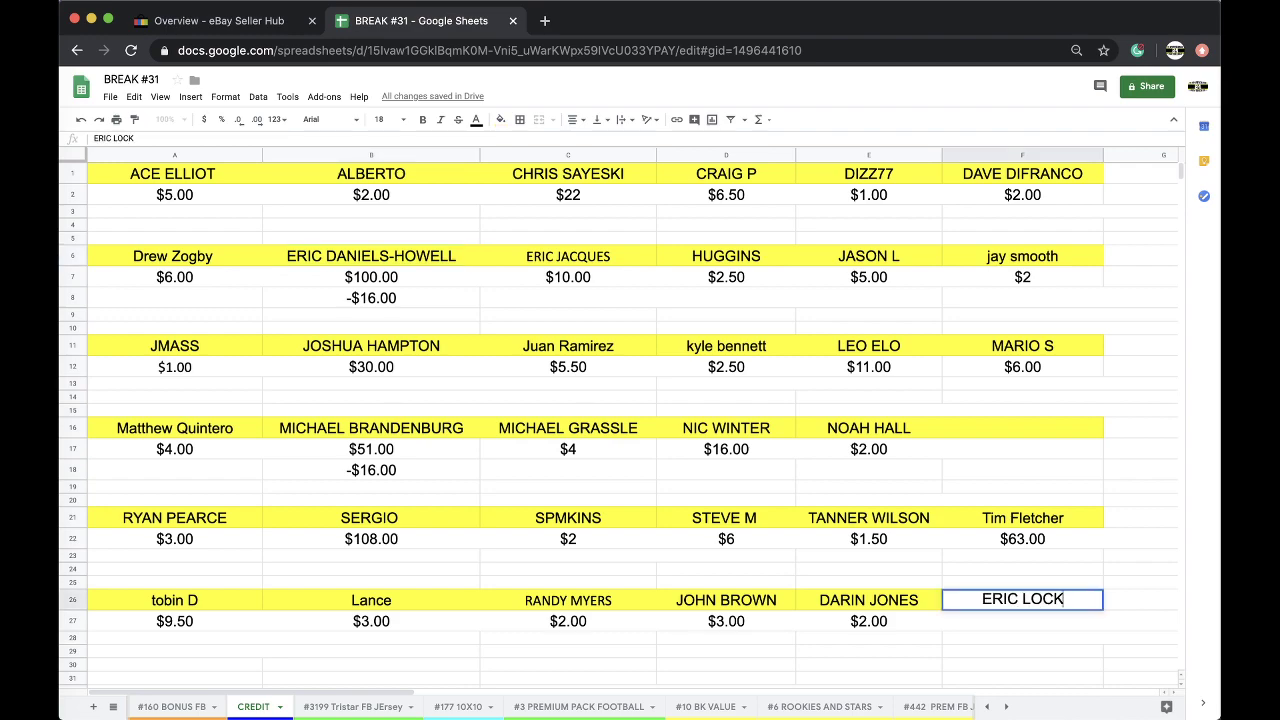
pyautogui.press('Return')
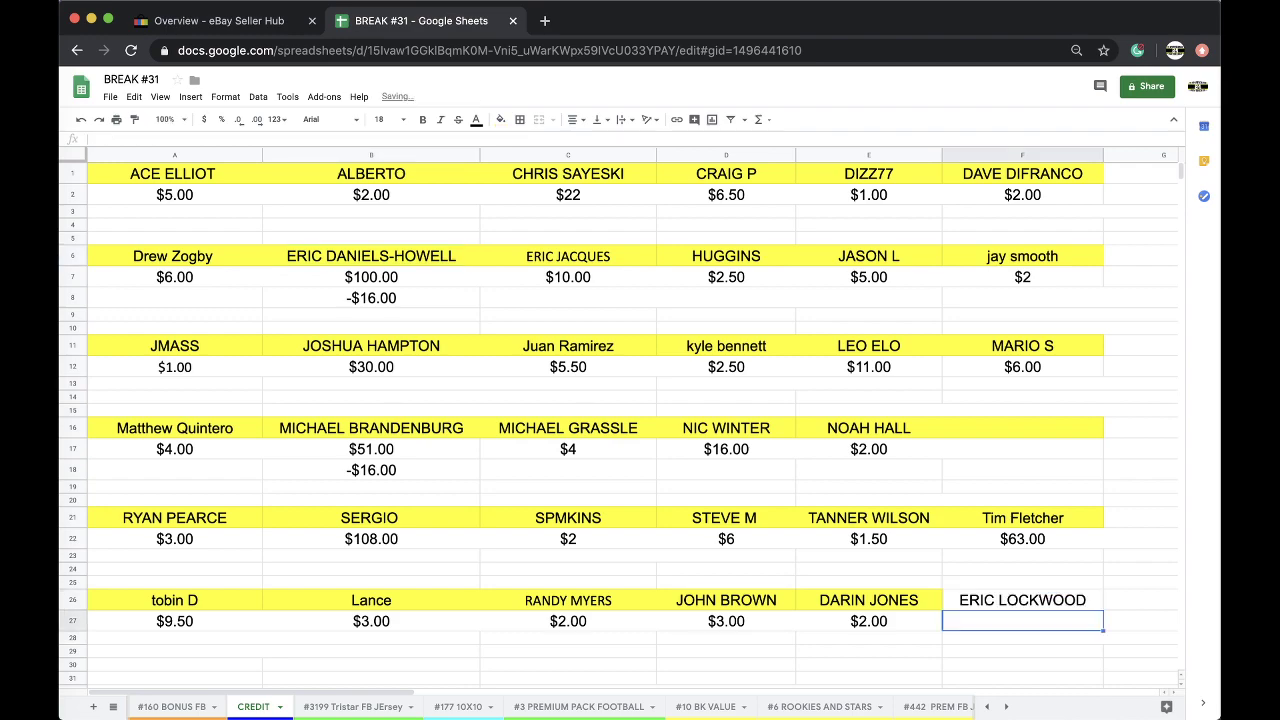
pyautogui.write('$16')
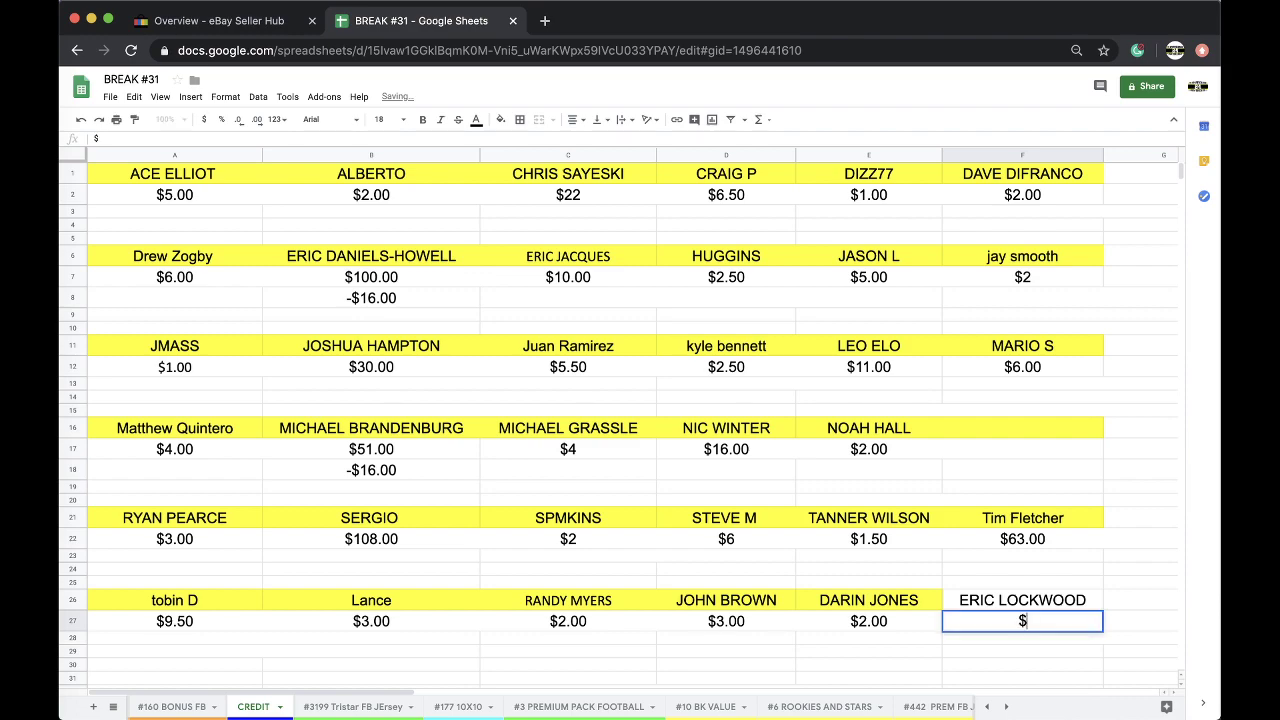
pyautogui.click(964, 597)
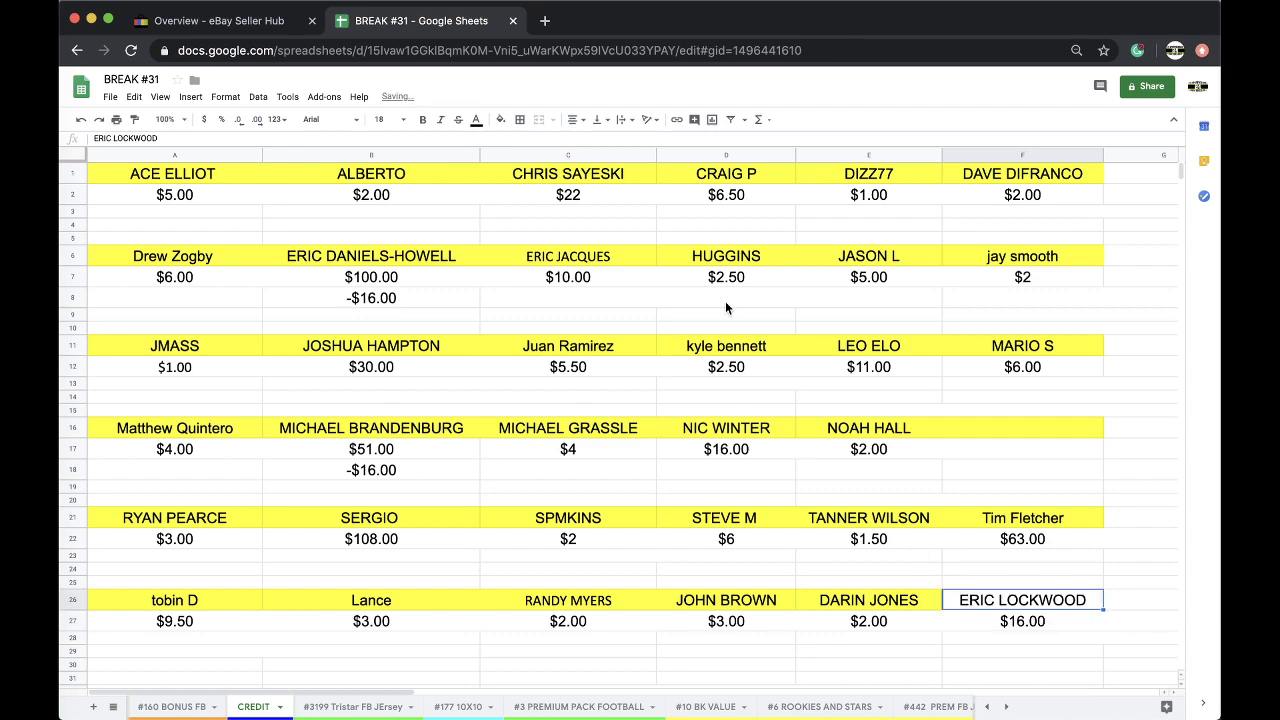
# - Fill the new buyer's F26 header cell yellow
pyautogui.click(500, 119)
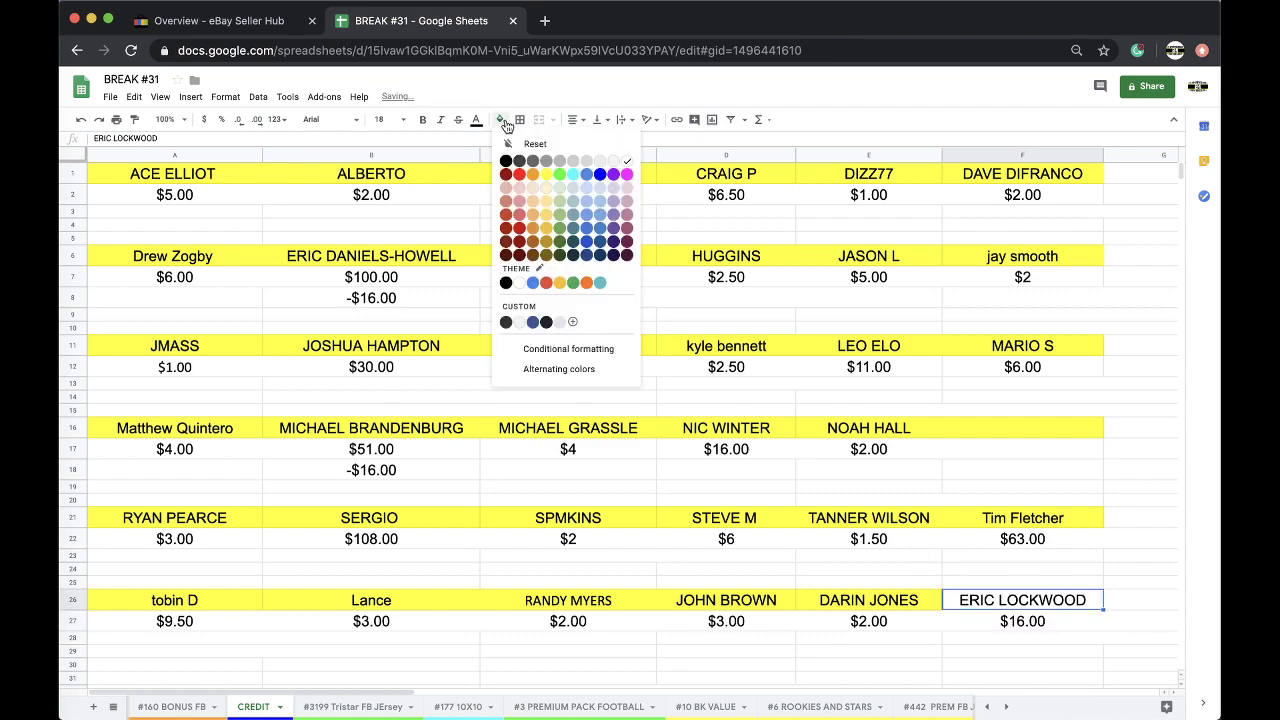
pyautogui.click(520, 175)
pyautogui.click(500, 119)
pyautogui.click(545, 176)
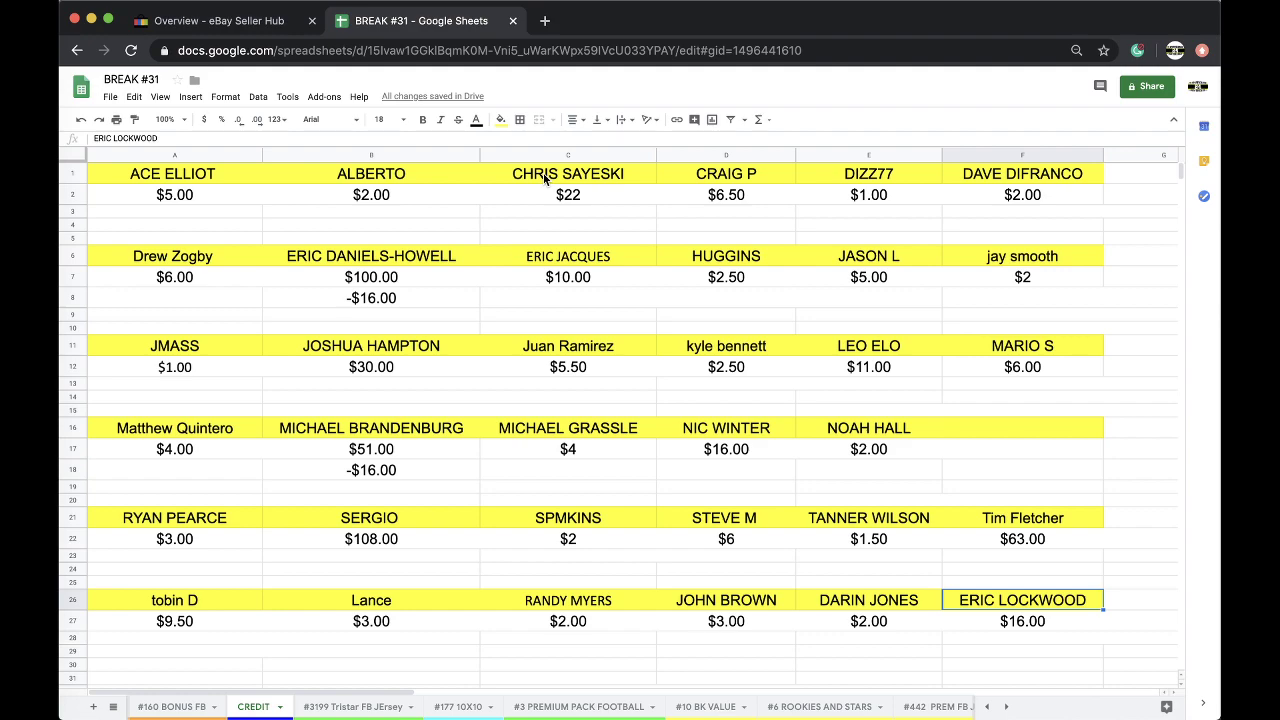
# - Change the F27 credit balance from 16 to 20
pyautogui.doubleClick(1021, 621)
pyautogui.press('BackSpace')
pyautogui.press('BackSpace')
pyautogui.write('20')
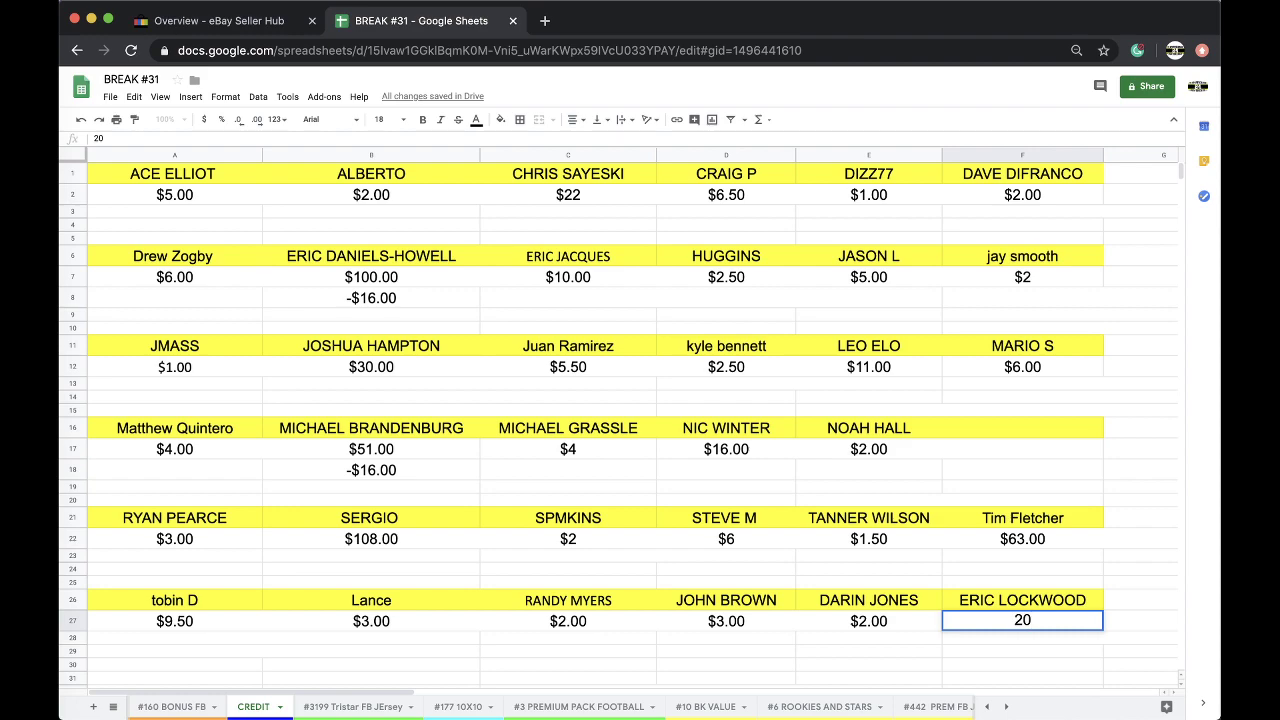
pyautogui.hscroll(3, 700, 712)
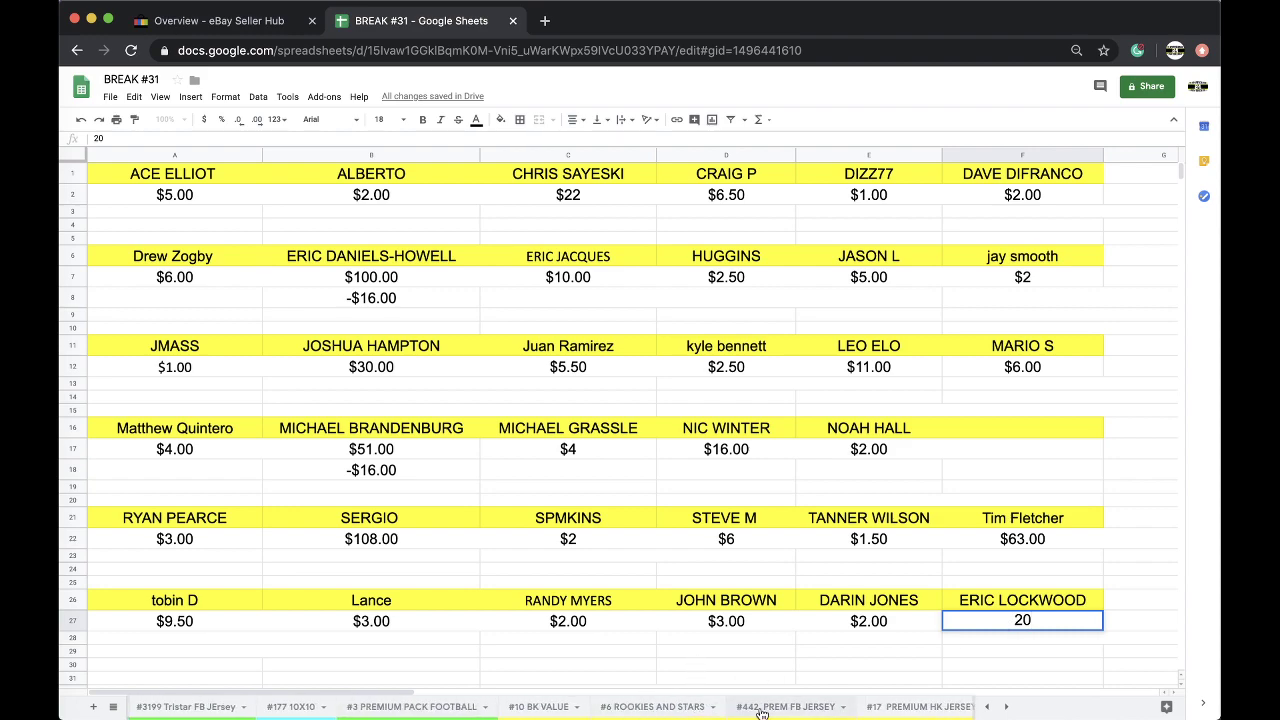
# - Move the #442 PREM FB JERSEY tab beside #3 and give a new buyer the Falcons and Ravens spots
pyautogui.moveTo(762, 712); pyautogui.dragTo(563, 716)
pyautogui.click(469, 190)
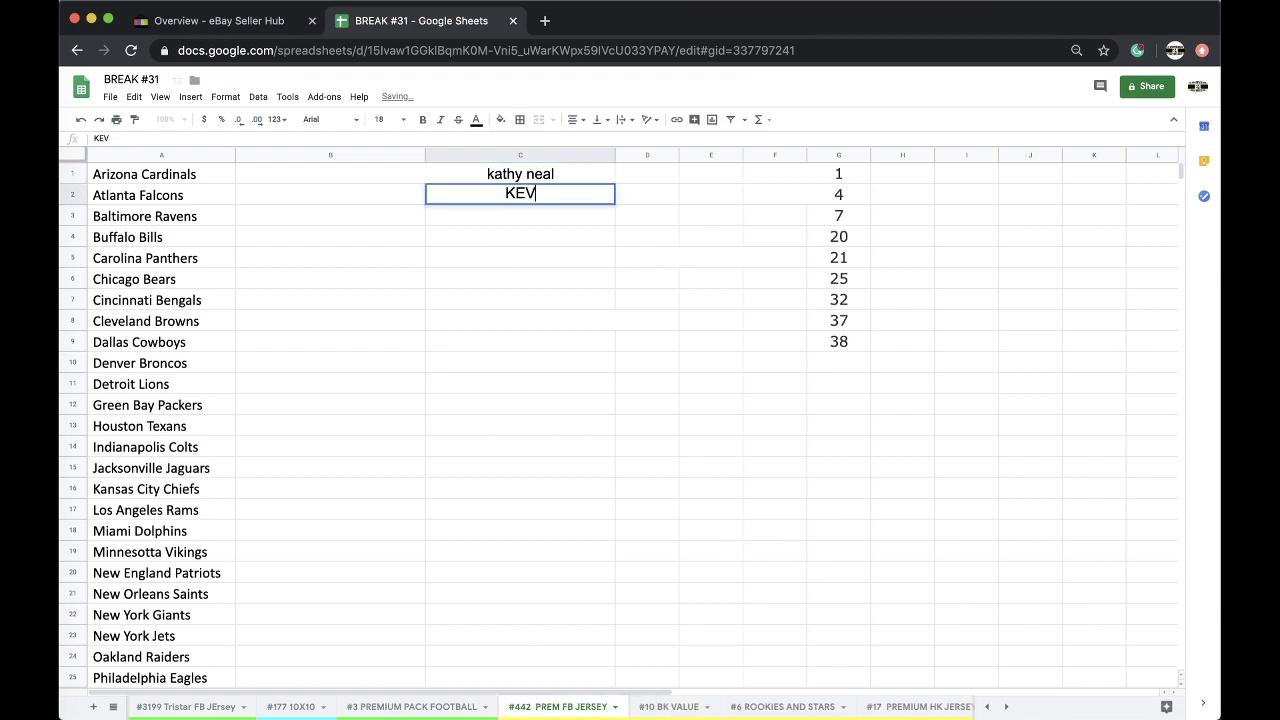
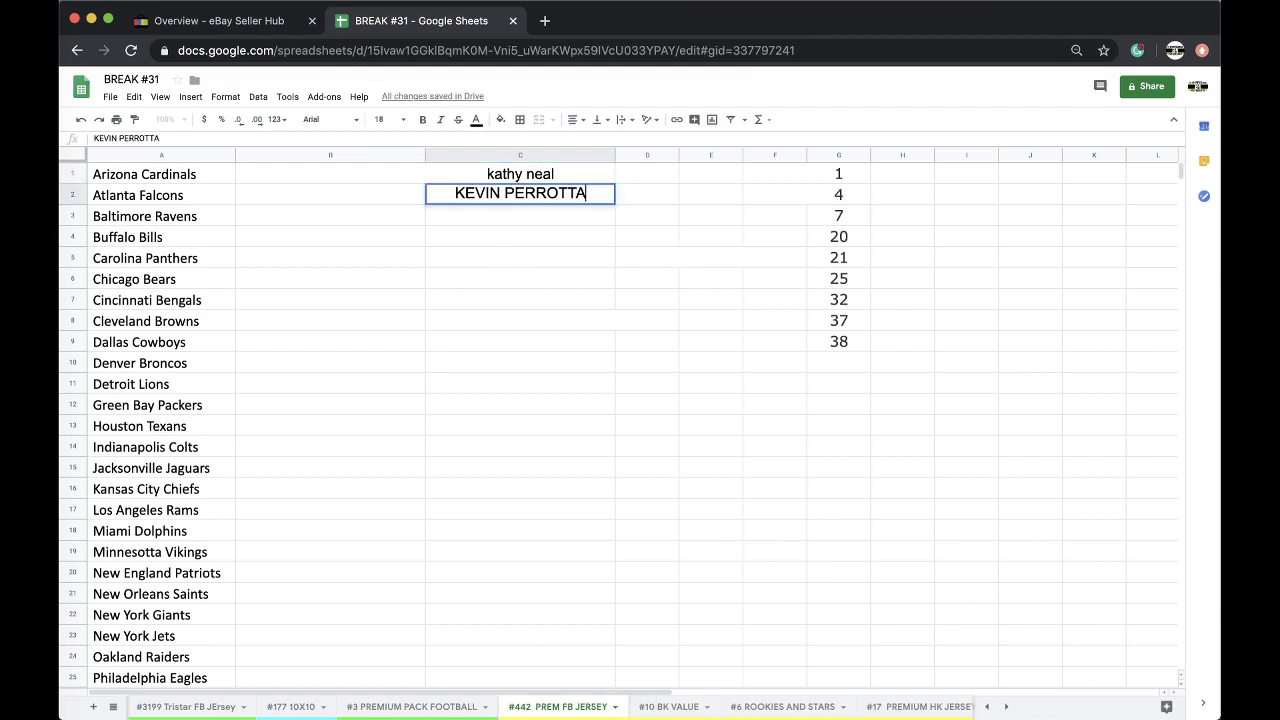
pyautogui.click(523, 261)
pyautogui.click(451, 197)
pyautogui.hotkey('ctrl', 'c')
pyautogui.click(472, 215)
pyautogui.hotkey('ctrl', 'v')
# - Fill the Falcons and Ravens buyer cells yellow, then go to #177 10X10
pyautogui.click(481, 204)
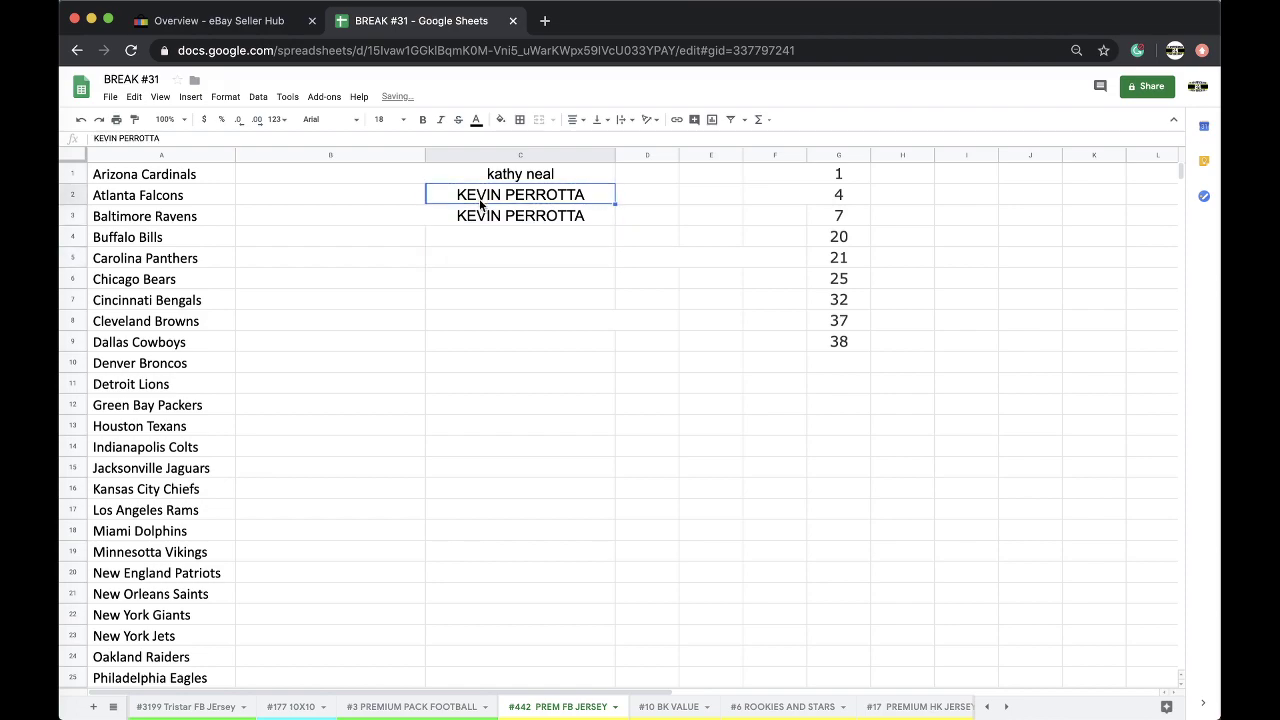
pyautogui.moveTo(481, 204); pyautogui.dragTo(481, 214)
pyautogui.click(501, 121)
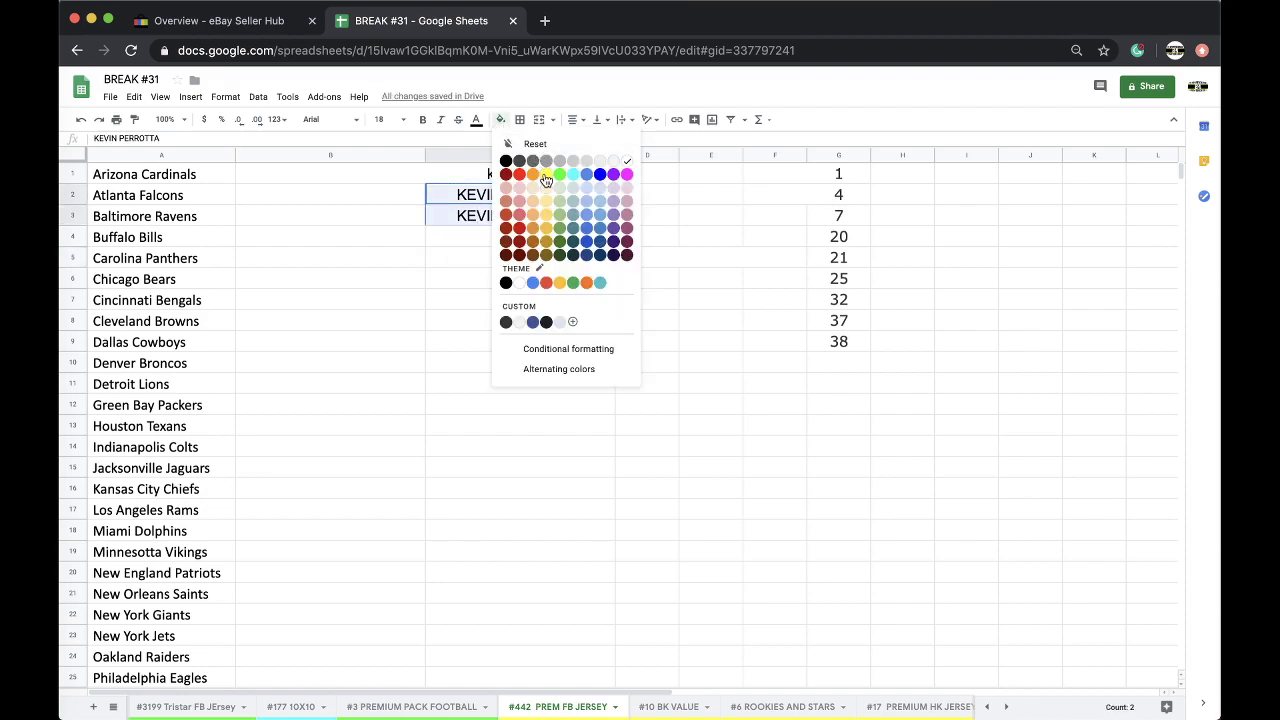
pyautogui.click(546, 175)
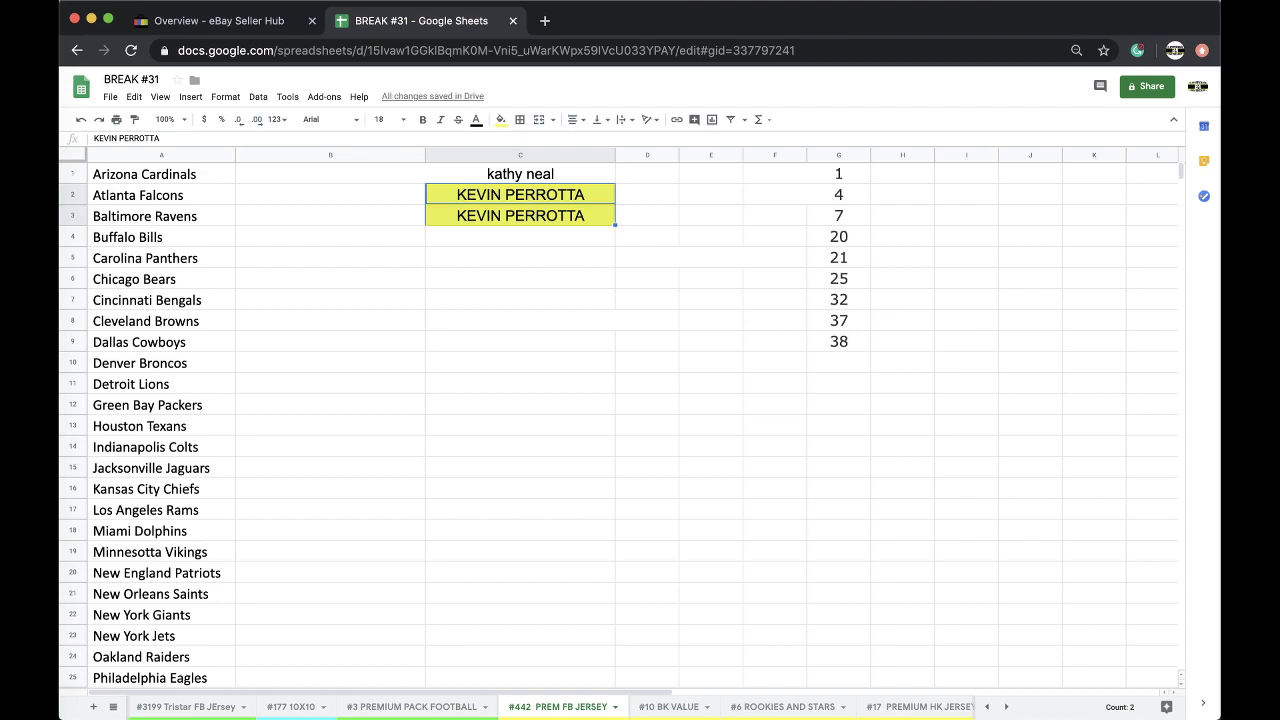
pyautogui.click(290, 709)
# - Change the CREDIT B8 adjustment to -26 and copy the buyer in B6
pyautogui.hscroll(-3, 280, 706)
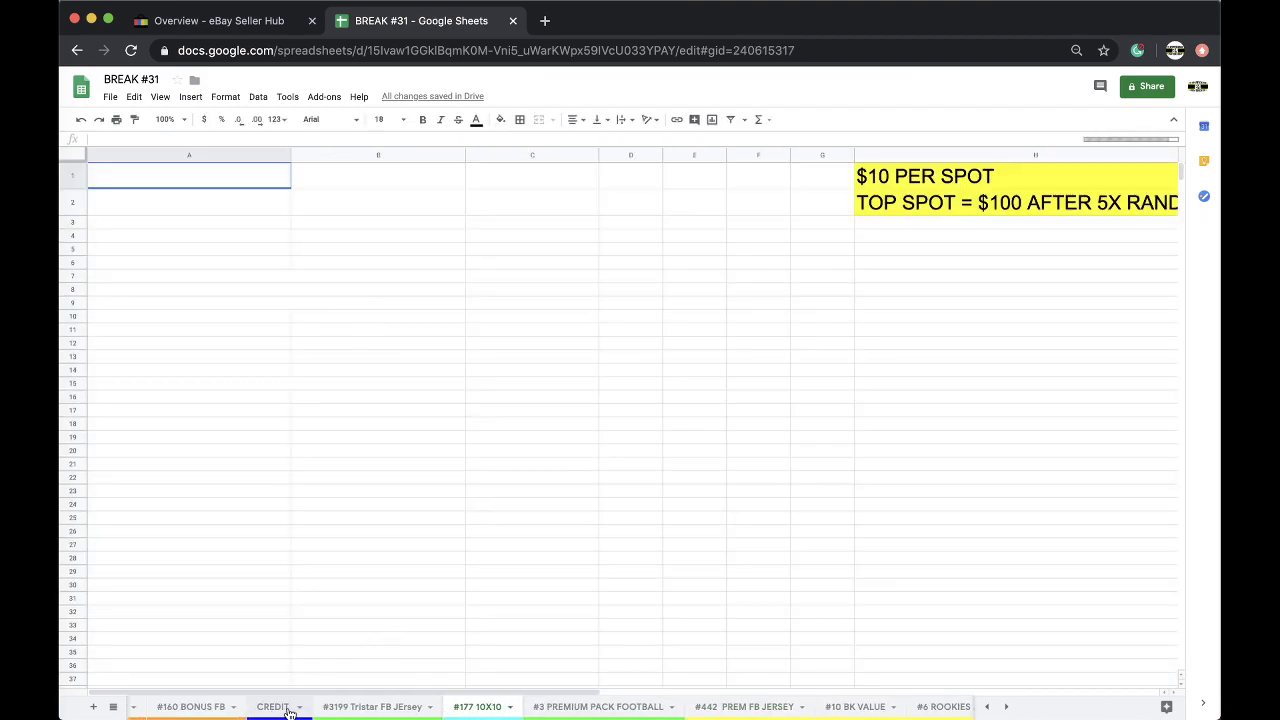
pyautogui.click(271, 709)
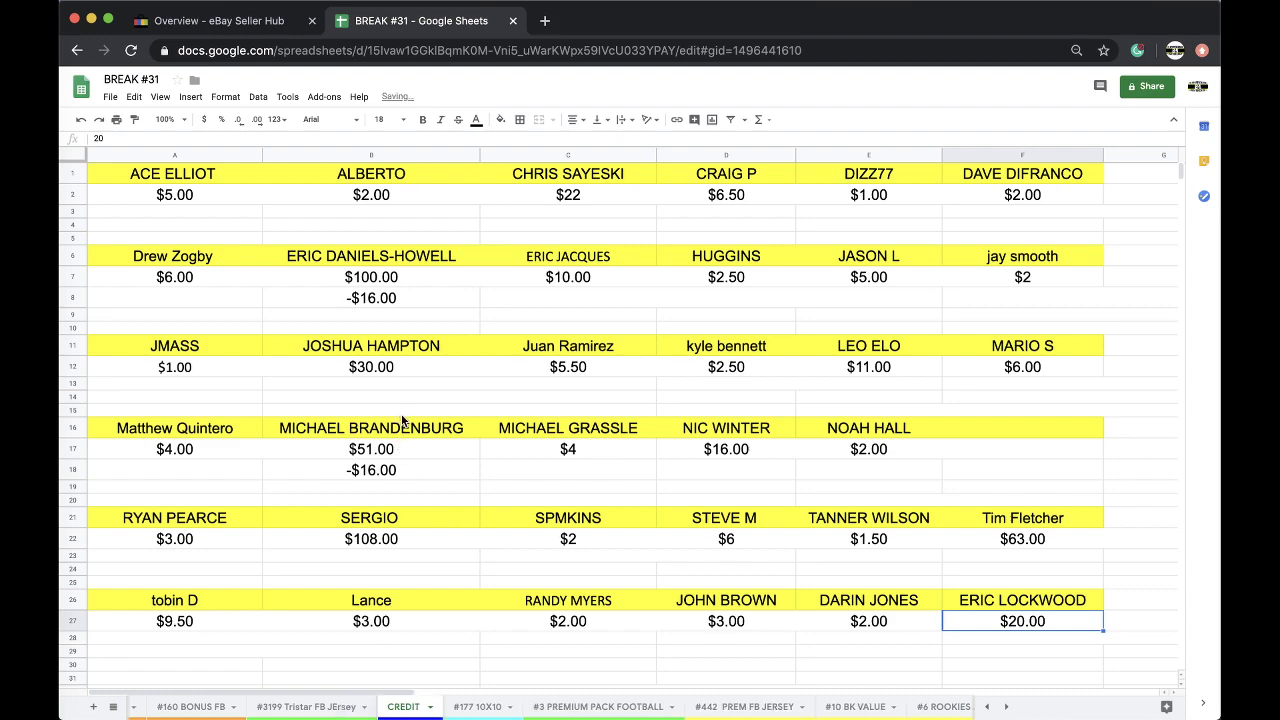
pyautogui.doubleClick(365, 297)
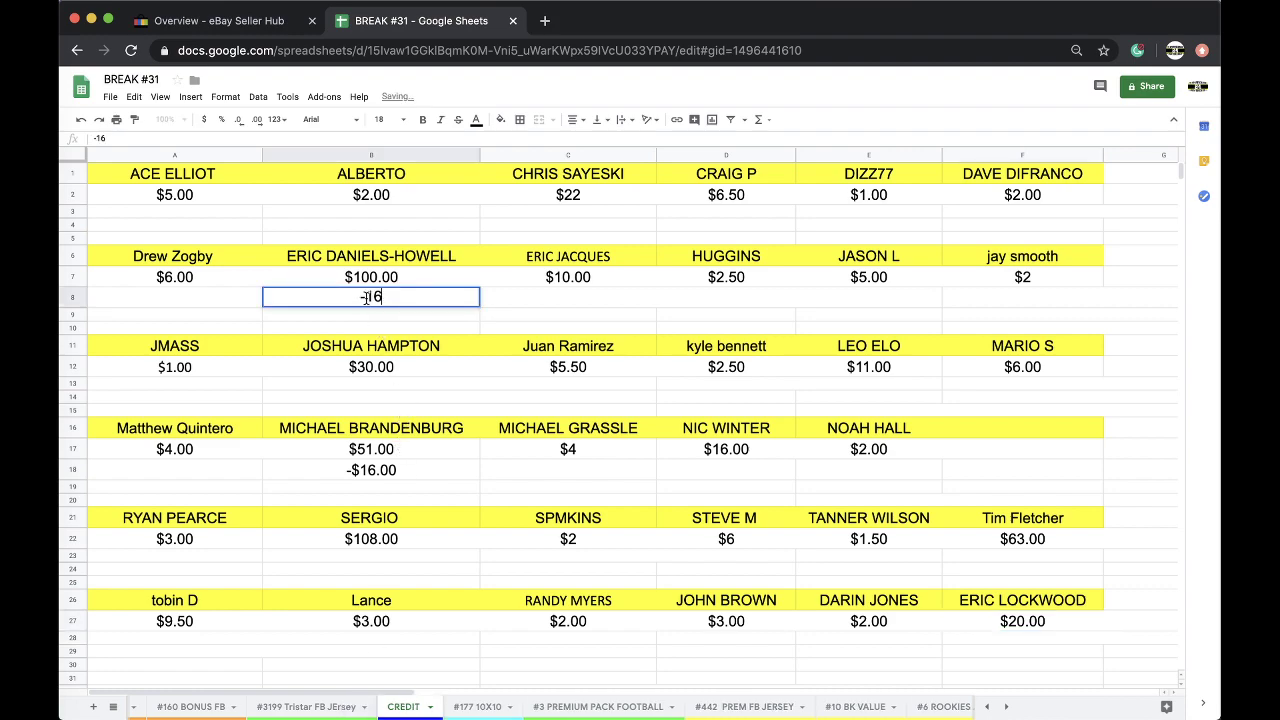
pyautogui.press('BackSpace')
pyautogui.press('BackSpace')
pyautogui.write('26')
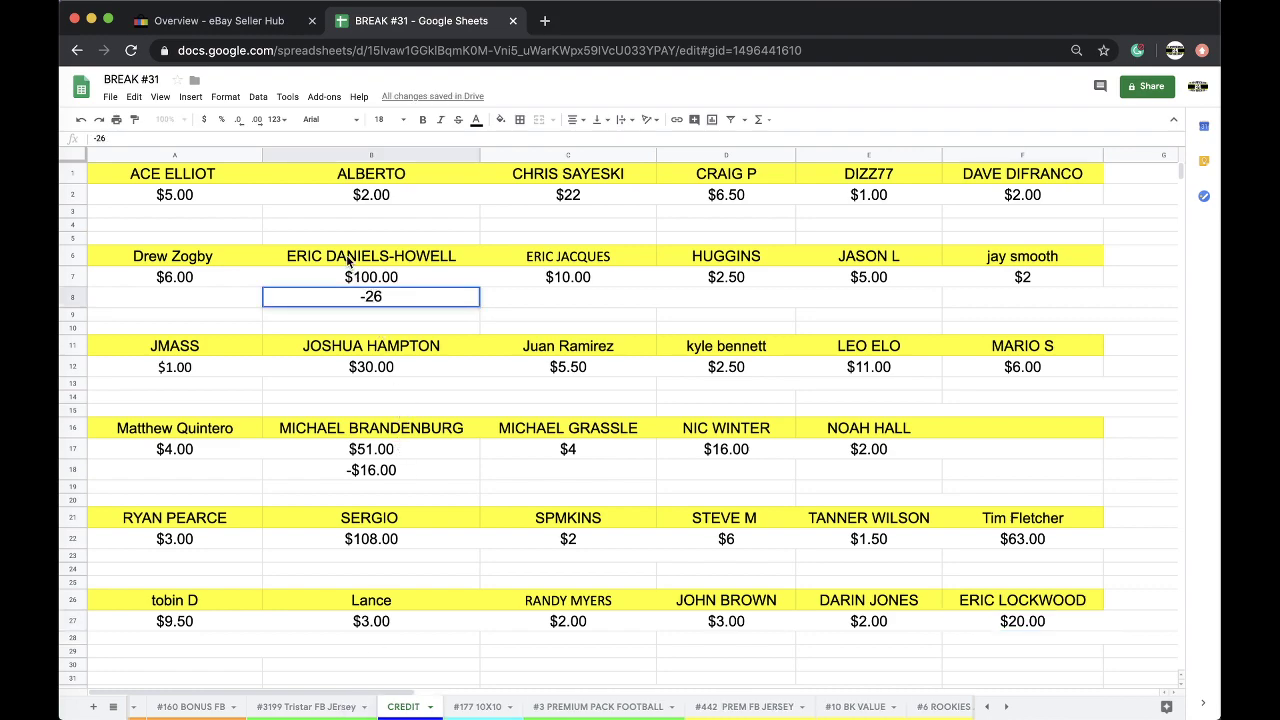
pyautogui.click(350, 260)
pyautogui.hotkey('ctrl', 'c')
# - Paste the buyer as values only into A1 of #177 10X10
pyautogui.click(582, 707)
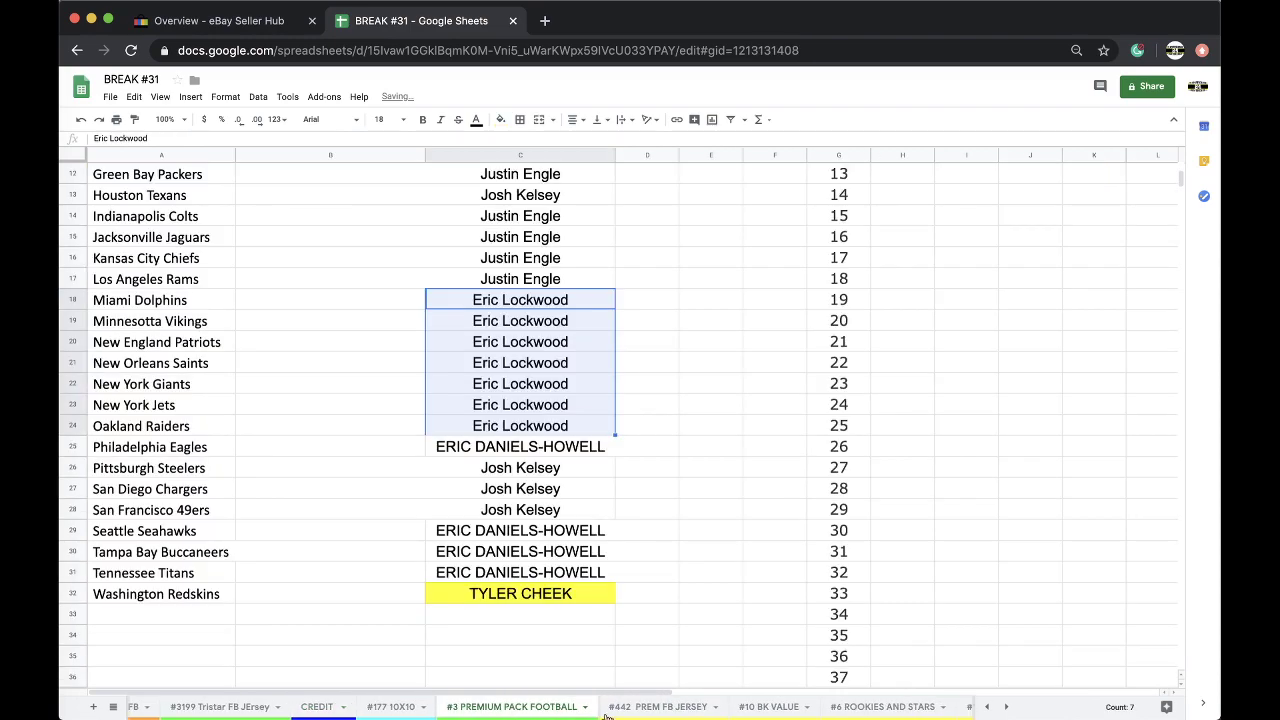
pyautogui.click(640, 706)
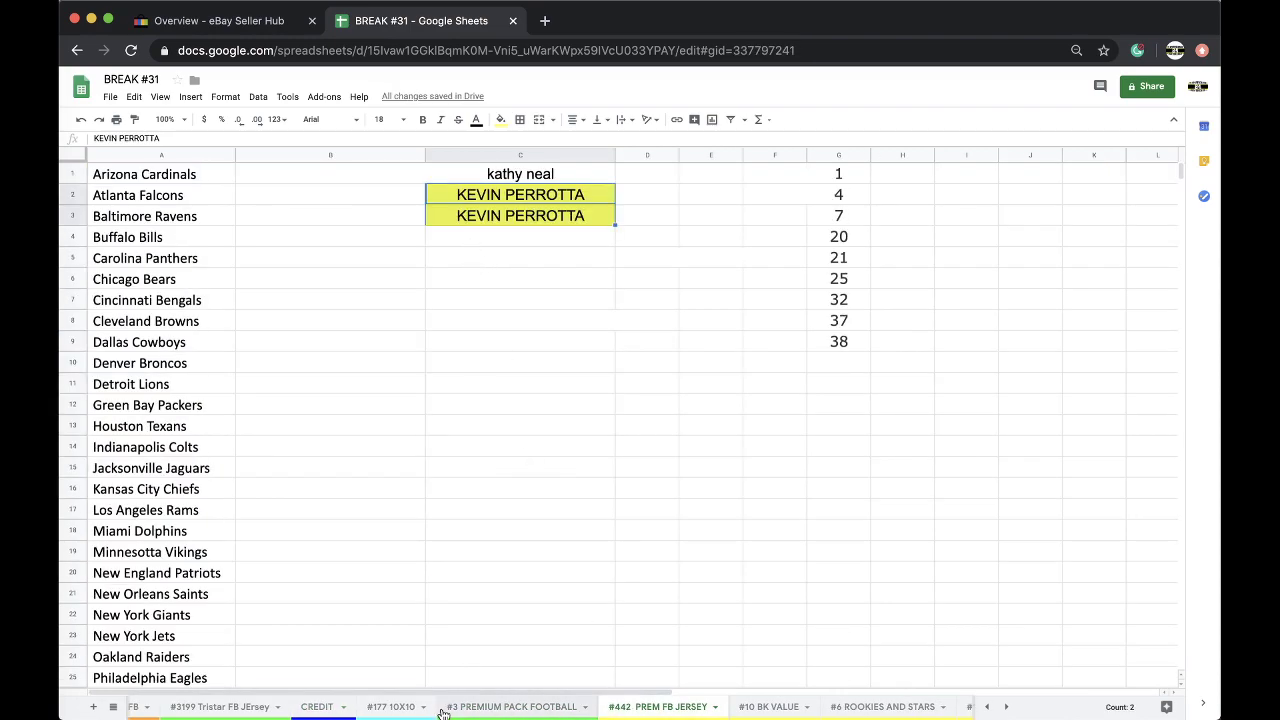
pyautogui.click(388, 707)
pyautogui.hotkey('ctrl', 'v')
pyautogui.click(306, 201)
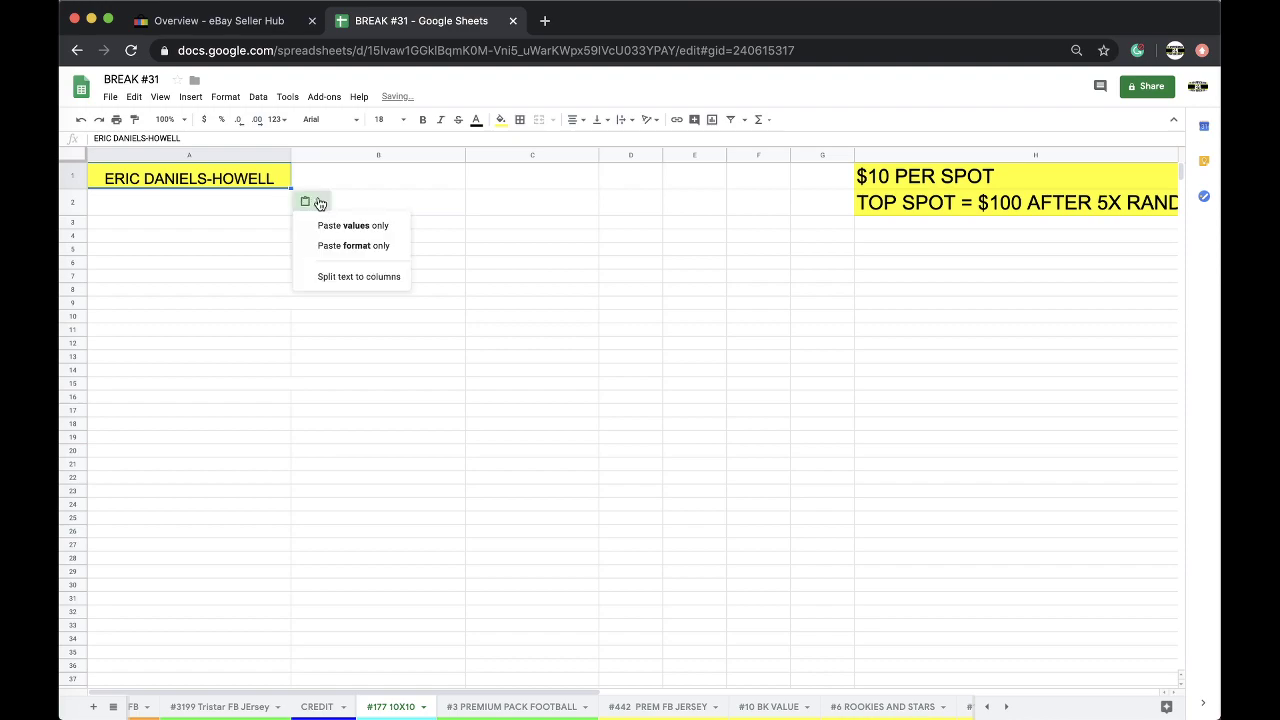
pyautogui.click(316, 224)
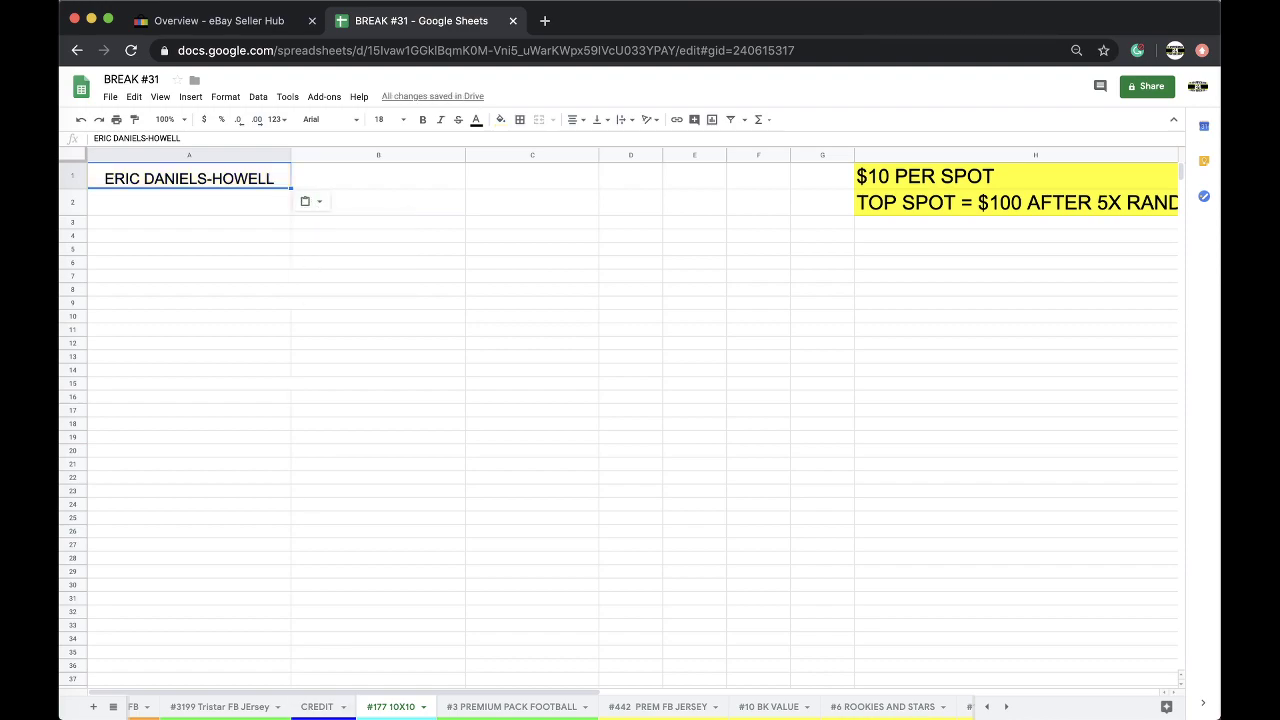
pyautogui.click(316, 707)
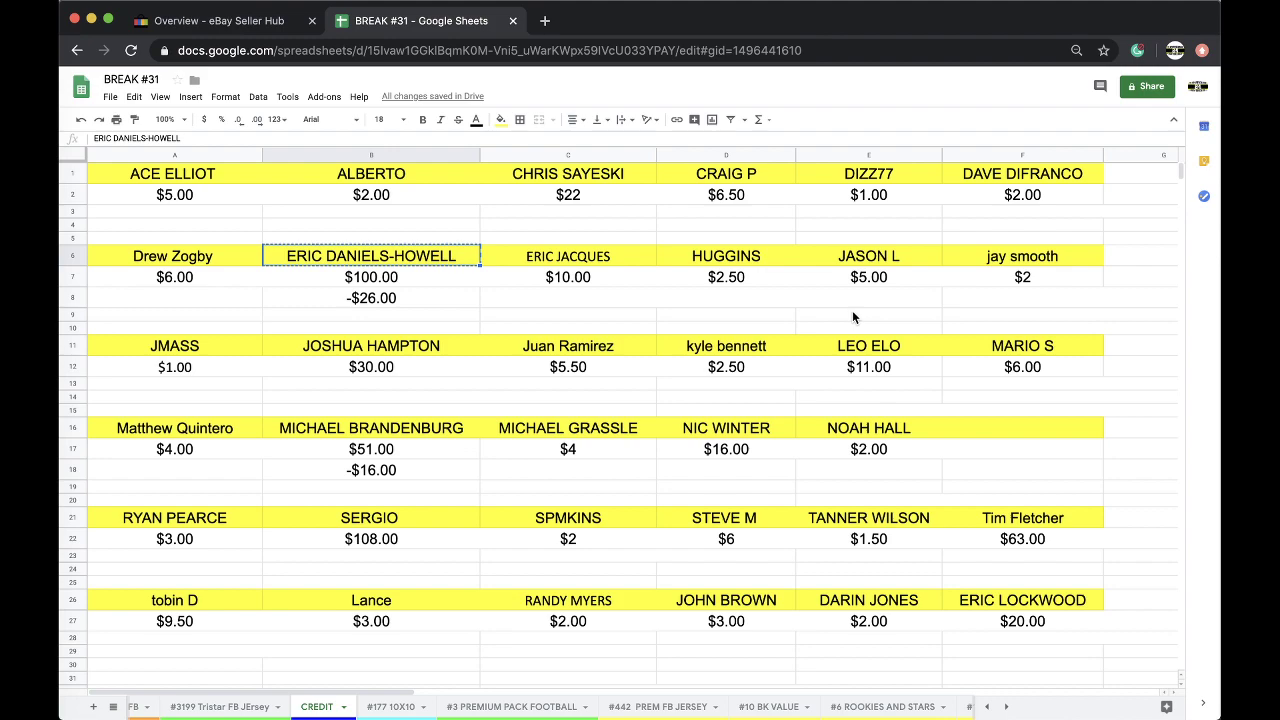
# - Set the CREDIT F27 balance to $11
pyautogui.click(1003, 619)
pyautogui.write('$21')
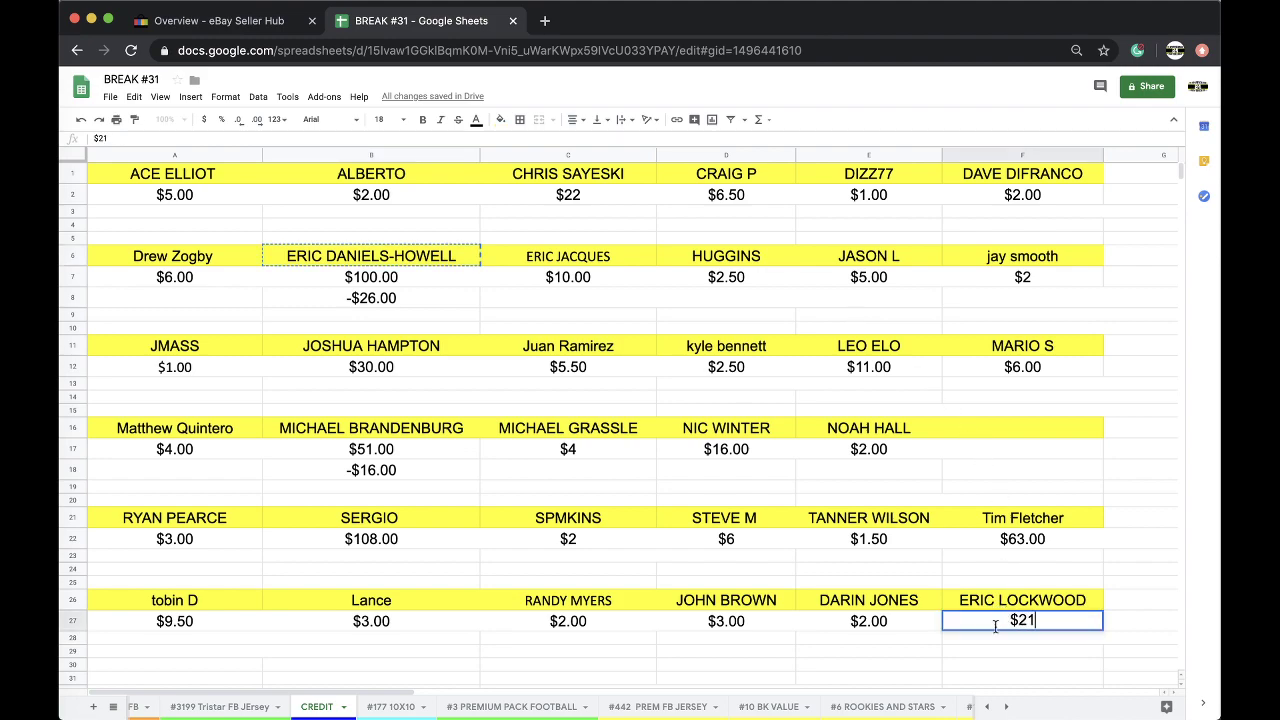
pyautogui.press('Return')
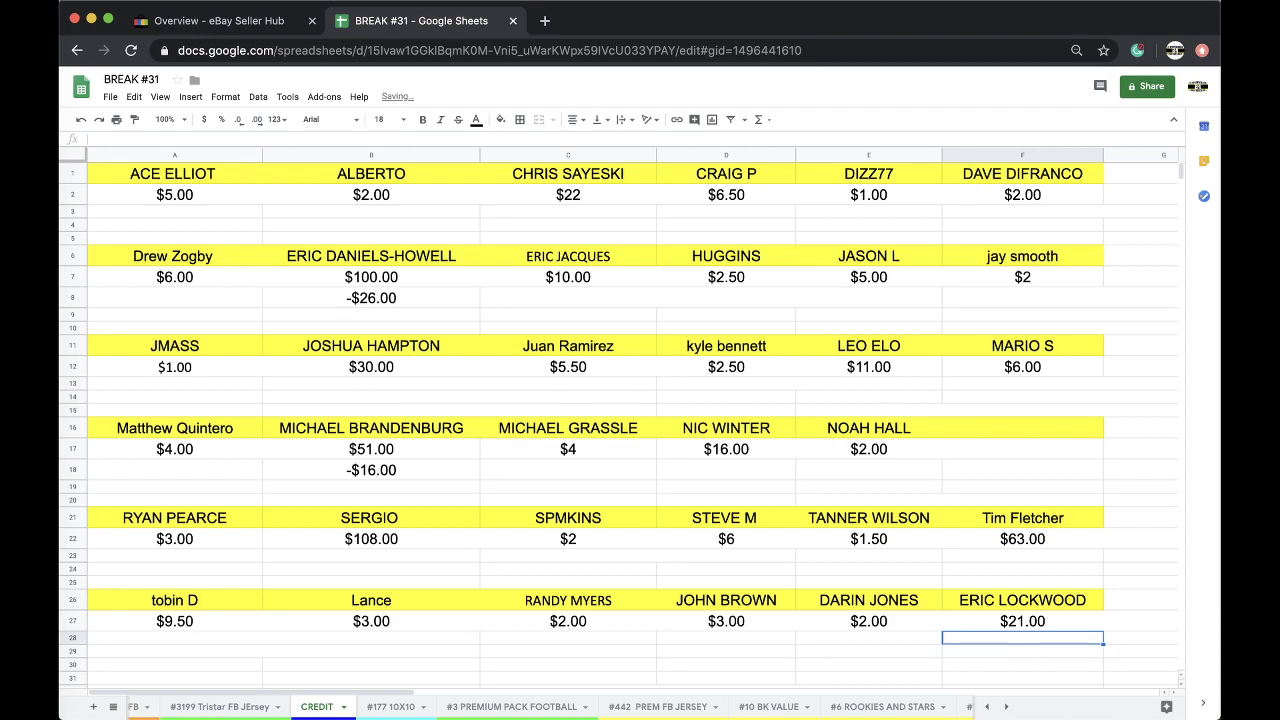
pyautogui.click(988, 620)
pyautogui.write('#')
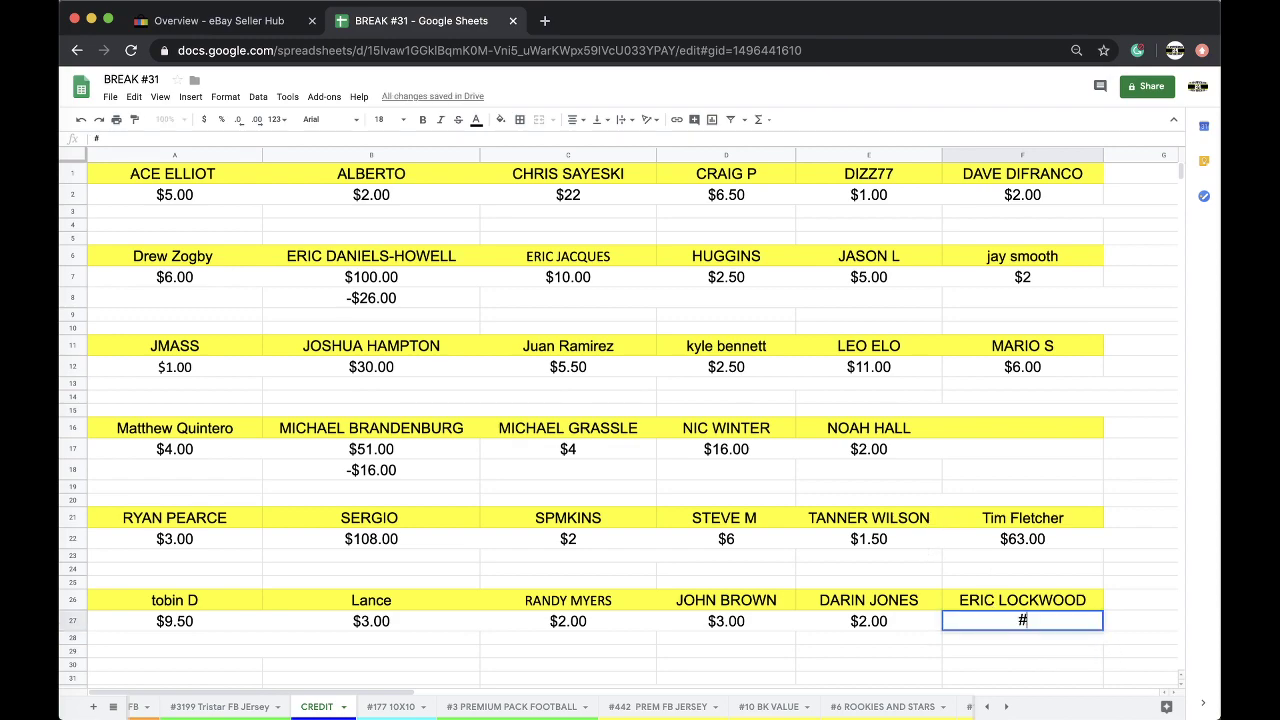
pyautogui.press('BackSpace')
pyautogui.write('$11')
# - Paste the F26 buyer as values only into A2 of #177 10X10
pyautogui.click(980, 602)
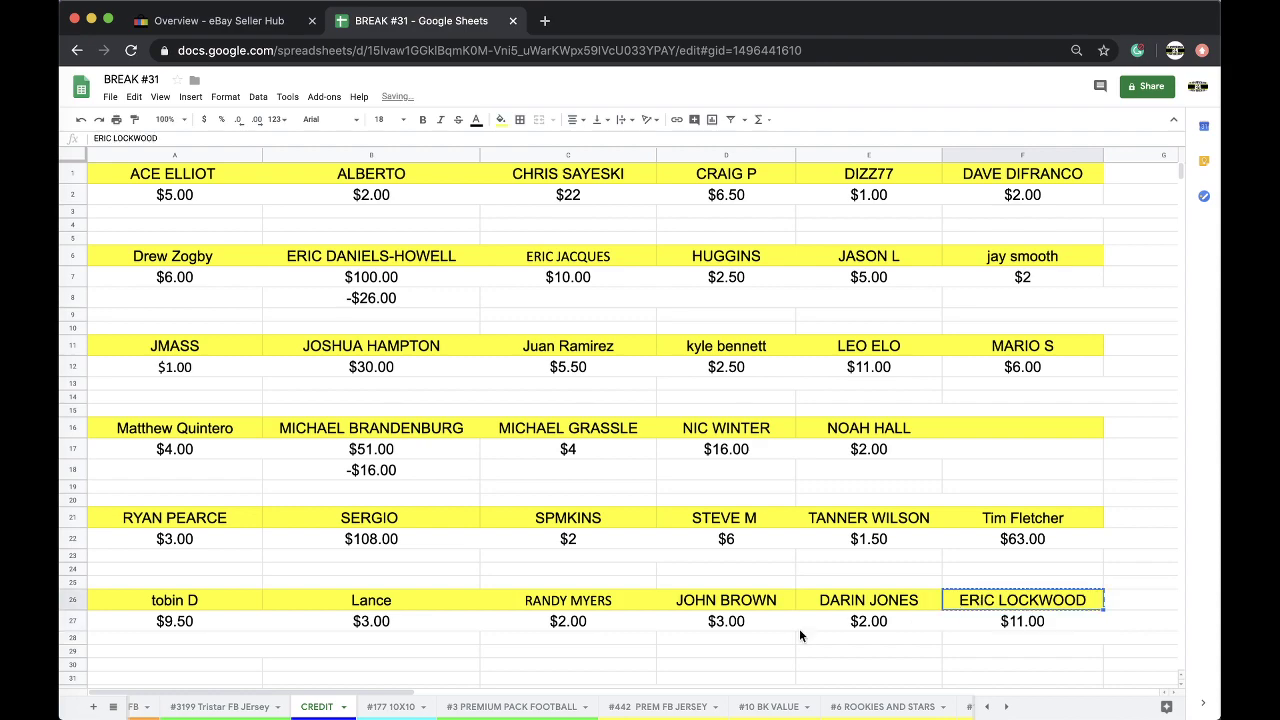
pyautogui.click(392, 707)
pyautogui.click(225, 205)
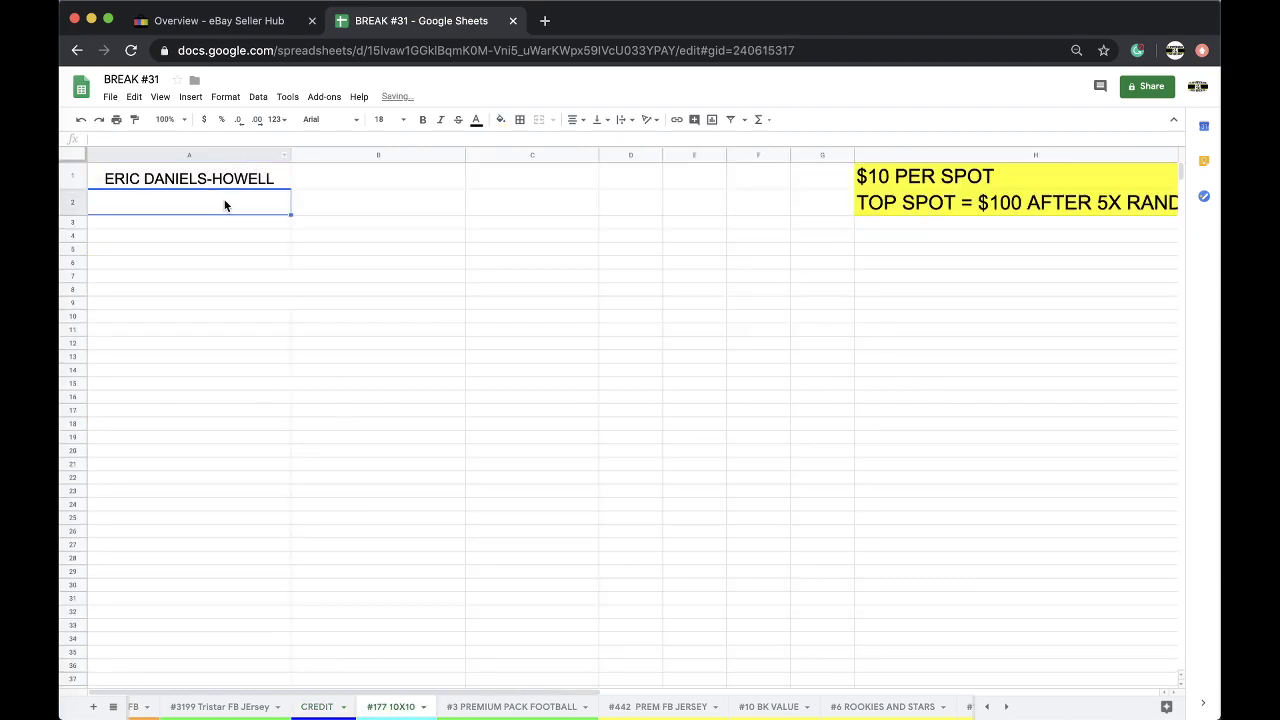
pyautogui.hotkey('ctrl', 'v')
pyautogui.click(306, 227)
pyautogui.click(311, 253)
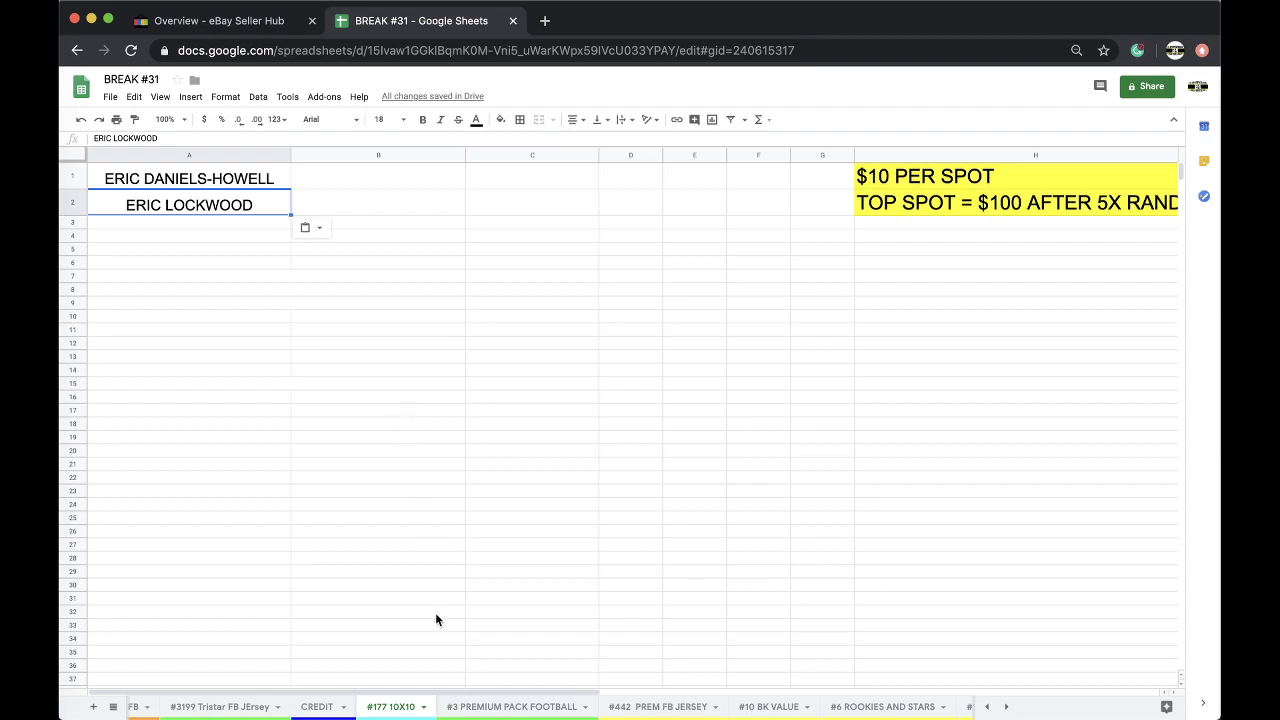
pyautogui.click(666, 706)
pyautogui.click(522, 707)
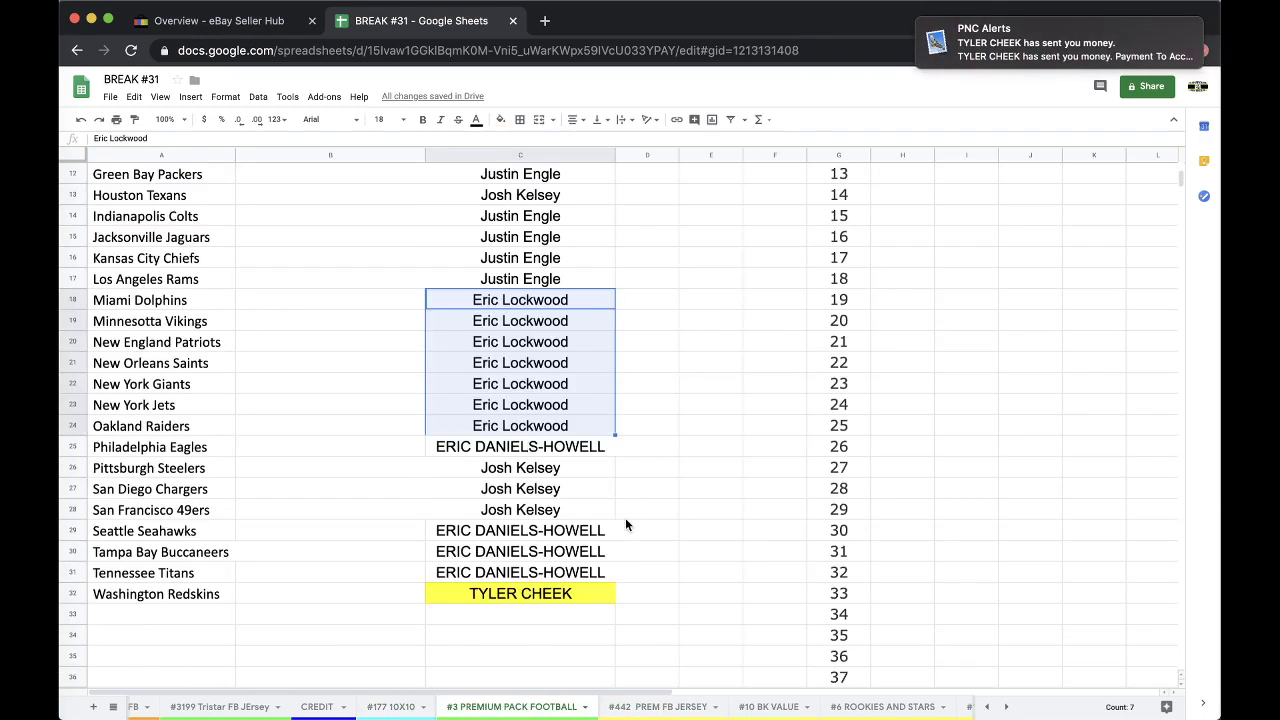
# - Reset the fill colour of buyer cell C32 on #3 PREMIUM PACK FOOTBALL
pyautogui.click(548, 576)
pyautogui.click(492, 598)
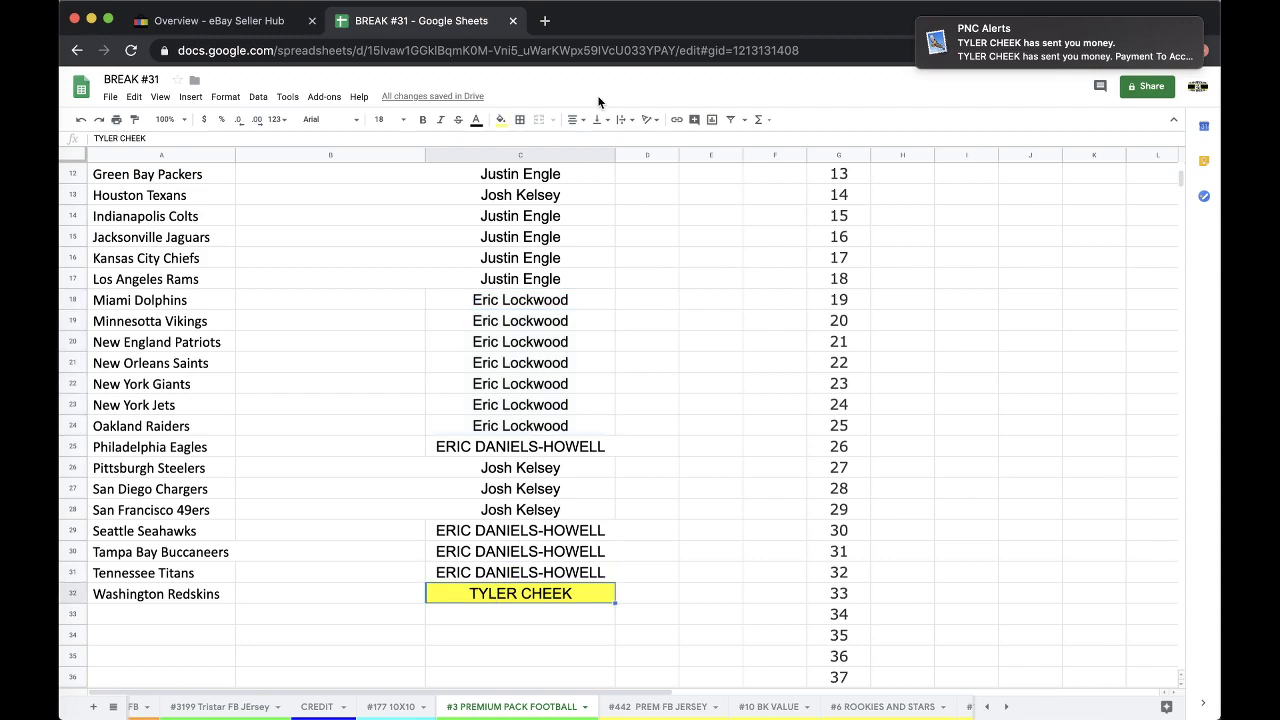
pyautogui.click(500, 119)
pyautogui.click(503, 146)
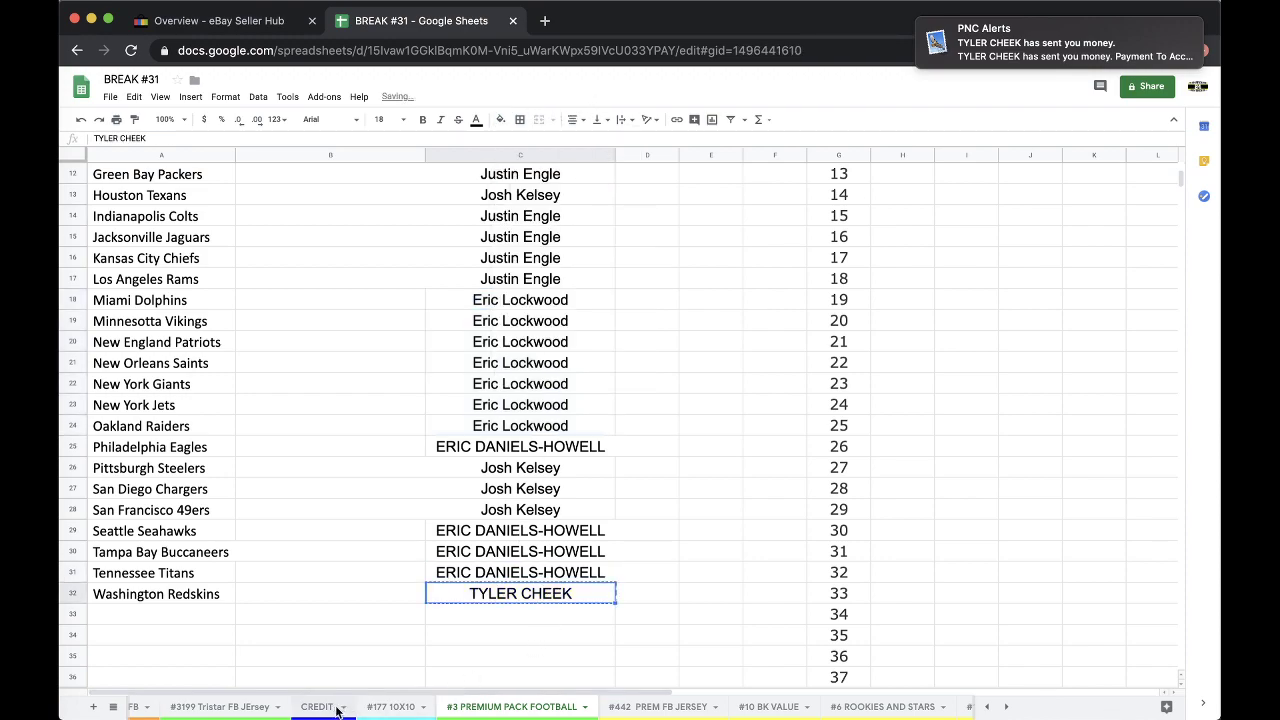
# - Paste that buyer into CREDIT F16 with a $16 balance in F17
pyautogui.click(330, 706)
pyautogui.click(959, 430)
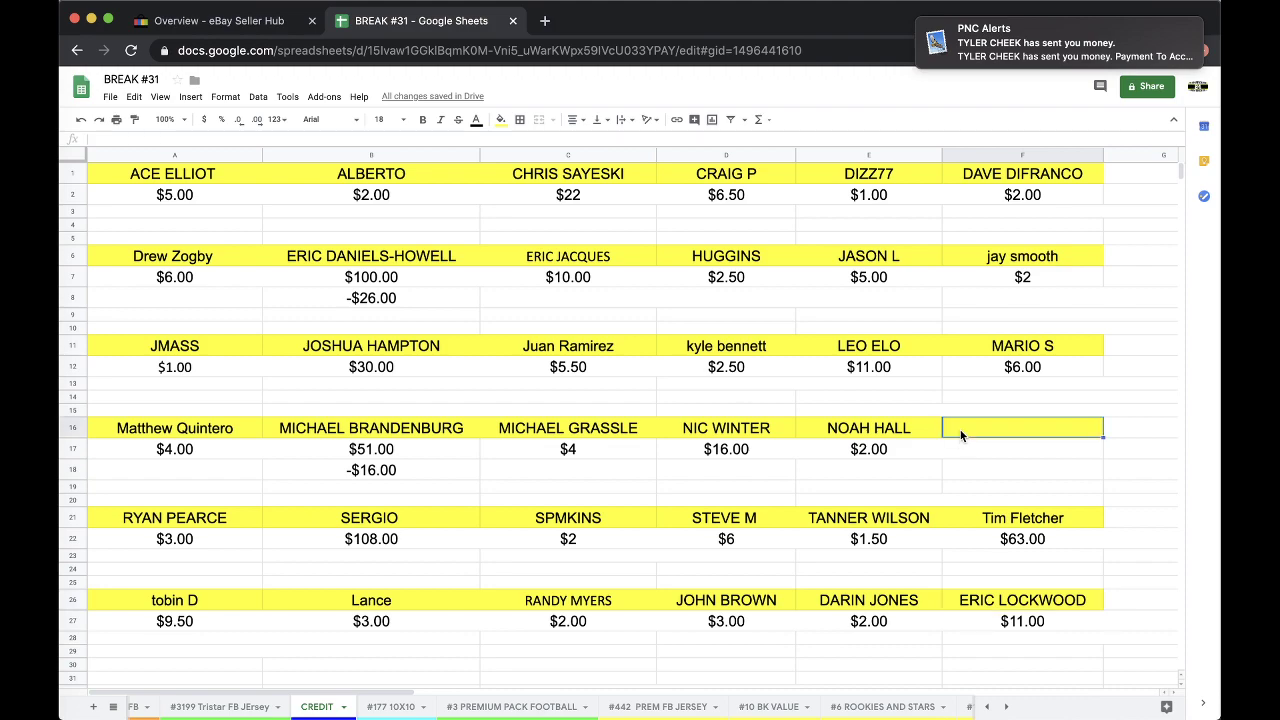
pyautogui.hotkey('ctrl', 'v')
pyautogui.click(960, 451)
pyautogui.write('$16')
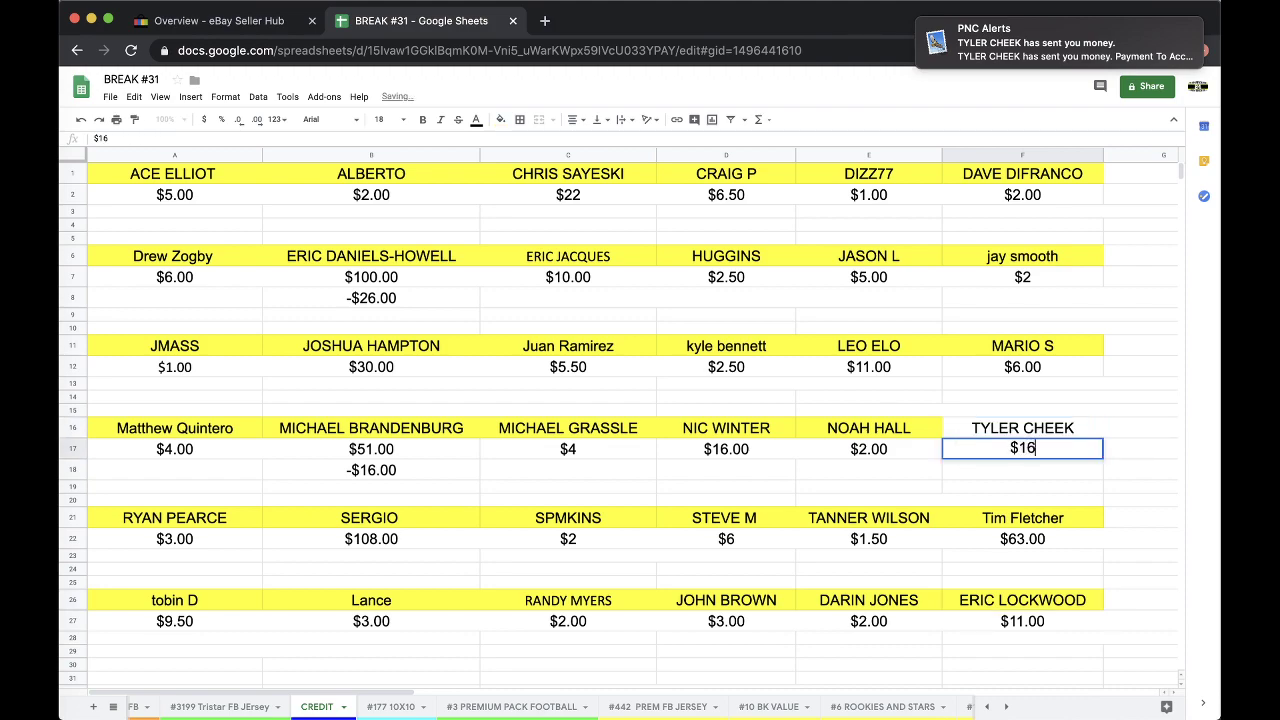
pyautogui.rightClick(537, 714)
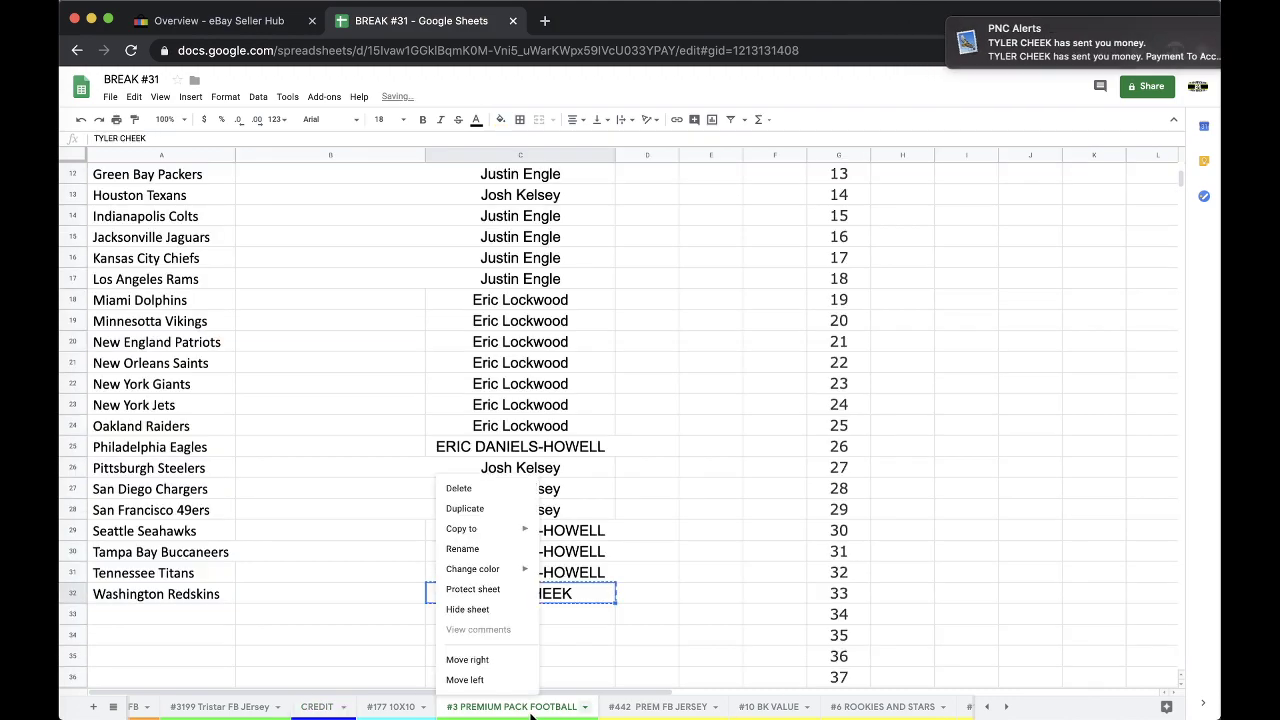
# - Duplicate the #3 sheet and rename the copy #4 PREMIUM PACK FOOTBALL
pyautogui.click(496, 508)
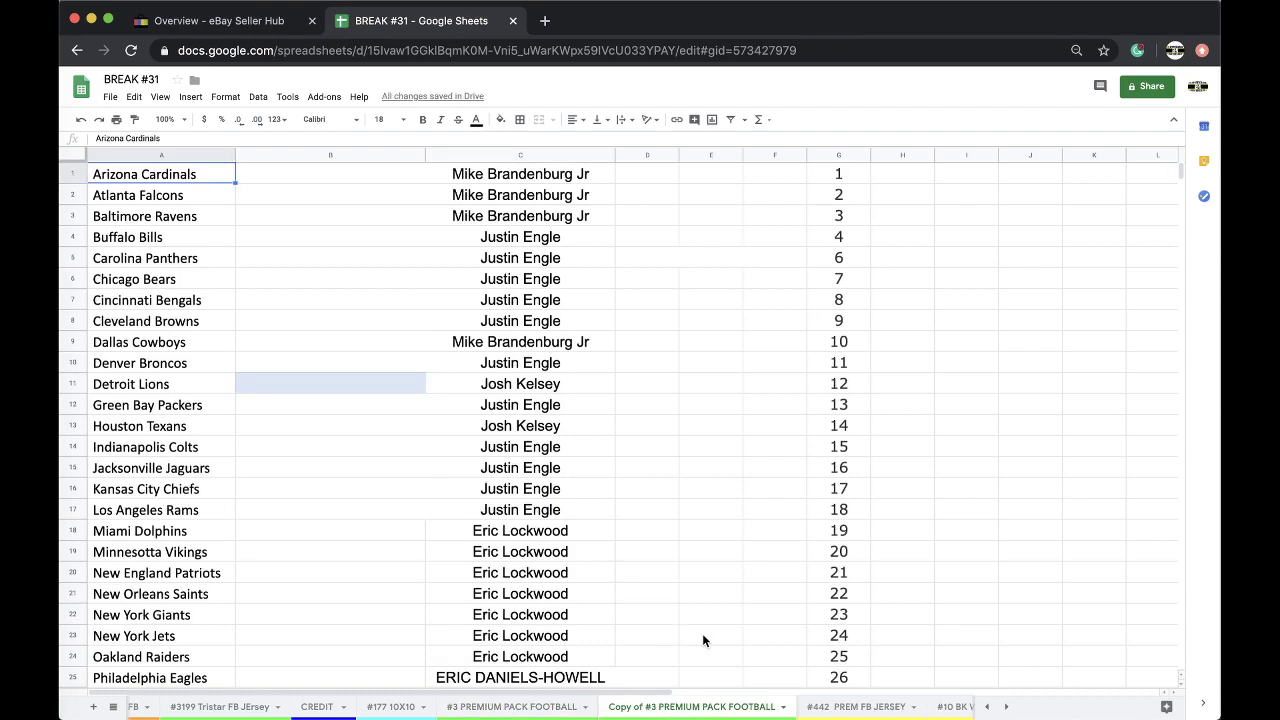
pyautogui.doubleClick(655, 708)
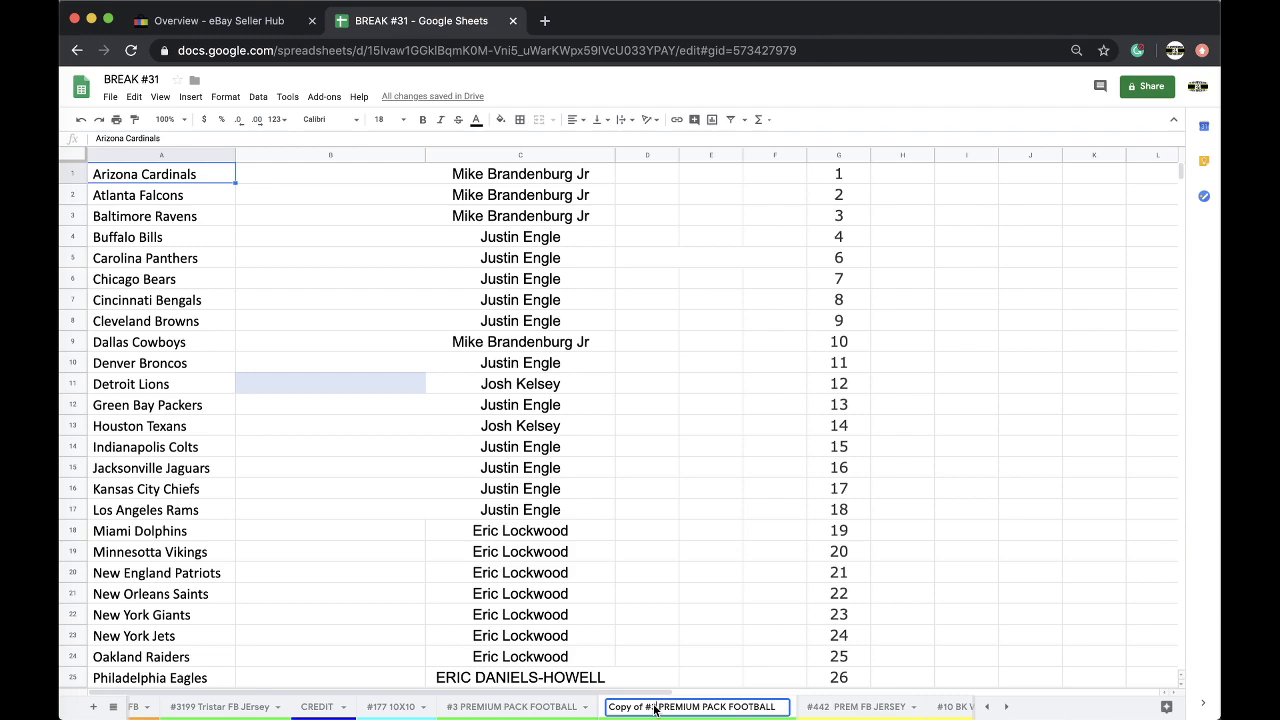
pyautogui.moveTo(655, 708); pyautogui.dragTo(592, 708)
pyautogui.press('BackSpace')
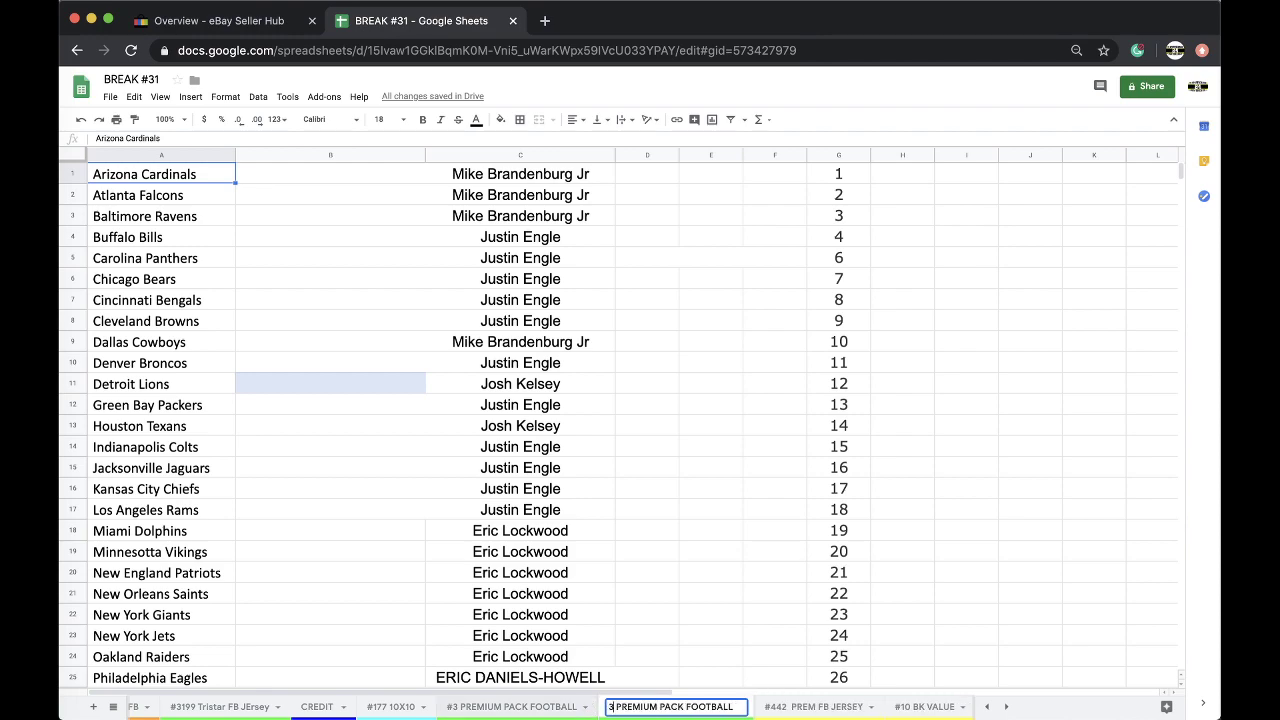
pyautogui.press('Delete')
pyautogui.write('#4')
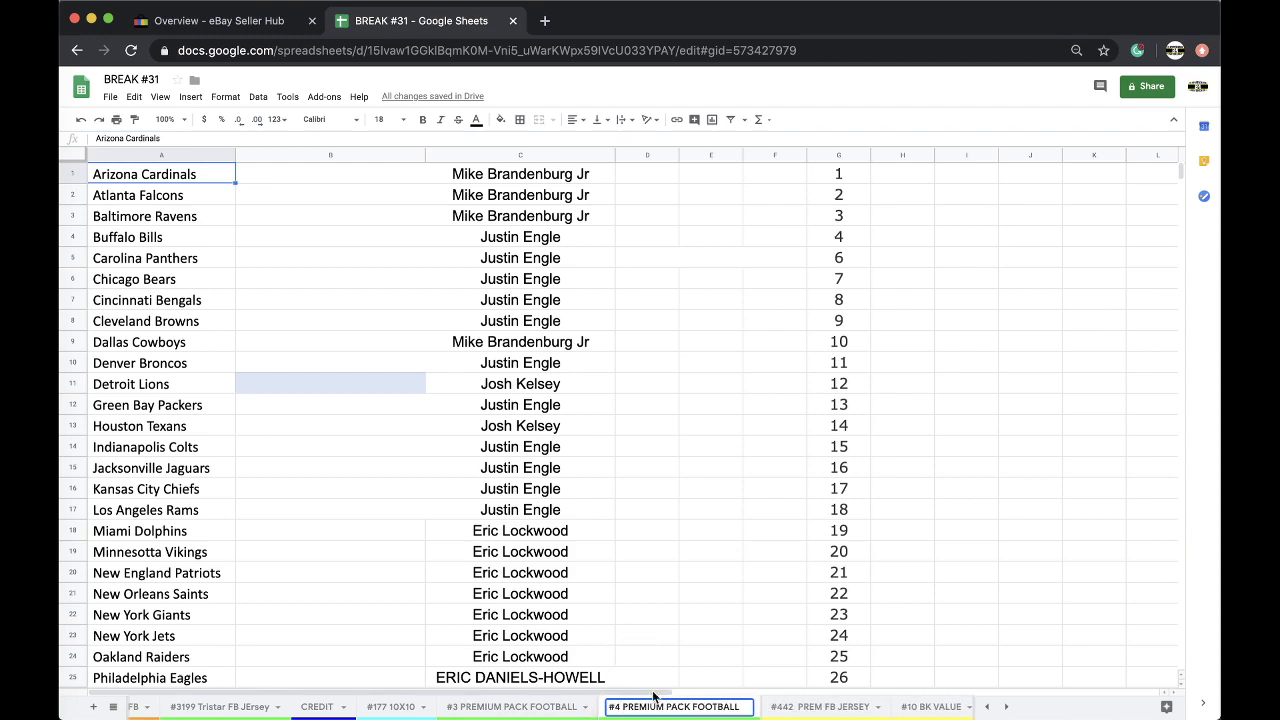
# - Clear all buyer names from column C of the #4 sheet
pyautogui.rightClick(653, 703)
pyautogui.moveTo(680, 569)
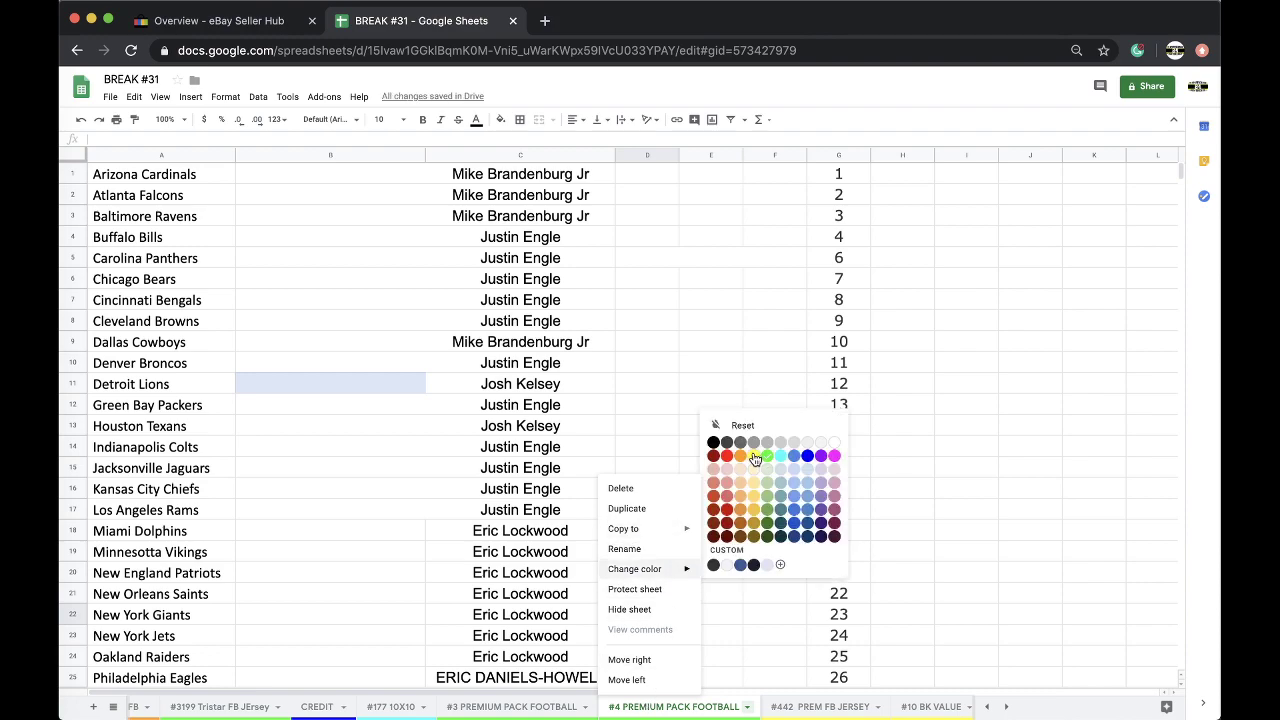
pyautogui.click(538, 152)
pyautogui.click(538, 152)
pyautogui.press('Delete')
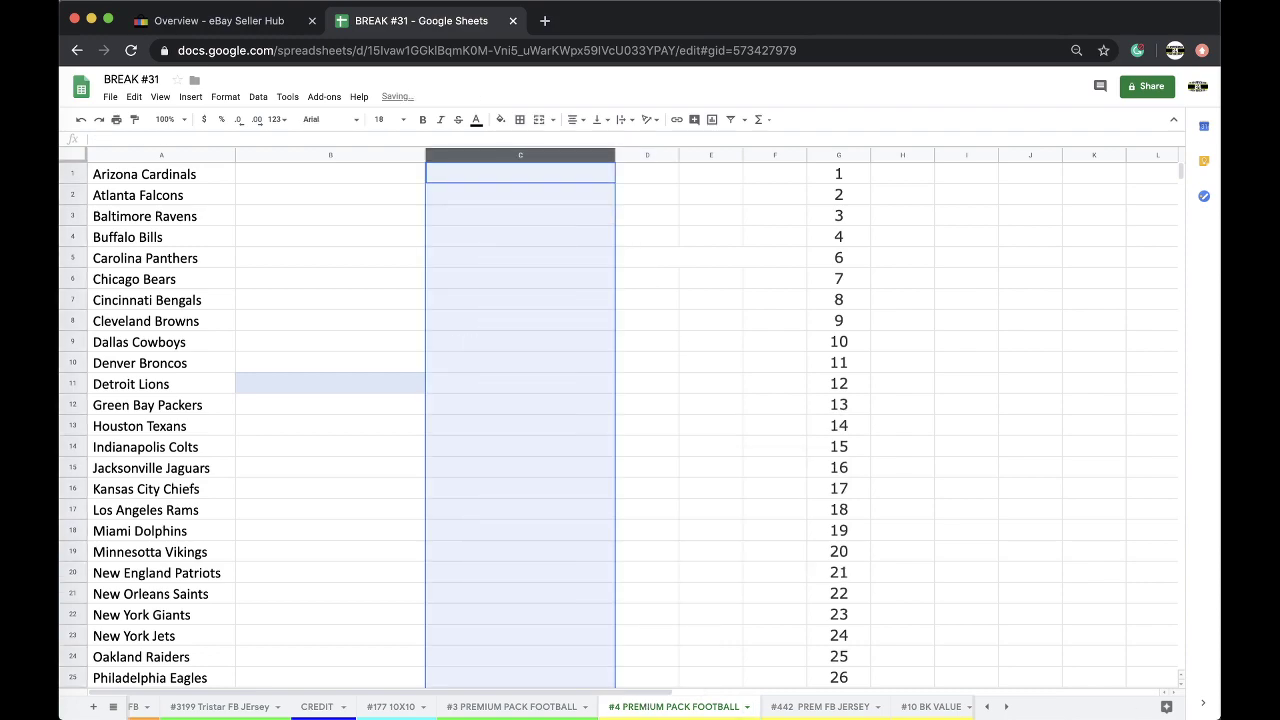
pyautogui.click(338, 706)
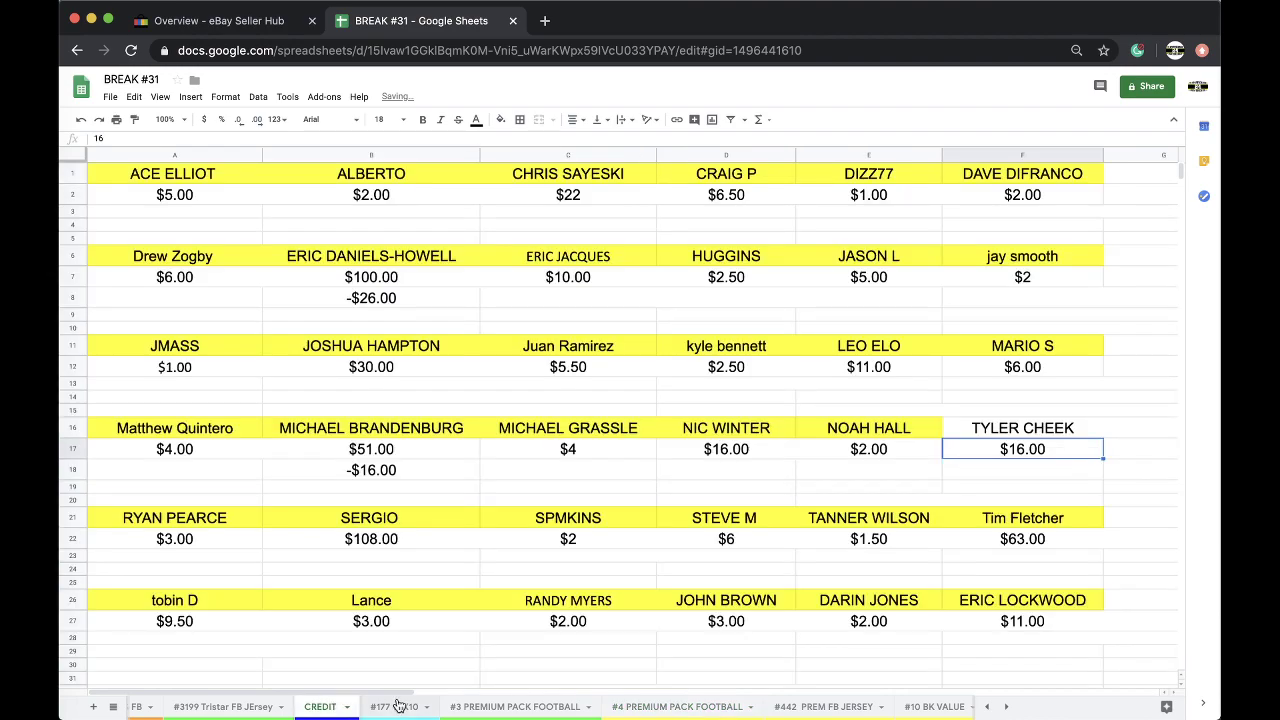
# - Enter a third buyer's name in A3 of #177 10X10
pyautogui.click(398, 706)
pyautogui.click(202, 222)
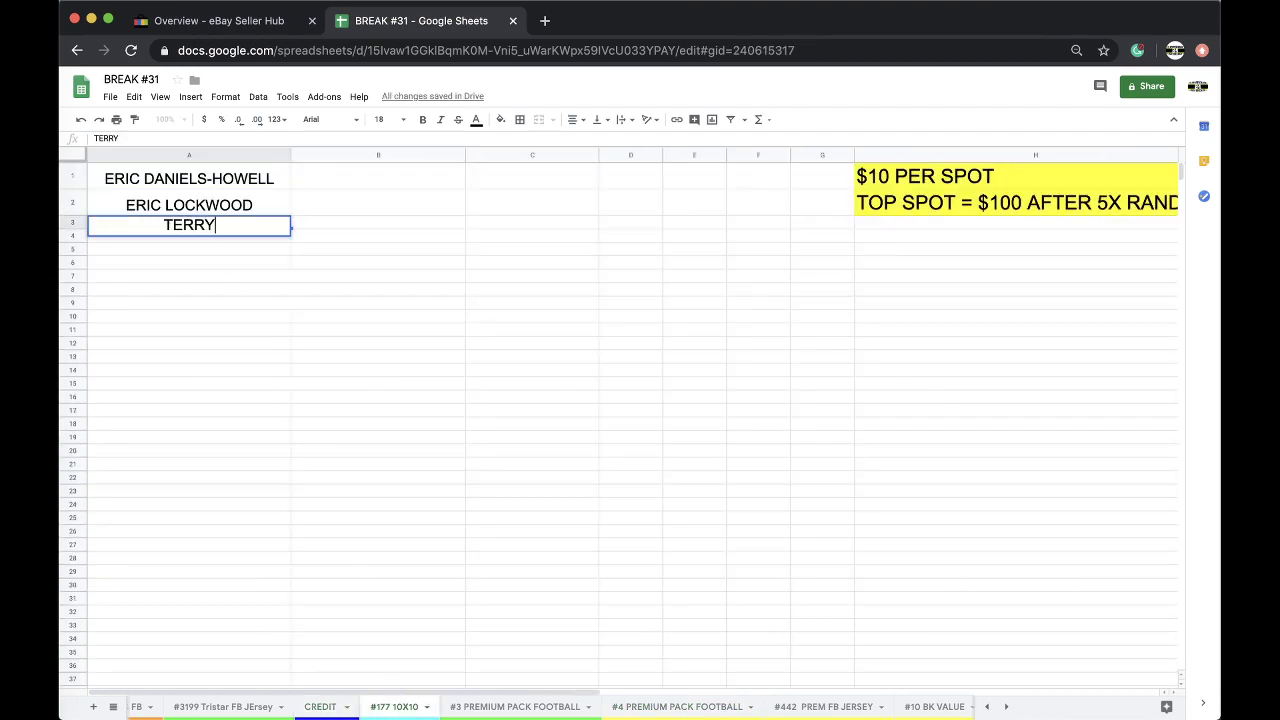
pyautogui.press('Return')
pyautogui.press('Up')
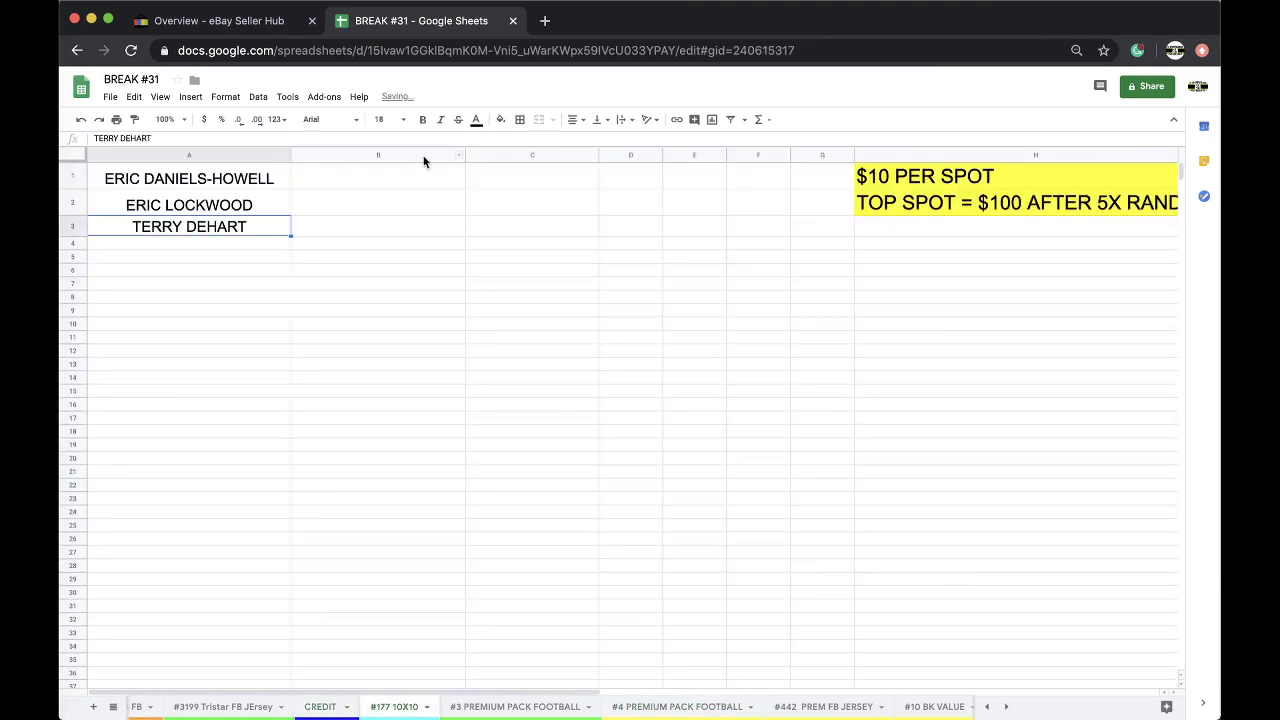
# - Leave A3 without fill colour and switch to #442 PREM FB JERSEY
pyautogui.click(500, 119)
pyautogui.click(546, 179)
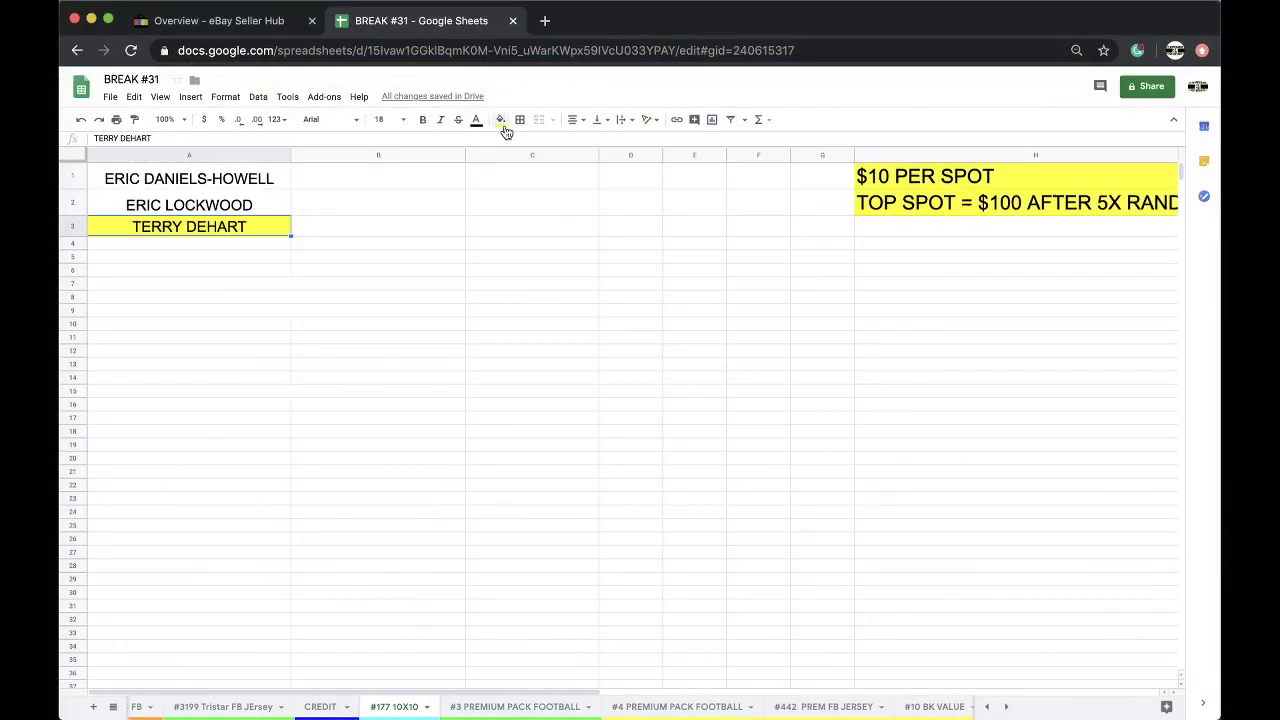
pyautogui.click(500, 119)
pyautogui.click(512, 141)
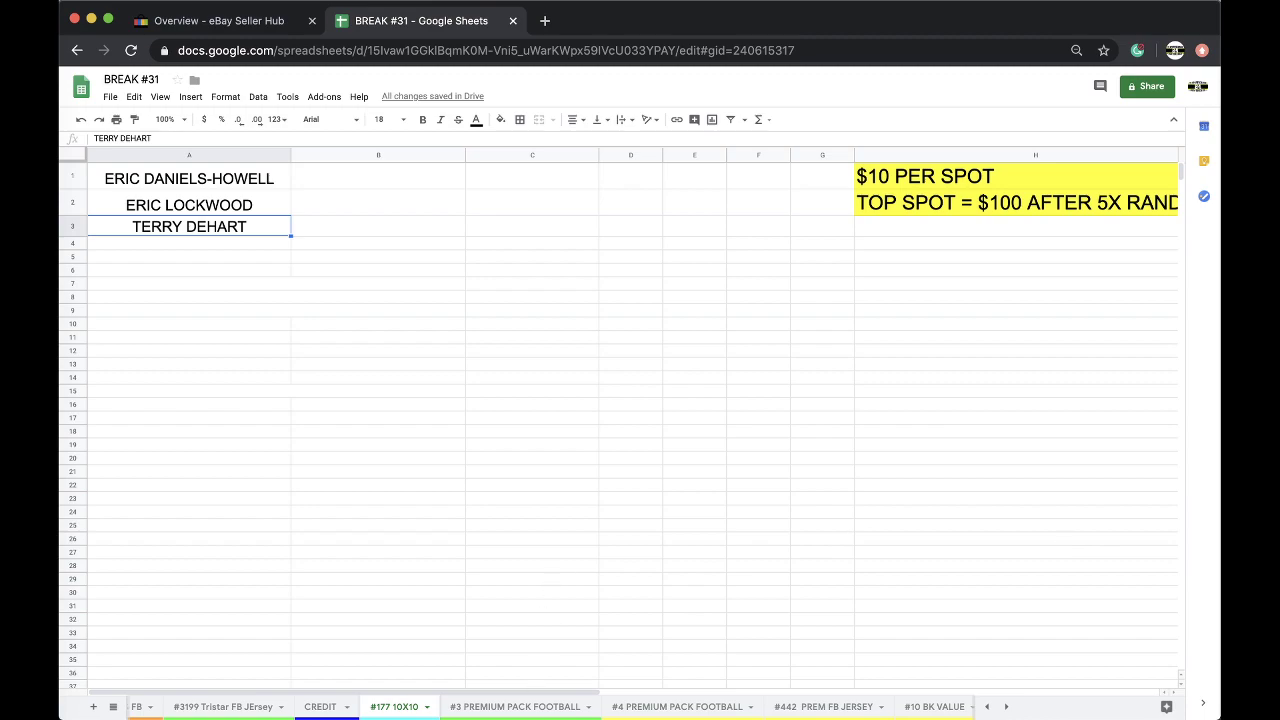
pyautogui.click(647, 708)
pyautogui.click(814, 706)
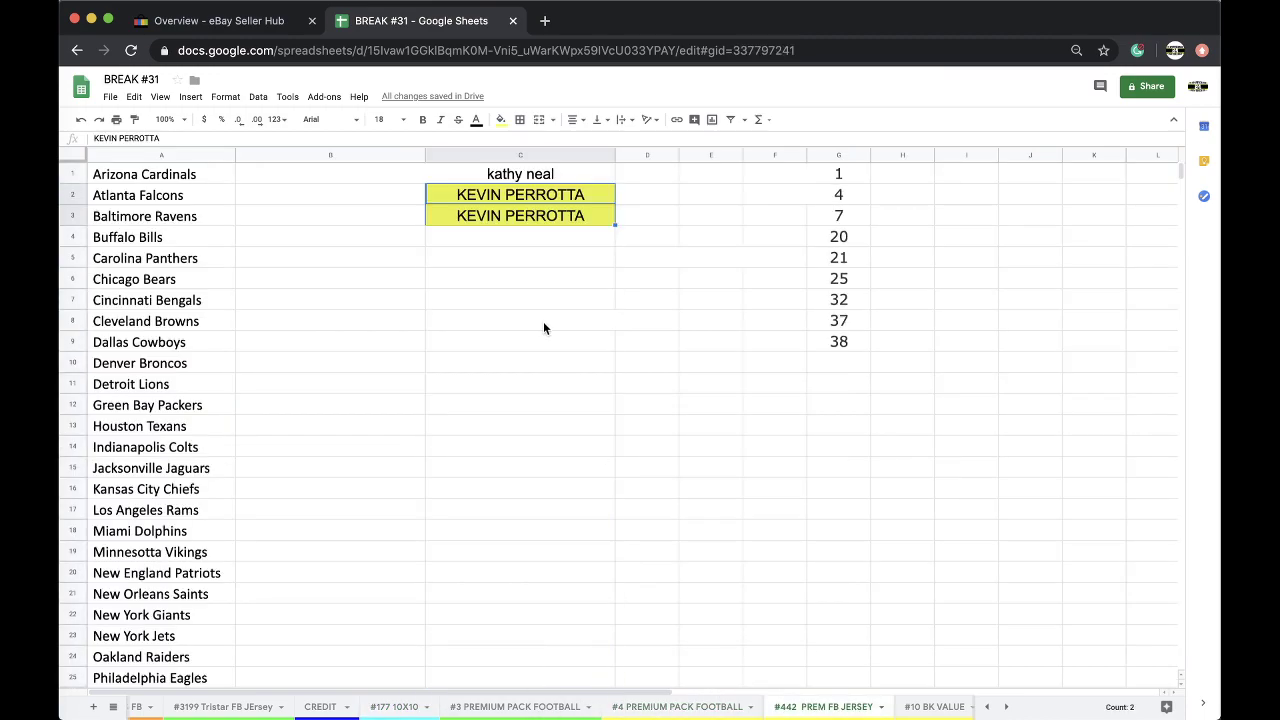
# - Paste the copied buyer into #4 C1, then add a yellow-filled fourth buyer in #177 A4
pyautogui.click(645, 706)
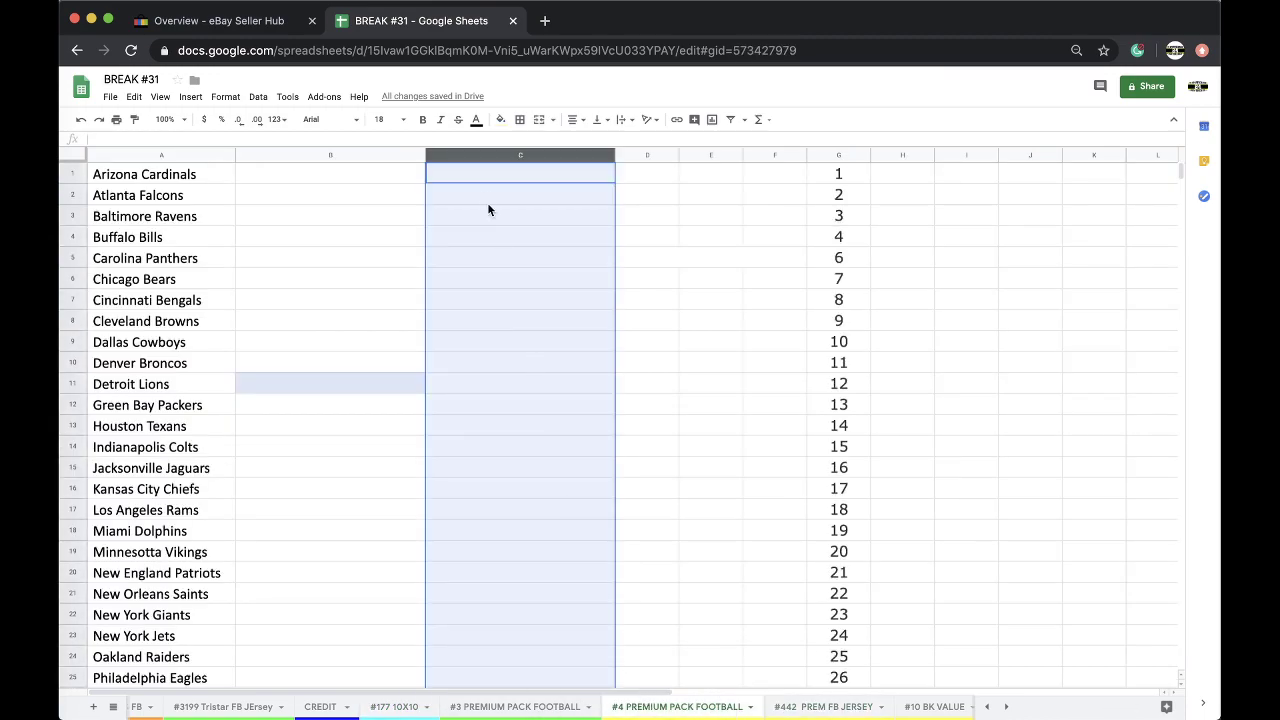
pyautogui.press('super+v')
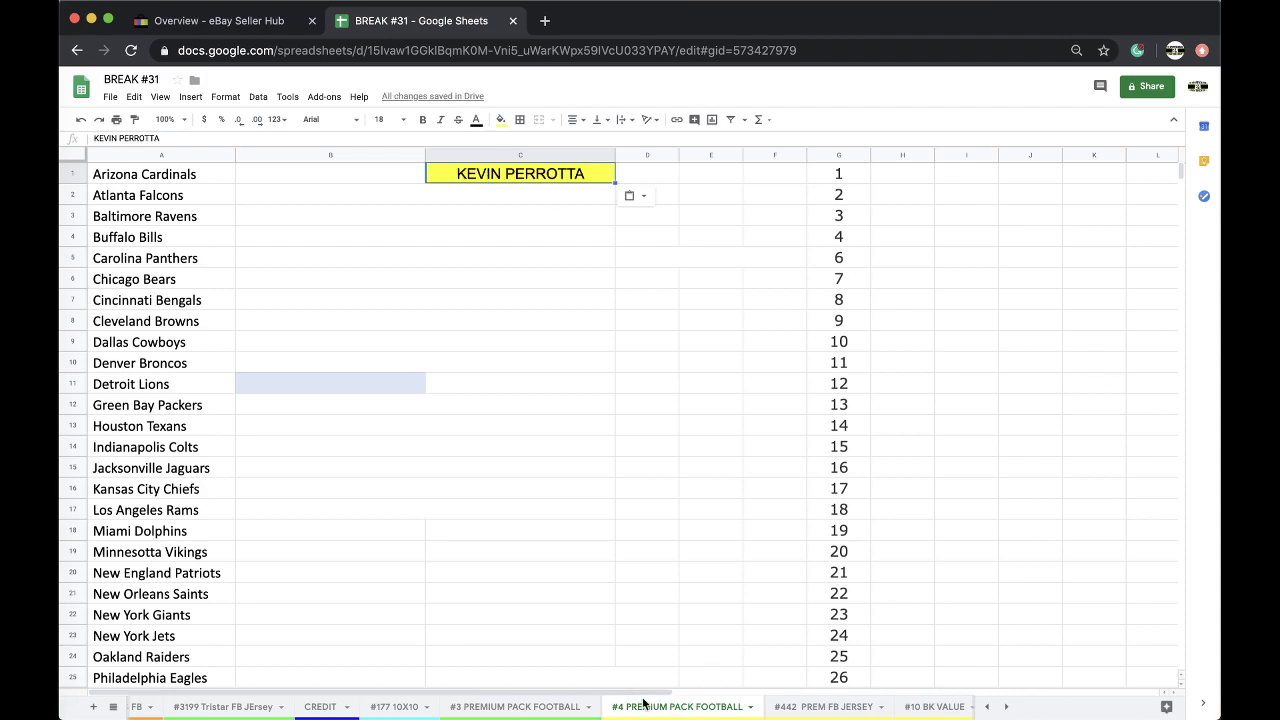
pyautogui.click(394, 706)
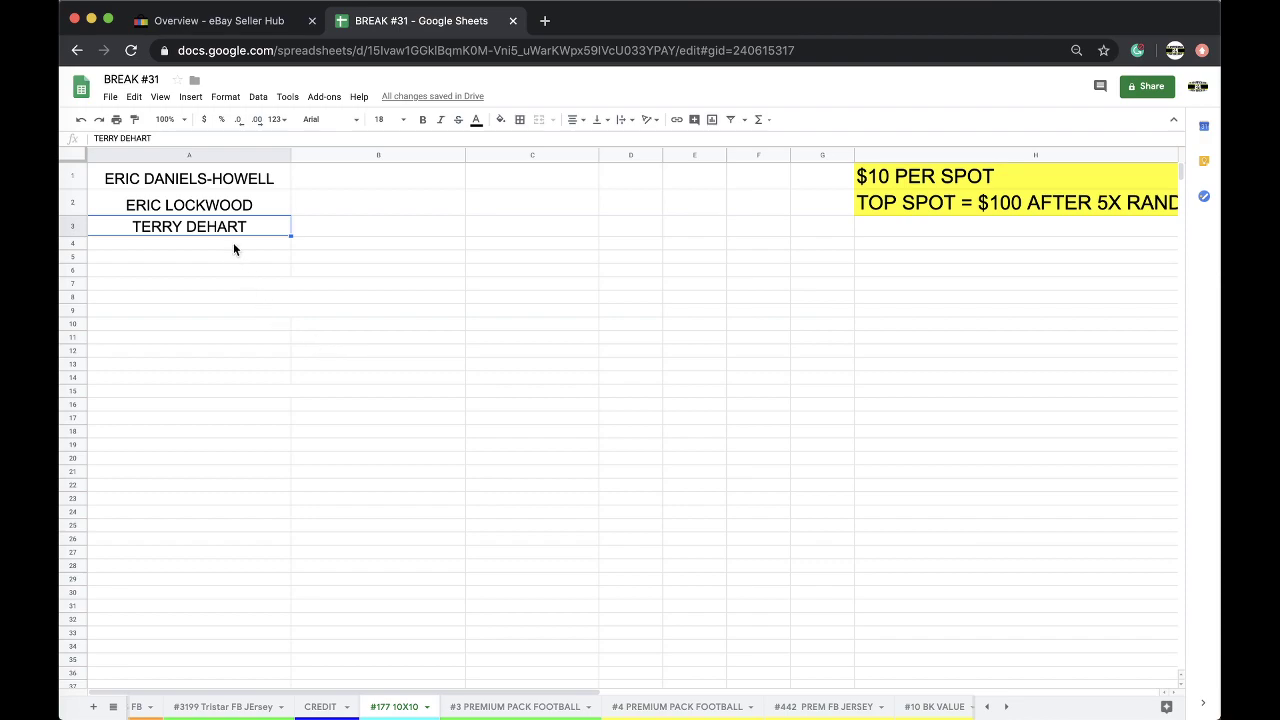
pyautogui.click(233, 249)
pyautogui.write('MANNY P')
pyautogui.press('Return')
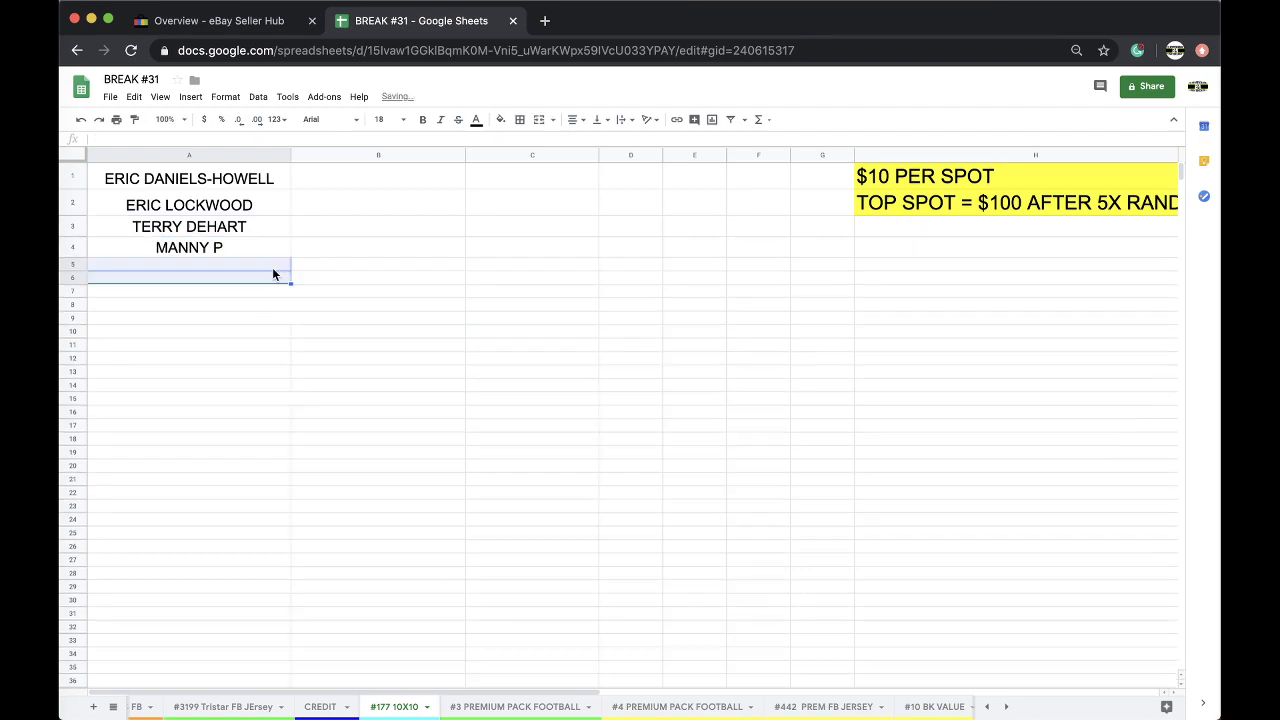
pyautogui.click(245, 249)
pyautogui.click(498, 120)
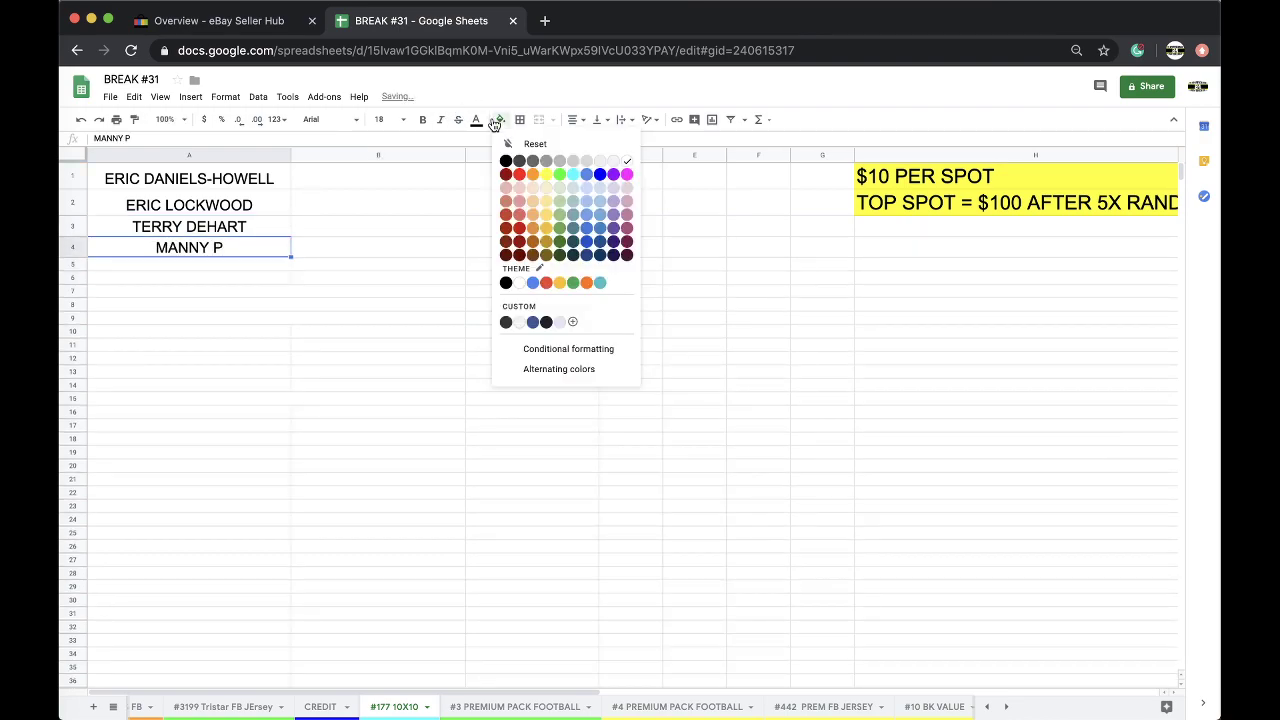
pyautogui.click(546, 174)
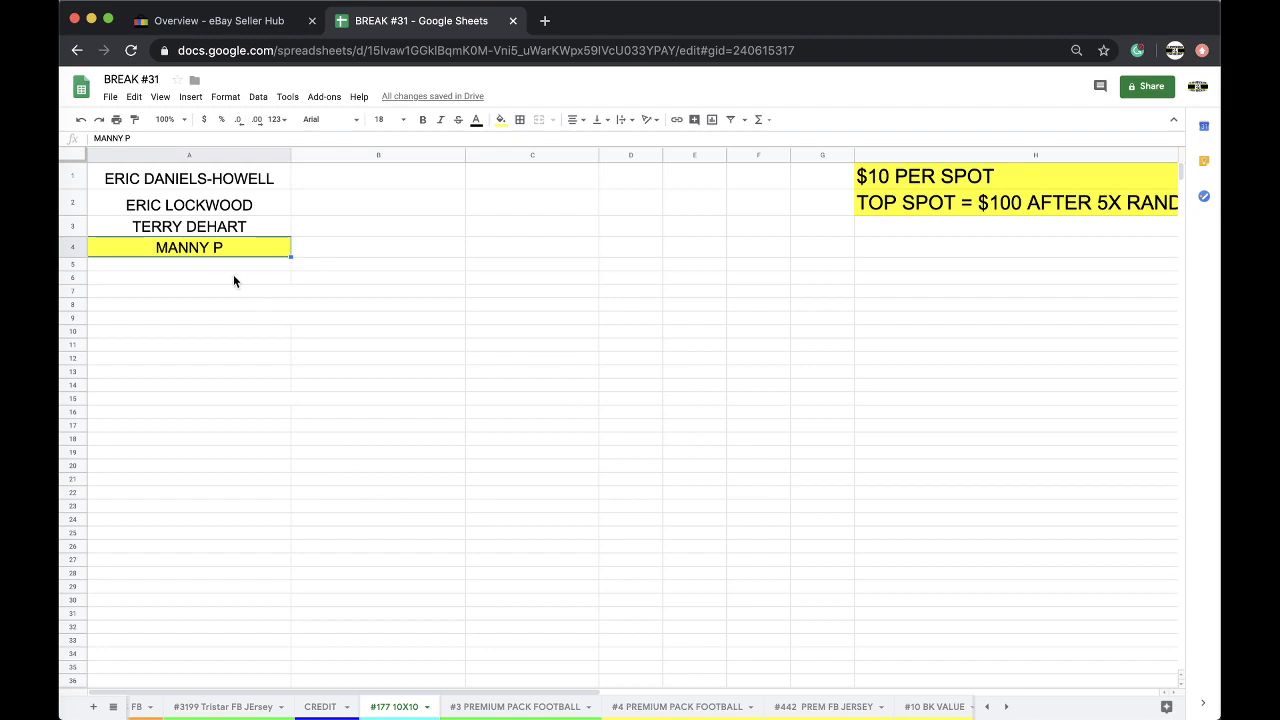
# - Enter a fifth buyer's name in A5 of #177 10X10 and copy it
pyautogui.press('Down')
pyautogui.write('LANCE')
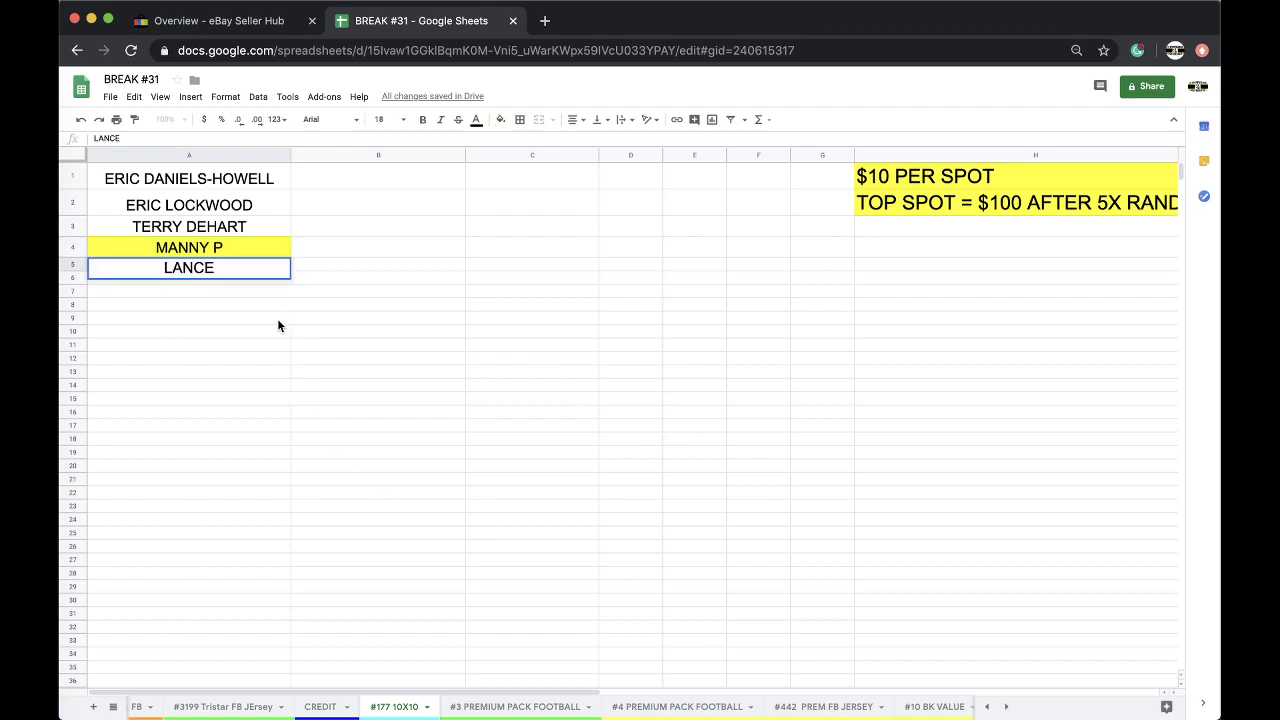
pyautogui.press('Return')
pyautogui.press('Up')
pyautogui.hotkey('ctrl', 'c')
# - Give that buyer the Bills and Panthers spots in C4:C5 of #442 PREM FB JERSEY
pyautogui.click(785, 714)
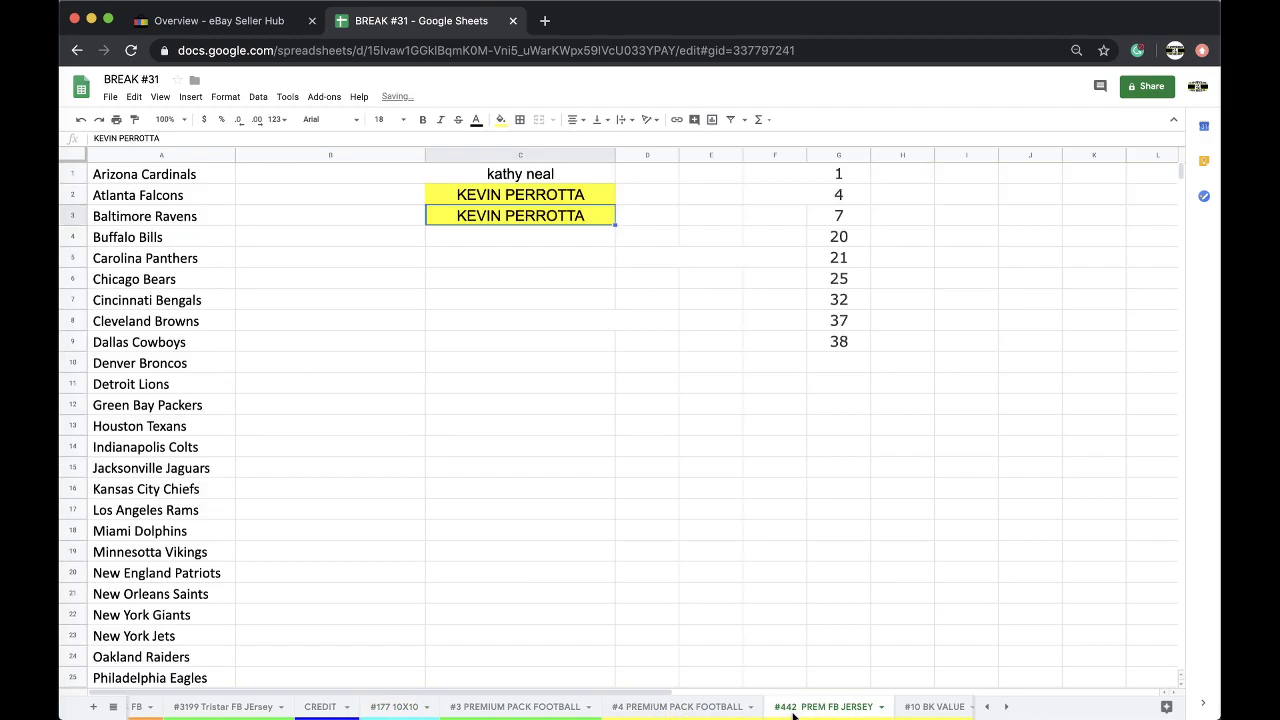
pyautogui.click(510, 243)
pyautogui.hotkey('ctrl', 'v')
pyautogui.press('Down')
pyautogui.hotkey('ctrl', 'v')
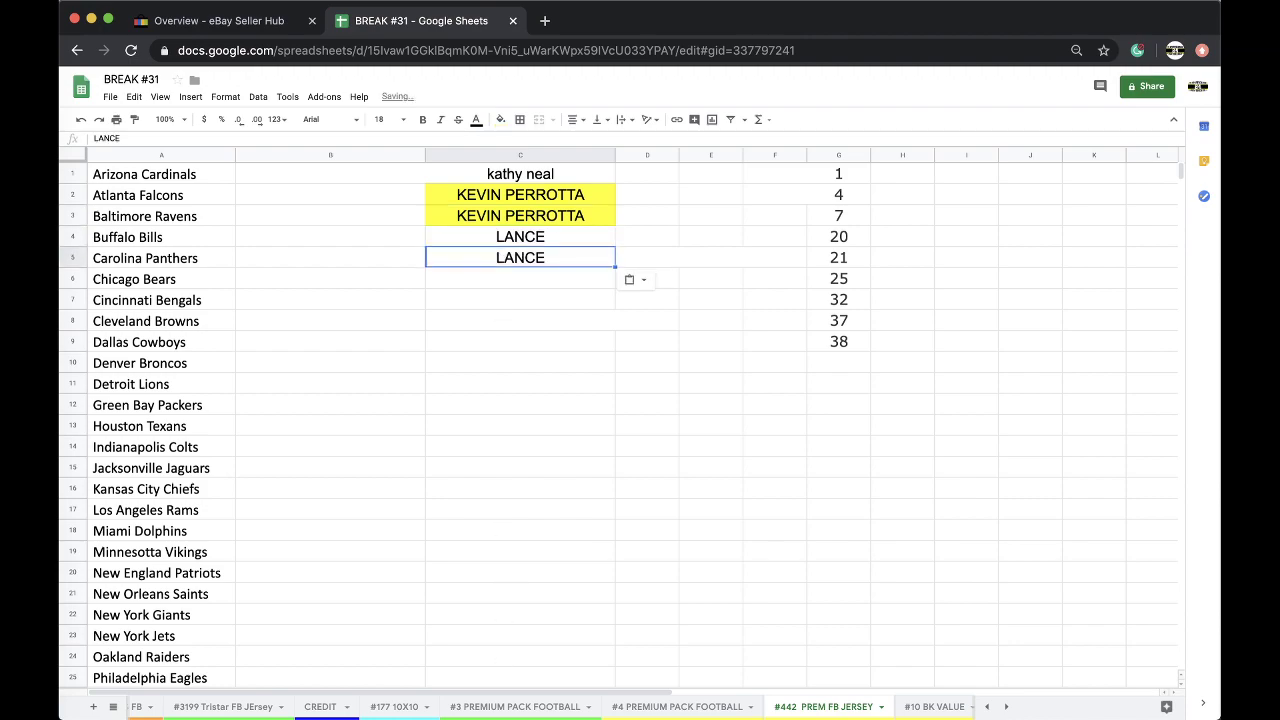
pyautogui.click(336, 708)
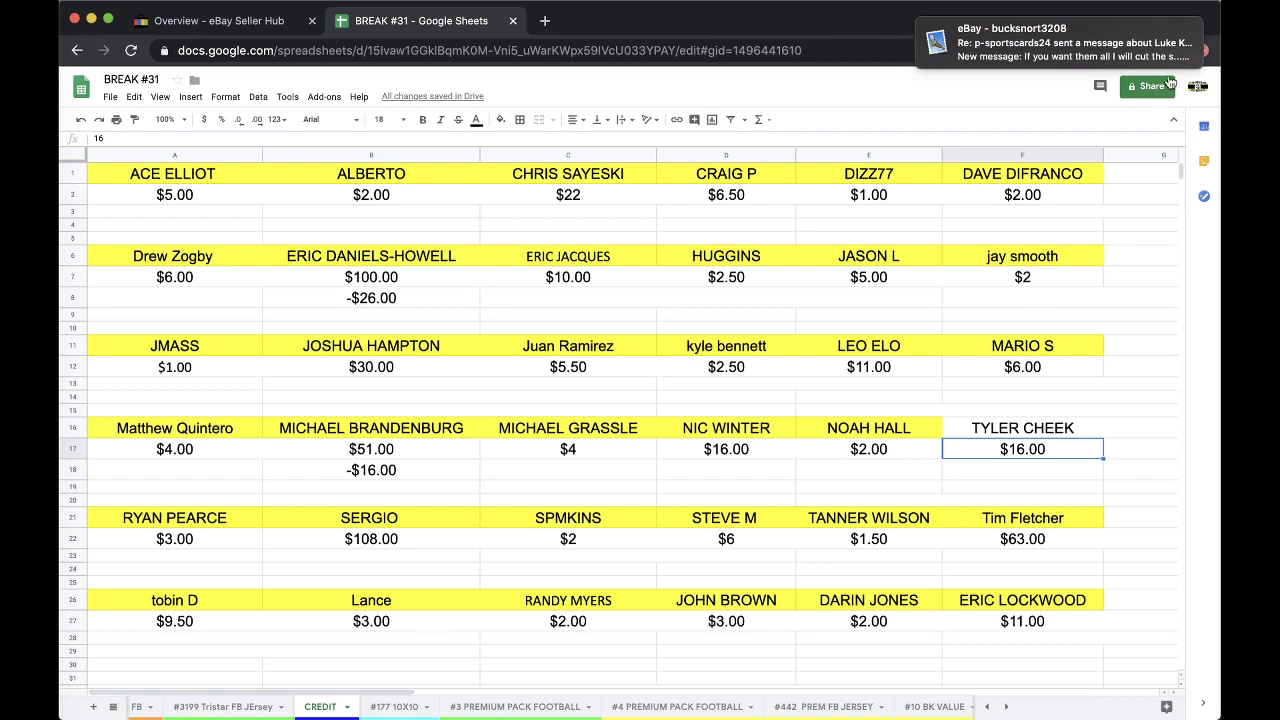
# - Set the CREDIT balance in B27 to $4.00, correcting an accidental $28 entry
pyautogui.moveTo(1182, 36)
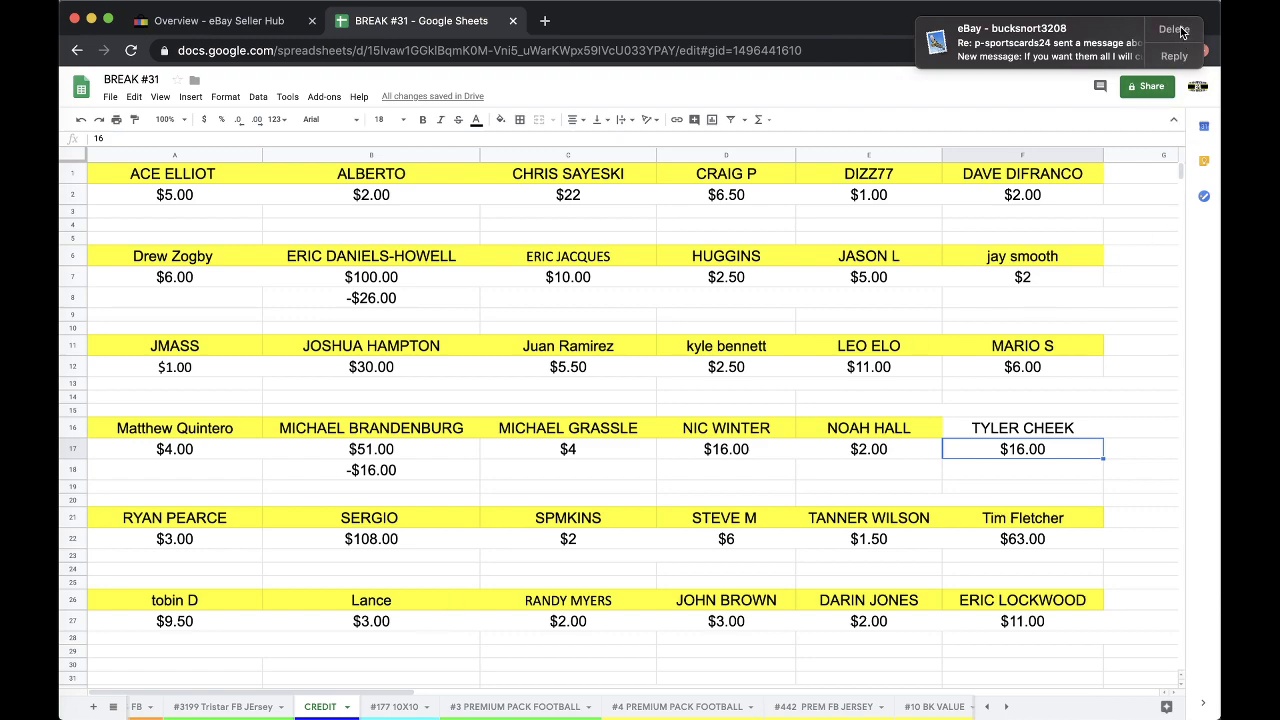
pyautogui.click(1182, 32)
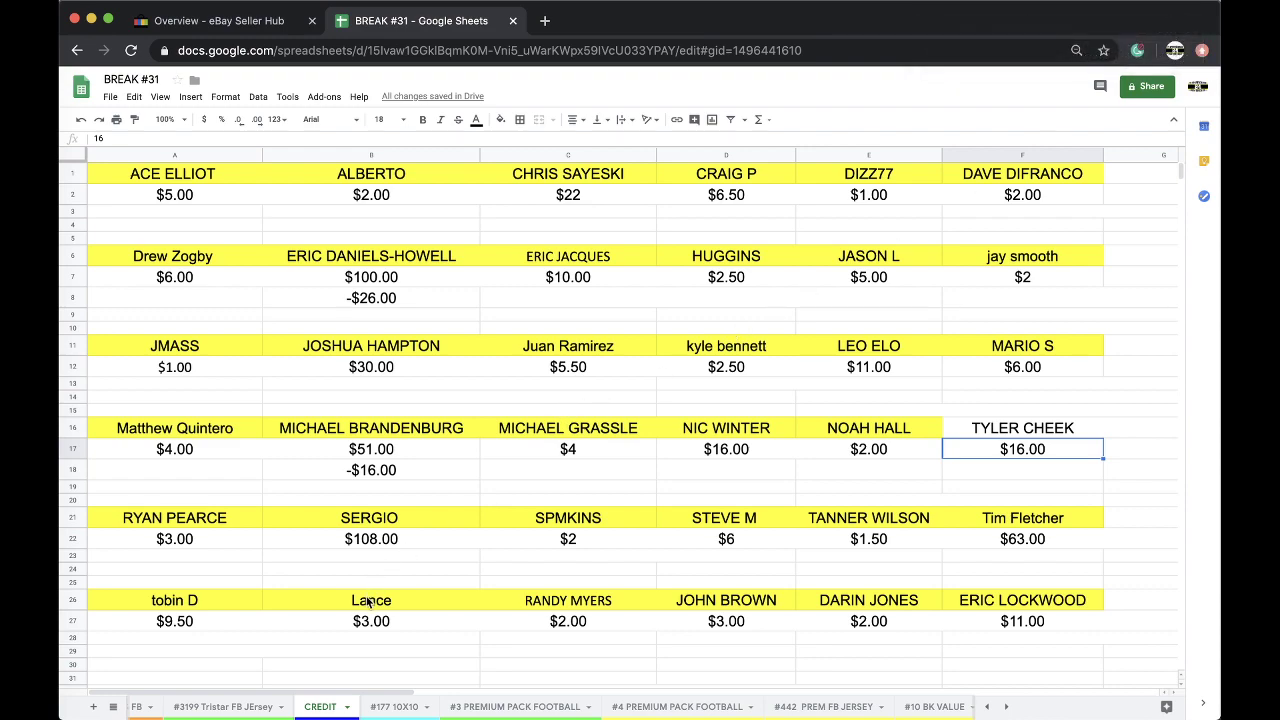
pyautogui.click(352, 622)
pyautogui.write('$28')
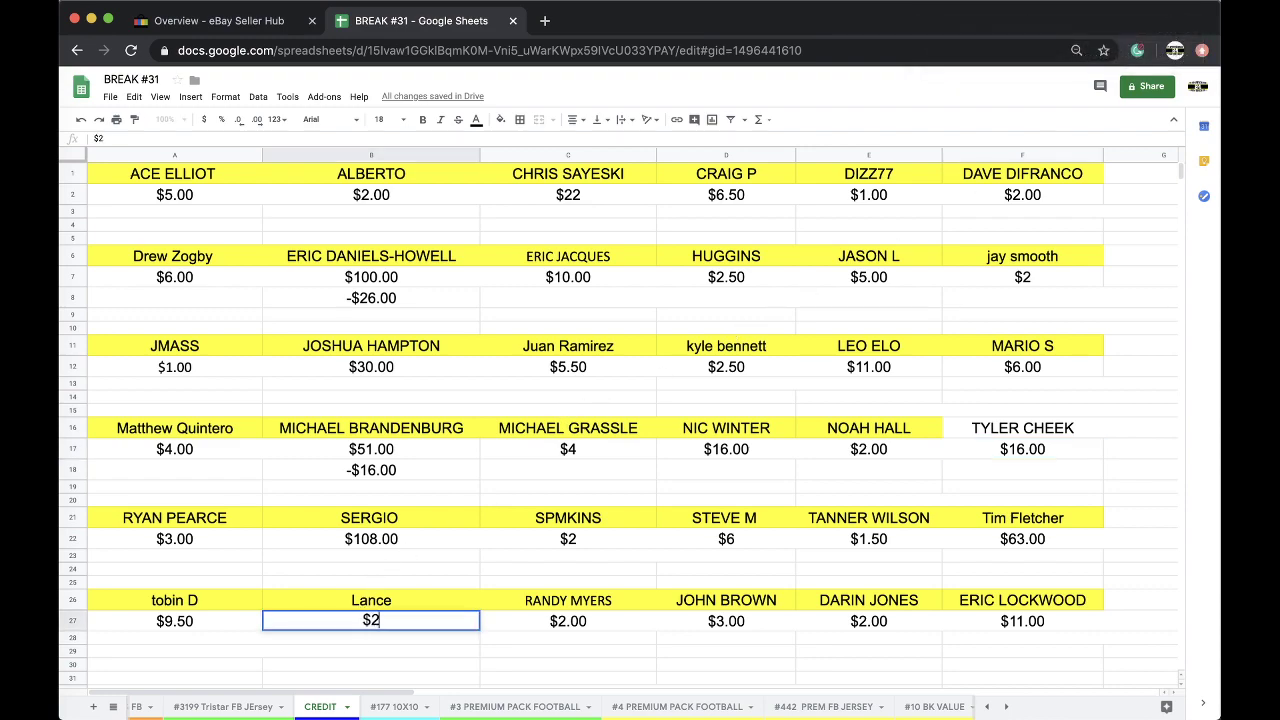
pyautogui.click(403, 651)
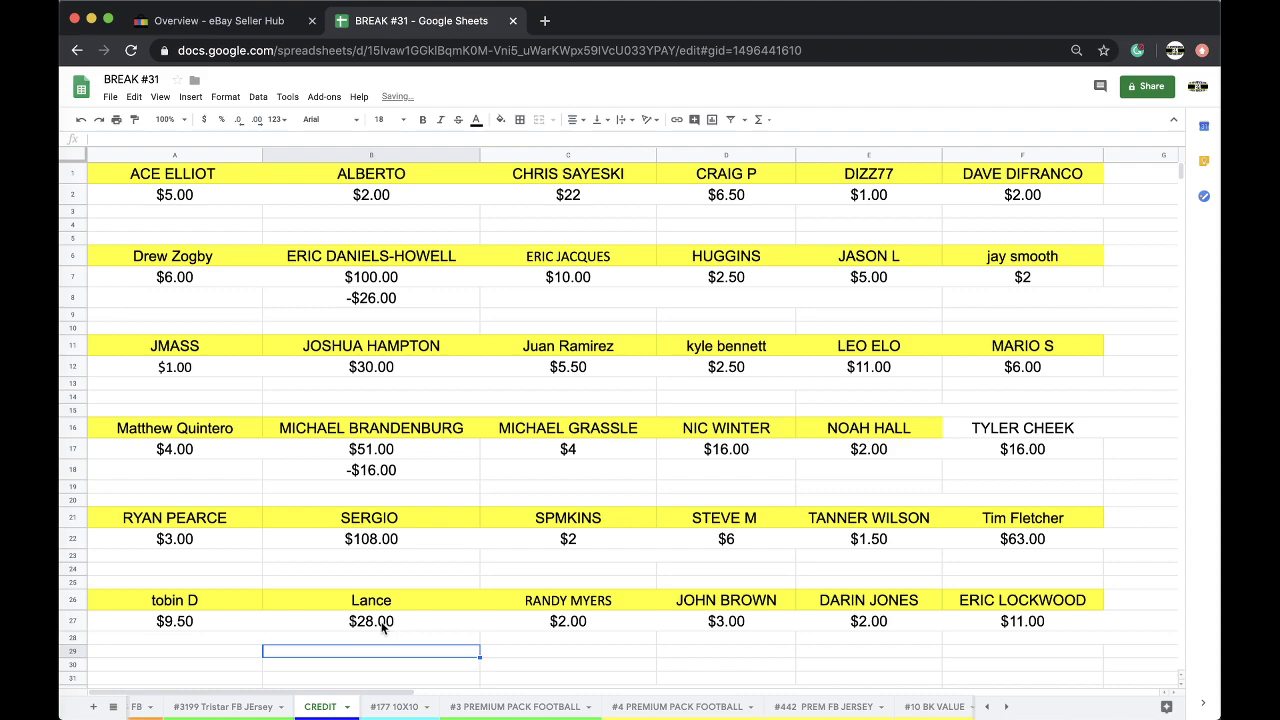
pyautogui.click(382, 627)
pyautogui.write('$4')
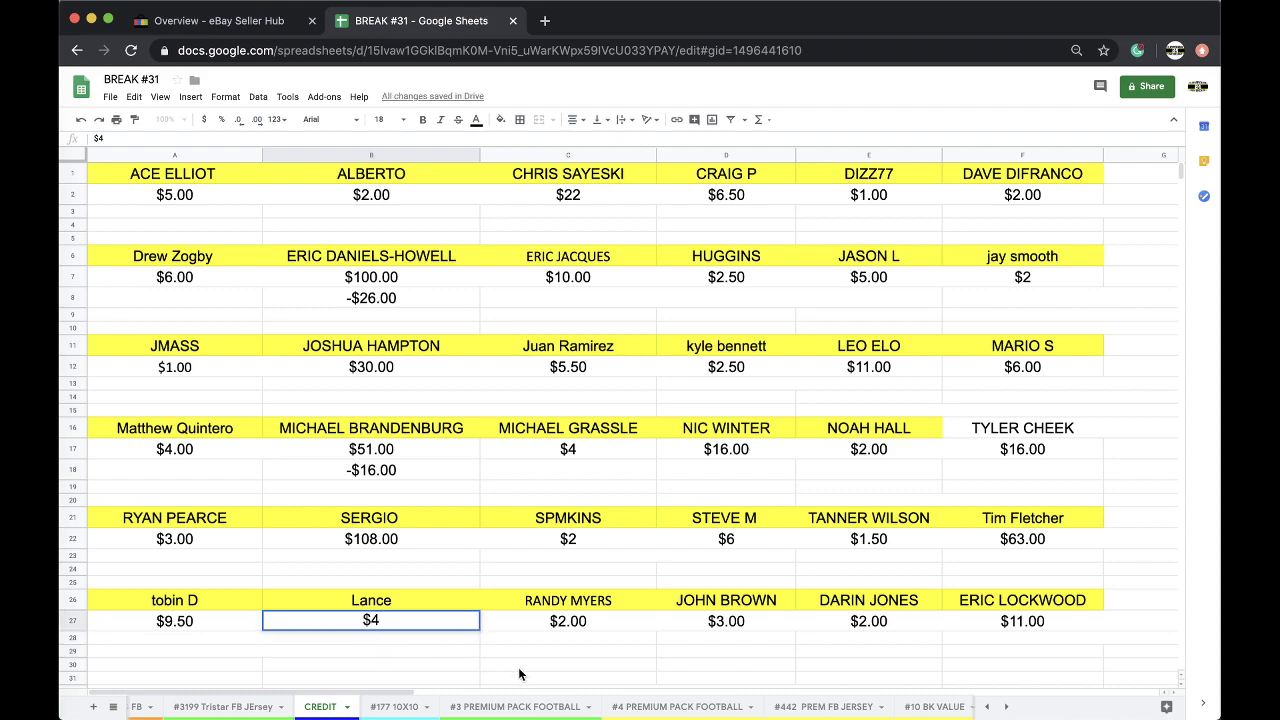
pyautogui.click(606, 662)
# - Search the CREDIT sheet for the buyer's name with Ctrl+F
pyautogui.hotkey('ctrl', 'f')
pyautogui.write('L')
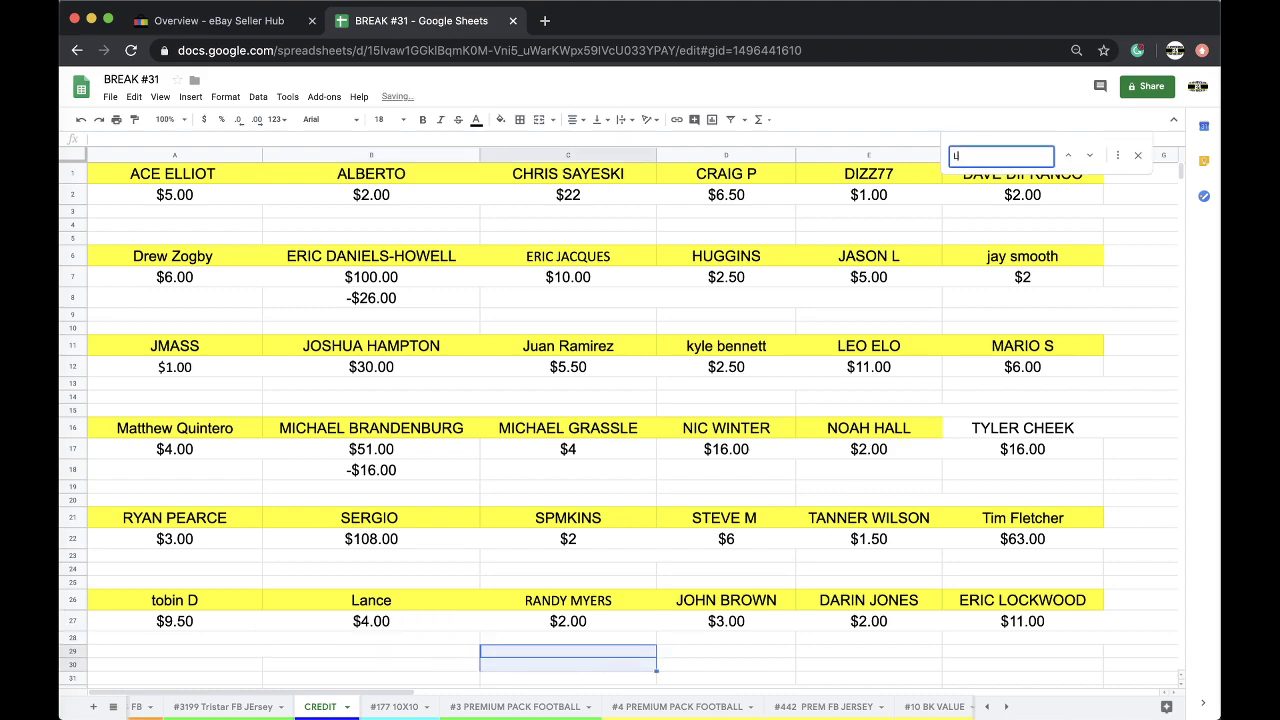
pyautogui.write('ance')
pyautogui.press('BackSpace')
pyautogui.press('BackSpace')
pyautogui.press('BackSpace')
pyautogui.press('BackSpace')
pyautogui.press('BackSpace')
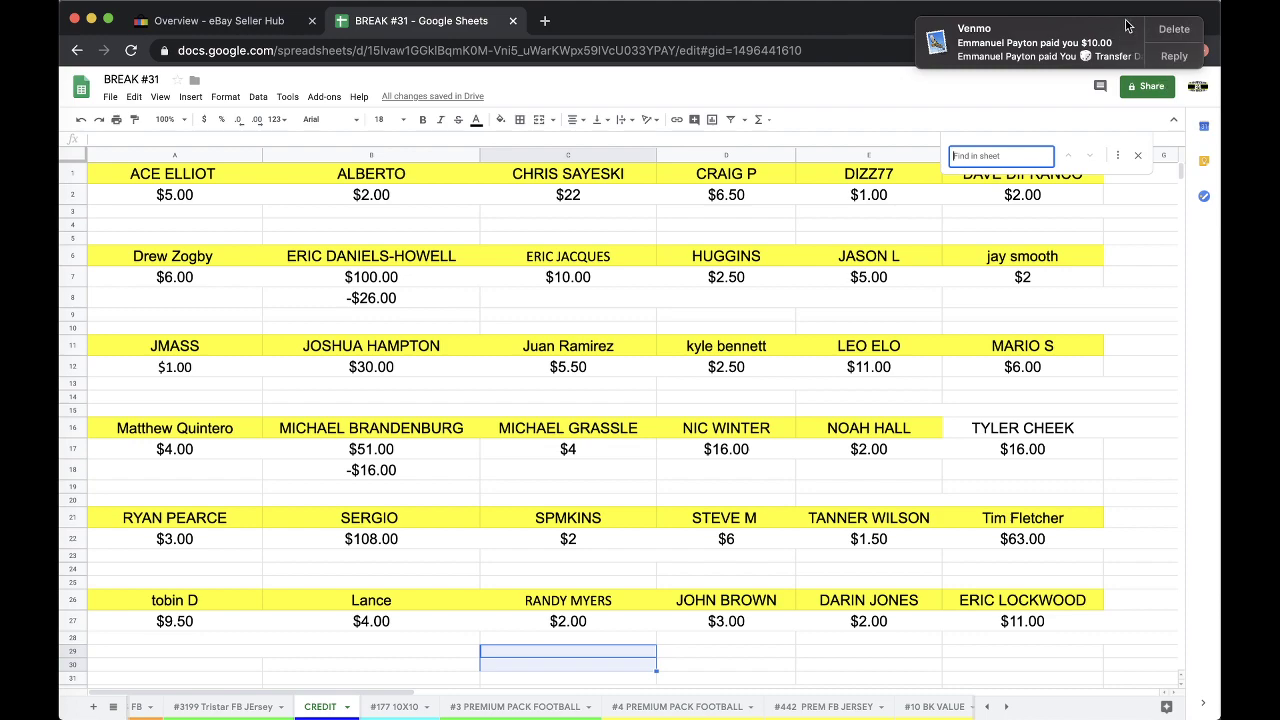
pyautogui.click(394, 706)
# - Remove the yellow fill from the name in A4 on #177 10X10
pyautogui.click(272, 248)
pyautogui.click(501, 119)
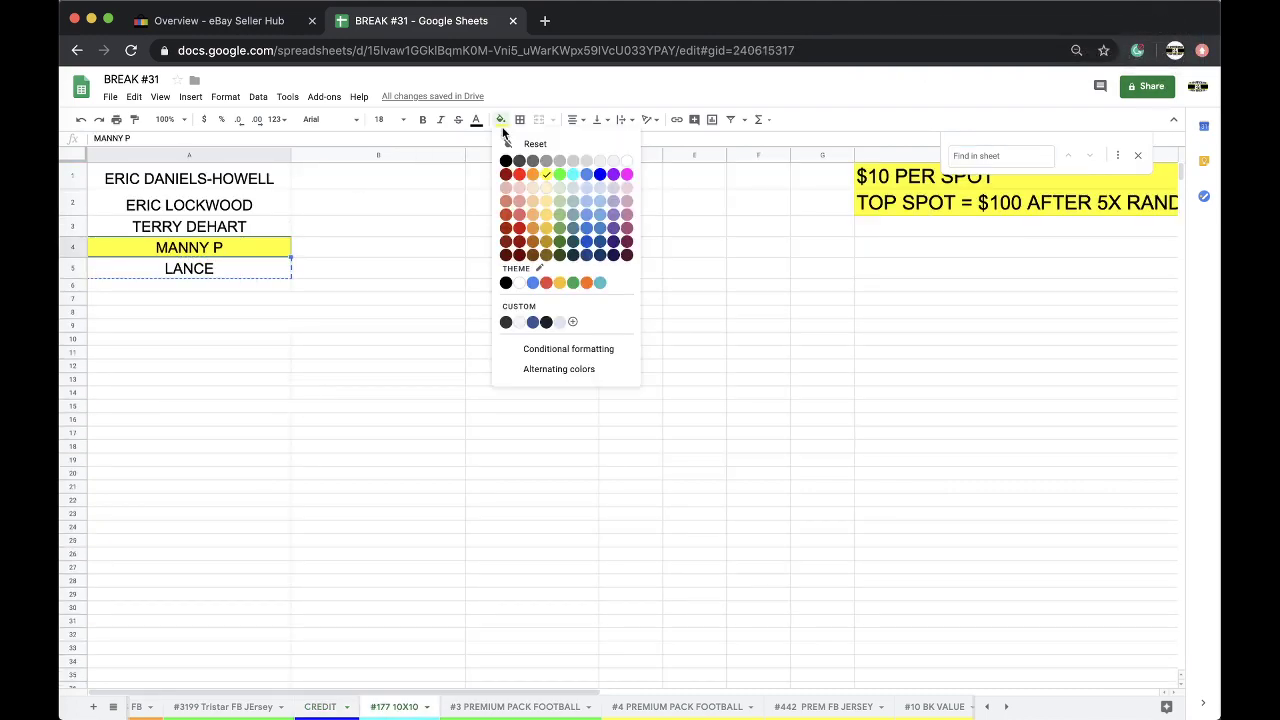
pyautogui.click(540, 144)
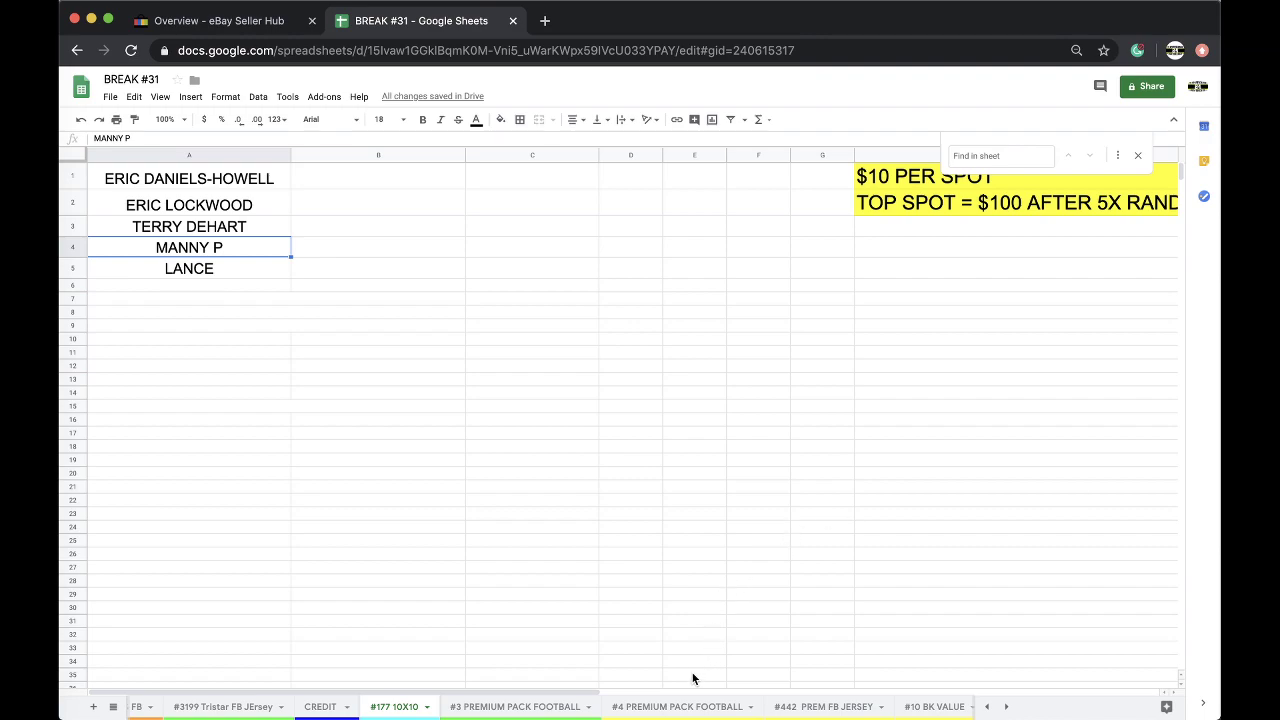
# - Enter the new buyer's name in C2 of #4 PREMIUM PACK FOOTBALL, filled yellow
pyautogui.click(662, 706)
pyautogui.click(489, 194)
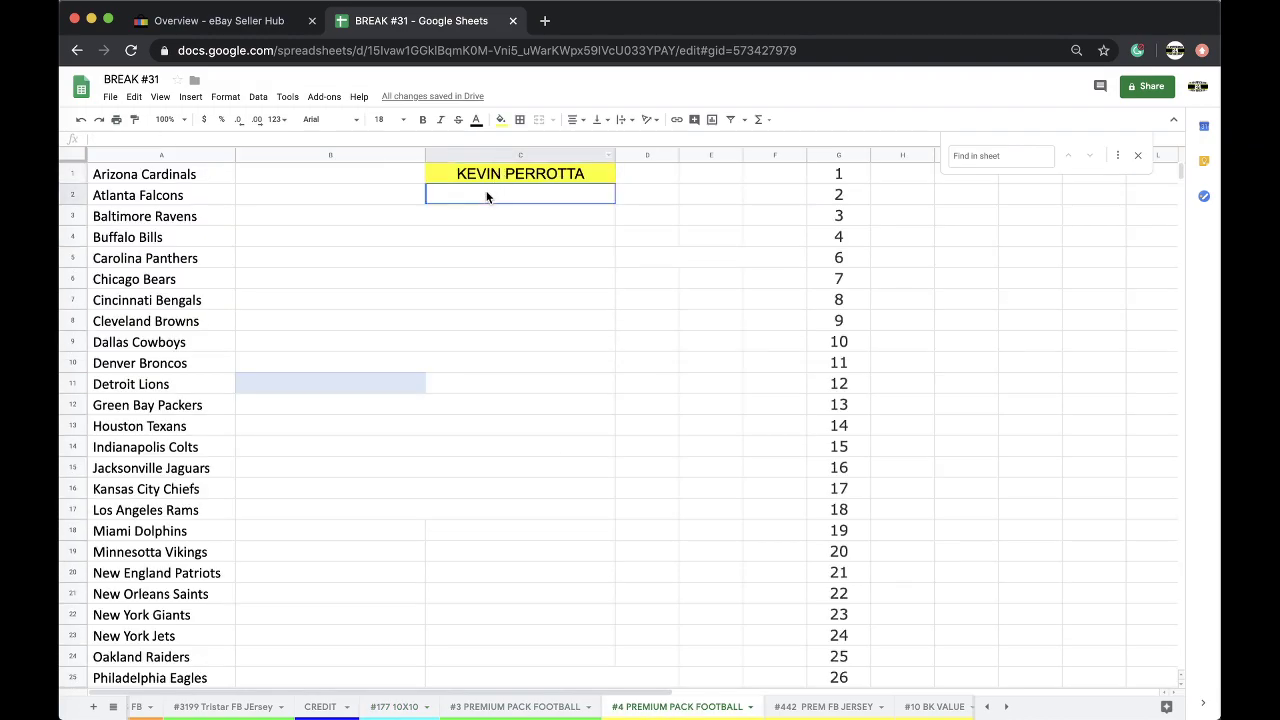
pyautogui.press('Return')
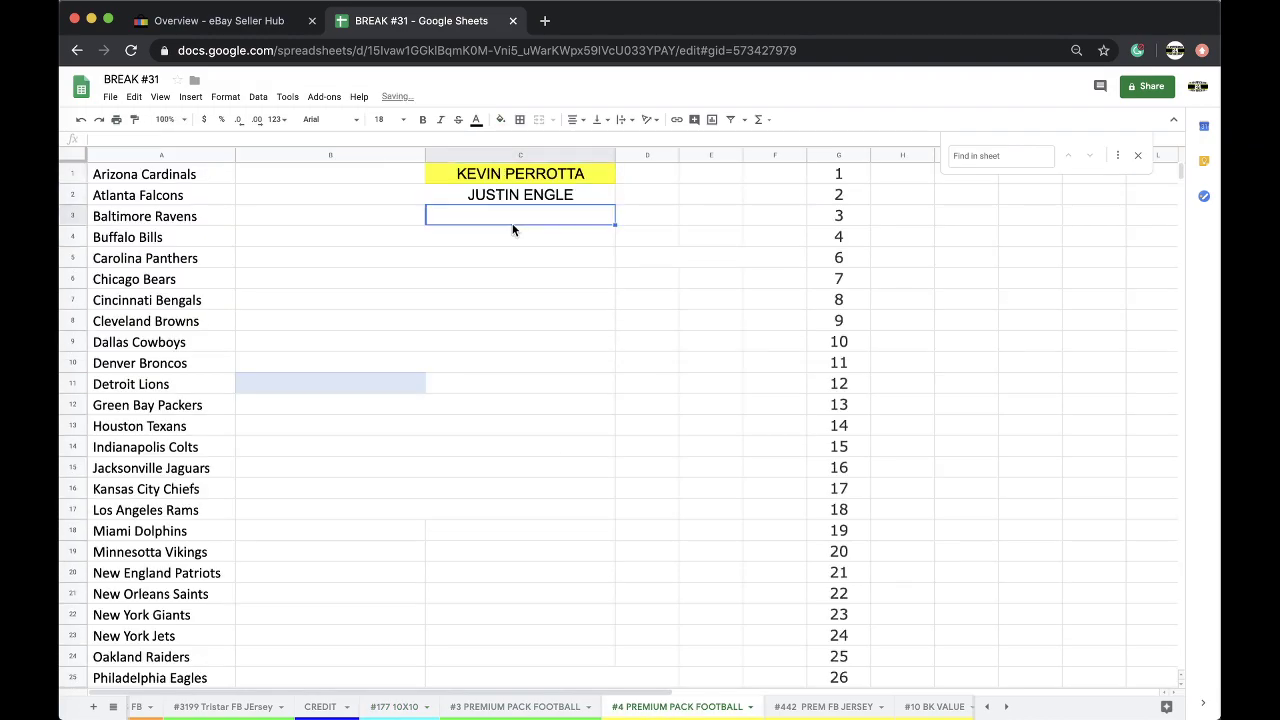
pyautogui.click(494, 196)
pyautogui.press('F10')
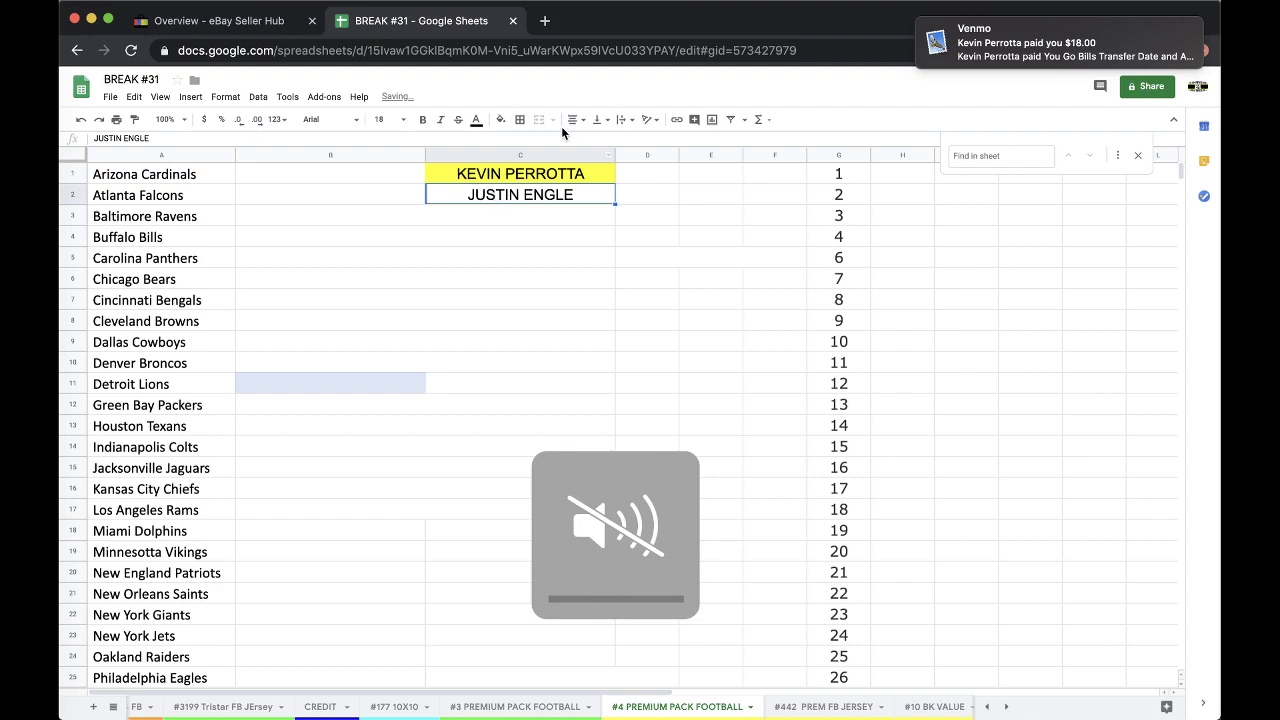
pyautogui.click(501, 119)
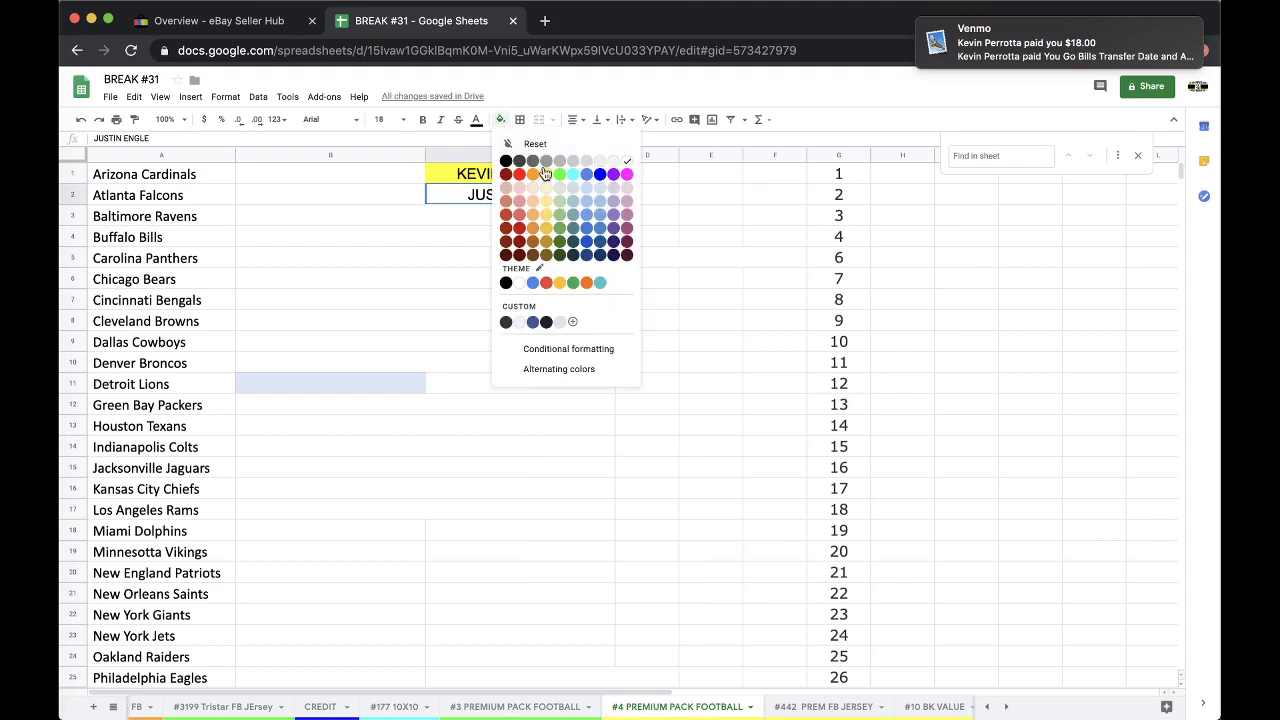
pyautogui.click(546, 174)
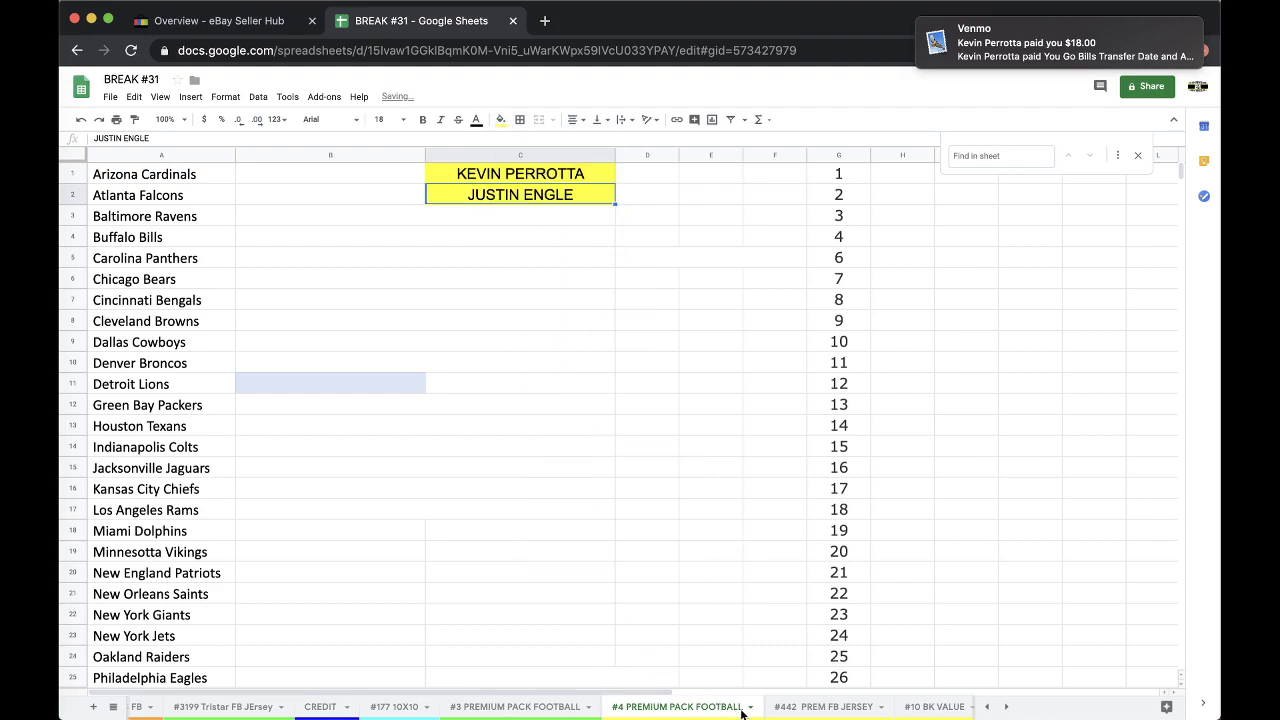
# - Reset the old yellow fills on #4 C1 and #442 PREM FB JERSEY C2:C3
pyautogui.click(530, 174)
pyautogui.click(501, 119)
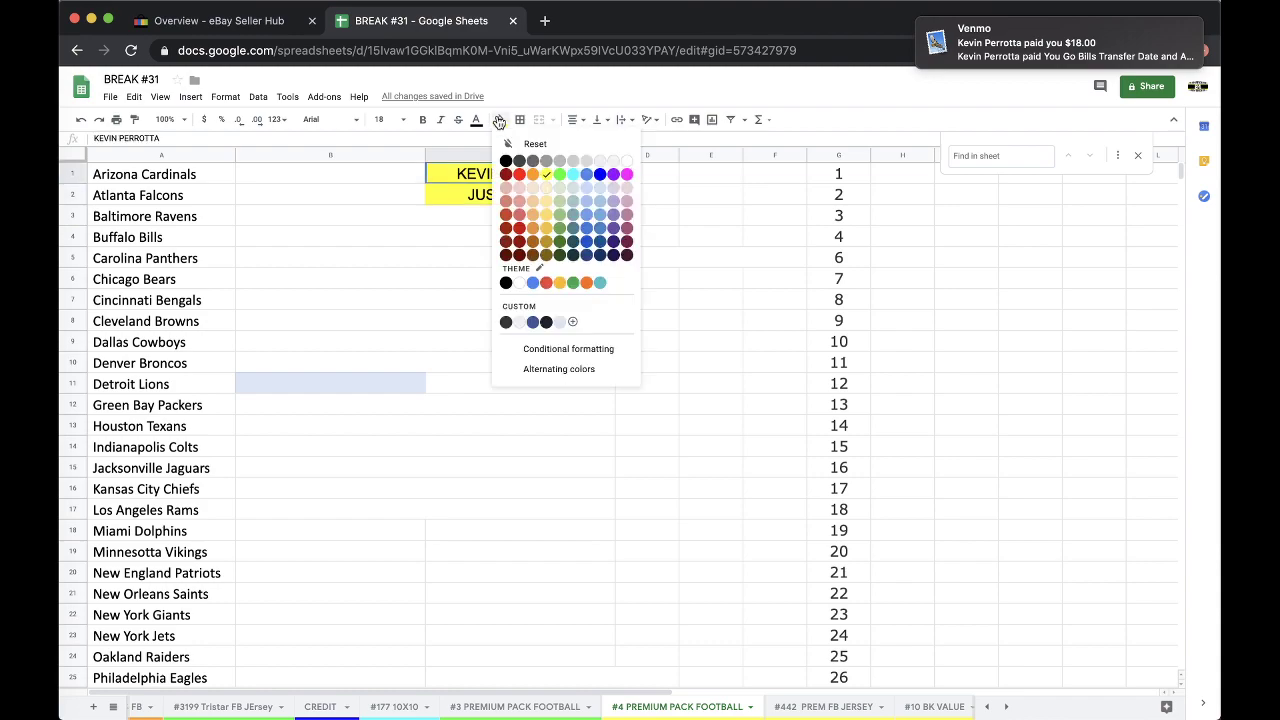
pyautogui.click(510, 145)
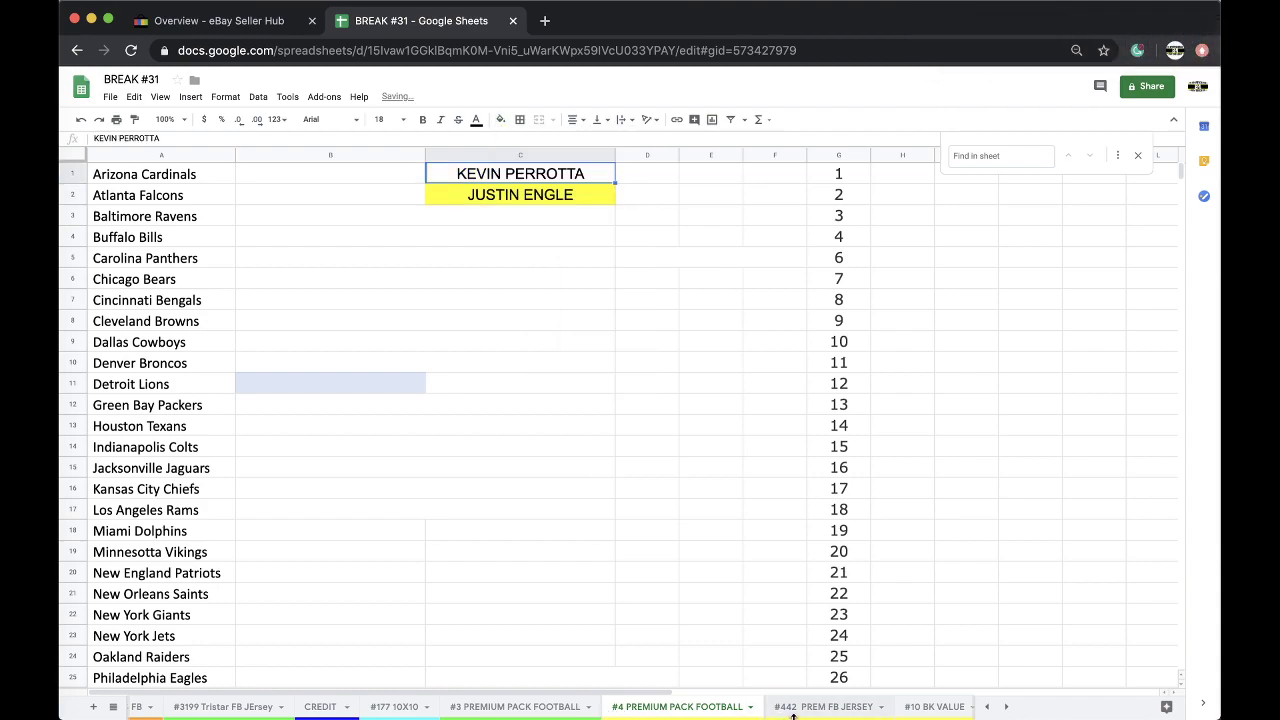
pyautogui.click(823, 706)
pyautogui.moveTo(562, 191); pyautogui.dragTo(563, 223)
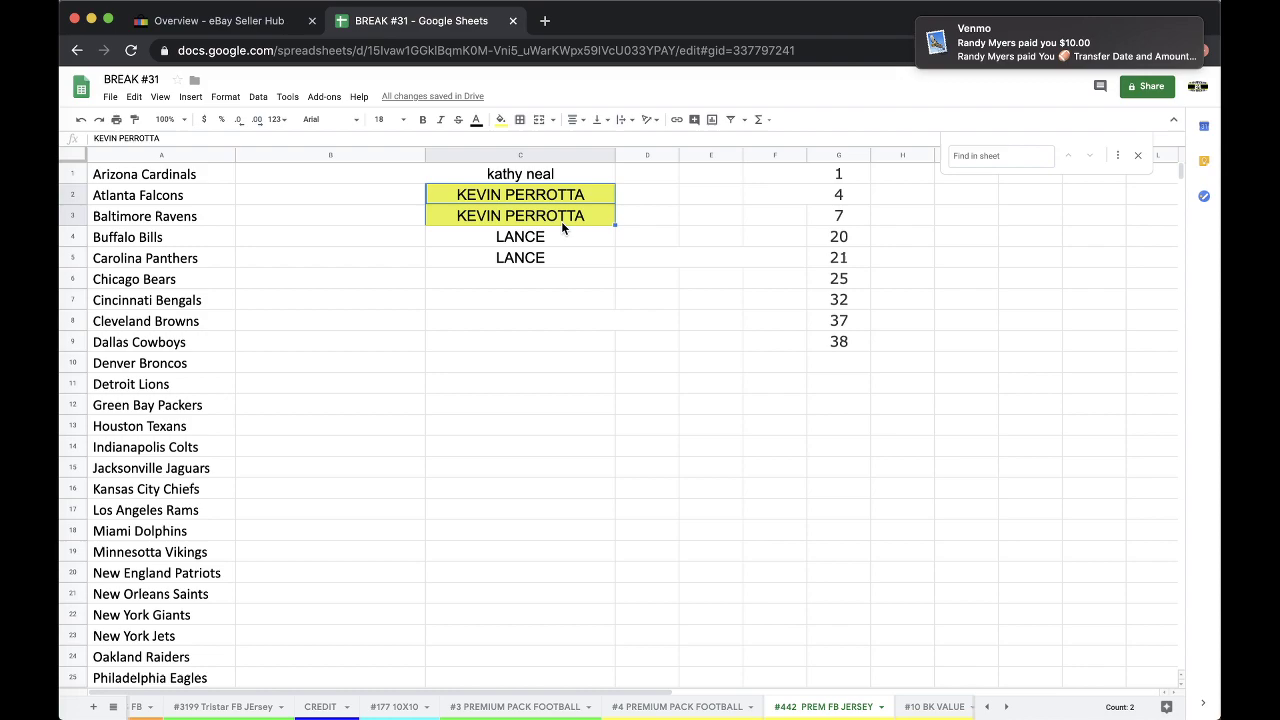
pyautogui.click(501, 119)
pyautogui.click(510, 145)
pyautogui.click(480, 706)
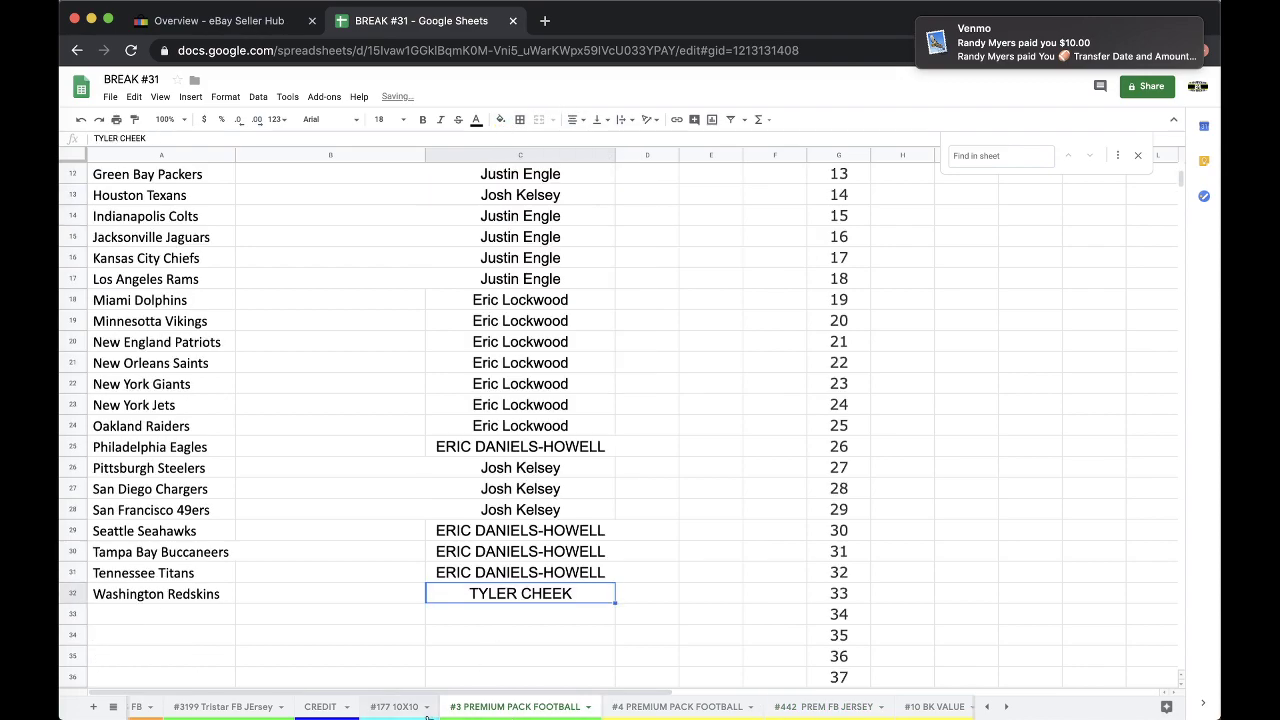
pyautogui.click(394, 706)
# - Type another buyer's name into A6 of the #177 10X10 list
pyautogui.click(181, 289)
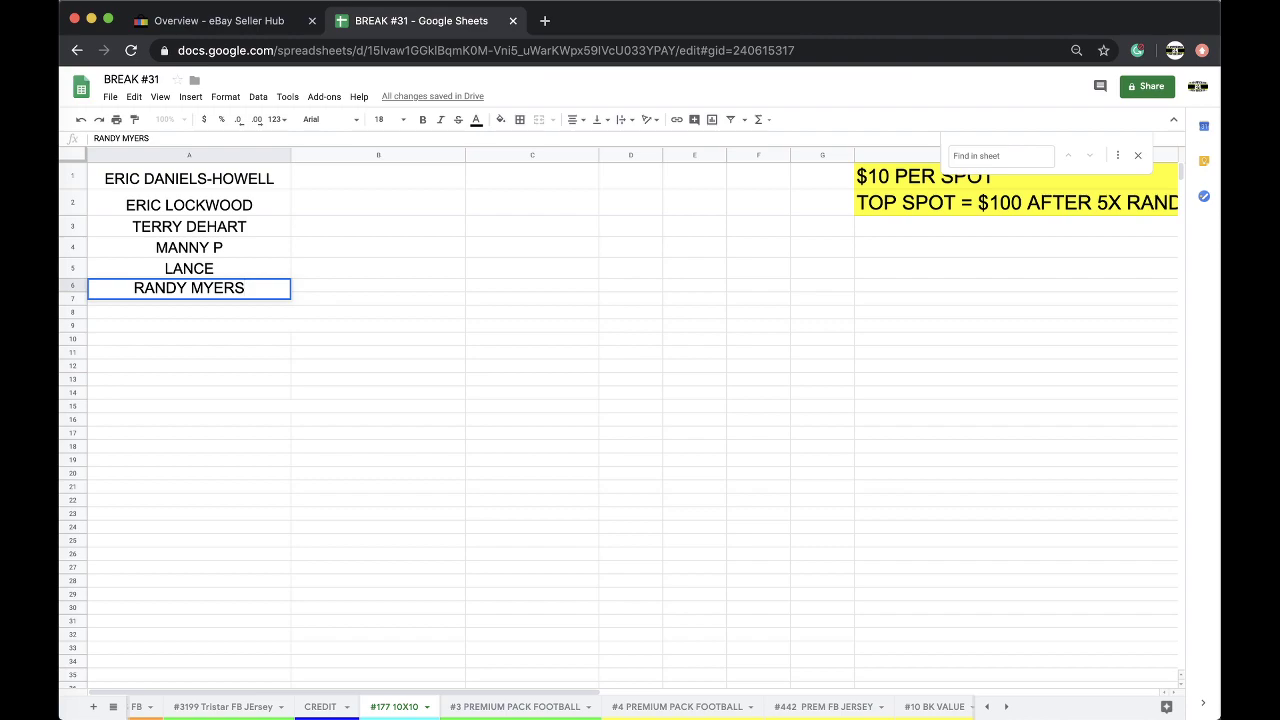
pyautogui.press('super+Tab')
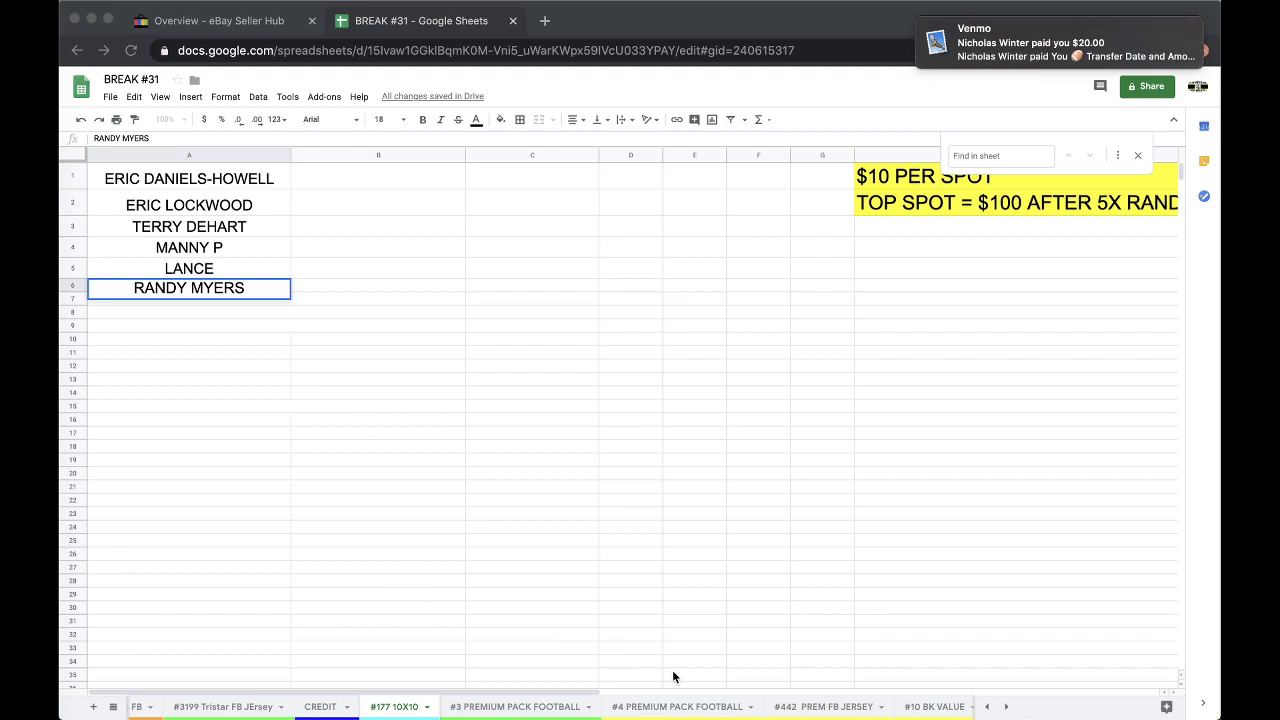
pyautogui.click(700, 708)
# - Paste the buyer's name as values into #442 C6:C7 and fill them yellow
pyautogui.click(810, 707)
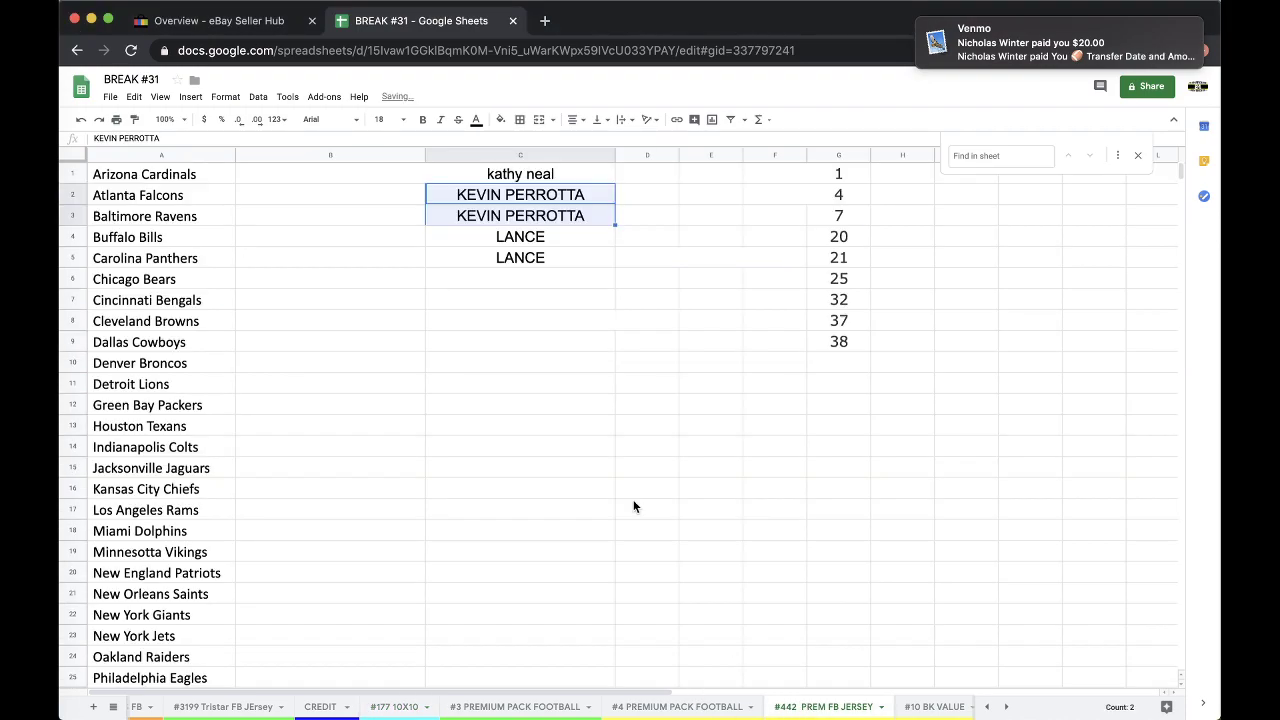
pyautogui.click(521, 280)
pyautogui.write('sam k')
pyautogui.click(625, 301)
pyautogui.click(665, 340)
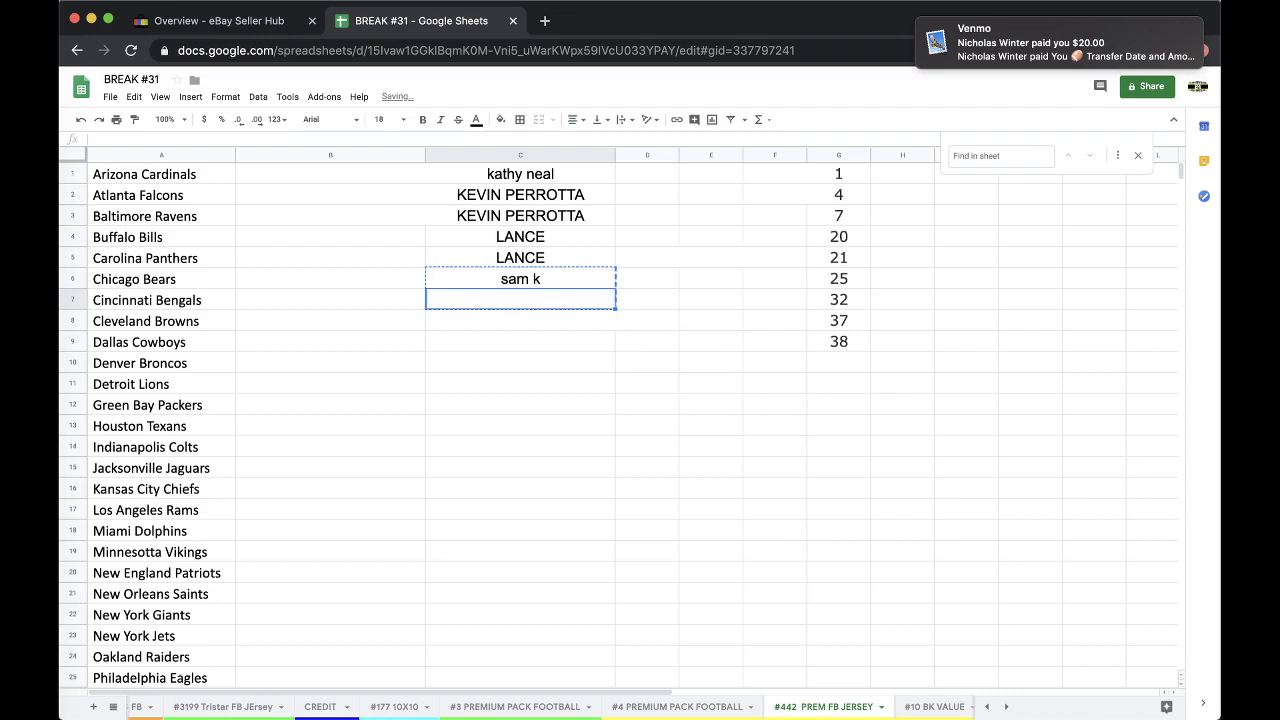
pyautogui.moveTo(551, 279); pyautogui.dragTo(543, 300)
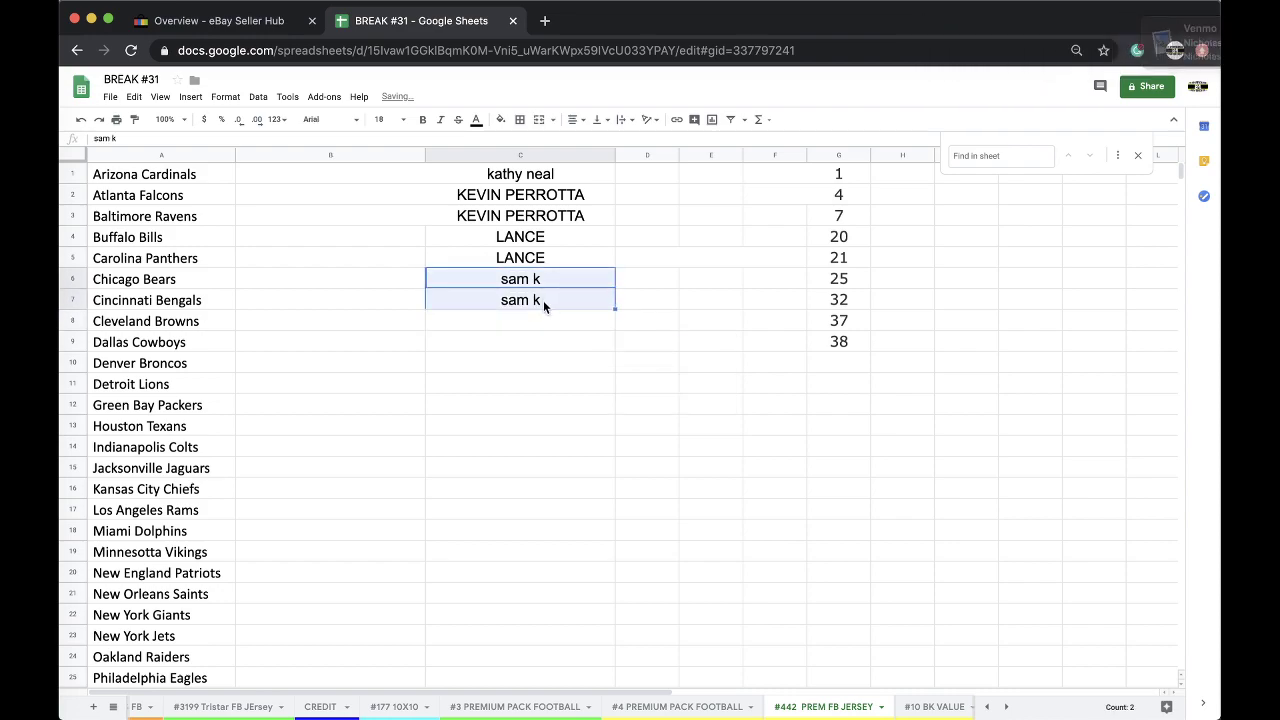
pyautogui.click(501, 122)
pyautogui.click(555, 185)
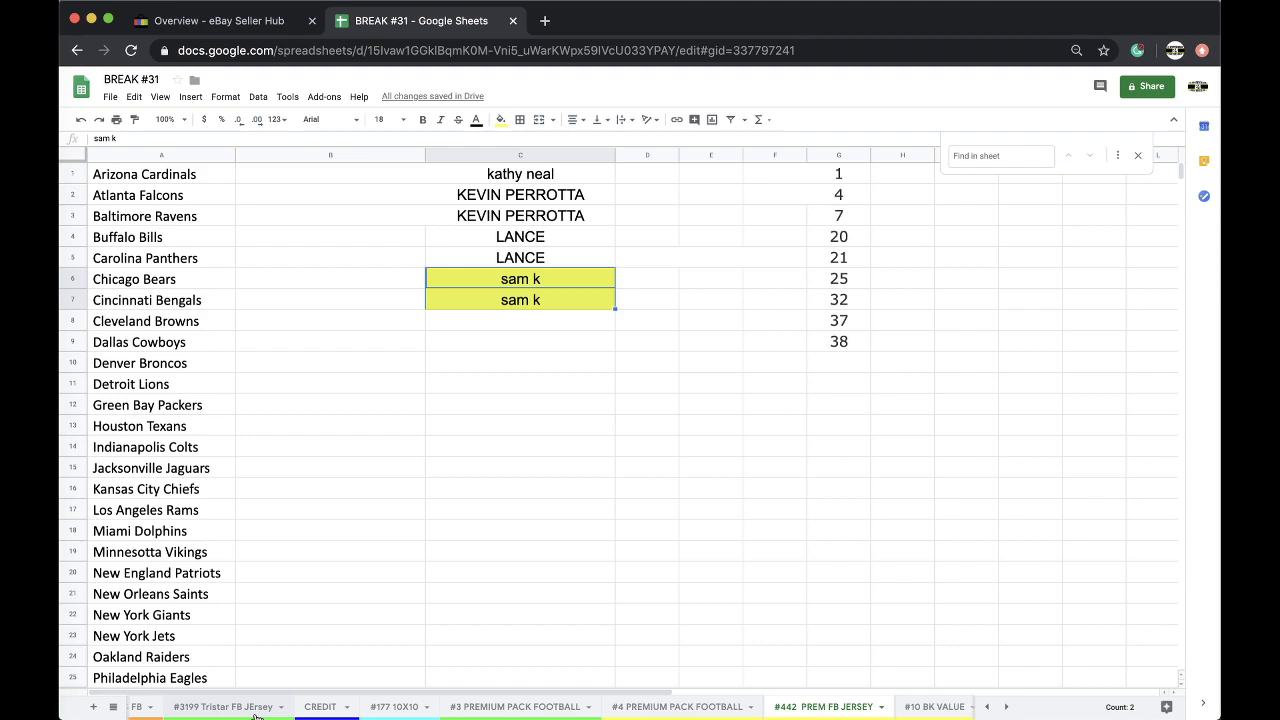
pyautogui.click(318, 706)
# - Find the buyer on CREDIT and clear their $16.00 credit amount
pyautogui.click(337, 453)
pyautogui.hotkey('ctrl', 'f')
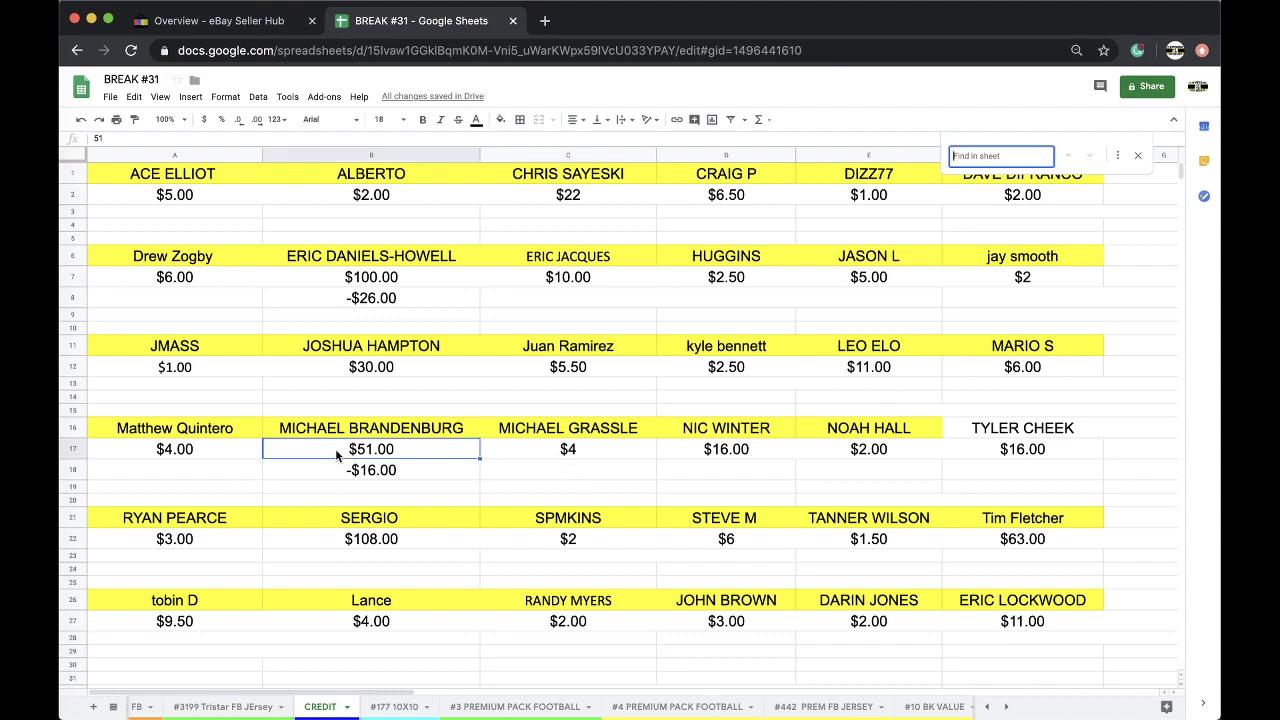
pyautogui.write('NIC')
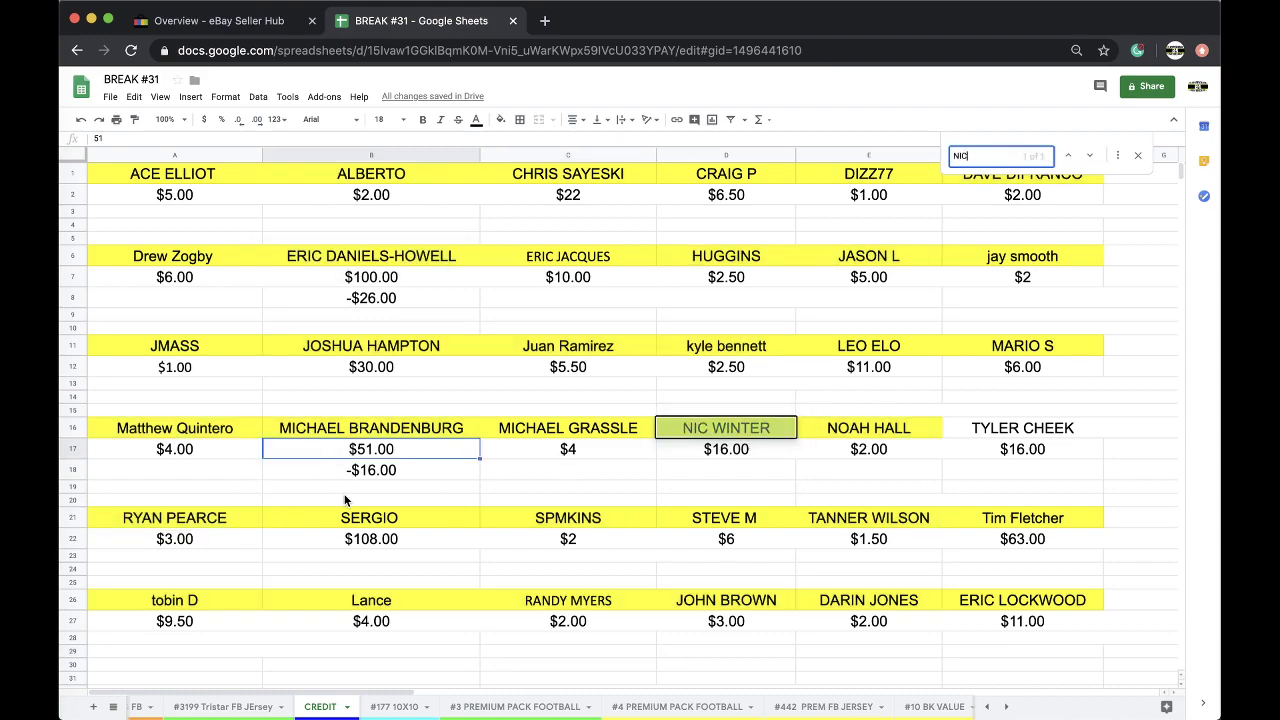
pyautogui.doubleClick(712, 451)
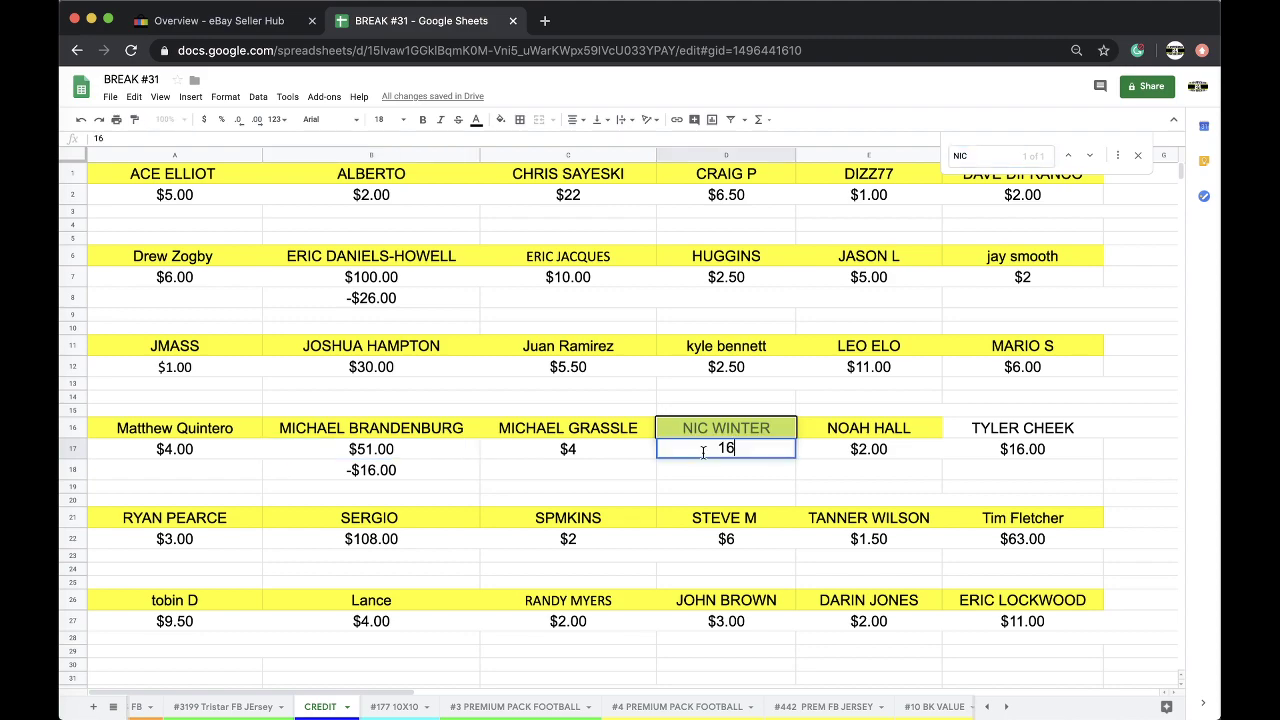
pyautogui.press('BackSpace')
pyautogui.write('3')
pyautogui.click(648, 434)
pyautogui.click(686, 444)
pyautogui.press('Delete')
pyautogui.click(684, 428)
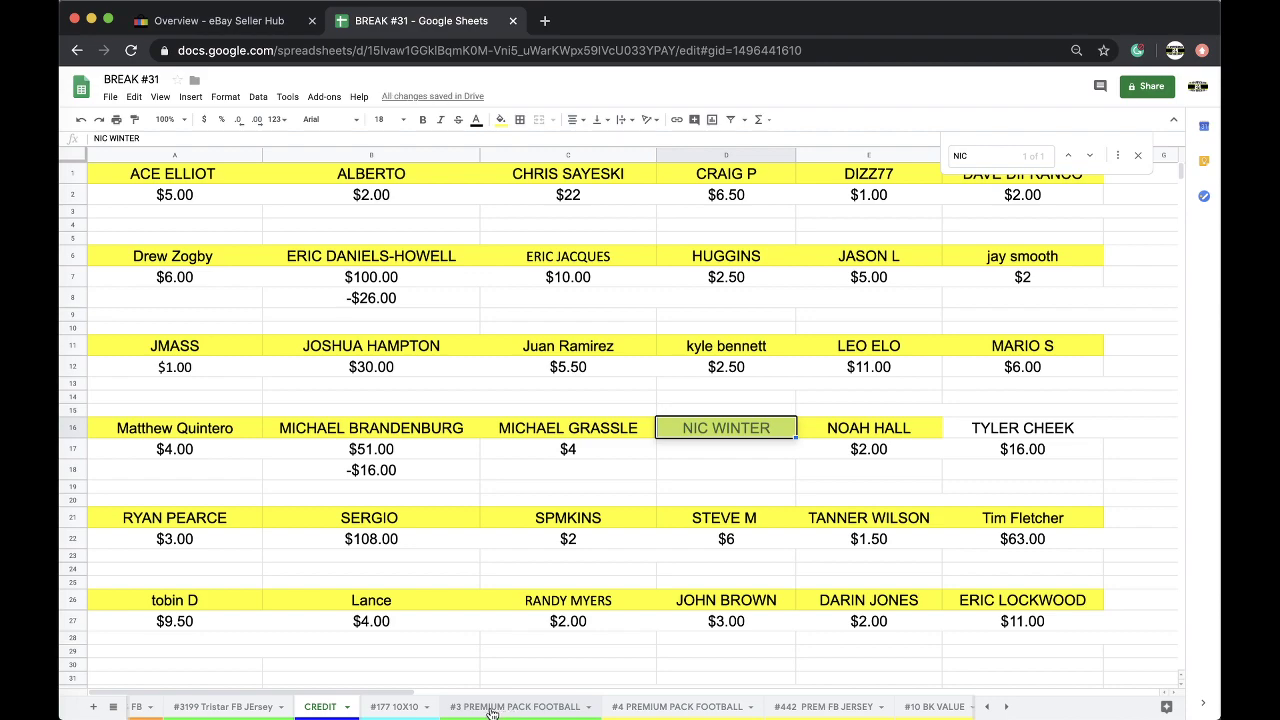
# - Paste the buyer's name into A7:A8 of #177 10X10 with no fill
pyautogui.click(397, 707)
pyautogui.click(184, 305)
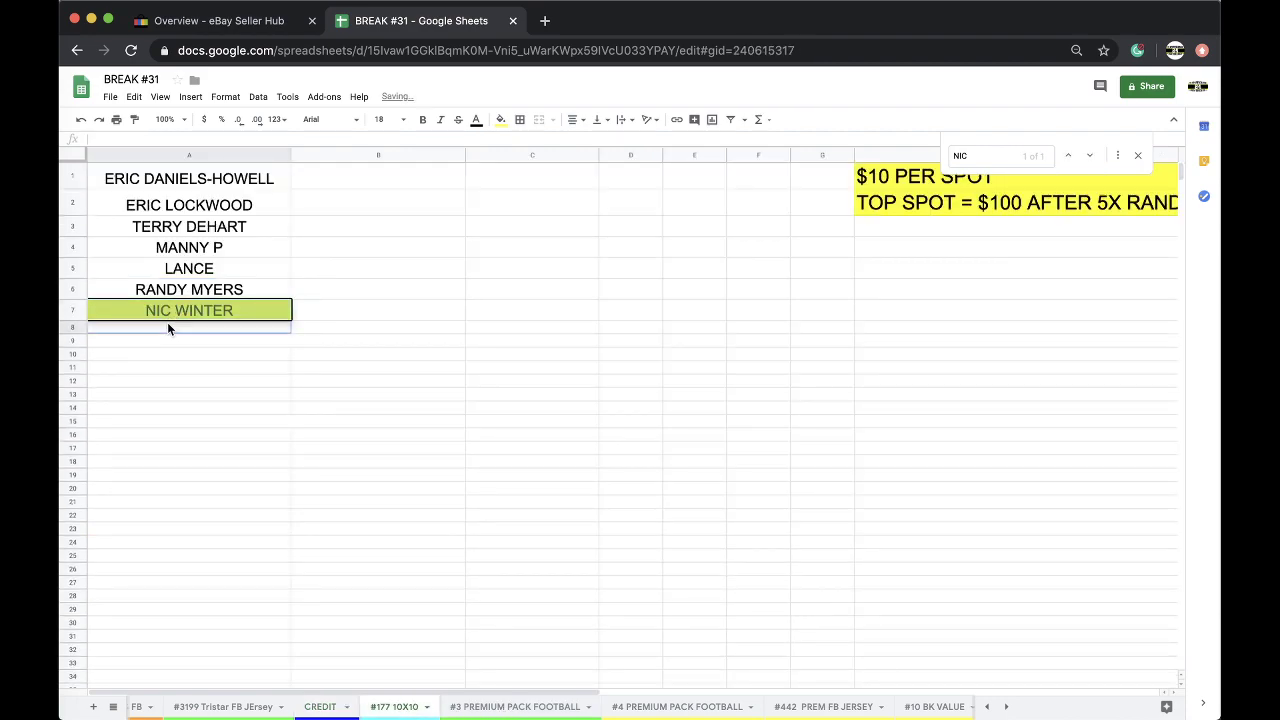
pyautogui.keyDown('shift'); pyautogui.click(166, 329); pyautogui.keyUp('shift')
pyautogui.click(500, 119)
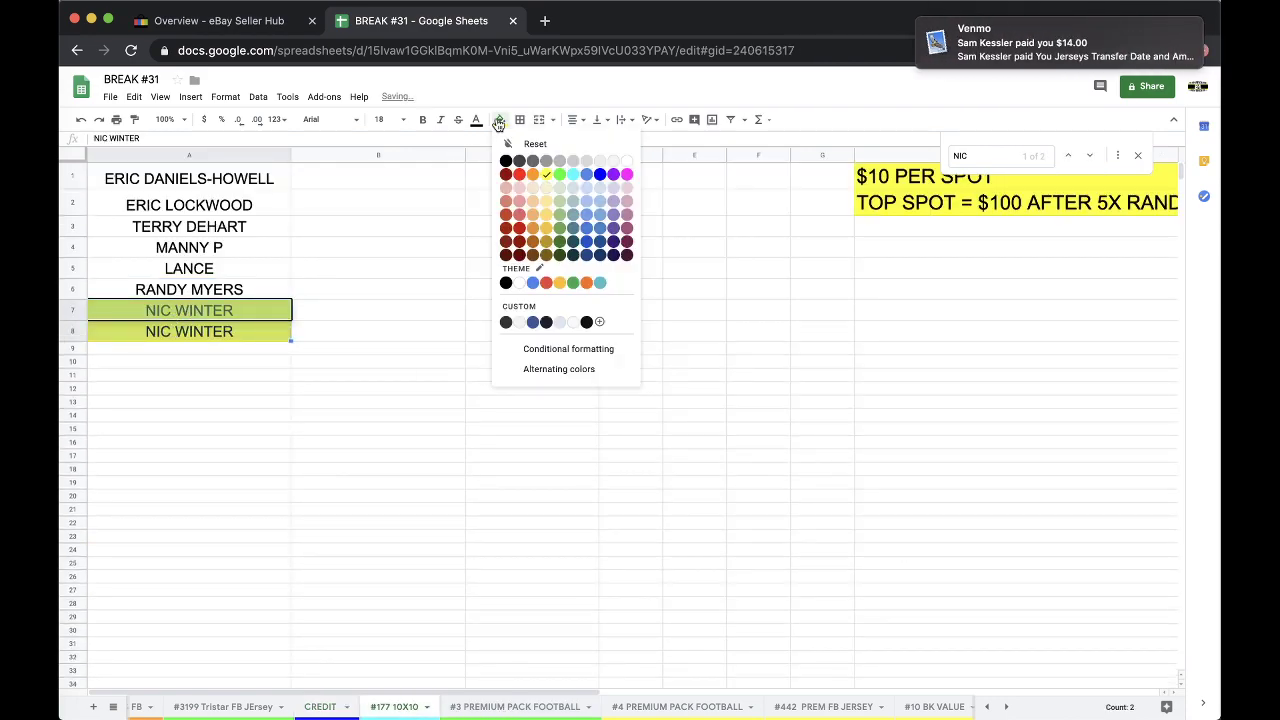
pyautogui.click(517, 136)
pyautogui.press('BackSpace')
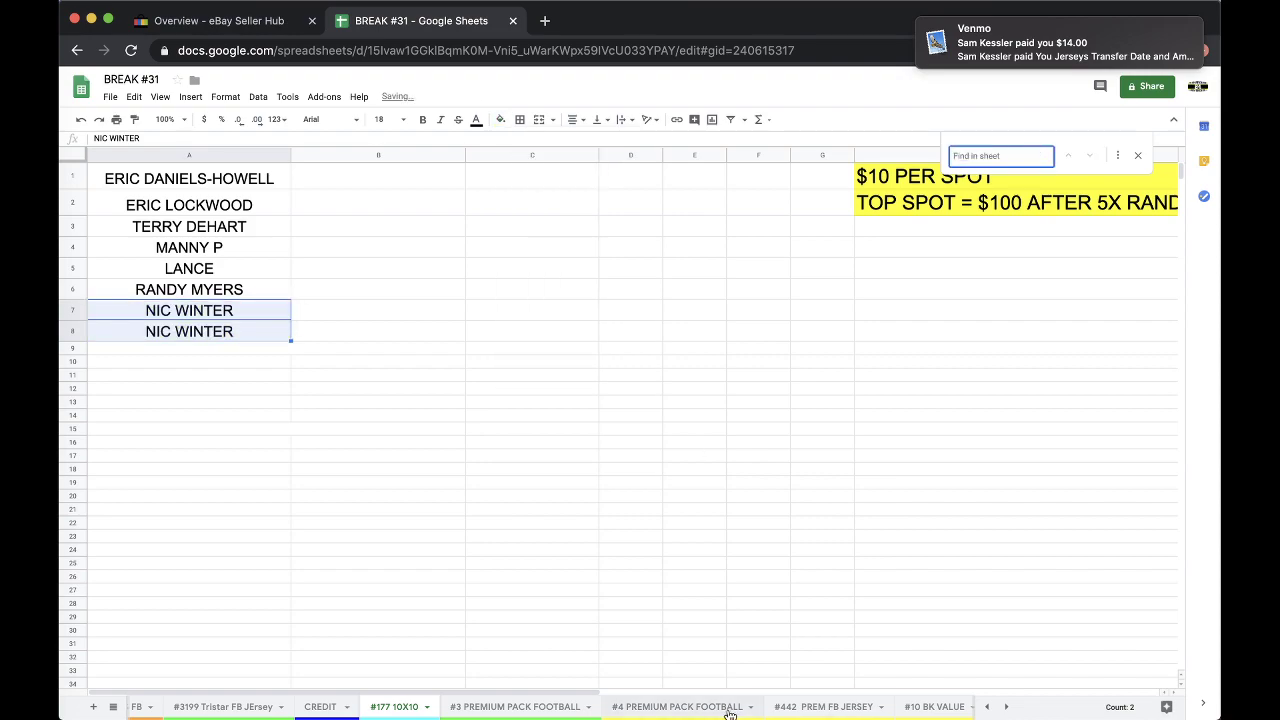
# - Remove the yellow fill from the Bears and Bengals names on #442
pyautogui.click(790, 706)
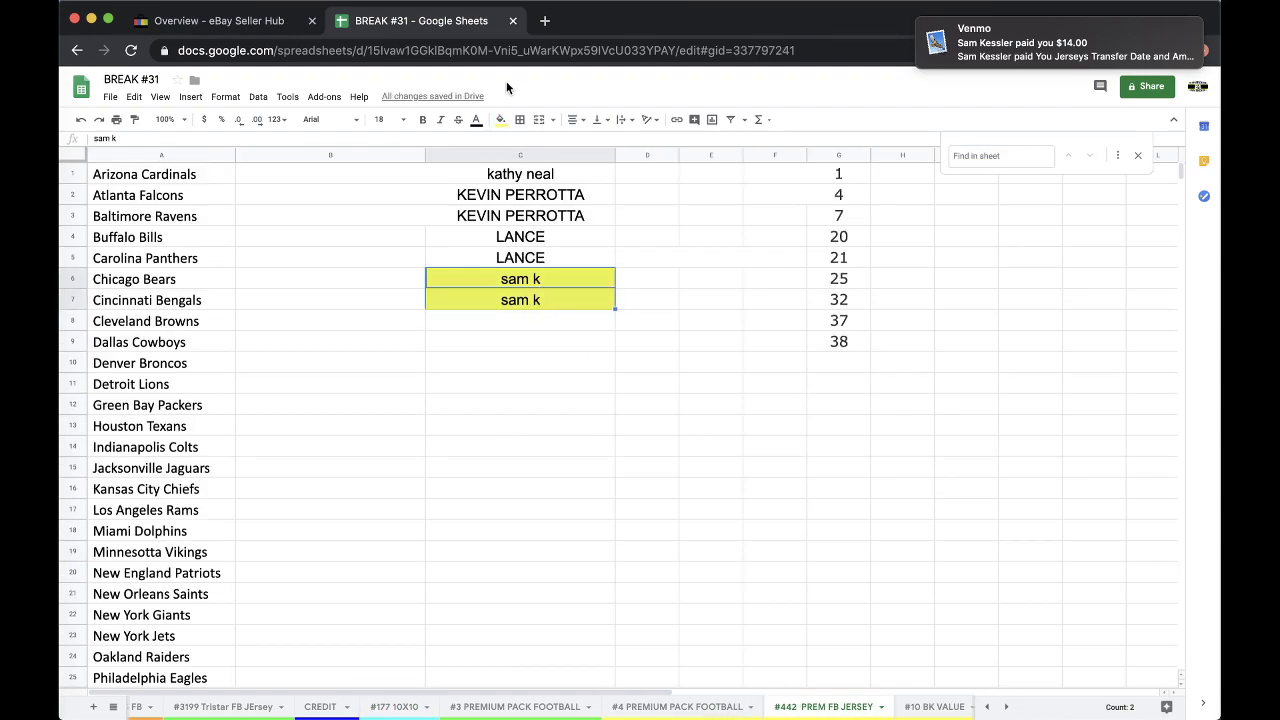
pyautogui.click(500, 119)
pyautogui.click(517, 136)
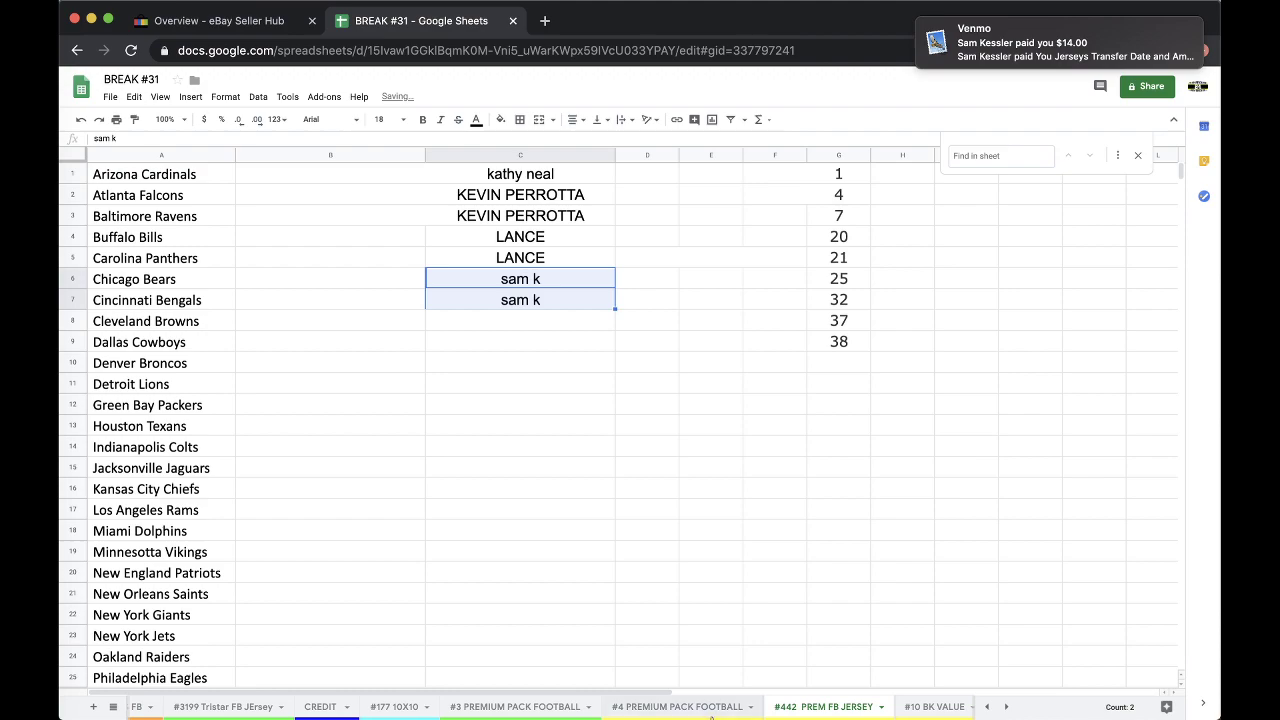
# - Paste the buyer's name into C3:C6 of #4 PREMIUM PACK FOOTBALL and reset their fill
pyautogui.click(711, 710)
pyautogui.click(494, 216)
pyautogui.click(482, 237)
pyautogui.click(482, 257)
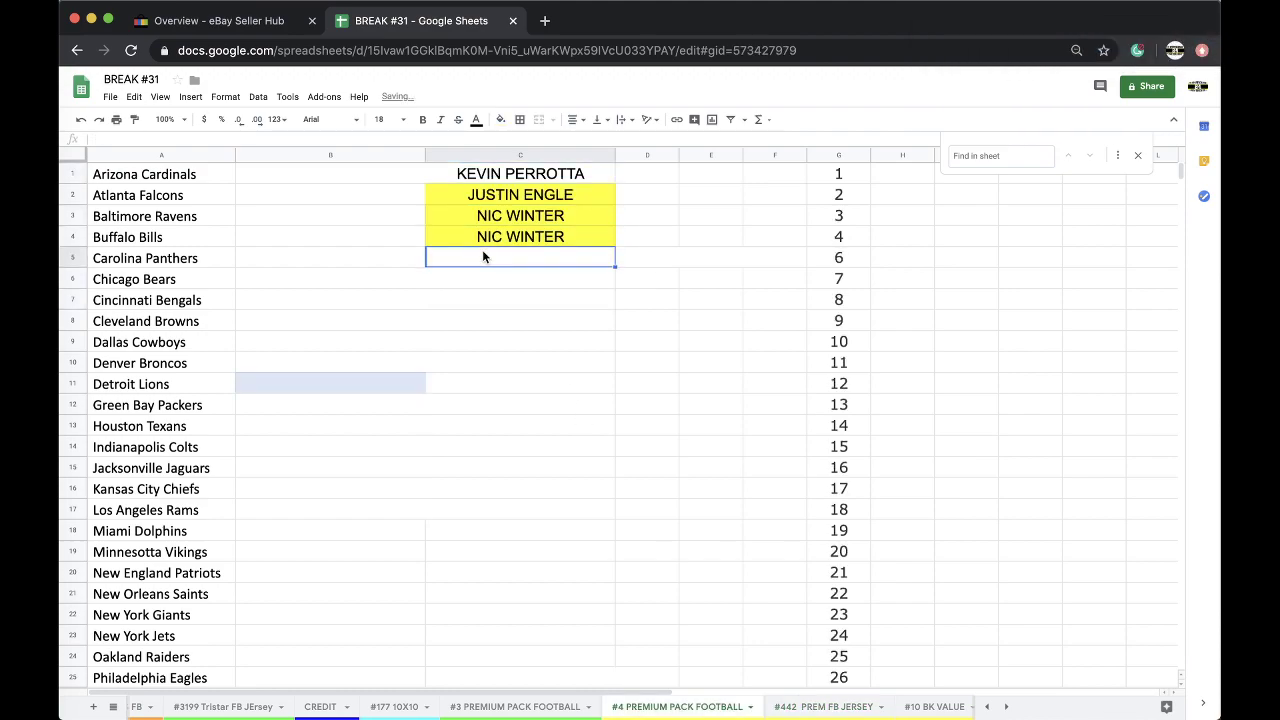
pyautogui.press('super+v')
pyautogui.click(482, 279)
pyautogui.press('super+v')
pyautogui.moveTo(480, 217); pyautogui.dragTo(464, 279)
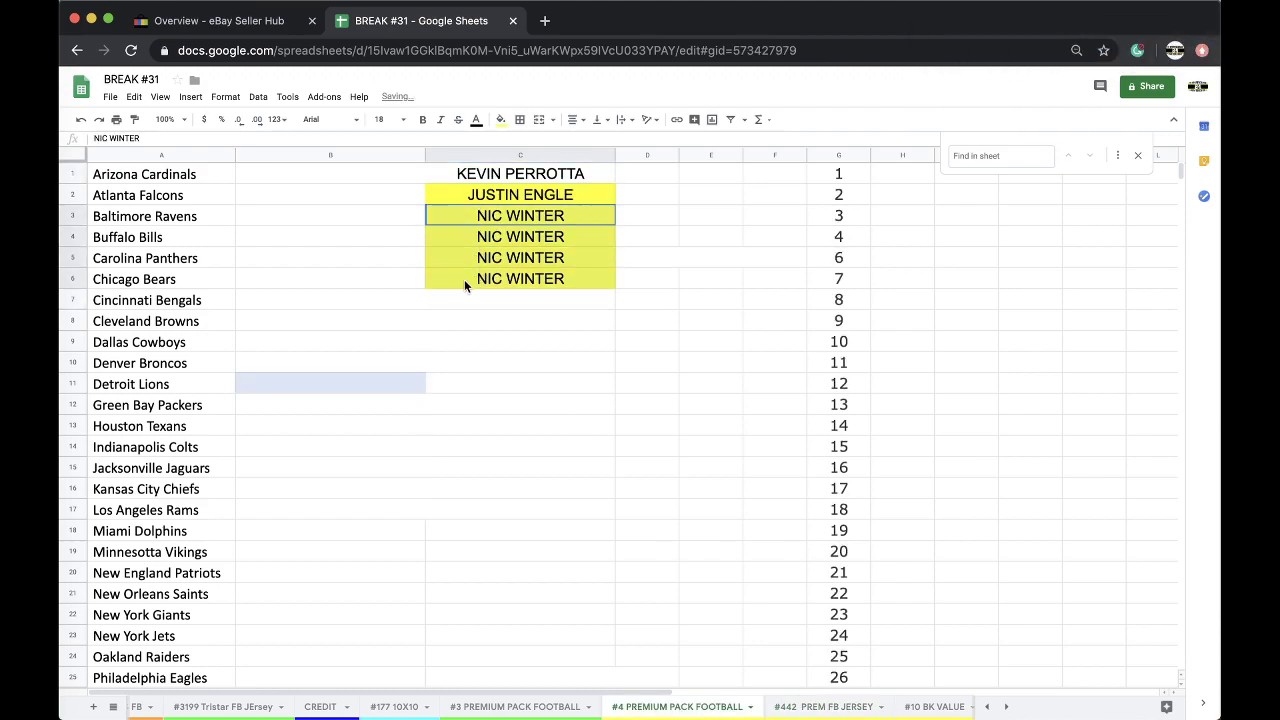
pyautogui.click(502, 121)
pyautogui.click(513, 135)
# - Paste the new buyer's name as a plain value into #442 C8 (Cleveland Browns)
pyautogui.click(513, 706)
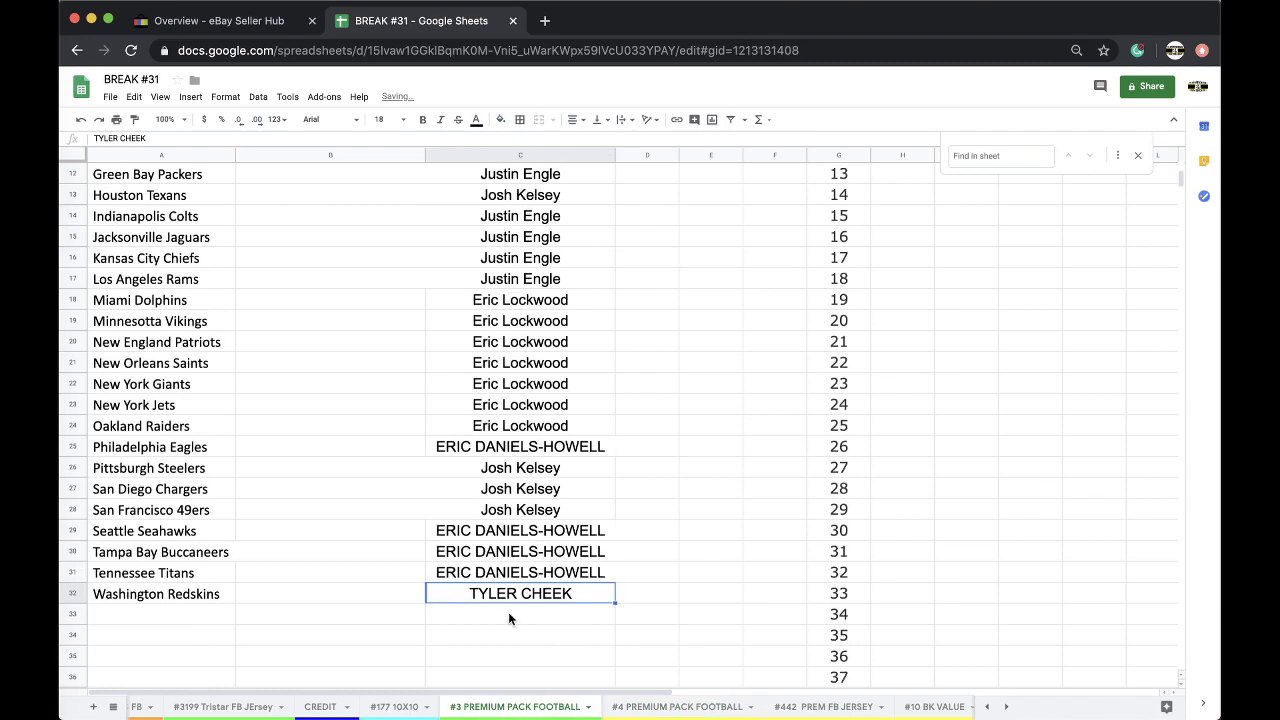
pyautogui.scroll(5, 508, 619)
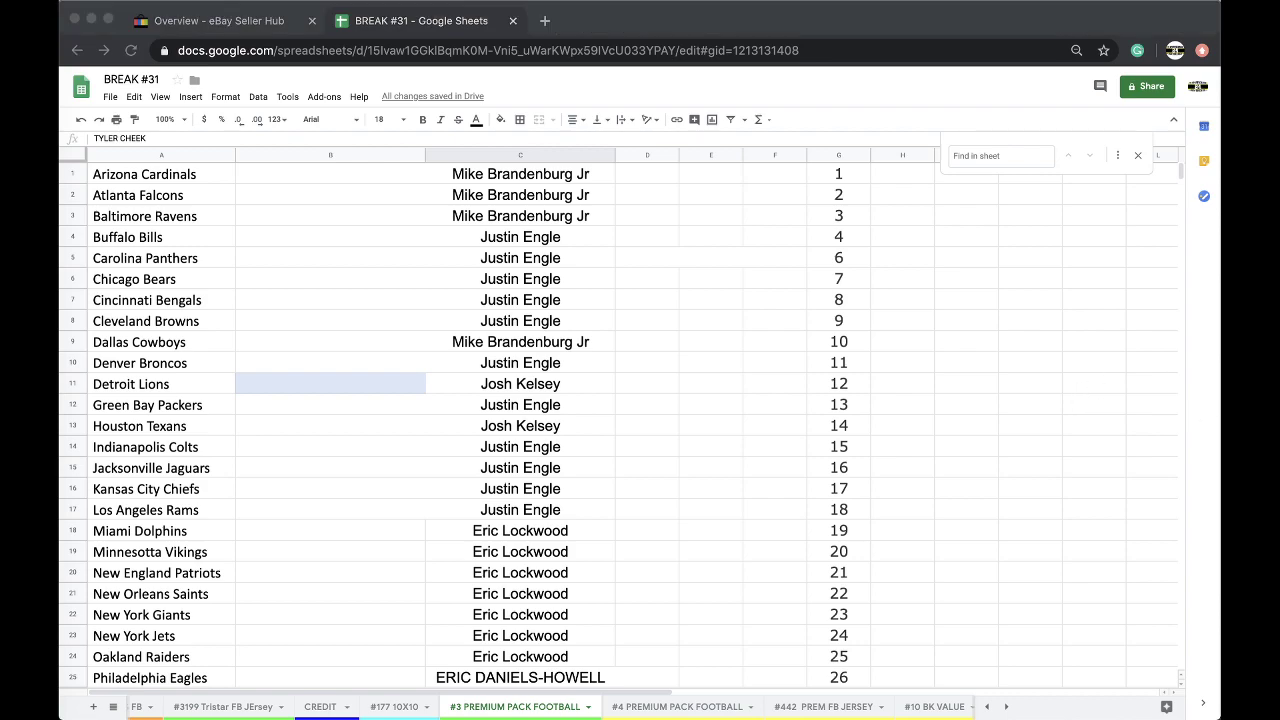
pyautogui.click(818, 706)
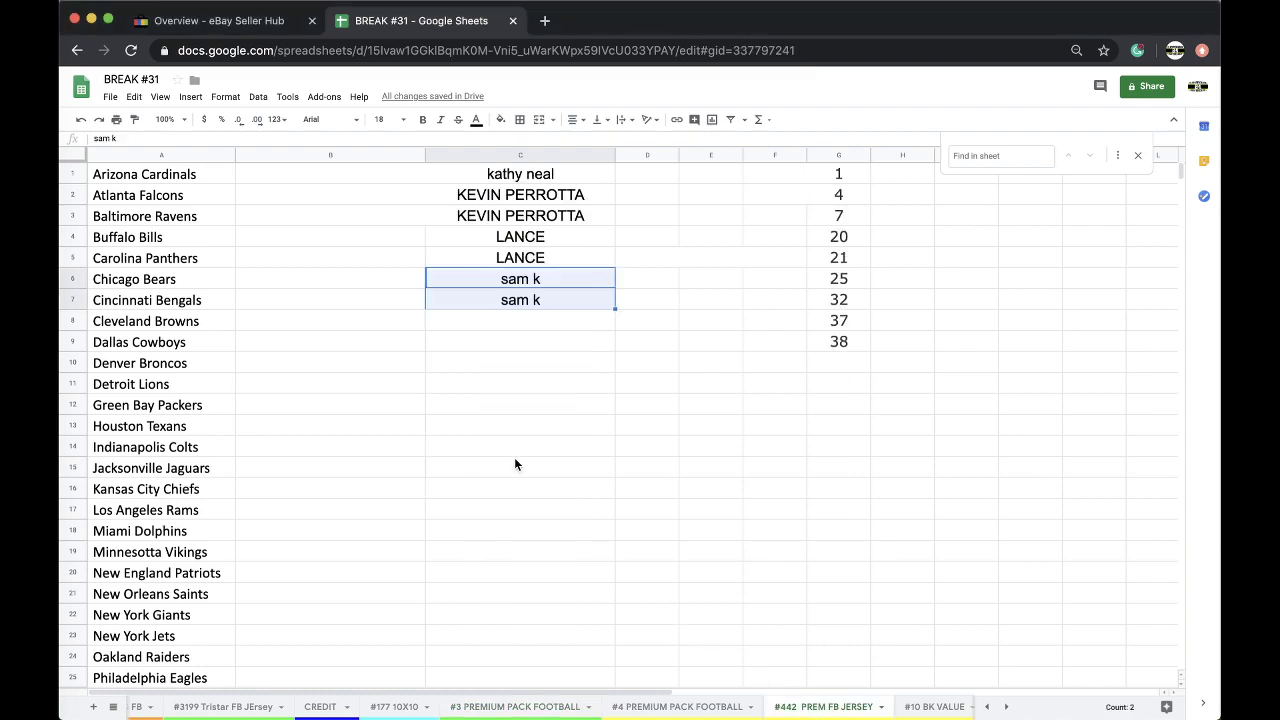
pyautogui.click(467, 322)
pyautogui.click(634, 342)
pyautogui.click(636, 366)
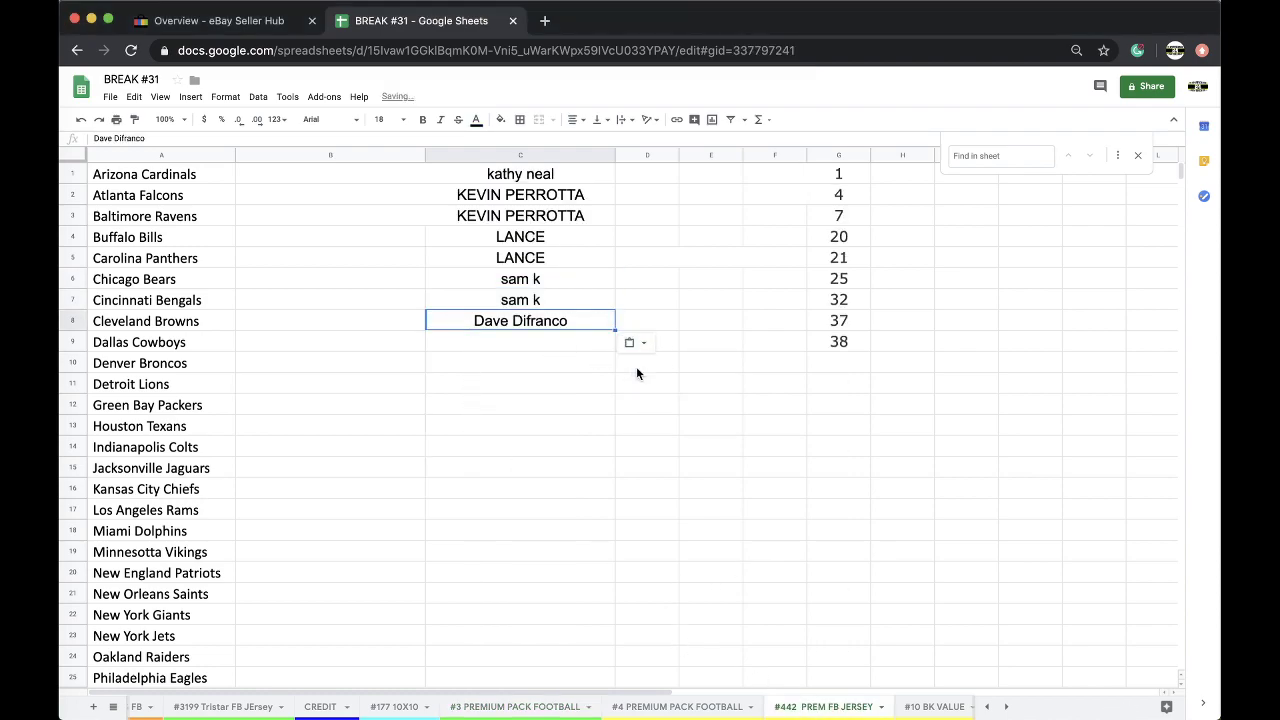
# - Copy the buyer's name down C9:C14, Dallas Cowboys through Indianapolis Colts
pyautogui.press('Down')
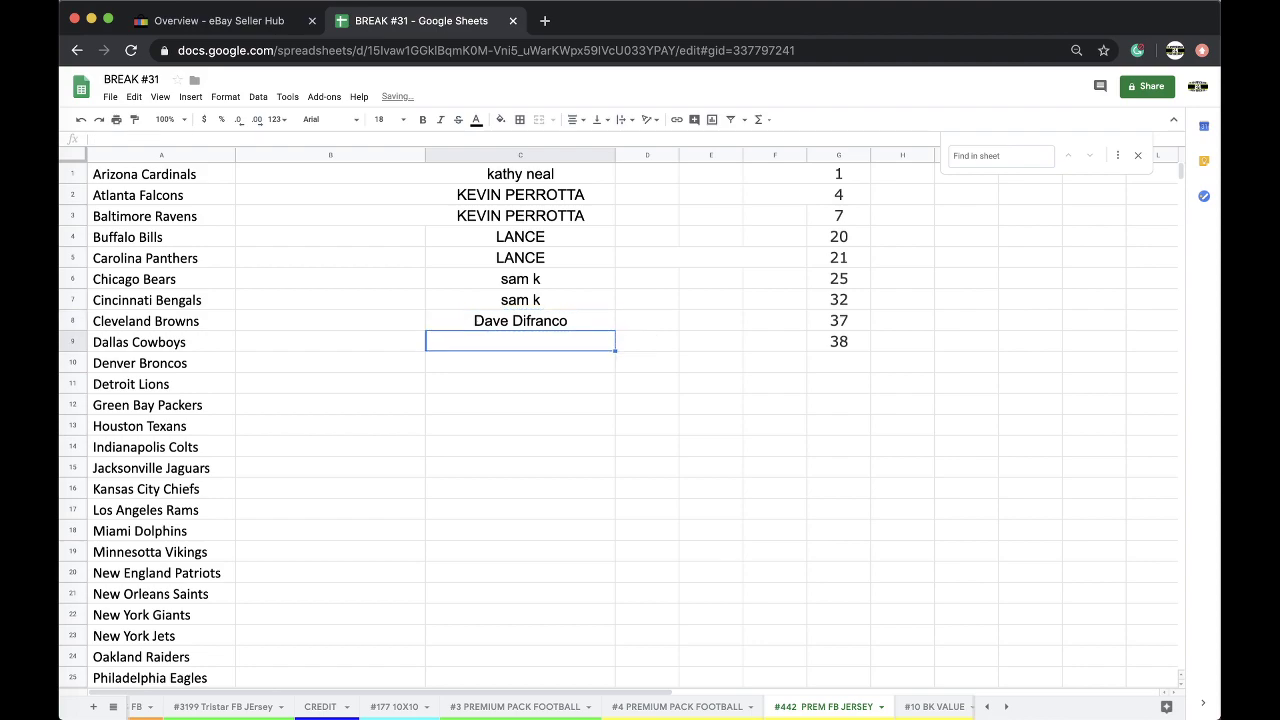
pyautogui.press('Down')
pyautogui.moveTo(536, 320); pyautogui.dragTo(530, 374)
pyautogui.hotkey('ctrl', 'c')
pyautogui.click(522, 386)
pyautogui.hotkey('ctrl', 'v')
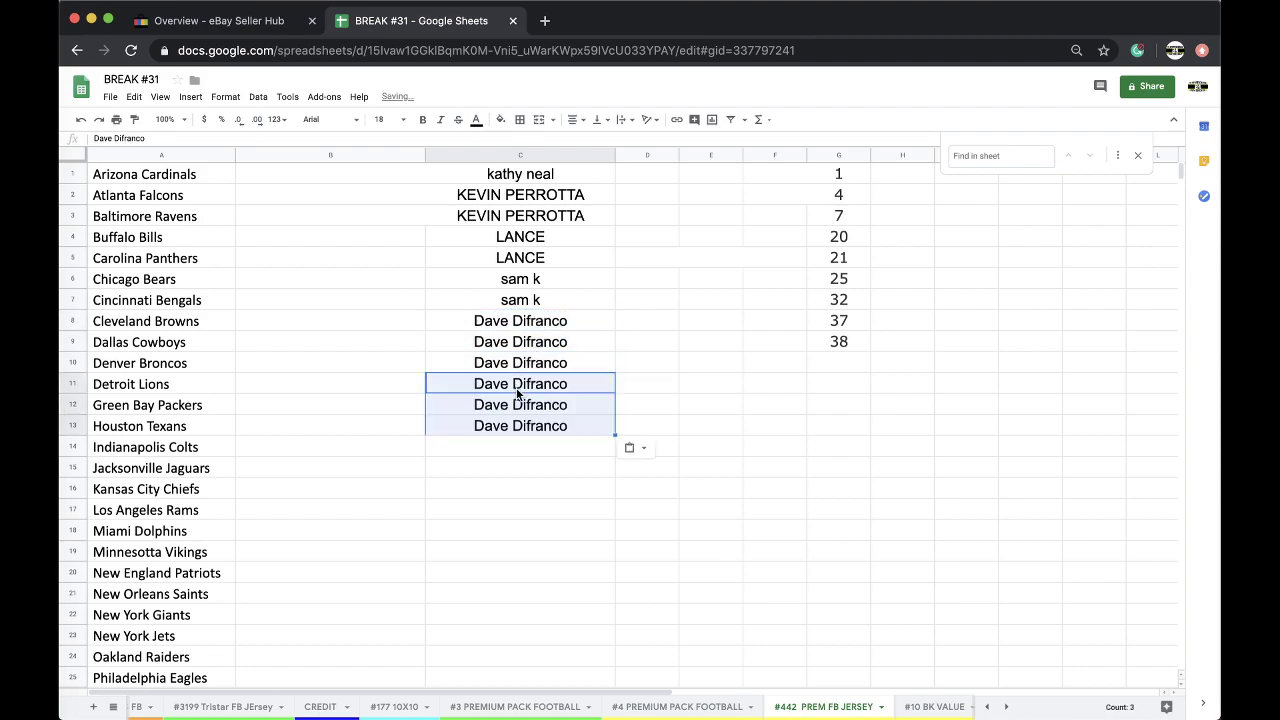
pyautogui.click(520, 426)
pyautogui.hotkey('ctrl', 'c')
pyautogui.press('Down')
pyautogui.hotkey('ctrl', 'v')
# - Check the fill on C8:C14 and leave the cells unhighlighted
pyautogui.moveTo(480, 322); pyautogui.dragTo(510, 447)
pyautogui.click(500, 119)
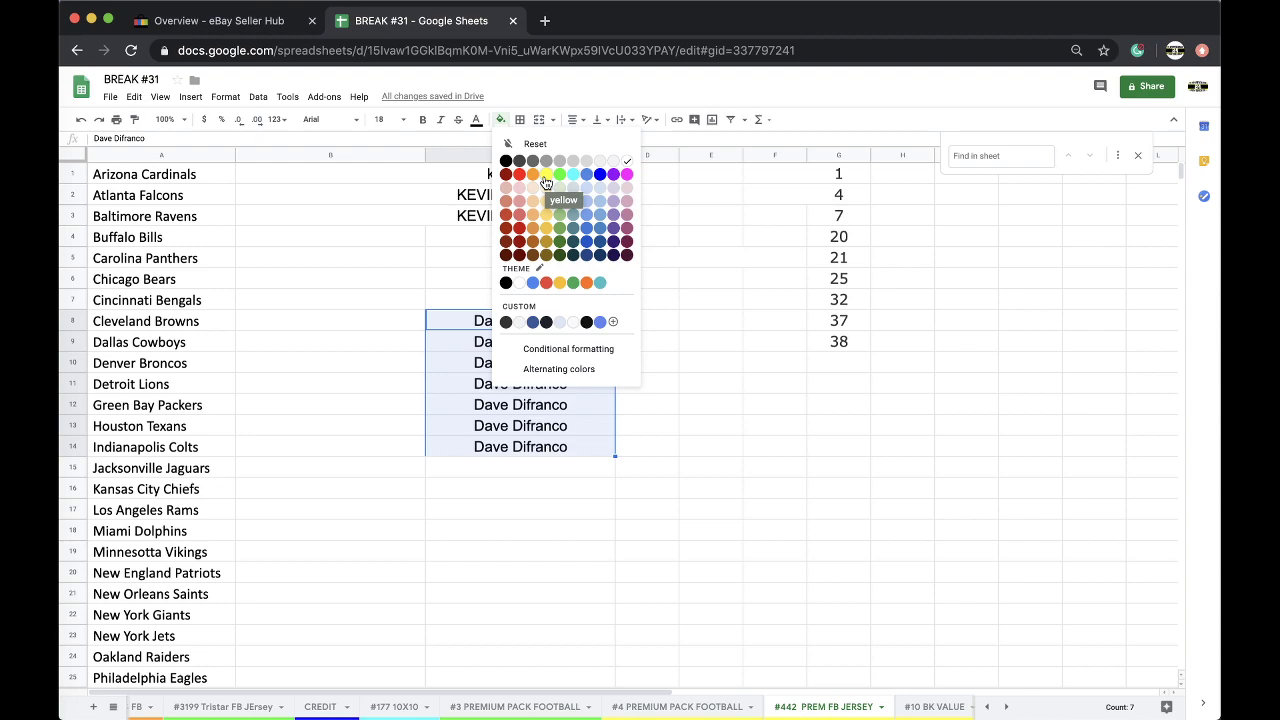
pyautogui.click(543, 486)
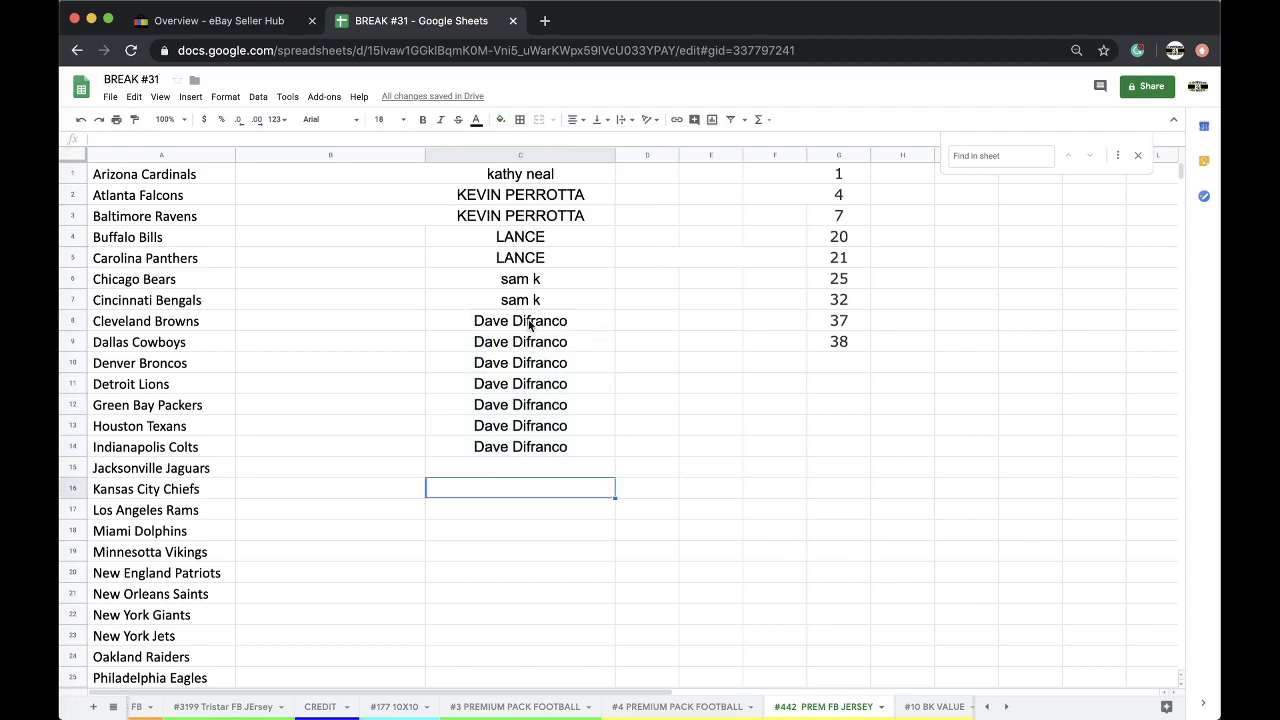
pyautogui.click(322, 707)
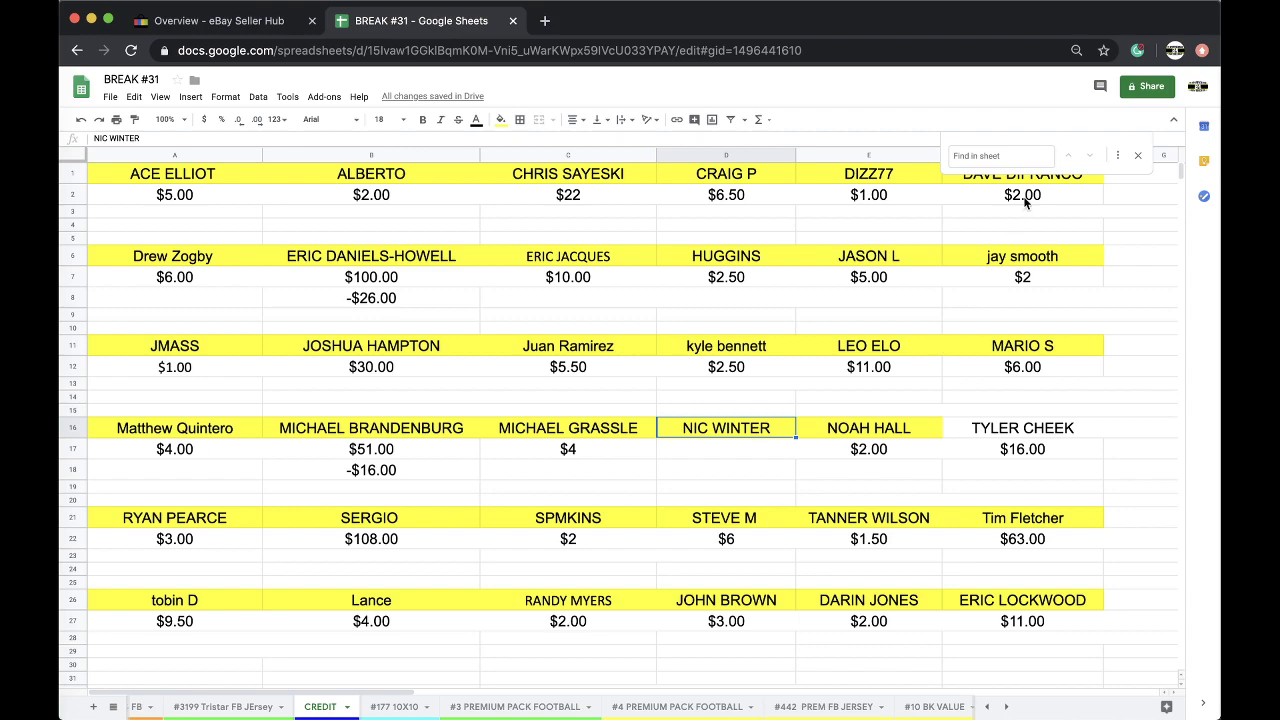
# - Enter $102 in CREDIT F2 and a -$49 deduction in F3
pyautogui.click(1024, 199)
pyautogui.write('$102')
pyautogui.press('Return')
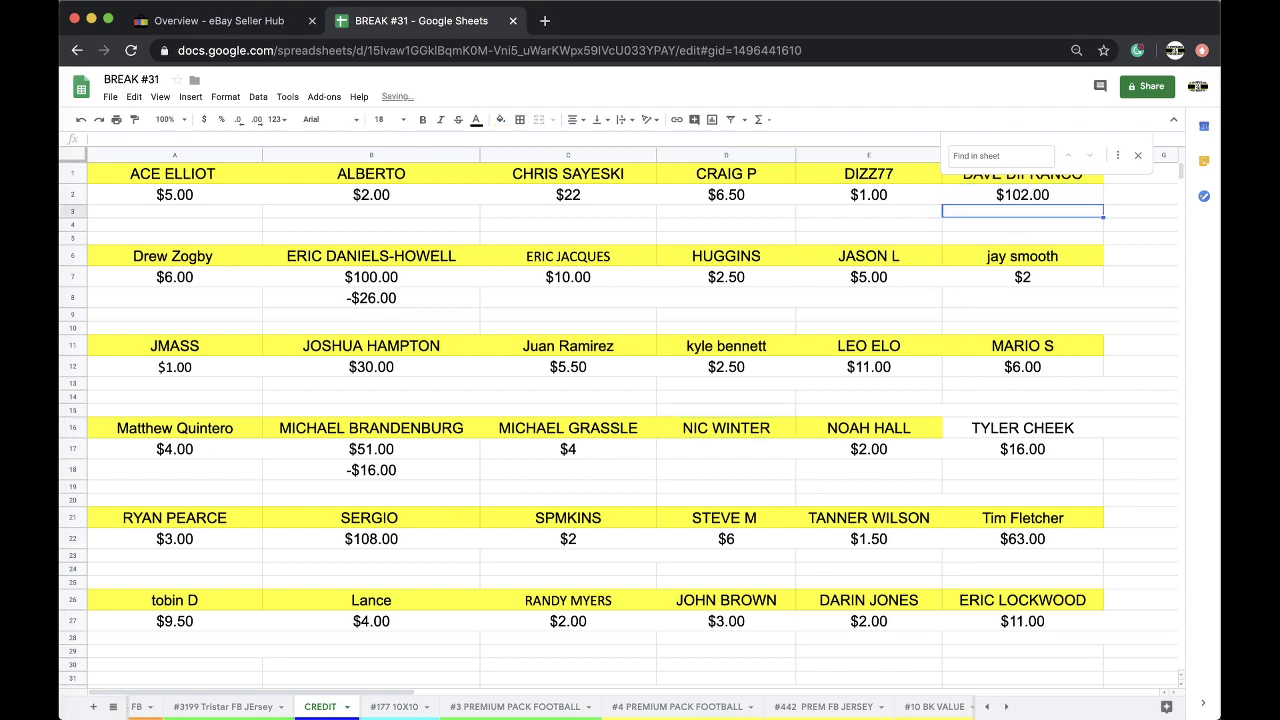
pyautogui.write('-')
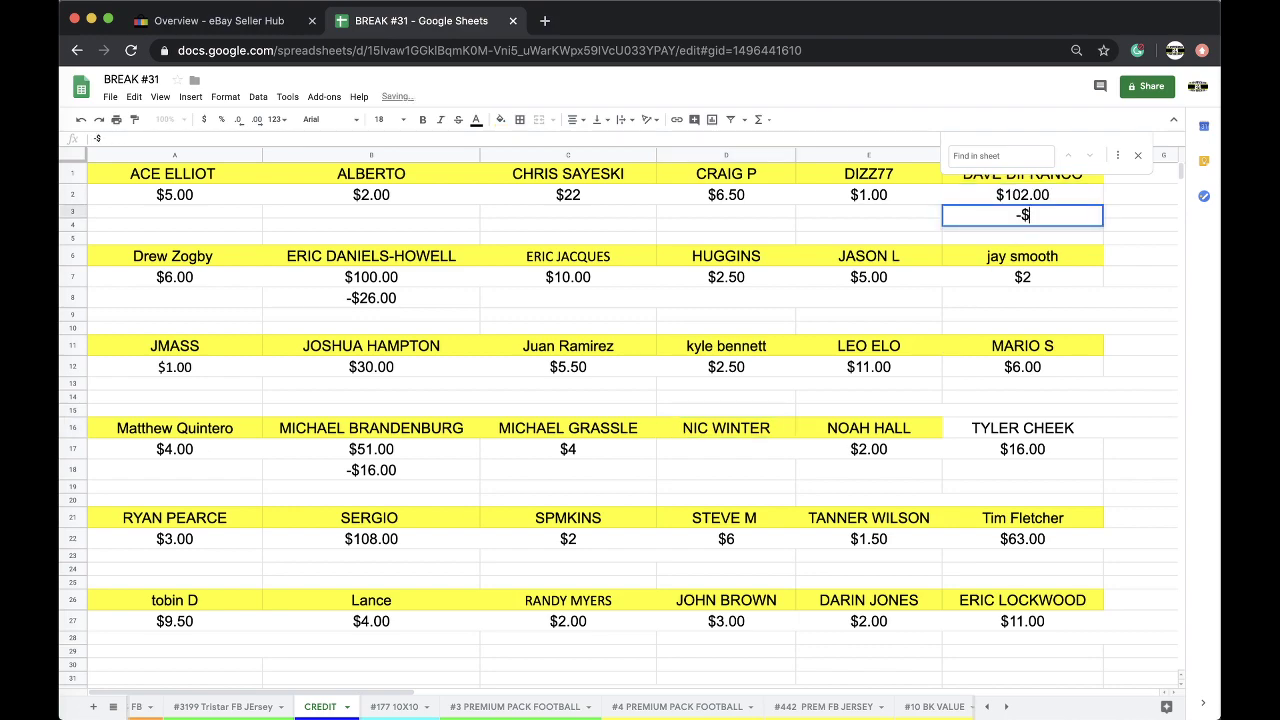
pyautogui.write('$49')
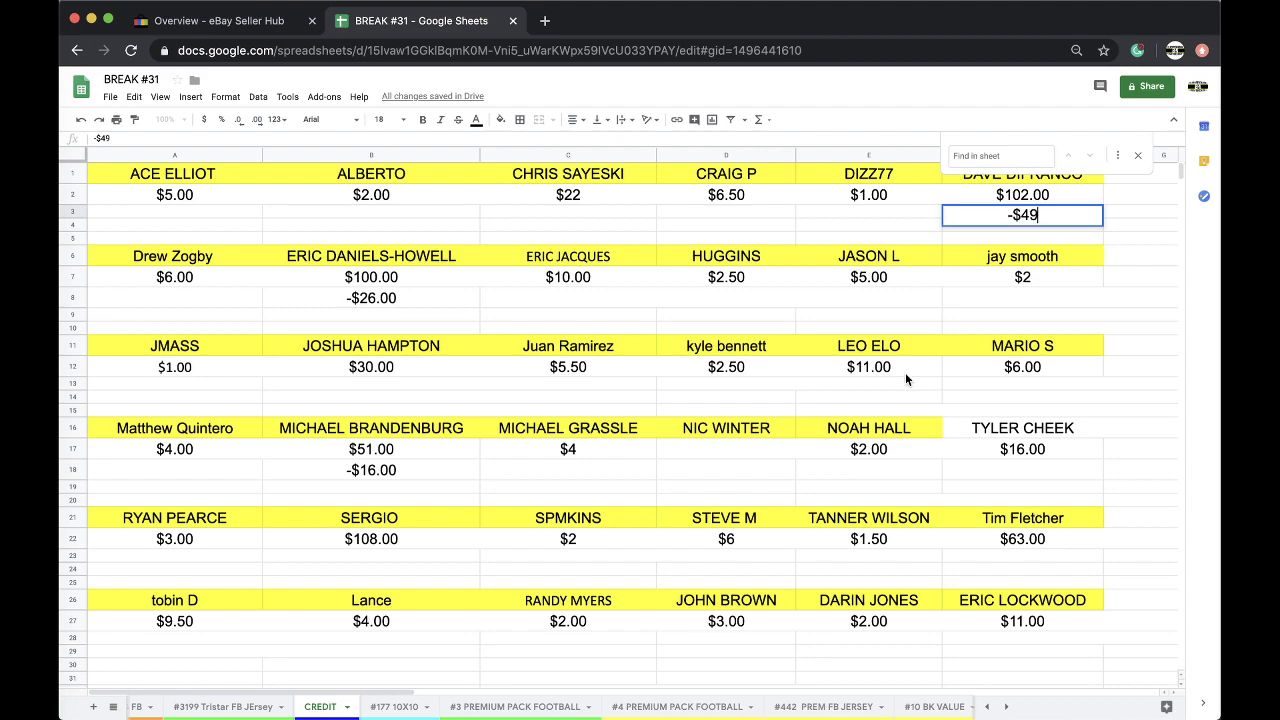
pyautogui.click(560, 706)
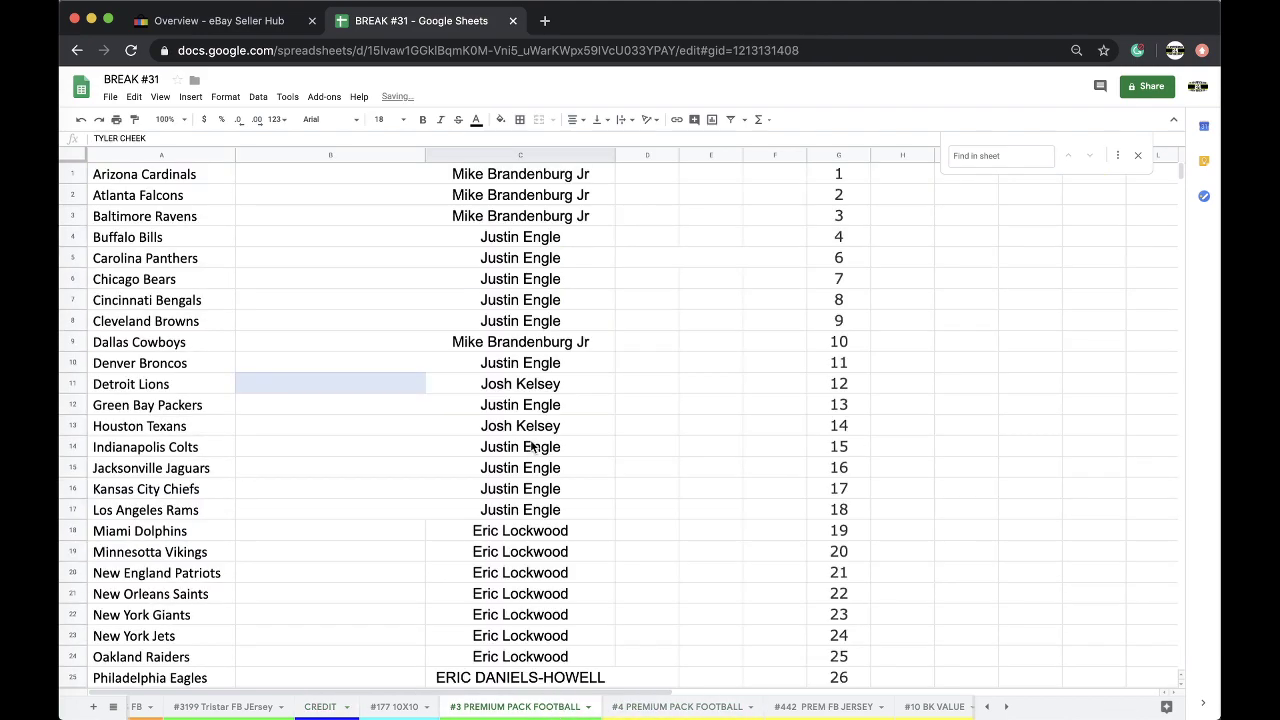
# - Enter the new buyer in #442 C15 for Jacksonville Jaguars, filled yellow
pyautogui.scroll(-5, 535, 450)
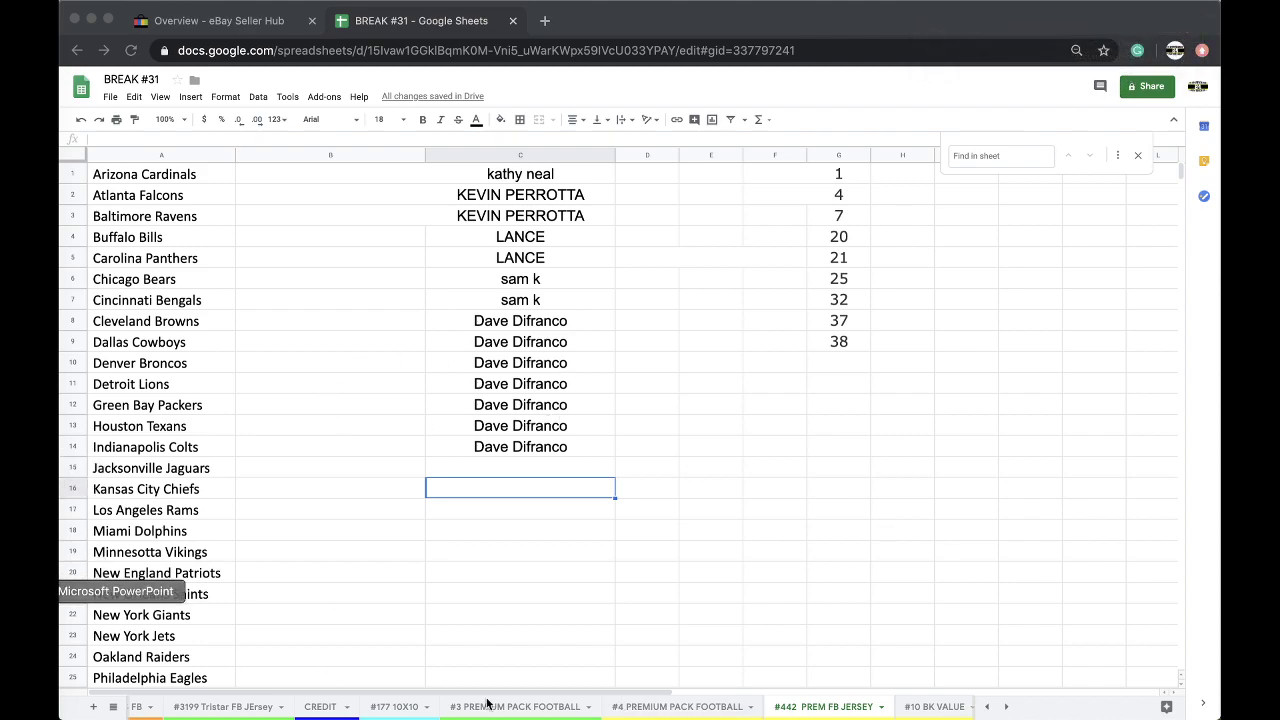
pyautogui.click(756, 713)
pyautogui.click(488, 472)
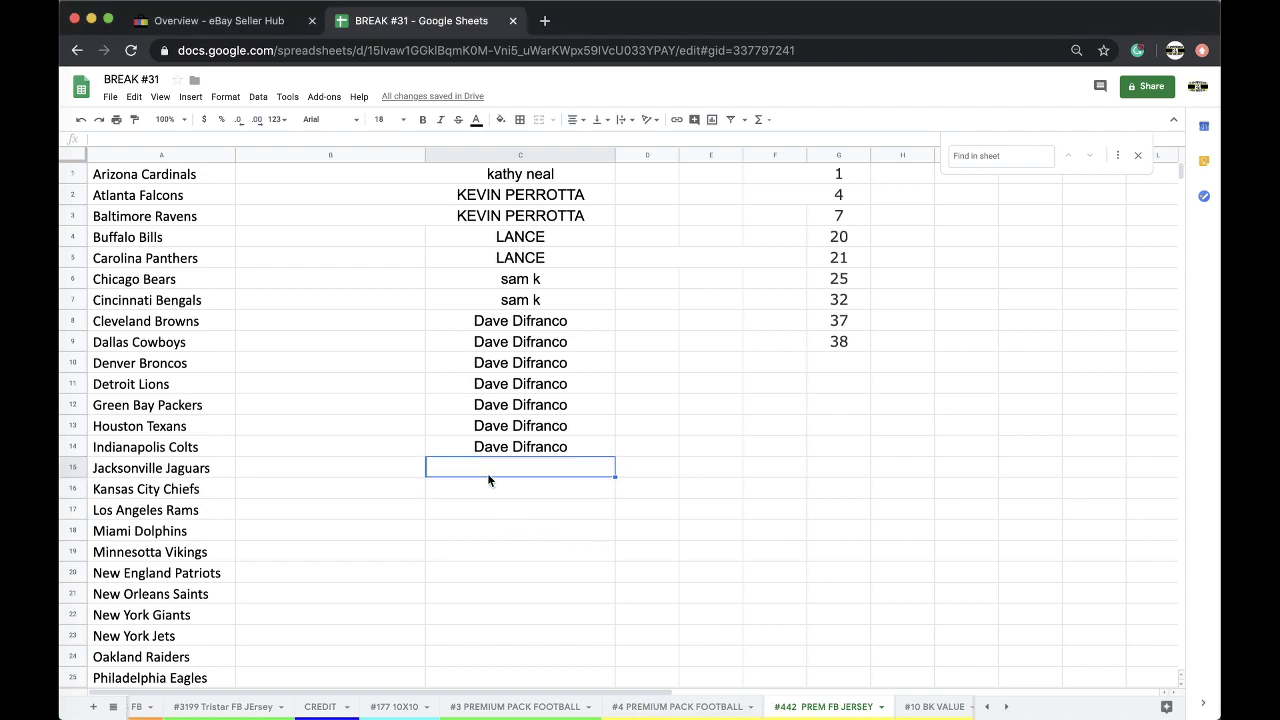
pyautogui.write('COBOL')
pyautogui.click(500, 508)
pyautogui.click(492, 468)
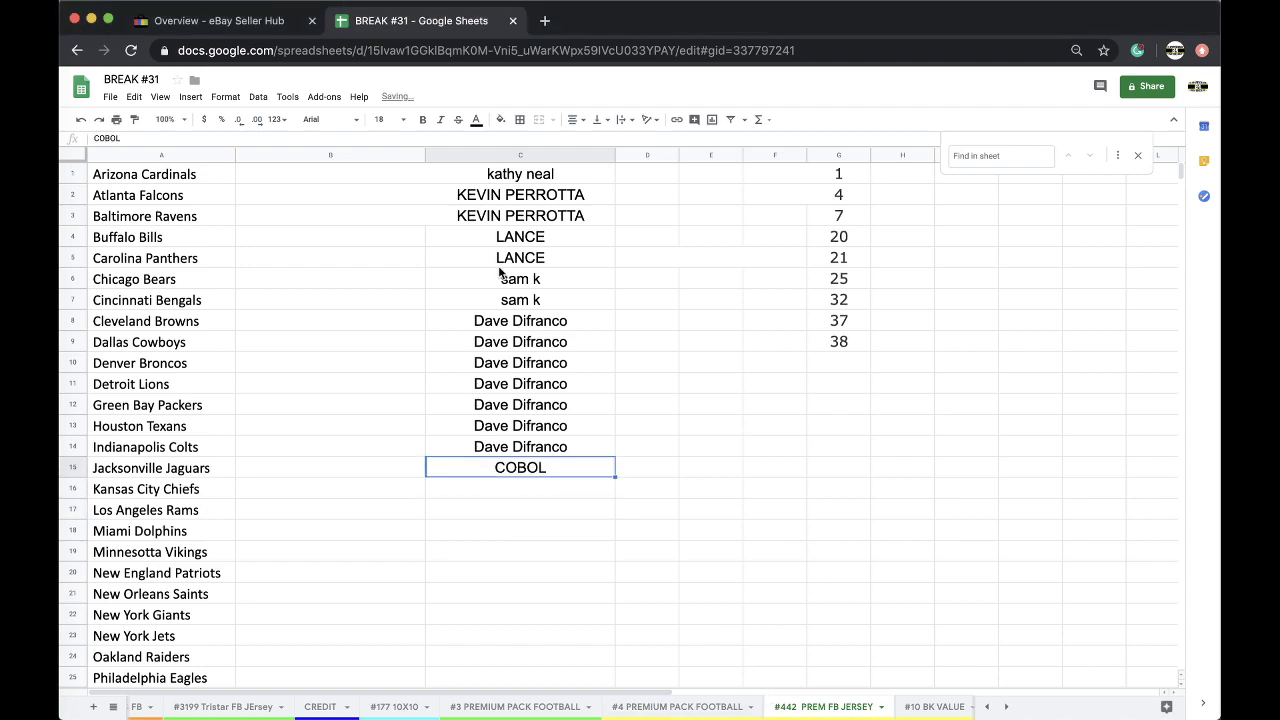
pyautogui.click(500, 119)
pyautogui.click(549, 175)
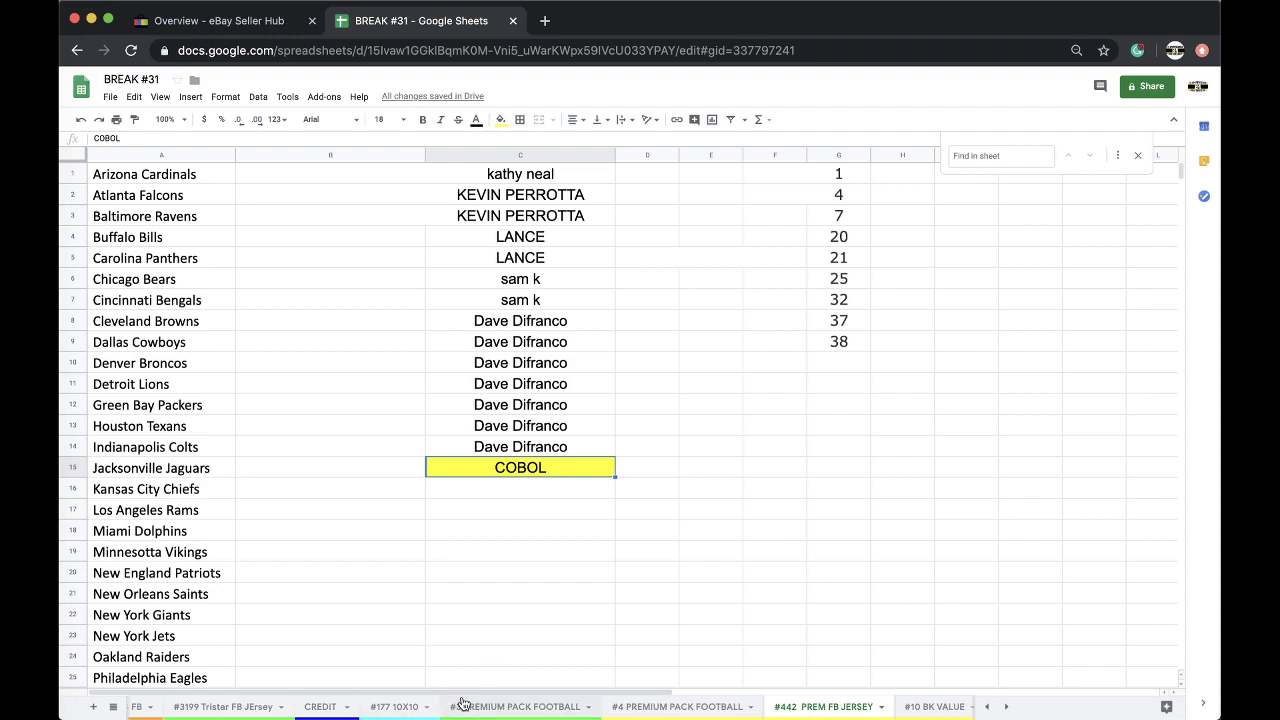
# - Add -$28 and -$8 deductions below the -$16.00 entry on CREDIT
pyautogui.click(322, 707)
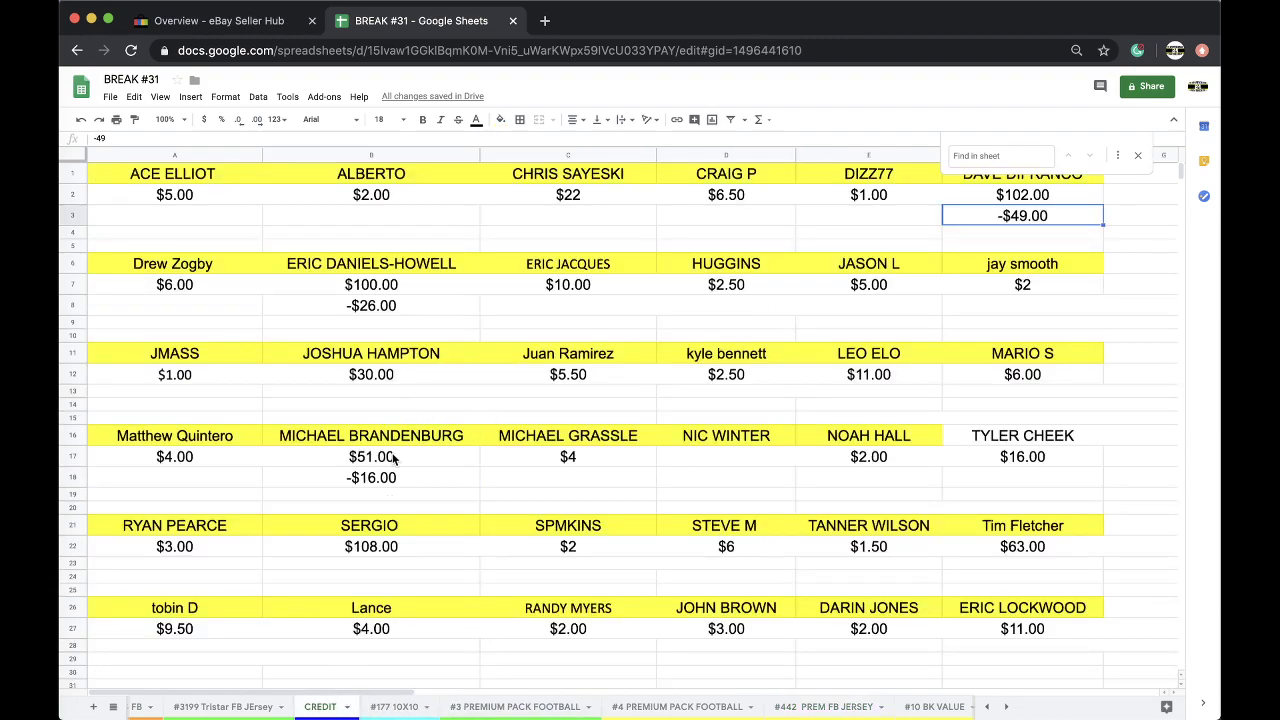
pyautogui.click(382, 480)
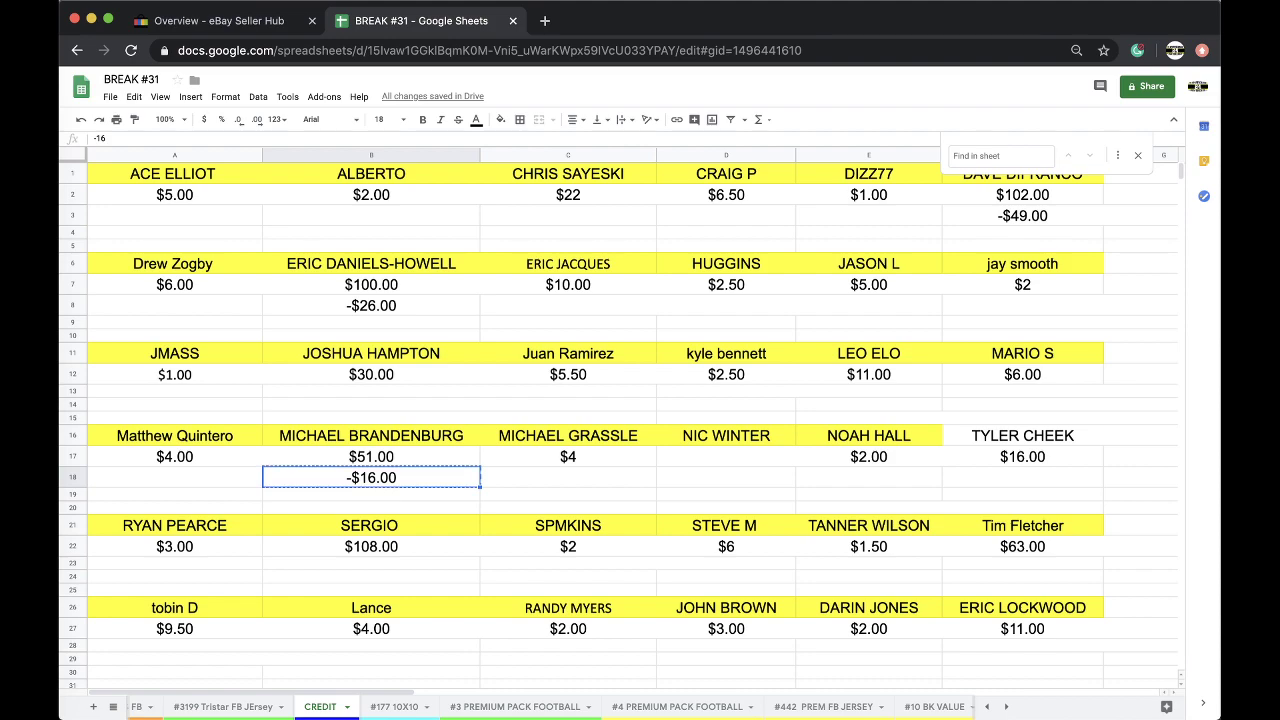
pyautogui.press('super+c')
pyautogui.press('Down')
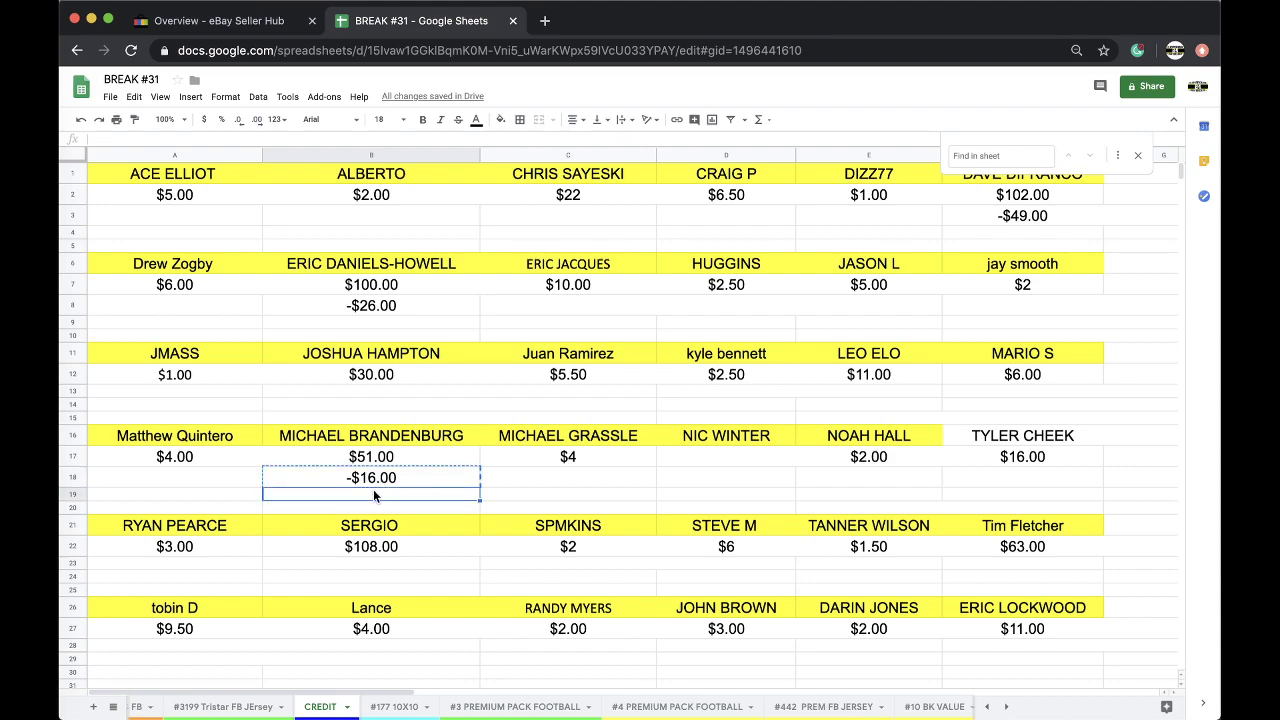
pyautogui.write('-$28')
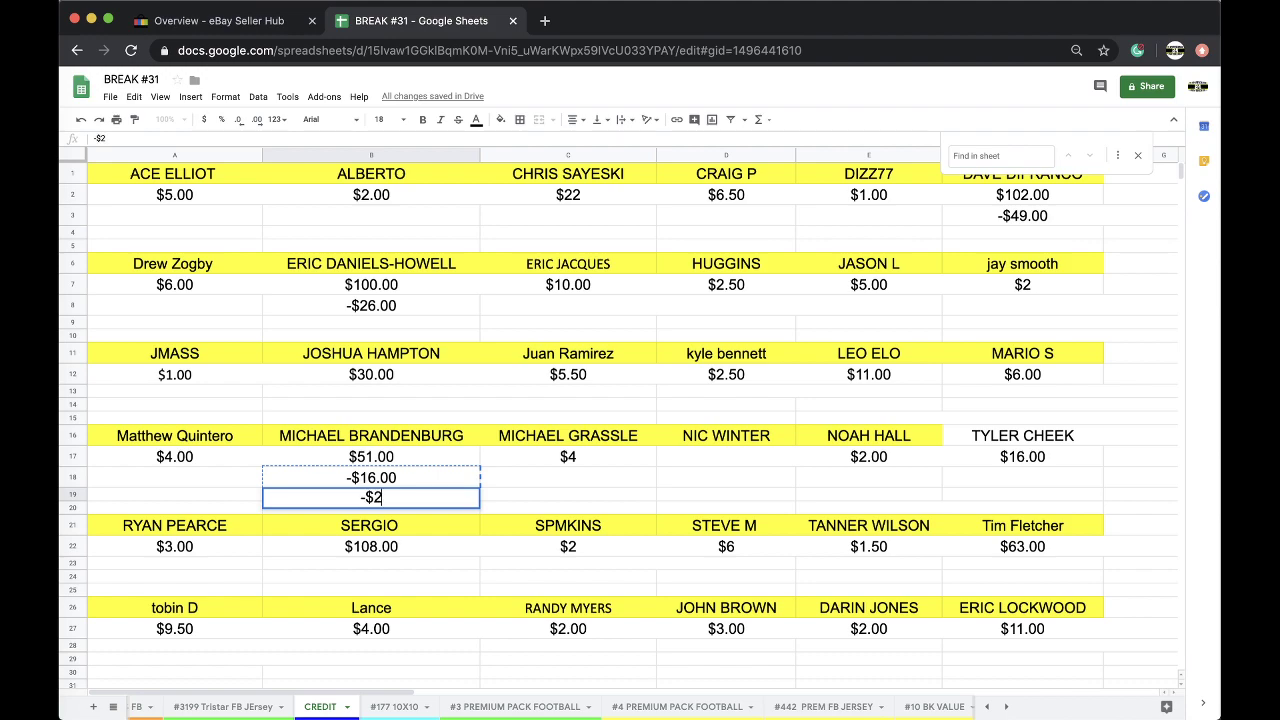
pyautogui.press('Return')
pyautogui.write('-$8')
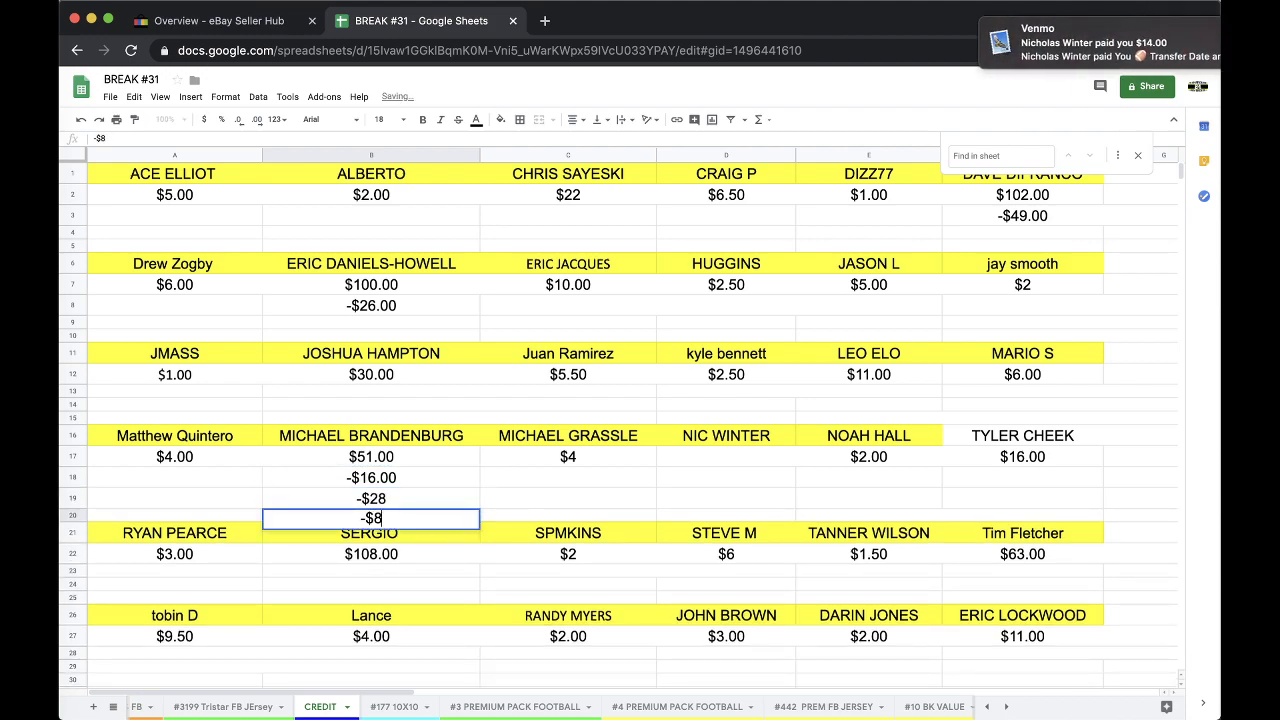
# - Total B17:B20 with =SUM in C19, showing -$1.00, then delete it
pyautogui.click(527, 497)
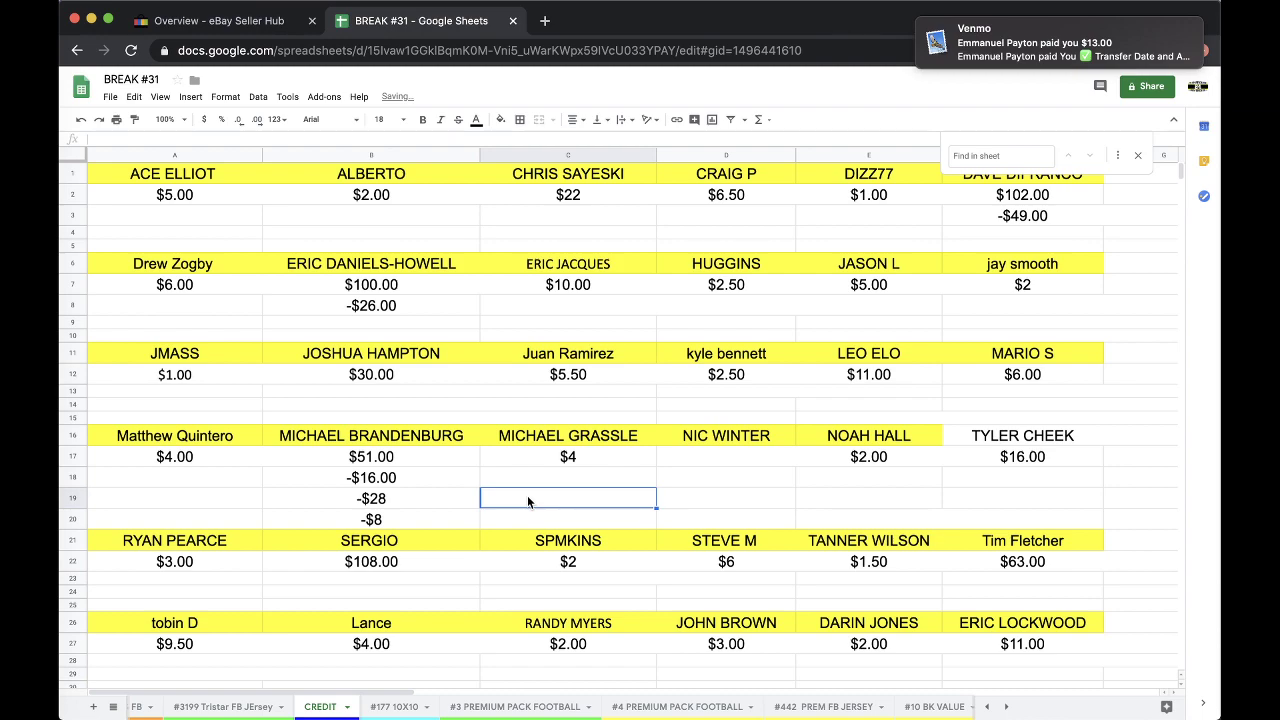
pyautogui.write('=sum(')
pyautogui.moveTo(376, 466); pyautogui.dragTo(372, 520)
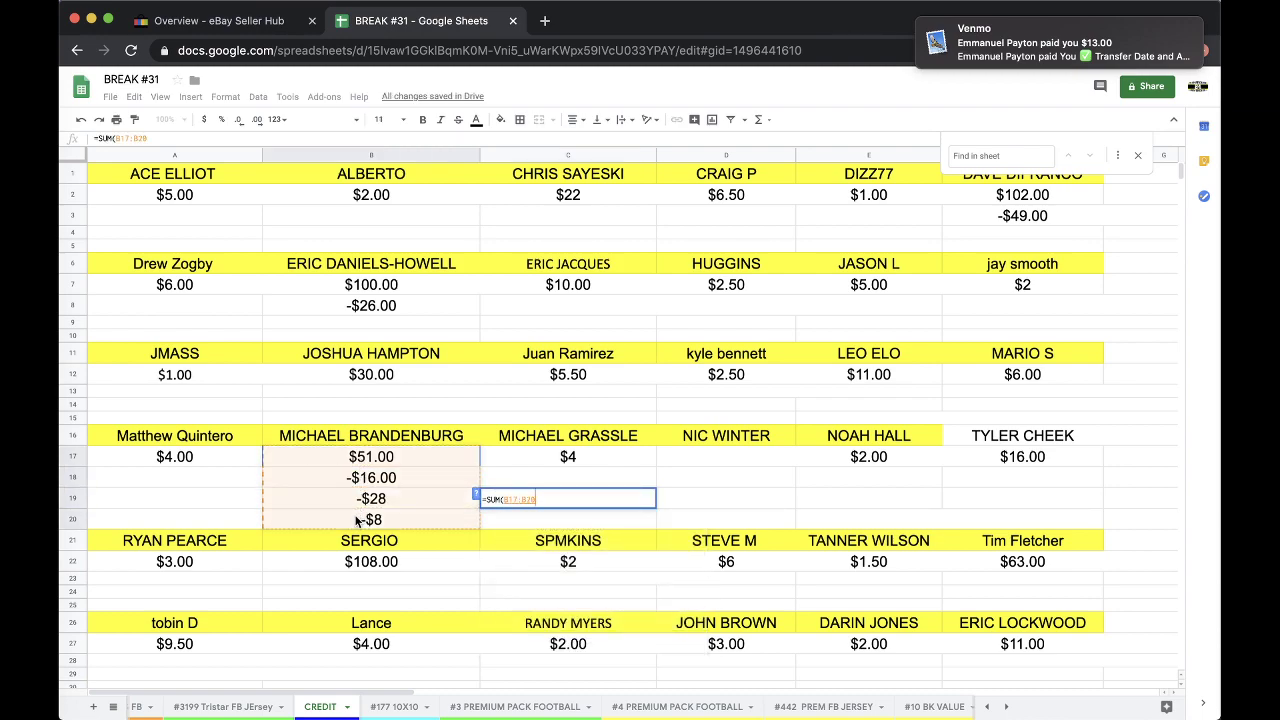
pyautogui.press('Return')
pyautogui.click(521, 502)
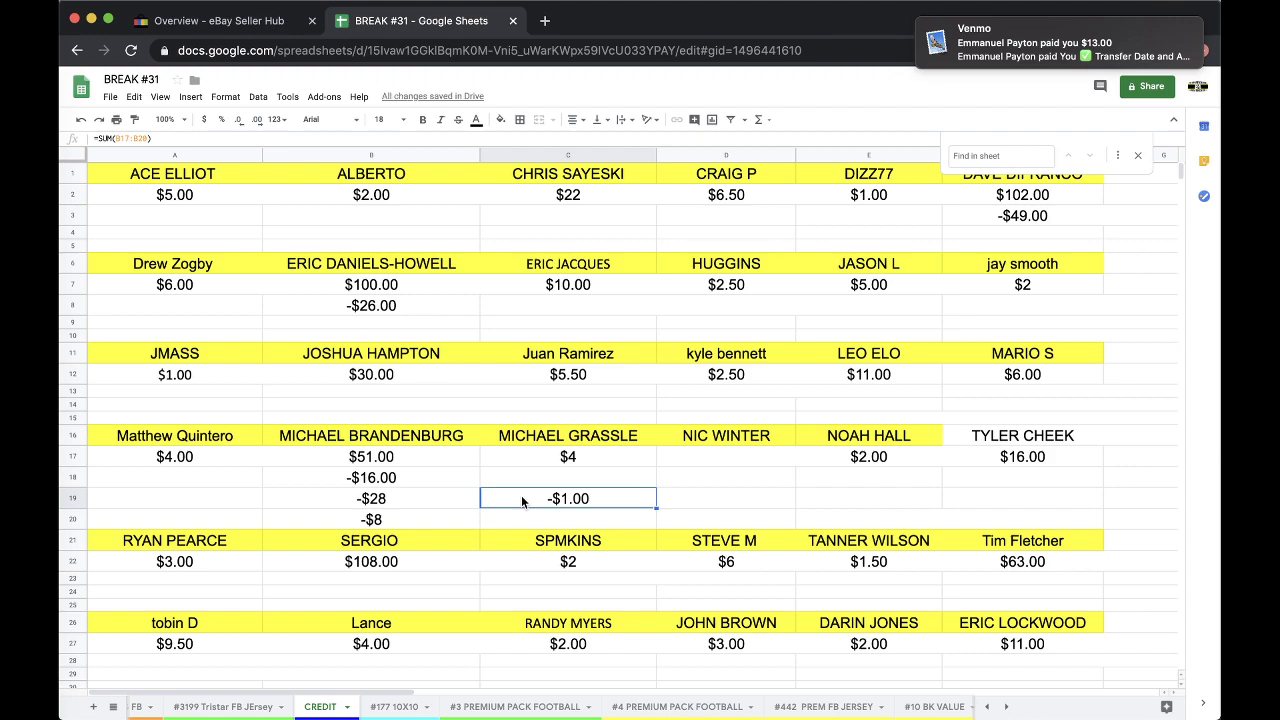
pyautogui.press('BackSpace')
# - Clear the deductions and the $51.00 balance, replacing B17 with -$1
pyautogui.press('Left')
pyautogui.press('Down')
pyautogui.press('BackSpace')
pyautogui.press('Up')
pyautogui.press('BackSpace')
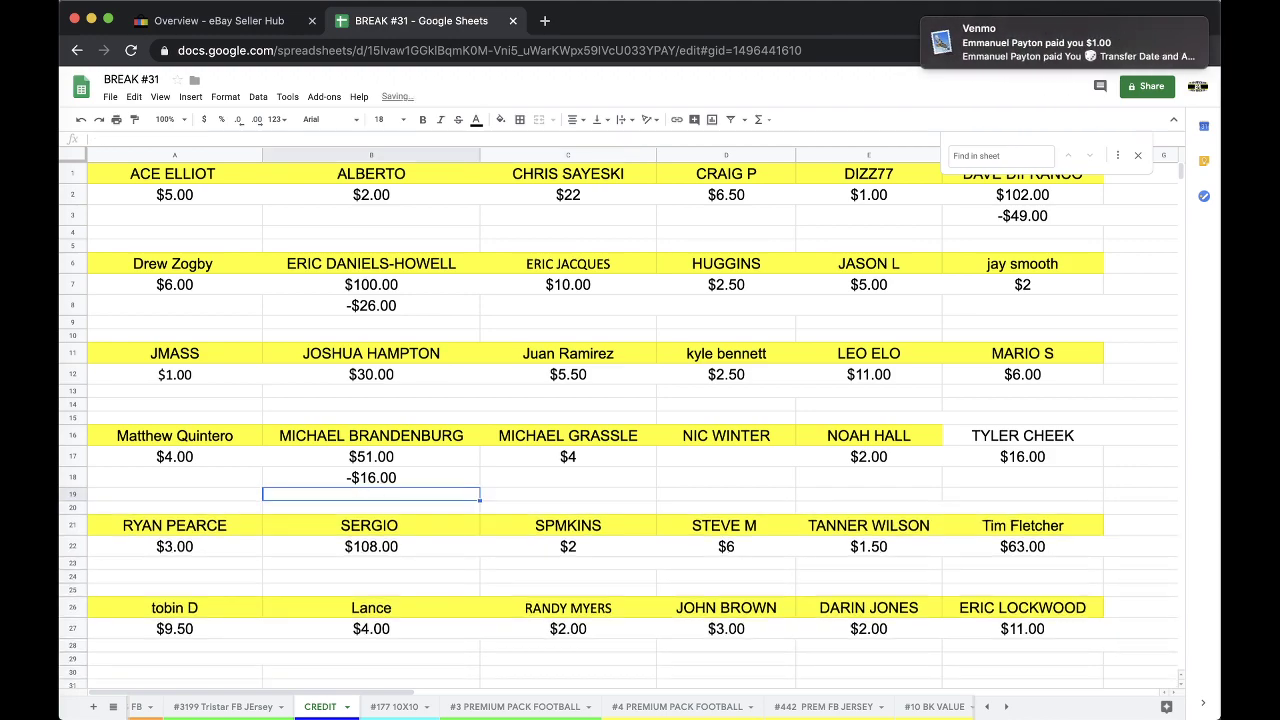
pyautogui.press('Up')
pyautogui.press('BackSpace')
pyautogui.press('Up')
pyautogui.press('BackSpace')
pyautogui.write('-$1')
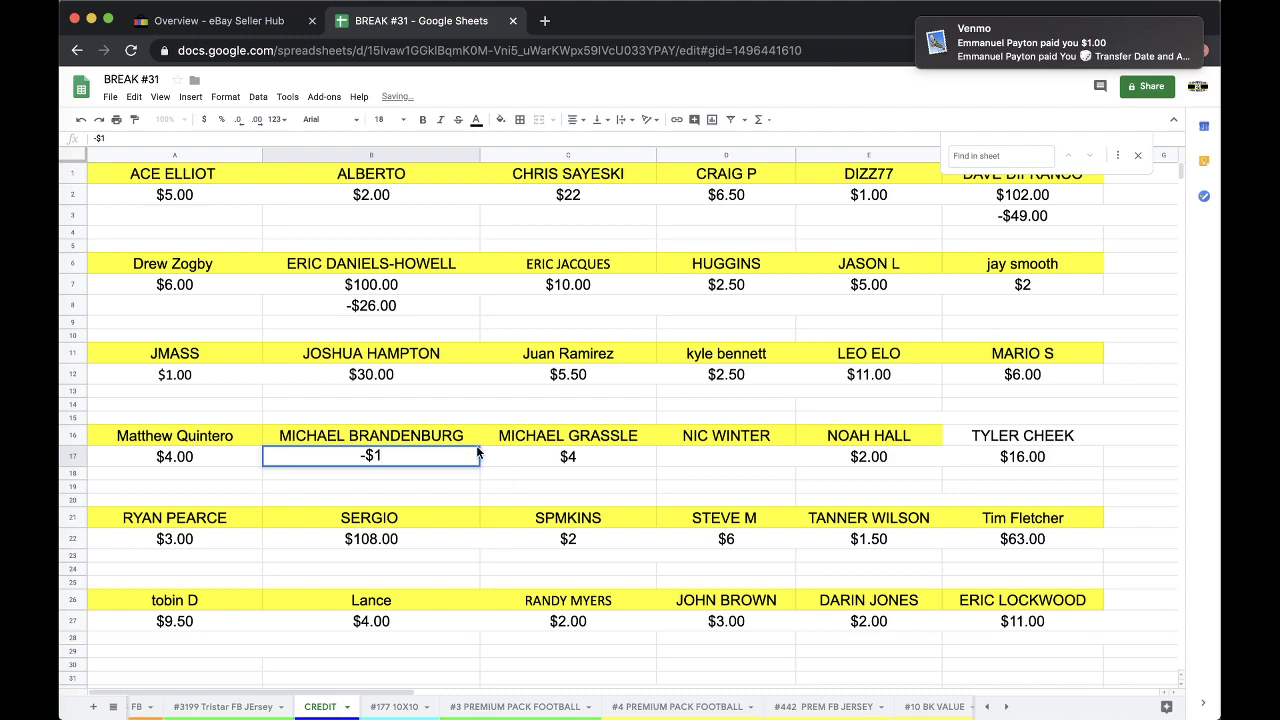
pyautogui.press('Up')
# - Fill the buyer's name cell B16 red
pyautogui.click(500, 119)
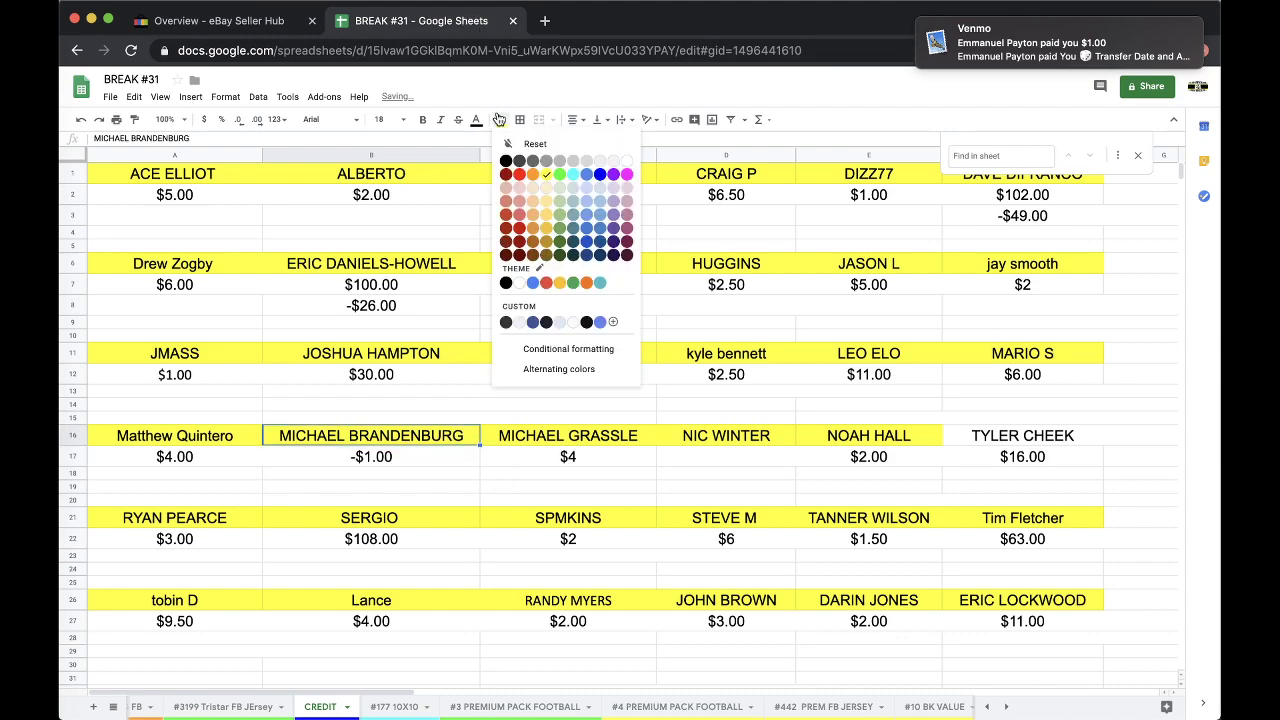
pyautogui.click(521, 174)
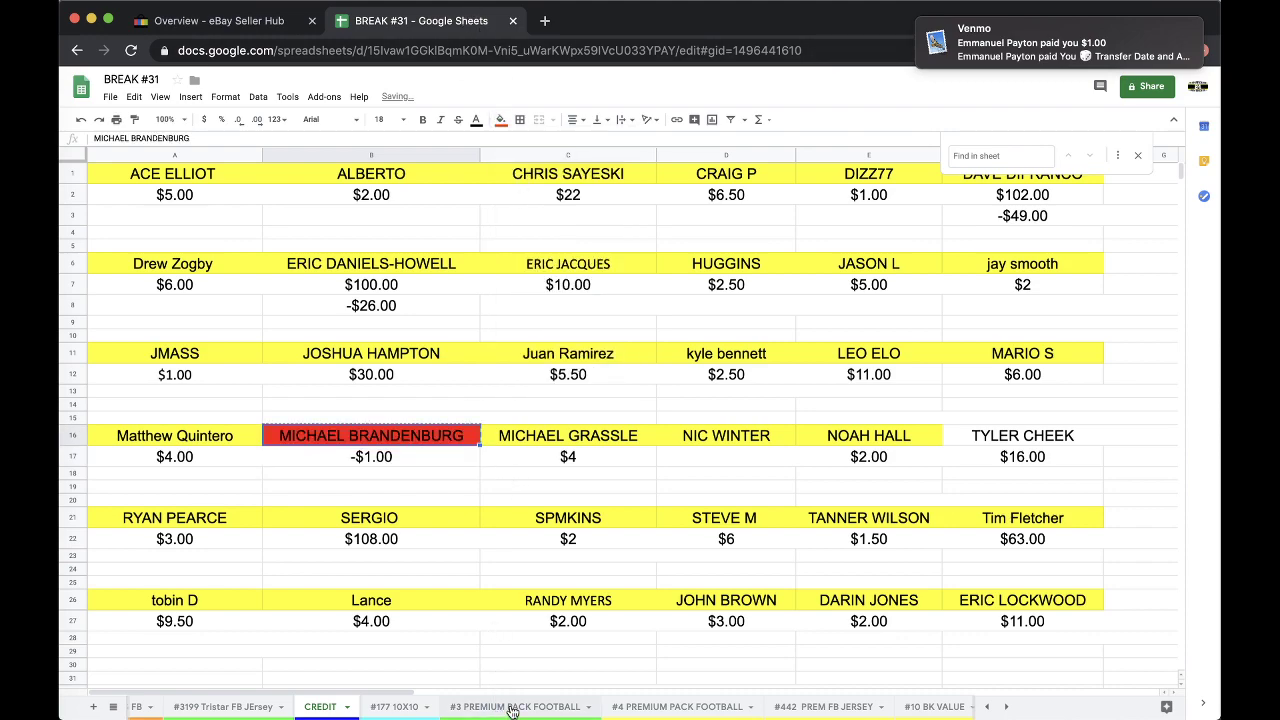
pyautogui.hscroll(3, 512, 710)
# - Paste the credited buyer into C16:C19 on #442 PREM FB JERSEY and remove their red fill
pyautogui.click(660, 706)
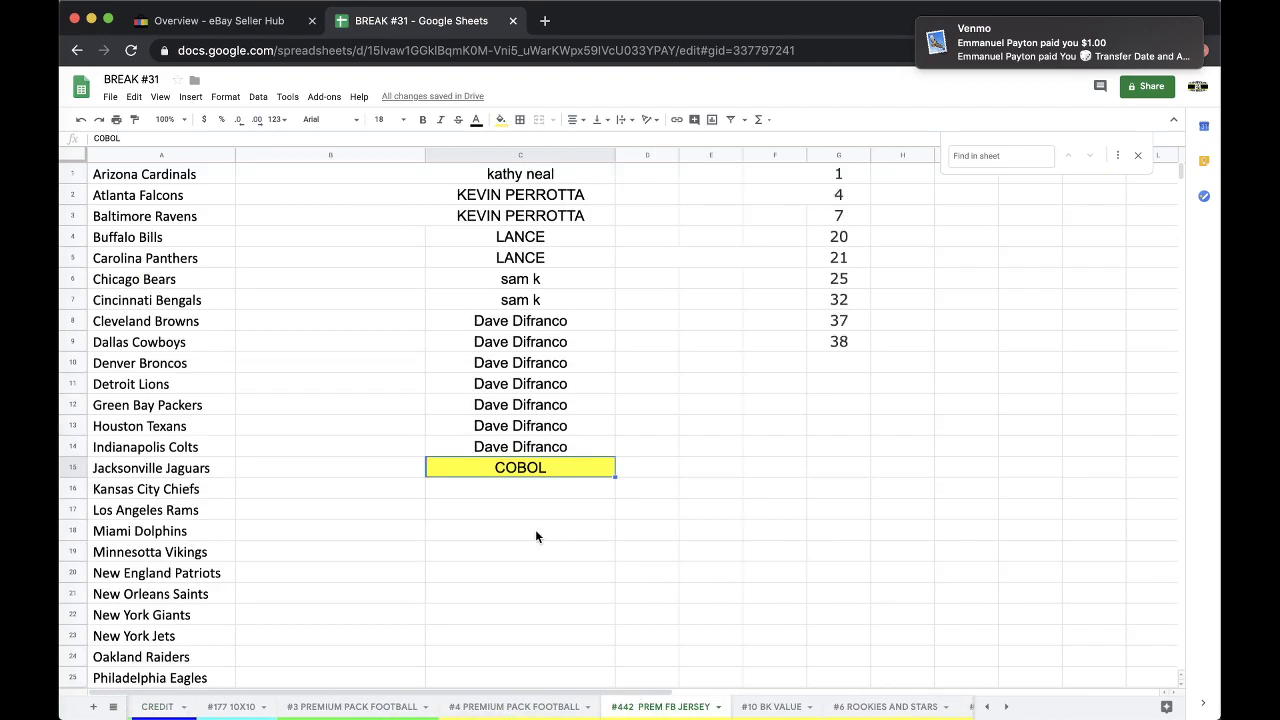
pyautogui.click(506, 493)
pyautogui.hotkey('ctrl', 'v')
pyautogui.press('Down')
pyautogui.hotkey('ctrl', 'v')
pyautogui.press('Down')
pyautogui.hotkey('ctrl', 'v')
pyautogui.press('Down')
pyautogui.hotkey('ctrl', 'v')
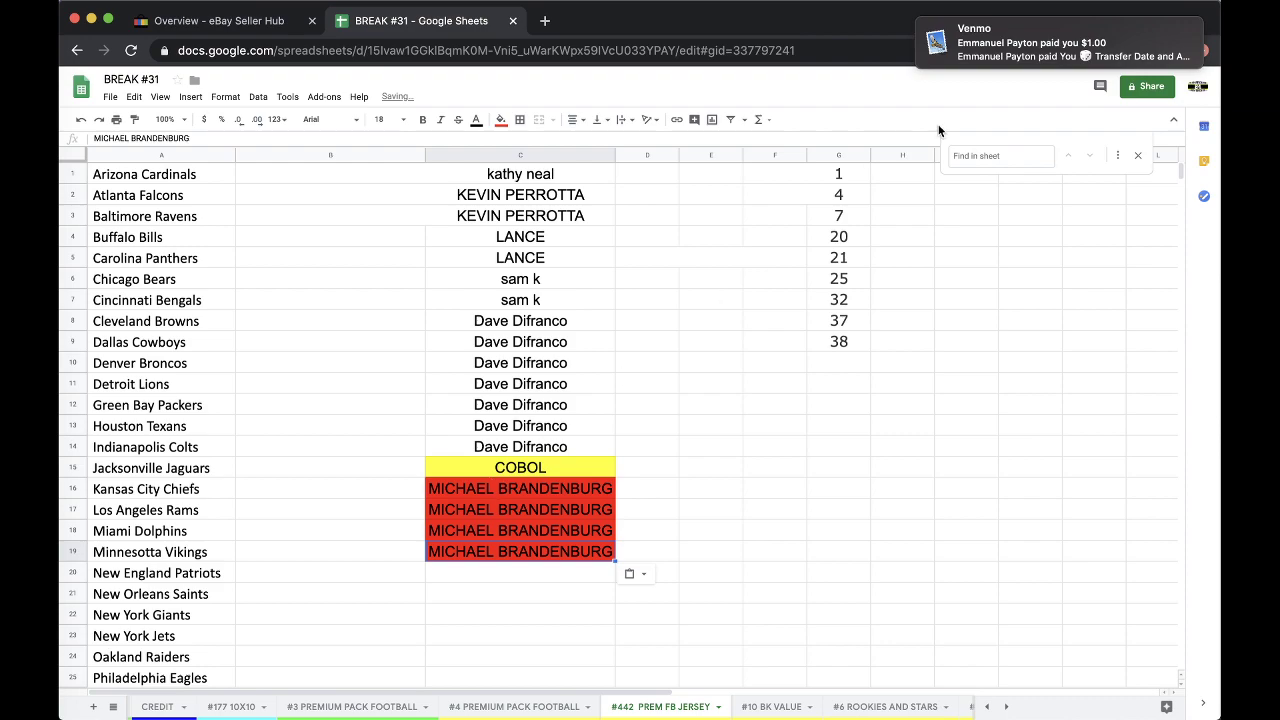
pyautogui.moveTo(585, 487); pyautogui.dragTo(566, 545)
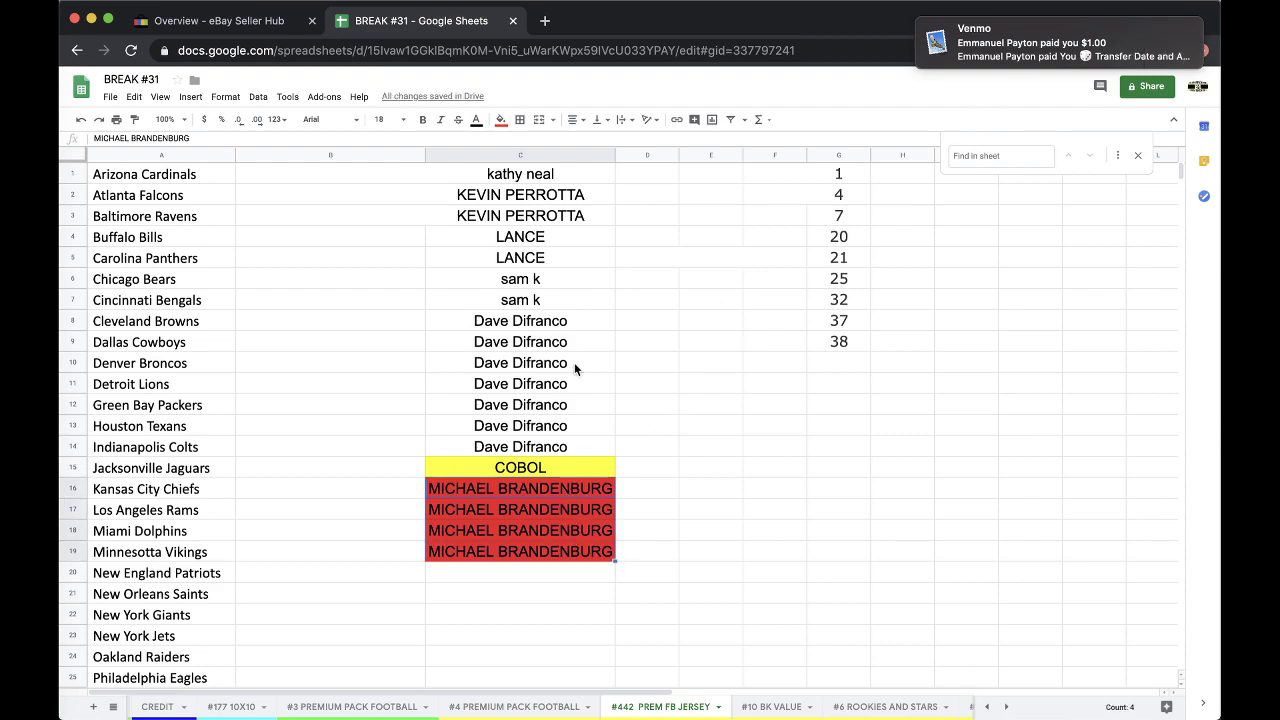
pyautogui.click(501, 120)
pyautogui.click(507, 145)
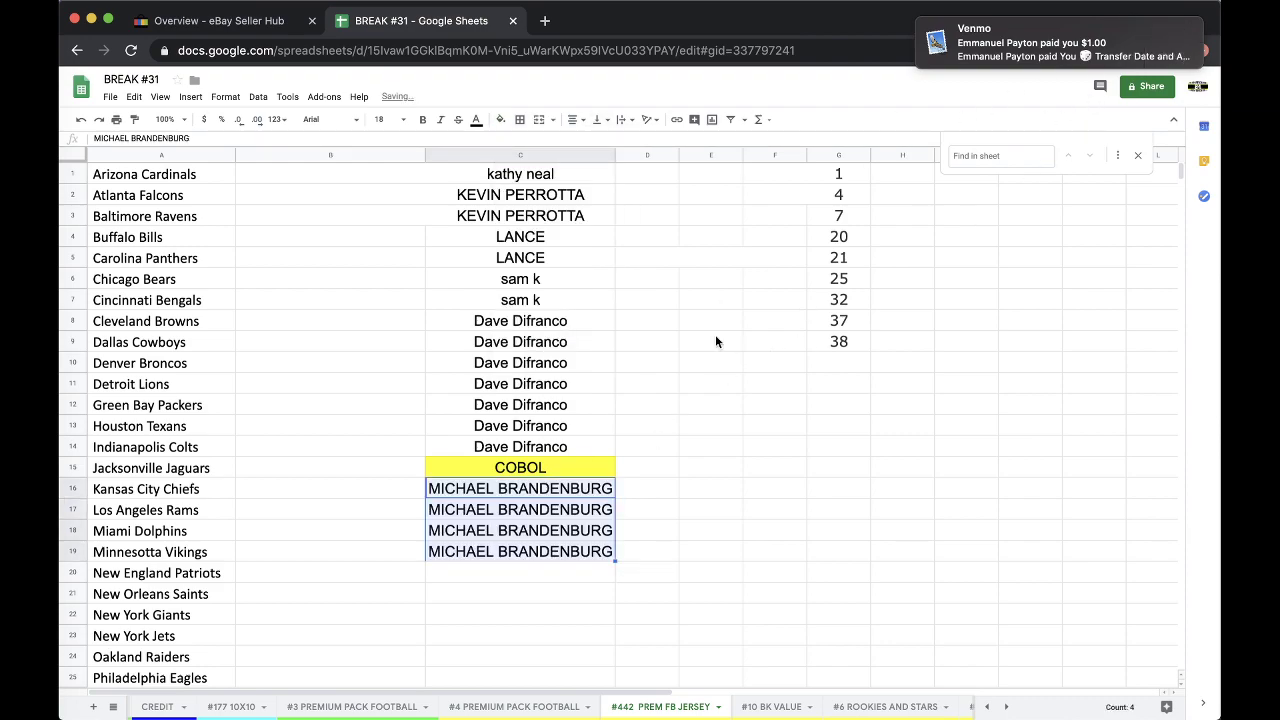
# - Copy two of those entries into spots 8 and 9 on #4 PREMIUM PACK FOOTBALL
pyautogui.moveTo(540, 509); pyautogui.dragTo(540, 530)
pyautogui.hotkey('ctrl', 'c')
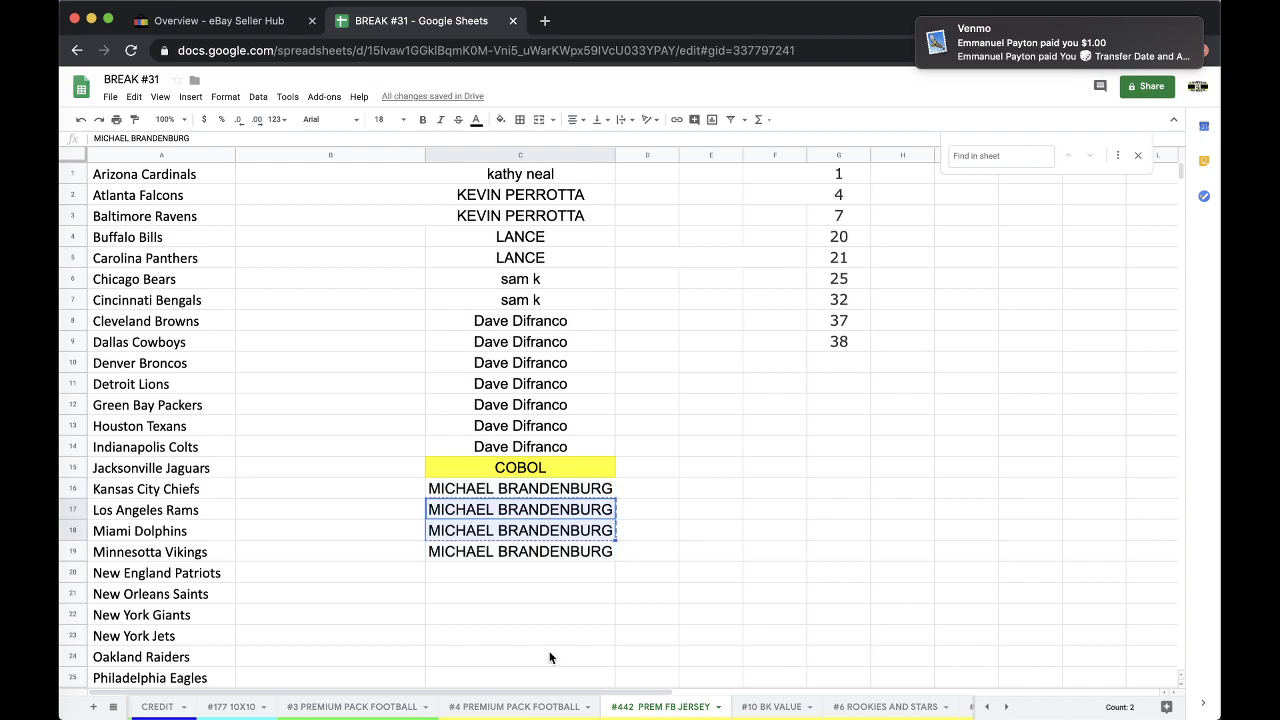
pyautogui.click(540, 707)
pyautogui.click(481, 304)
pyautogui.hotkey('ctrl', 'v')
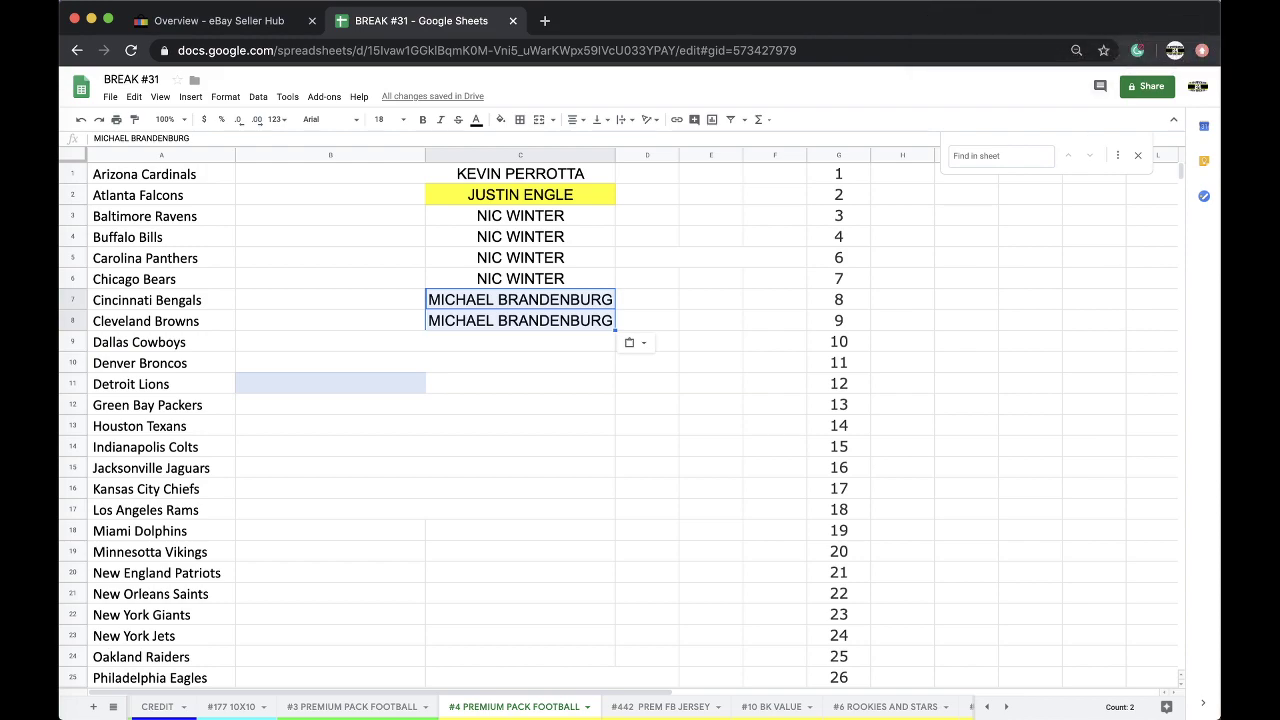
# - On #177 10X10, copy the second buyer from A2 into the next empty spot, A9
pyautogui.click(240, 706)
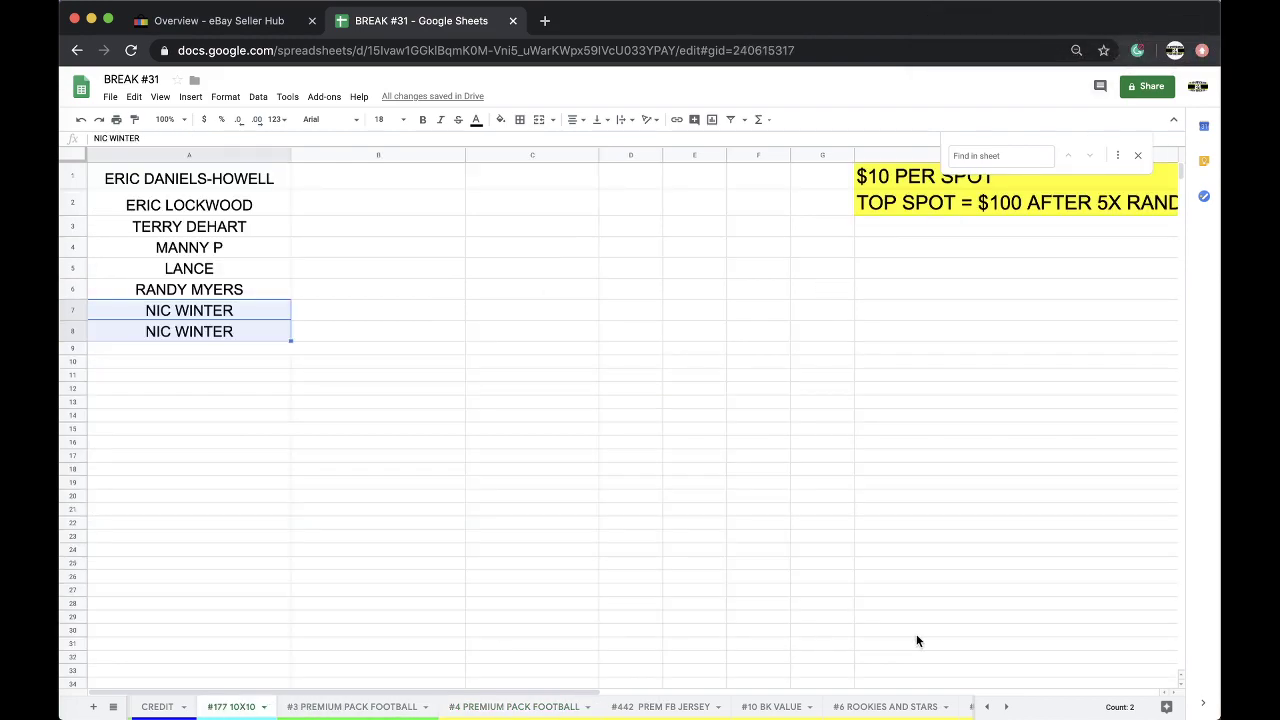
pyautogui.click(200, 208)
pyautogui.hotkey('ctrl', 'c')
pyautogui.click(208, 349)
pyautogui.hotkey('ctrl', 'v')
# - Change that buyer's CREDIT balance in F27 to $1
pyautogui.click(160, 707)
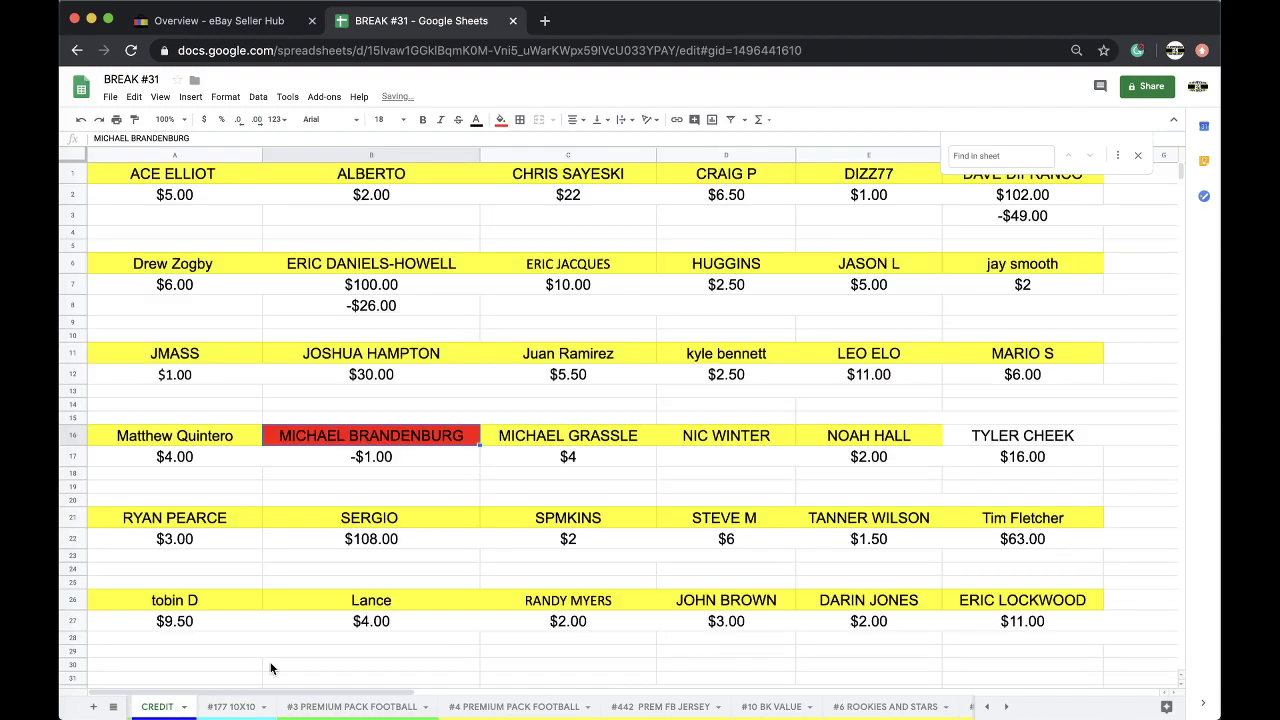
pyautogui.click(1046, 624)
pyautogui.write('$1')
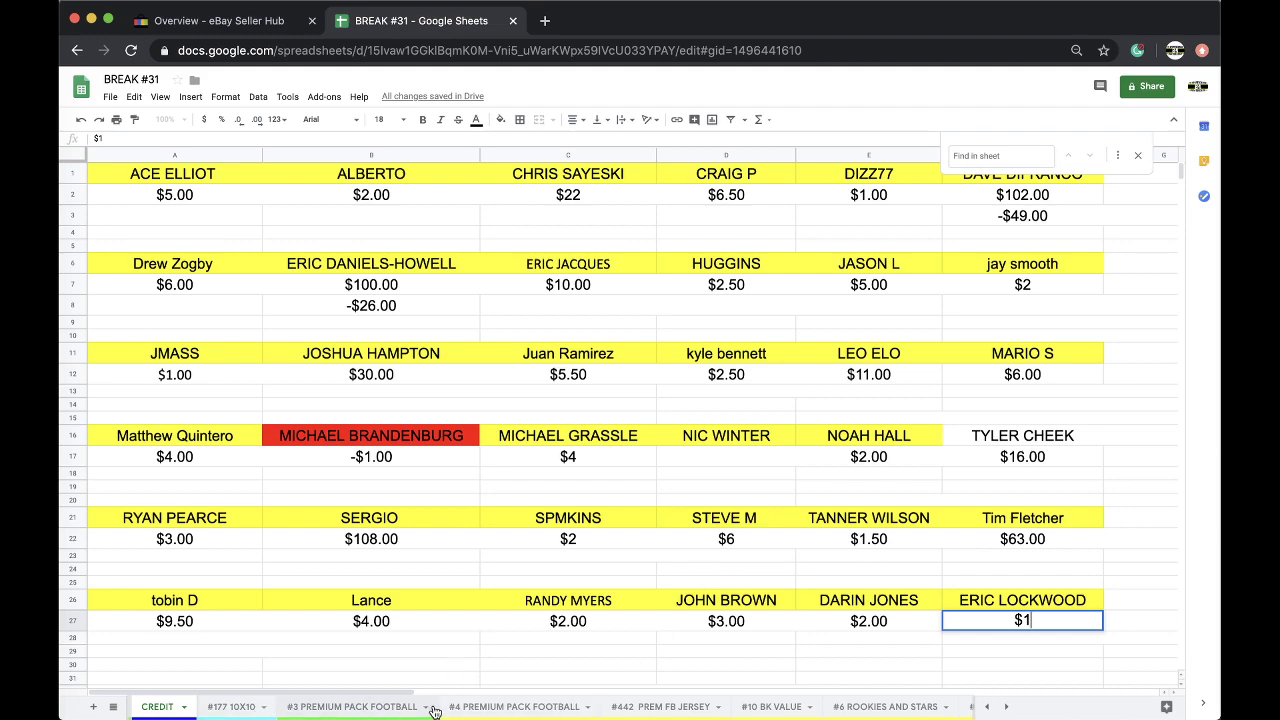
pyautogui.hscroll(5, 532, 690)
# - Enter a new buyer in C2 of #10 BK VALUE, fill it yellow, and paste it into #442's Patriots spot
pyautogui.click(503, 706)
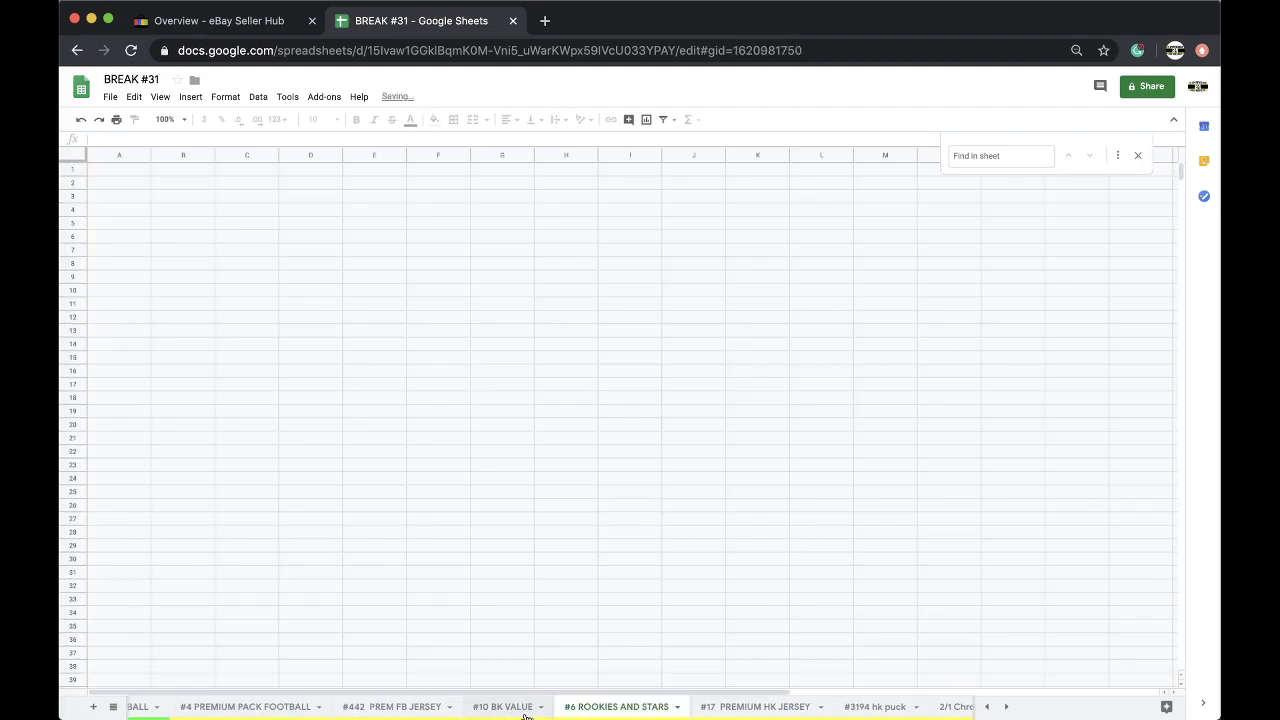
pyautogui.click(546, 206)
pyautogui.write('WAR')
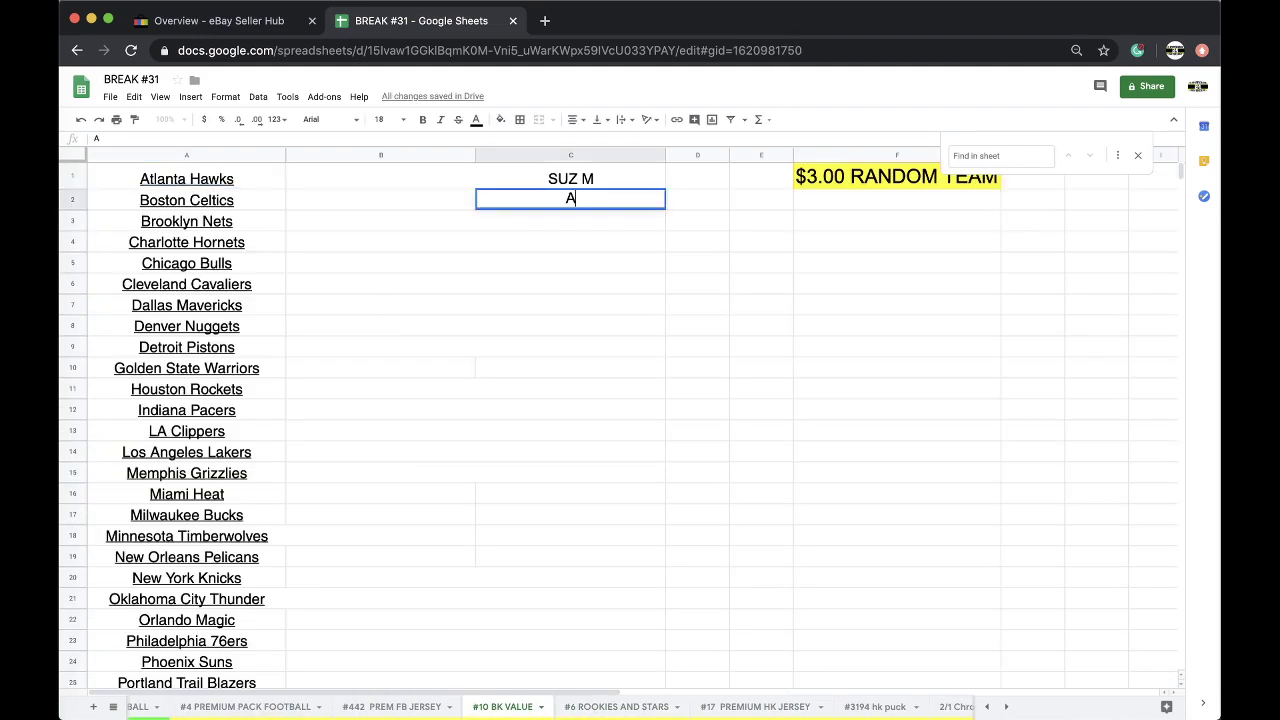
pyautogui.write('REN')
pyautogui.click(600, 265)
pyautogui.click(586, 203)
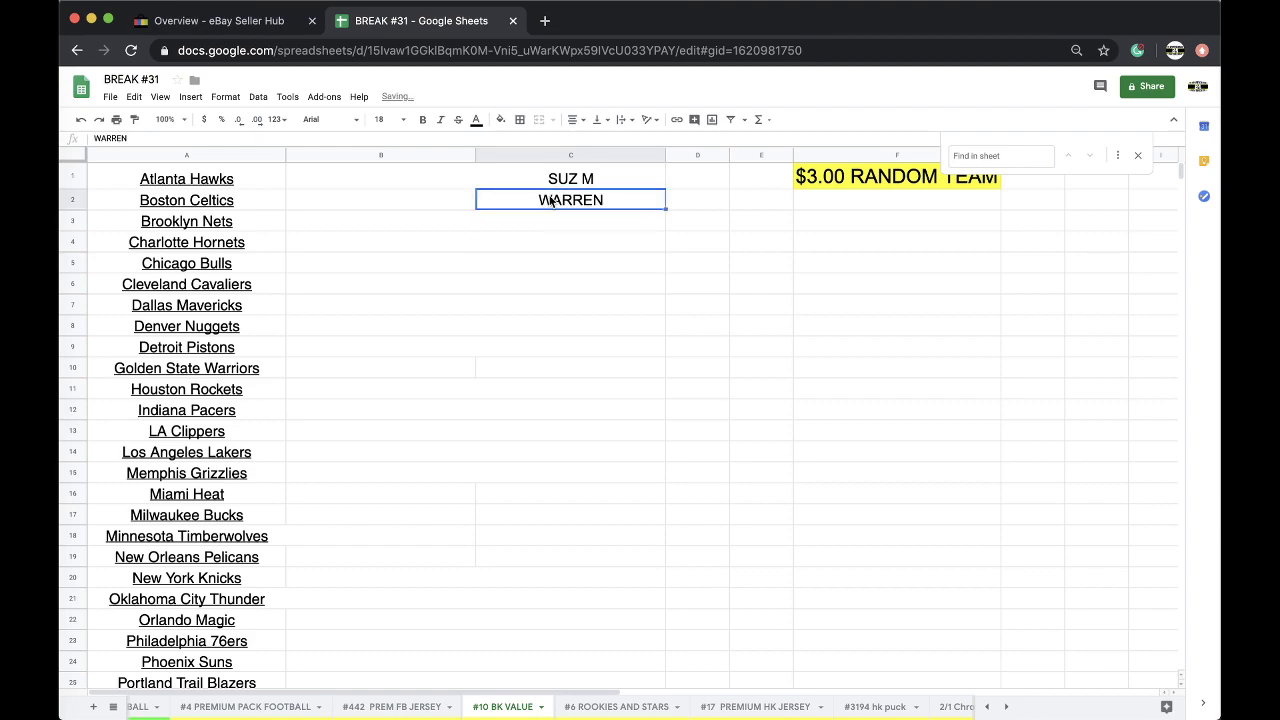
pyautogui.click(503, 121)
pyautogui.click(547, 175)
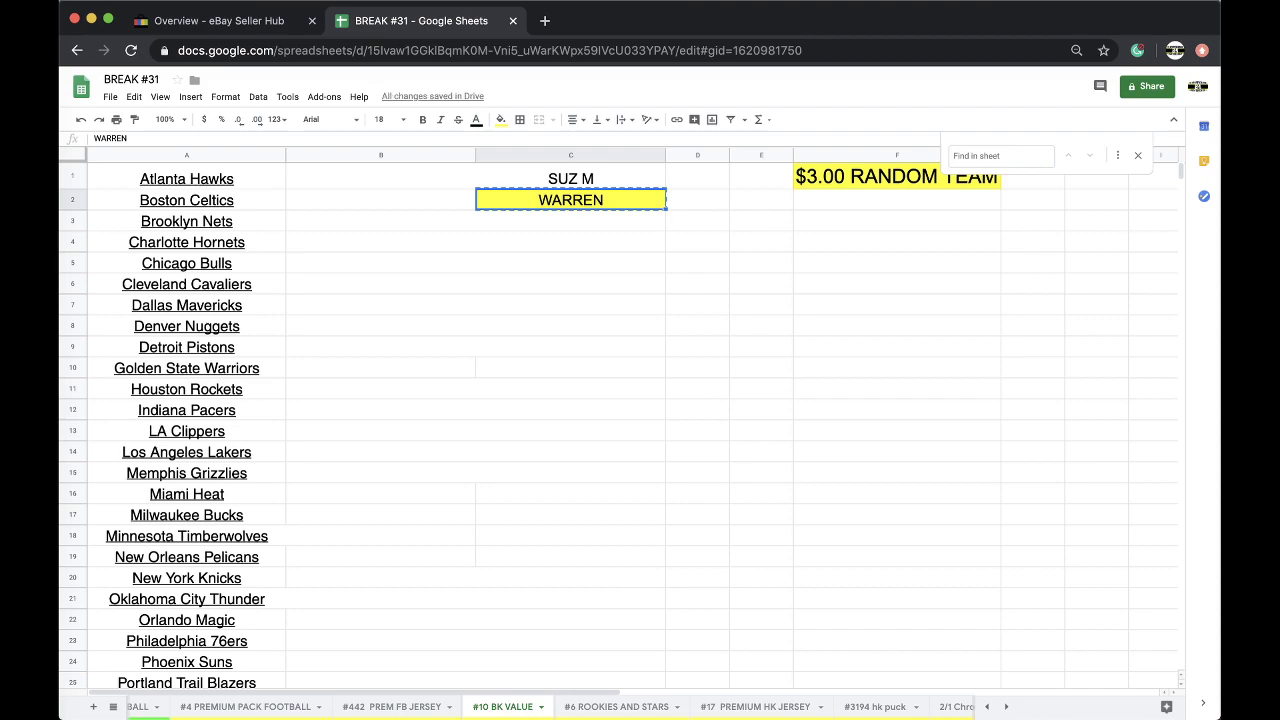
pyautogui.click(433, 714)
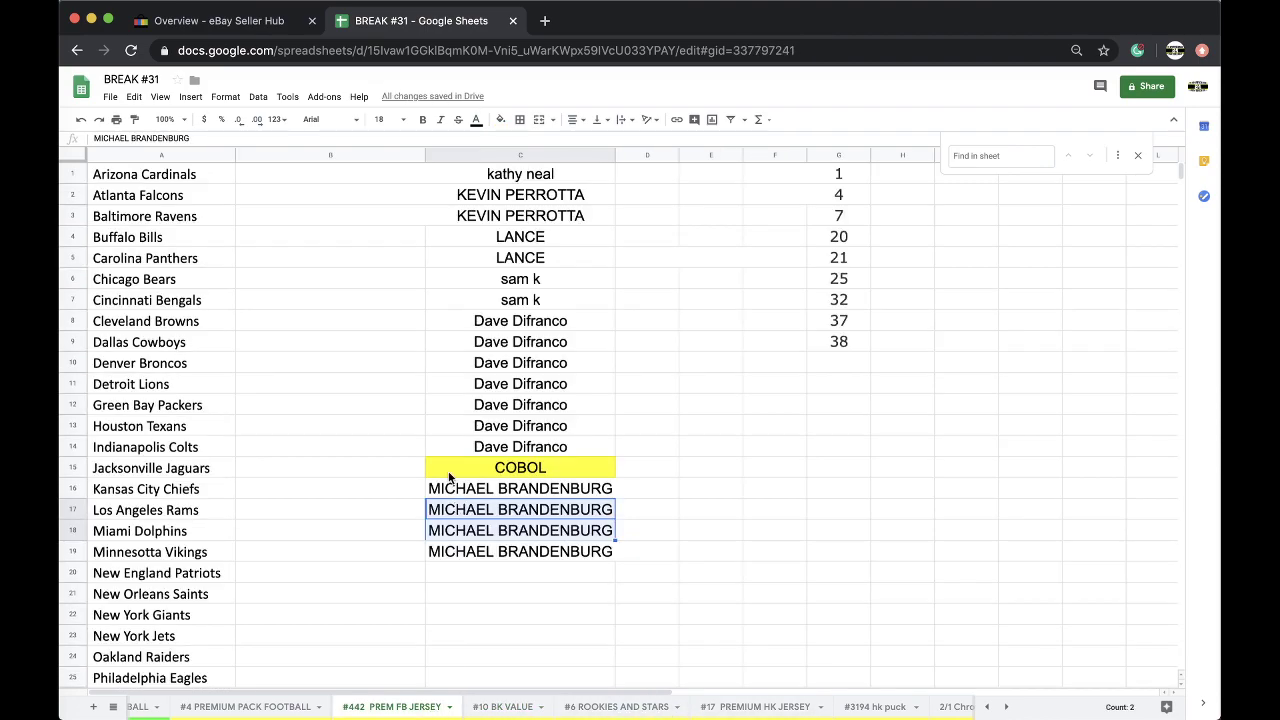
pyautogui.click(479, 573)
pyautogui.hotkey('ctrl', 'v')
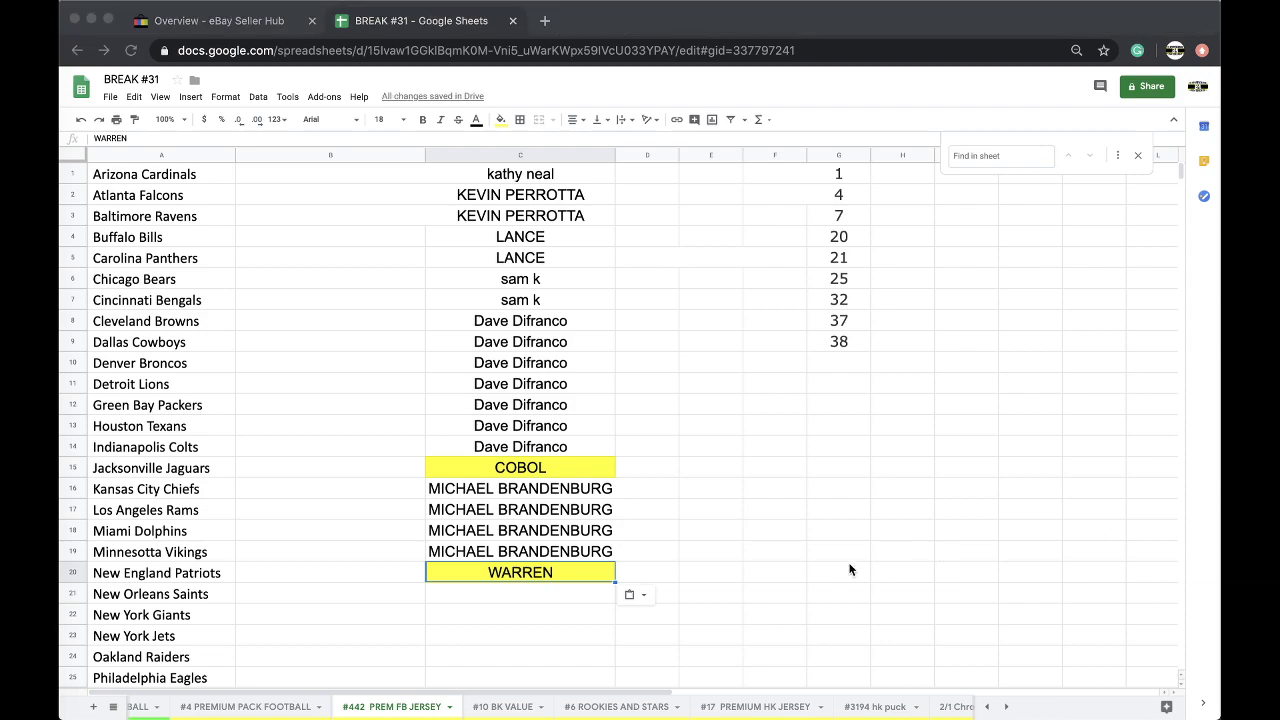
# - Paste another buyer as values only into spots 10 and 11 on #4 PREMIUM PACK FOOTBALL
pyautogui.click(279, 708)
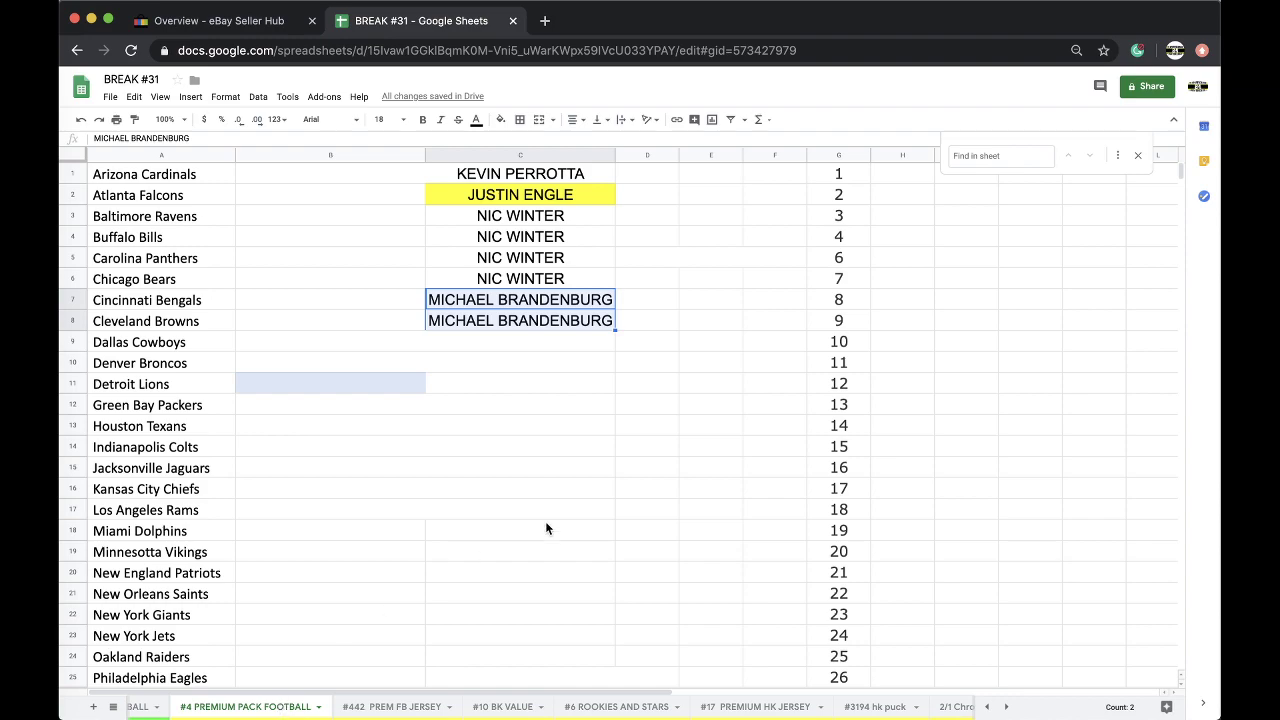
pyautogui.click(486, 341)
pyautogui.hotkey('ctrl', 'v')
pyautogui.click(631, 364)
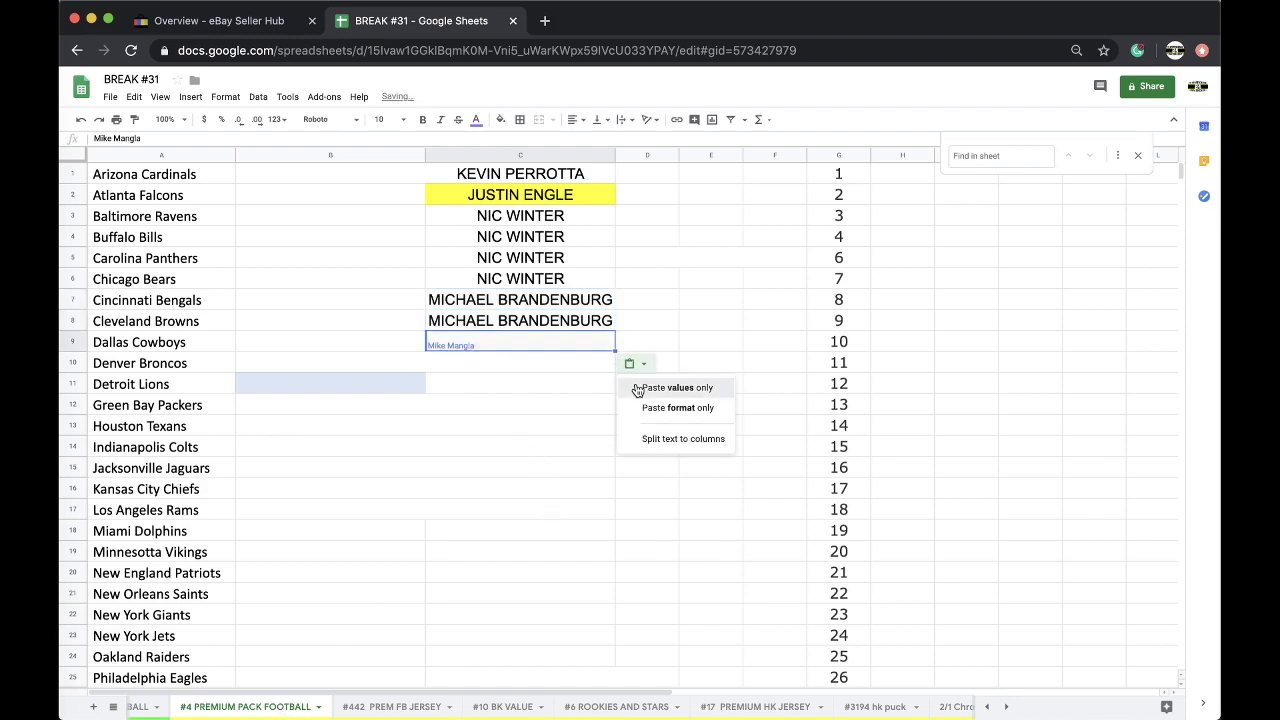
pyautogui.click(635, 385)
pyautogui.press('Down')
pyautogui.hotkey('ctrl', 'shift', 'v')
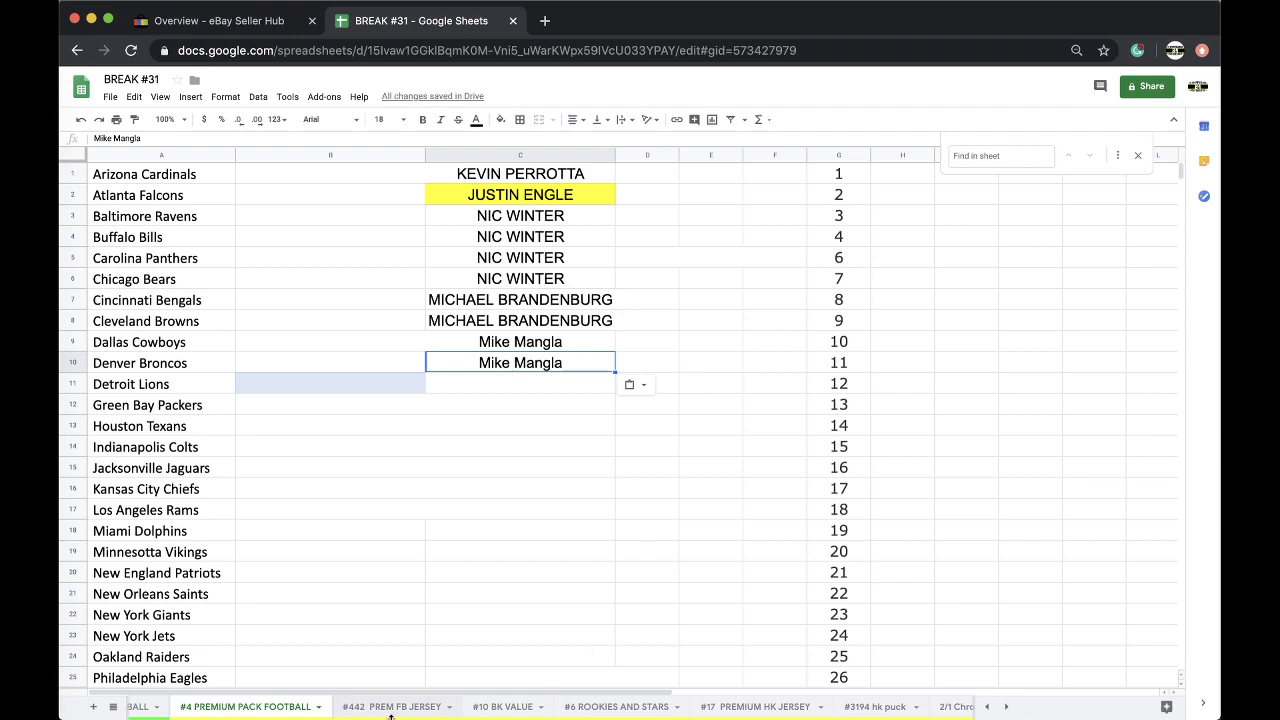
pyautogui.hscroll(-5, 390, 716)
pyautogui.click(253, 706)
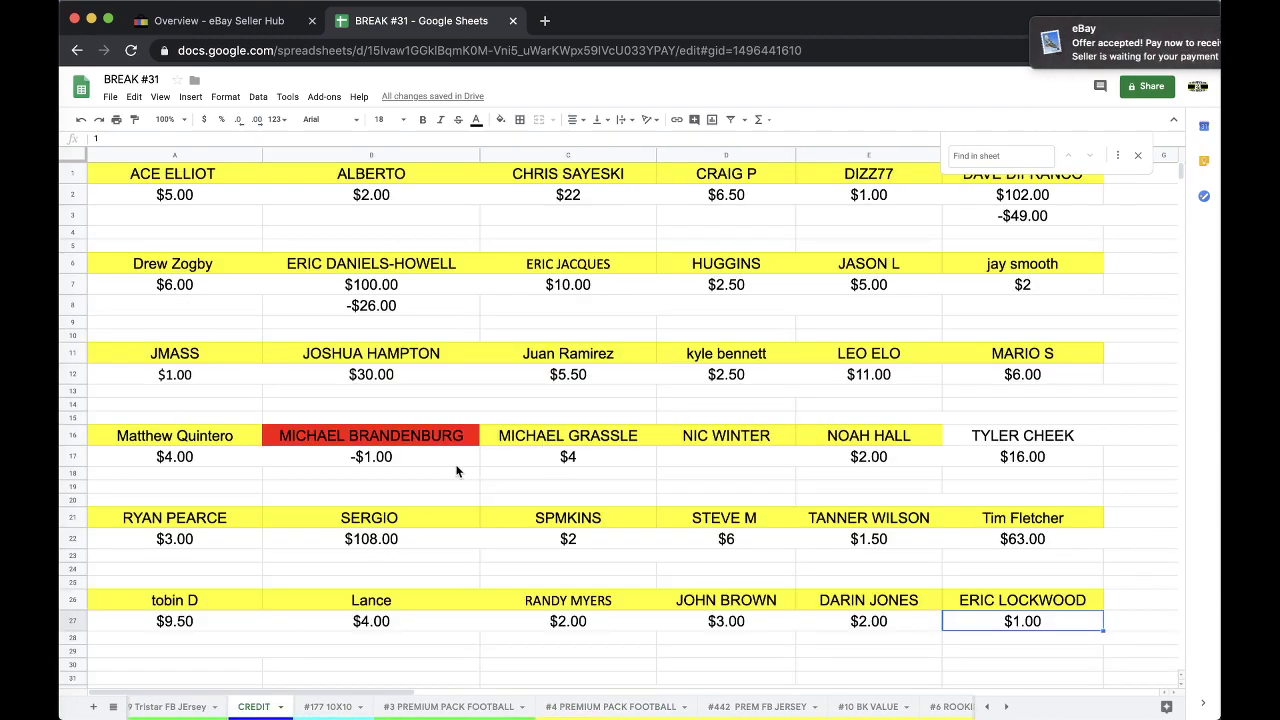
# - On CREDIT, change a red-flagged buyer's -$1.00 balance to $39 and remove the red fill from their name
pyautogui.click(436, 460)
pyautogui.write('$39')
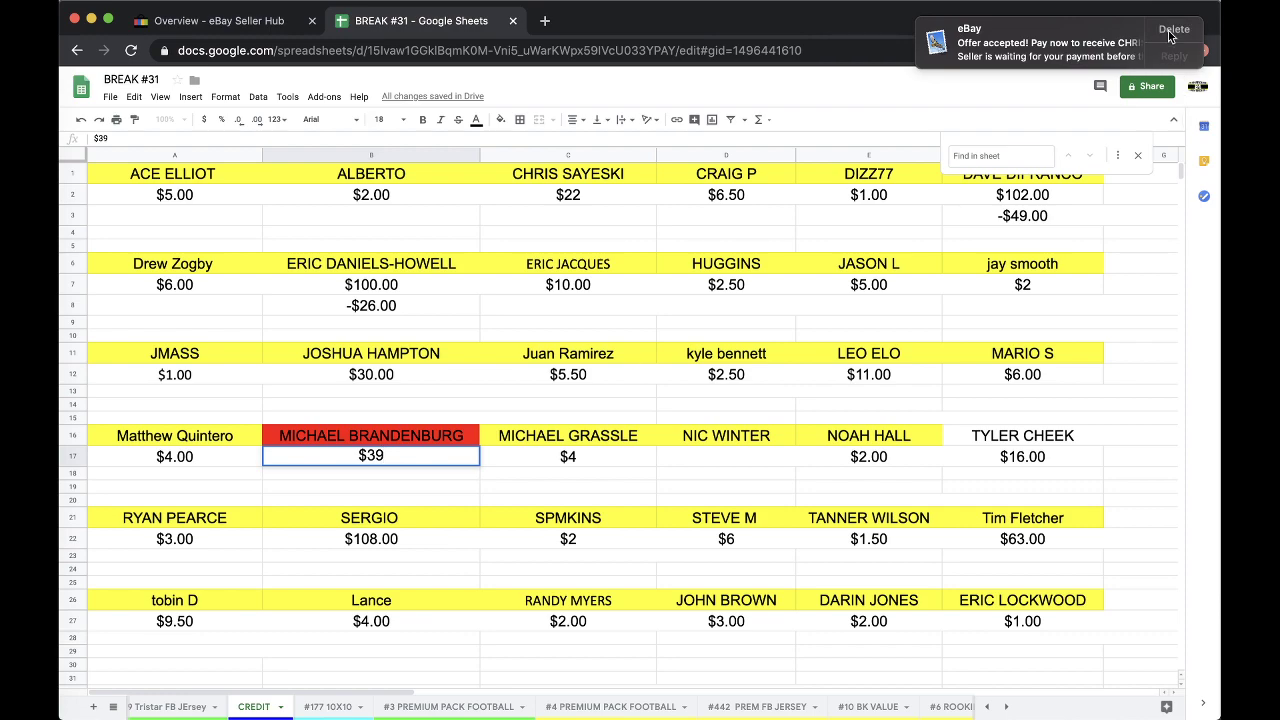
pyautogui.click(1172, 30)
pyautogui.click(432, 432)
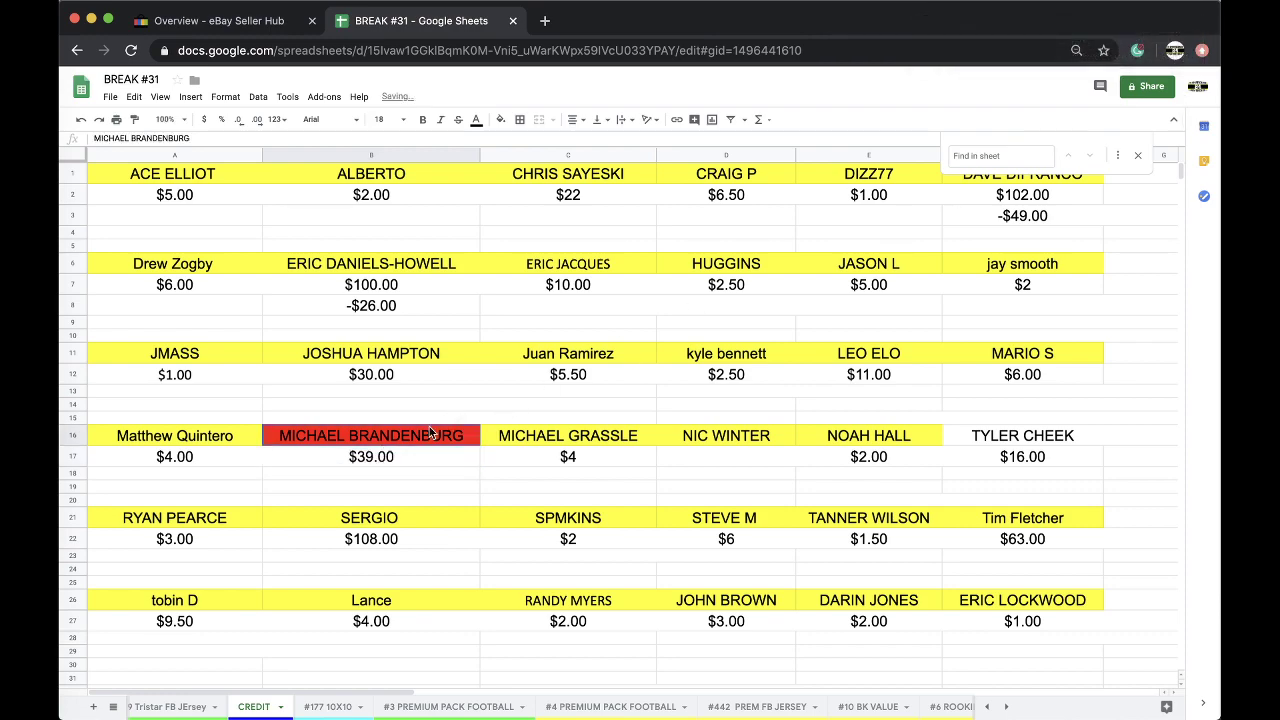
pyautogui.click(500, 120)
pyautogui.click(530, 139)
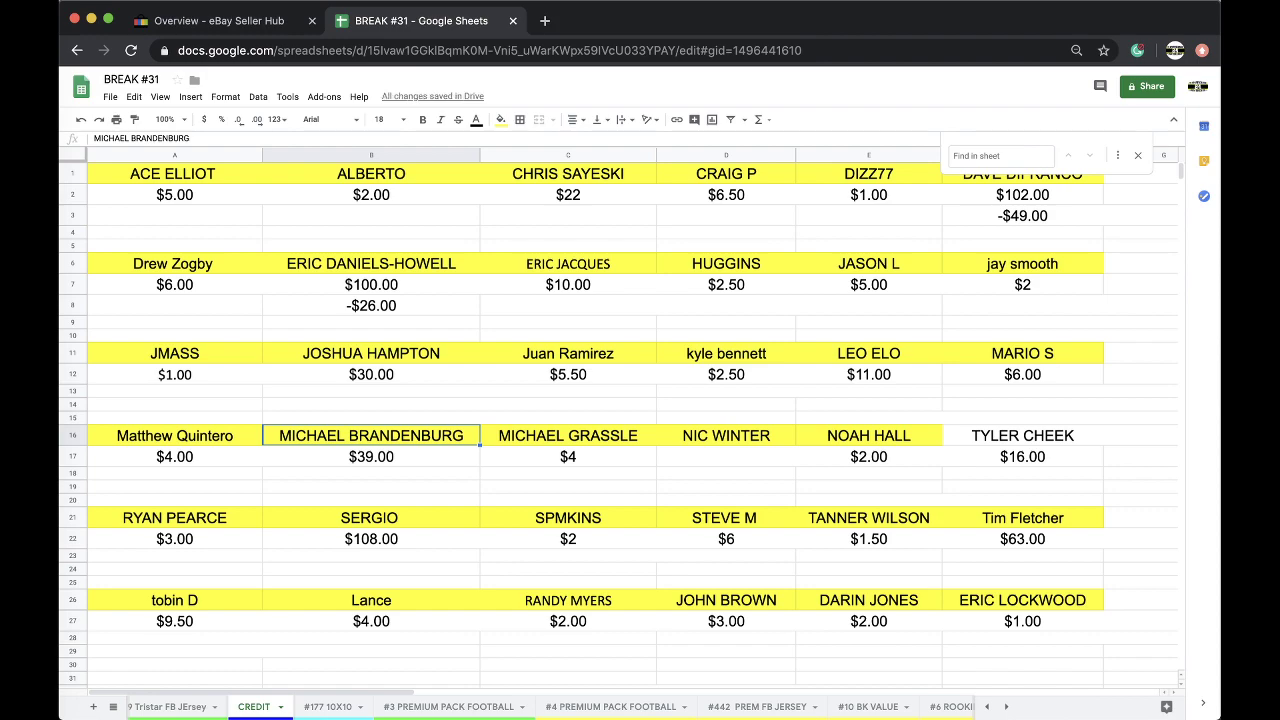
# - Paste the buyer name from CREDIT F26 into C21:C23 on #442, starting at New Orleans Saints
pyautogui.press('super+Tab')
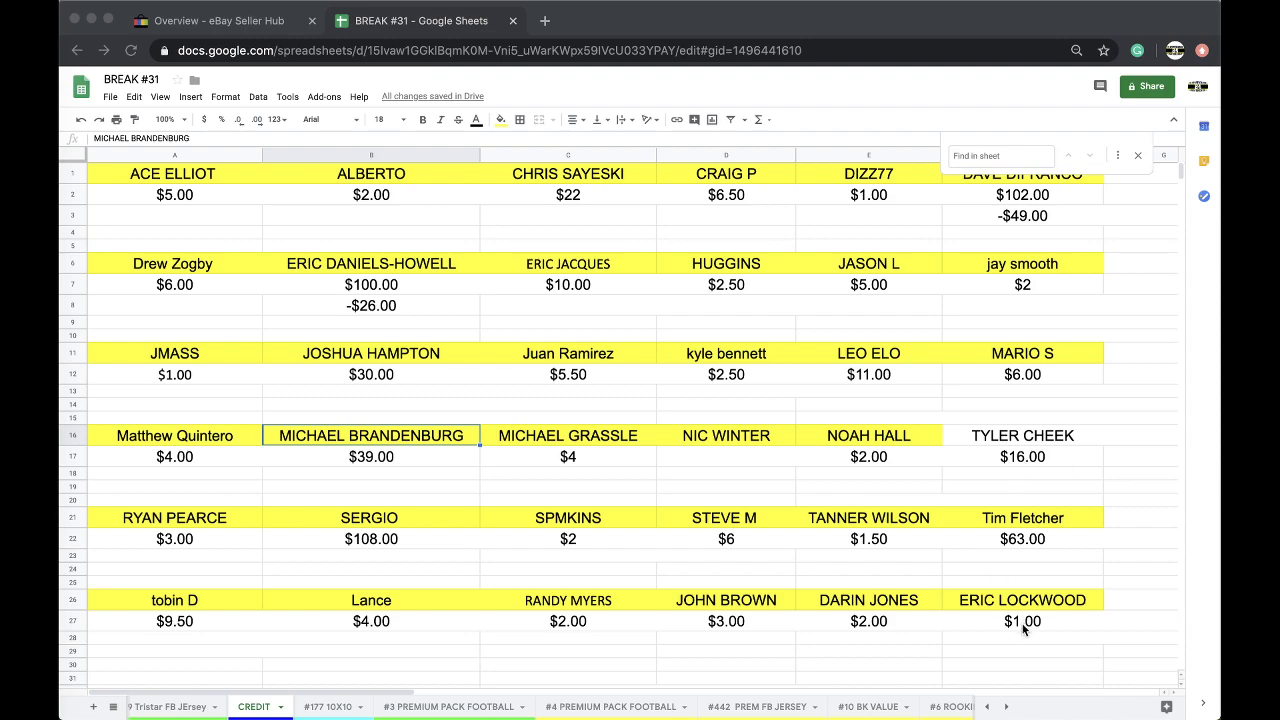
pyautogui.click(987, 600)
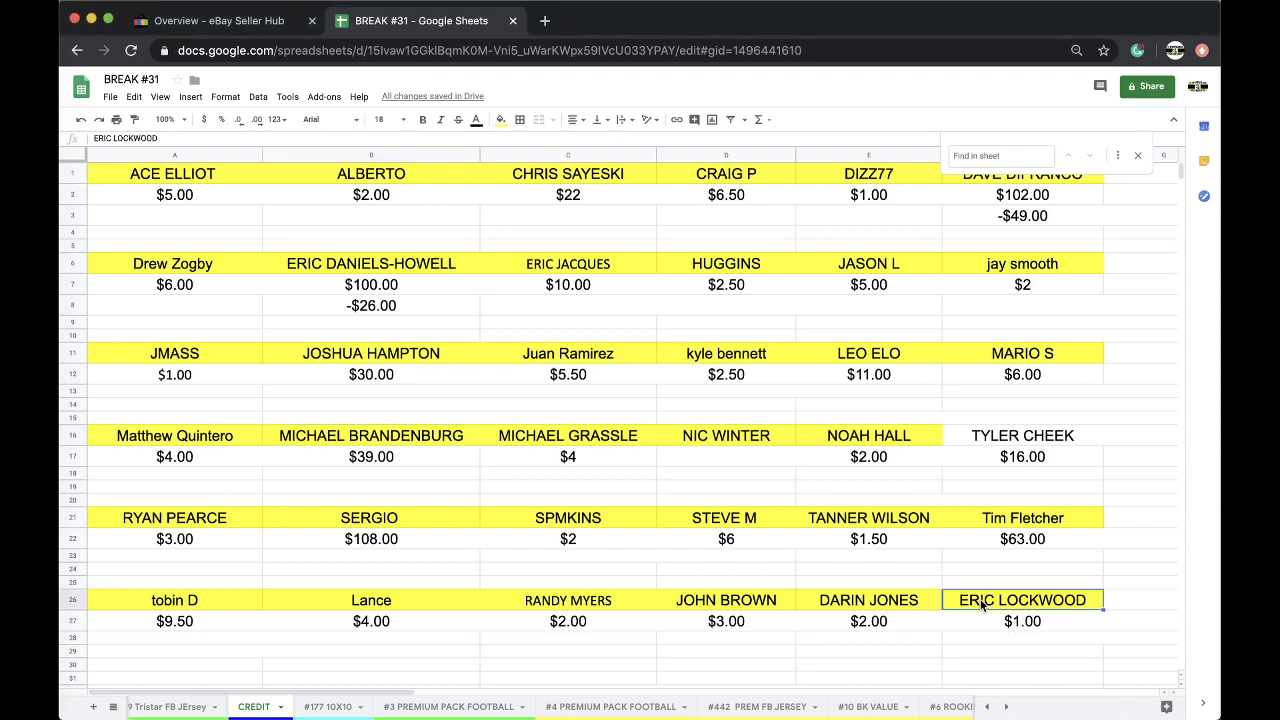
pyautogui.click(705, 707)
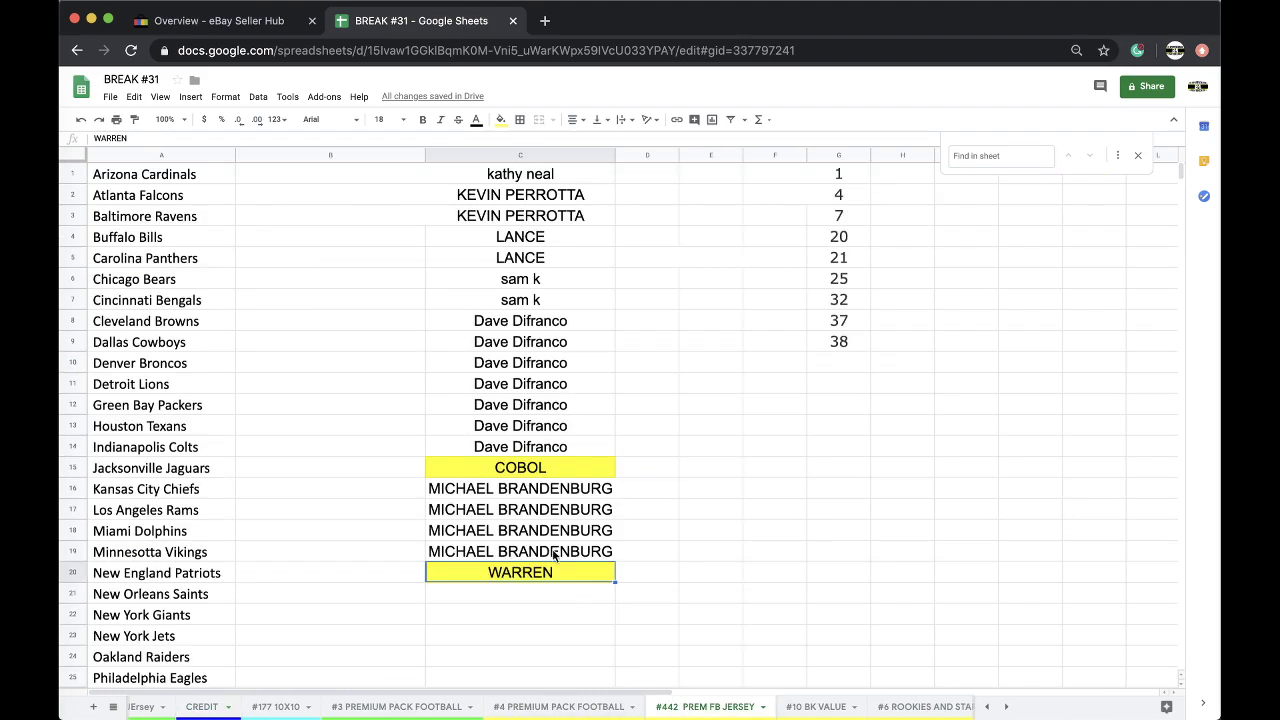
pyautogui.scroll(-3, 517, 482)
pyautogui.click(487, 432)
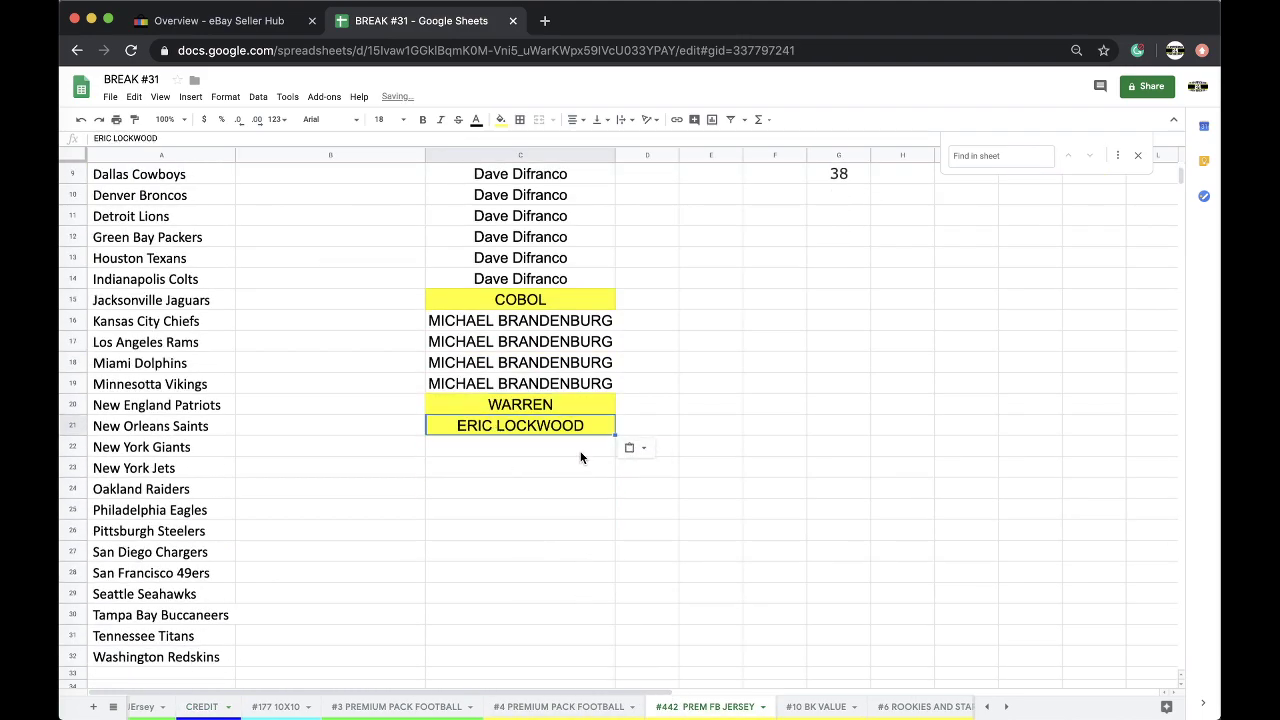
pyautogui.press('Down')
pyautogui.press('Down')
pyautogui.press('Down')
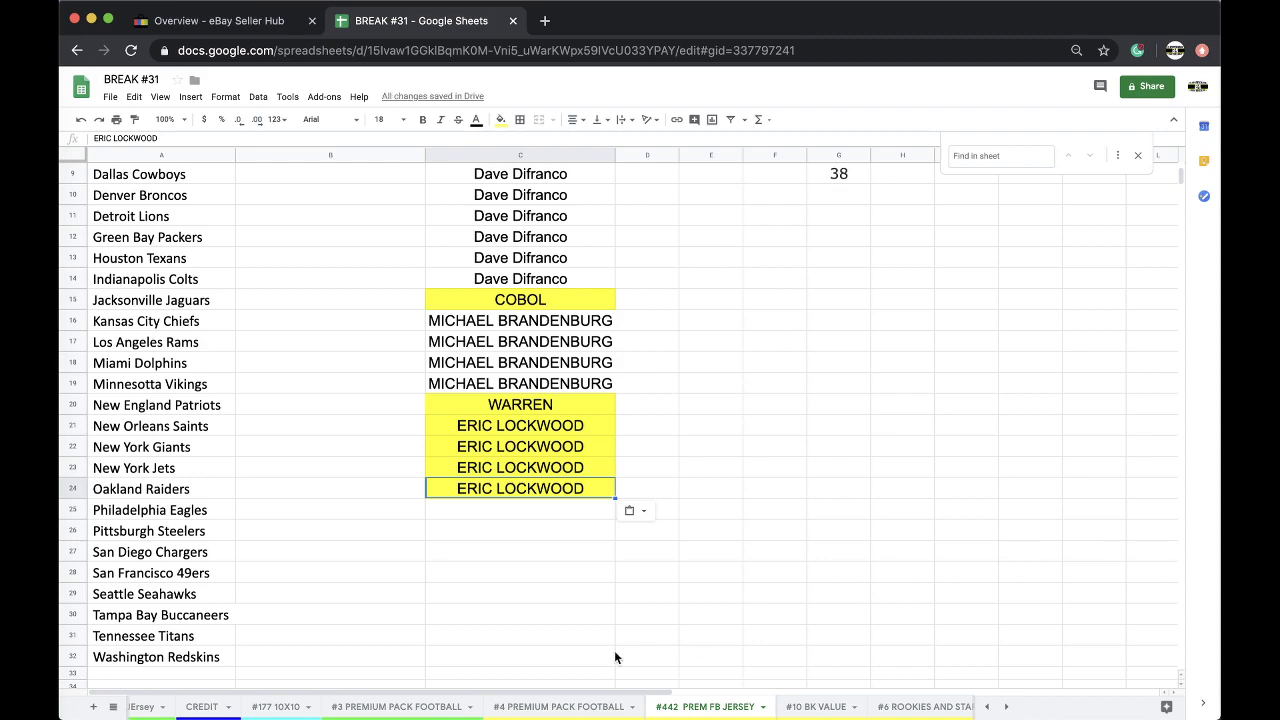
# - Enter a new buyer for Eagles and Steelers in C25:C26 and fill both cells yellow
pyautogui.click(530, 520)
pyautogui.write('MANNY P')
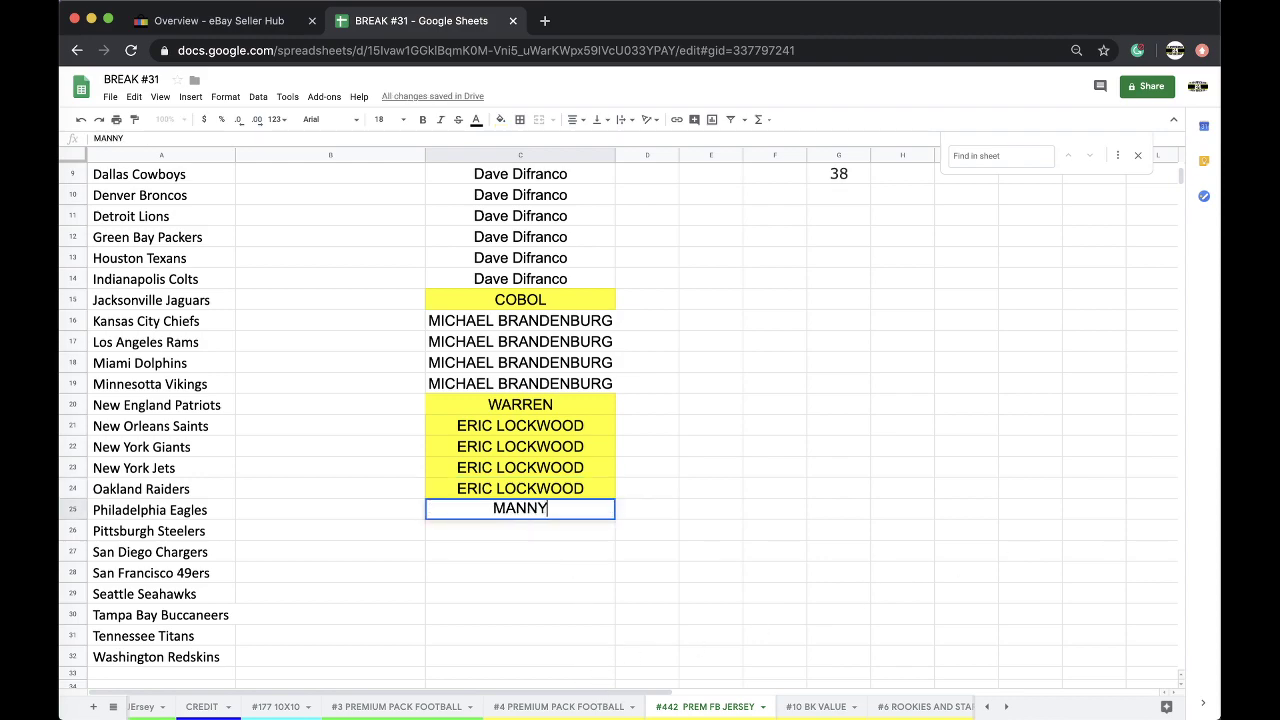
pyautogui.press('Down')
pyautogui.press('Down')
pyautogui.click(520, 511)
pyautogui.hotkey('ctrl', 'c')
pyautogui.press('Down')
pyautogui.hotkey('ctrl', 'v')
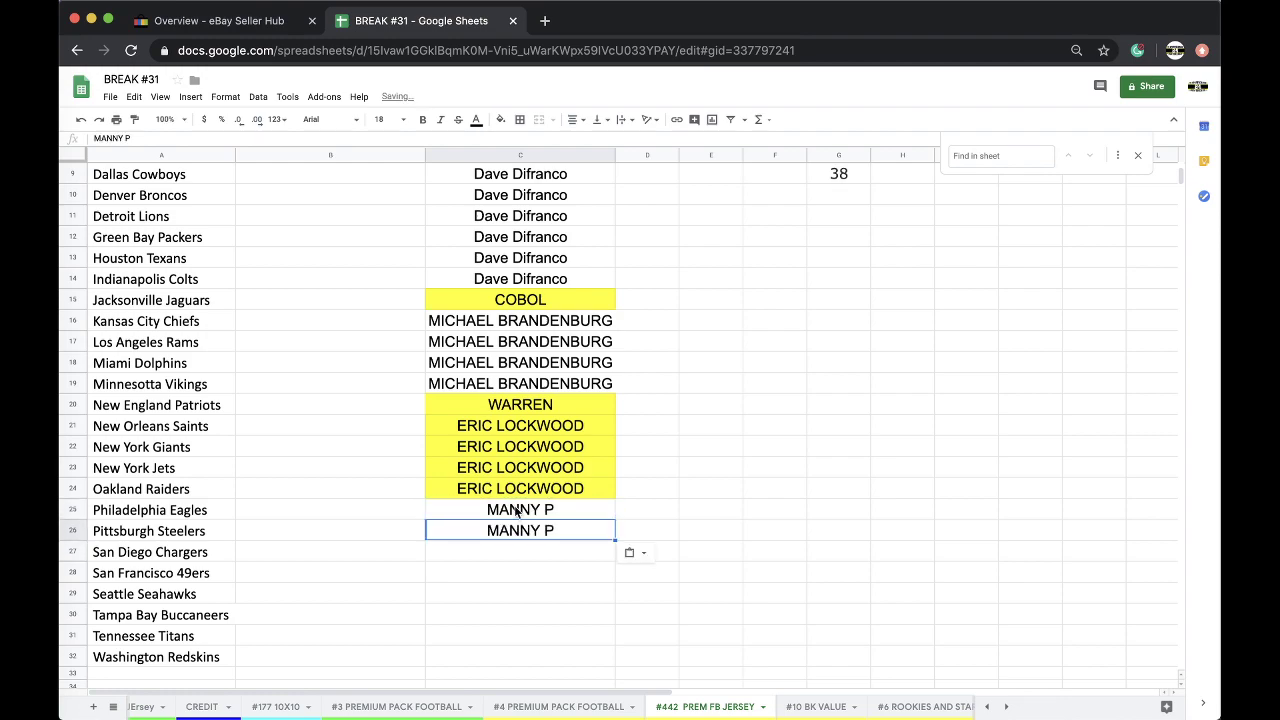
pyautogui.moveTo(518, 511); pyautogui.dragTo(518, 530)
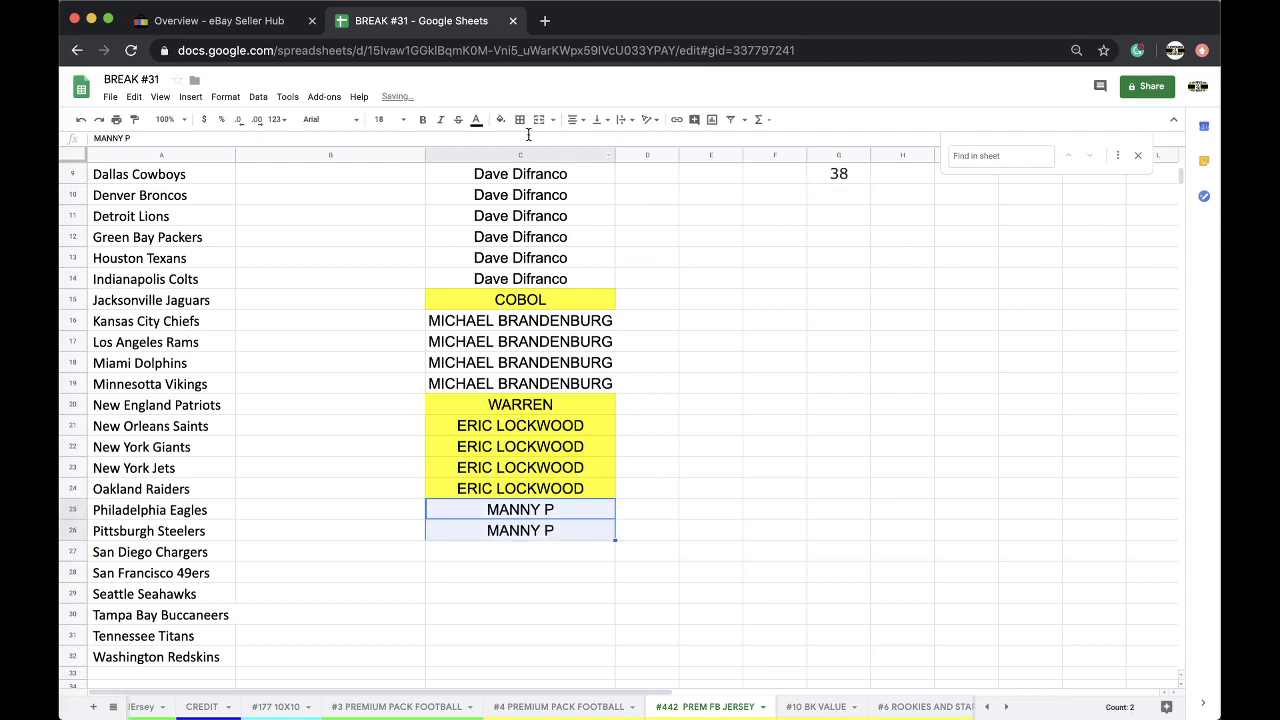
pyautogui.click(501, 119)
pyautogui.click(546, 177)
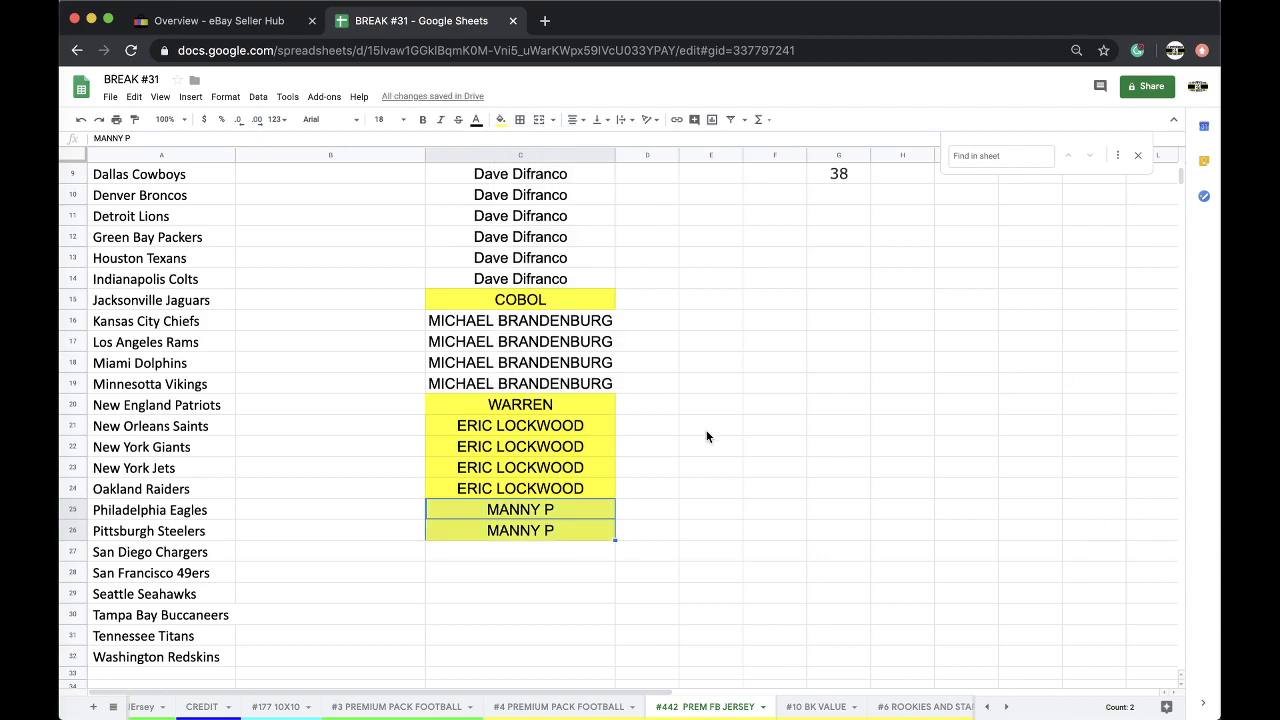
# - Enter another new buyer in C27 for the Chargers and copy them through C32 for the Redskins
pyautogui.scroll(-2, 706, 432)
pyautogui.click(560, 447)
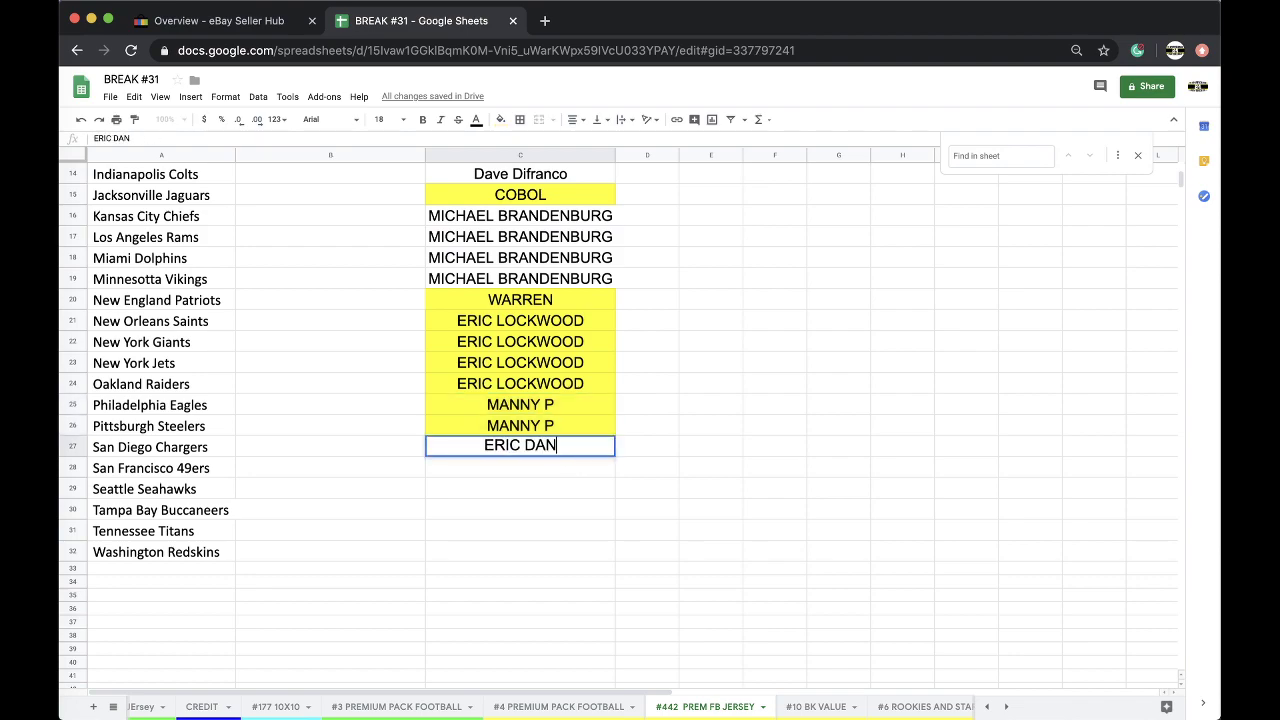
pyautogui.click(563, 506)
pyautogui.click(524, 450)
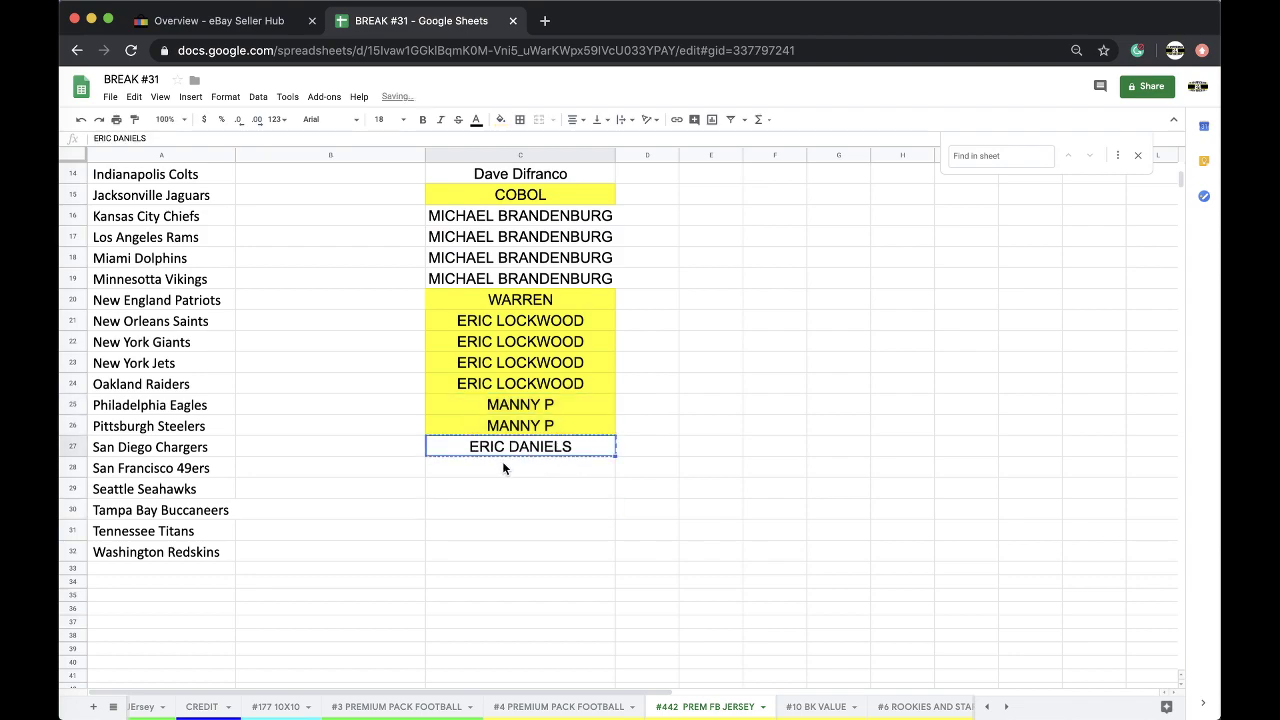
pyautogui.hotkey('ctrl', 'c')
pyautogui.moveTo(498, 464); pyautogui.dragTo(484, 544)
pyautogui.hotkey('ctrl', 'v')
pyautogui.hscroll(-2, 313, 708)
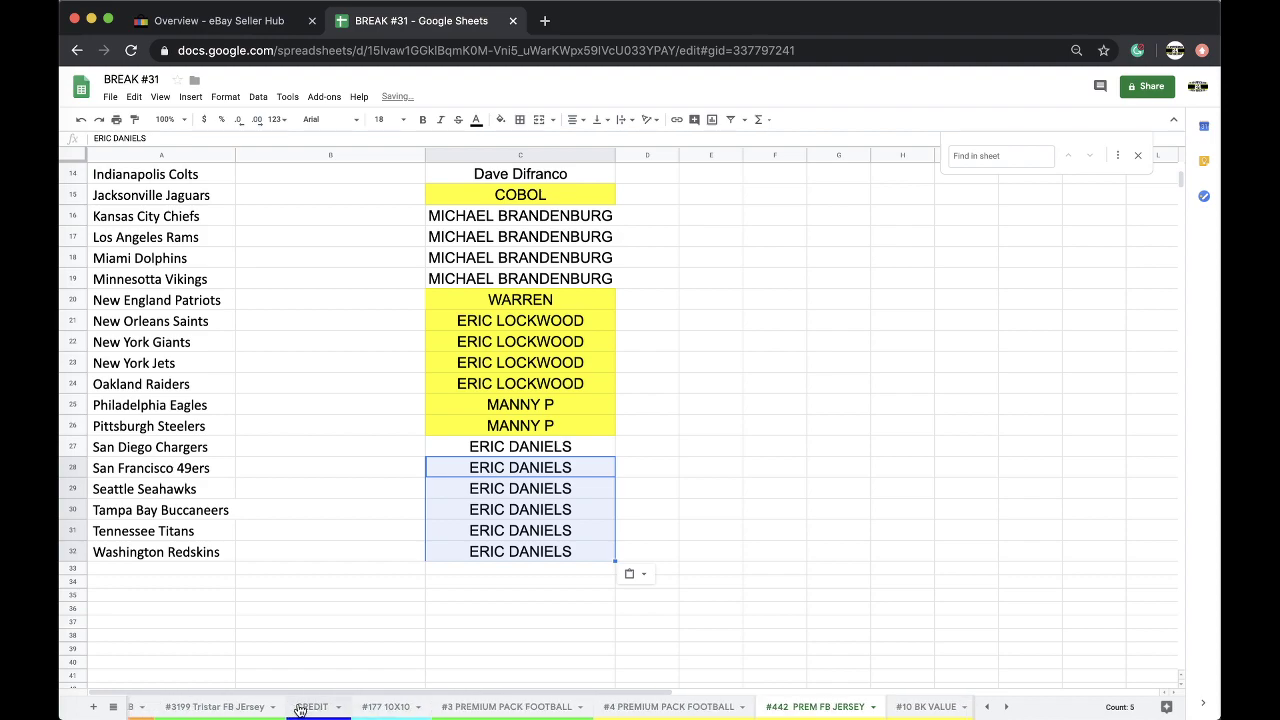
pyautogui.click(313, 708)
pyautogui.click(369, 320)
# - Enter -$42 in CREDIT B9 and move the #442 tab between the #3 and #4 tabs
pyautogui.write('-$42')
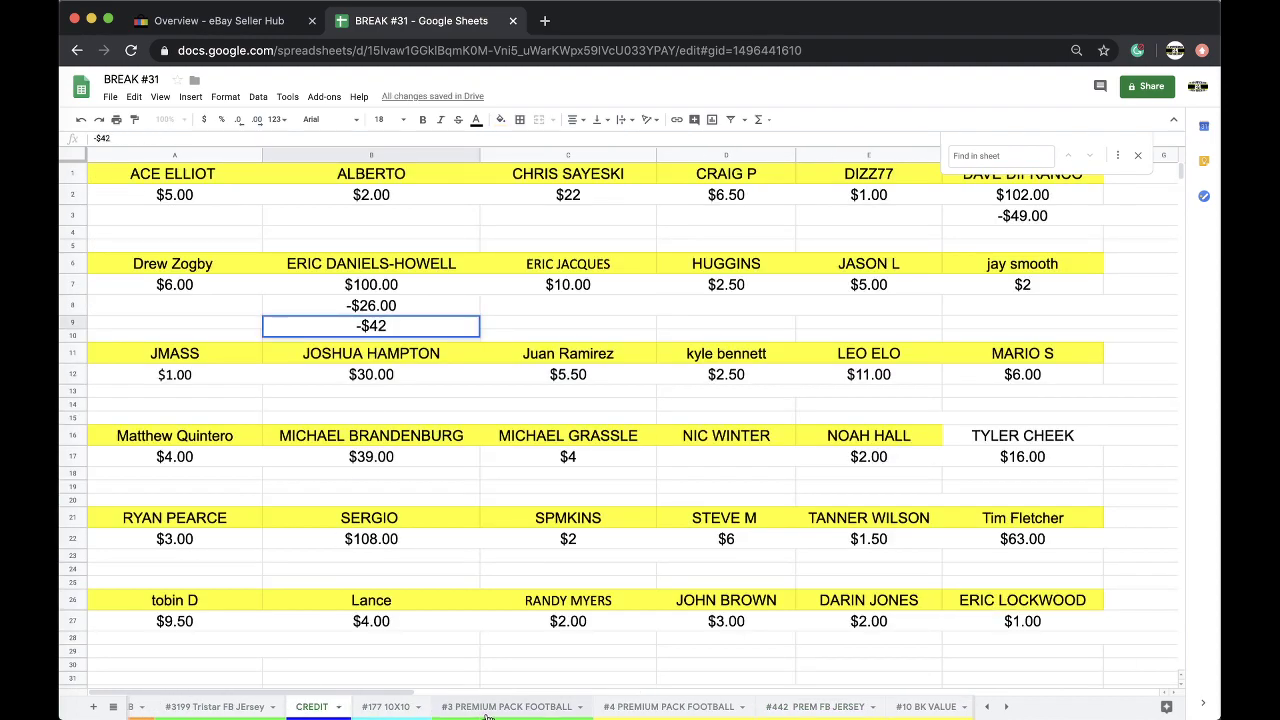
pyautogui.hscroll(2, 487, 715)
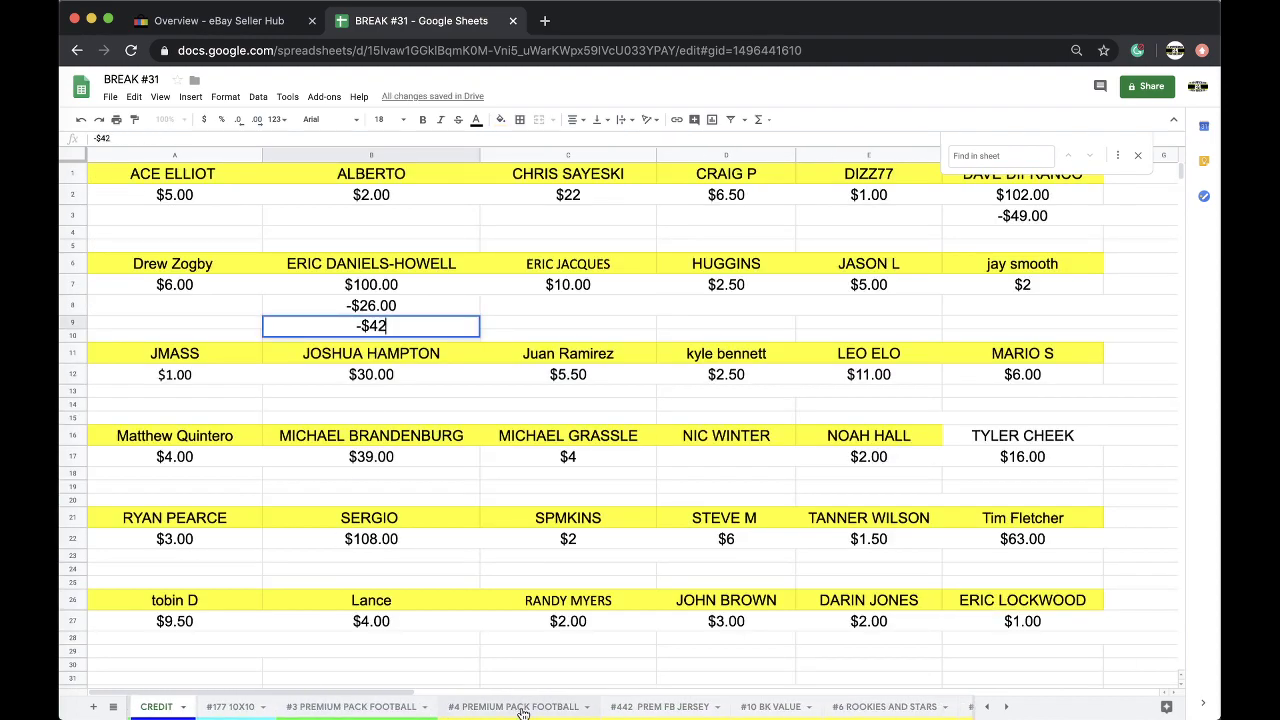
pyautogui.click(640, 707)
pyautogui.rightClick(640, 707)
pyautogui.moveTo(660, 557)
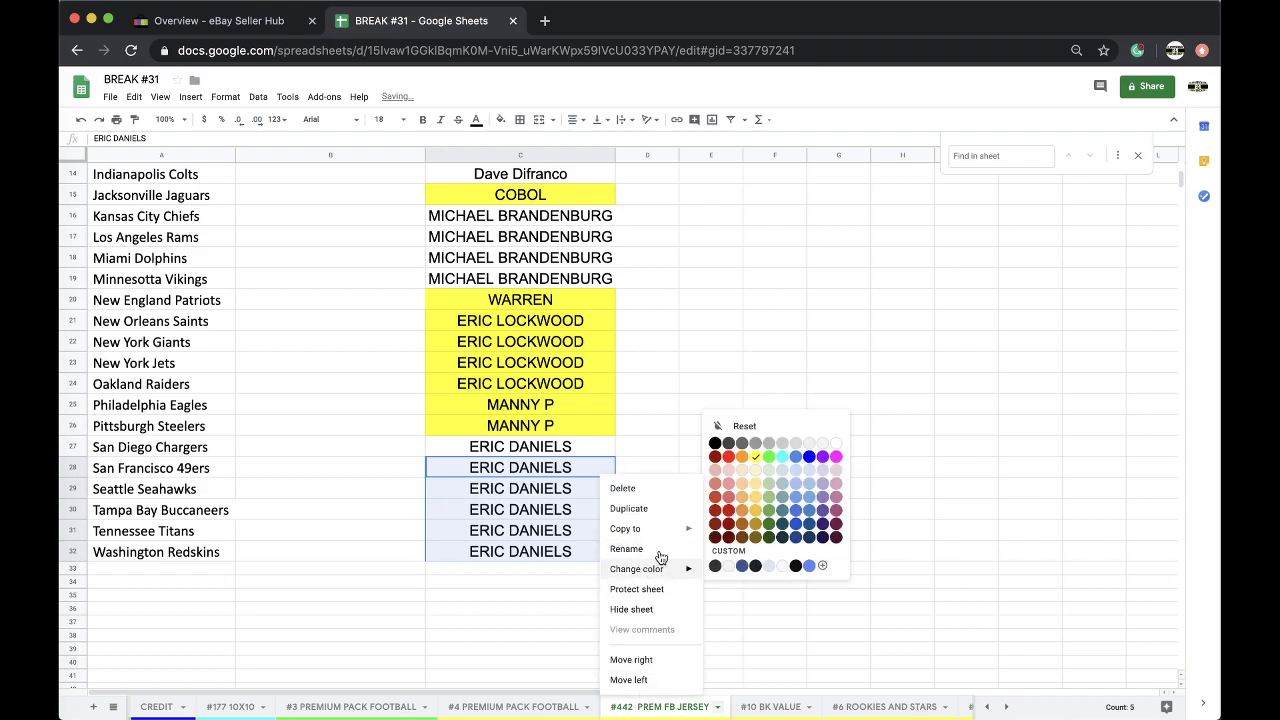
pyautogui.moveTo(660, 710); pyautogui.dragTo(503, 706)
# - Duplicate #442 PREM FB JERSEY and rename the copy to #443 PREM FB JERSEY
pyautogui.rightClick(500, 707)
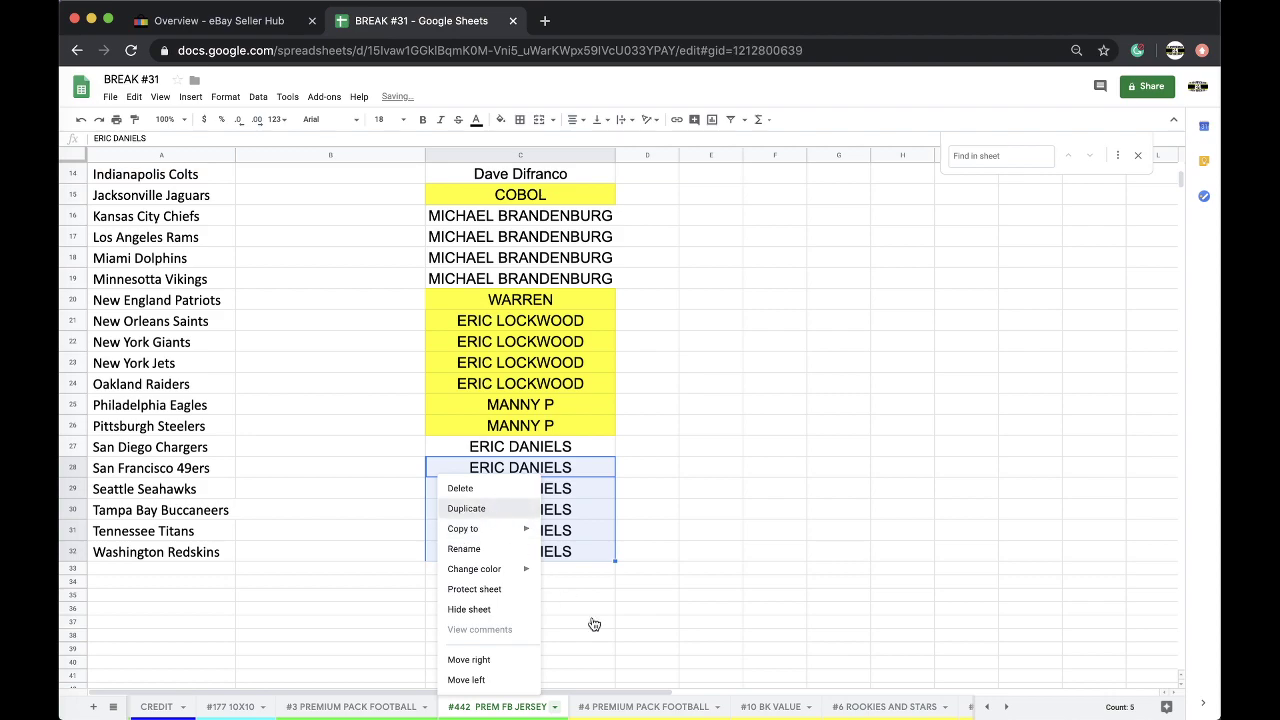
pyautogui.click(466, 508)
pyautogui.doubleClick(633, 707)
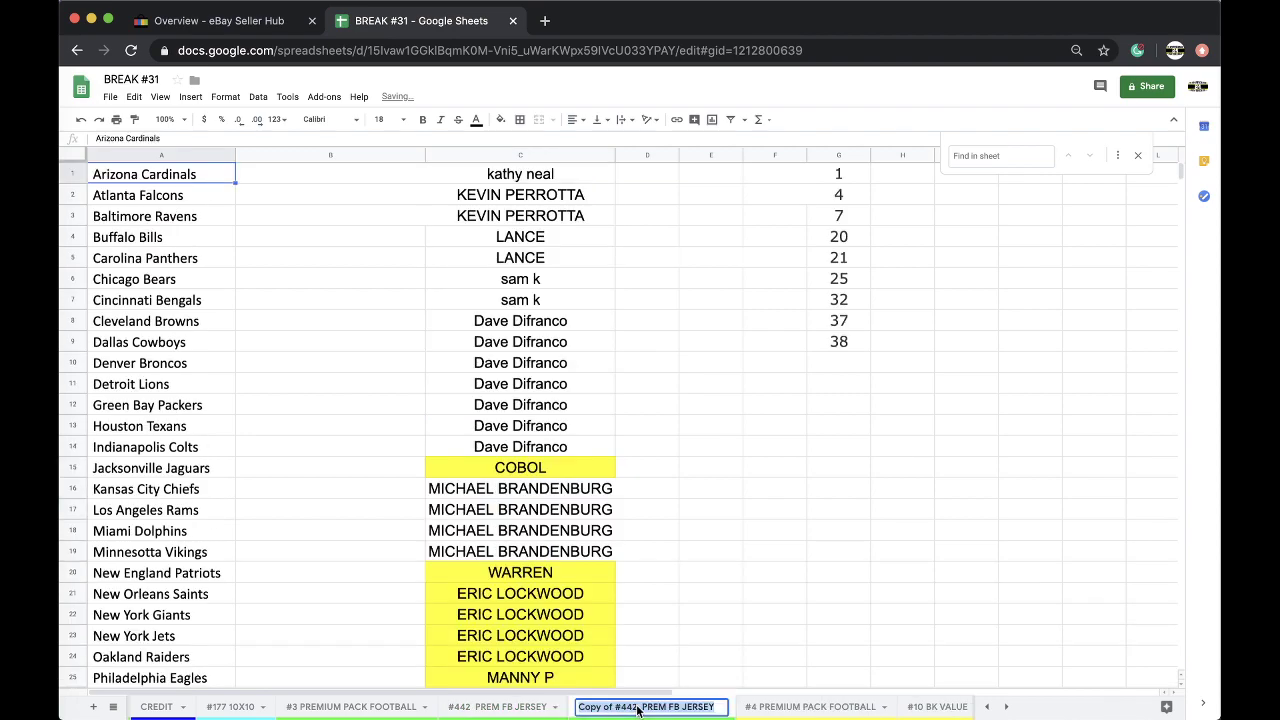
pyautogui.moveTo(637, 709); pyautogui.dragTo(563, 709)
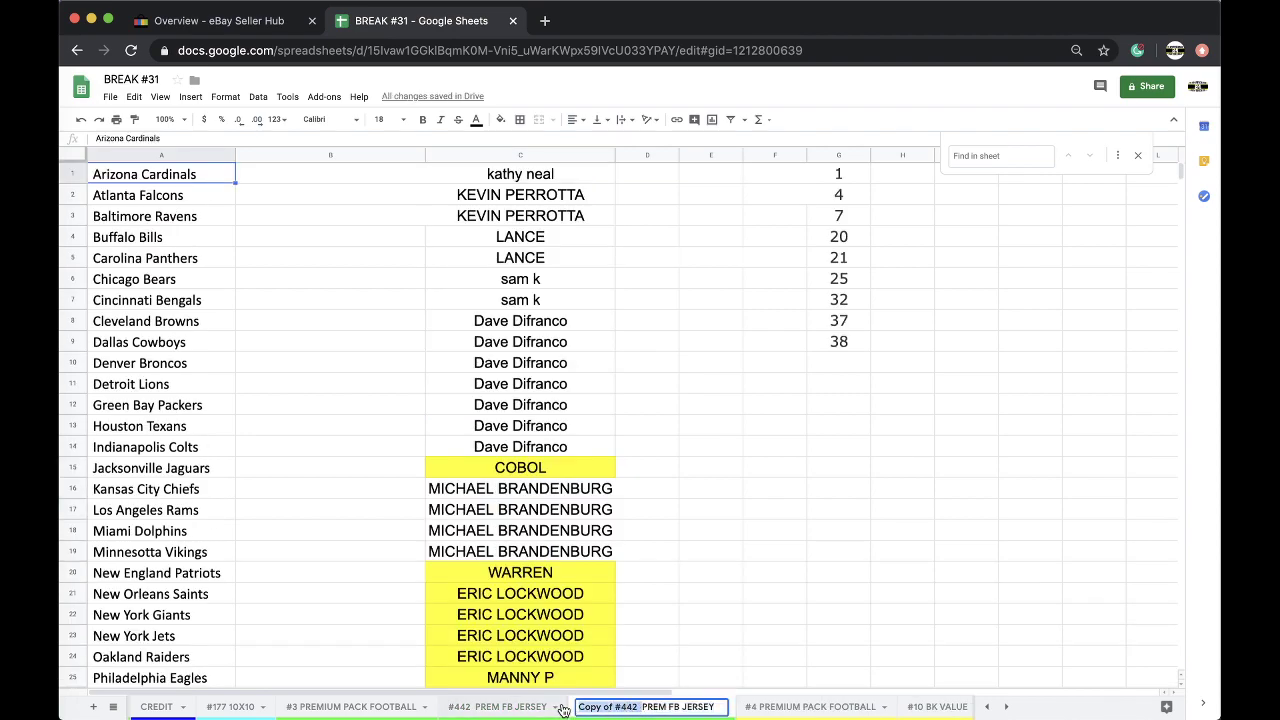
pyautogui.write('#')
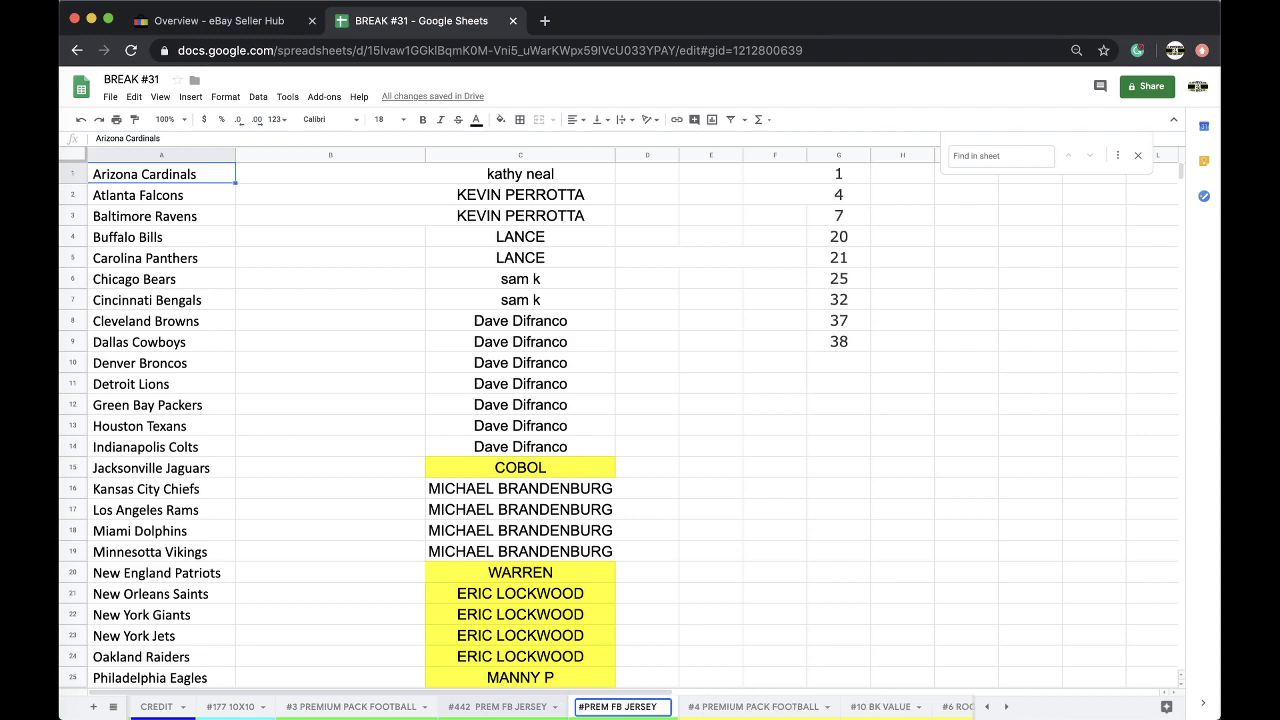
pyautogui.write('443')
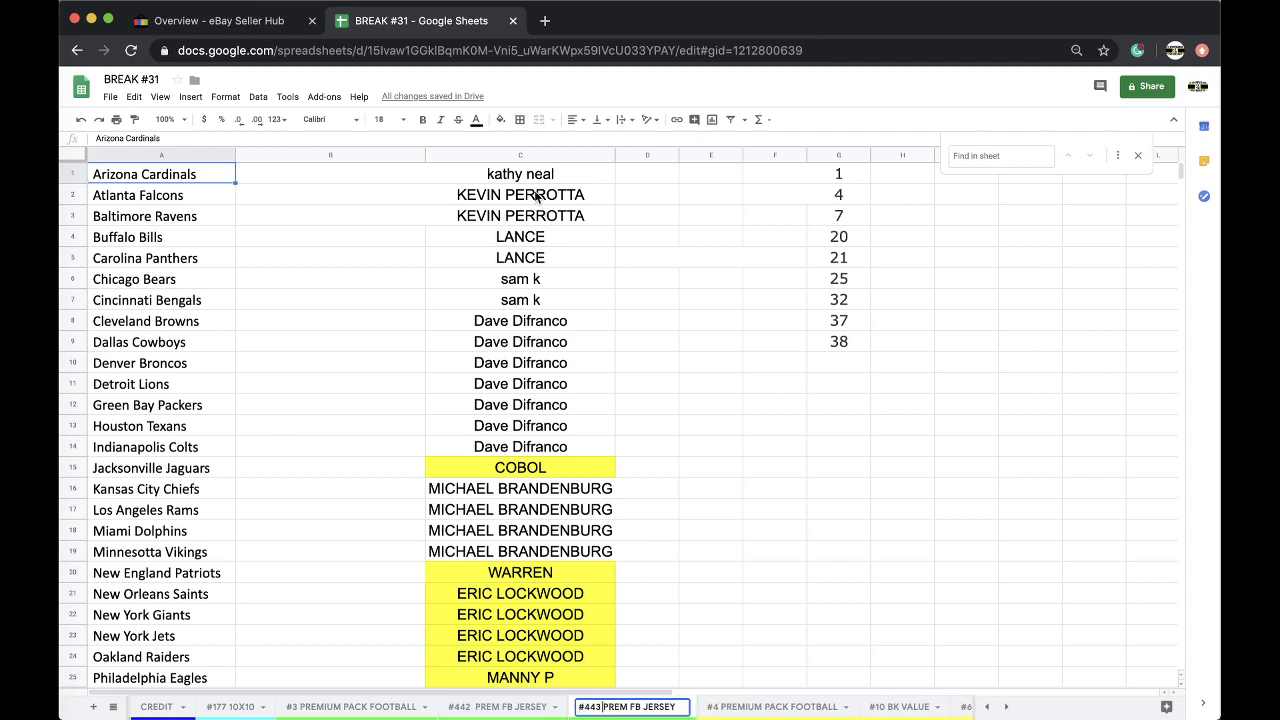
# - Clear all buyer names from column C of #443 and reset its fill colour
pyautogui.click(512, 153)
pyautogui.press('Delete')
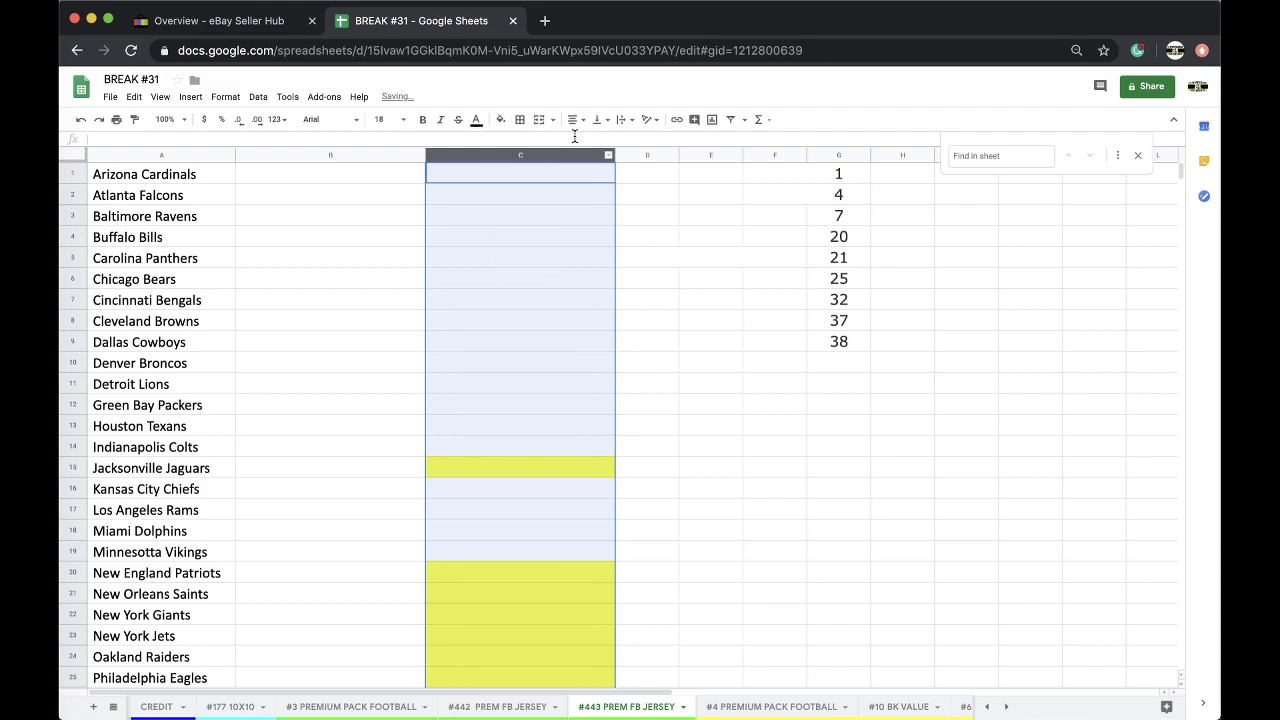
pyautogui.click(501, 119)
pyautogui.click(530, 139)
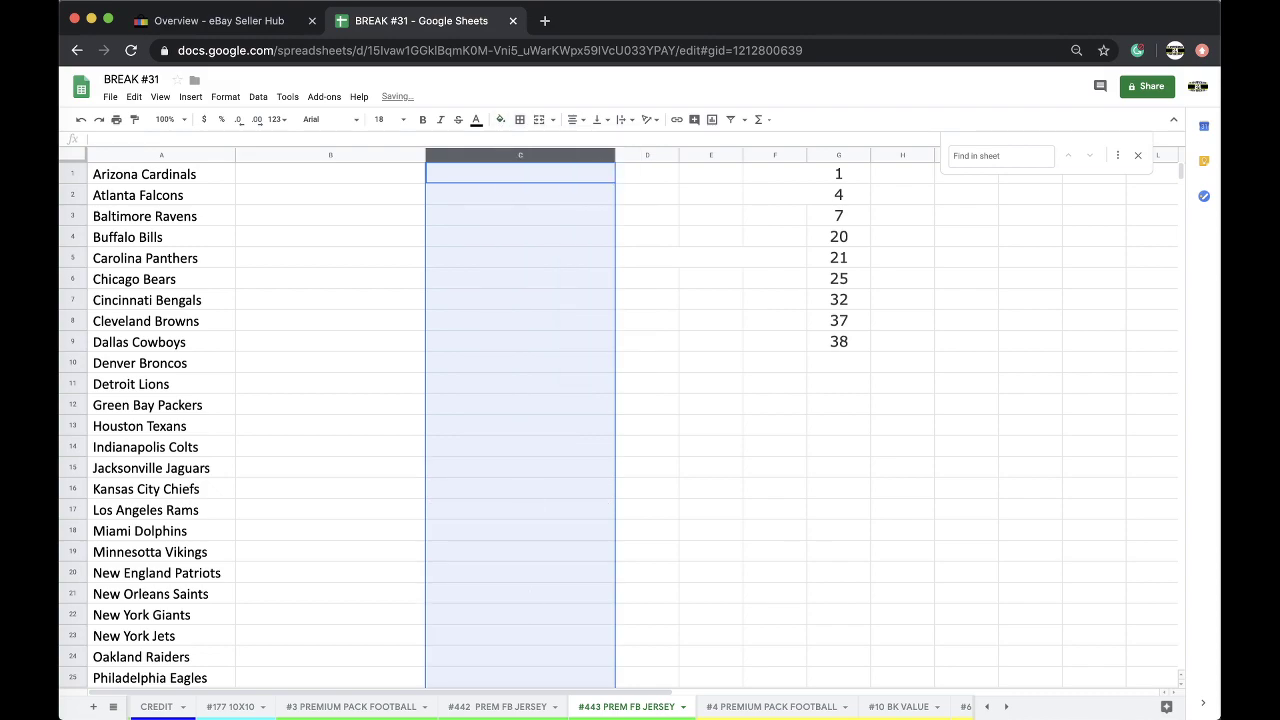
pyautogui.hscroll(-3, 420, 705)
pyautogui.click(271, 706)
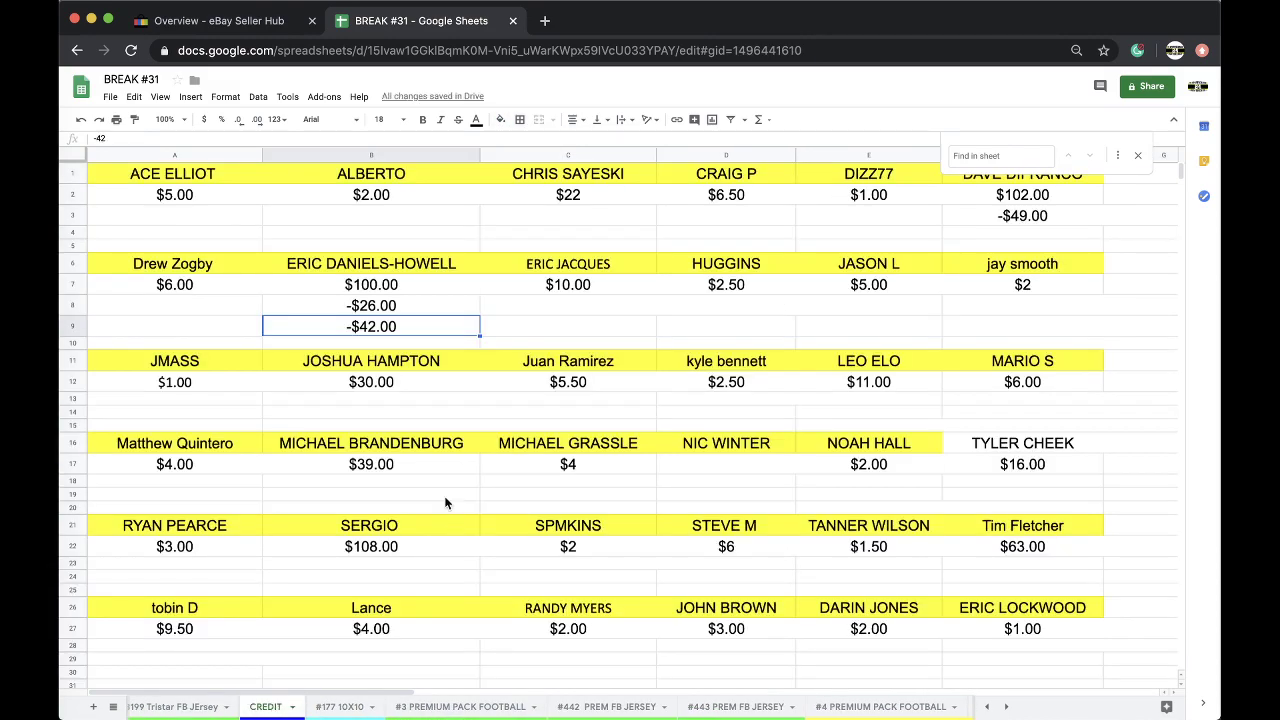
# - Delete the $1.00 credit in F27 on CREDIT
pyautogui.click(1060, 628)
pyautogui.press('Delete')
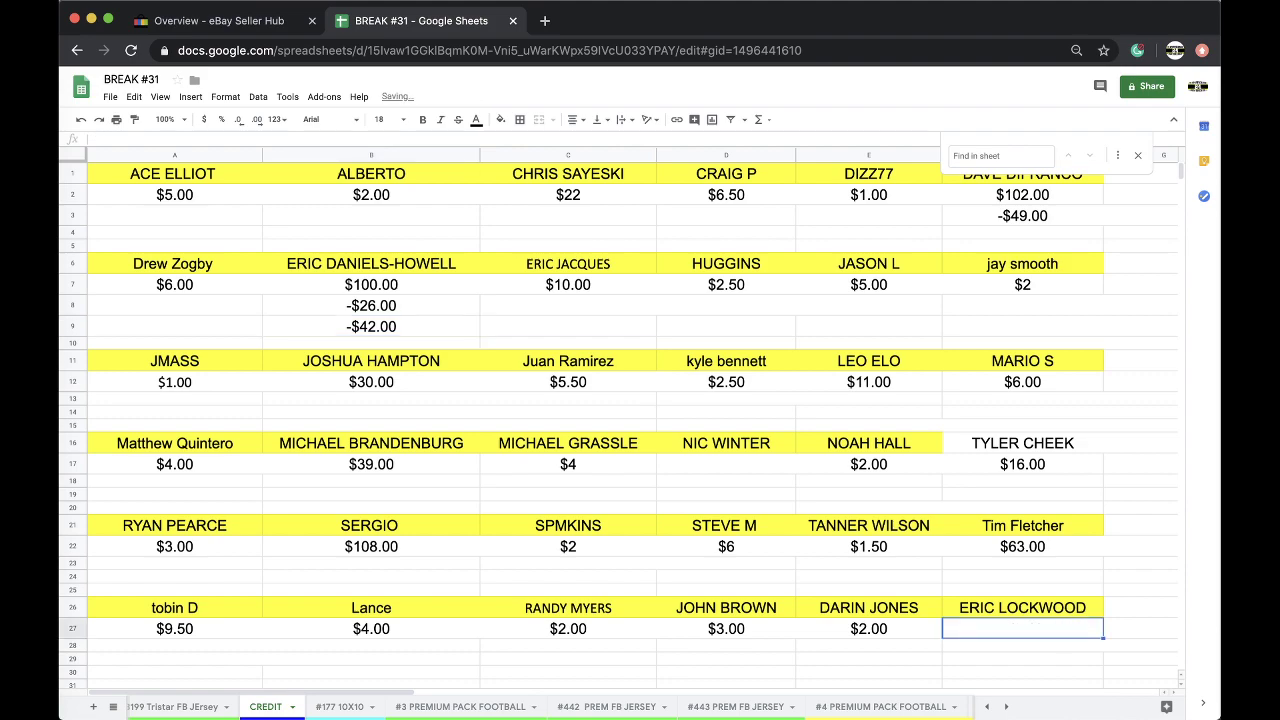
pyautogui.hscroll(2, 680, 706)
# - Remove the yellow fill from C20:C24 on #442 PREM FB JERSEY
pyautogui.click(660, 706)
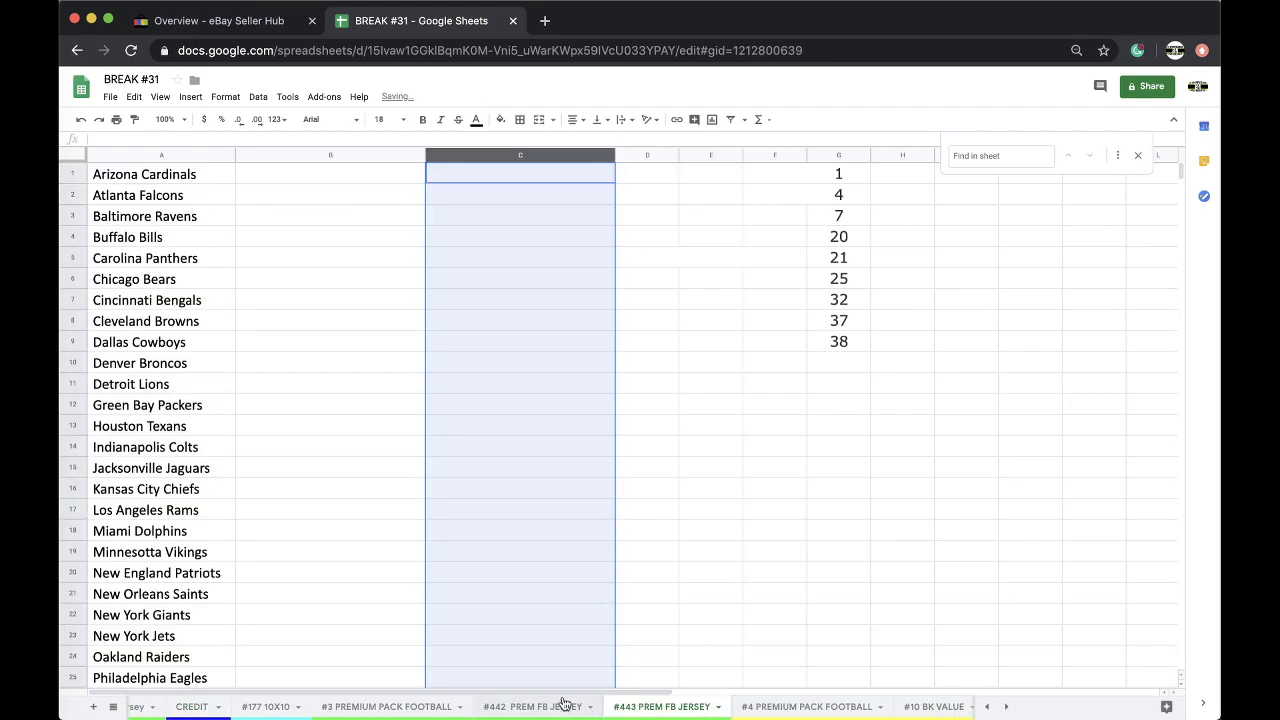
pyautogui.click(565, 705)
pyautogui.scroll(-1, 550, 510)
pyautogui.moveTo(520, 300); pyautogui.dragTo(515, 360)
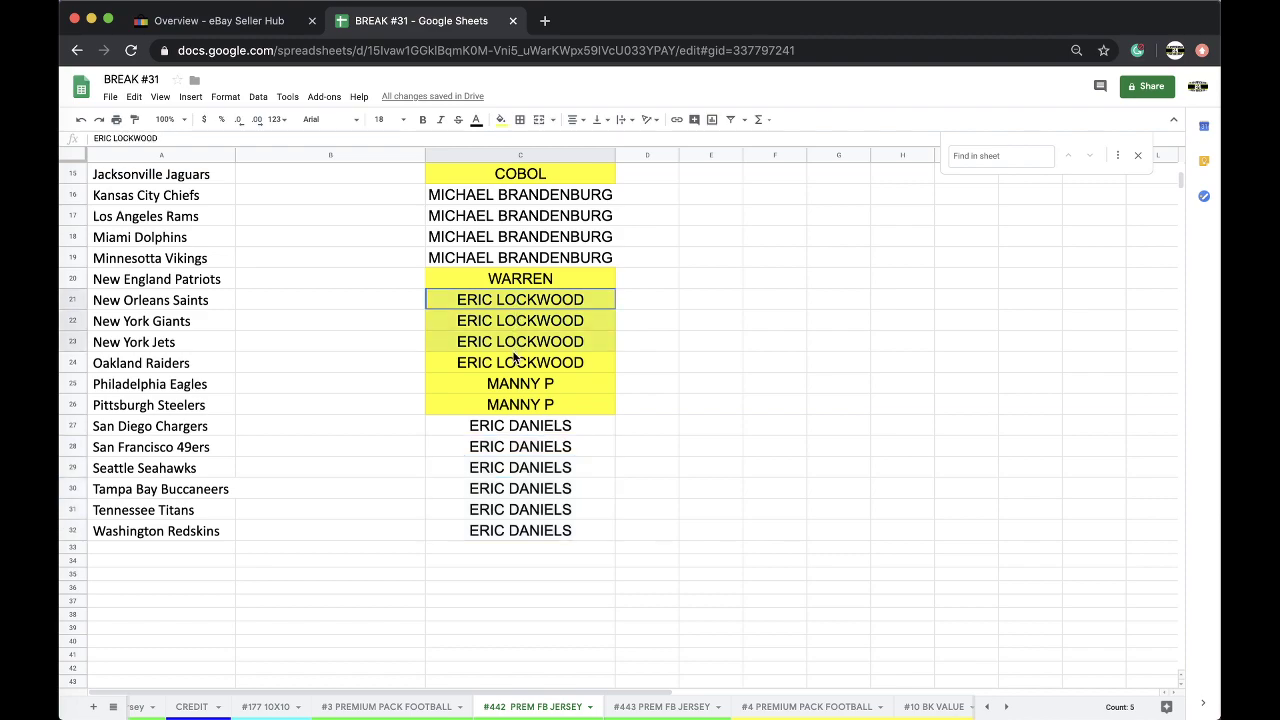
pyautogui.click(500, 119)
pyautogui.click(505, 138)
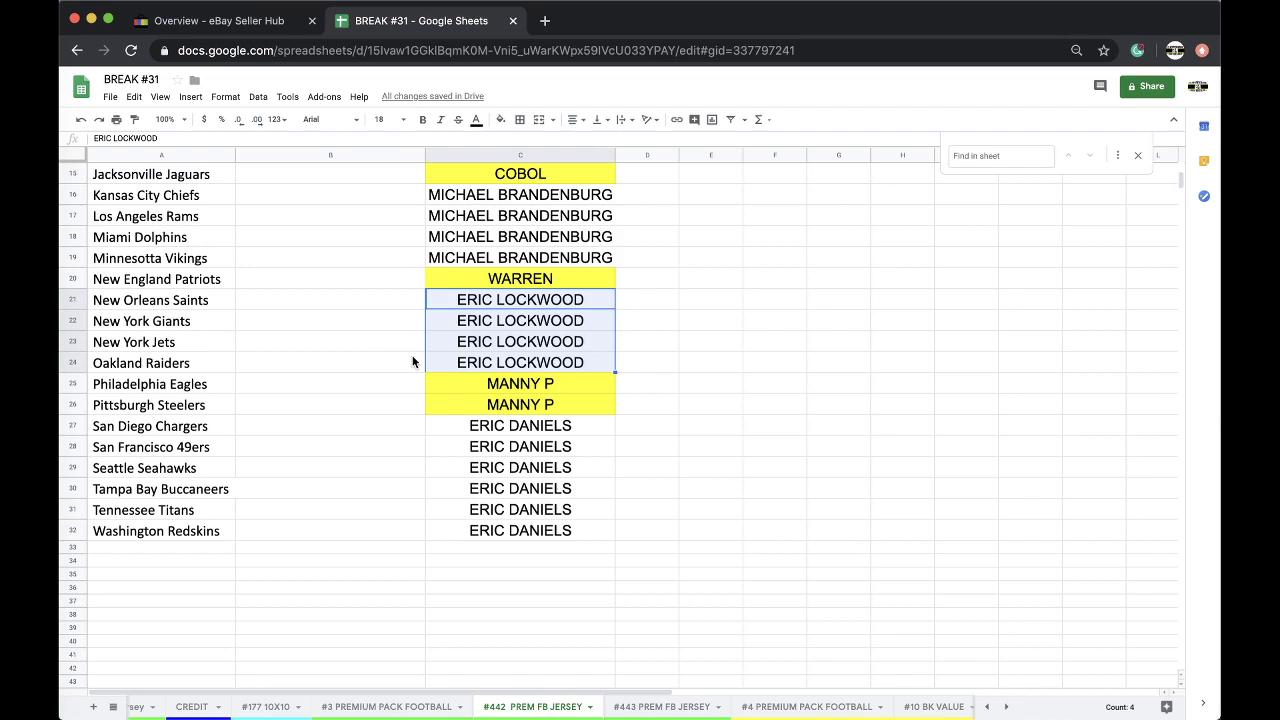
pyautogui.click(540, 282)
pyautogui.click(501, 119)
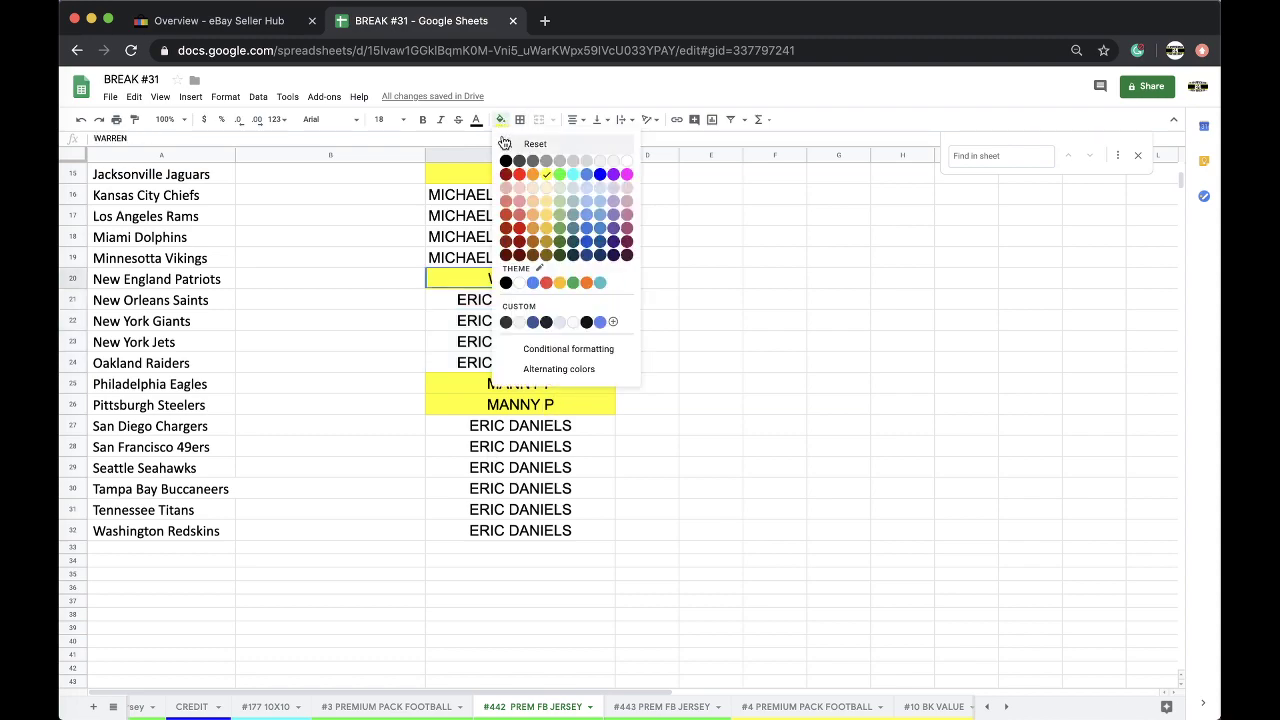
pyautogui.click(505, 135)
# - Reset the fill of the Boston Celtics buyer in C2 on #10 BK VALUE
pyautogui.hscroll(2, 750, 706)
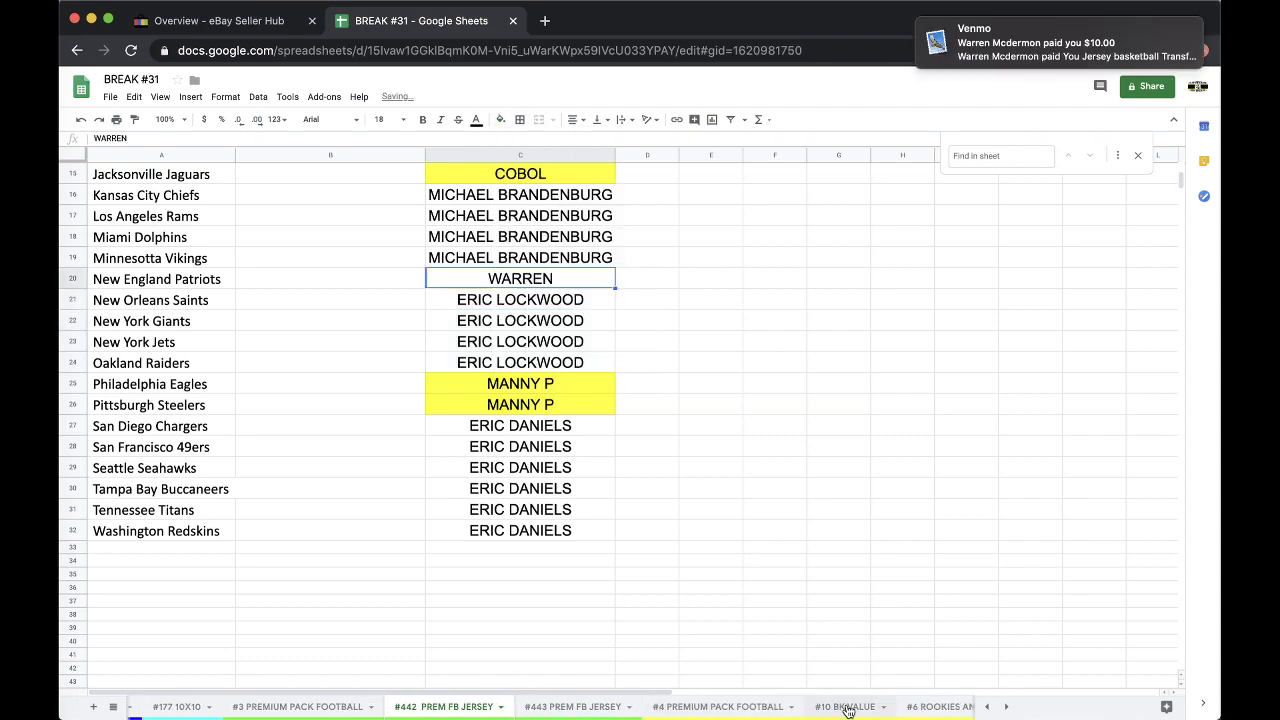
pyautogui.click(845, 708)
pyautogui.click(501, 119)
pyautogui.click(505, 135)
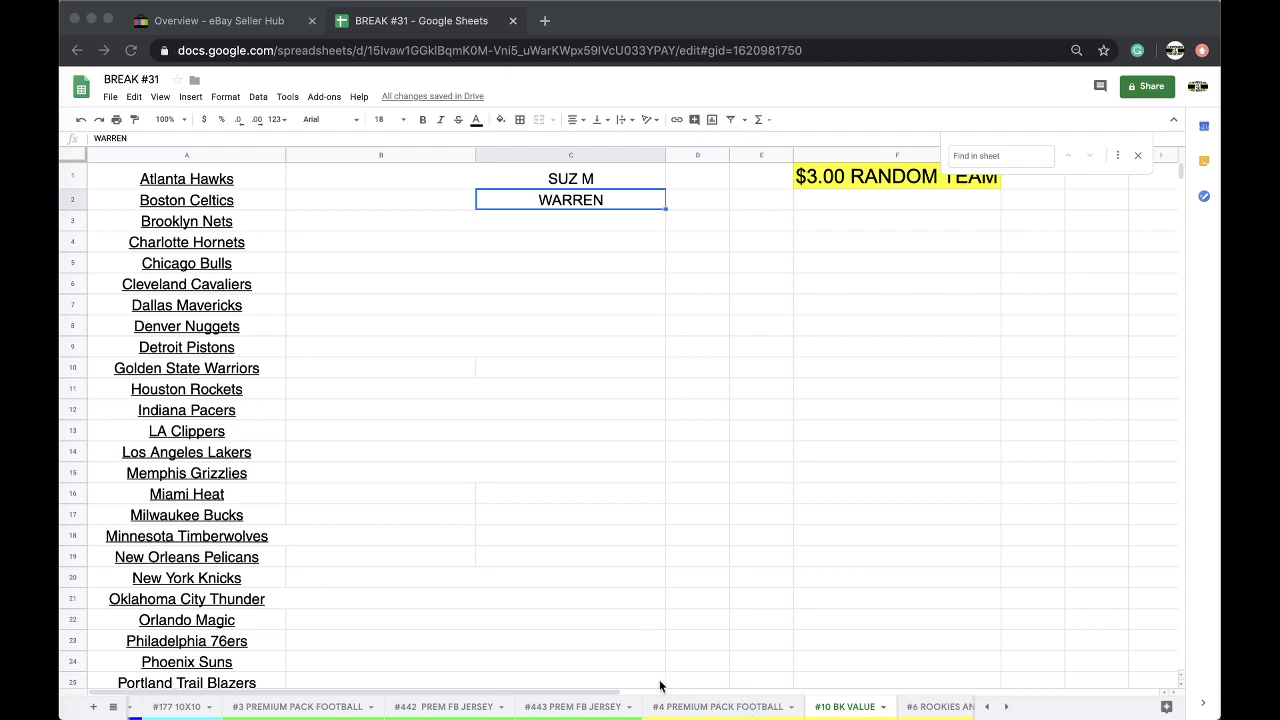
# - Copy the buyer in C27:C30 on #442 into C1:C4 on #443 PREM FB JERSEY
pyautogui.rightClick(592, 706)
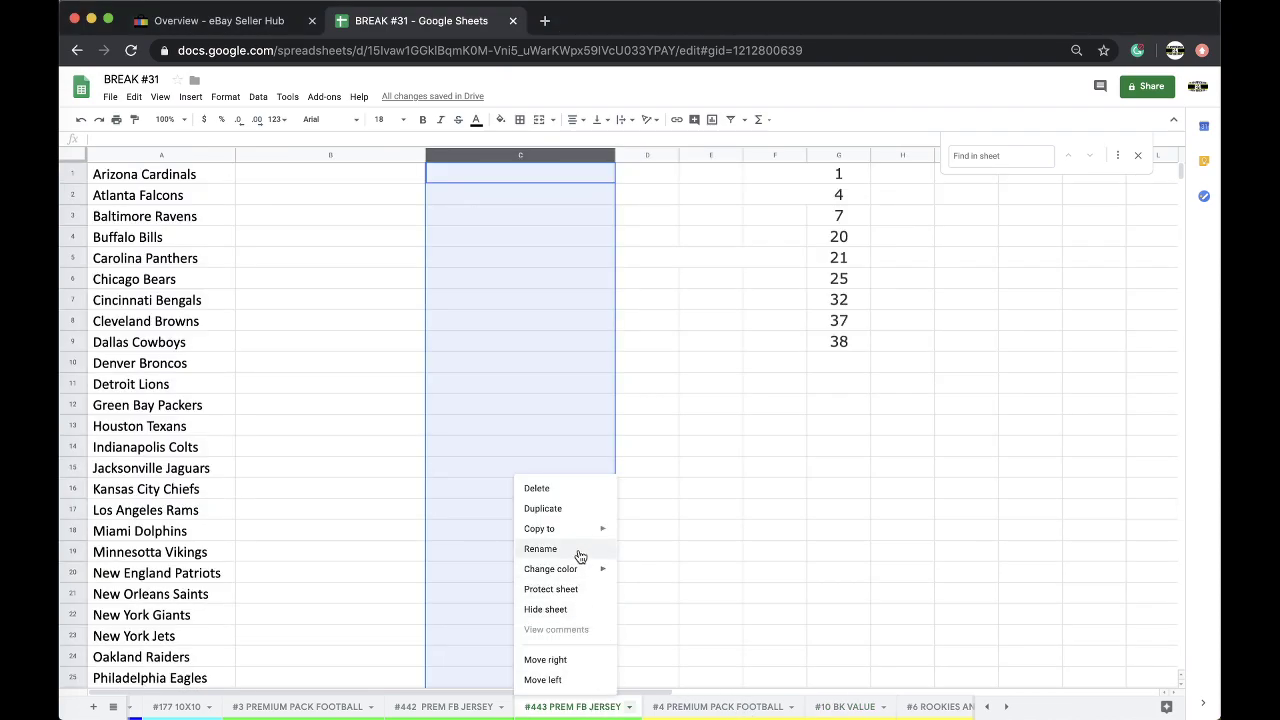
pyautogui.moveTo(560, 569)
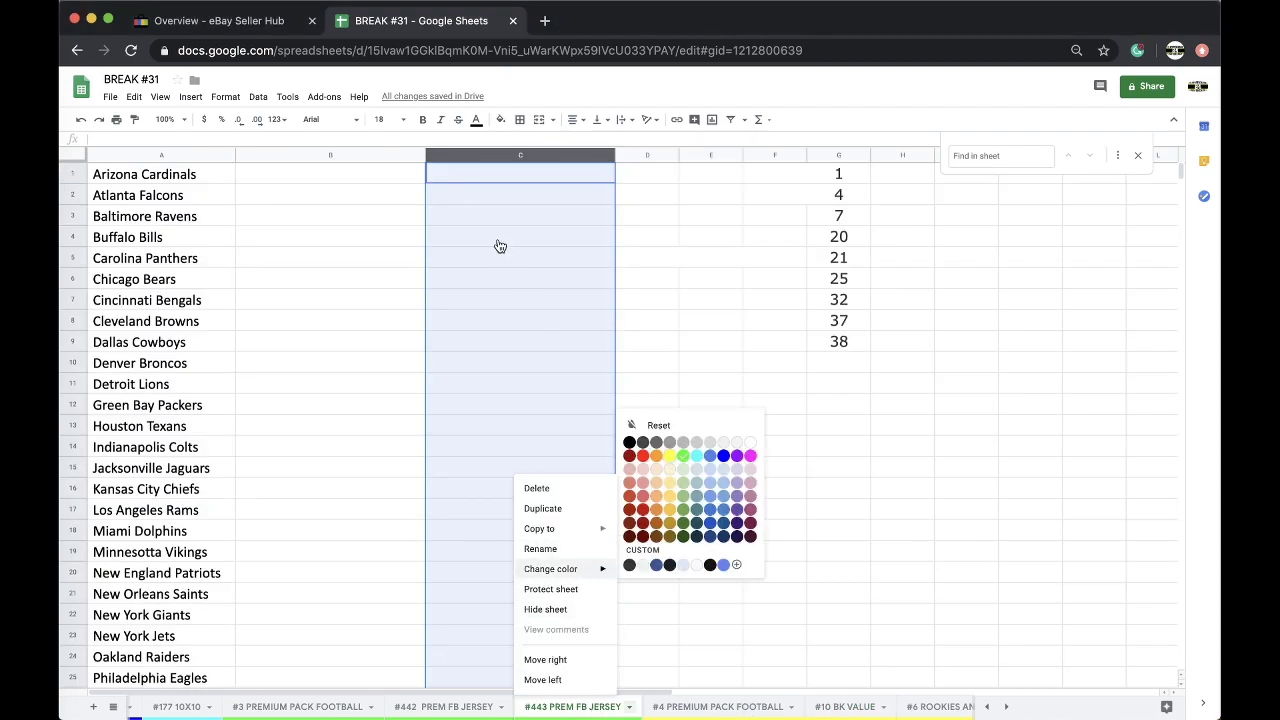
pyautogui.press('Escape')
pyautogui.click(430, 700)
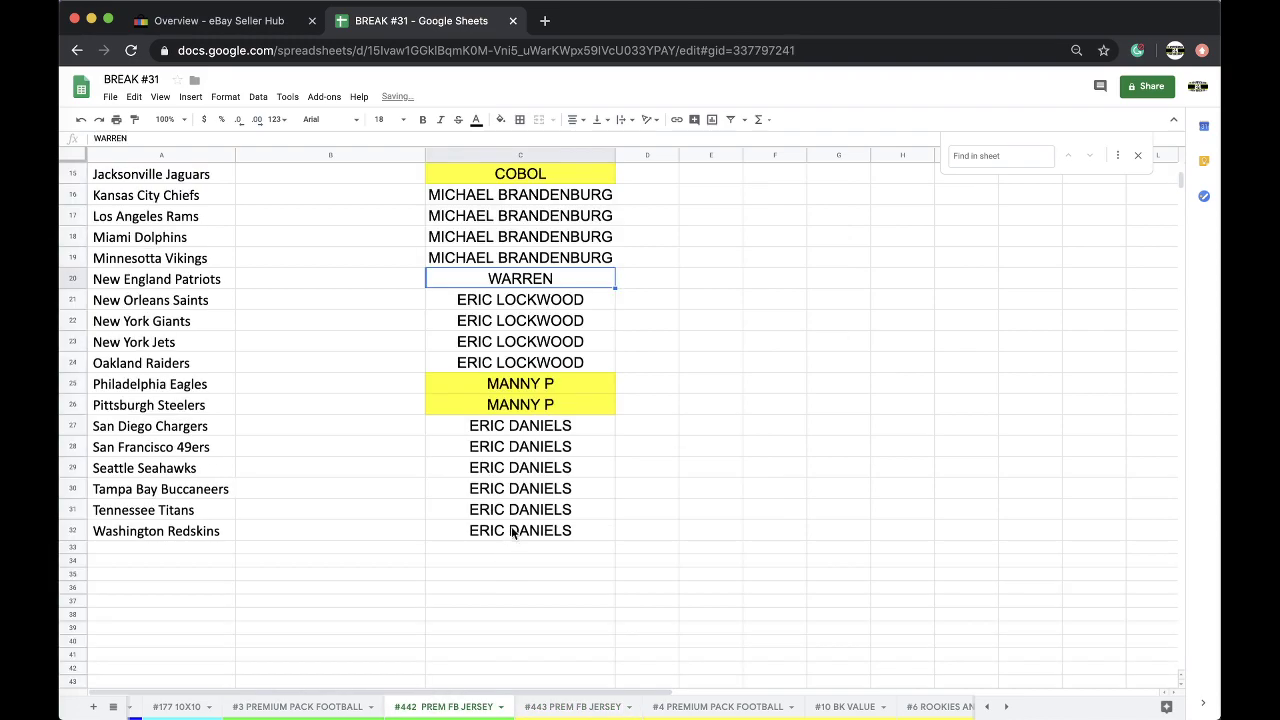
pyautogui.moveTo(515, 430); pyautogui.dragTo(515, 490)
pyautogui.hotkey('ctrl', 'c')
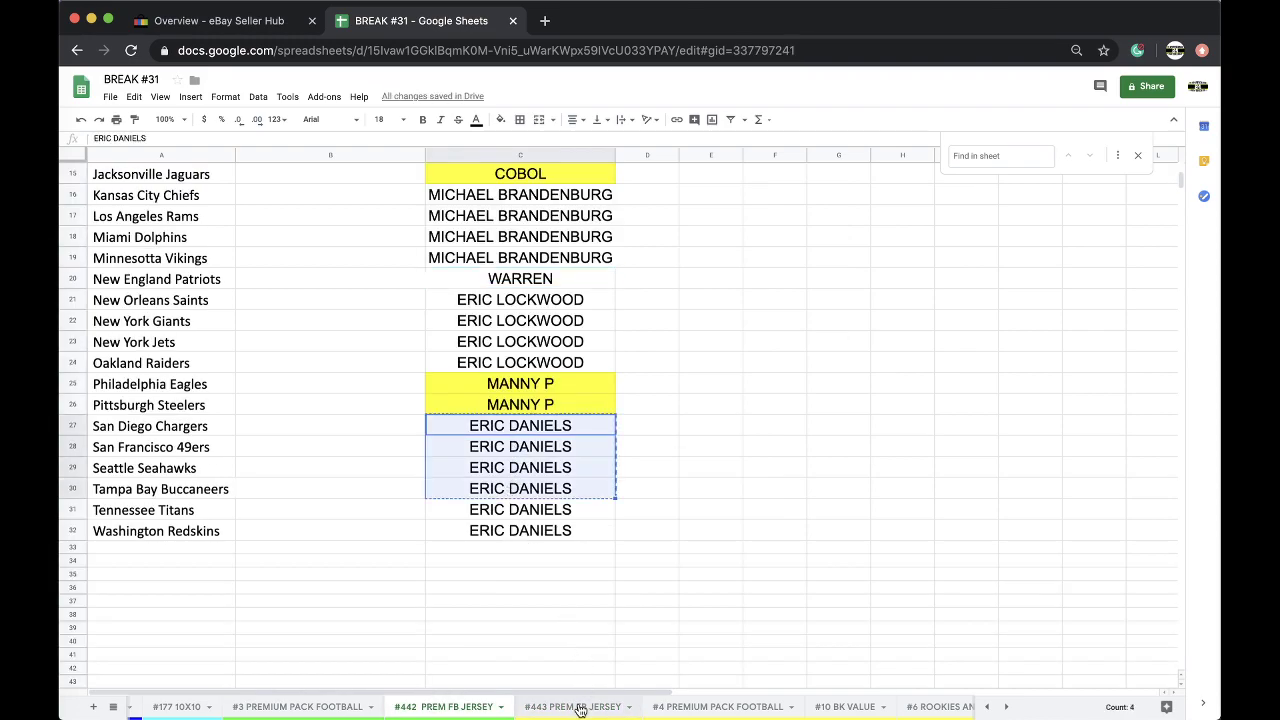
pyautogui.click(570, 706)
pyautogui.click(466, 174)
pyautogui.hotkey('ctrl', 'v')
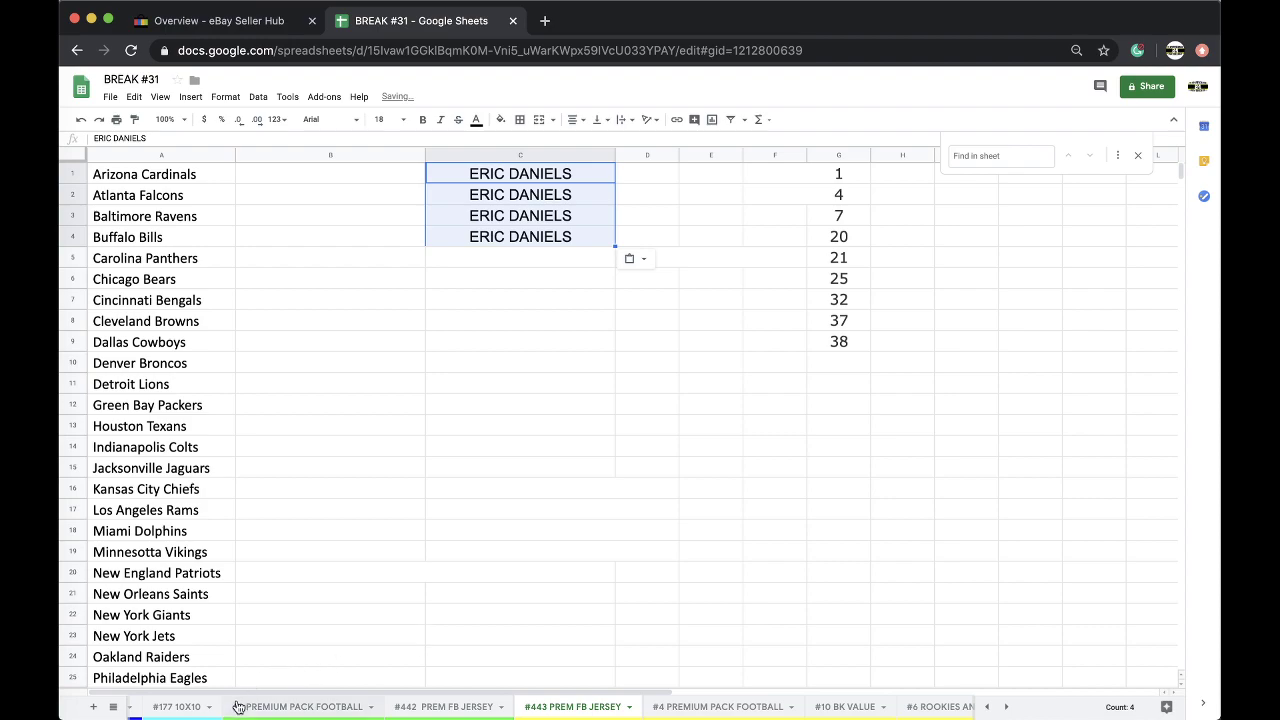
pyautogui.hscroll(-3, 240, 706)
# - On CREDIT, add a -$28 deduction in B10 and total B7:B10 with SUM, giving $4.00
pyautogui.click(258, 706)
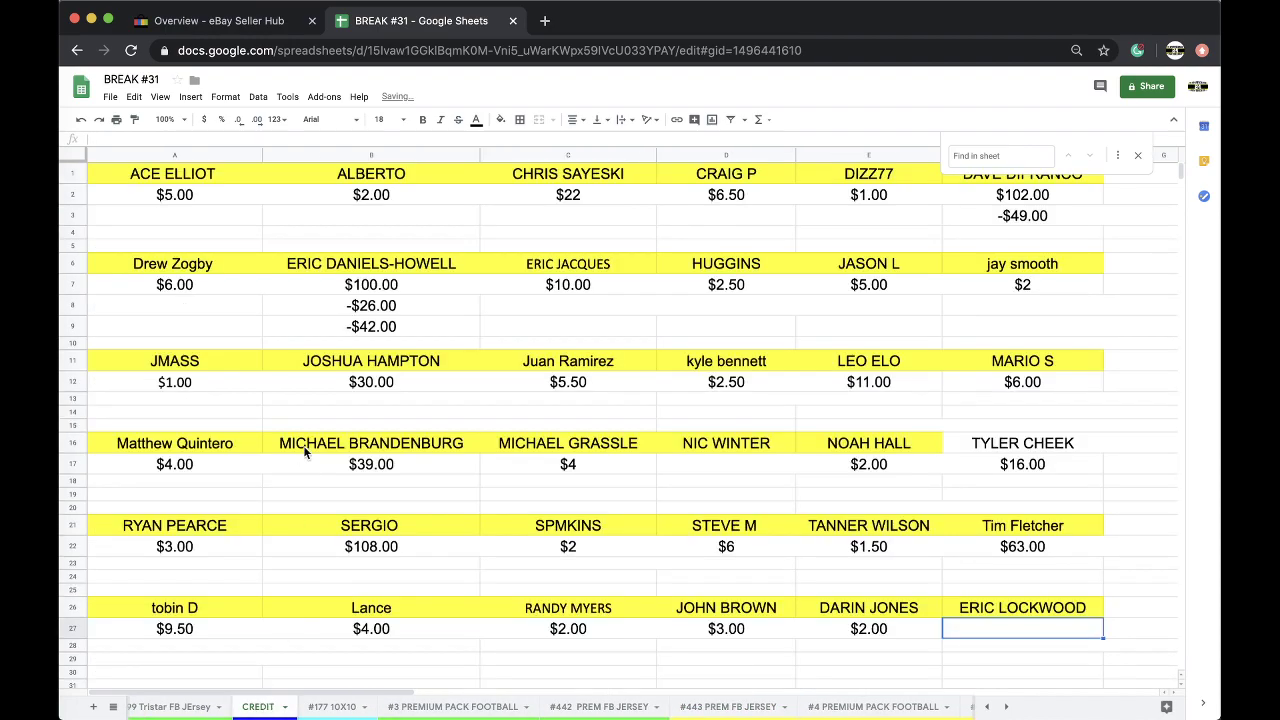
pyautogui.click(406, 345)
pyautogui.write('-$28')
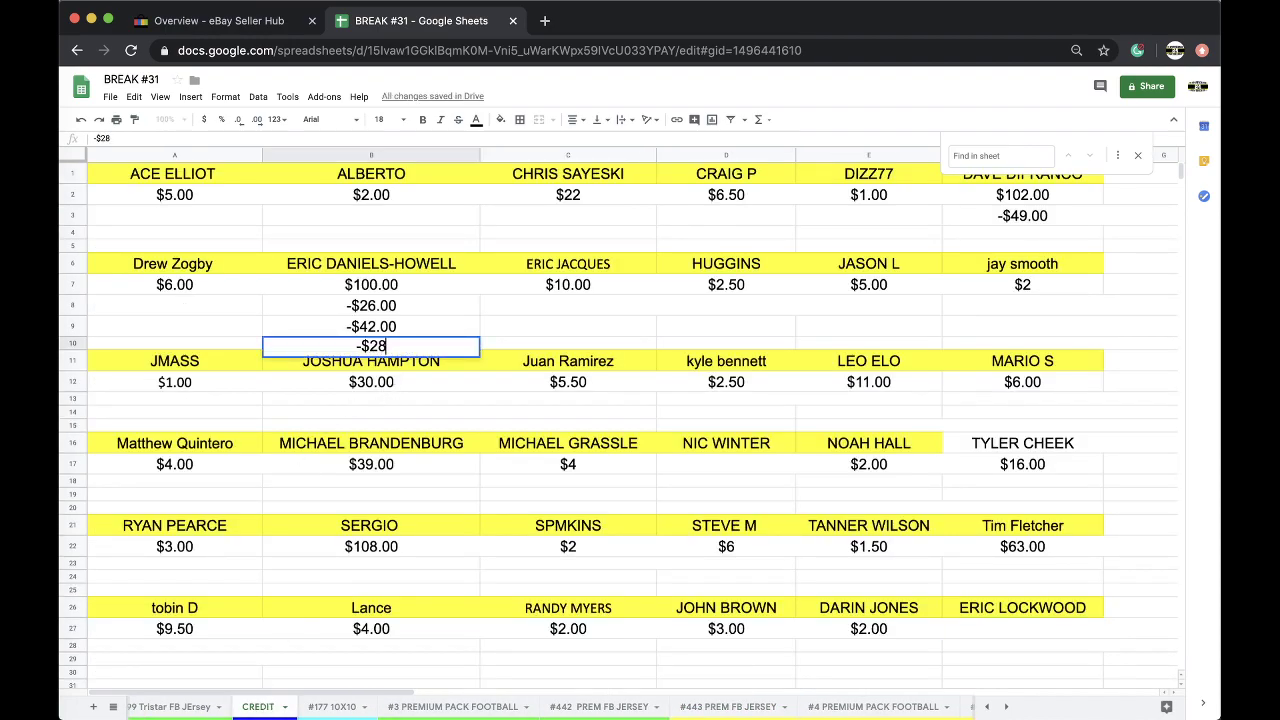
pyautogui.press('Tab')
pyautogui.write('=-SU')
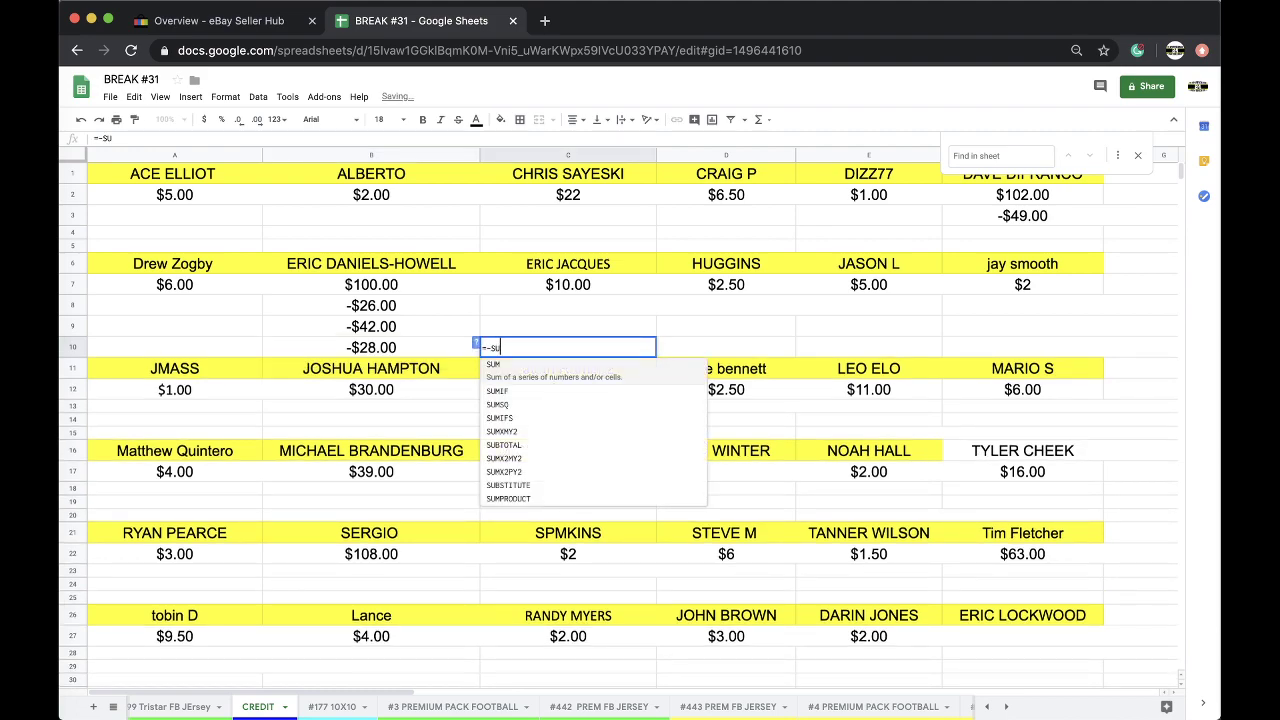
pyautogui.press('BackSpace')
pyautogui.press('BackSpace')
pyautogui.press('BackSpace')
pyautogui.write('SUM')
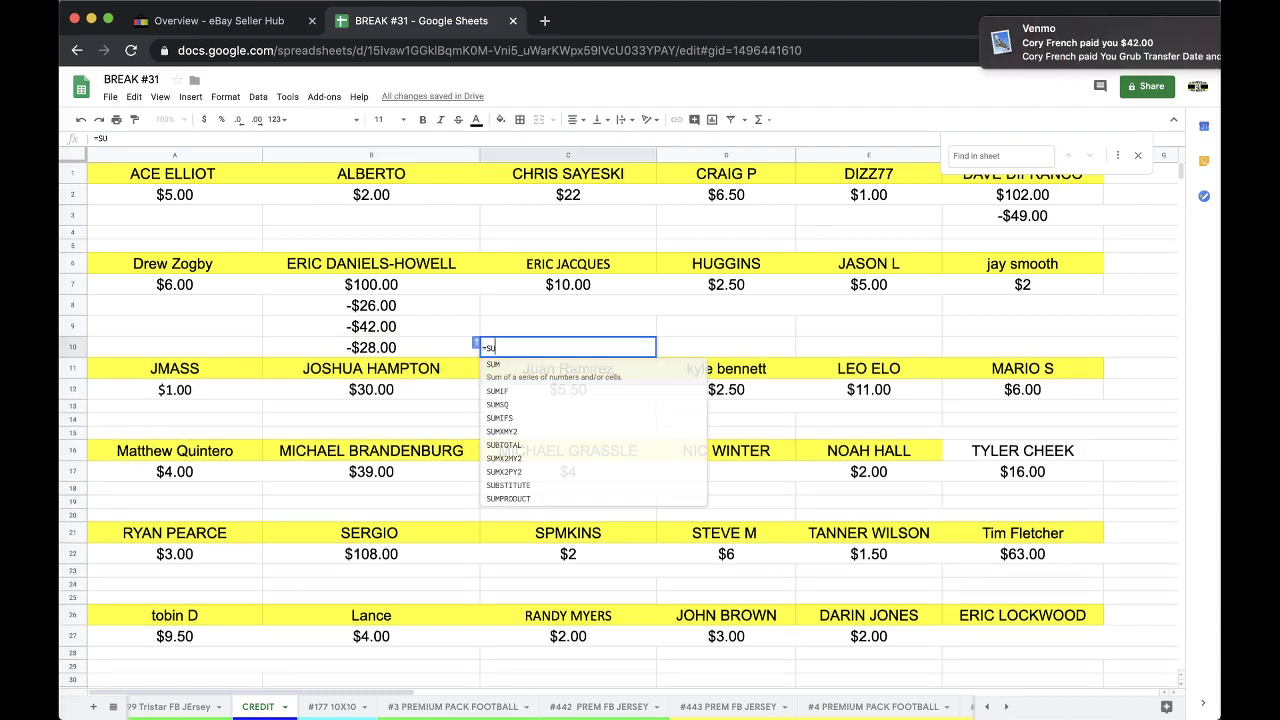
pyautogui.write('(')
pyautogui.moveTo(380, 290); pyautogui.dragTo(375, 347)
pyautogui.press('Return')
# - Undo those entries and enter $4 in B7 as the buyer's single CREDIT balance
pyautogui.hotkey('ctrl', 'z')
pyautogui.hotkey('ctrl', 'z')
pyautogui.hotkey('ctrl', 'z')
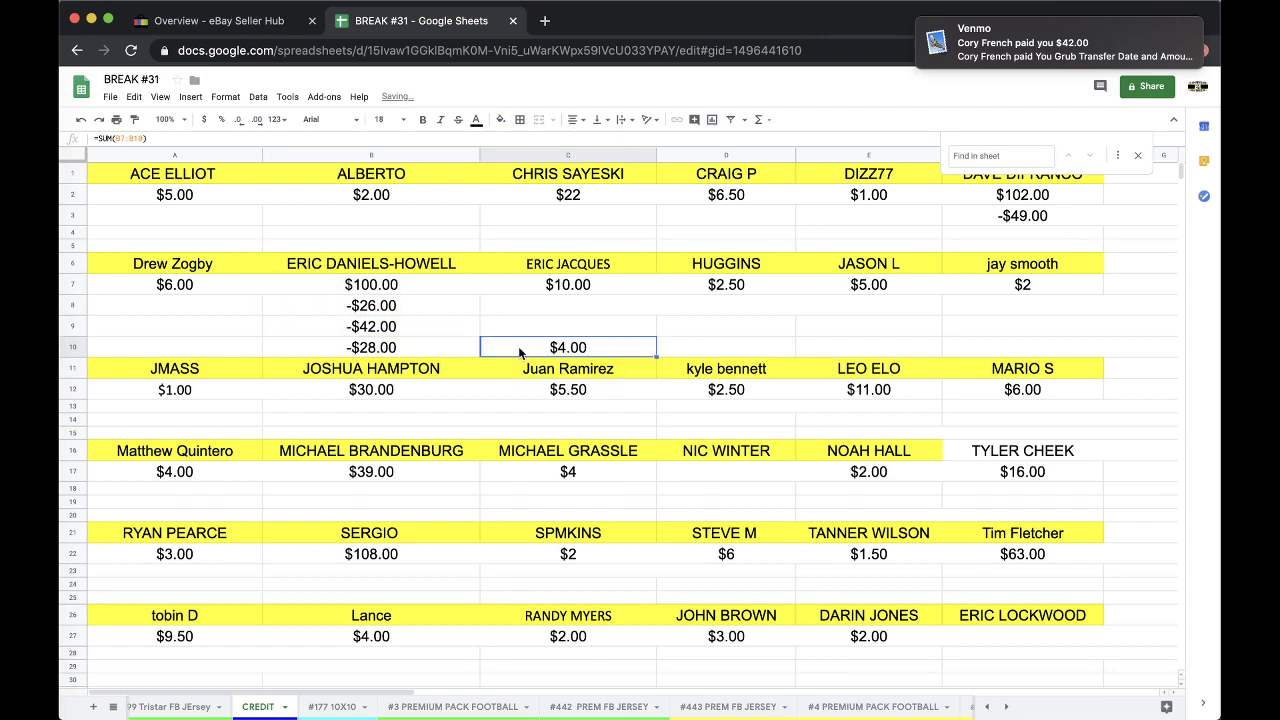
pyautogui.hotkey('ctrl', 'shift', 'z')
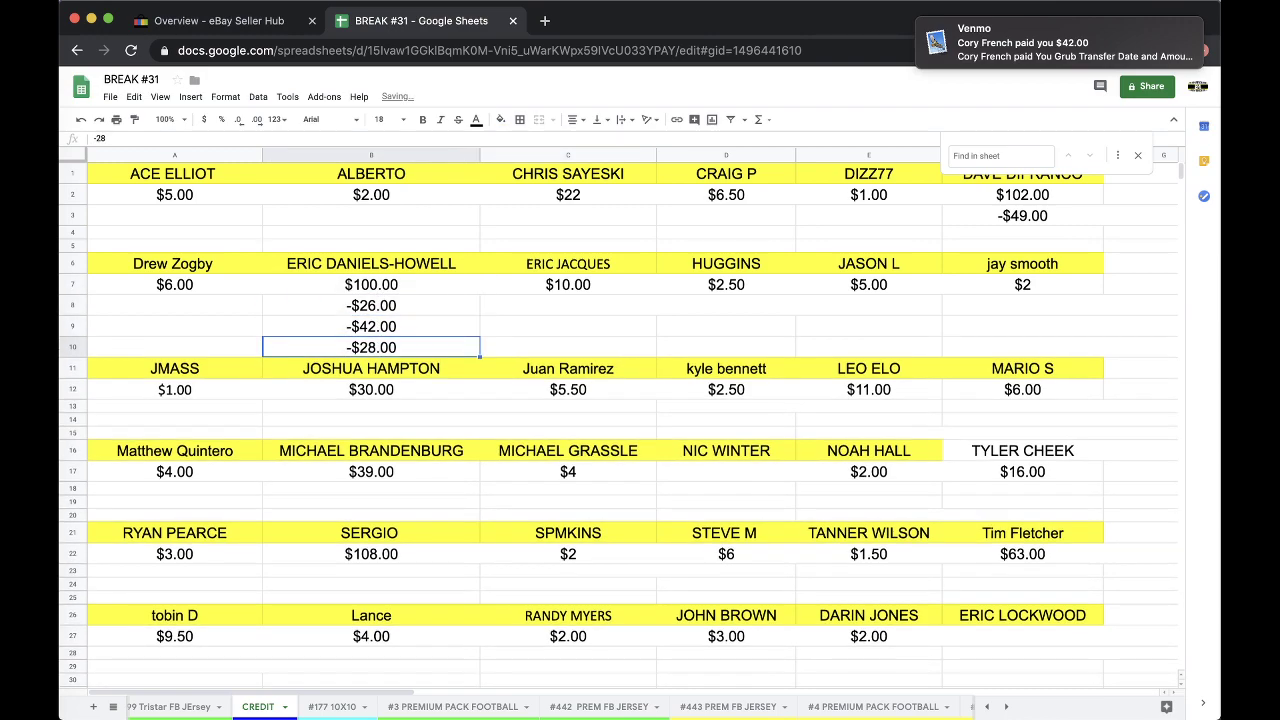
pyautogui.hotkey('ctrl', 'z')
pyautogui.hotkey('ctrl', 'z')
pyautogui.hotkey('ctrl', 'z')
pyautogui.hotkey('ctrl', 'z')
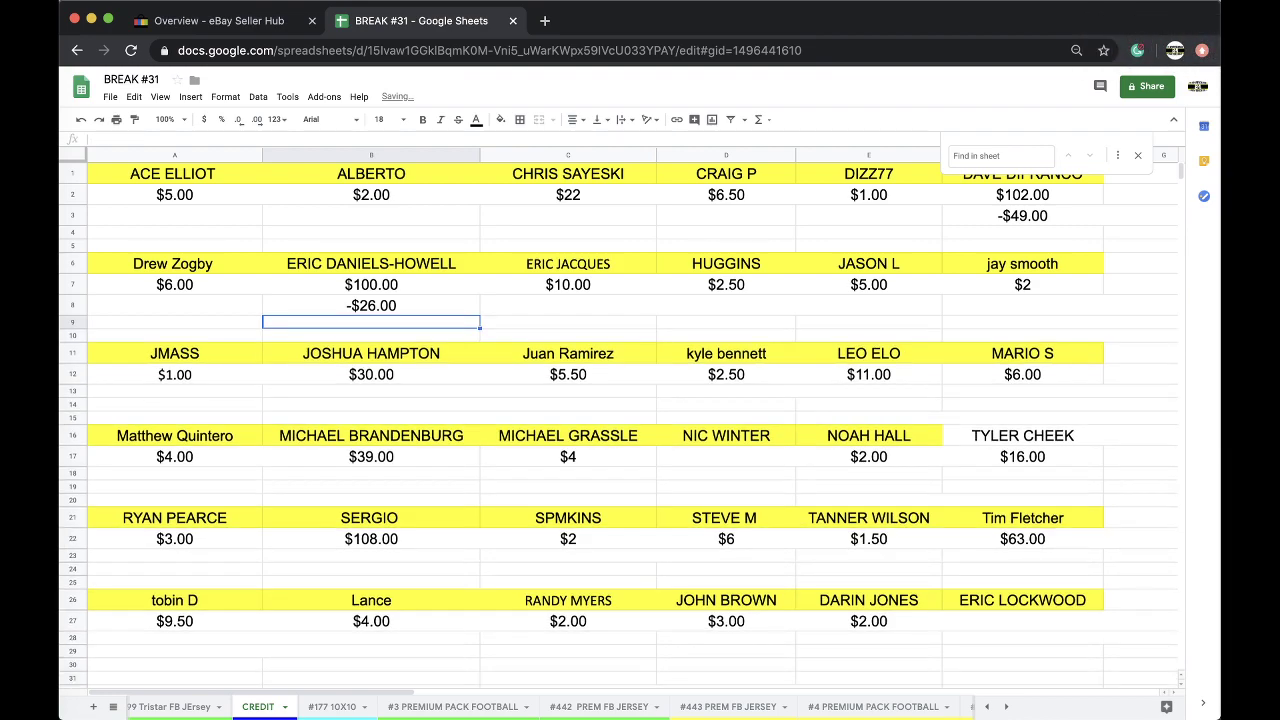
pyautogui.write('$4')
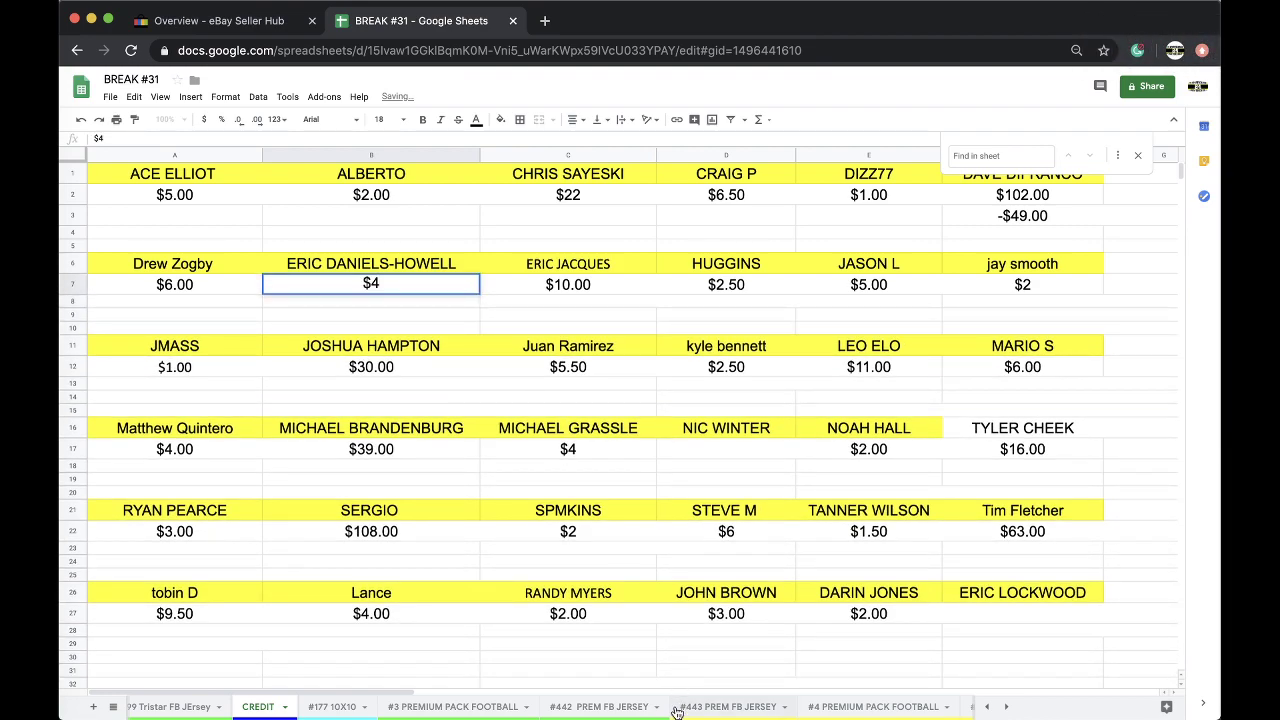
pyautogui.hscroll(2, 680, 708)
pyautogui.click(642, 707)
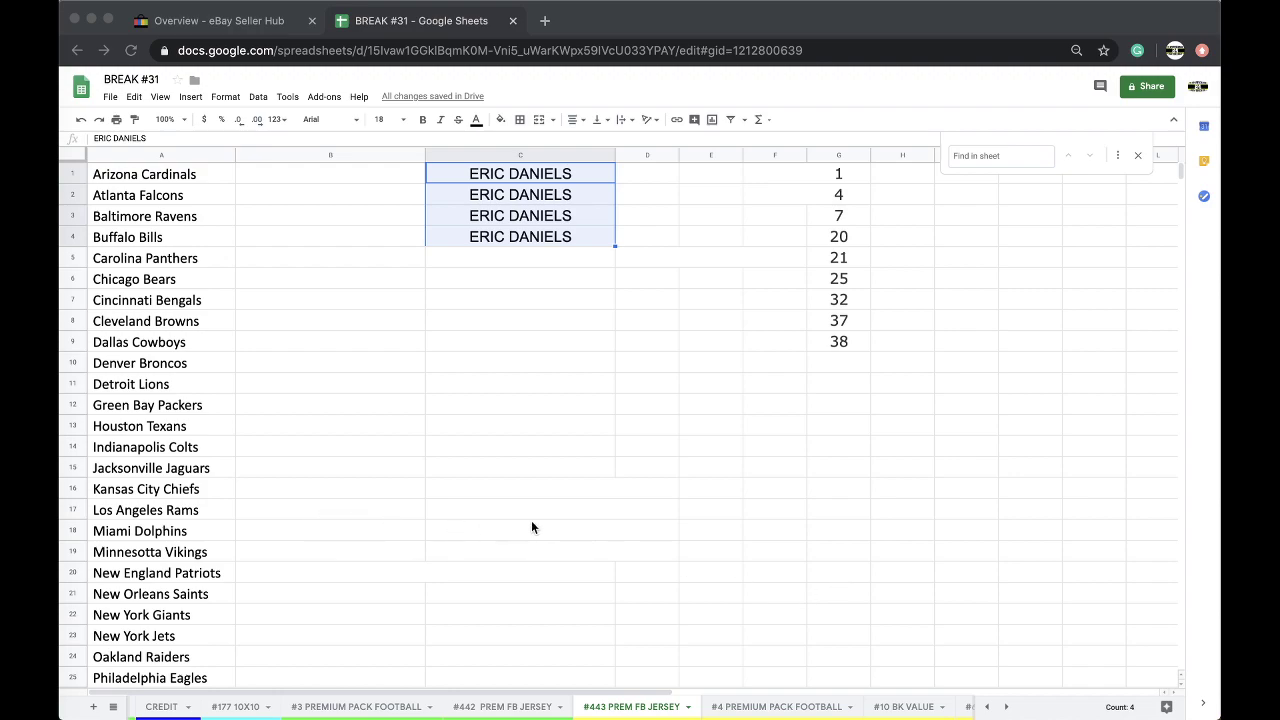
# - Paste frenchyflex as plain values into #443 cells C5 through C10
pyautogui.click(510, 262)
pyautogui.press('super+v')
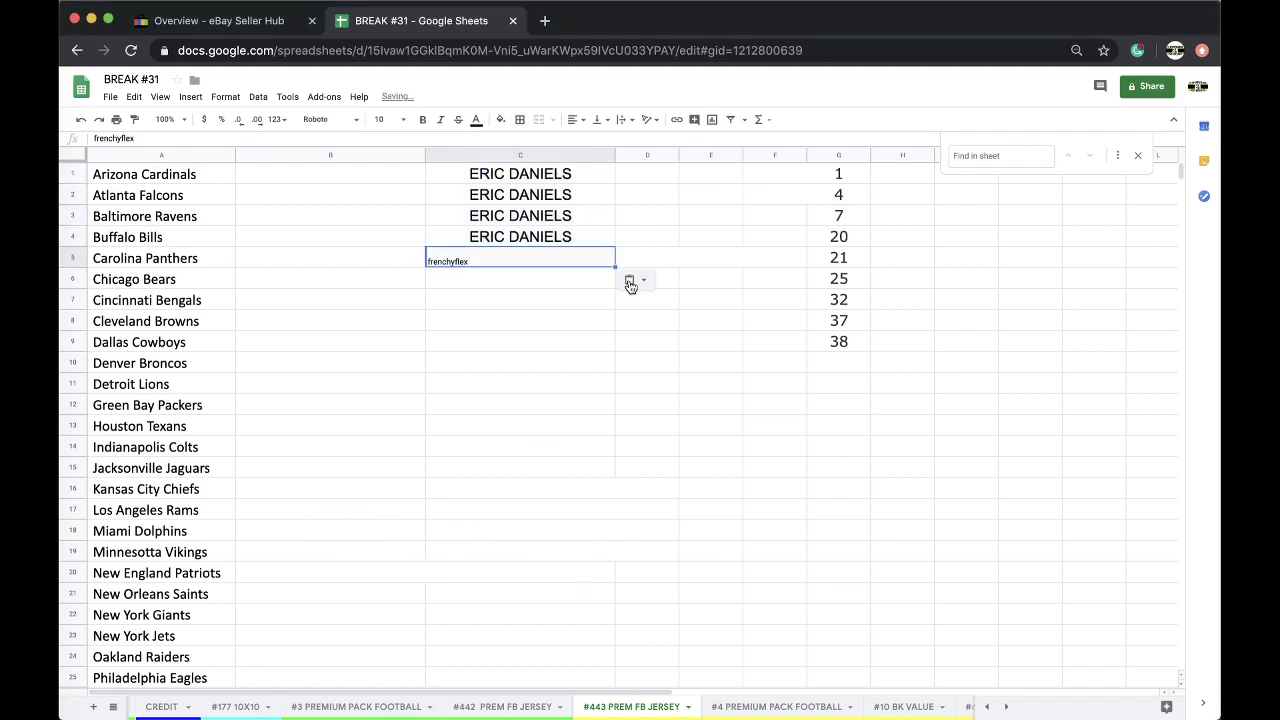
pyautogui.click(633, 280)
pyautogui.click(677, 303)
pyautogui.press('Down')
pyautogui.write('frenchyflex')
pyautogui.press('Down')
pyautogui.write('frenchyflex')
pyautogui.press('Down')
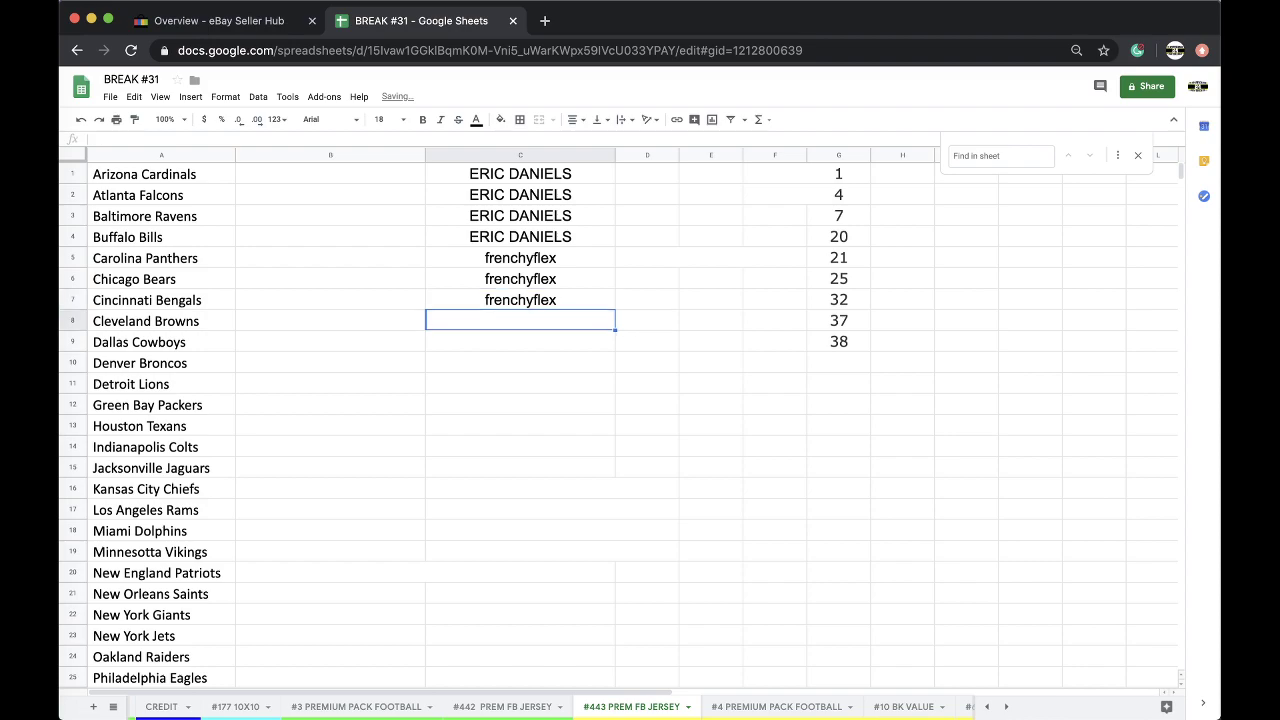
pyautogui.write('frenchyflex')
pyautogui.press('Down')
pyautogui.press('super+shift+v')
pyautogui.press('Down')
pyautogui.press('super+shift+v')
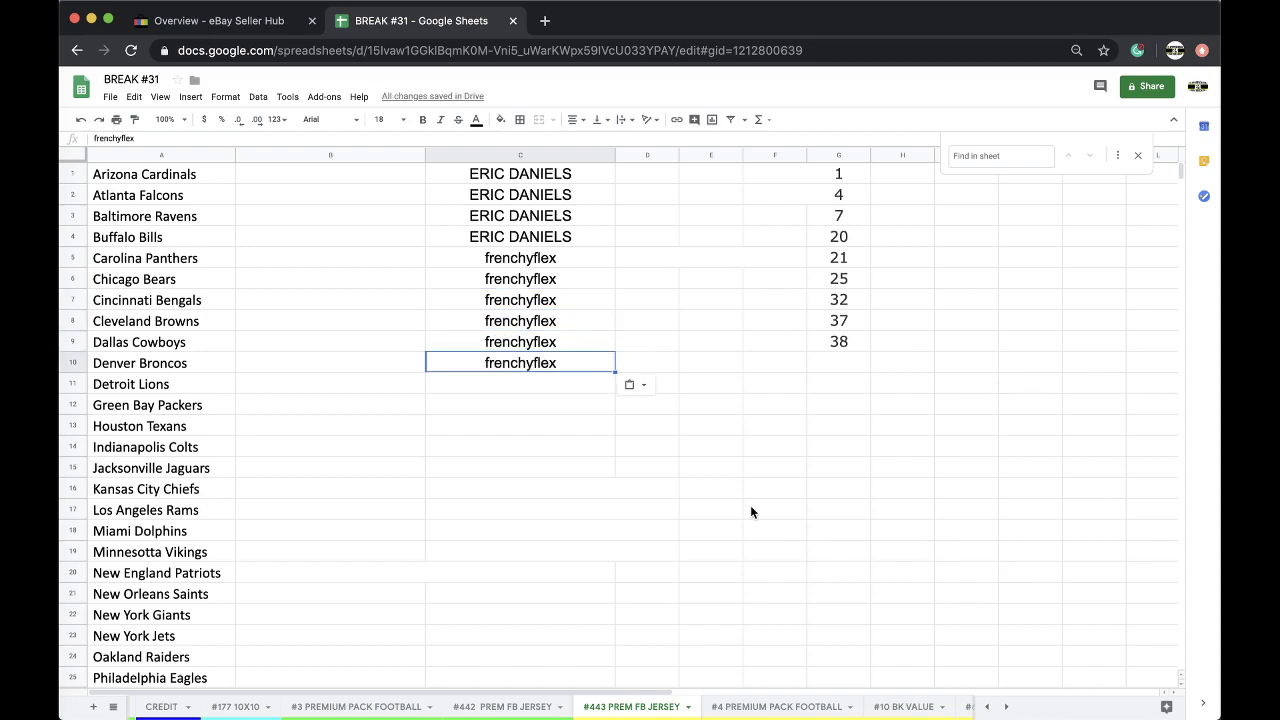
pyautogui.click(505, 383)
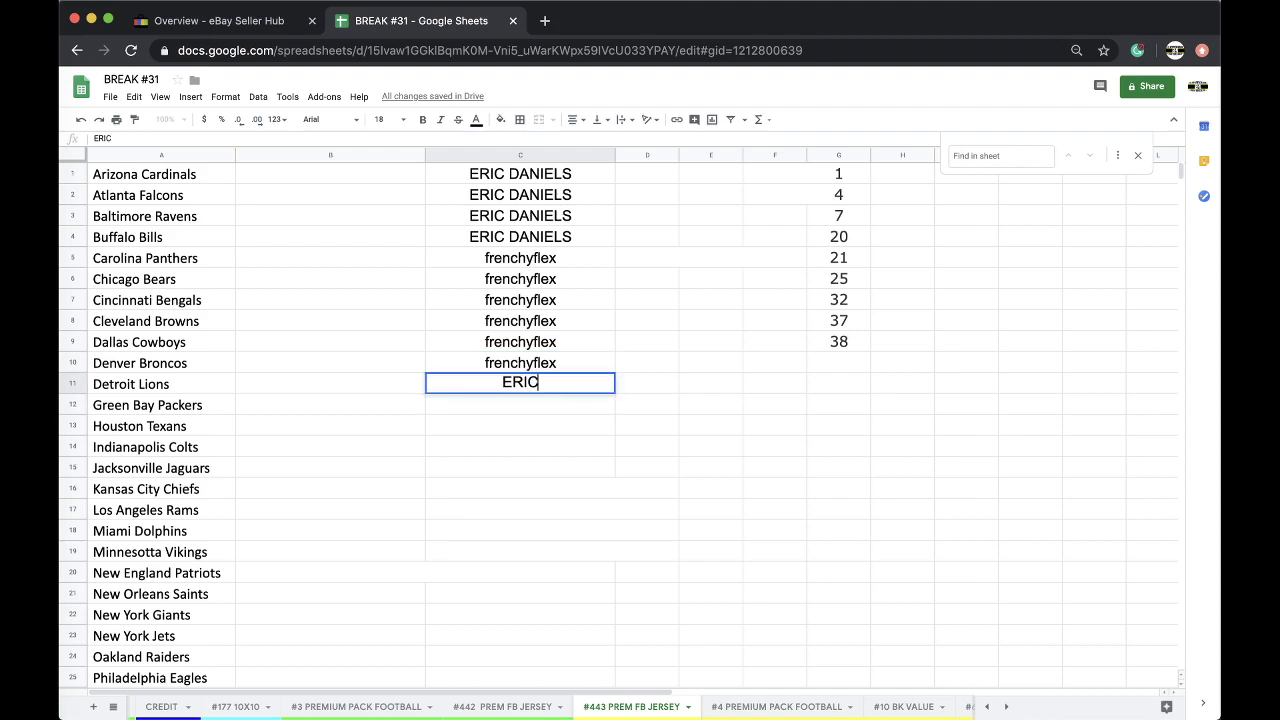
pyautogui.press('Return')
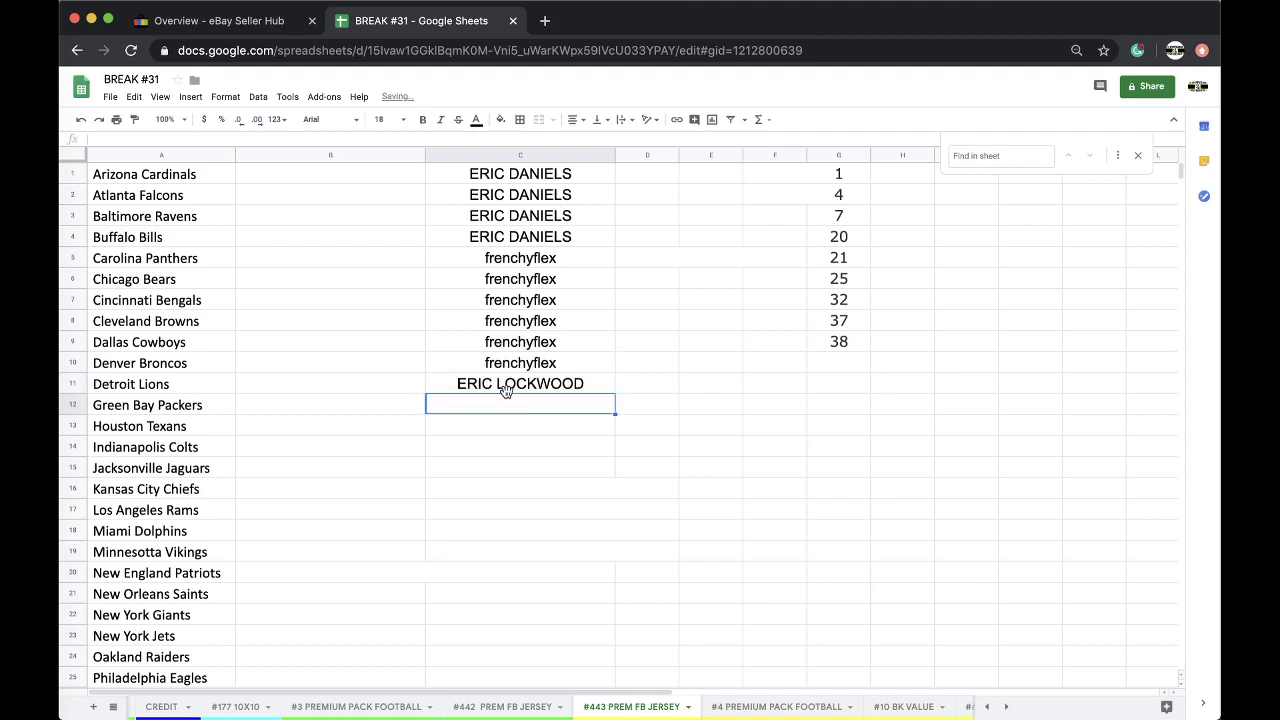
pyautogui.click(506, 388)
pyautogui.click(500, 119)
pyautogui.click(544, 175)
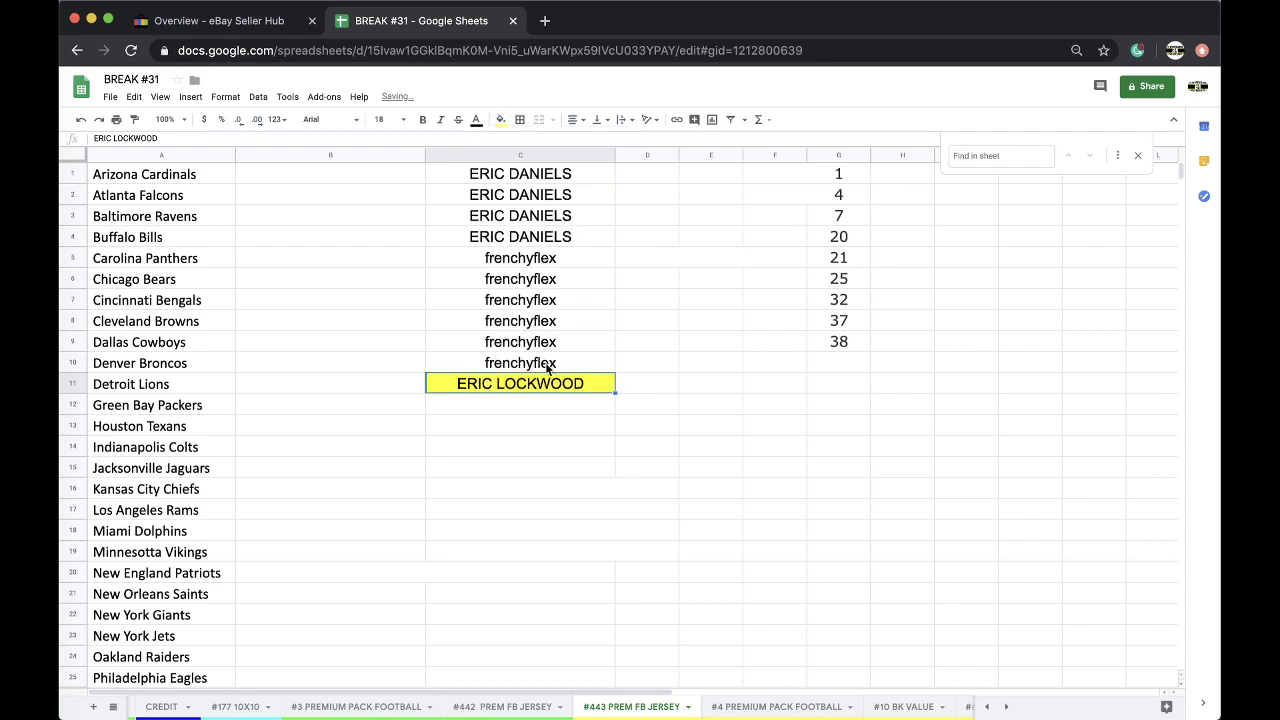
pyautogui.click(533, 403)
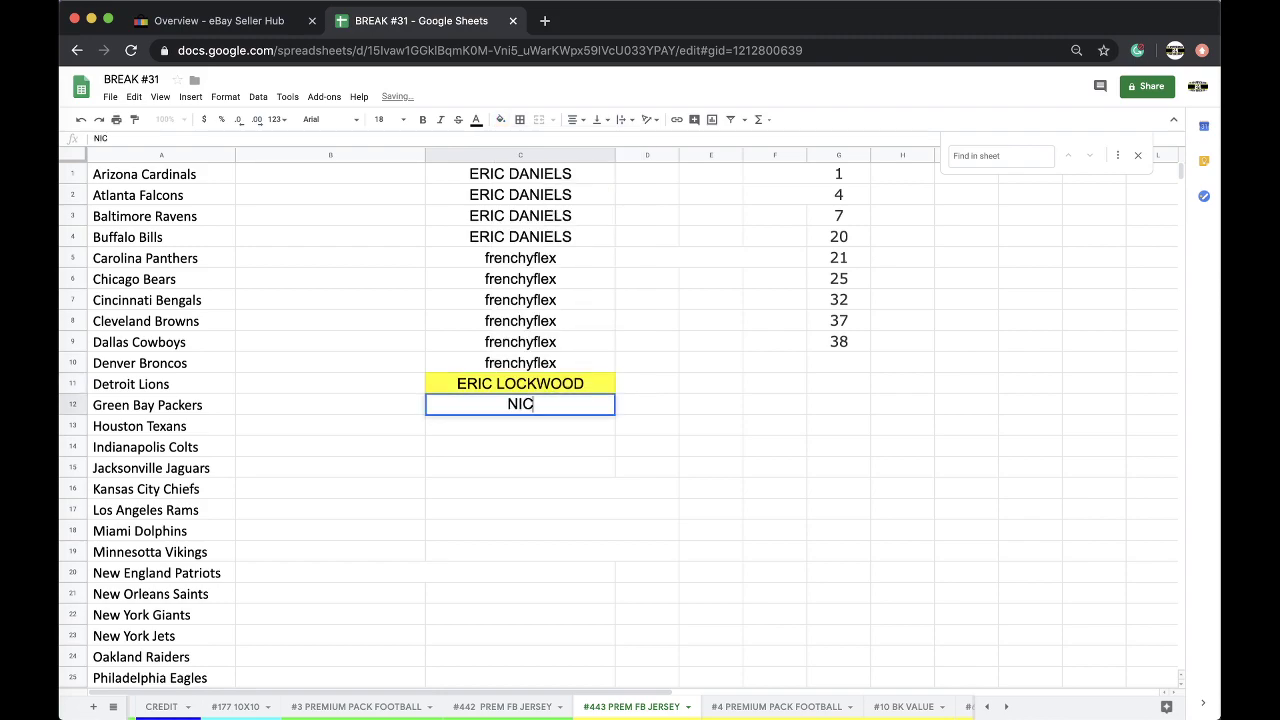
pyautogui.click(563, 472)
pyautogui.click(518, 406)
pyautogui.hotkey('ctrl', 'c')
pyautogui.press('Down')
pyautogui.hotkey('ctrl', 'v')
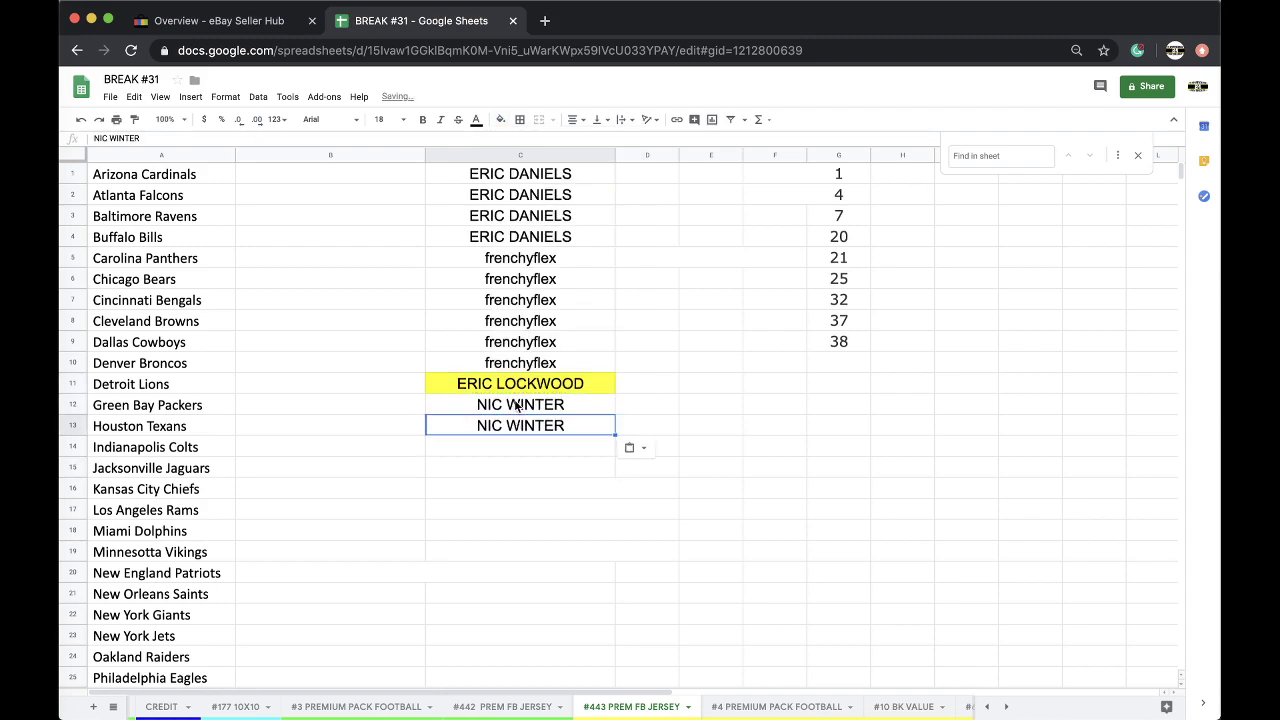
pyautogui.click(178, 707)
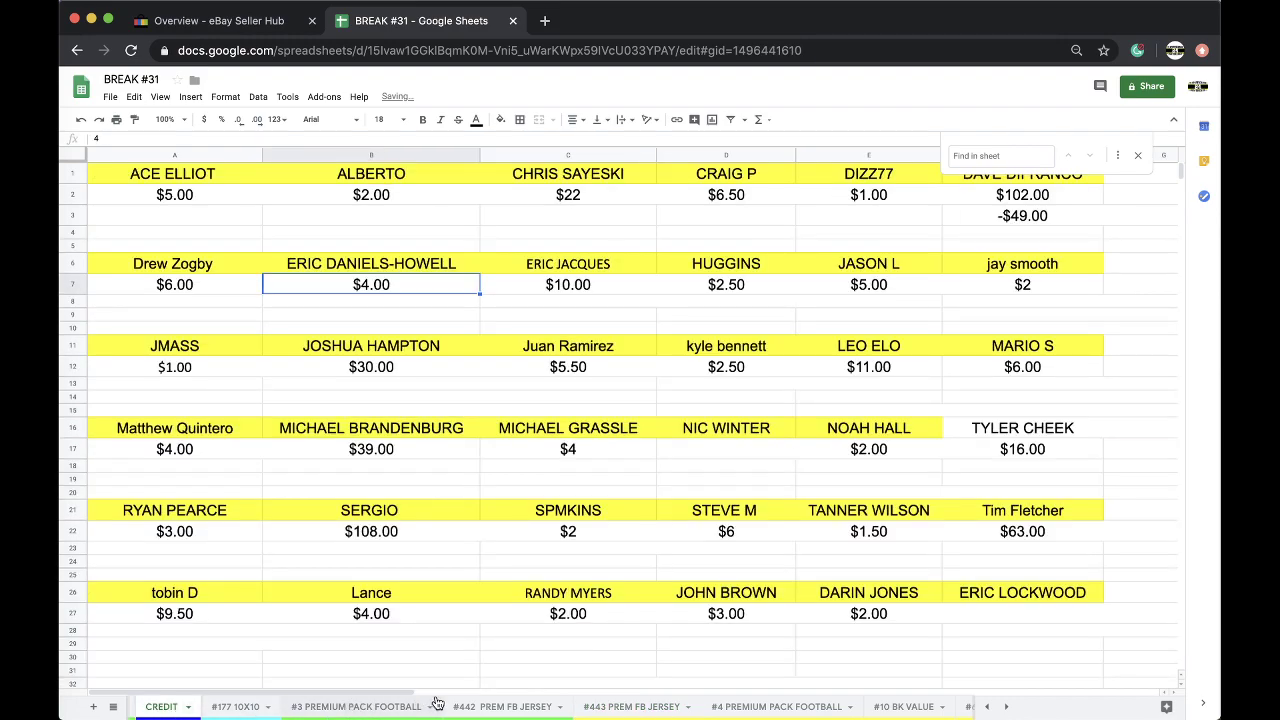
pyautogui.hscroll(2, 440, 706)
pyautogui.click(538, 707)
pyautogui.moveTo(494, 404); pyautogui.dragTo(487, 426)
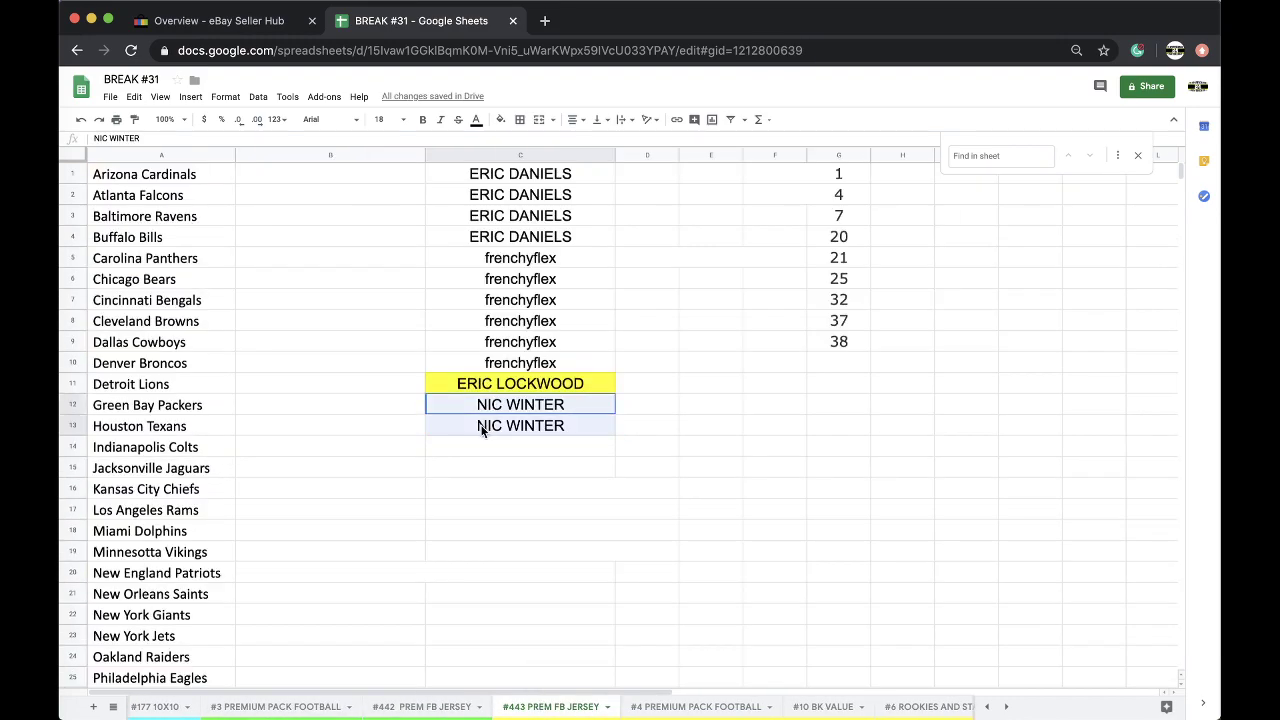
pyautogui.click(500, 119)
pyautogui.click(546, 174)
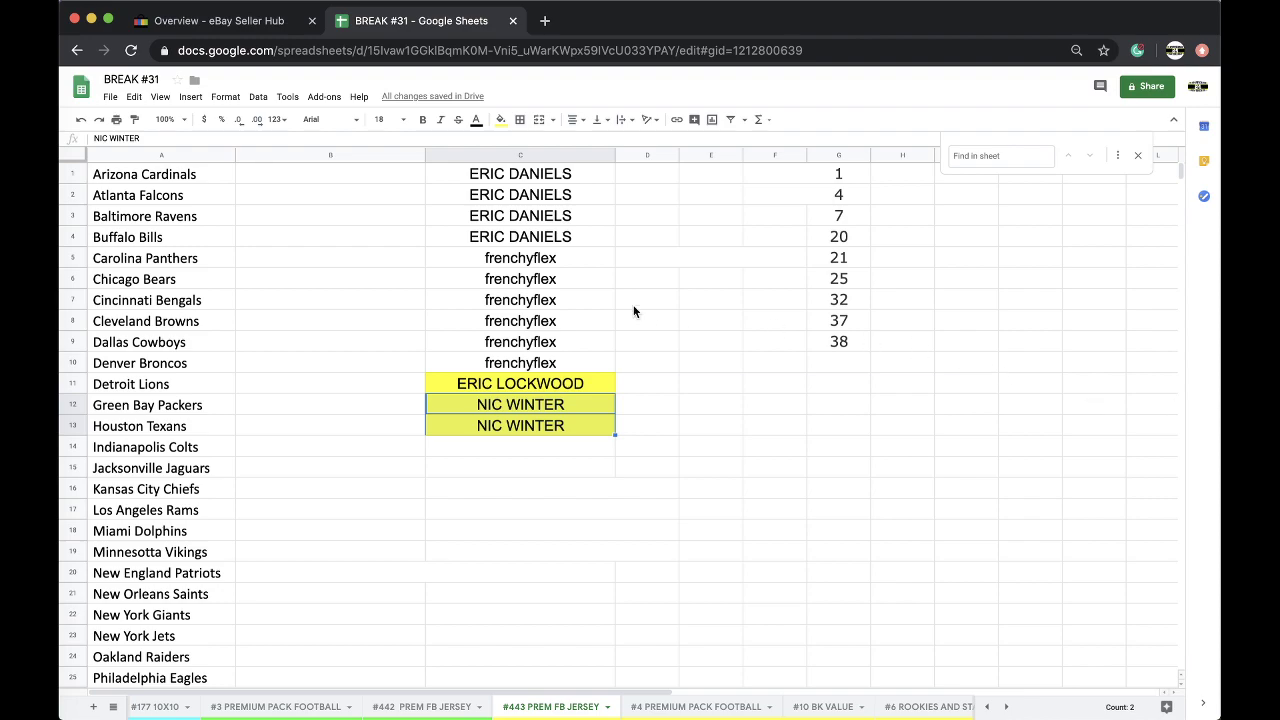
pyautogui.click(432, 707)
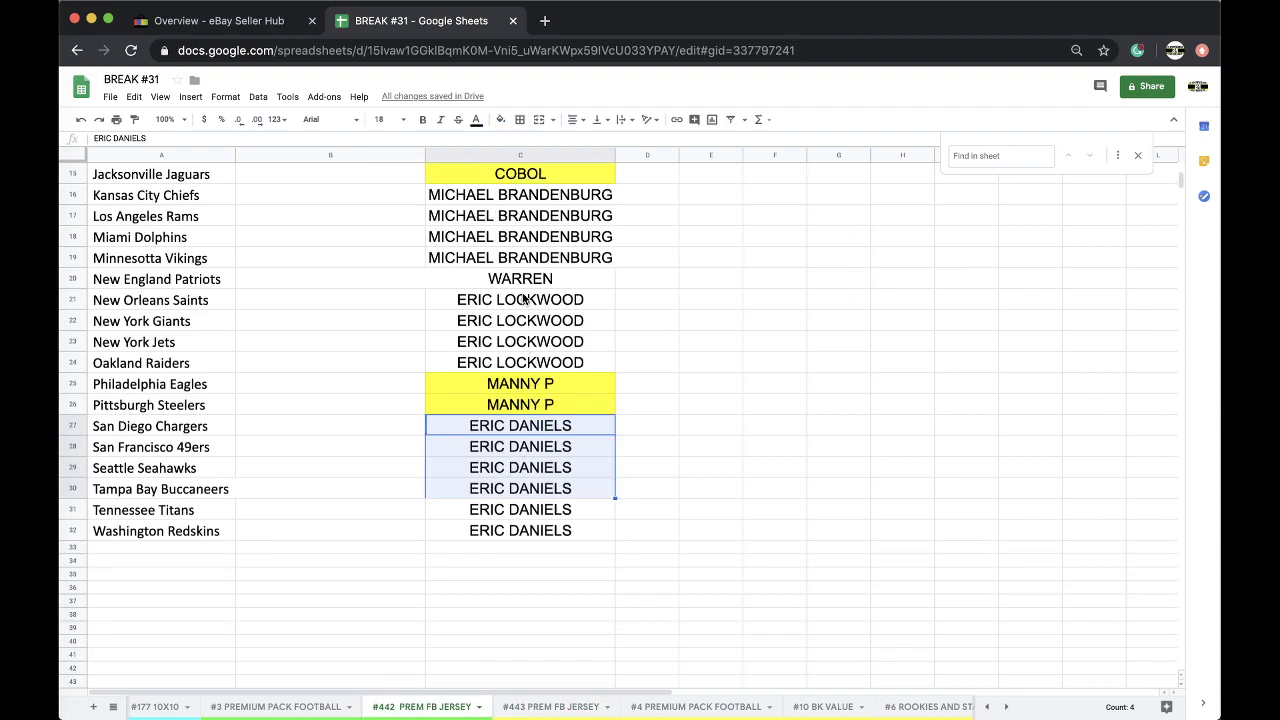
# - Remove the yellow fill from the COBOL cell C15
pyautogui.click(503, 172)
pyautogui.click(500, 119)
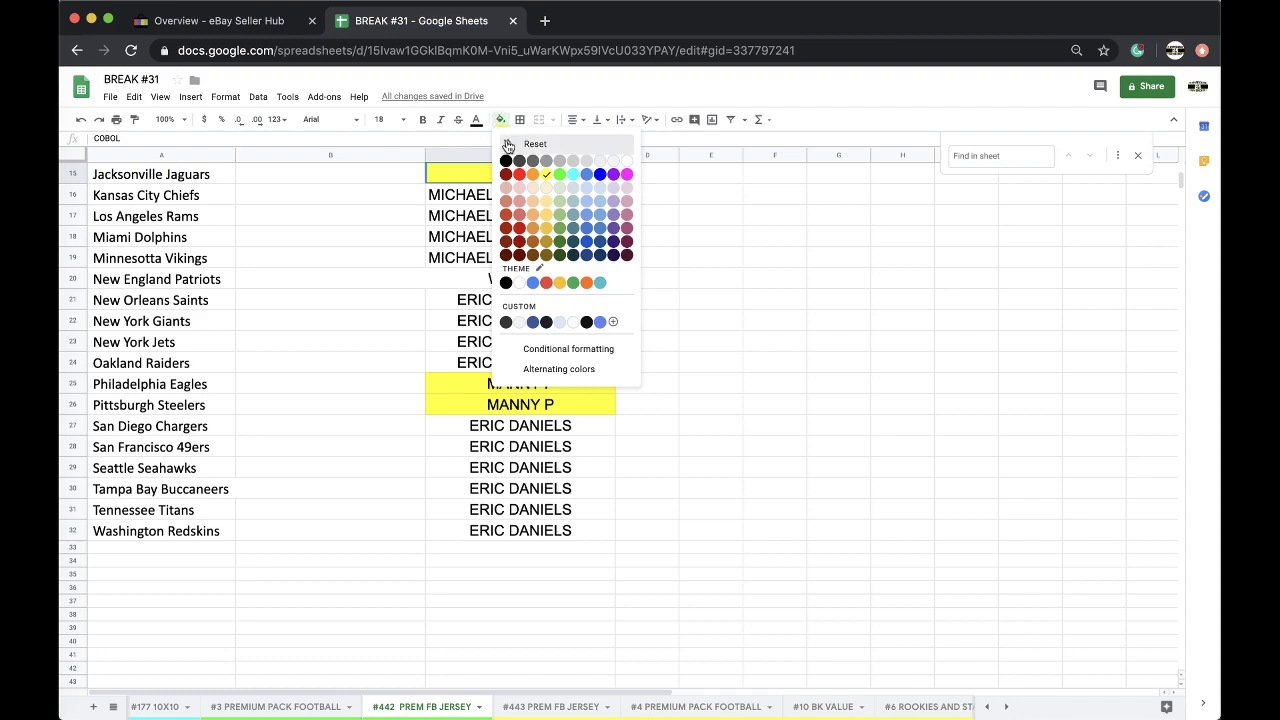
pyautogui.click(524, 138)
pyautogui.hscroll(-2, 281, 709)
pyautogui.hscroll(-1, 281, 709)
# - On CREDIT, try pasting COBOL into B30, then undo it
pyautogui.click(258, 707)
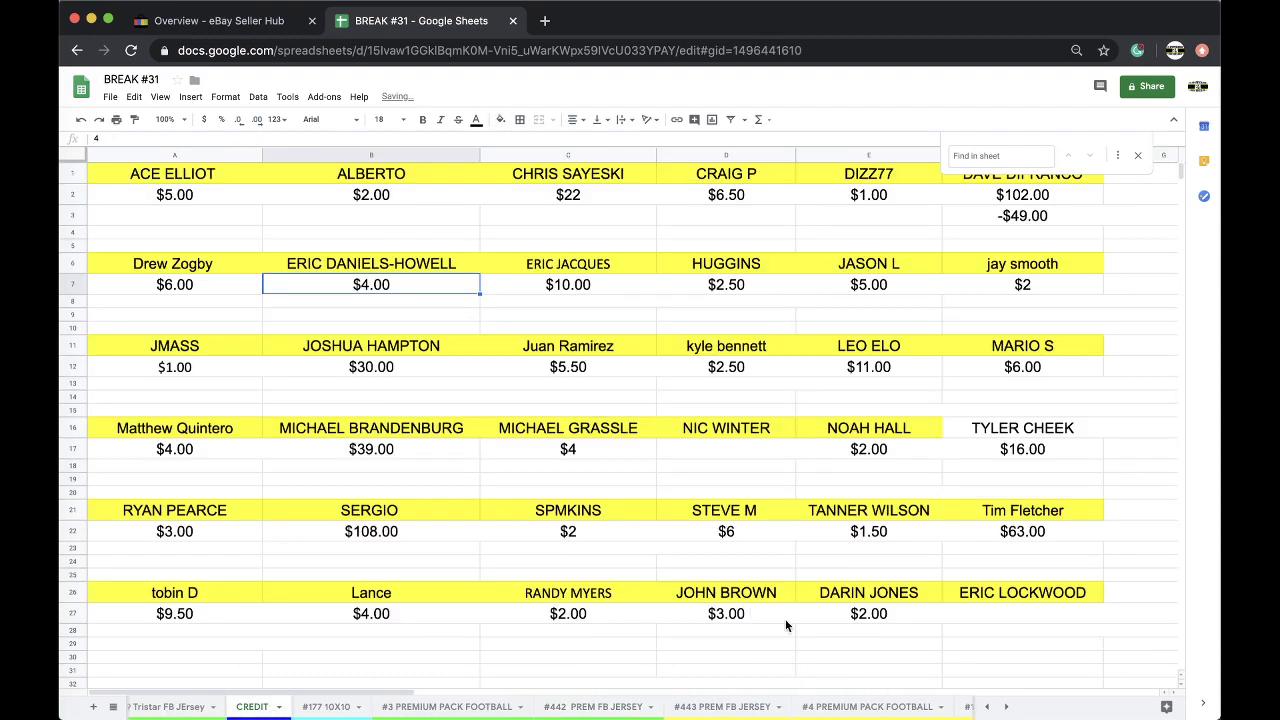
pyautogui.write('COBOL')
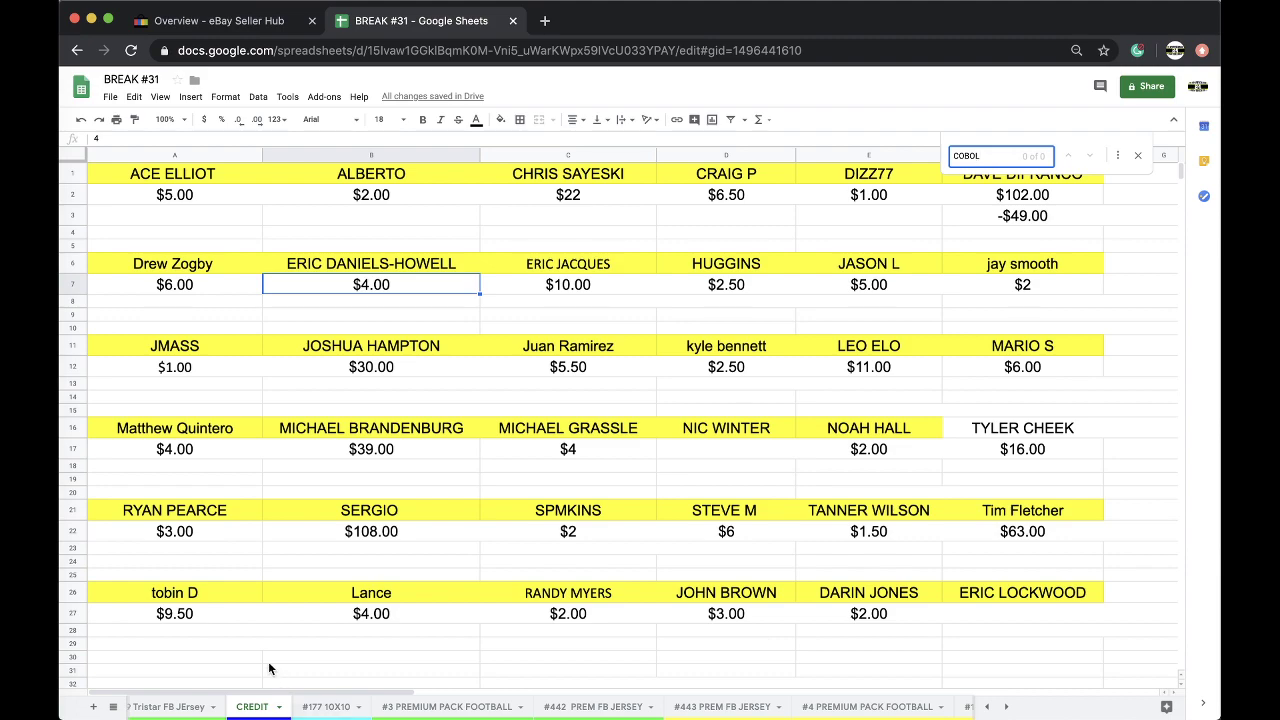
pyautogui.click(244, 645)
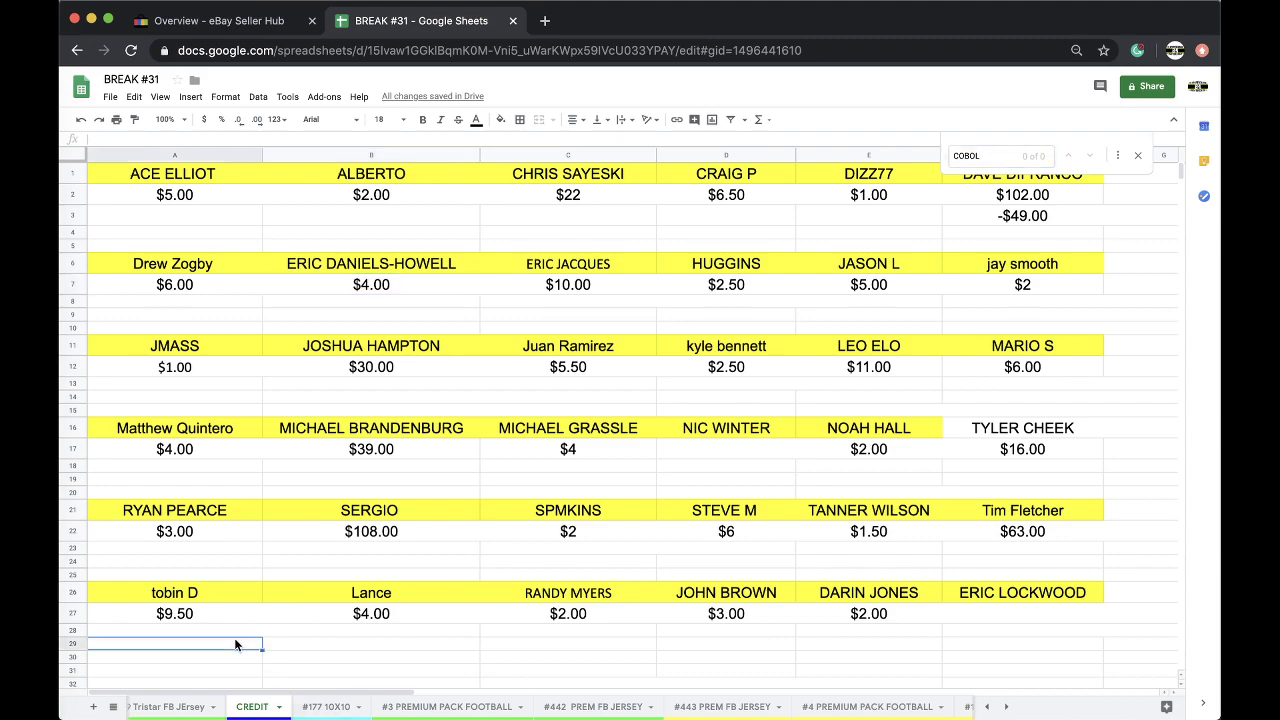
pyautogui.click(424, 662)
pyautogui.press('super+v')
pyautogui.press('super+z')
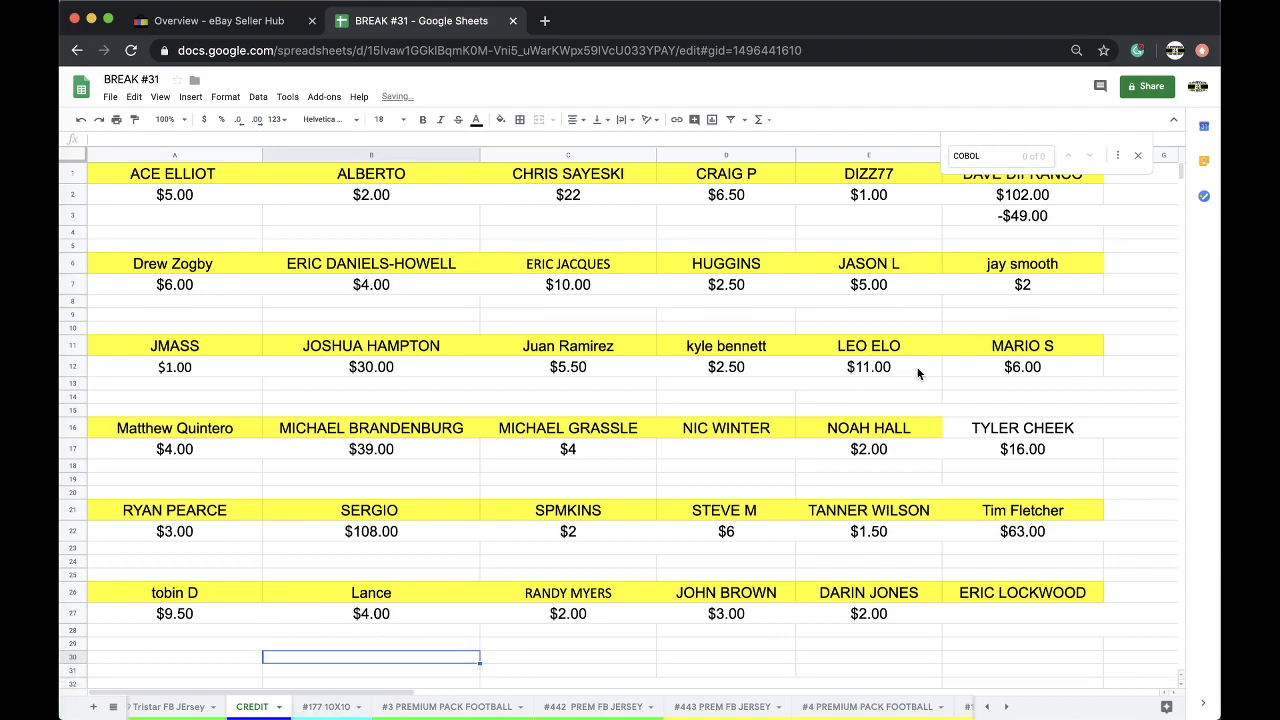
pyautogui.click(975, 594)
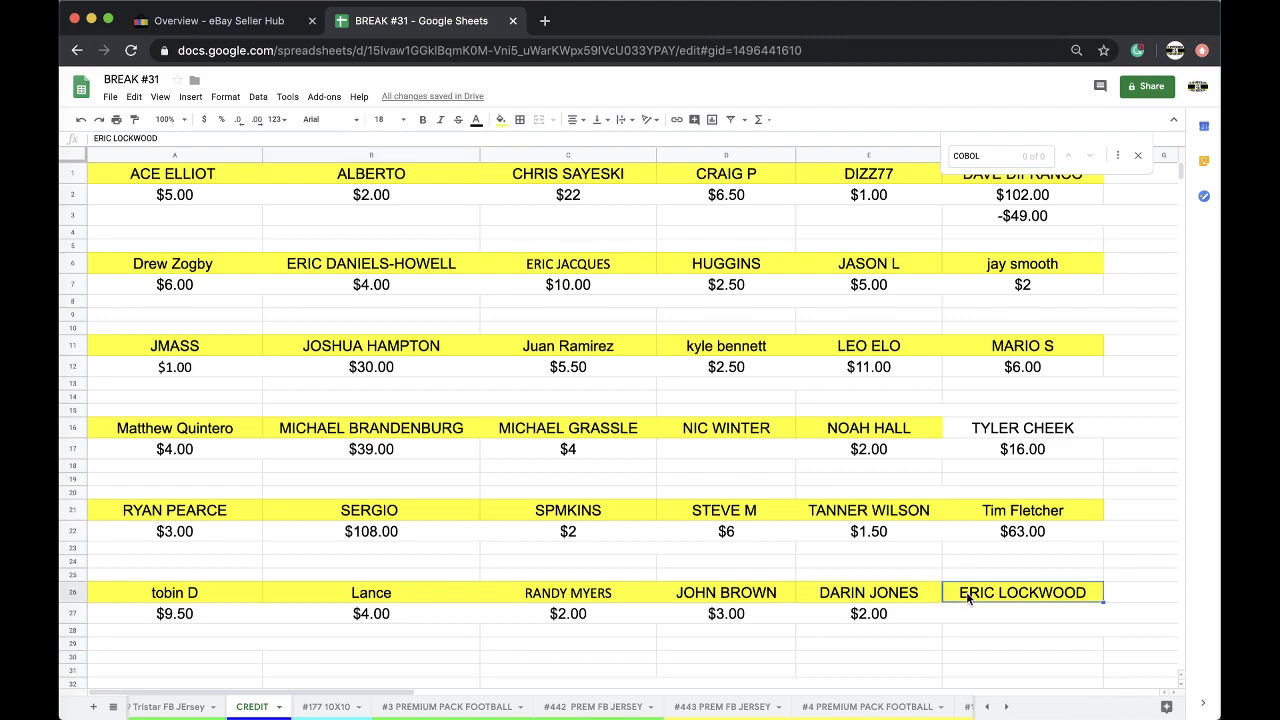
pyautogui.press('super+v')
pyautogui.click(988, 611)
pyautogui.write('8')
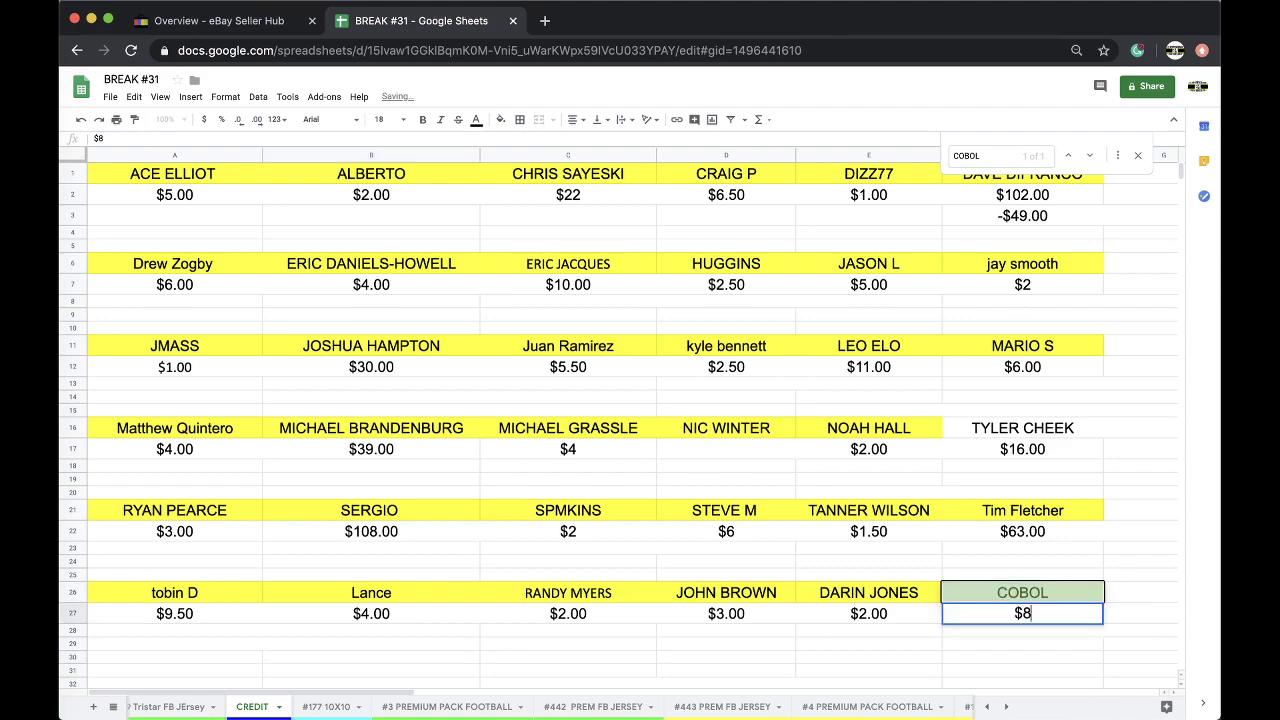
pyautogui.press('super+f')
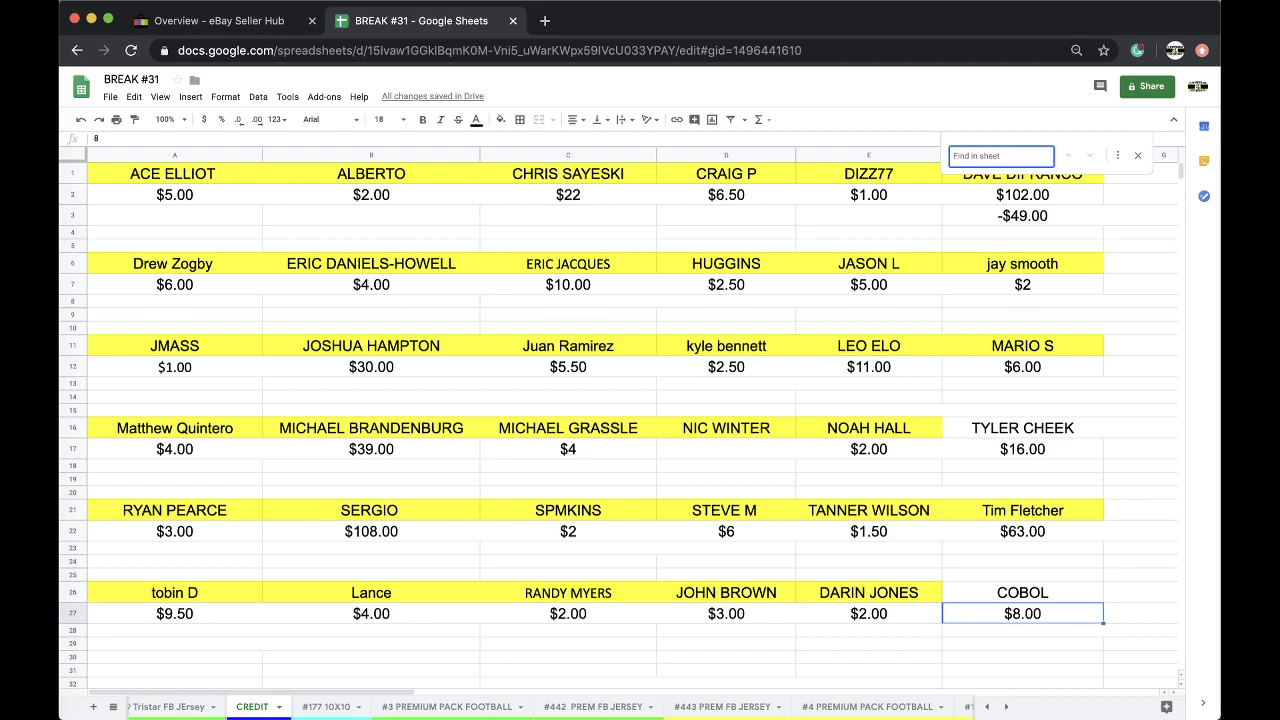
pyautogui.doubleClick(977, 614)
pyautogui.write('$21')
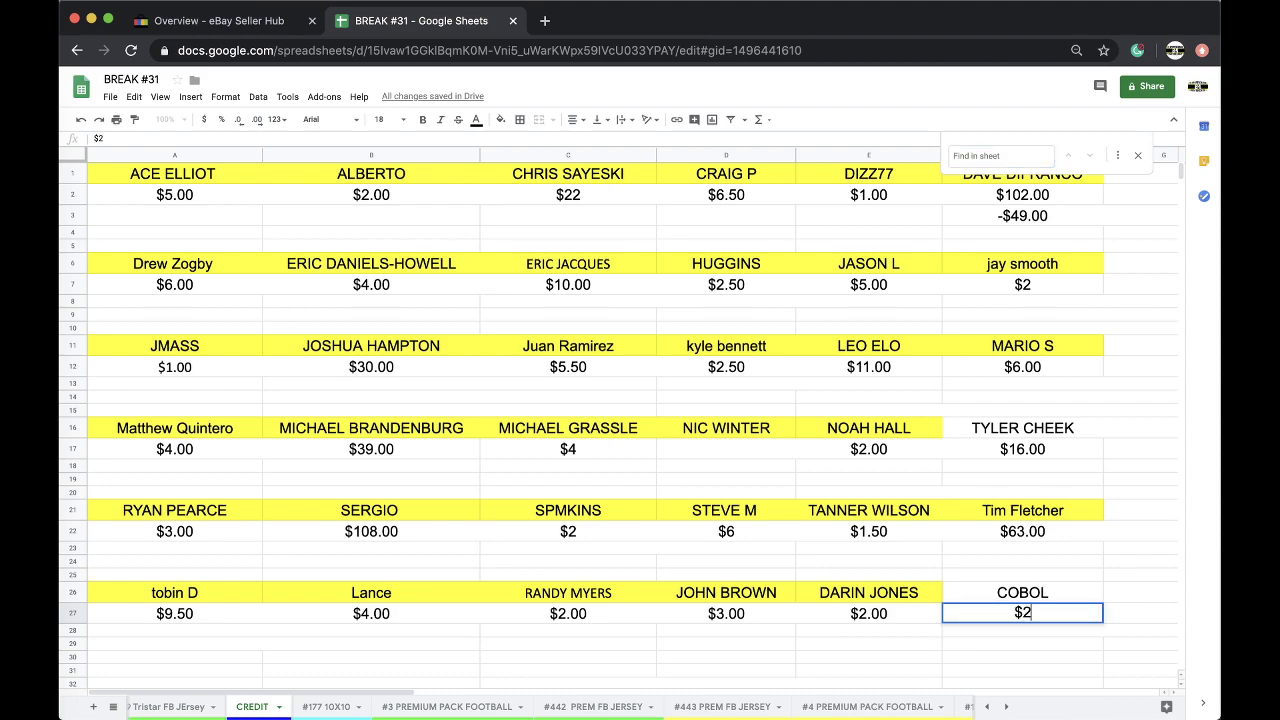
pyautogui.press('Return')
# - Copy the new buyer's name from F26 into the Indianapolis Colts cell C14 on #443
pyautogui.click(1000, 593)
pyautogui.press('super+c')
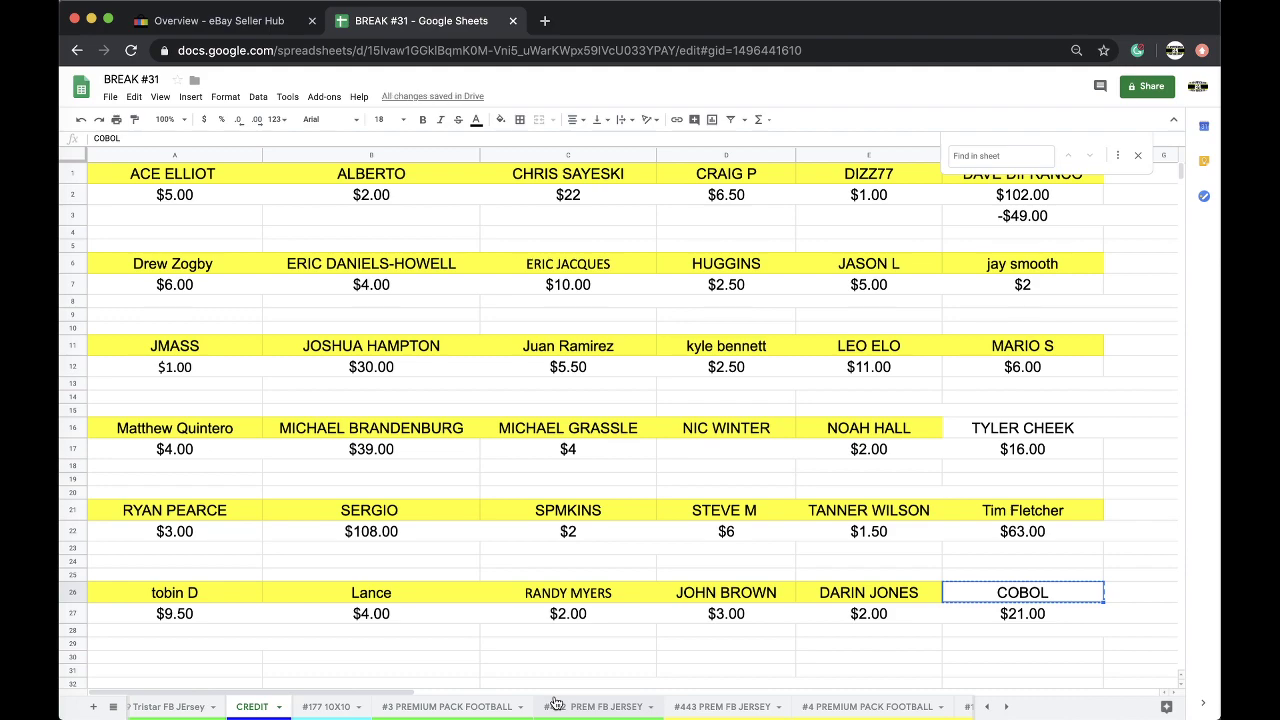
pyautogui.click(722, 706)
pyautogui.click(484, 438)
pyautogui.press('super+v')
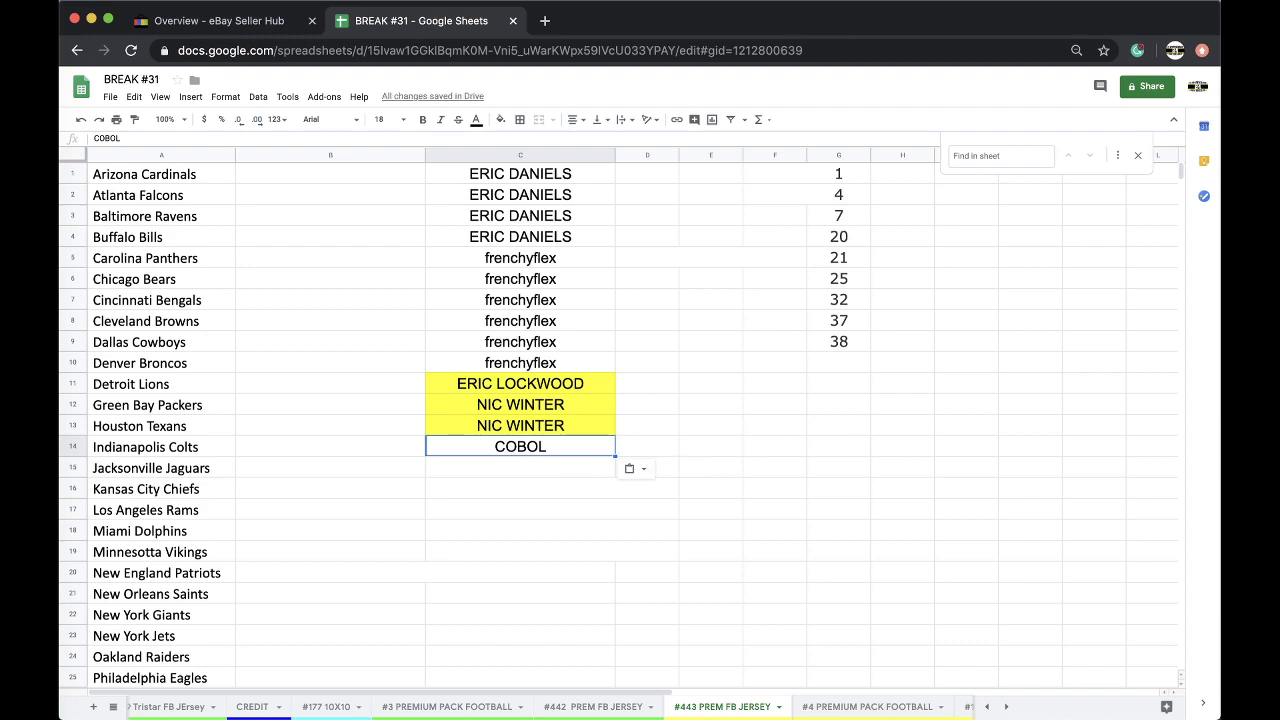
pyautogui.press('super+Tab')
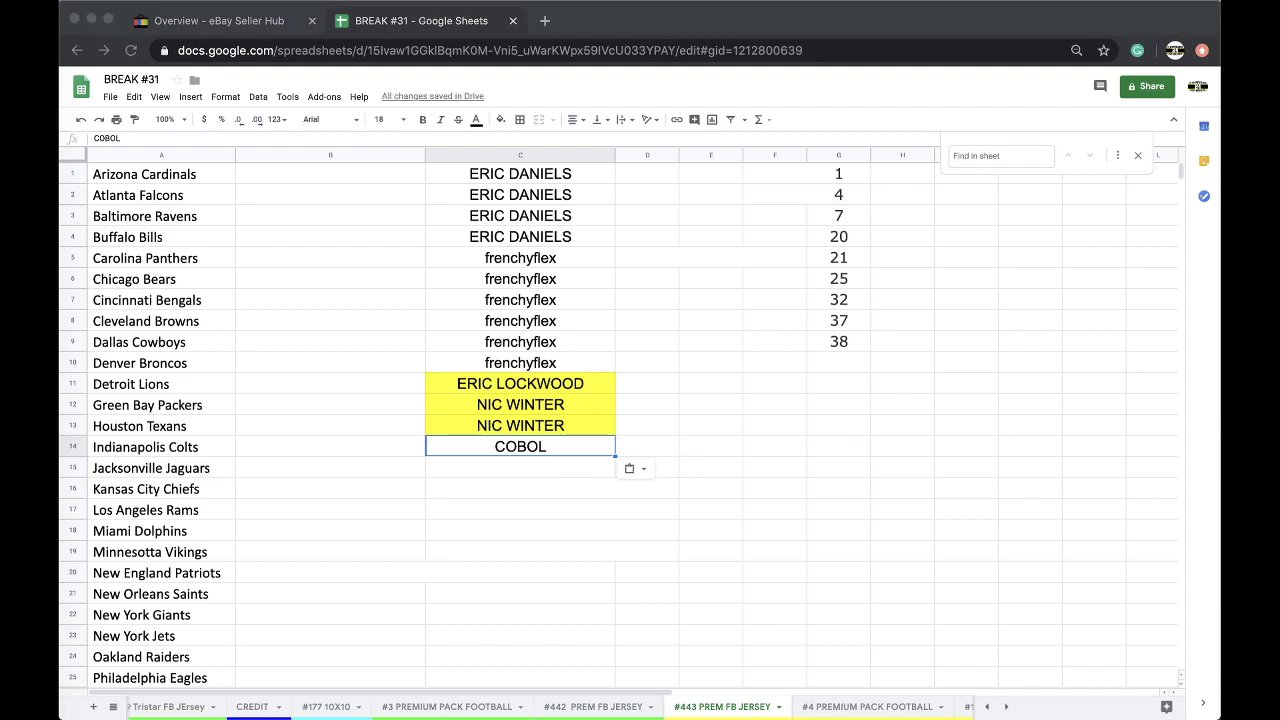
# - On CREDIT, delete the $4.00 credit in B7
pyautogui.click(252, 706)
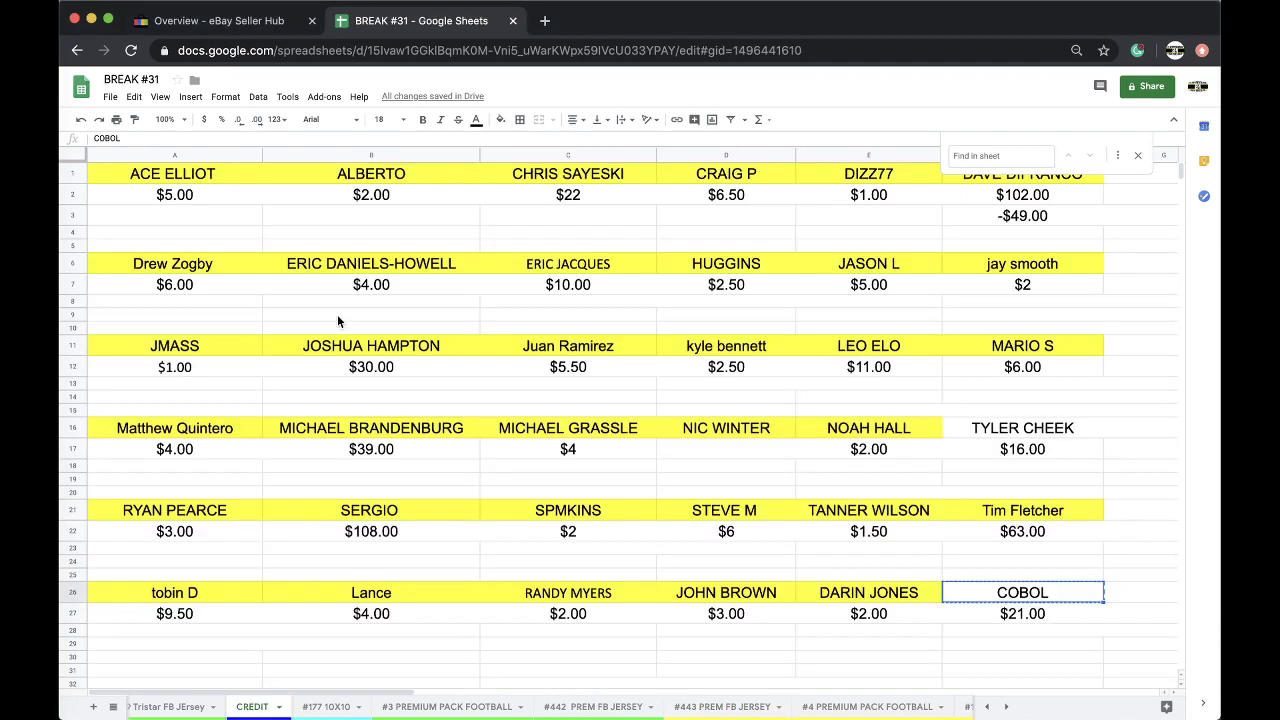
pyautogui.click(337, 280)
pyautogui.press('Delete')
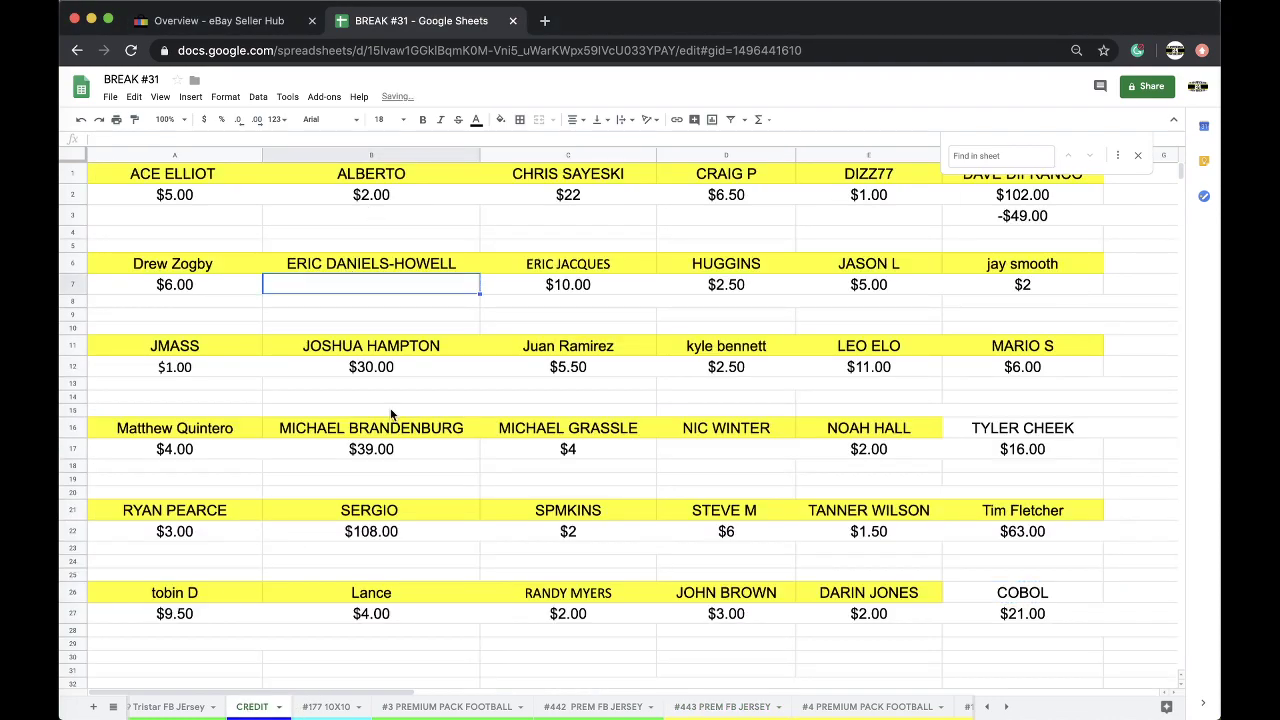
pyautogui.click(378, 265)
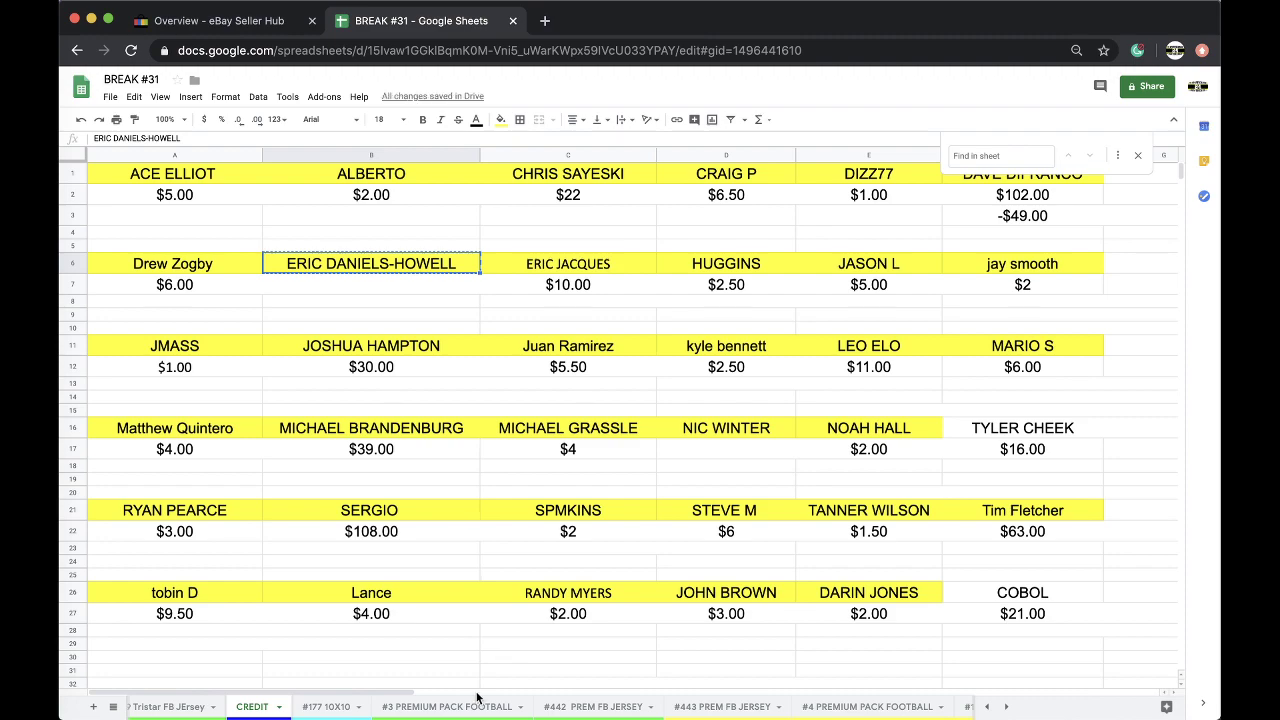
pyautogui.hscroll(2, 580, 690)
# - Paste the credited buyer's name as plain text into Detroit Lions C11 on #4
pyautogui.hscroll(3, 612, 706)
pyautogui.click(676, 706)
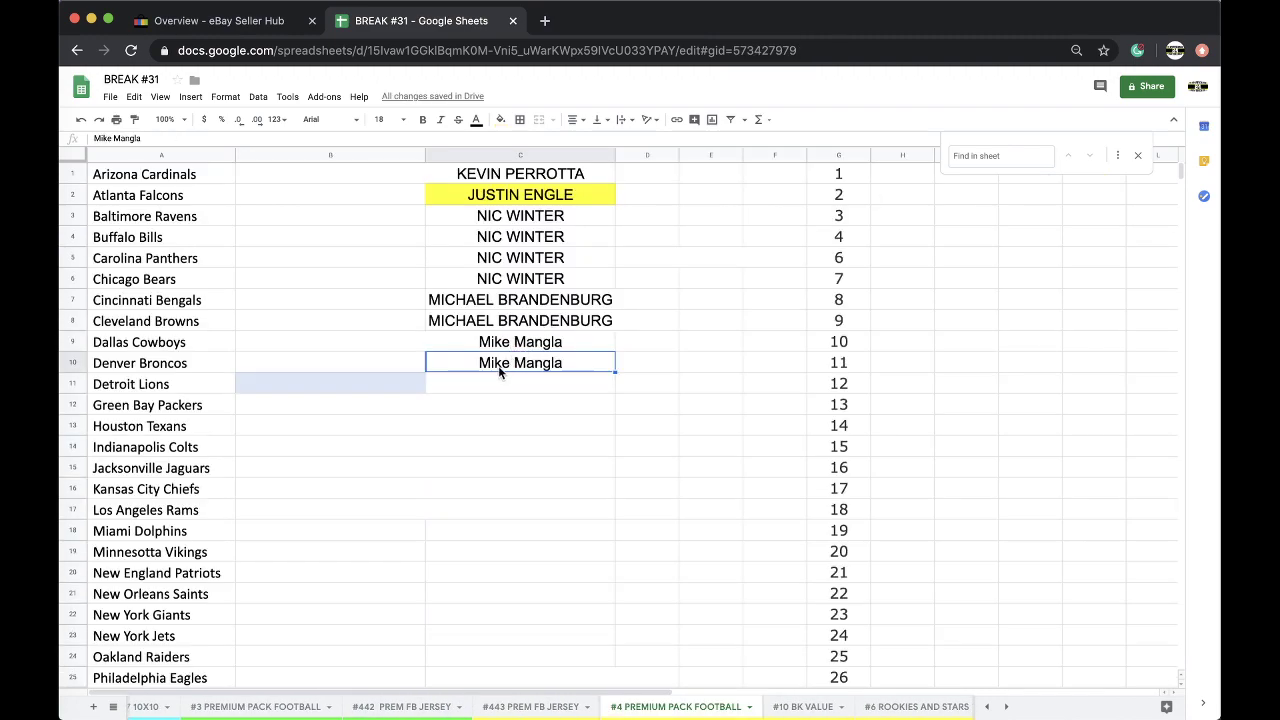
pyautogui.press('super+v')
pyautogui.click(629, 405)
pyautogui.click(640, 430)
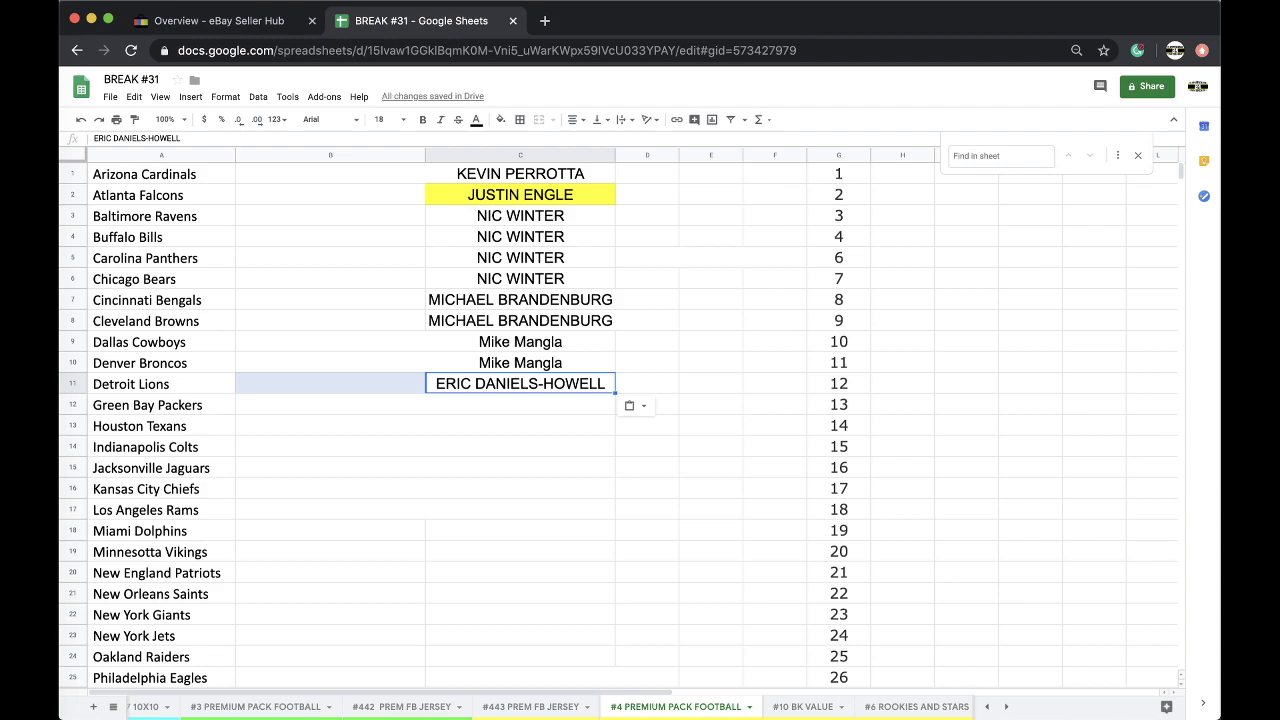
pyautogui.press('super+Tab')
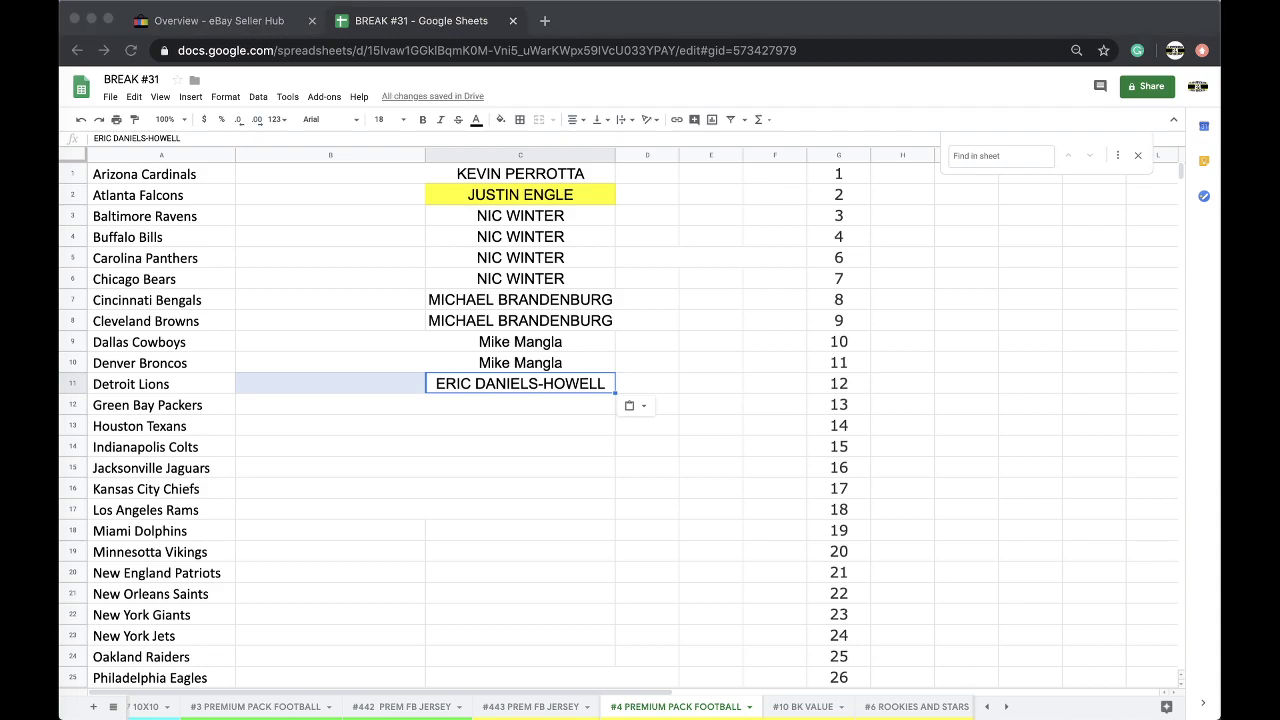
pyautogui.press('super+Tab')
# - Paste the new buyer's name into Green Bay Packers C12 at font size 18
pyautogui.click(467, 405)
pyautogui.press('super+v')
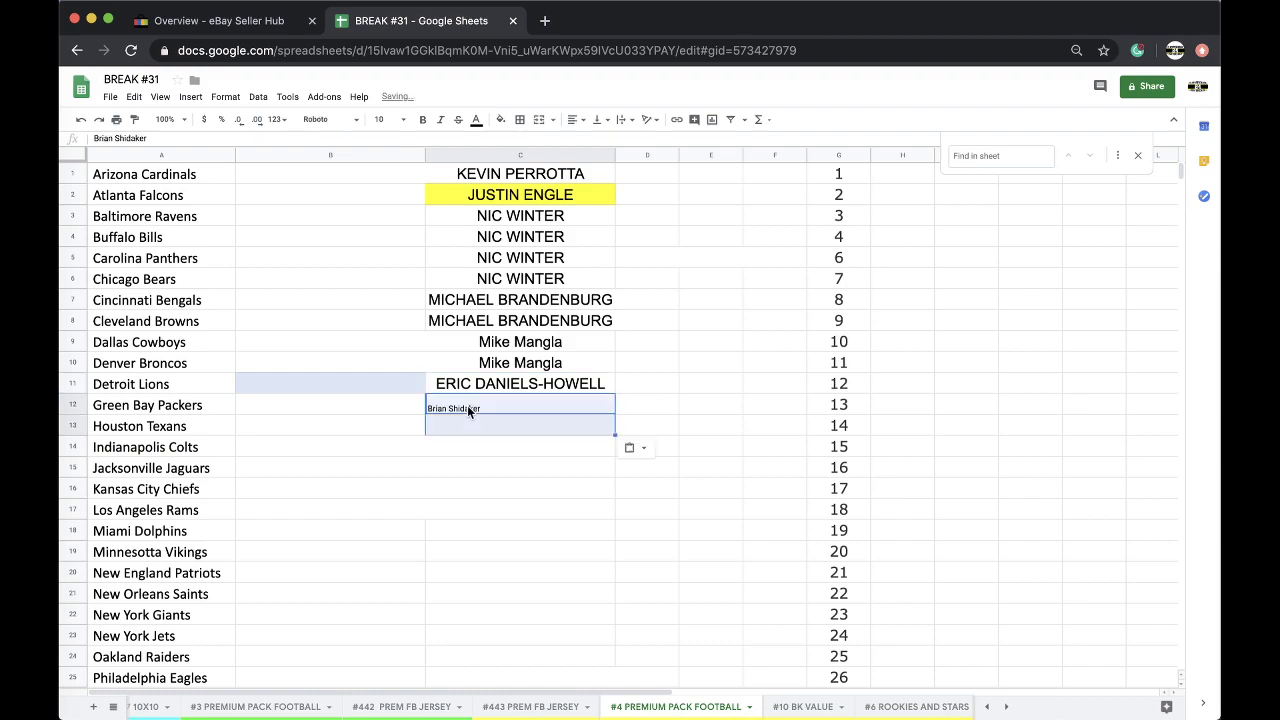
pyautogui.click(637, 468)
pyautogui.click(566, 406)
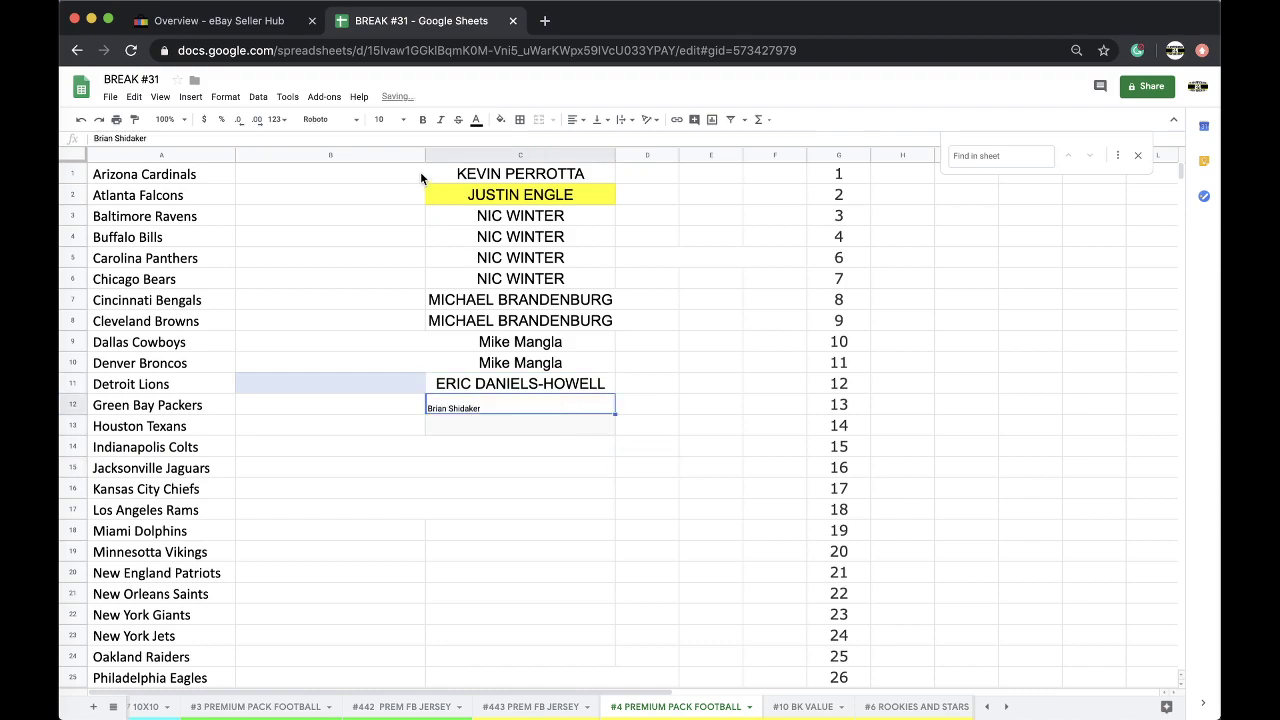
pyautogui.click(385, 119)
pyautogui.click(383, 303)
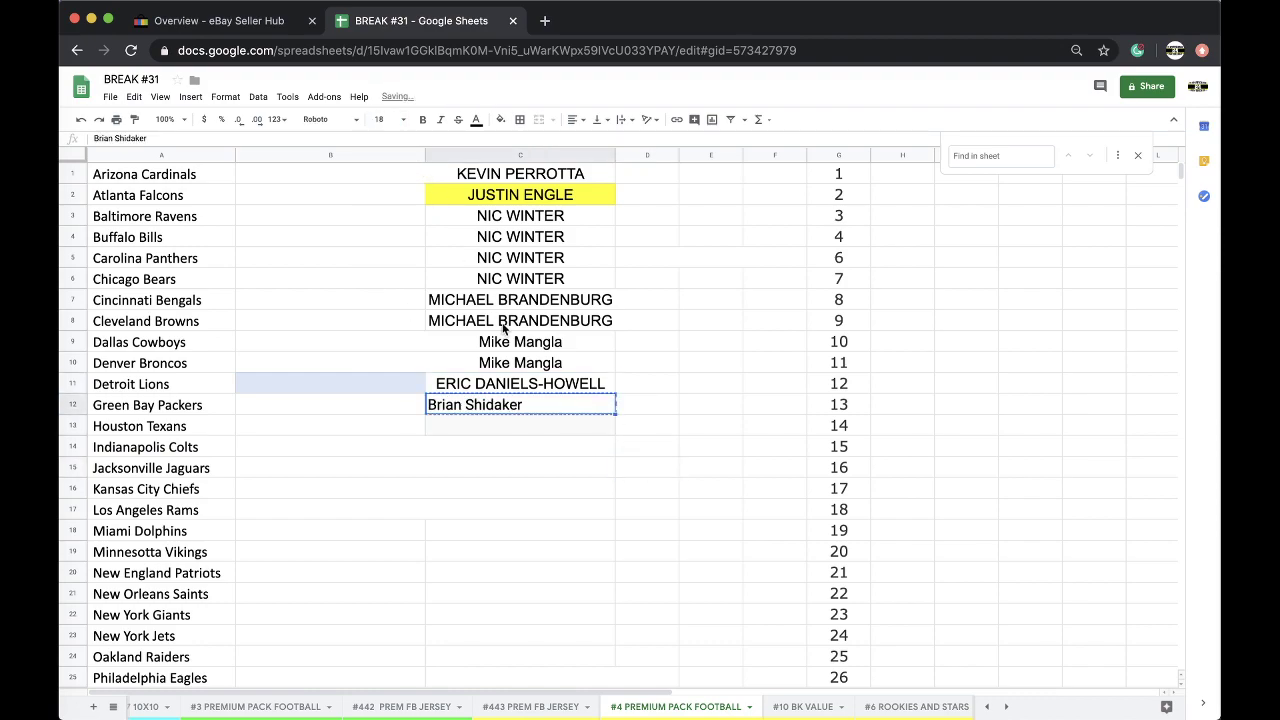
pyautogui.press('Right')
pyautogui.press('Left')
pyautogui.press('super+c')
# - Copy the name into the Texans and Colts rows and fill all three cells yellow
pyautogui.press('Down')
pyautogui.press('super+v')
pyautogui.press('Down')
pyautogui.press('super+v')
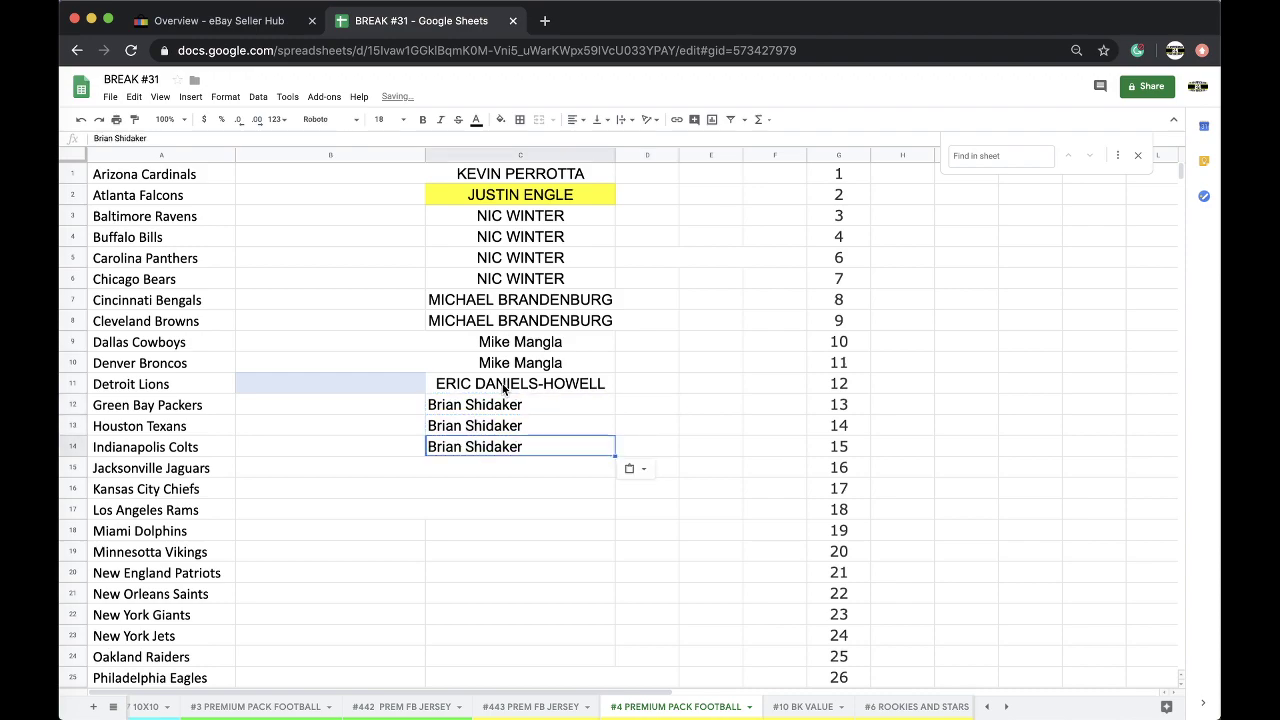
pyautogui.moveTo(488, 408); pyautogui.dragTo(486, 455)
pyautogui.click(500, 119)
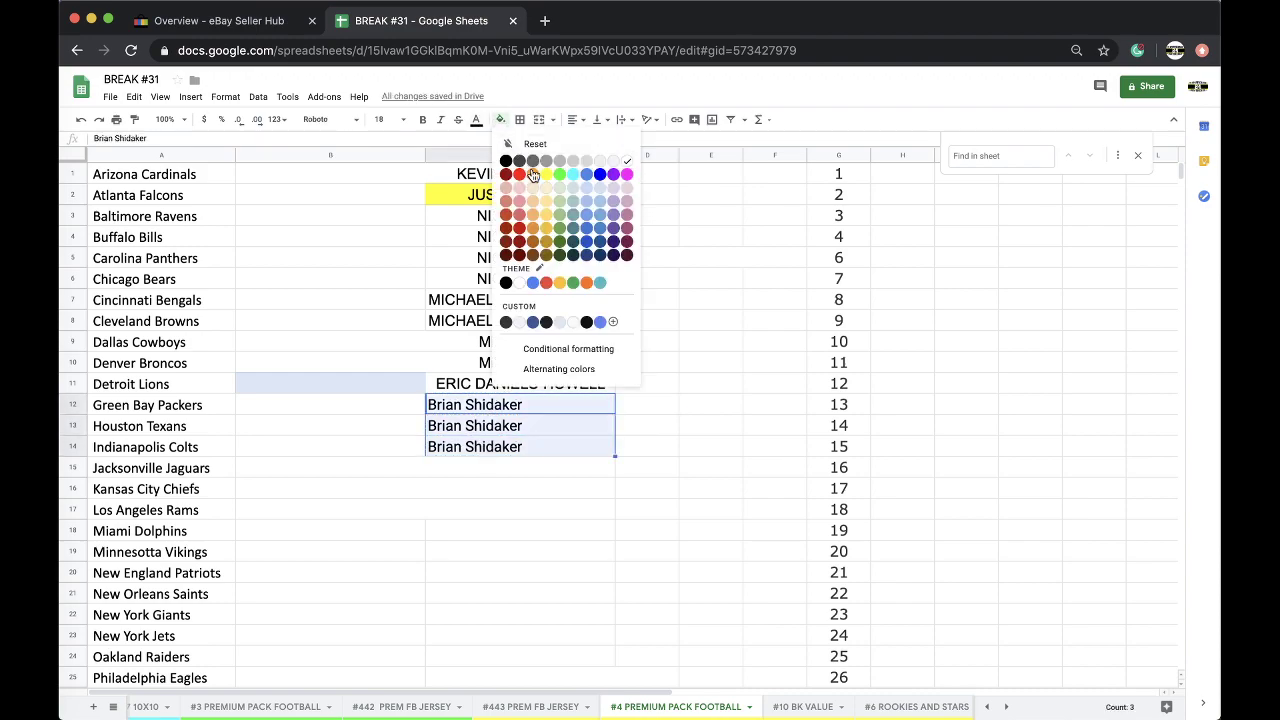
pyautogui.click(545, 175)
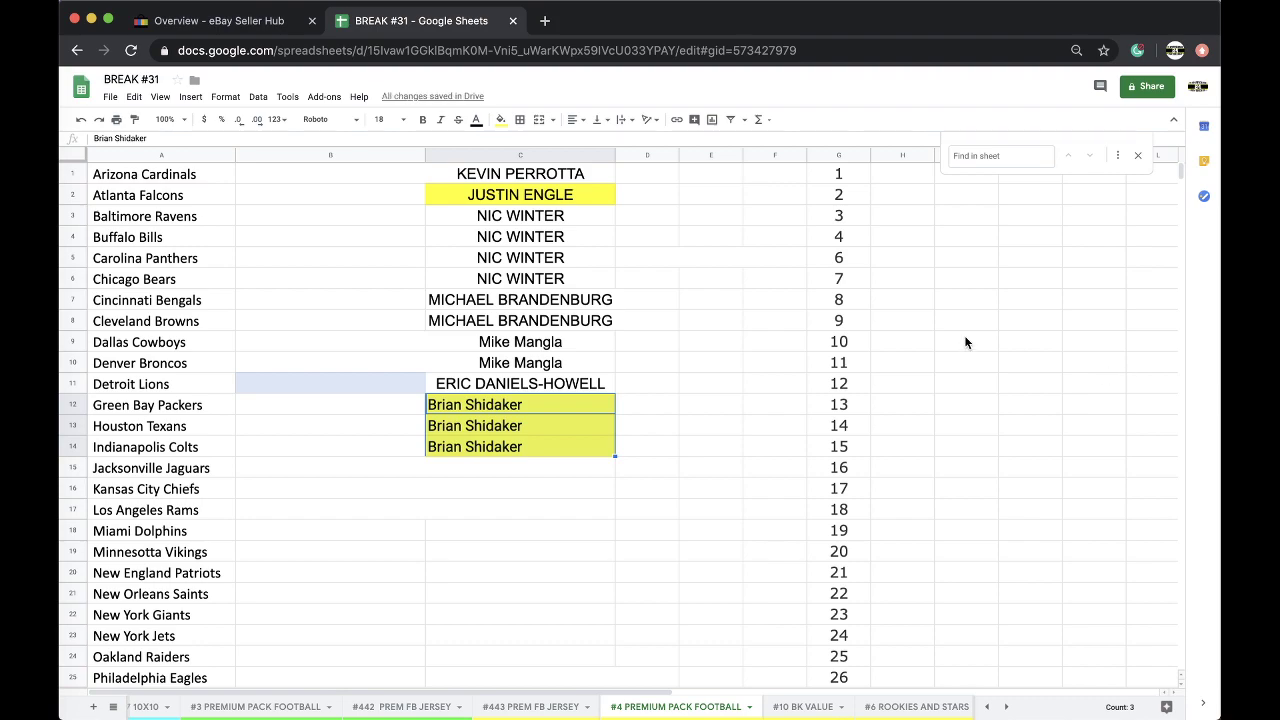
pyautogui.click(535, 380)
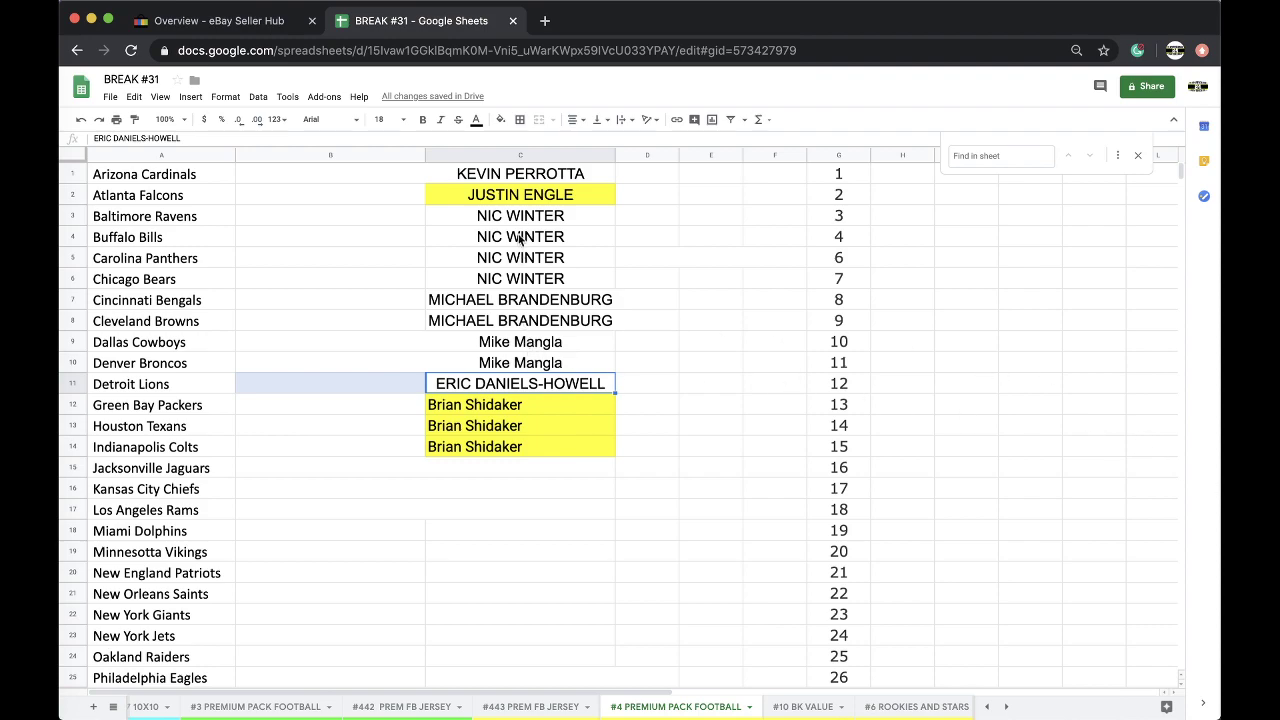
# - Clear the new buyer's entries from C12:C14 on #4 and remove their yellow fill
pyautogui.click(530, 706)
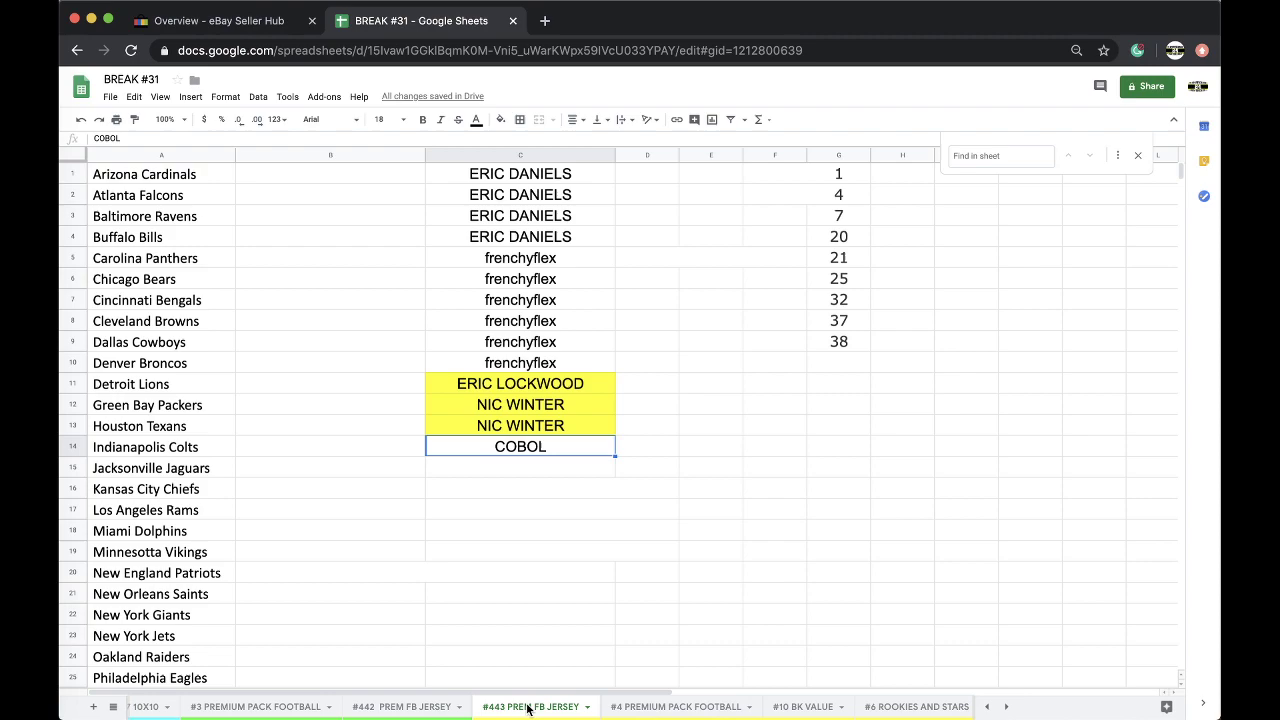
pyautogui.click(637, 706)
pyautogui.moveTo(517, 408); pyautogui.dragTo(520, 449)
pyautogui.press('Delete')
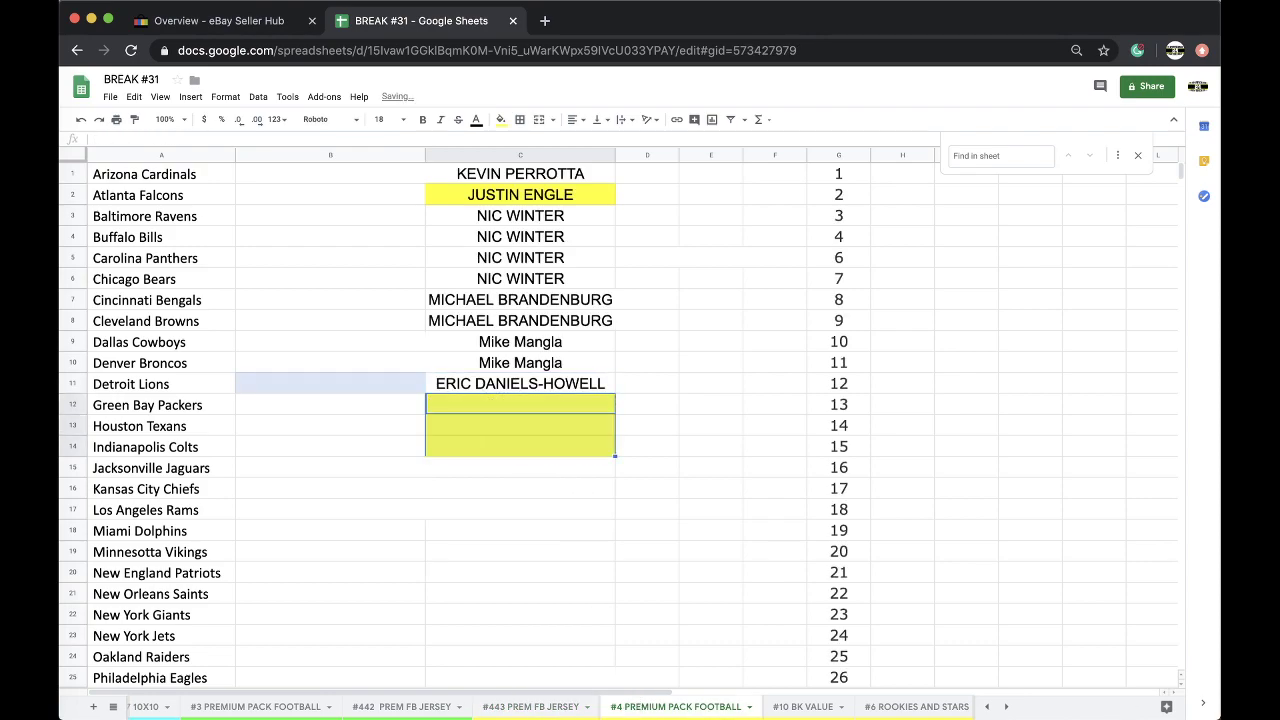
pyautogui.click(501, 119)
pyautogui.click(506, 133)
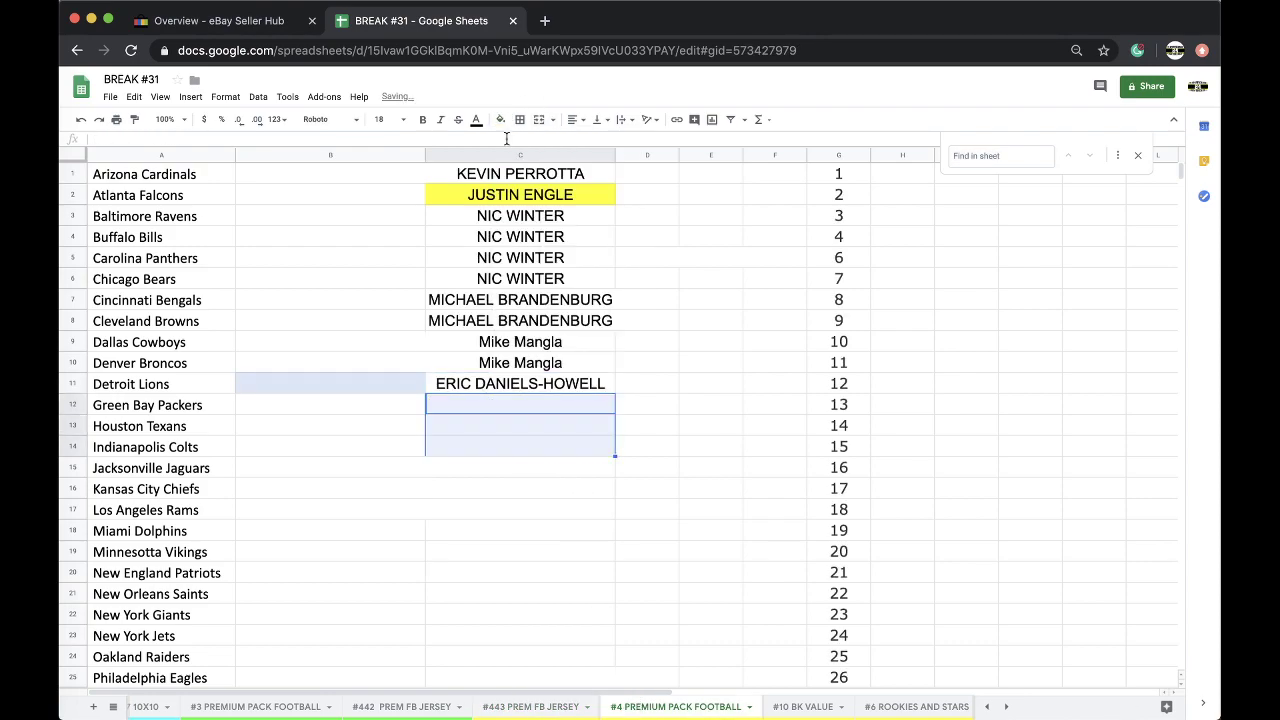
# - On #443, paste the three entries at C15 and delete the Detroit Lions buyer in C11
pyautogui.click(527, 707)
pyautogui.click(492, 465)
pyautogui.hotkey('ctrl', 'v')
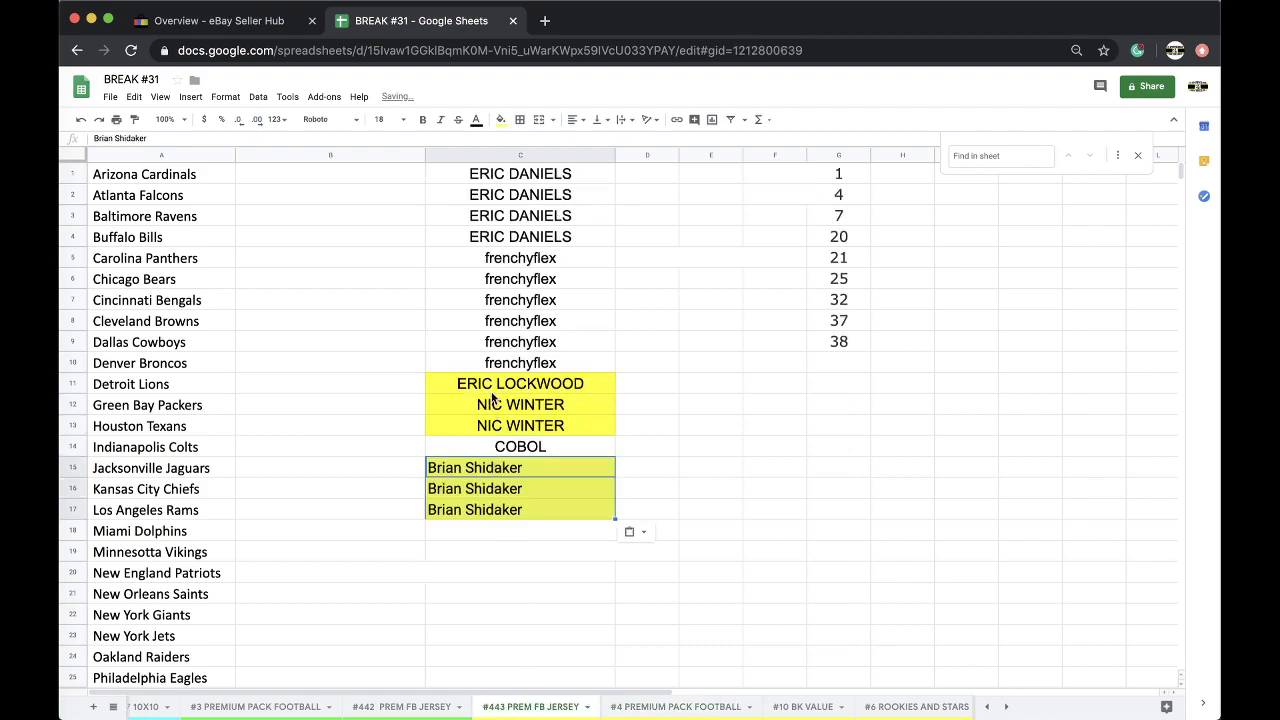
pyautogui.click(492, 388)
pyautogui.press('Delete')
pyautogui.click(501, 119)
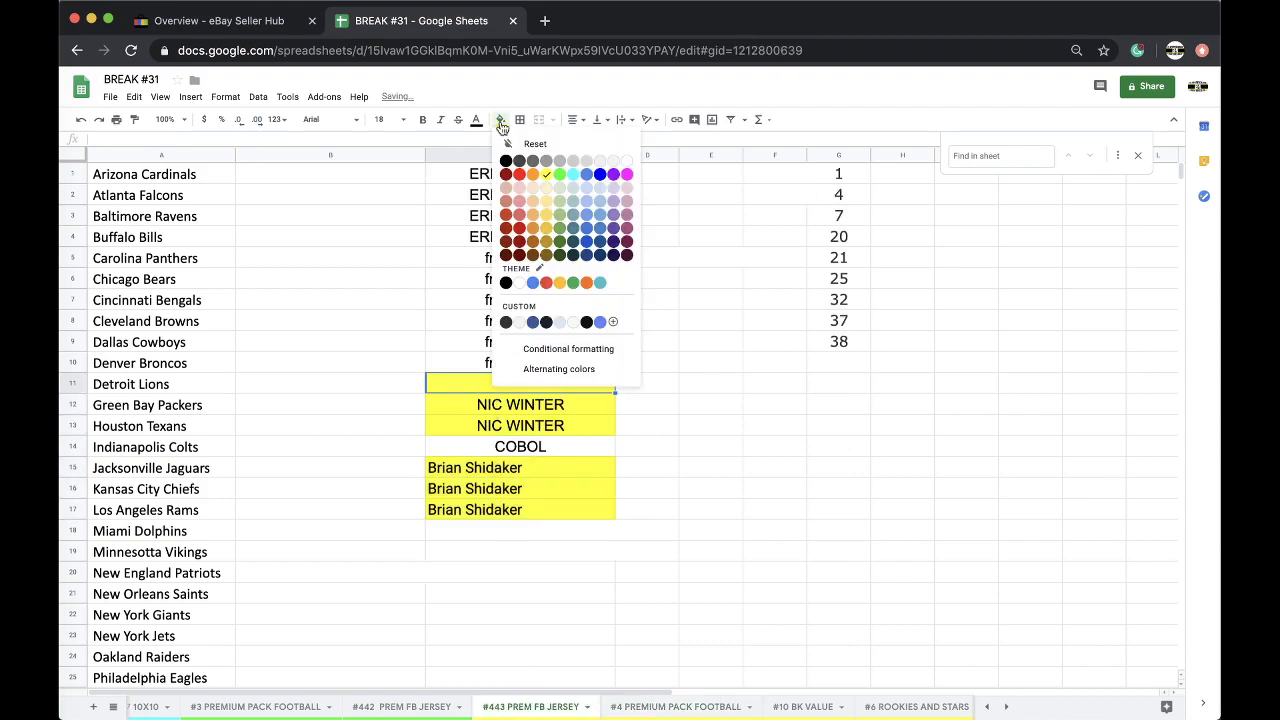
pyautogui.click(498, 134)
# - Move the entries from Green Bay downward up one row, starting at C11
pyautogui.moveTo(494, 416); pyautogui.dragTo(500, 510)
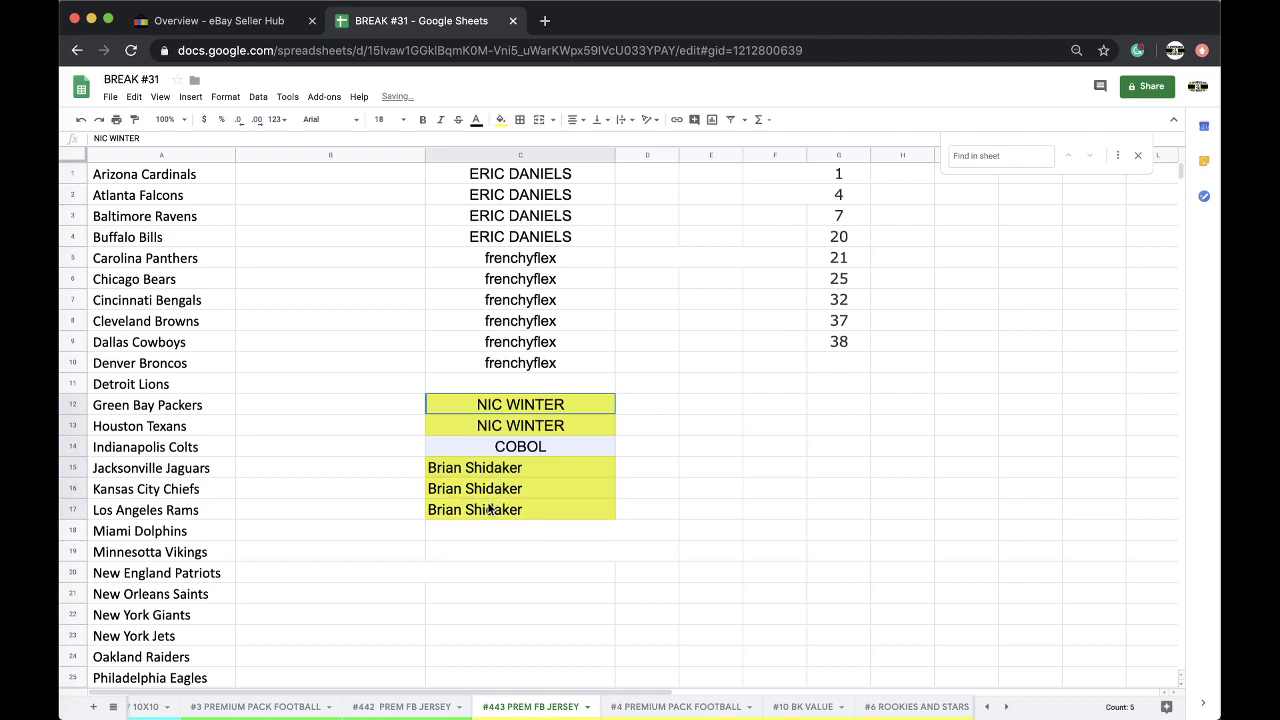
pyautogui.press('Delete')
pyautogui.click(501, 119)
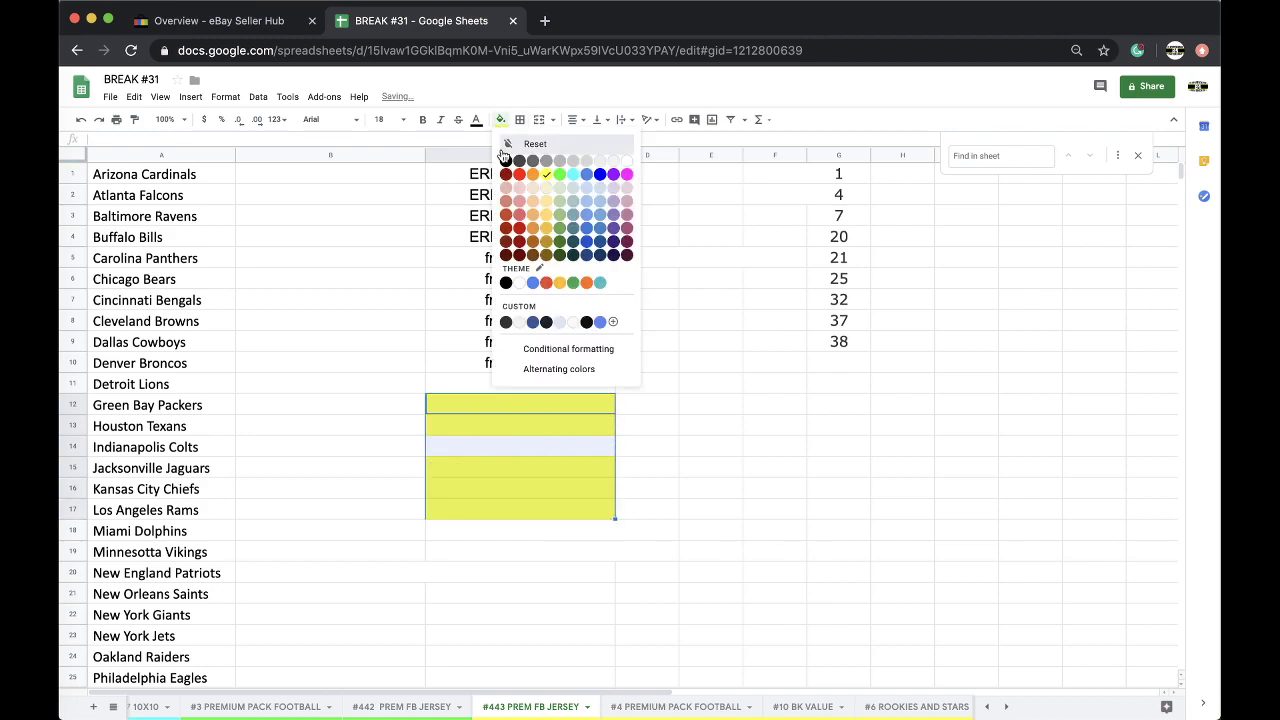
pyautogui.click(505, 134)
pyautogui.click(490, 384)
pyautogui.hotkey('ctrl', 'v')
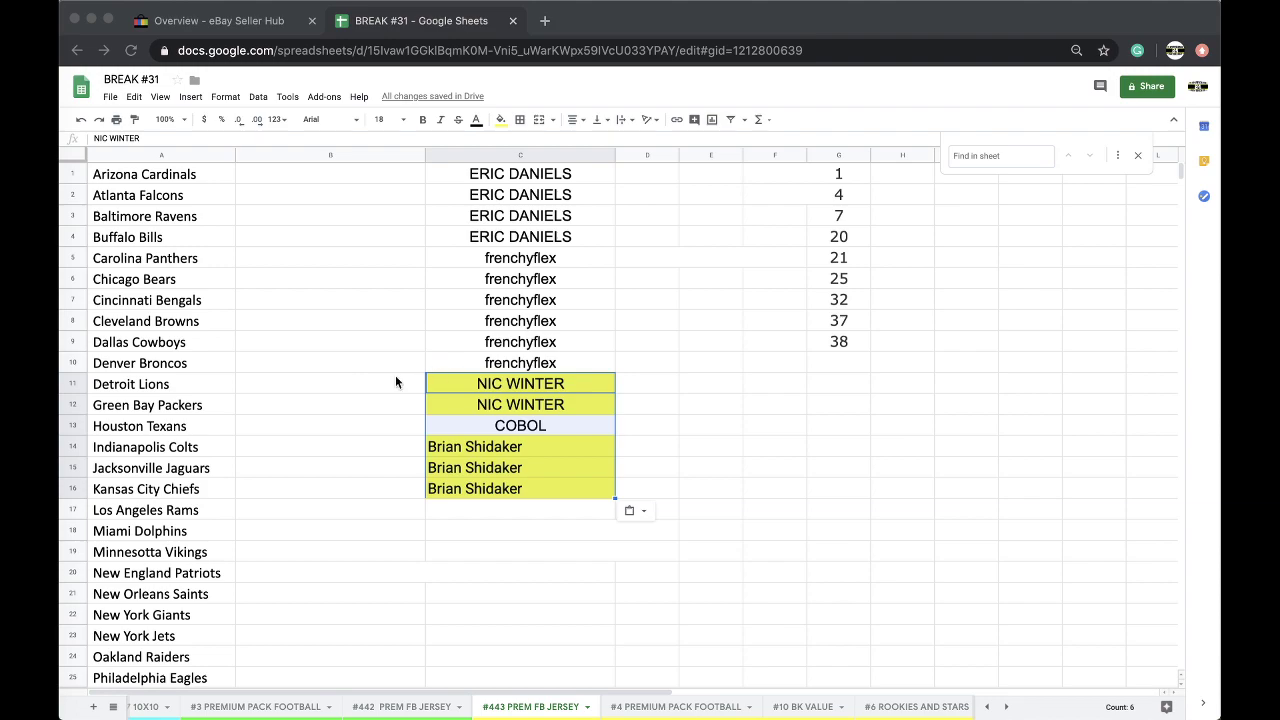
# - Enter the Rams buyer's name in C17 and copy it into the Miami Dolphins row
pyautogui.click(487, 516)
pyautogui.write('LACNE')
pyautogui.press('BackSpace')
pyautogui.press('BackSpace')
pyautogui.press('BackSpace')
pyautogui.press('BackSpace')
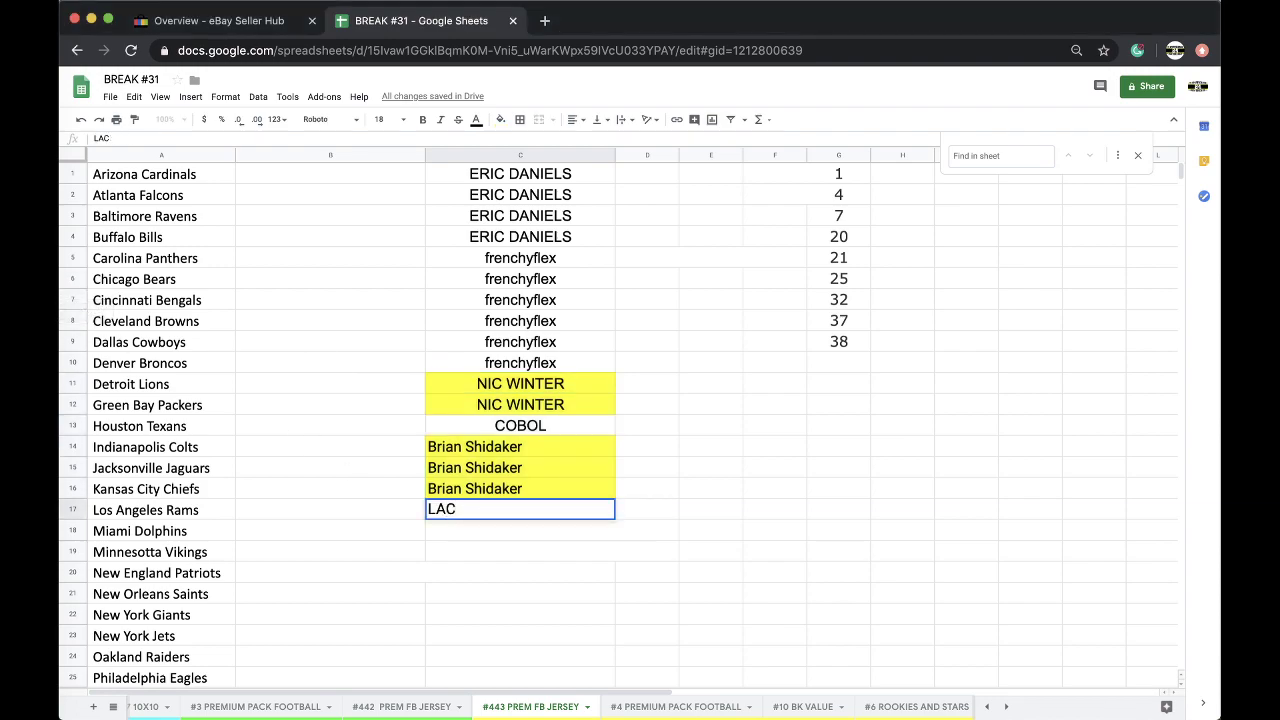
pyautogui.write('NCE S')
pyautogui.click(508, 572)
pyautogui.click(487, 516)
pyautogui.press('super+c')
pyautogui.click(487, 530)
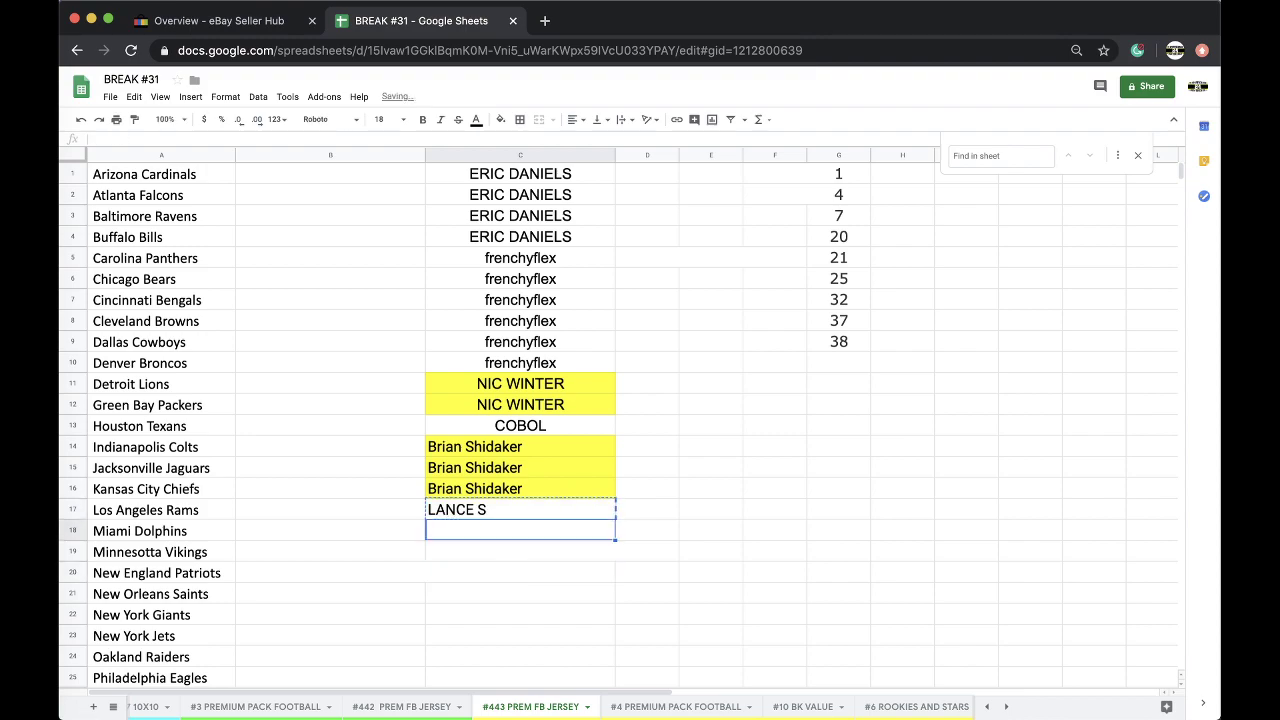
pyautogui.press('super+v')
# - On CREDIT, change the B27 credit from $4.00 to -$10.00
pyautogui.hscroll(-2, 210, 707)
pyautogui.click(205, 708)
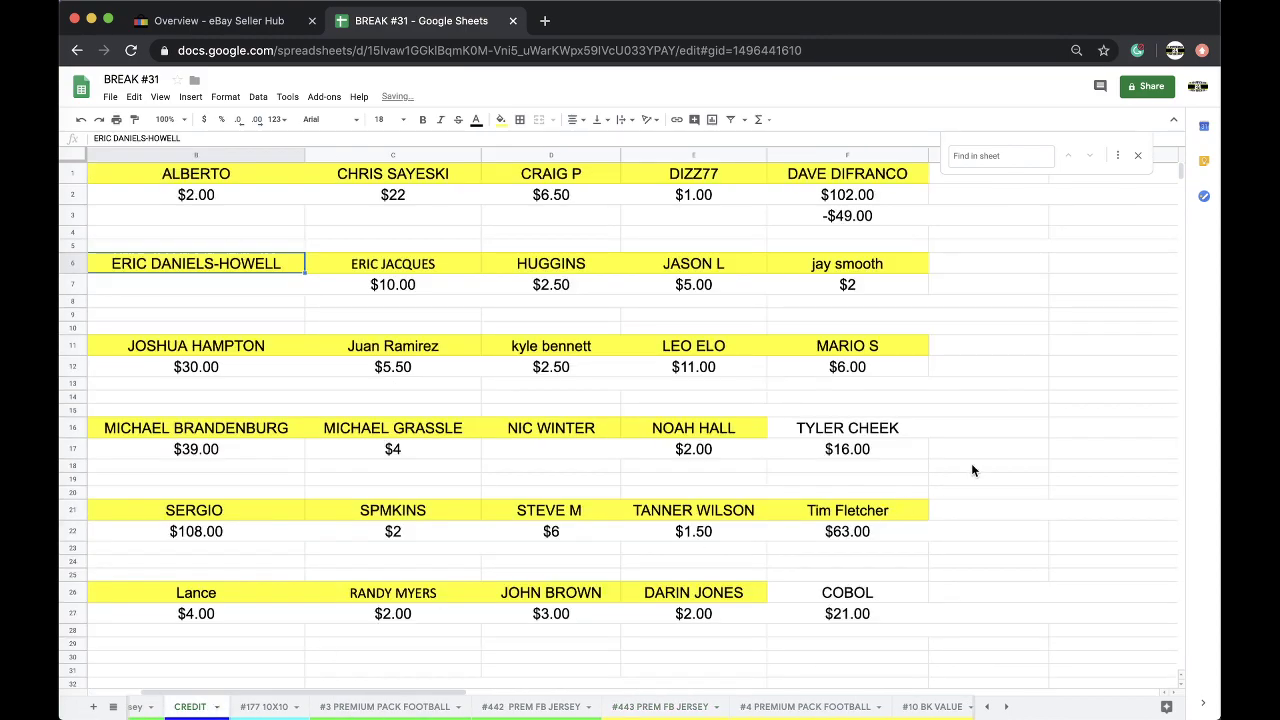
pyautogui.hscroll(-3, 636, 553)
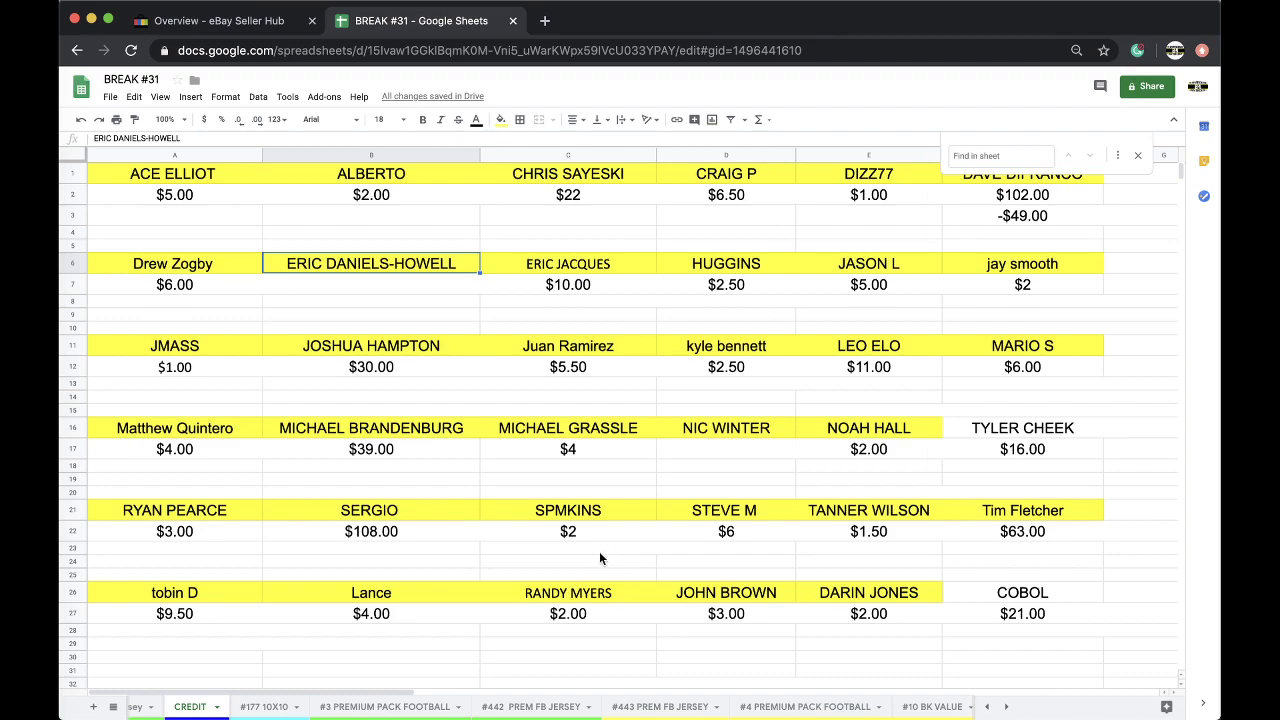
pyautogui.click(424, 617)
pyautogui.write('-$10')
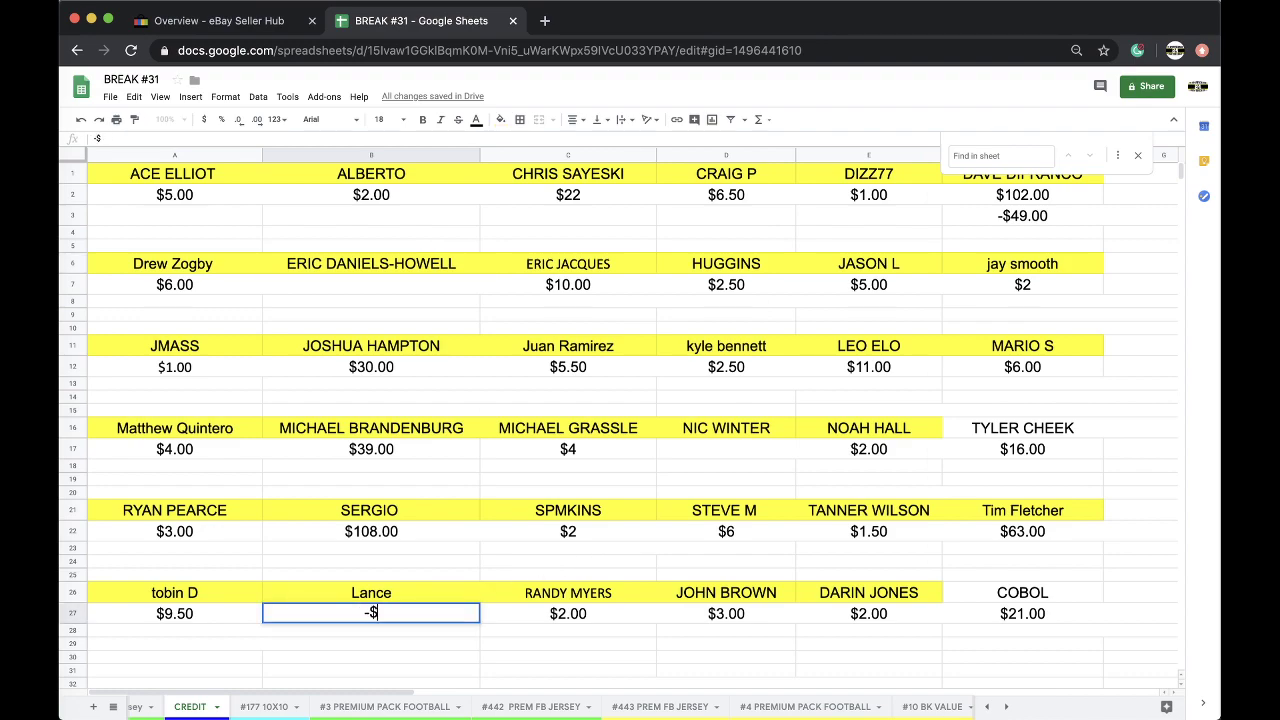
# - Fill the buyer's name cell B26 red and close the Find box
pyautogui.click(402, 594)
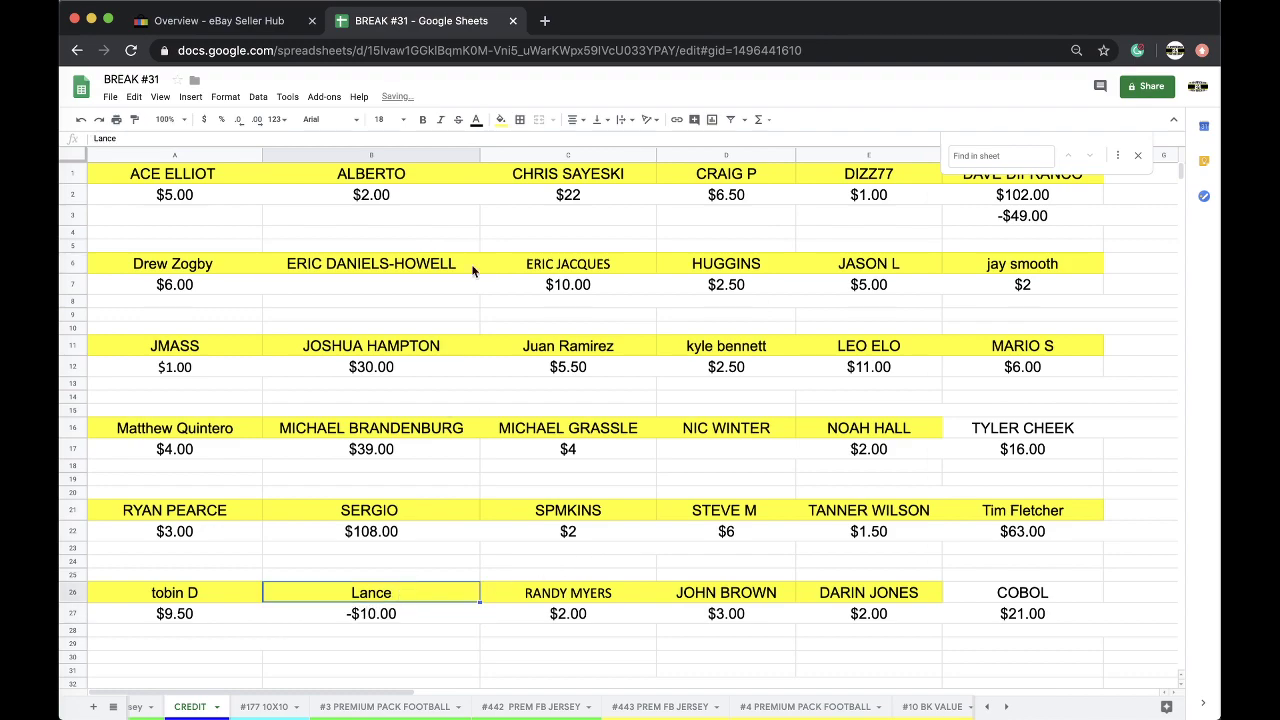
pyautogui.click(500, 119)
pyautogui.click(516, 176)
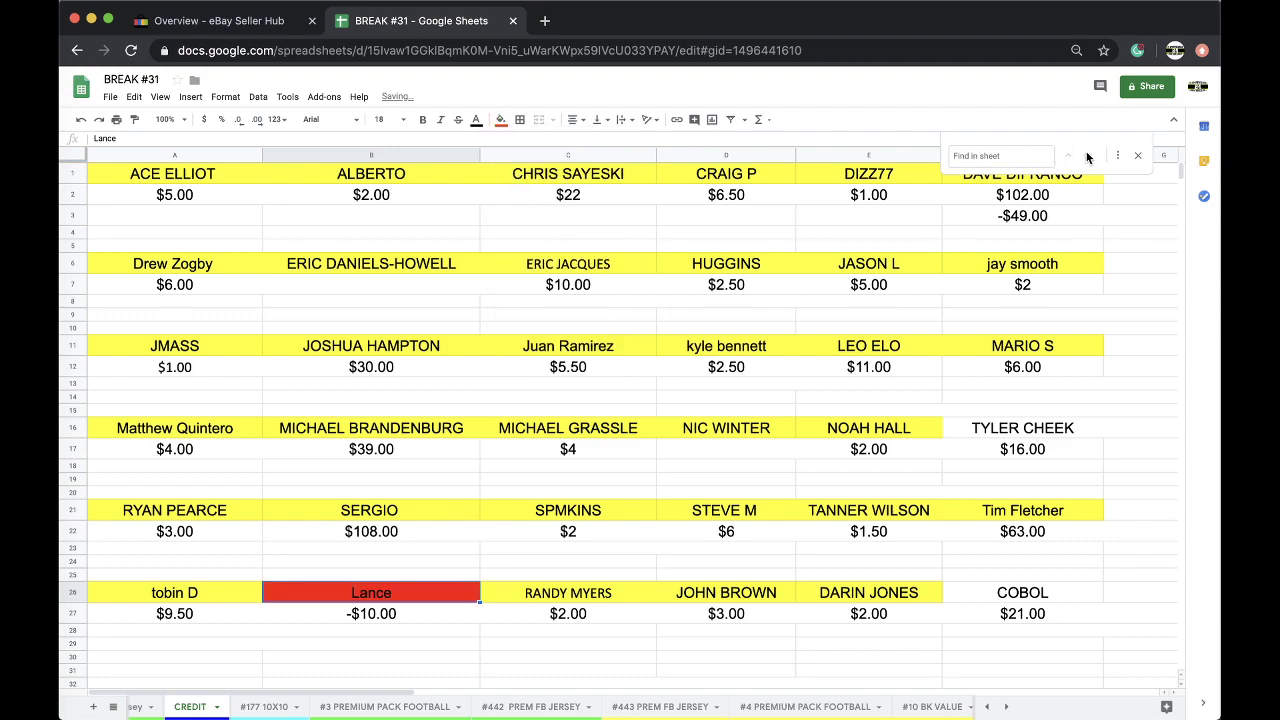
pyautogui.click(1137, 156)
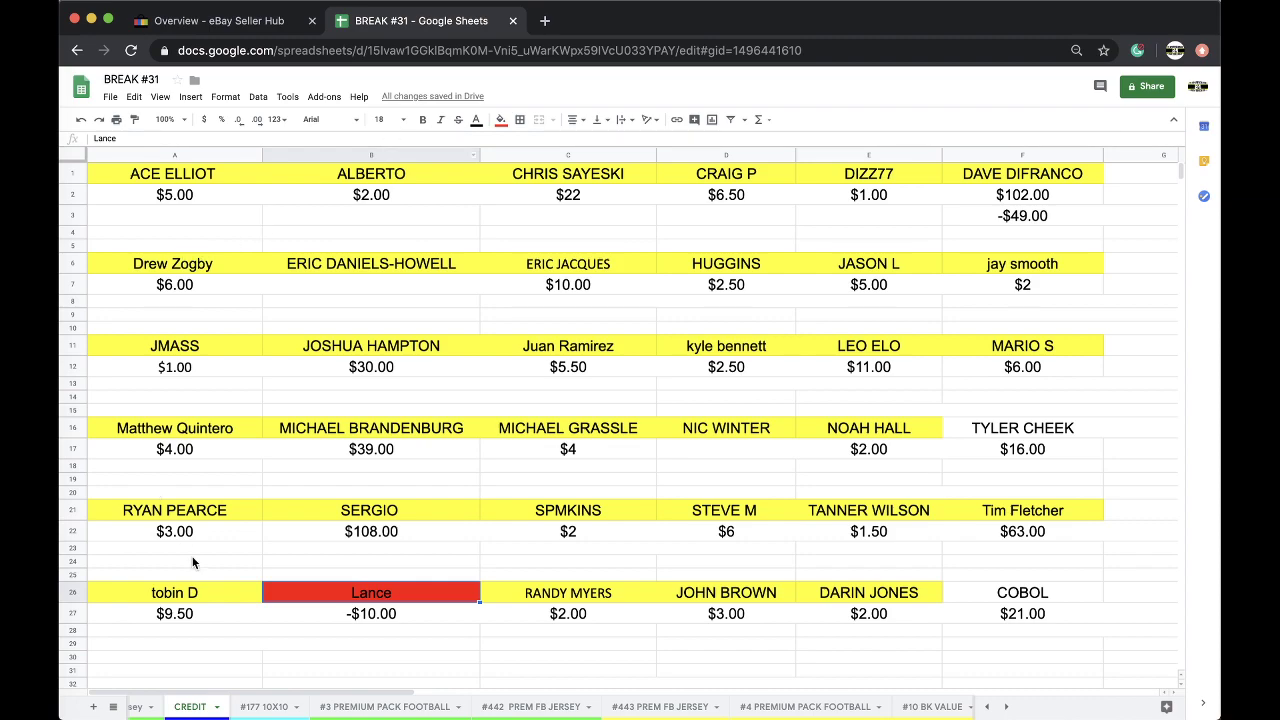
# - On the #443 PREM FB JERSEY sheet, remove the yellow fill from C14:C17
pyautogui.click(580, 707)
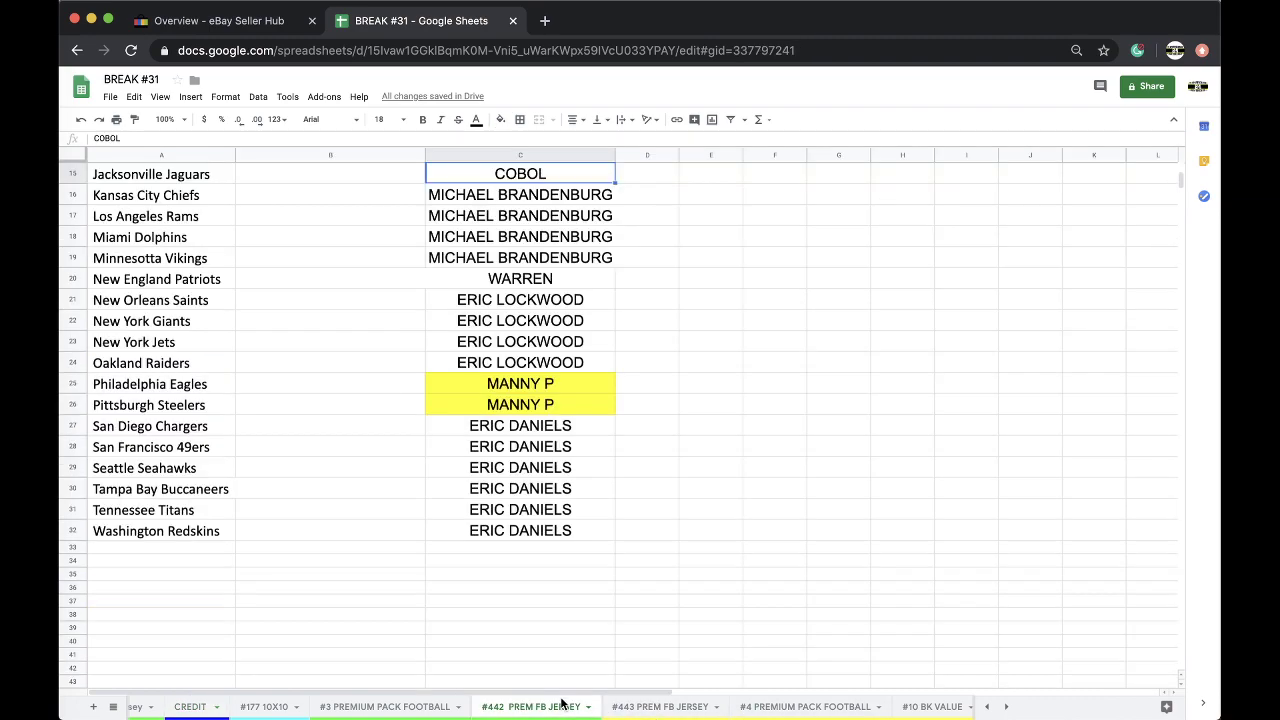
pyautogui.click(659, 707)
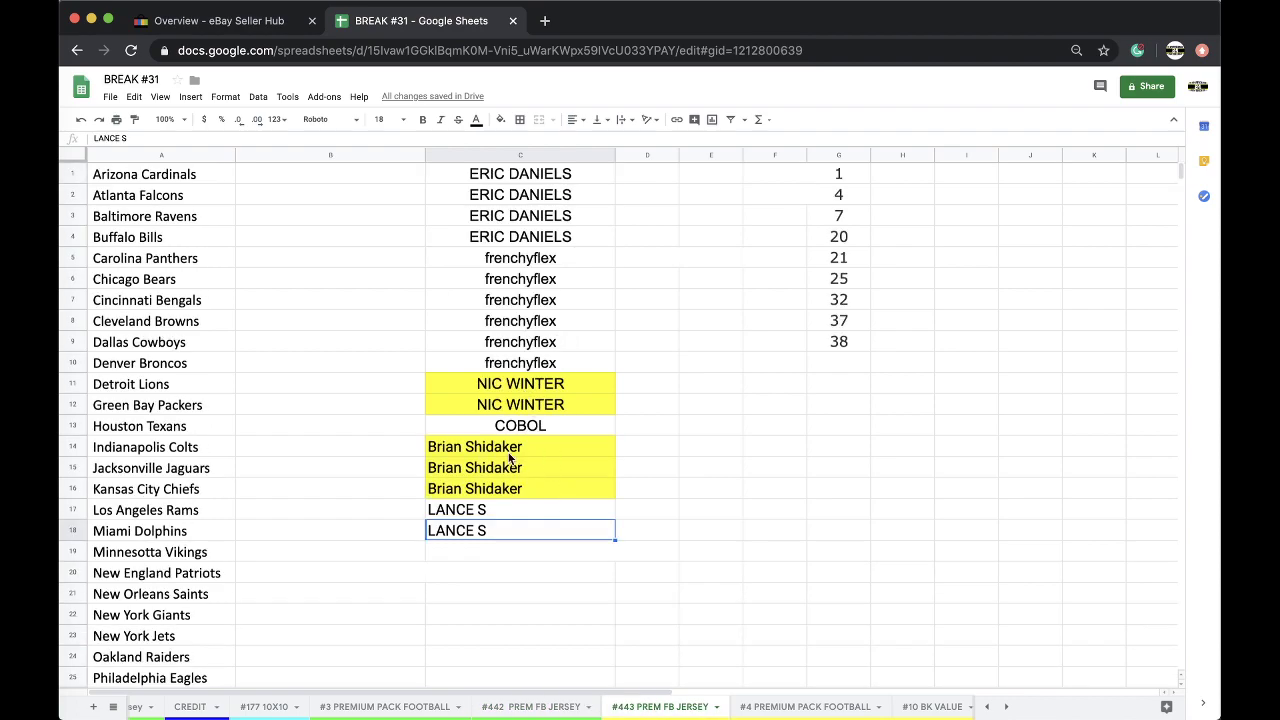
pyautogui.moveTo(530, 458); pyautogui.dragTo(528, 503)
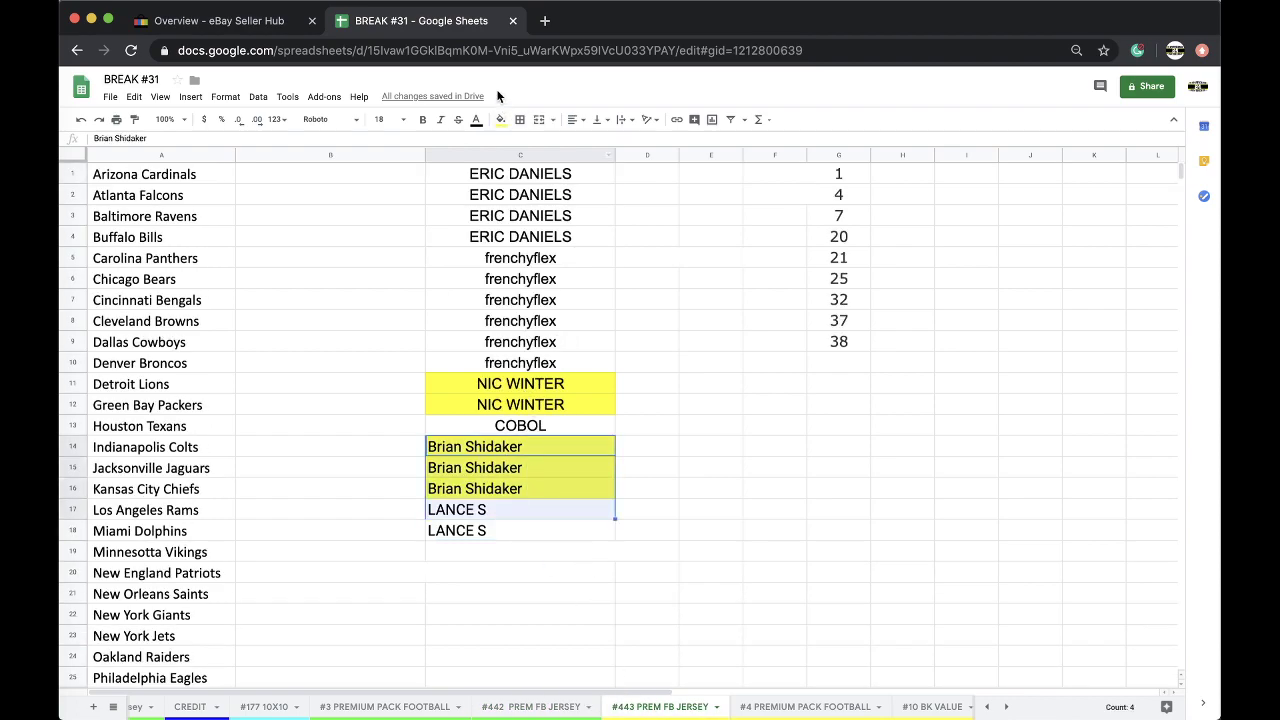
pyautogui.click(500, 119)
pyautogui.click(515, 145)
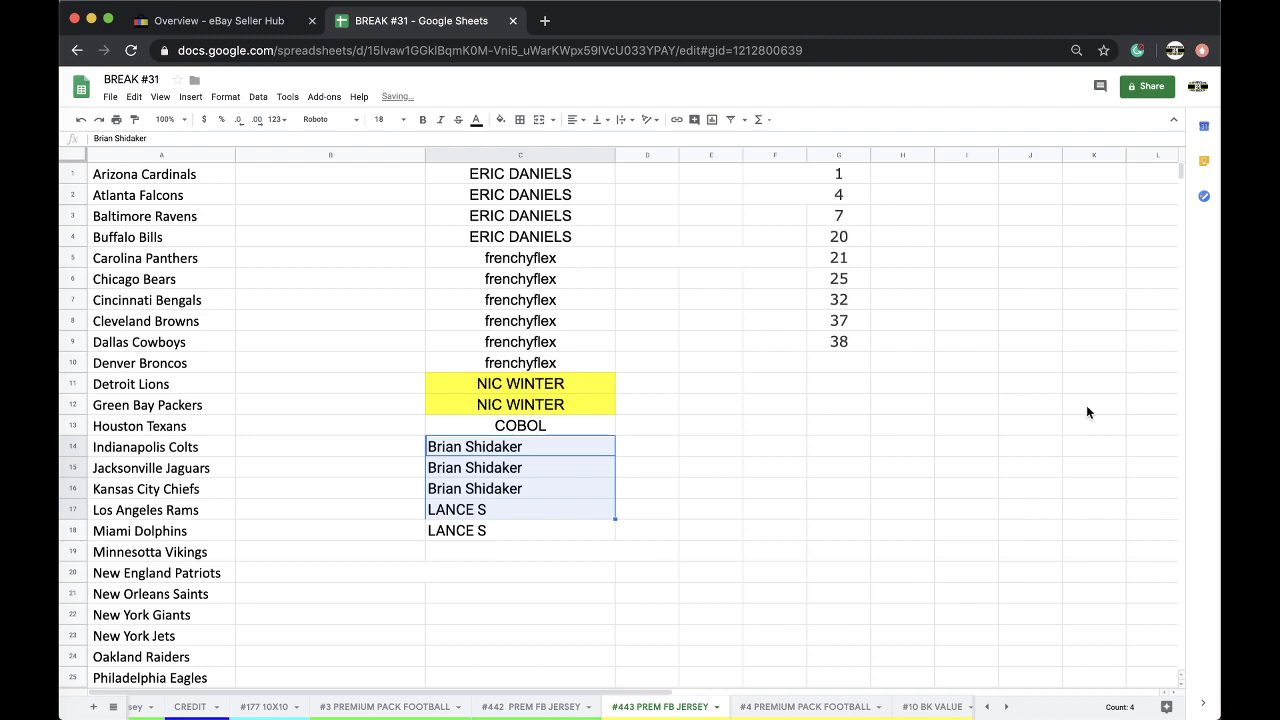
pyautogui.click(547, 303)
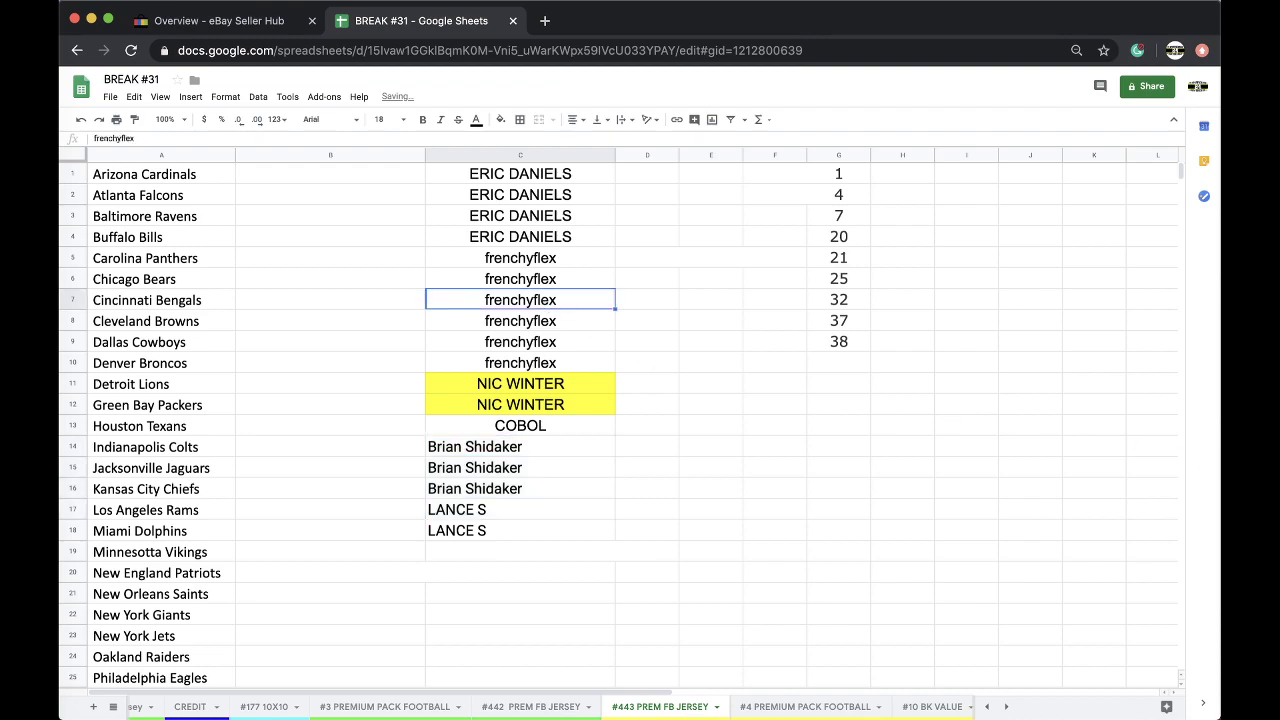
# - Enter a new buyer's name in C19 and copy it into C20:C22
pyautogui.click(535, 550)
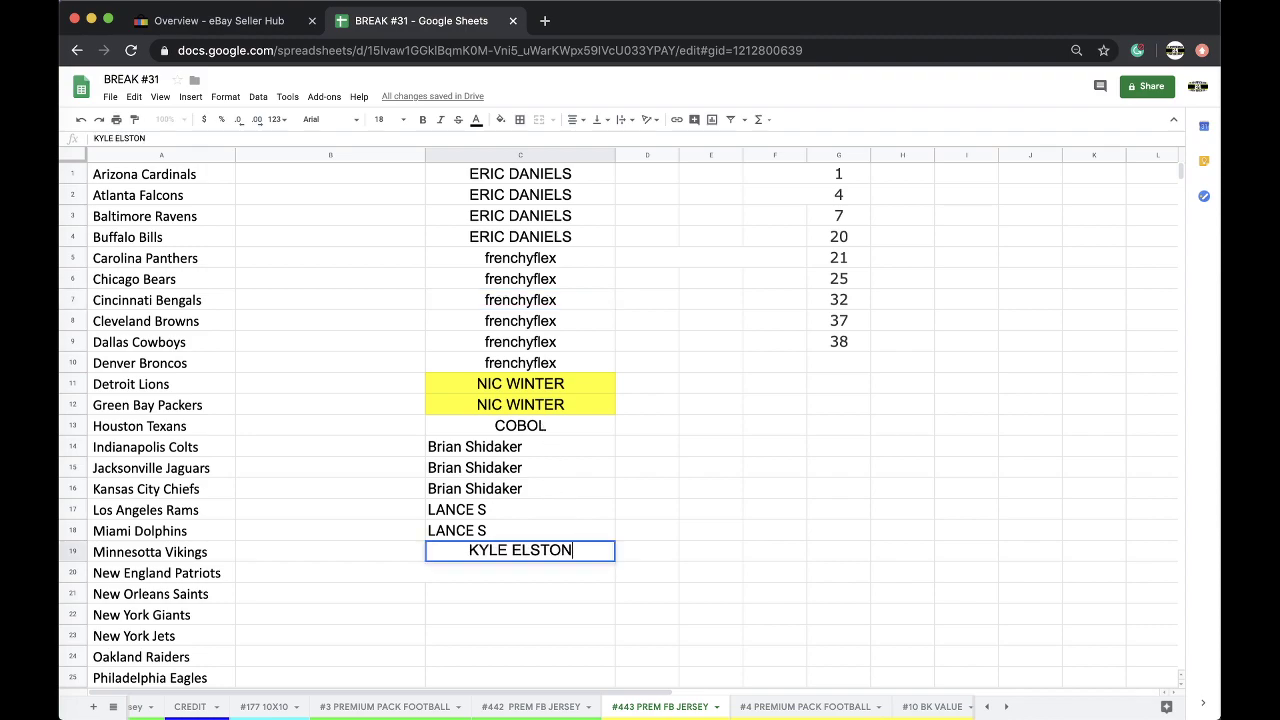
pyautogui.press('Return')
pyautogui.click(545, 552)
pyautogui.press('super+c')
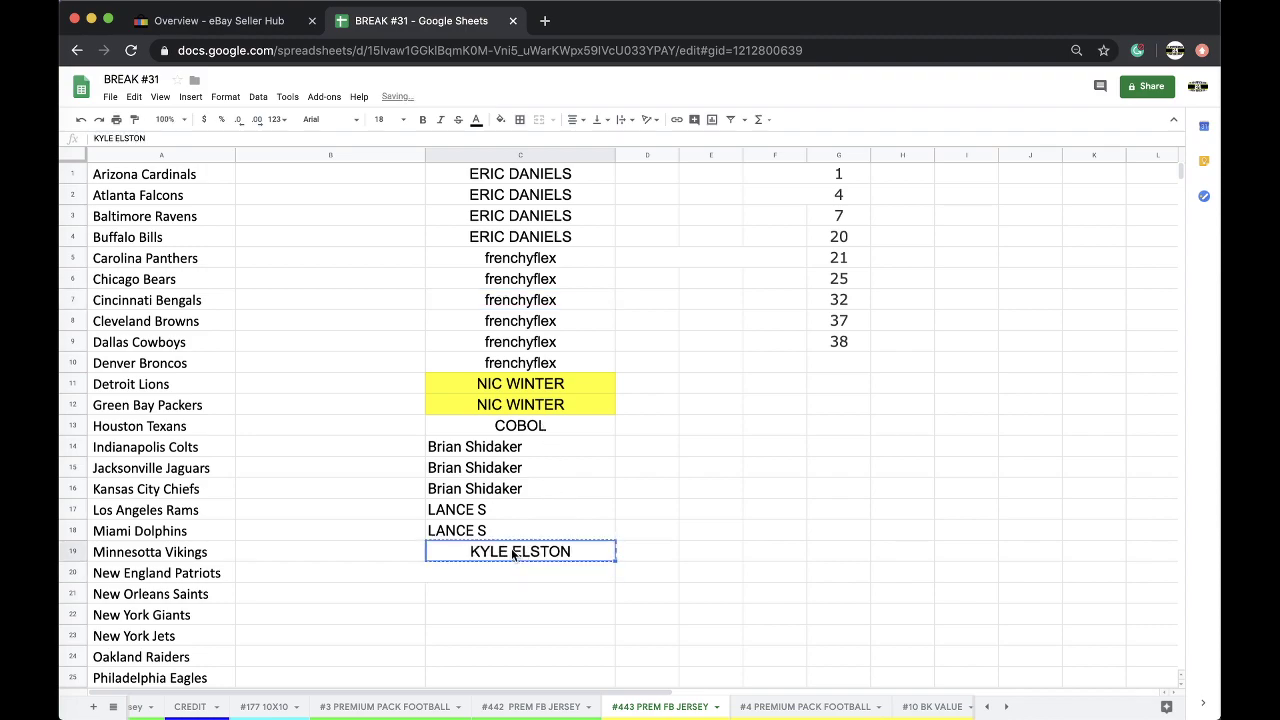
pyautogui.press('Down')
pyautogui.press('super+v')
pyautogui.press('Down')
pyautogui.press('super+v')
pyautogui.press('Down')
pyautogui.press('super+v')
# - Fill C19:C22 yellow, then switch to the #177 10X10 sheet
pyautogui.scroll(-5, 510, 543)
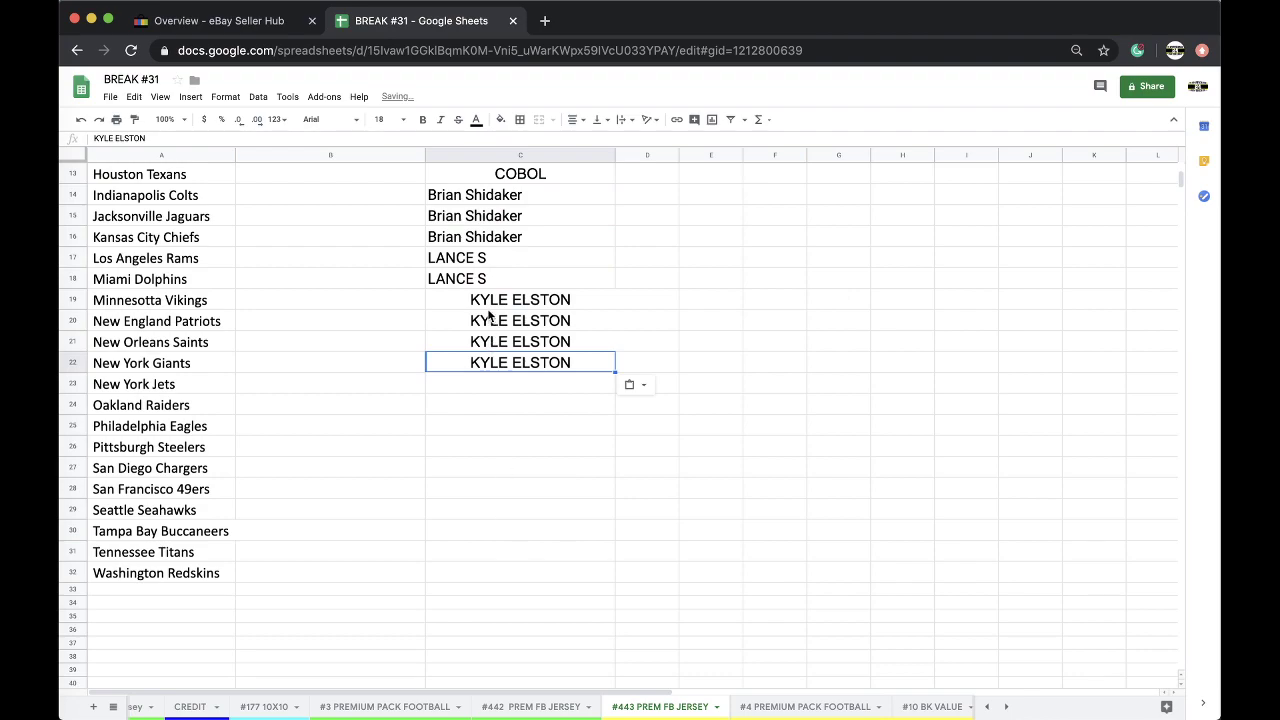
pyautogui.moveTo(495, 300); pyautogui.dragTo(491, 363)
pyautogui.click(503, 120)
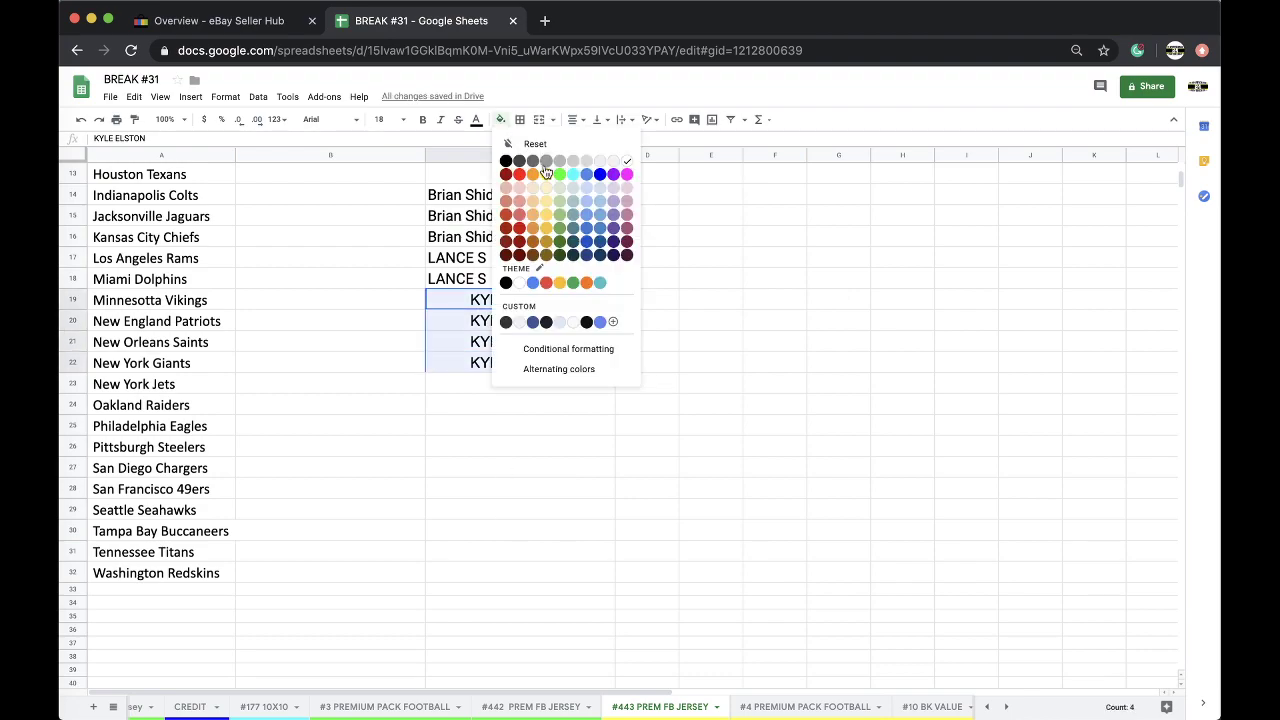
pyautogui.click(548, 171)
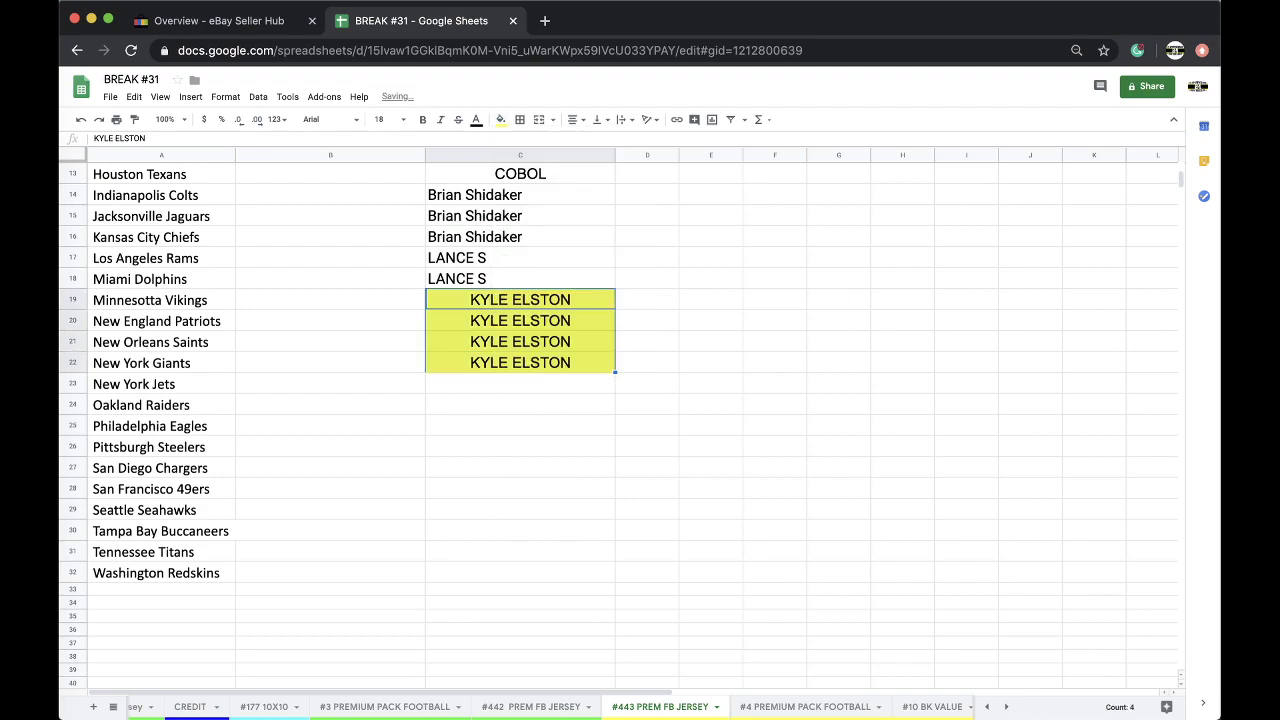
pyautogui.click(190, 708)
pyautogui.click(268, 708)
# - Enter the buyer's name in A10 on #177 10X10 and copy it
pyautogui.click(160, 374)
pyautogui.write('CRAIG P')
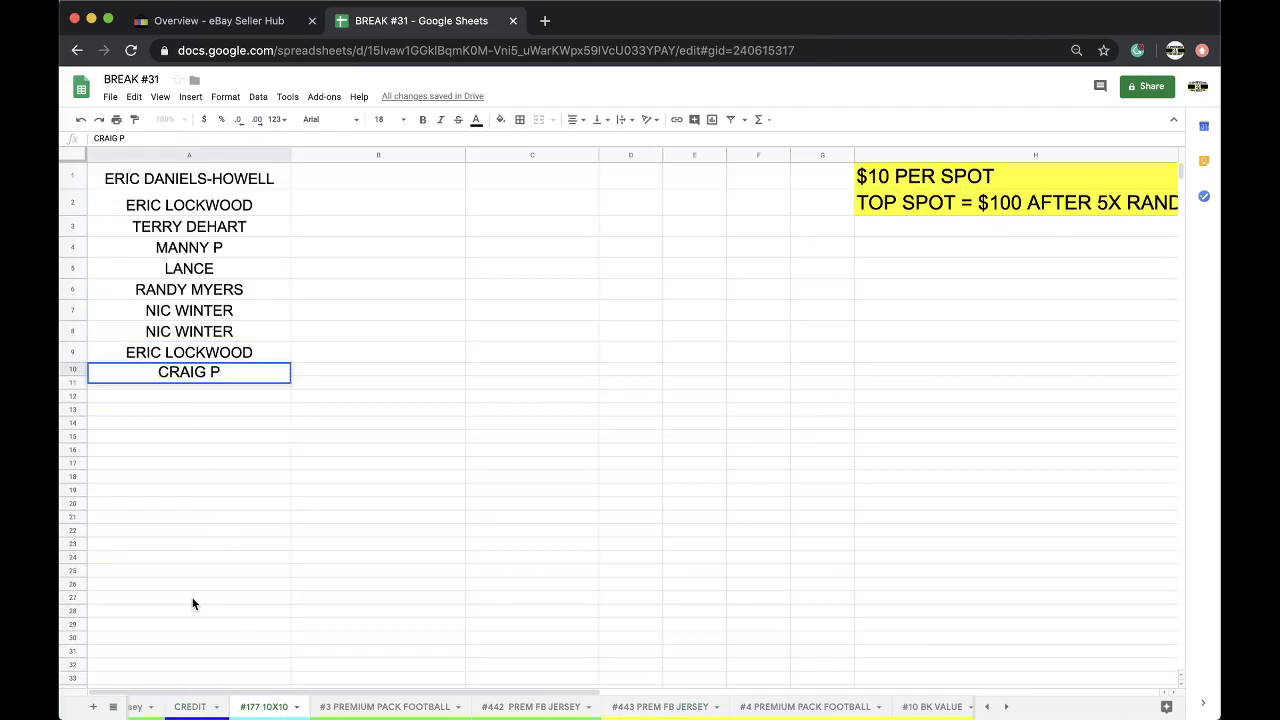
pyautogui.press('Return')
pyautogui.click(209, 369)
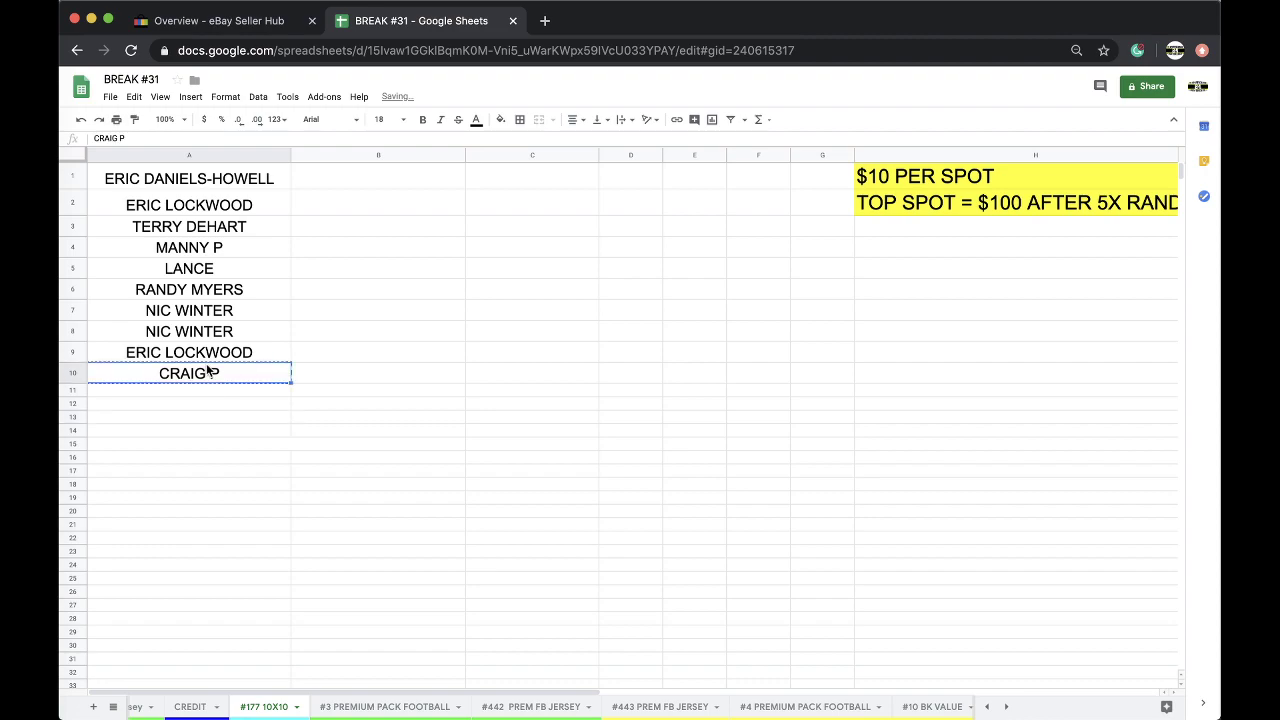
pyautogui.hotkey('ctrl', 'c')
# - On CREDIT, find that buyer and raise their D2 balance to $12.50
pyautogui.click(210, 707)
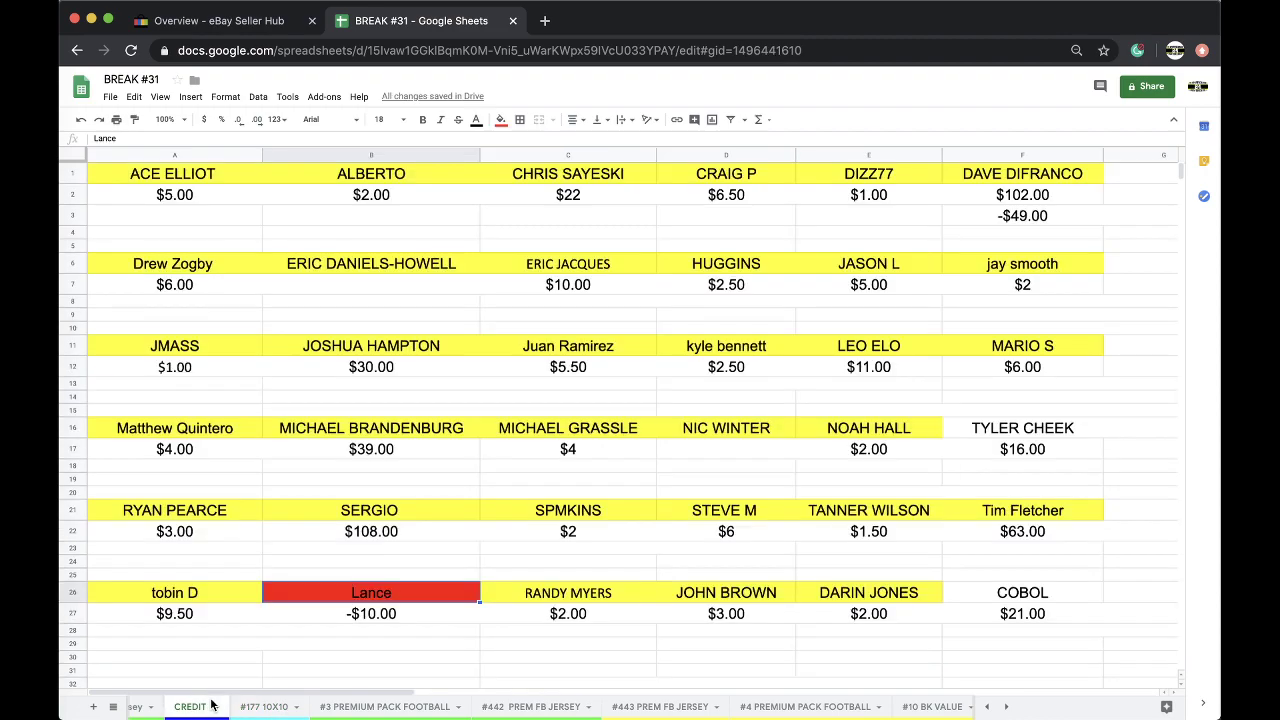
pyautogui.hotkey('ctrl', 'f')
pyautogui.write('CRAIG')
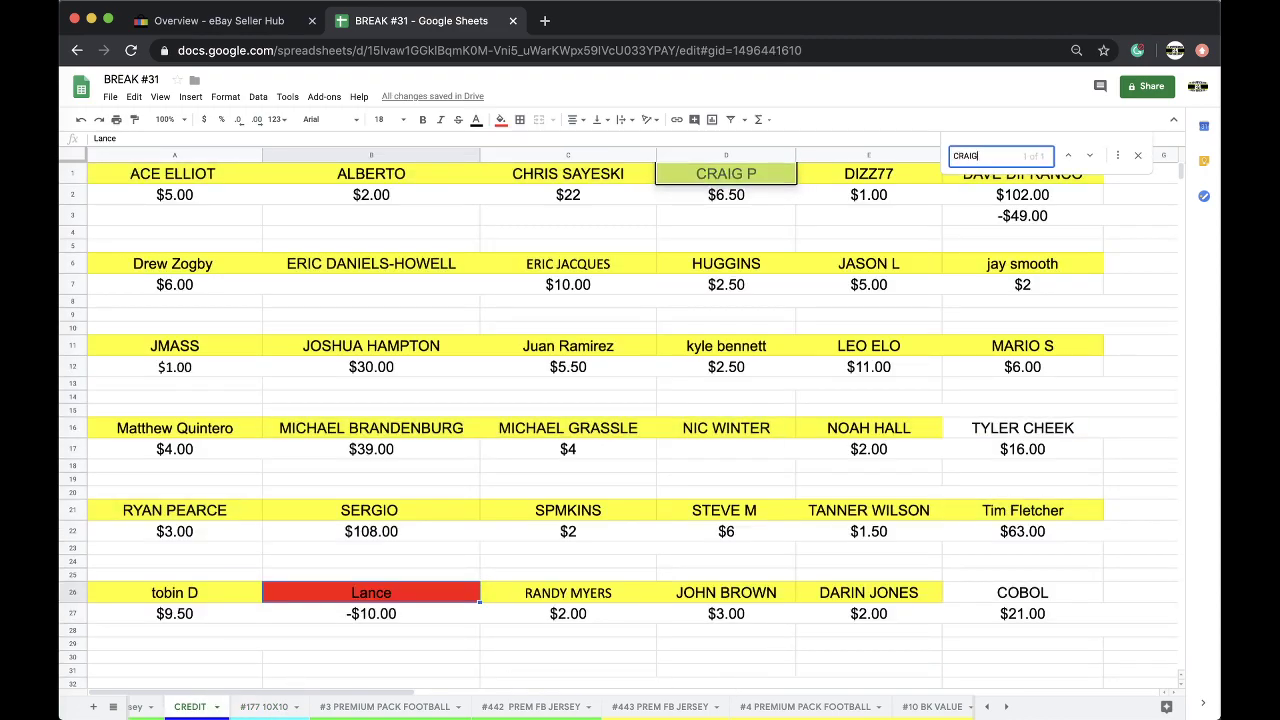
pyautogui.doubleClick(719, 196)
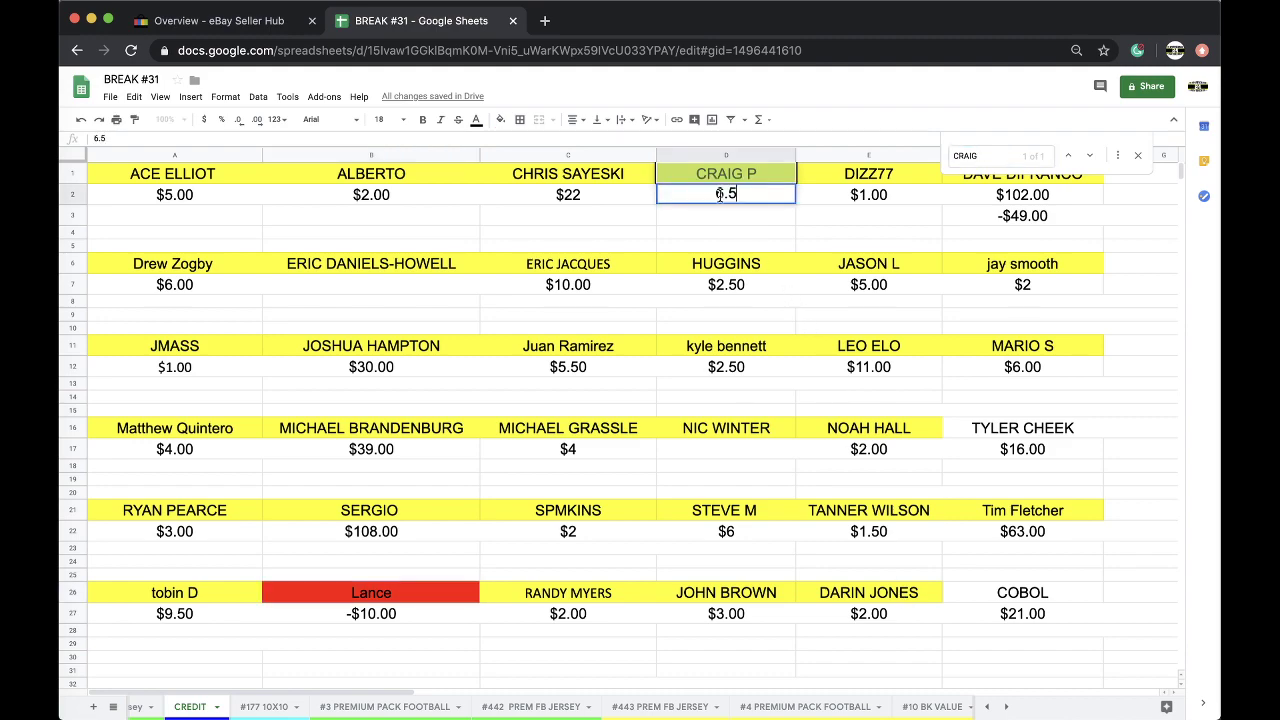
pyautogui.write('12')
pyautogui.click(582, 516)
# - Add a new buyer's name in A29 with $50 below it in A30
pyautogui.hotkey('ctrl', 'f')
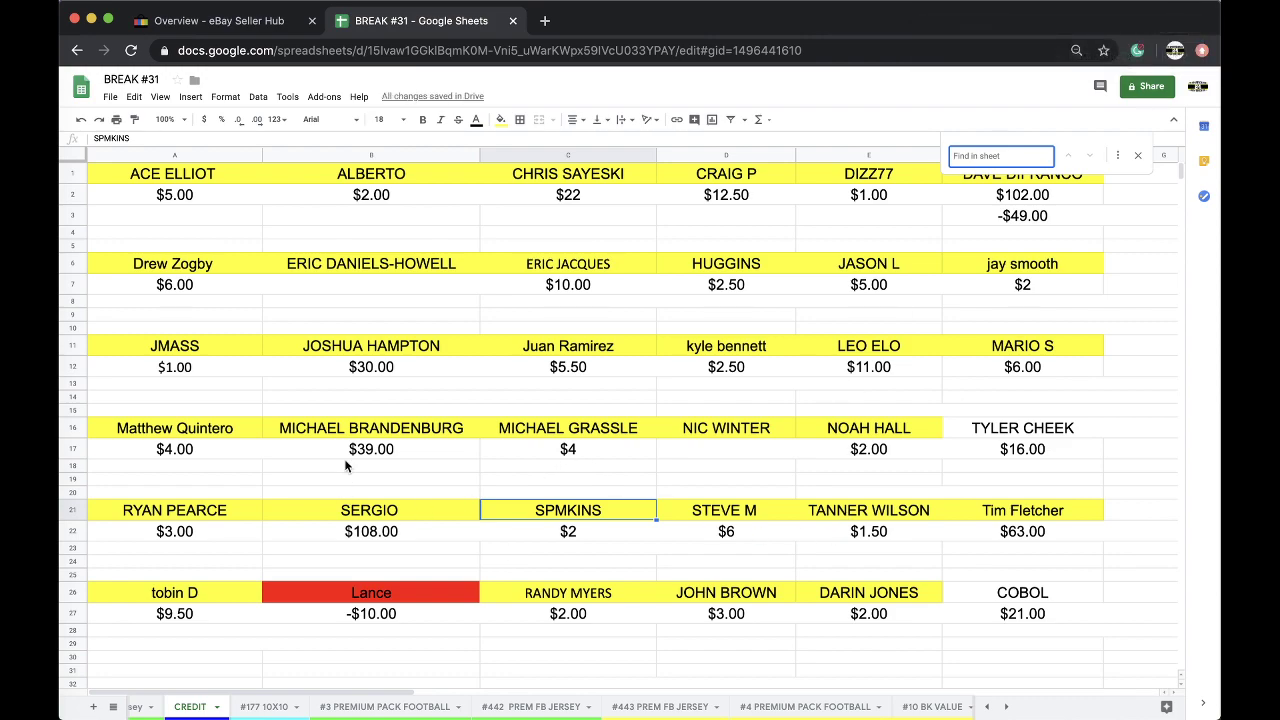
pyautogui.scroll(-1, 299, 548)
pyautogui.click(175, 622)
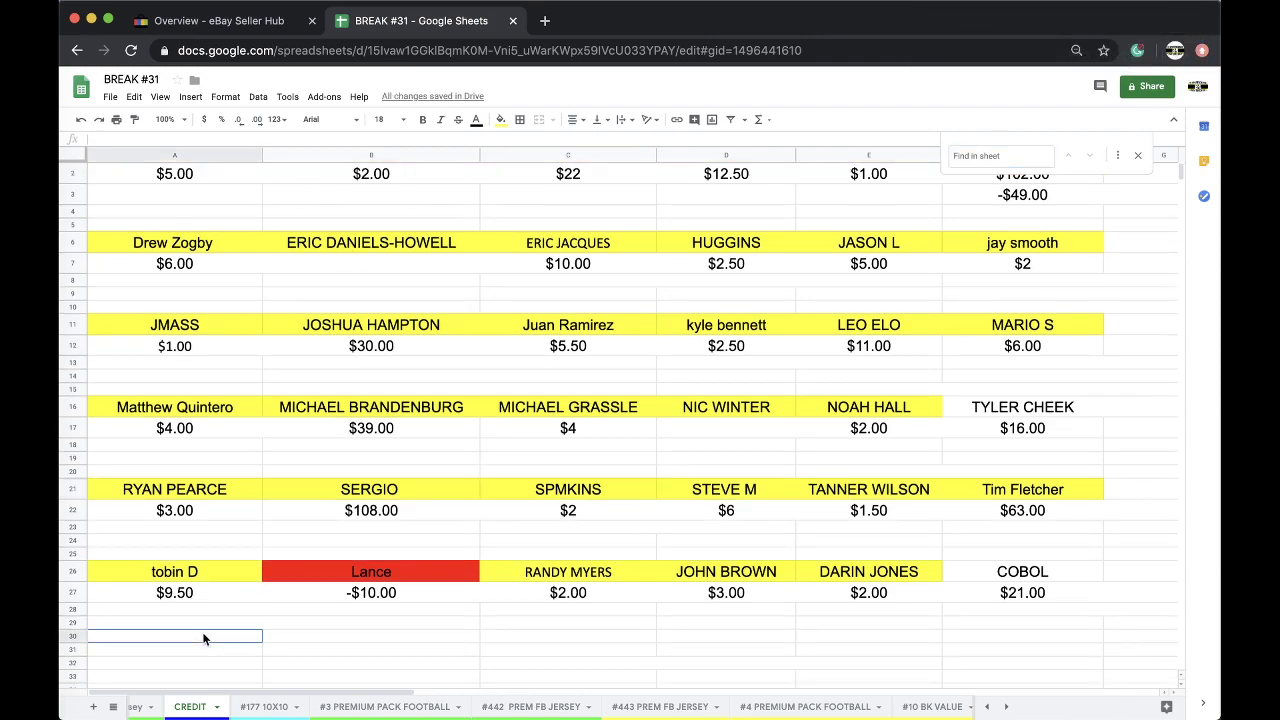
pyautogui.write('A')
pyautogui.press('BackSpace')
pyautogui.press('Escape')
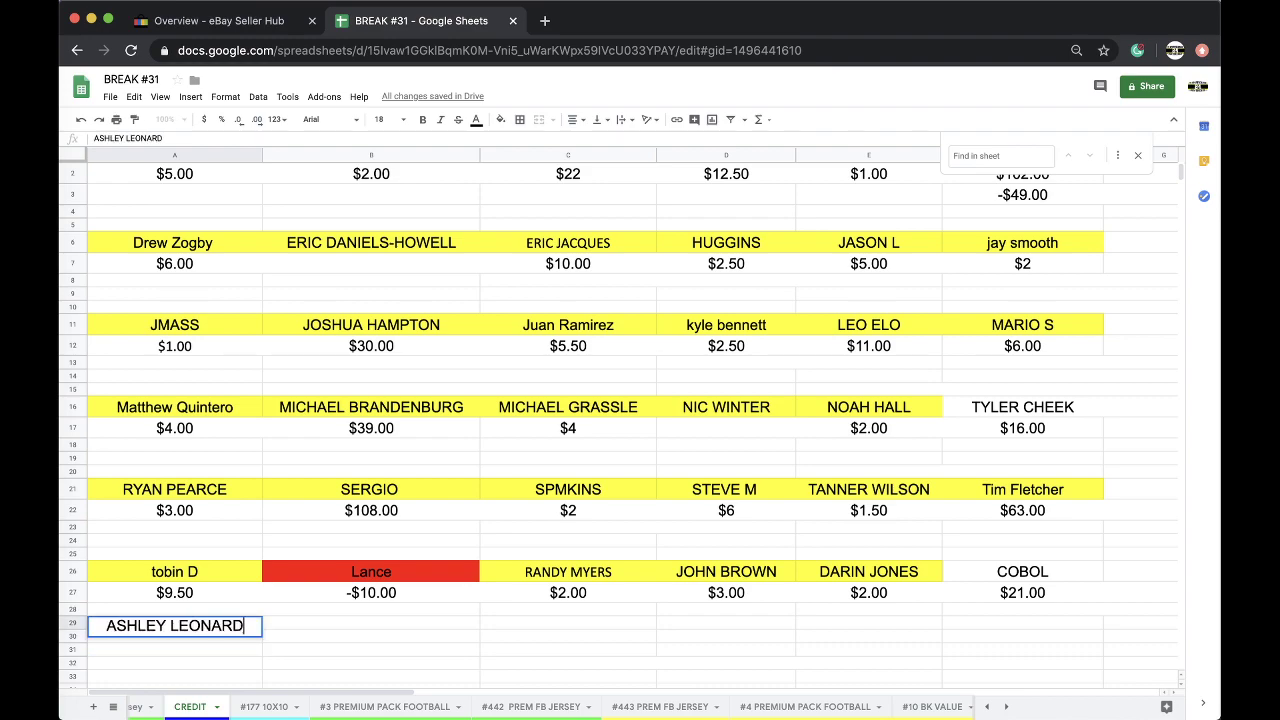
pyautogui.press('Return')
pyautogui.write('$50')
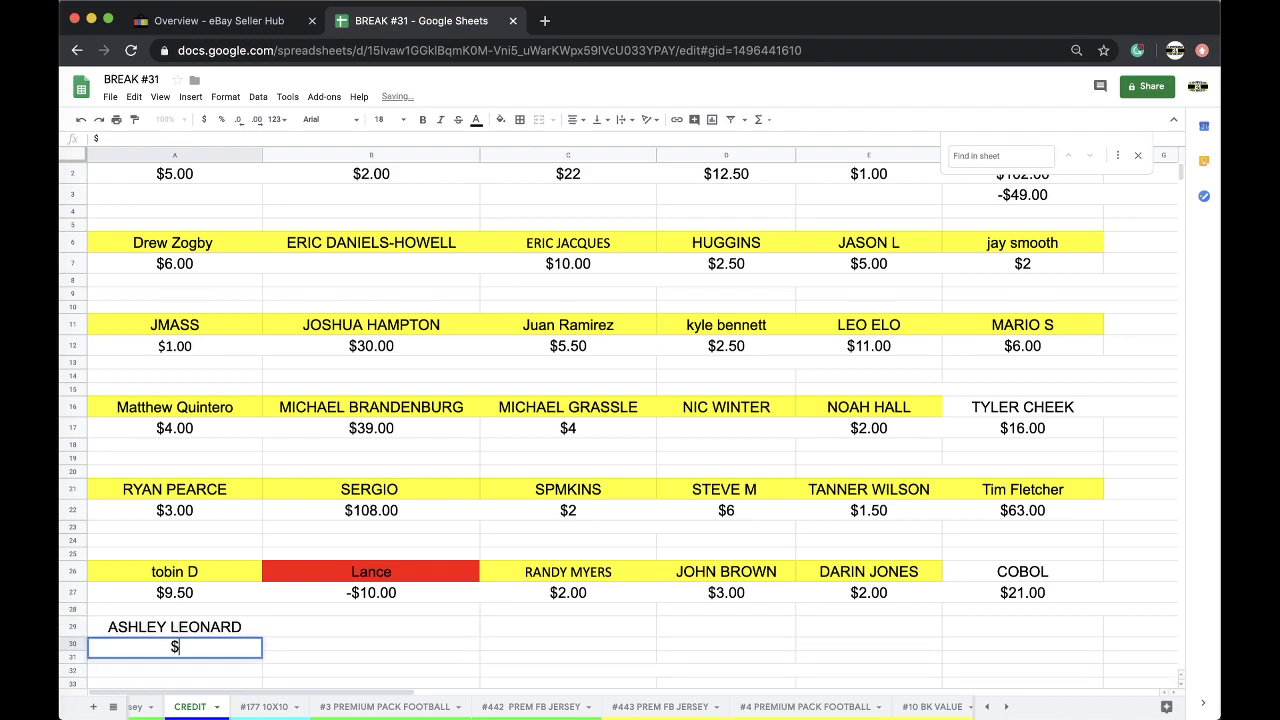
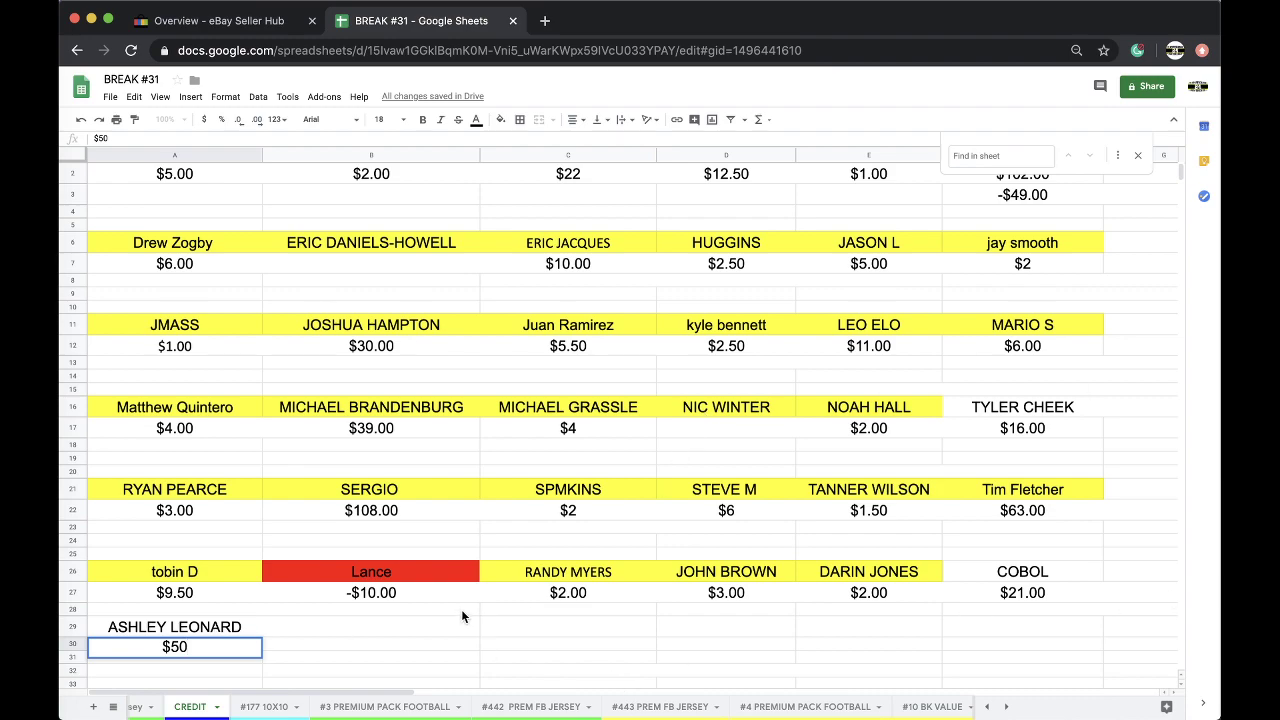
# - Commit the $50 credit in A30 and search the sheet for the buyer's name
pyautogui.click(861, 532)
pyautogui.hotkey('ctrl', 'f')
pyautogui.write('KEVIN')
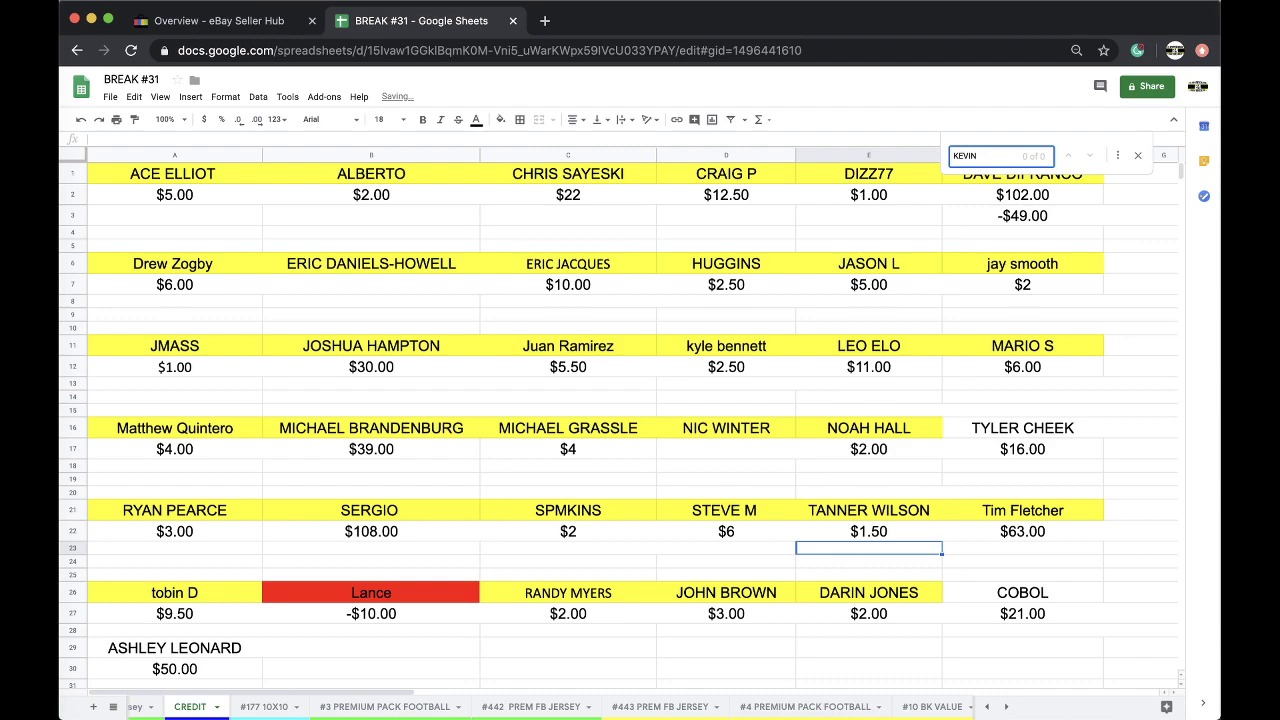
# - Paste the buyer's name into C23, the New York Jets spot on #443 PREM FB JERSEY, filled yellow
pyautogui.click(643, 710)
pyautogui.click(560, 712)
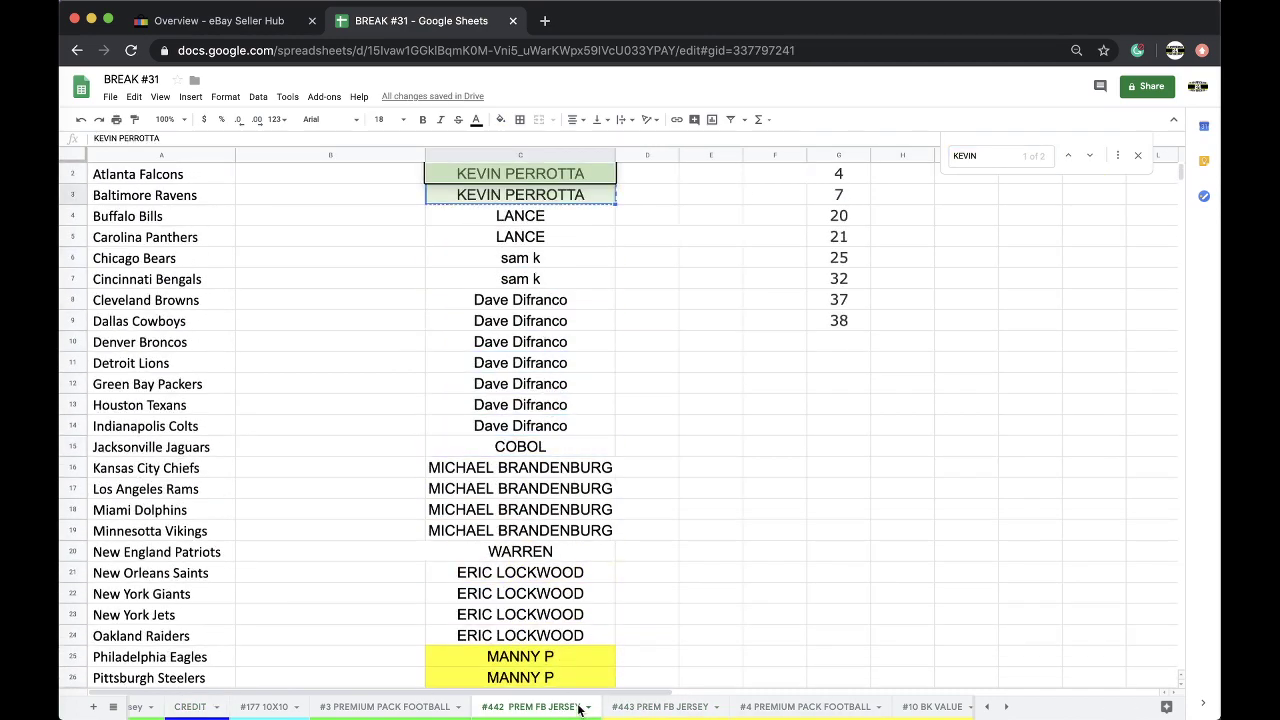
pyautogui.click(630, 708)
pyautogui.click(503, 385)
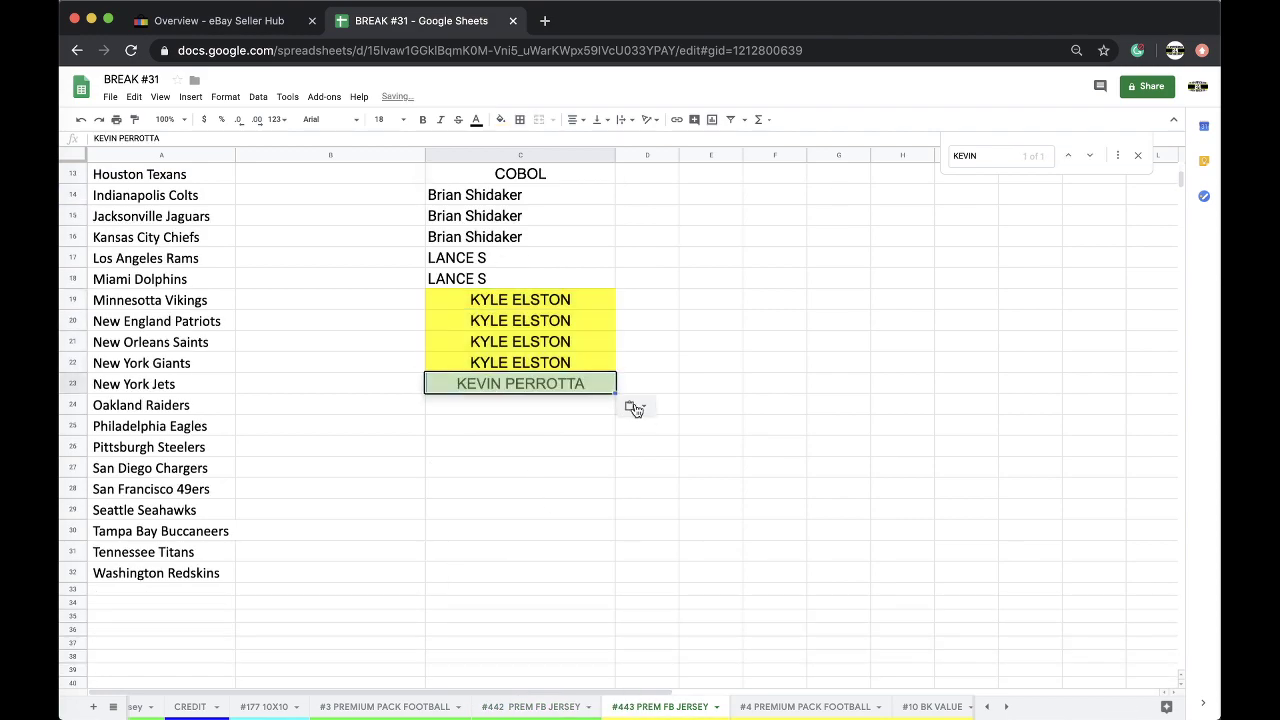
pyautogui.click(631, 406)
pyautogui.click(636, 430)
pyautogui.click(501, 119)
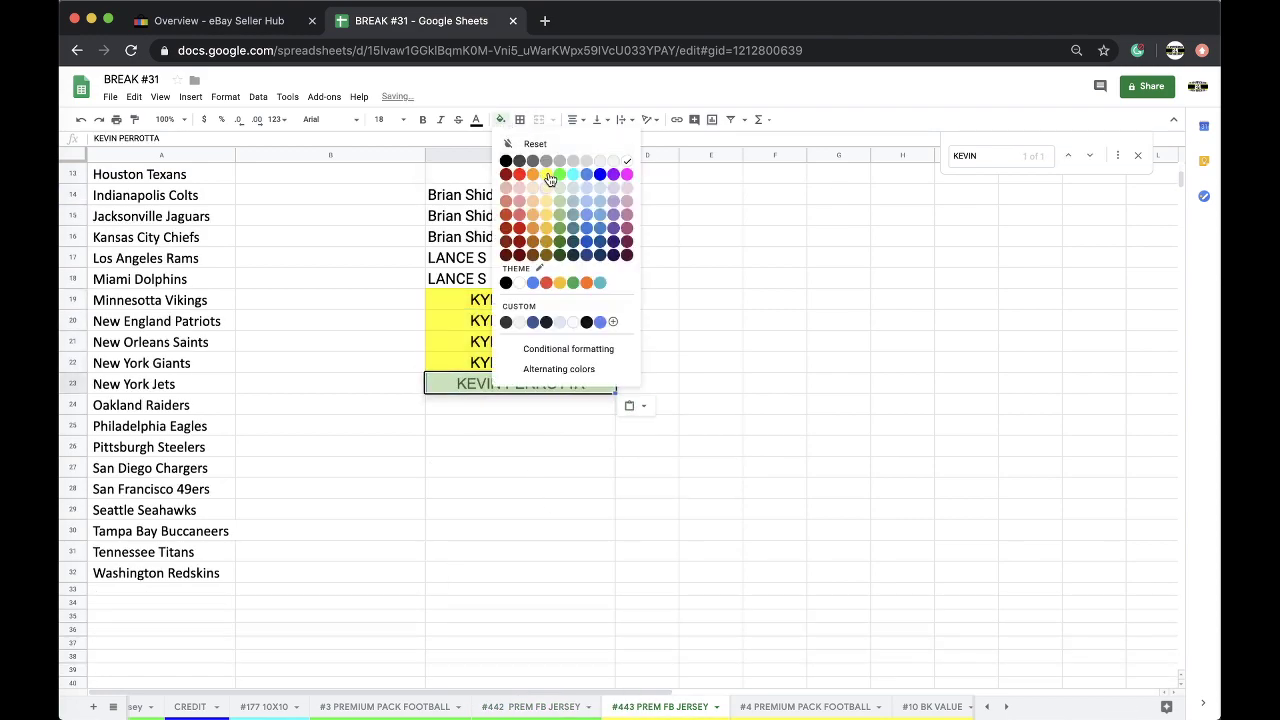
pyautogui.click(547, 171)
# - Clear the search, replace C23 with a different buyer's name, and remove its fill
pyautogui.hotkey('ctrl', 'f')
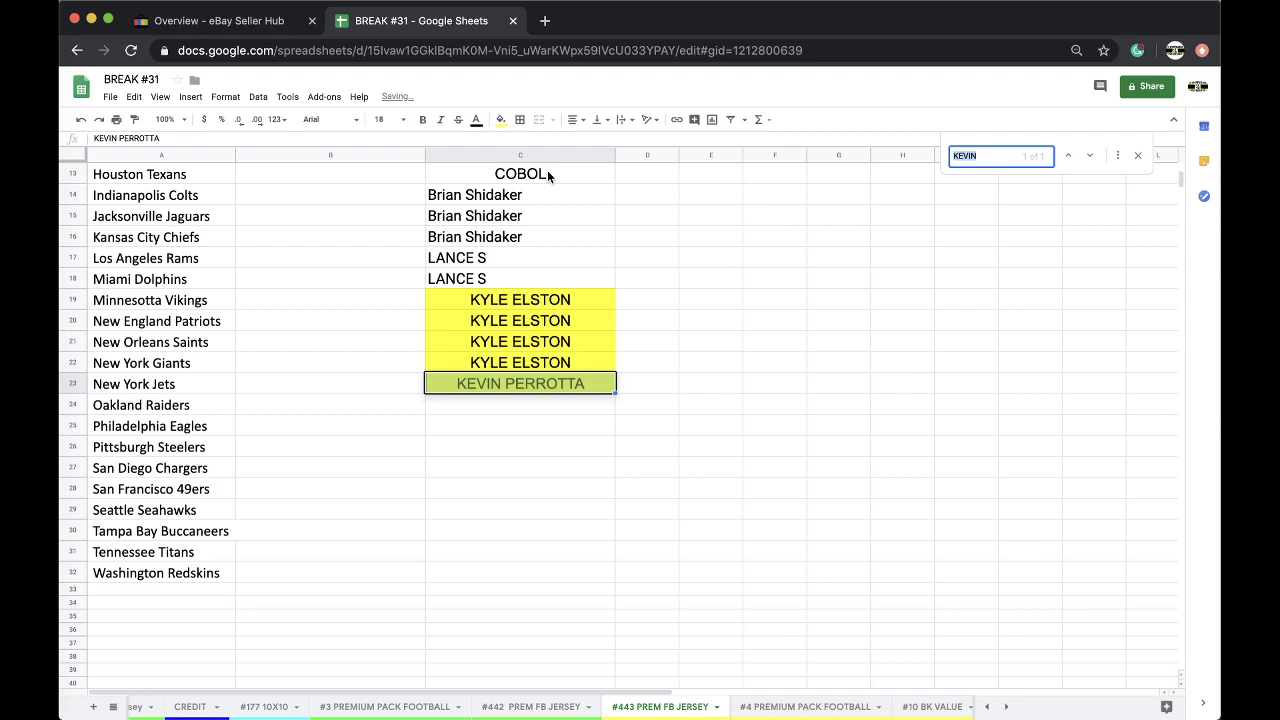
pyautogui.press('BackSpace')
pyautogui.press('super+Tab')
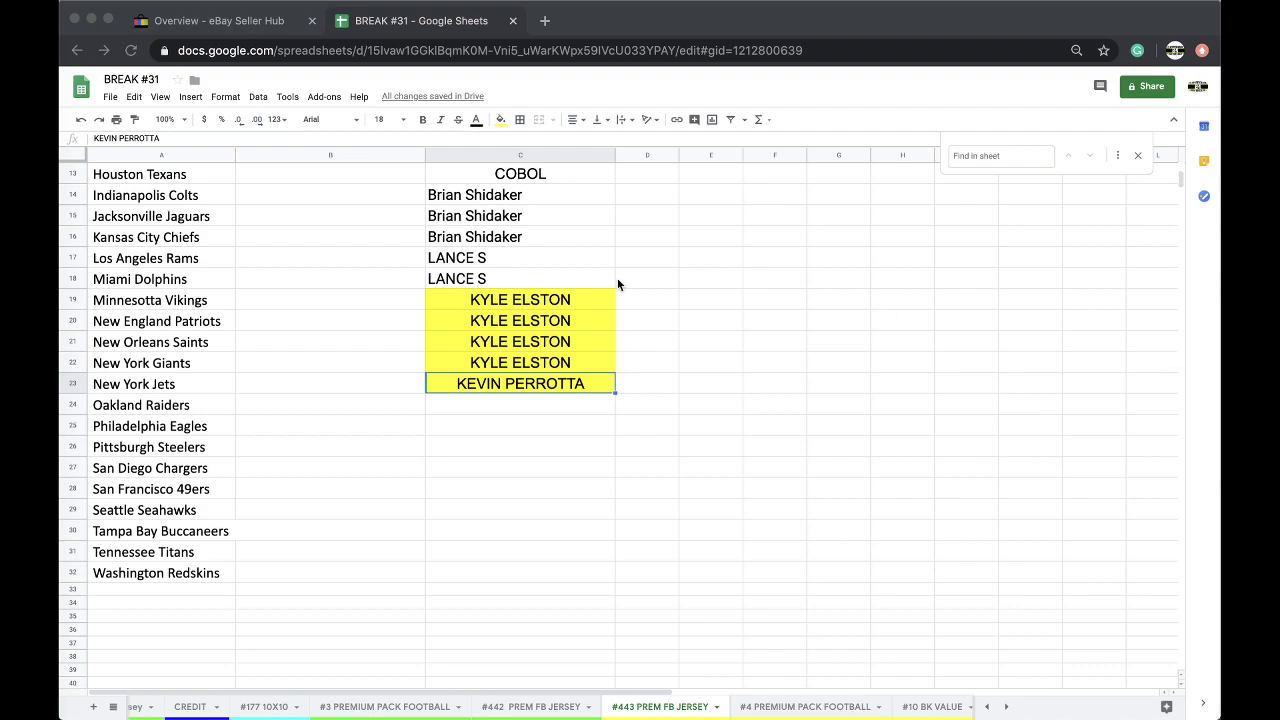
pyautogui.press('super+Tab')
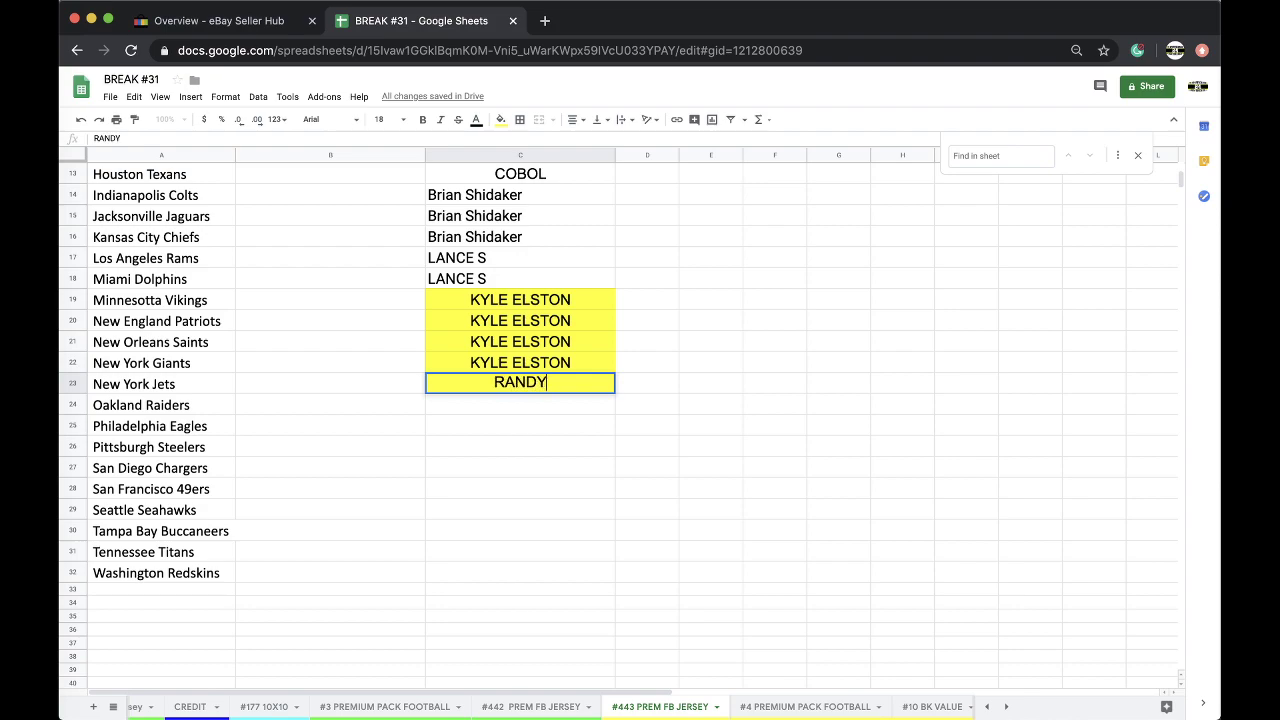
pyautogui.click(525, 454)
pyautogui.click(484, 381)
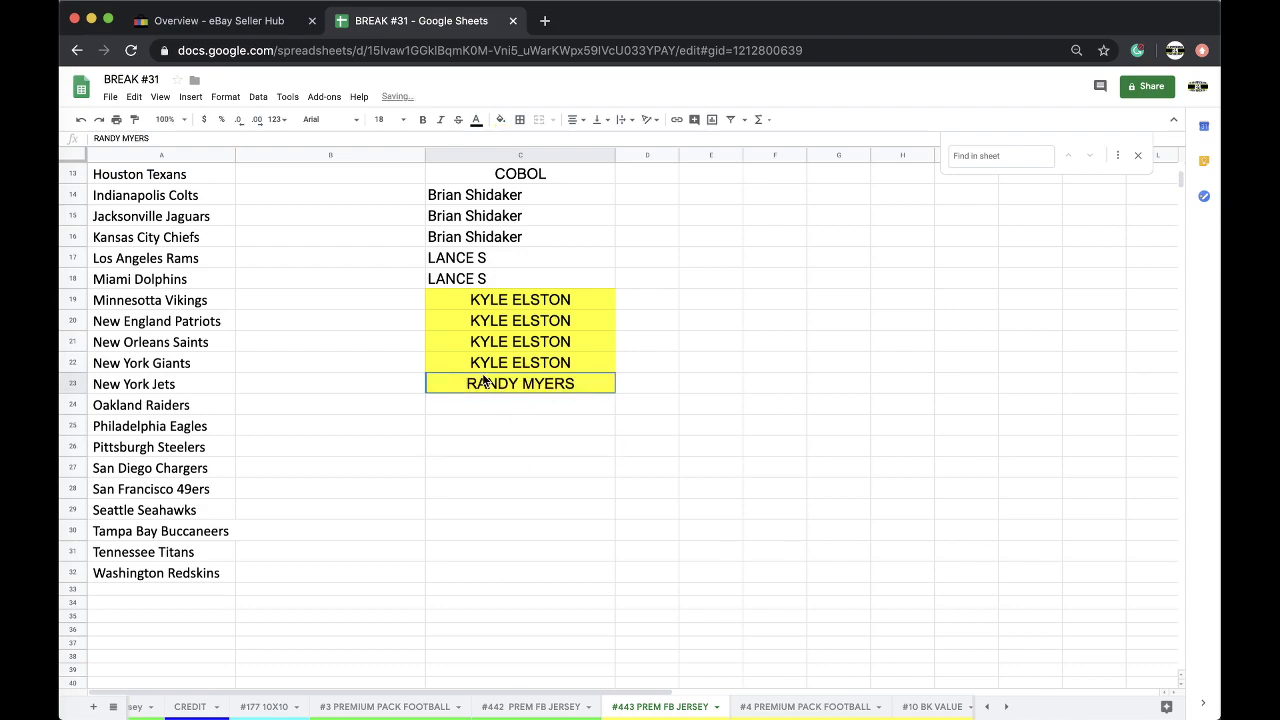
pyautogui.click(500, 119)
pyautogui.click(518, 137)
pyautogui.click(190, 707)
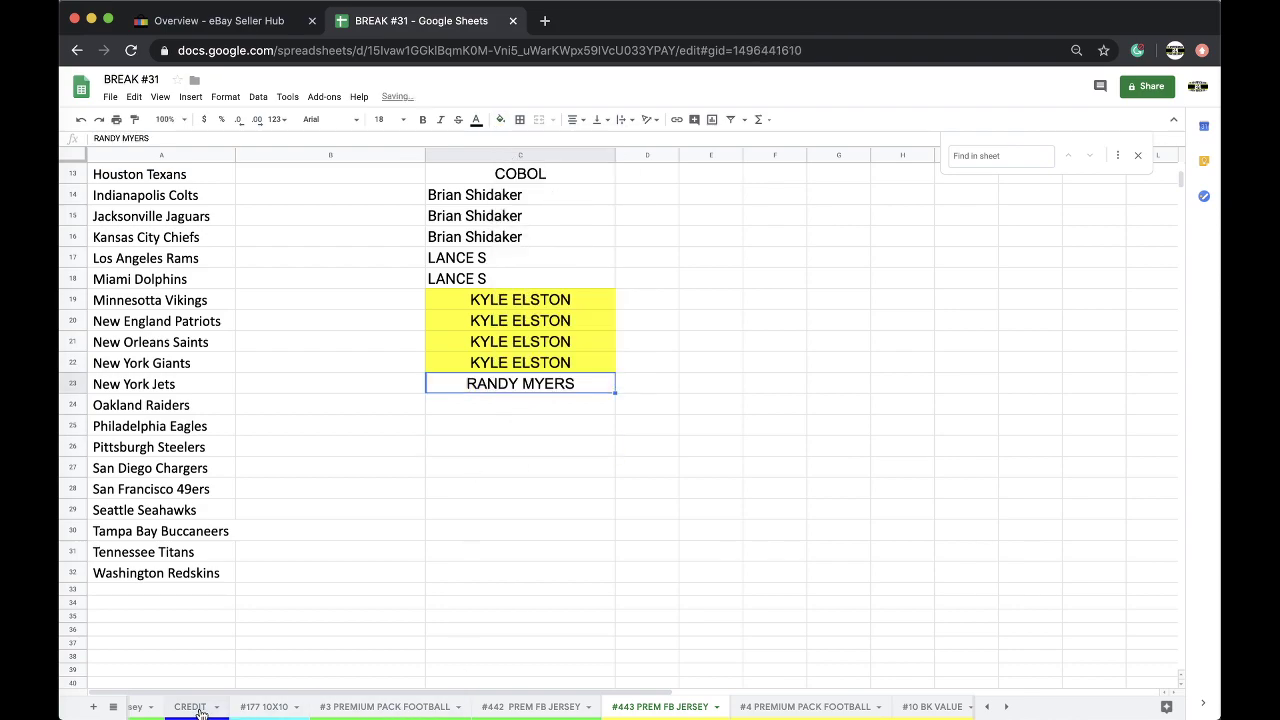
# - Find the buyer on CREDIT and change the C27 credit to -$5.00
pyautogui.click(586, 618)
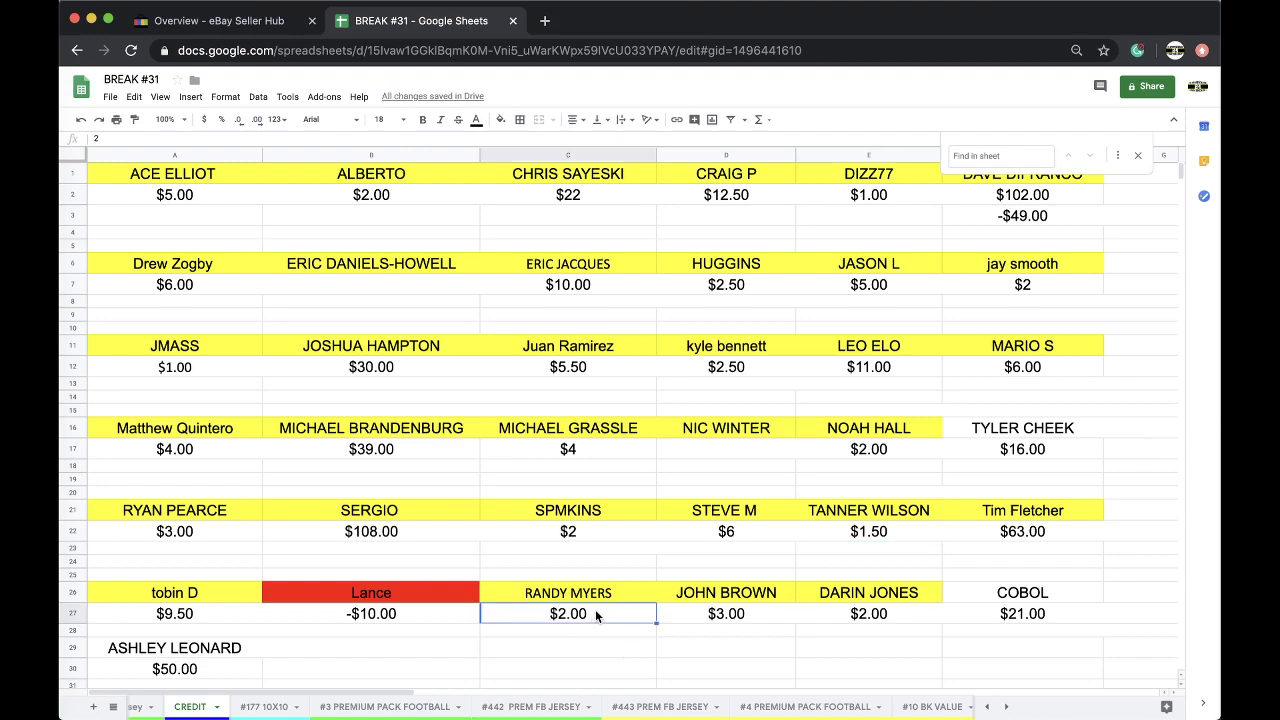
pyautogui.write('RANDY')
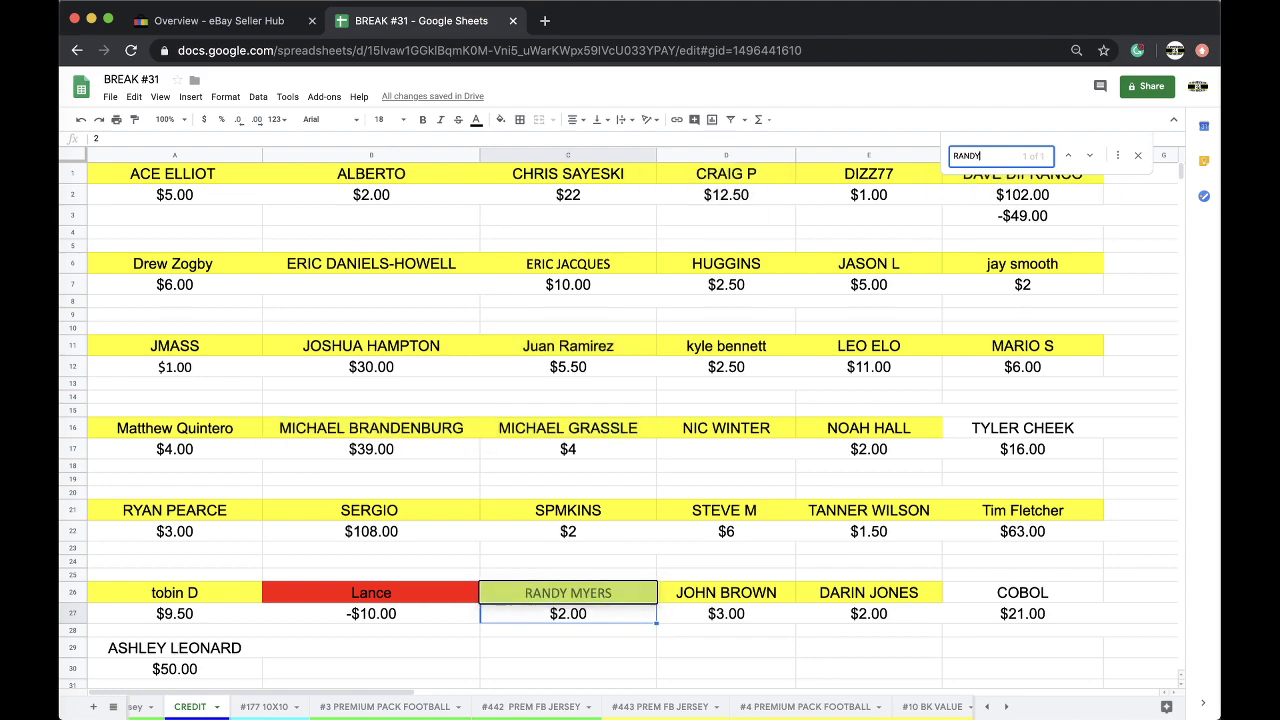
pyautogui.doubleClick(555, 615)
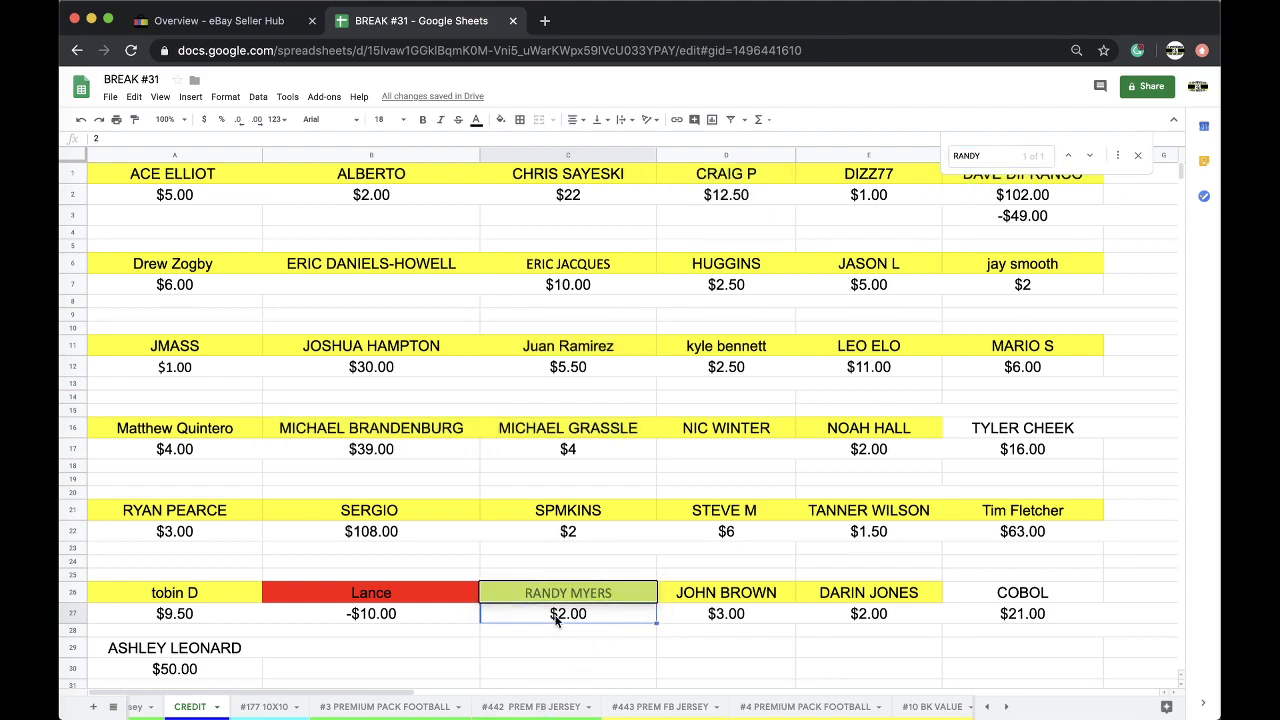
pyautogui.write('-$5')
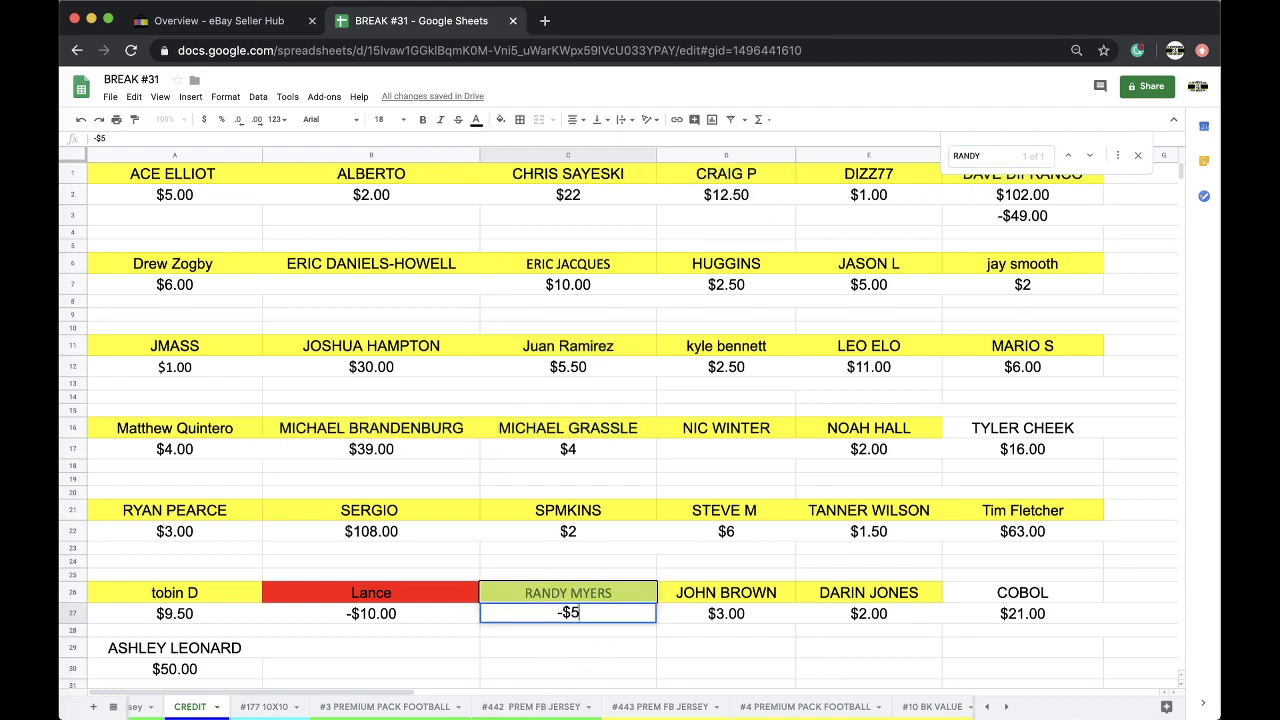
pyautogui.click(553, 594)
# - Fill the buyer's name cell C26 red and clear the search text
pyautogui.click(501, 119)
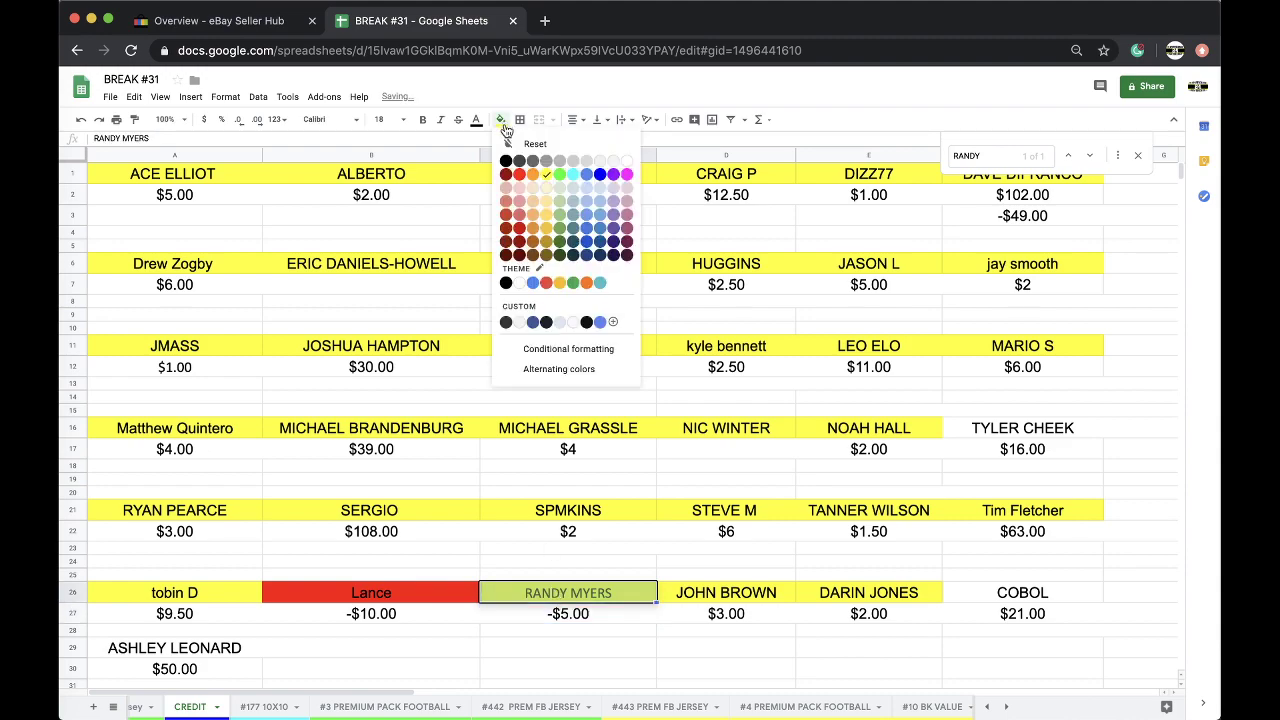
pyautogui.click(522, 178)
pyautogui.hotkey('ctrl', 'f')
pyautogui.press('BackSpace')
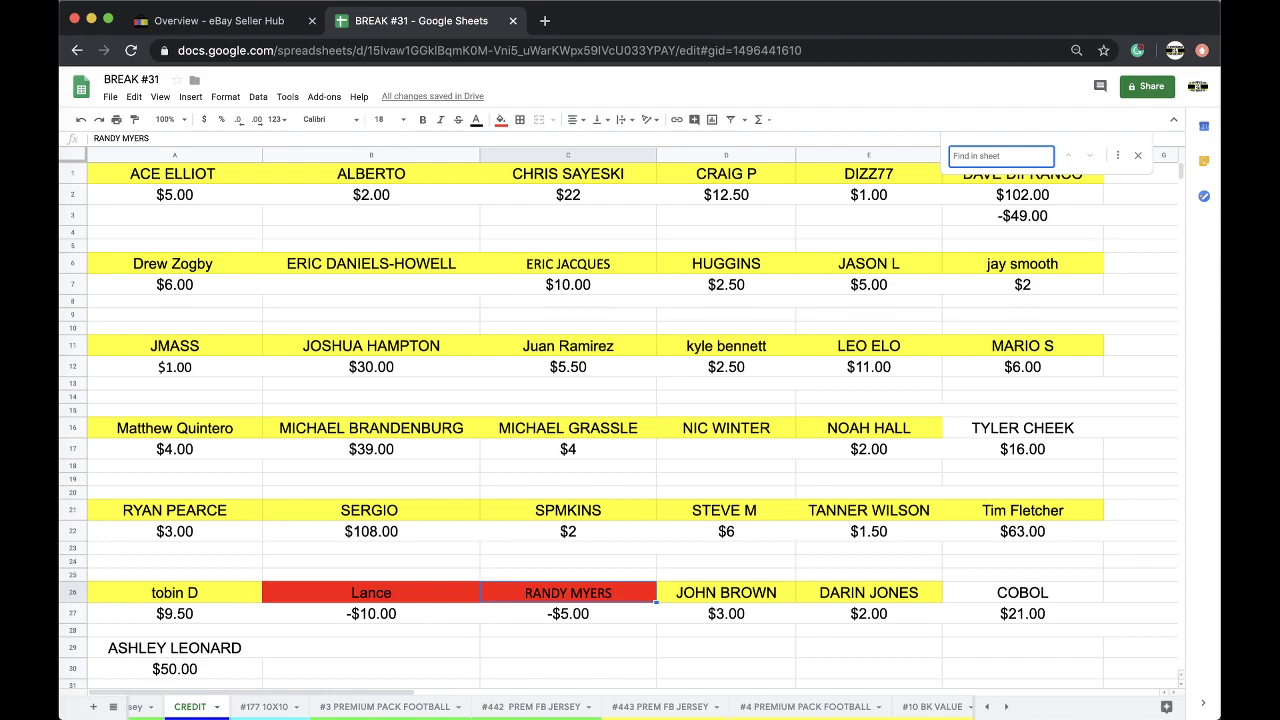
pyautogui.press('super+Tab')
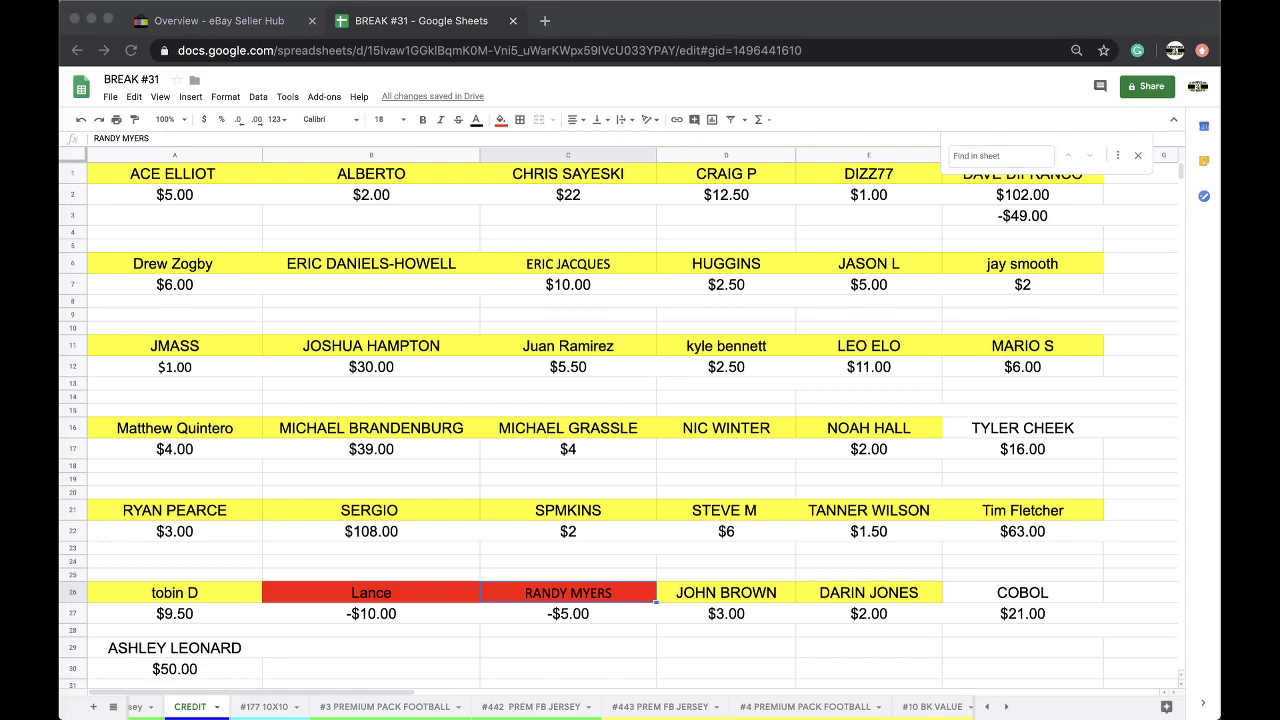
# - Paste the buyer's name as values into A11 and A12 of #177 10X10 and fill both yellow
pyautogui.click(268, 707)
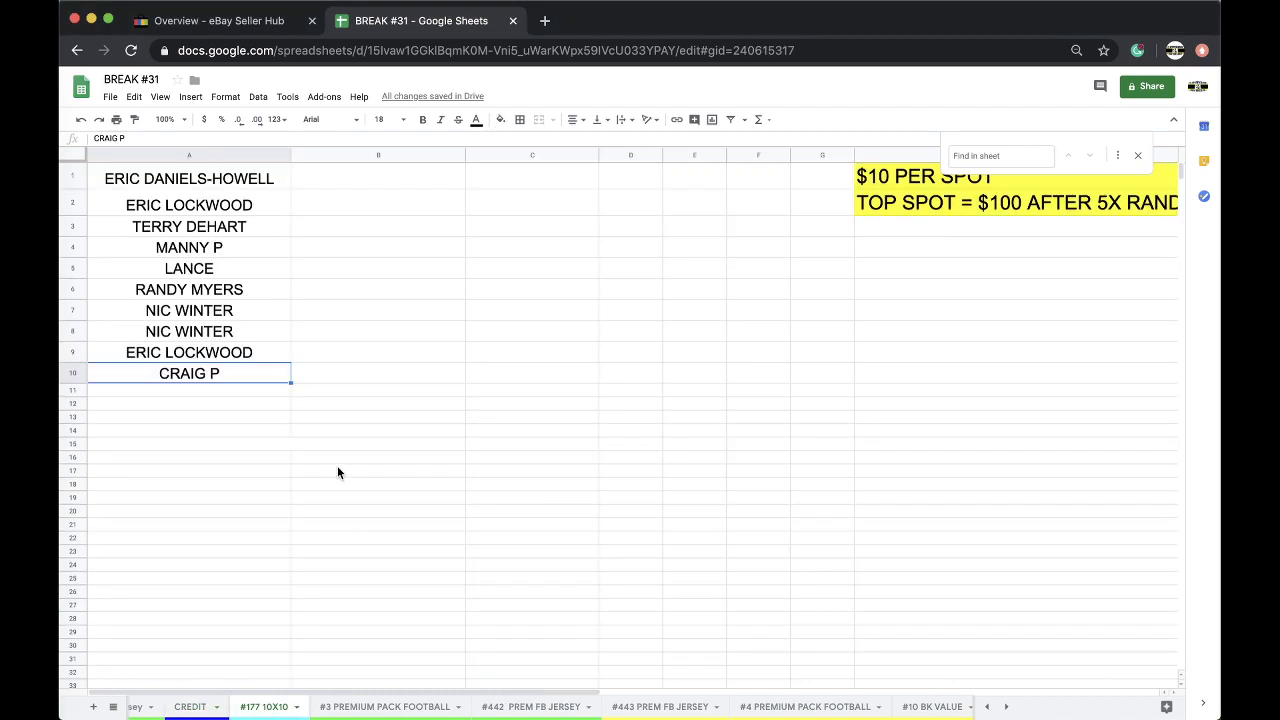
pyautogui.click(243, 391)
pyautogui.click(310, 409)
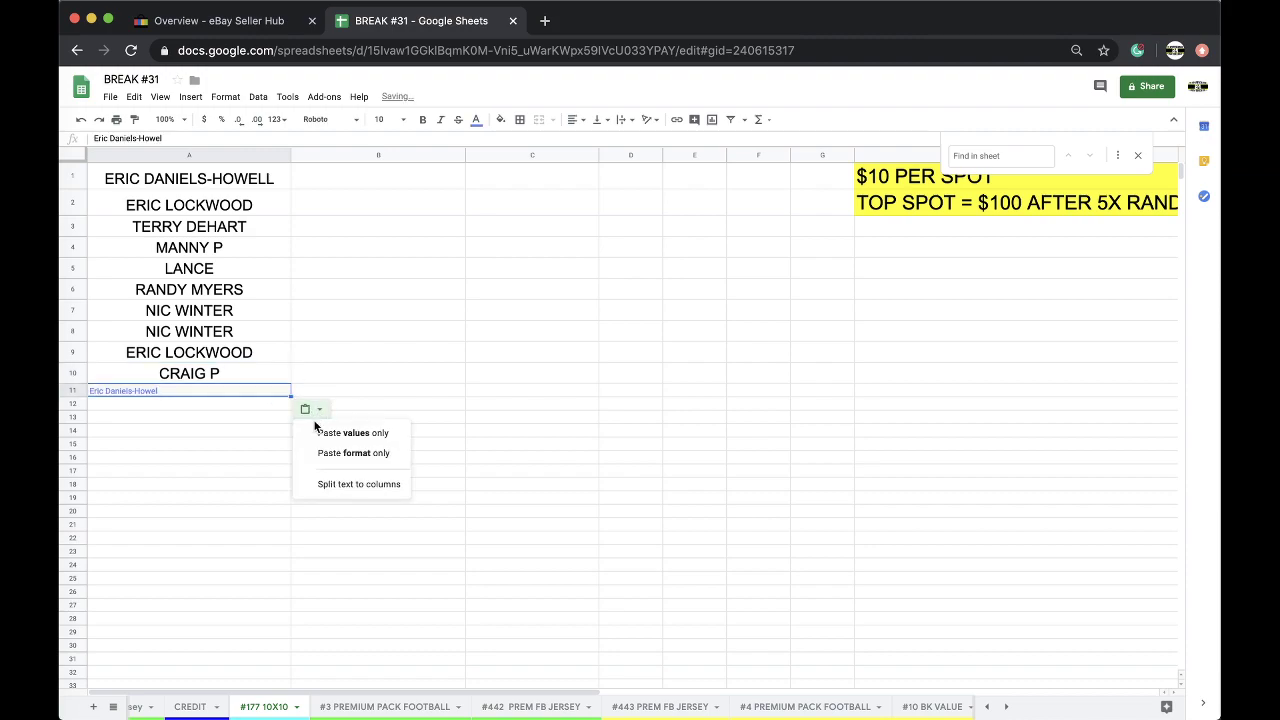
pyautogui.click(316, 432)
pyautogui.click(257, 412)
pyautogui.moveTo(250, 394); pyautogui.dragTo(251, 416)
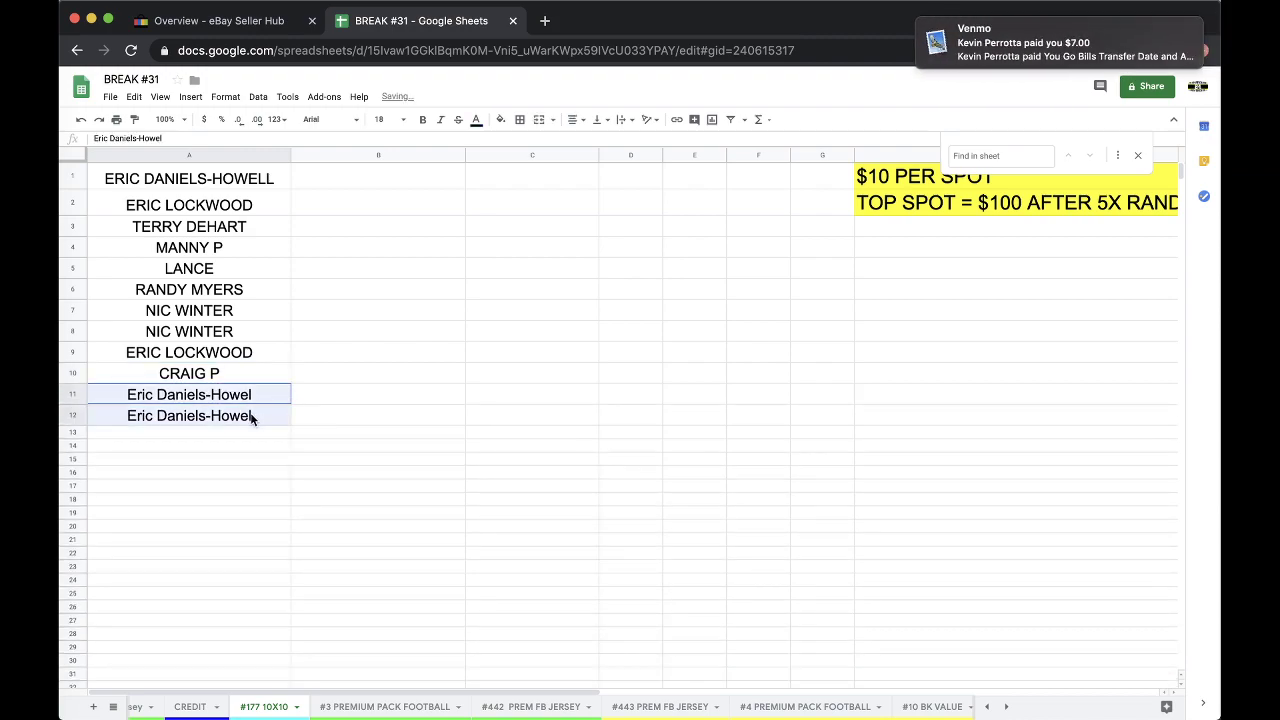
pyautogui.click(500, 119)
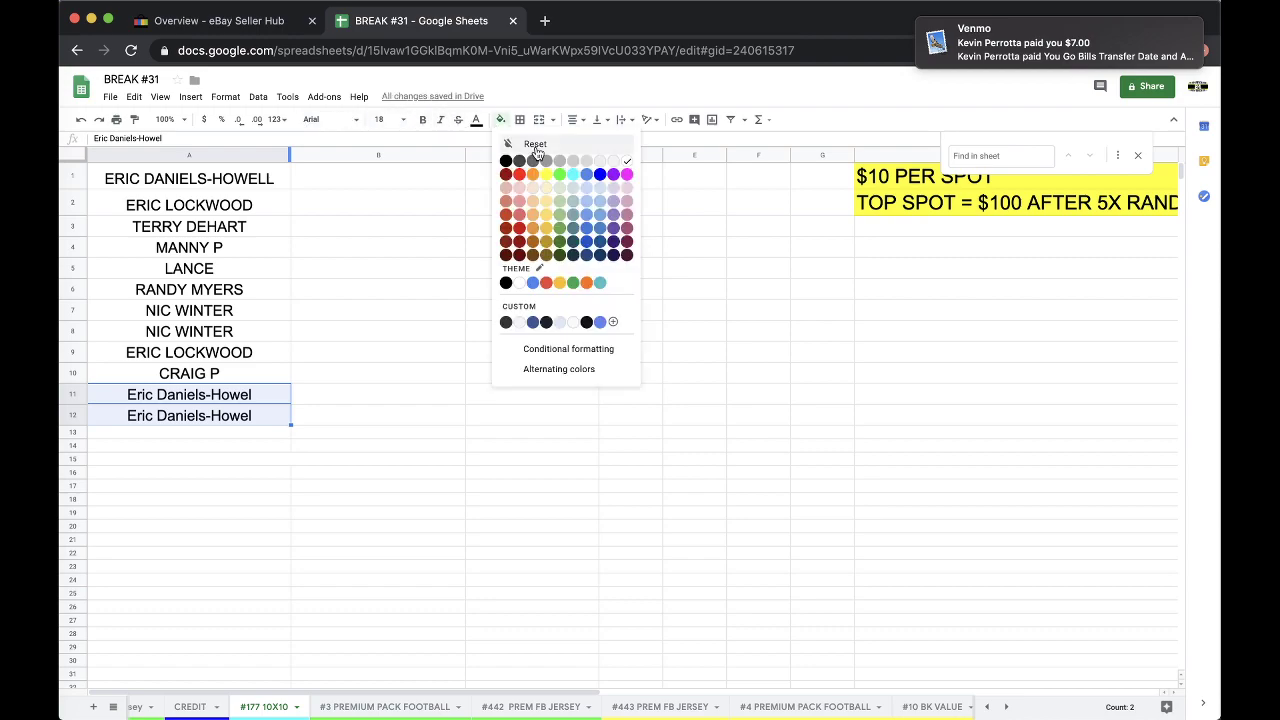
pyautogui.click(549, 177)
# - On CREDIT, clear the contents and fill of C26:C27 and B26:B27
pyautogui.click(200, 708)
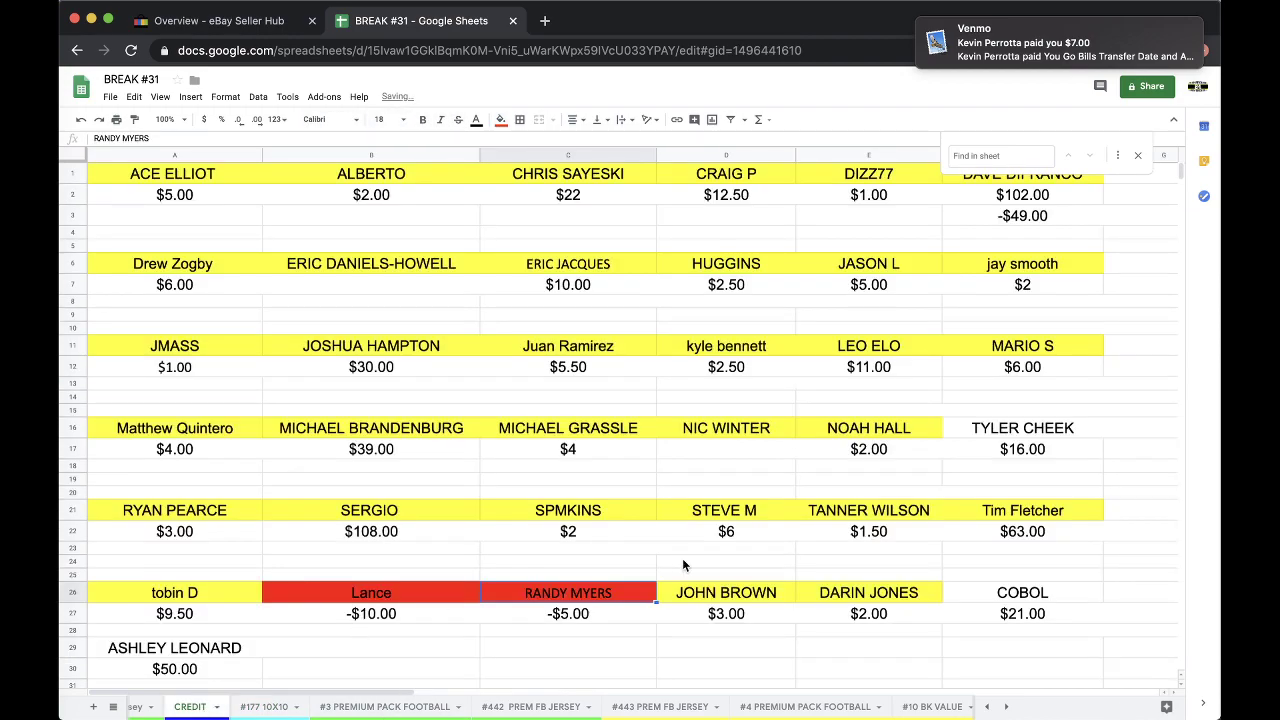
pyautogui.moveTo(602, 585); pyautogui.dragTo(592, 612)
pyautogui.press('Delete')
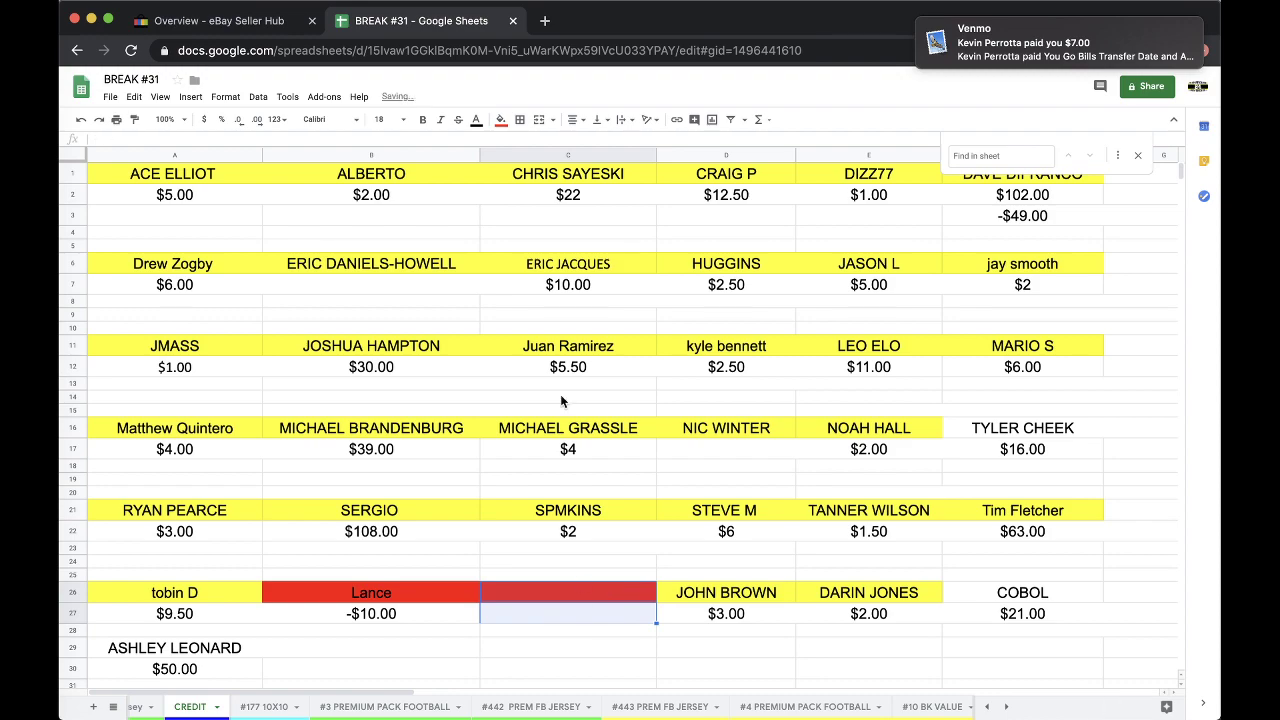
pyautogui.click(505, 120)
pyautogui.click(504, 140)
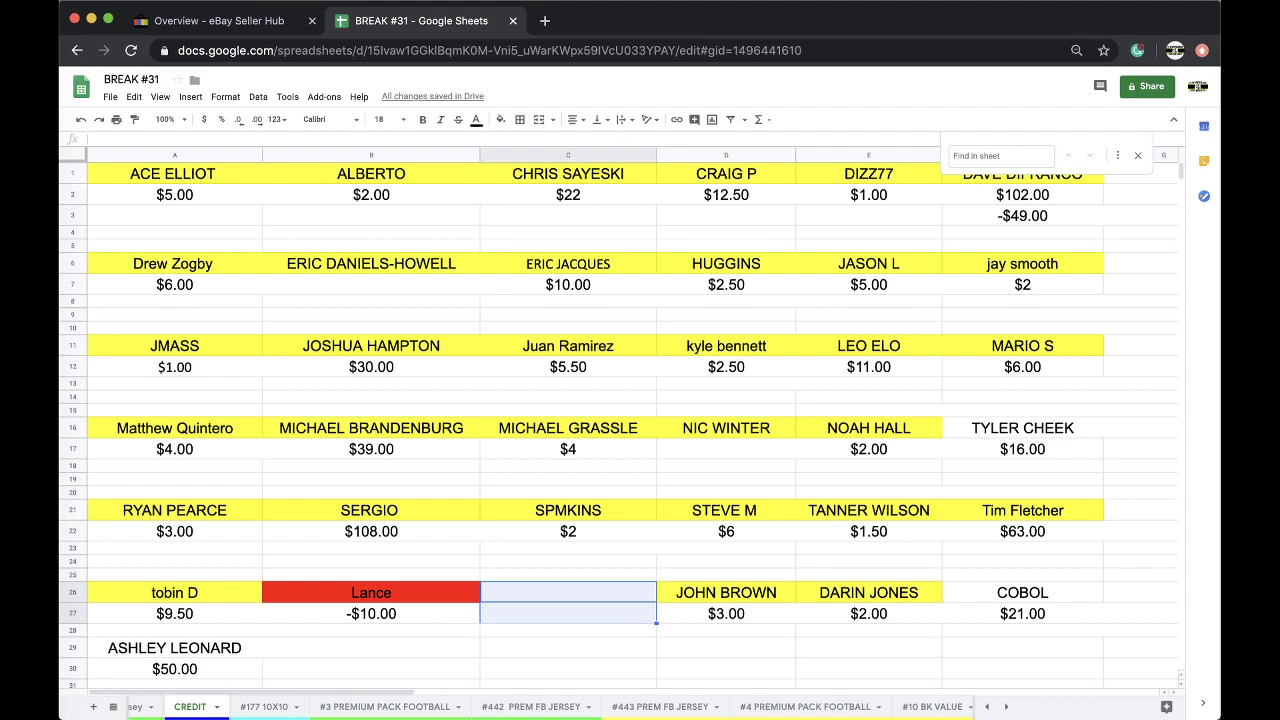
pyautogui.moveTo(430, 594); pyautogui.dragTo(411, 613)
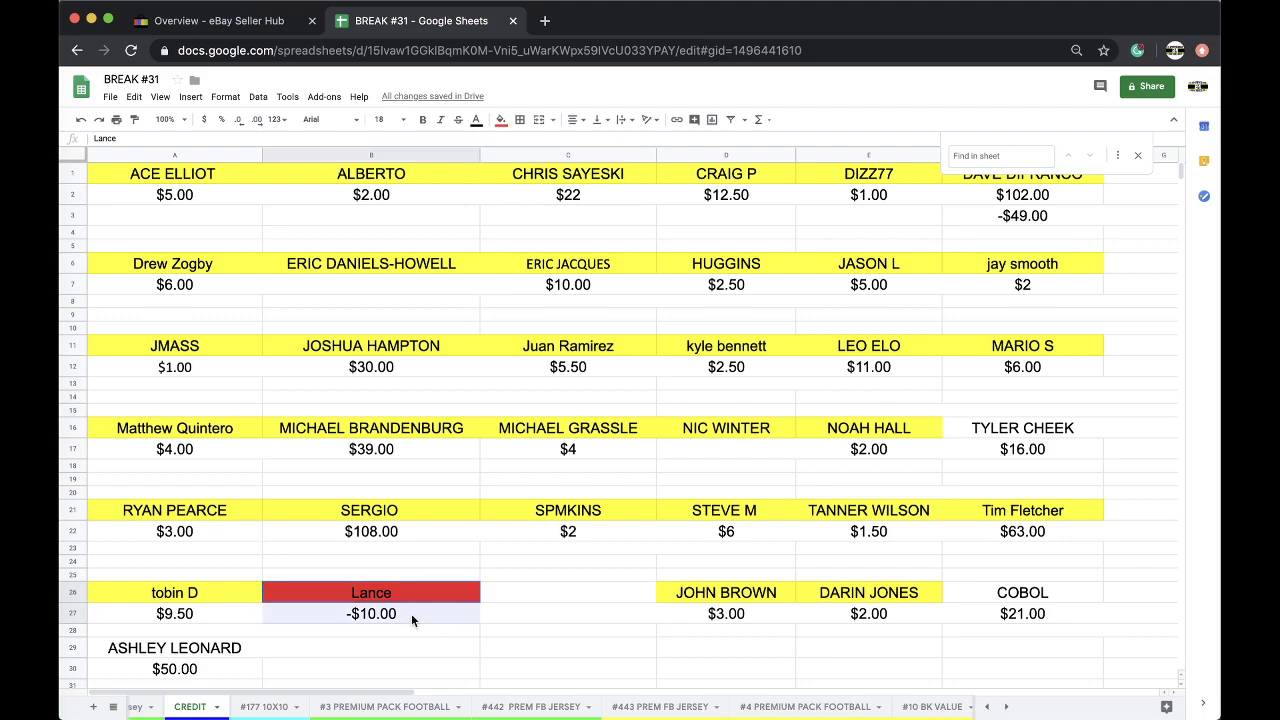
pyautogui.press('Delete')
pyautogui.click(501, 119)
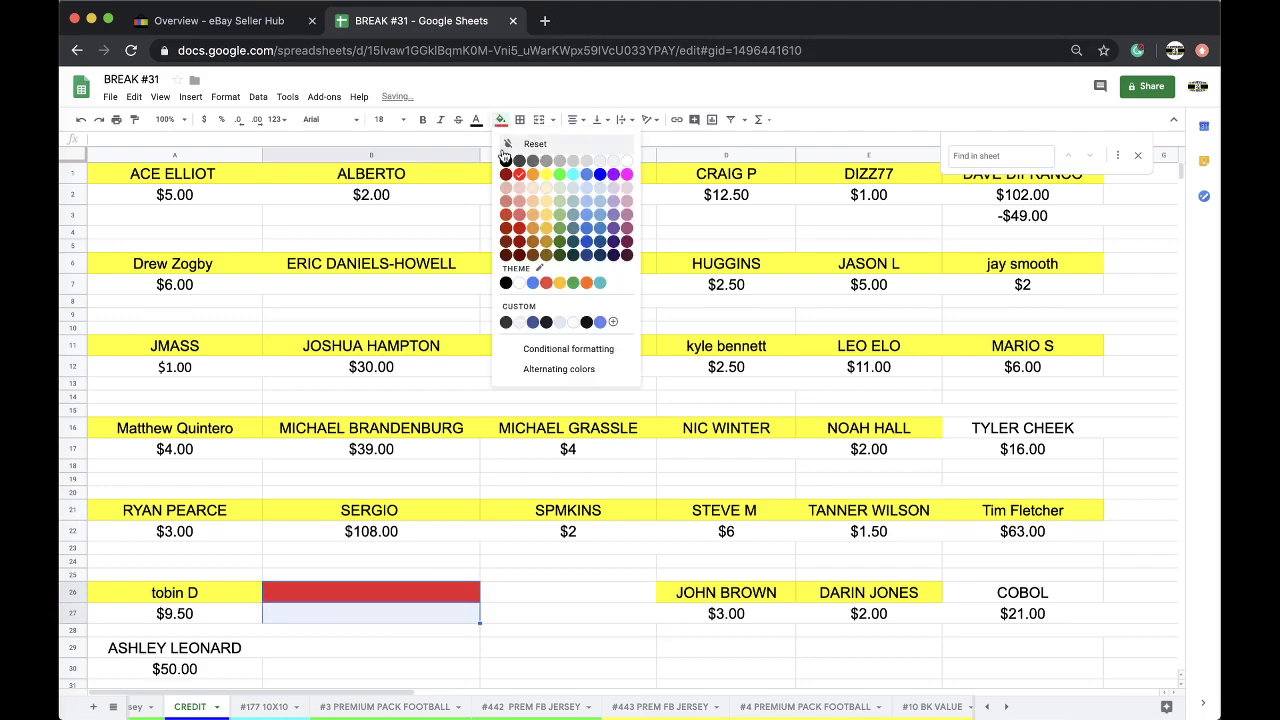
pyautogui.click(530, 140)
# - Move the A29:A30 name and credit entry into B26:B27
pyautogui.moveTo(162, 648); pyautogui.dragTo(166, 668)
pyautogui.hotkey('ctrl', 'c')
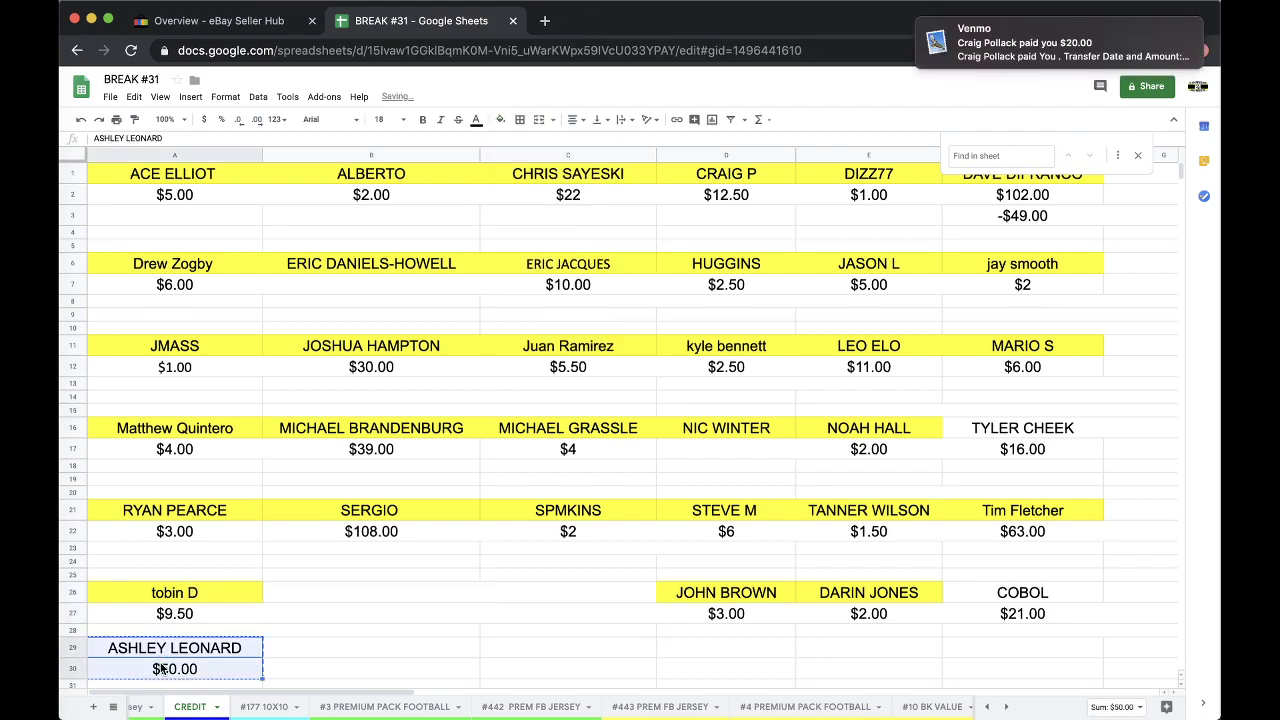
pyautogui.press('Delete')
pyautogui.click(335, 598)
pyautogui.hotkey('ctrl', 'v')
# - Set D2 to $32.50 and D3 to -$14.00
pyautogui.doubleClick(720, 194)
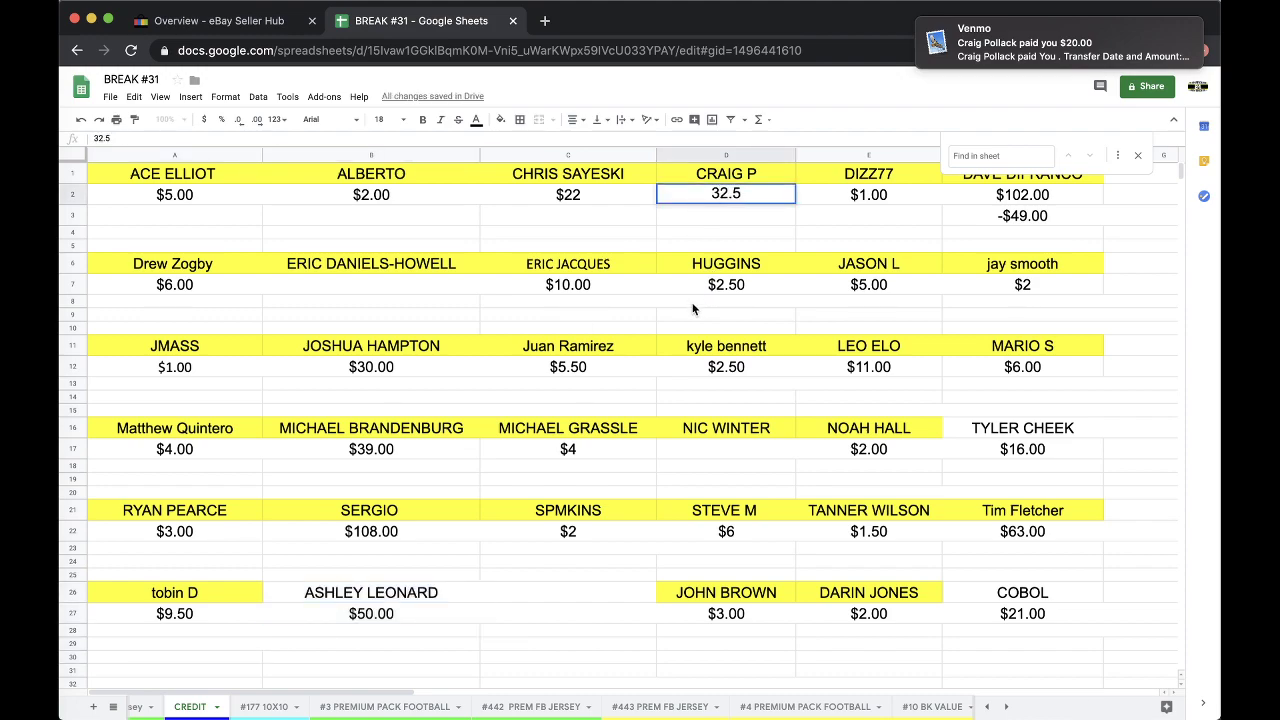
pyautogui.click(552, 203)
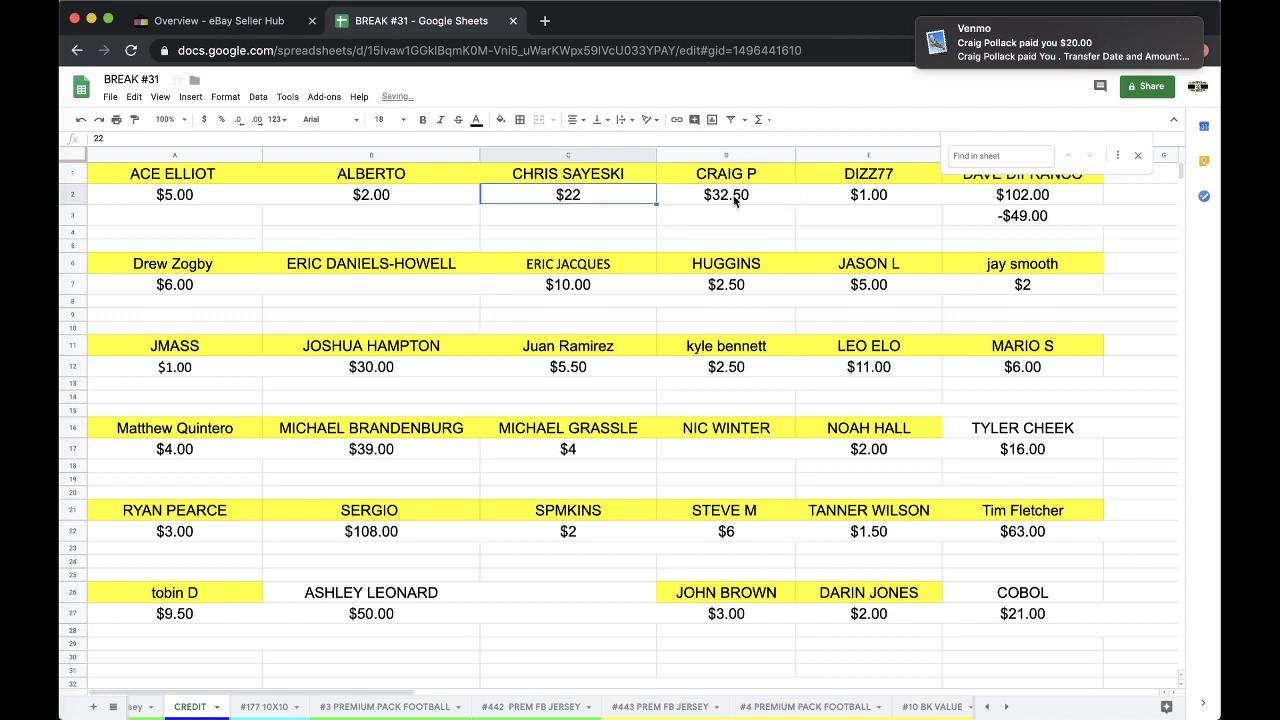
pyautogui.click(732, 221)
pyautogui.write('-$14')
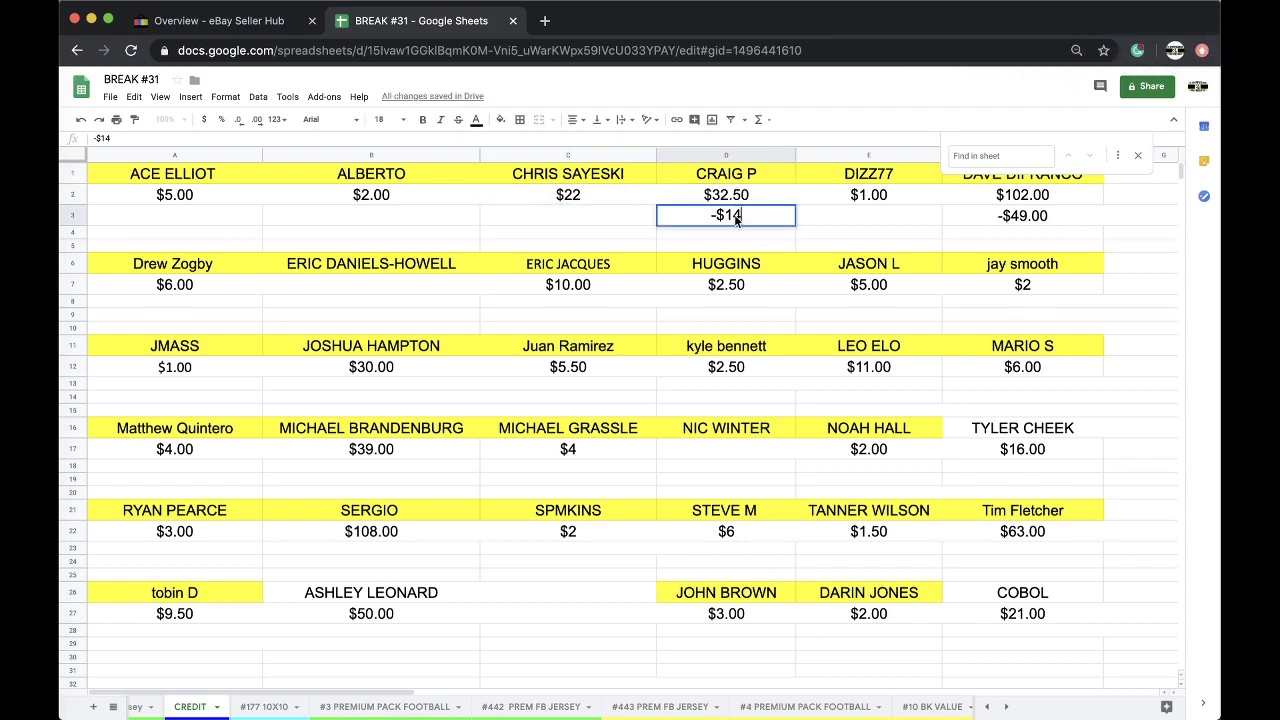
pyautogui.click(722, 180)
pyautogui.click(676, 706)
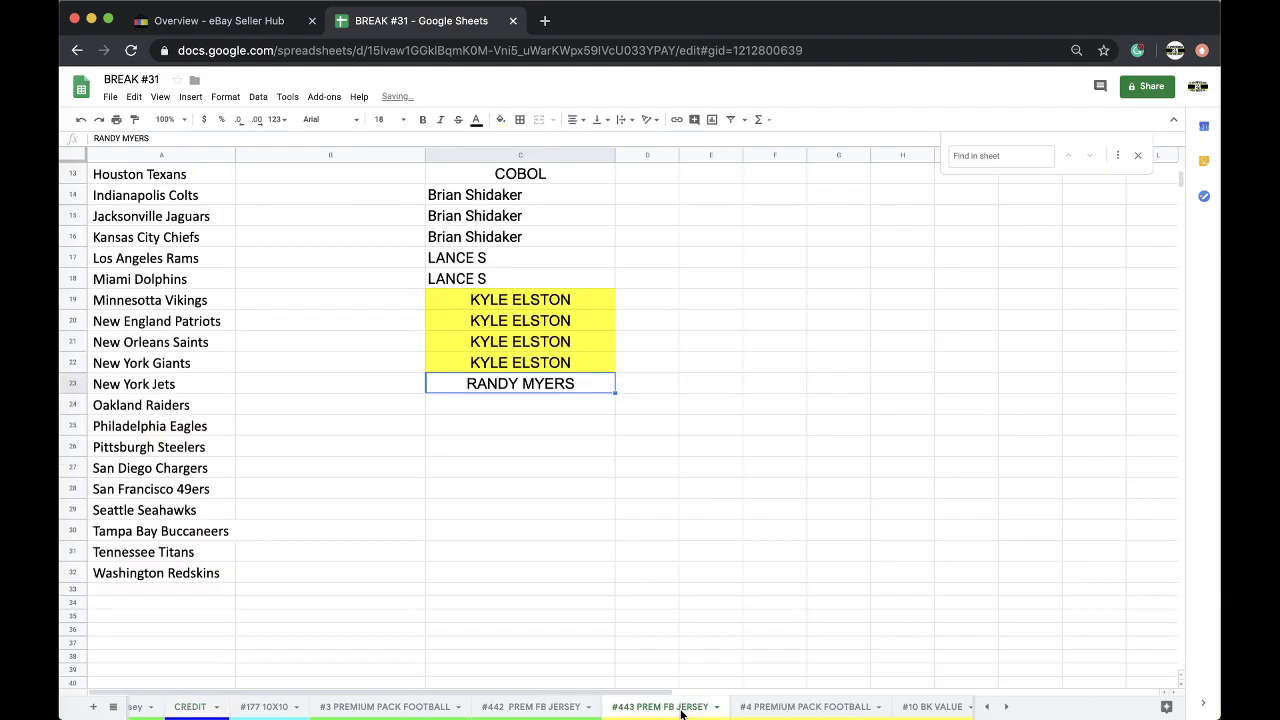
# - Paste one buyer's name as plain values into C25 and C26 on #443 PREM FB JERSEY
pyautogui.click(512, 426)
pyautogui.write('CRAIG P')
pyautogui.click(632, 448)
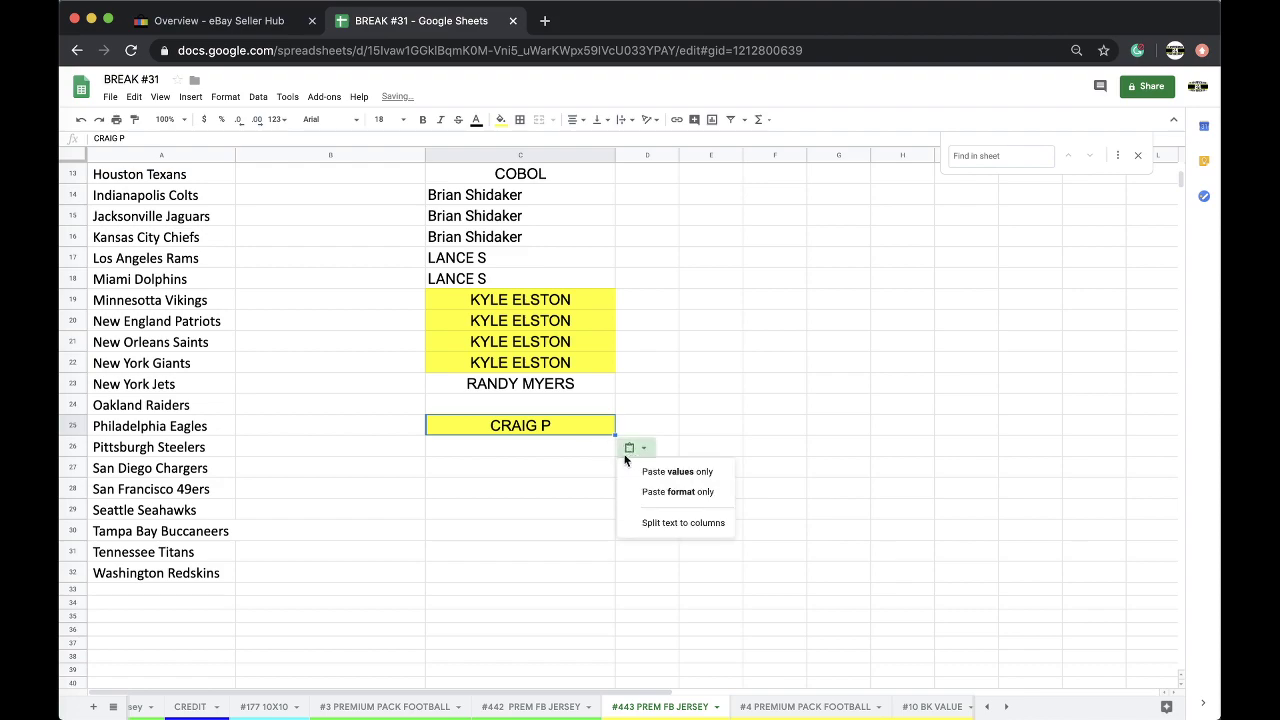
pyautogui.click(633, 470)
pyautogui.click(520, 447)
pyautogui.write('CRAIG P')
# - Enter another buyer's name in C24 and copy it
pyautogui.click(520, 405)
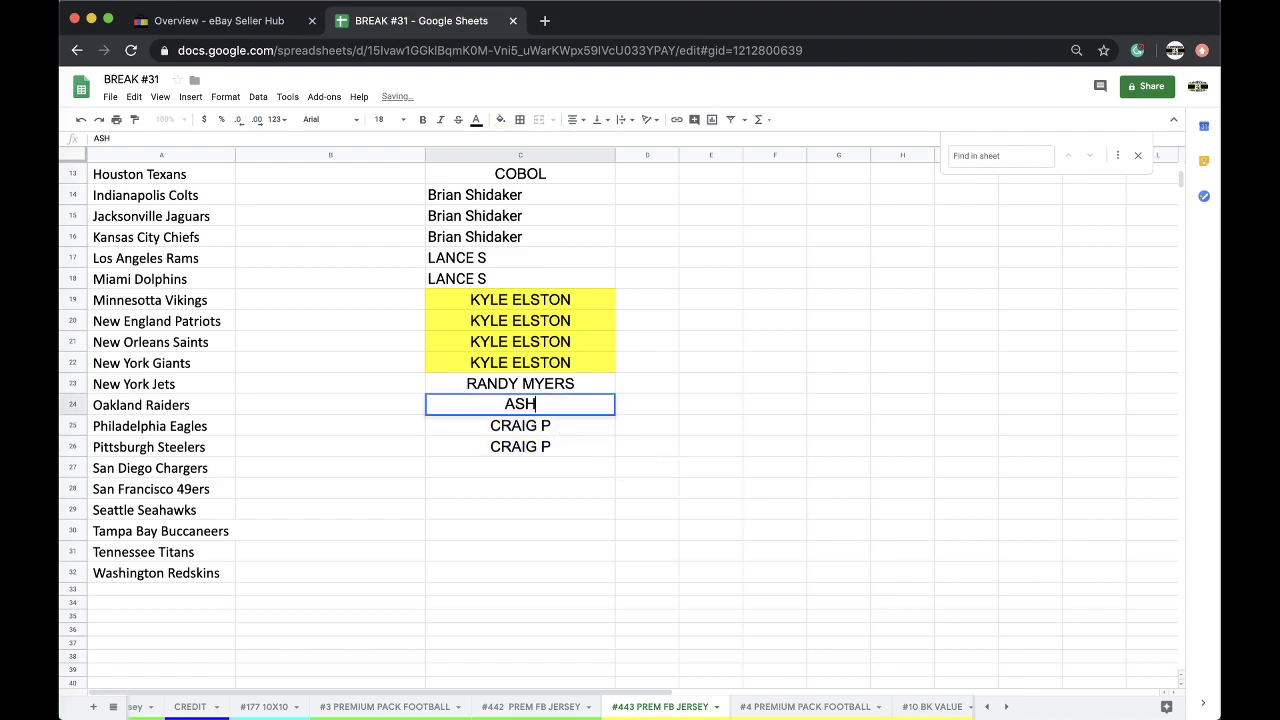
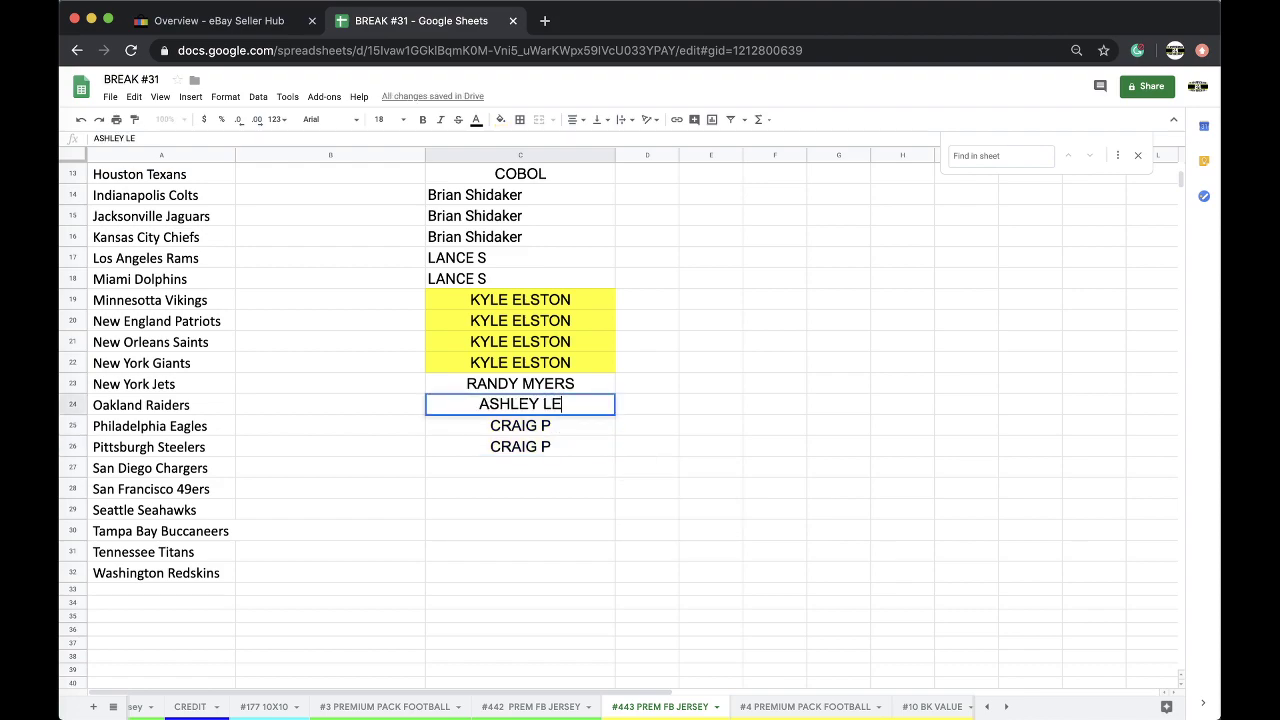
pyautogui.press('Return')
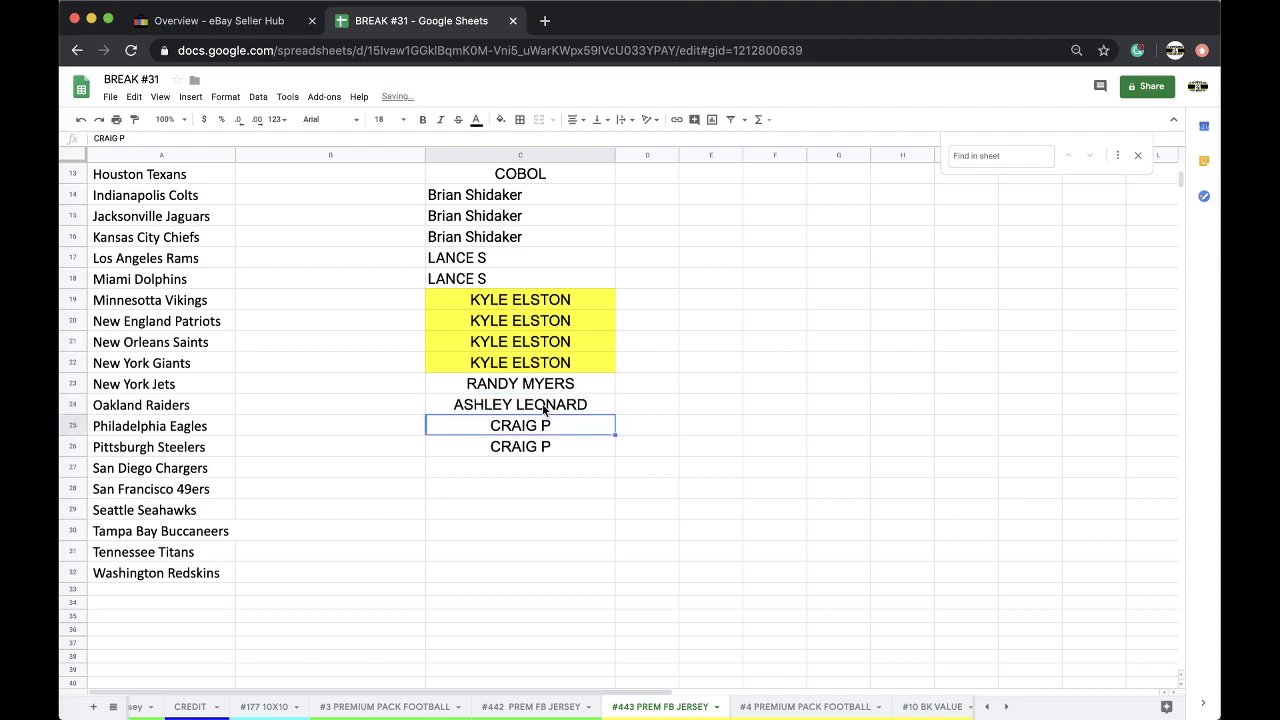
pyautogui.click(544, 408)
pyautogui.hotkey('ctrl', 'c')
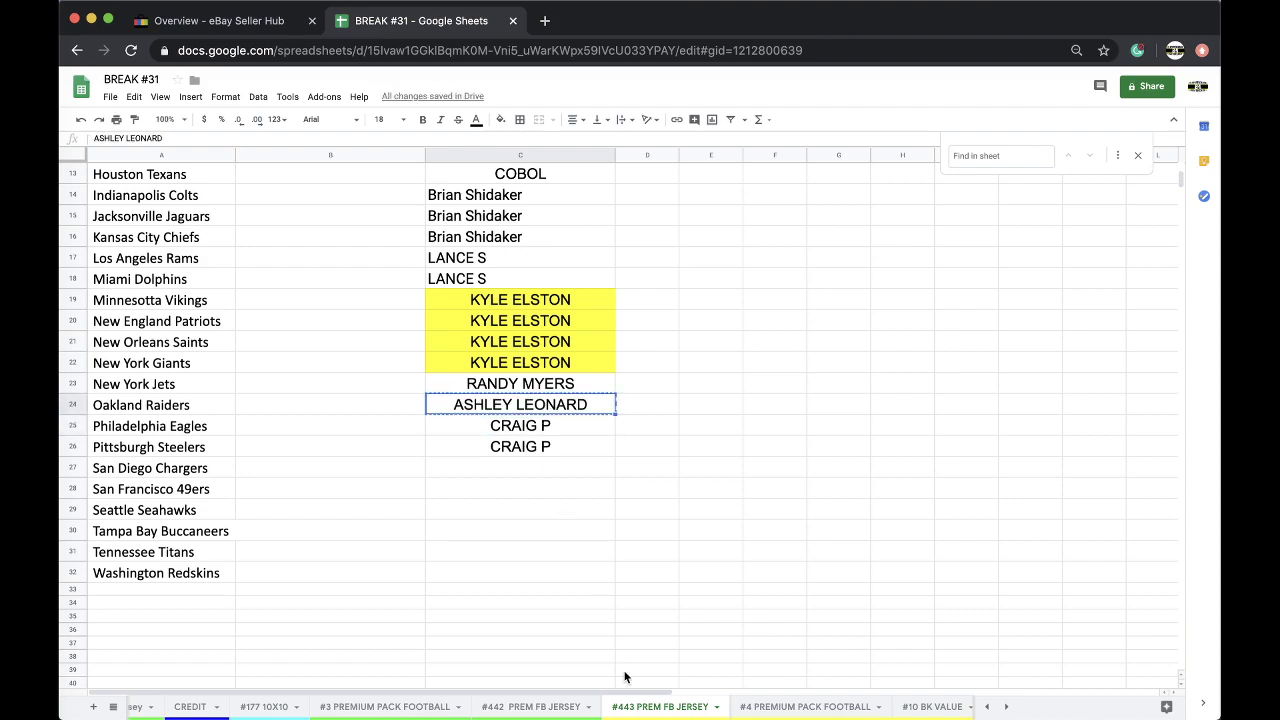
# - Paste that buyer's name into three spots, C12:C14, on #4 PREMIUM PACK FOOTBALL
pyautogui.click(755, 708)
pyautogui.click(515, 402)
pyautogui.hotkey('ctrl', 'v')
pyautogui.click(505, 428)
pyautogui.hotkey('ctrl', 'v')
pyautogui.click(505, 447)
pyautogui.hotkey('ctrl', 'v')
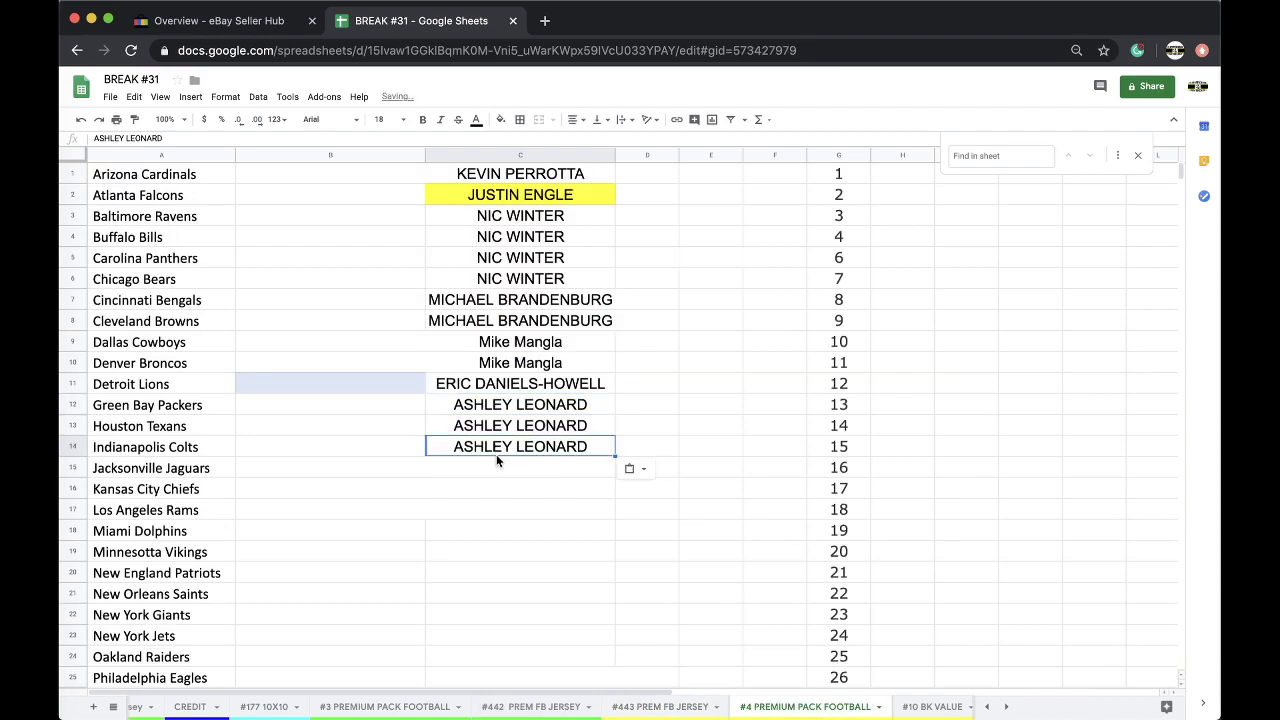
pyautogui.click(190, 707)
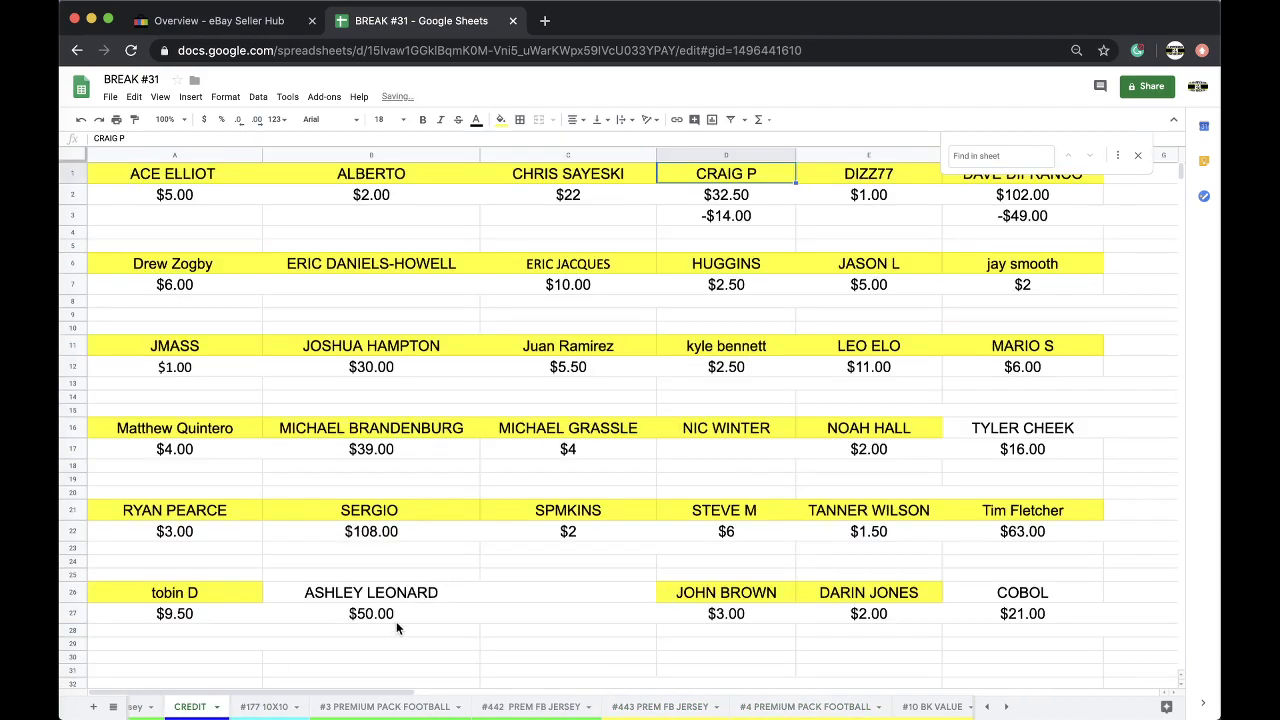
# - On CREDIT, enter -$22 in B28 under the $50.00 credit and $40 in B7
pyautogui.click(383, 629)
pyautogui.write('-$22')
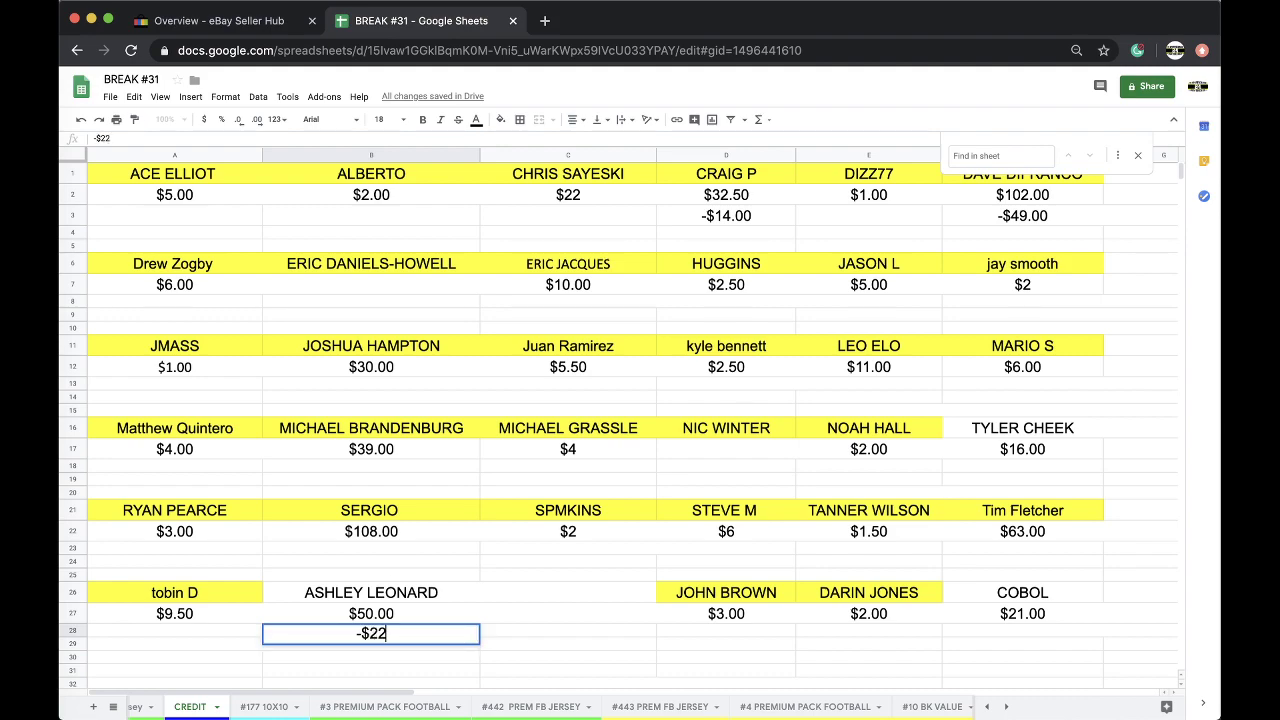
pyautogui.click(357, 284)
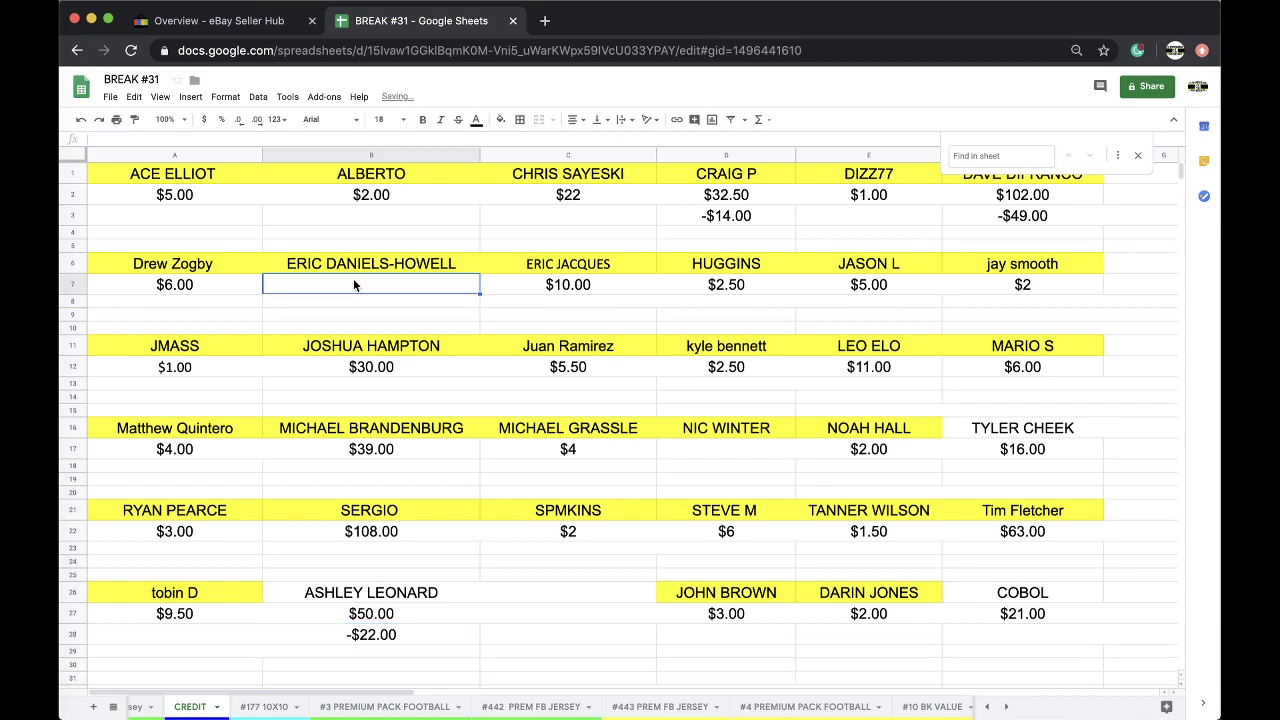
pyautogui.write('$40')
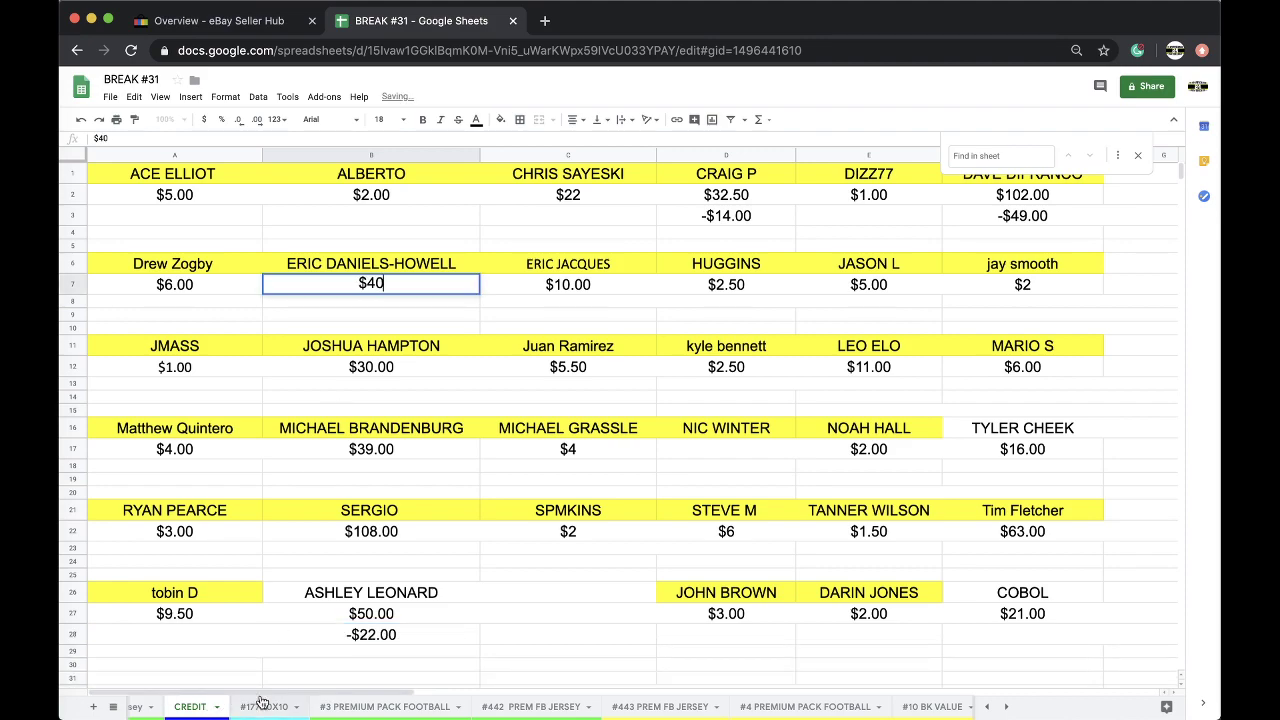
pyautogui.click(250, 707)
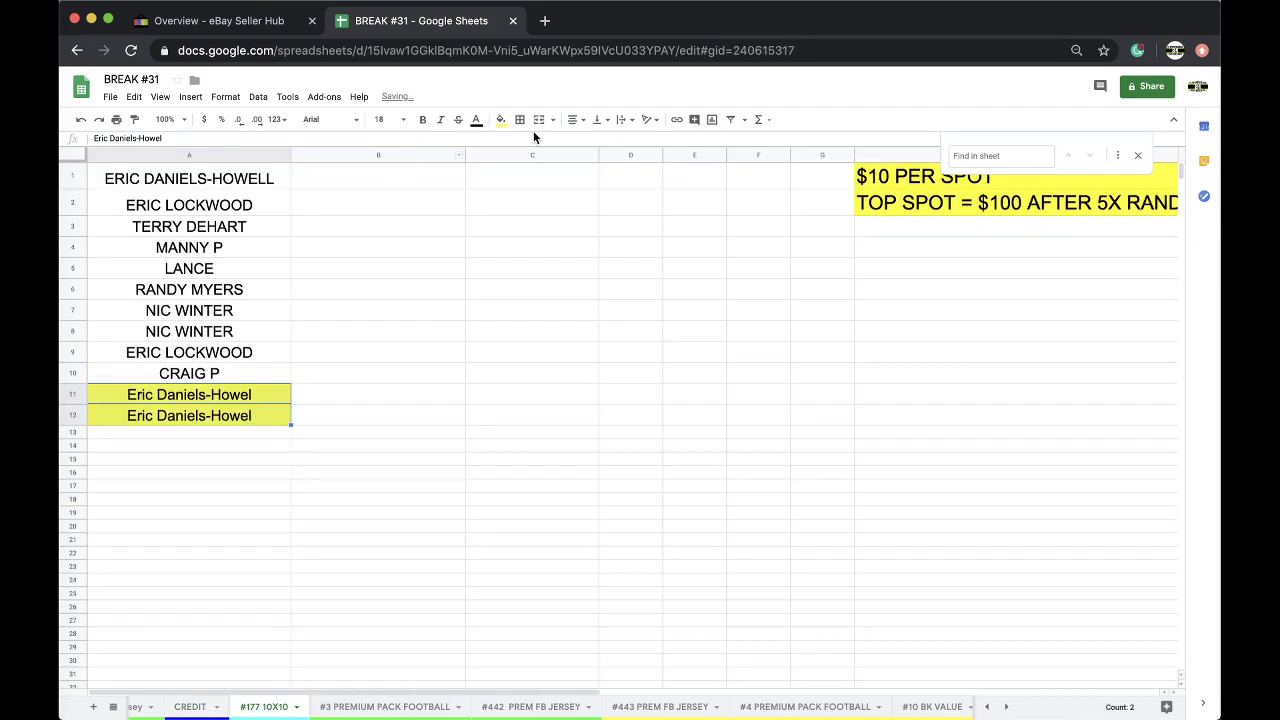
# - Remove the yellow fill from A11:A12 on #177 10X10 and C19:C22 on #443 PREM FB JERSEY
pyautogui.click(501, 119)
pyautogui.click(505, 139)
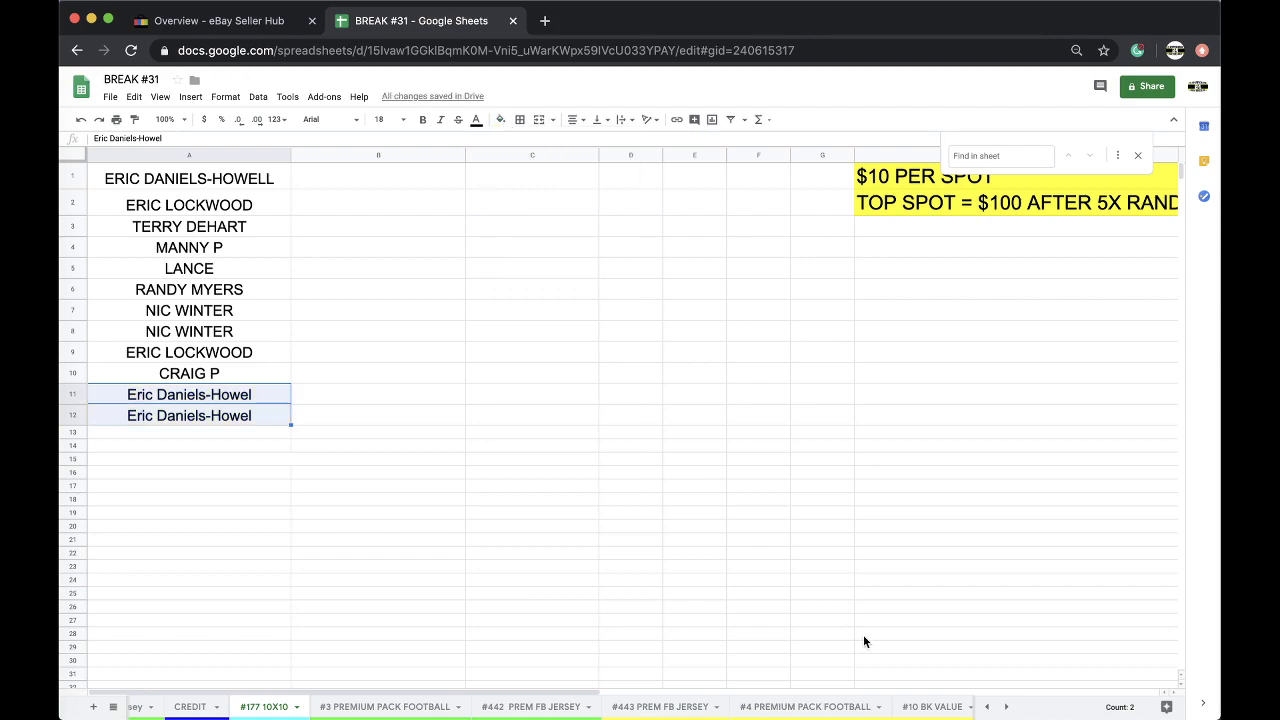
pyautogui.click(622, 707)
pyautogui.moveTo(506, 300); pyautogui.dragTo(507, 362)
pyautogui.click(501, 119)
pyautogui.click(505, 139)
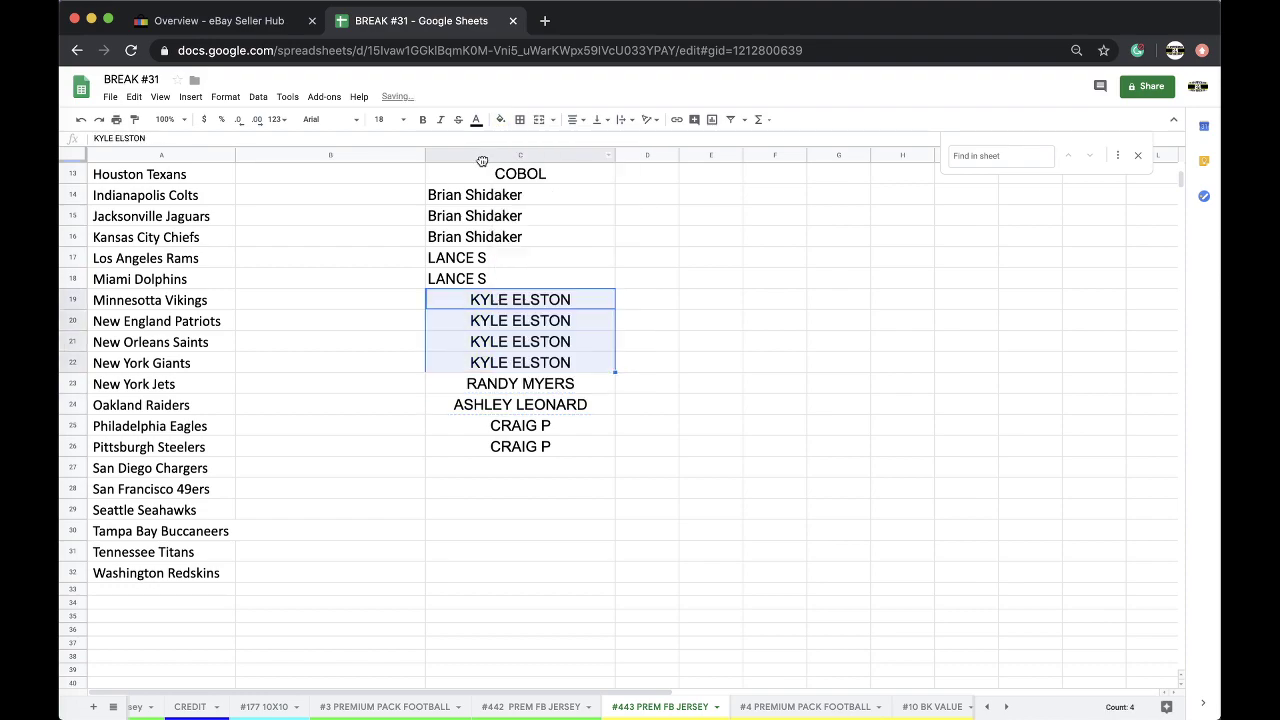
# - Centre-align all names in column C of #443 PREM FB JERSEY
pyautogui.click(482, 158)
pyautogui.click(576, 119)
pyautogui.click(594, 142)
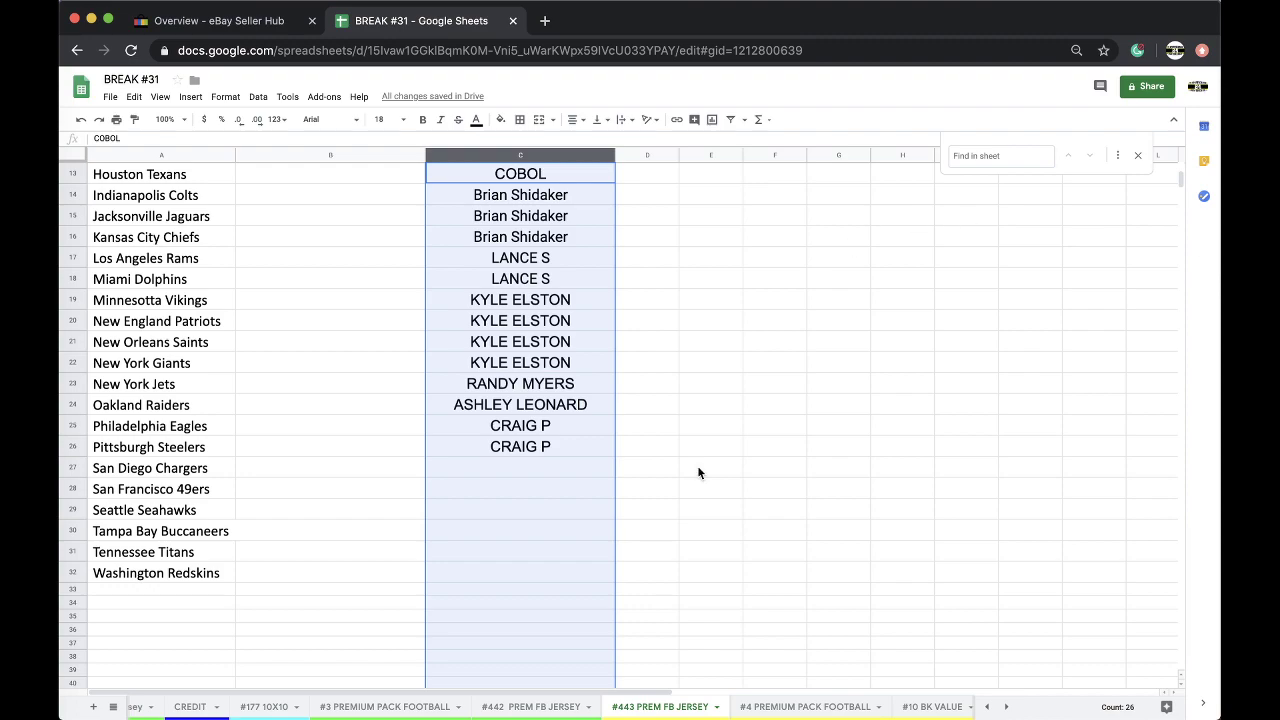
pyautogui.click(765, 706)
# - Enter a buyer's name in C15 and copy it into C16 on #4 PREMIUM PACK FOOTBALL
pyautogui.click(521, 467)
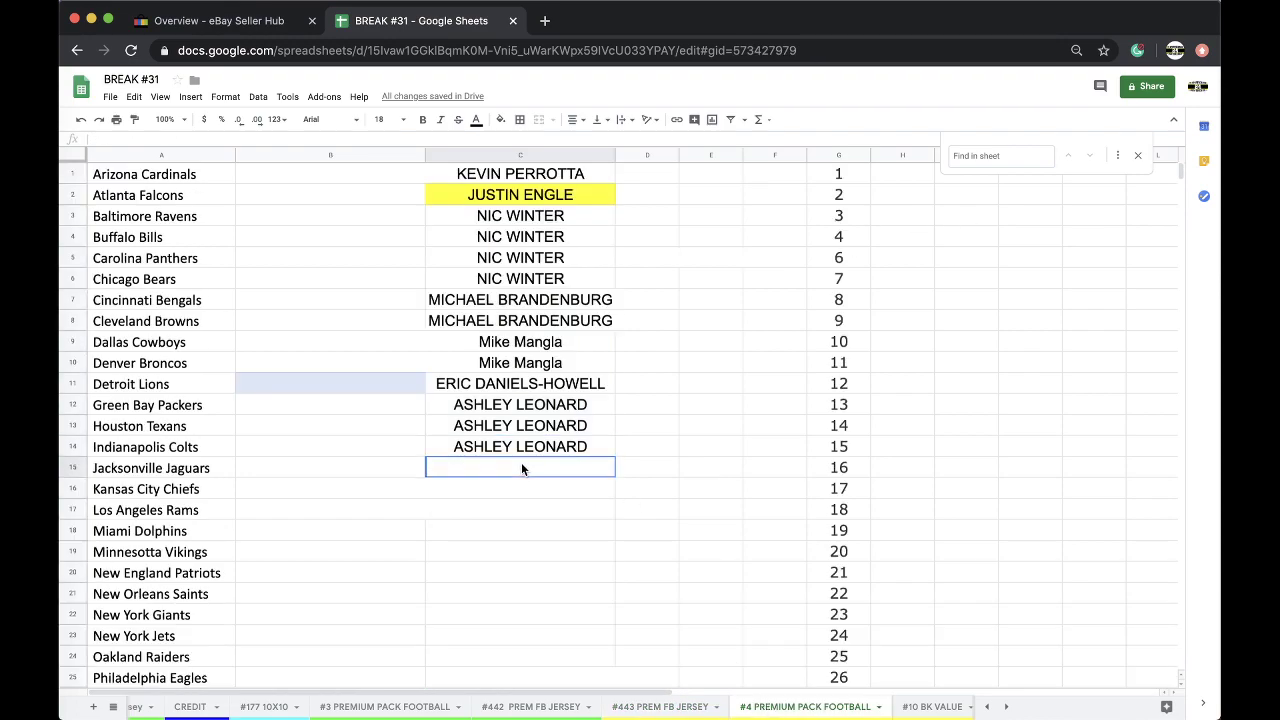
pyautogui.write('CRAIG P')
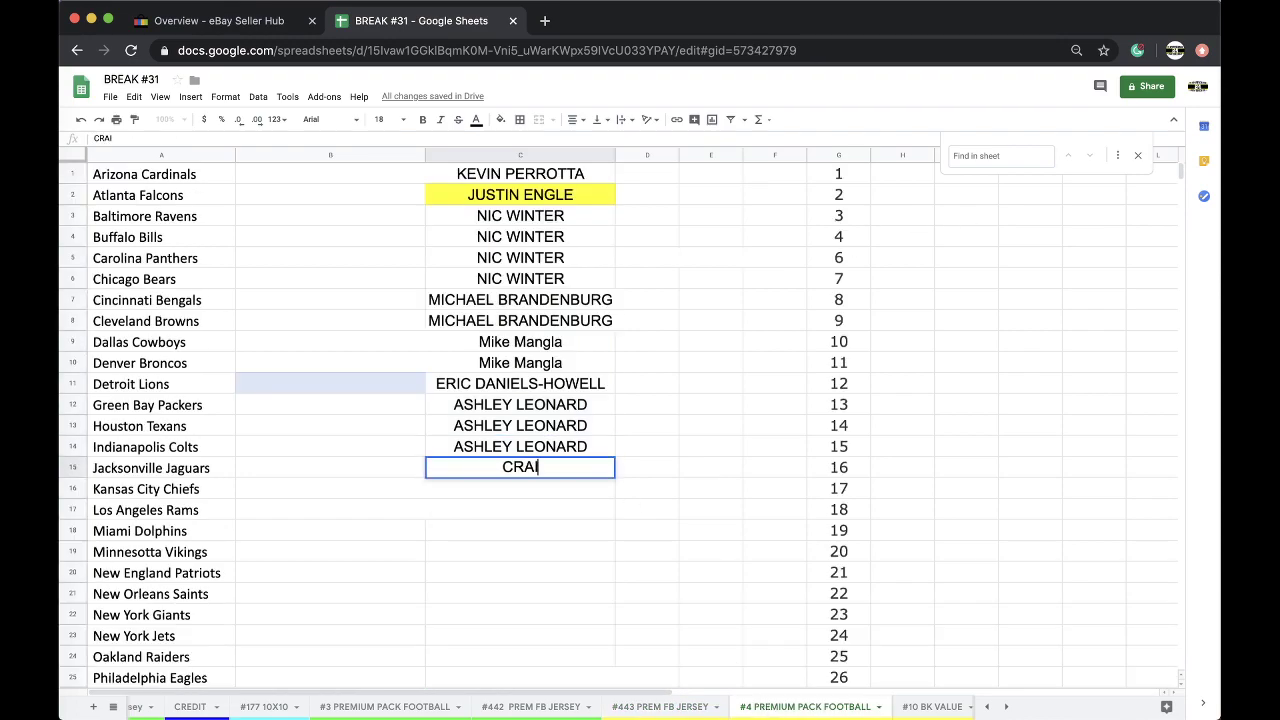
pyautogui.click(568, 531)
pyautogui.click(527, 468)
pyautogui.press('super+c')
pyautogui.press('Down')
pyautogui.press('super+v')
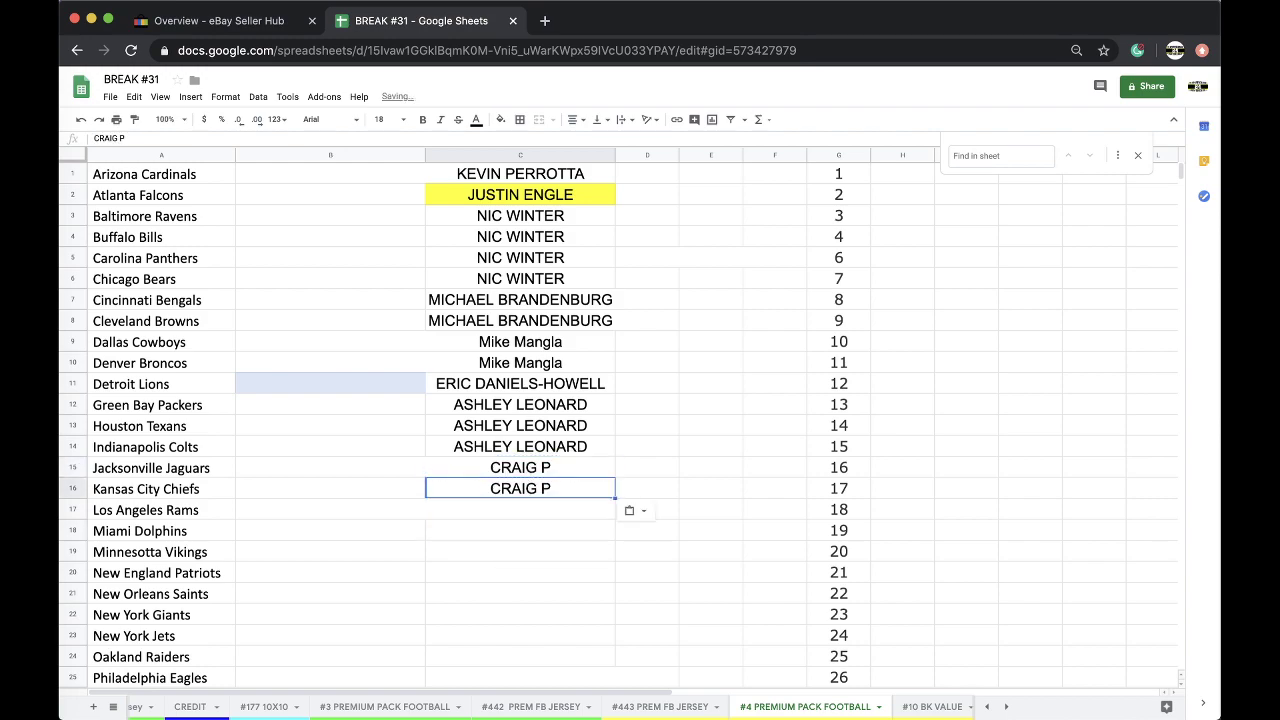
# - On CREDIT, change D3 to -$22 and B7 to $20
pyautogui.click(190, 706)
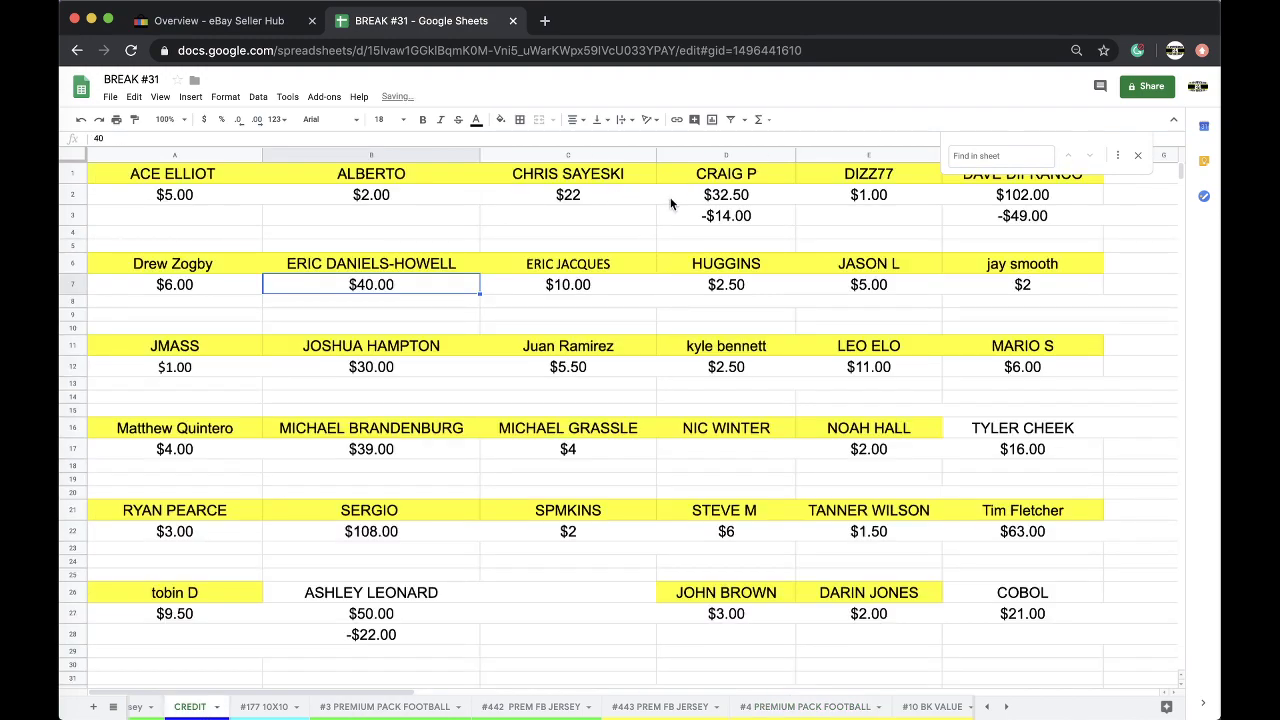
pyautogui.click(715, 222)
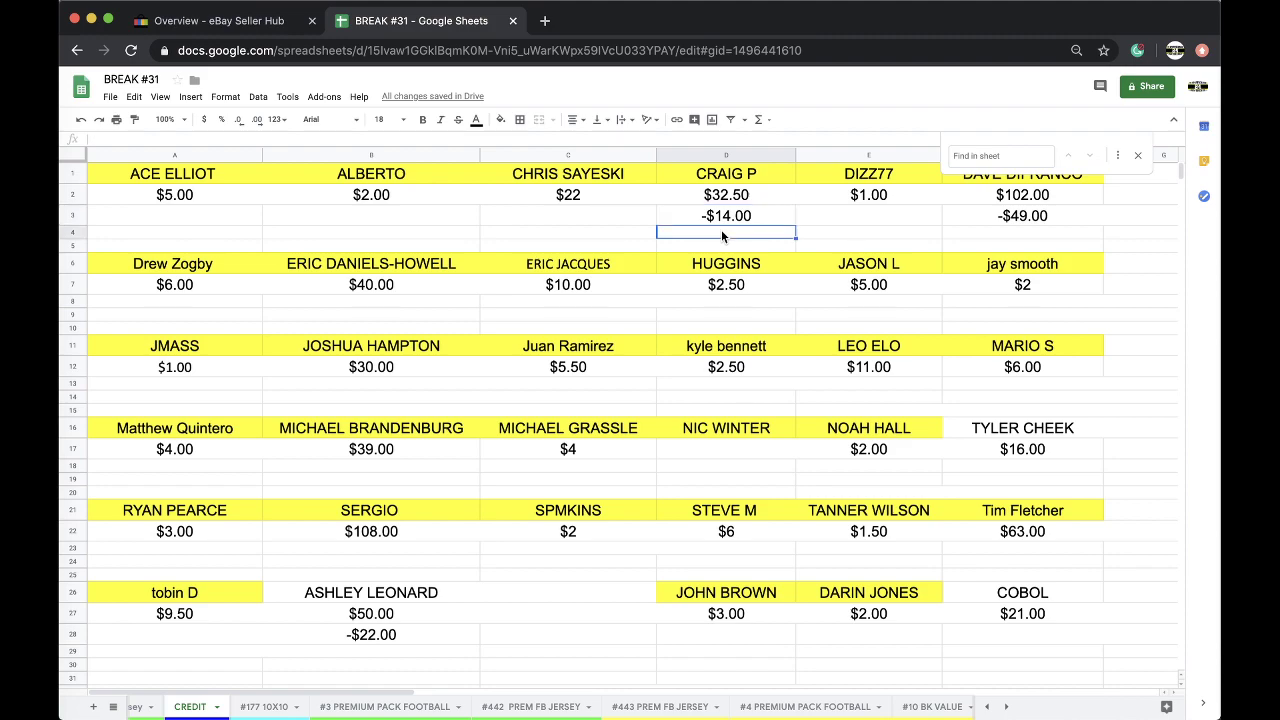
pyautogui.write('-$')
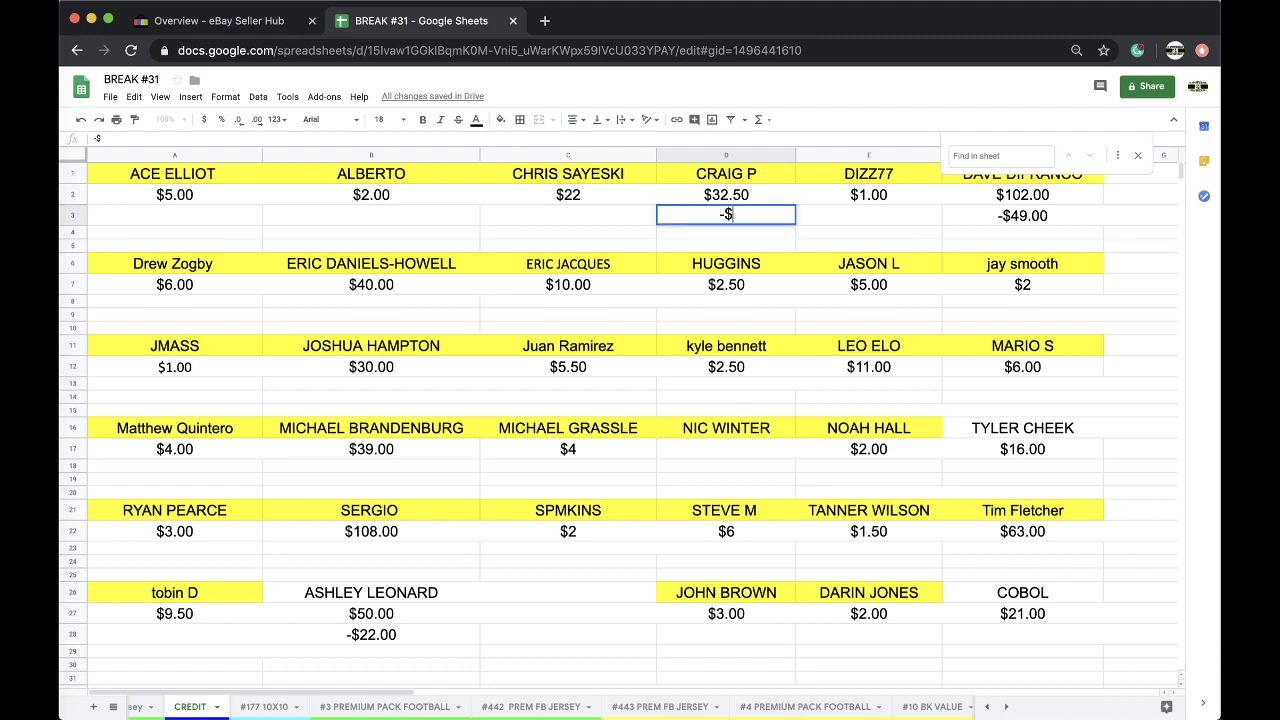
pyautogui.write('22')
pyautogui.click(382, 288)
pyautogui.write('$20')
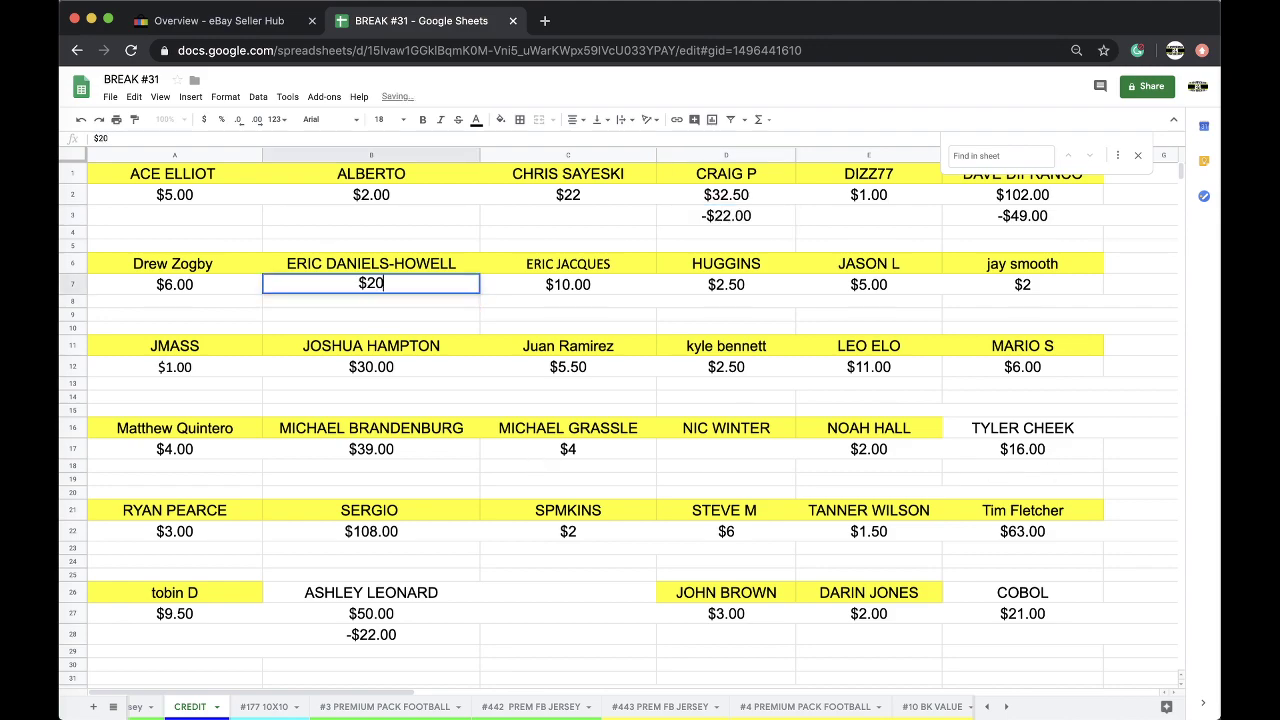
pyautogui.click(355, 265)
# - Paste another buyer's name as plain values into C17:C21 on #4 PREMIUM PACK FOOTBALL
pyautogui.click(790, 706)
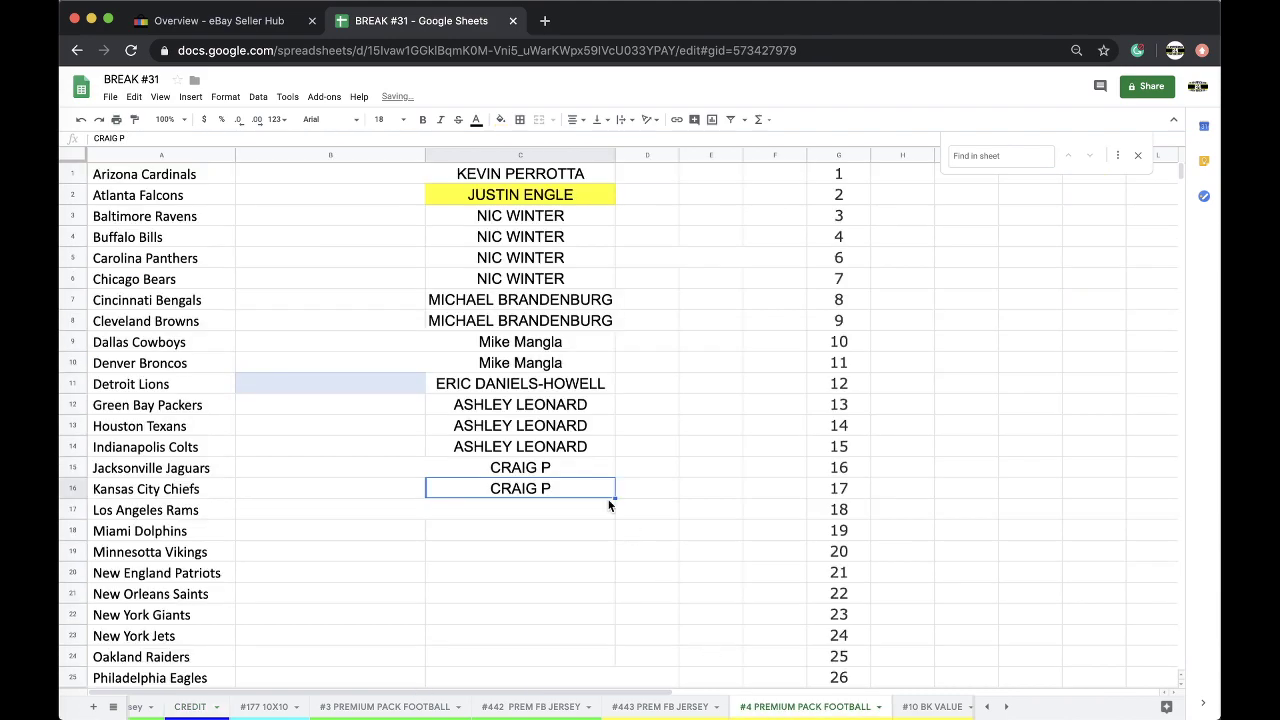
pyautogui.press('super+v')
pyautogui.press('super+z')
pyautogui.click(542, 510)
pyautogui.press('super+v')
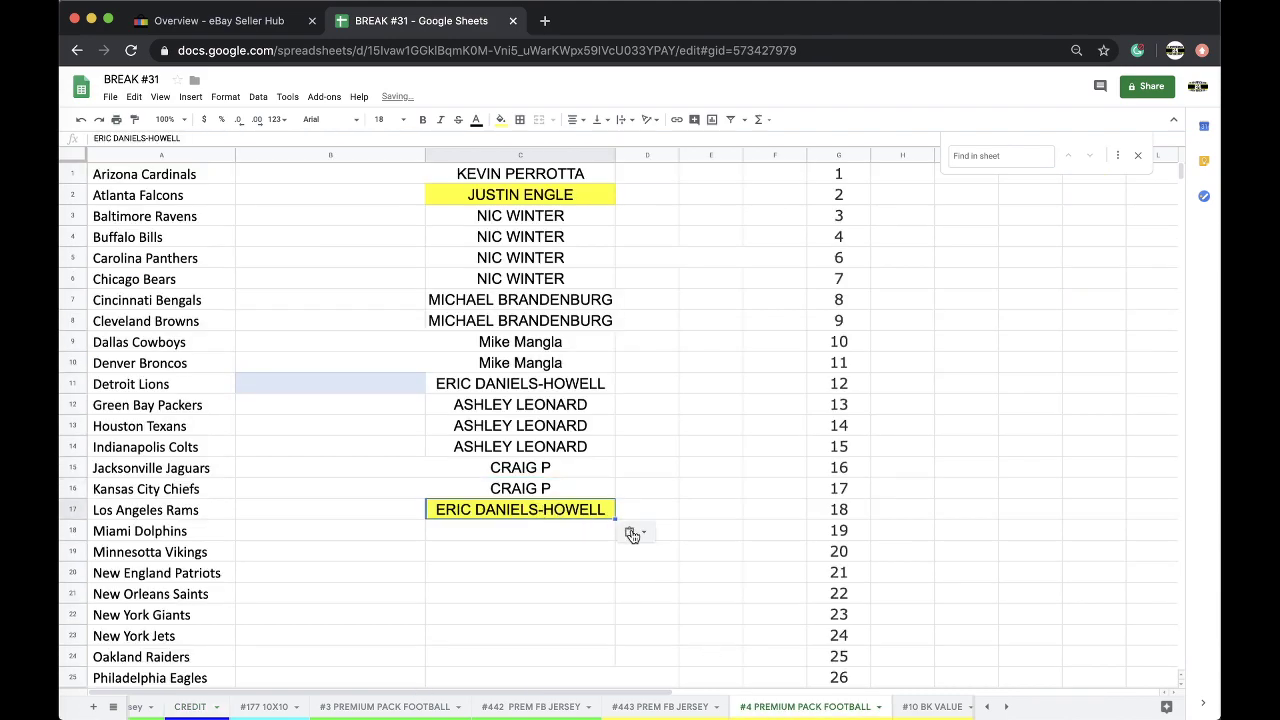
pyautogui.click(632, 533)
pyautogui.click(640, 555)
pyautogui.press('Down')
pyautogui.press('super+shift+v')
pyautogui.press('Down')
pyautogui.press('super+shift+v')
pyautogui.press('Down')
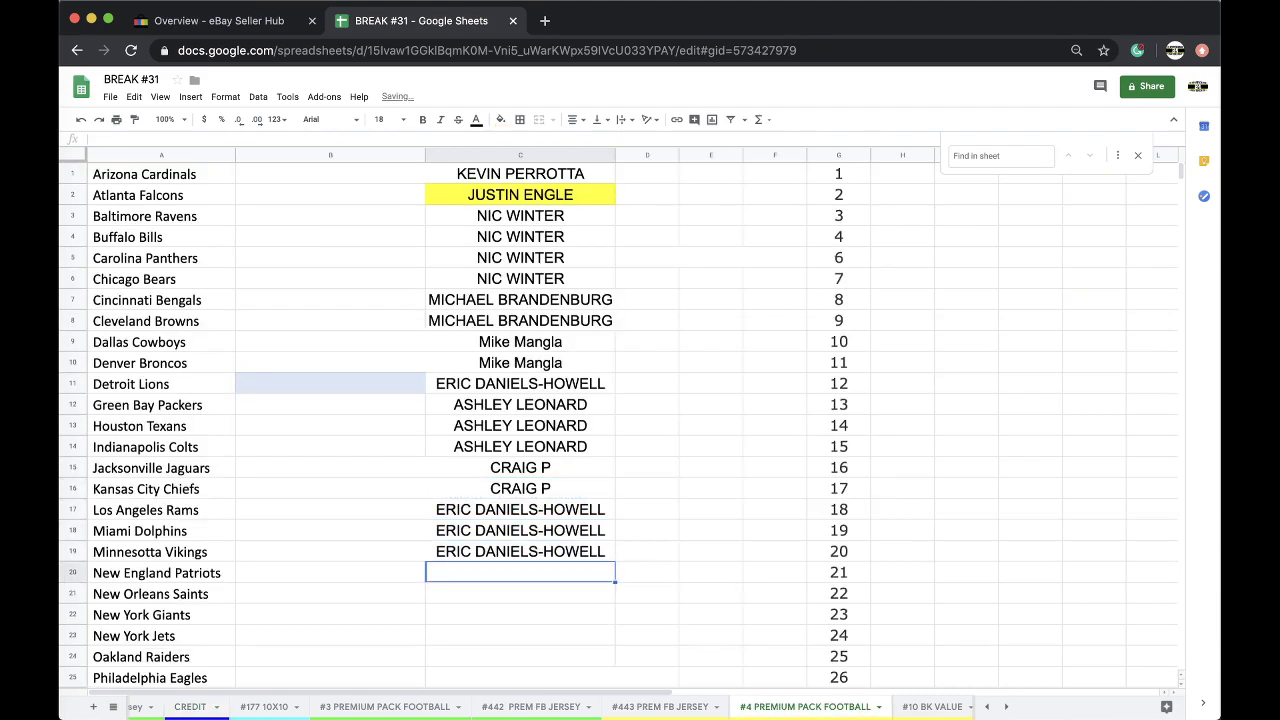
pyautogui.press('super+shift+v')
pyautogui.press('Down')
pyautogui.press('super+shift+v')
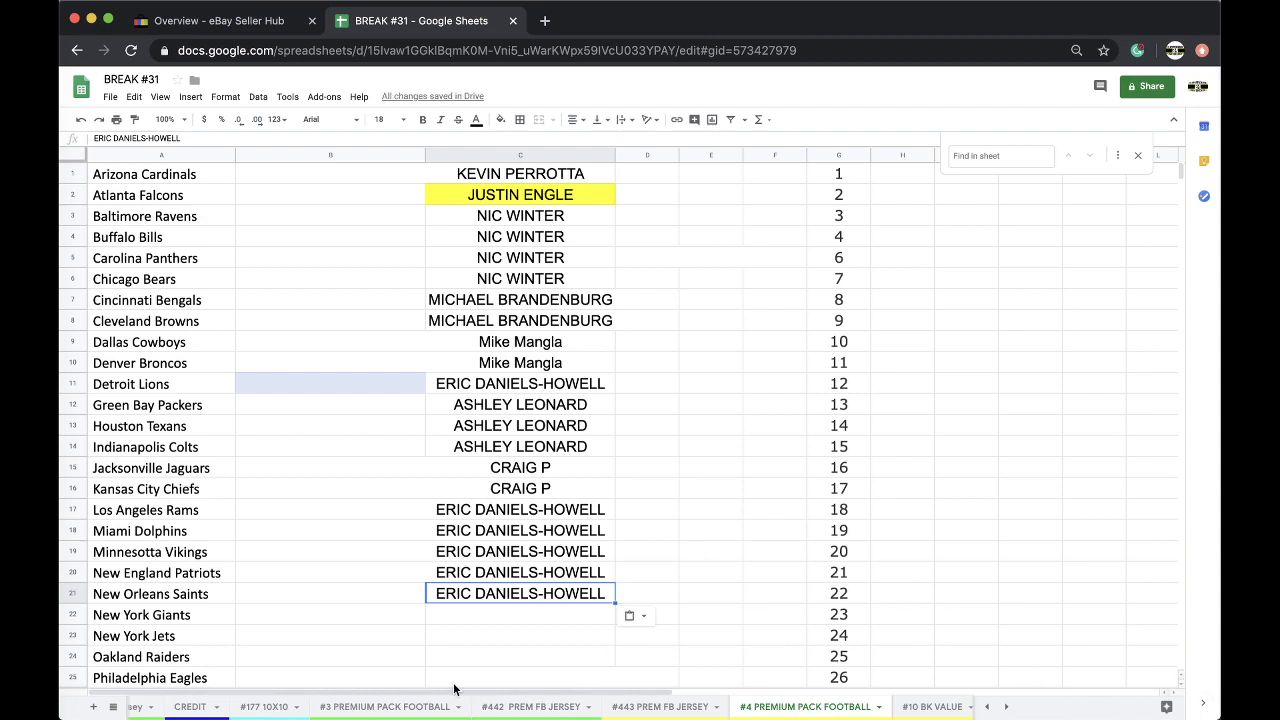
pyautogui.click(657, 706)
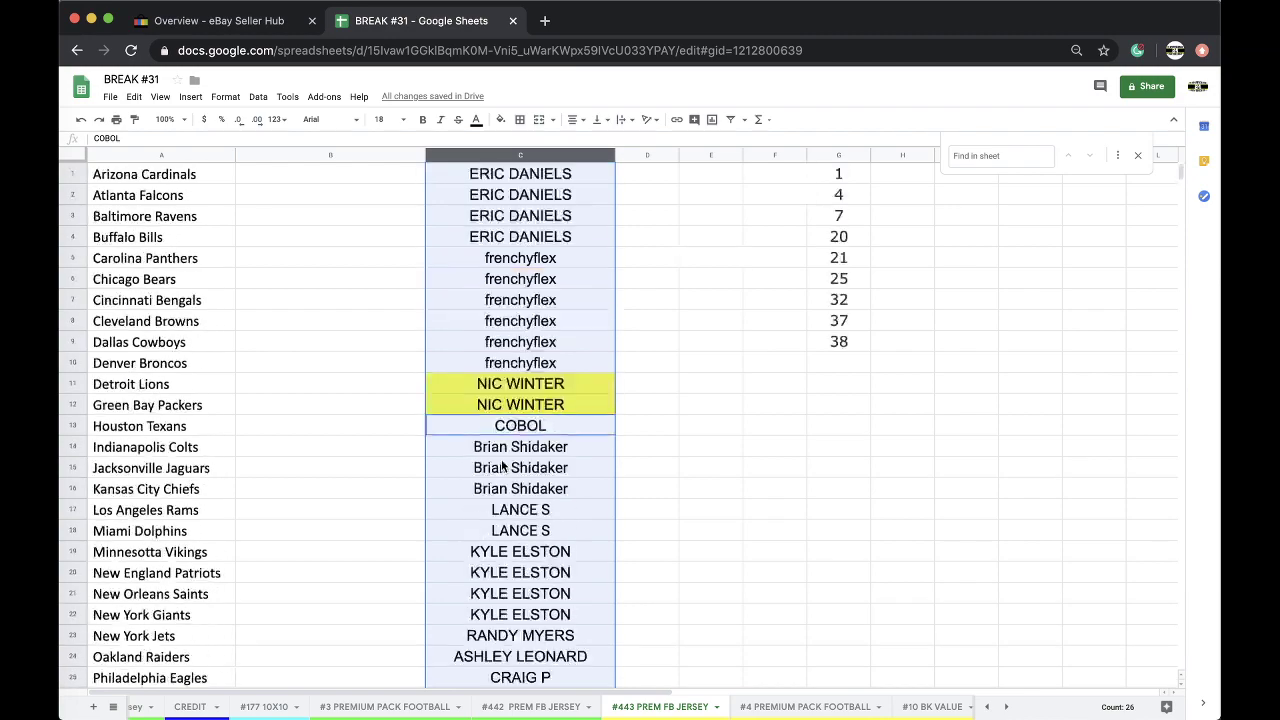
# - Enter a buyer's name into the Chargers, 49ers and Seahawks spots from C27 on #443
pyautogui.scroll(-5, 501, 464)
pyautogui.click(500, 509)
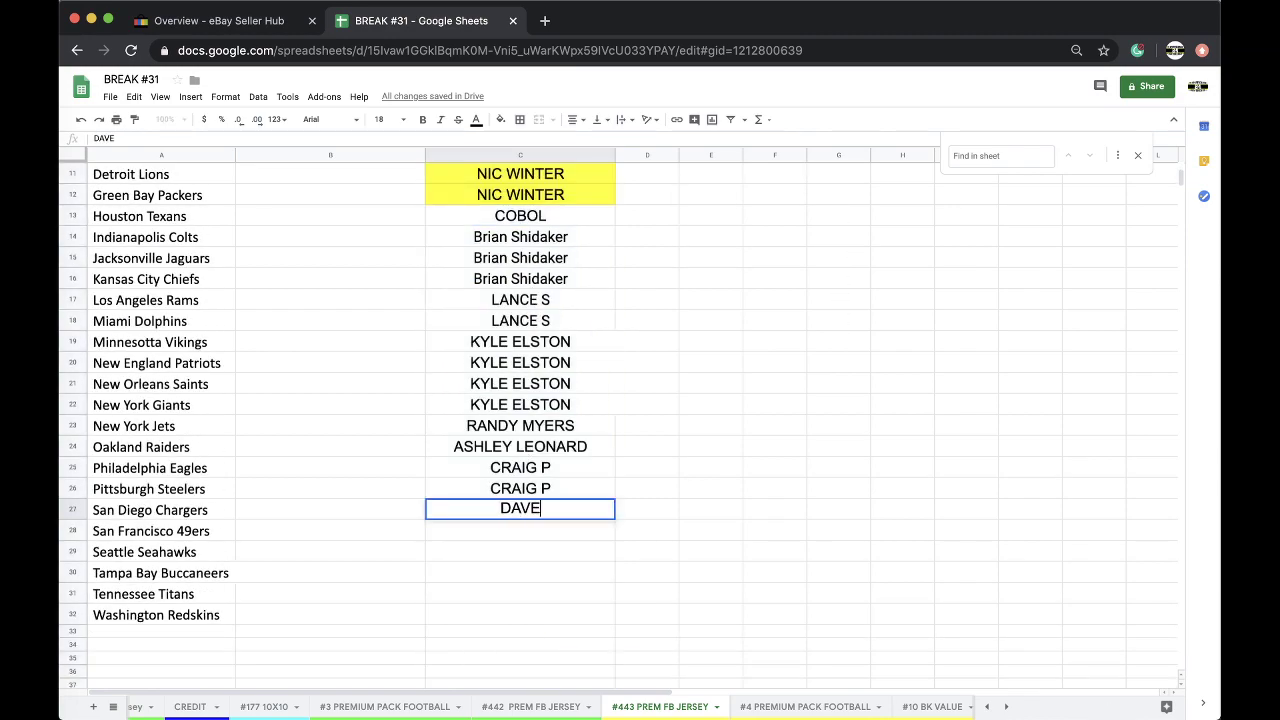
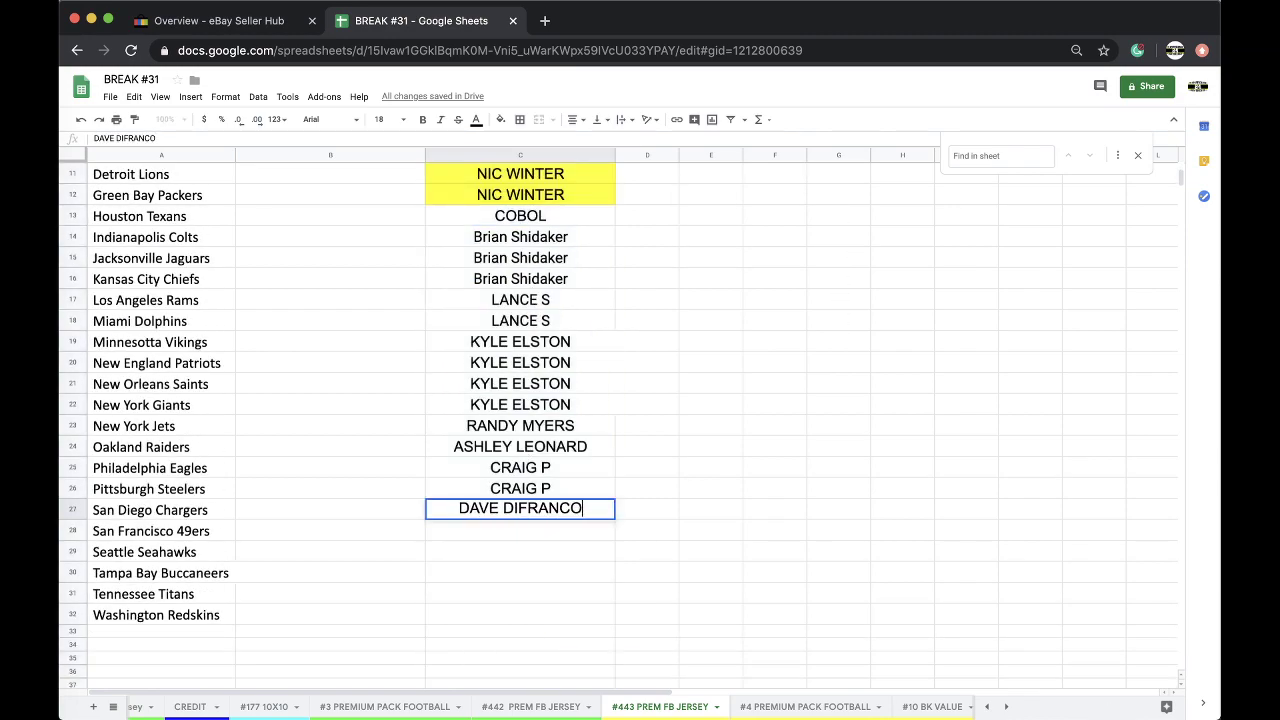
pyautogui.press('Return')
pyautogui.press('Return')
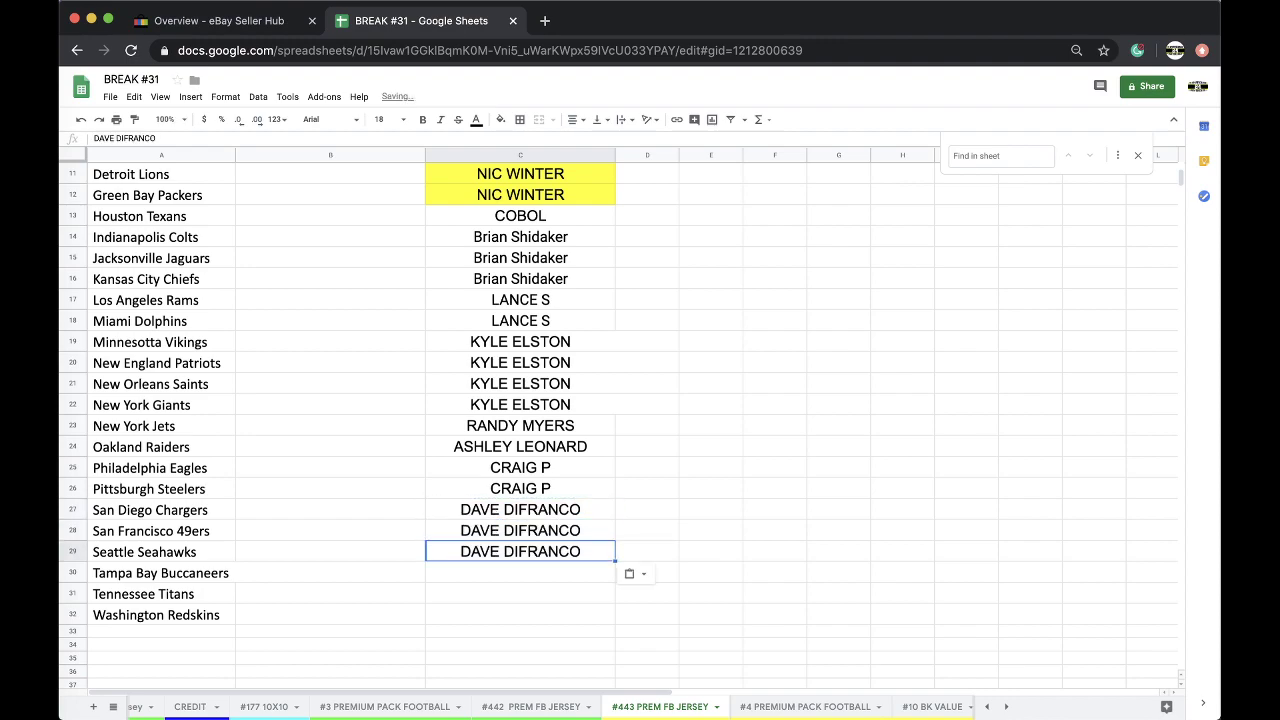
pyautogui.press('Return')
pyautogui.press('Return')
# - On CREDIT, record -$35.00 in F4 below the buyer's -$49.00 and close the search
pyautogui.click(190, 706)
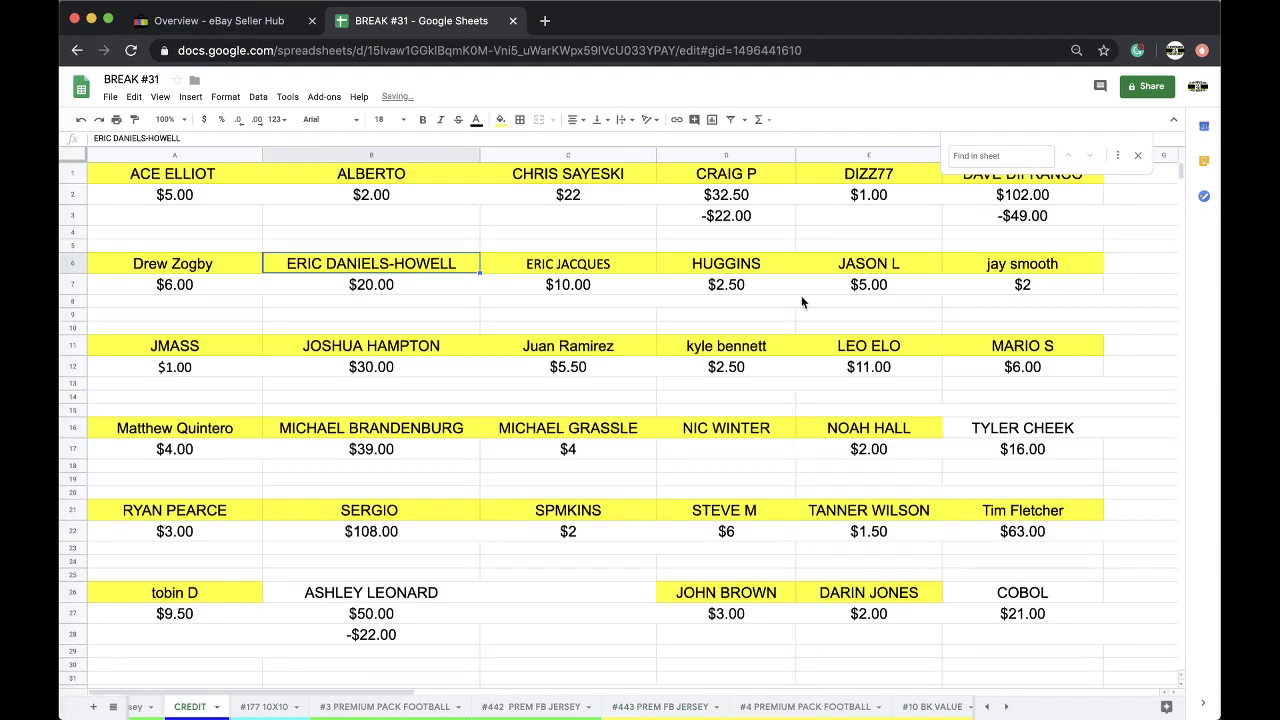
pyautogui.click(995, 235)
pyautogui.write('-')
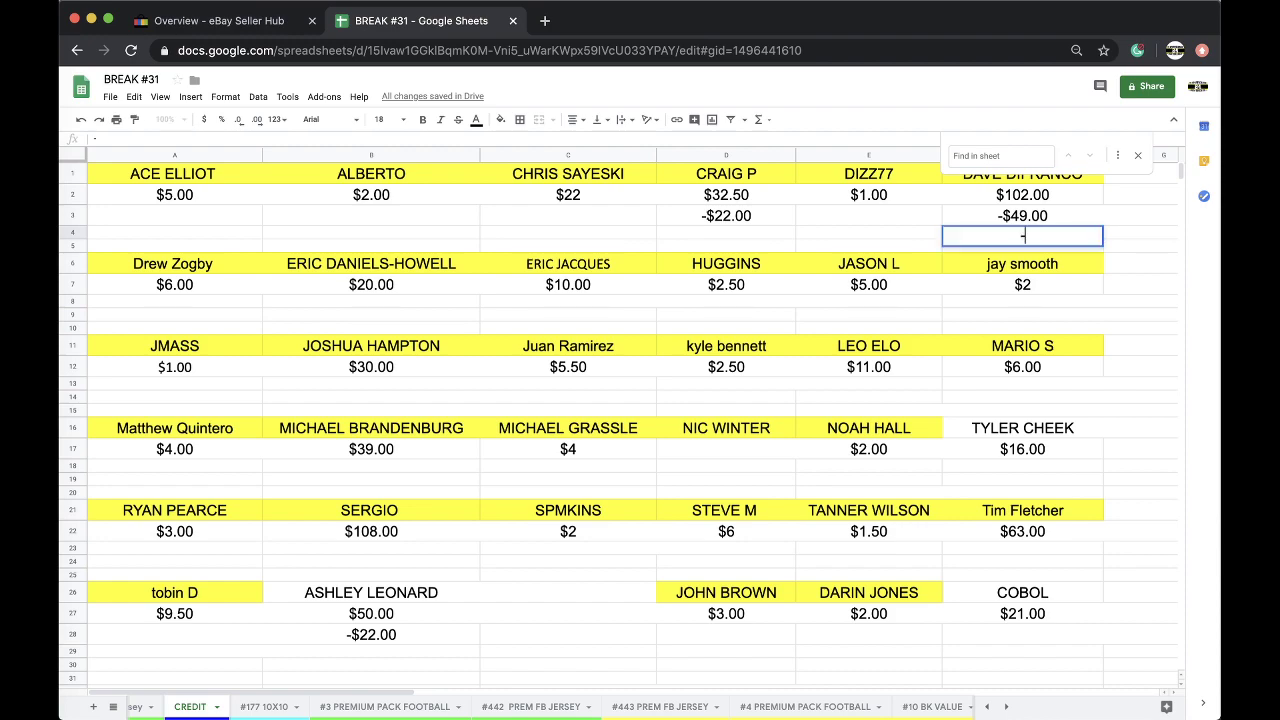
pyautogui.write('$35')
pyautogui.click(988, 316)
pyautogui.click(1138, 157)
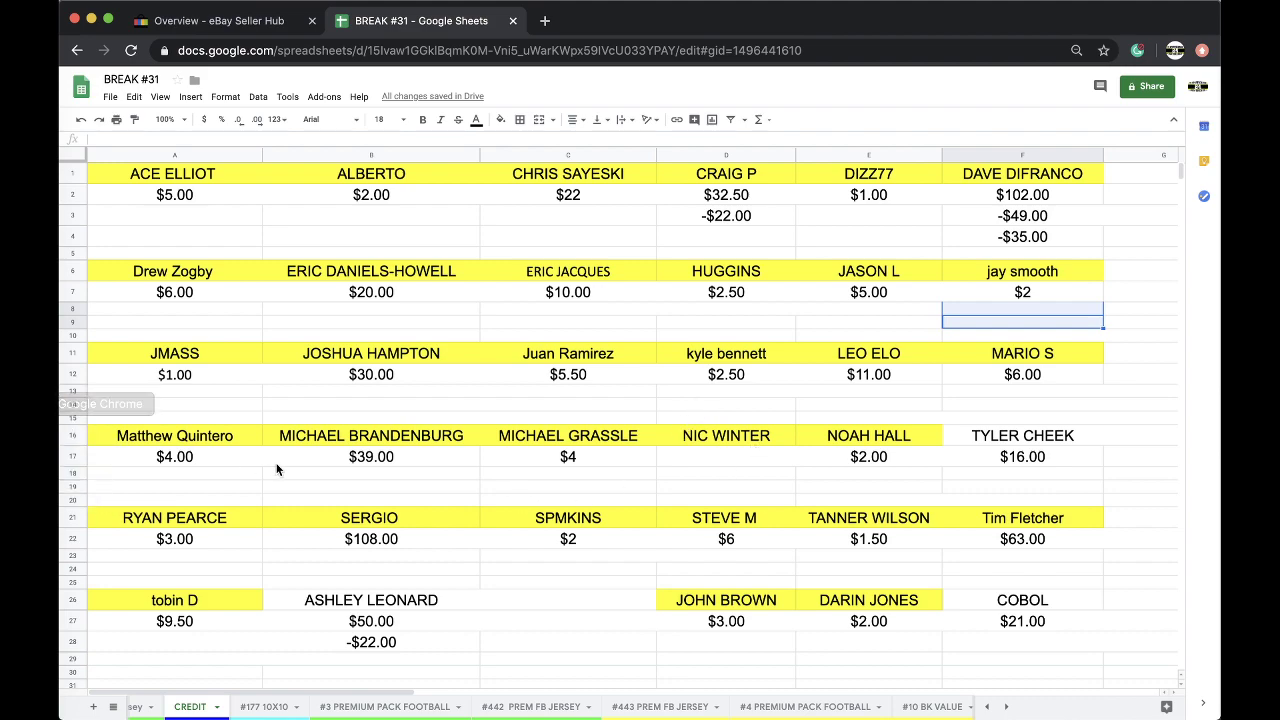
# - Enter a new buyer's name in A13 of the #177 10X10 list and copy it into A14
pyautogui.click(256, 706)
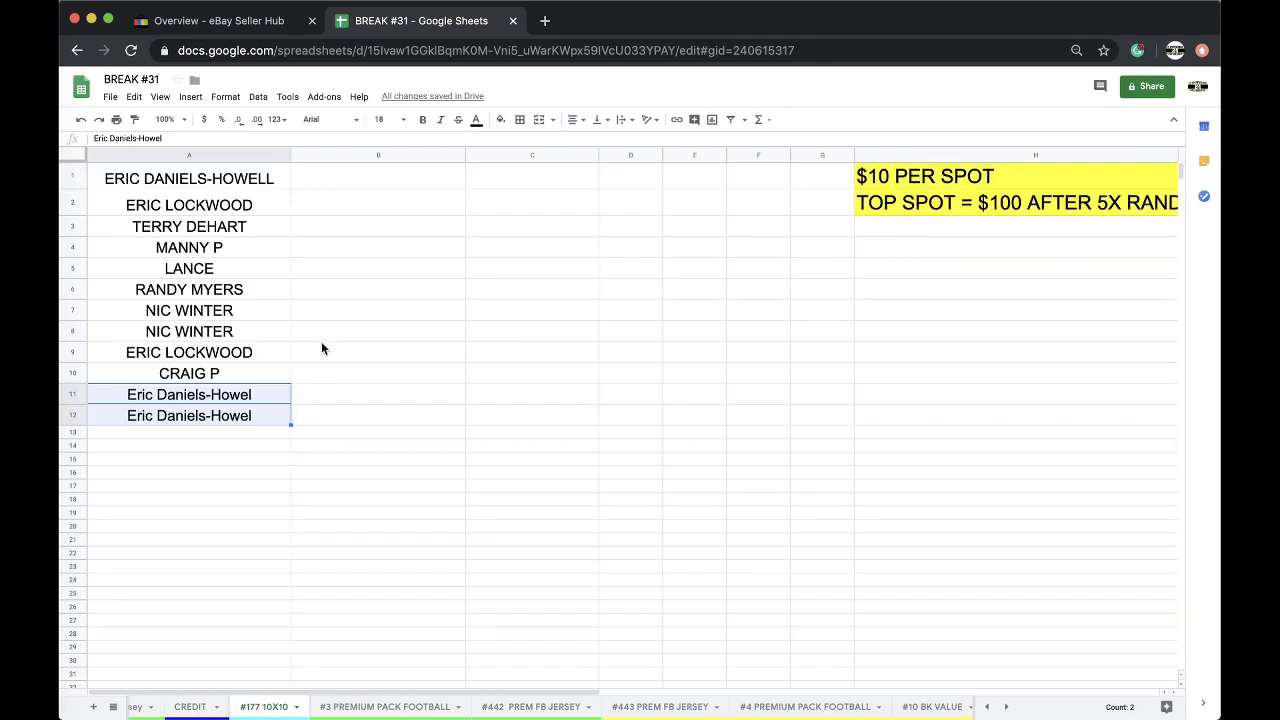
pyautogui.click(230, 433)
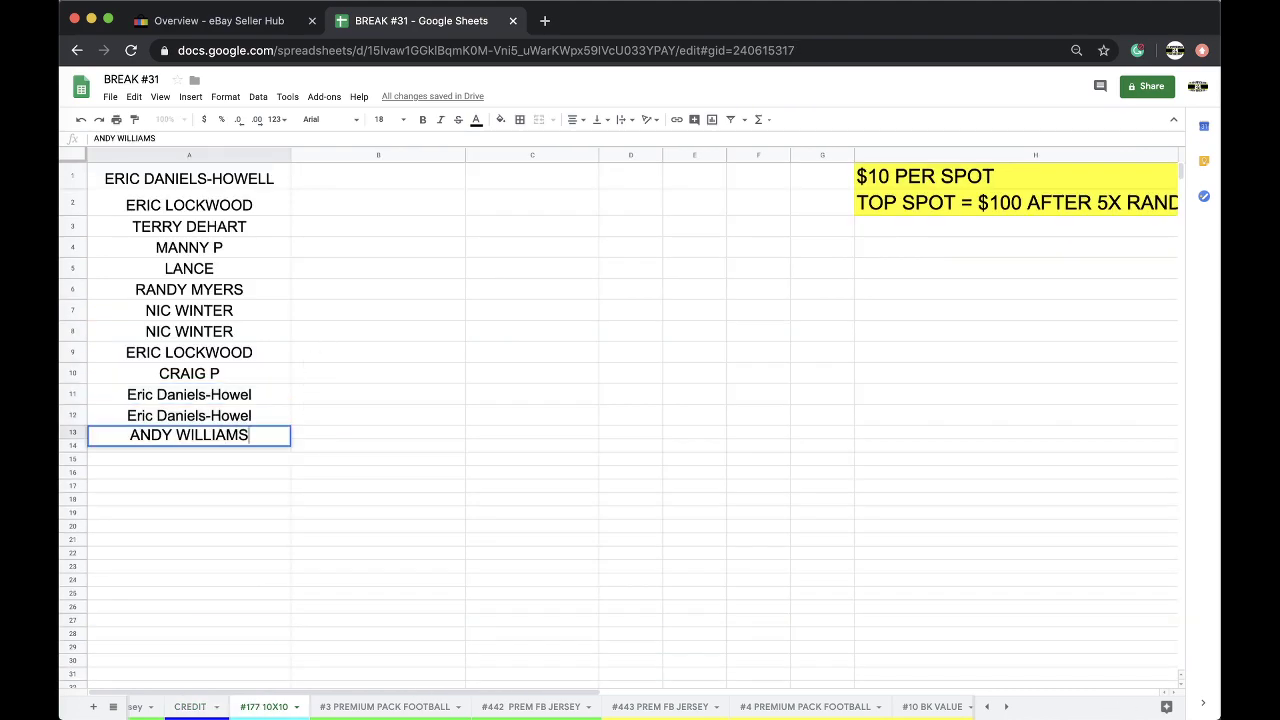
pyautogui.press('Return')
pyautogui.click(214, 443)
pyautogui.hotkey('ctrl', 'c')
pyautogui.press('Down')
pyautogui.hotkey('ctrl', 'v')
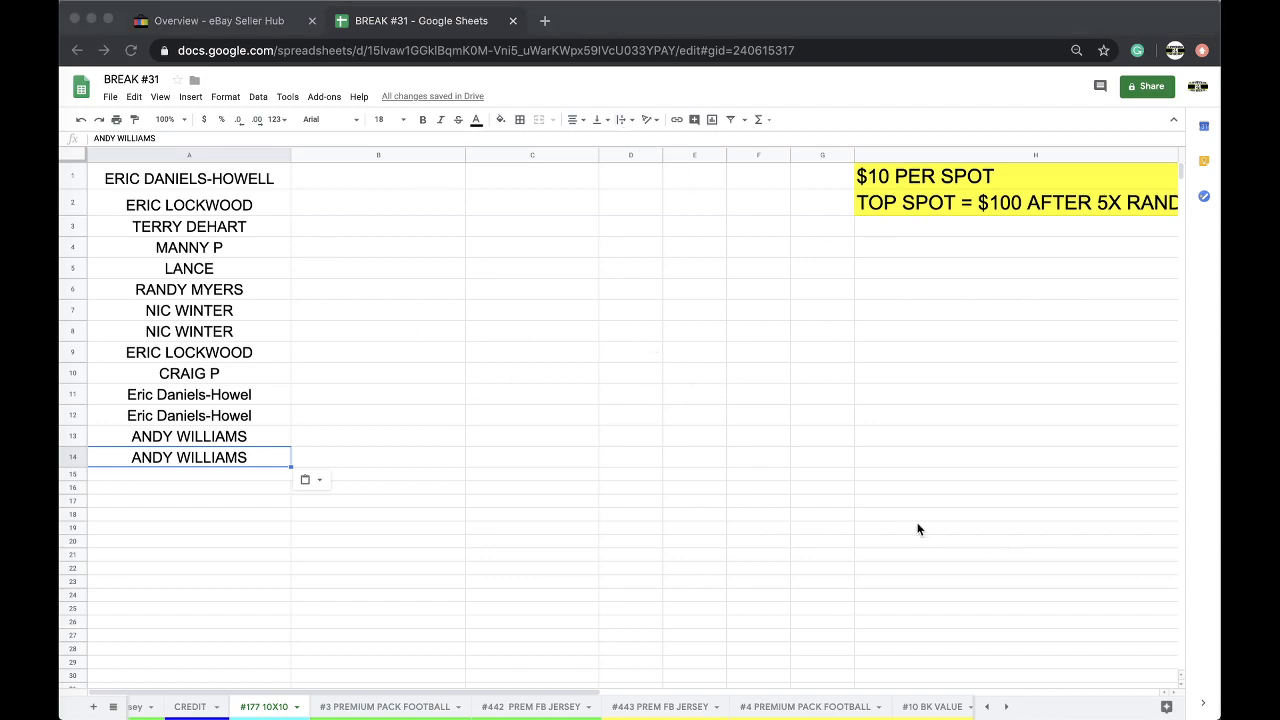
# - Enter a buyer's name in C22 of #4 PREMIUM PACK FOOTBALL and fill it yellow
pyautogui.click(768, 706)
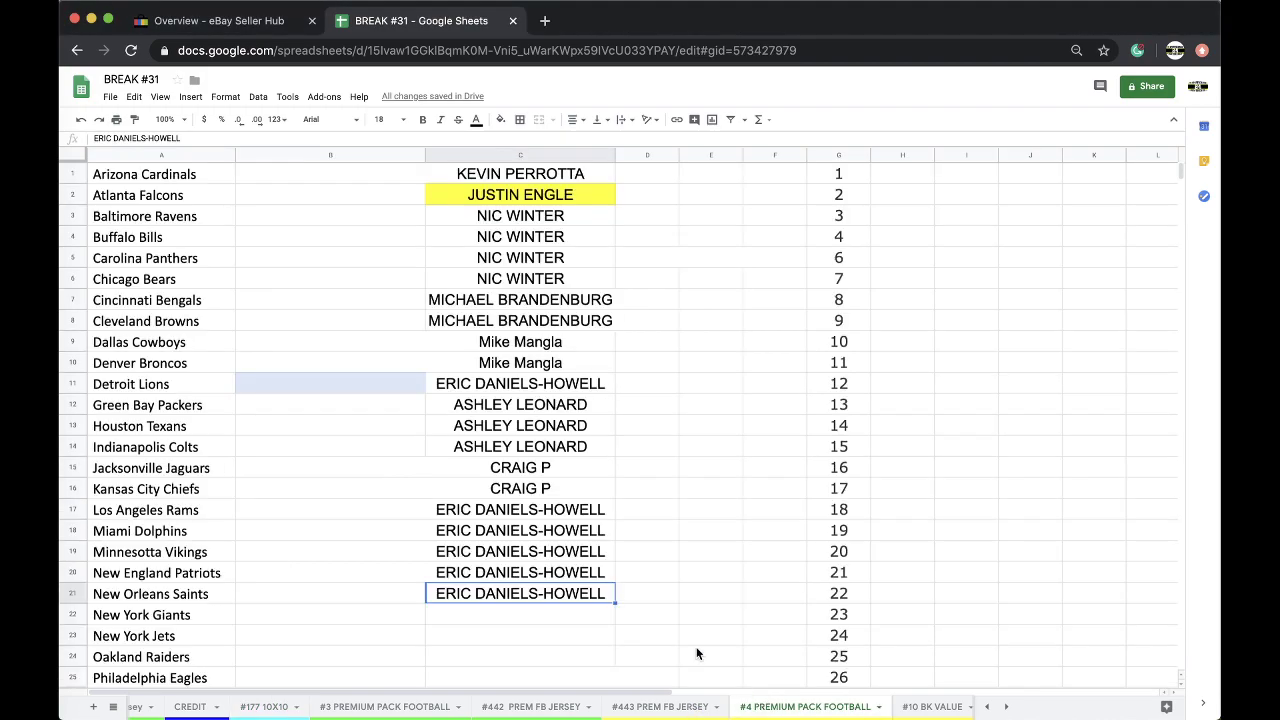
pyautogui.scroll(-5, 500, 465)
pyautogui.click(472, 430)
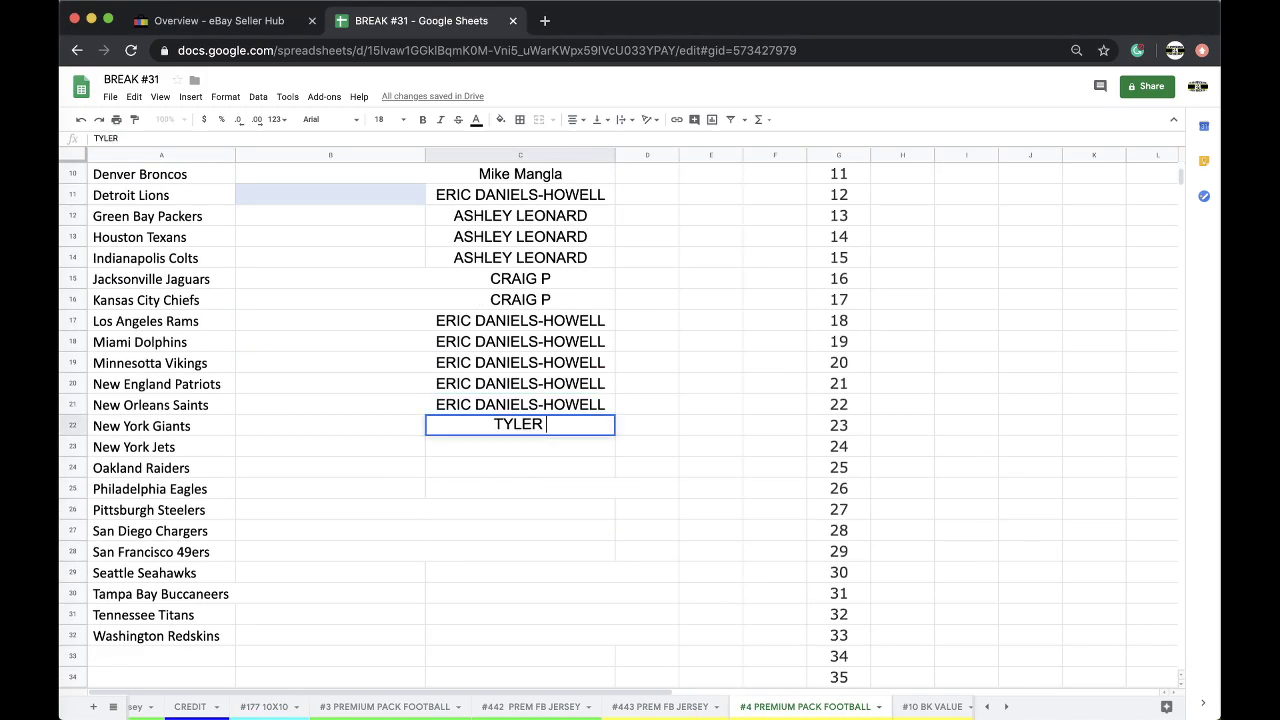
pyautogui.click(478, 468)
pyautogui.click(459, 430)
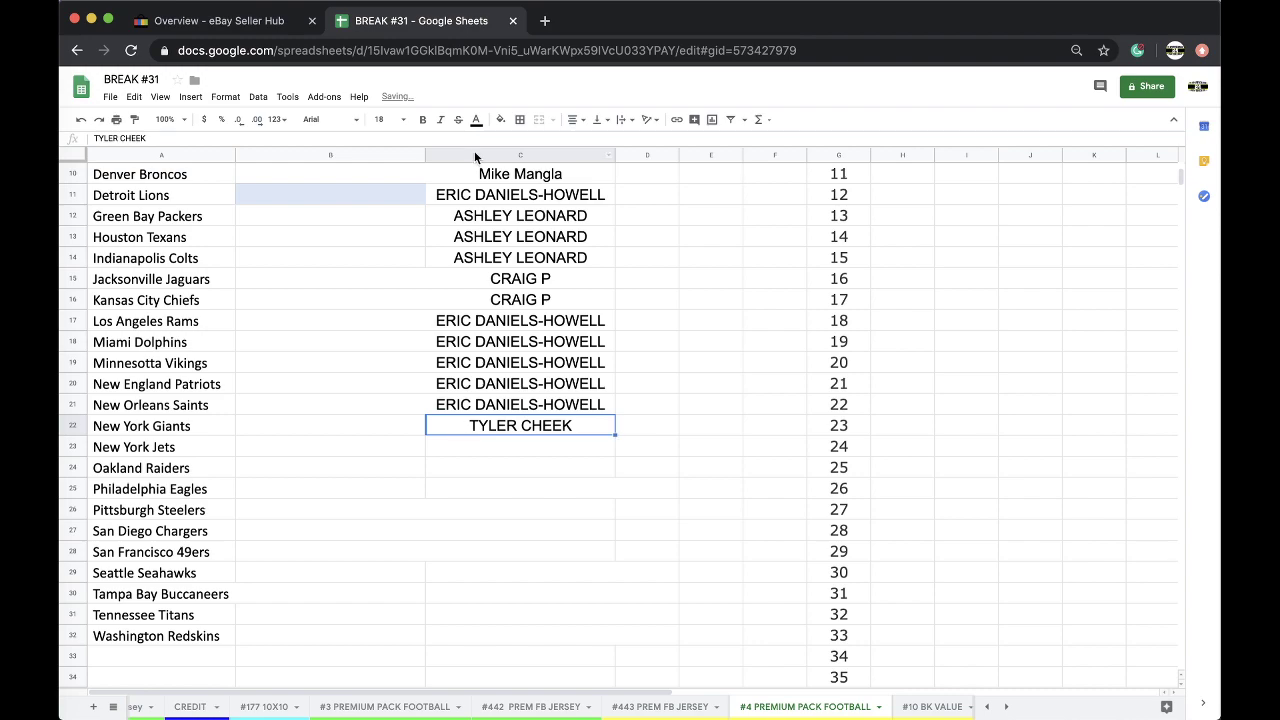
pyautogui.click(500, 119)
pyautogui.click(547, 174)
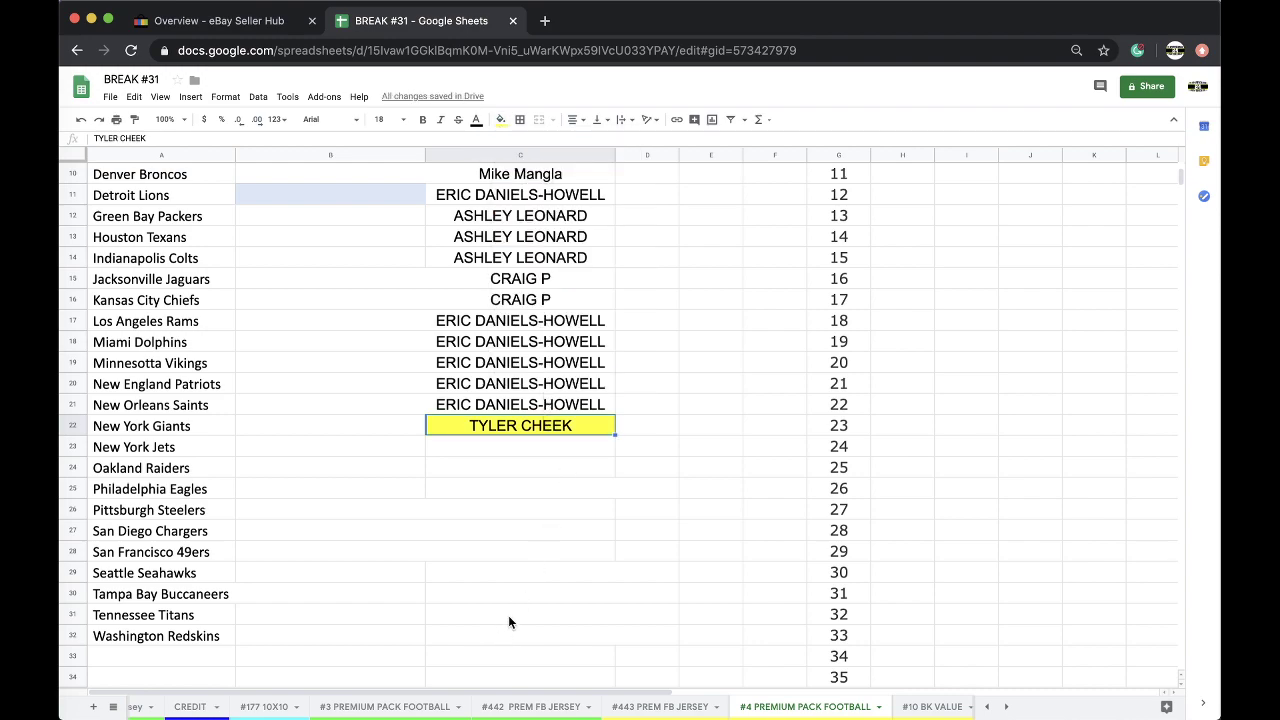
# - Enter a second buyer's name in C23, copy it down to C26, and fill C23:C26 yellow
pyautogui.click(548, 447)
pyautogui.write('JORY F')
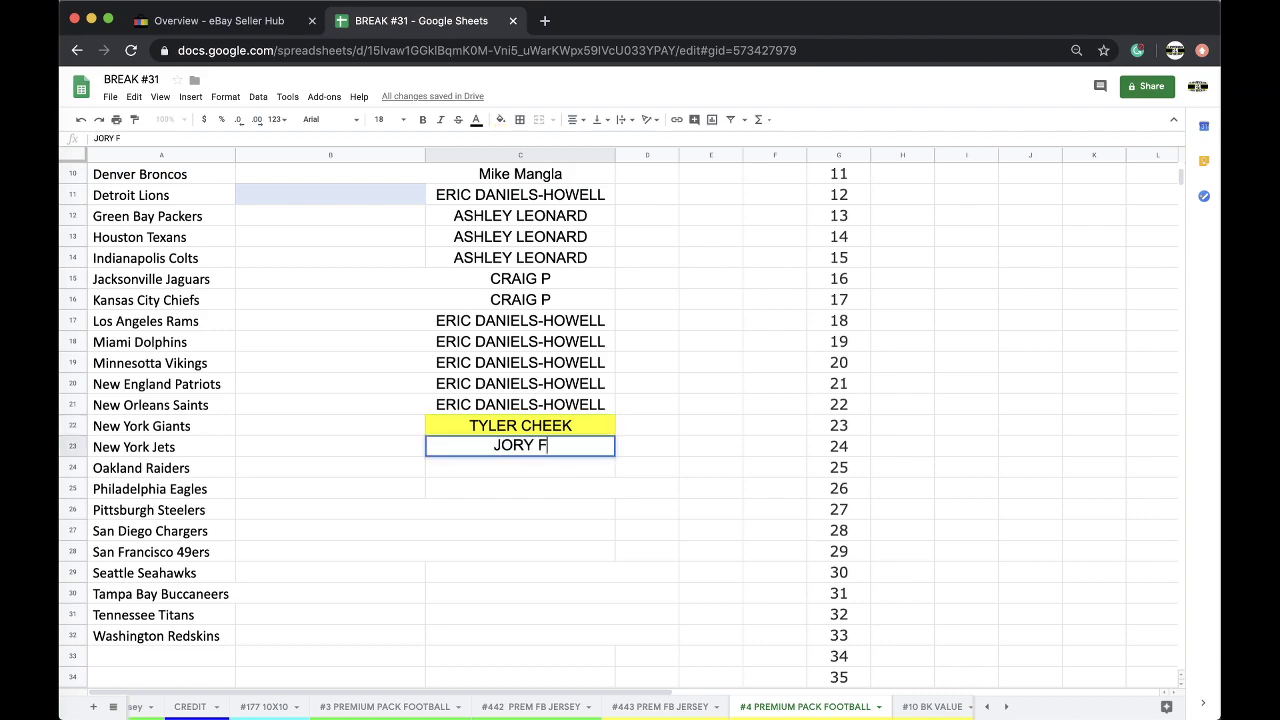
pyautogui.press('Return')
pyautogui.click(528, 441)
pyautogui.hotkey('ctrl', 'c')
pyautogui.press('Down')
pyautogui.hotkey('ctrl', 'v')
pyautogui.press('Down')
pyautogui.hotkey('ctrl', 'v')
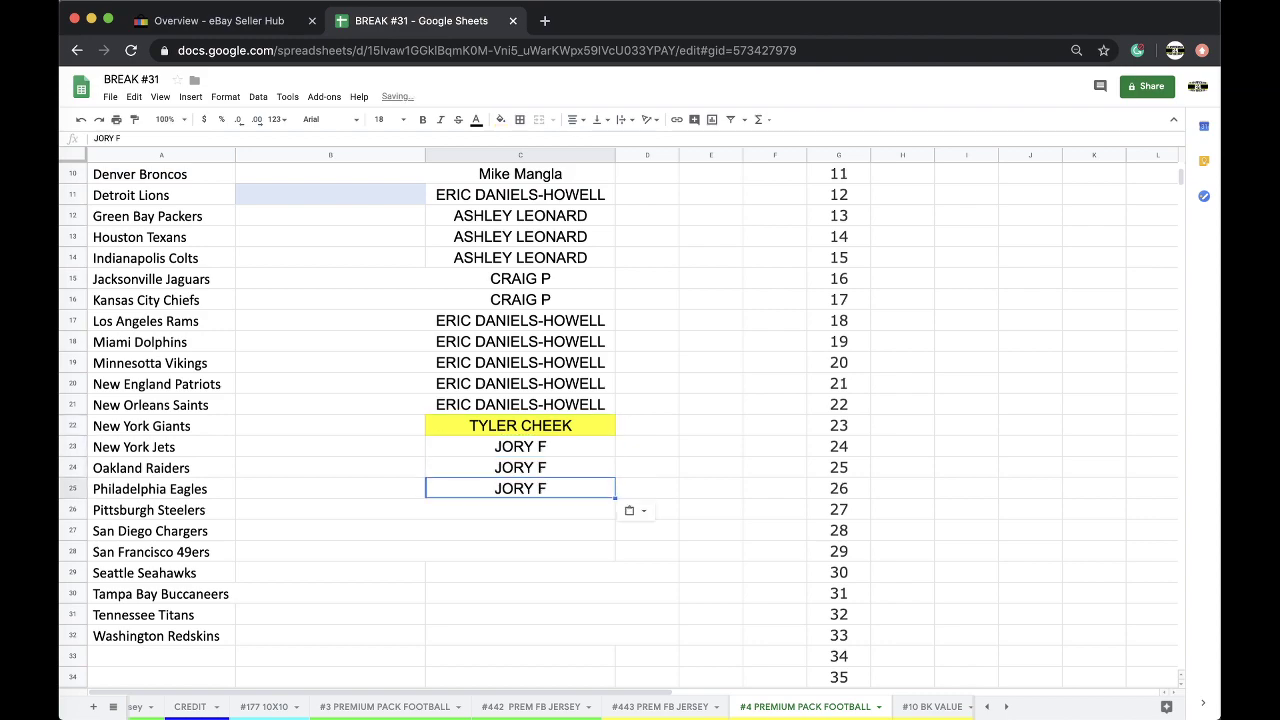
pyautogui.press('Down')
pyautogui.hotkey('ctrl', 'v')
pyautogui.moveTo(528, 441); pyautogui.dragTo(506, 506)
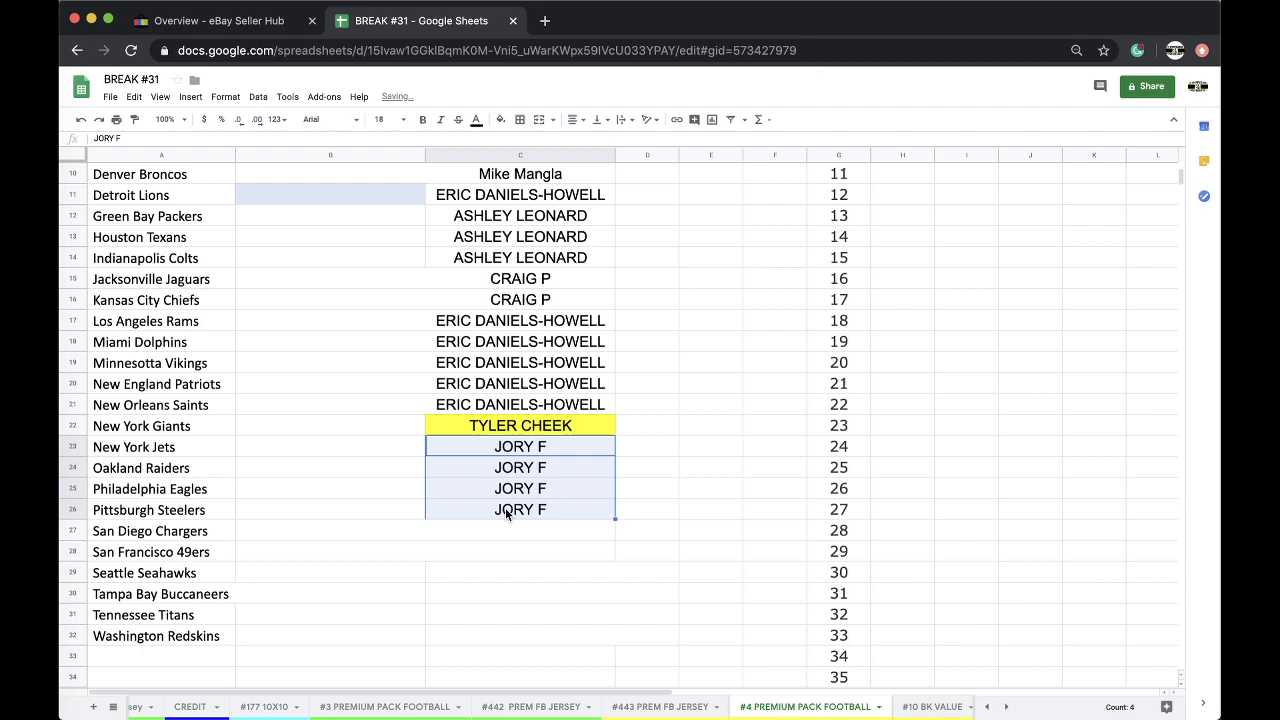
pyautogui.click(500, 119)
pyautogui.click(545, 175)
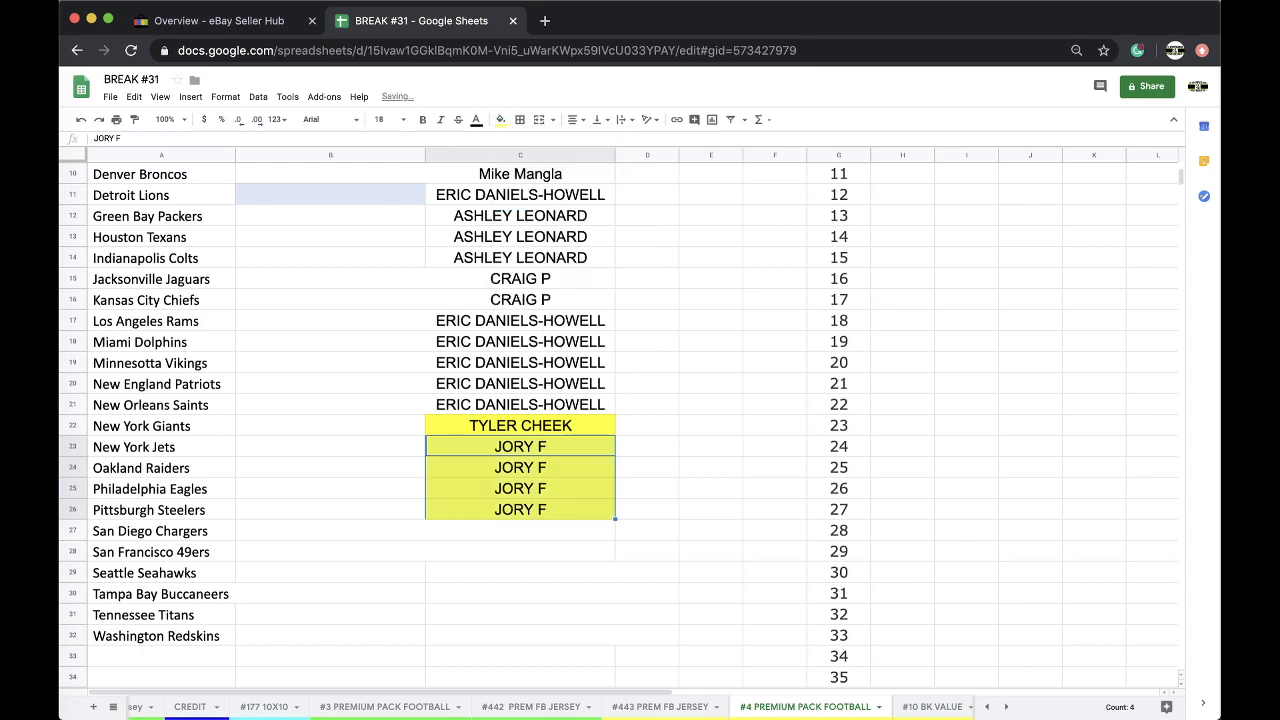
# - Copy the buyer name from C1 into the empty C32 spot on #443 PREM FB JERSEY
pyautogui.click(648, 707)
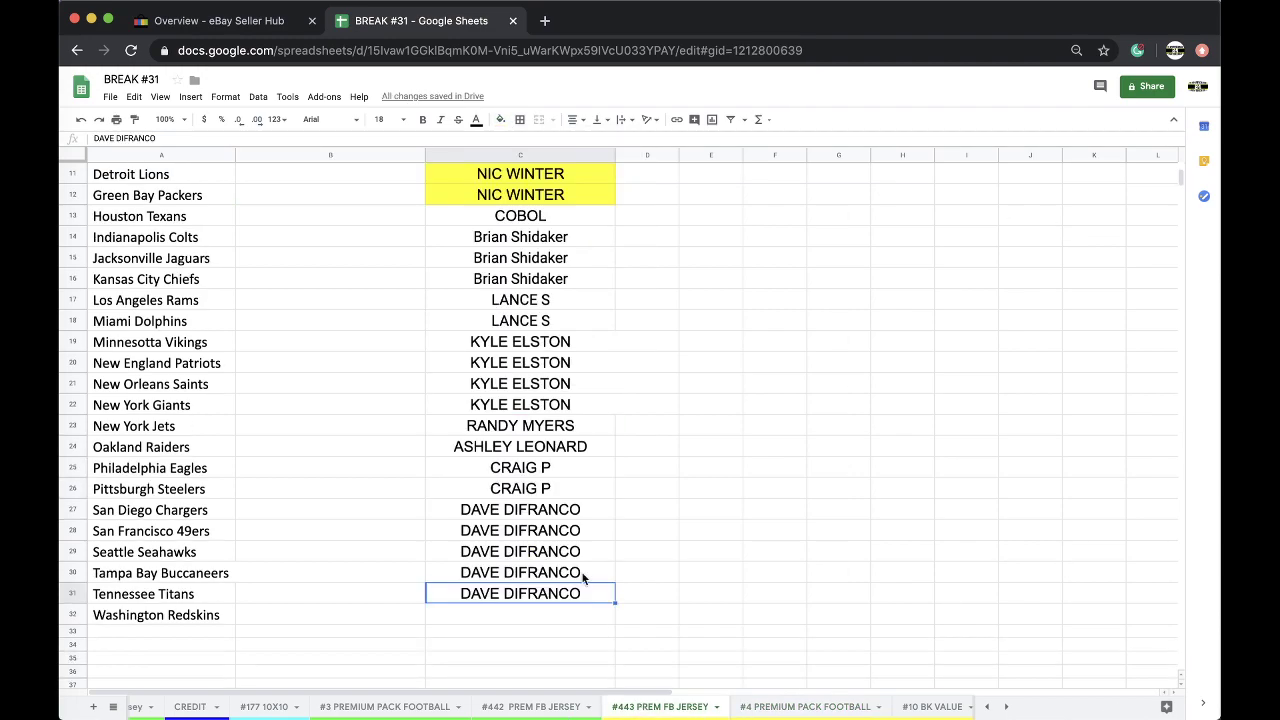
pyautogui.scroll(3, 564, 263)
pyautogui.scroll(-5, 530, 320)
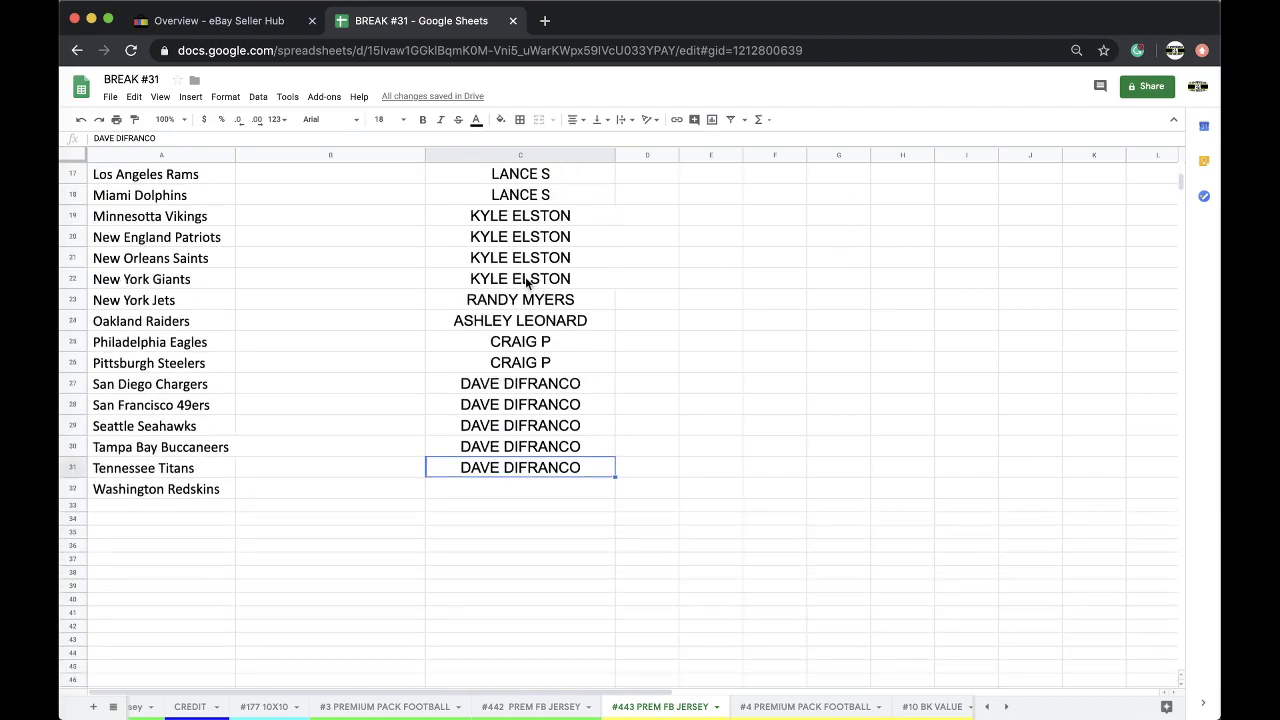
pyautogui.scroll(7, 512, 240)
pyautogui.click(492, 178)
pyautogui.press('cmd+c')
pyautogui.scroll(-4, 509, 366)
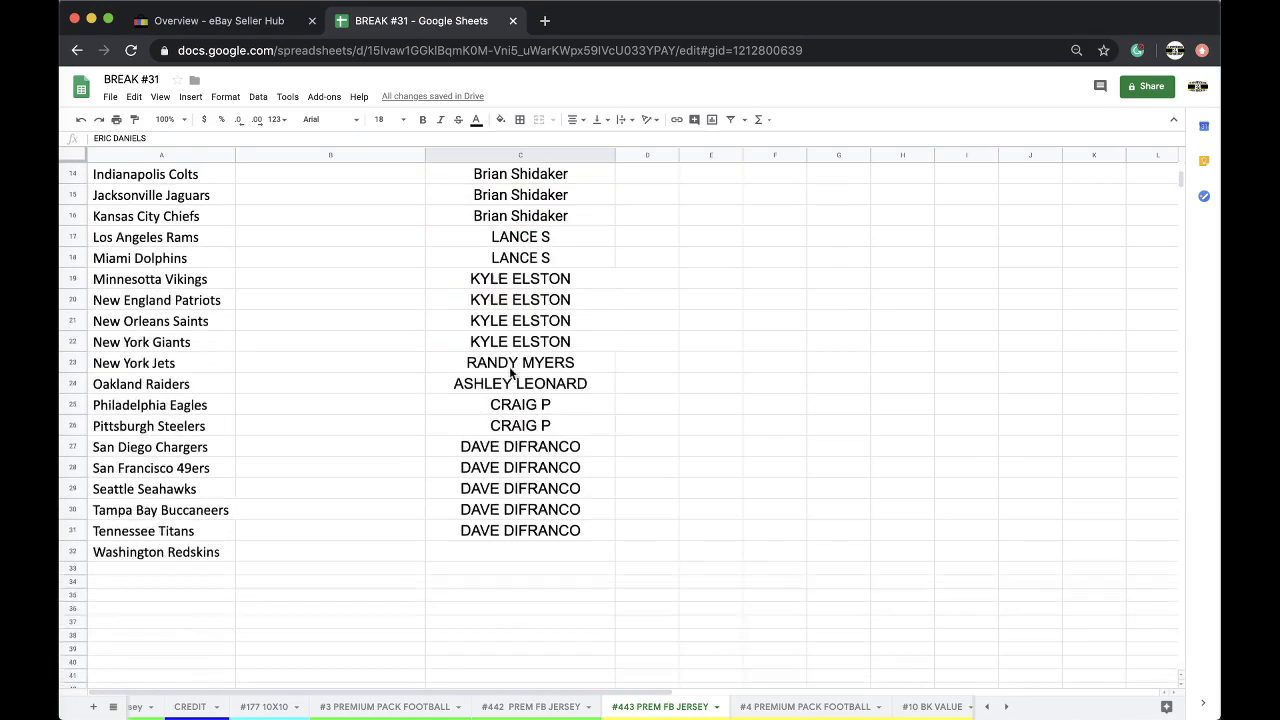
pyautogui.click(488, 552)
pyautogui.press('cmd+v')
# - Change the CREDIT balance in B7 from $20.00 to $13
pyautogui.rightClick(670, 704)
pyautogui.moveTo(655, 568)
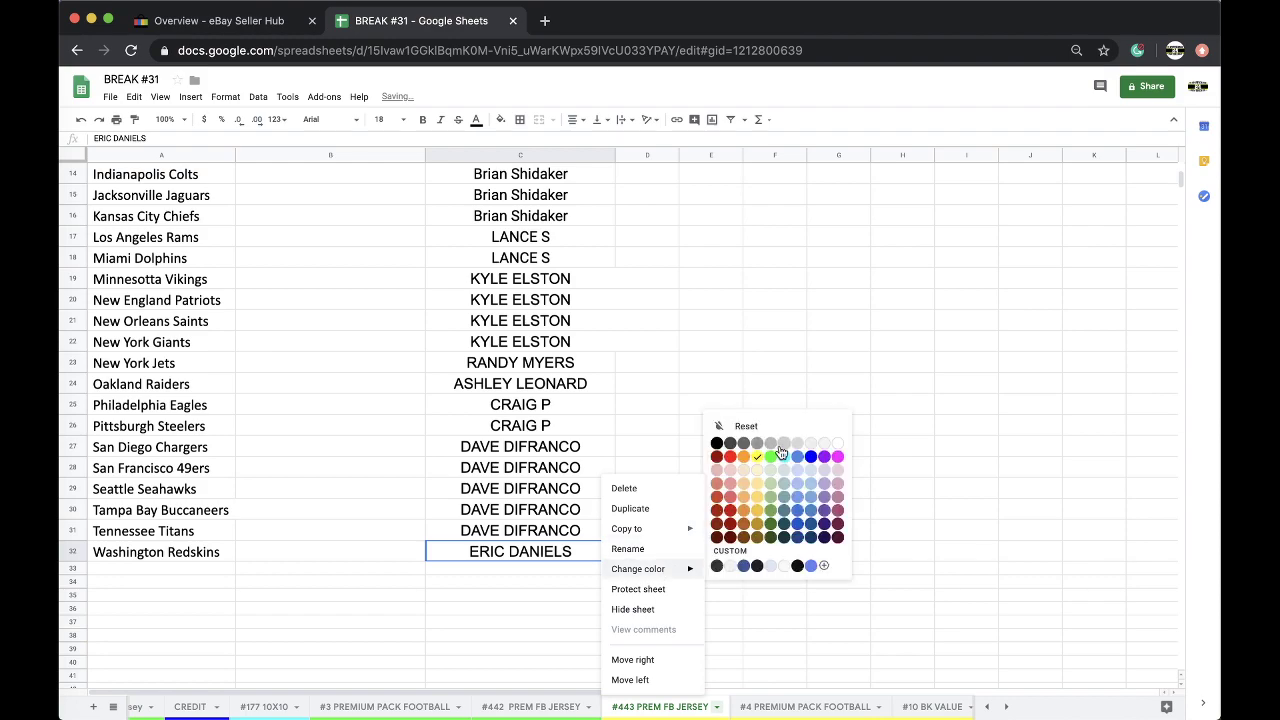
pyautogui.click(200, 706)
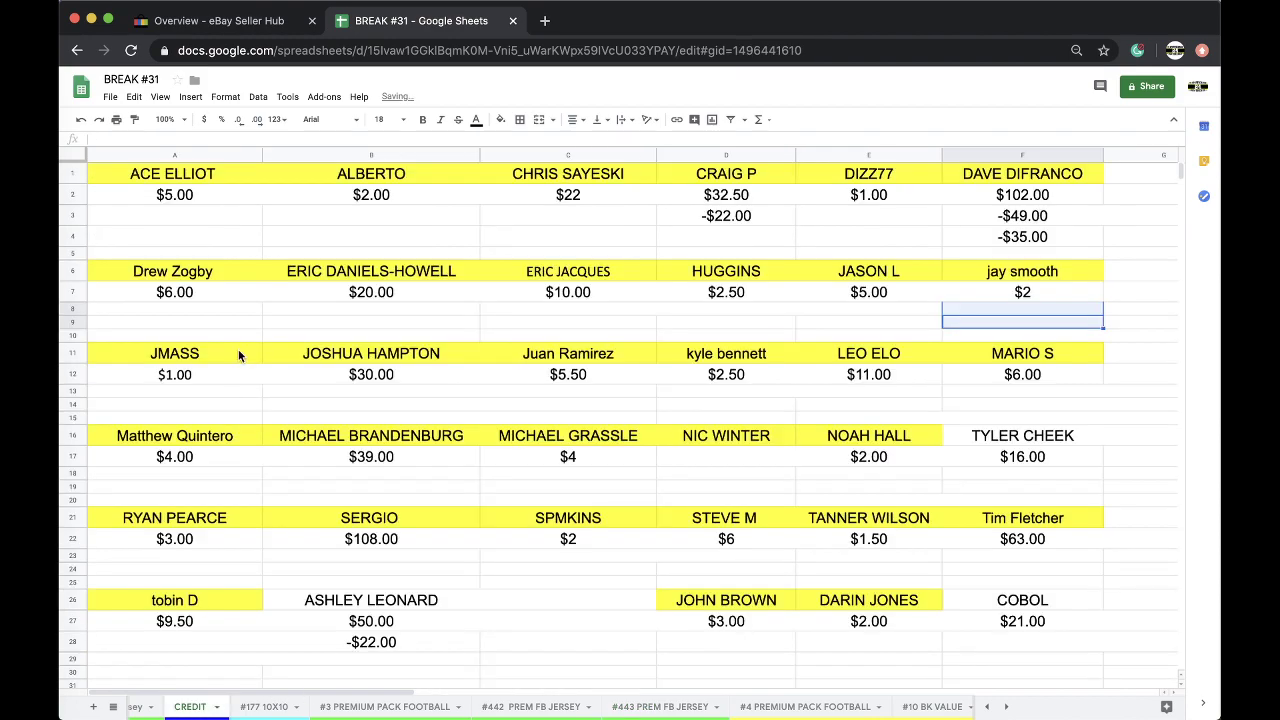
pyautogui.click(338, 290)
pyautogui.write('$13')
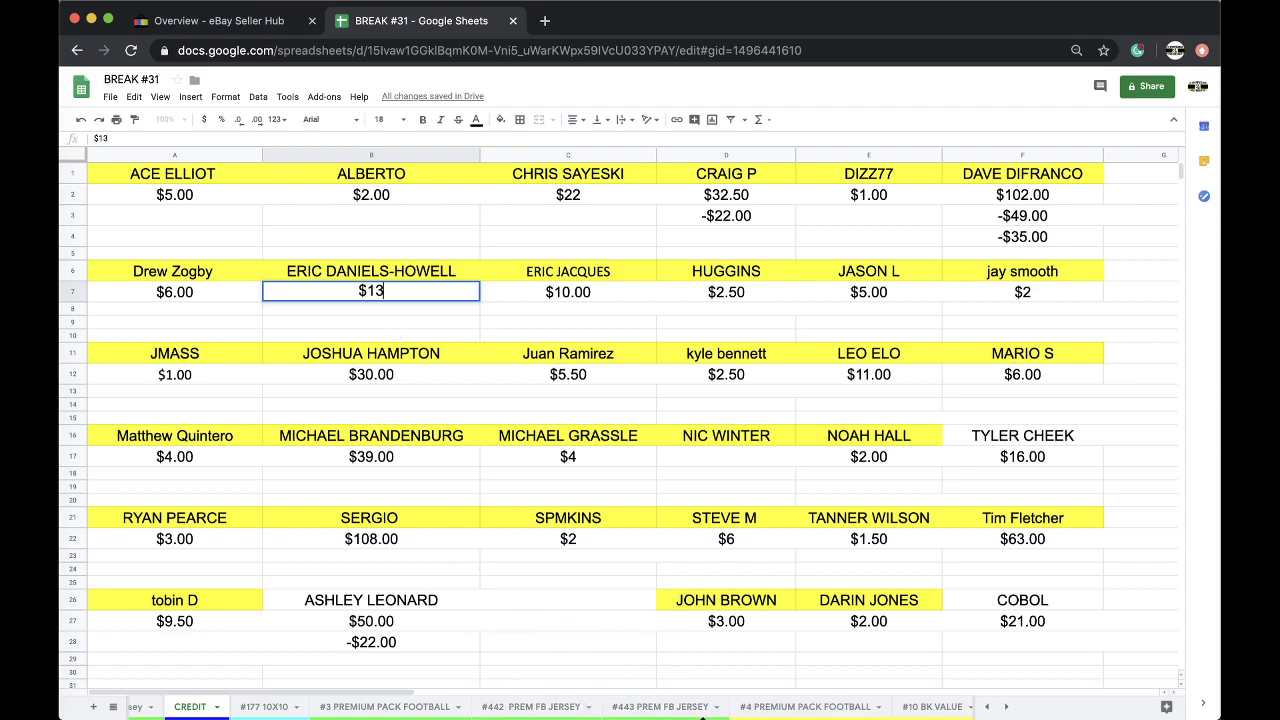
pyautogui.click(768, 707)
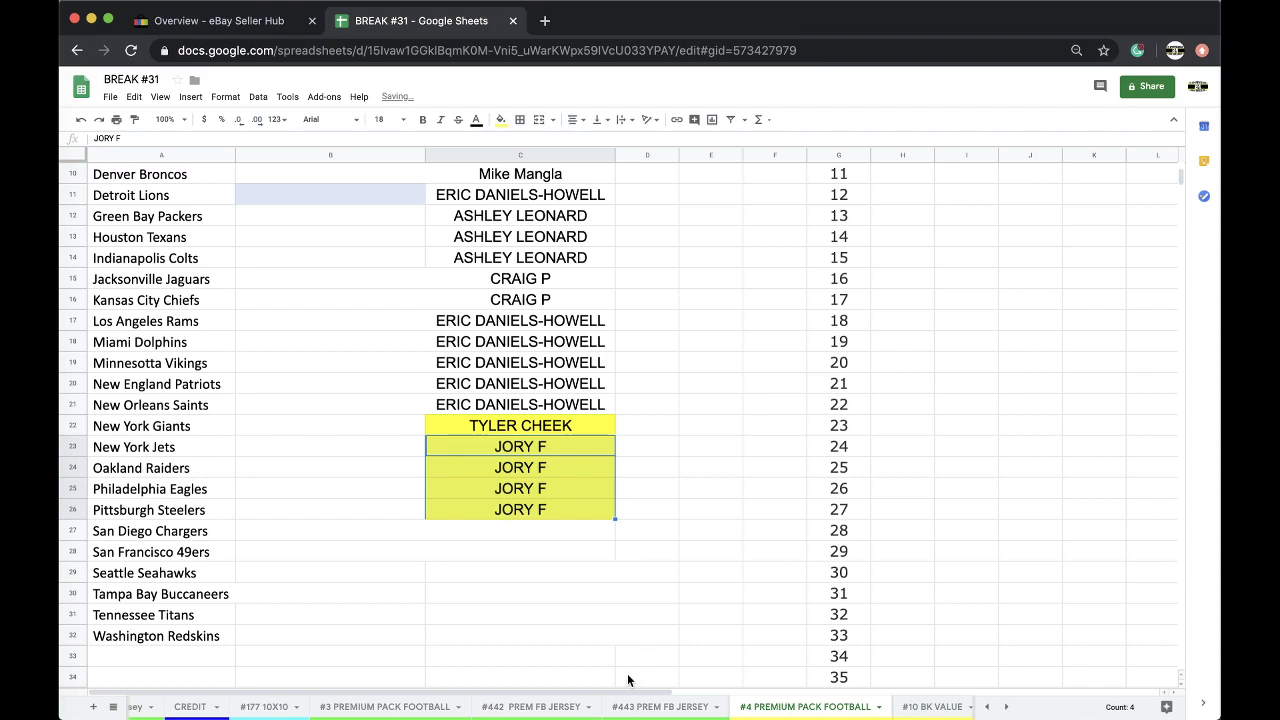
pyautogui.click(930, 707)
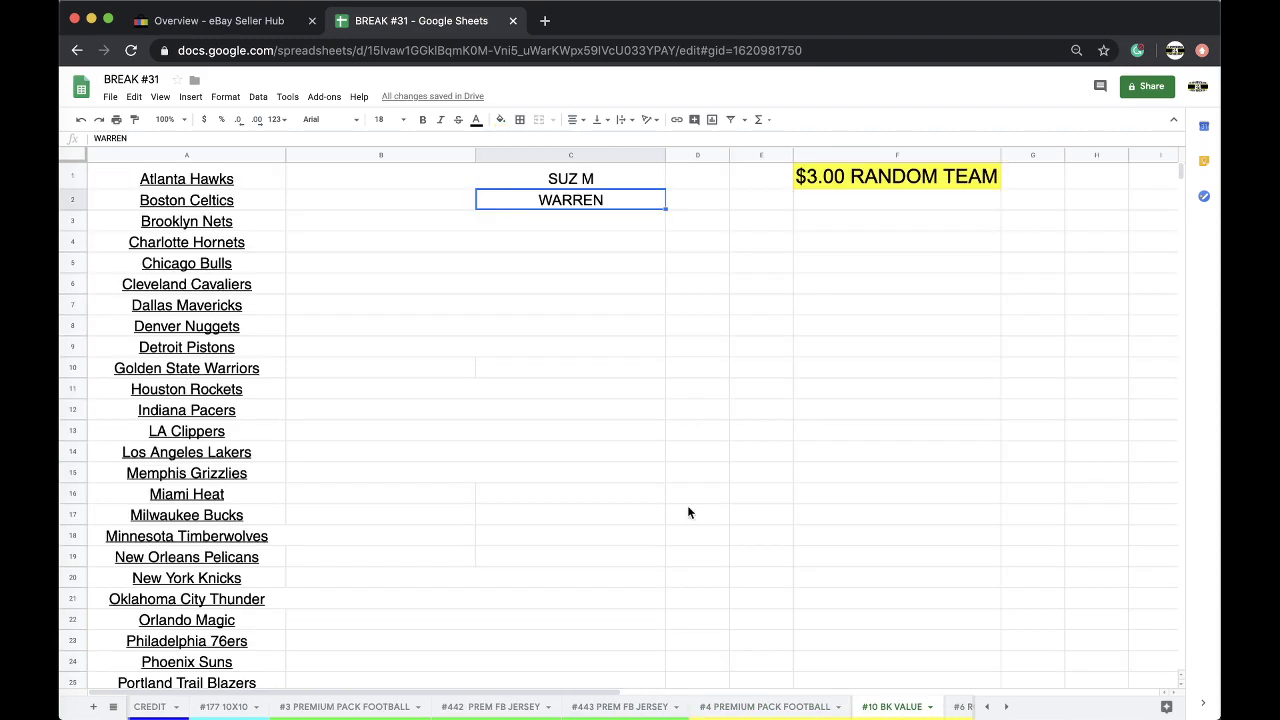
# - Reset the yellow fill on C25:C26 of #442 PREM FB JERSEY, then return to CREDIT
pyautogui.click(390, 707)
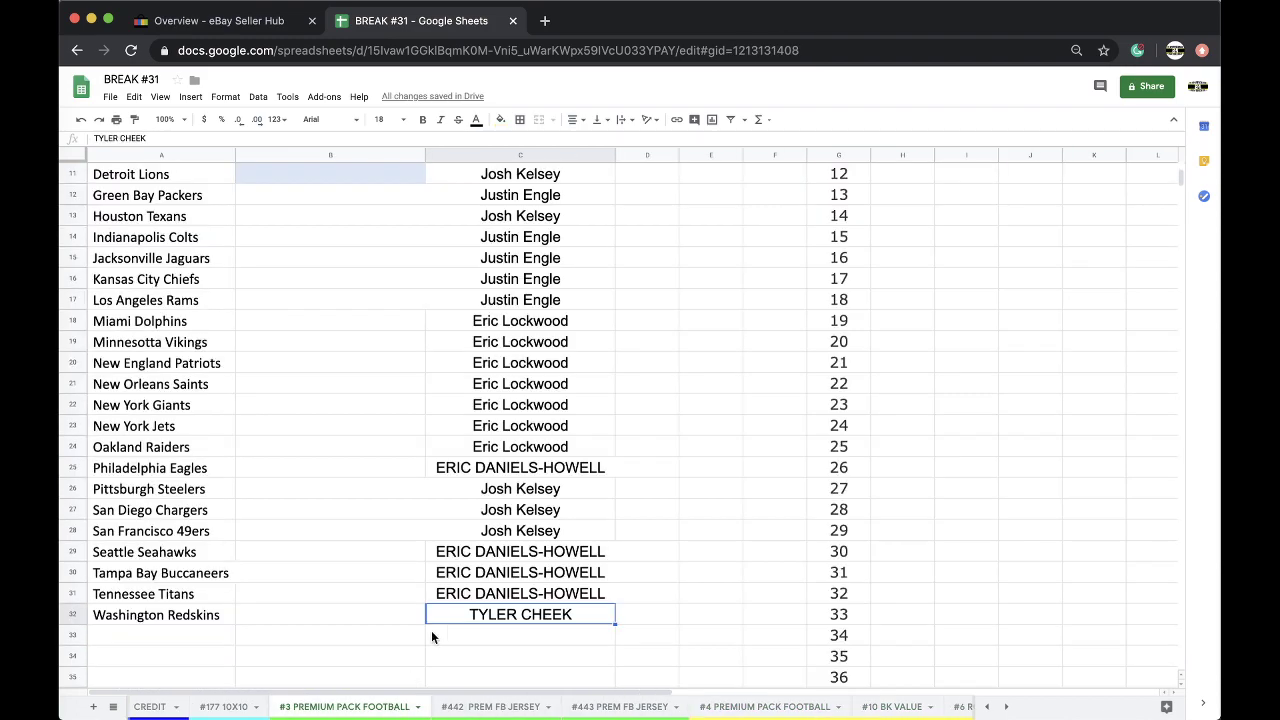
pyautogui.click(480, 707)
pyautogui.scroll(-1, 481, 549)
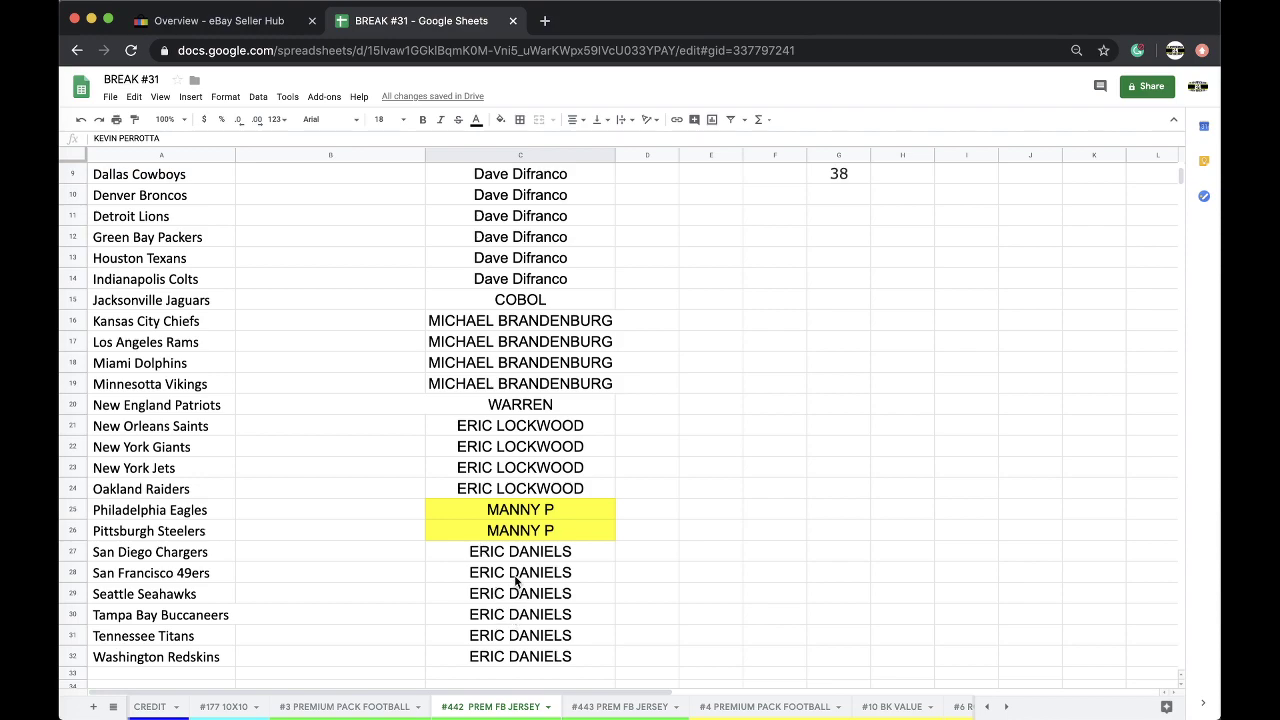
pyautogui.moveTo(506, 517); pyautogui.dragTo(505, 527)
pyautogui.click(500, 119)
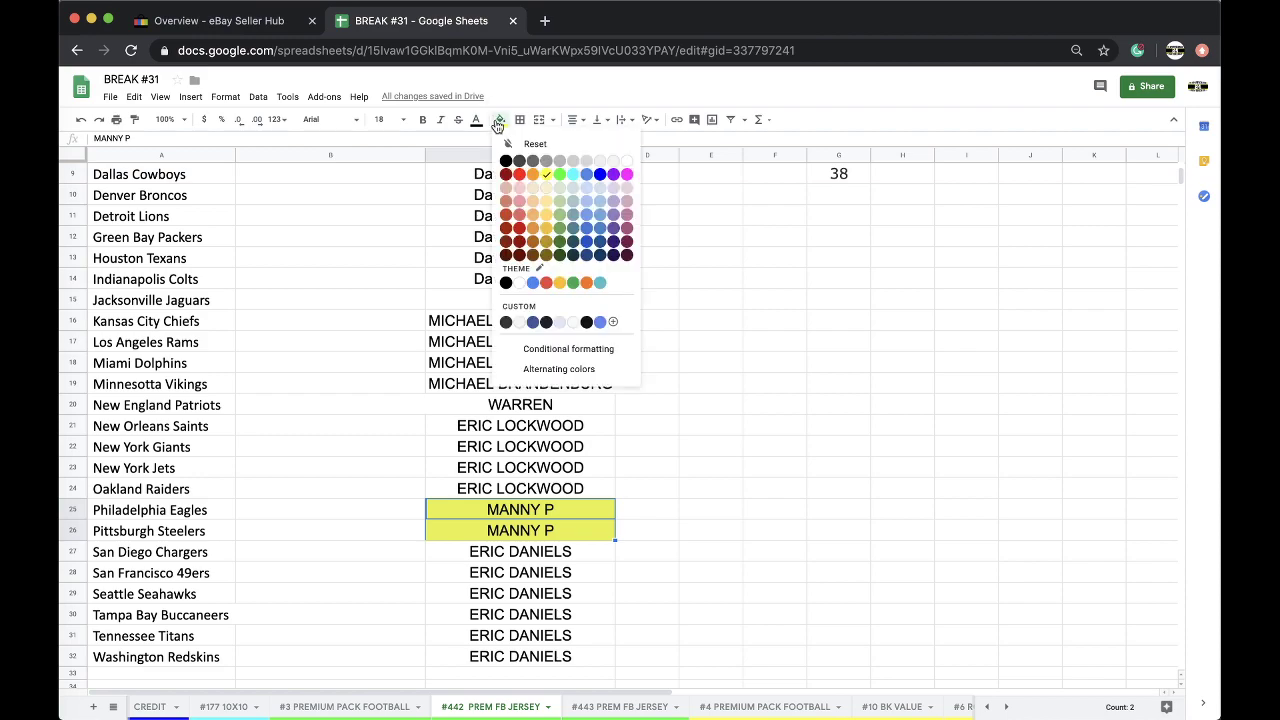
pyautogui.click(520, 138)
pyautogui.click(593, 706)
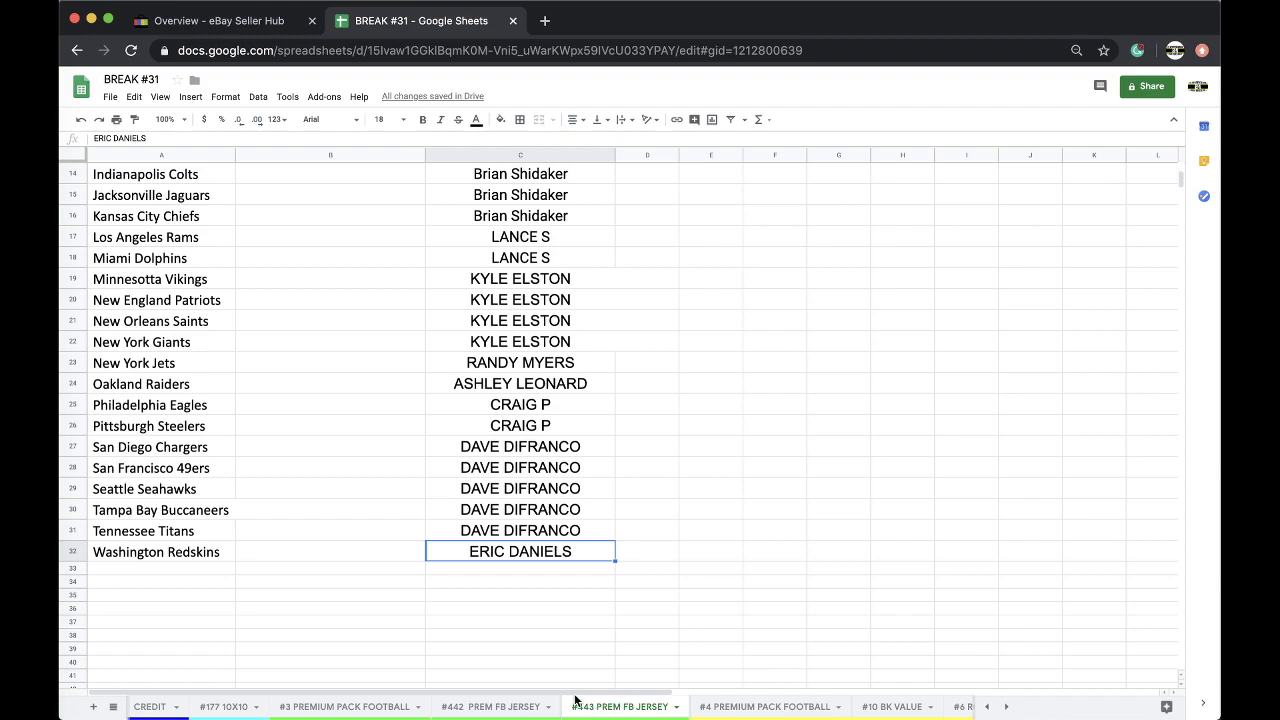
pyautogui.hscroll(-3, 491, 706)
pyautogui.click(322, 706)
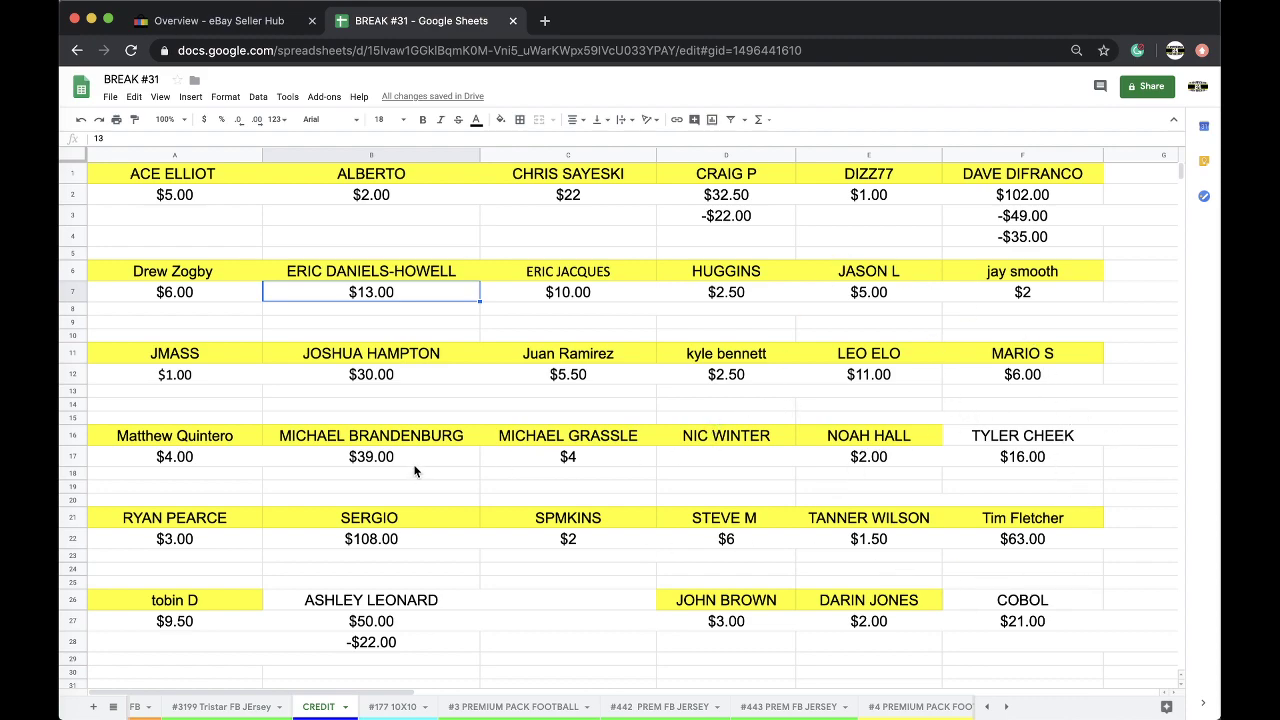
# - Delete the name in D16 on the CREDIT sheet and remove its yellow fill
pyautogui.click(527, 548)
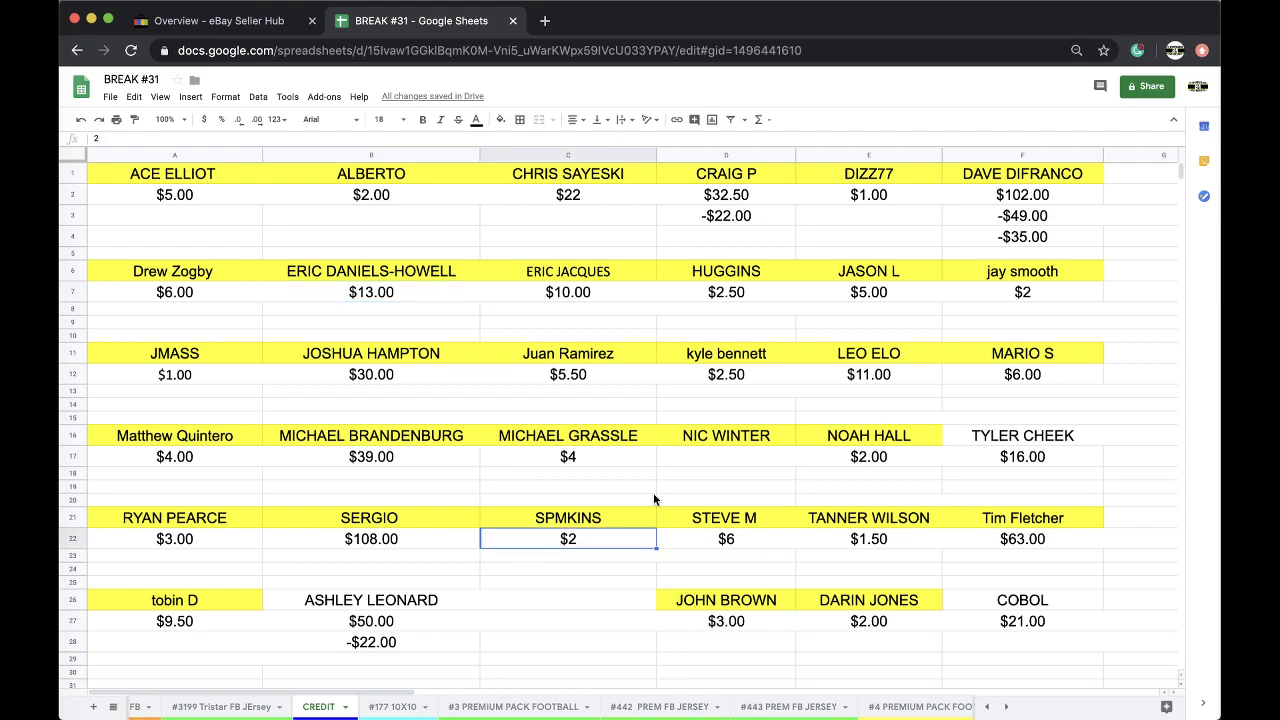
pyautogui.click(727, 438)
pyautogui.press('Delete')
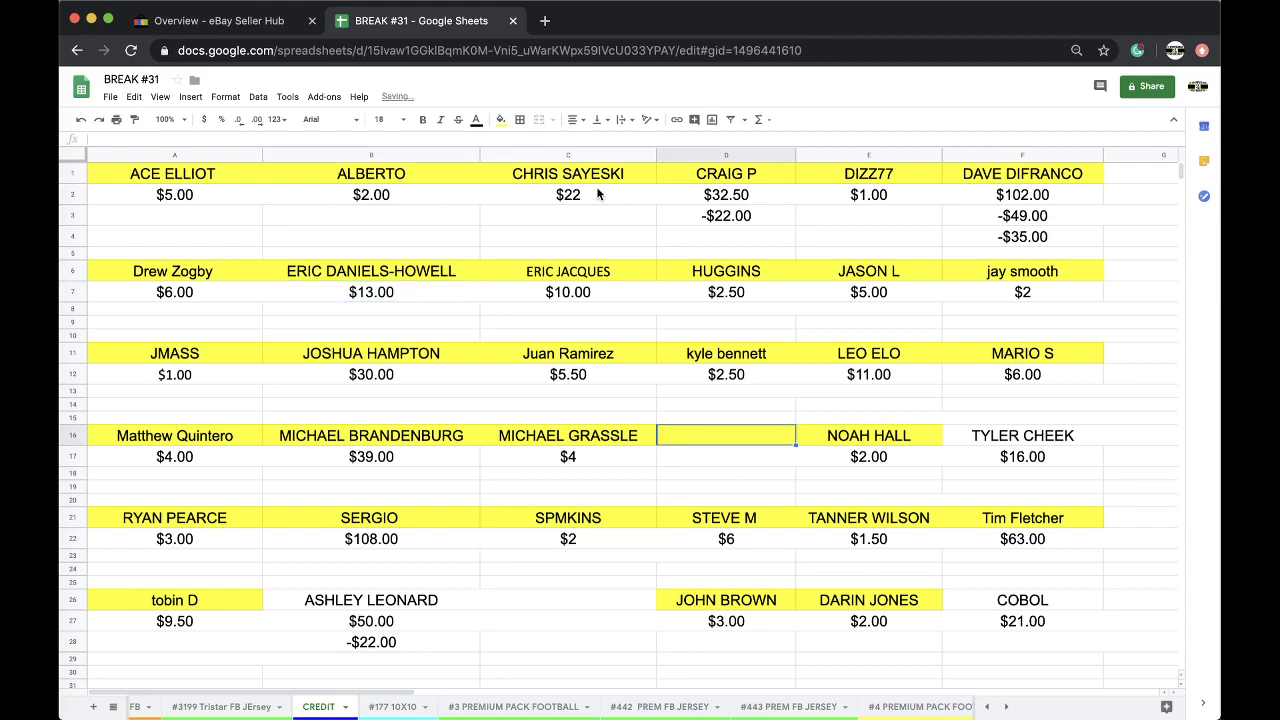
pyautogui.click(501, 119)
pyautogui.click(512, 143)
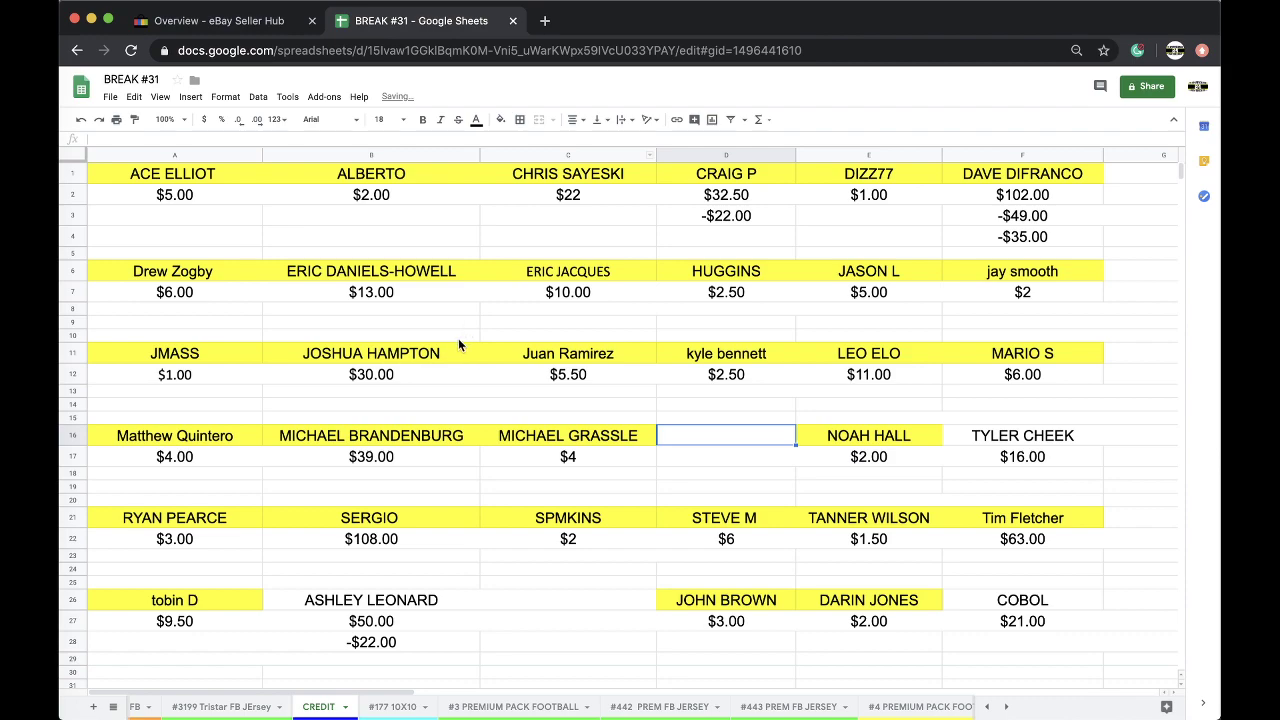
# - Type a buyer's first name in B10 and change F17's $16.00 balance to $12
pyautogui.click(458, 340)
pyautogui.write('TYLER')
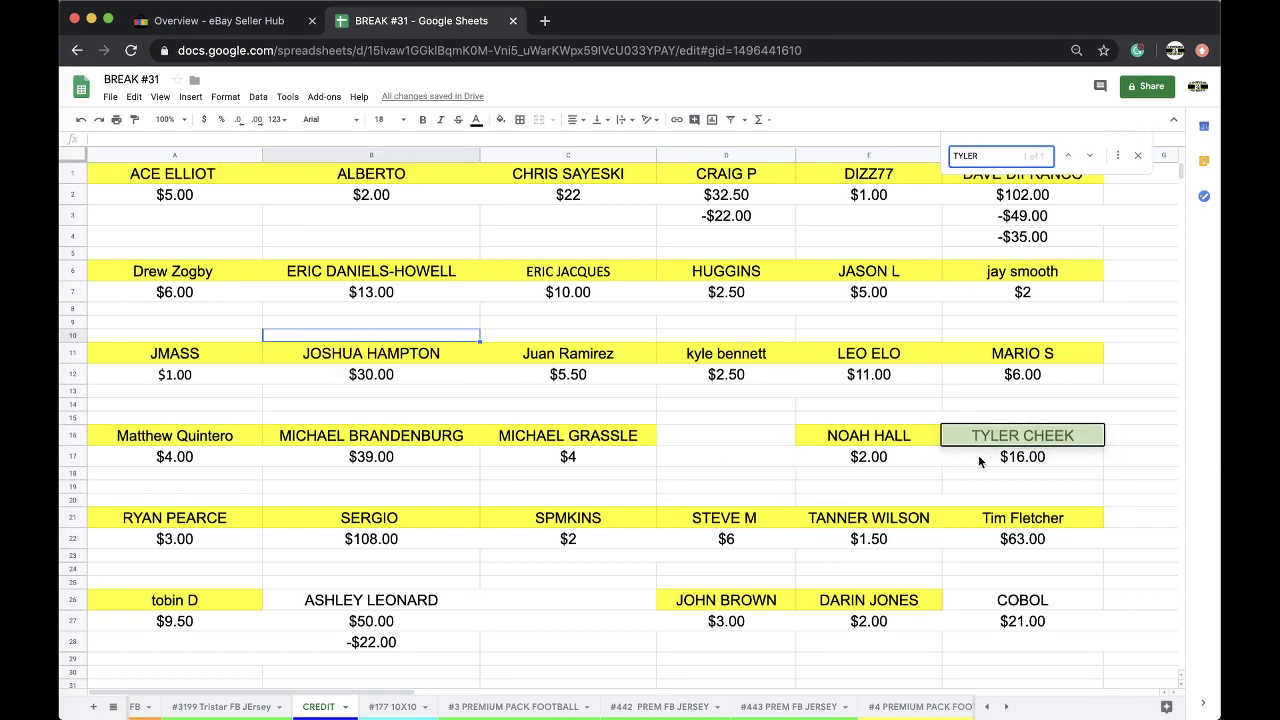
pyautogui.click(995, 456)
pyautogui.write('$12')
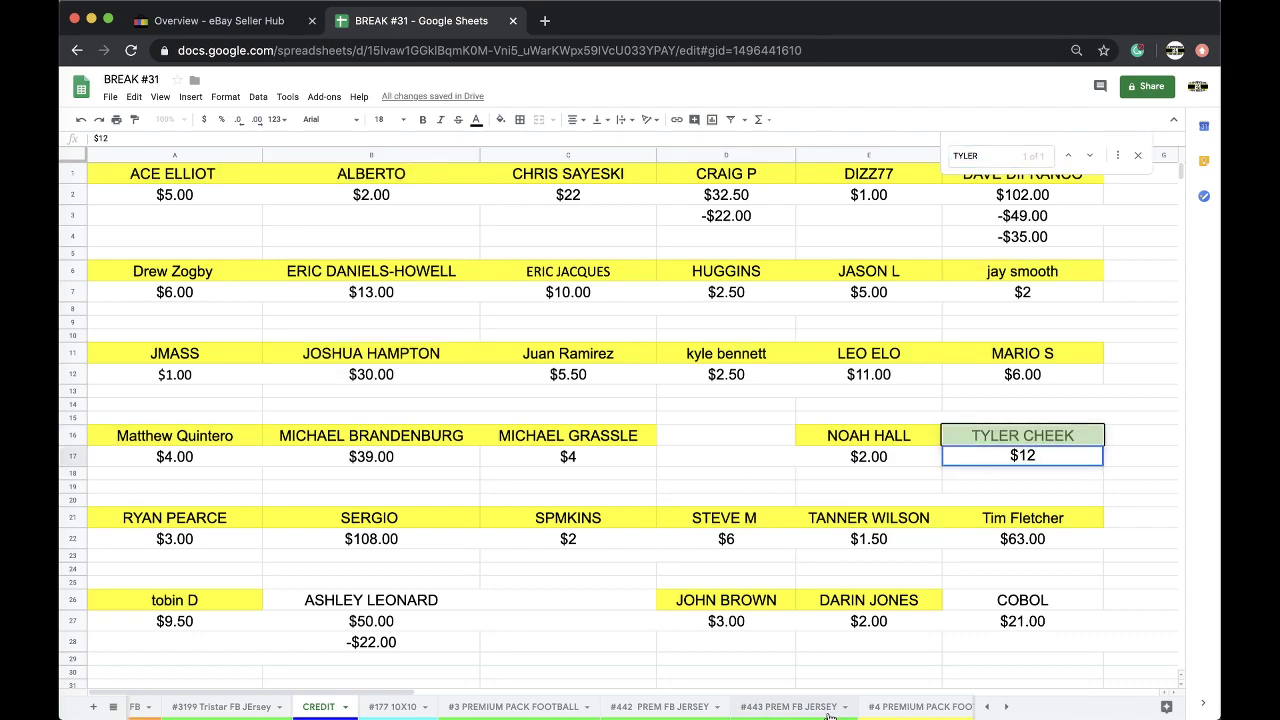
pyautogui.click(864, 712)
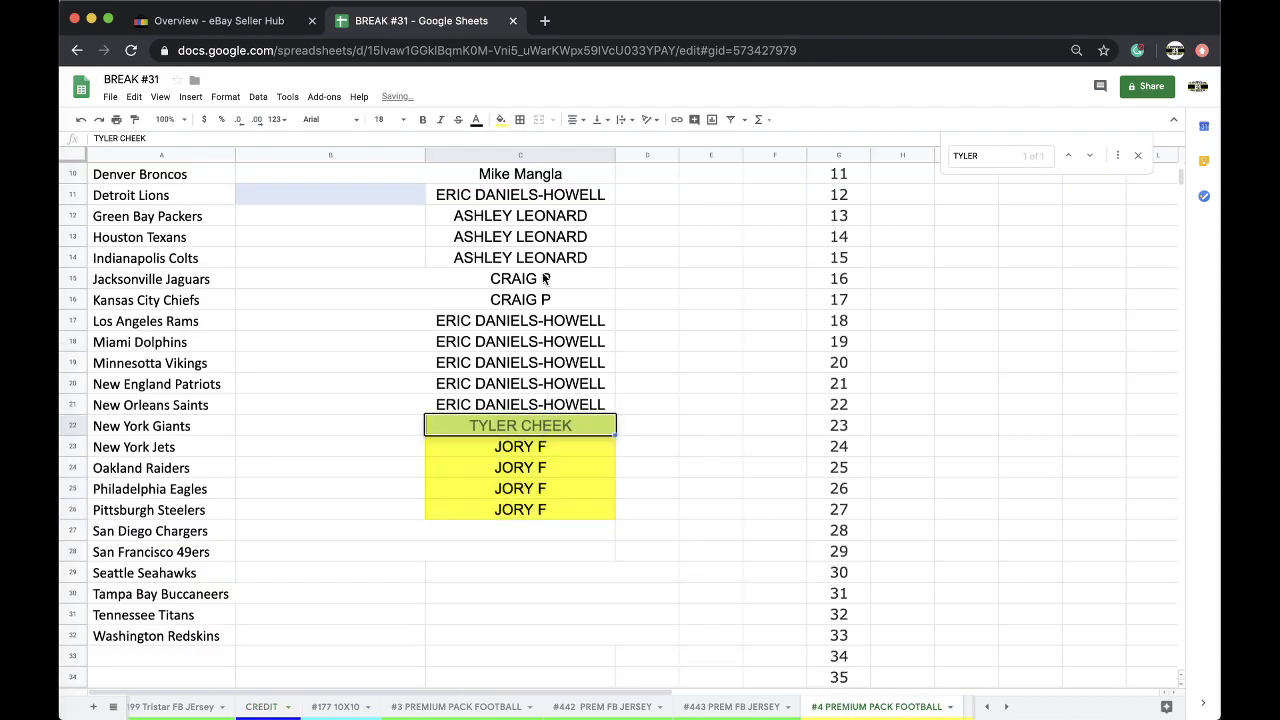
# - Reset the yellow fill on C22:C26 of #4 PREMIUM PACK FOOTBALL
pyautogui.click(500, 119)
pyautogui.click(508, 137)
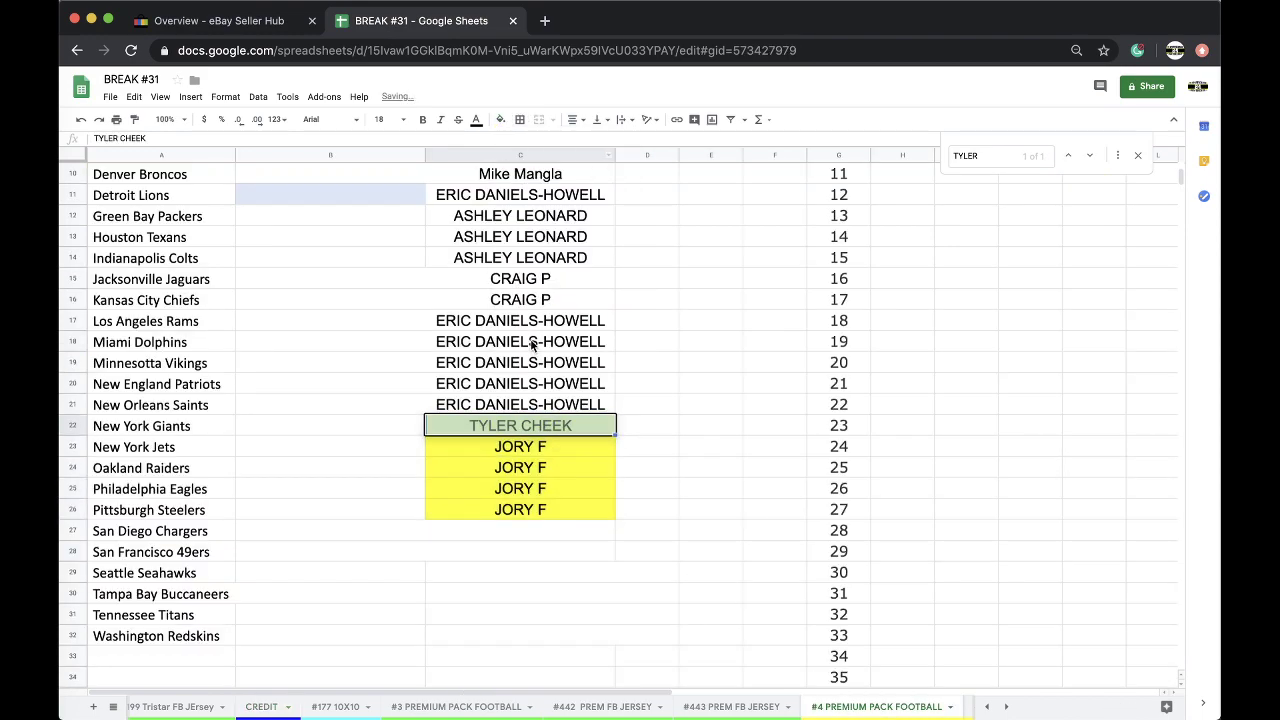
pyautogui.moveTo(492, 432); pyautogui.dragTo(491, 517)
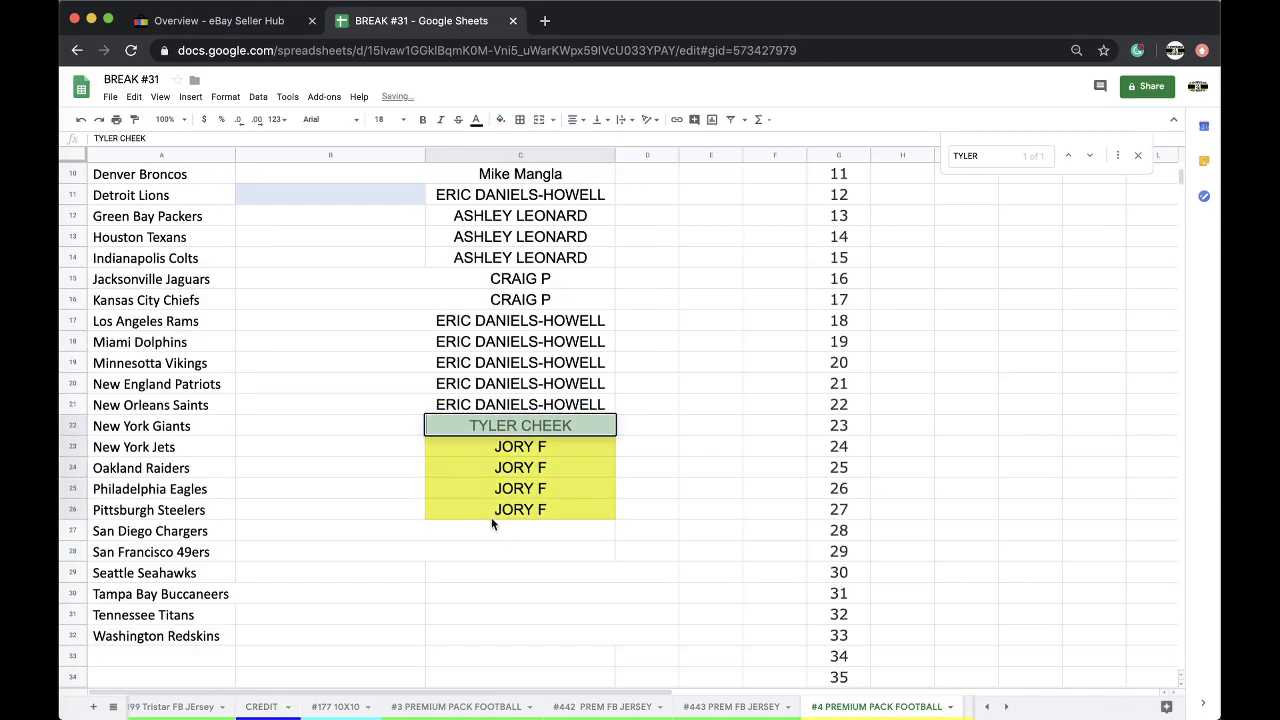
pyautogui.click(500, 119)
pyautogui.click(508, 137)
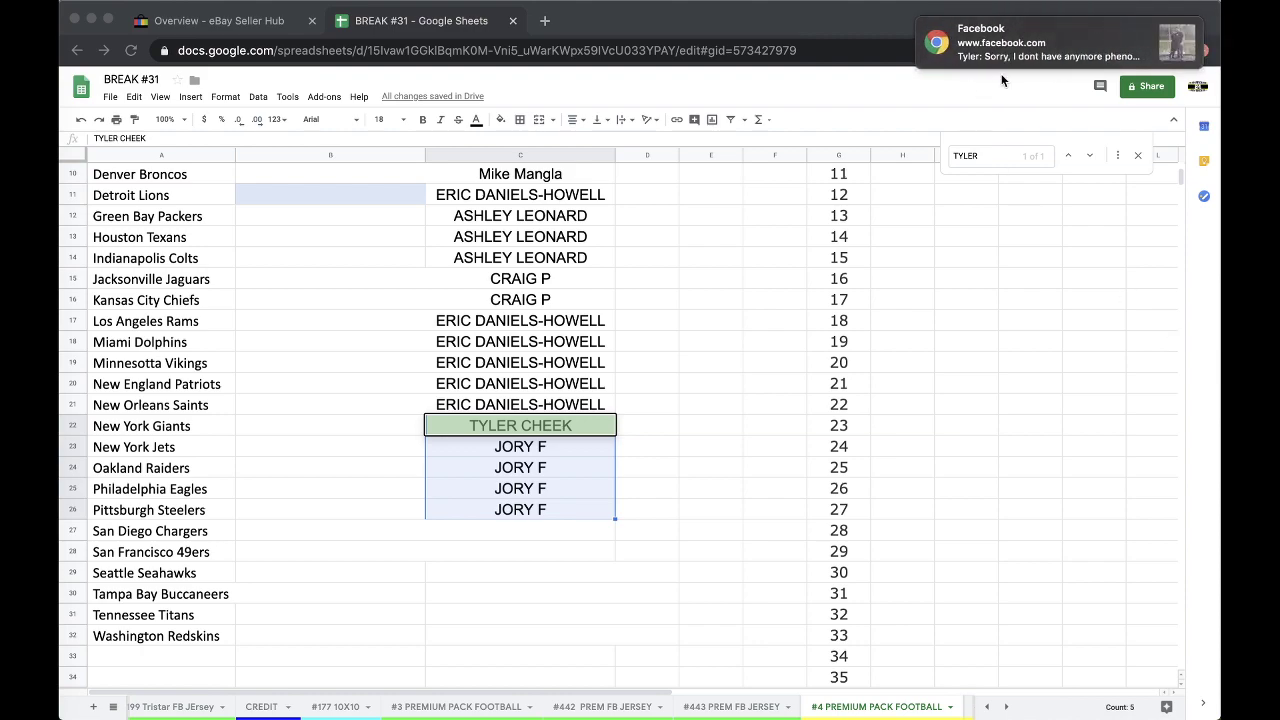
pyautogui.click(1175, 31)
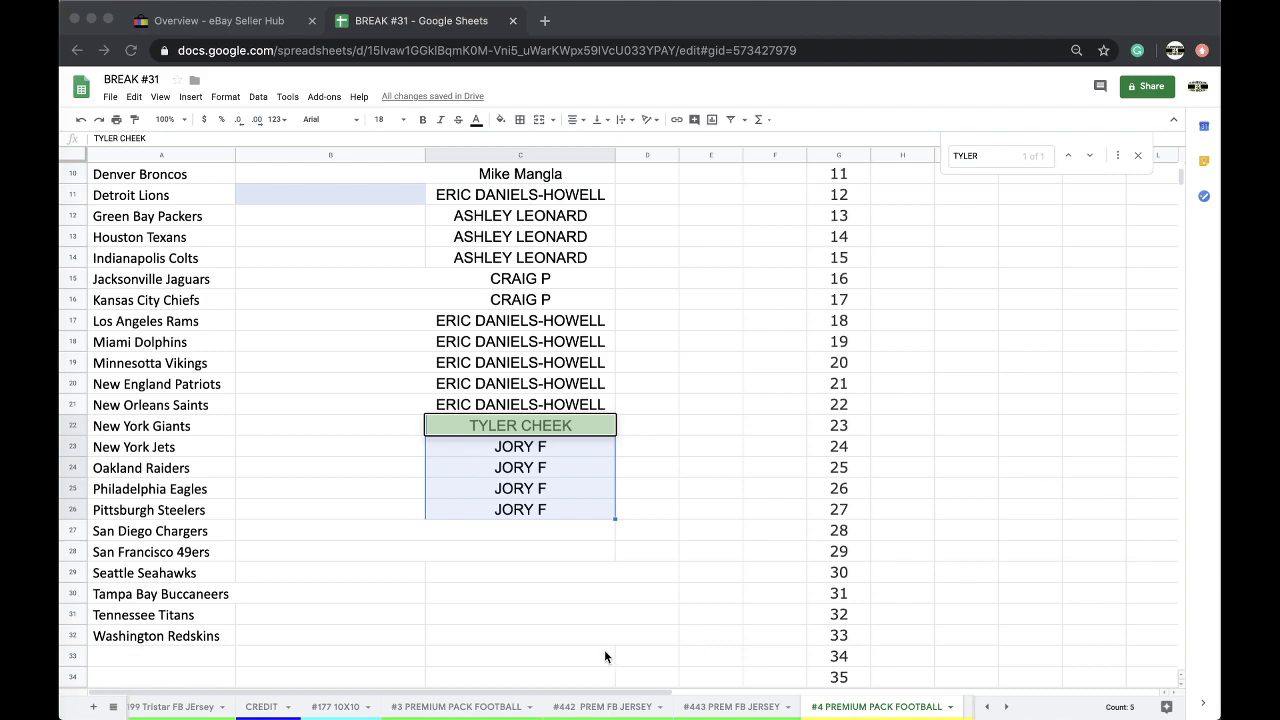
# - Duplicate #443 as '#444 PREM FB JERSEY' and clear column C's names and fill
pyautogui.rightClick(718, 707)
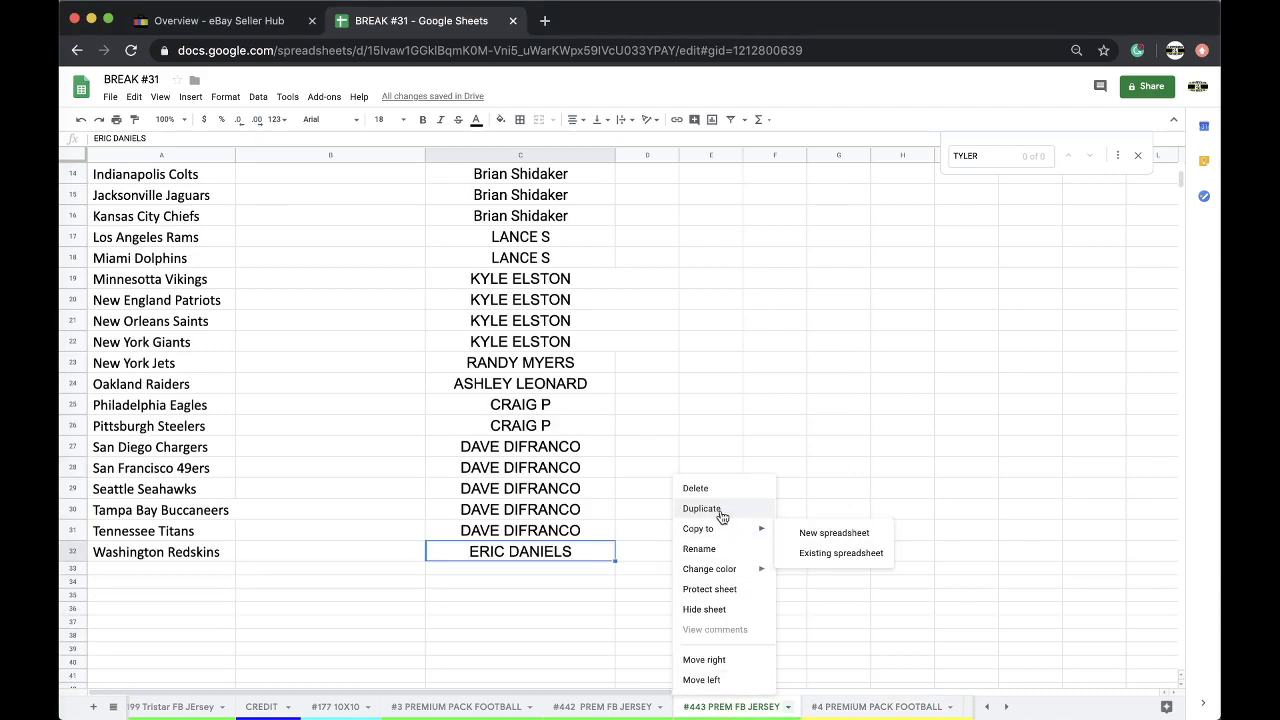
pyautogui.click(721, 511)
pyautogui.doubleClick(790, 706)
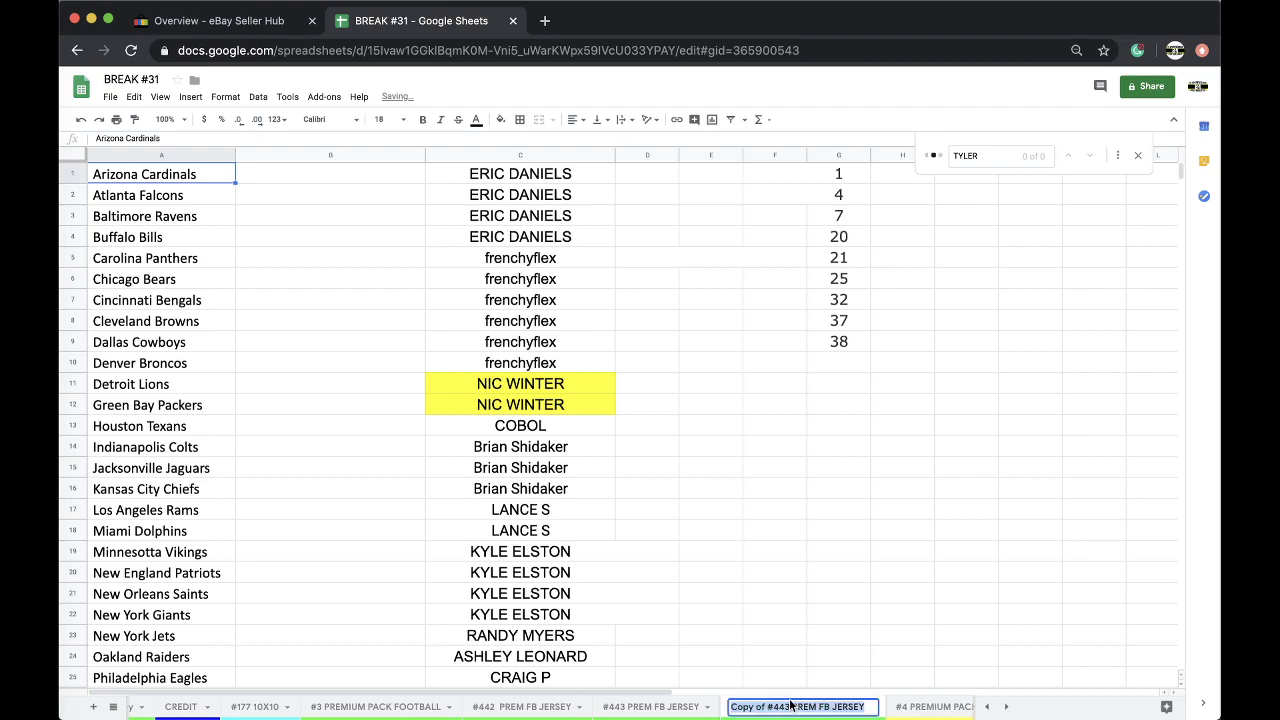
pyautogui.write('#444 PREM')
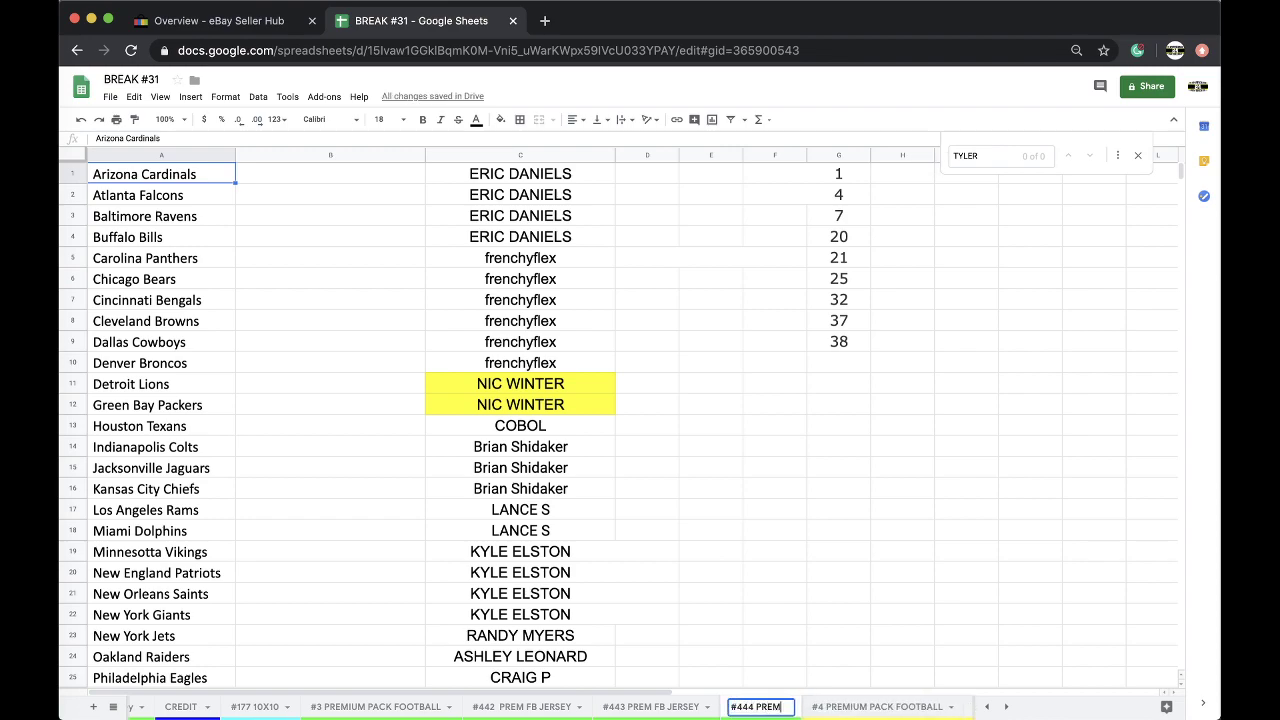
pyautogui.write(' FB JERSEY')
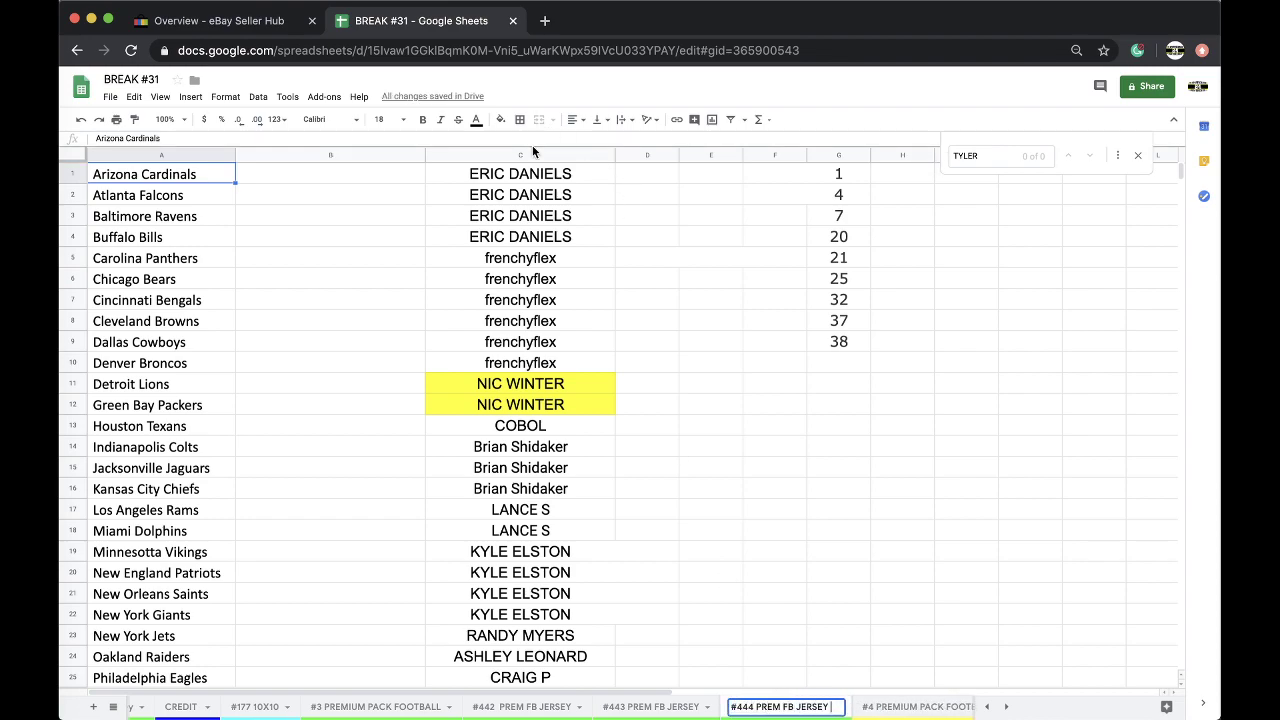
pyautogui.click(519, 154)
pyautogui.press('Delete')
pyautogui.click(500, 119)
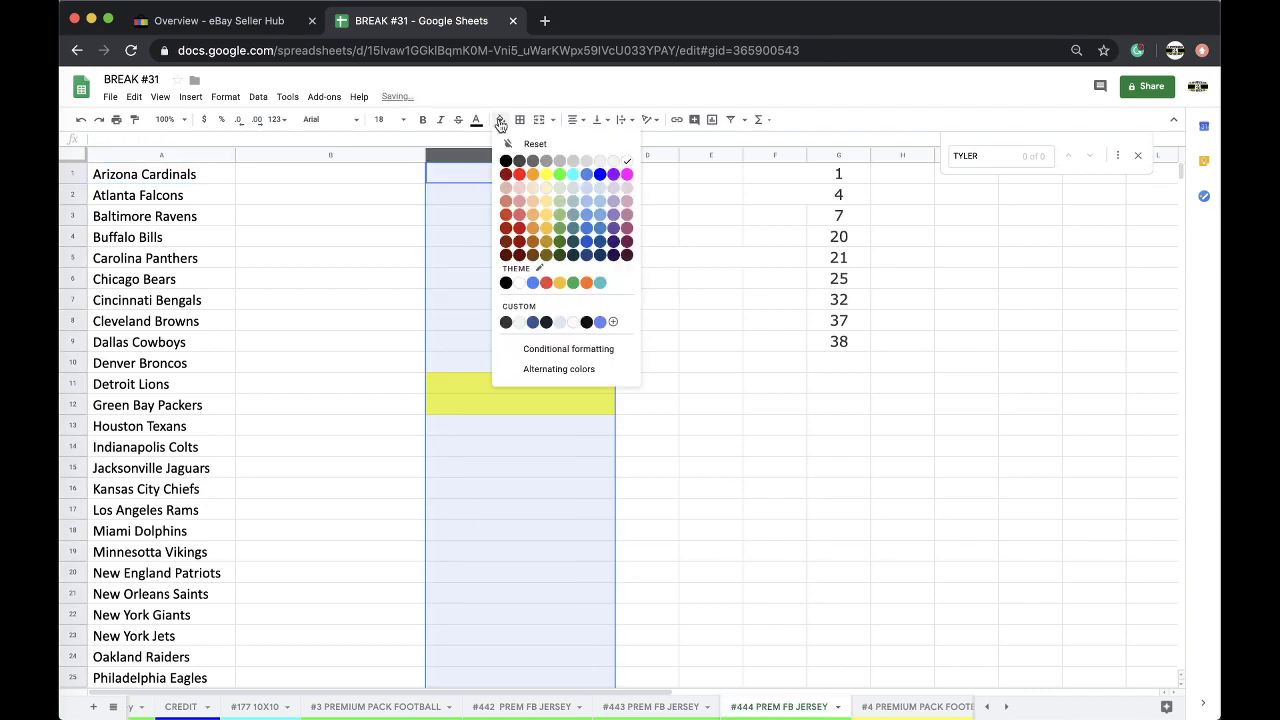
pyautogui.click(499, 135)
# - Change the CREDIT balance in F27 from $21.00 to $14.00
pyautogui.click(200, 710)
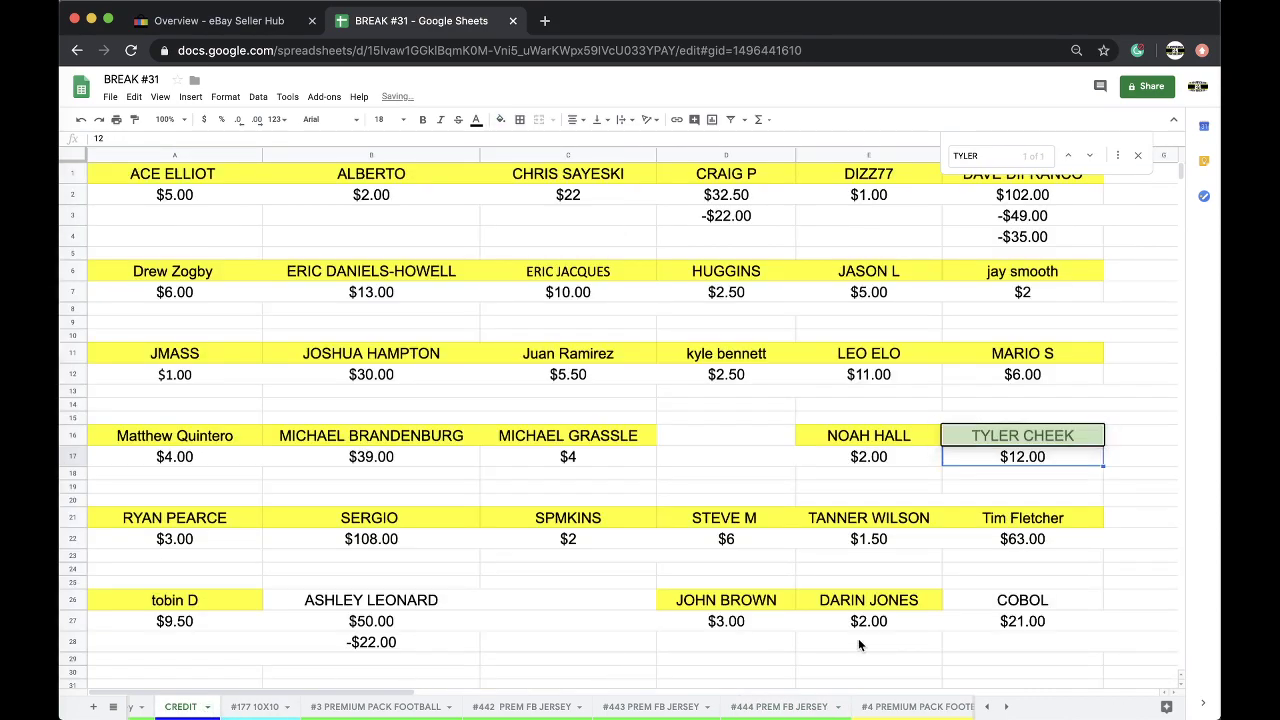
pyautogui.click(1012, 625)
pyautogui.write('$14')
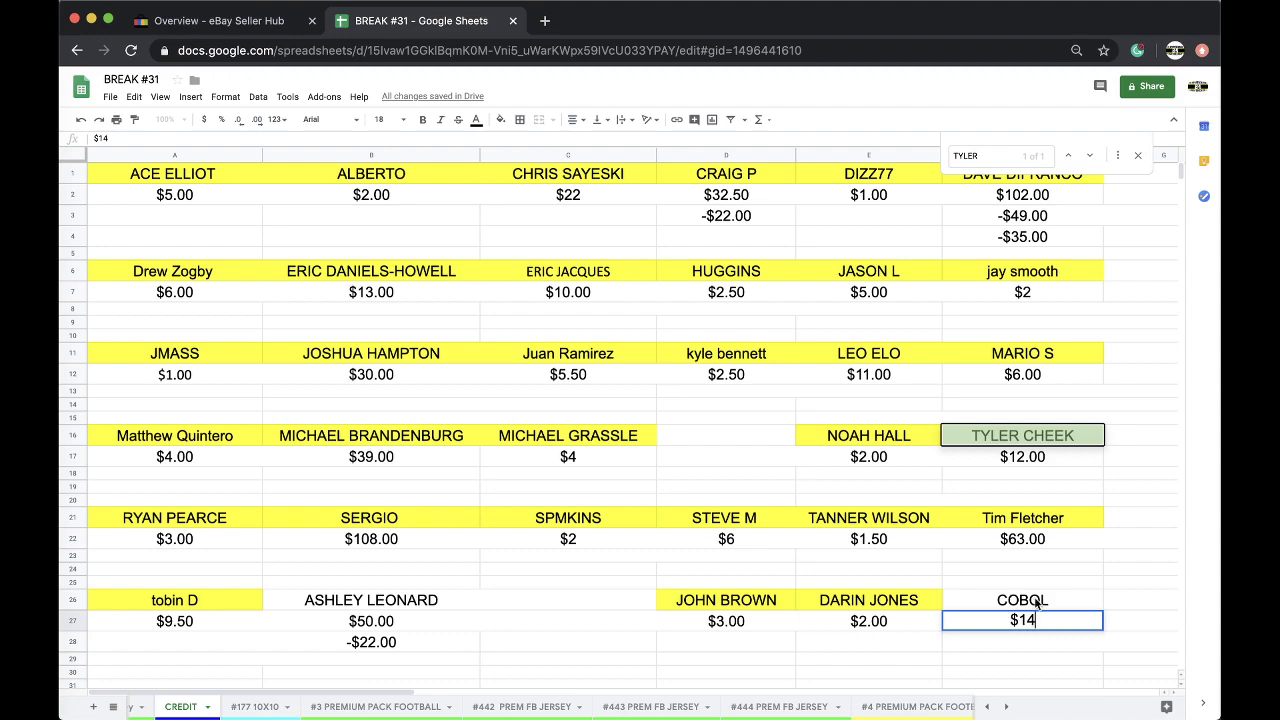
pyautogui.click(1024, 600)
pyautogui.press('super+f')
pyautogui.press('BackSpace')
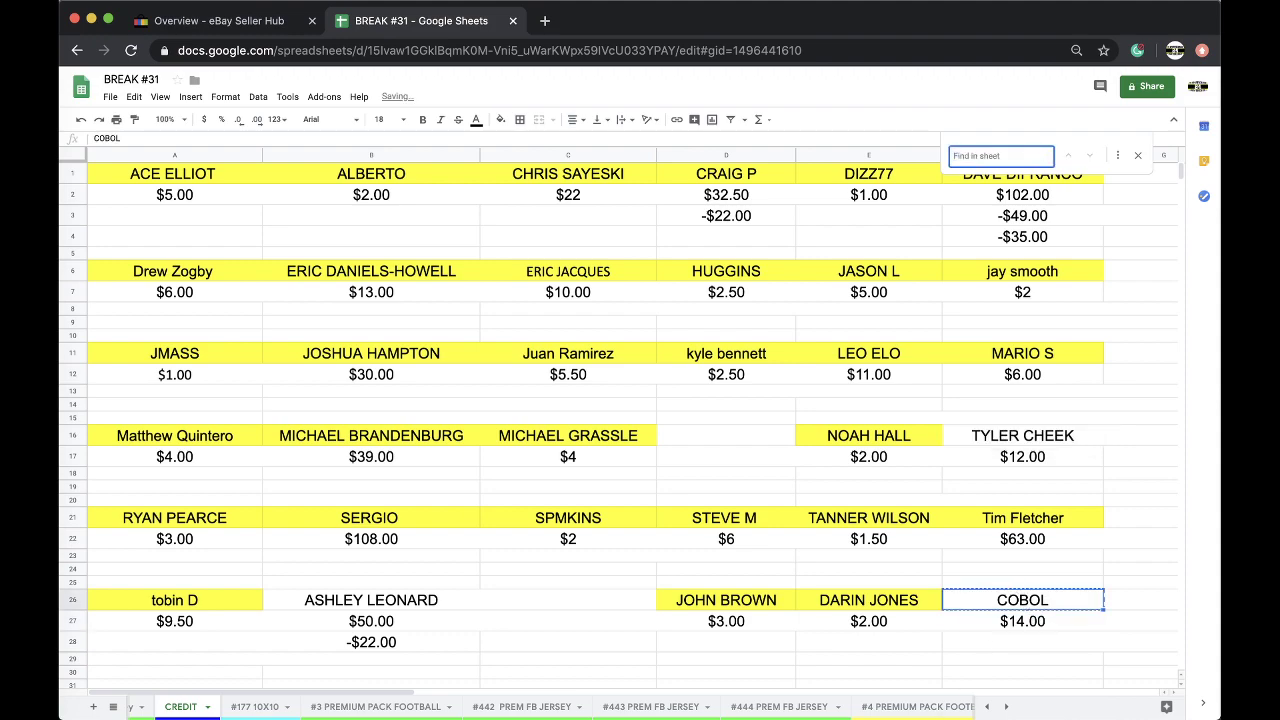
# - Paste the copied buyer name into C1 of #444 and move its tab to the end
pyautogui.click(896, 707)
pyautogui.hscroll(3, 790, 710)
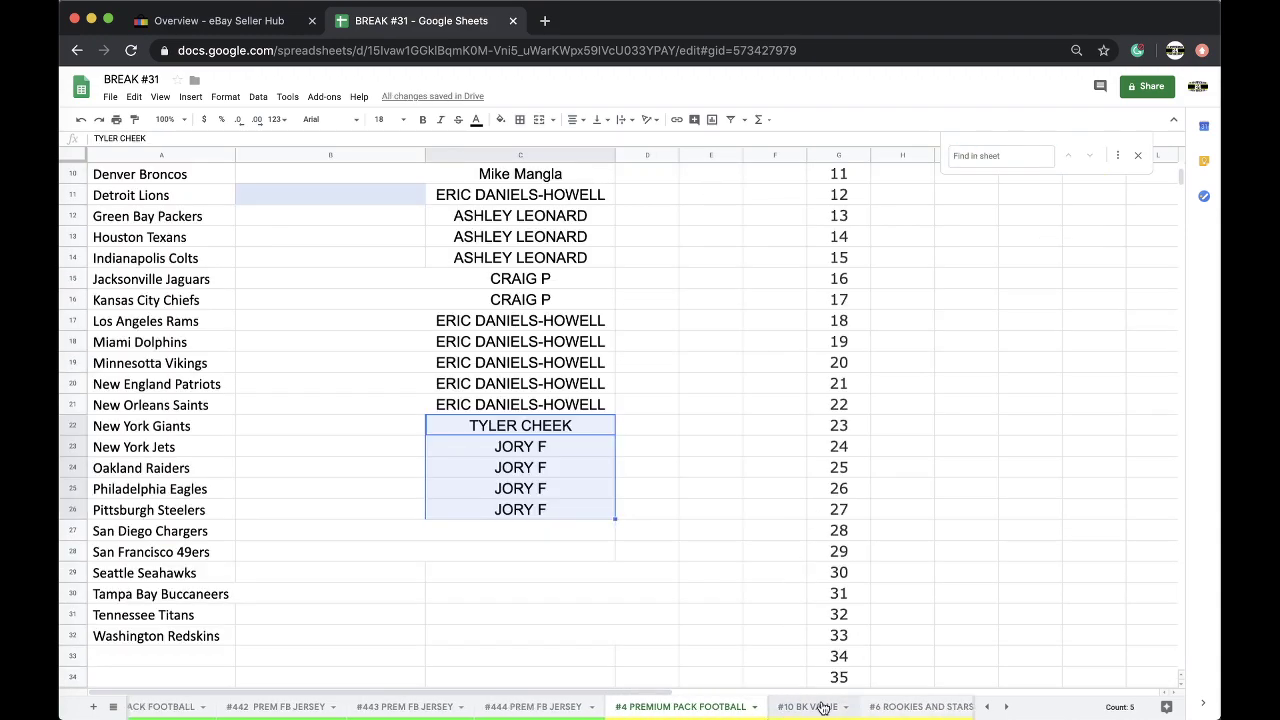
pyautogui.click(565, 710)
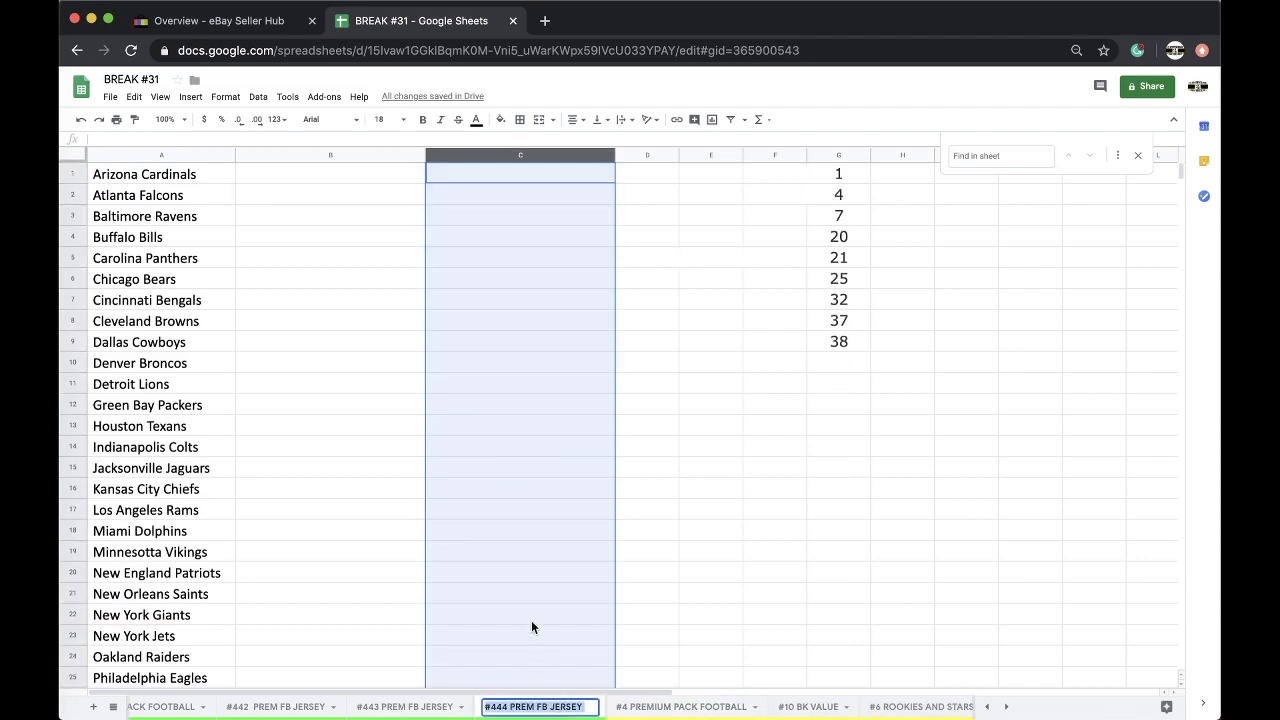
pyautogui.click(531, 615)
pyautogui.rightClick(523, 708)
pyautogui.moveTo(540, 568)
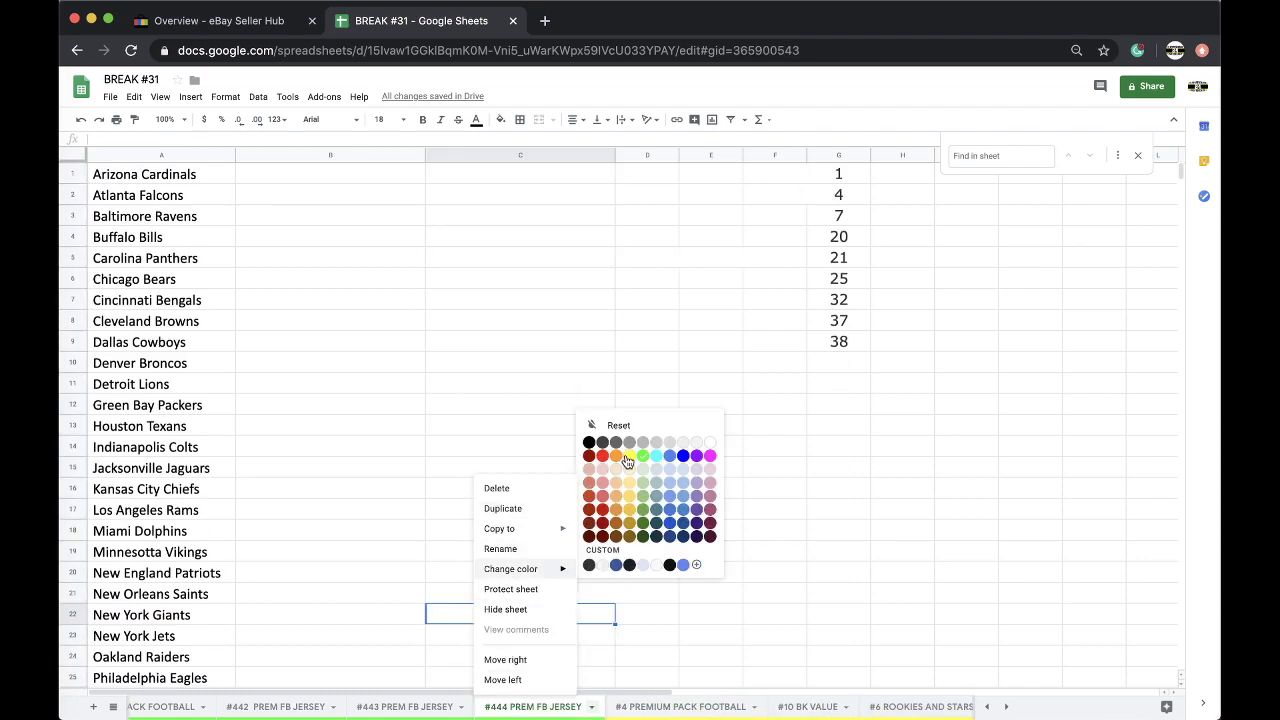
pyautogui.click(479, 173)
pyautogui.write('COBOL')
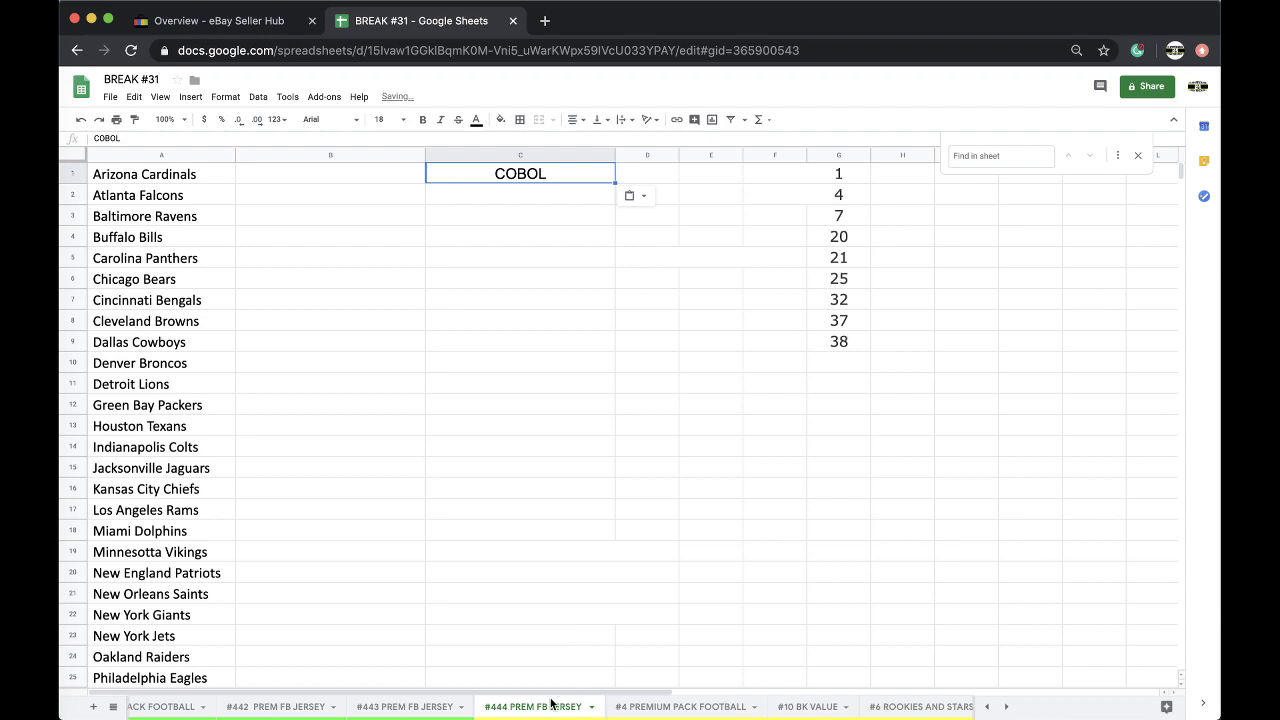
pyautogui.moveTo(553, 706); pyautogui.dragTo(840, 709)
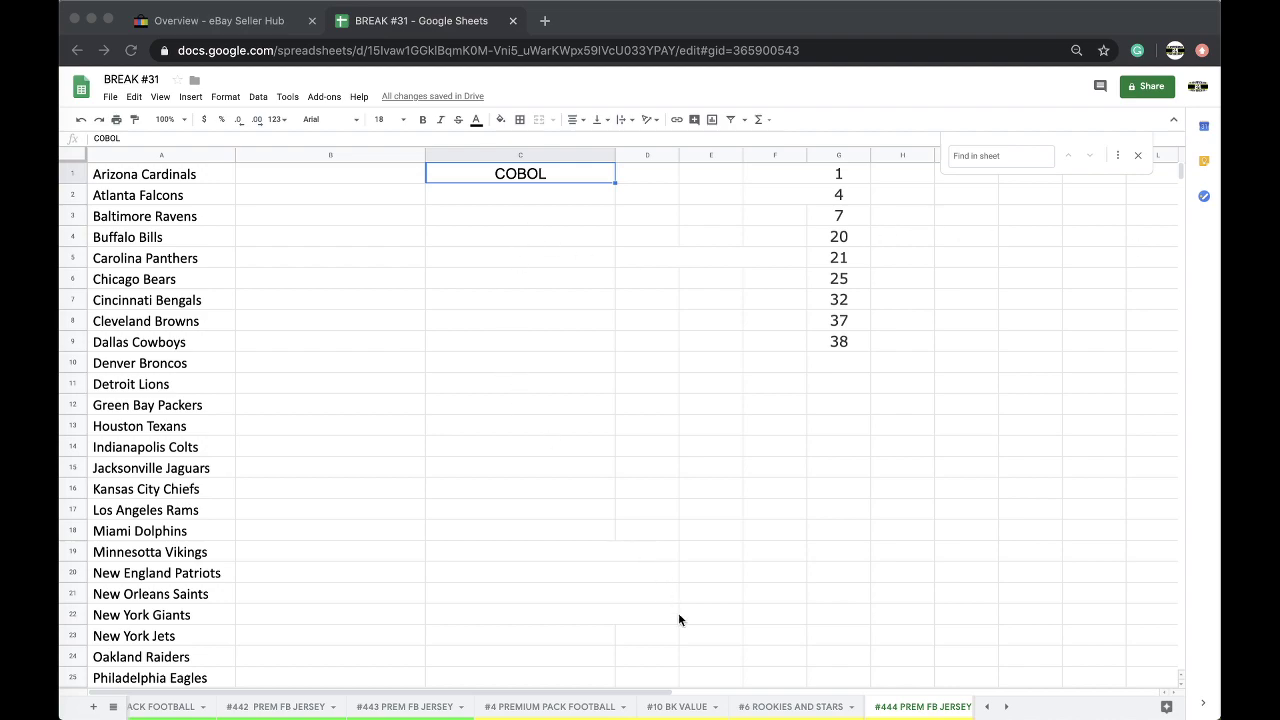
pyautogui.doubleClick(677, 706)
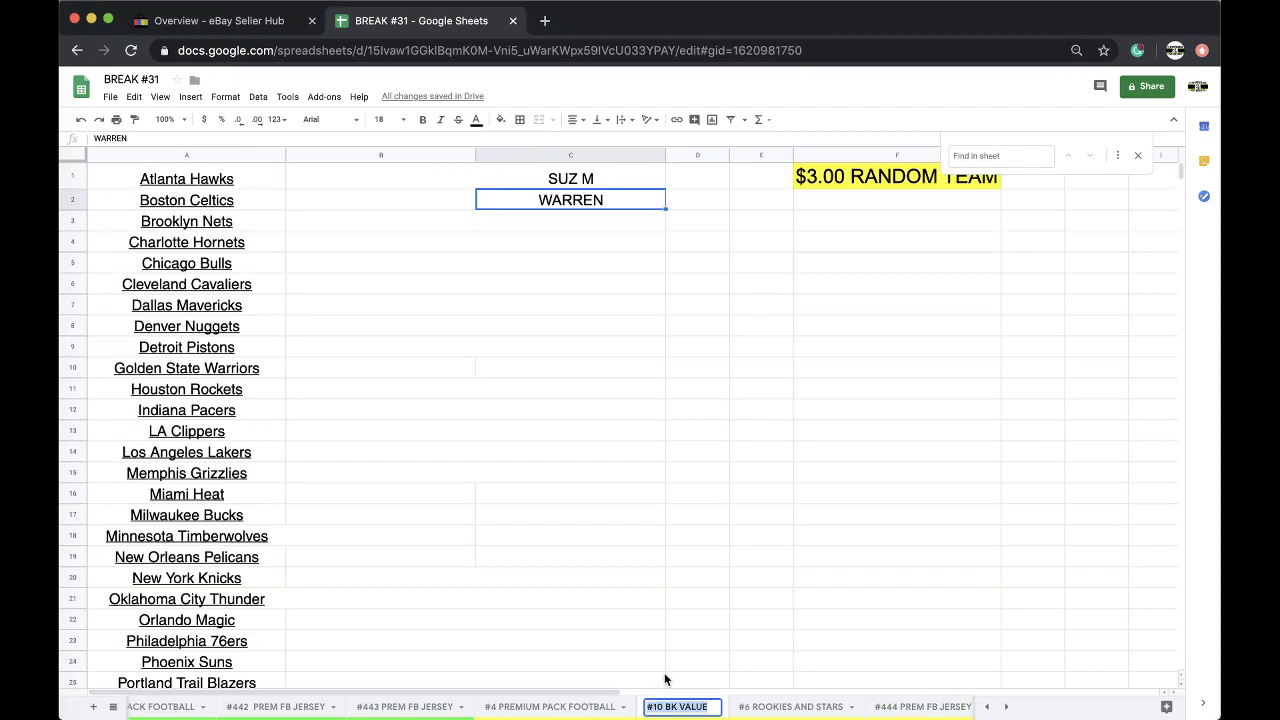
# - Enter a new buyer's name in C3 of #10 BK VALUE and copy it into C4:C5
pyautogui.click(620, 349)
pyautogui.click(535, 230)
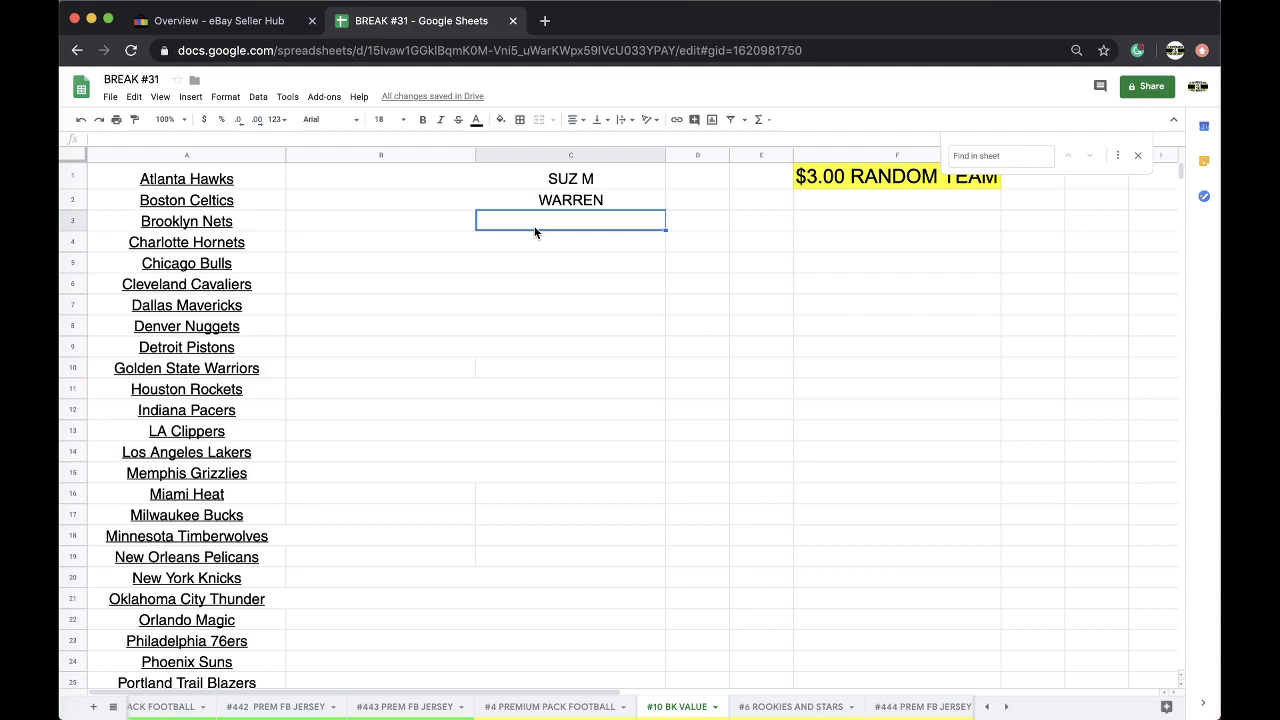
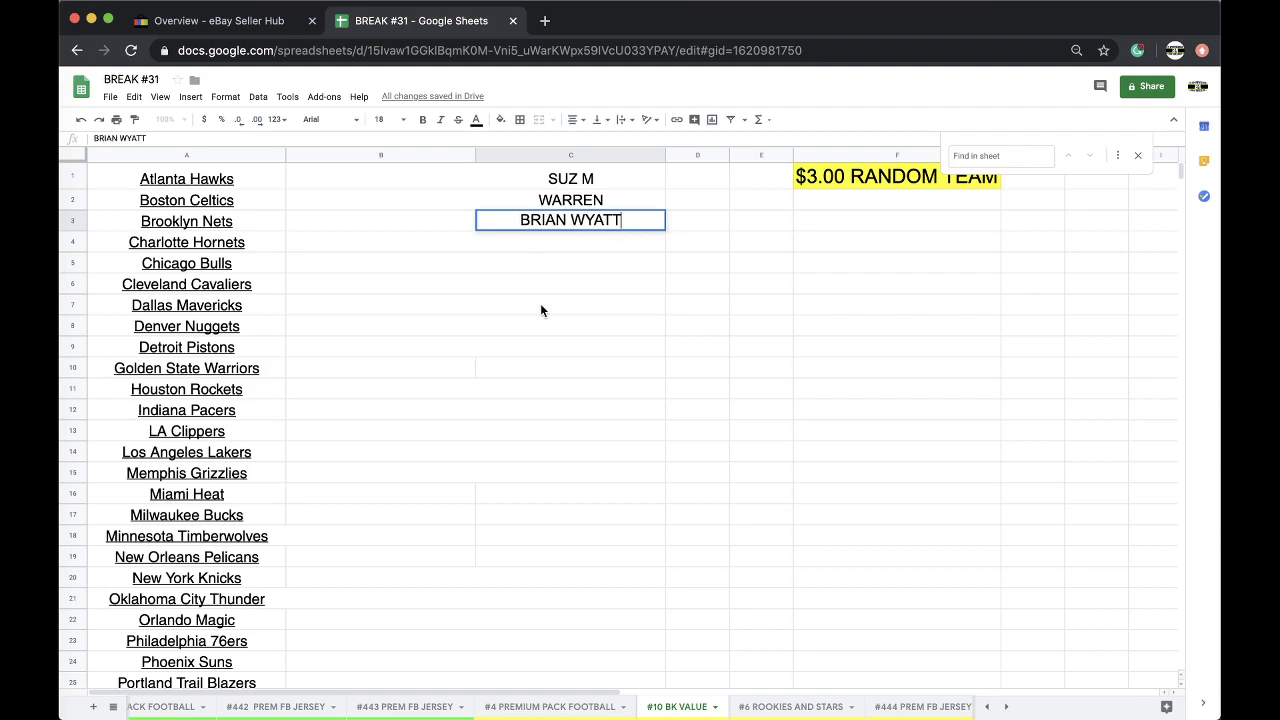
pyautogui.click(540, 310)
pyautogui.click(548, 221)
pyautogui.hotkey('ctrl', 'c')
pyautogui.press('Down')
pyautogui.hotkey('ctrl', 'v')
pyautogui.press('Down')
pyautogui.hotkey('ctrl', 'v')
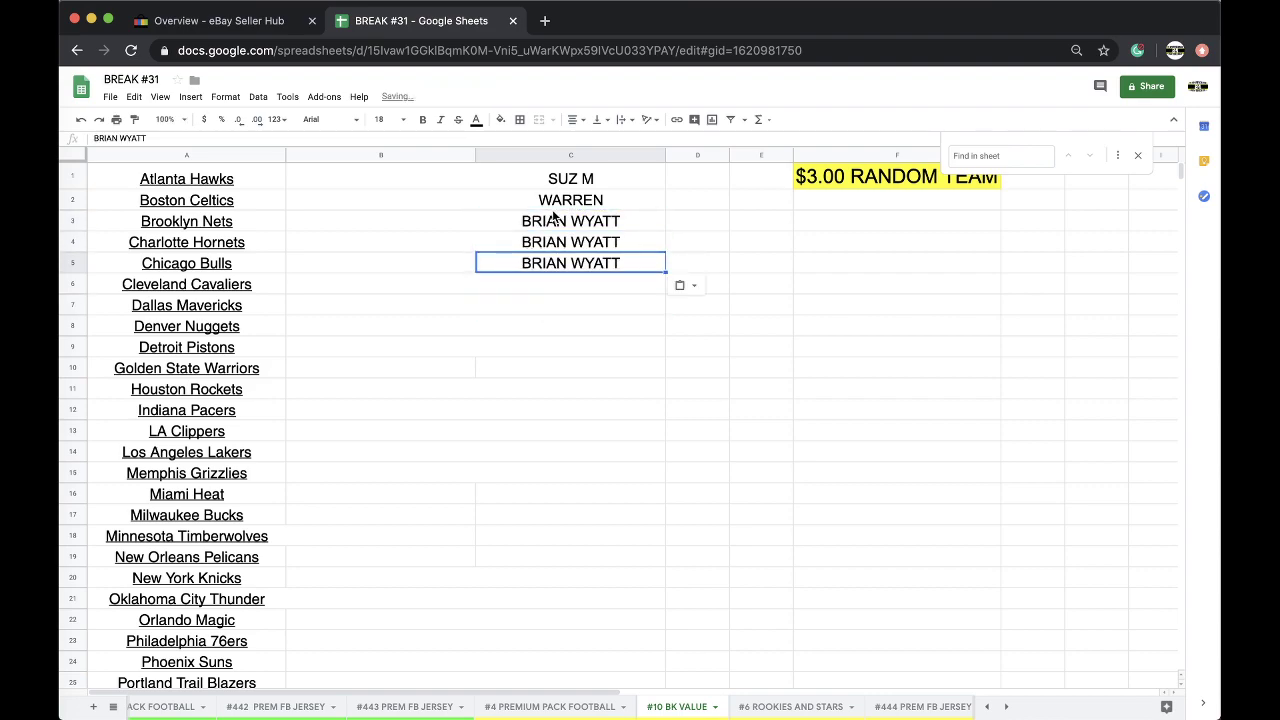
pyautogui.moveTo(553, 216); pyautogui.dragTo(558, 262)
pyautogui.hotkey('ctrl', 'c')
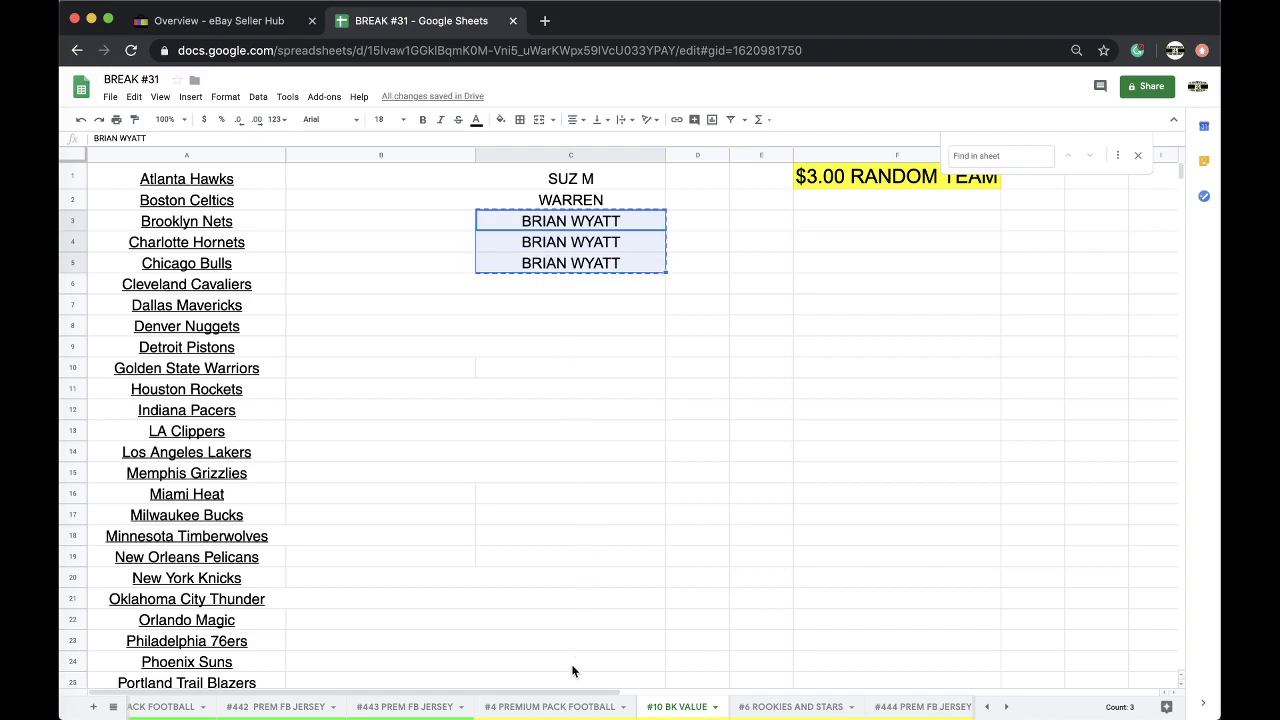
# - Paste the three entries into C27:C29 on #4 PREMIUM PACK FOOTBALL
pyautogui.click(553, 706)
pyautogui.click(499, 530)
pyautogui.hotkey('ctrl', 'v')
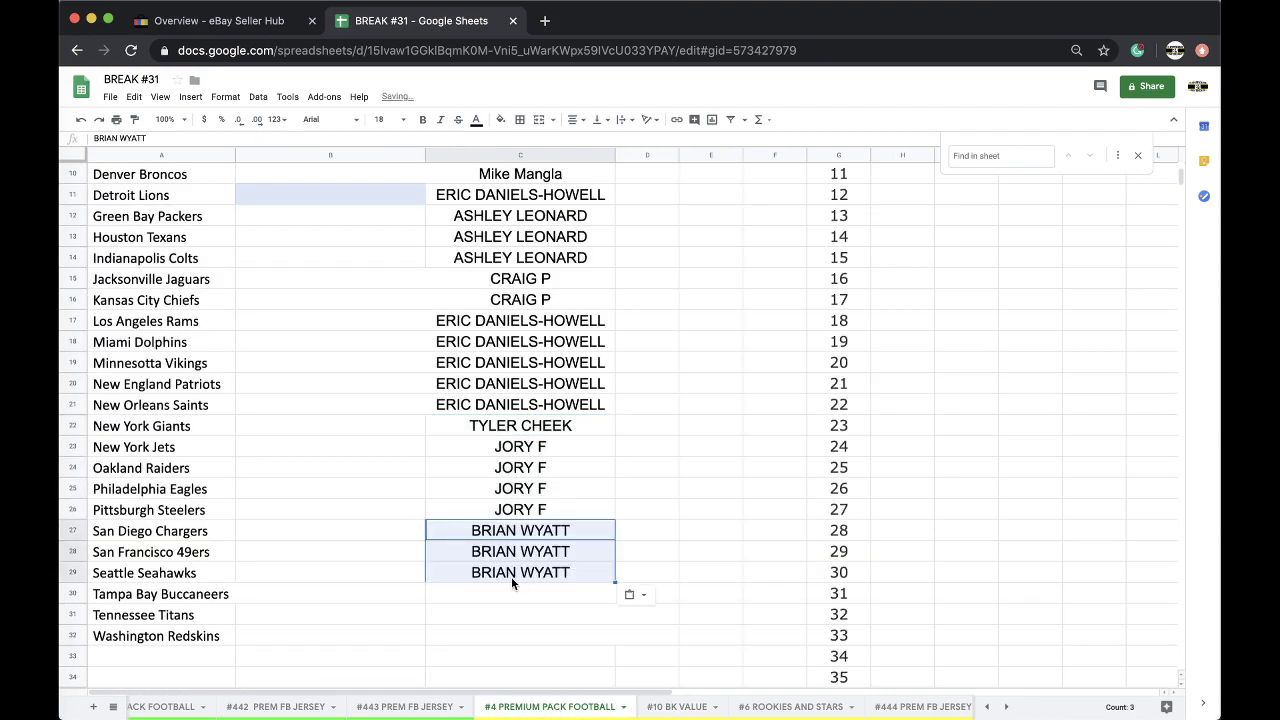
pyautogui.click(511, 577)
pyautogui.hotkey('ctrl', 'c')
# - Add the buyer's name in CREDIT C26 with a $25.00 credit in C27
pyautogui.hscroll(-5, 478, 706)
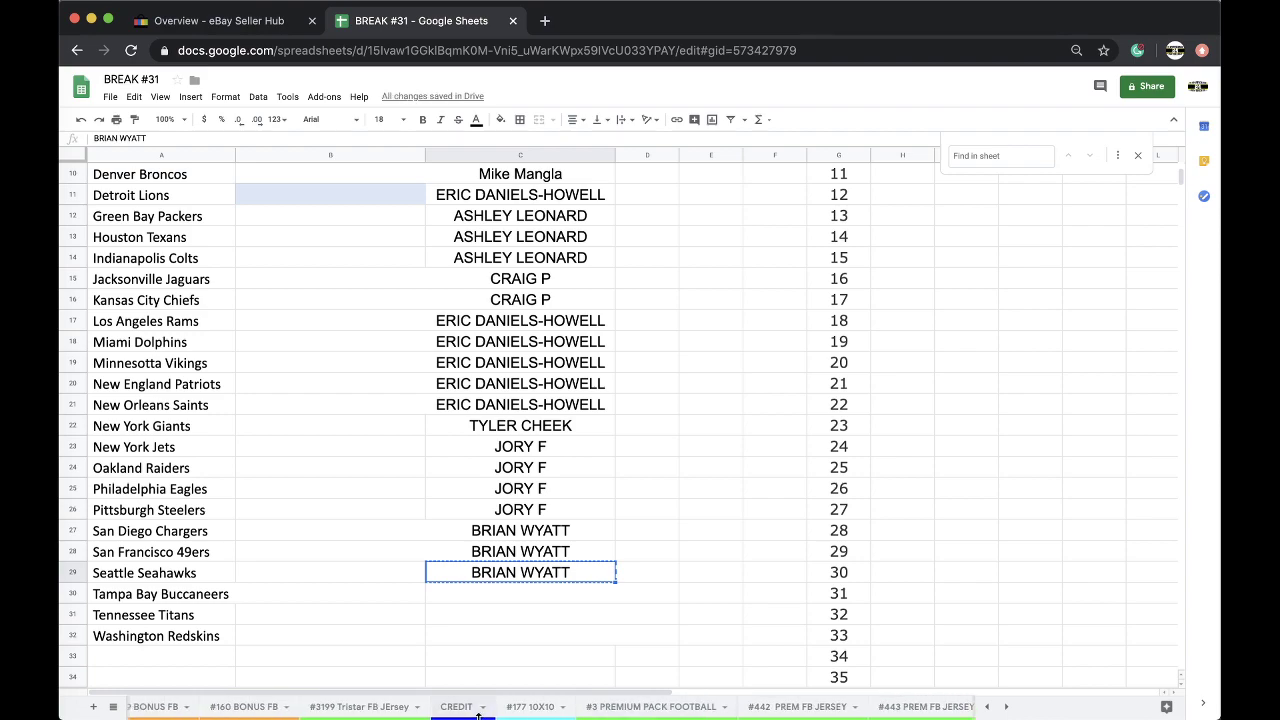
pyautogui.click(456, 706)
pyautogui.click(571, 590)
pyautogui.hotkey('ctrl', 'v')
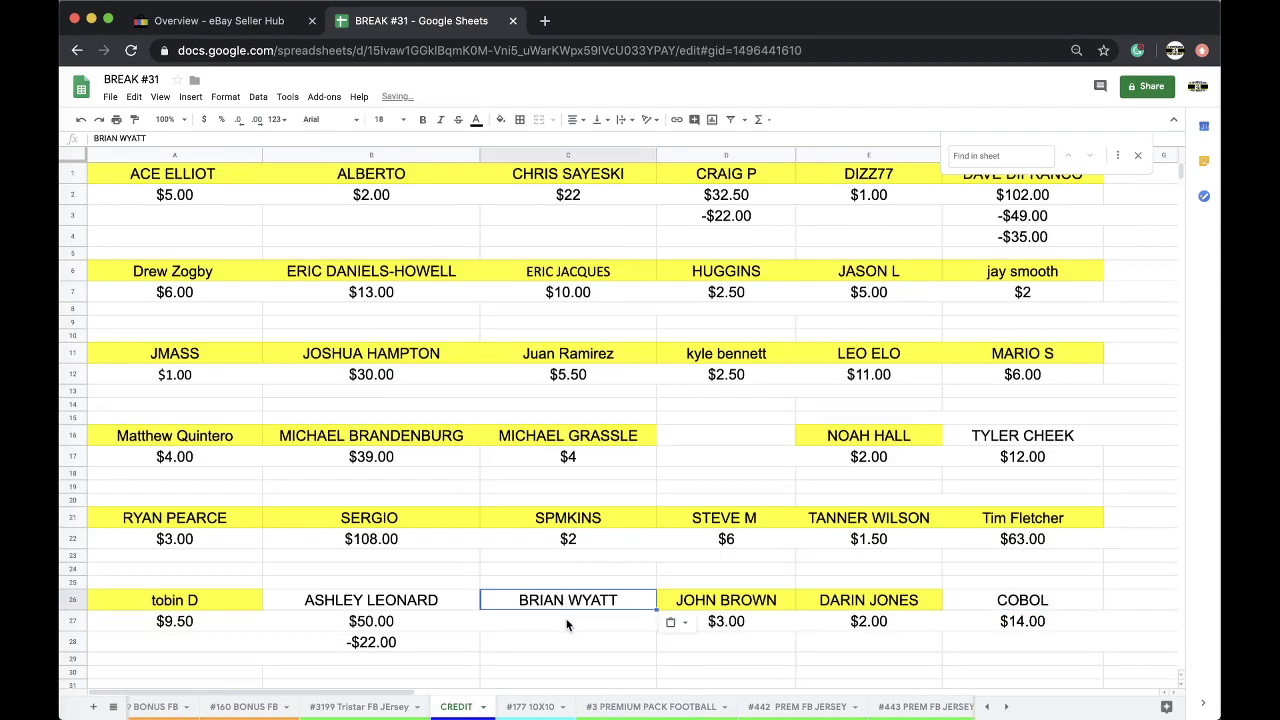
pyautogui.click(567, 622)
pyautogui.write('$25')
pyautogui.click(554, 605)
# - Fill the CREDIT name cells C26 and B26 yellow
pyautogui.click(500, 119)
pyautogui.click(546, 174)
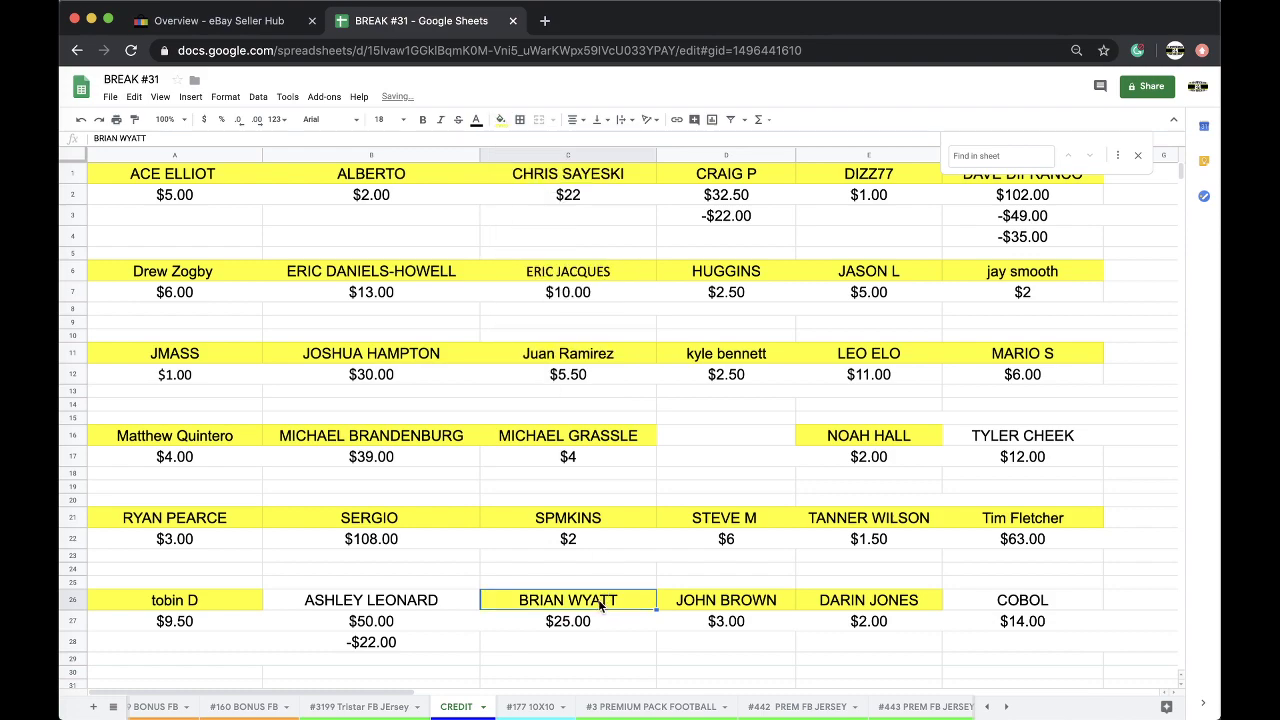
pyautogui.click(581, 618)
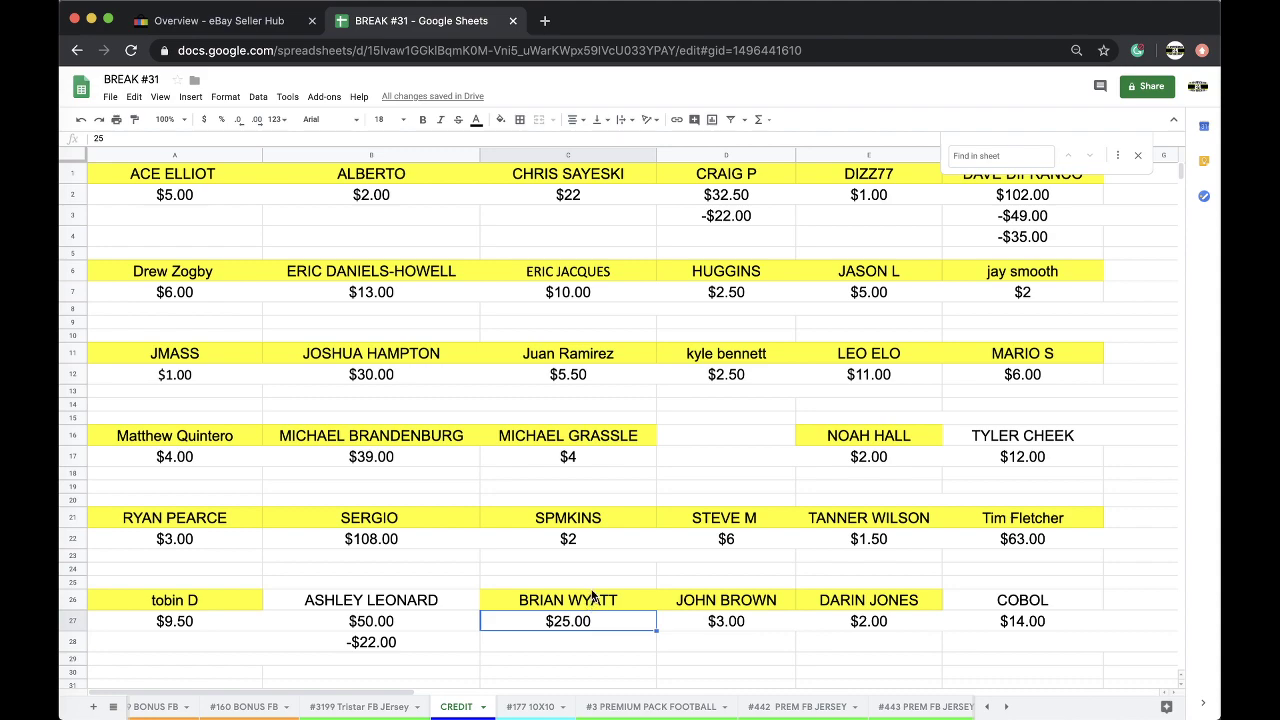
pyautogui.click(422, 602)
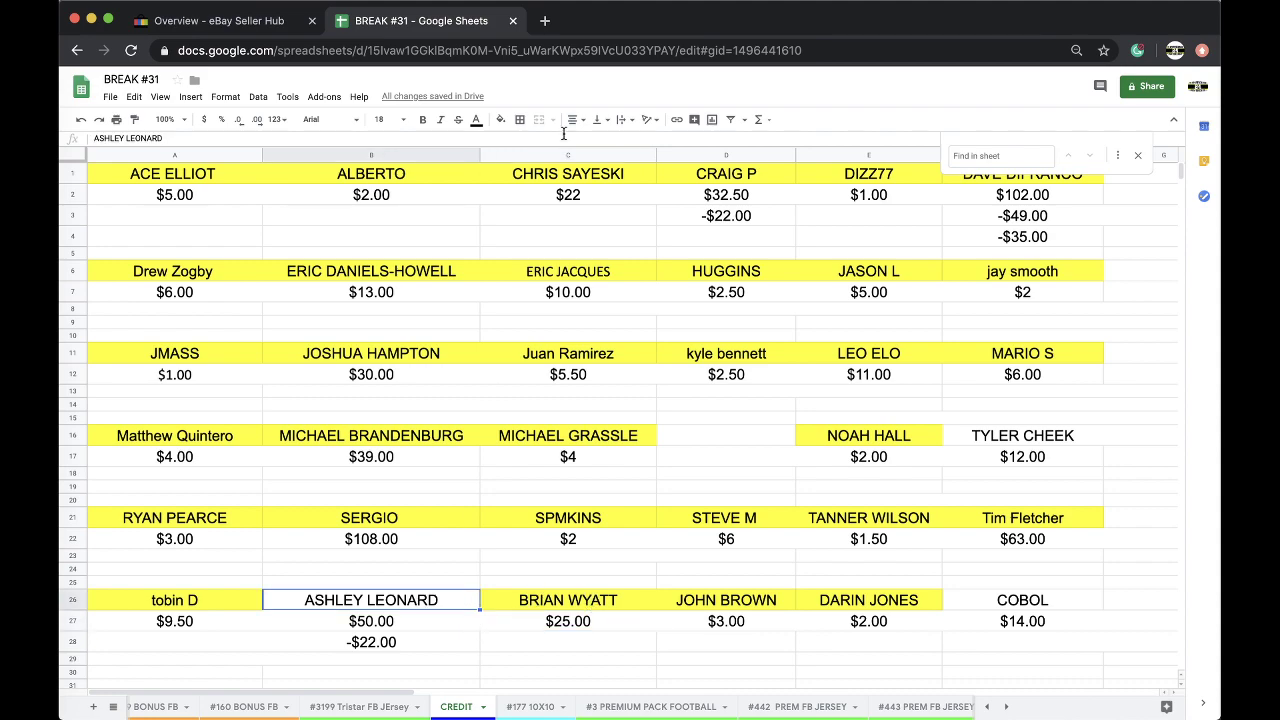
pyautogui.click(501, 119)
pyautogui.click(549, 175)
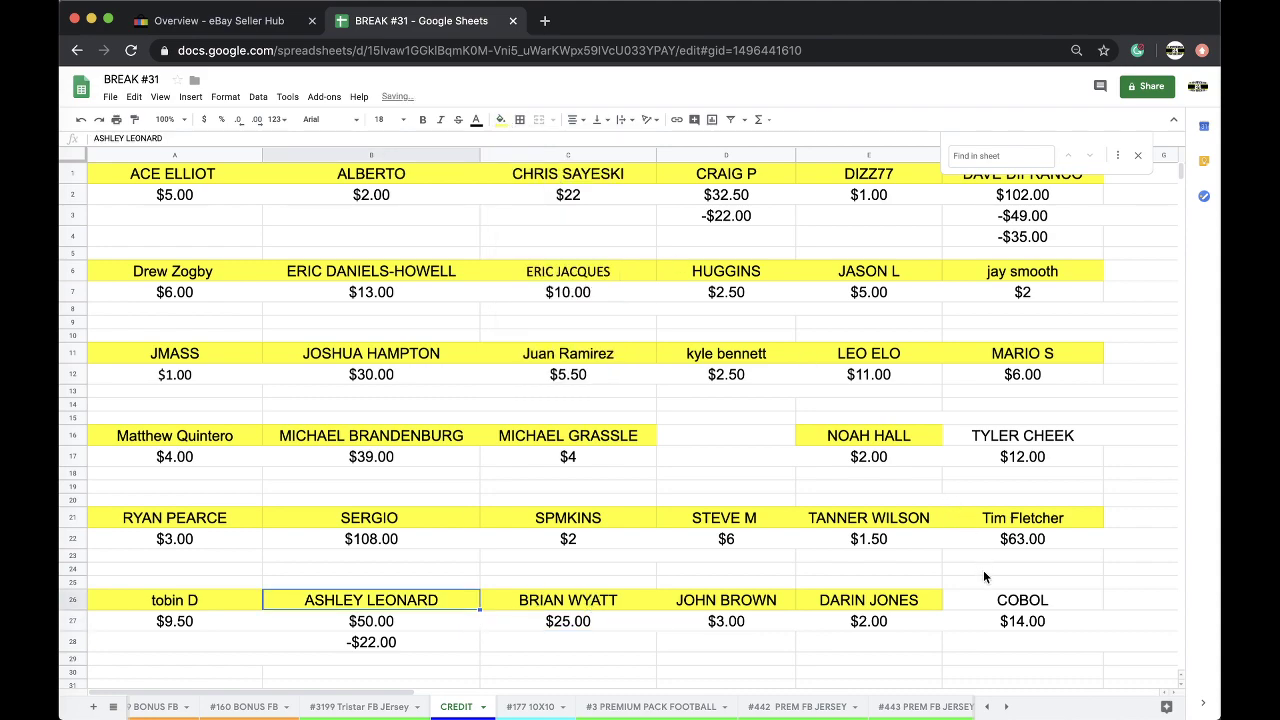
pyautogui.click(976, 600)
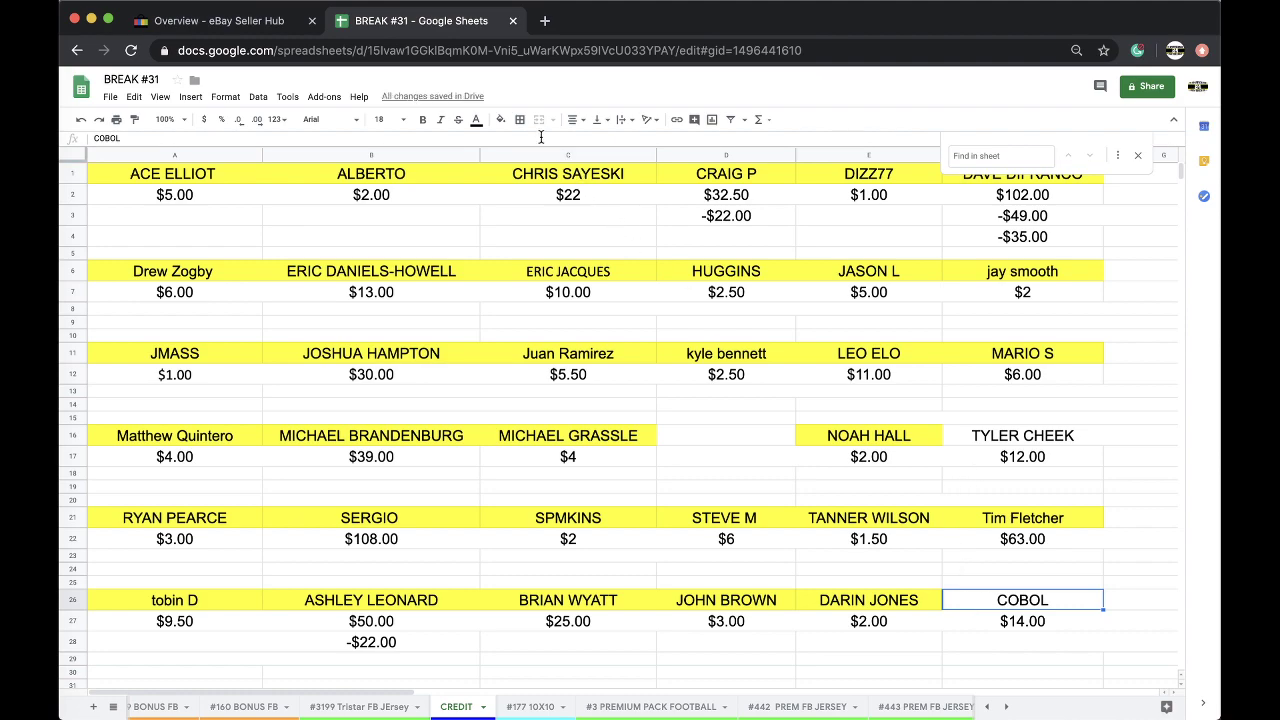
pyautogui.click(501, 119)
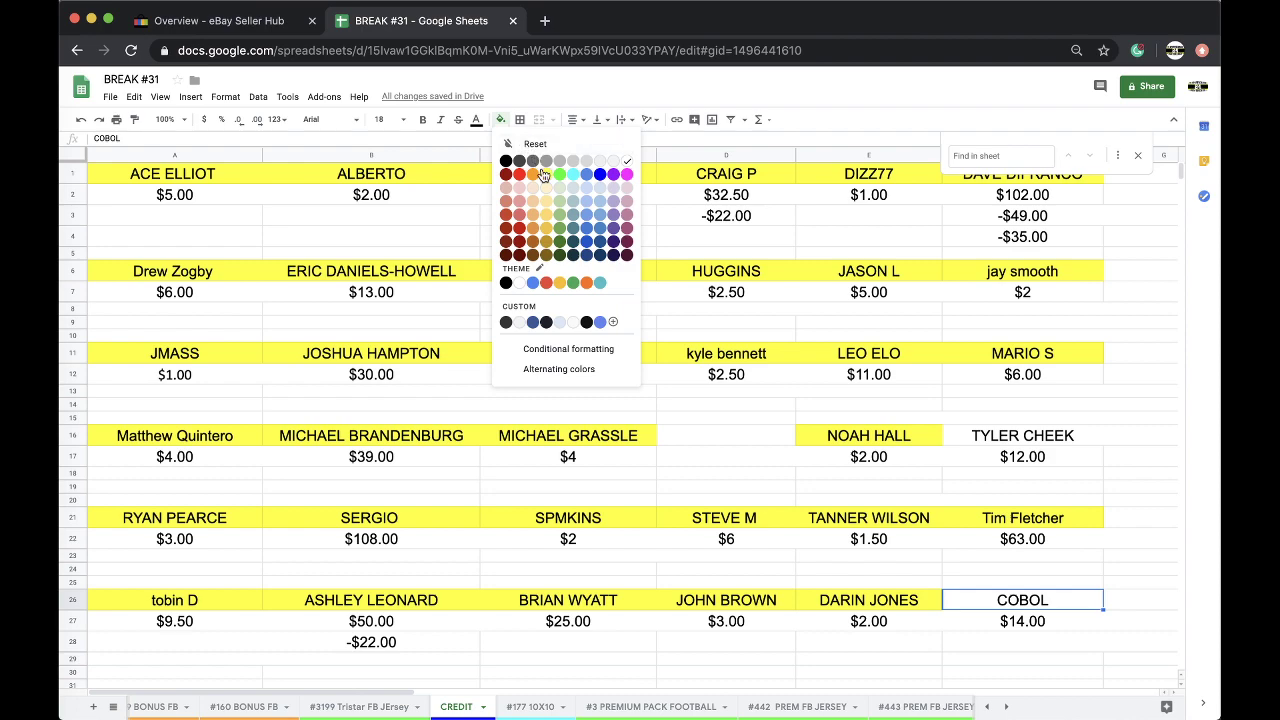
# - Fill F26 and the buyer's name cell in F16 yellow on the CREDIT sheet
pyautogui.click(549, 175)
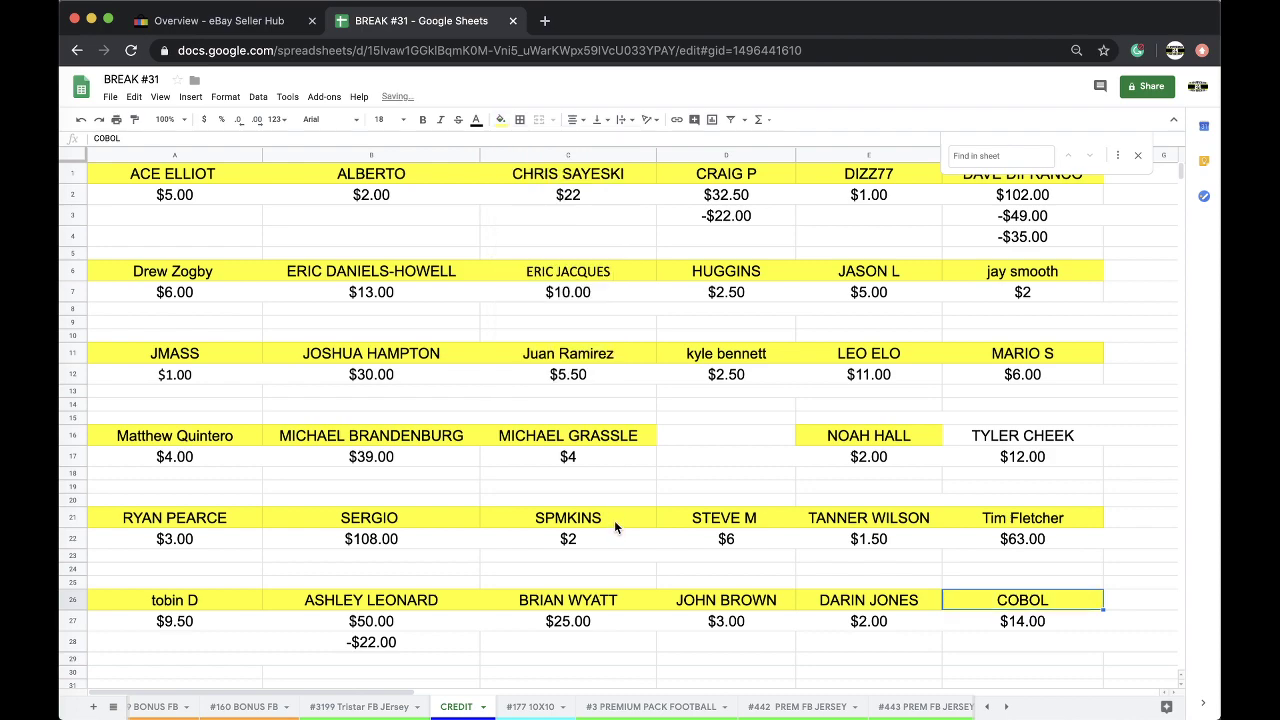
pyautogui.click(993, 440)
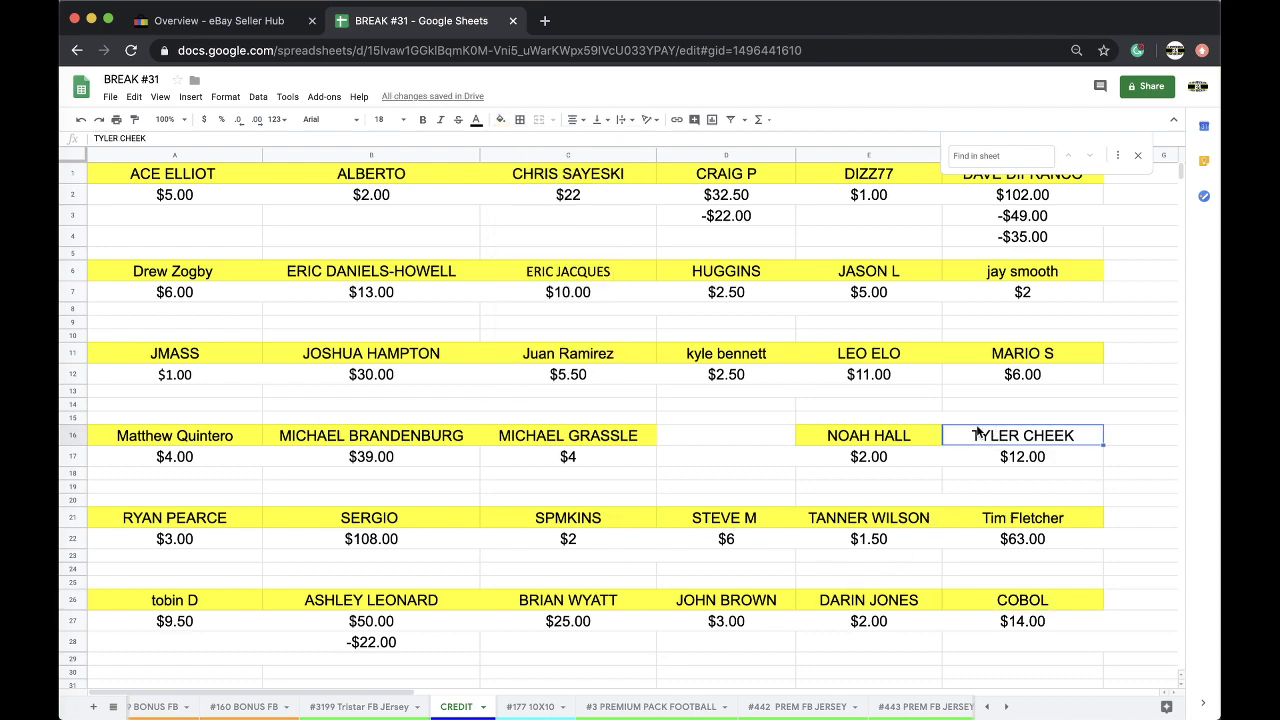
pyautogui.click(501, 119)
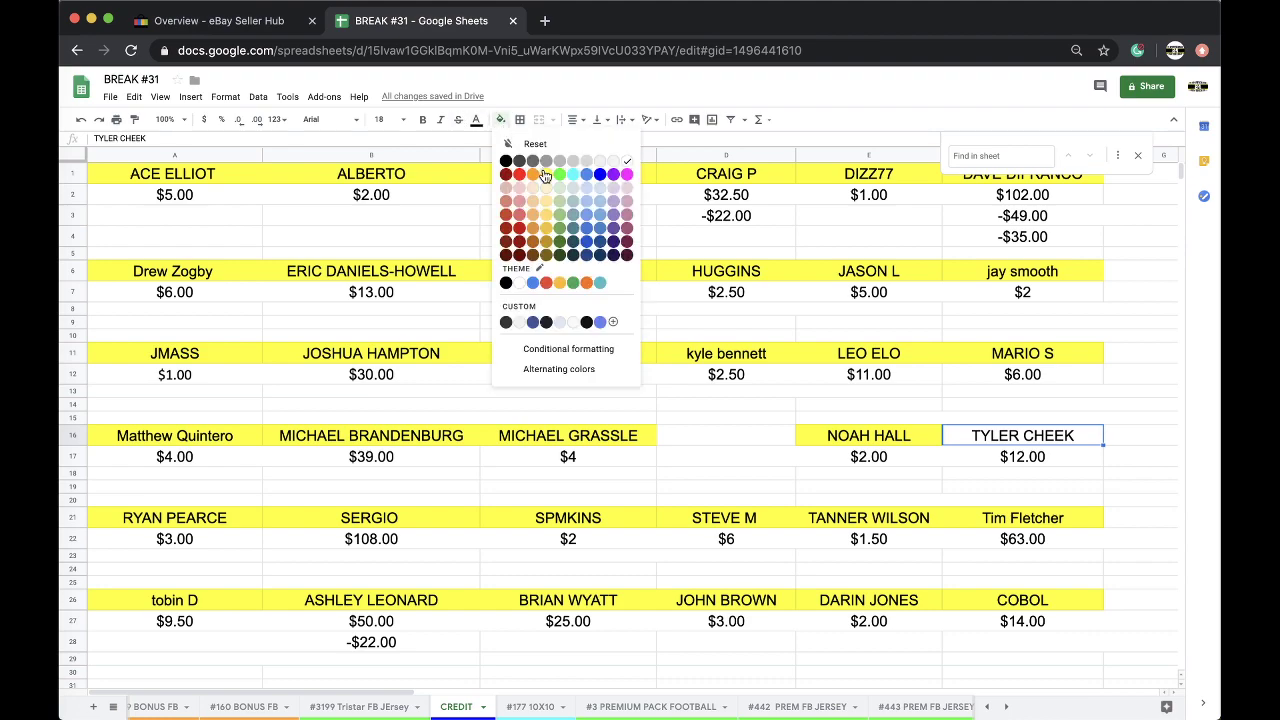
pyautogui.click(549, 175)
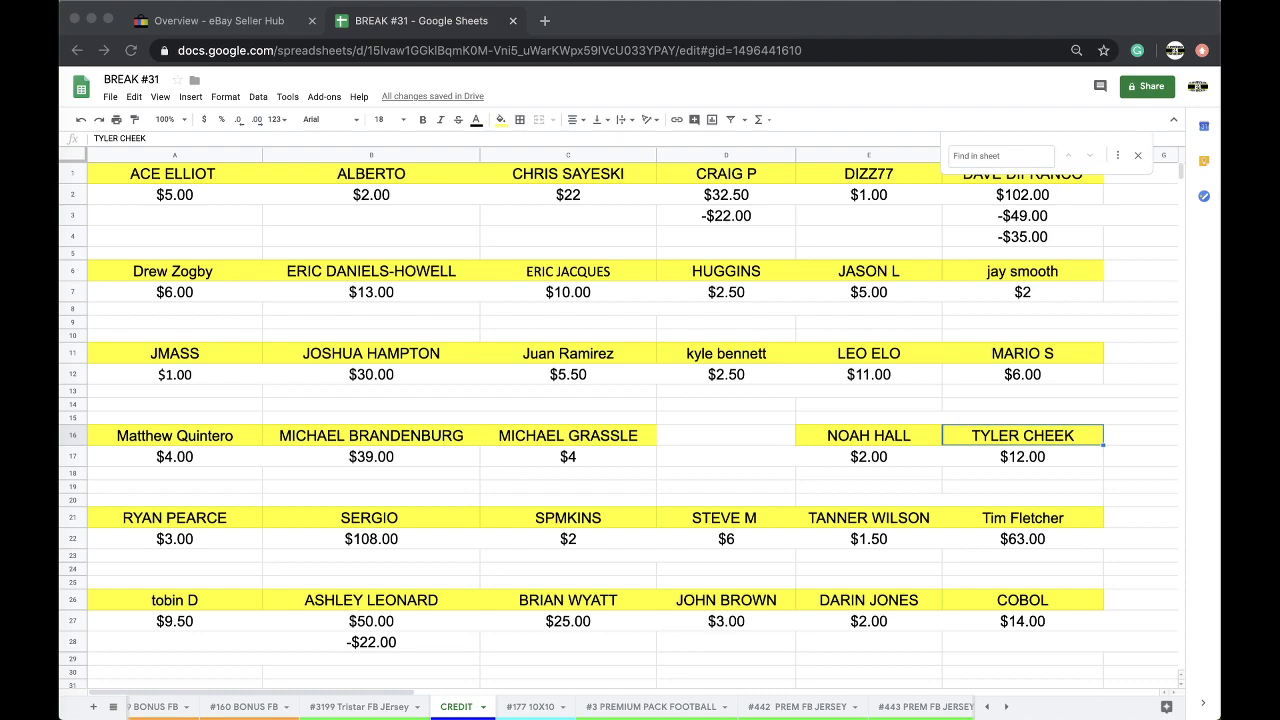
pyautogui.hscroll(5, 753, 710)
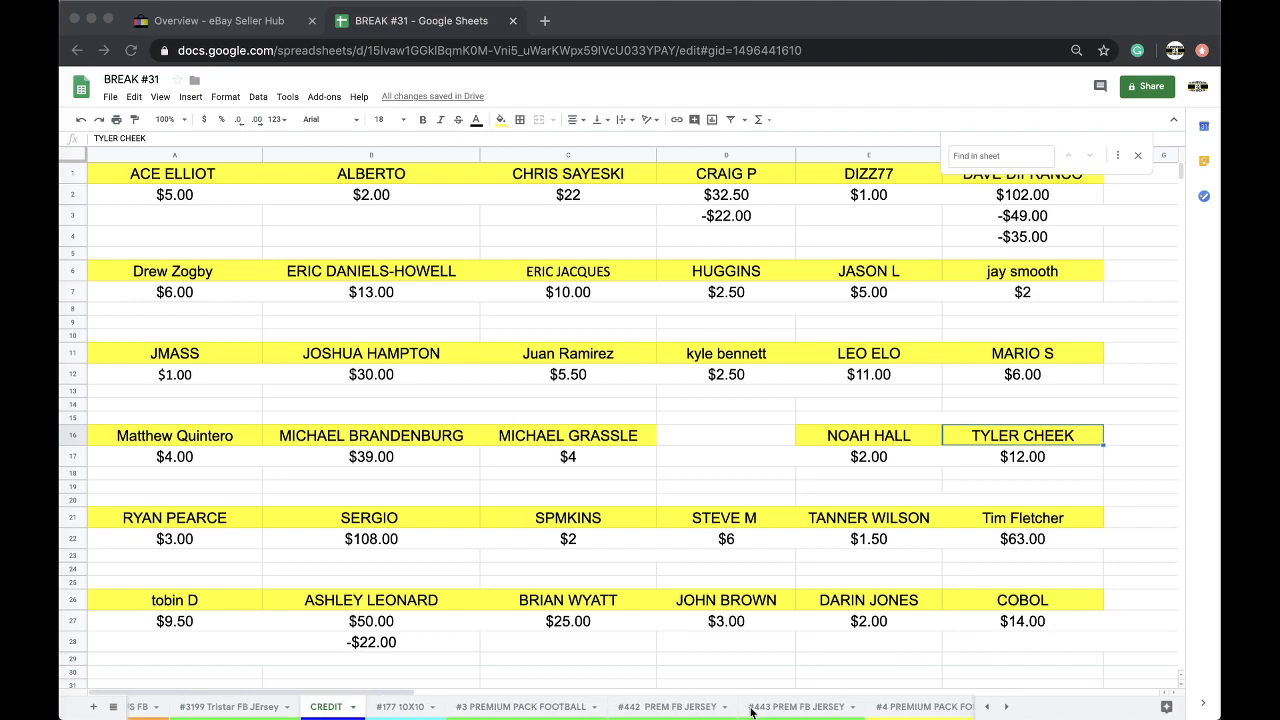
# - Lower the buyer's credit in B7 from $13.00 to $1.00 and copy his name
pyautogui.click(387, 289)
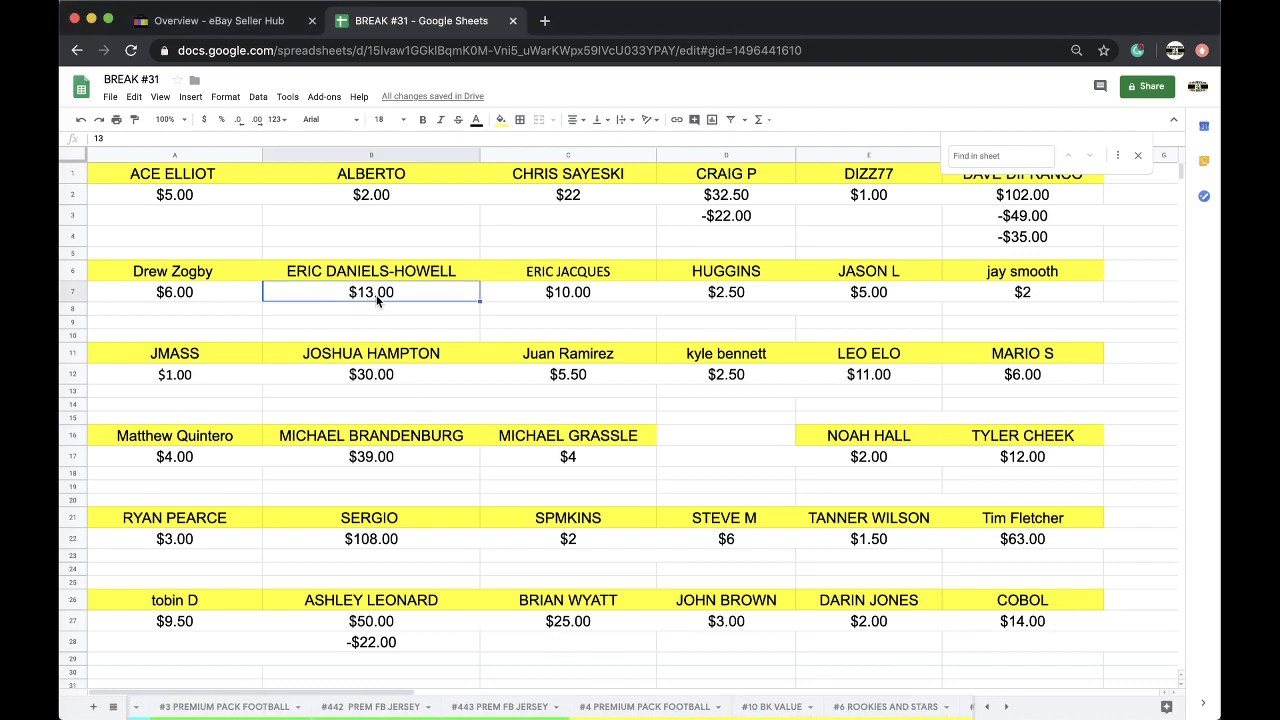
pyautogui.write('$1')
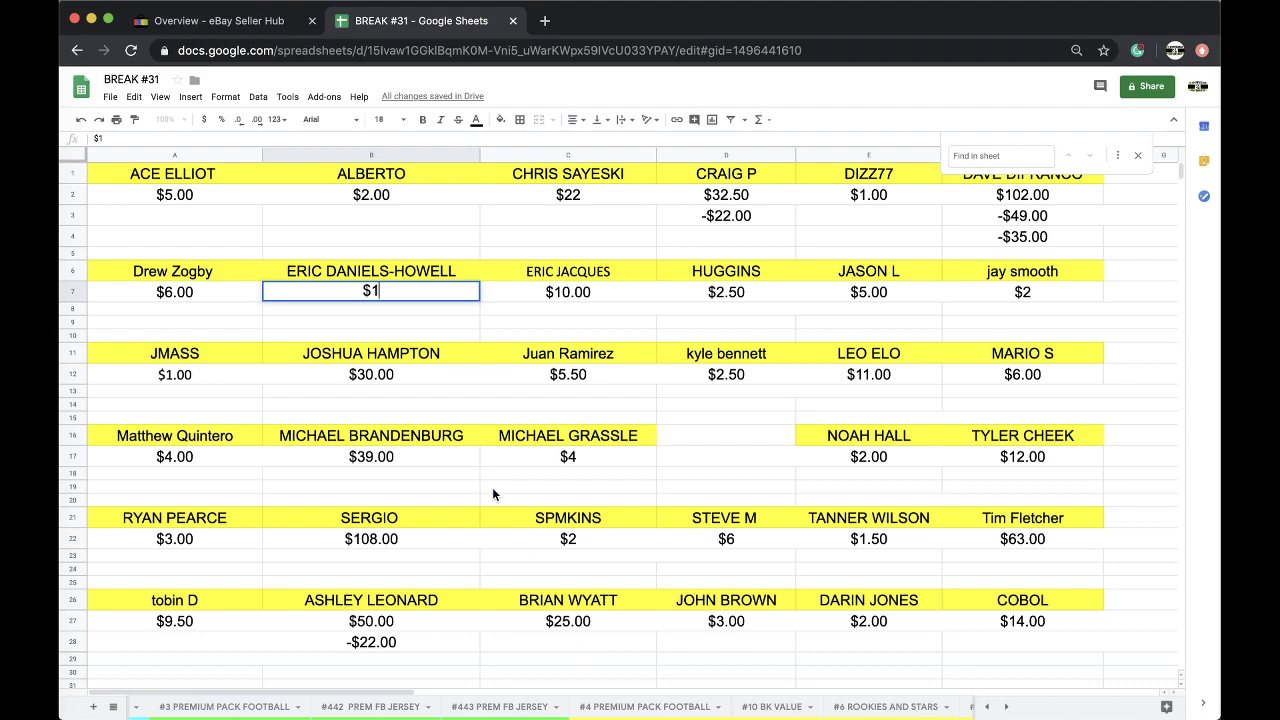
pyautogui.press('Up')
pyautogui.hotkey('ctrl', 'c')
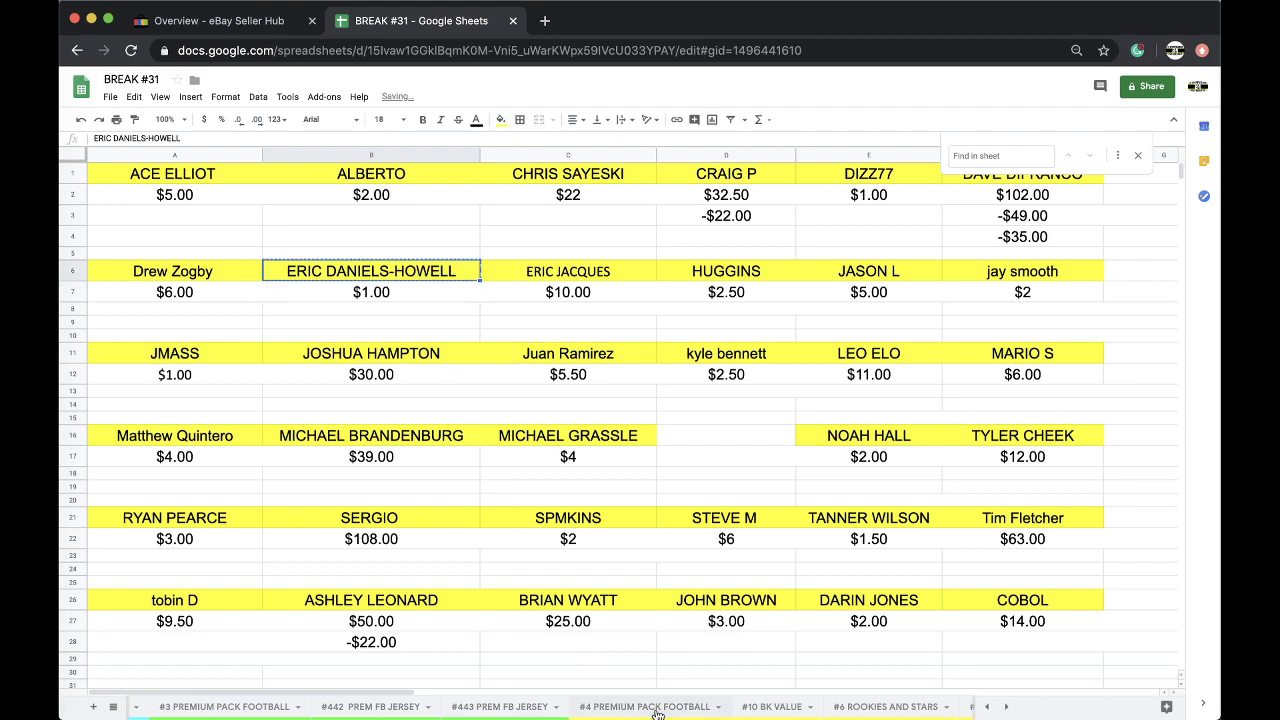
# - Paste the buyer's name as plain values into C30–C32 of #4 PREMIUM PACK FOOTBALL
pyautogui.click(657, 710)
pyautogui.click(545, 598)
pyautogui.hotkey('ctrl', 'v')
pyautogui.click(626, 615)
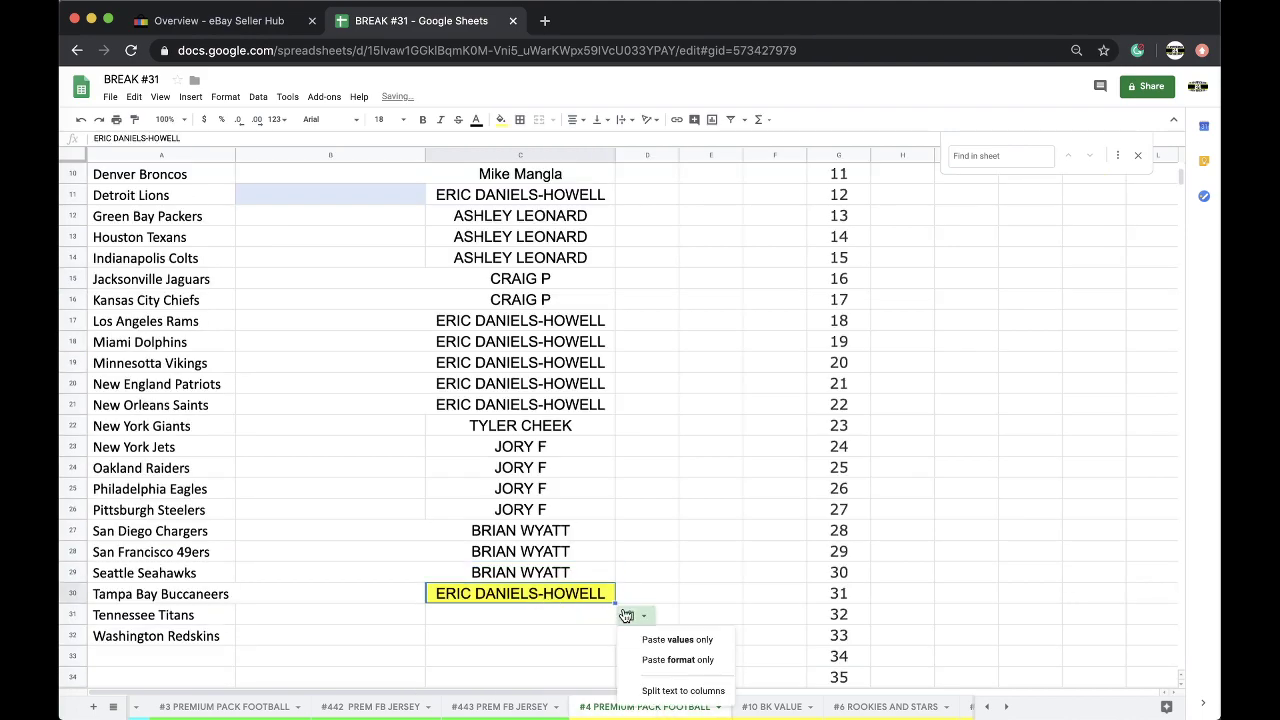
pyautogui.click(677, 639)
pyautogui.press('Down')
pyautogui.hotkey('ctrl', 'v')
pyautogui.press('Down')
pyautogui.hotkey('ctrl', 'v')
# - Remove the yellow fill from cell C2
pyautogui.scroll(5, 582, 541)
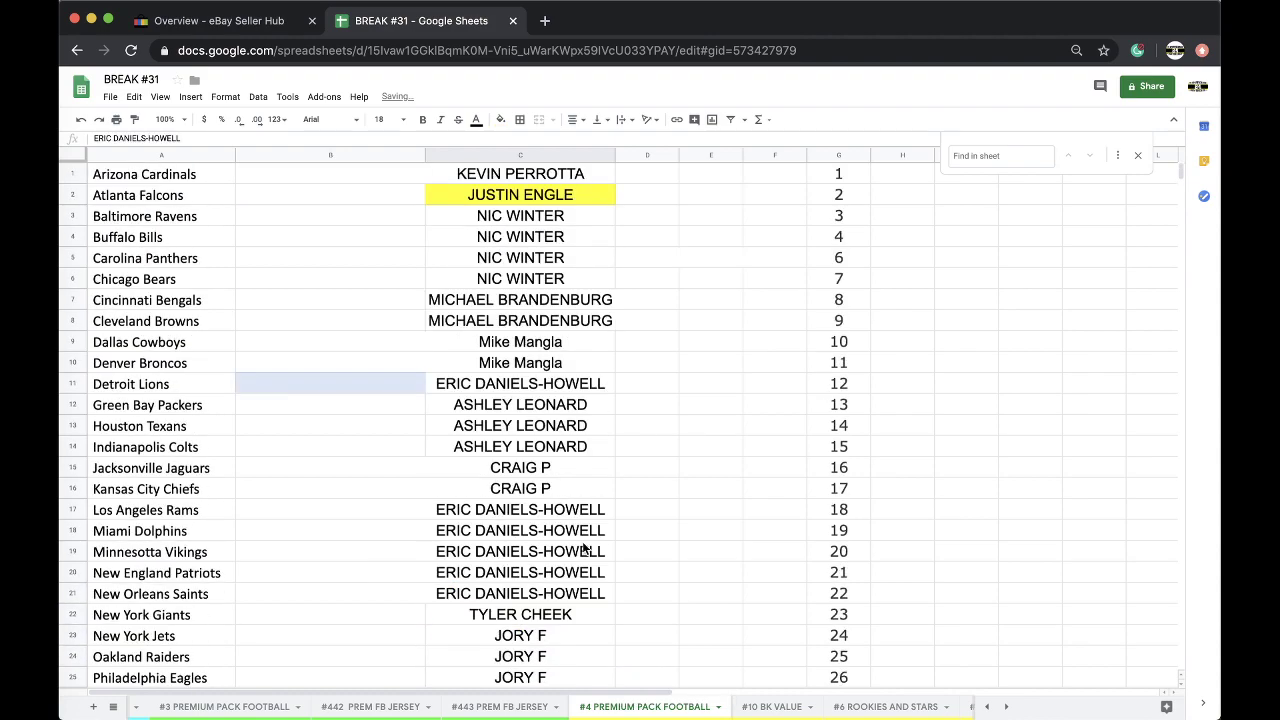
pyautogui.click(508, 195)
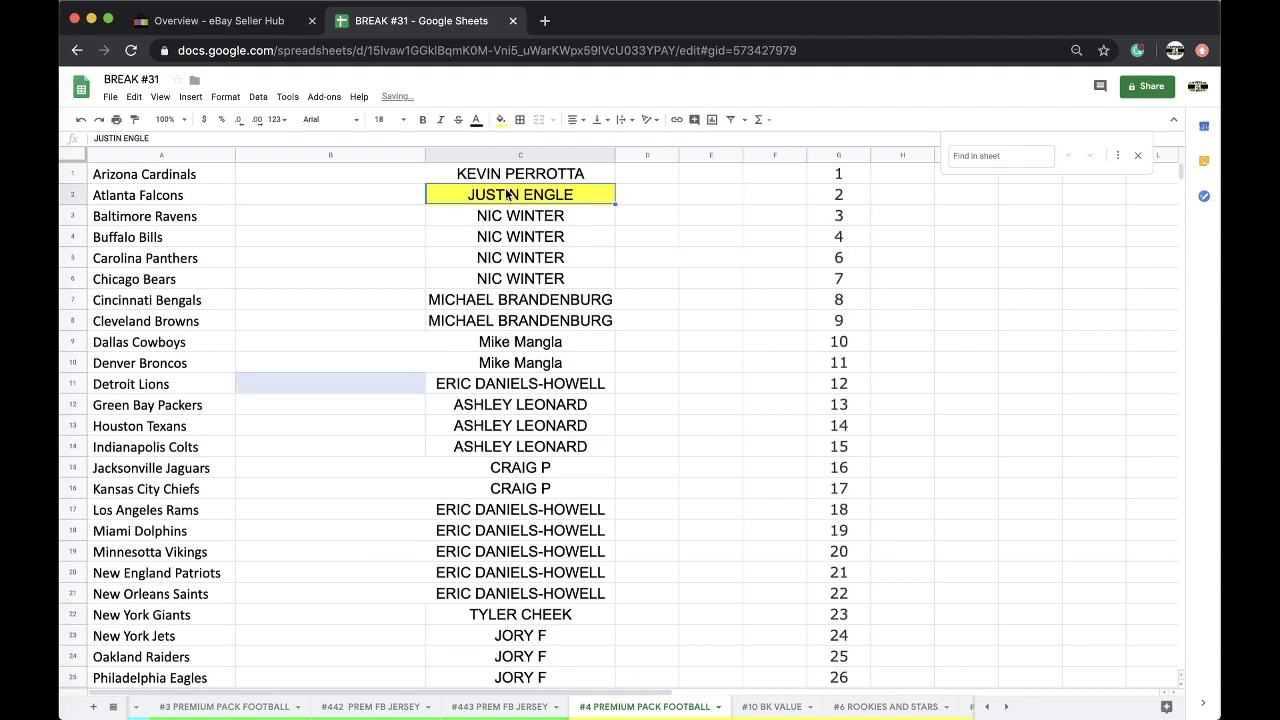
pyautogui.click(501, 120)
pyautogui.click(503, 135)
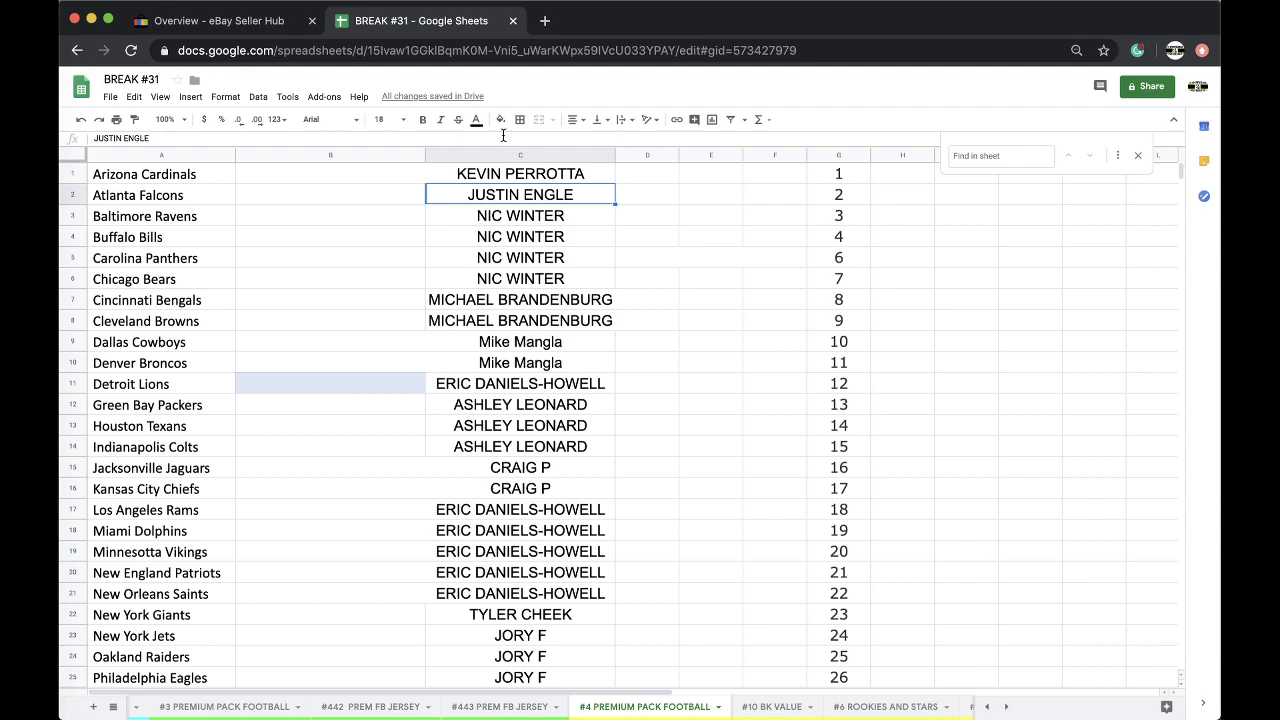
# - Reset the fill colour of the two highlighted cells C11:C12 on #443 PREM FB JERSEY
pyautogui.click(480, 707)
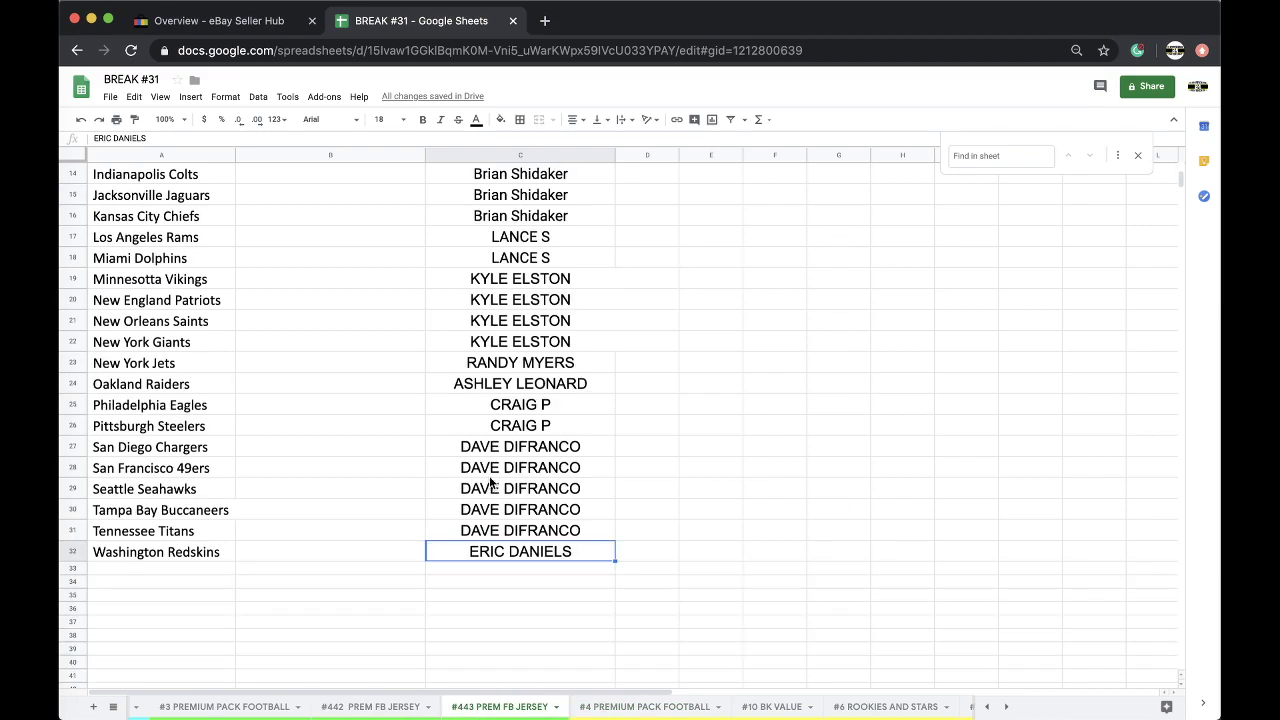
pyautogui.scroll(5, 490, 483)
pyautogui.moveTo(520, 384); pyautogui.dragTo(525, 405)
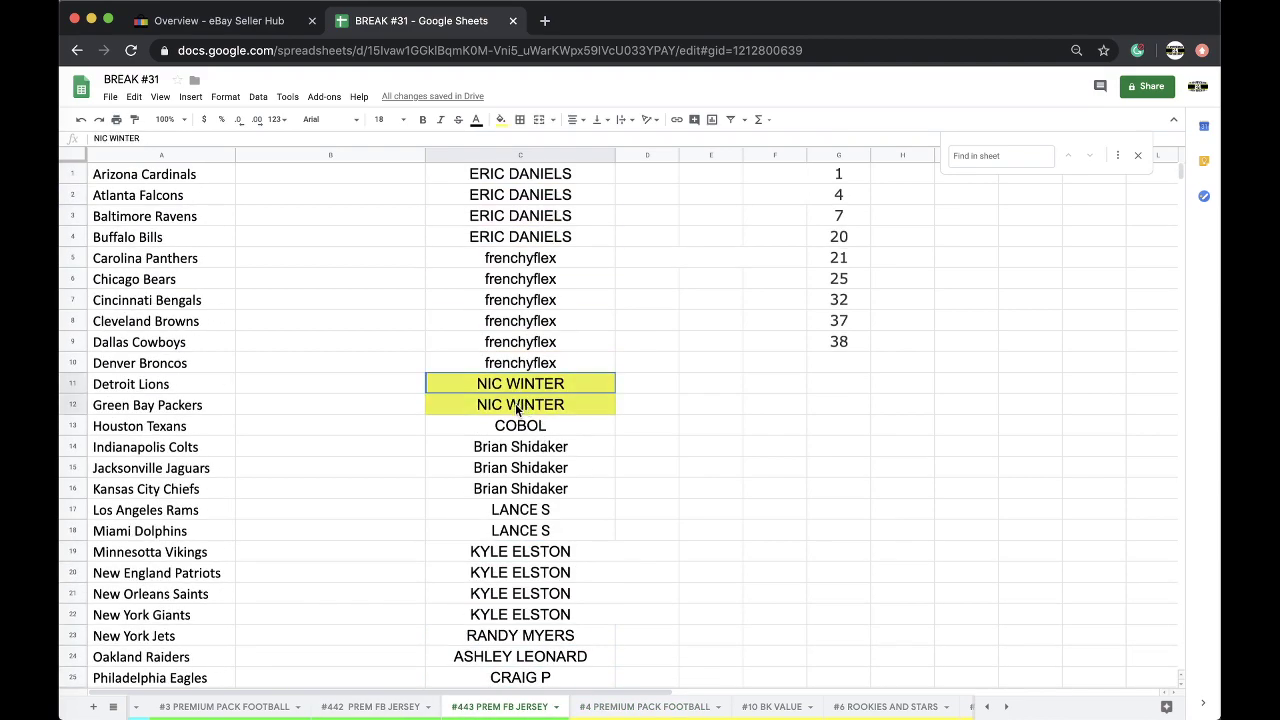
pyautogui.click(500, 119)
pyautogui.click(501, 135)
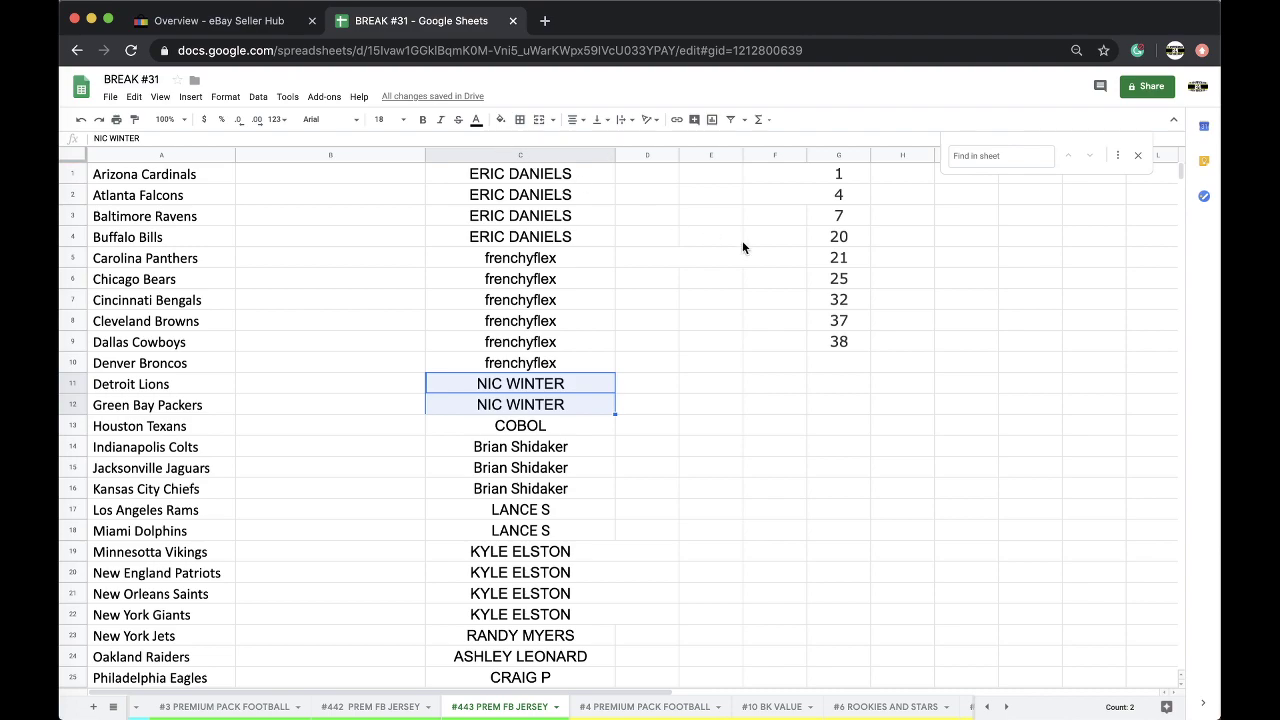
# - Review the #442 PREM FB JERSEY and #3 PREMIUM PACK FOOTBALL sheets, checking the C32 entry
pyautogui.scroll(-4, 510, 600)
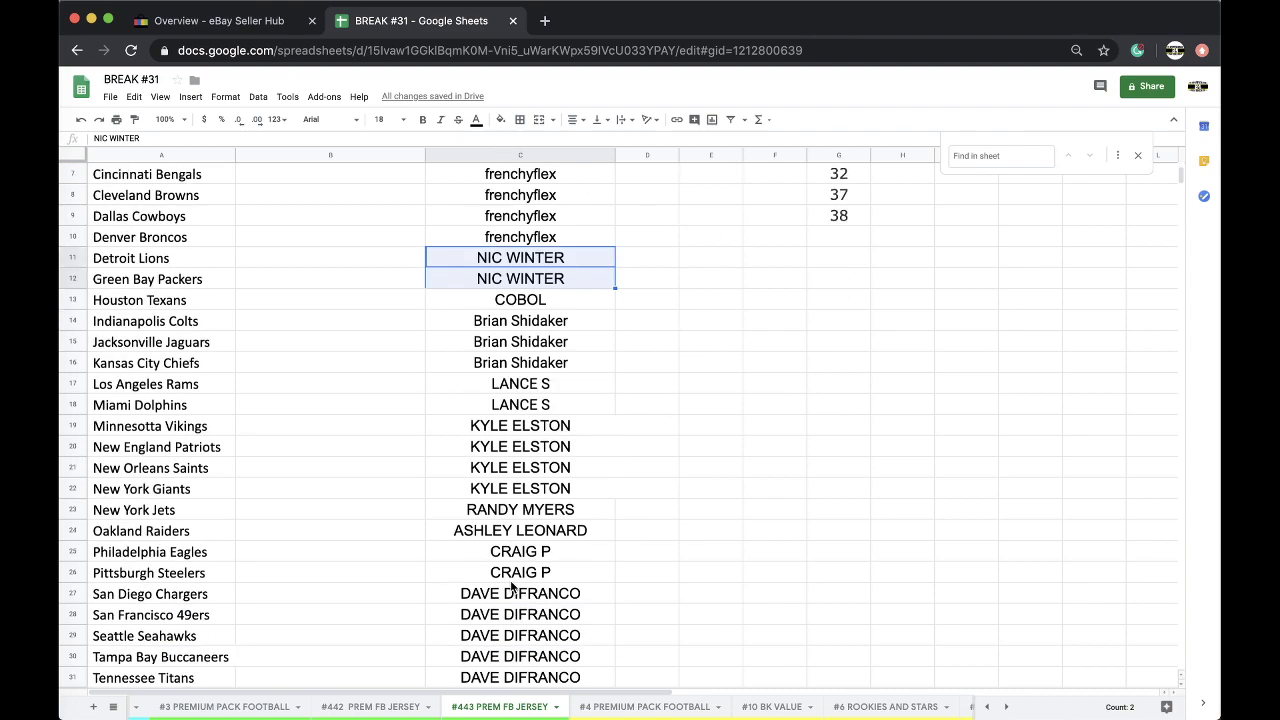
pyautogui.scroll(4, 510, 607)
pyautogui.click(410, 708)
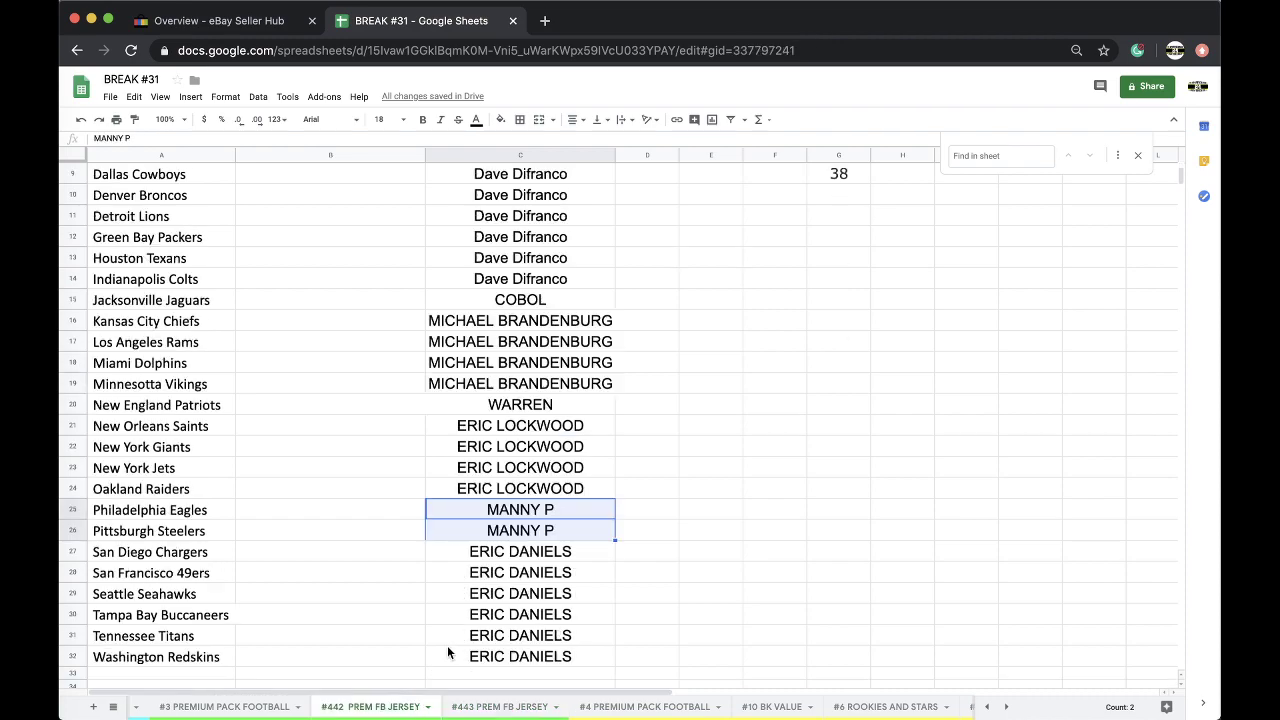
pyautogui.scroll(4, 476, 643)
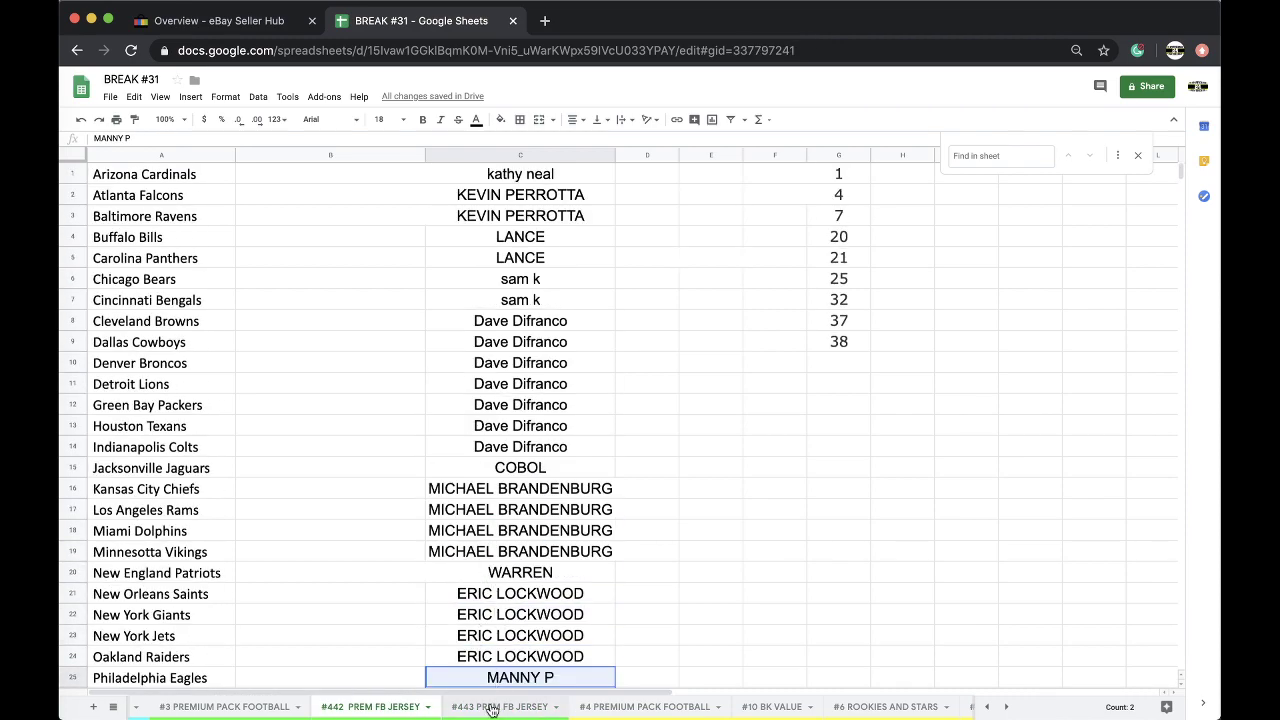
pyautogui.hscroll(-3, 491, 710)
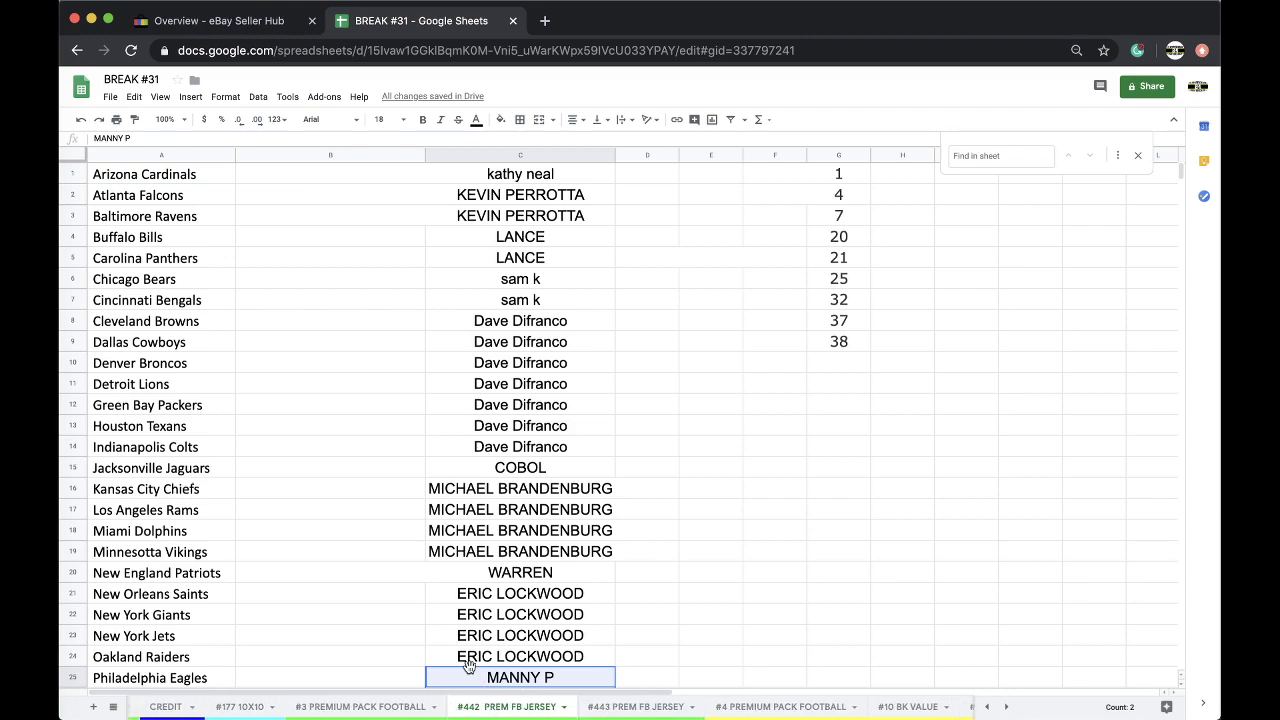
pyautogui.click(392, 707)
pyautogui.scroll(-4, 474, 600)
pyautogui.click(474, 594)
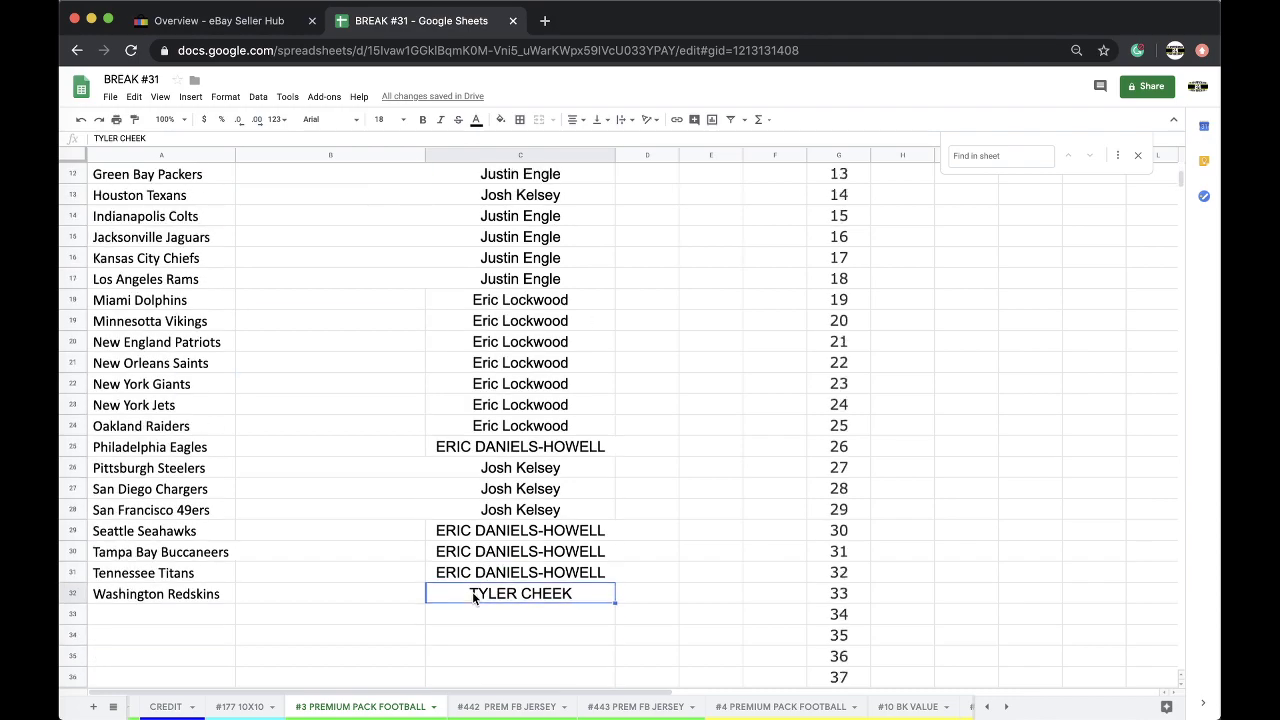
pyautogui.scroll(4, 474, 594)
# - Recheck #442 and #443 PREM FB JERSEY, then return to #4 PREMIUM PACK FOOTBALL
pyautogui.click(475, 708)
pyautogui.scroll(-5, 517, 660)
pyautogui.scroll(5, 519, 621)
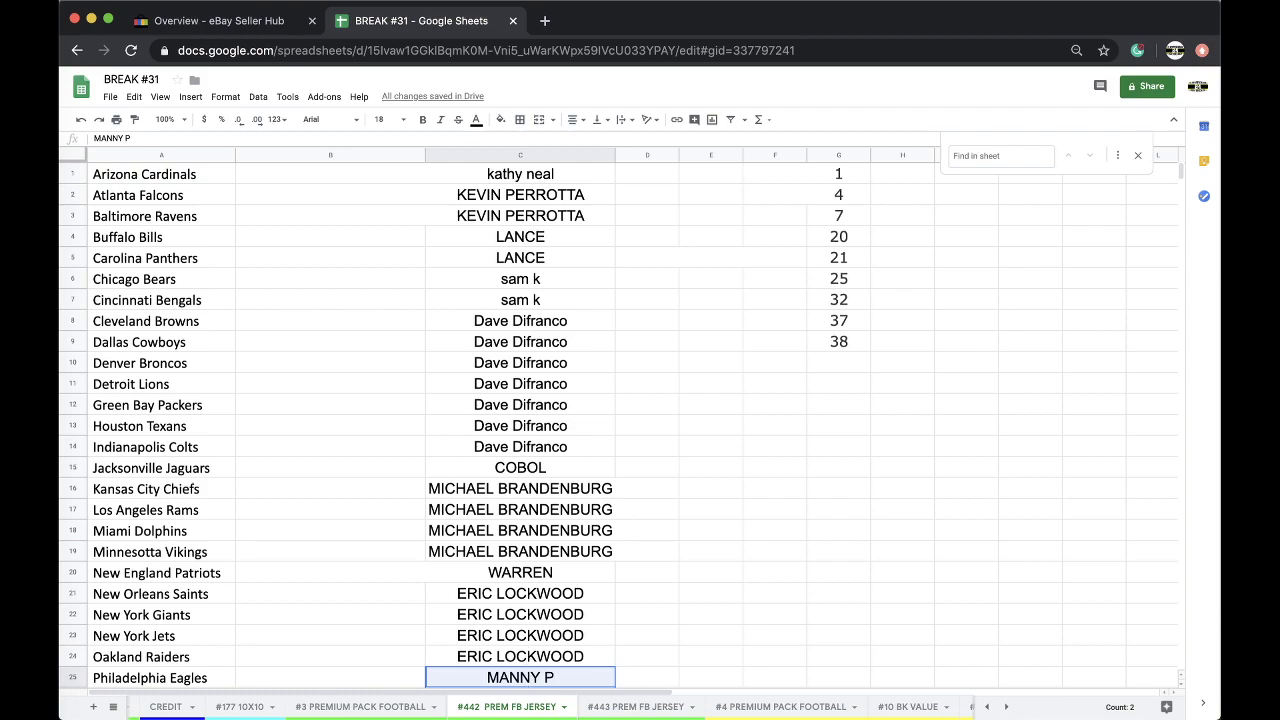
pyautogui.click(635, 707)
pyautogui.scroll(-4, 556, 589)
pyautogui.scroll(4, 558, 596)
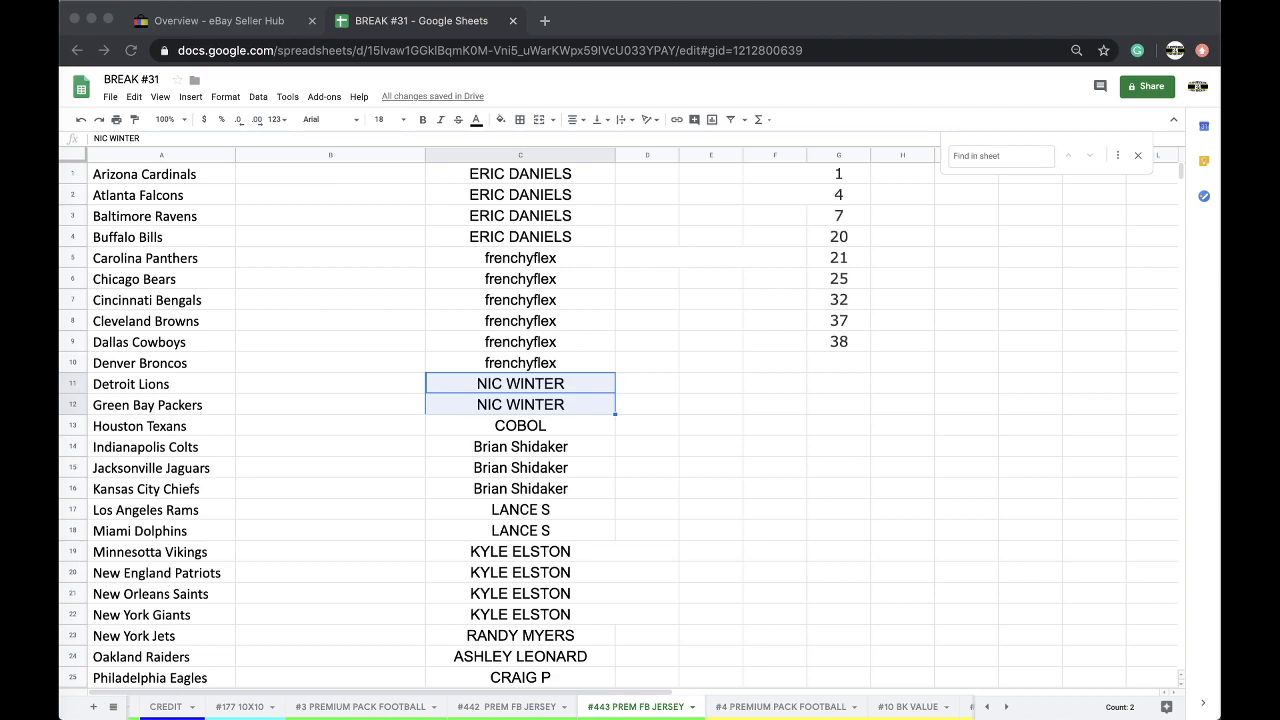
pyautogui.click(745, 707)
pyautogui.scroll(-5, 571, 449)
# - Duplicate the #4 PREMIUM PACK FOOTBALL sheet
pyautogui.rightClick(770, 707)
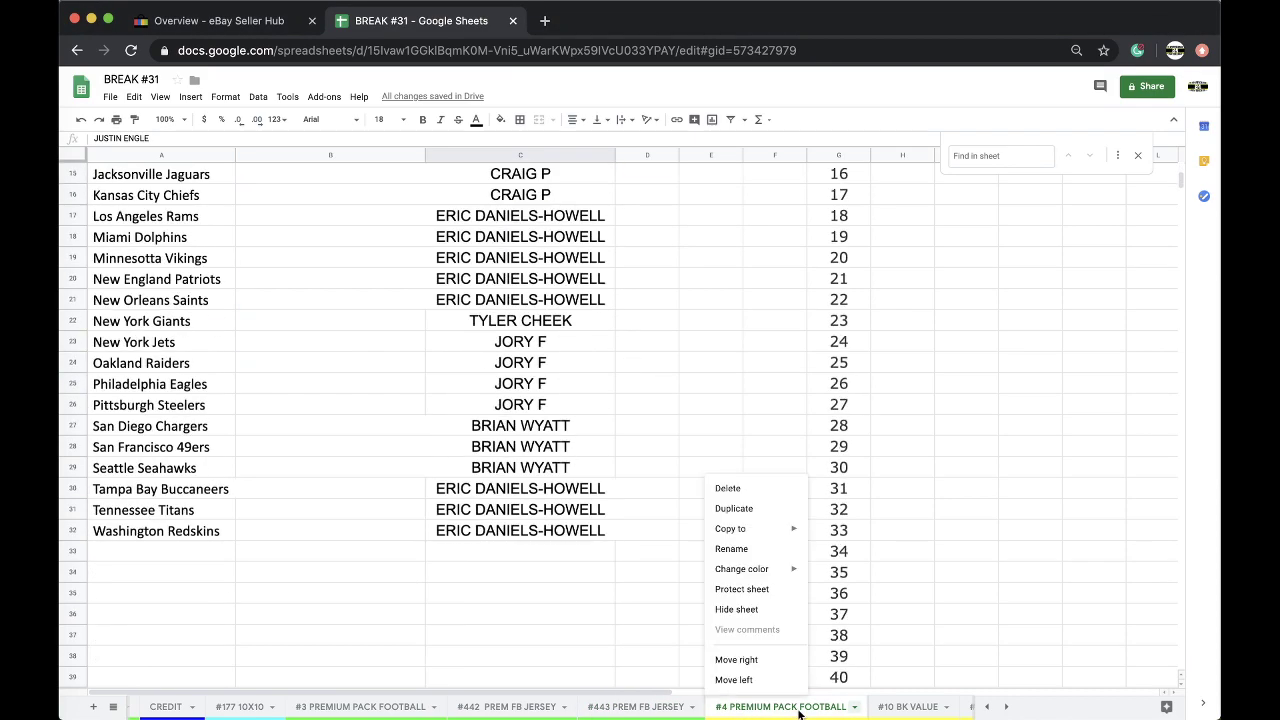
pyautogui.moveTo(760, 568)
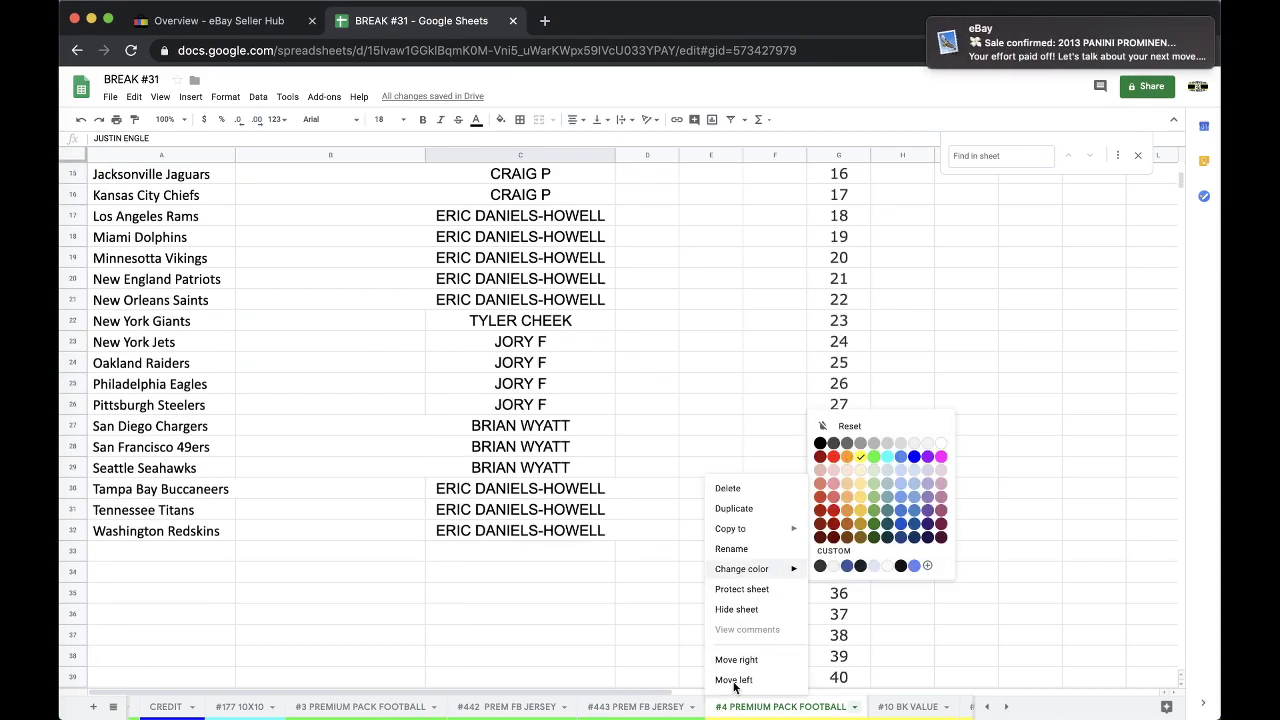
pyautogui.click(715, 707)
pyautogui.click(771, 707)
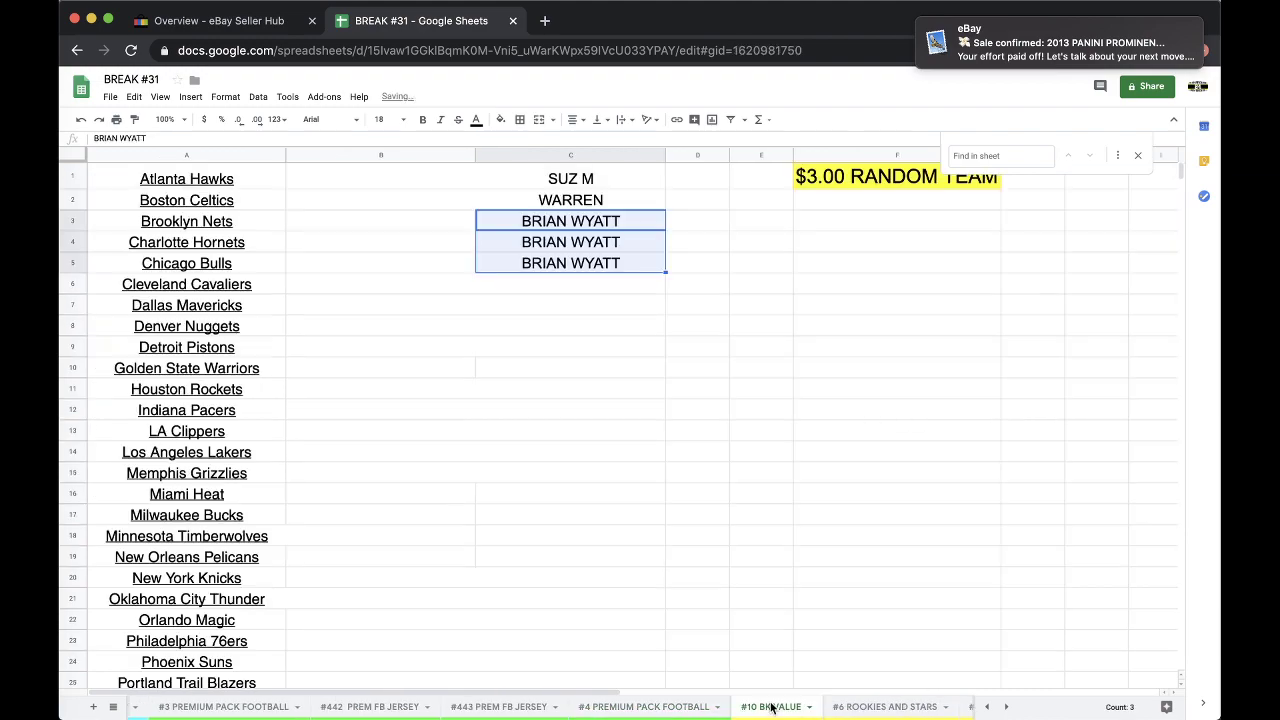
pyautogui.click(676, 707)
pyautogui.rightClick(676, 707)
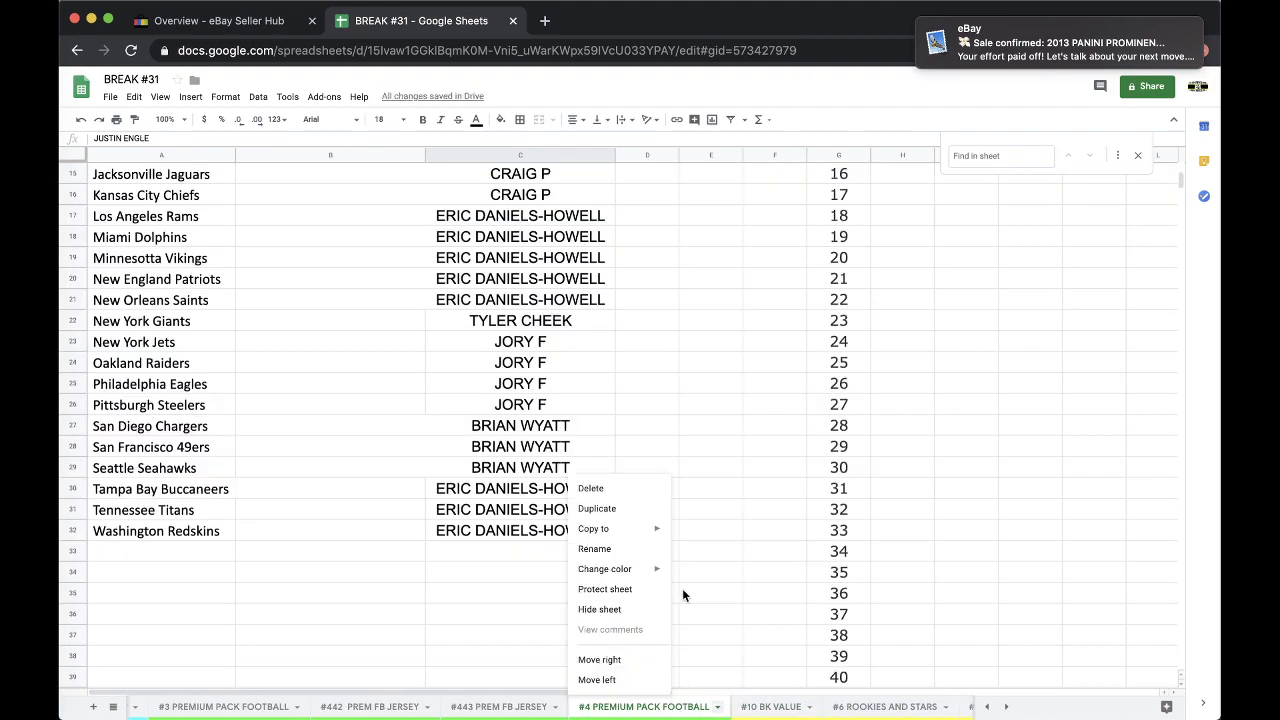
pyautogui.click(628, 508)
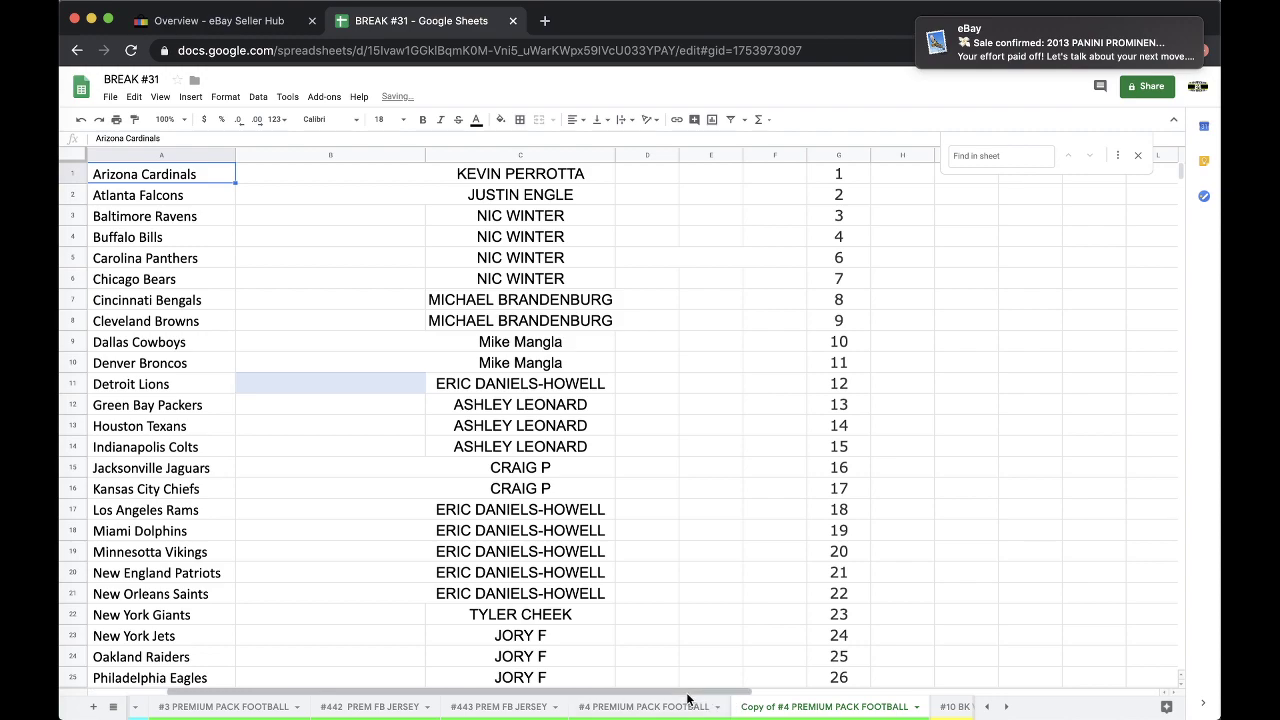
pyautogui.click(644, 707)
pyautogui.scroll(-1, 683, 654)
# - Rename the copy from 'Copy of #4' to '#5 PREMIUM PACK FOOTBALL'
pyautogui.click(808, 712)
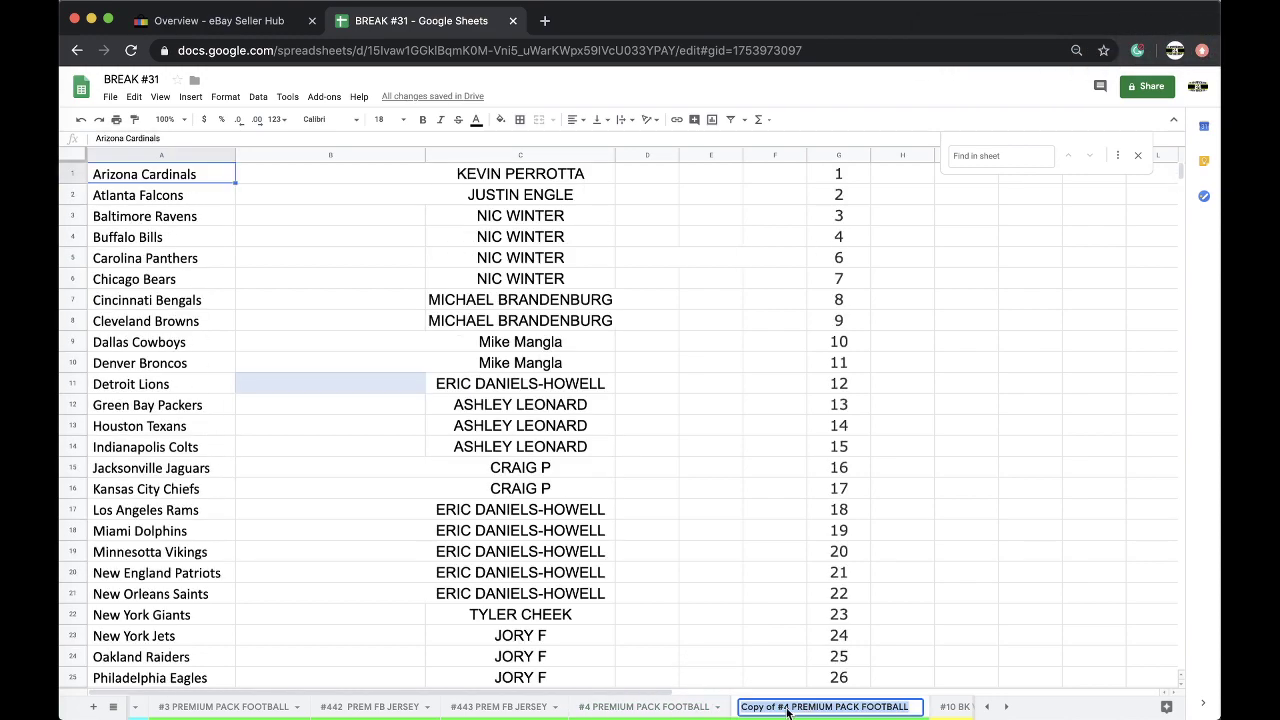
pyautogui.doubleClick(808, 707)
pyautogui.moveTo(790, 707); pyautogui.dragTo(660, 690)
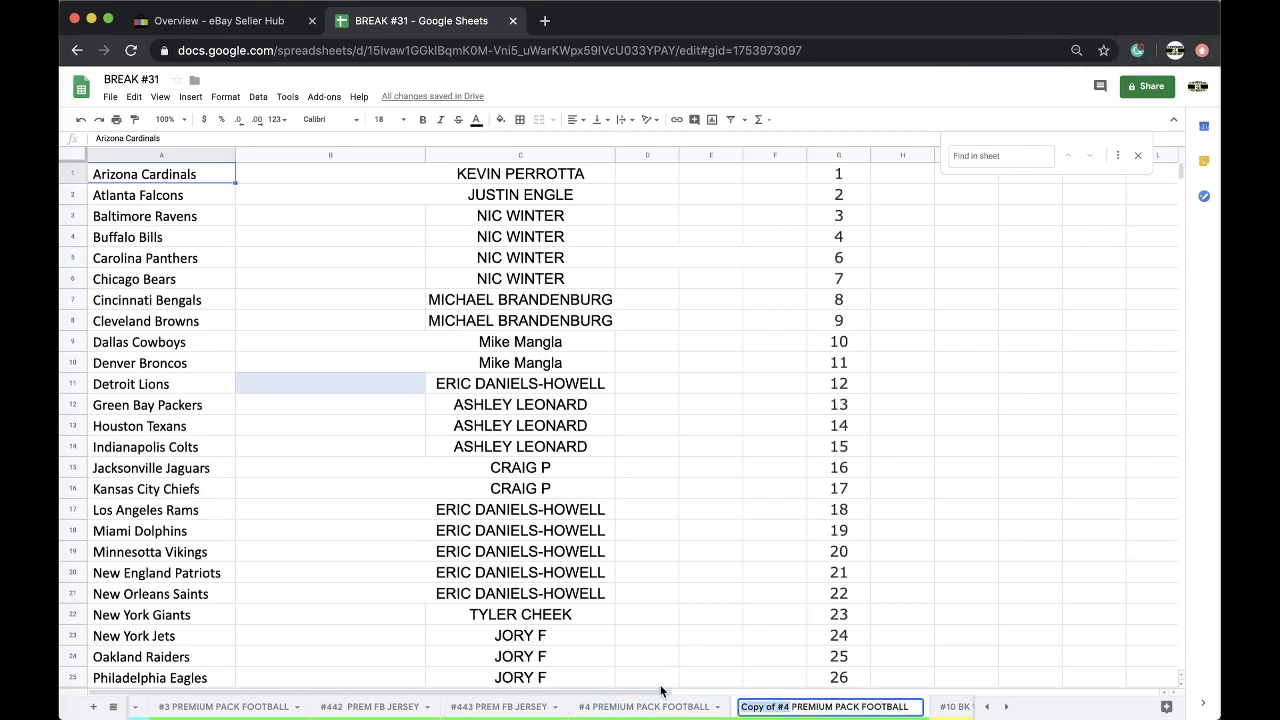
pyautogui.write('#5')
pyautogui.click(740, 640)
# - Clear all the old buyer names from column C of the #5 sheet
pyautogui.rightClick(778, 707)
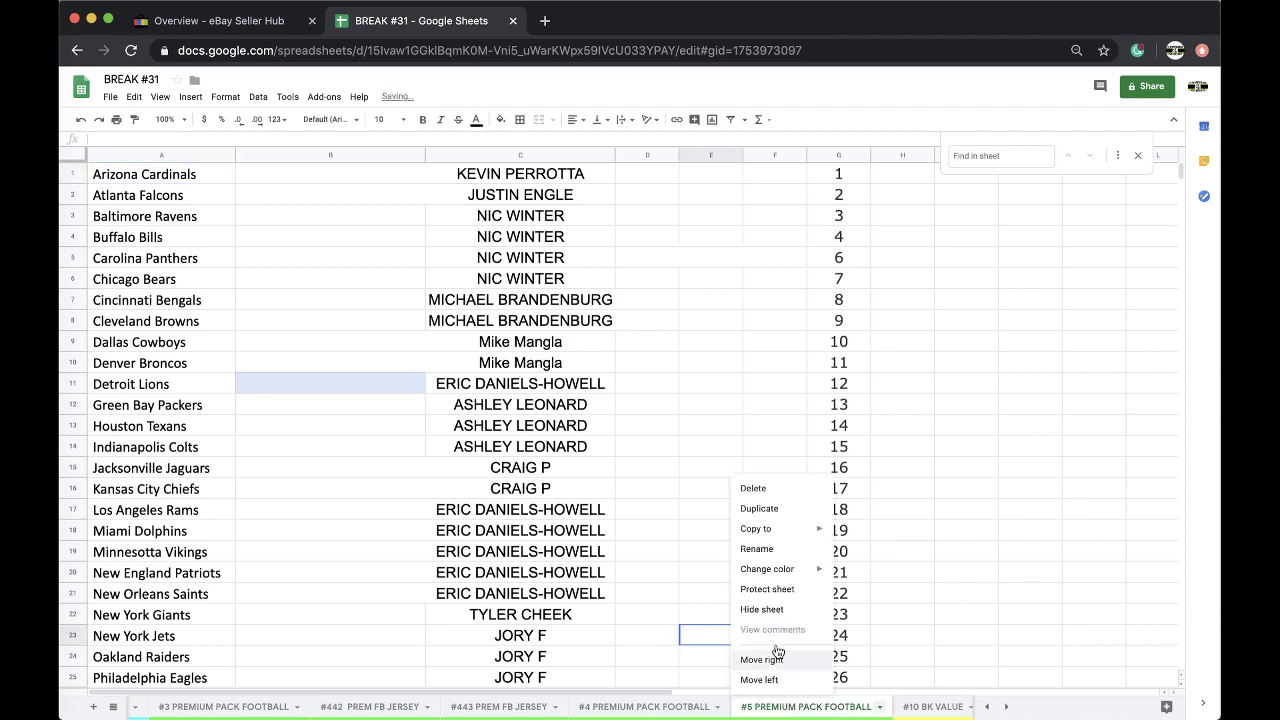
pyautogui.moveTo(777, 574)
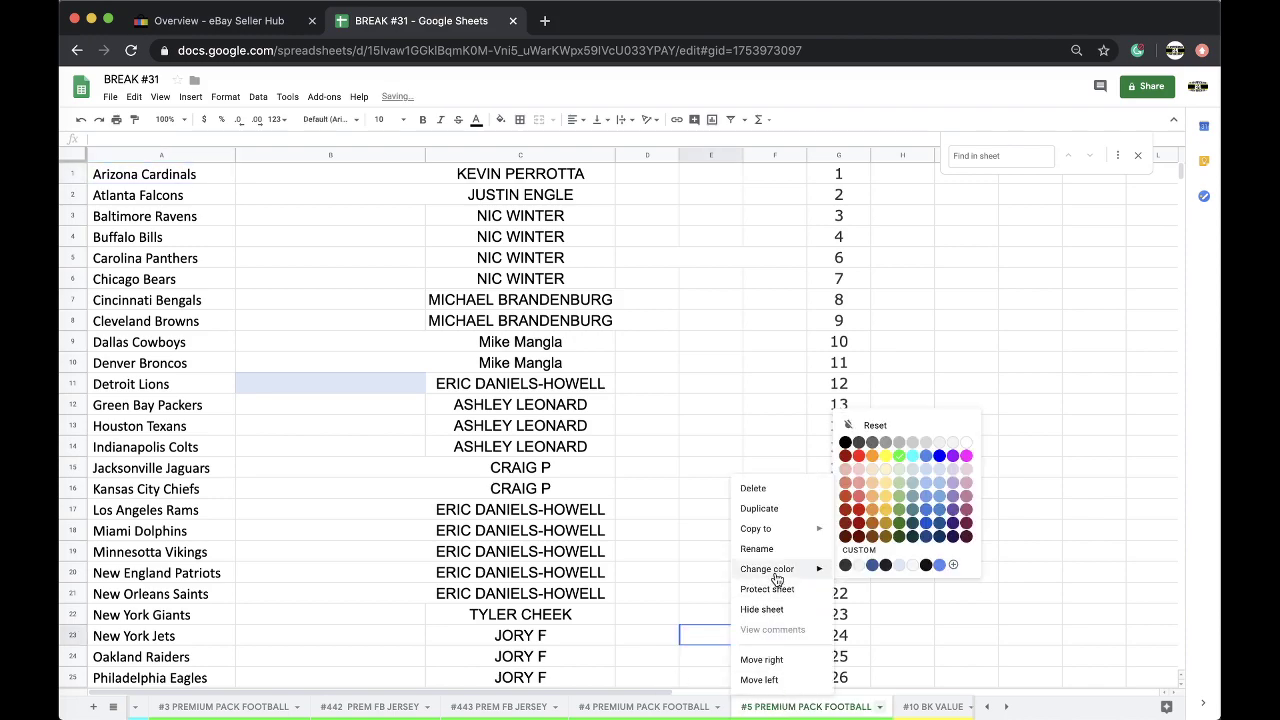
pyautogui.click(510, 150)
pyautogui.click(508, 150)
pyautogui.press('BackSpace')
# - Paste the buyer's name as values only into C1, C2 and C3, then go to CREDIT
pyautogui.click(471, 177)
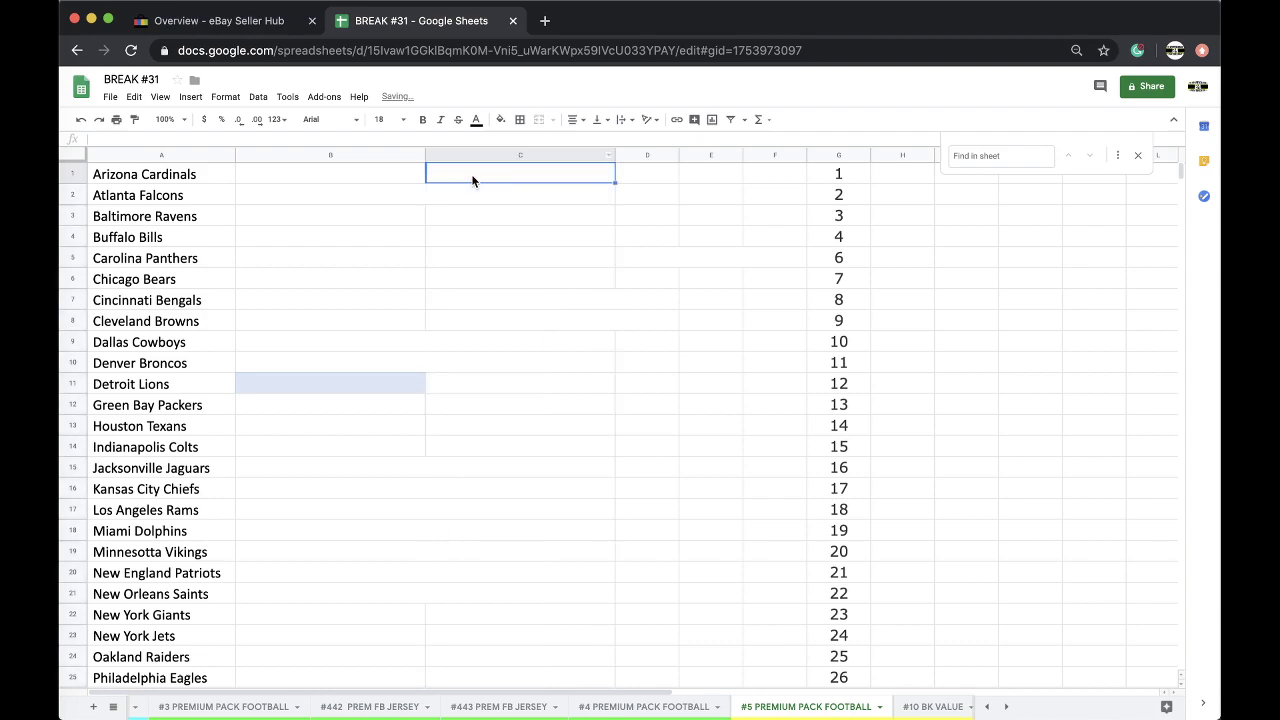
pyautogui.press('super+v')
pyautogui.click(630, 216)
pyautogui.click(632, 241)
pyautogui.press('Down')
pyautogui.press('super+shift+v')
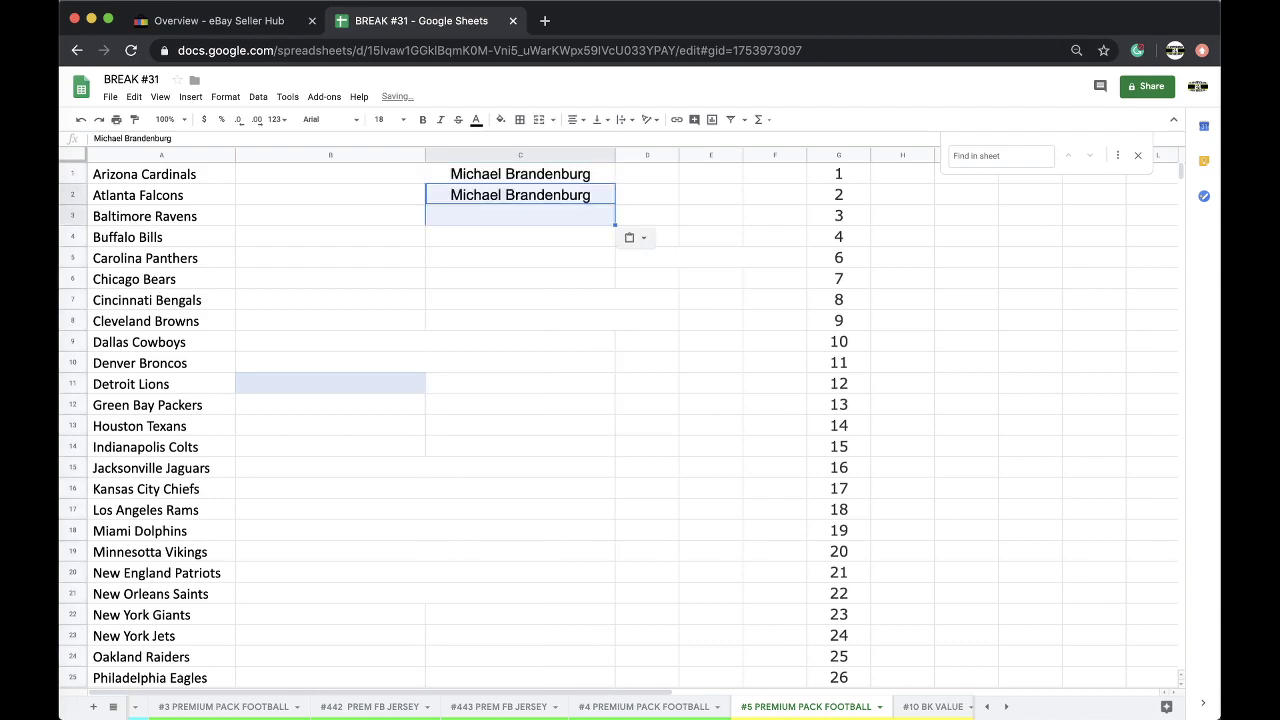
pyautogui.press('Down')
pyautogui.press('super+shift+v')
pyautogui.hscroll(-5, 467, 706)
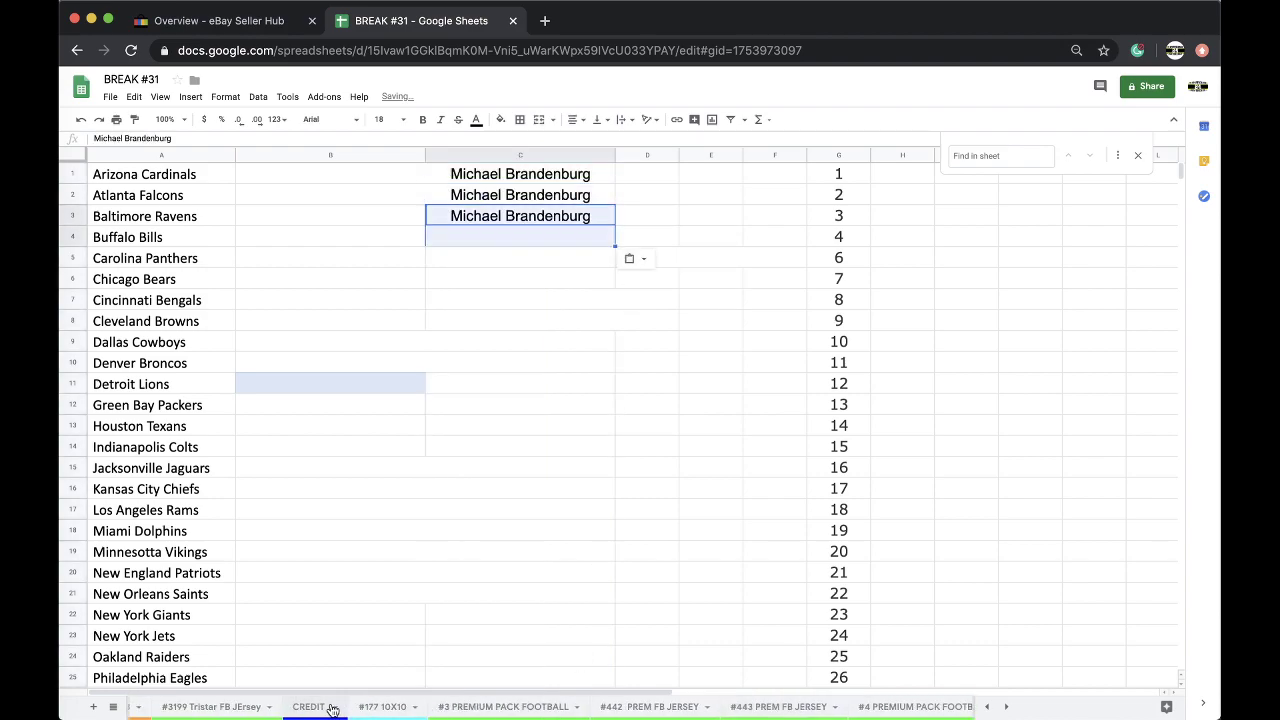
pyautogui.click(308, 706)
# - Enter -$12 in CREDIT cell B18 beneath the buyer's $39.00 balance
pyautogui.click(383, 479)
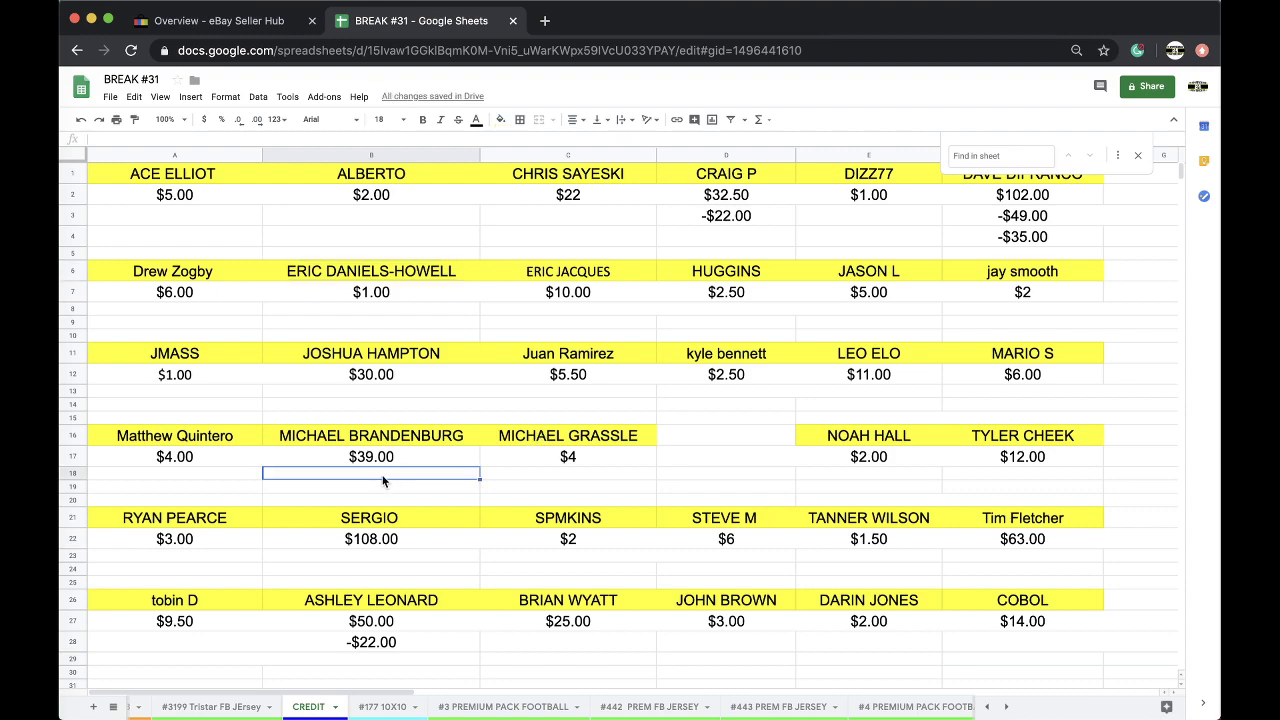
pyautogui.write('-$12')
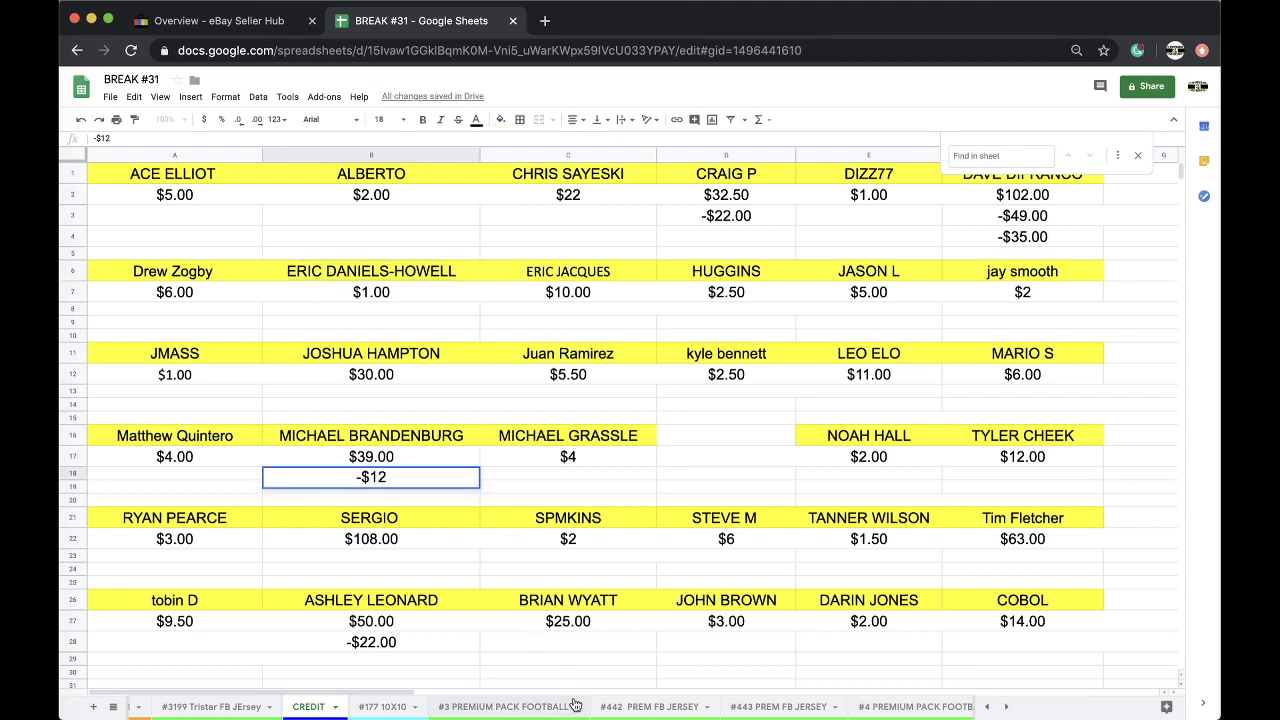
pyautogui.hscroll(4, 570, 706)
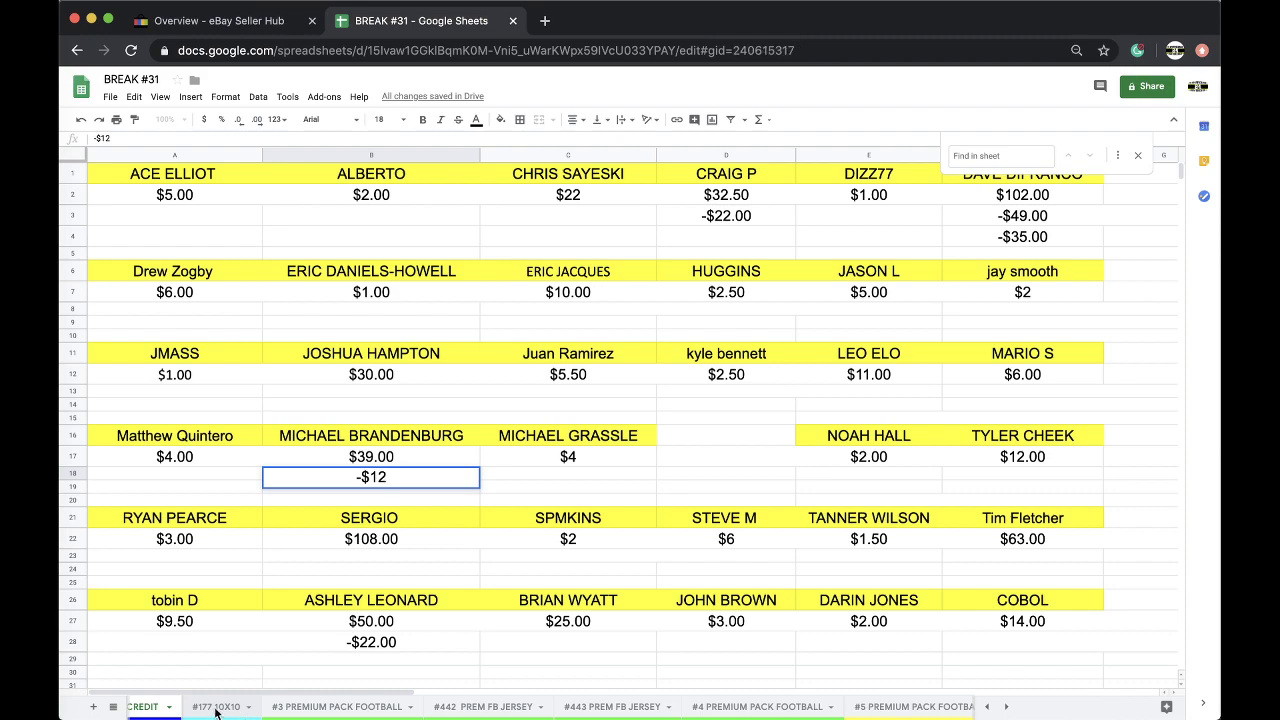
pyautogui.click(240, 710)
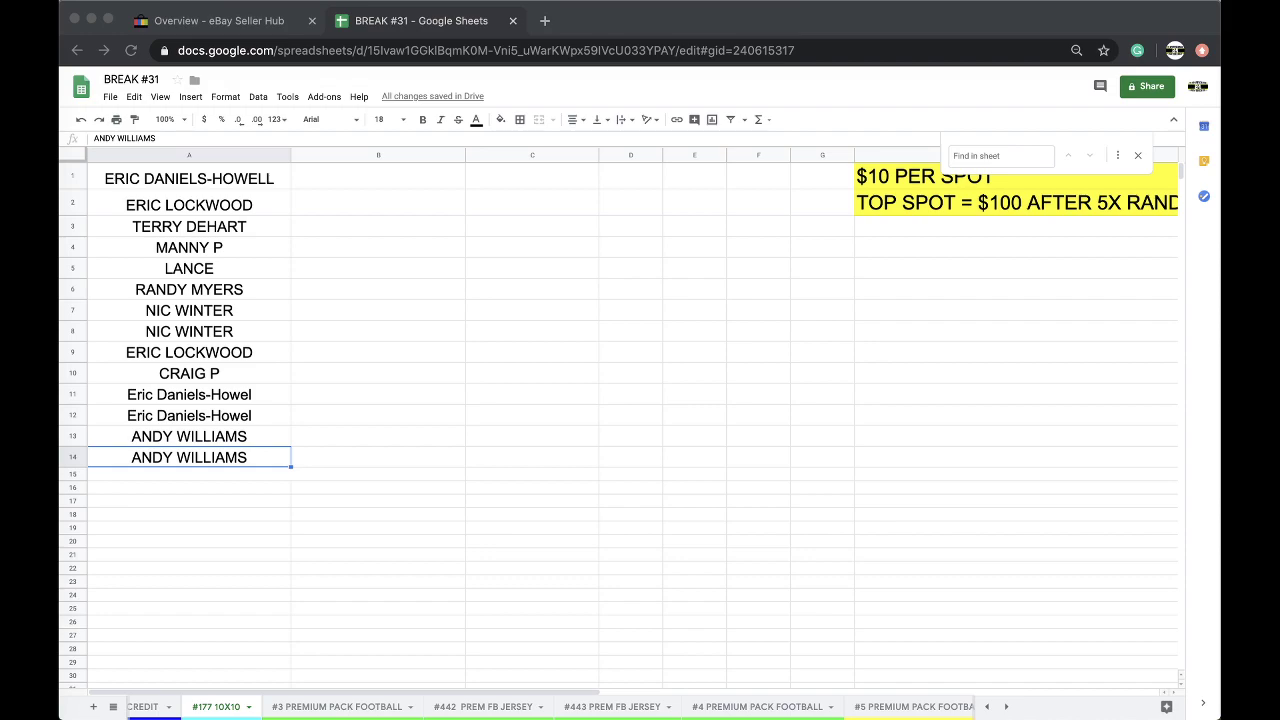
pyautogui.hscroll(5, 710, 707)
# - Put the next buyer's name in C4 of #5 PREMIUM PACK FOOTBALL at font size 18
pyautogui.click(650, 707)
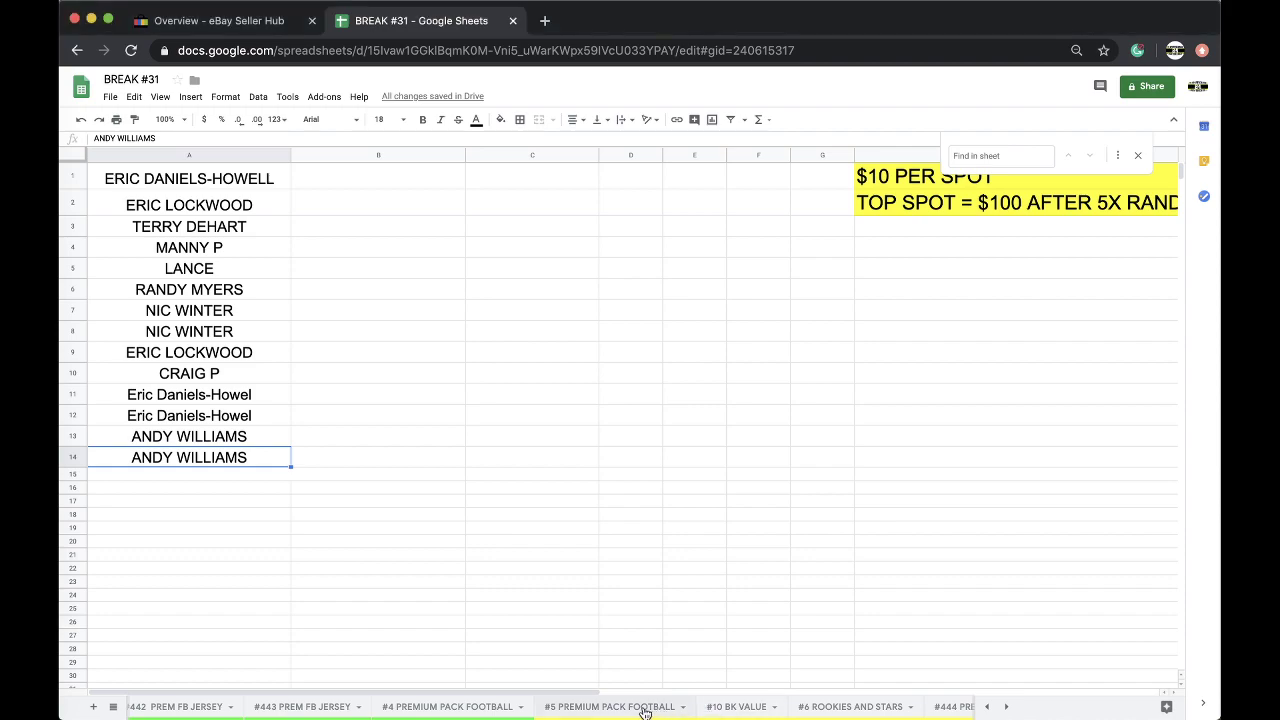
pyautogui.click(499, 237)
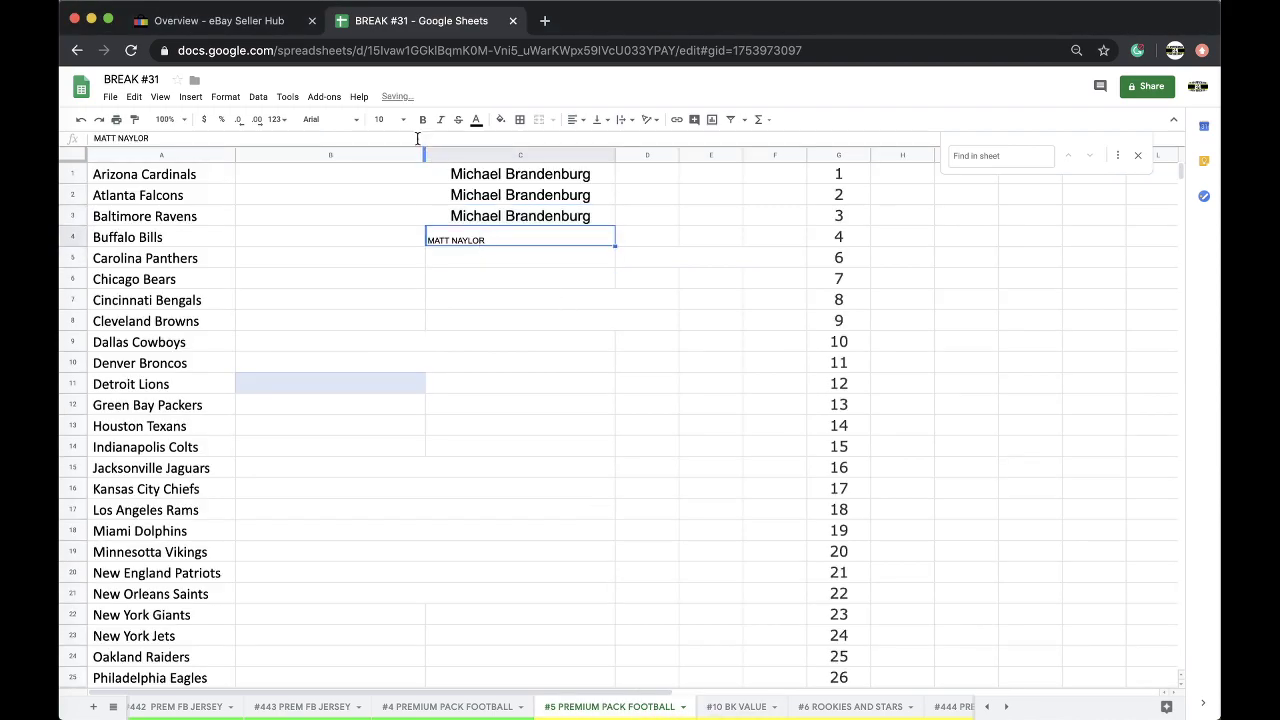
pyautogui.click(380, 119)
pyautogui.click(384, 305)
# - Center the Buffalo Bills buyer name in C4 and fill the cell yellow
pyautogui.click(570, 119)
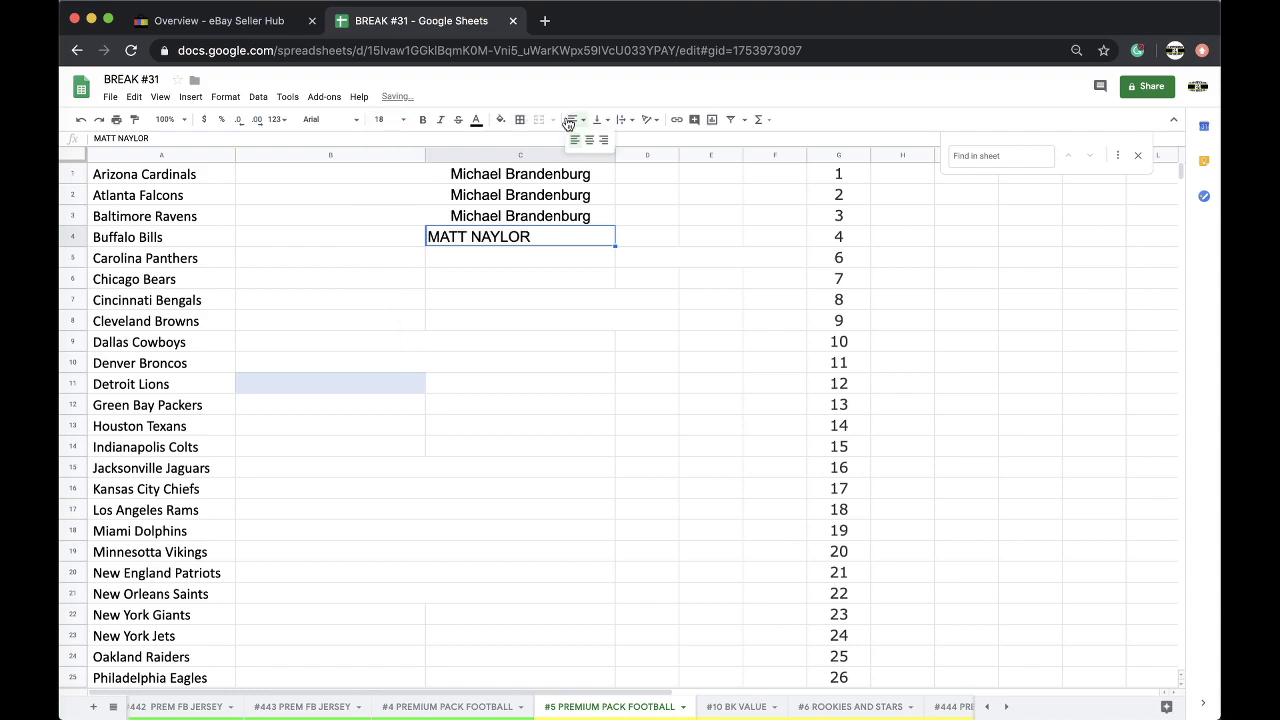
pyautogui.click(587, 142)
pyautogui.click(500, 119)
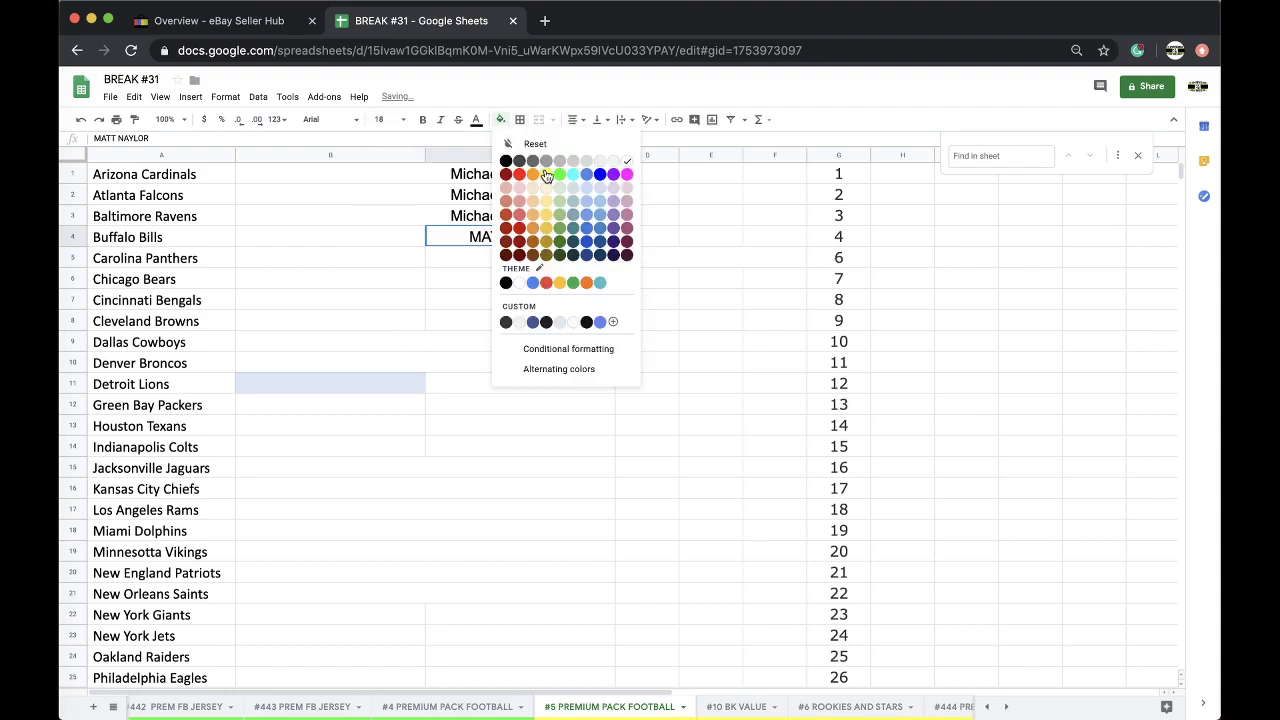
pyautogui.click(547, 175)
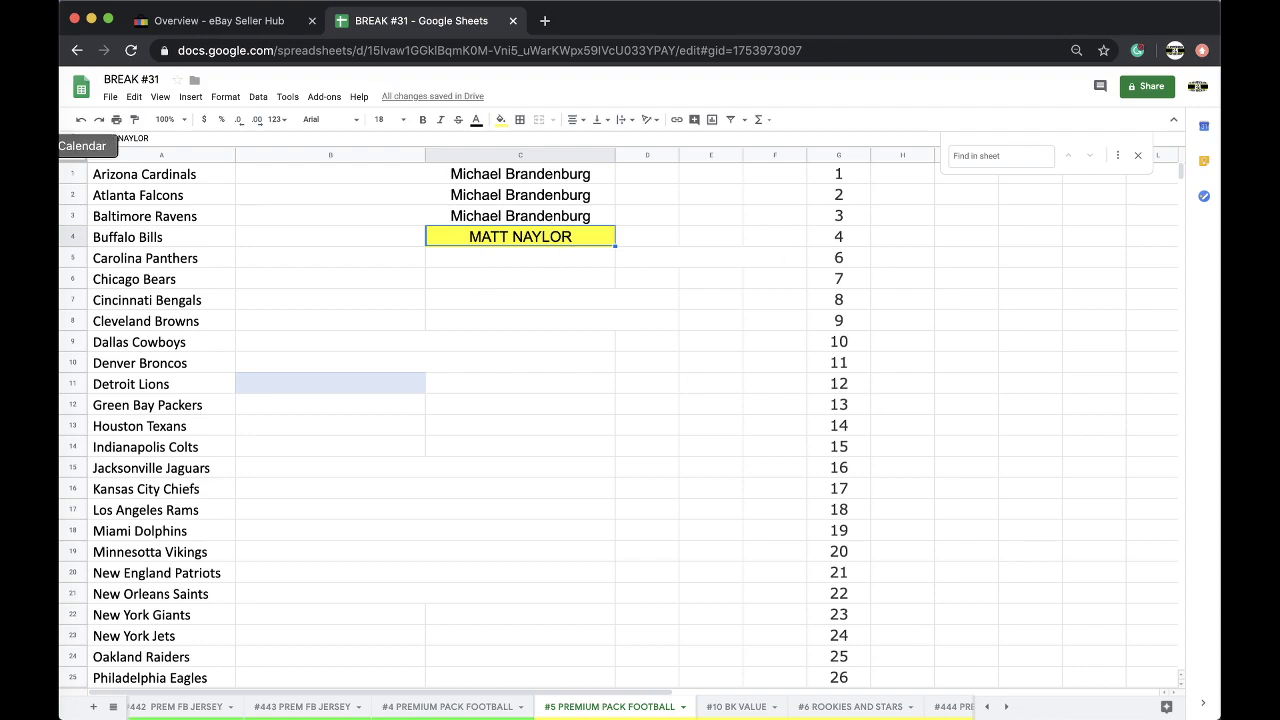
pyautogui.hscroll(-3, 327, 710)
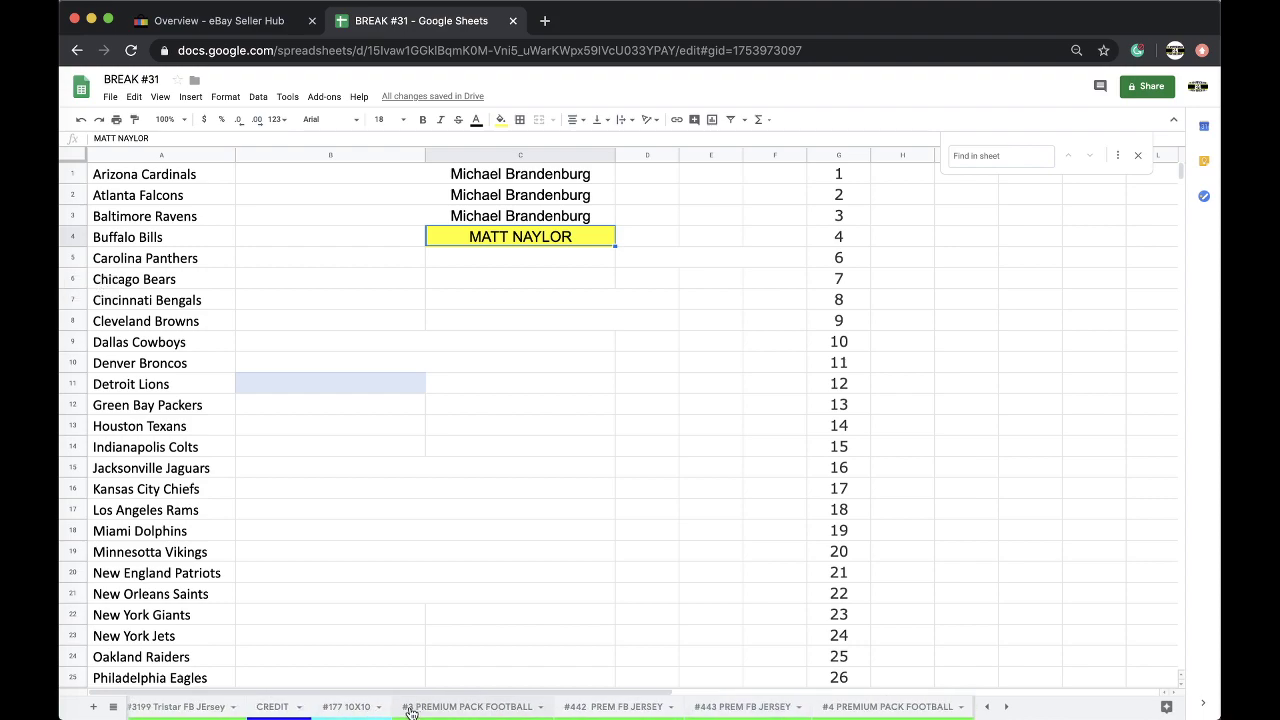
# - Review the #177, #3, #442, #443 and #4 sheets, returning to #5 PREMIUM PACK FOOTBALL
pyautogui.click(366, 706)
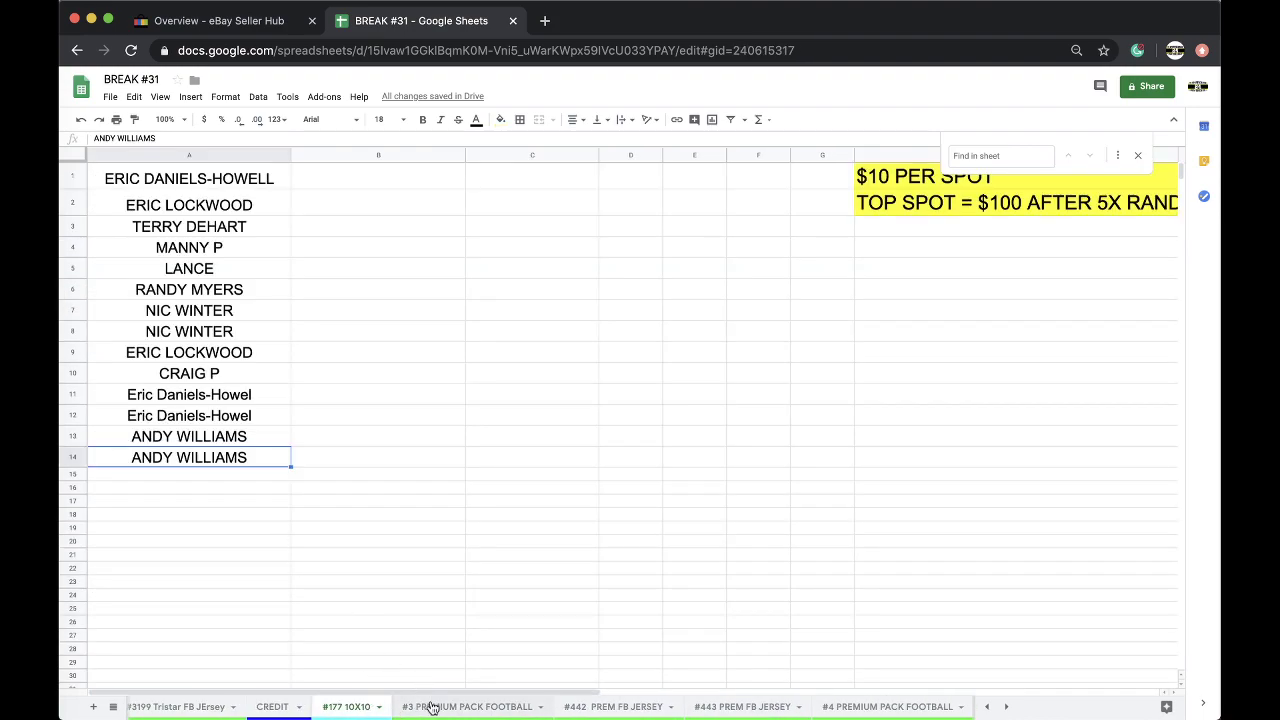
pyautogui.click(432, 706)
pyautogui.scroll(-5, 380, 560)
pyautogui.scroll(5, 376, 546)
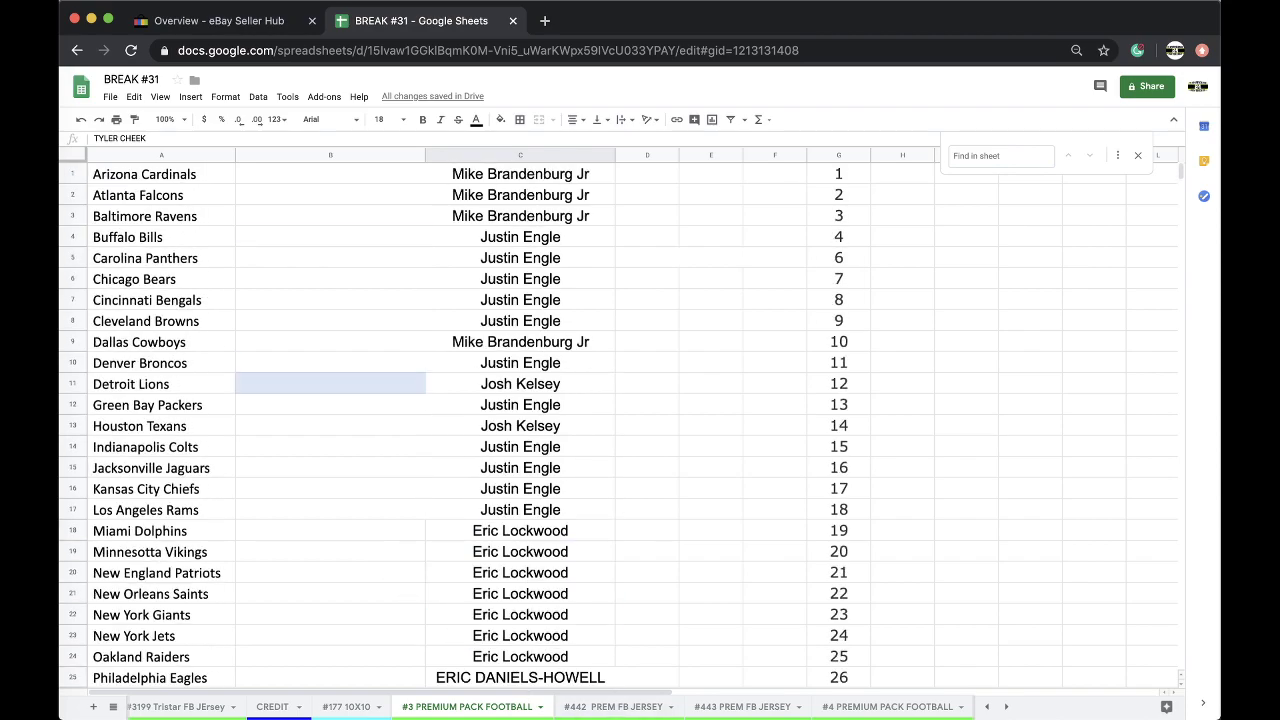
pyautogui.click(613, 706)
pyautogui.scroll(-5, 566, 640)
pyautogui.scroll(5, 566, 642)
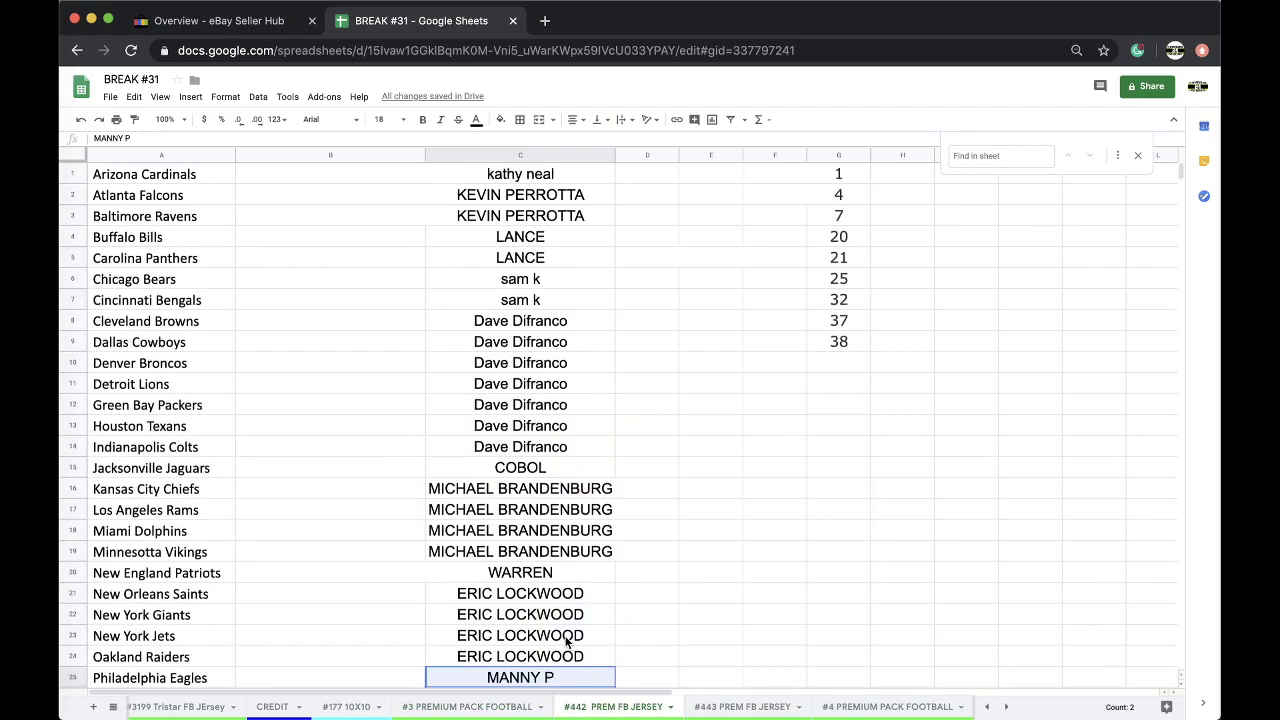
pyautogui.click(741, 710)
pyautogui.scroll(-3, 659, 584)
pyautogui.scroll(3, 659, 584)
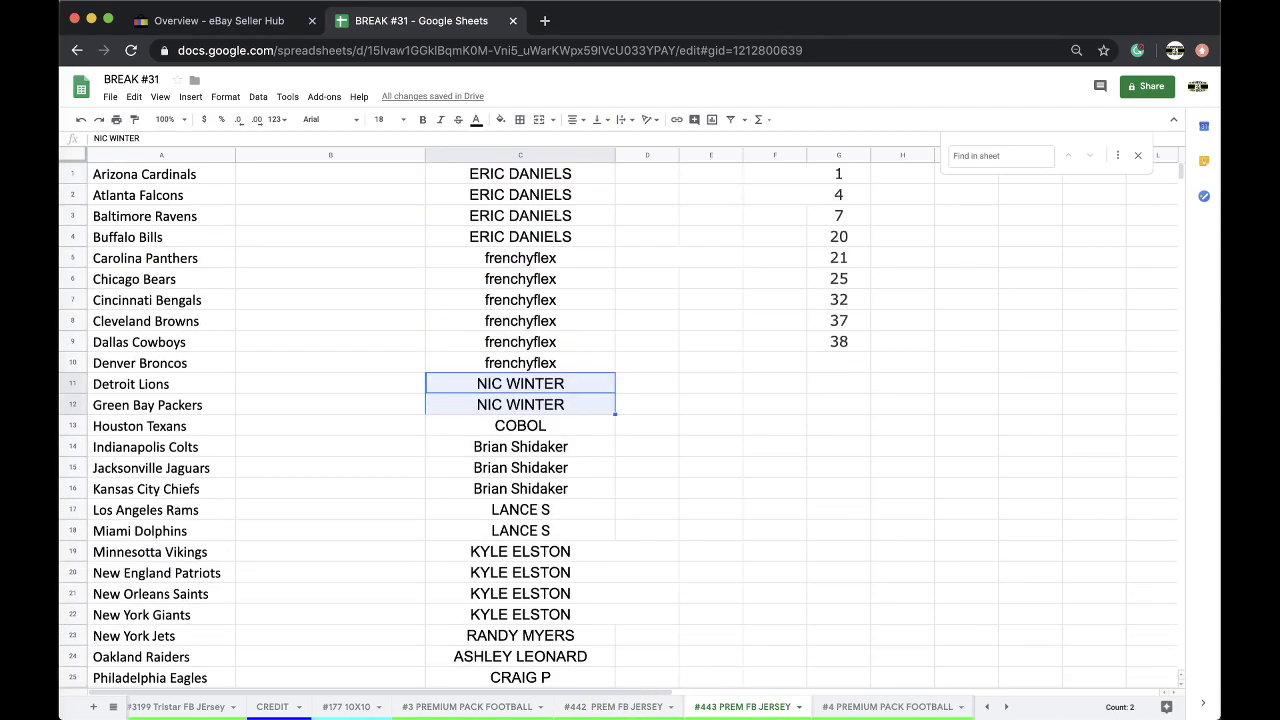
pyautogui.click(845, 708)
pyautogui.scroll(5, 594, 477)
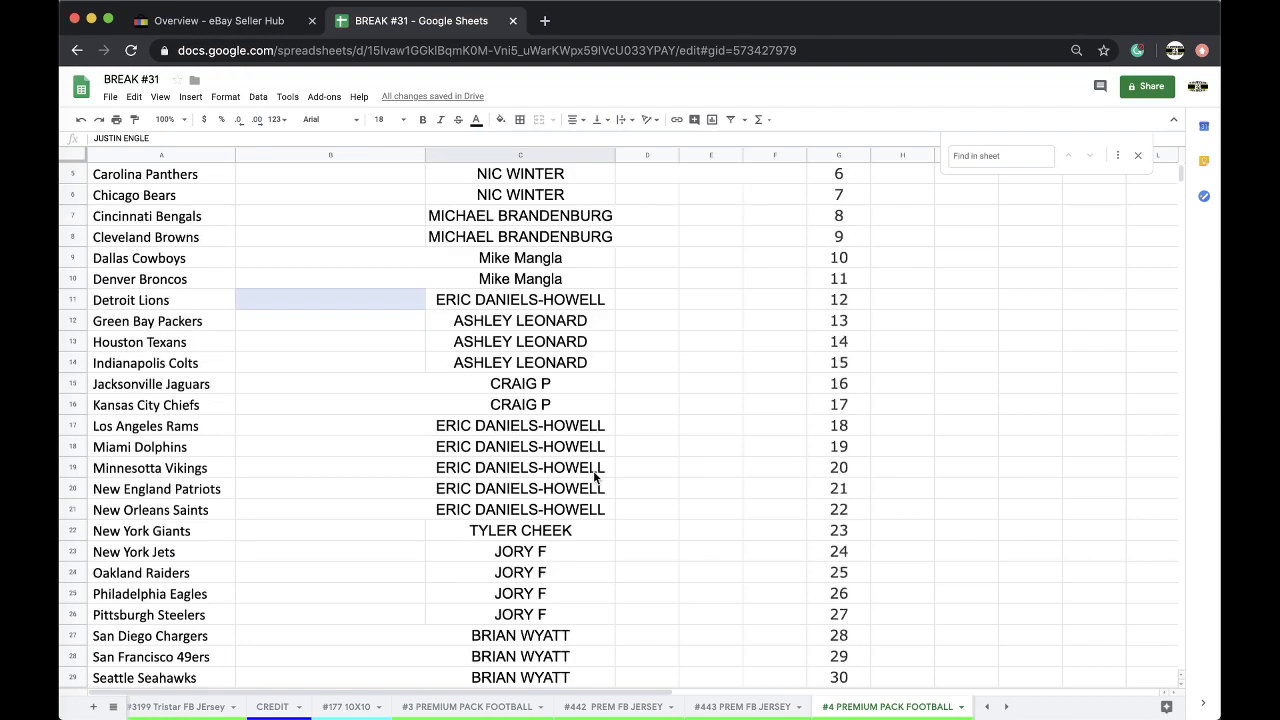
pyautogui.hscroll(3, 640, 712)
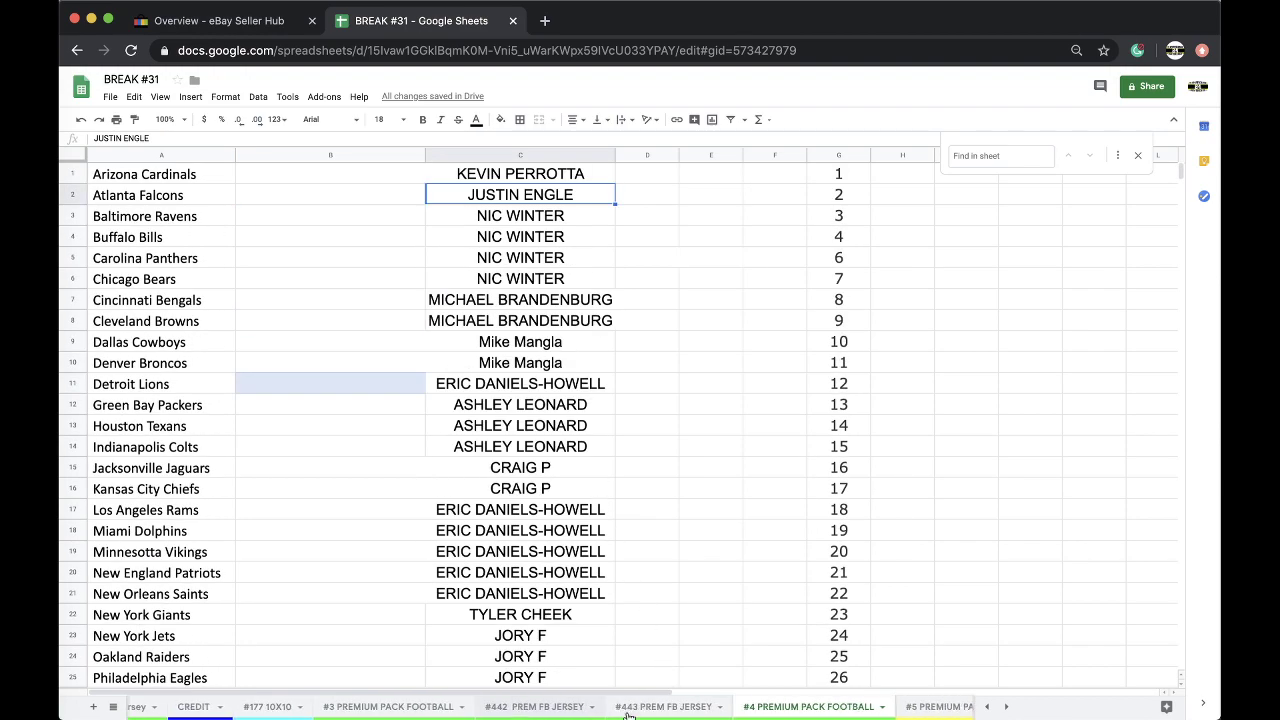
pyautogui.click(812, 712)
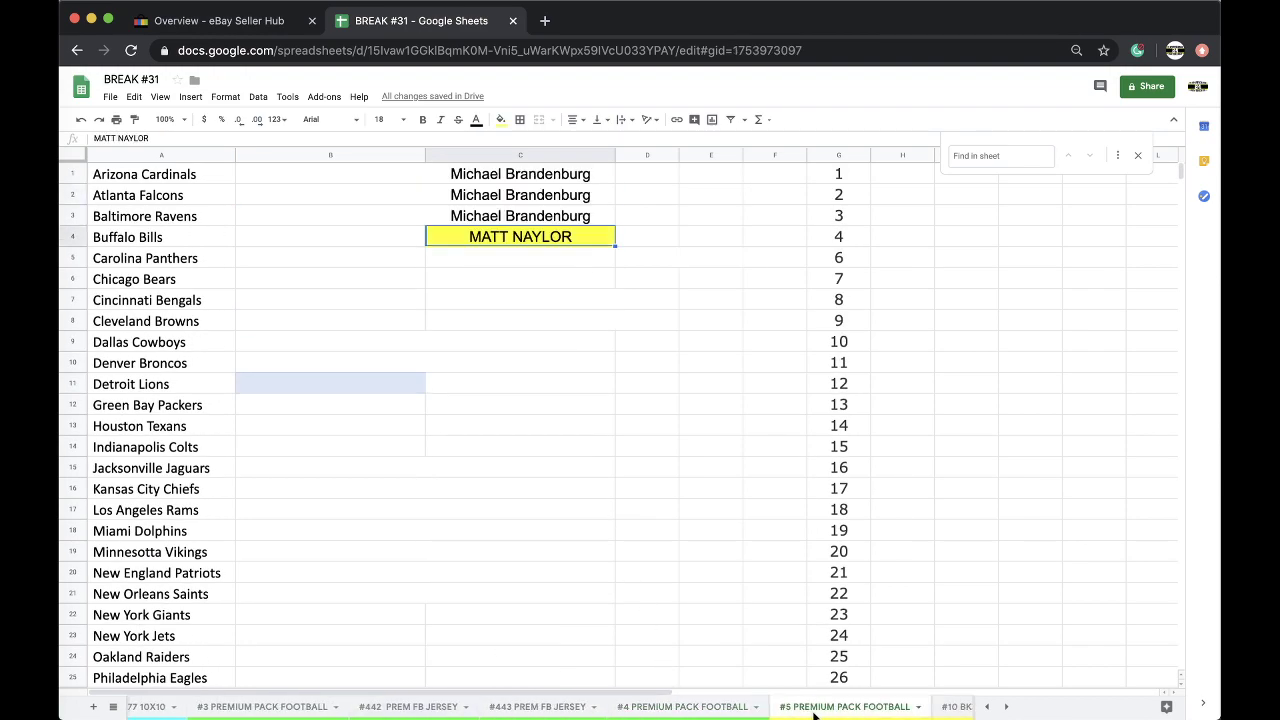
# - Browse #10 BK VALUE and #6 ROOKIES AND STARS, and move #444 PREM FB JERSEY earlier
pyautogui.hscroll(3, 717, 706)
pyautogui.click(718, 707)
pyautogui.hscroll(2, 718, 708)
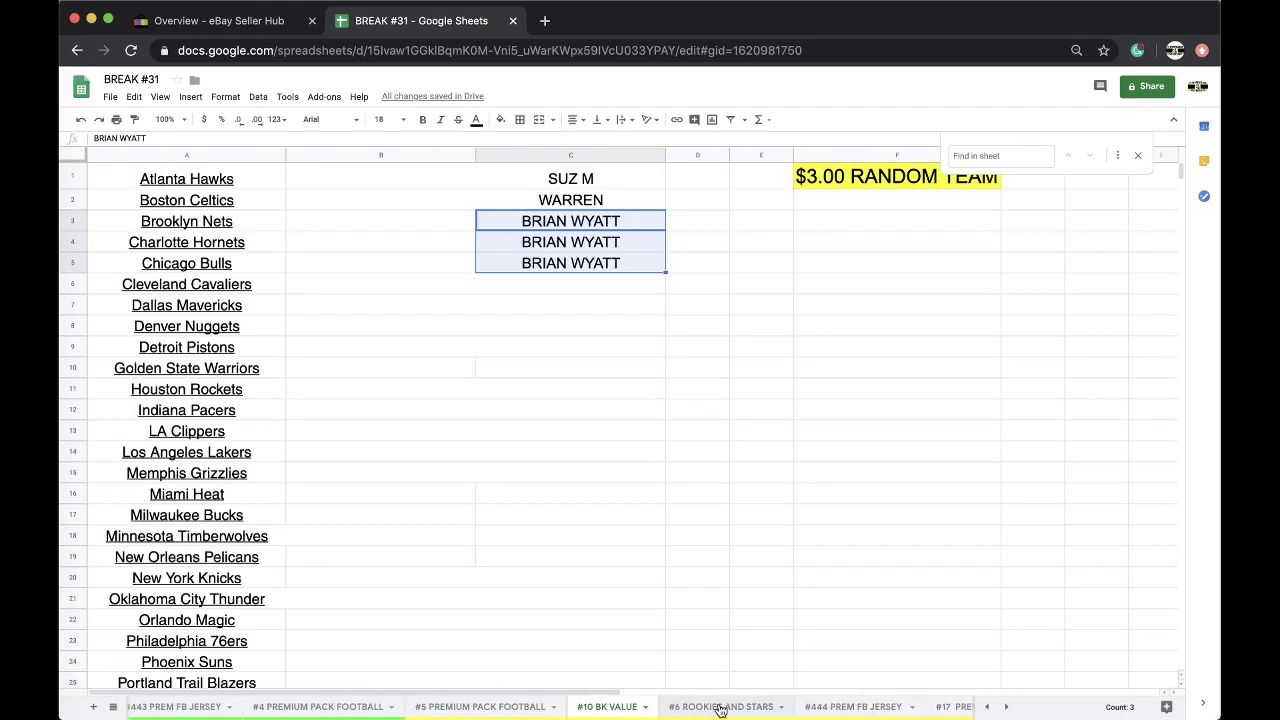
pyautogui.click(726, 708)
pyautogui.hscroll(2, 724, 707)
pyautogui.click(720, 707)
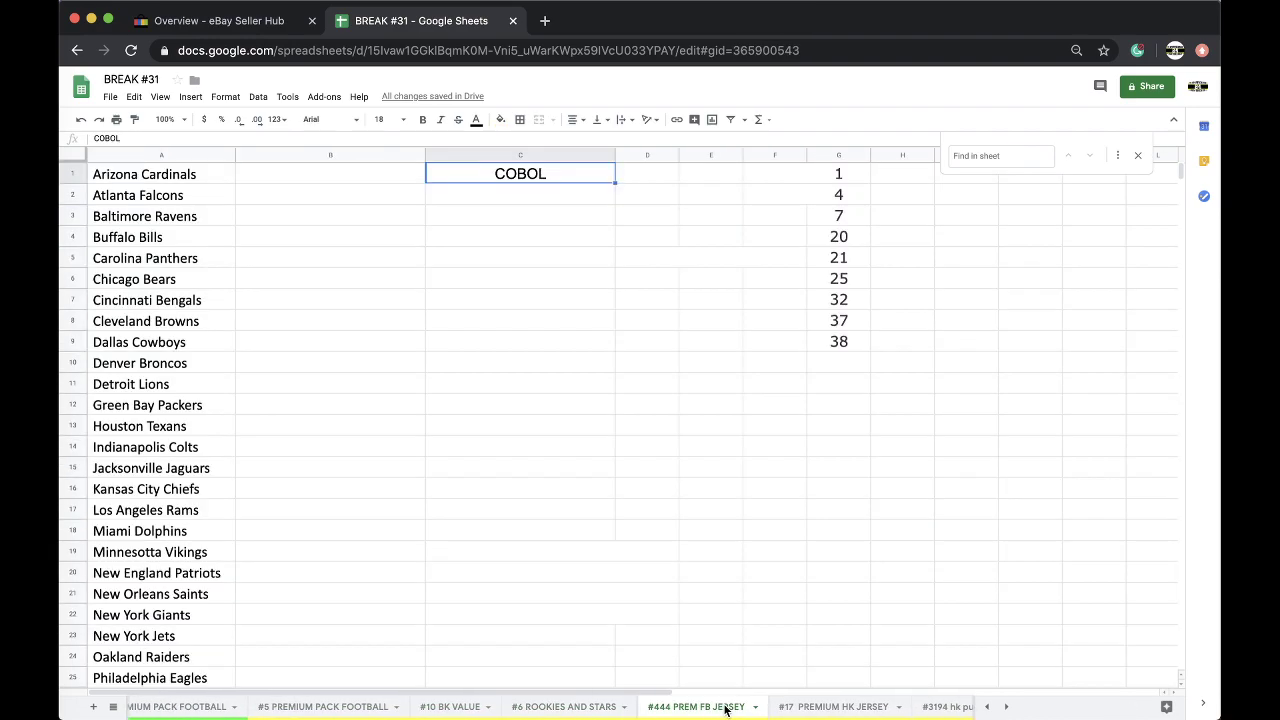
pyautogui.moveTo(712, 712); pyautogui.dragTo(505, 707)
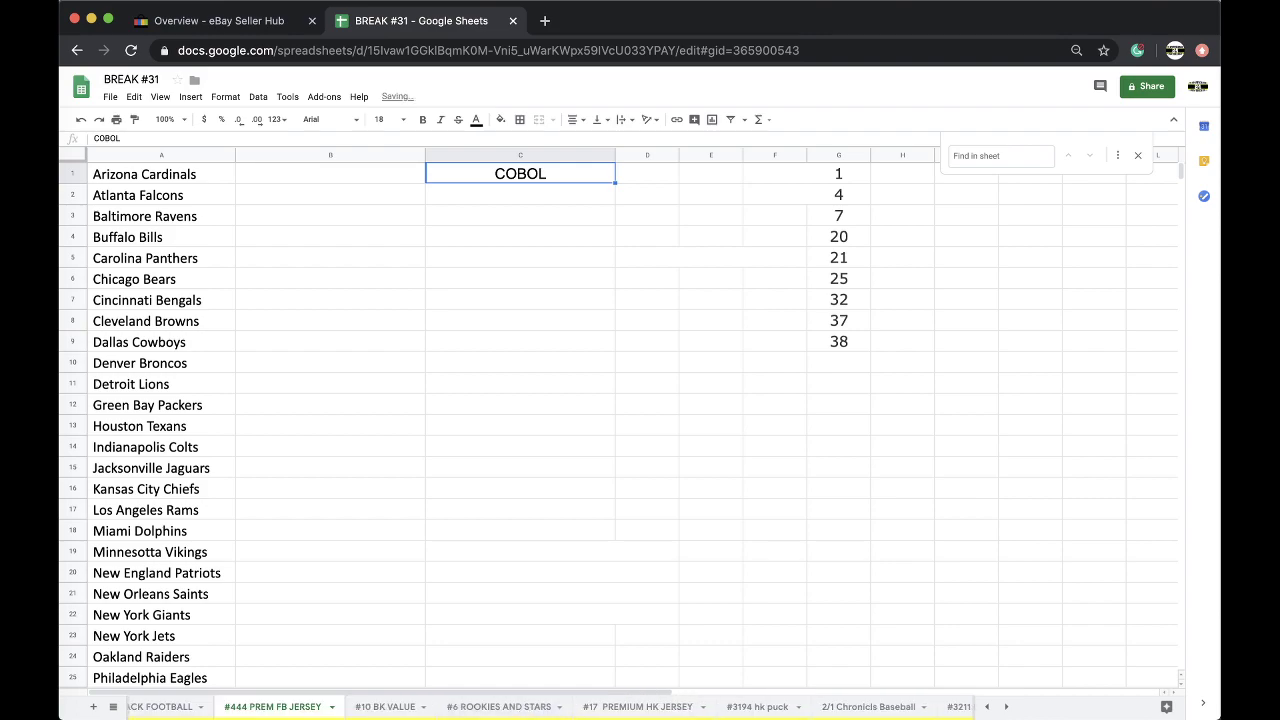
# - Look through #17 PREMIUM HK JERSEY, #3194 hk puck, 2/1 Chronicls Baseball and #3211 LIMITED
pyautogui.click(667, 707)
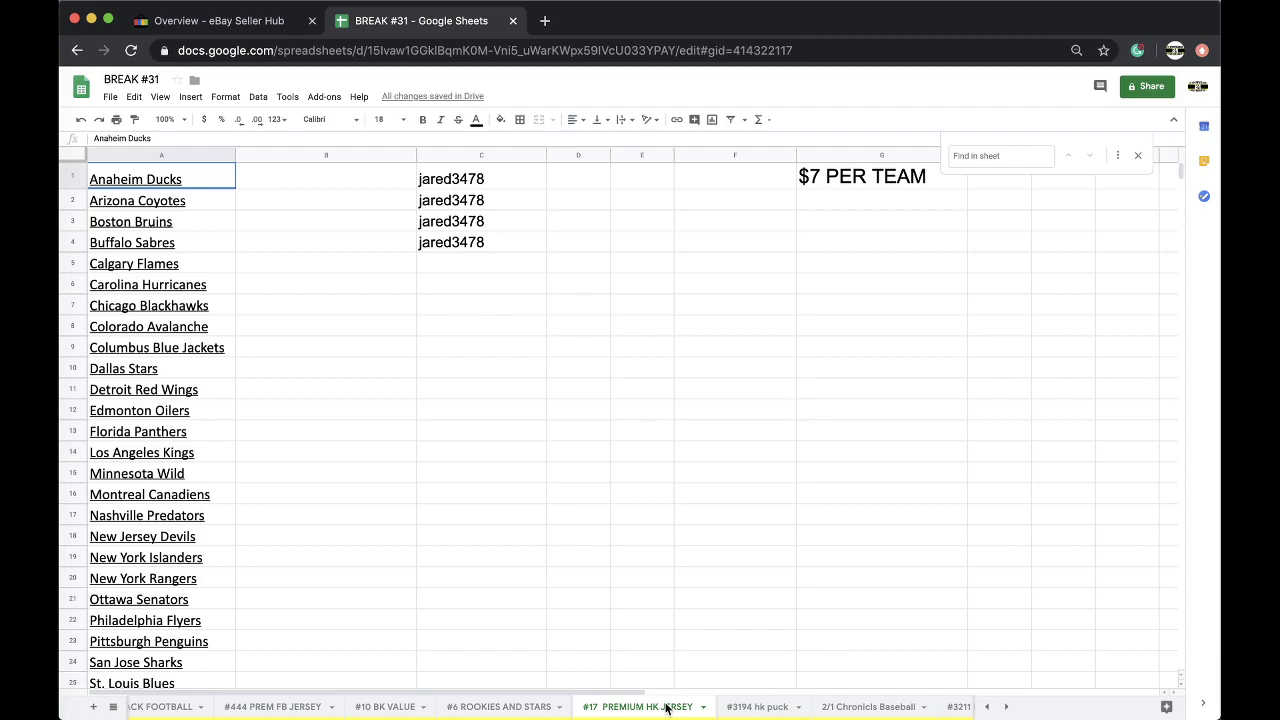
pyautogui.hscroll(2, 667, 707)
pyautogui.click(619, 708)
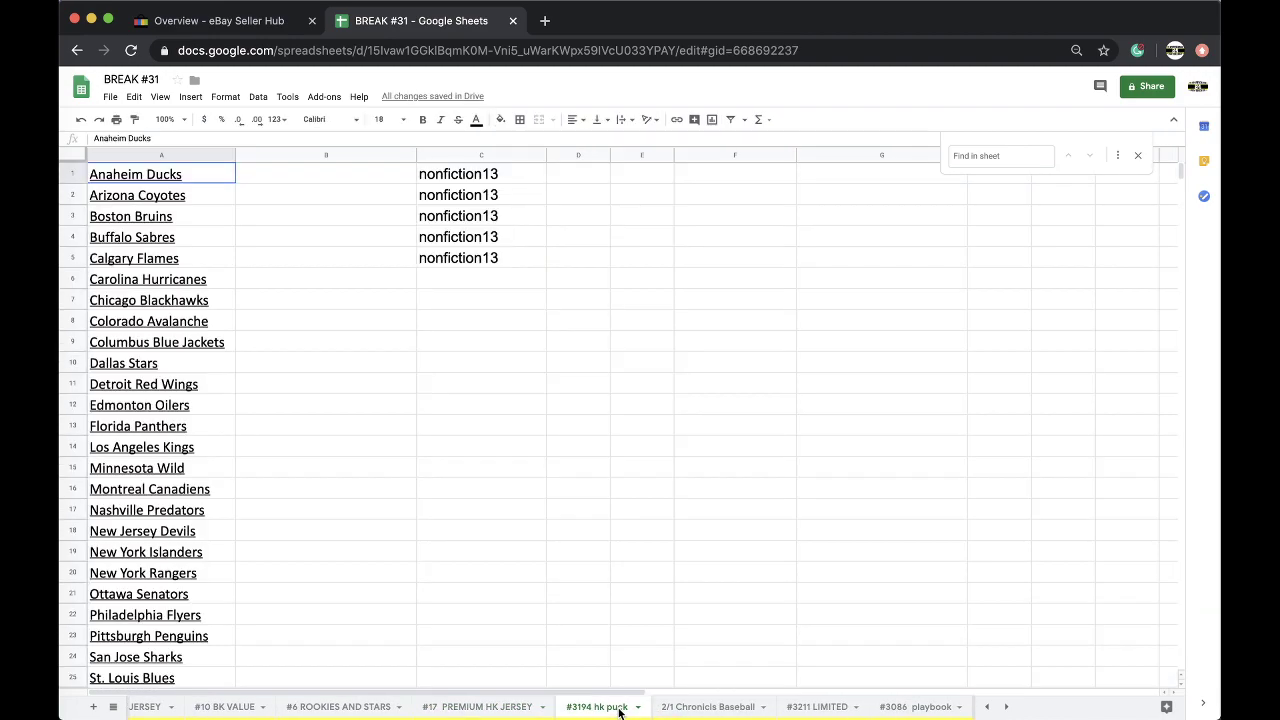
pyautogui.hscroll(1, 619, 710)
pyautogui.click(630, 710)
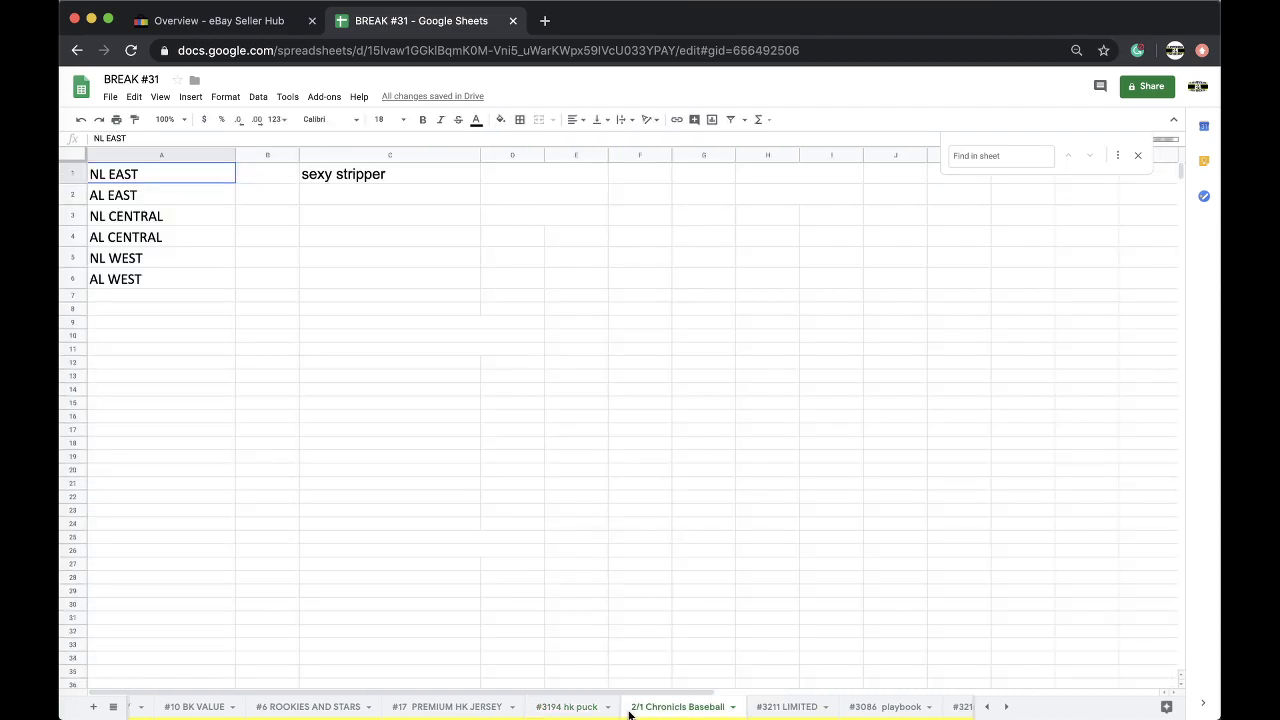
pyautogui.hscroll(2, 632, 712)
pyautogui.click(650, 709)
pyautogui.hscroll(1, 648, 710)
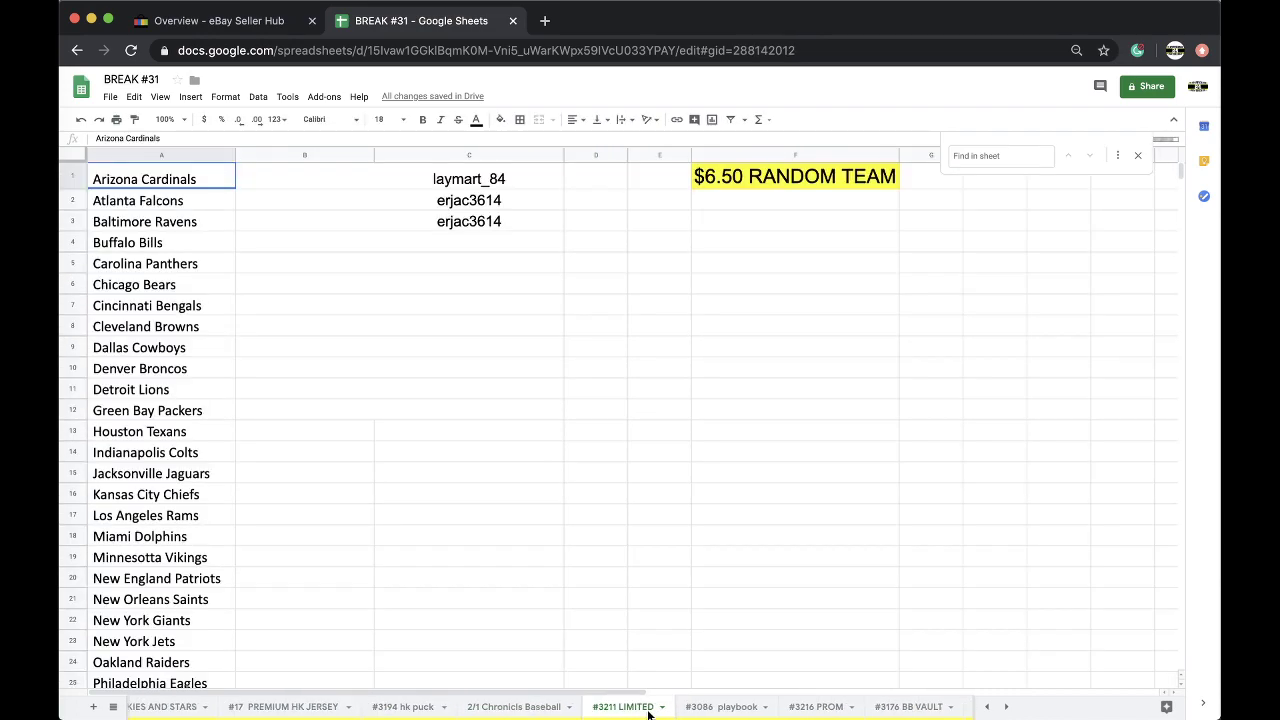
pyautogui.moveTo(476, 248); pyautogui.dragTo(476, 270)
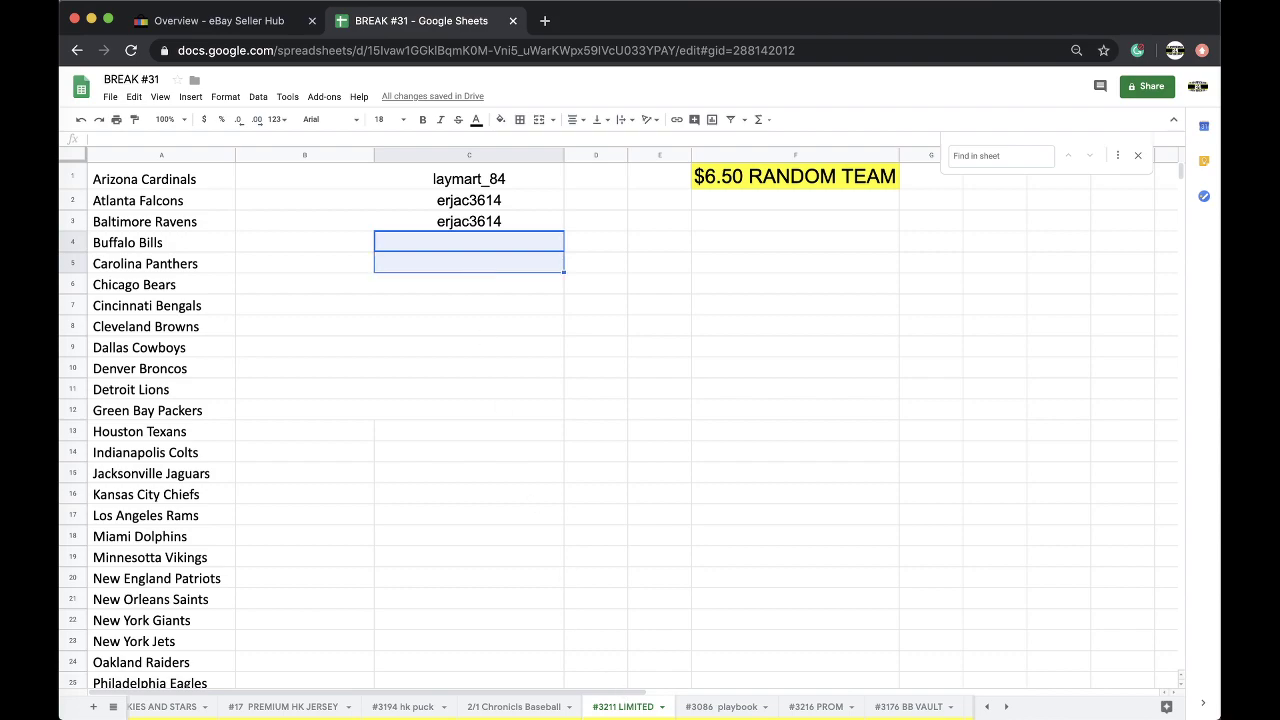
# - Browse #3086 playbook, #3216 PROM, #3176 BB VAULT, #22 PREMIUM BB JERSEY and #3200 BASEBALL
pyautogui.hscroll(3, 620, 710)
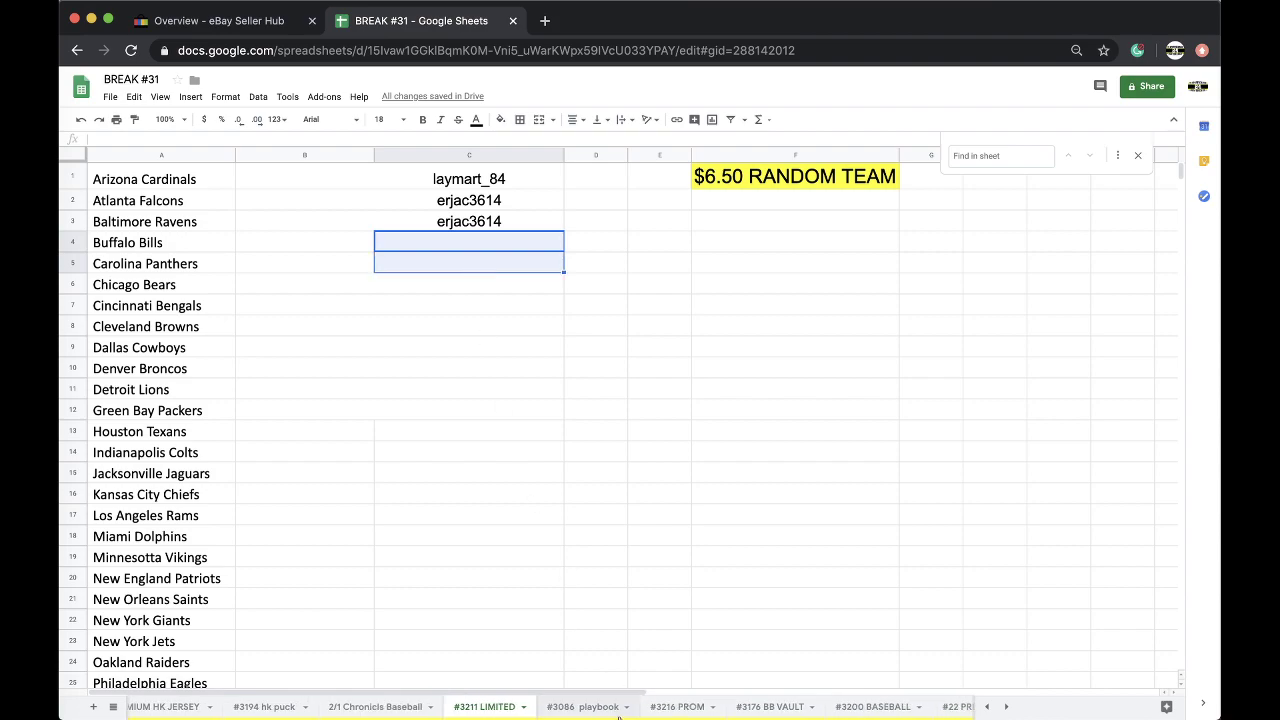
pyautogui.click(588, 708)
pyautogui.click(627, 707)
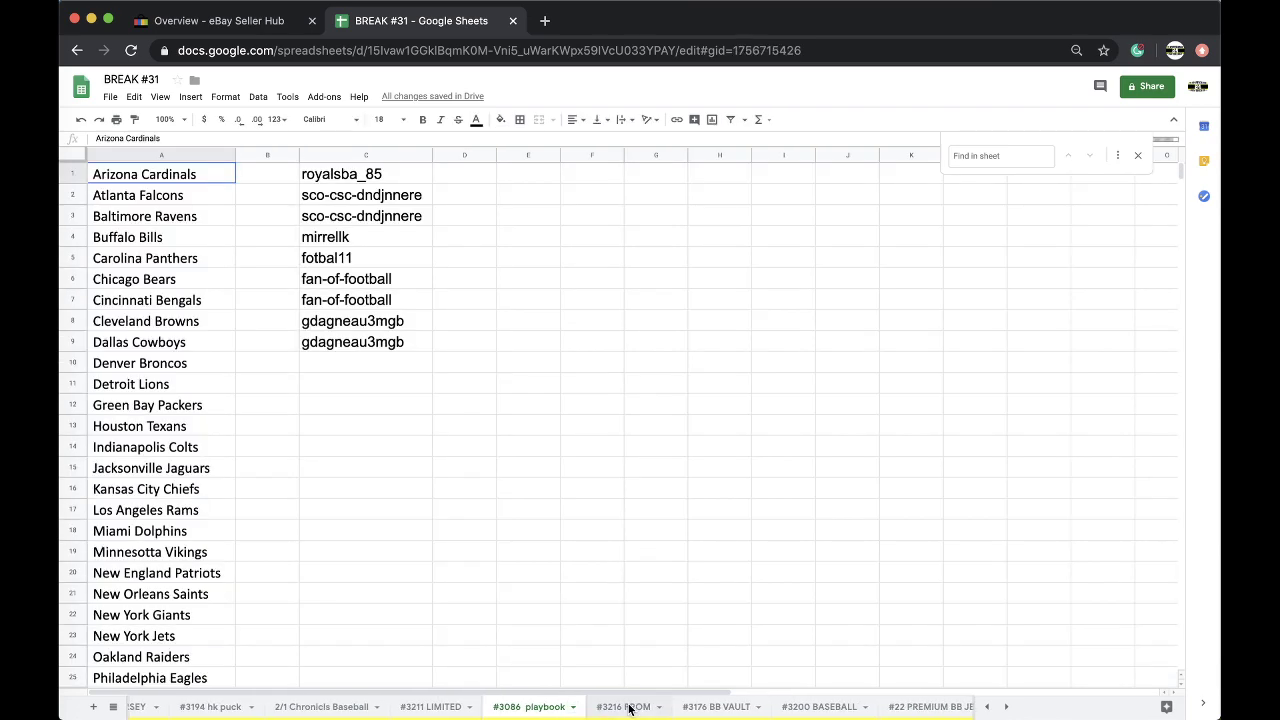
pyautogui.click(629, 708)
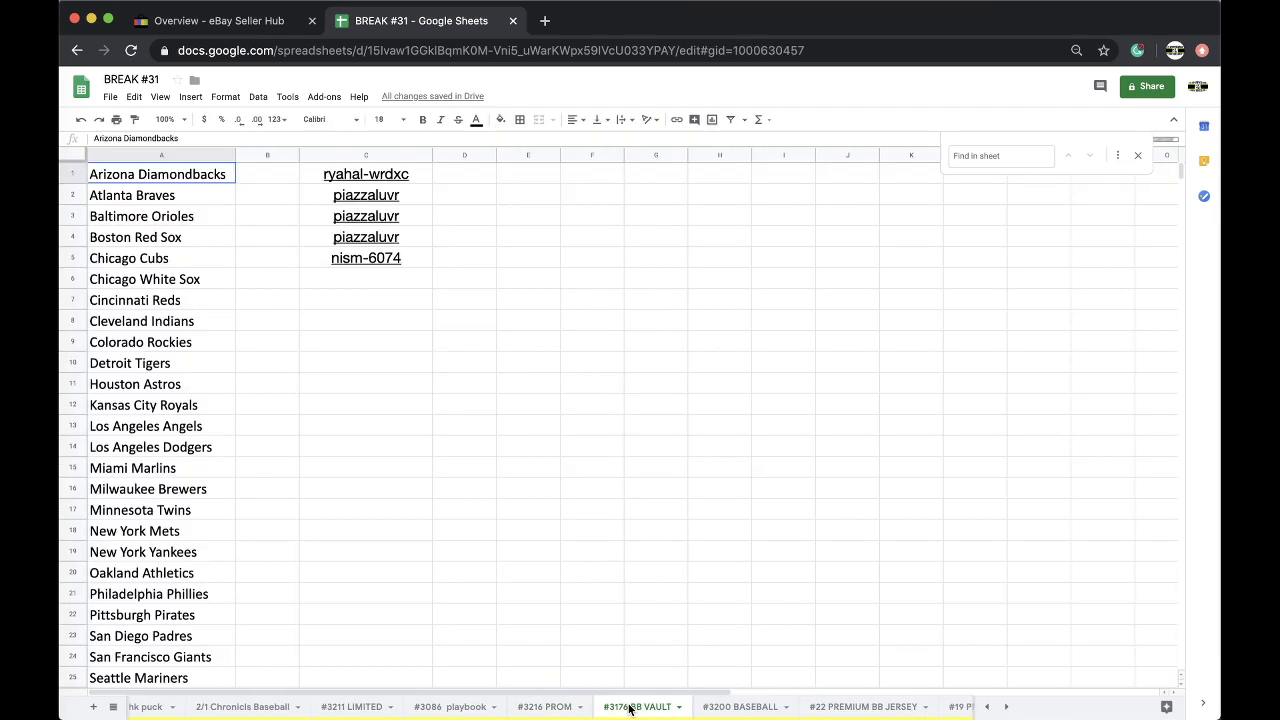
pyautogui.hscroll(2, 629, 707)
pyautogui.click(634, 707)
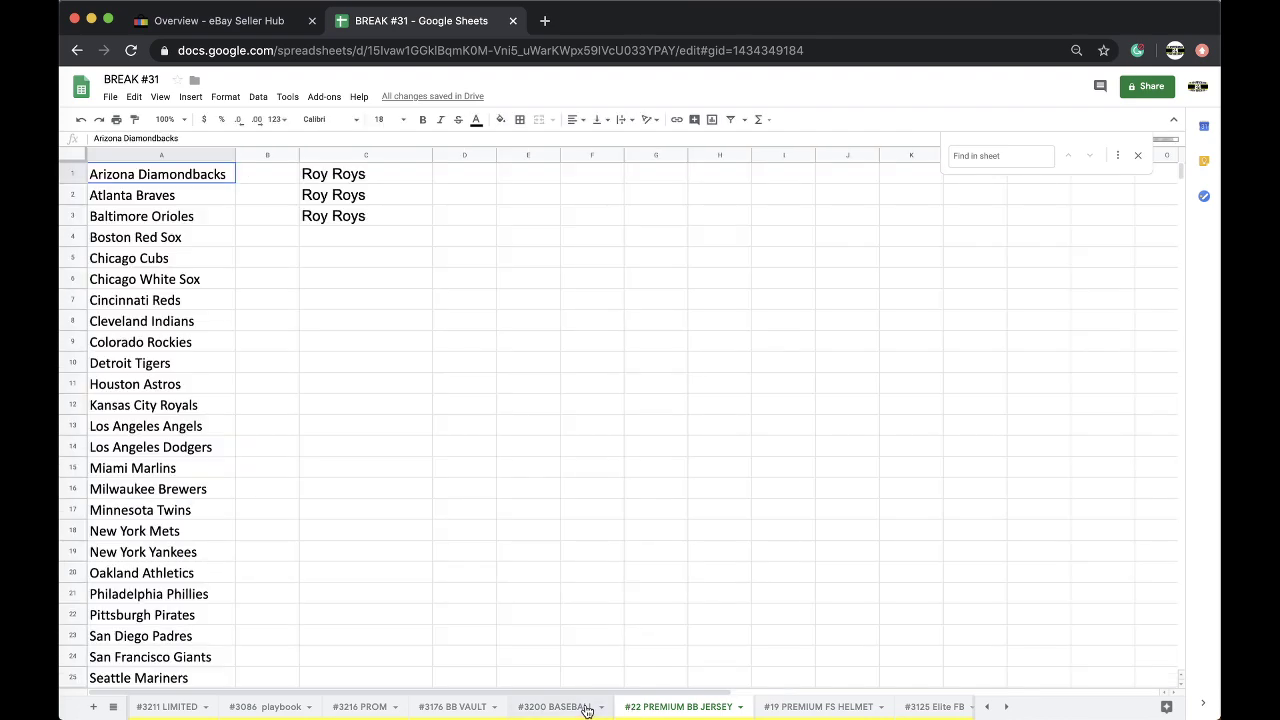
pyautogui.click(578, 708)
pyautogui.hscroll(2, 631, 708)
# - On #19 PREMIUM FS HELMET, check the spot numbers in cells E1 through E5
pyautogui.click(673, 708)
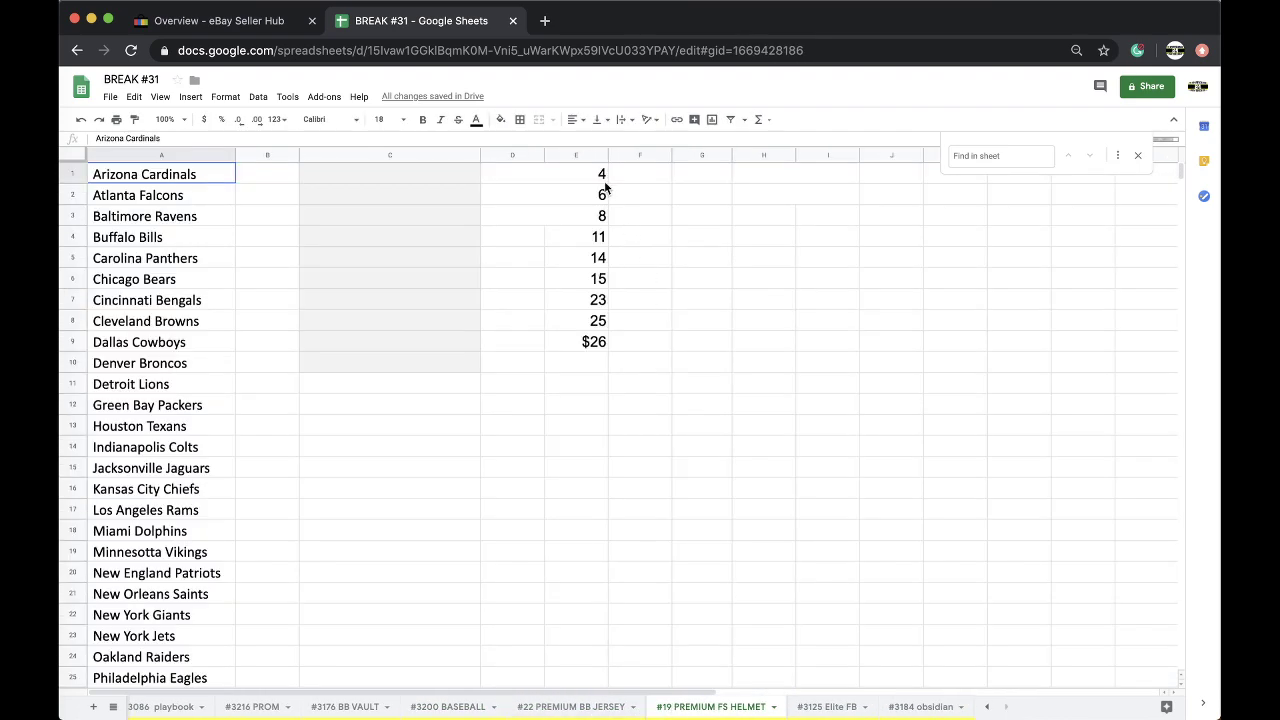
pyautogui.click(601, 178)
pyautogui.click(589, 199)
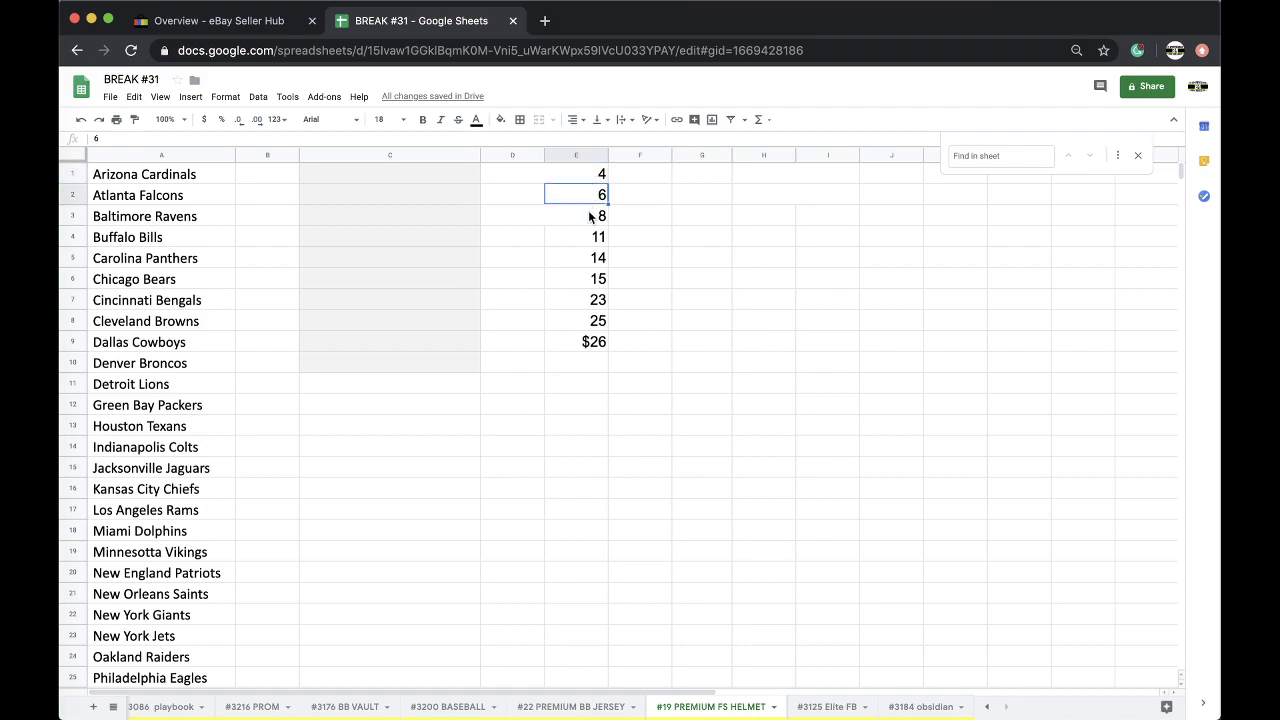
pyautogui.click(589, 216)
pyautogui.click(586, 238)
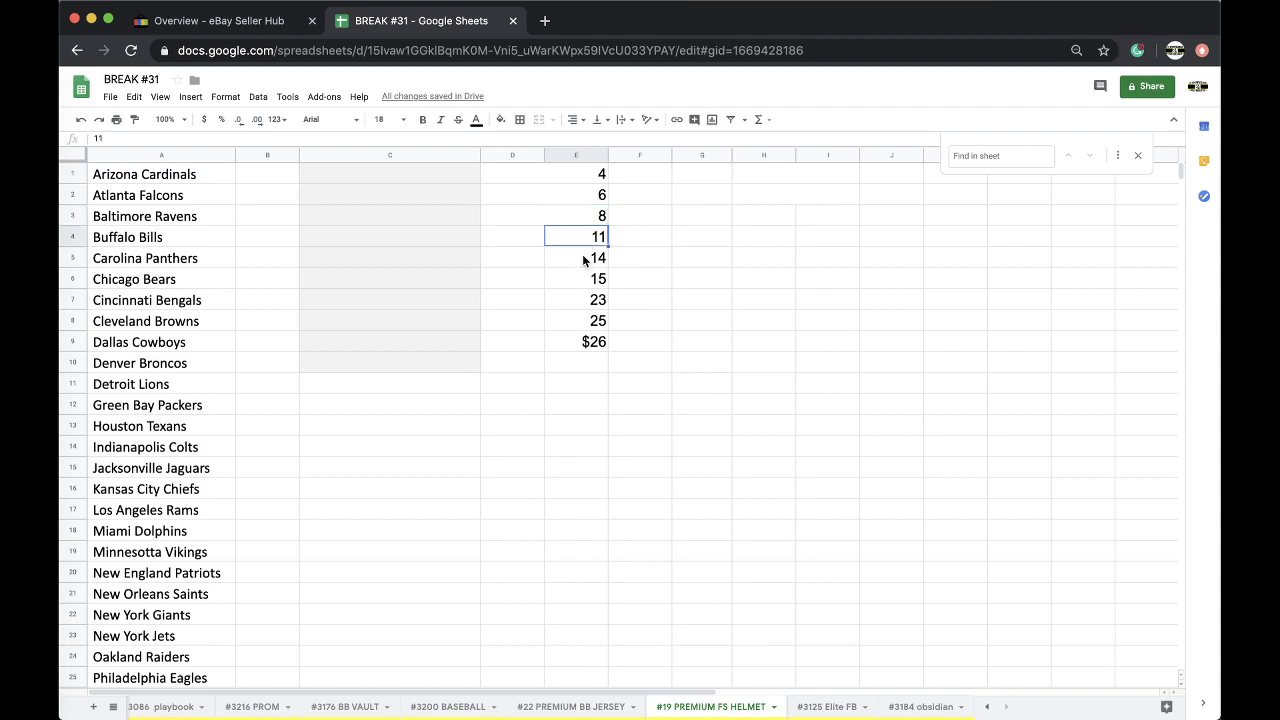
pyautogui.click(583, 260)
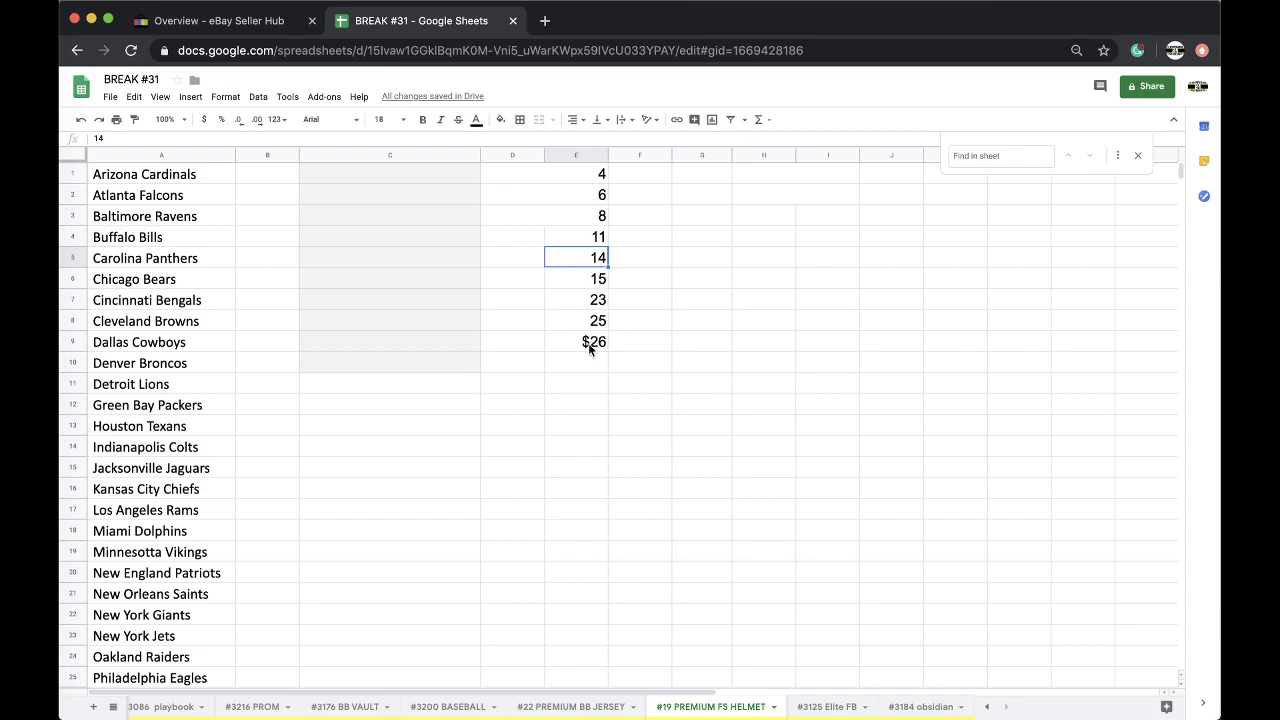
# - Inspect E5–E9 and undo the accidental move of 23 from E7 into E8
pyautogui.moveTo(586, 342); pyautogui.dragTo(584, 284)
pyautogui.click(655, 210)
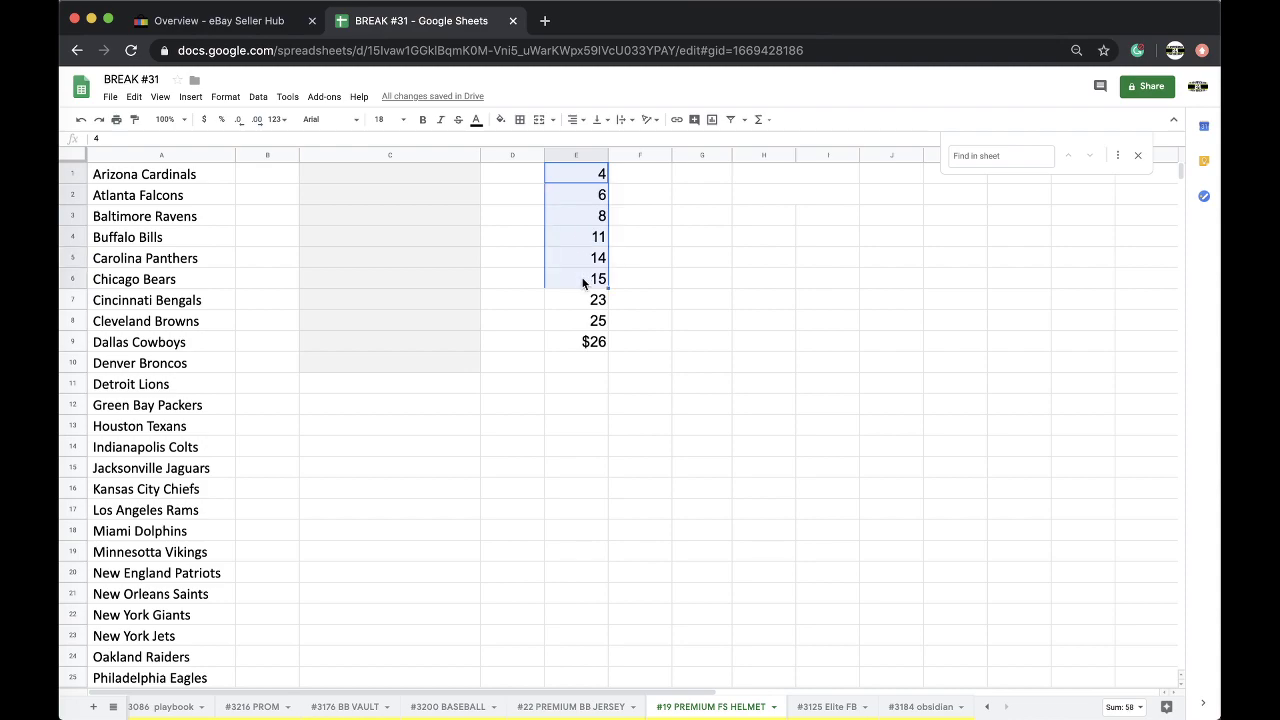
pyautogui.click(627, 361)
pyautogui.click(584, 298)
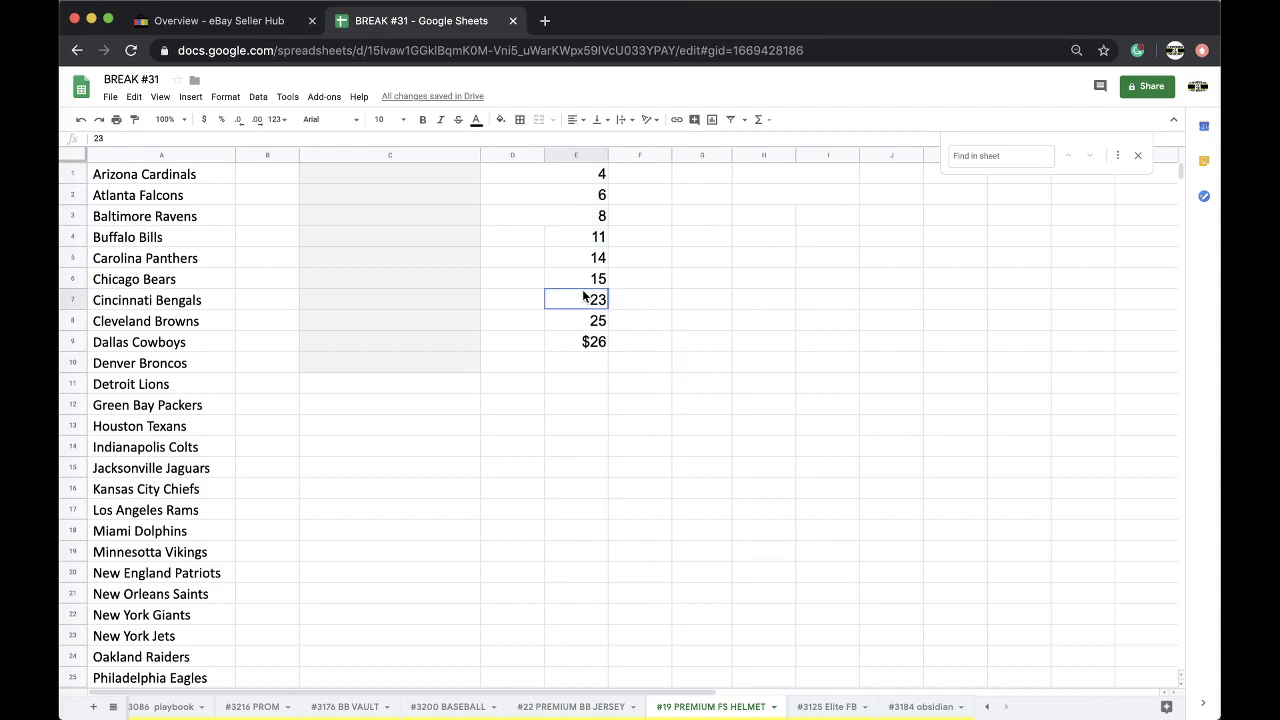
pyautogui.moveTo(584, 310); pyautogui.dragTo(584, 324)
pyautogui.click(582, 287)
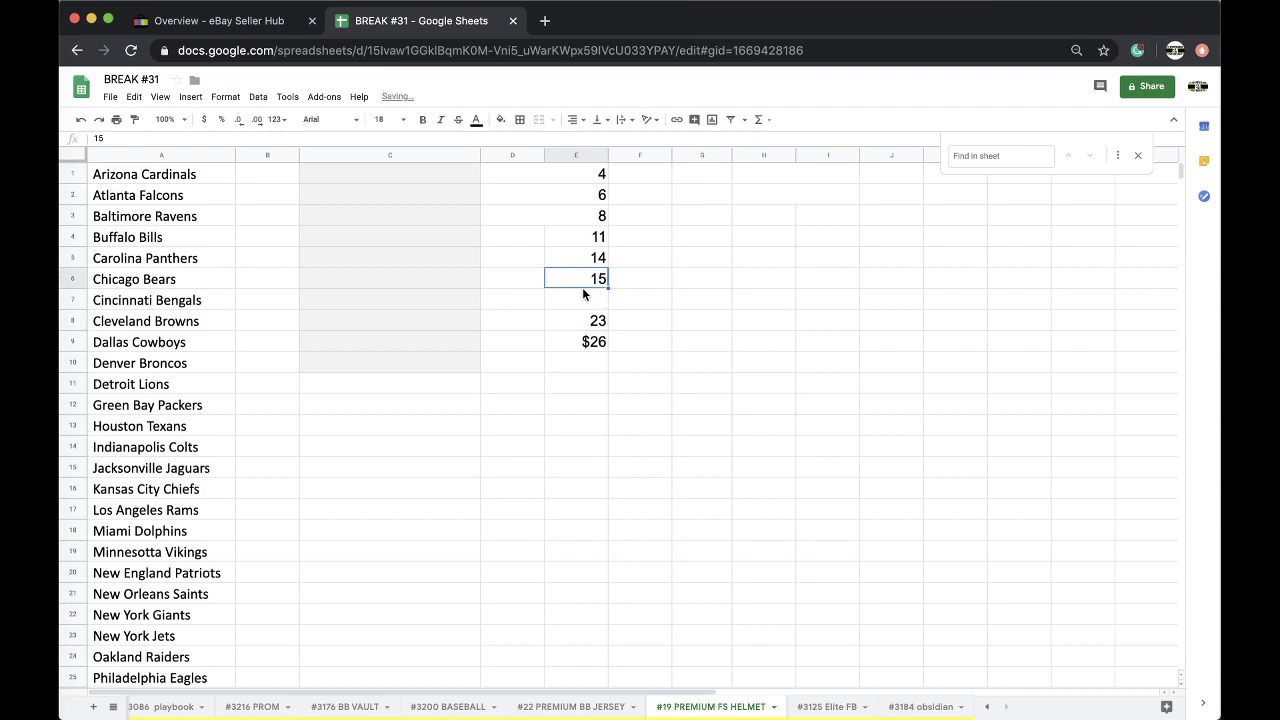
pyautogui.press('super+z')
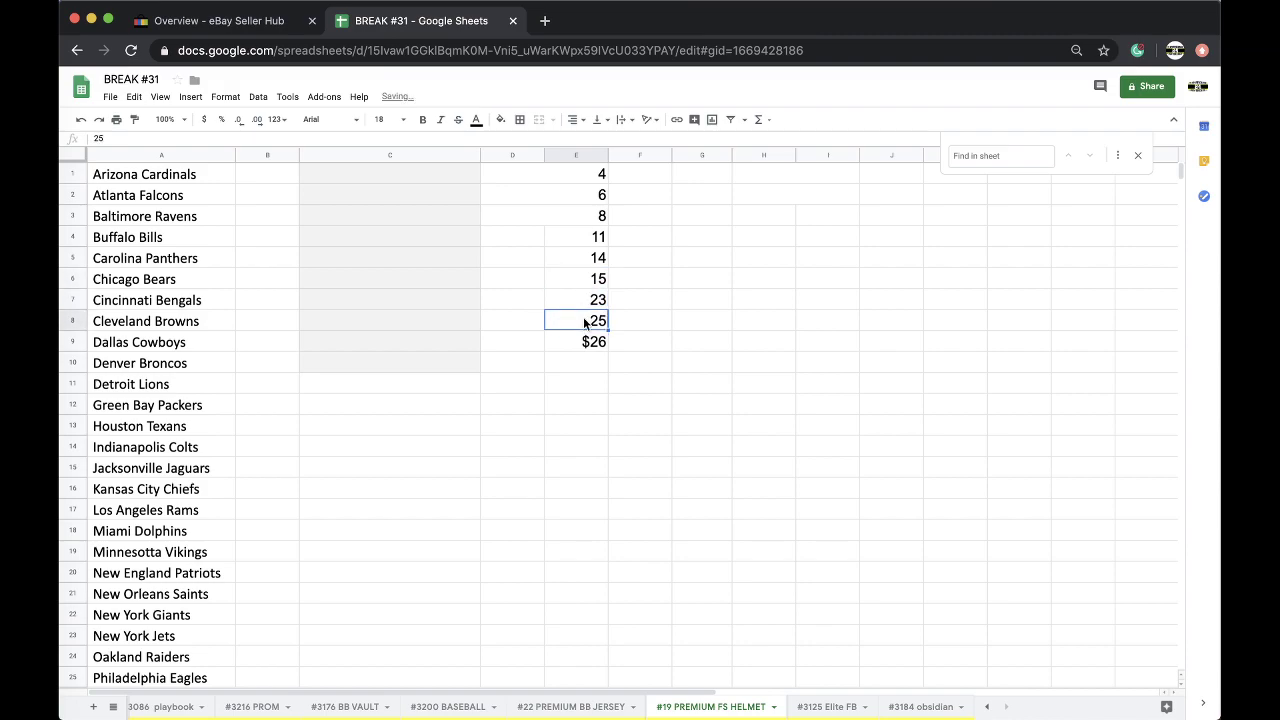
# - Move through the sheet tabs to the #177 10X10 sheet
pyautogui.click(828, 708)
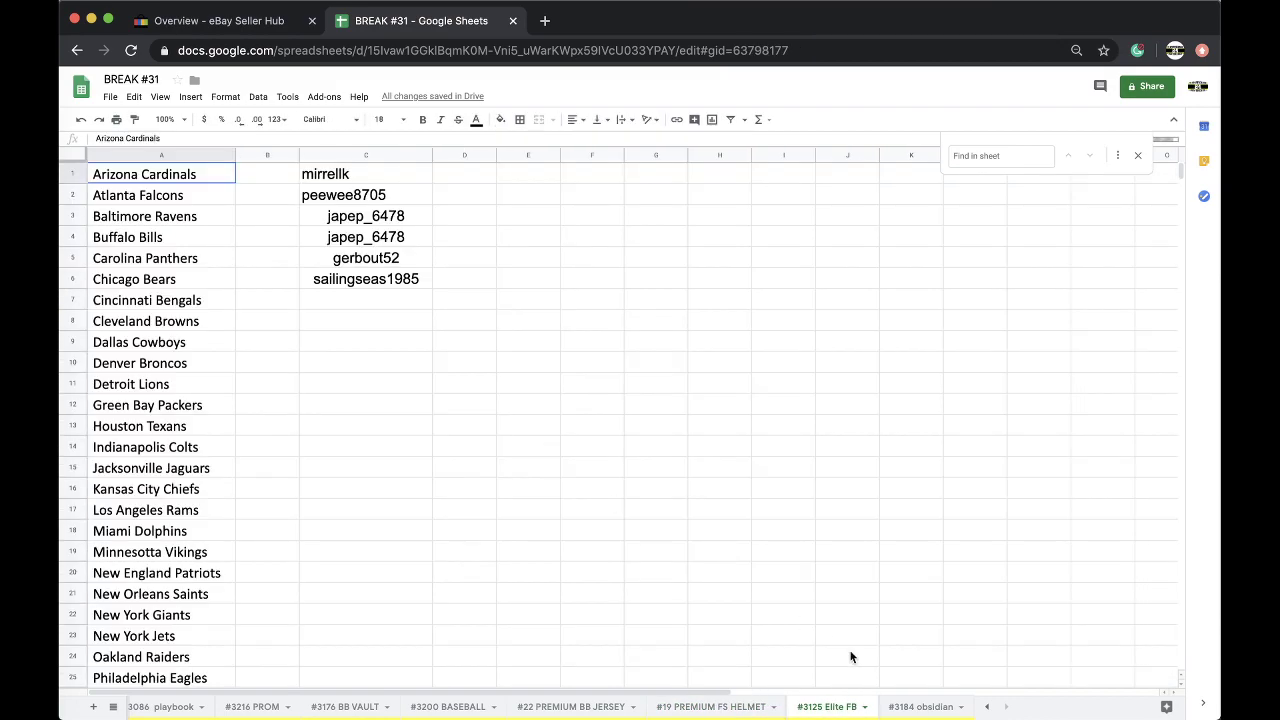
pyautogui.click(905, 707)
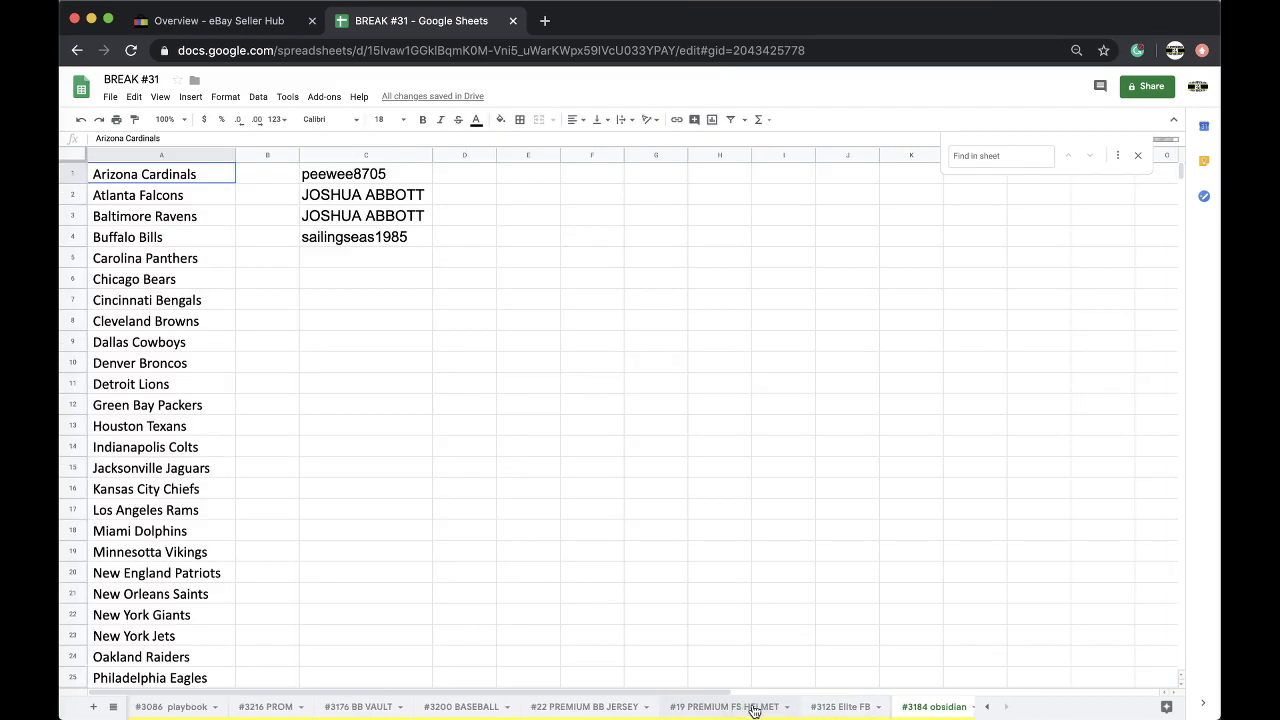
pyautogui.hscroll(-10, 755, 708)
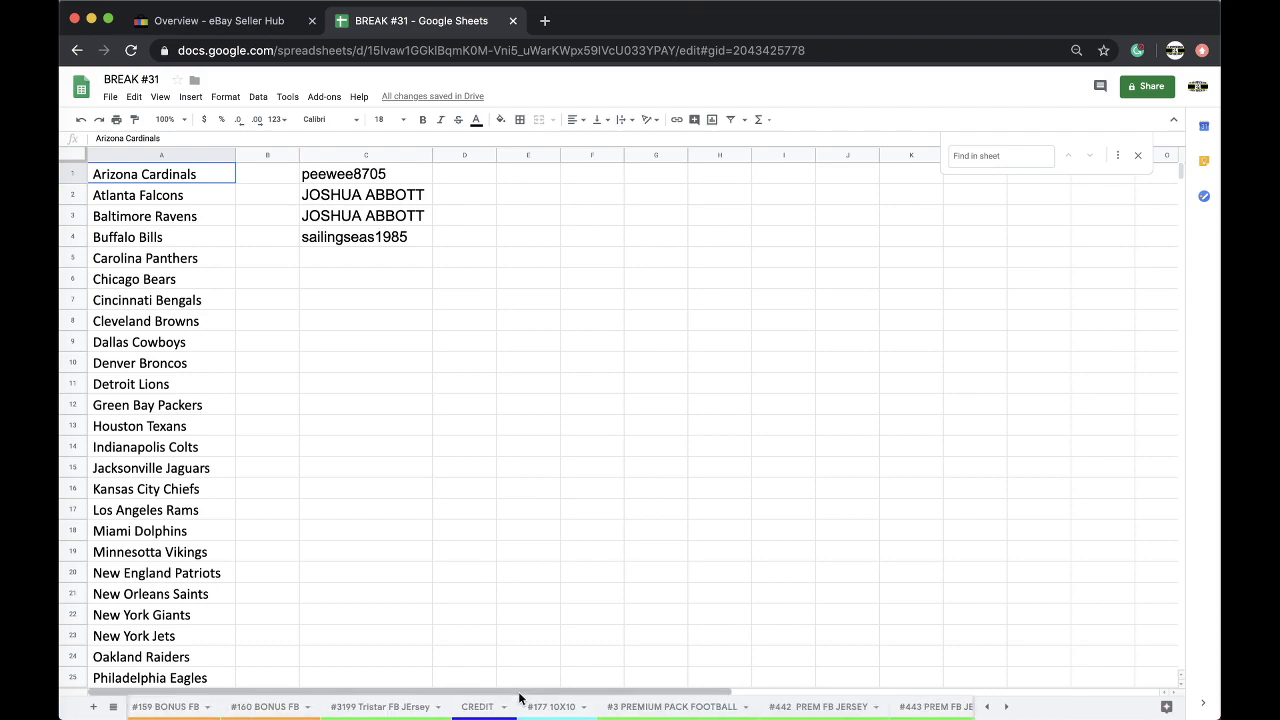
pyautogui.click(540, 706)
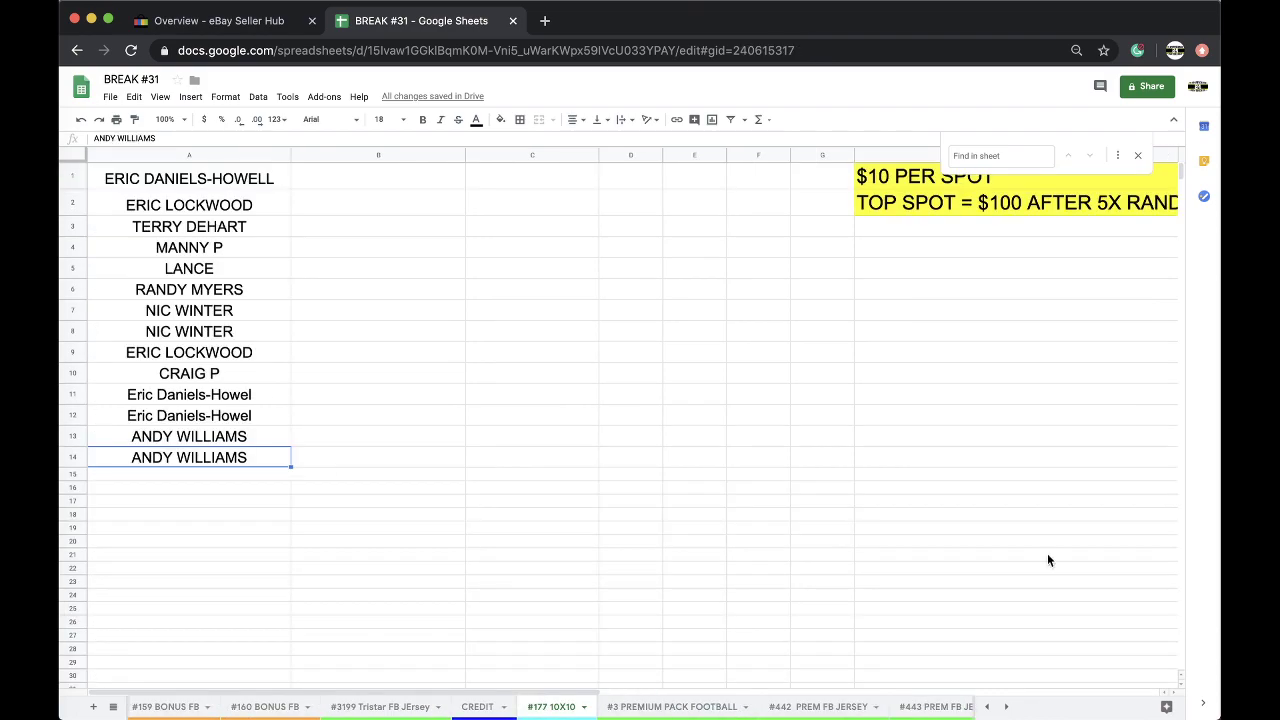
# - Copy the 14 names in column A, undoing an accidental move of the A3 name
pyautogui.click(250, 208)
pyautogui.click(228, 182)
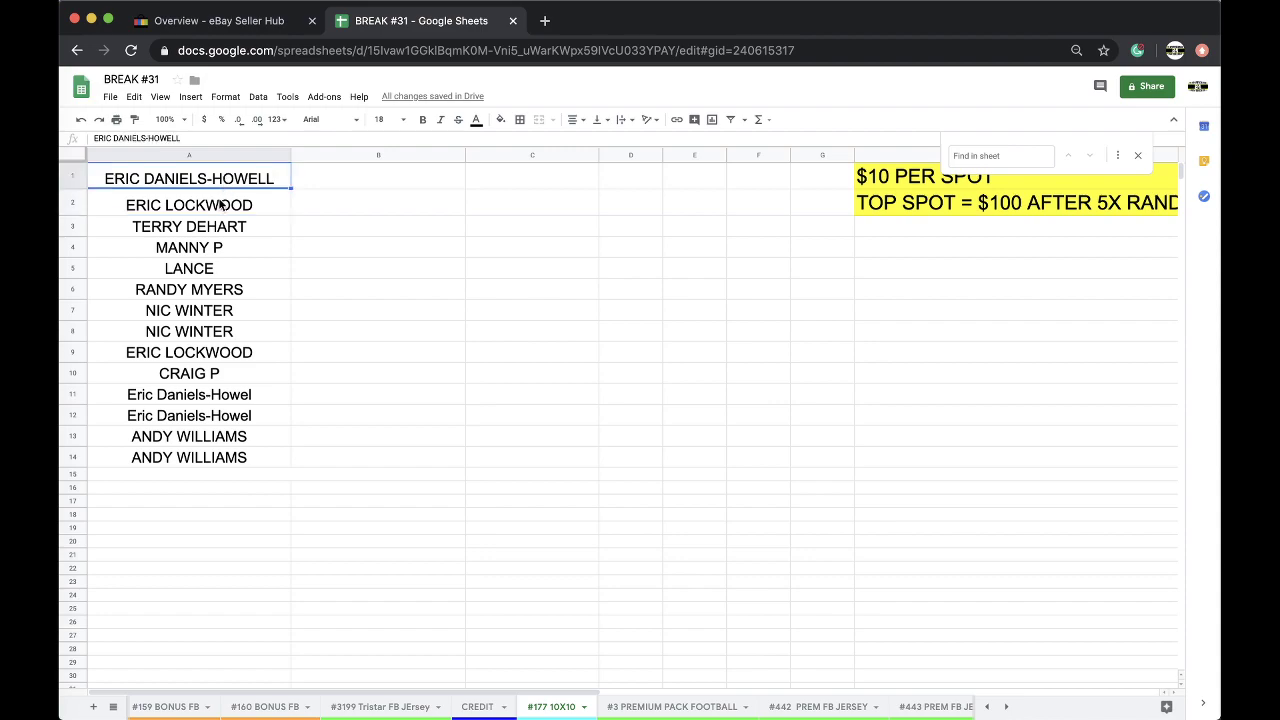
pyautogui.click(222, 206)
pyautogui.click(215, 225)
pyautogui.moveTo(209, 243); pyautogui.dragTo(206, 256)
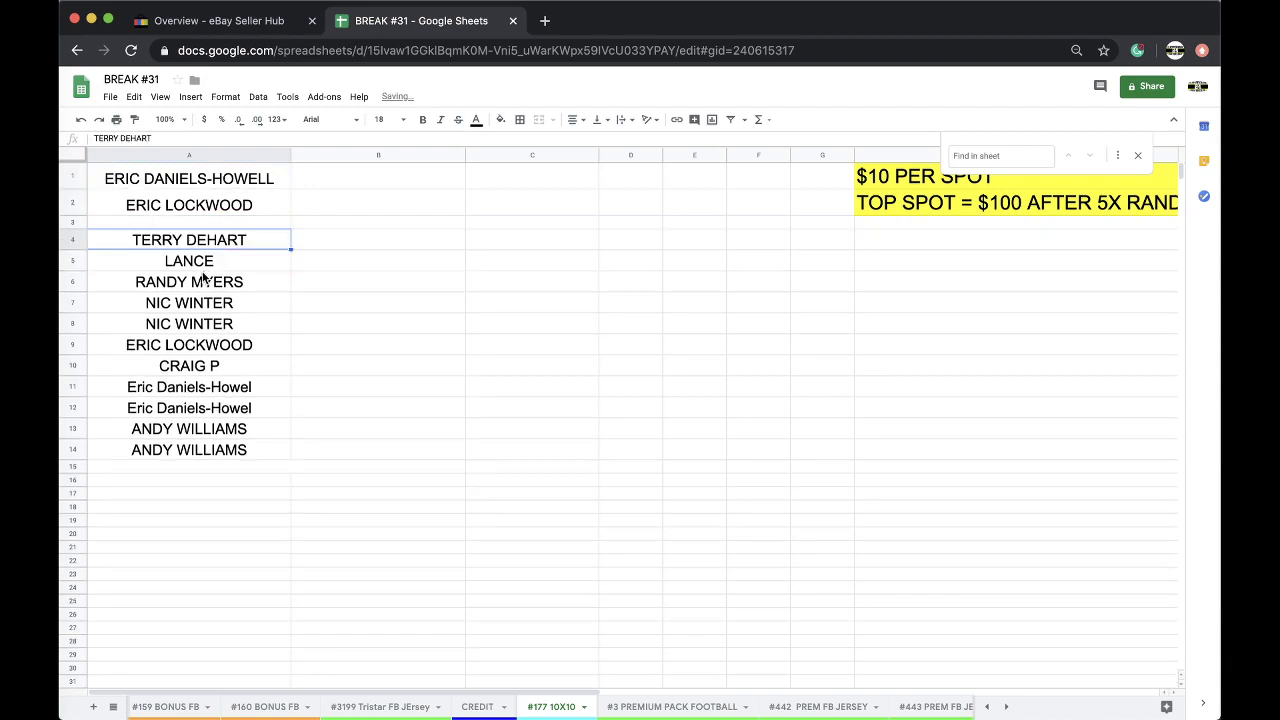
pyautogui.press('super+z')
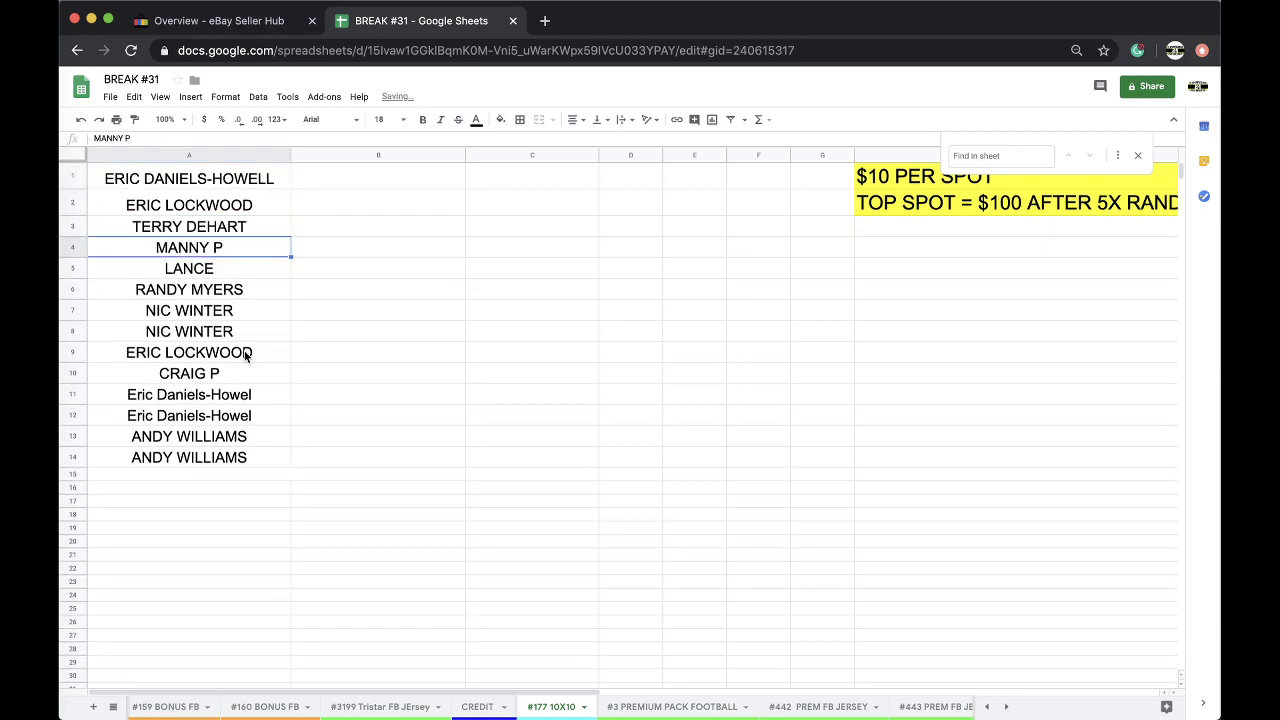
pyautogui.click(190, 154)
pyautogui.press('super+c')
# - Go to random.org's List Randomizer and paste the name list into it
pyautogui.click(545, 20)
pyautogui.write('RAN')
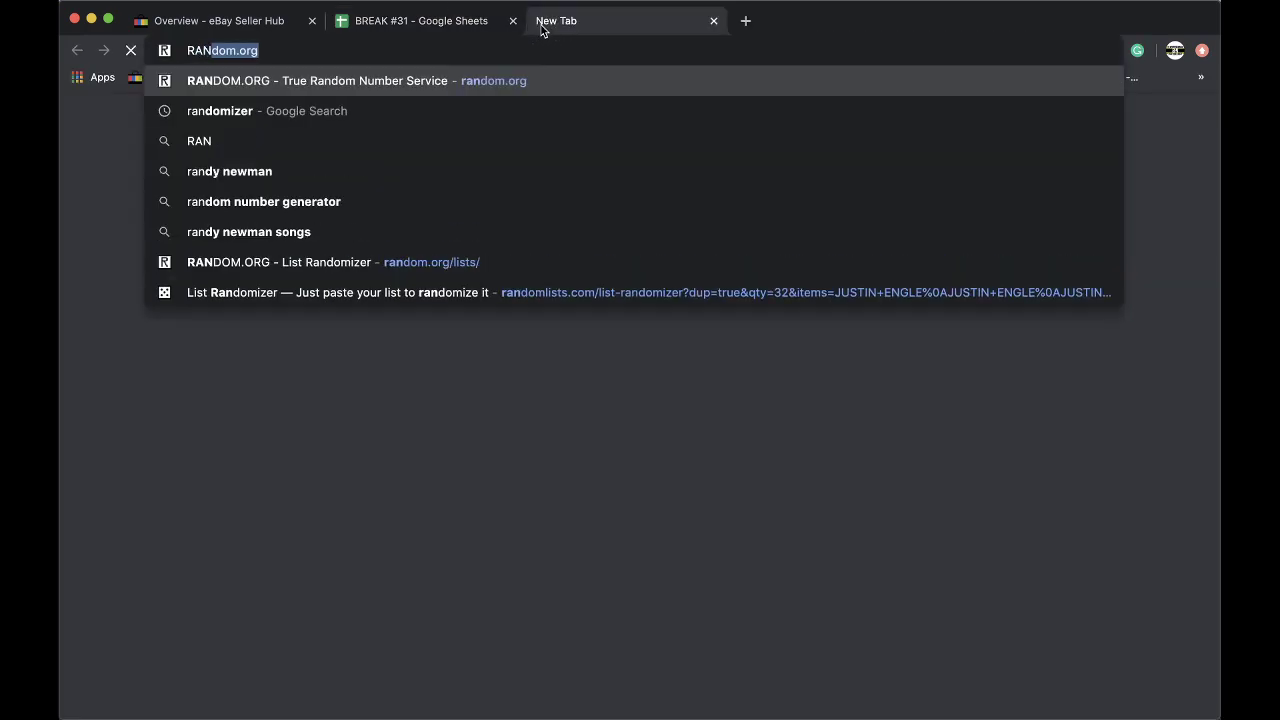
pyautogui.press('Return')
pyautogui.scroll(-10, 452, 490)
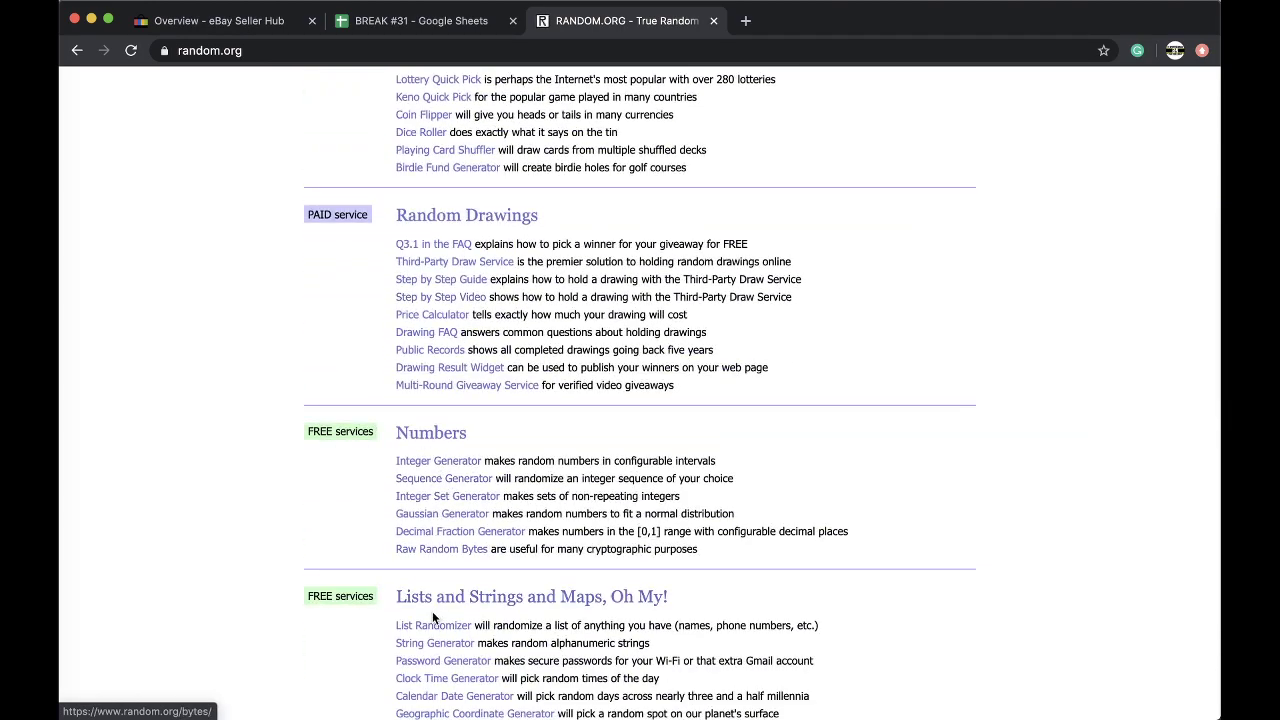
pyautogui.click(431, 624)
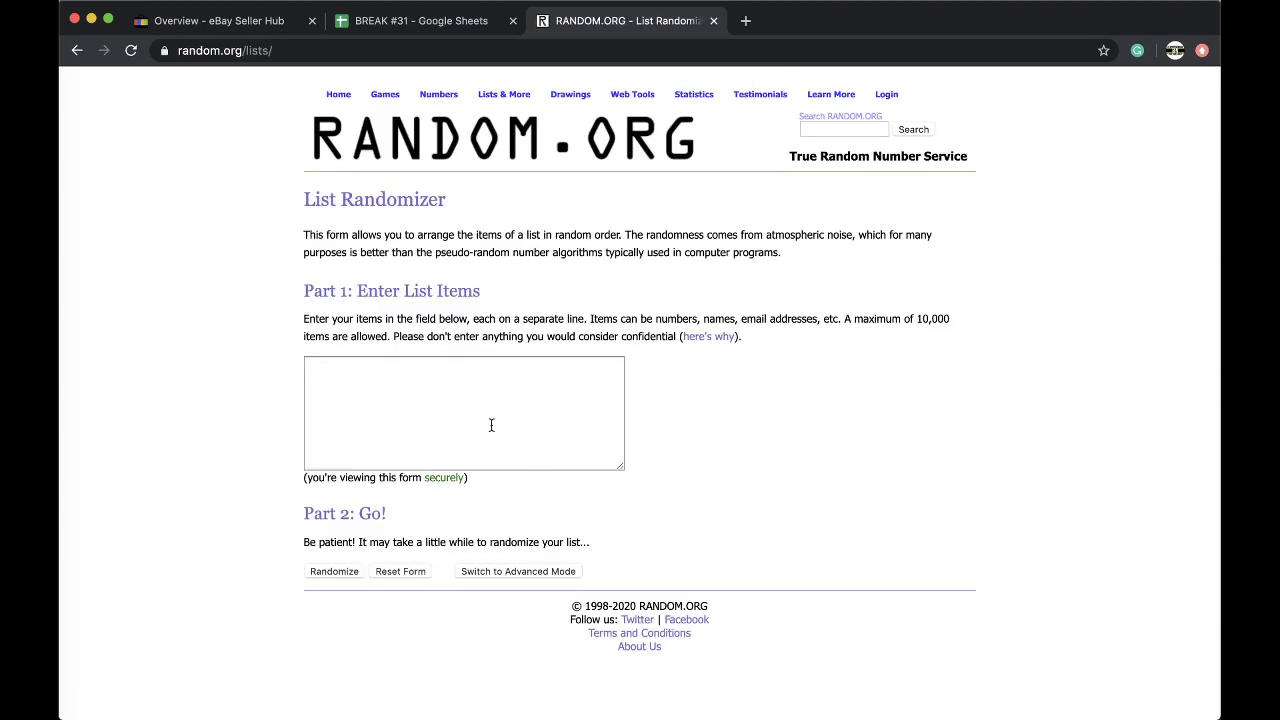
pyautogui.click(492, 425)
# - Randomize the list five times and select all 14 shuffled names
pyautogui.click(336, 573)
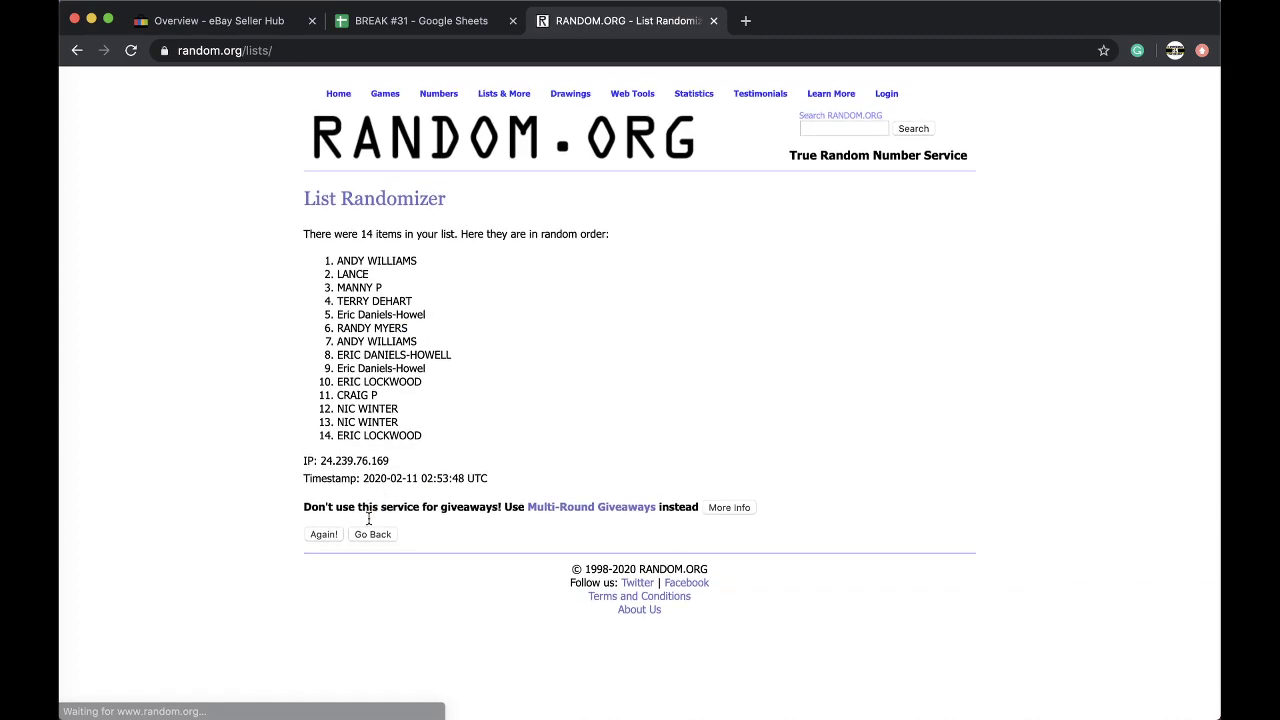
pyautogui.click(329, 533)
pyautogui.click(320, 563)
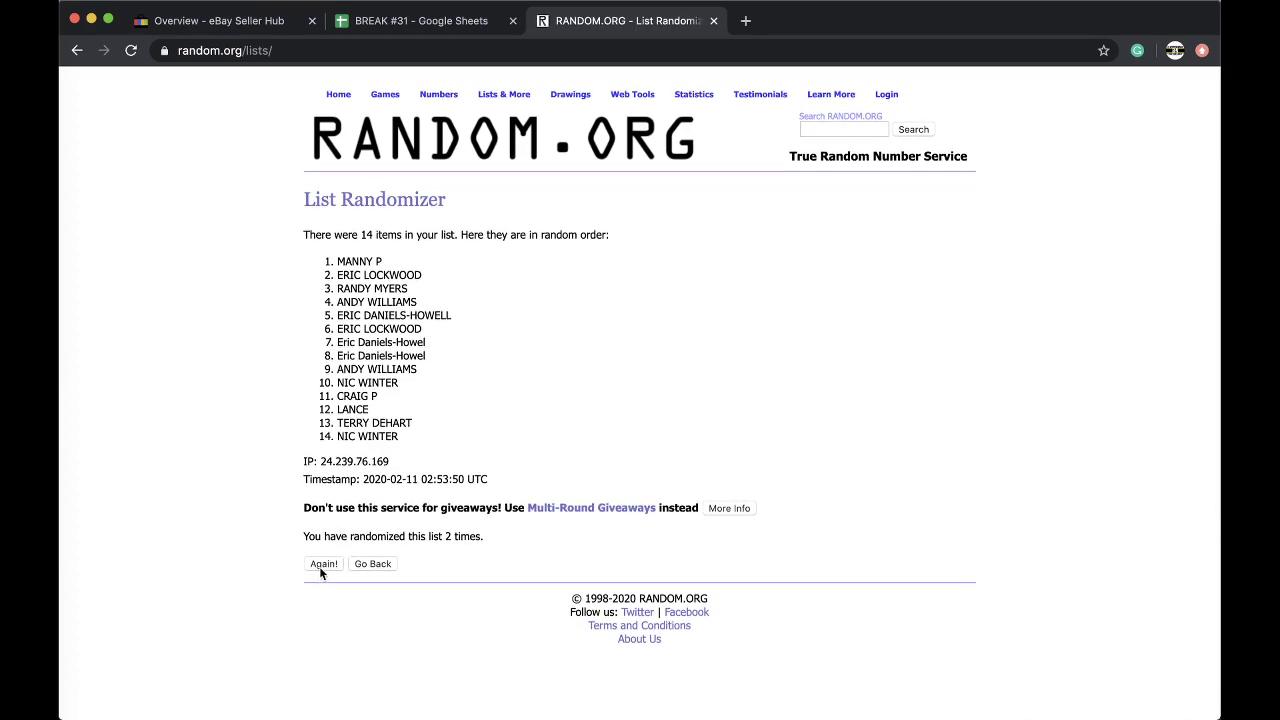
pyautogui.click(324, 566)
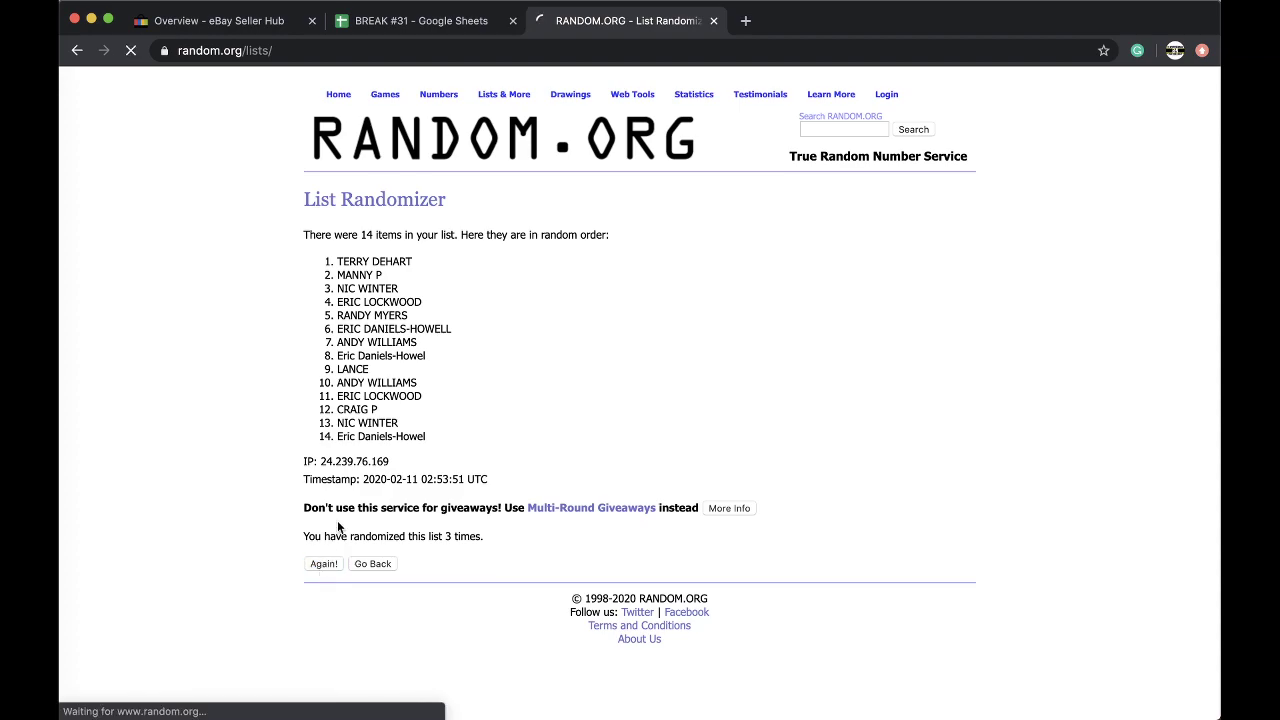
pyautogui.click(324, 566)
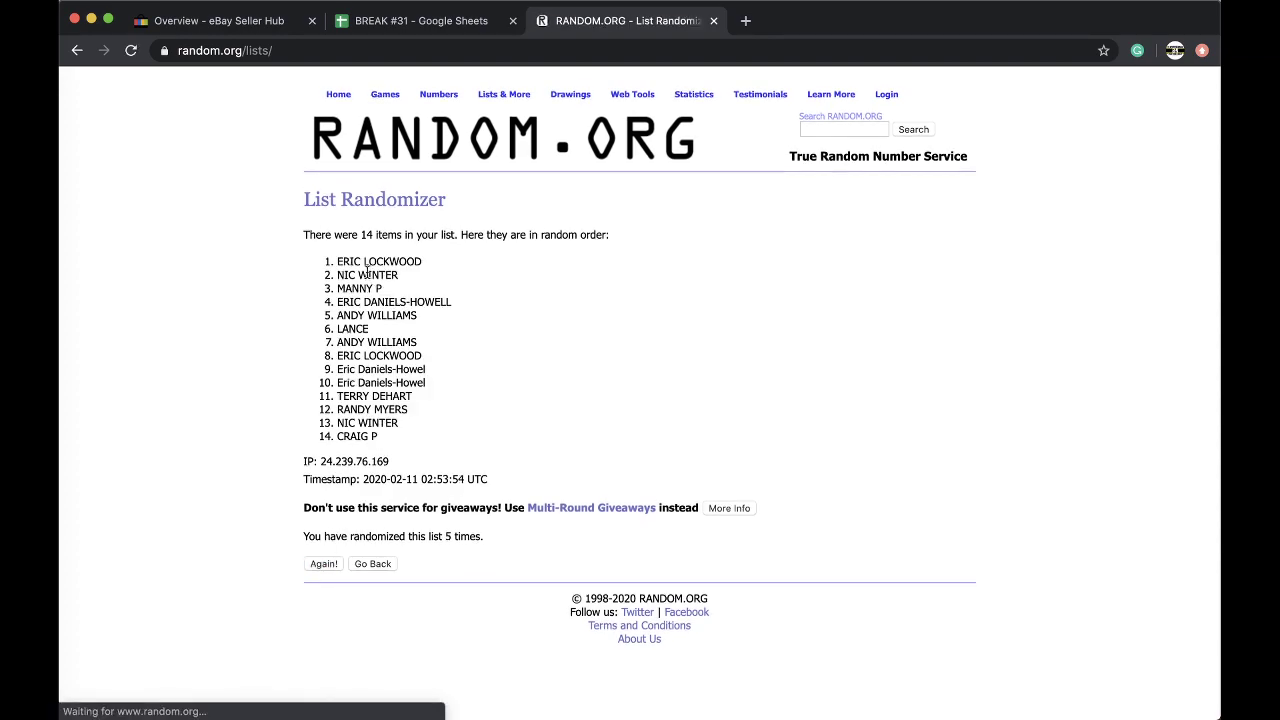
pyautogui.moveTo(337, 261); pyautogui.dragTo(422, 262)
pyautogui.click(388, 305)
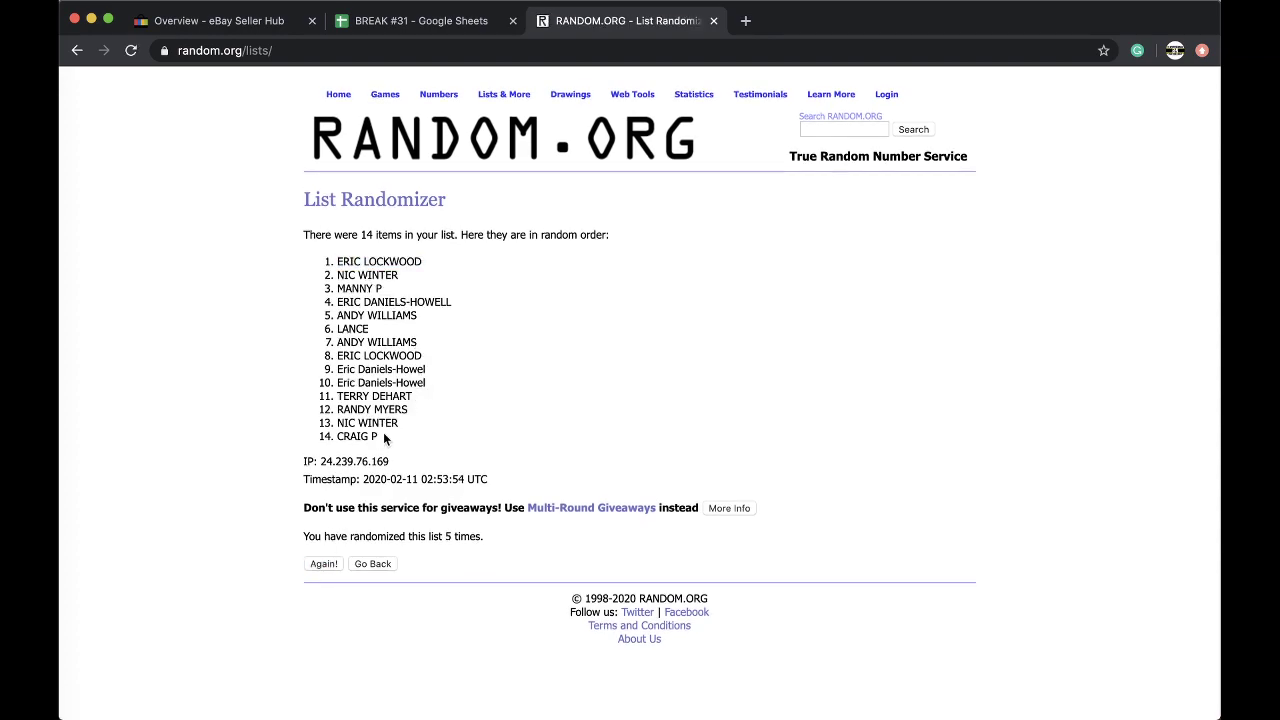
pyautogui.moveTo(389, 440); pyautogui.dragTo(323, 263)
# - Paste the shuffled names into column B starting at B1, at font size 18
pyautogui.click(421, 20)
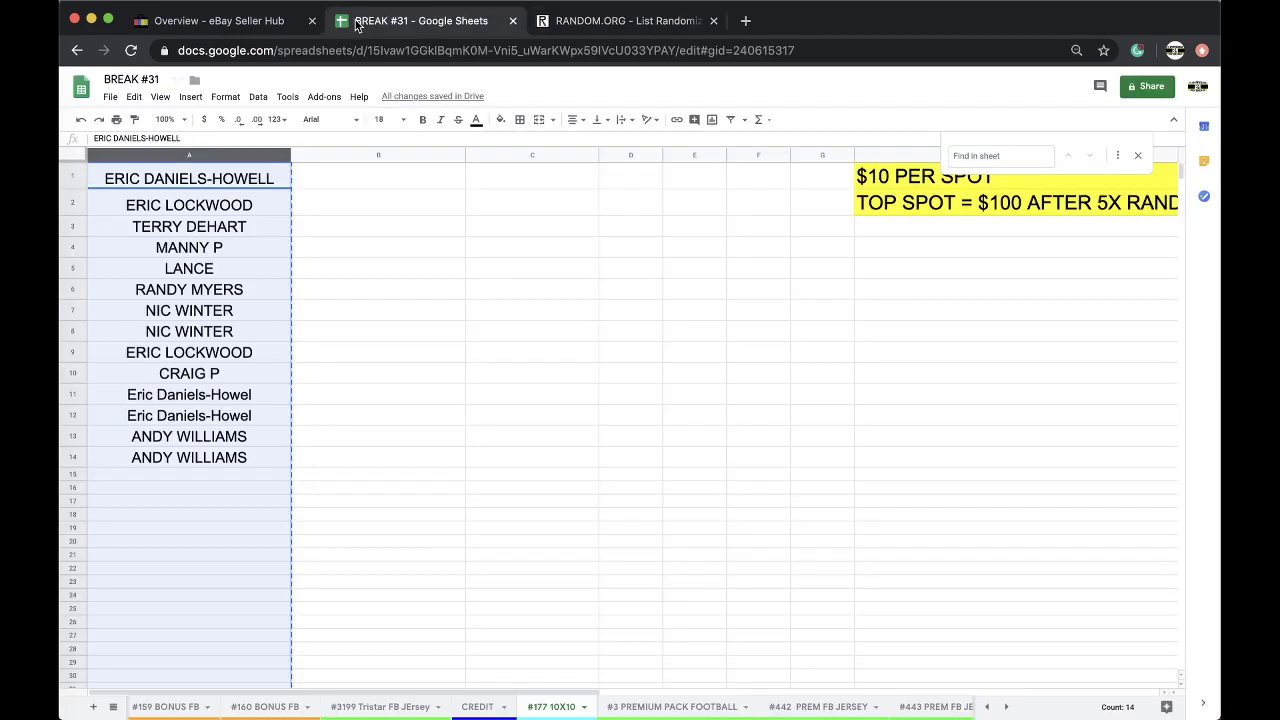
pyautogui.click(368, 180)
pyautogui.press('super+v')
pyautogui.click(500, 119)
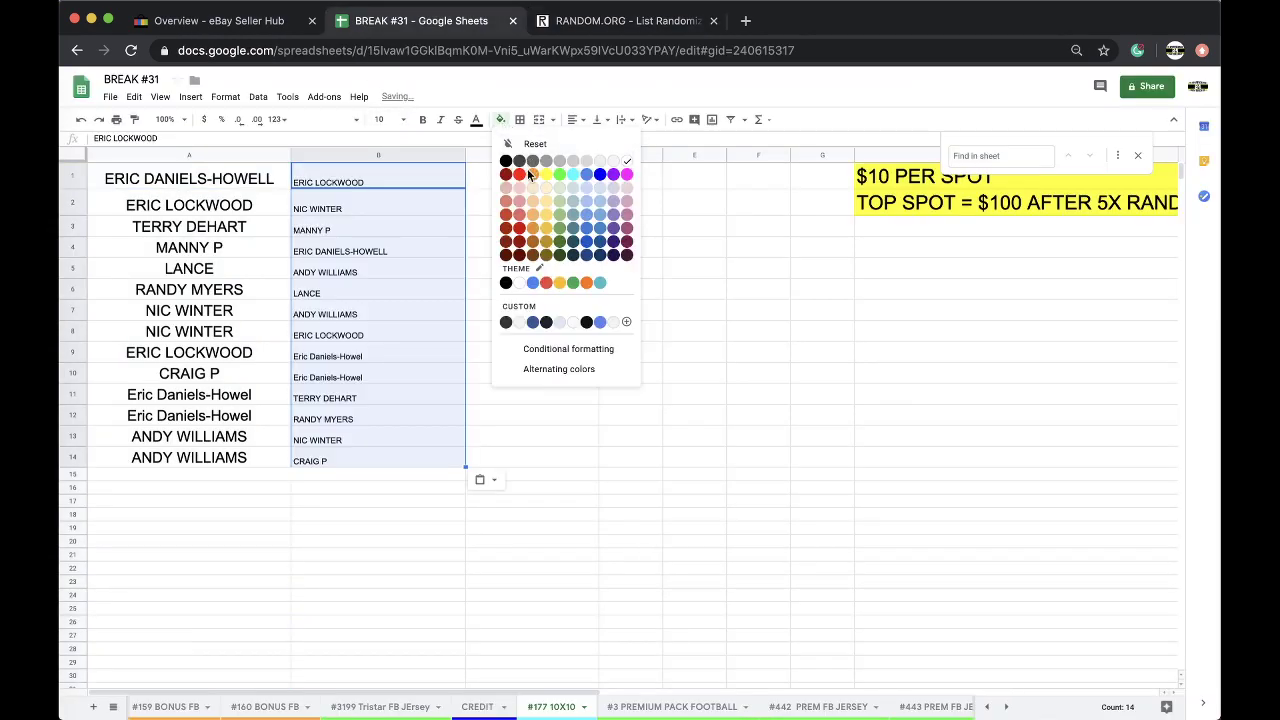
pyautogui.click(386, 119)
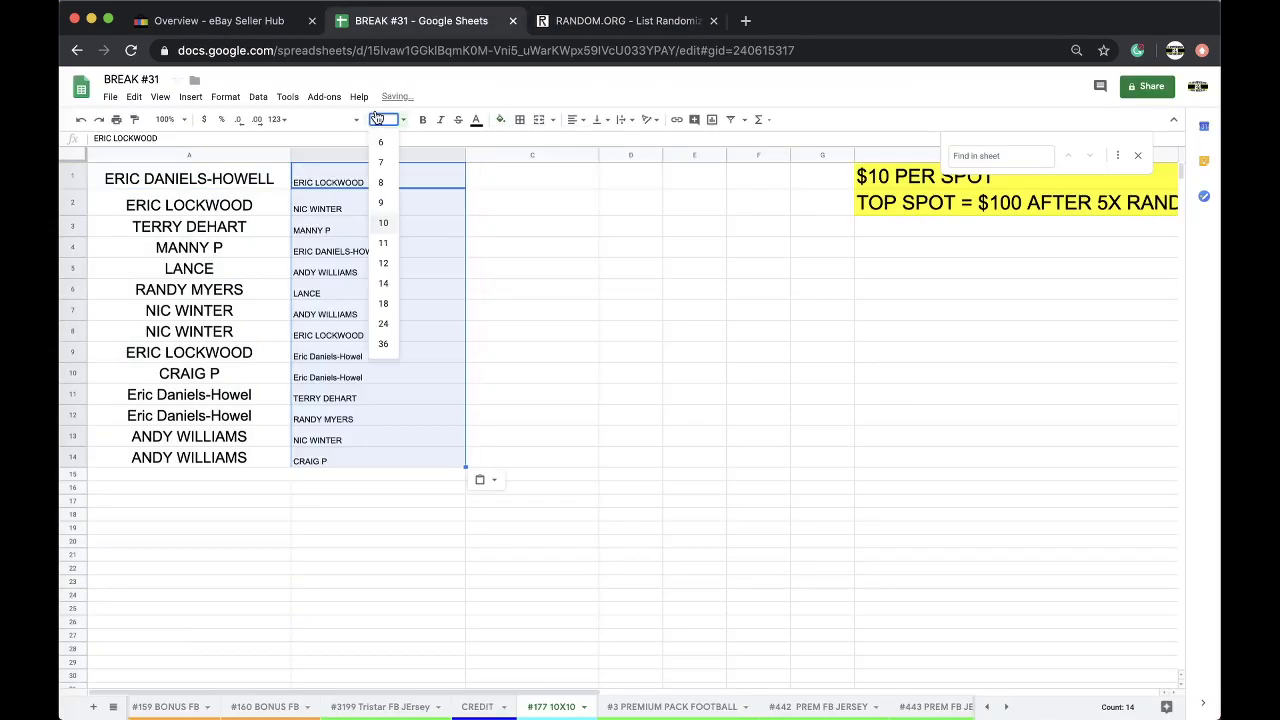
# - Fill the top spot cell B1 yellow
pyautogui.click(436, 171)
pyautogui.click(501, 119)
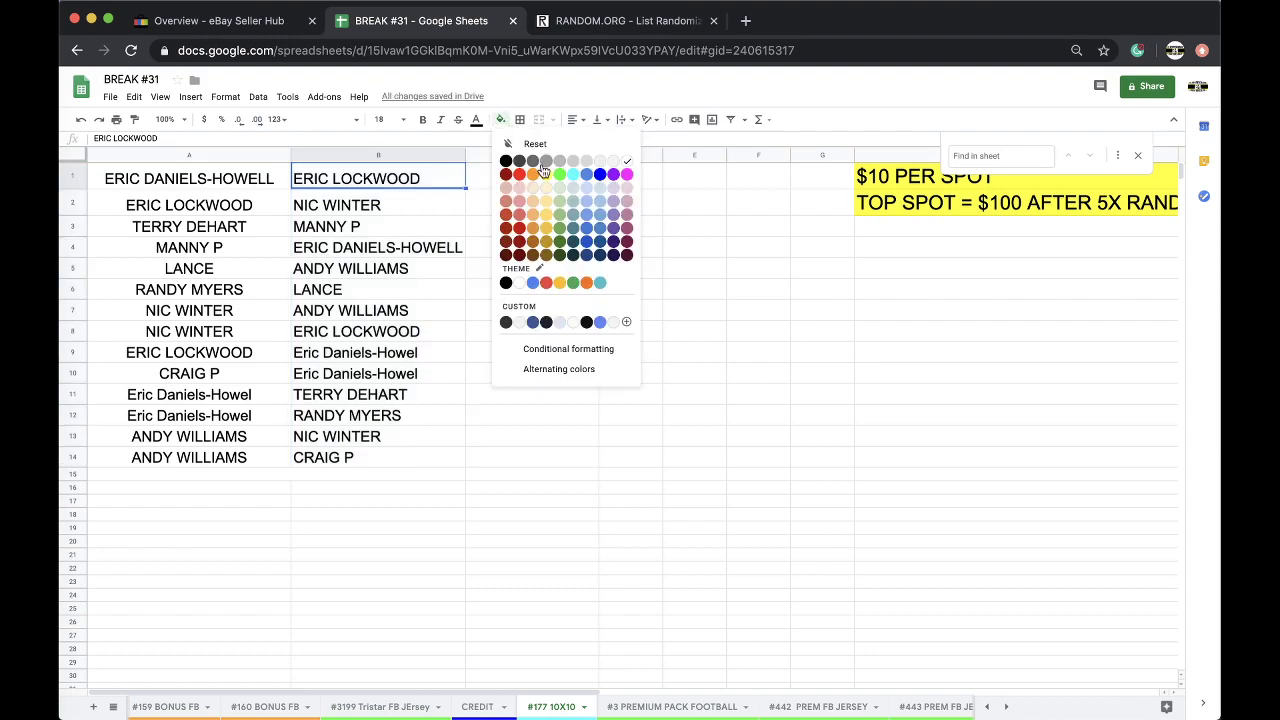
pyautogui.click(546, 177)
# - Duplicate the #177 10X10 sheet and rename the copy '#178 10X10'
pyautogui.rightClick(557, 709)
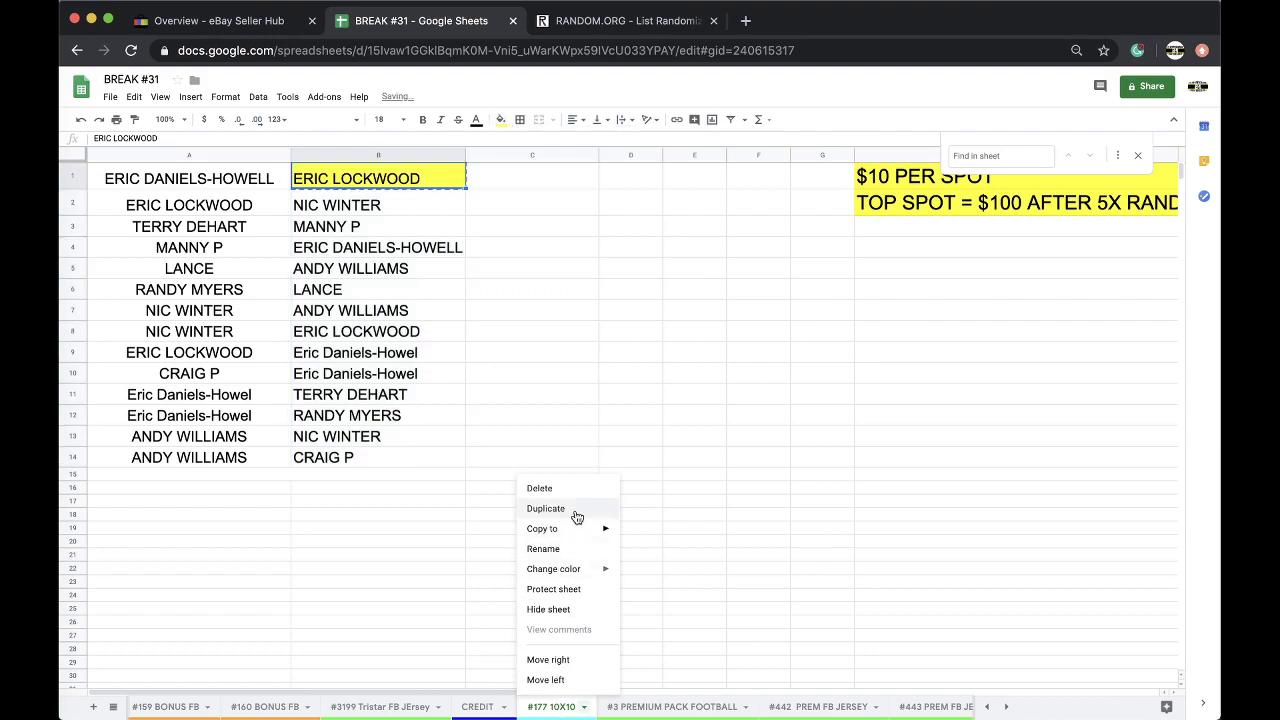
pyautogui.click(577, 507)
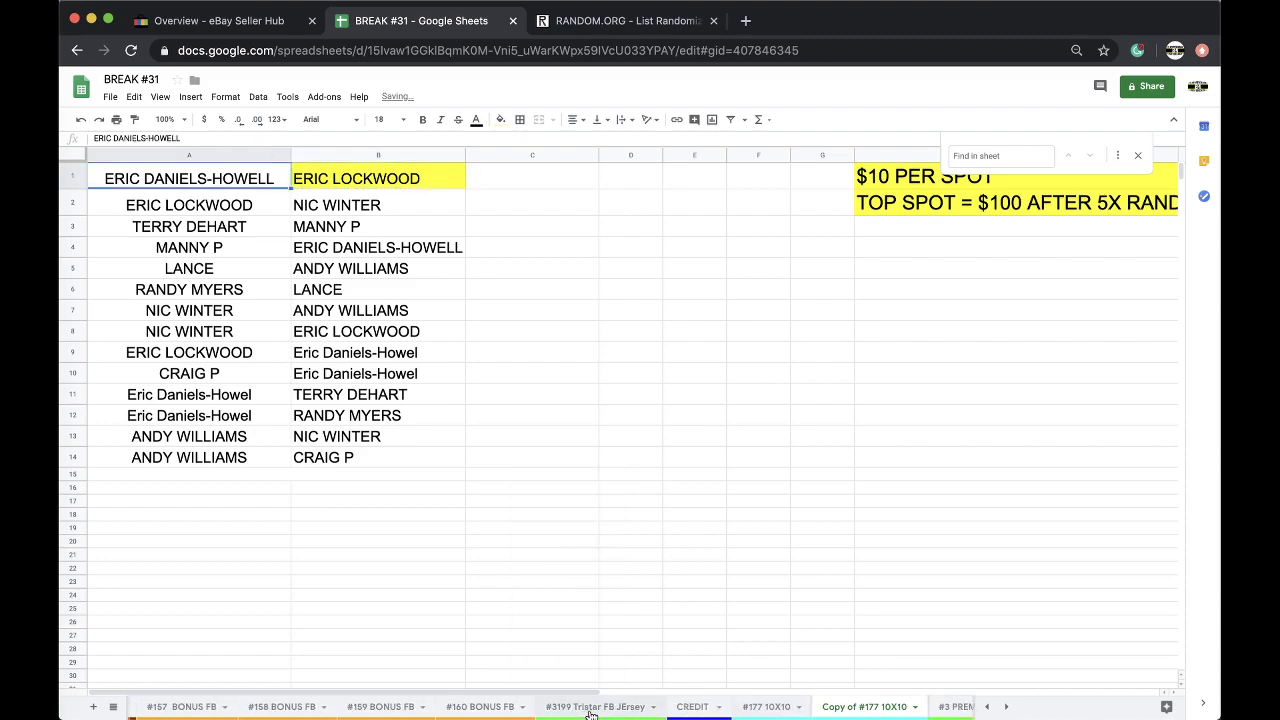
pyautogui.moveTo(740, 712); pyautogui.dragTo(205, 710)
pyautogui.hscroll(8, 205, 710)
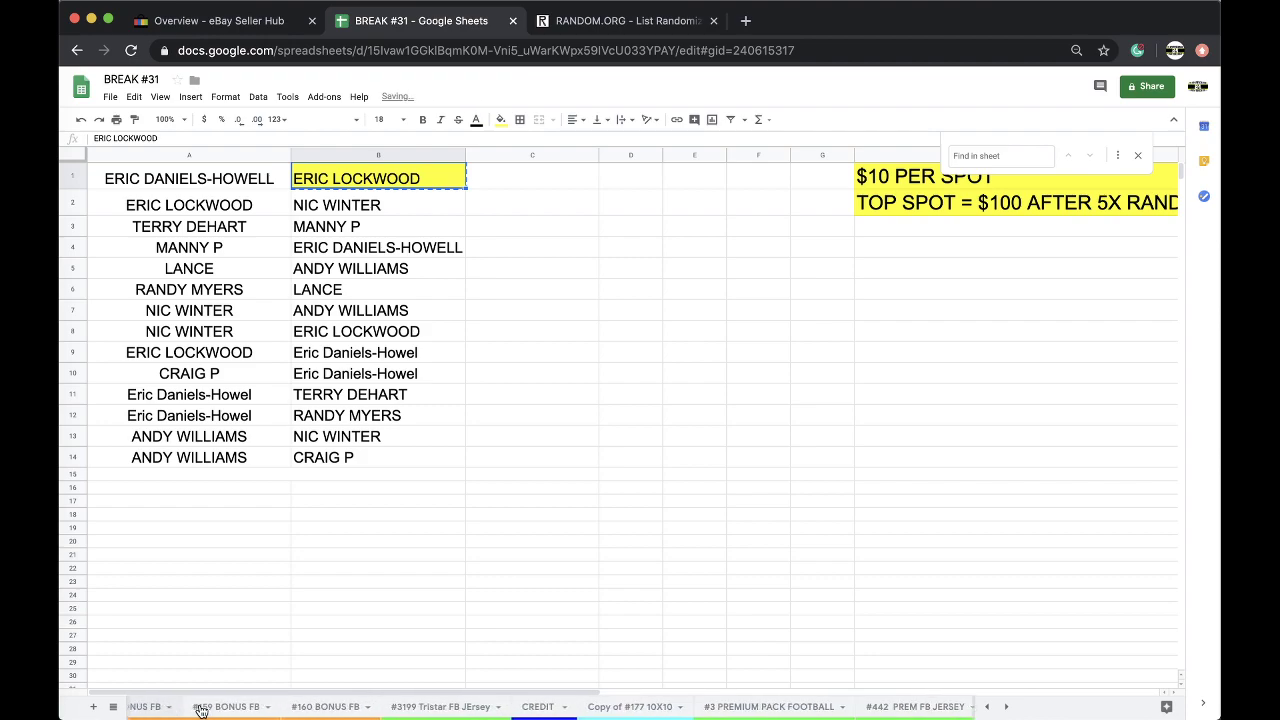
pyautogui.click(555, 712)
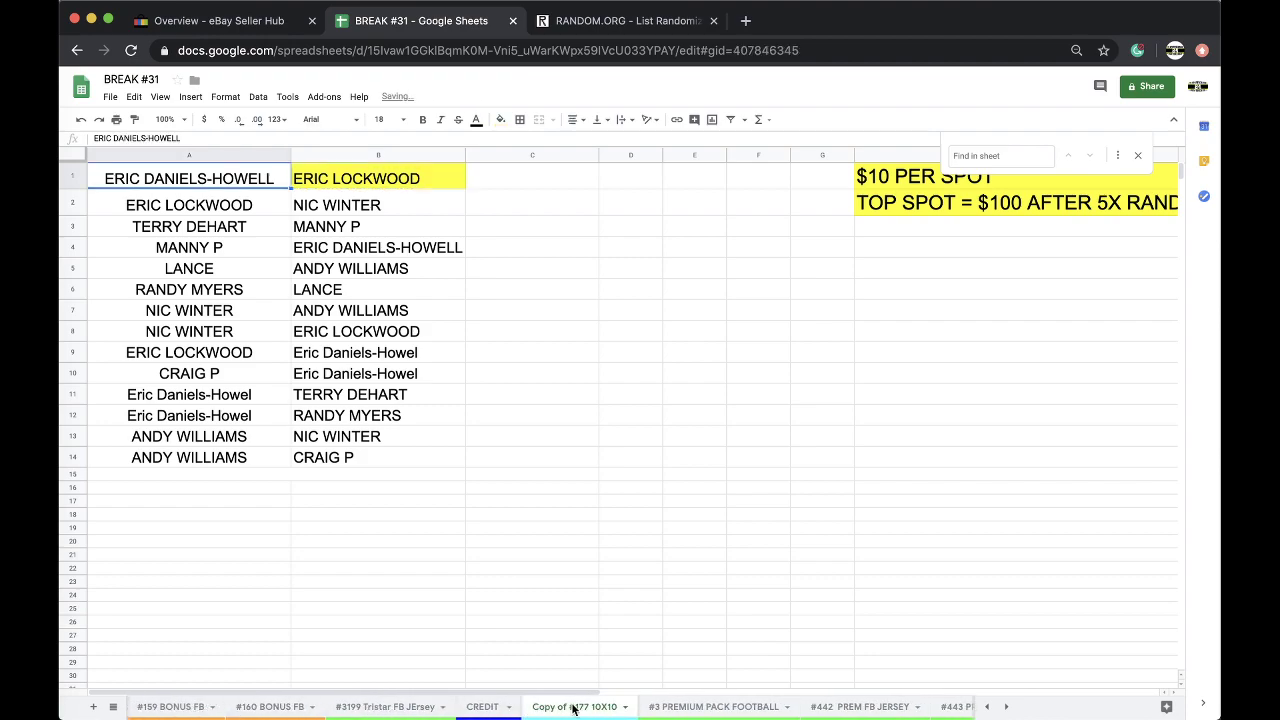
pyautogui.doubleClick(555, 712)
pyautogui.write('#178 10X10')
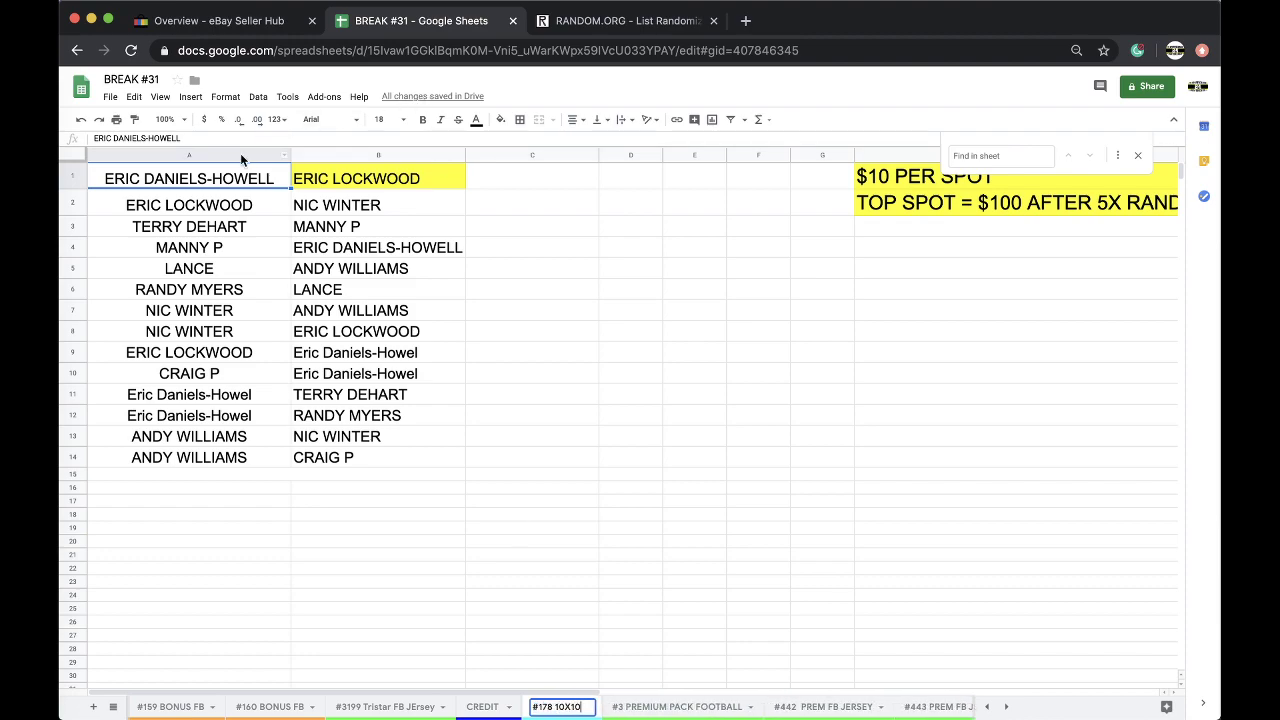
# - Clear columns A–B of the new sheet and remove B1's yellow fill
pyautogui.moveTo(237, 155); pyautogui.dragTo(370, 155)
pyautogui.press('Delete')
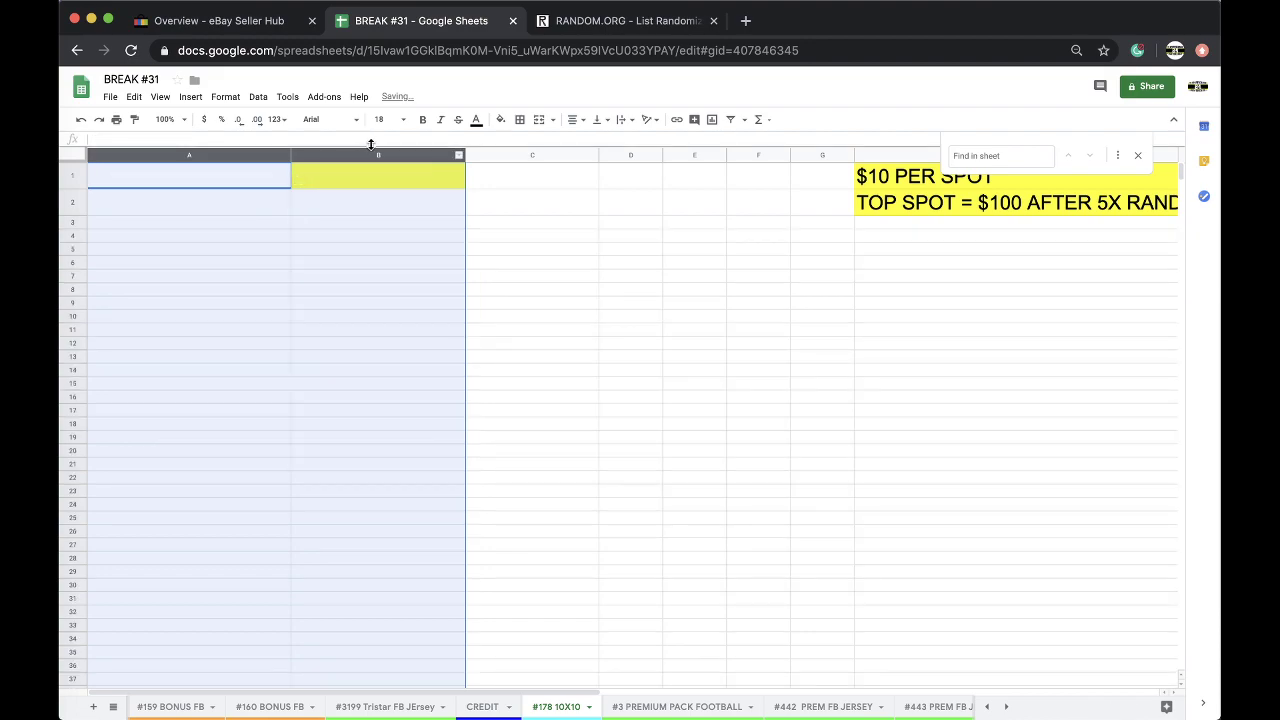
pyautogui.click(500, 119)
pyautogui.click(531, 141)
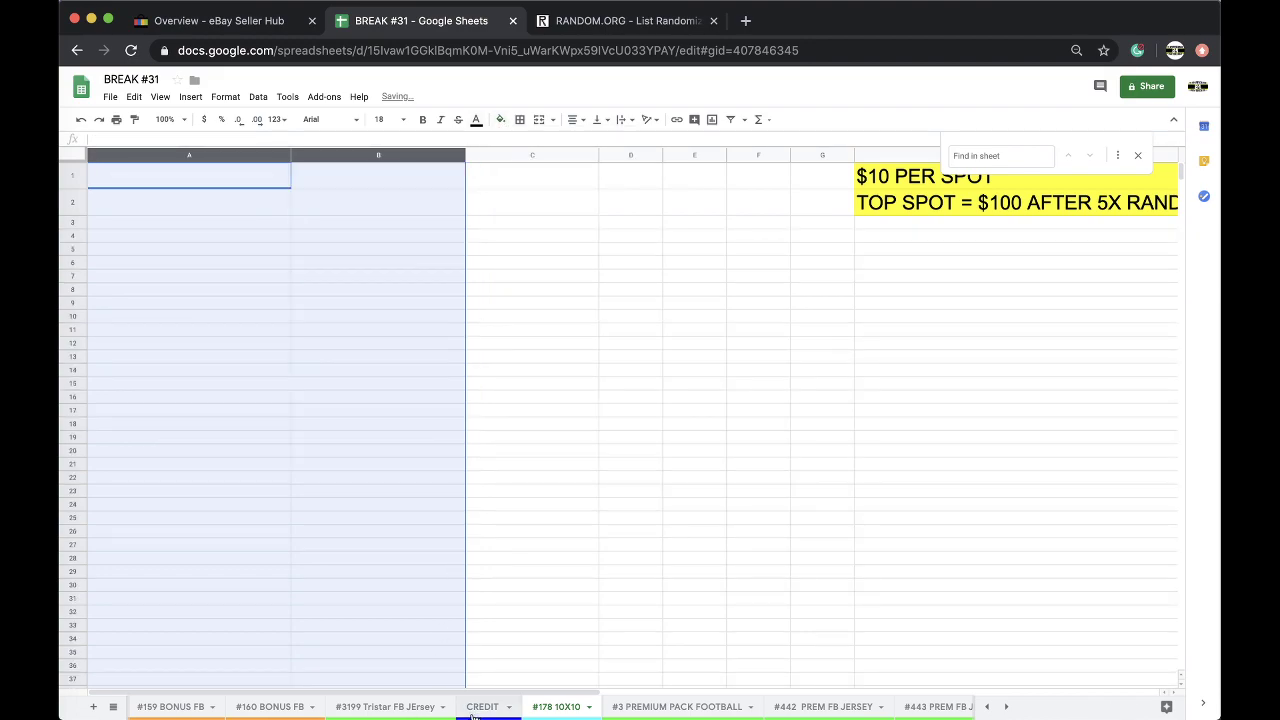
pyautogui.click(475, 710)
# - Paste the new buyer's name into D16 and enter $140 below it
pyautogui.click(728, 440)
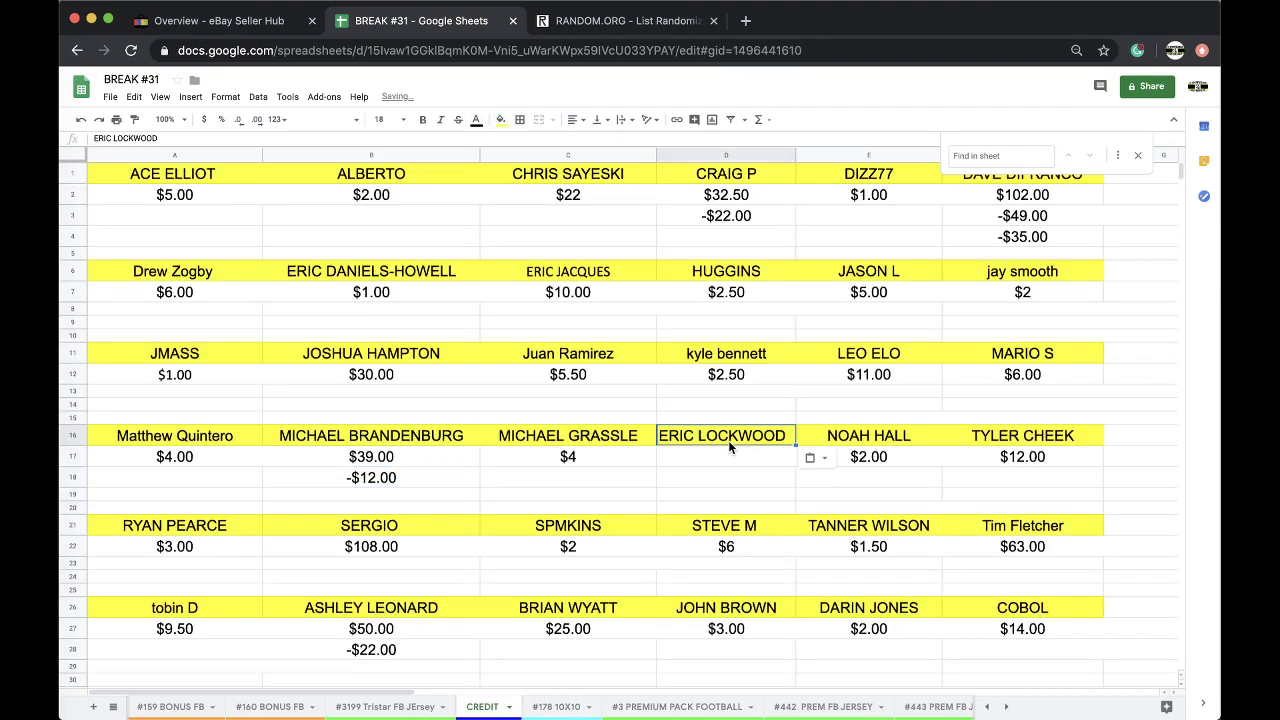
pyautogui.press('Down')
pyautogui.write('$')
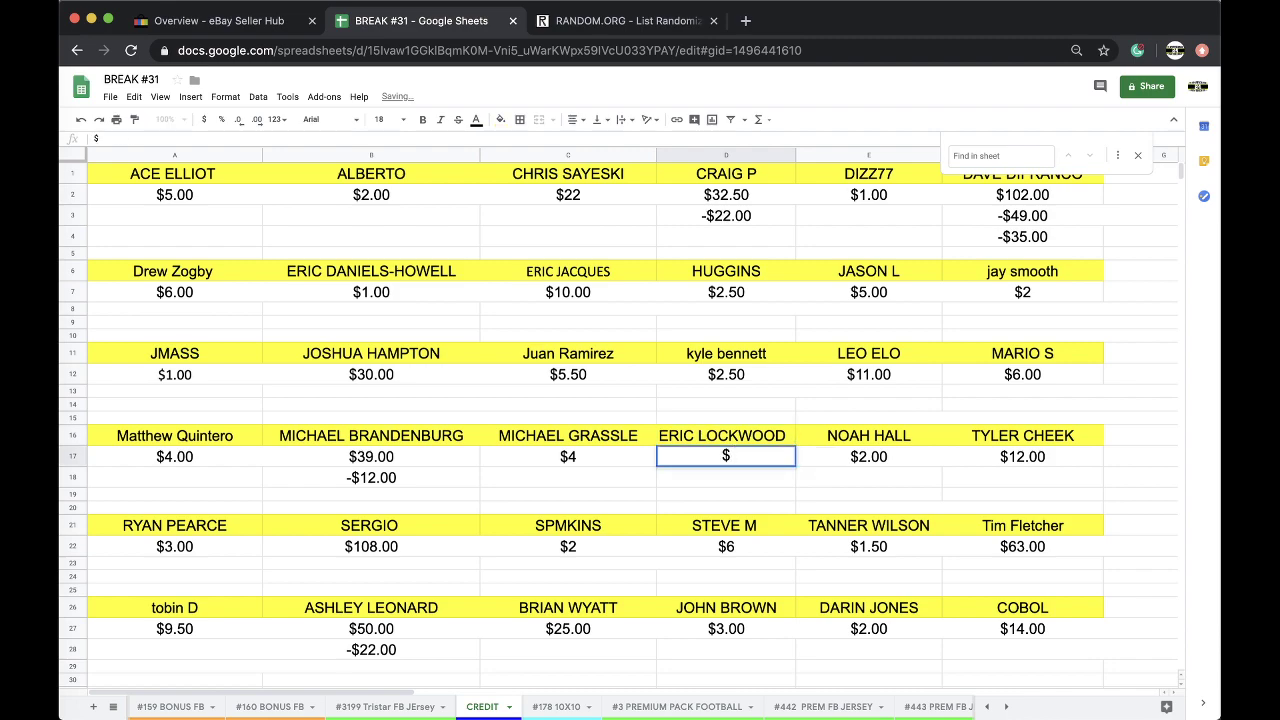
pyautogui.write('2140')
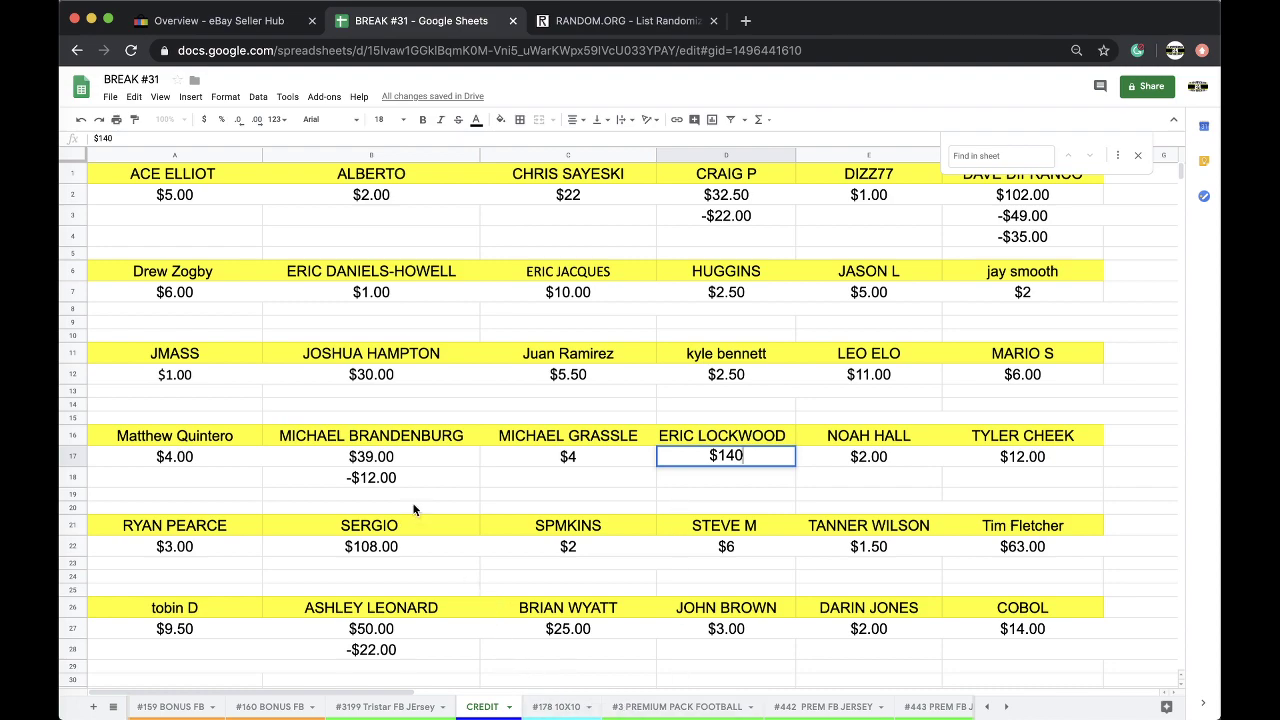
pyautogui.click(400, 471)
# - Delete the -$12.00 and -$22.00 deductions and set those balances to $27 and $28
pyautogui.press('Delete')
pyautogui.press('Up')
pyautogui.write('$27')
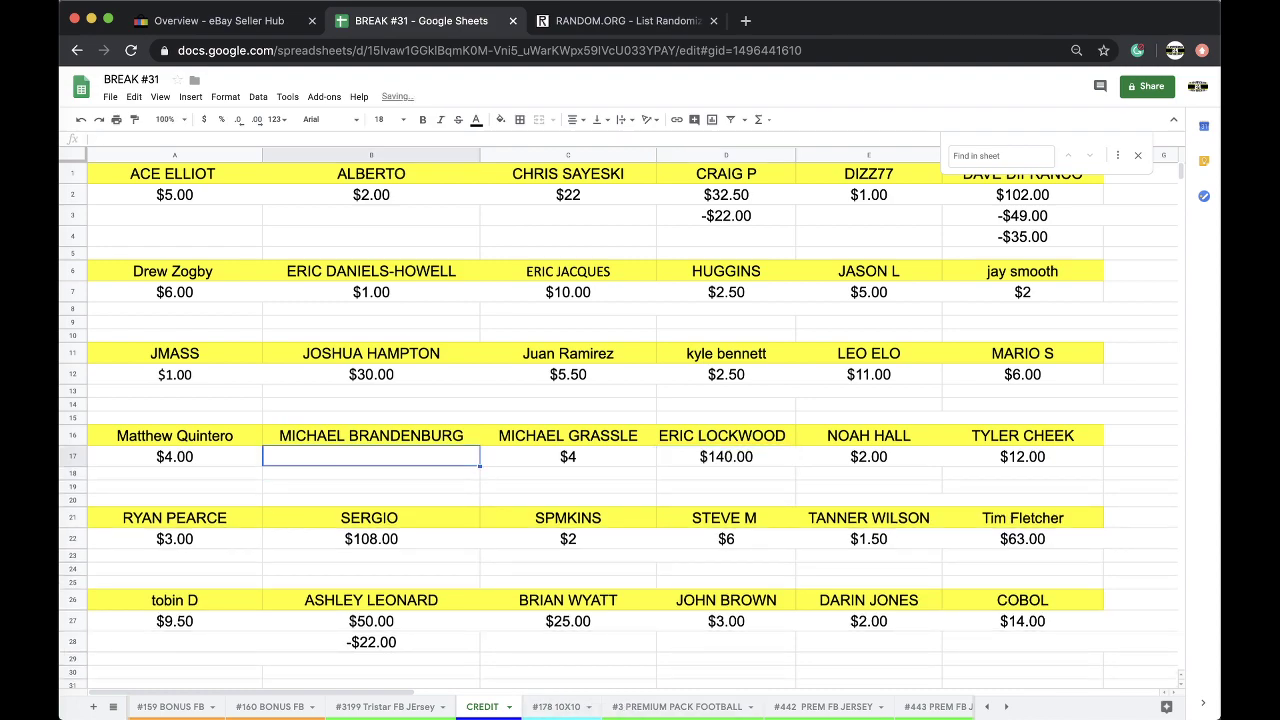
pyautogui.click(402, 644)
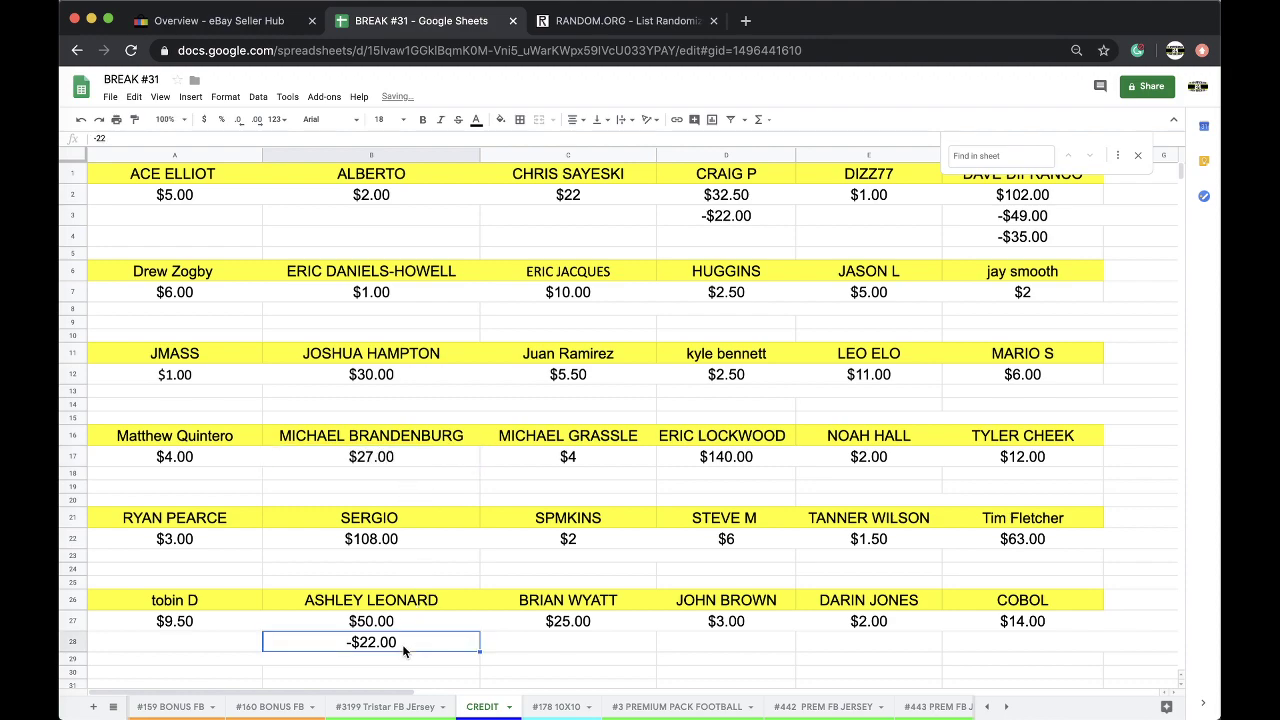
pyautogui.press('Delete')
pyautogui.press('Up')
pyautogui.write('$28')
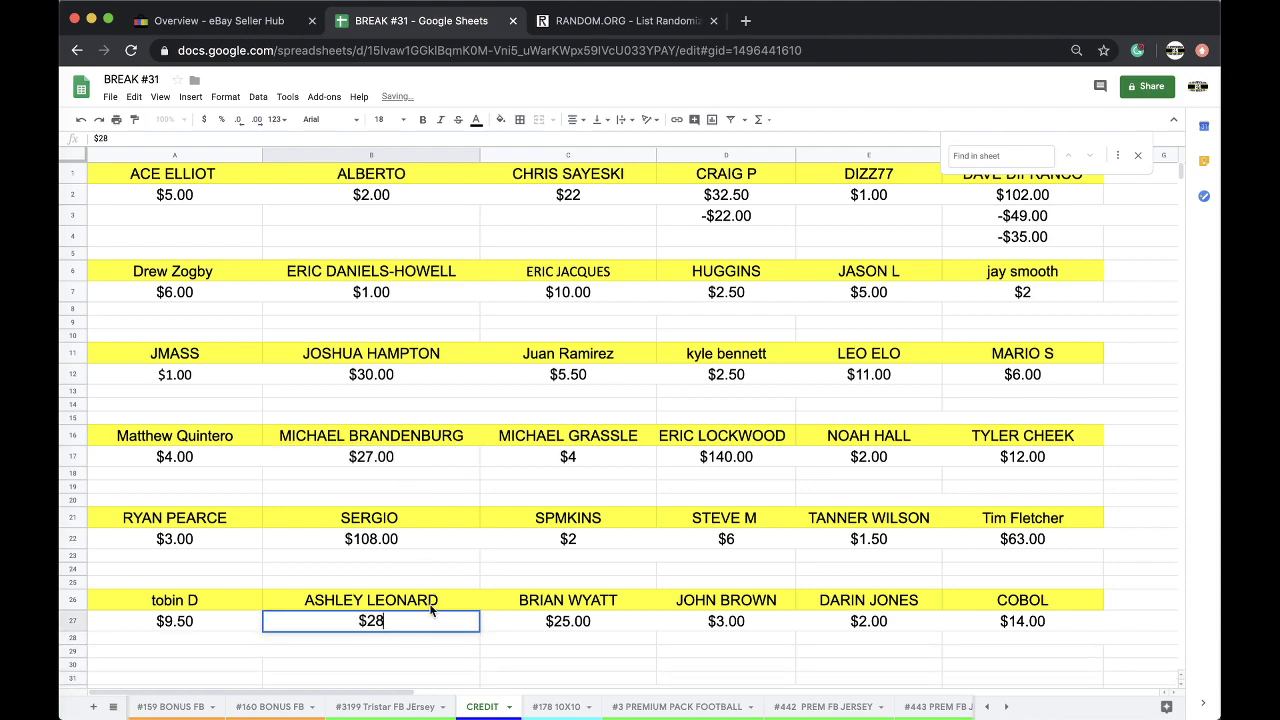
pyautogui.click(476, 588)
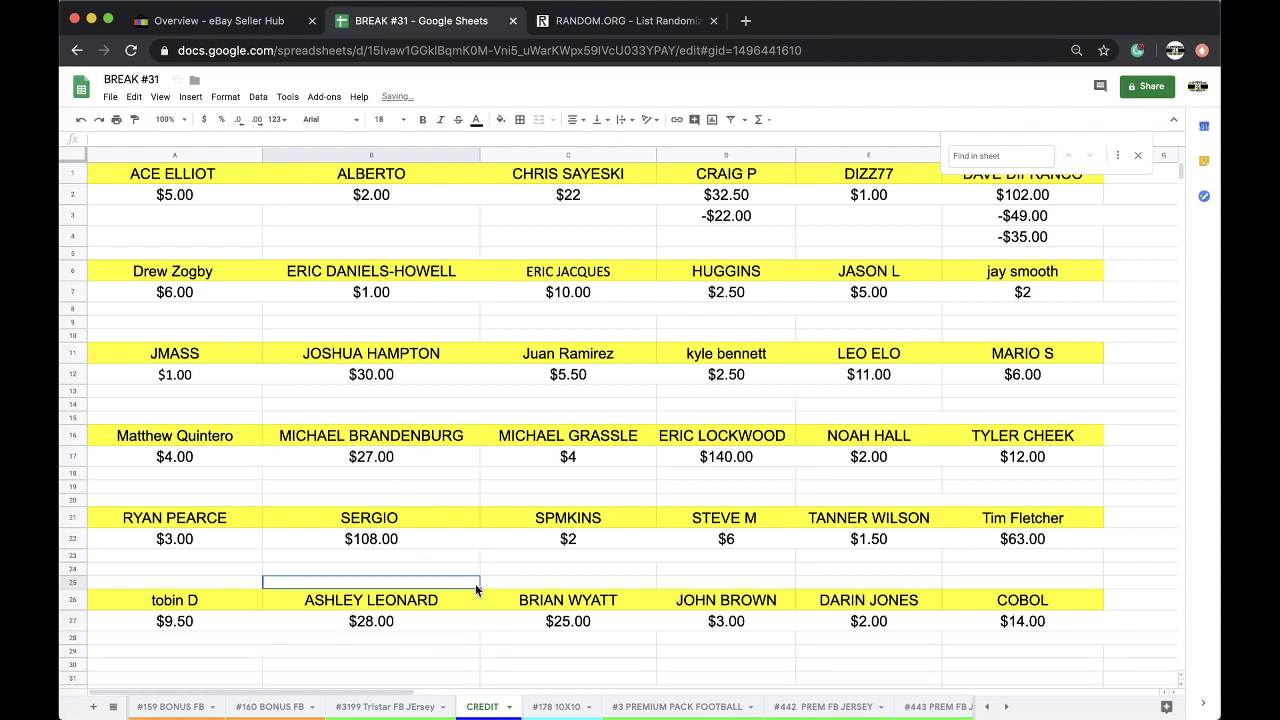
# - Delete the -$35.00 and -$49.00 deductions in column F, keeping the $102.00 balance
pyautogui.click(1022, 240)
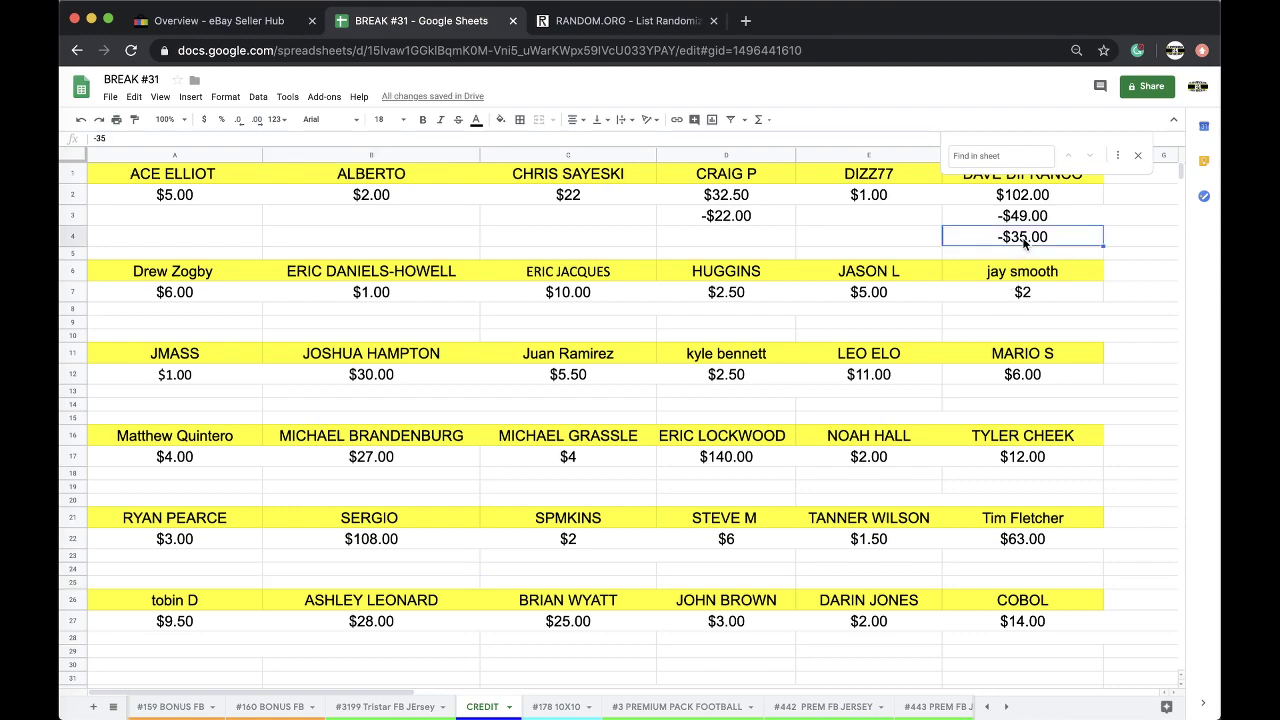
pyautogui.press('Delete')
pyautogui.press('Up')
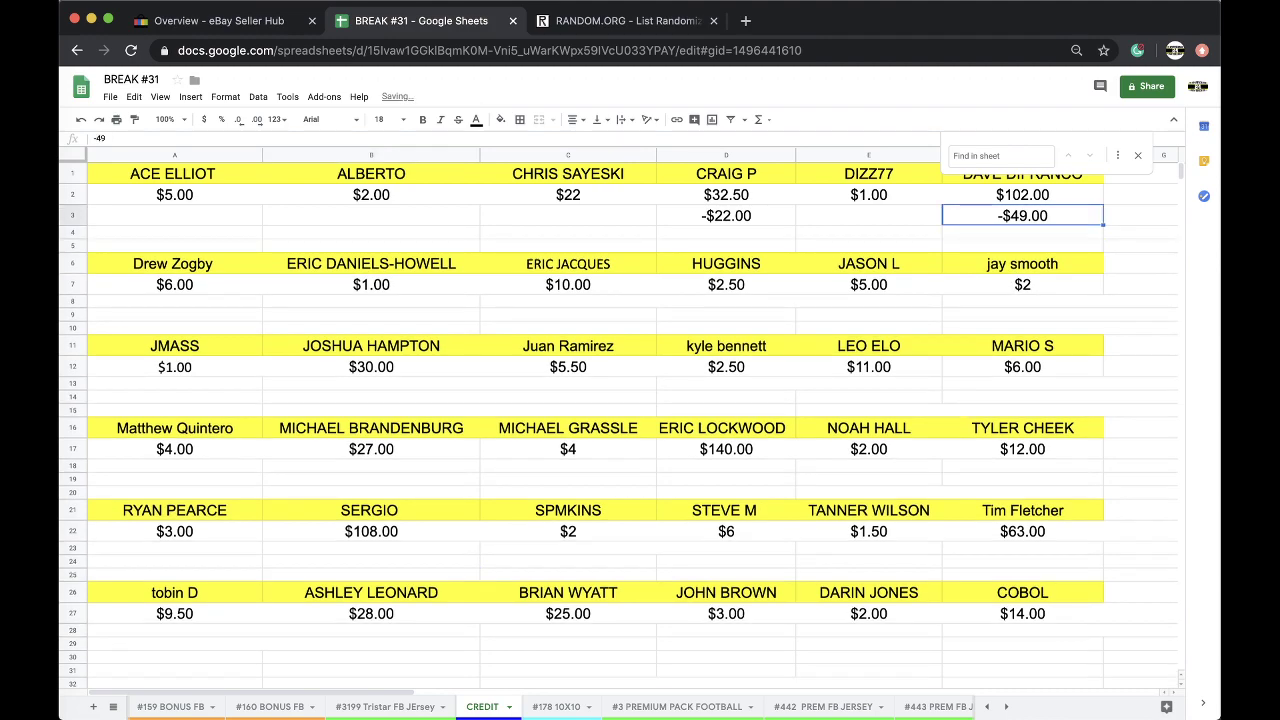
pyautogui.press('Delete')
pyautogui.press('Up')
pyautogui.press('Delete')
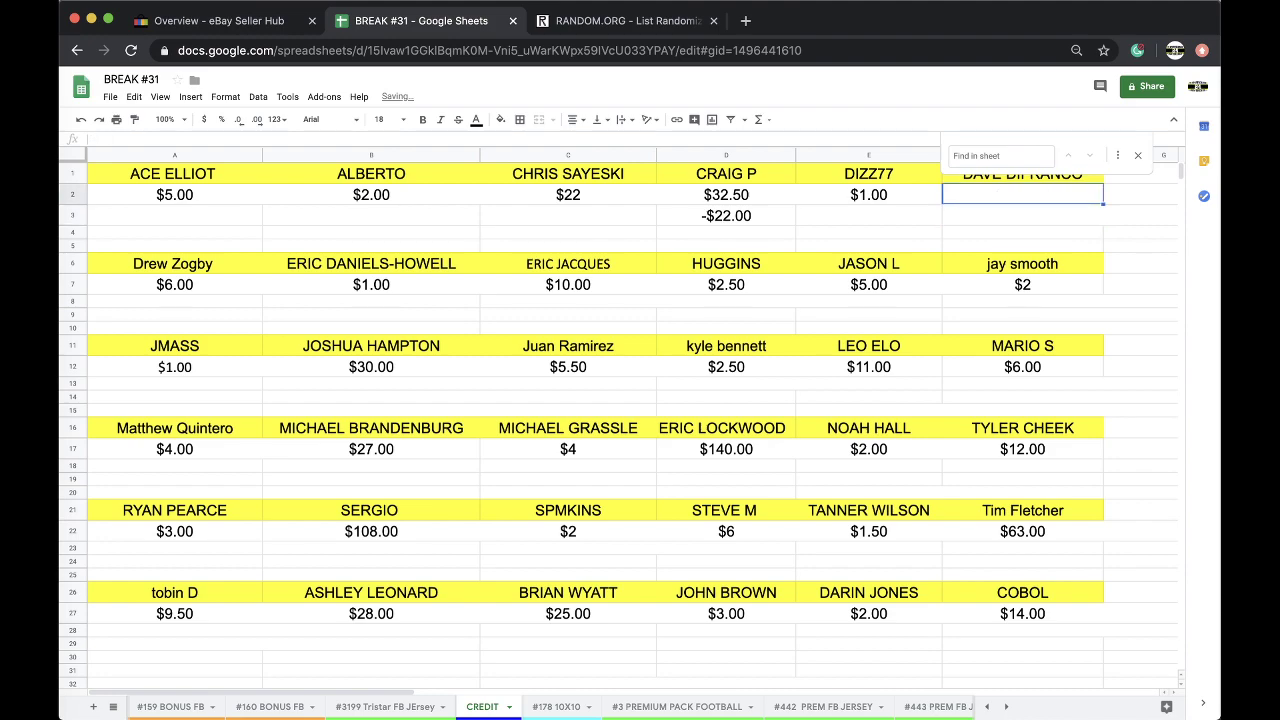
pyautogui.press('super+z')
pyautogui.press('super+z')
pyautogui.press('super+z')
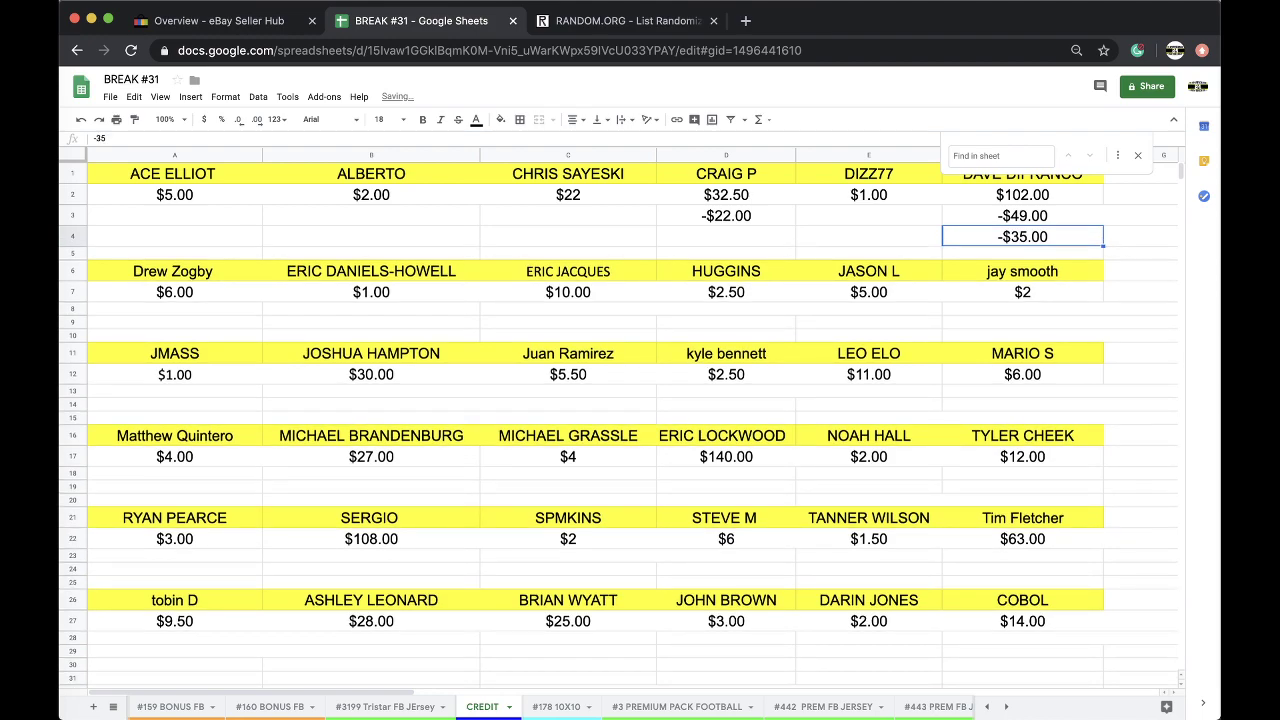
pyautogui.press('super+shift+z')
pyautogui.press('super+shift+z')
# - Set the F2 balance to $18, discarding a stray -$14 entry
pyautogui.write('-$14')
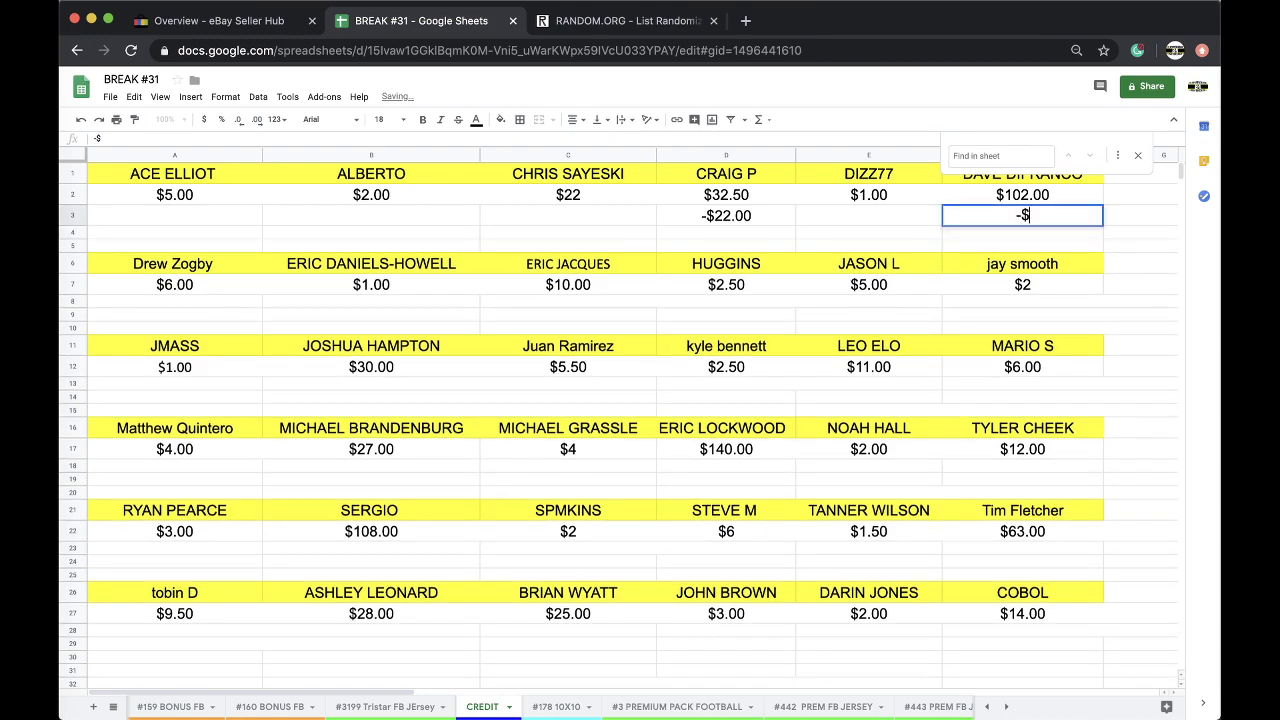
pyautogui.press('Return')
pyautogui.doubleClick(1022, 214)
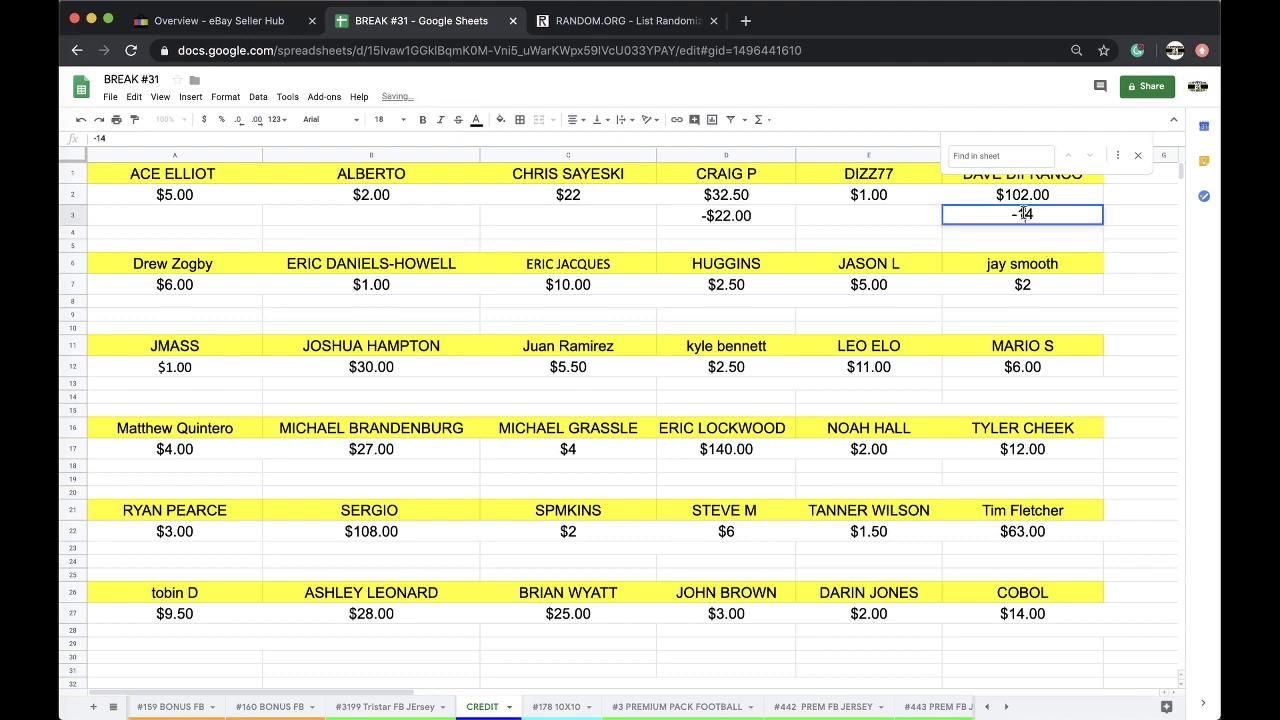
pyautogui.press('Escape')
pyautogui.press('super+z')
pyautogui.press('super+z')
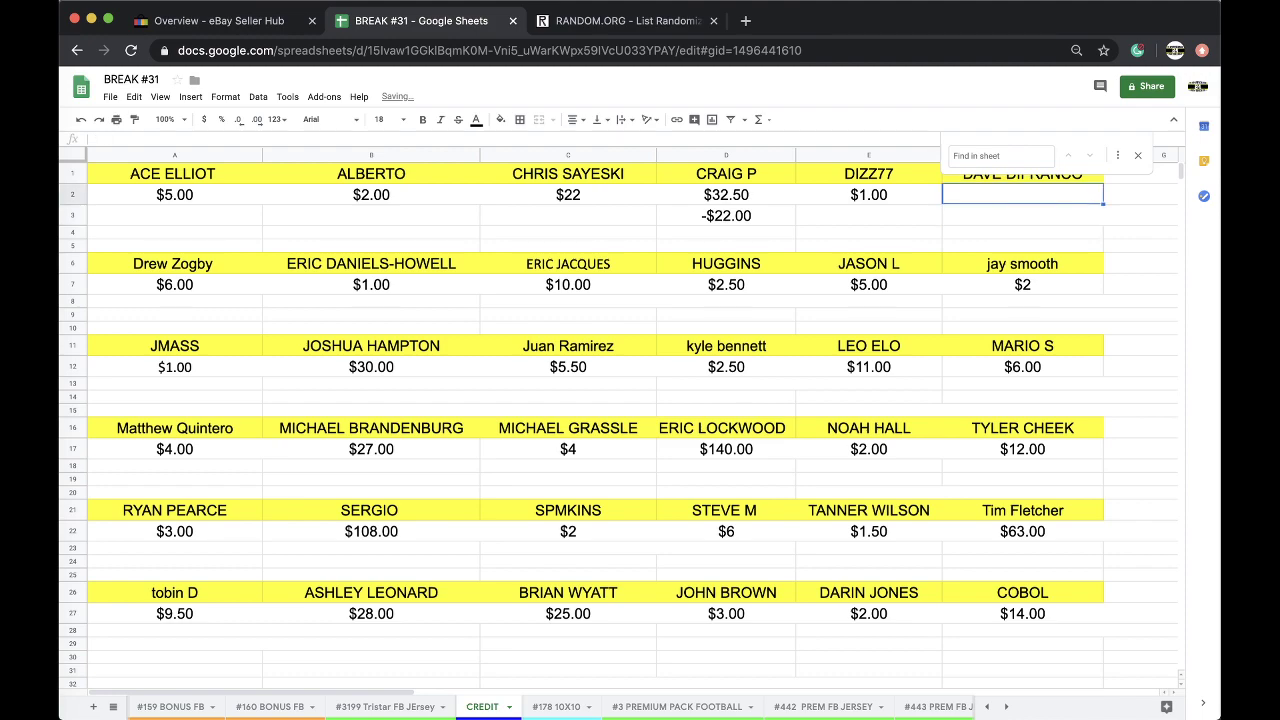
pyautogui.write('$18')
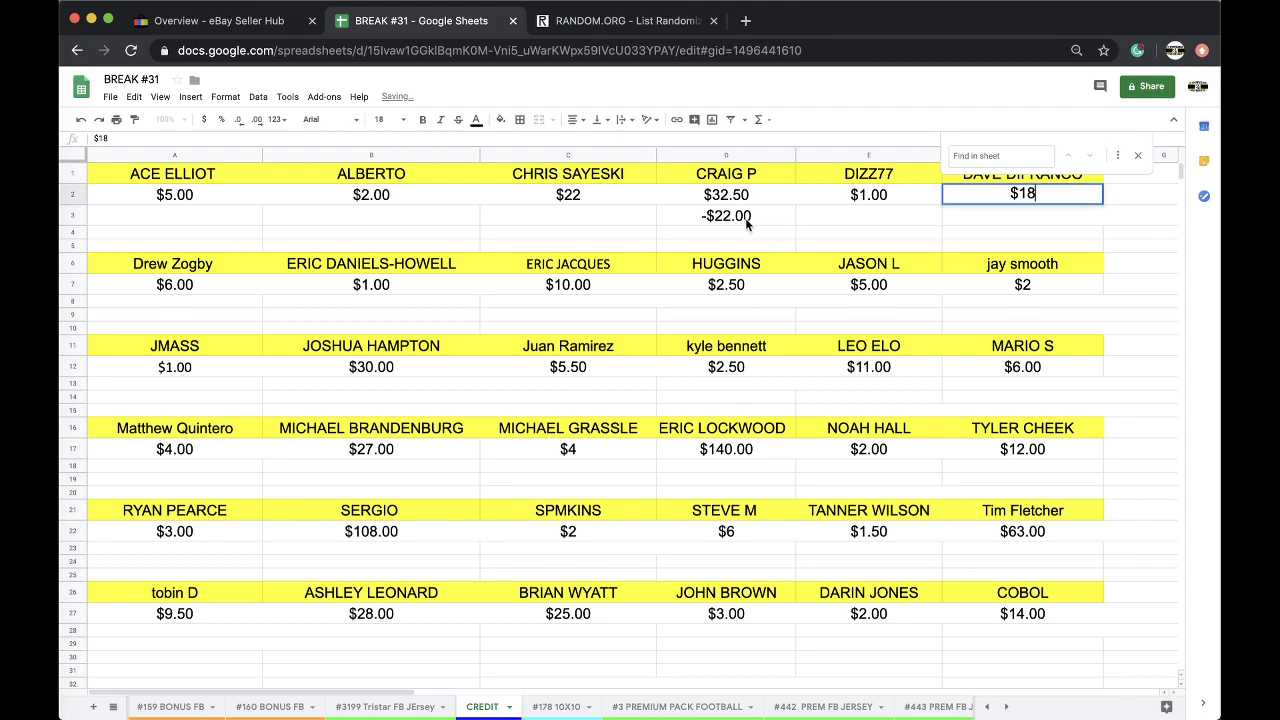
pyautogui.click(748, 220)
# - Delete the -$22.00 deduction in D3 and set the D2 balance to $10.50
pyautogui.press('Delete')
pyautogui.press('Up')
pyautogui.write('$10.50')
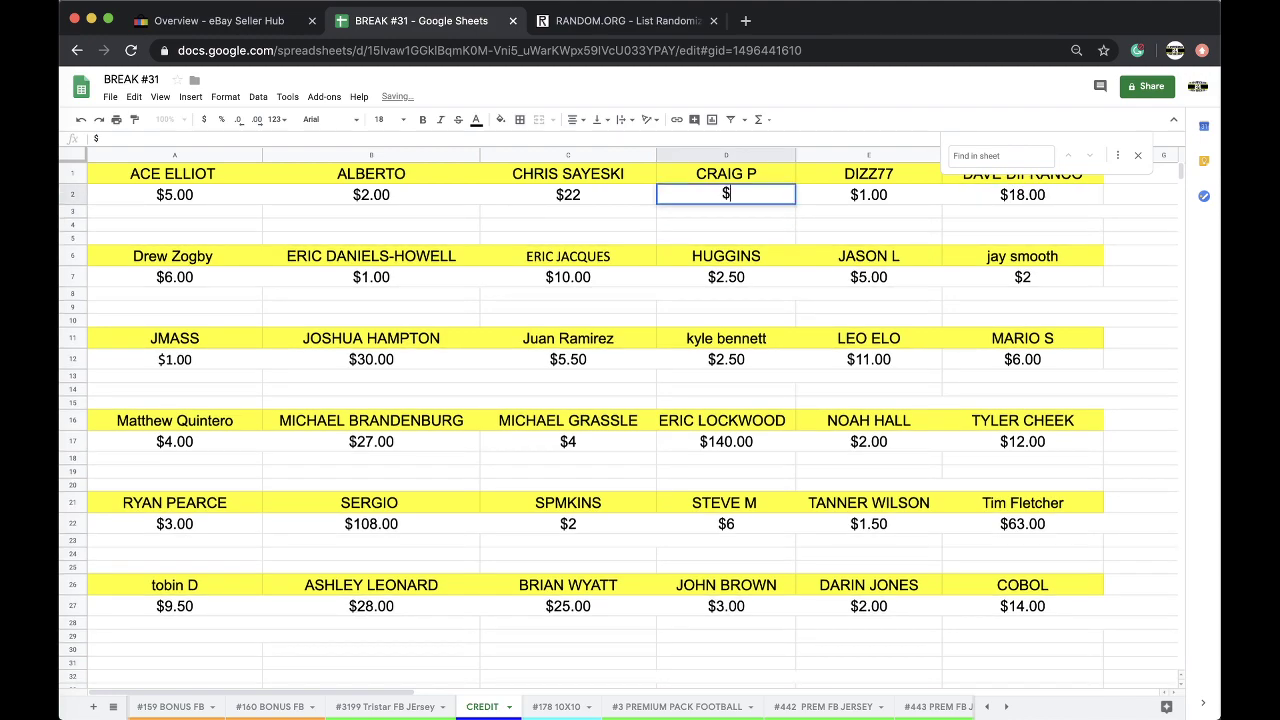
pyautogui.click(667, 346)
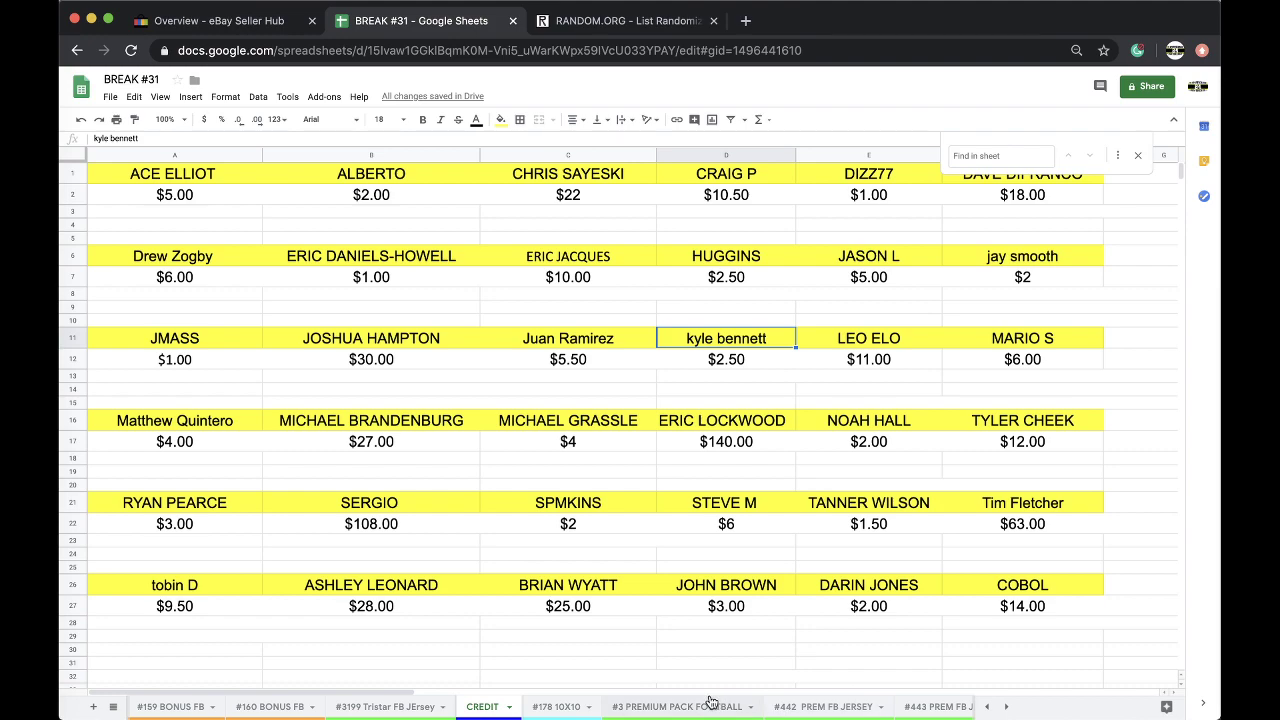
# - Scroll the sheet tab bar to find and open the #3 PREMIUM PACK FOOTBALL tab
pyautogui.hscroll(5, 710, 703)
pyautogui.hscroll(3, 710, 703)
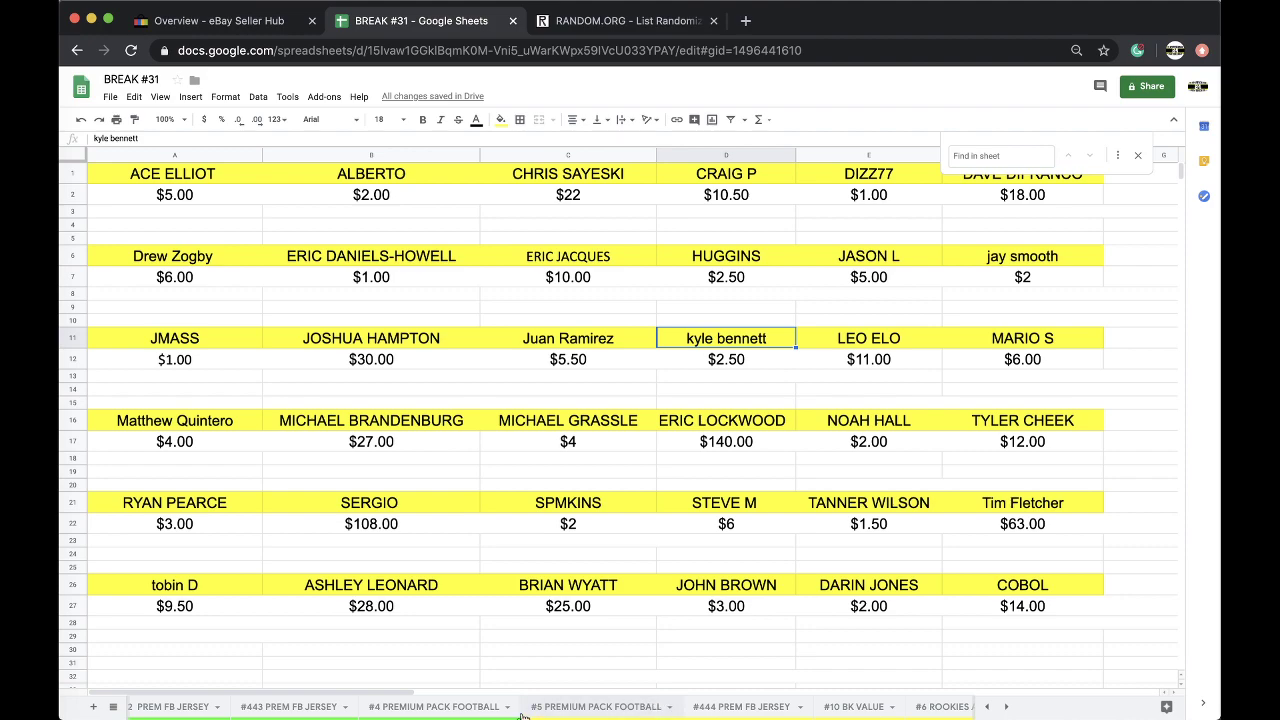
pyautogui.hscroll(-6, 521, 706)
pyautogui.click(421, 706)
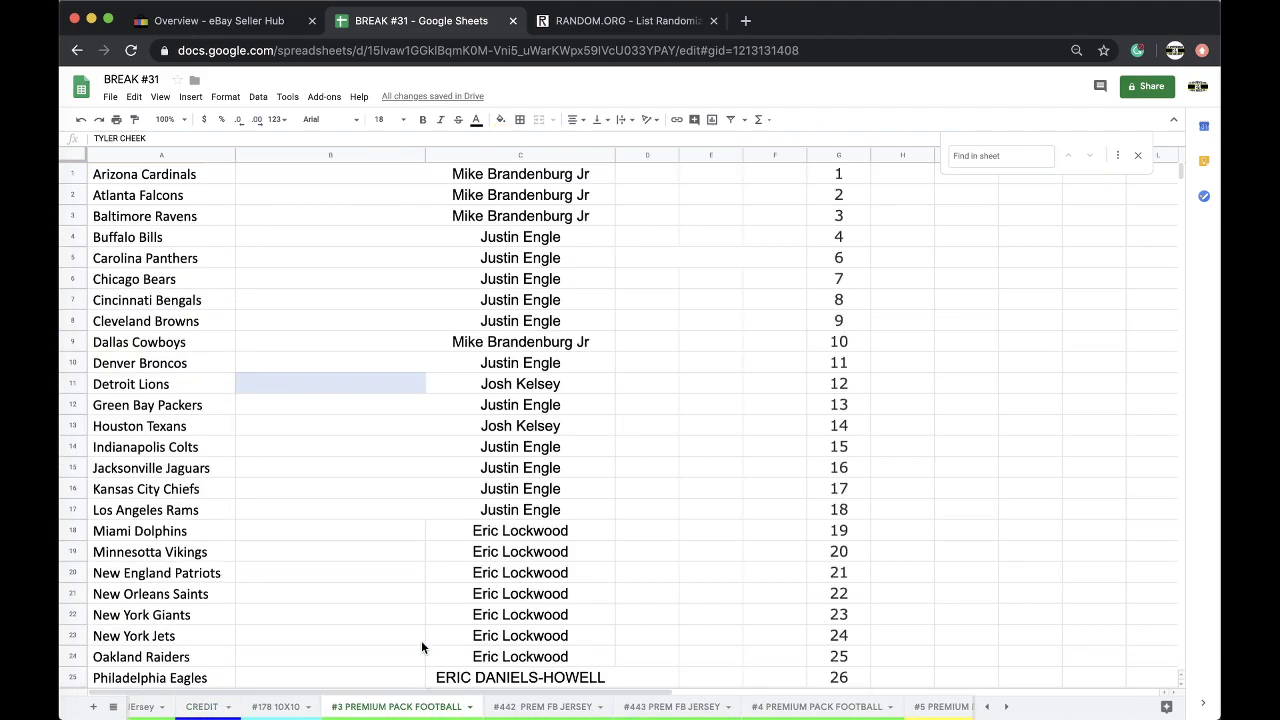
pyautogui.scroll(-5, 421, 647)
pyautogui.scroll(5, 410, 643)
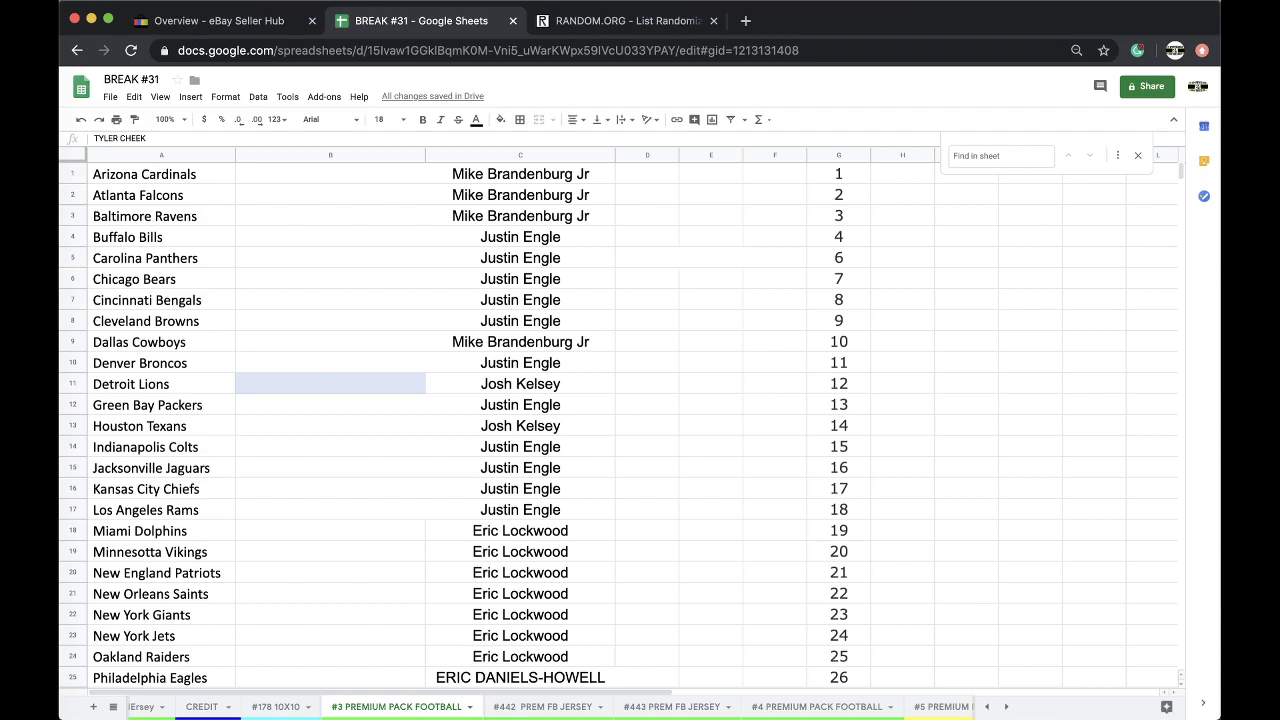
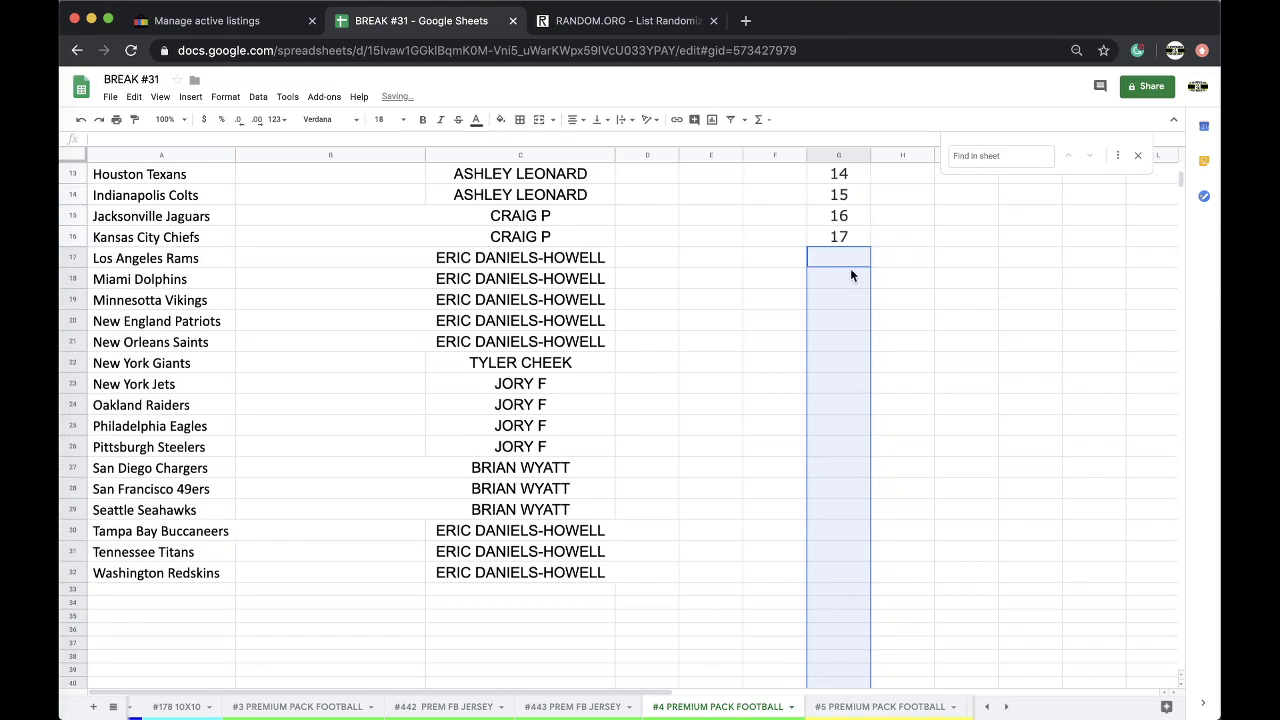
# - Restore the column G numbering that skips 17 on the #4 sheet and copy it
pyautogui.hotkey('ctrl', 'z')
pyautogui.click(828, 155)
pyautogui.hotkey('ctrl', 'c')
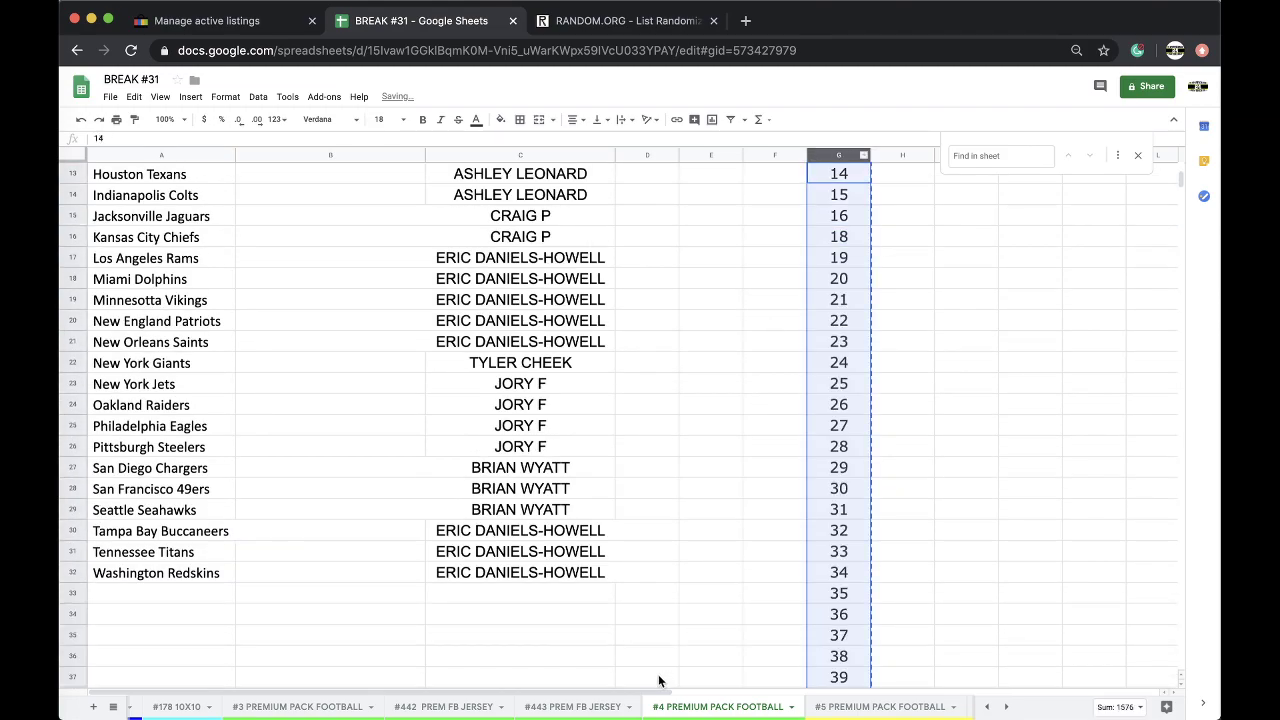
pyautogui.scroll(-1, 642, 707)
pyautogui.scroll(-1, 642, 707)
# - Paste the skip-17 numbering into column G of the #5 PREMIUM PACK FOOTBALL sheet
pyautogui.click(642, 707)
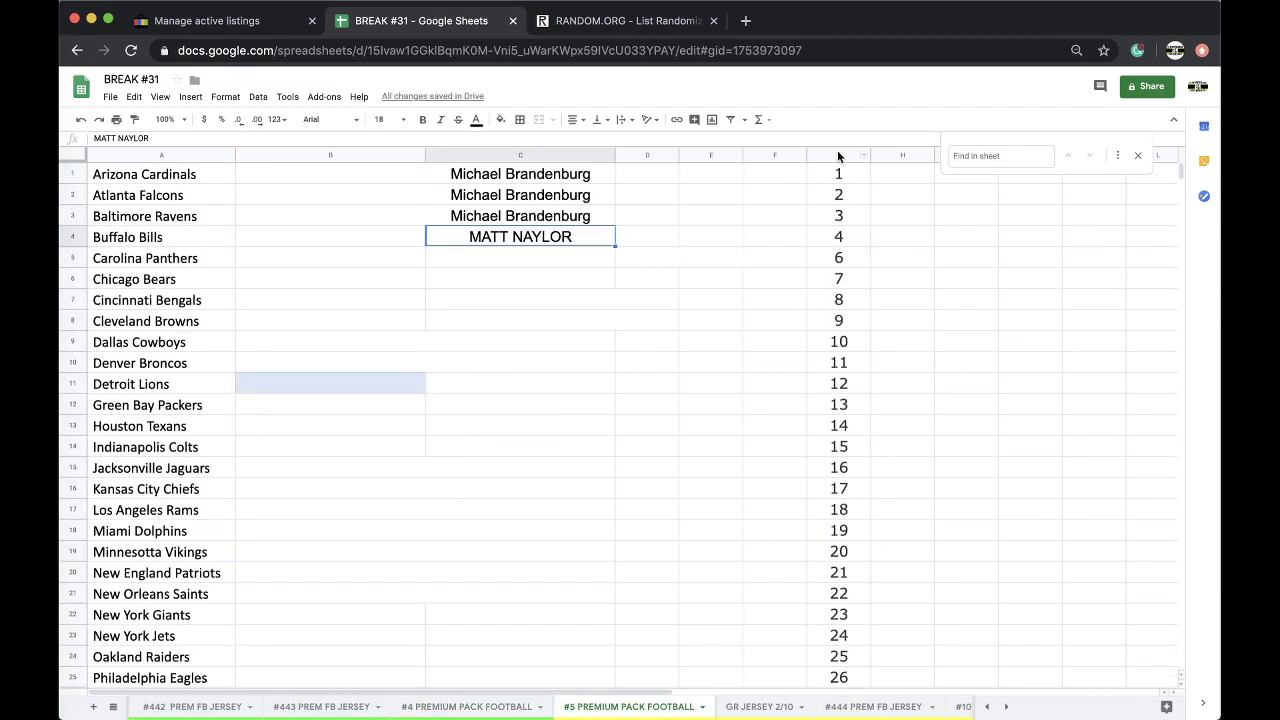
pyautogui.click(838, 155)
pyautogui.hotkey('ctrl', 'v')
pyautogui.scroll(3, 440, 703)
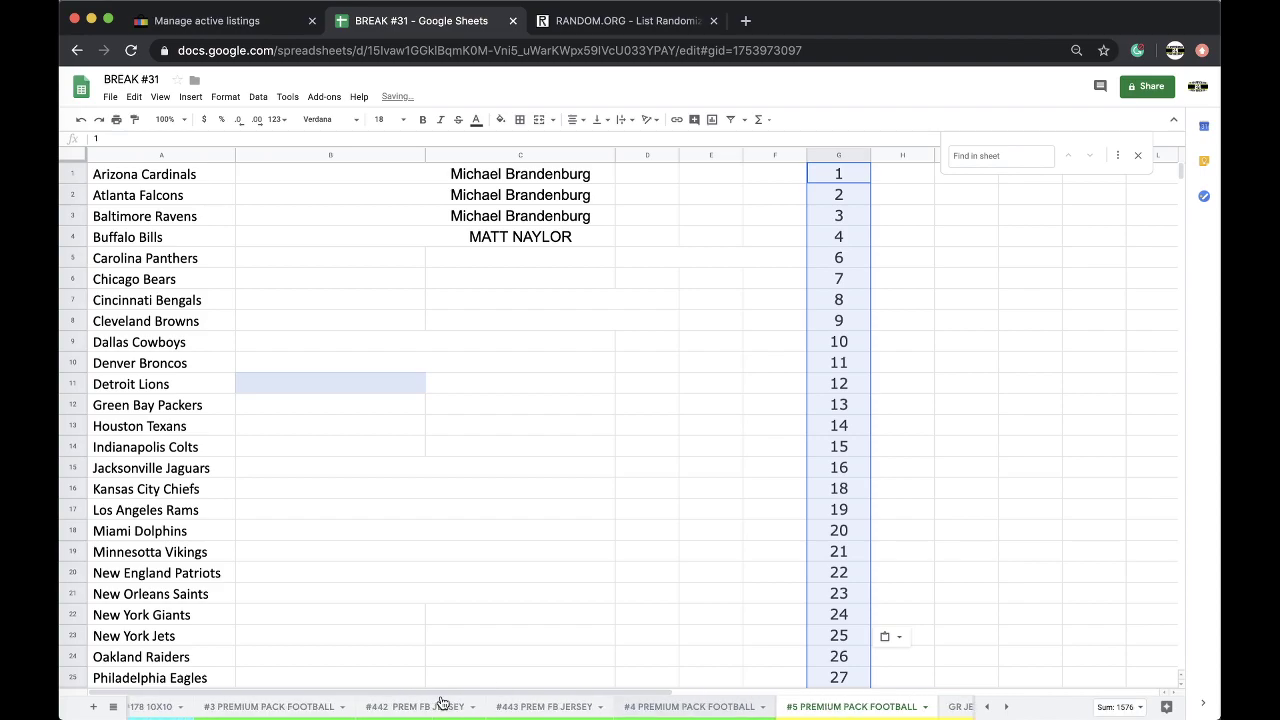
pyautogui.click(390, 707)
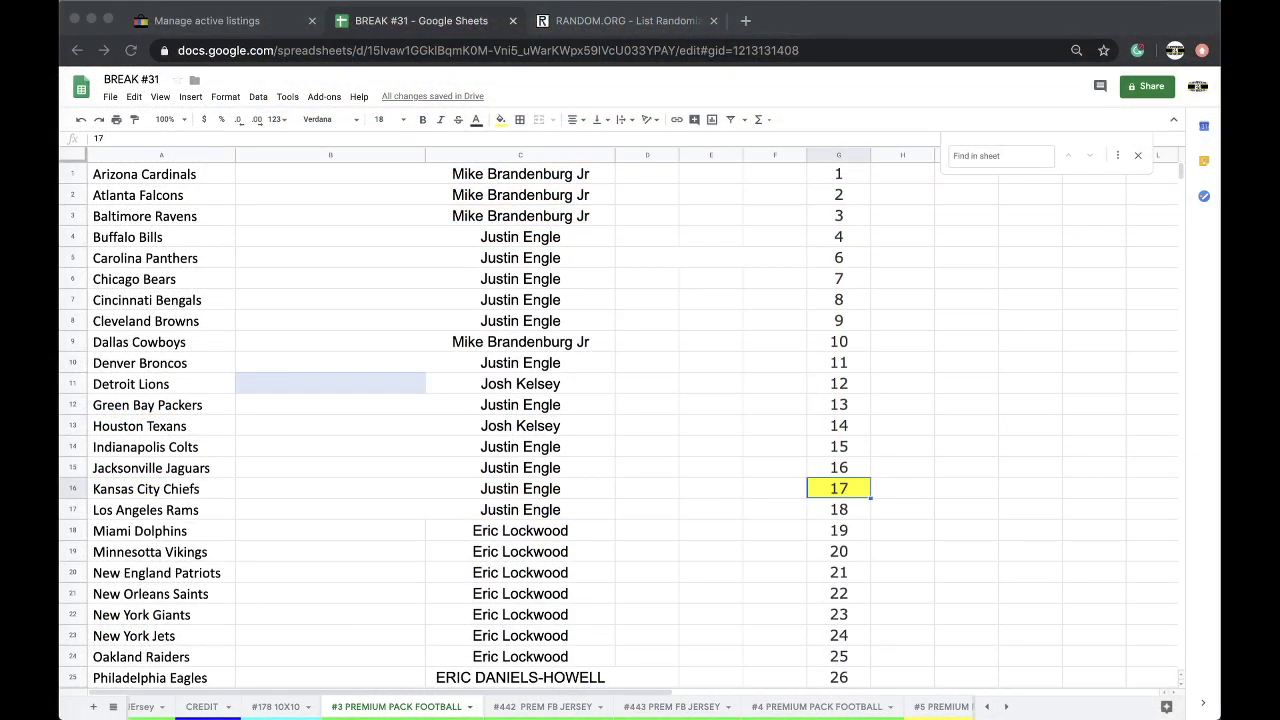
# - Copy the column C buyer names and count each buyer's spots in rows 4–13
pyautogui.click(536, 153)
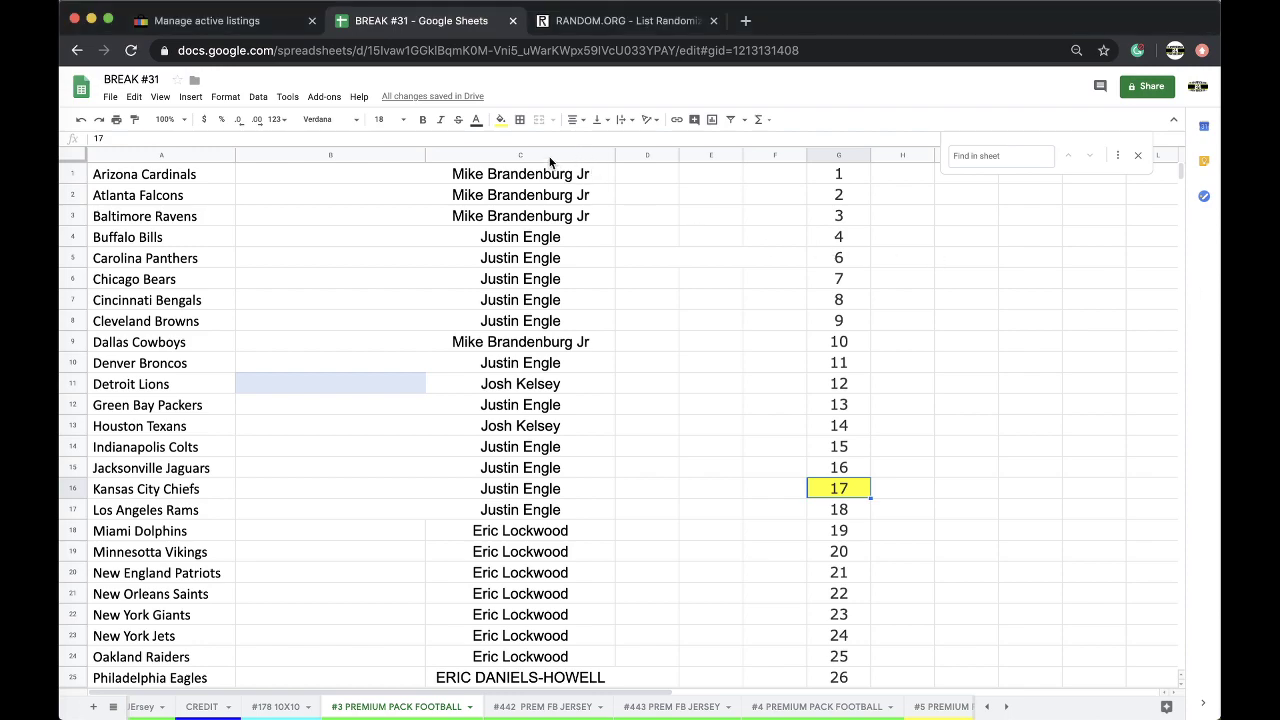
pyautogui.press('super+c')
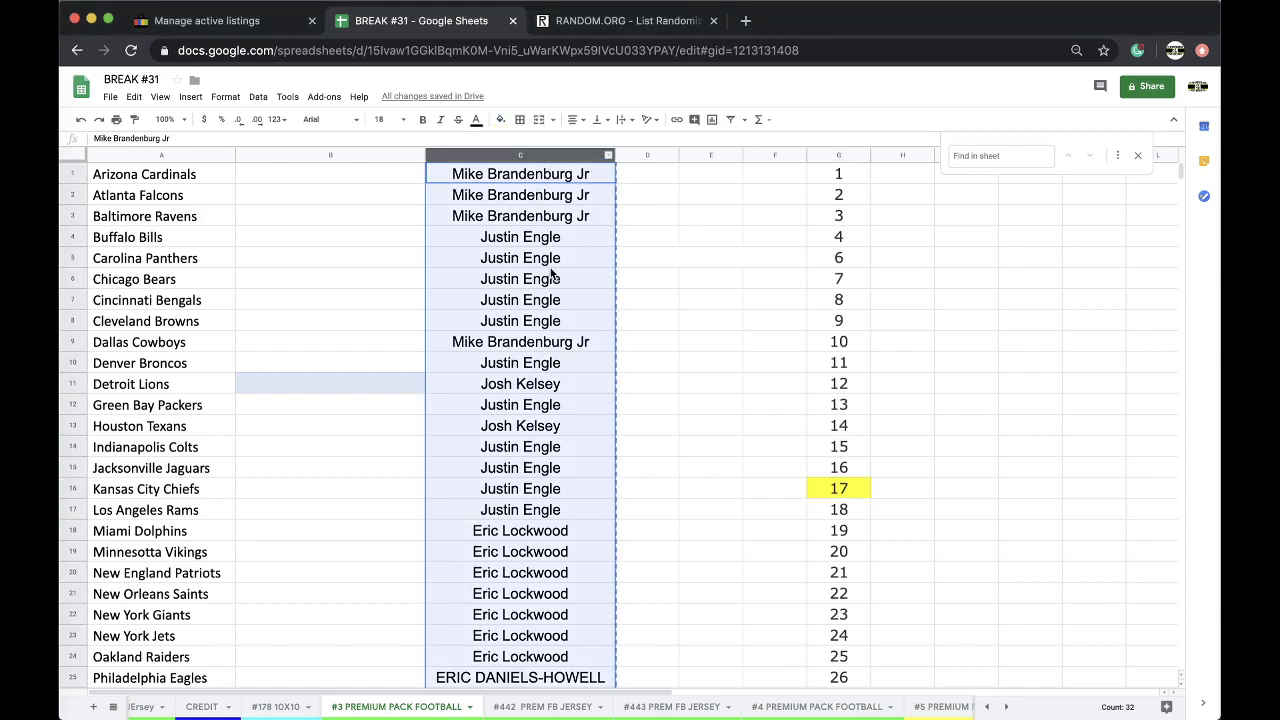
pyautogui.click(505, 220)
pyautogui.moveTo(511, 240); pyautogui.dragTo(509, 322)
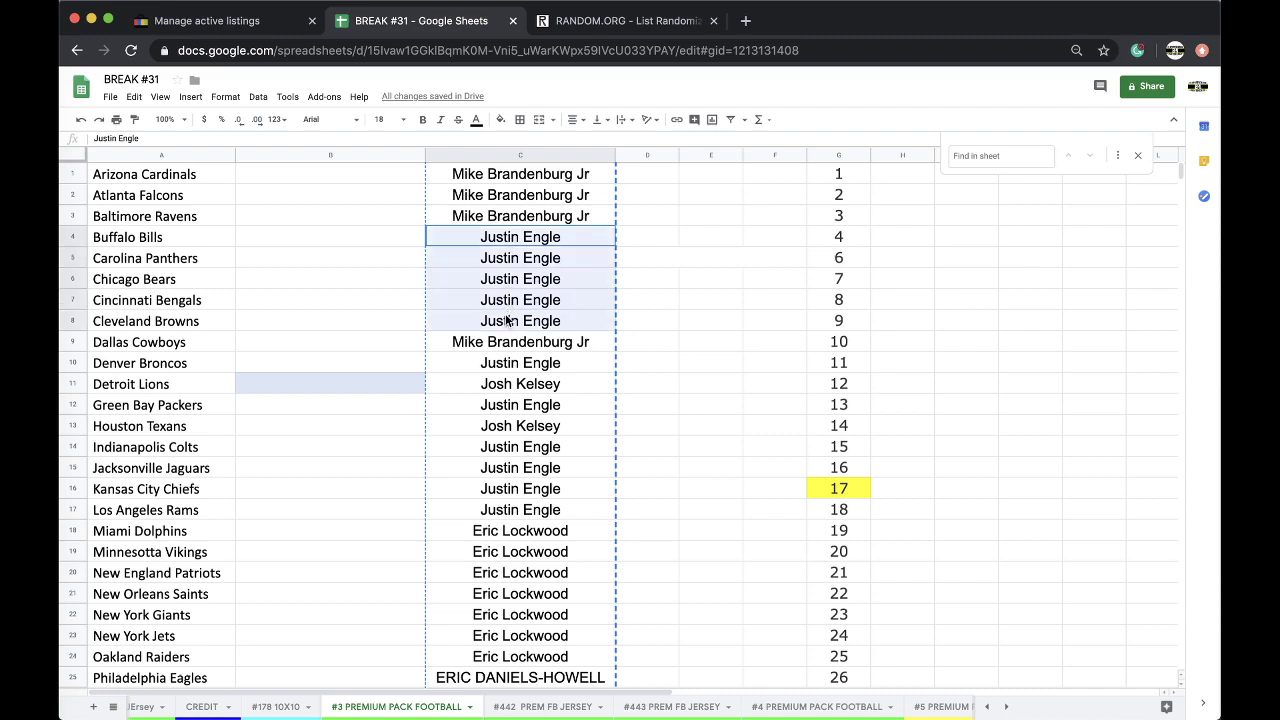
pyautogui.click(503, 342)
pyautogui.click(501, 363)
pyautogui.click(499, 385)
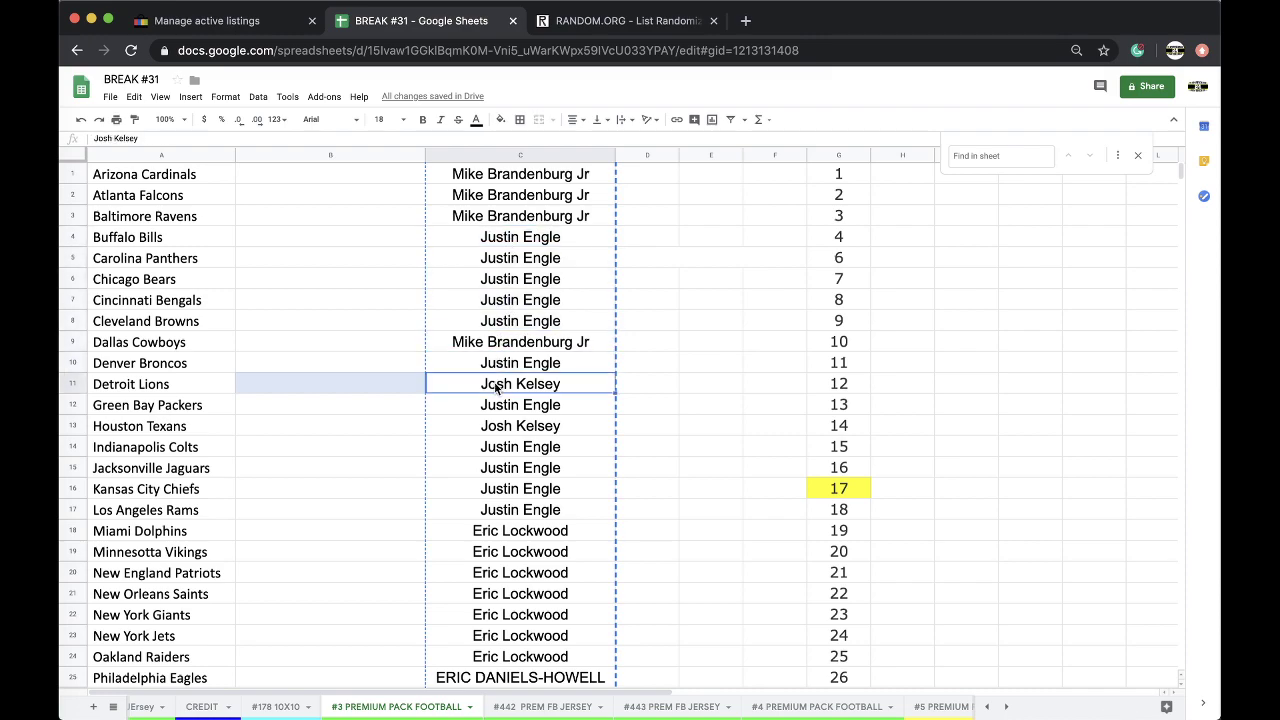
pyautogui.click(495, 405)
pyautogui.click(497, 424)
# - Check the remaining buyer names, reselect all 32 in column C, and switch to RANDOM.ORG
pyautogui.scroll(-3, 500, 425)
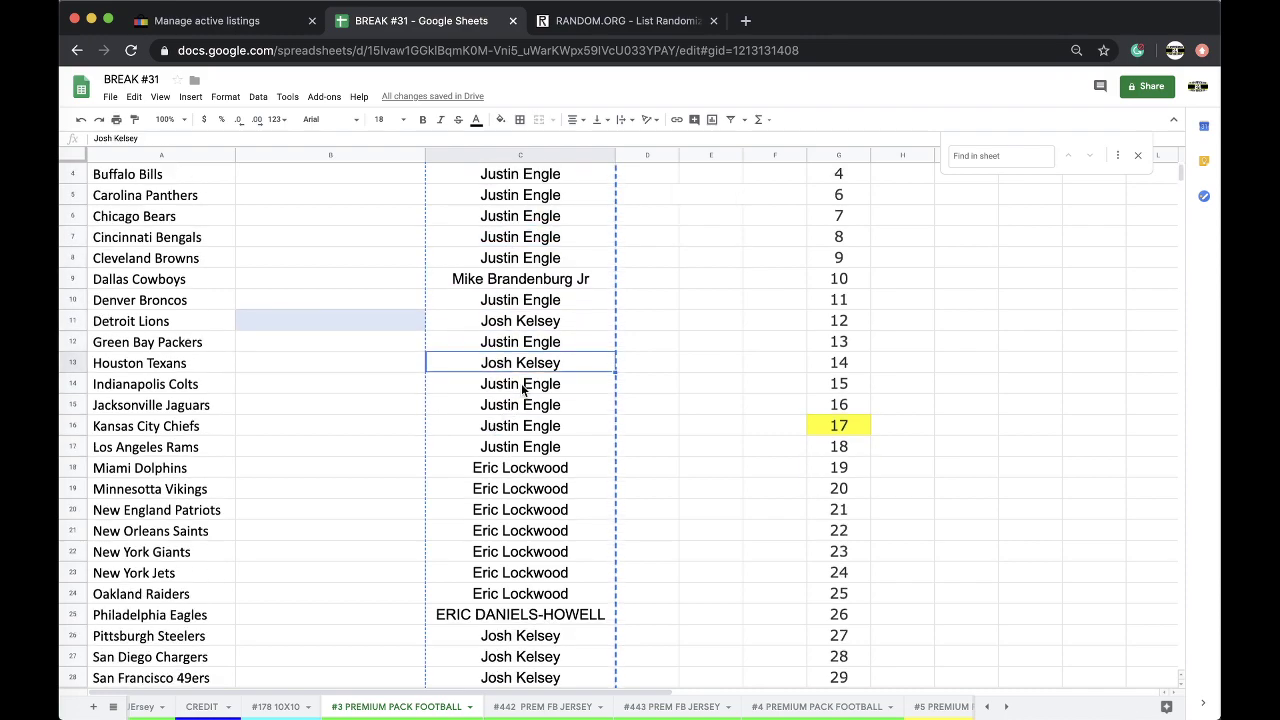
pyautogui.moveTo(522, 388); pyautogui.dragTo(514, 552)
pyautogui.scroll(-2, 519, 432)
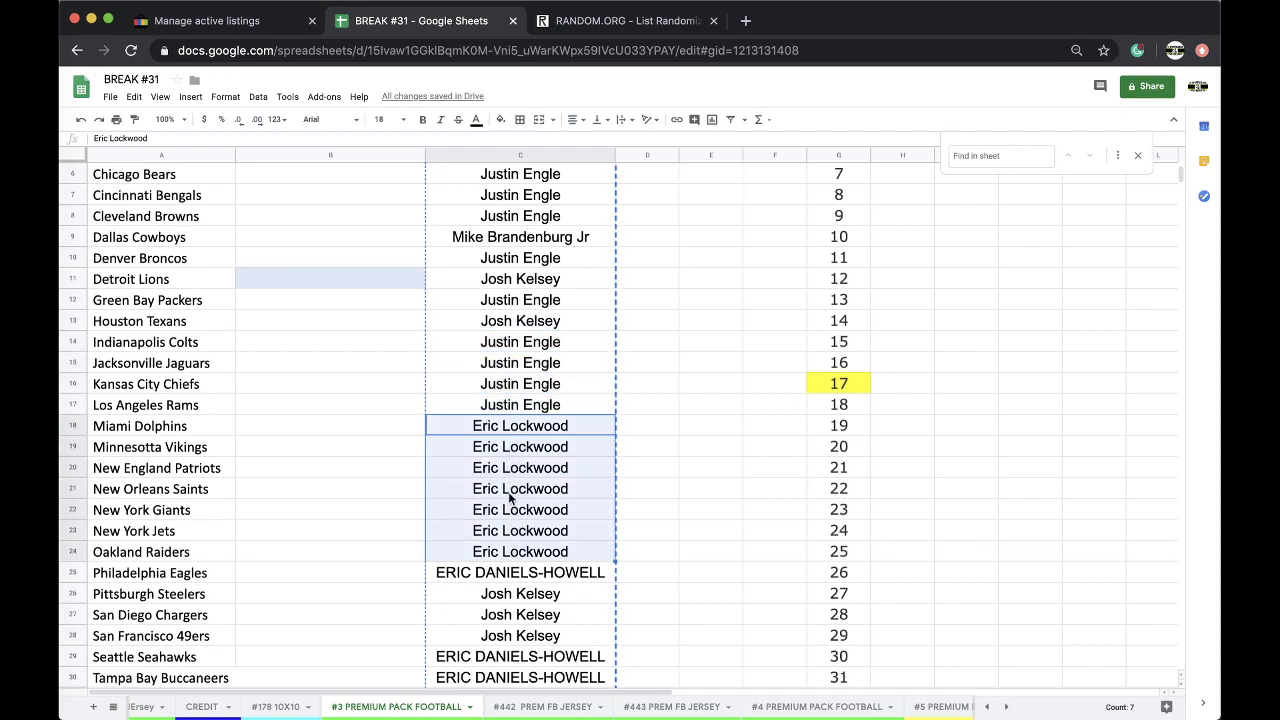
pyautogui.scroll(-3, 511, 498)
pyautogui.scroll(-1, 536, 447)
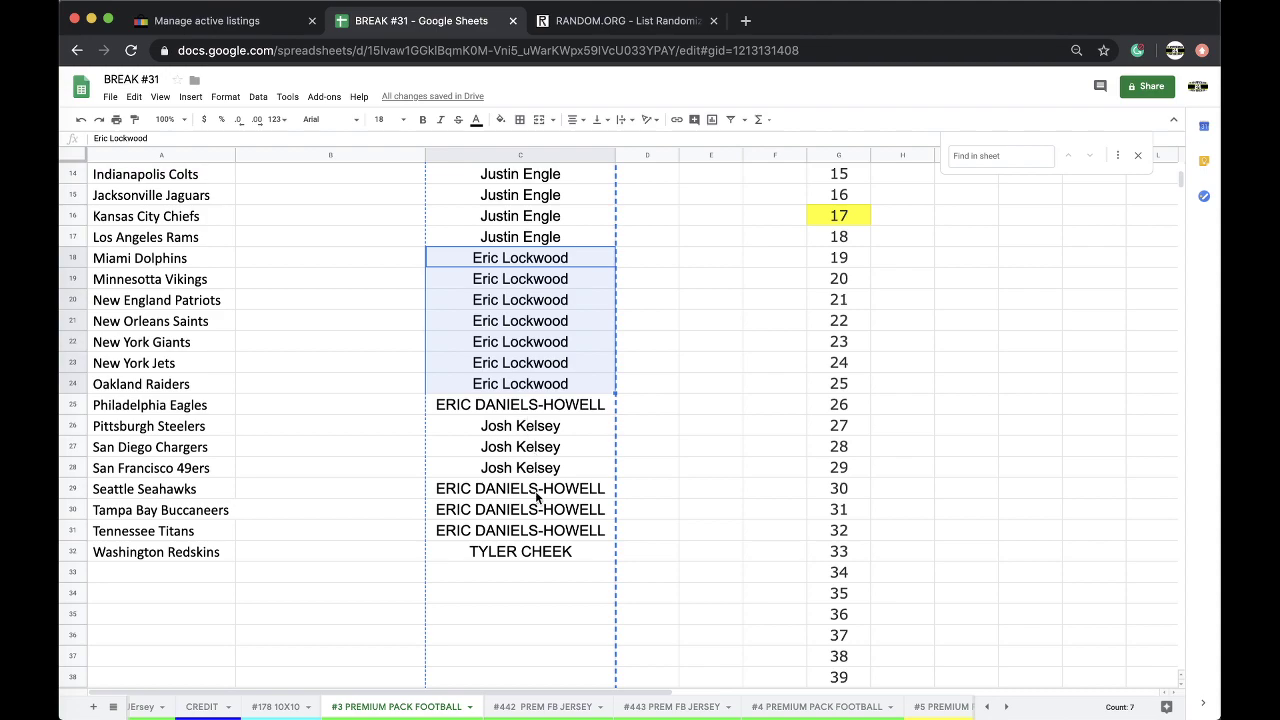
pyautogui.click(486, 152)
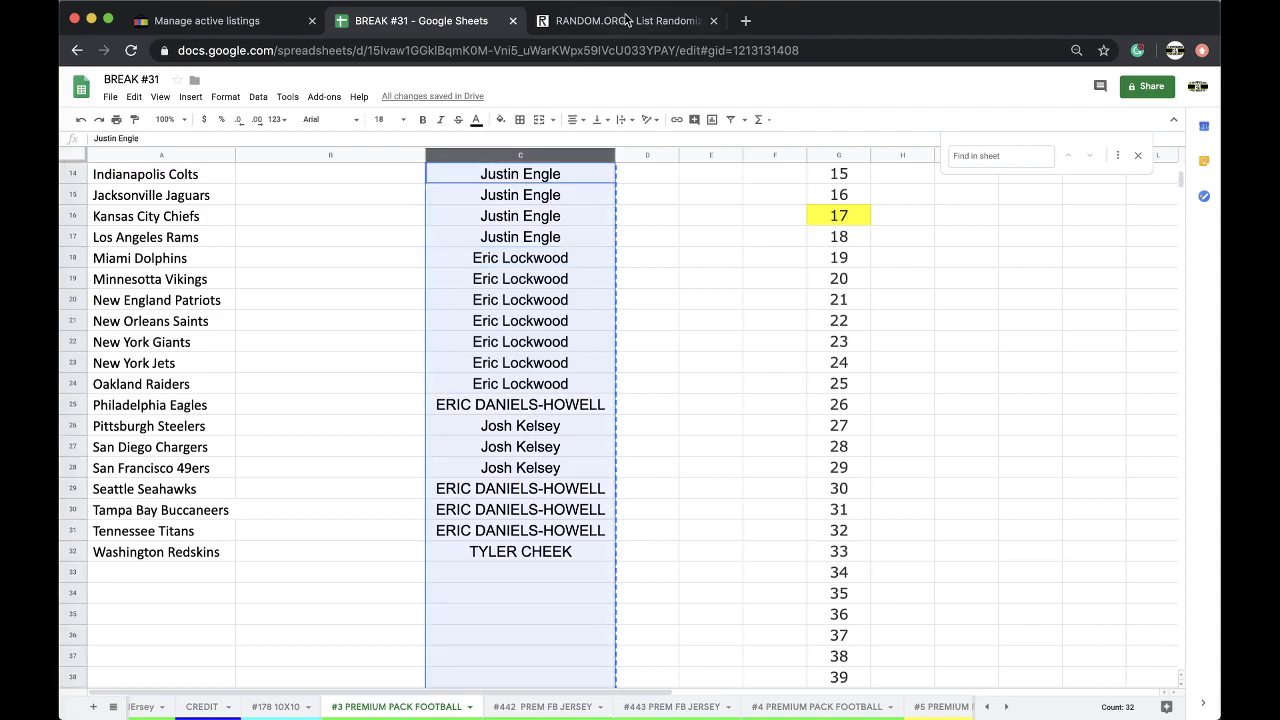
pyautogui.click(630, 20)
pyautogui.click(577, 48)
# - Paste the 32 buyer names into a fresh List Randomizer, randomize five times, and select the result
pyautogui.press('Return')
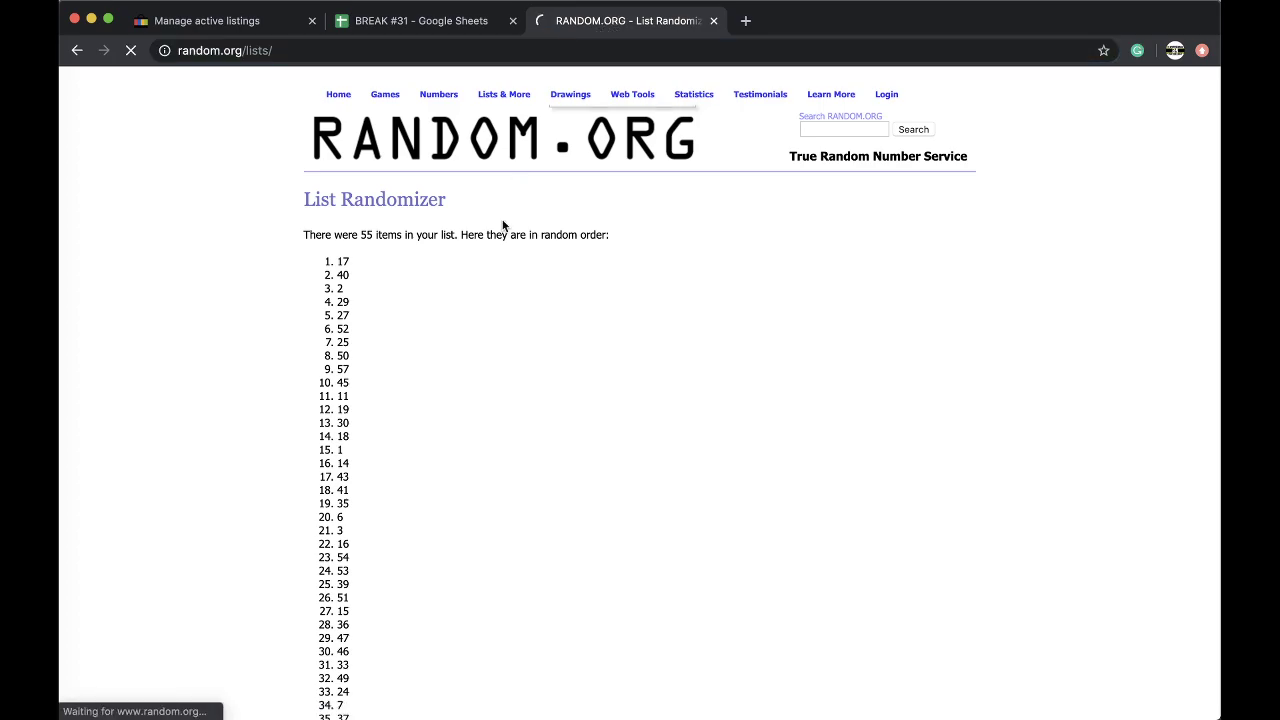
pyautogui.click(431, 400)
pyautogui.press('cmd+v')
pyautogui.click(334, 571)
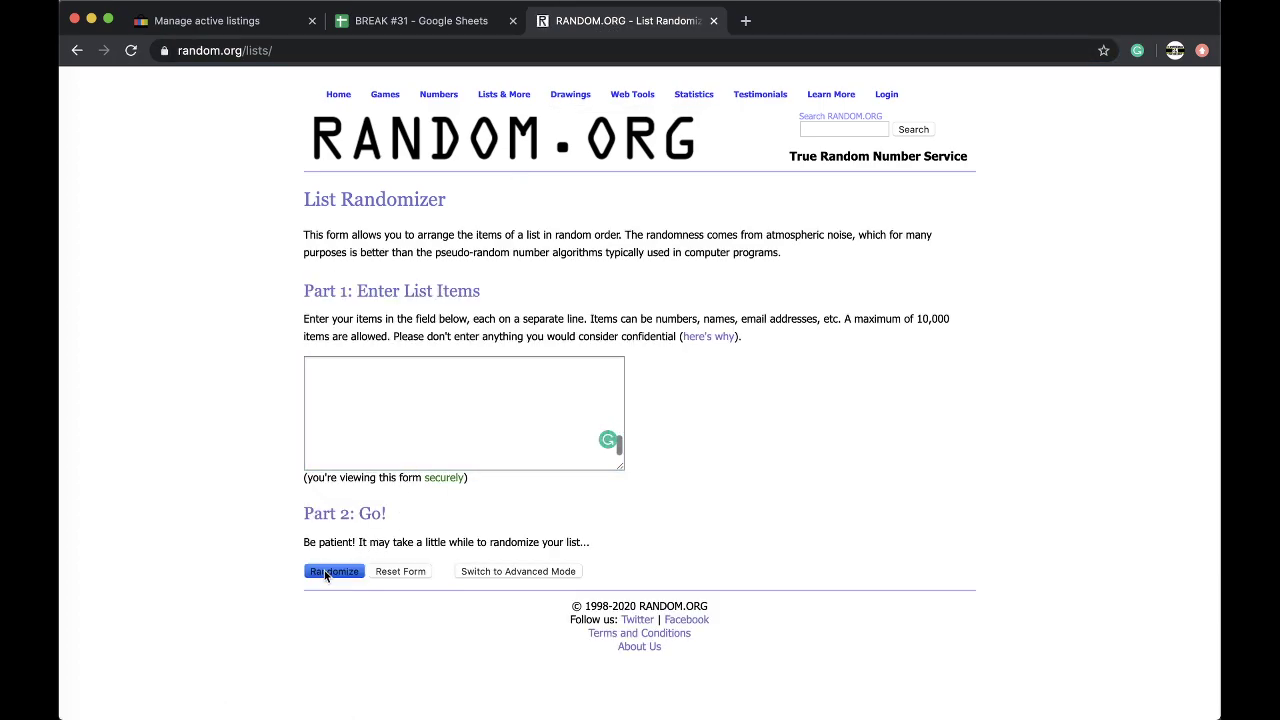
pyautogui.scroll(-3, 327, 600)
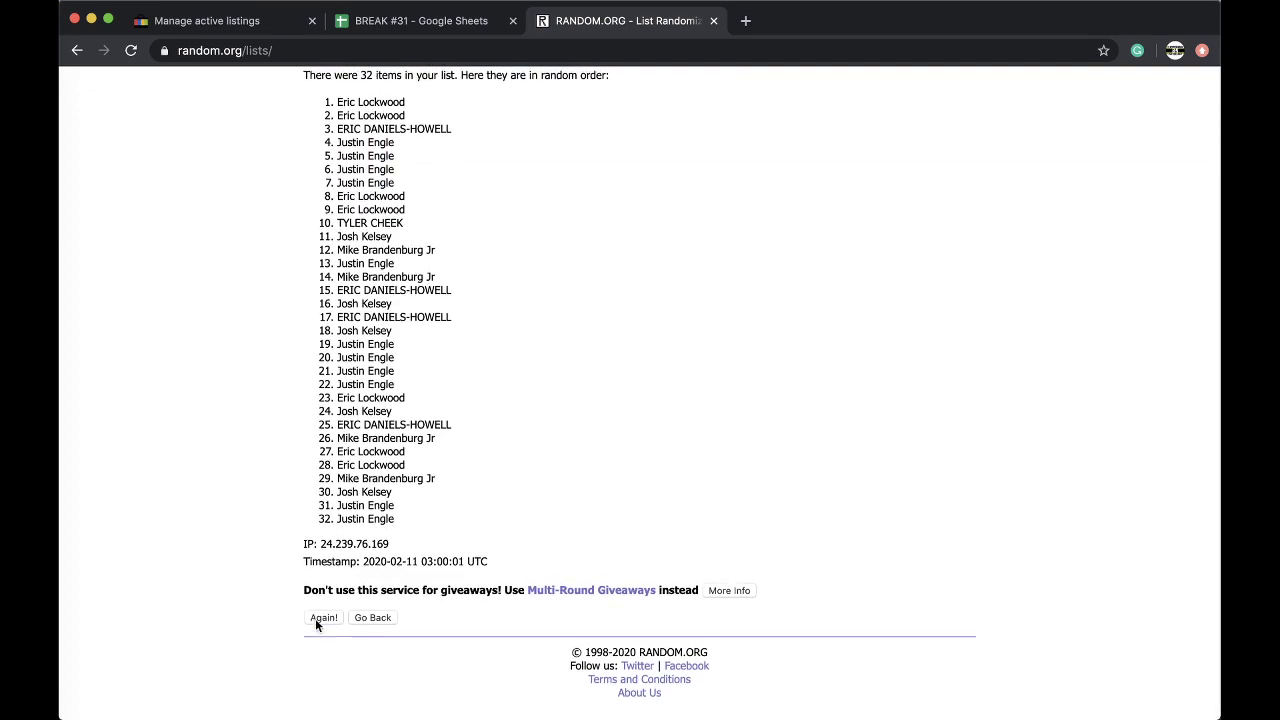
pyautogui.click(324, 614)
pyautogui.click(315, 670)
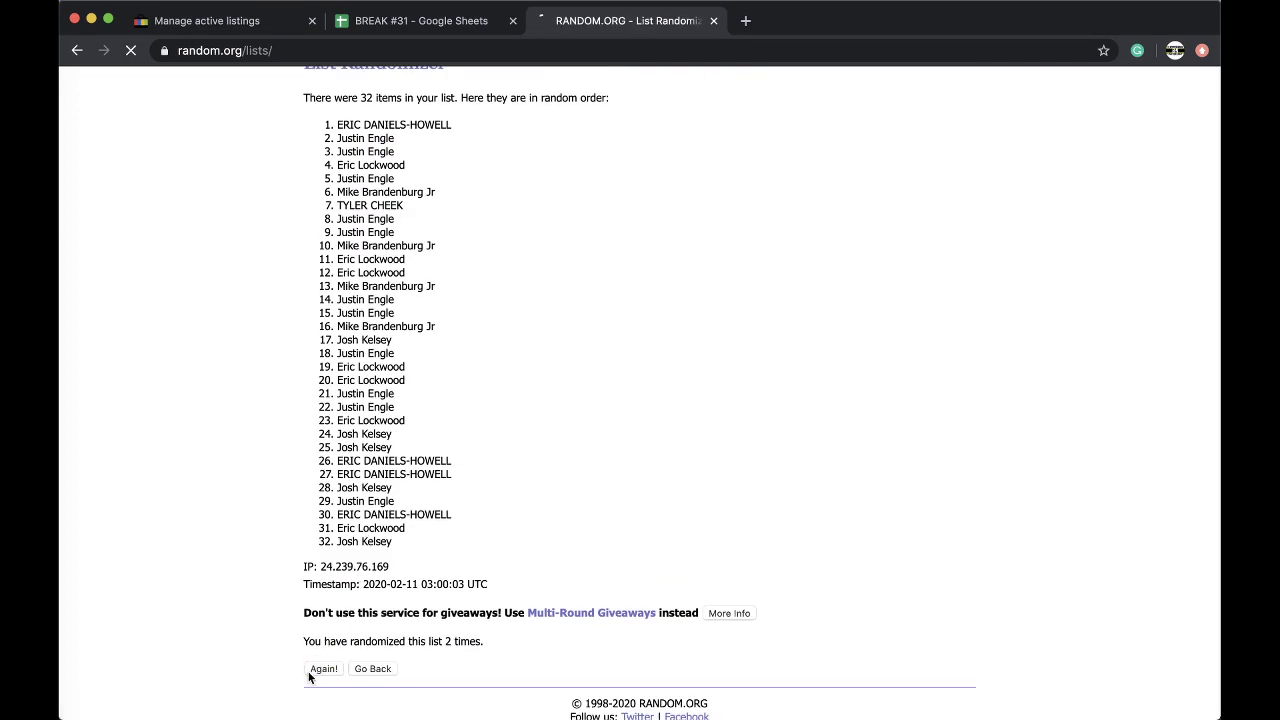
pyautogui.click(322, 617)
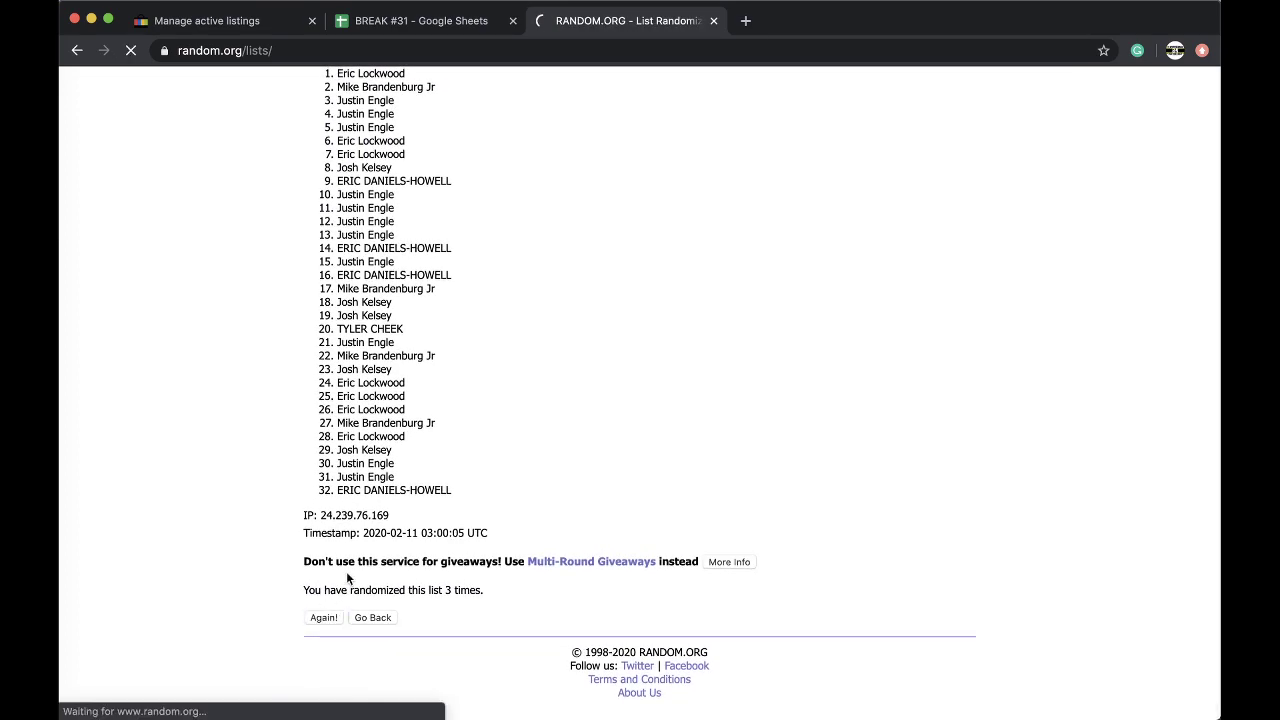
pyautogui.click(336, 614)
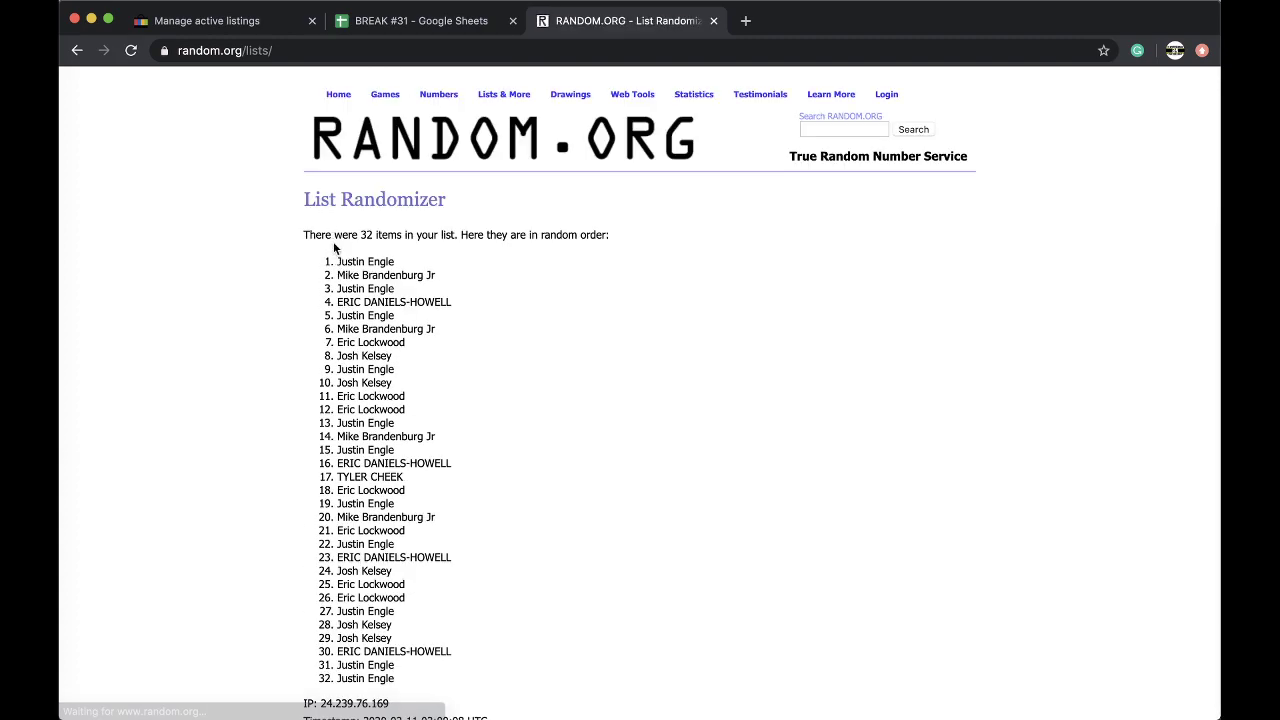
pyautogui.moveTo(331, 257); pyautogui.dragTo(436, 491)
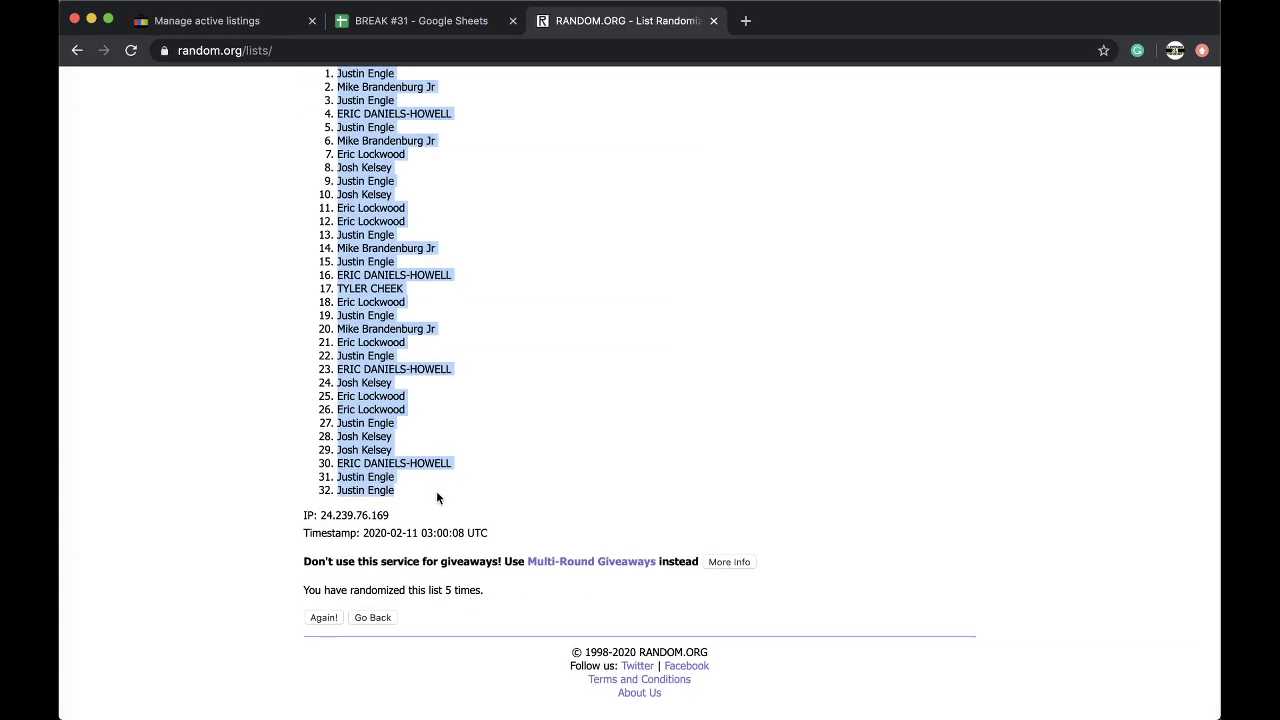
# - Paste the shuffled buyer names into column B starting at B1 and set them to size 18
pyautogui.click(368, 22)
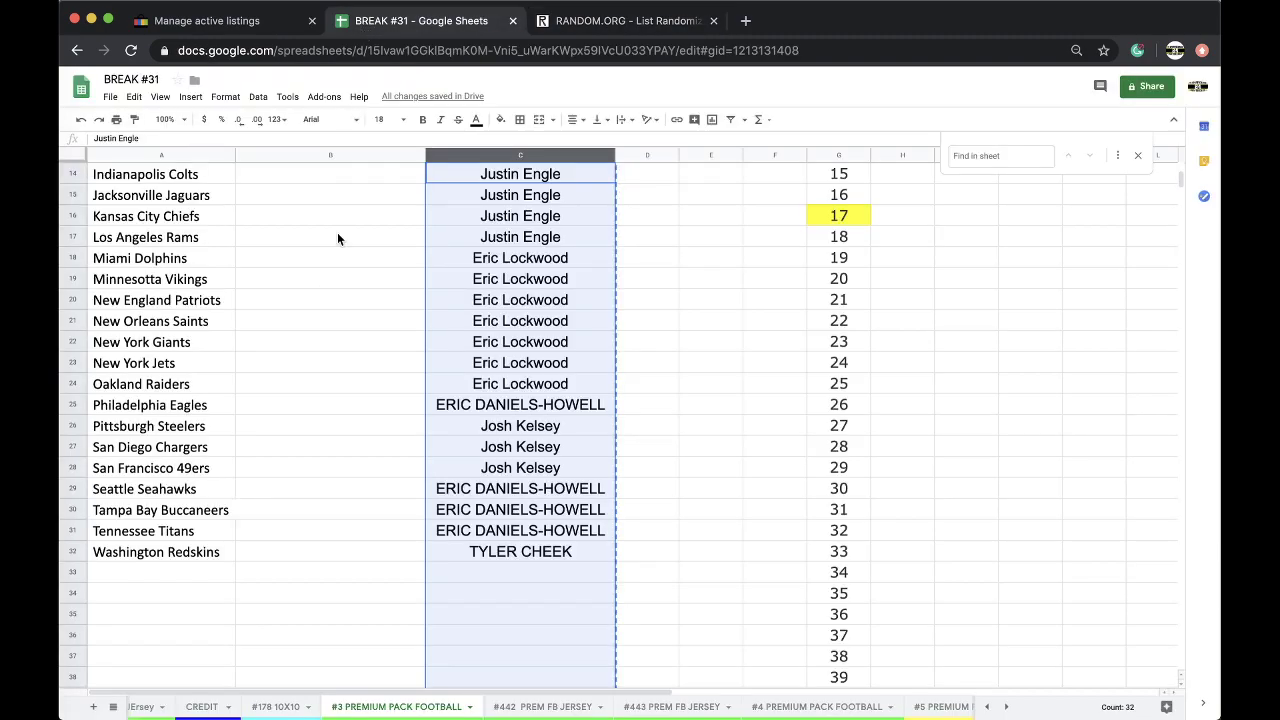
pyautogui.scroll(5, 335, 210)
pyautogui.click(324, 176)
pyautogui.press('super+v')
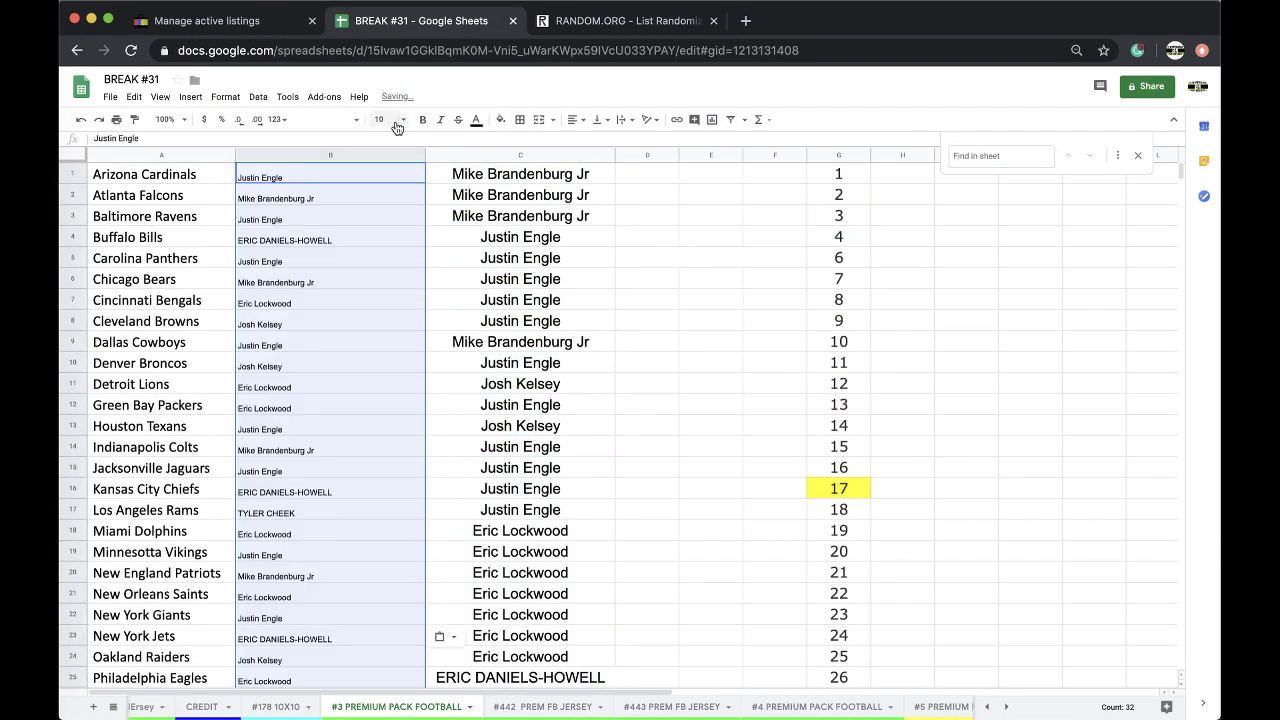
pyautogui.click(398, 119)
pyautogui.click(385, 301)
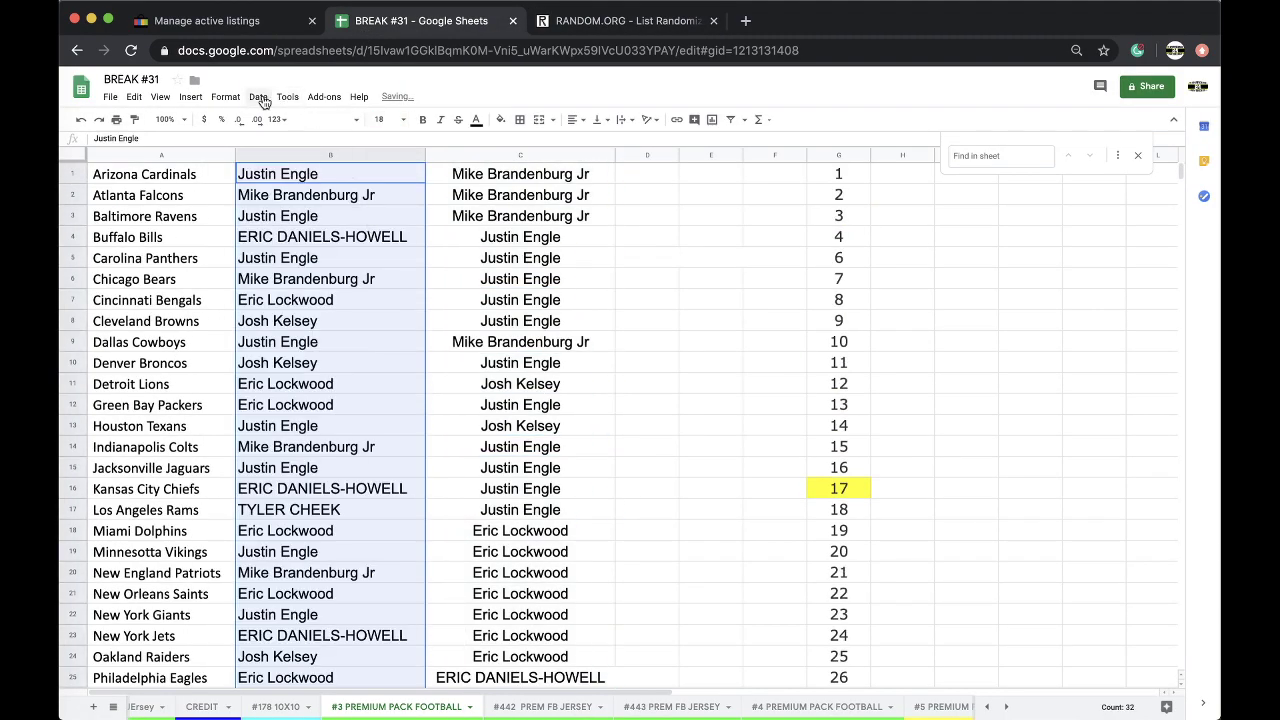
# - Sort the whole sheet A→Z by column B and review the sorted list
pyautogui.click(258, 96)
pyautogui.click(290, 118)
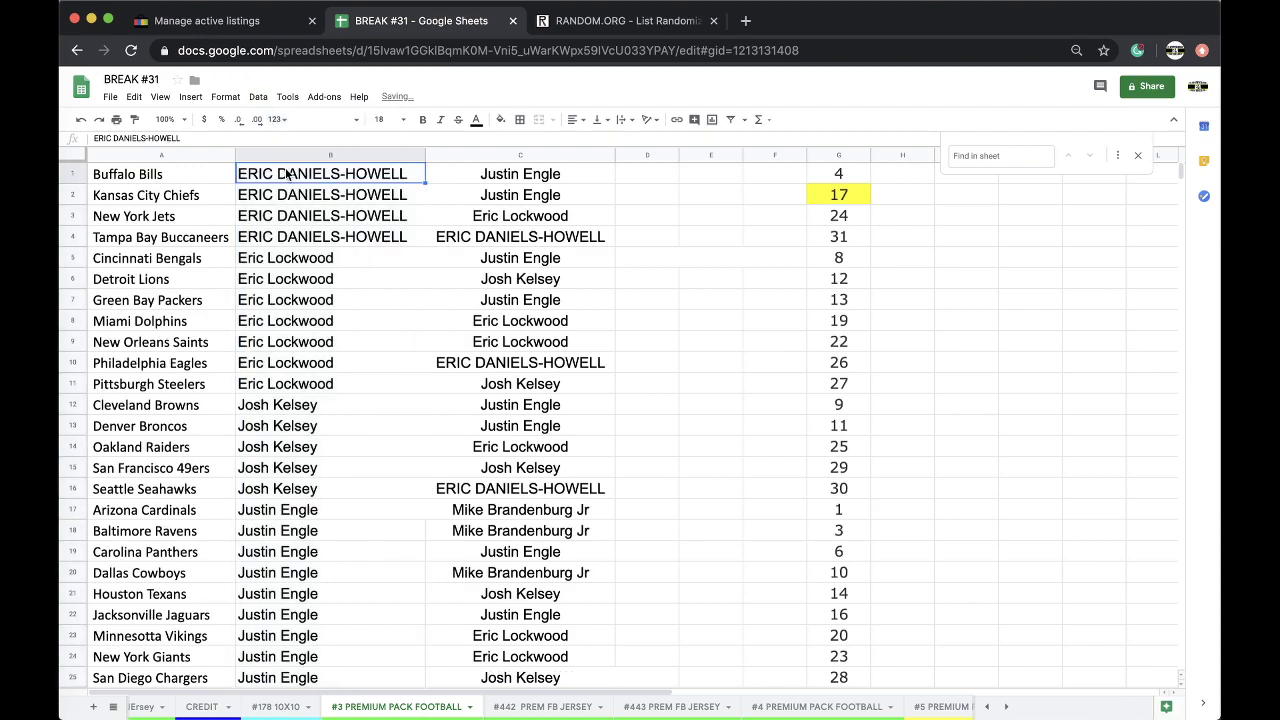
pyautogui.scroll(-1, 281, 216)
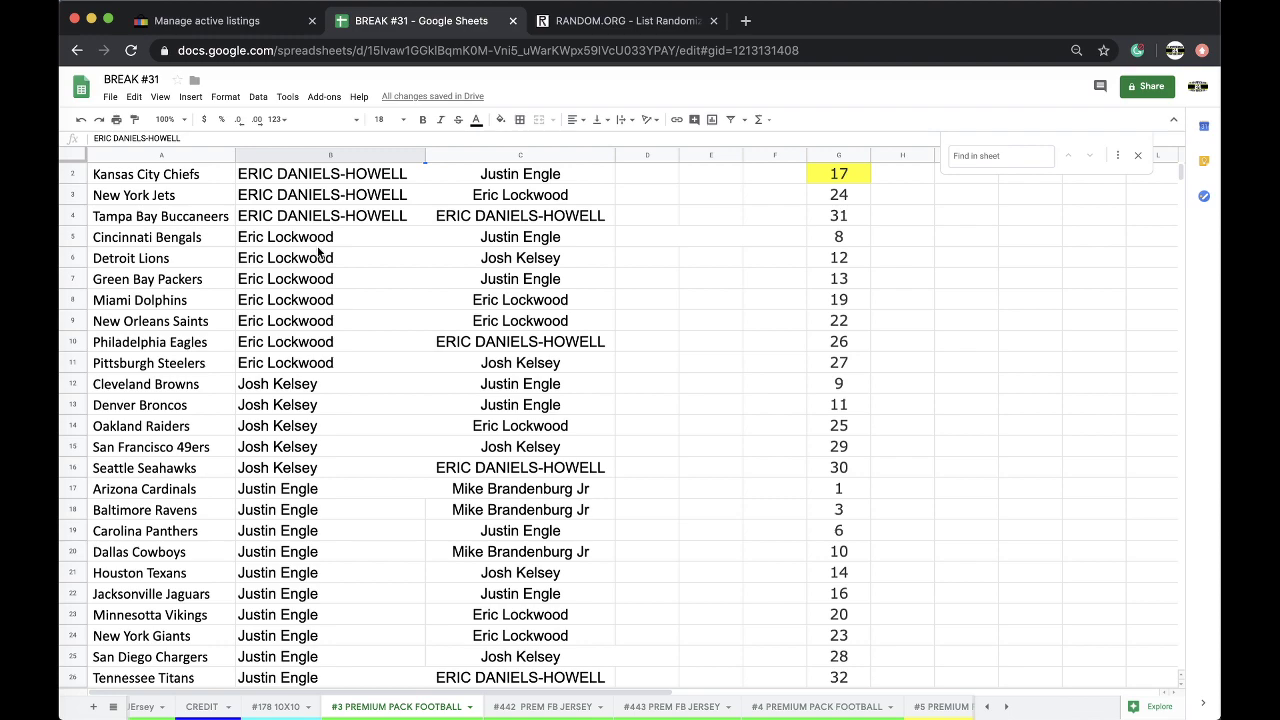
pyautogui.scroll(-3, 317, 250)
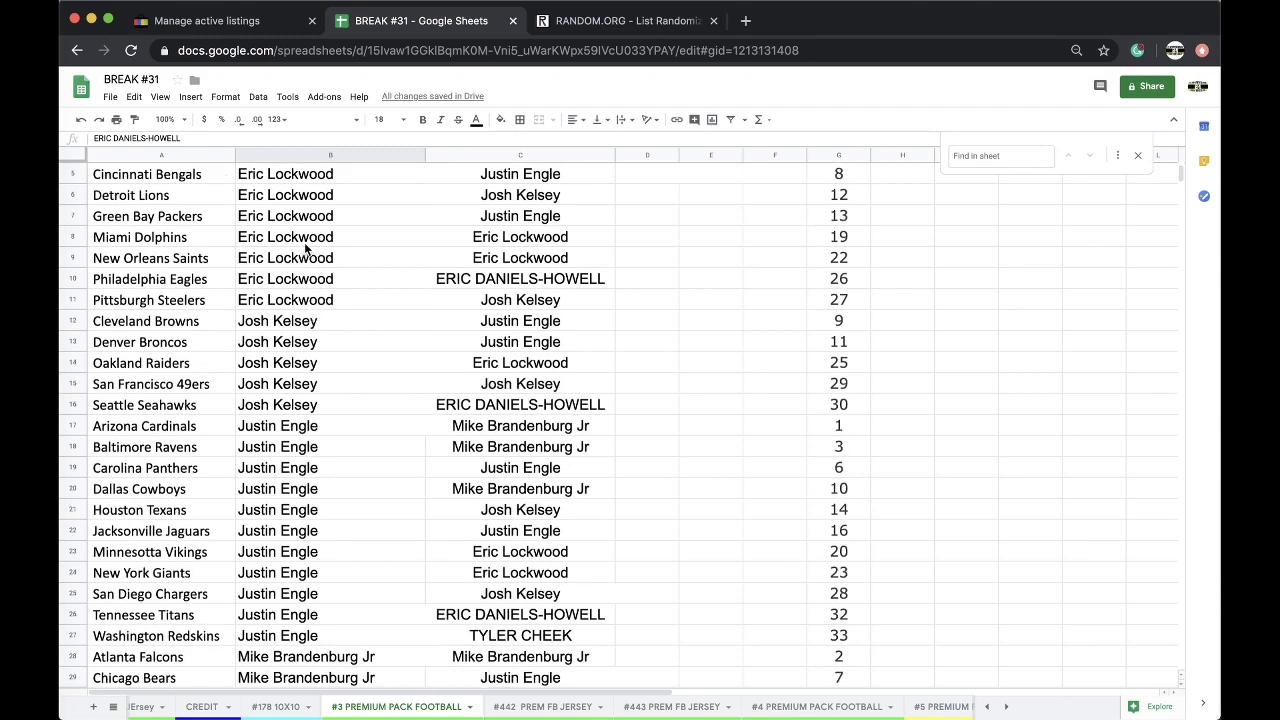
pyautogui.scroll(-2, 307, 249)
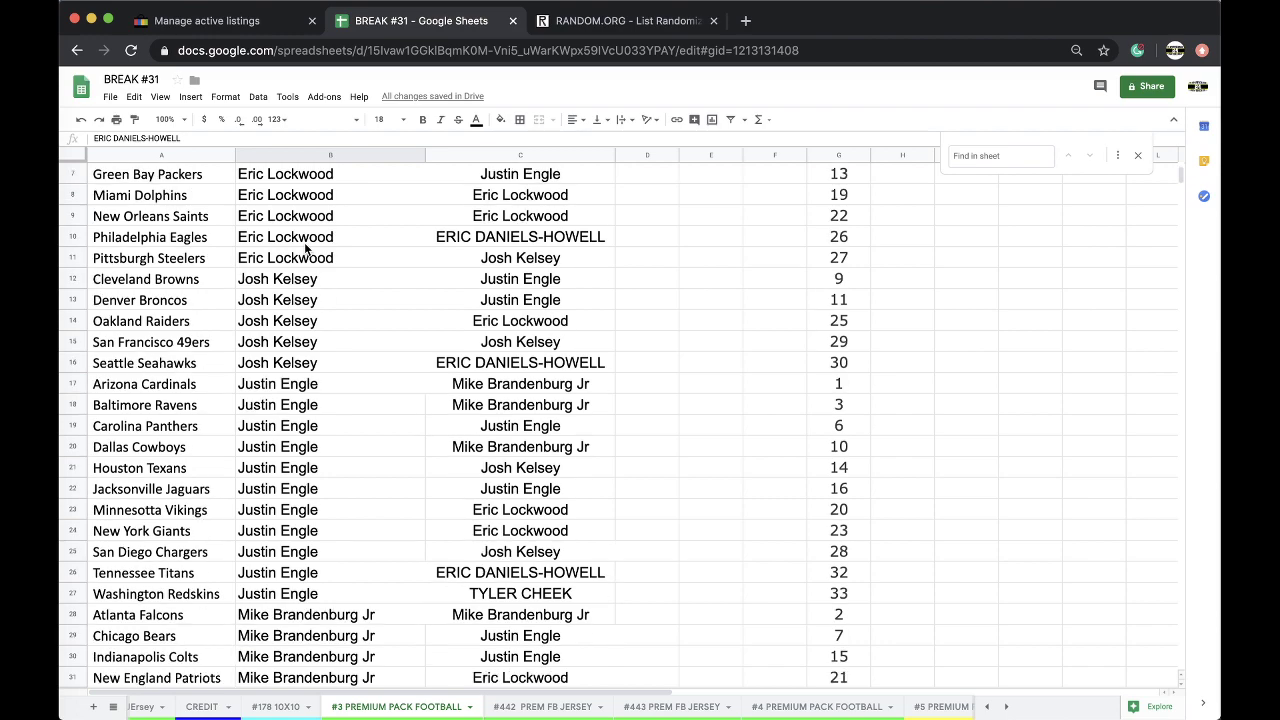
pyautogui.scroll(-1, 307, 249)
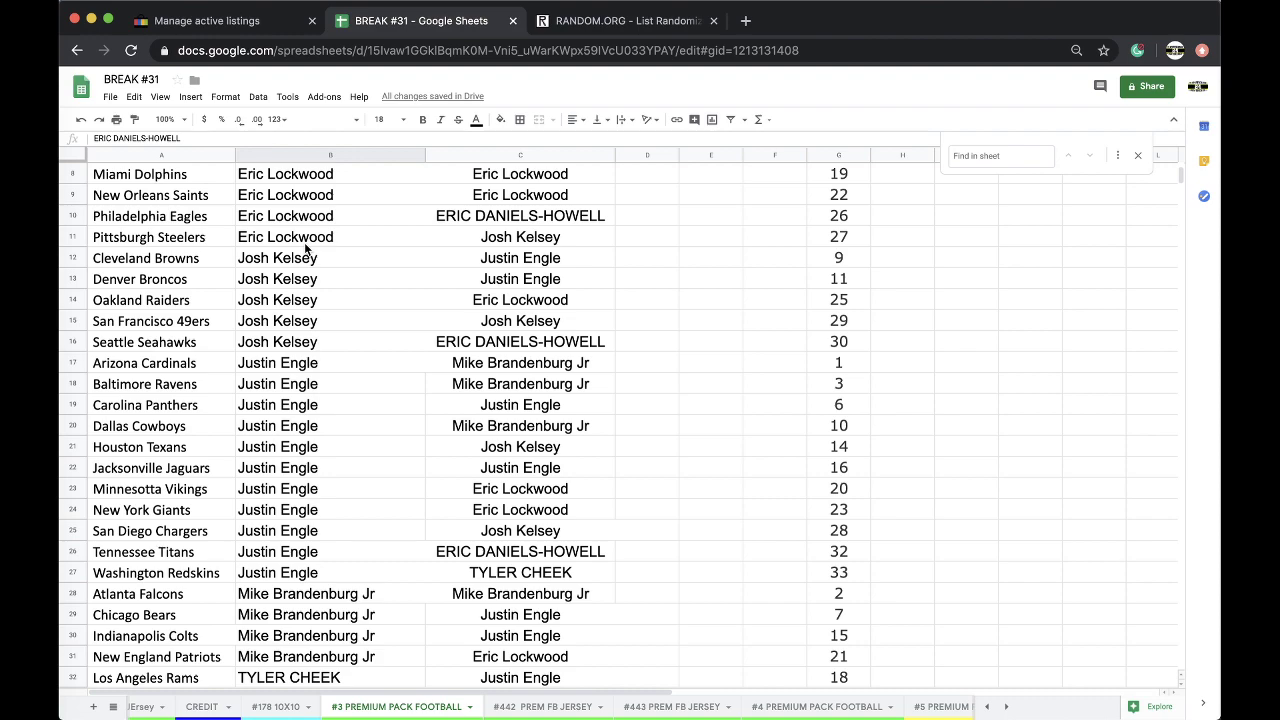
pyautogui.scroll(-4, 307, 249)
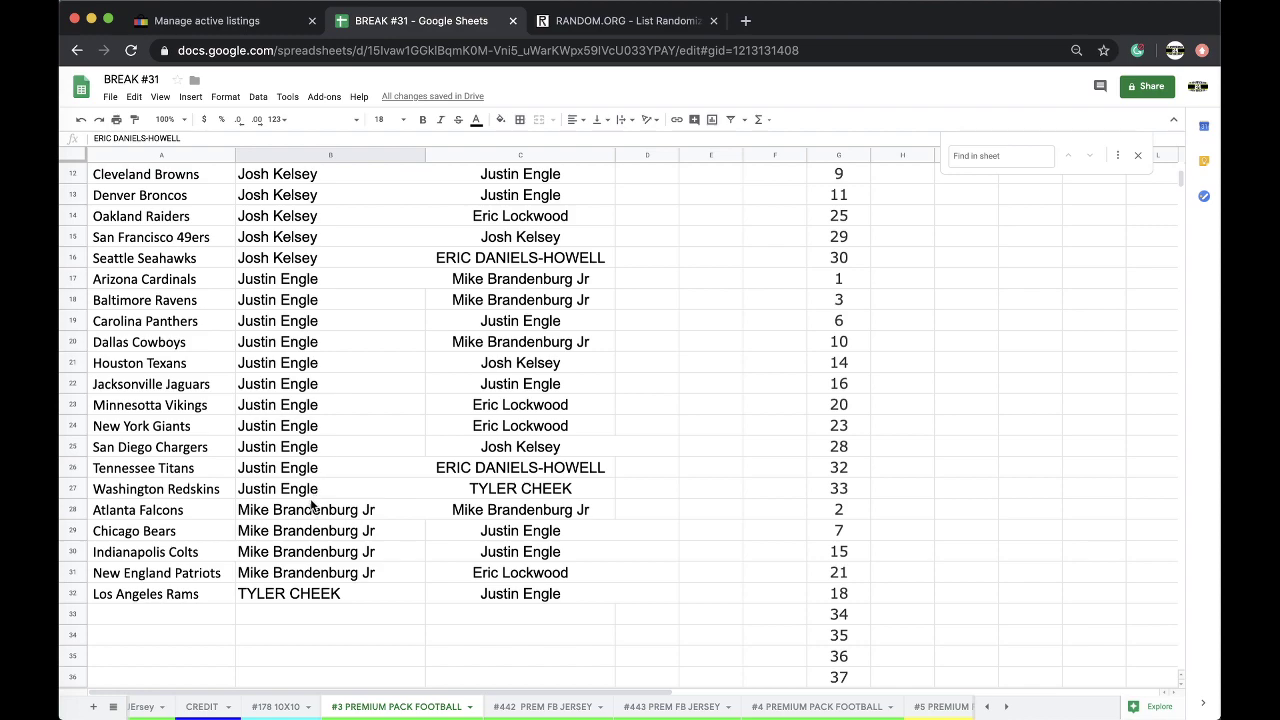
pyautogui.scroll(5, 321, 576)
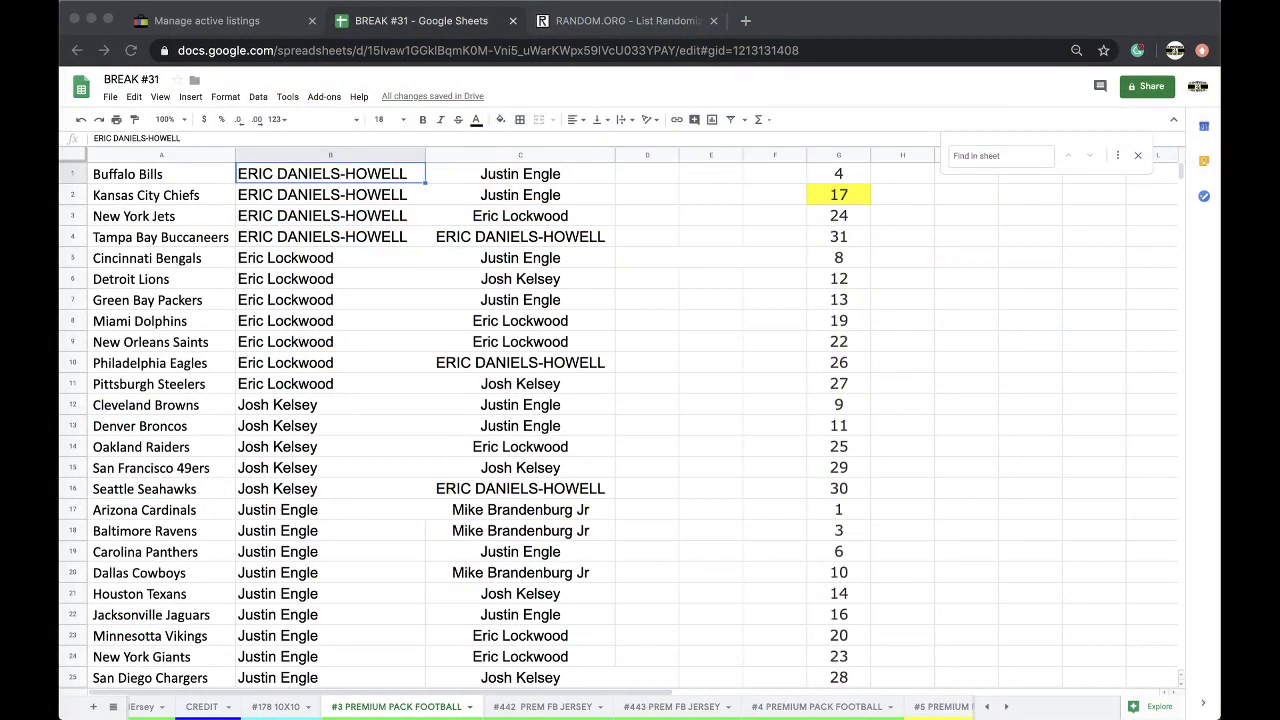
pyautogui.hscroll(-3, 258, 707)
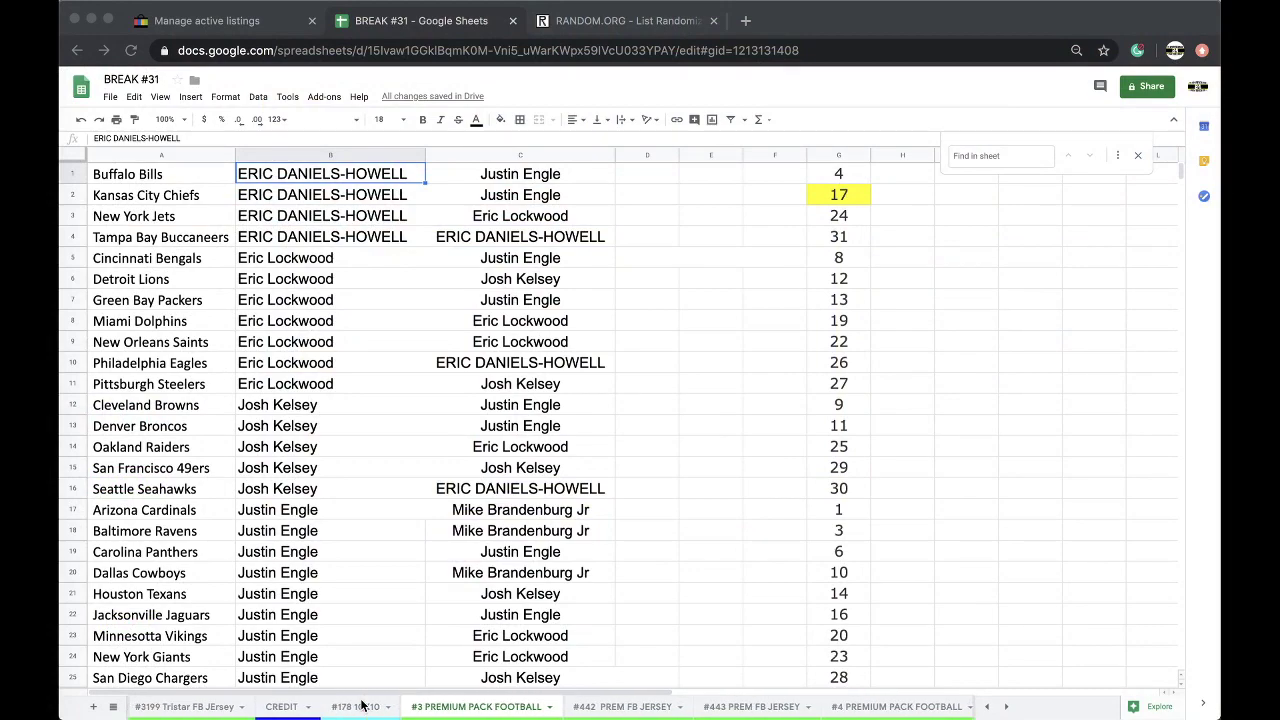
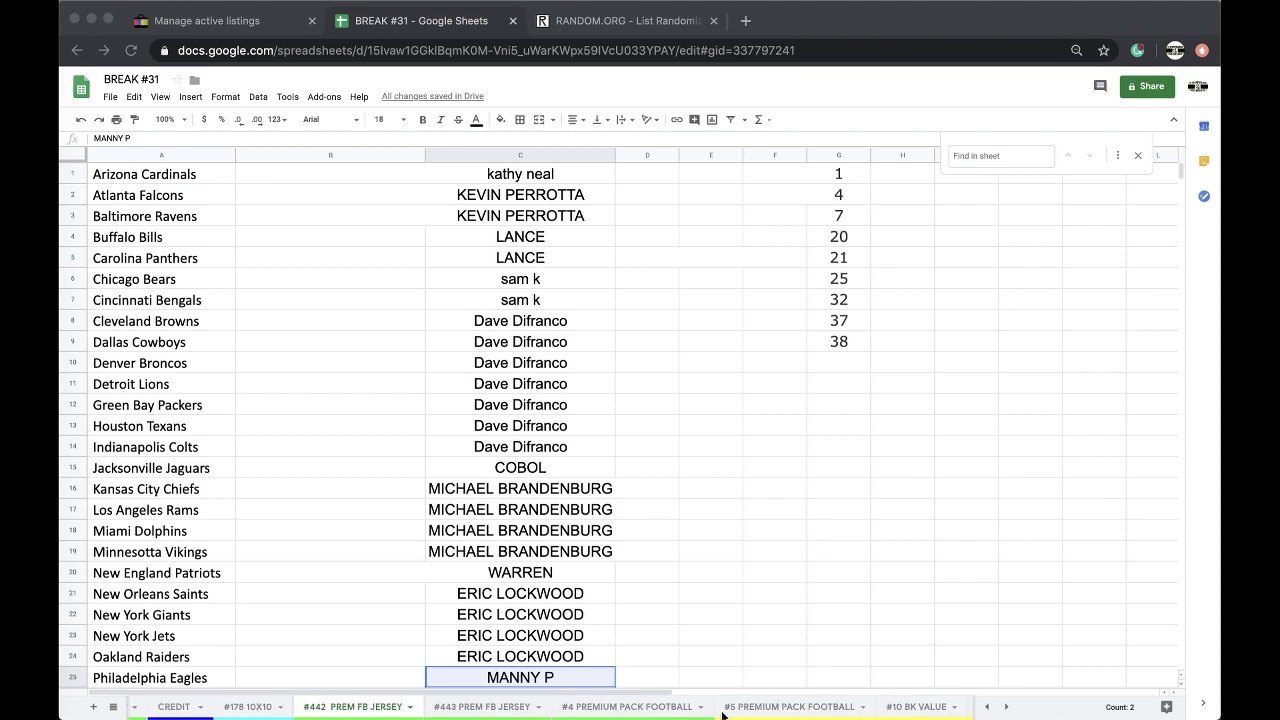
# - Review the buyer entries on the #5 and #4 PREMIUM PACK FOOTBALL sheets
pyautogui.click(787, 706)
pyautogui.click(525, 278)
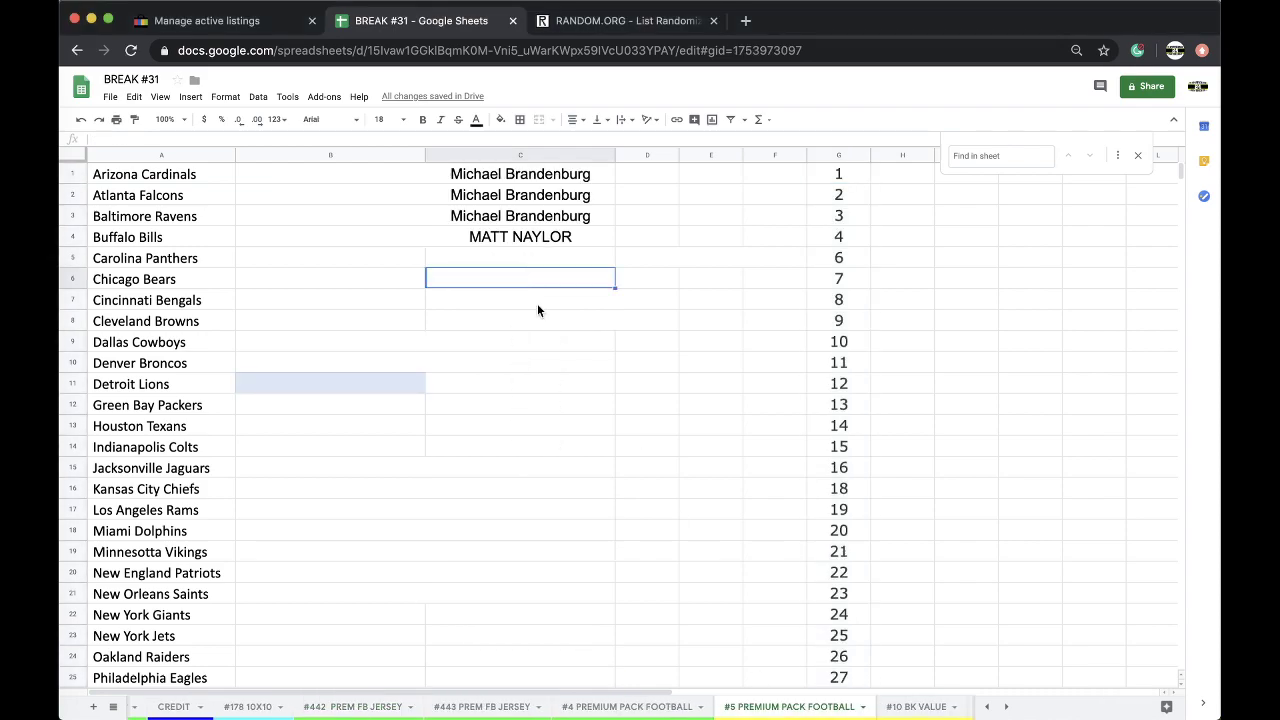
pyautogui.click(627, 706)
pyautogui.scroll(3, 590, 380)
pyautogui.scroll(2, 585, 372)
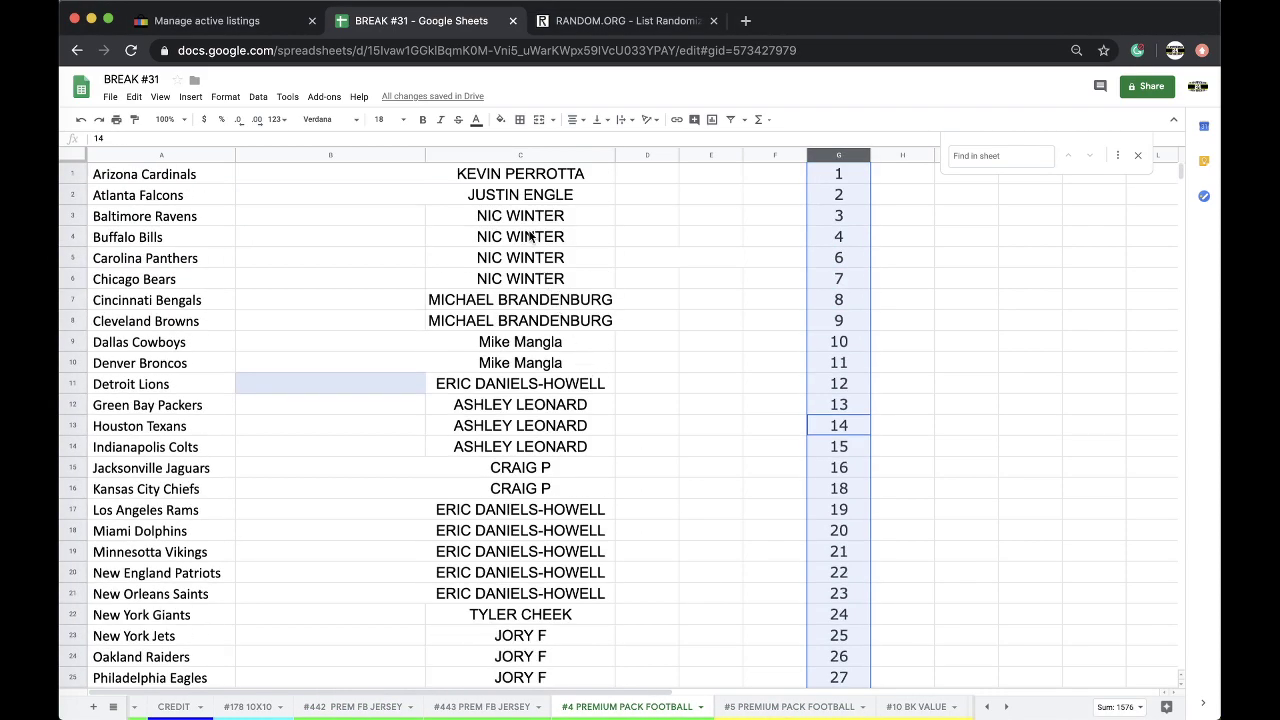
pyautogui.click(512, 195)
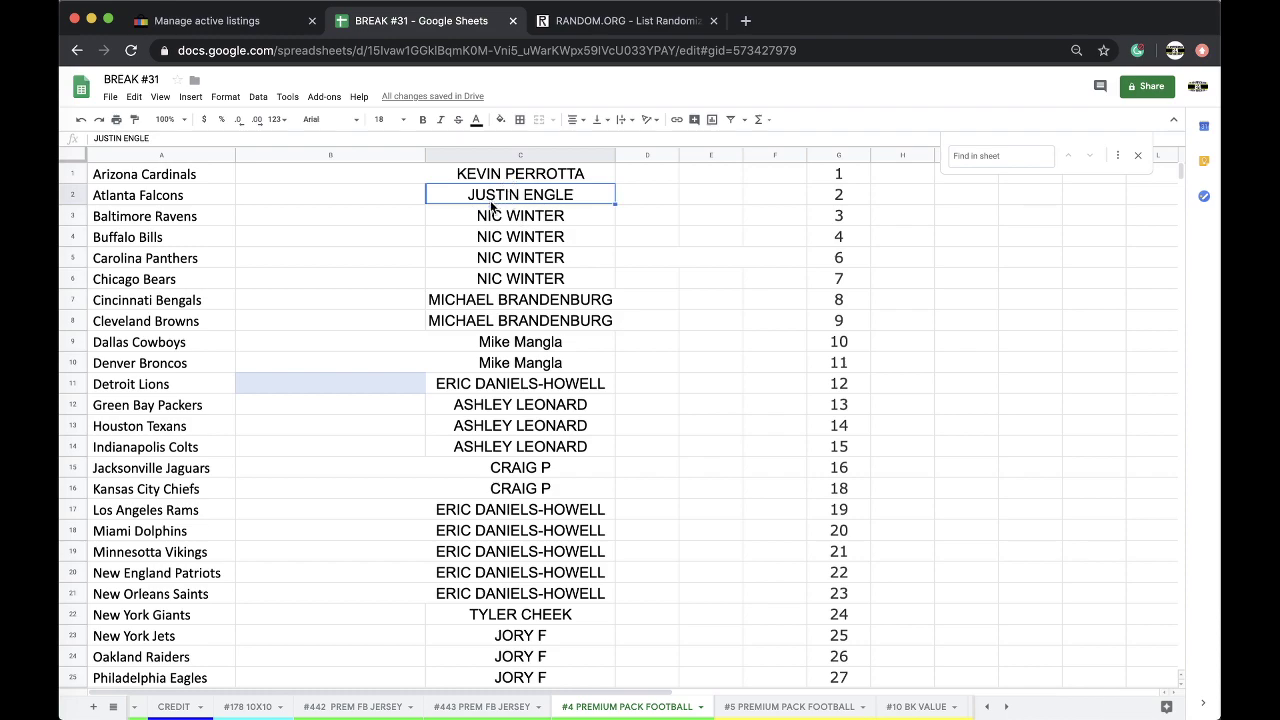
# - Copy the column G spot numbers from #442 PREM FB JERSEY and go to RANDOM.ORG
pyautogui.click(345, 706)
pyautogui.click(838, 156)
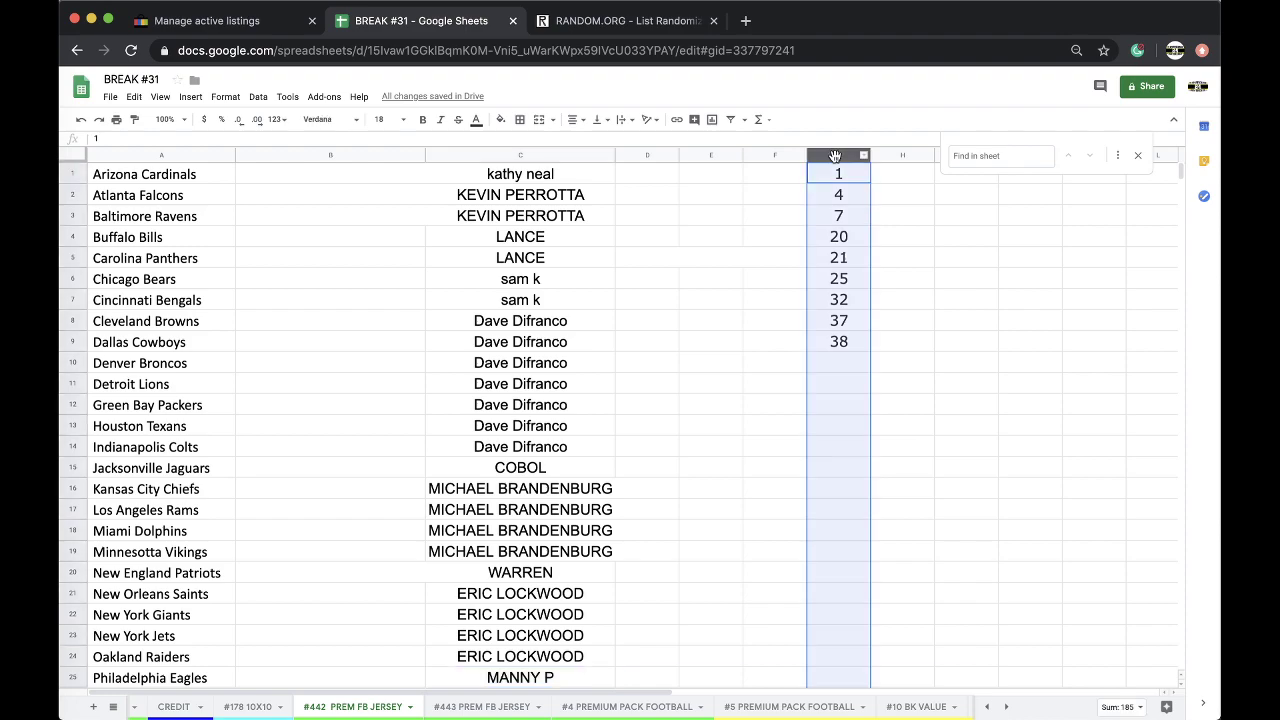
pyautogui.click(605, 25)
pyautogui.click(586, 50)
# - Paste the nine spot numbers into a fresh List Randomizer and shuffle them five times
pyautogui.press('Return')
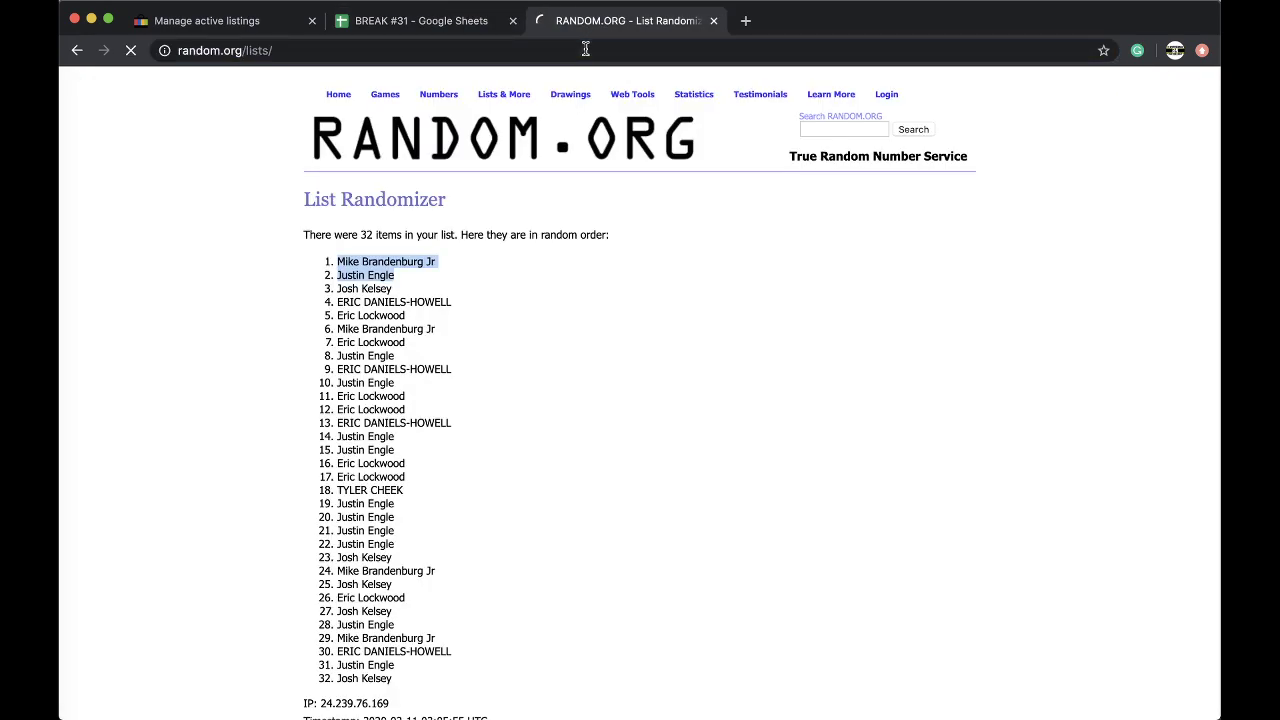
pyautogui.click(421, 420)
pyautogui.click(335, 573)
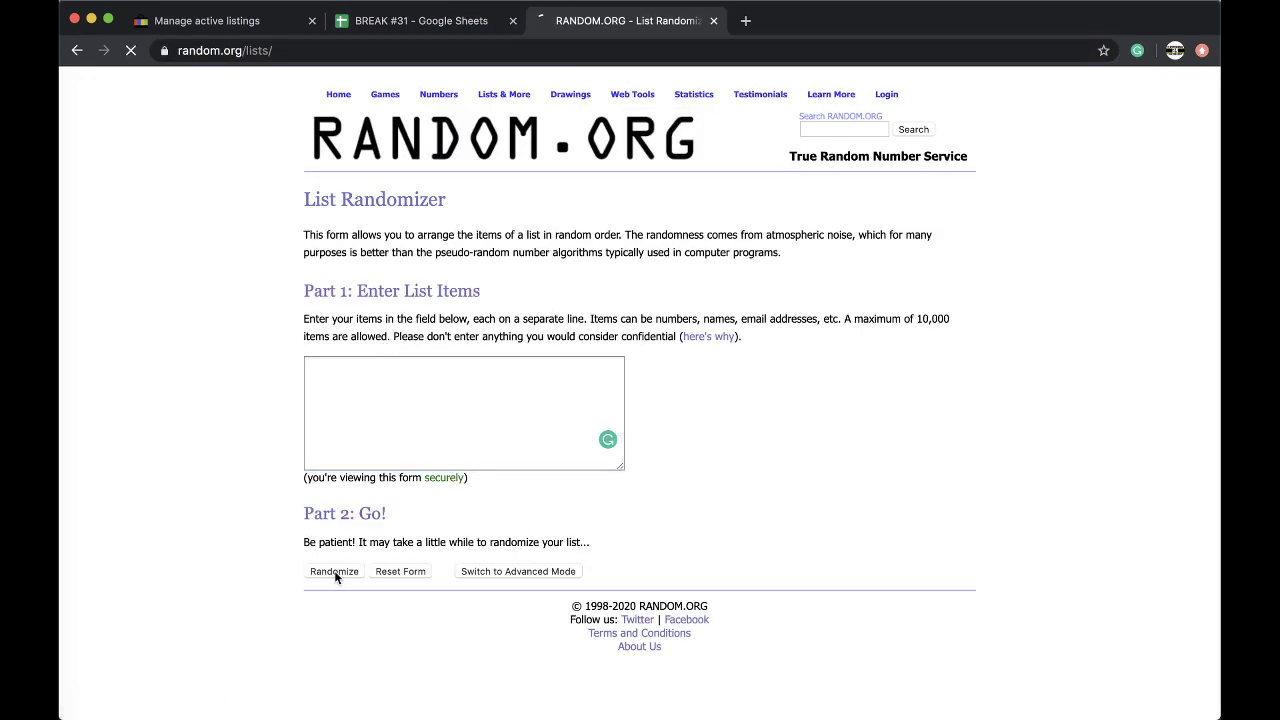
pyautogui.click(319, 470)
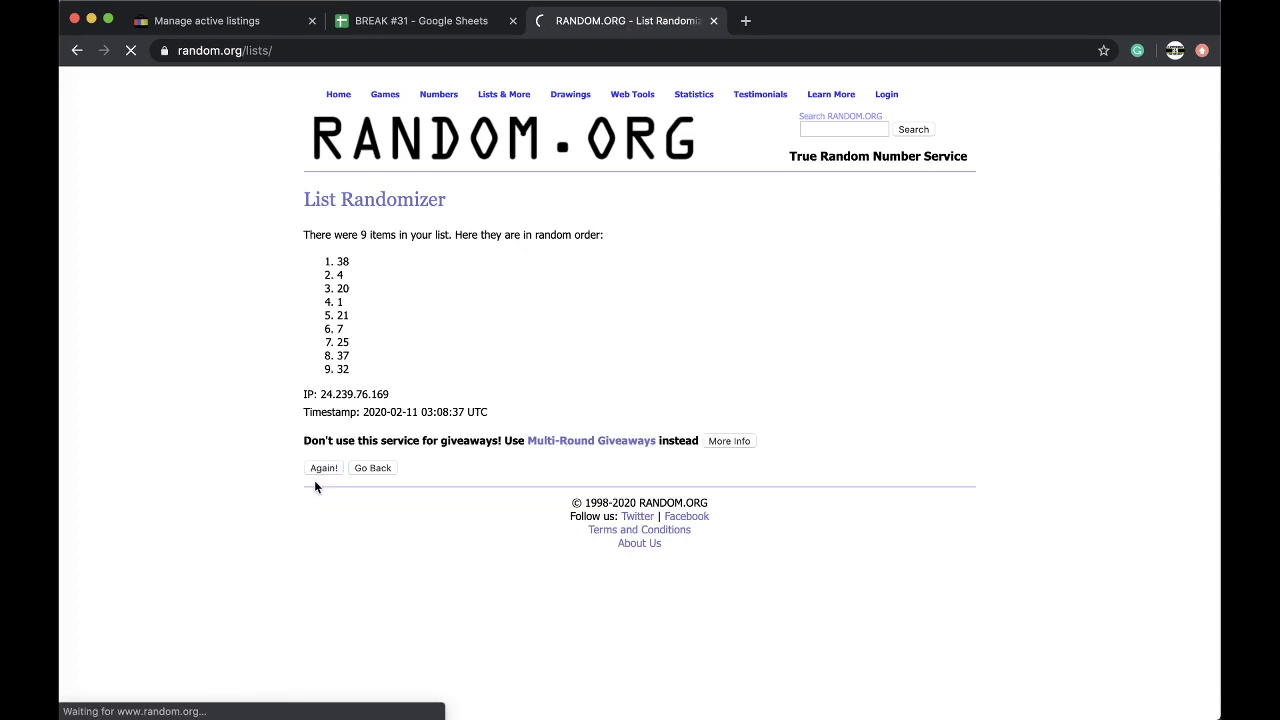
pyautogui.click(314, 496)
pyautogui.click(311, 498)
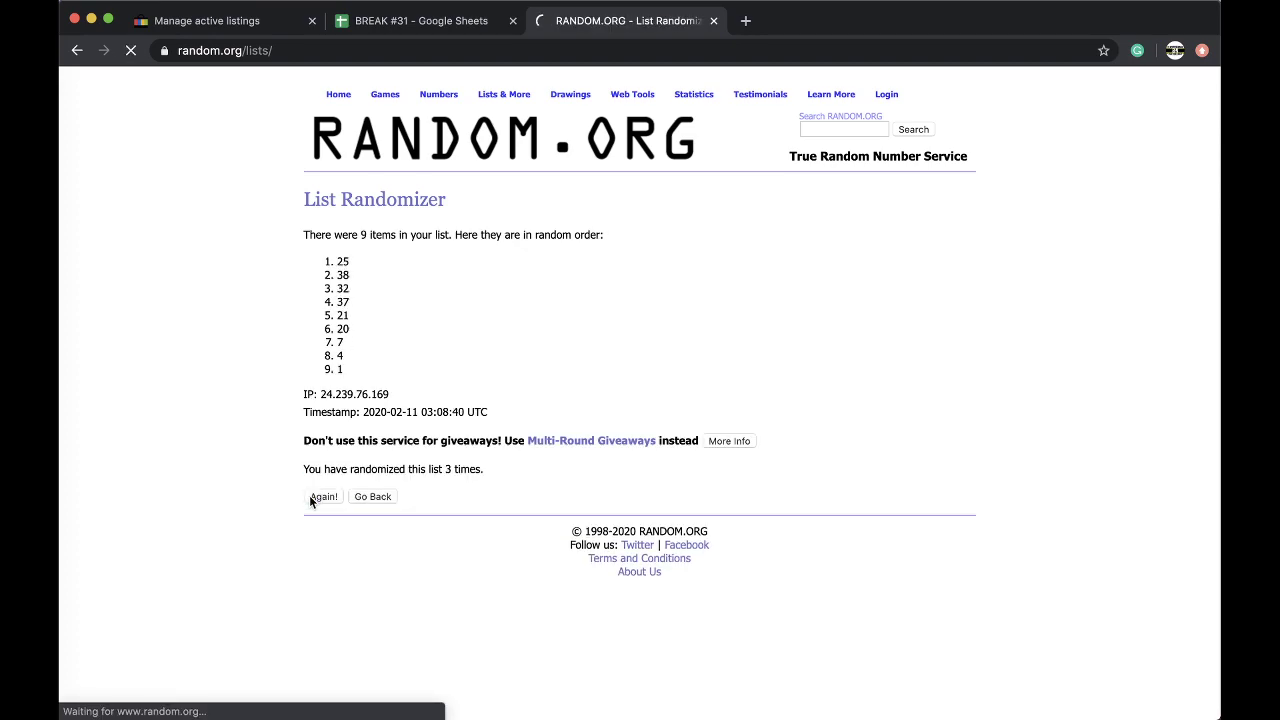
pyautogui.click(311, 498)
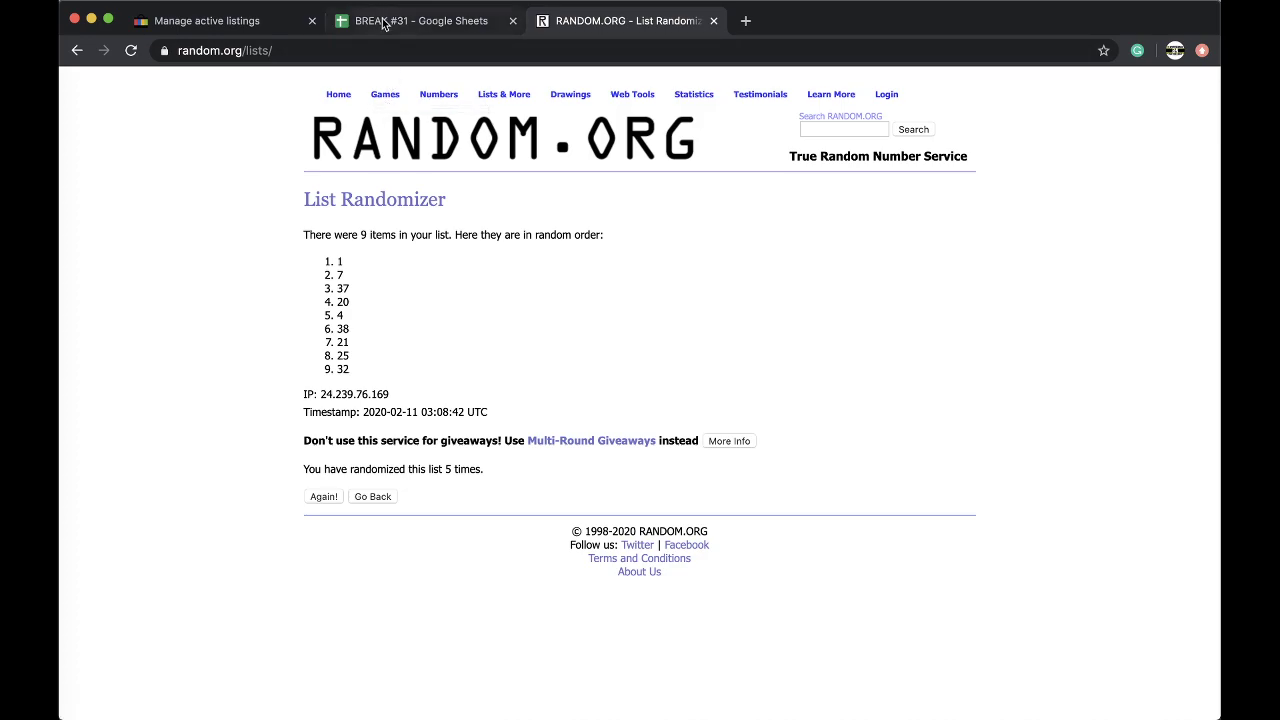
pyautogui.click(405, 20)
# - Fill cell G1 (spot number 1) with yellow
pyautogui.click(843, 181)
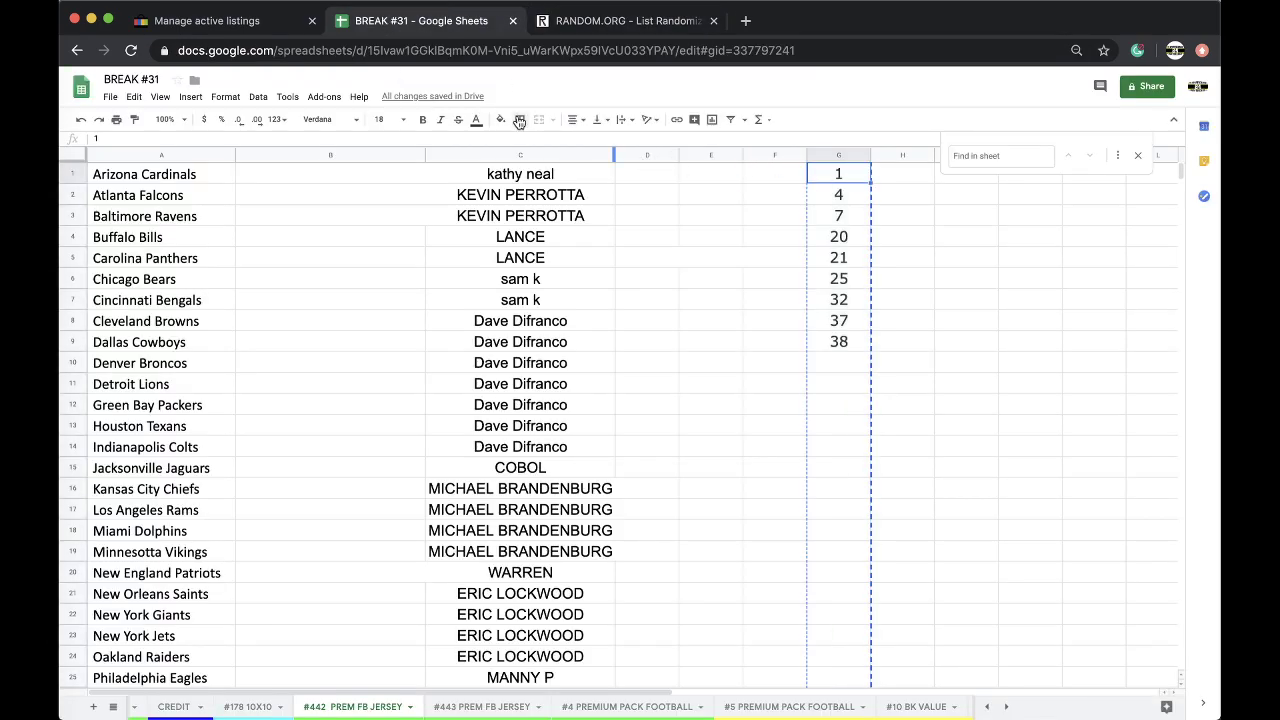
pyautogui.click(500, 119)
pyautogui.click(540, 169)
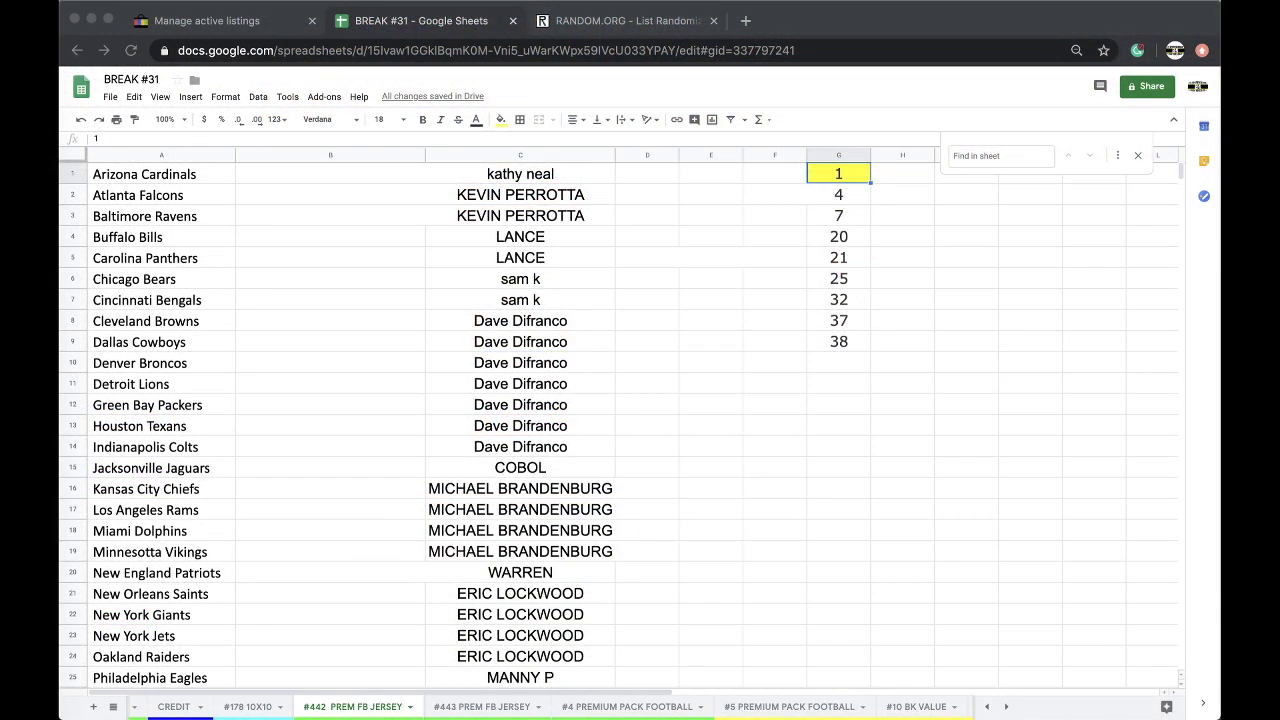
# - Review the buyer names in column C, then copy all 32 of them
pyautogui.hscroll(3, 681, 707)
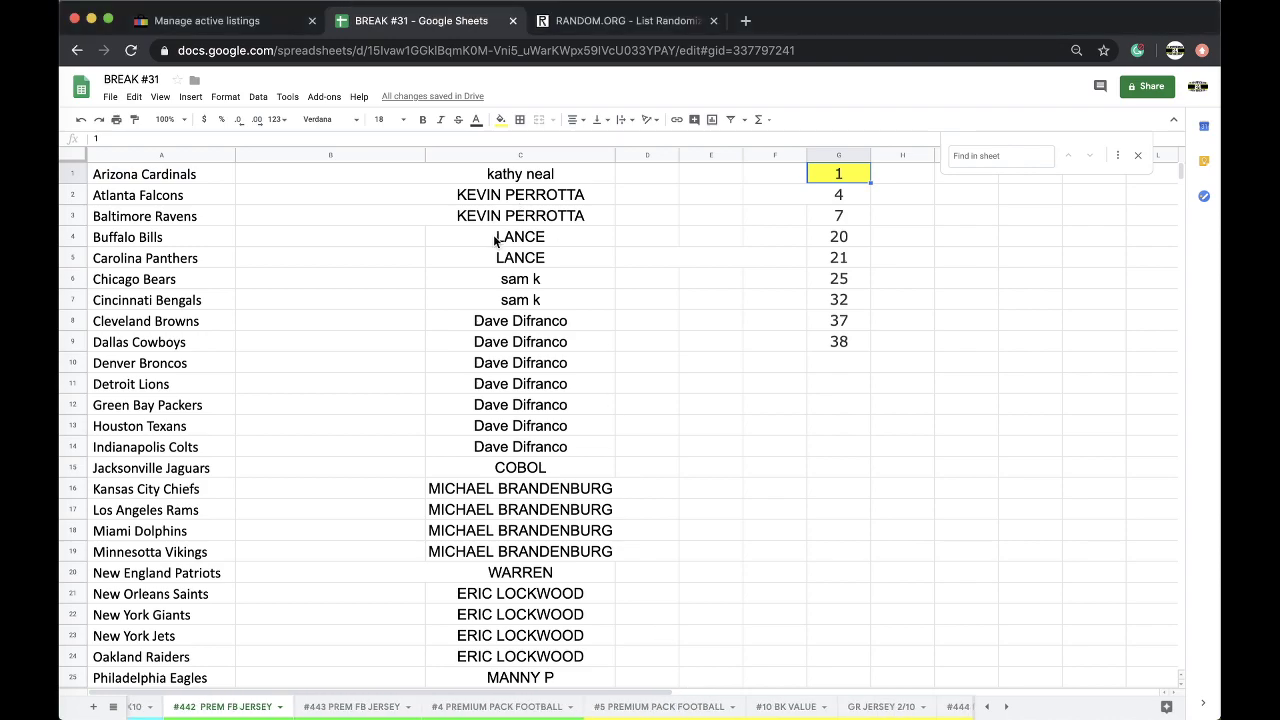
pyautogui.scroll(-1, 494, 242)
pyautogui.scroll(-1, 494, 260)
pyautogui.click(490, 280)
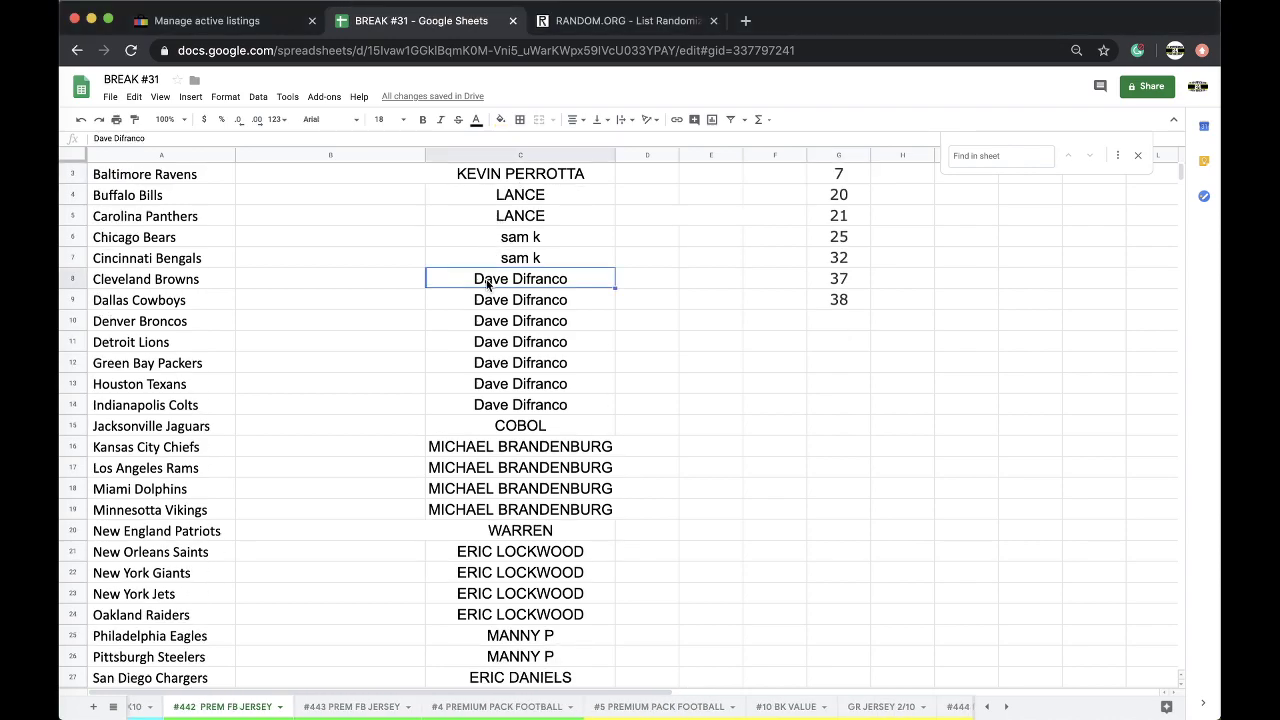
pyautogui.click(490, 343)
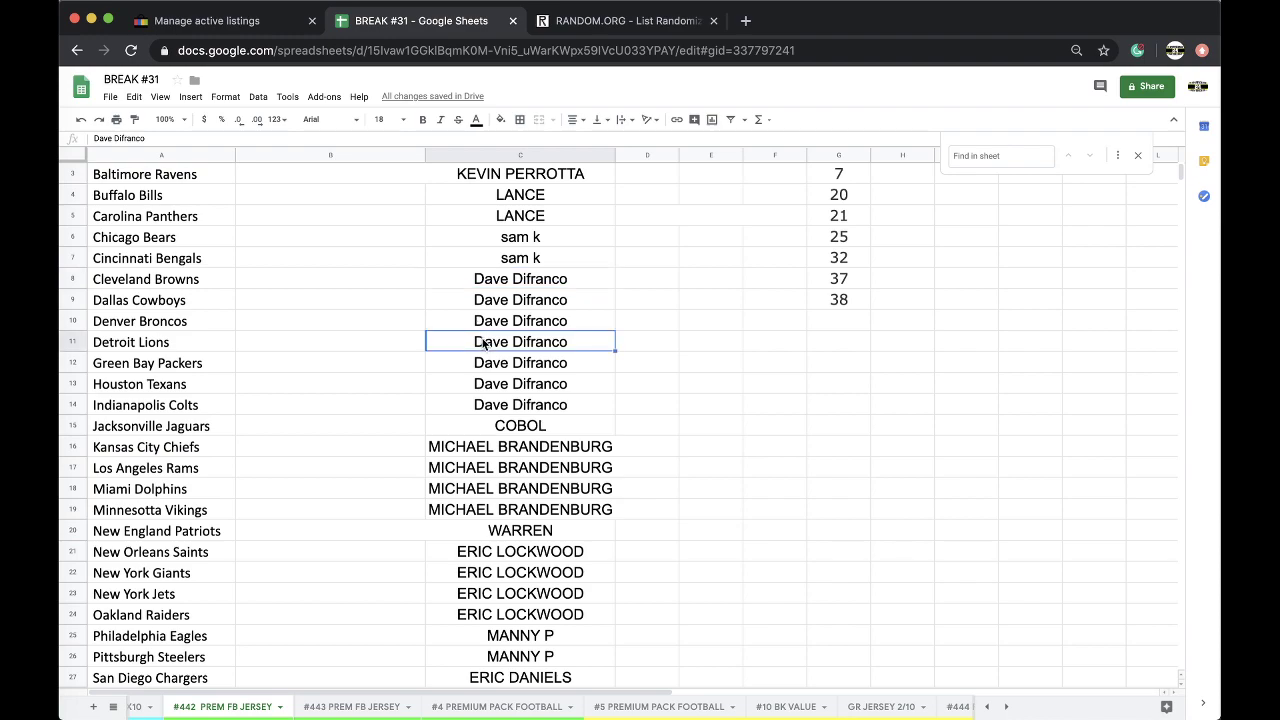
pyautogui.scroll(-4, 508, 332)
pyautogui.click(514, 338)
pyautogui.scroll(-1, 514, 340)
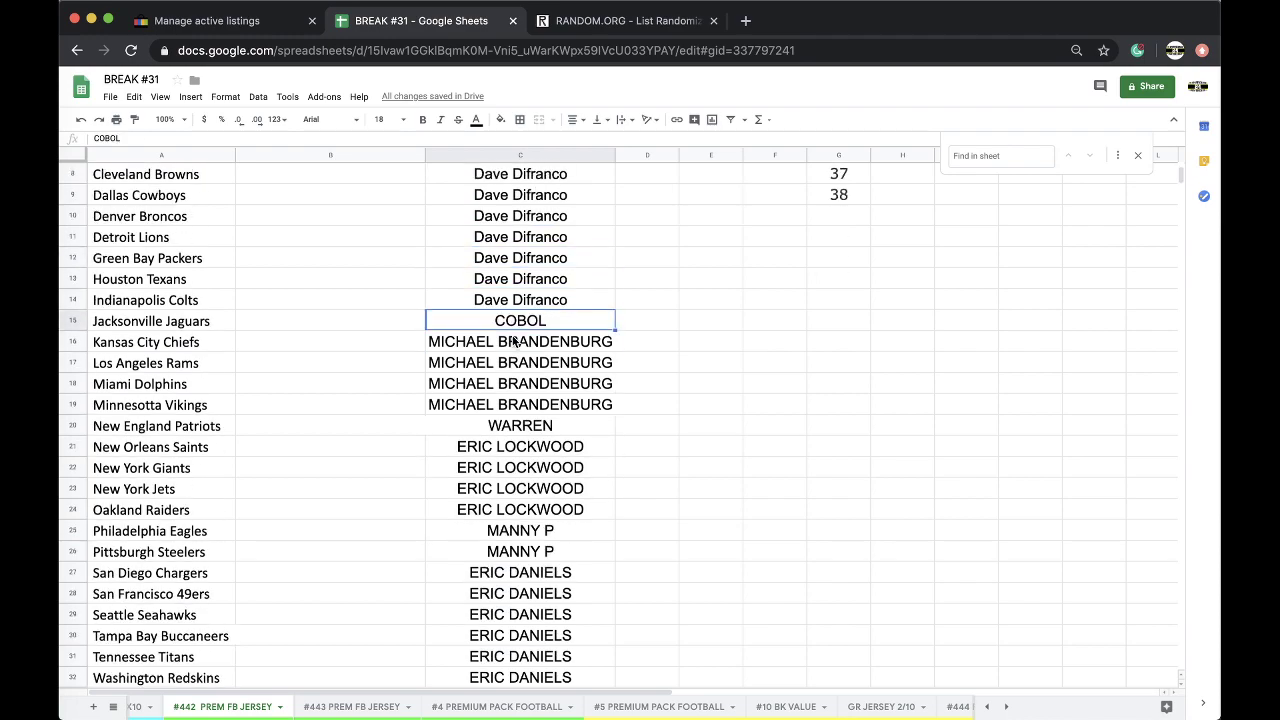
pyautogui.moveTo(502, 341); pyautogui.dragTo(490, 467)
pyautogui.scroll(-2, 495, 410)
pyautogui.click(490, 405)
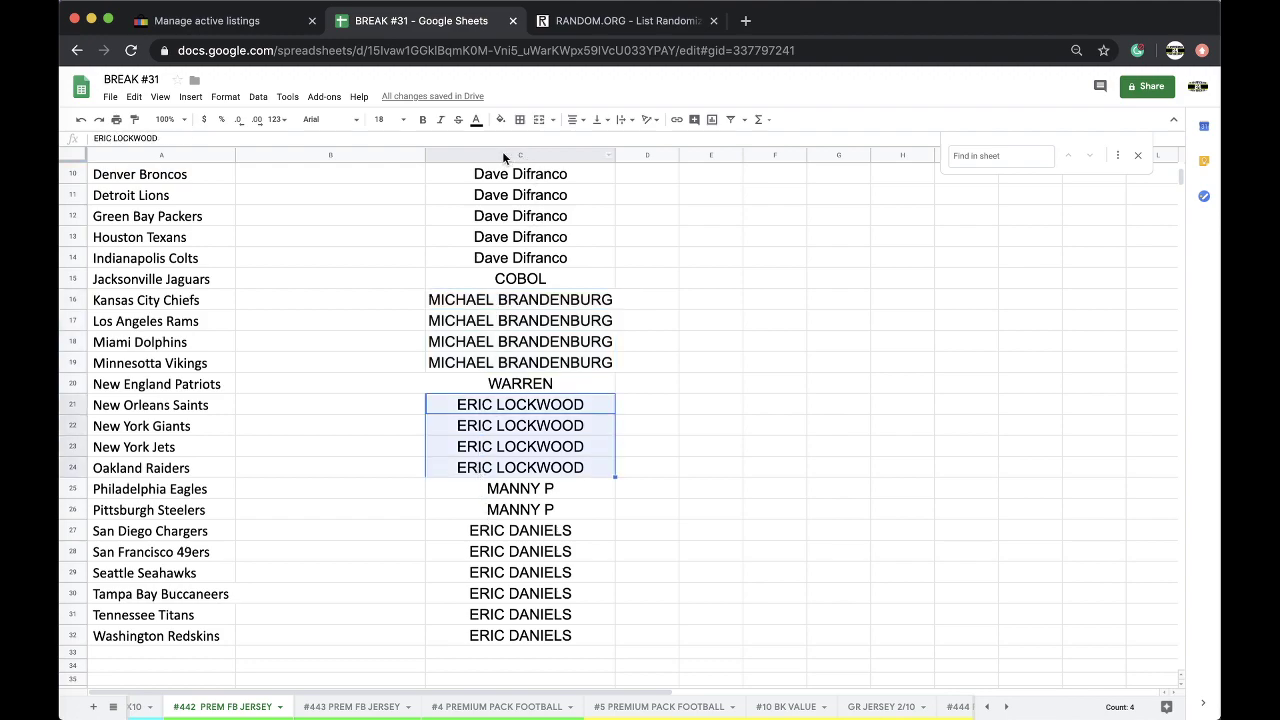
pyautogui.click(502, 153)
pyautogui.scroll(5, 522, 340)
# - Paste the 32 buyer names into a fresh List Randomizer and shuffle them five times
pyautogui.click(575, 20)
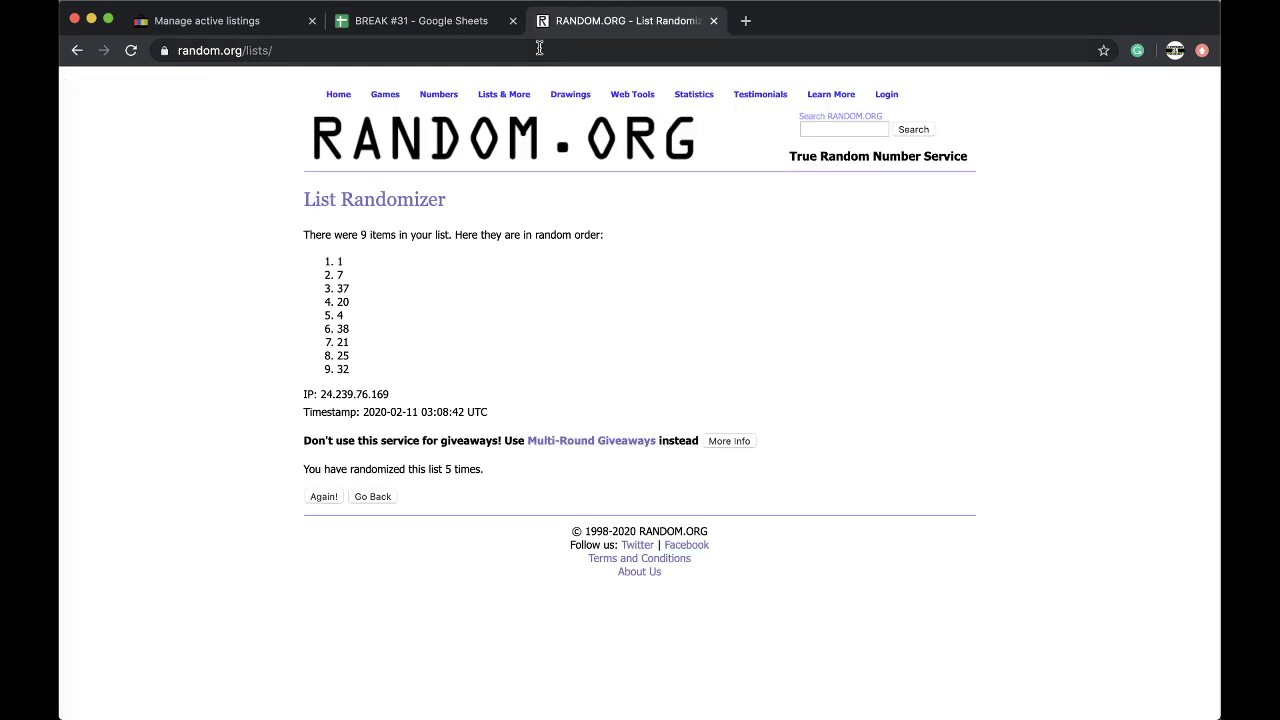
pyautogui.click(539, 47)
pyautogui.press('Return')
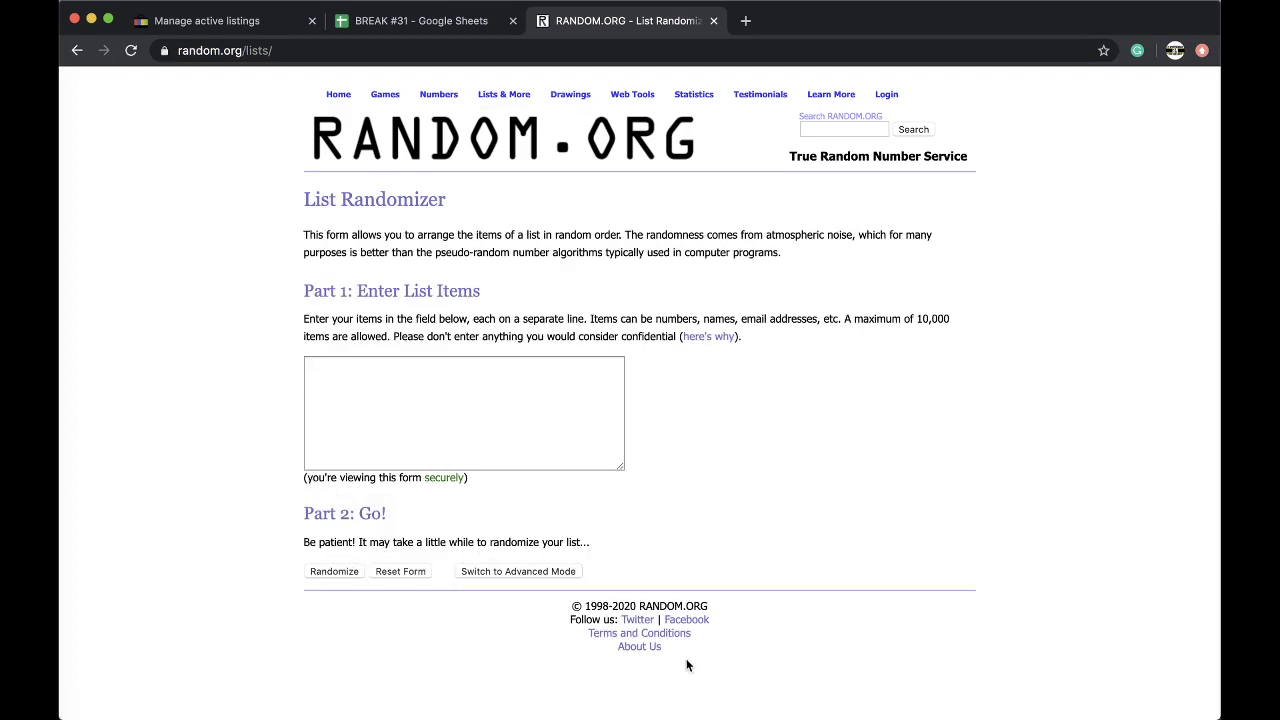
pyautogui.click(462, 451)
pyautogui.click(334, 571)
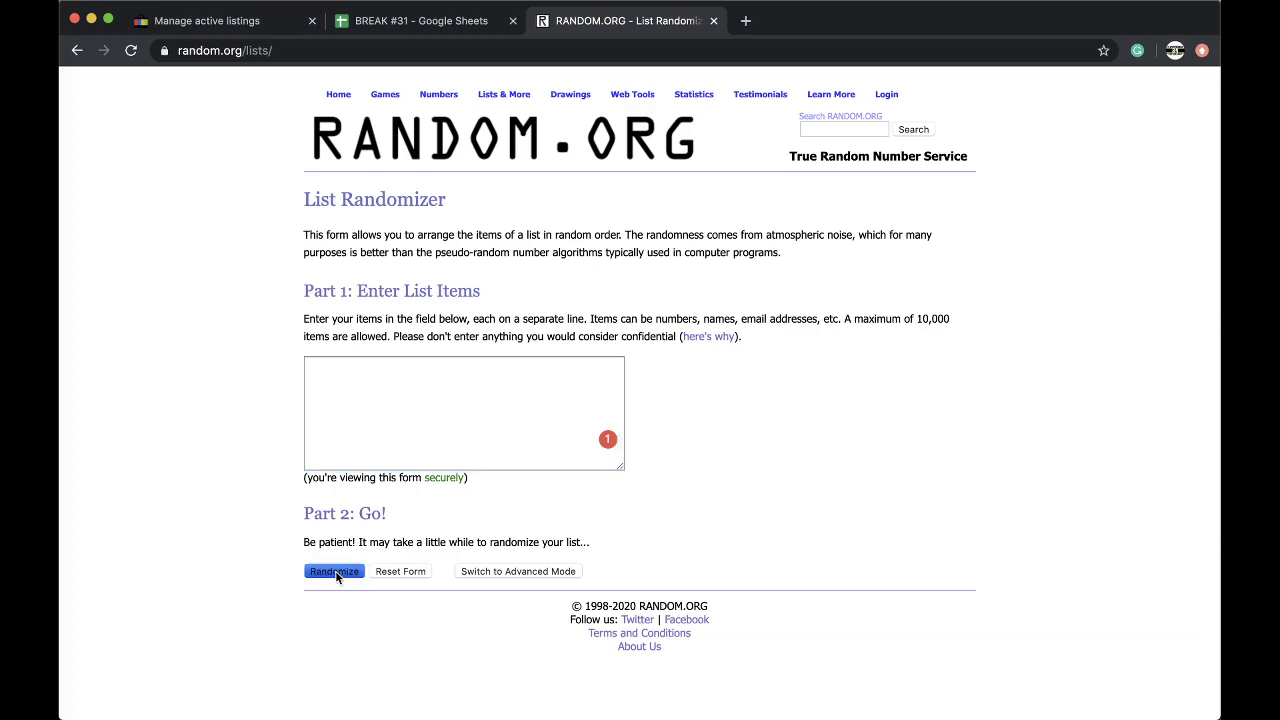
pyautogui.scroll(-3, 315, 547)
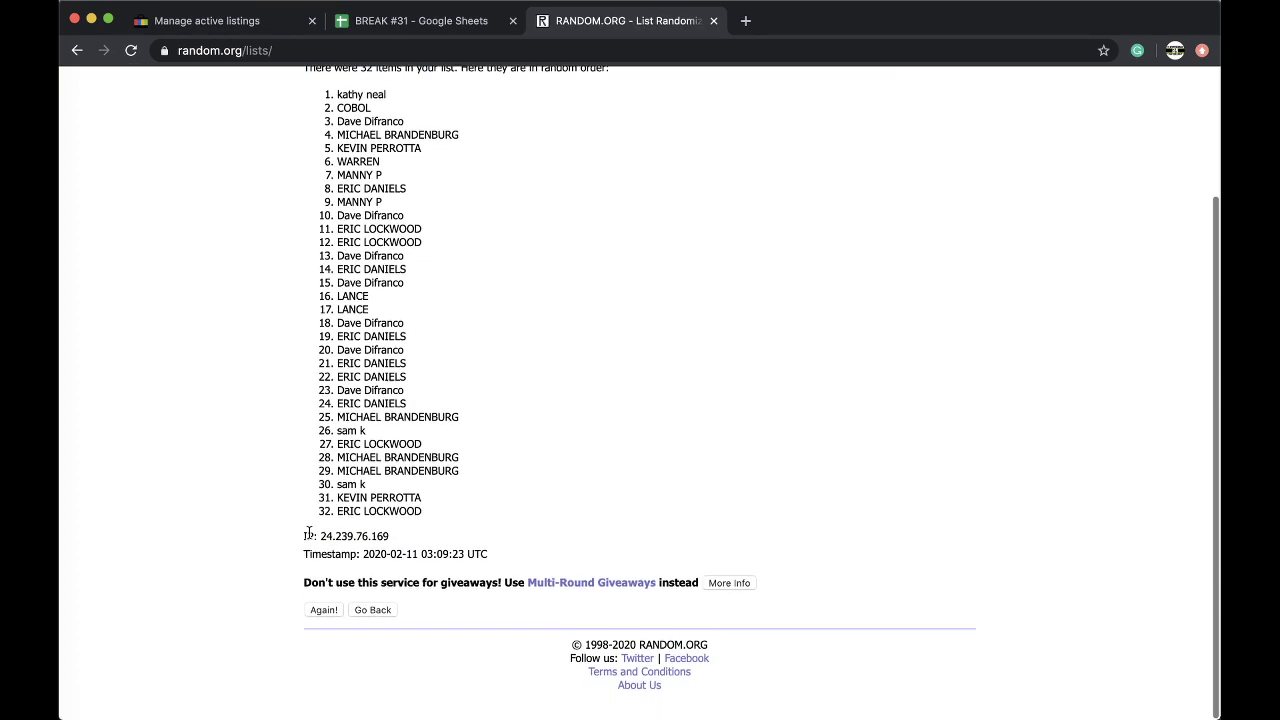
pyautogui.click(318, 614)
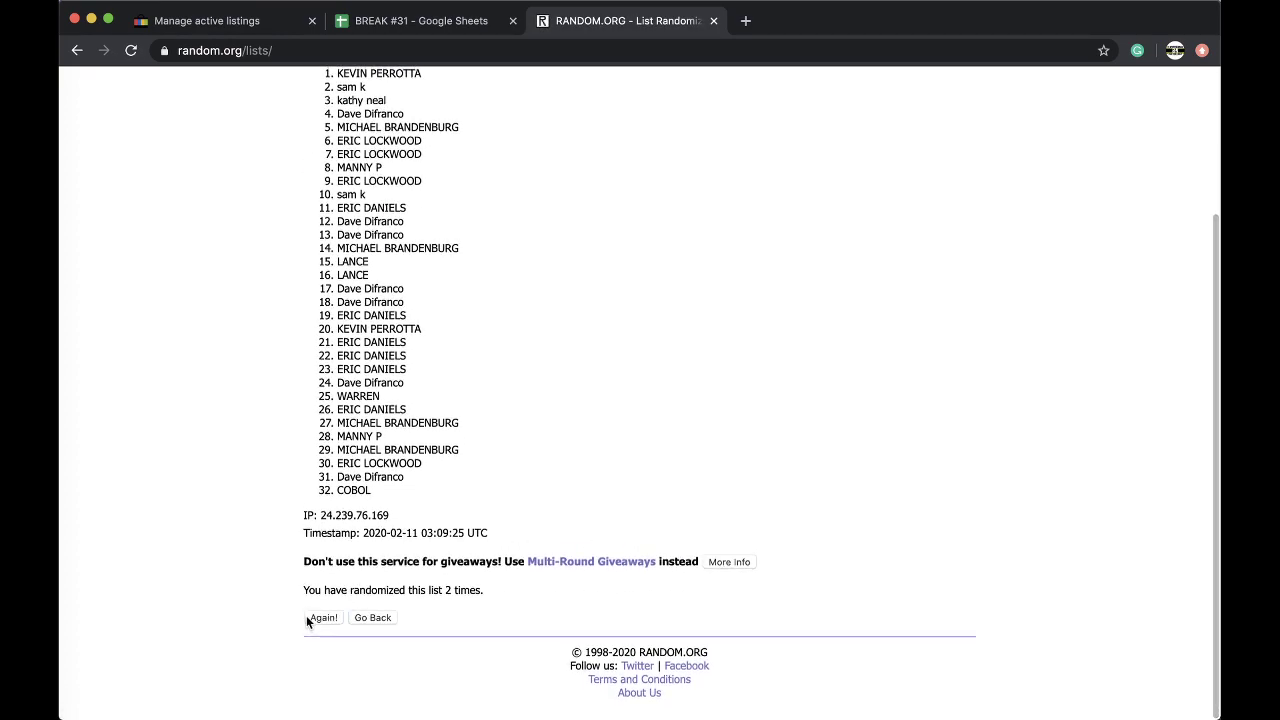
pyautogui.click(315, 615)
pyautogui.click(322, 613)
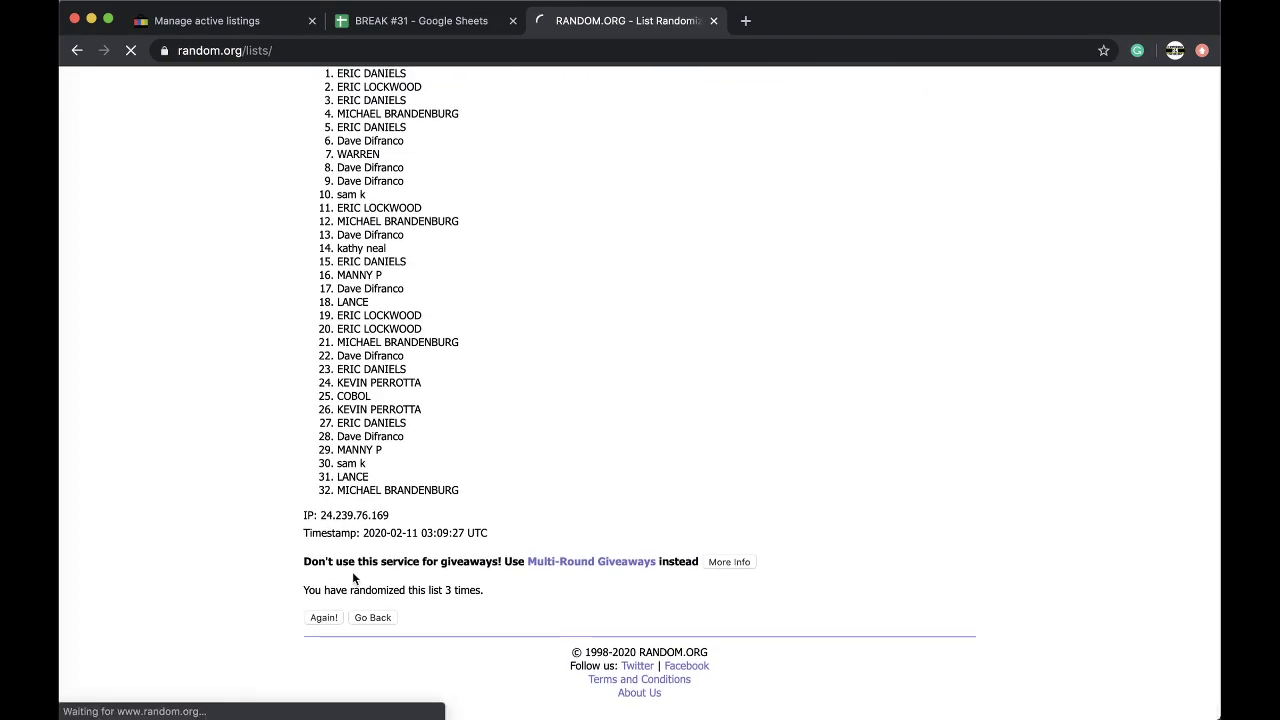
pyautogui.scroll(-4, 358, 592)
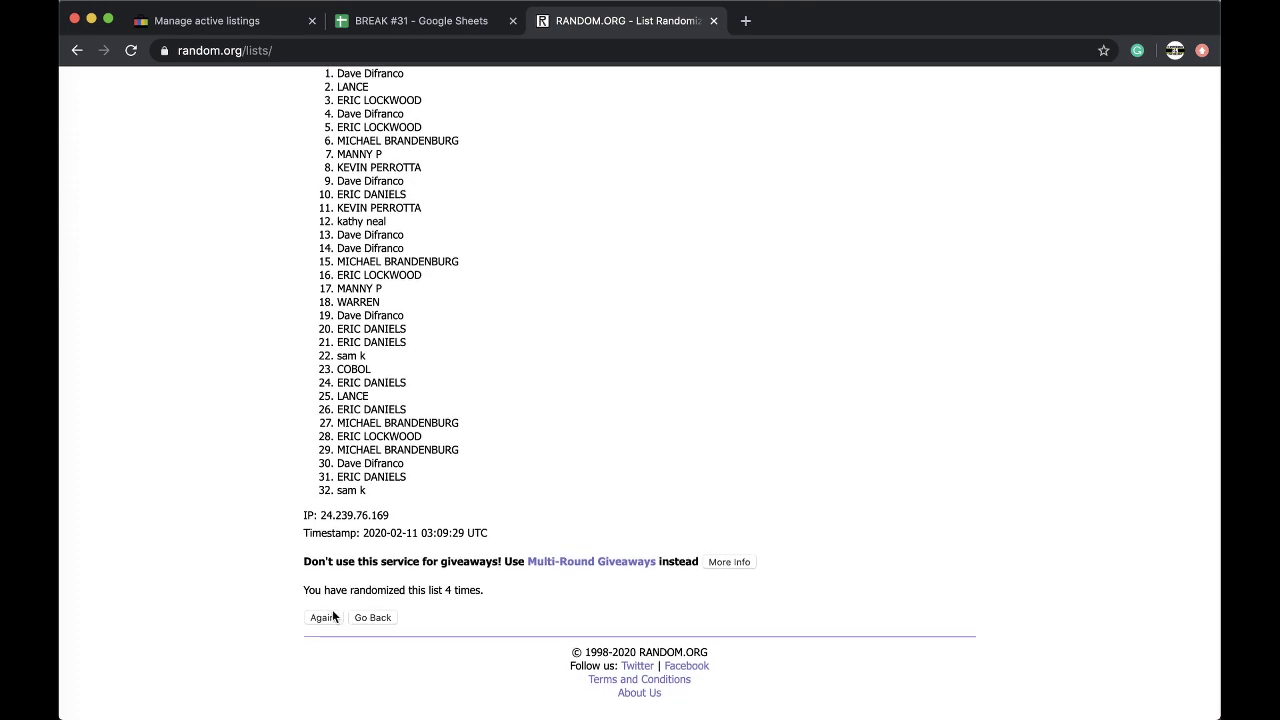
pyautogui.click(331, 610)
# - Select all 32 shuffled names in the randomizer's result list
pyautogui.scroll(-4, 384, 436)
pyautogui.scroll(4, 384, 436)
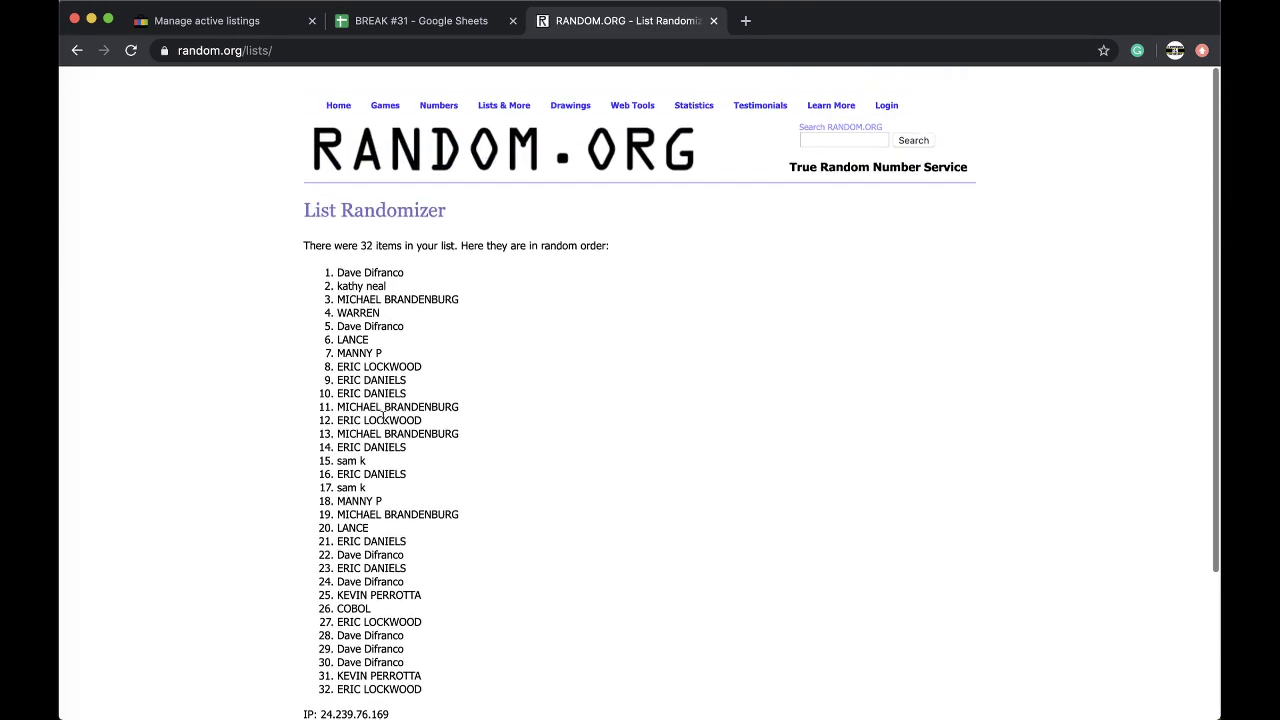
pyautogui.doubleClick(347, 261)
pyautogui.moveTo(347, 261); pyautogui.dragTo(432, 481)
pyautogui.scroll(-4, 407, 449)
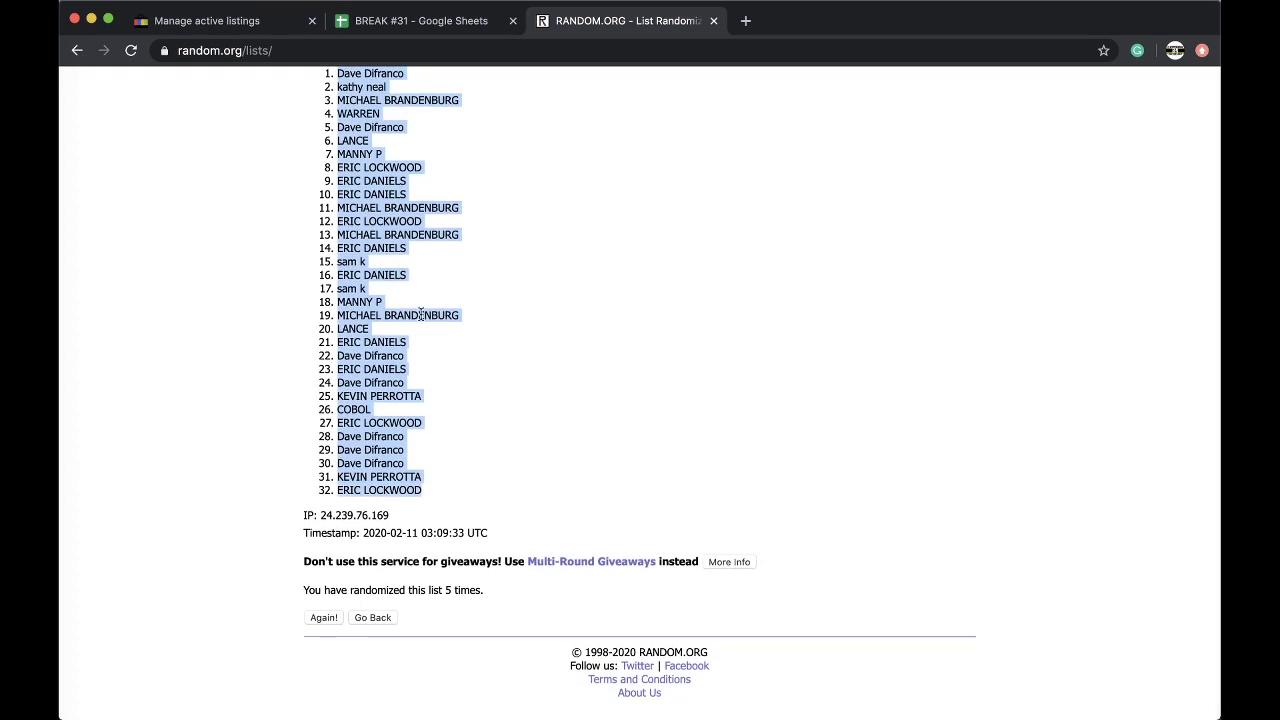
# - Paste the 32 shuffled buyer names into column B starting at B1, in font size 18
pyautogui.click(400, 20)
pyautogui.click(286, 172)
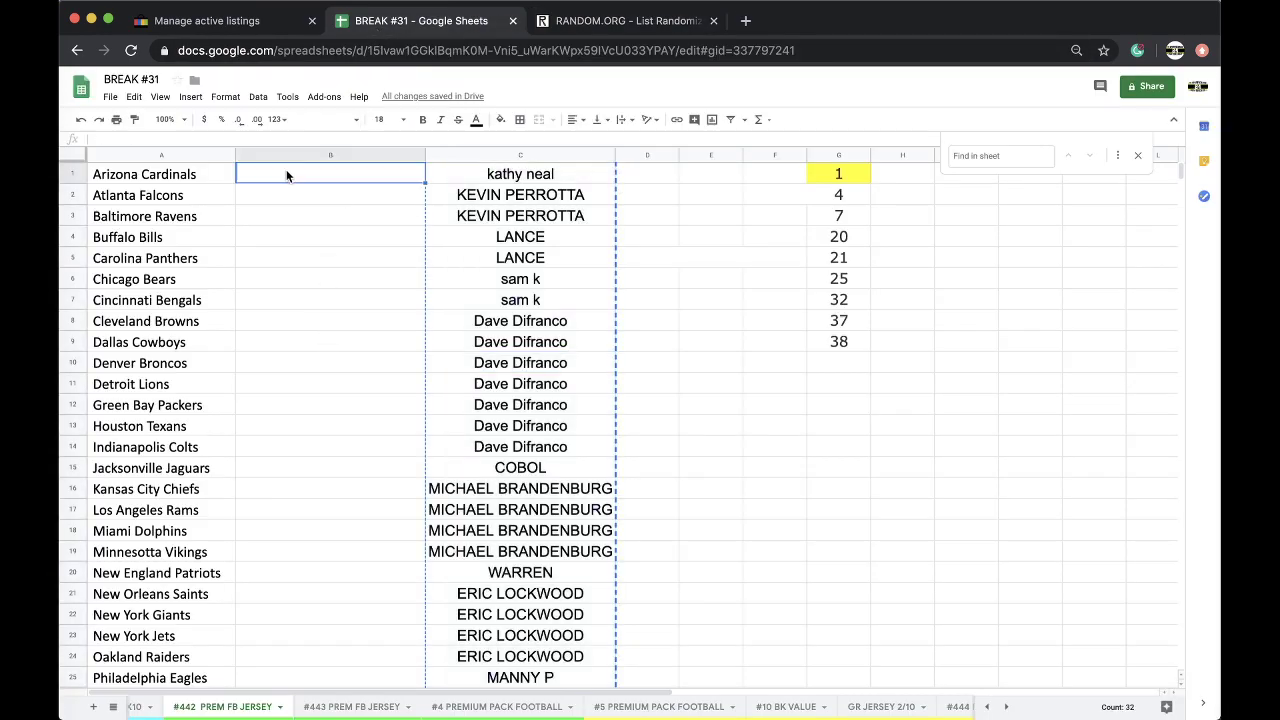
pyautogui.press('super+v')
pyautogui.click(385, 119)
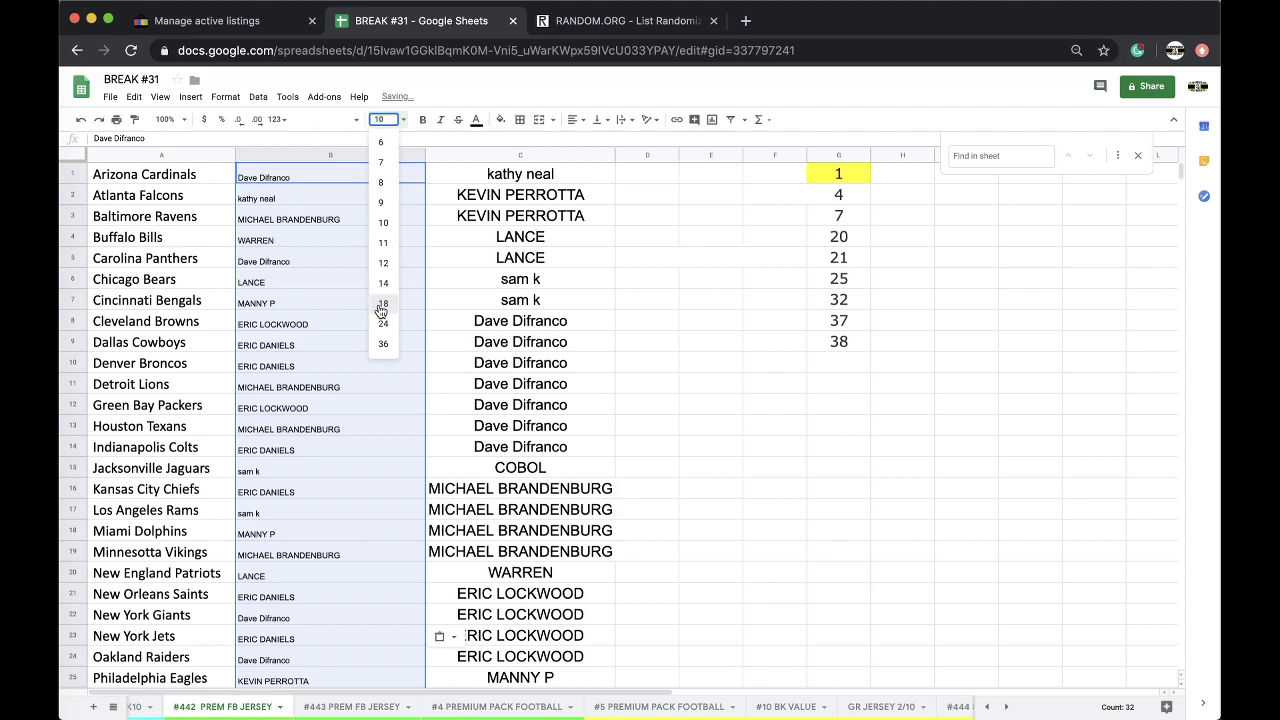
pyautogui.click(381, 306)
# - Sort the sheet by column B A→Z and review the resulting rows
pyautogui.click(258, 96)
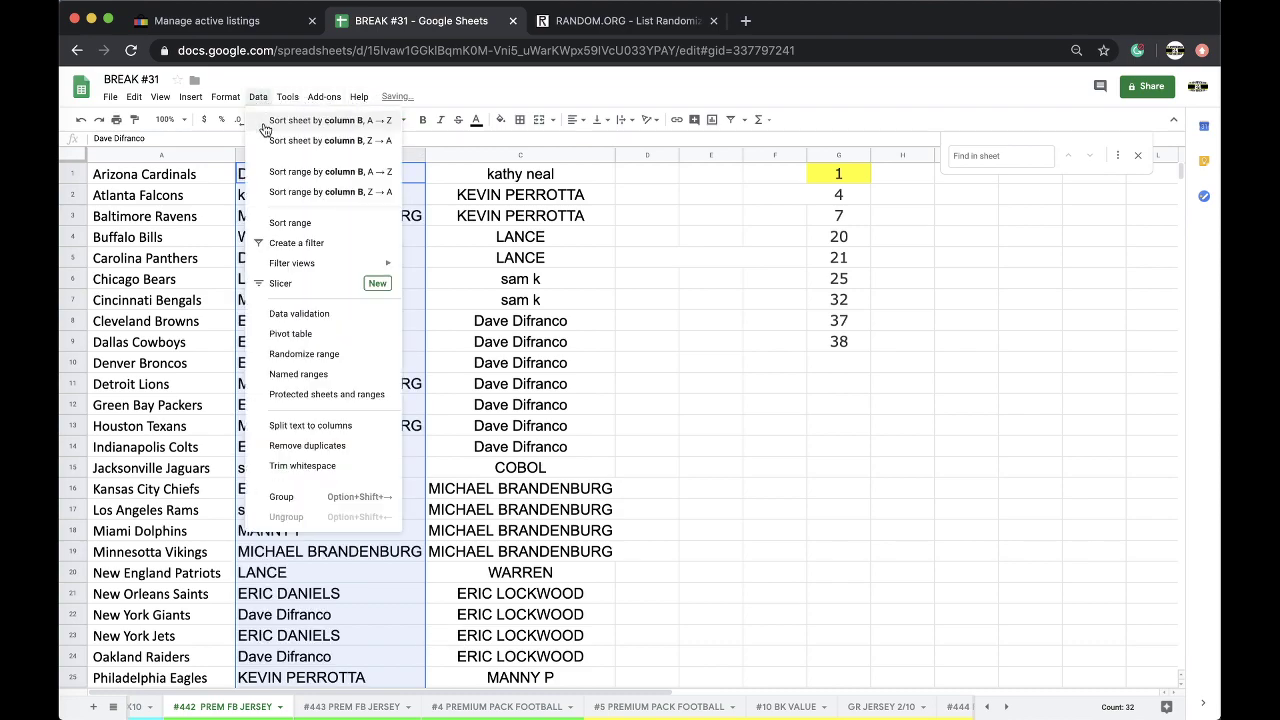
pyautogui.click(264, 128)
pyautogui.click(286, 170)
pyautogui.click(306, 198)
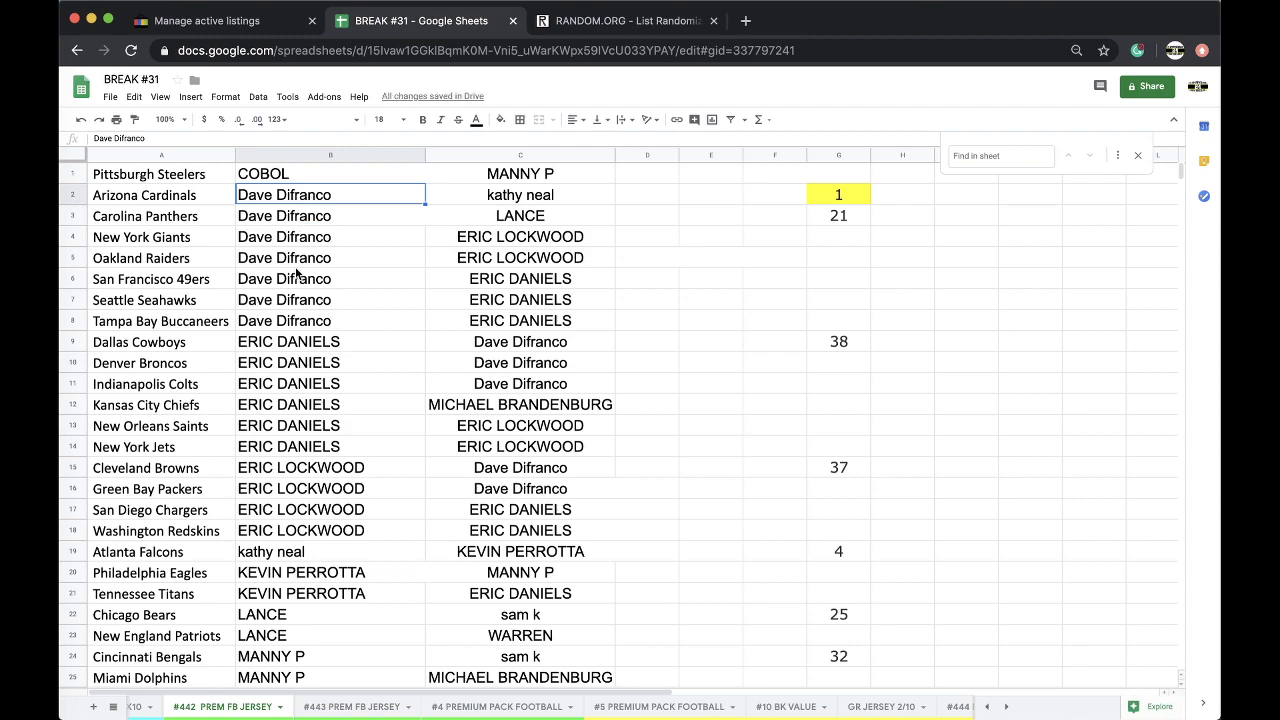
pyautogui.scroll(-1, 300, 265)
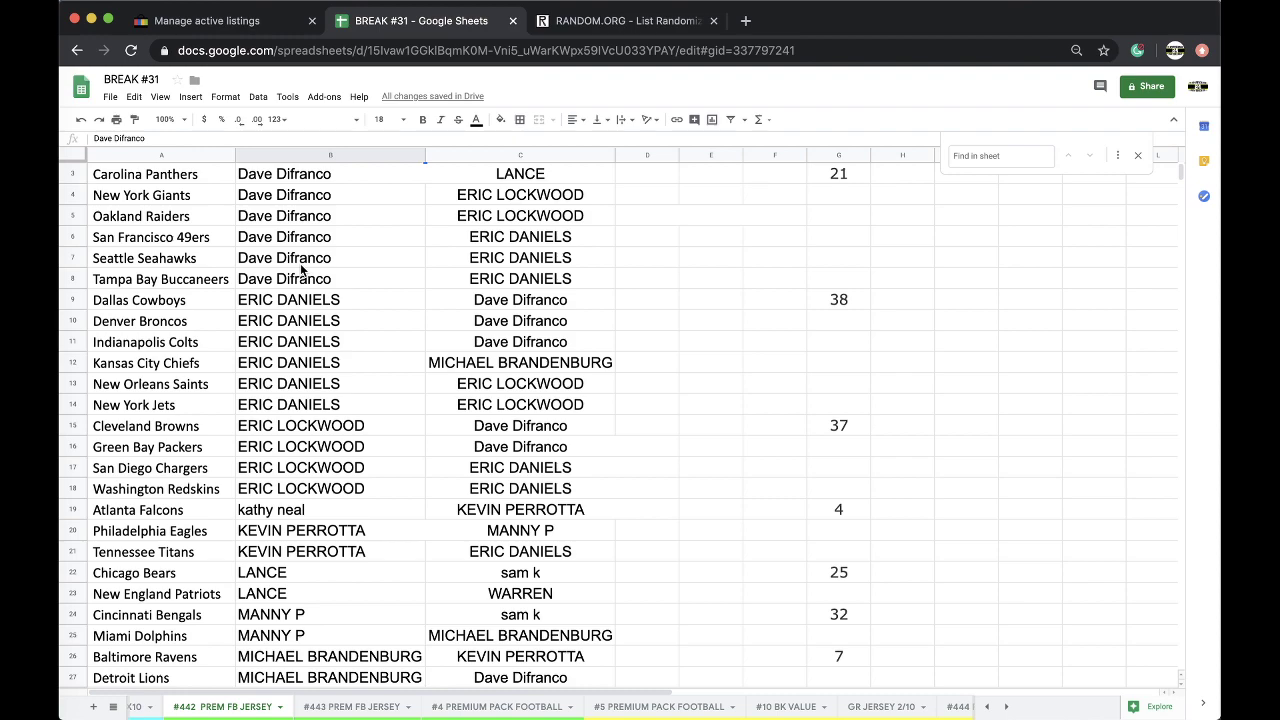
pyautogui.scroll(-1, 300, 268)
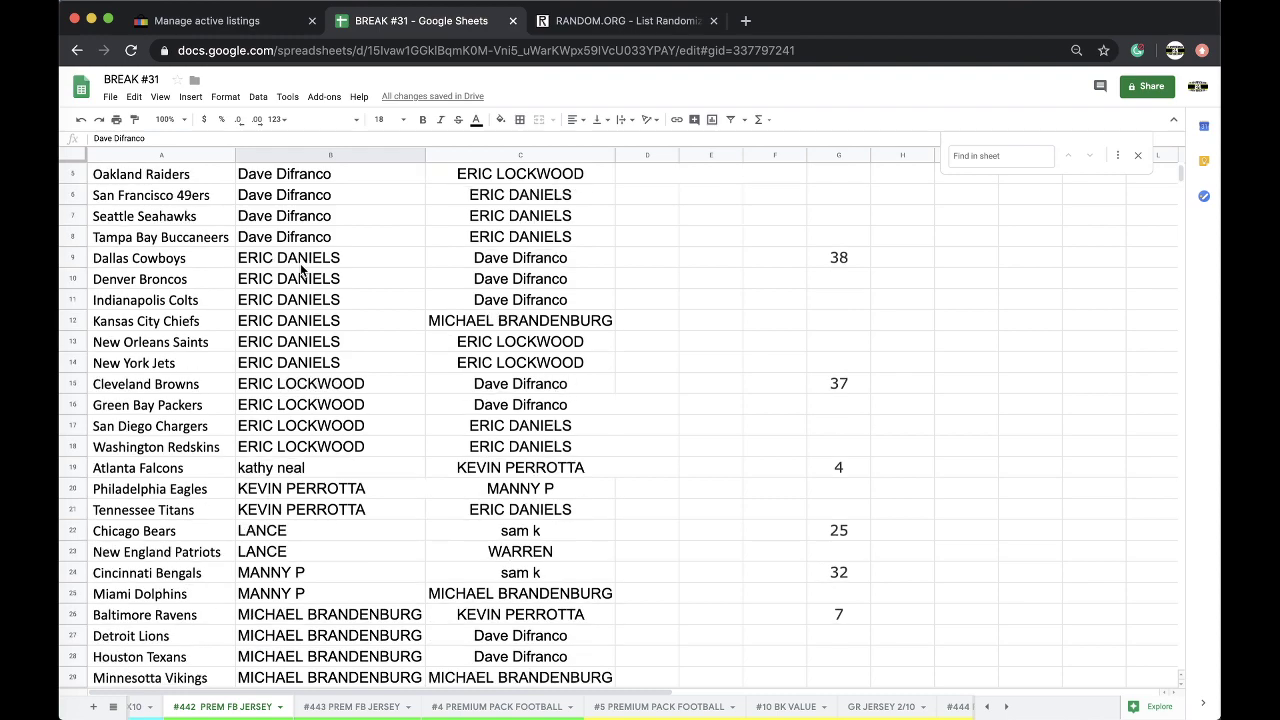
pyautogui.scroll(-1, 300, 268)
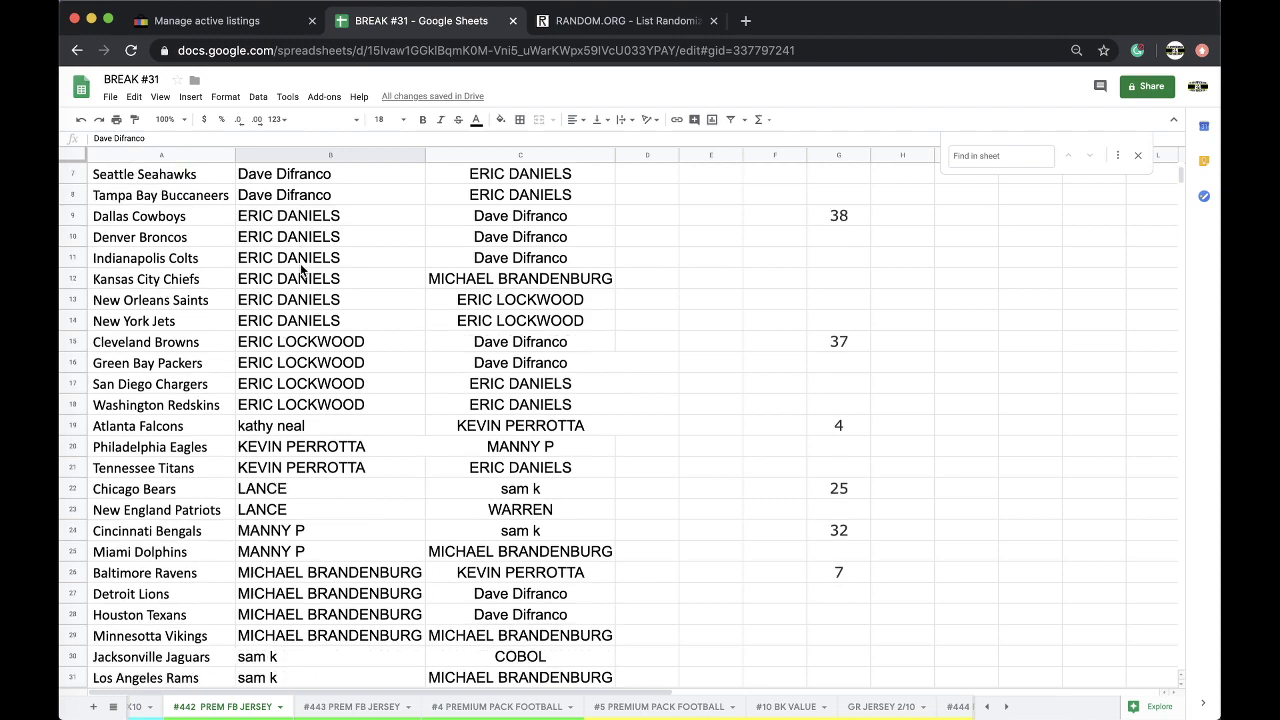
pyautogui.scroll(-1, 300, 268)
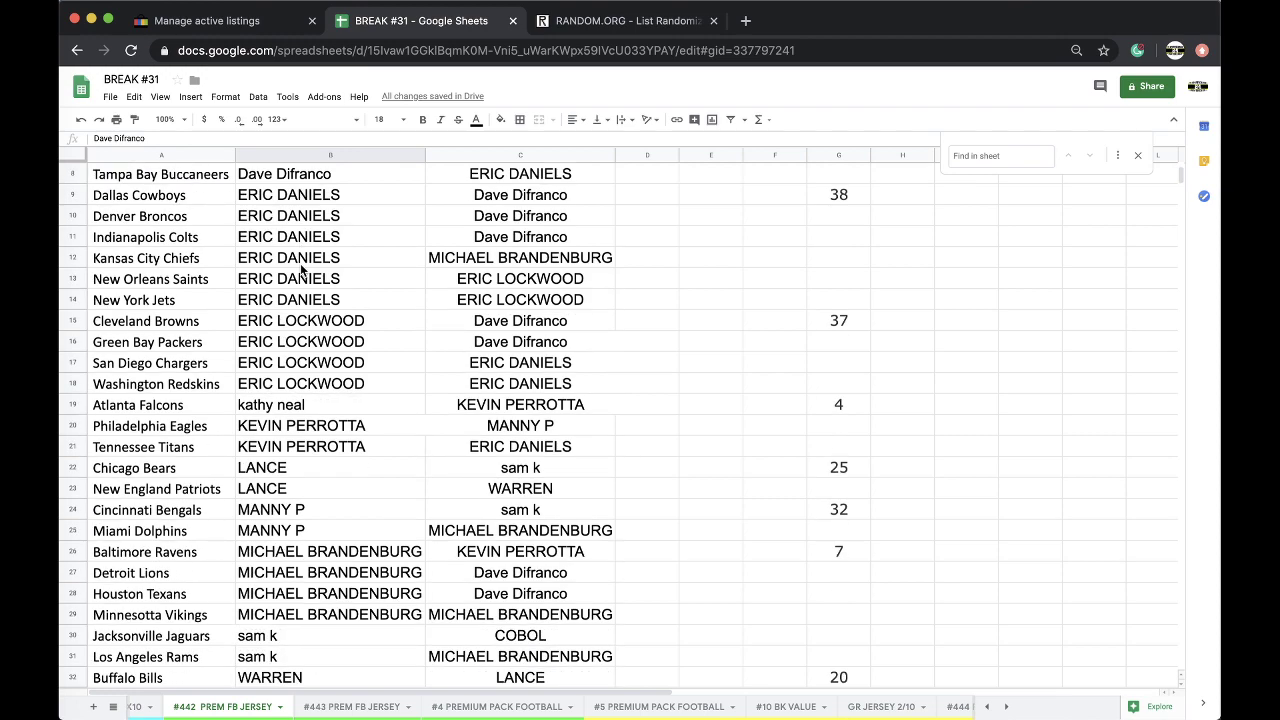
pyautogui.scroll(-2, 300, 268)
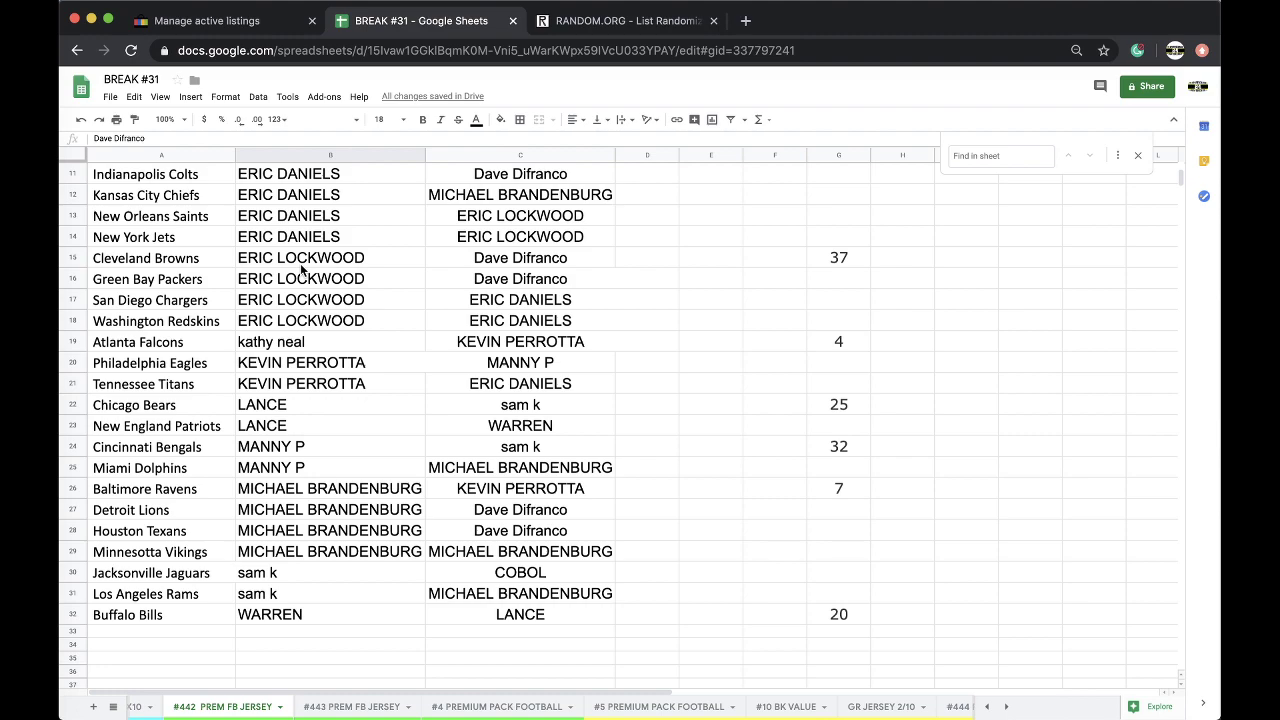
pyautogui.scroll(-2, 300, 268)
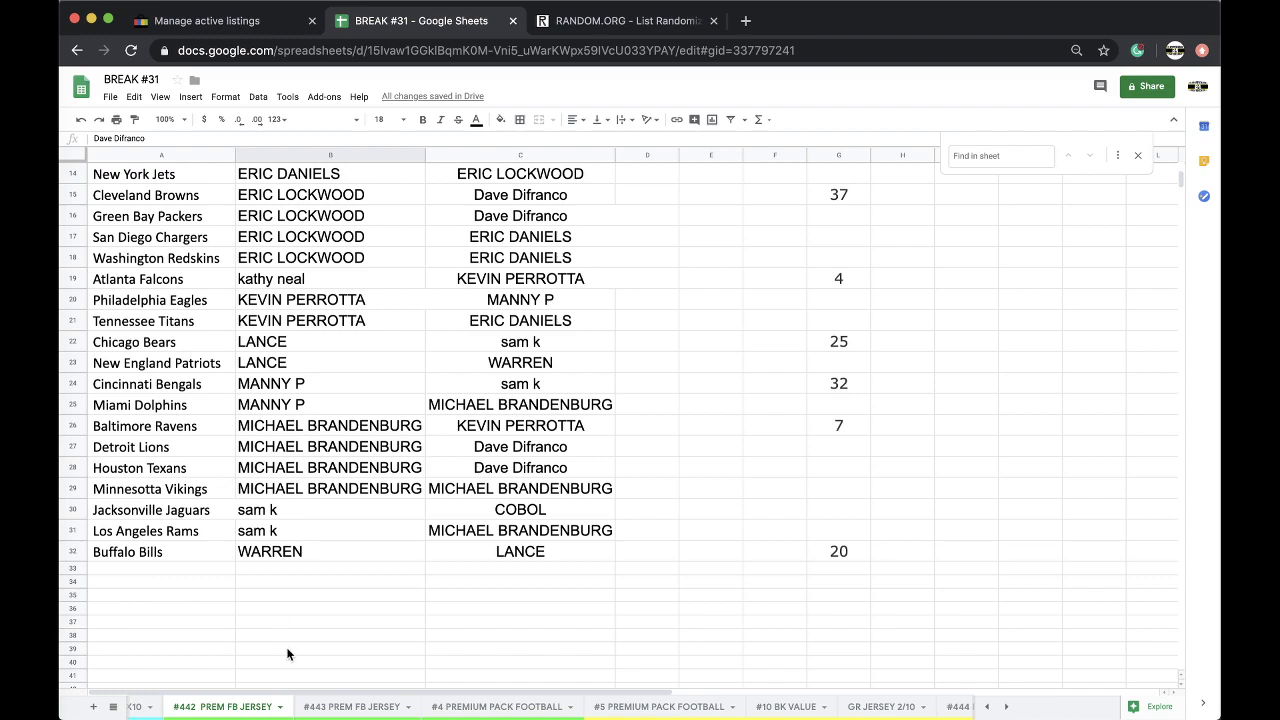
pyautogui.scroll(15, 287, 654)
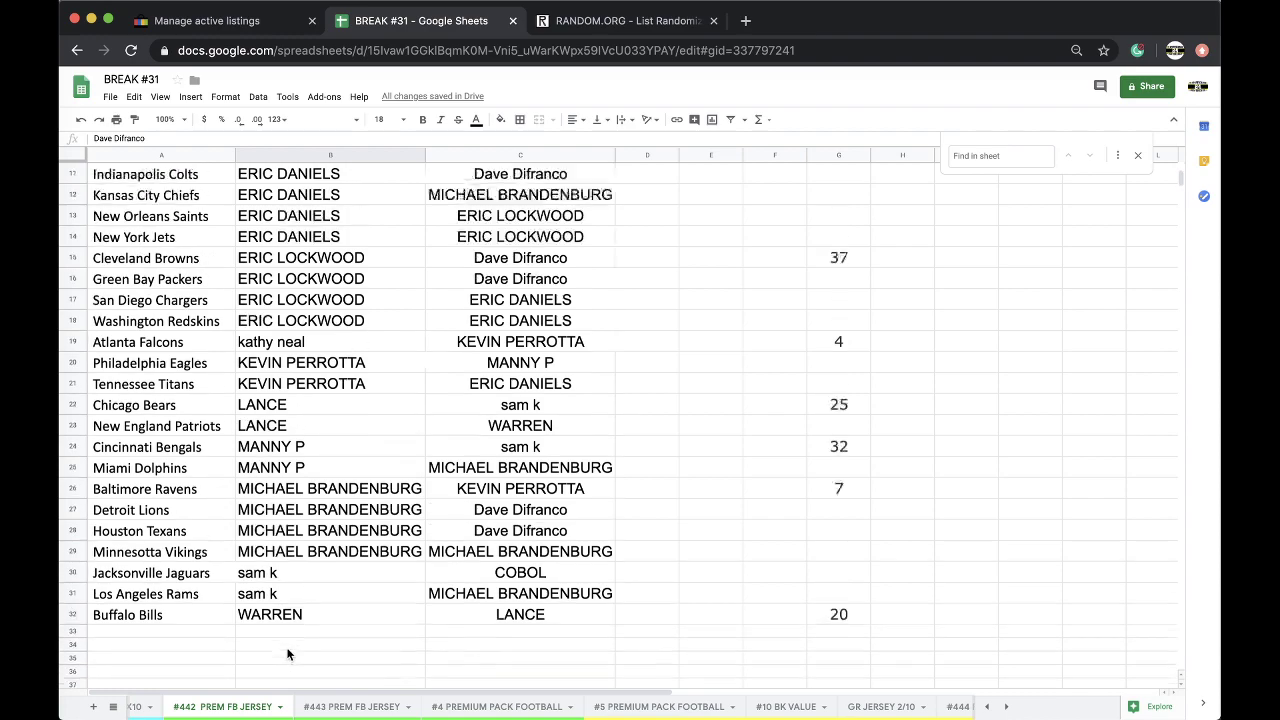
# - Sort the sheet by column A A→Z to restore alphabetical team order
pyautogui.click(163, 155)
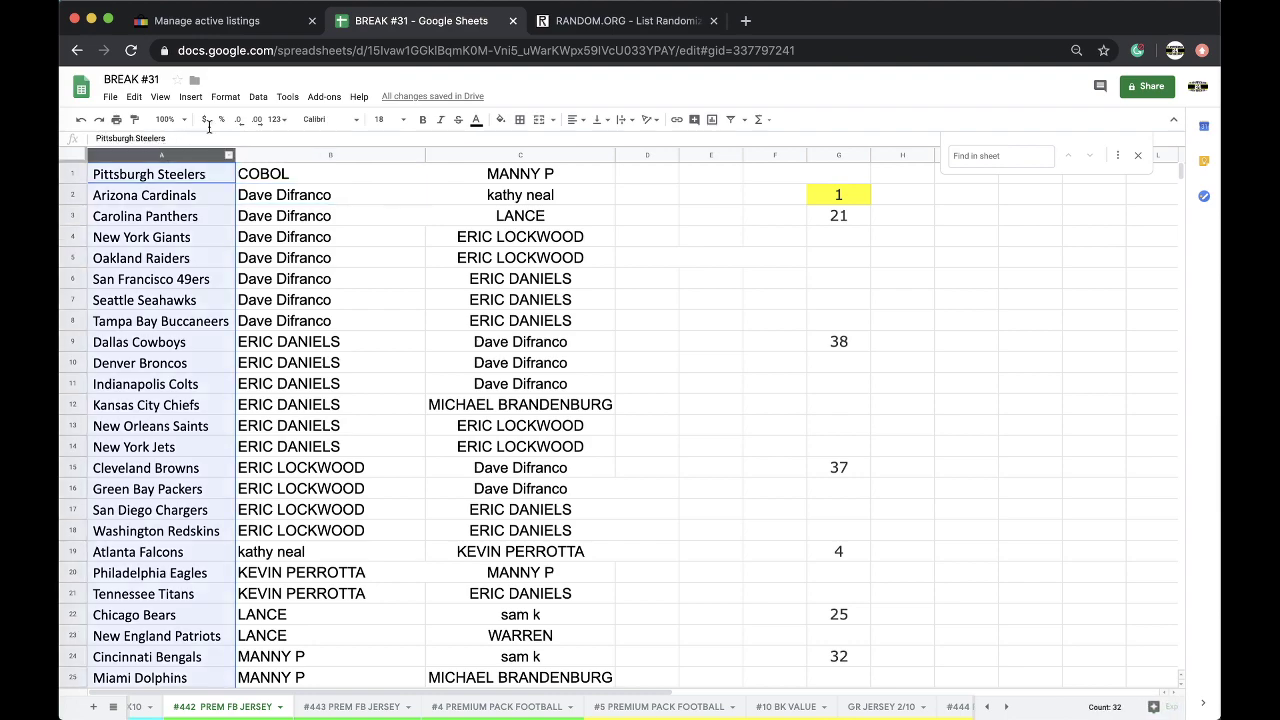
pyautogui.click(258, 96)
pyautogui.click(262, 117)
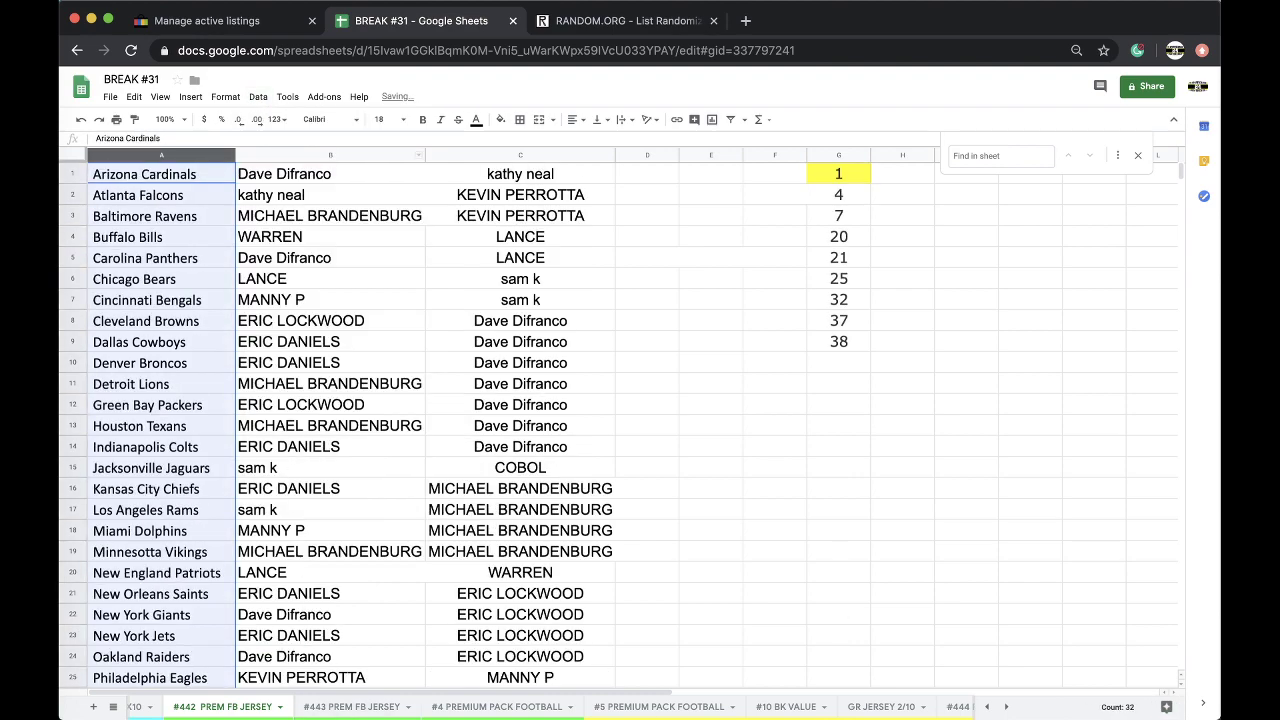
pyautogui.hscroll(2, 346, 714)
# - On #5 PREMIUM PACK FOOTBALL, enter the buyer's name in C5 and repeat it down to C8
pyautogui.click(443, 709)
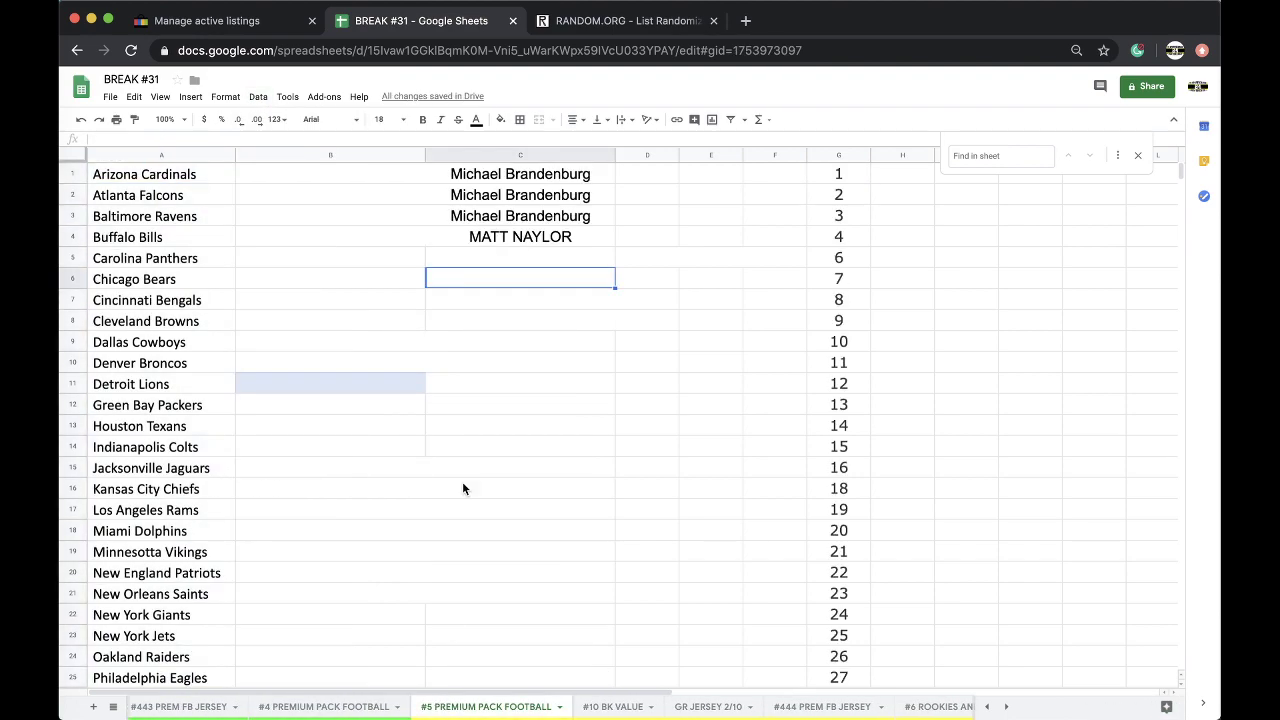
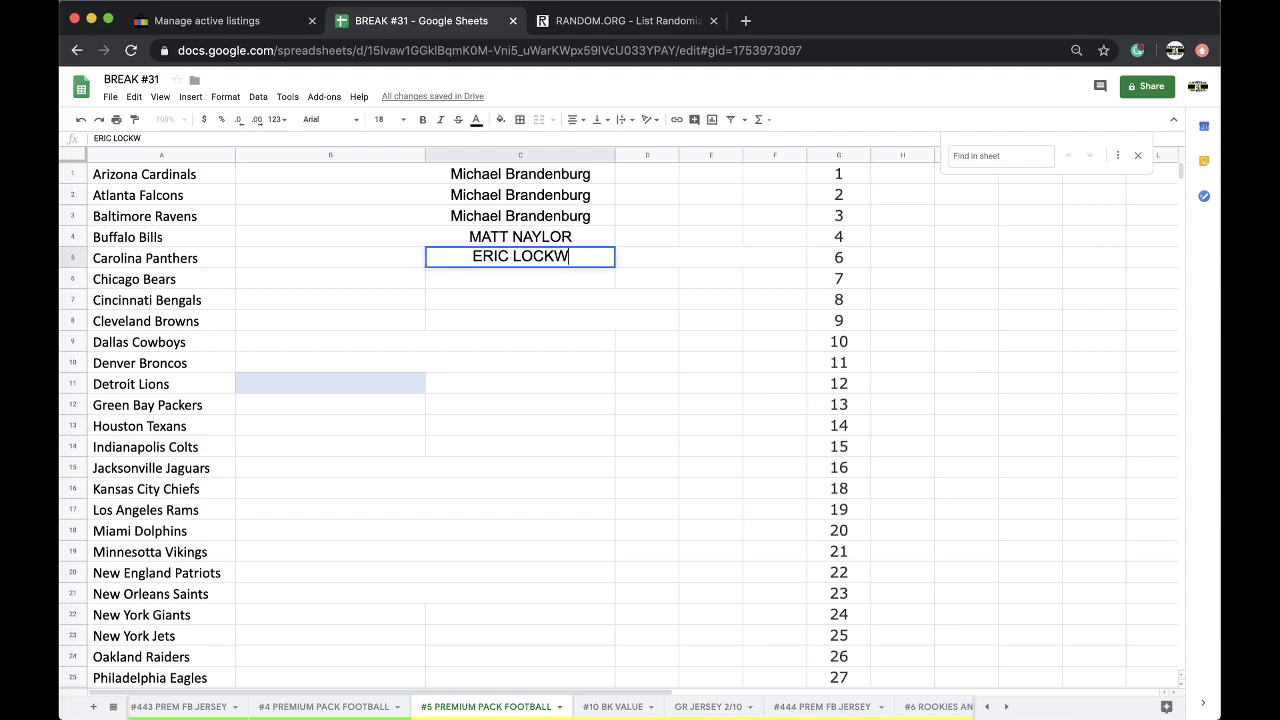
pyautogui.click(501, 310)
pyautogui.click(481, 264)
pyautogui.press('super+c')
pyautogui.press('Down')
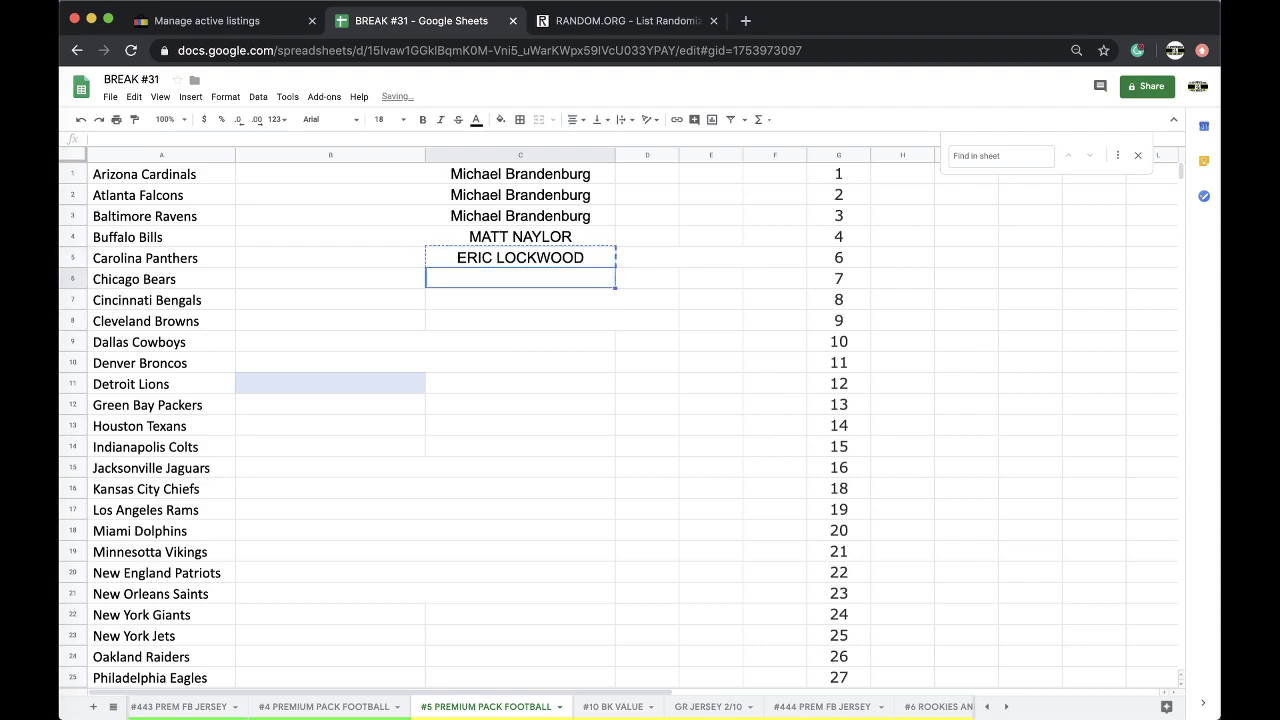
pyautogui.press('super+v')
pyautogui.press('Down')
pyautogui.press('super+v')
pyautogui.press('Down')
pyautogui.press('super+v')
# - Extend the repeated name through C12, then cut the eight entries C5:C12
pyautogui.moveTo(484, 259); pyautogui.dragTo(475, 326)
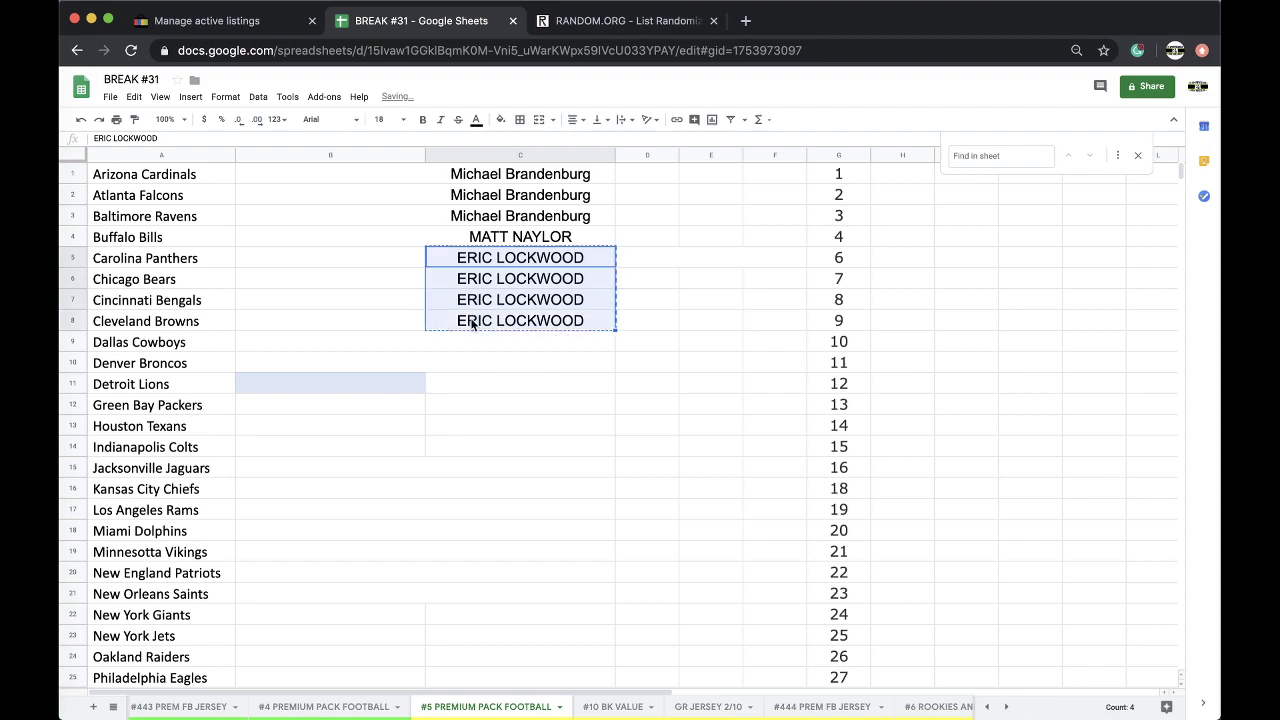
pyautogui.press('super+c')
pyautogui.click(470, 342)
pyautogui.press('super+v')
pyautogui.hscroll(-3, 398, 712)
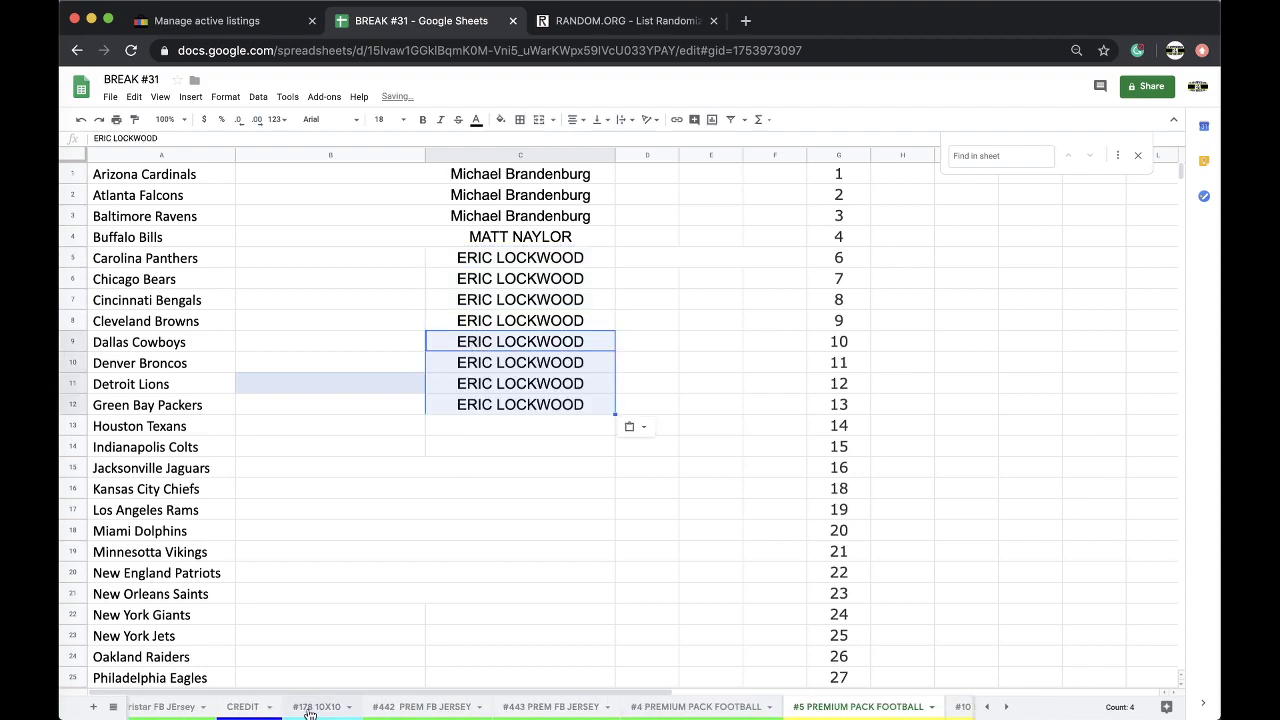
pyautogui.moveTo(541, 259); pyautogui.dragTo(523, 403)
pyautogui.press('Delete')
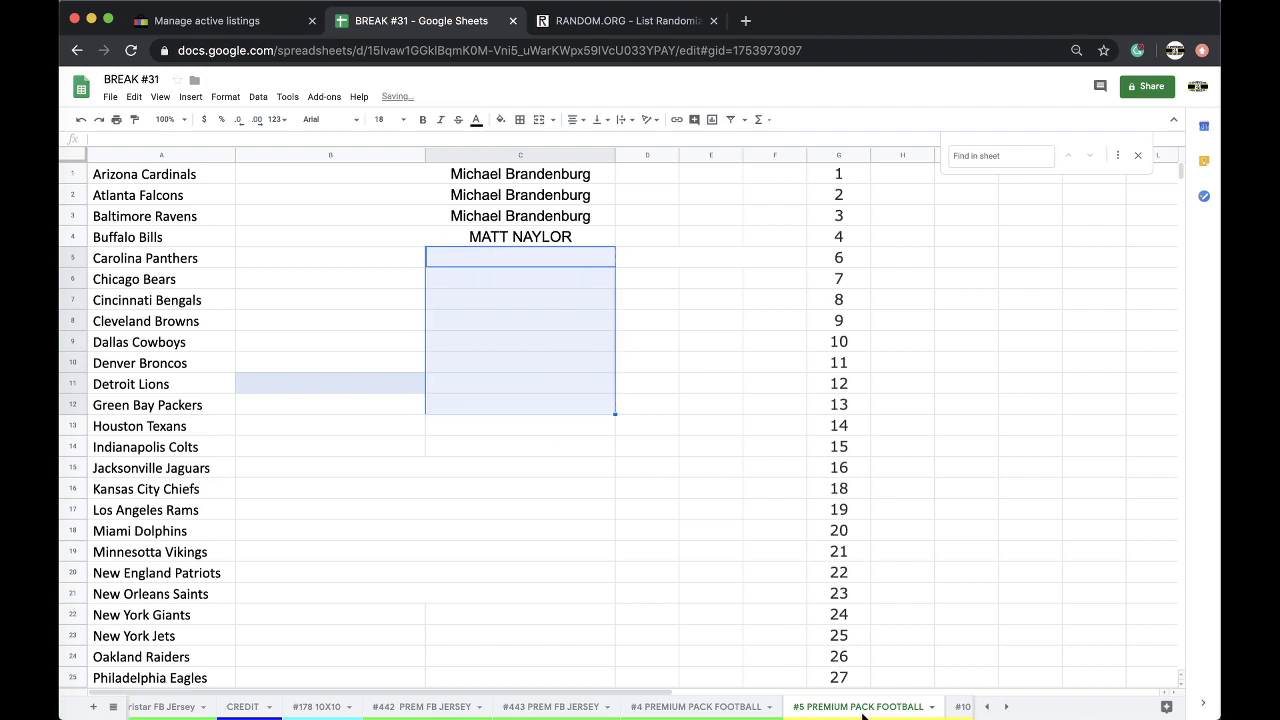
# - Move the #10 BK VALUE tab before #5 and paste the eight names starting at C10
pyautogui.moveTo(962, 706); pyautogui.dragTo(768, 706)
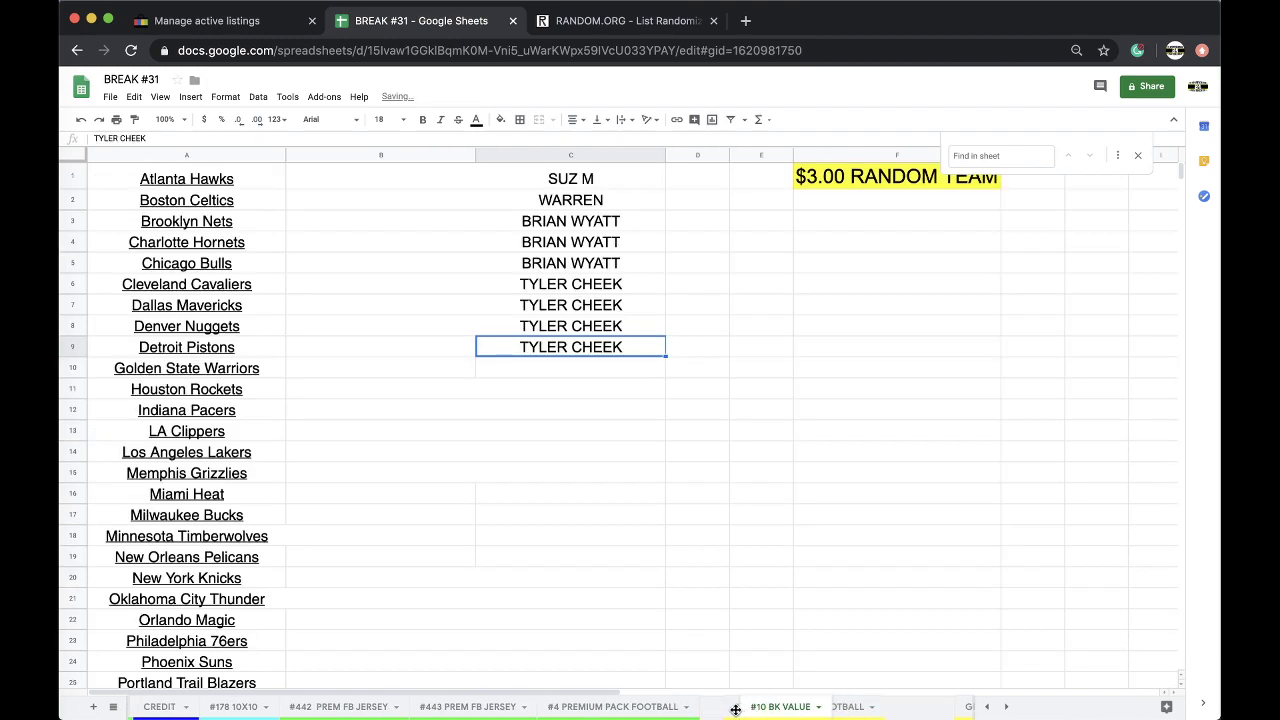
pyautogui.click(576, 373)
pyautogui.hotkey('ctrl', 'v')
pyautogui.hscroll(-3, 455, 710)
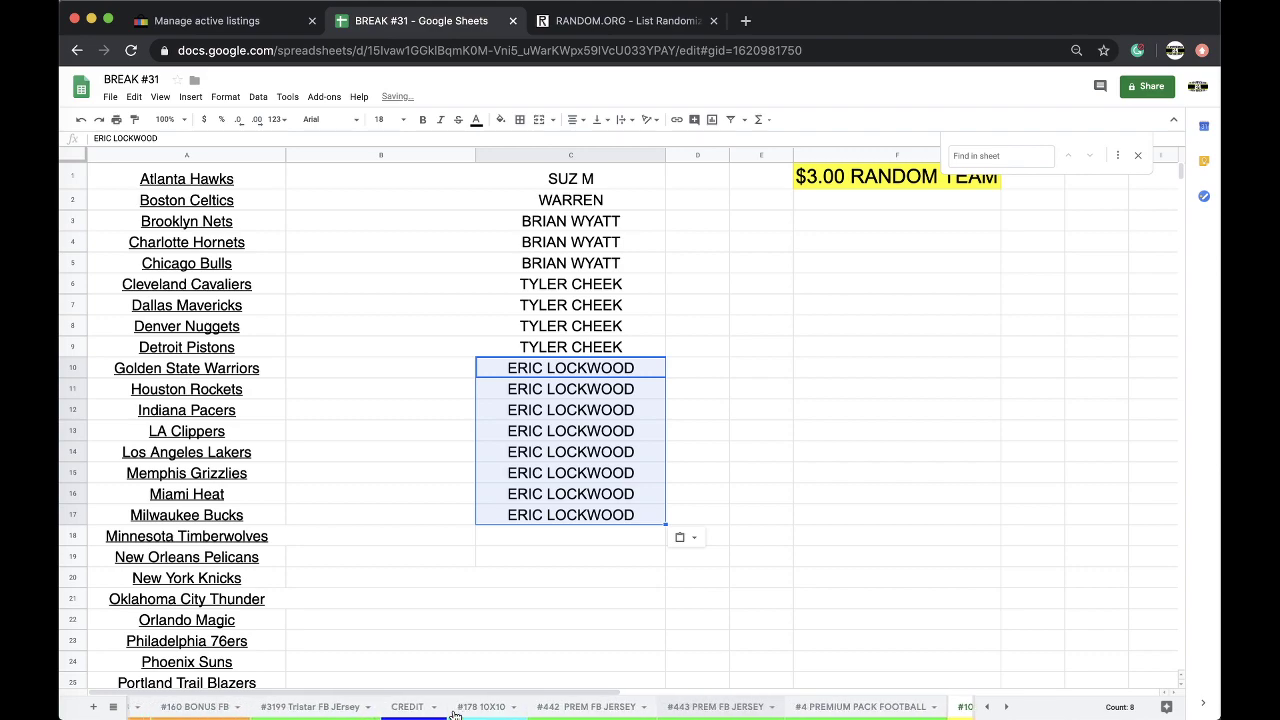
pyautogui.click(430, 710)
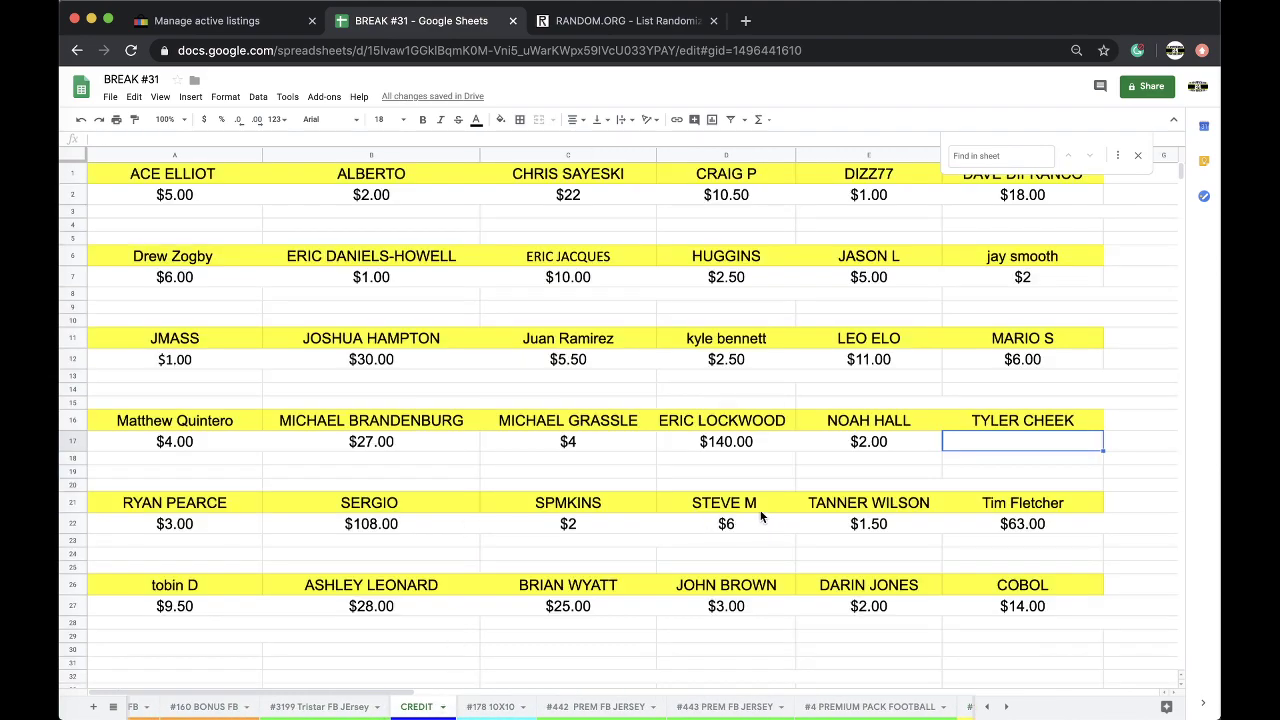
# - Change the buyer's CREDIT balance in D17 from $140.00 to $112
pyautogui.click(714, 459)
pyautogui.click(708, 441)
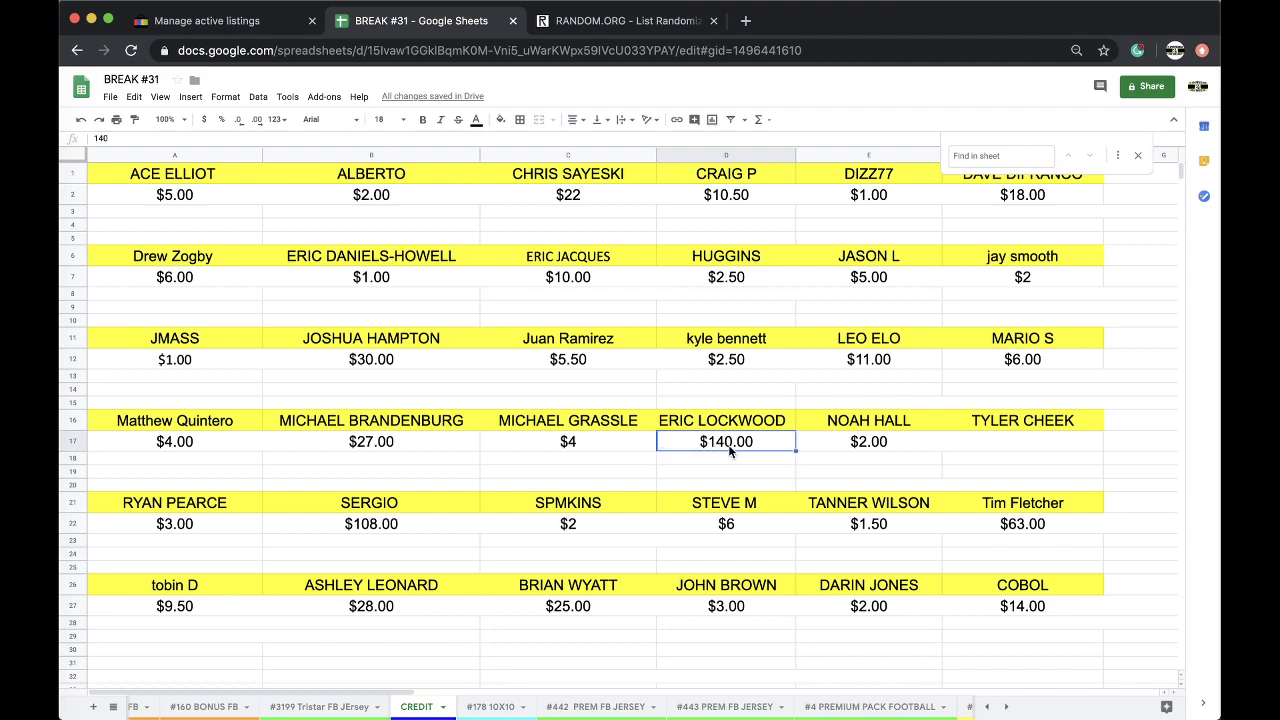
pyautogui.write('$112')
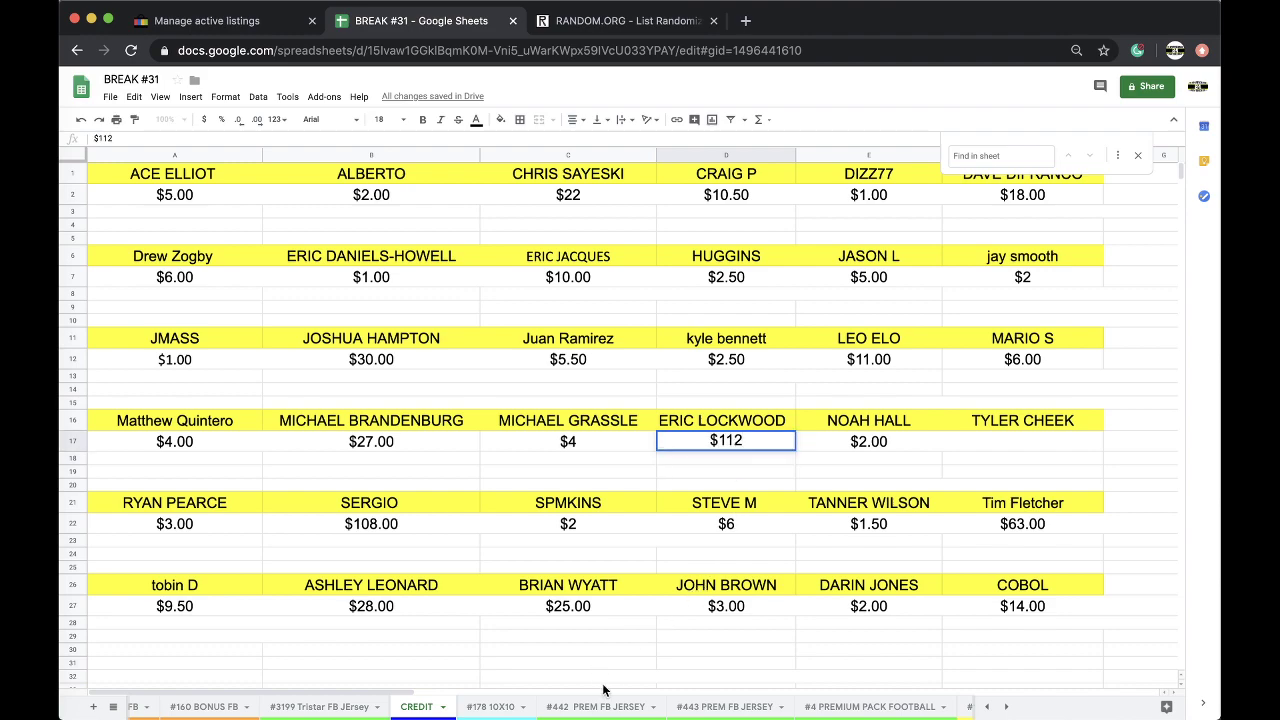
pyautogui.click(601, 707)
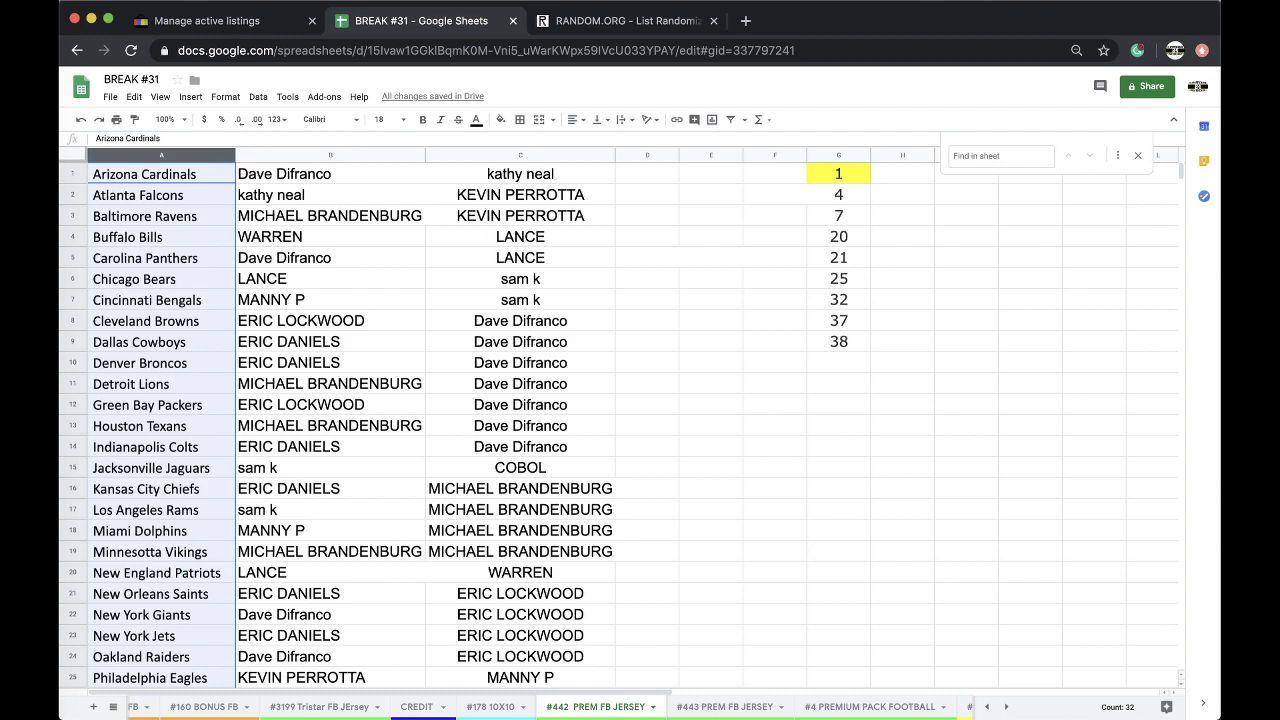
pyautogui.scroll(-5, 446, 563)
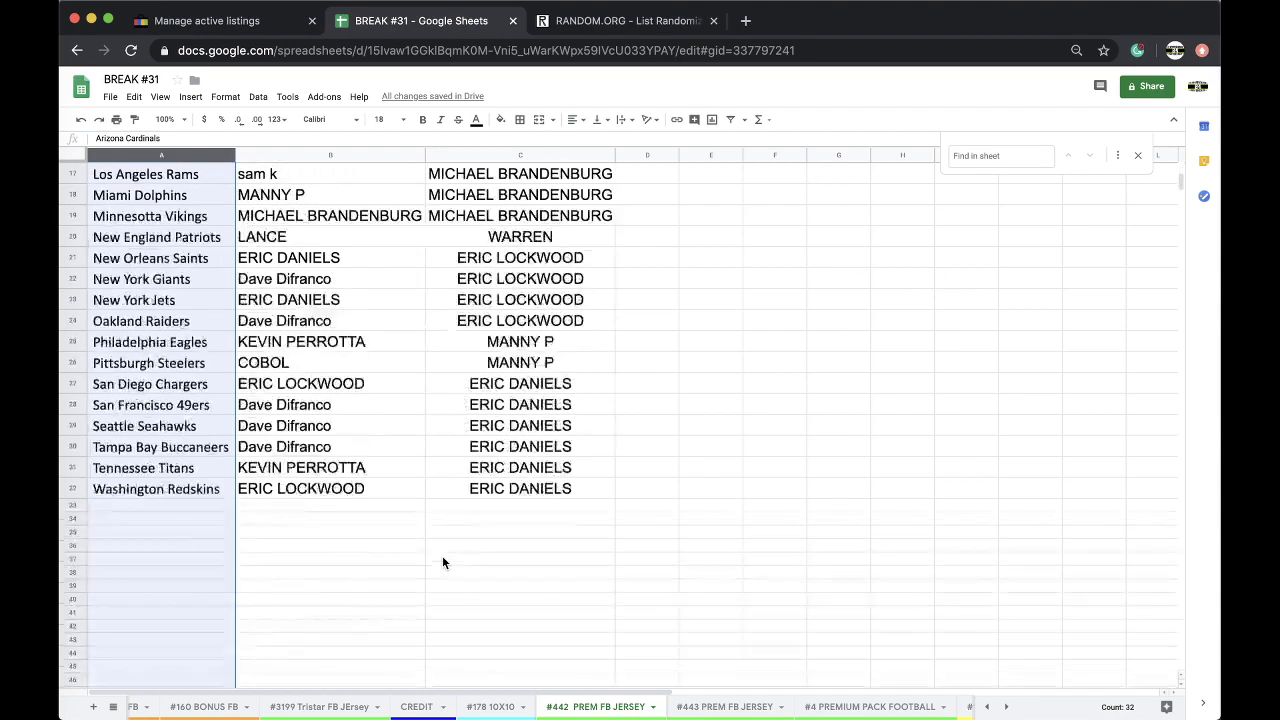
pyautogui.scroll(5, 443, 563)
pyautogui.click(480, 707)
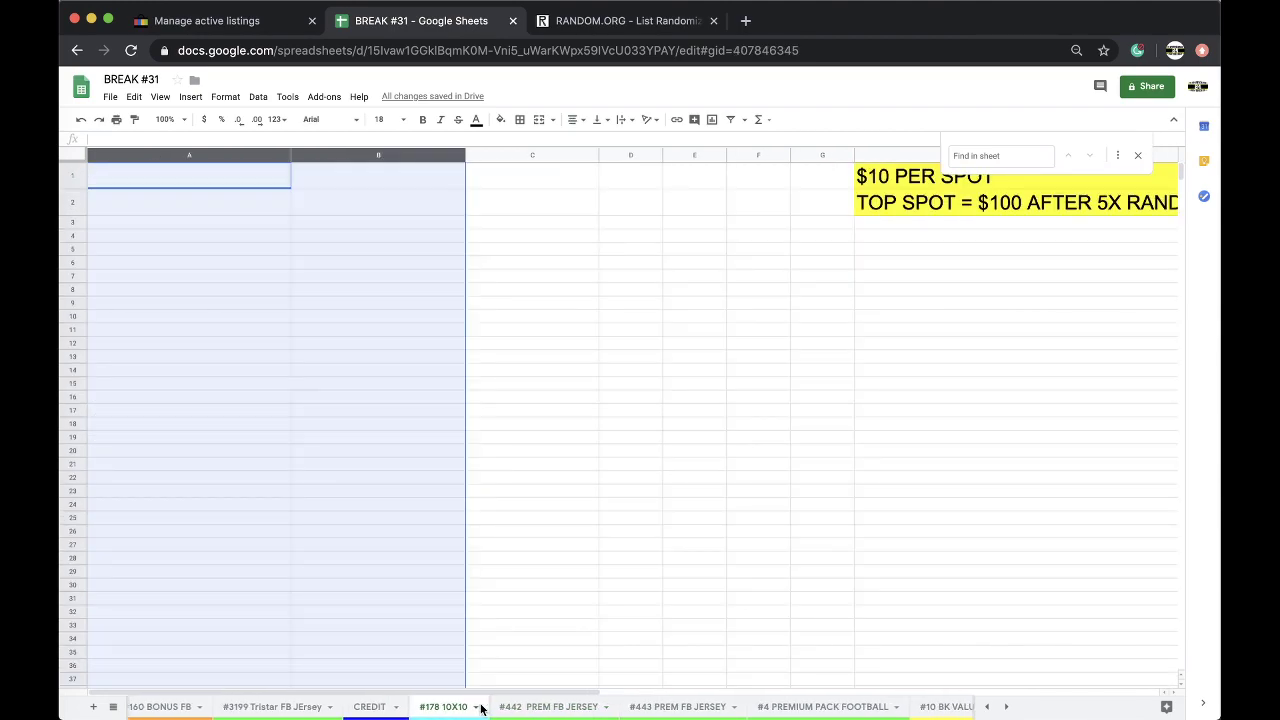
pyautogui.click(526, 707)
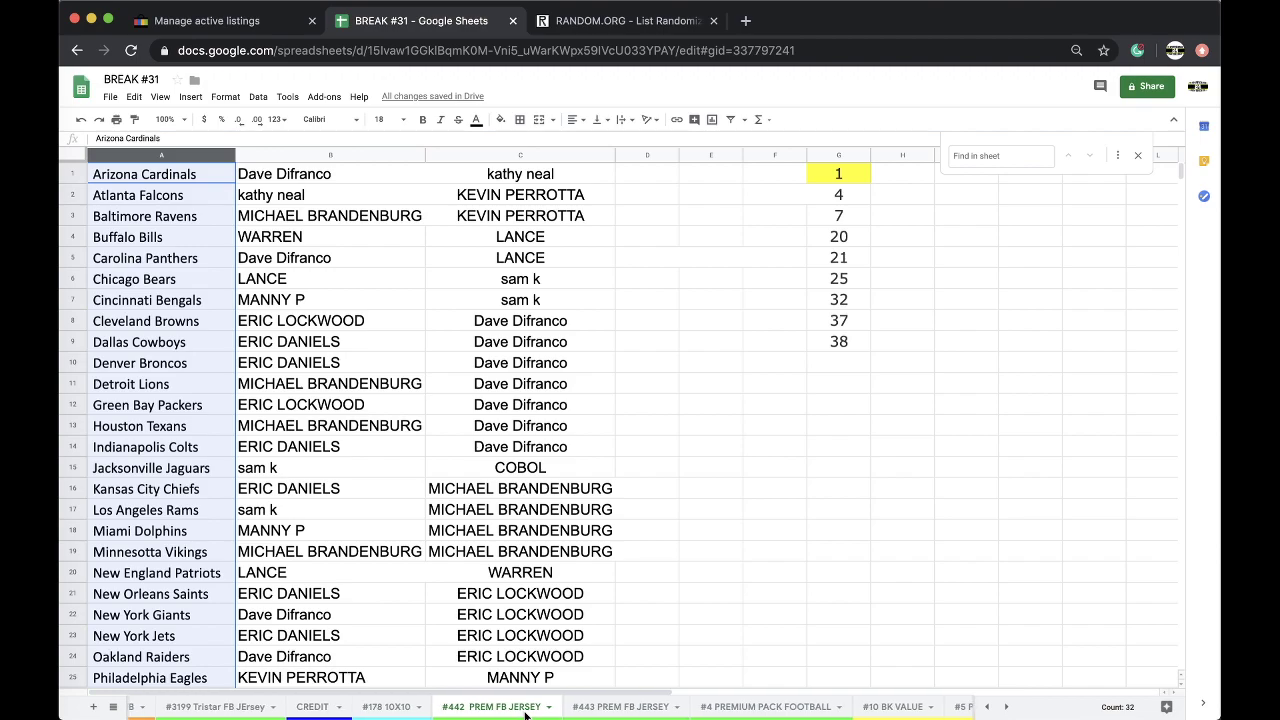
pyautogui.click(596, 713)
pyautogui.click(676, 710)
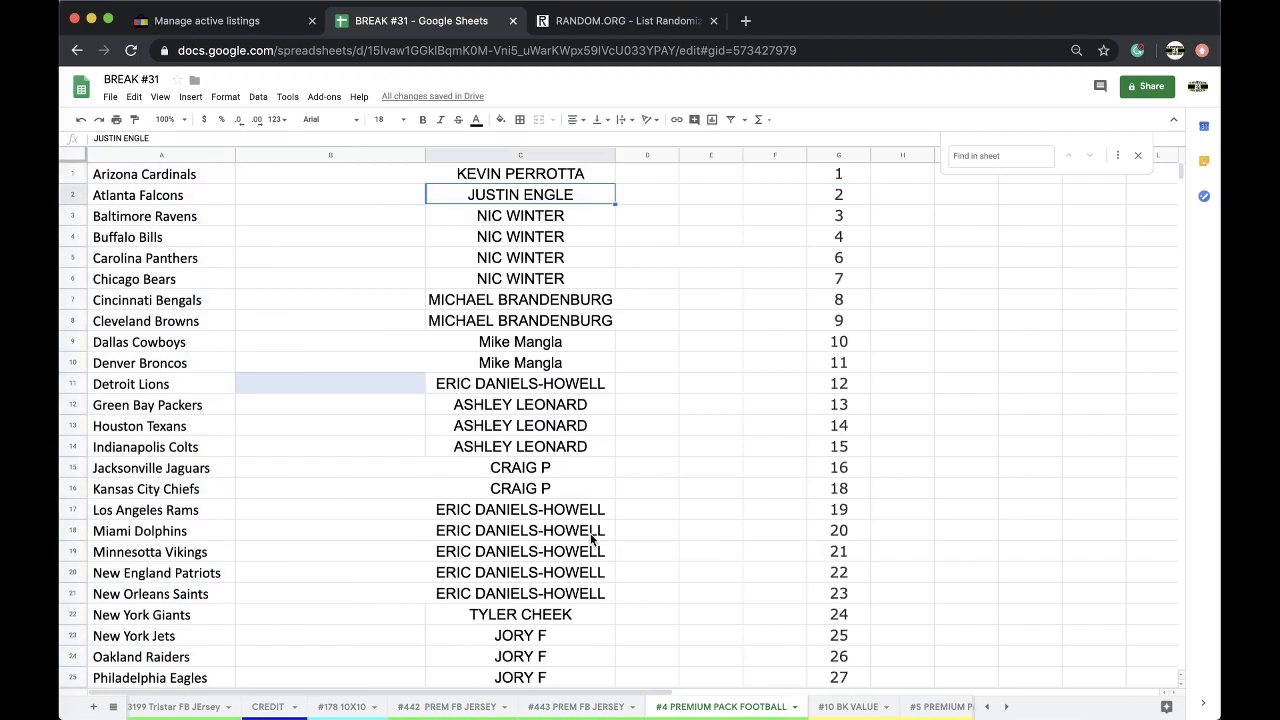
pyautogui.click(826, 710)
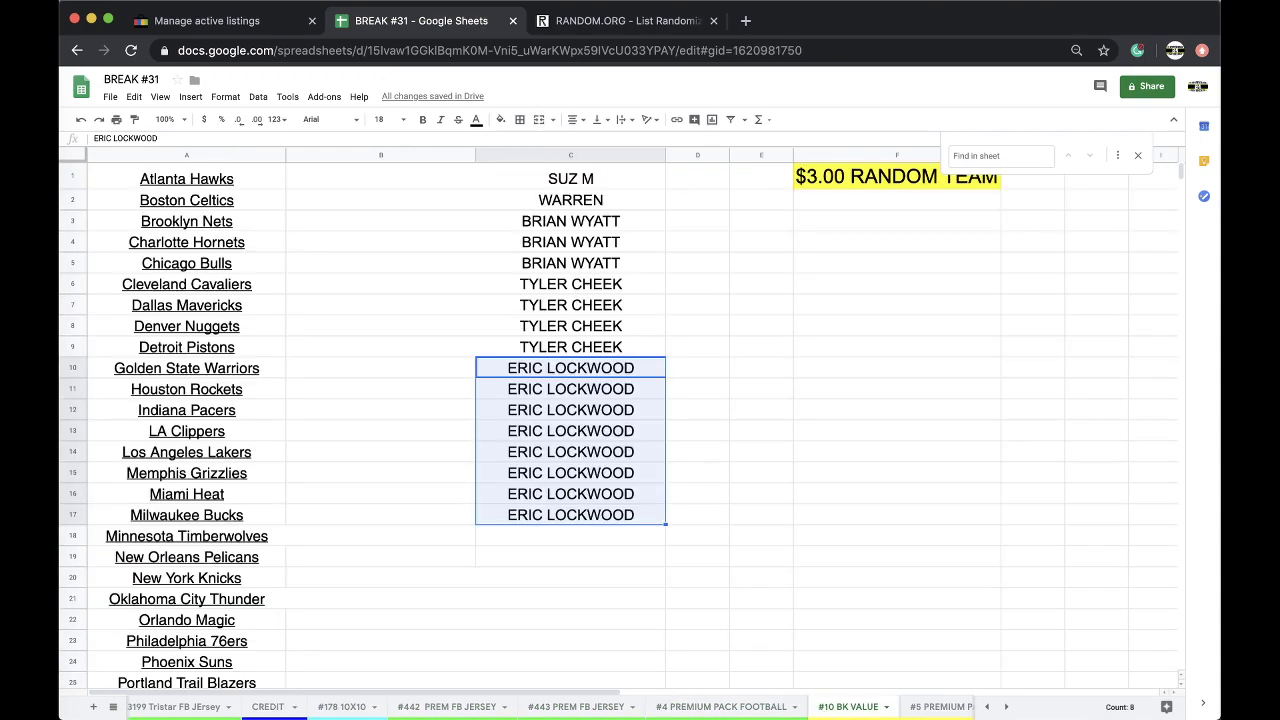
pyautogui.click(420, 707)
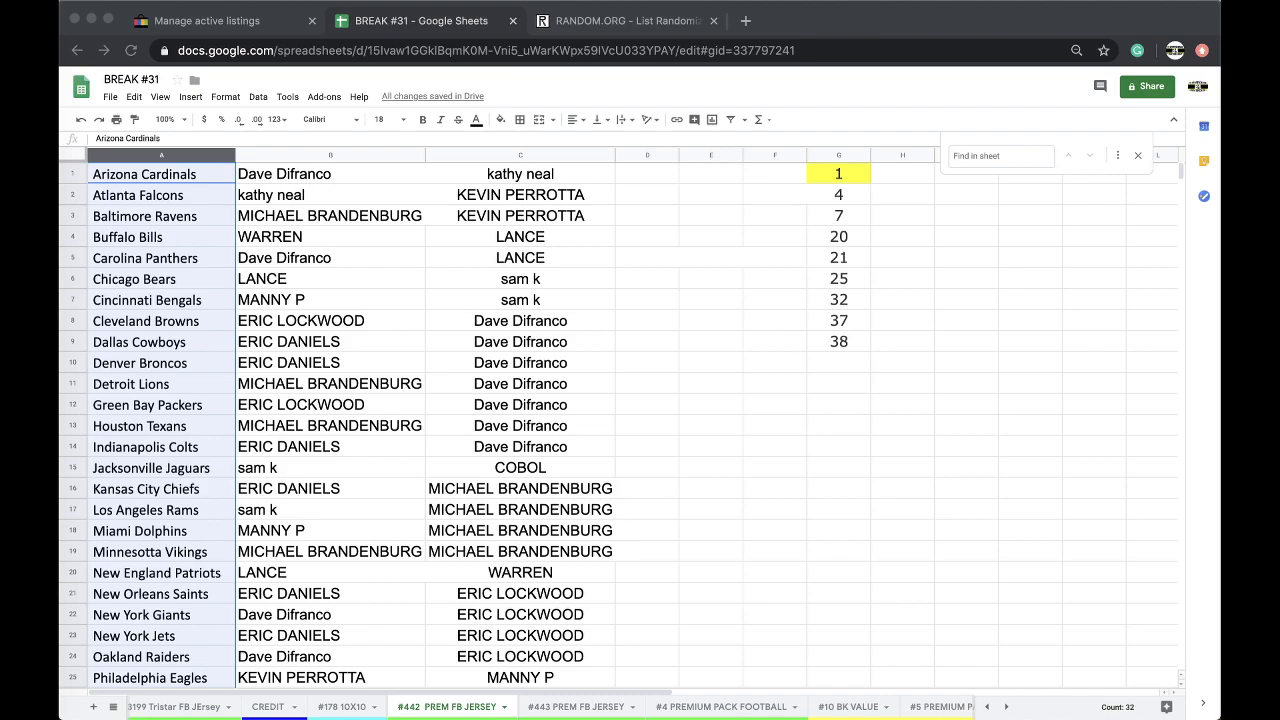
# - Copy the Buffalo Bills buyer from B4 onto the Tennessee Titans row in B31
pyautogui.click(326, 237)
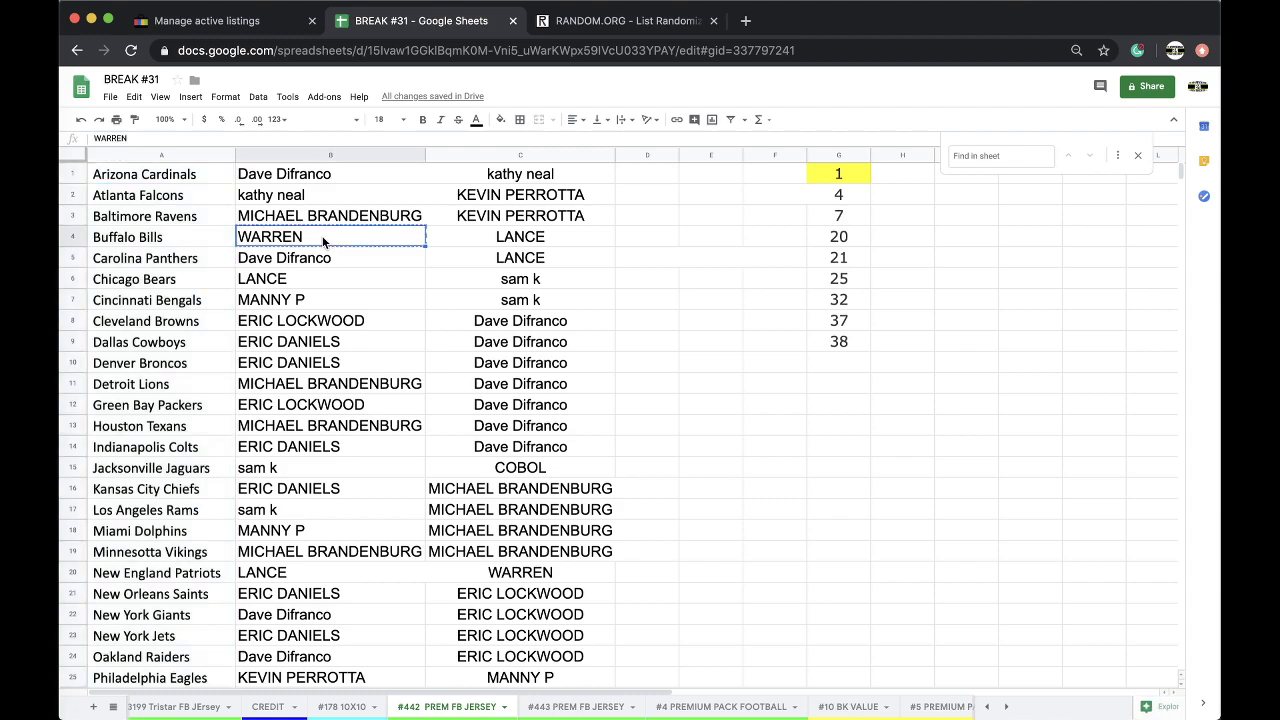
pyautogui.scroll(-3, 340, 450)
pyautogui.click(310, 636)
pyautogui.hotkey('ctrl', 'v')
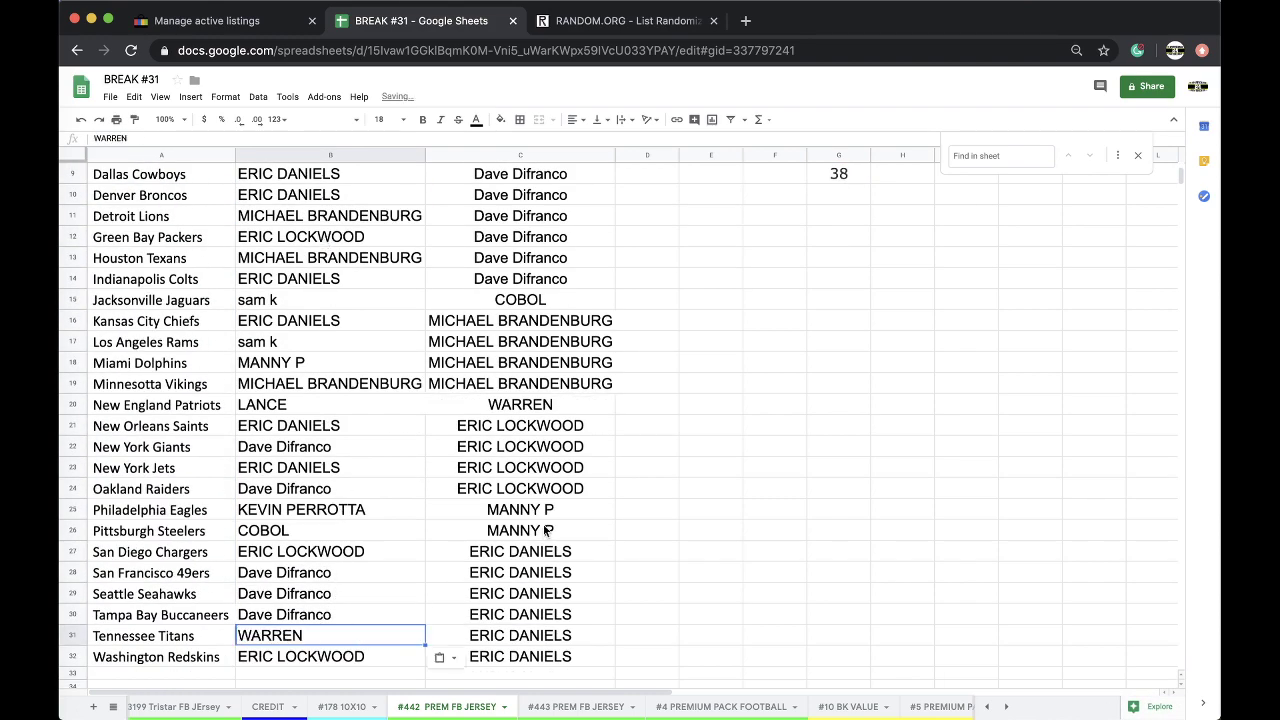
# - Replace the Buffalo Bills buyer in B4 with the name from C2
pyautogui.scroll(3, 310, 636)
pyautogui.click(477, 200)
pyautogui.hotkey('ctrl', 'c')
pyautogui.click(335, 238)
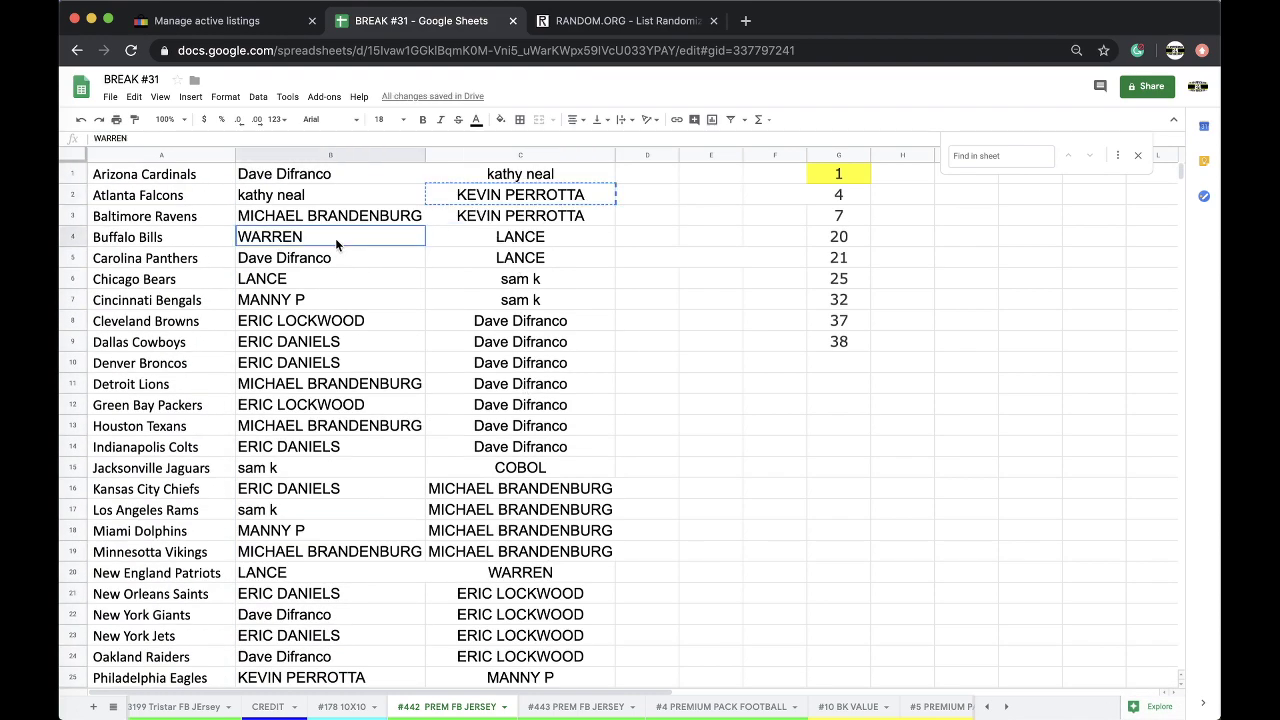
pyautogui.hotkey('ctrl', 'v')
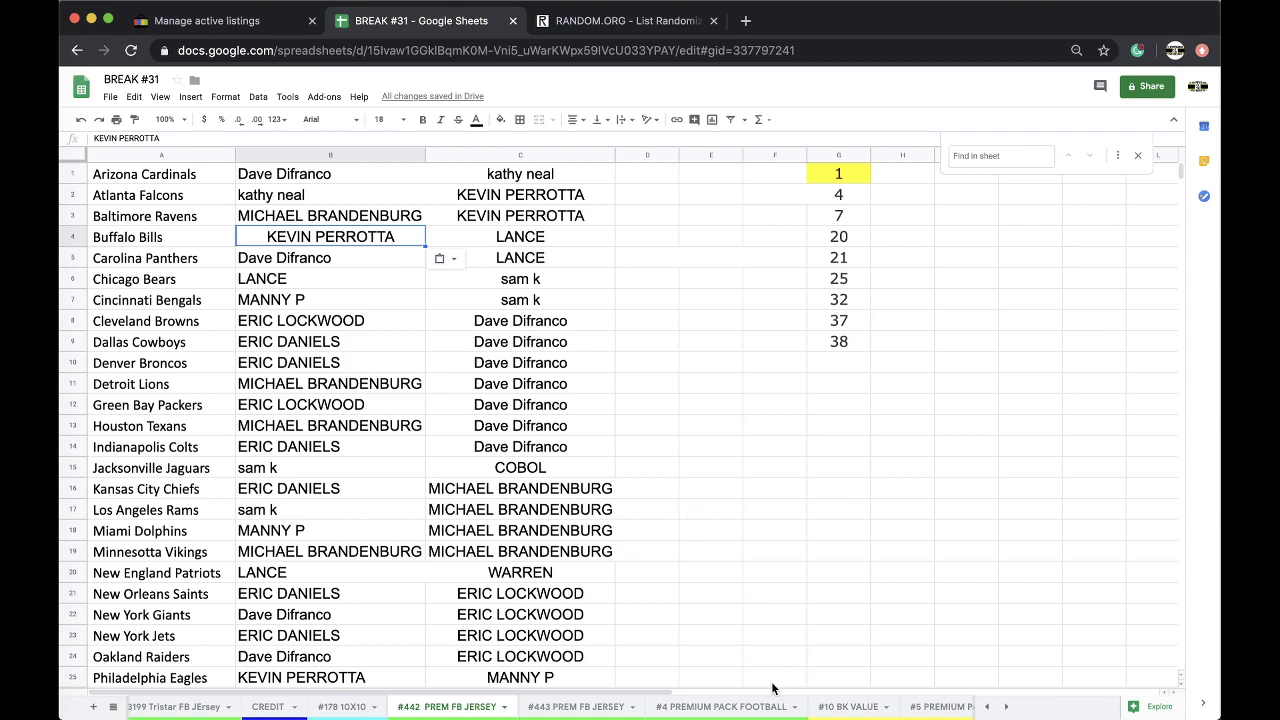
# - Check the column G spot numbers on #5 PREMIUM PACK FOOTBALL, which run to 57
pyautogui.hscroll(3, 708, 710)
pyautogui.hscroll(2, 708, 710)
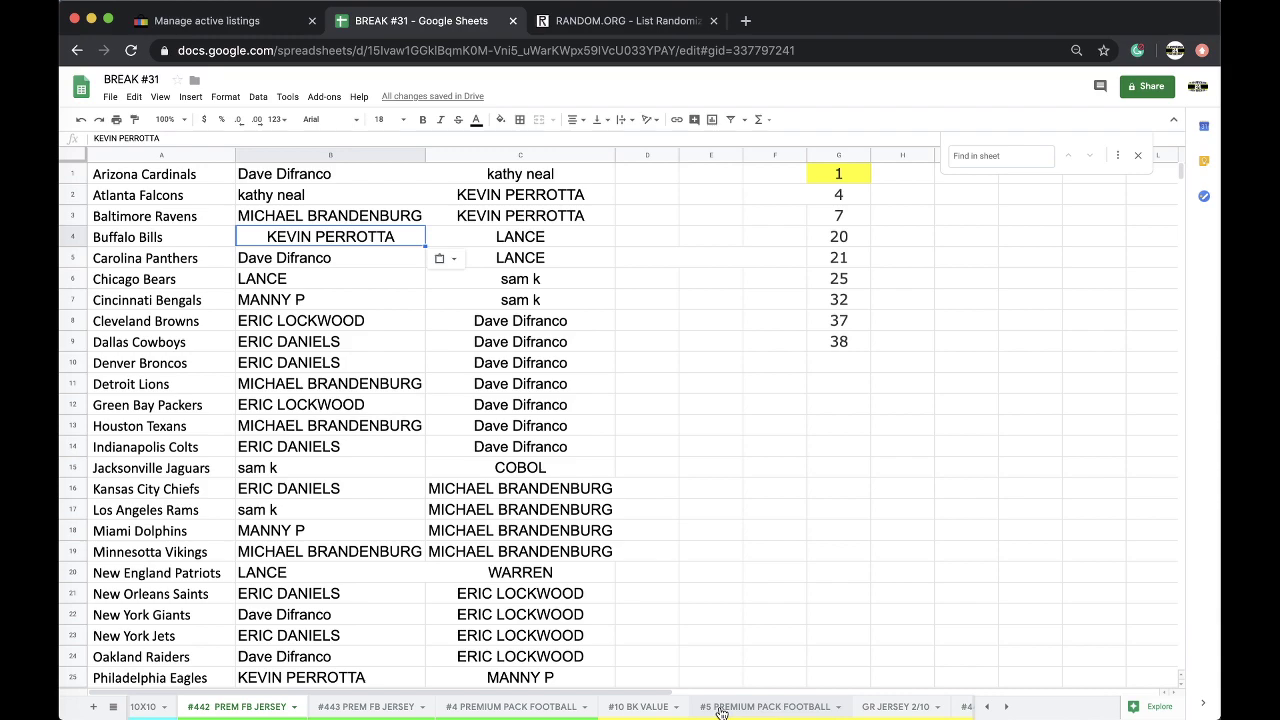
pyautogui.click(720, 707)
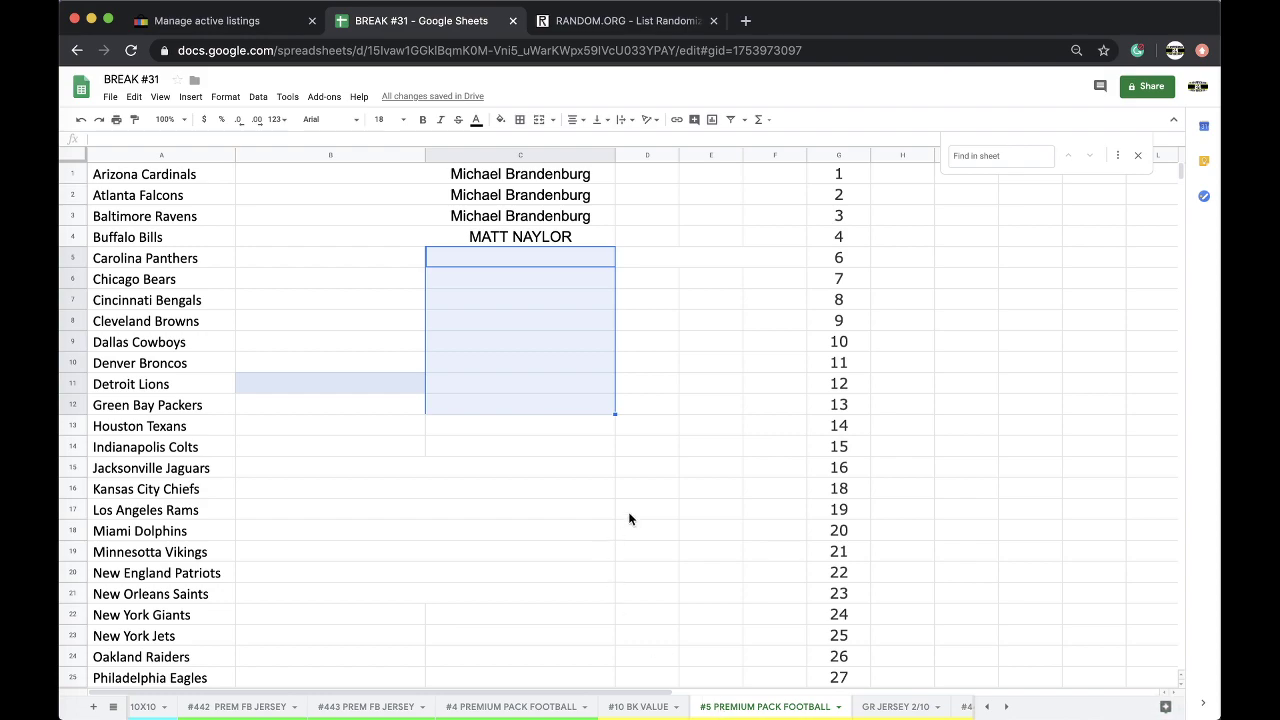
pyautogui.scroll(-4, 832, 445)
pyautogui.scroll(-10, 832, 445)
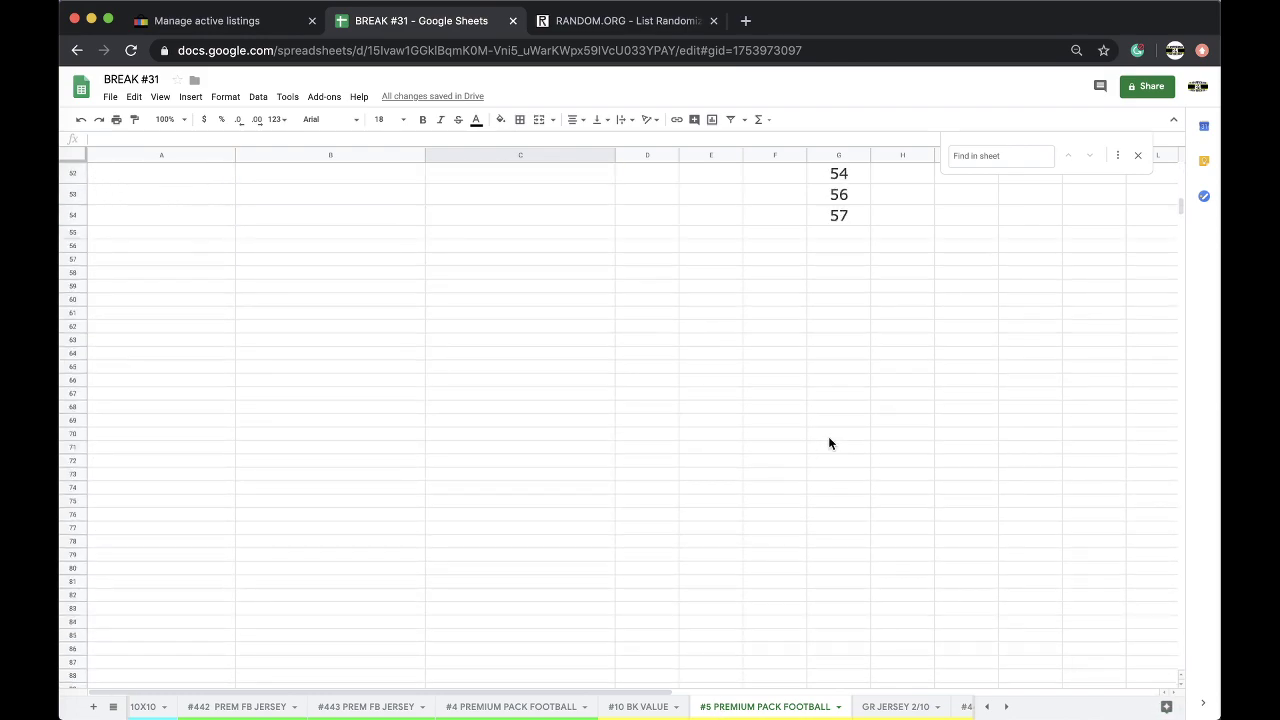
pyautogui.click(840, 234)
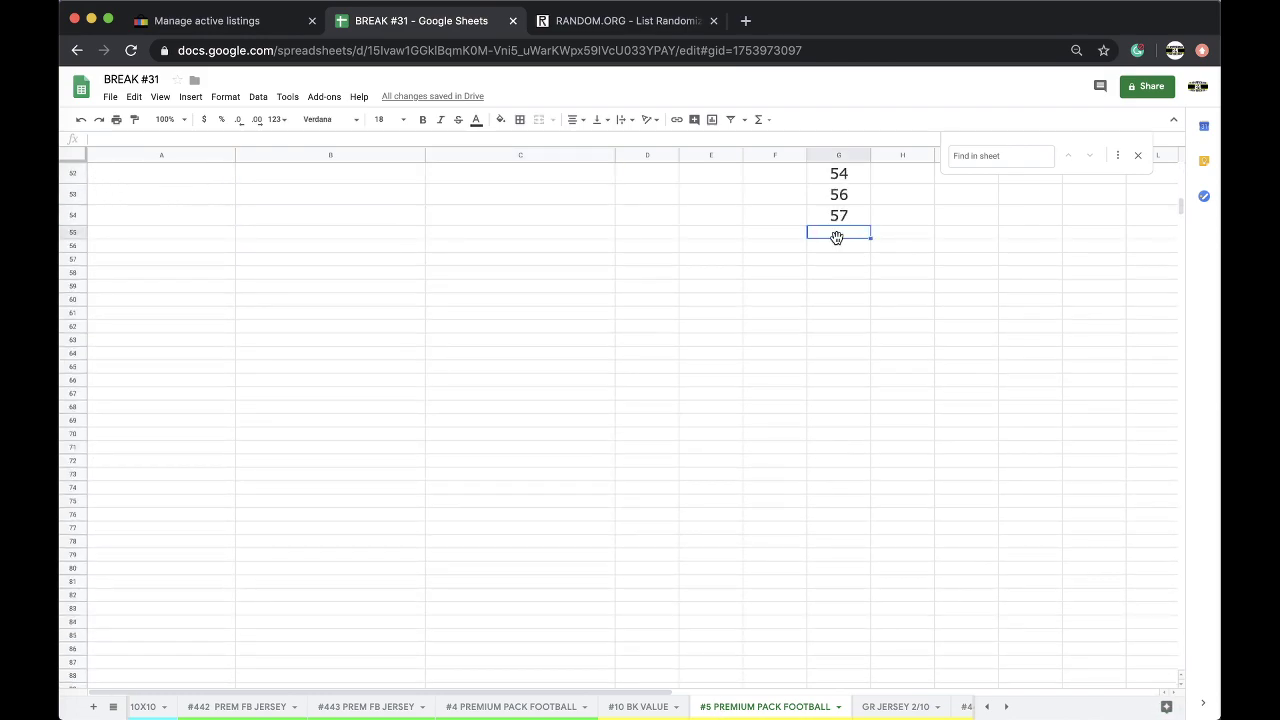
pyautogui.click(241, 707)
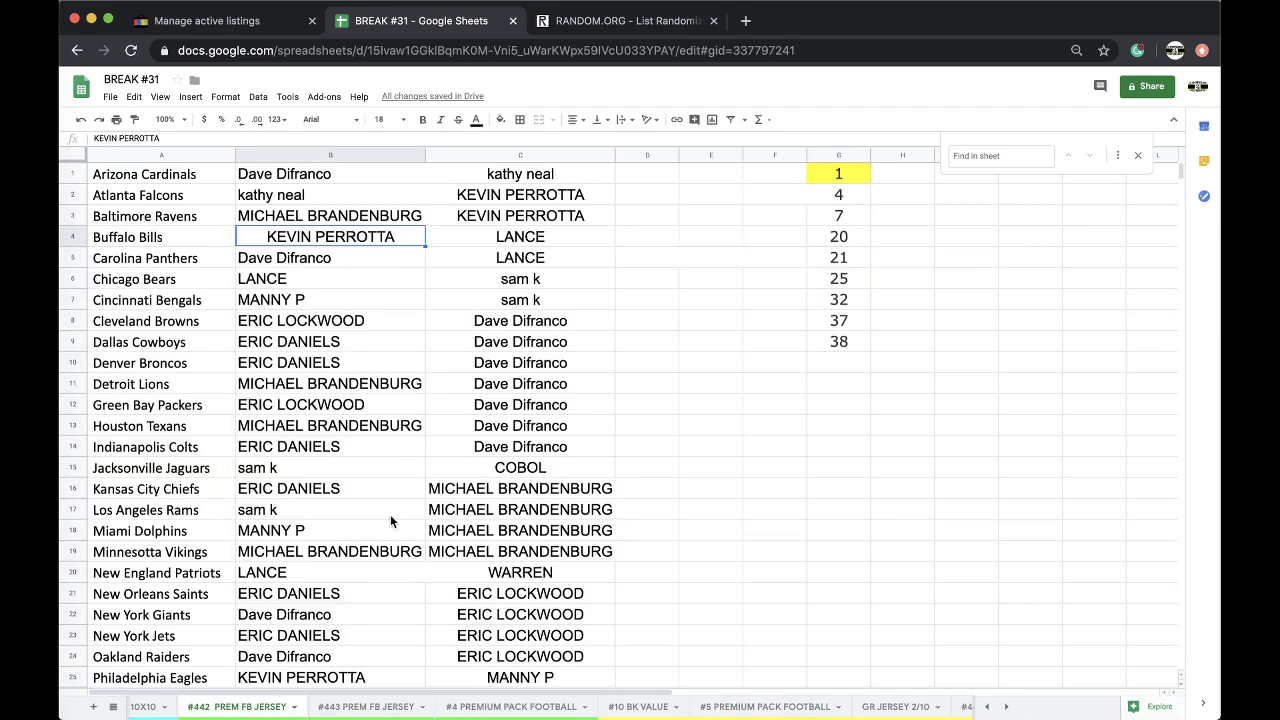
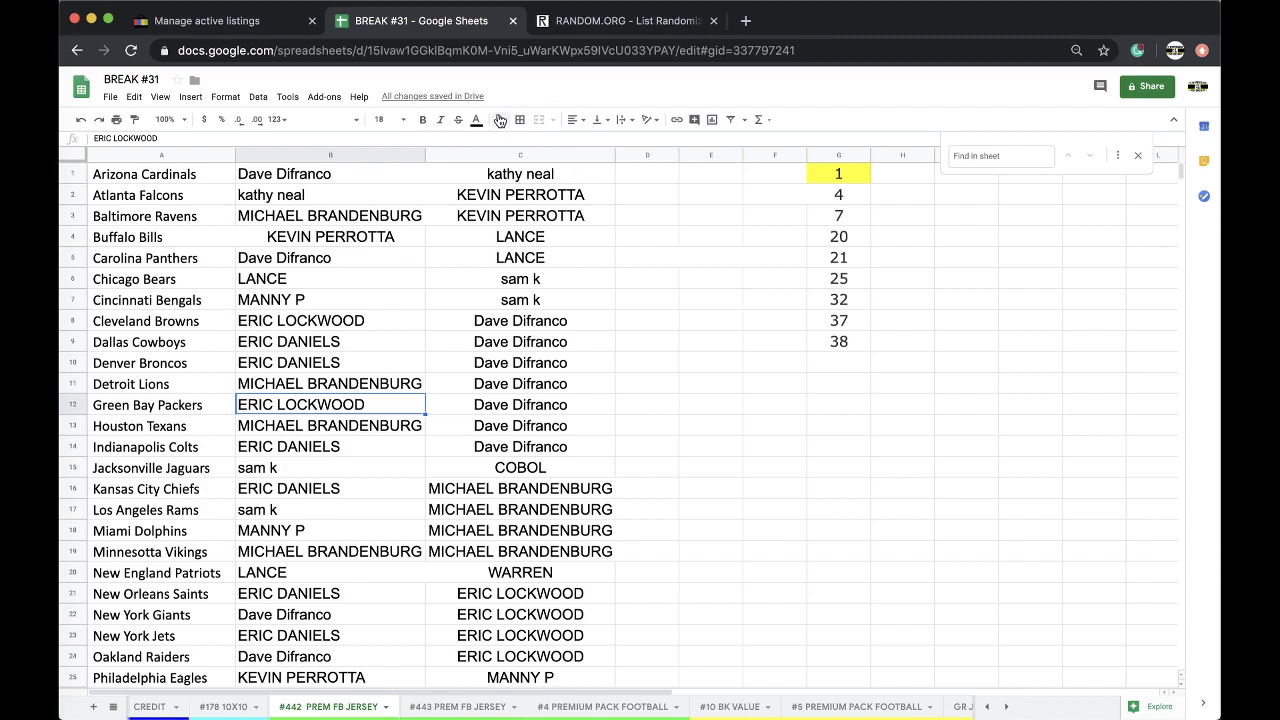
# - Fill the Green Bay Packers owner cell green and select the 32 owner names in column C
pyautogui.click(500, 119)
pyautogui.click(548, 178)
pyautogui.scroll(-1, 549, 279)
pyautogui.scroll(-3, 549, 279)
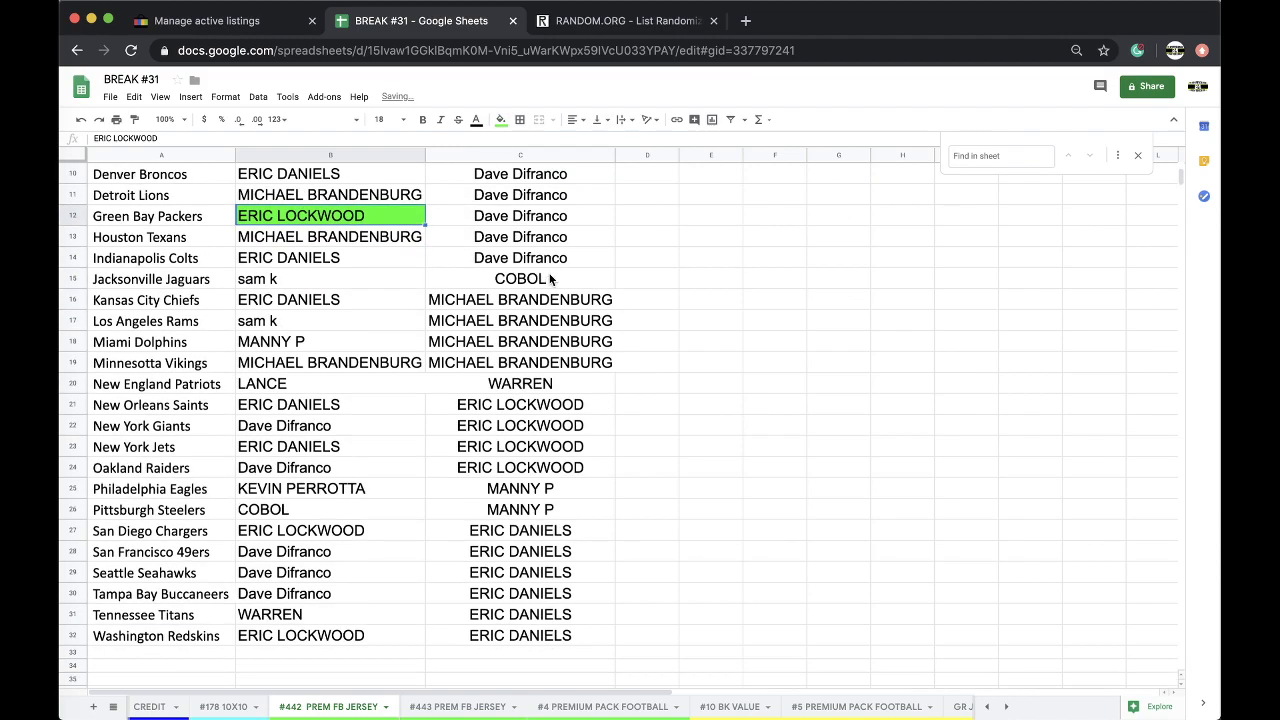
pyautogui.scroll(3, 549, 279)
pyautogui.click(528, 155)
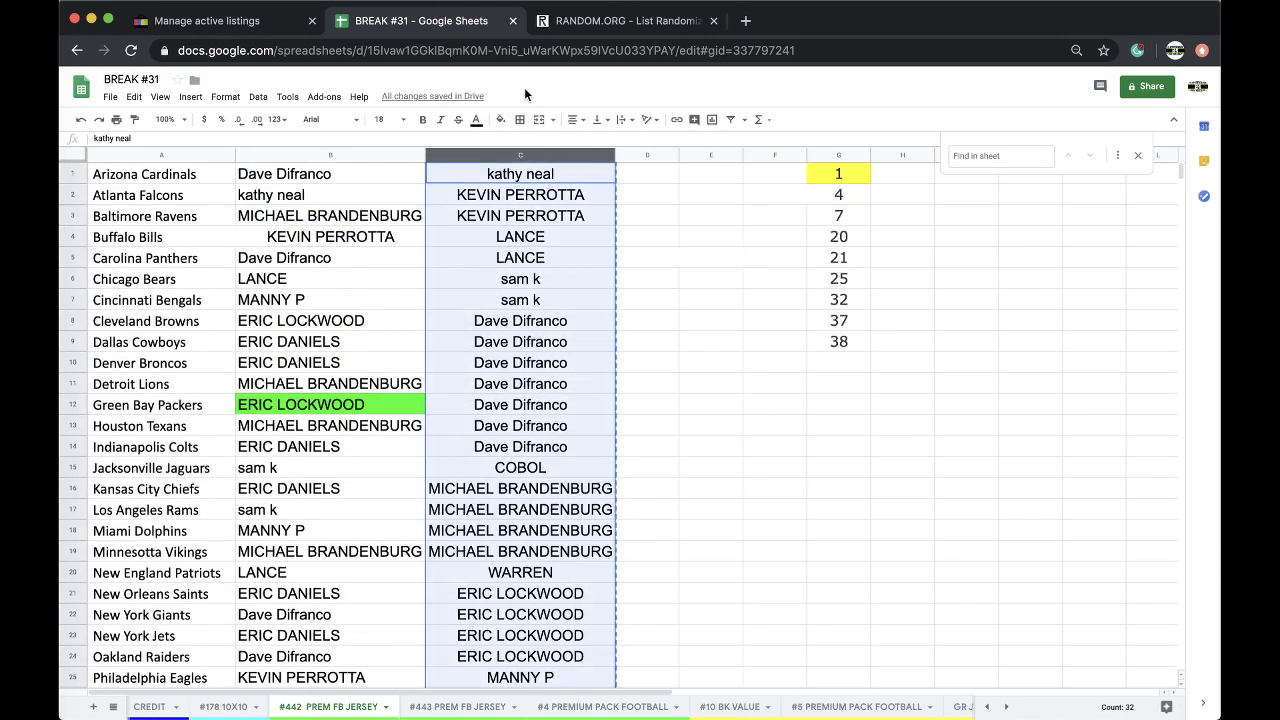
pyautogui.click(556, 21)
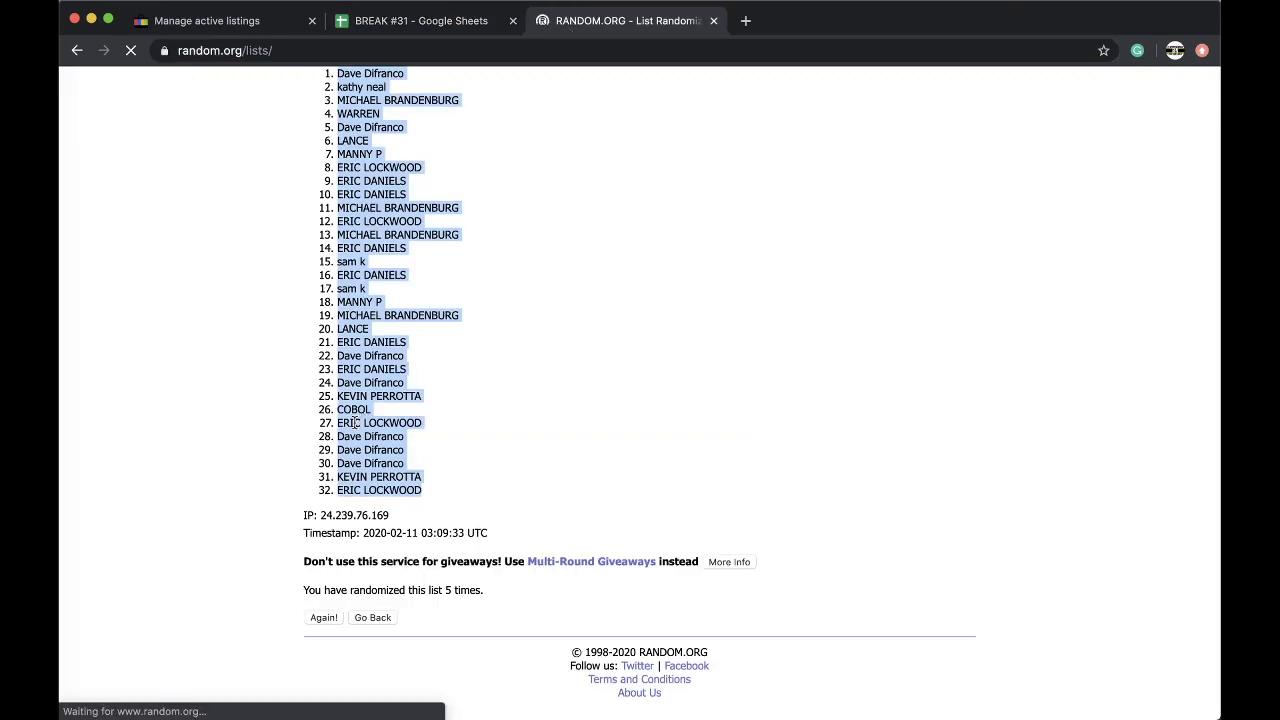
# - Shuffle the 32-name list five more times and select the name now listed first
pyautogui.click(334, 572)
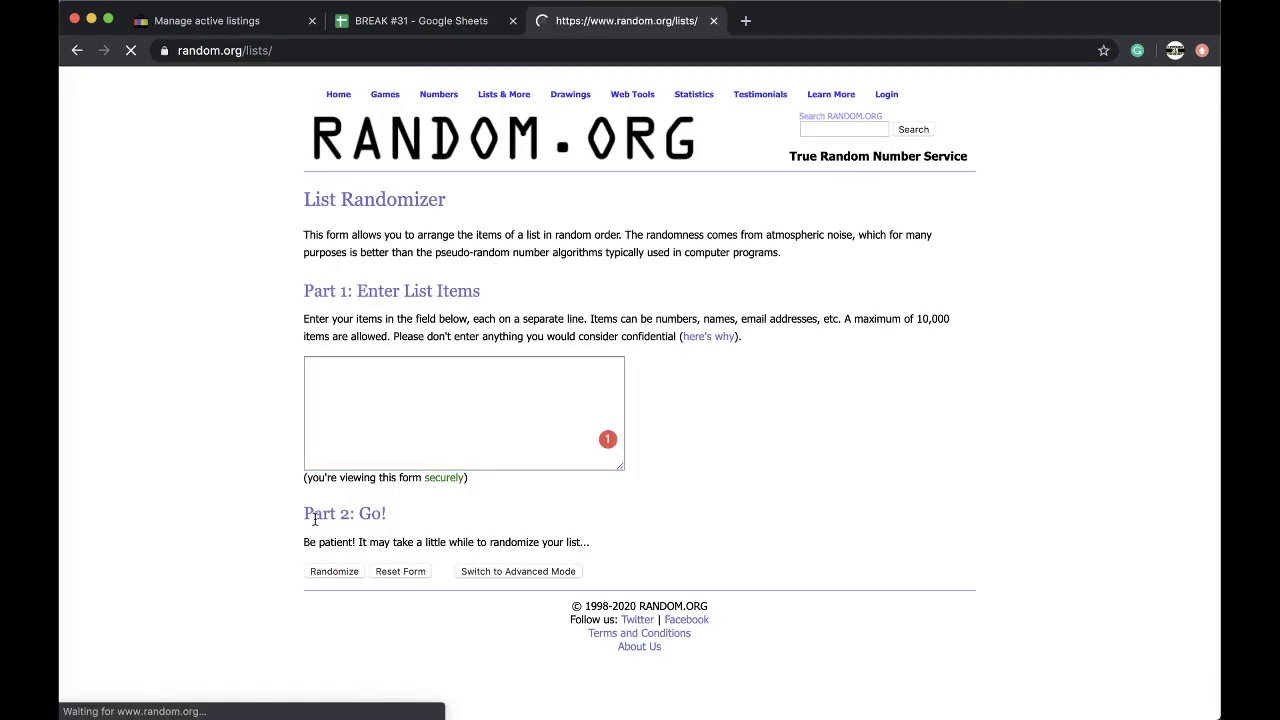
pyautogui.click(320, 622)
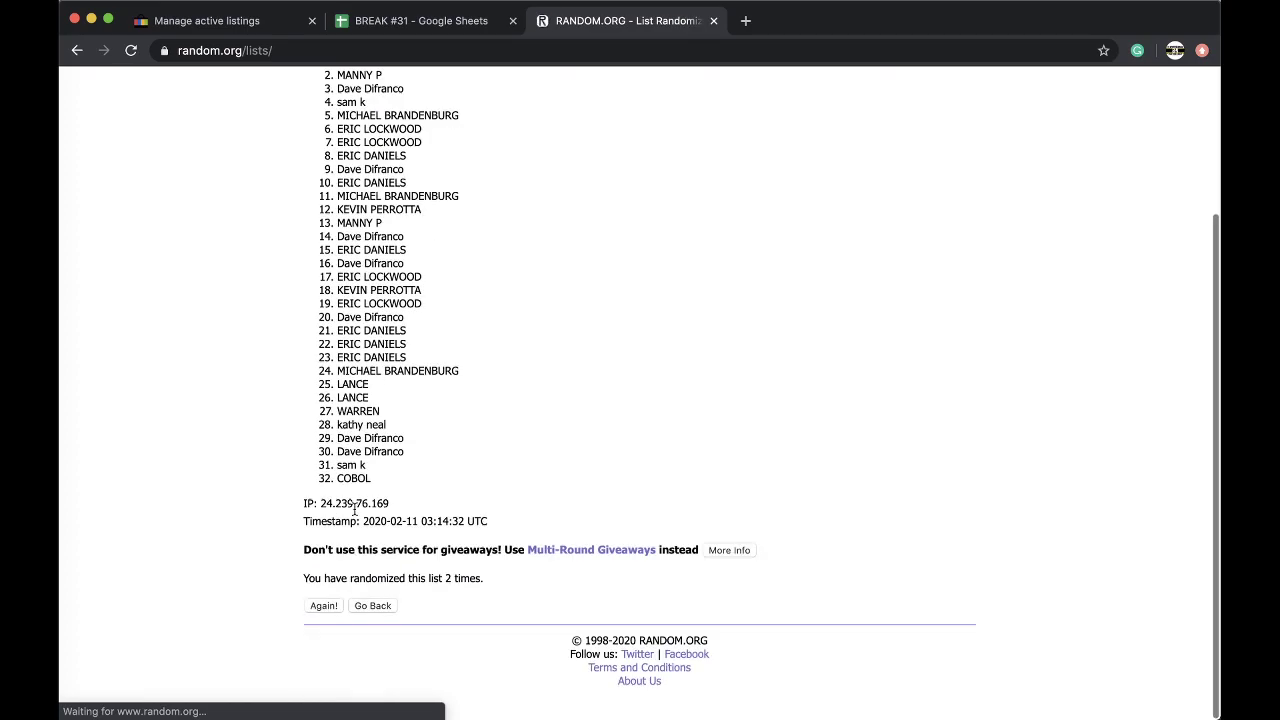
pyautogui.click(321, 617)
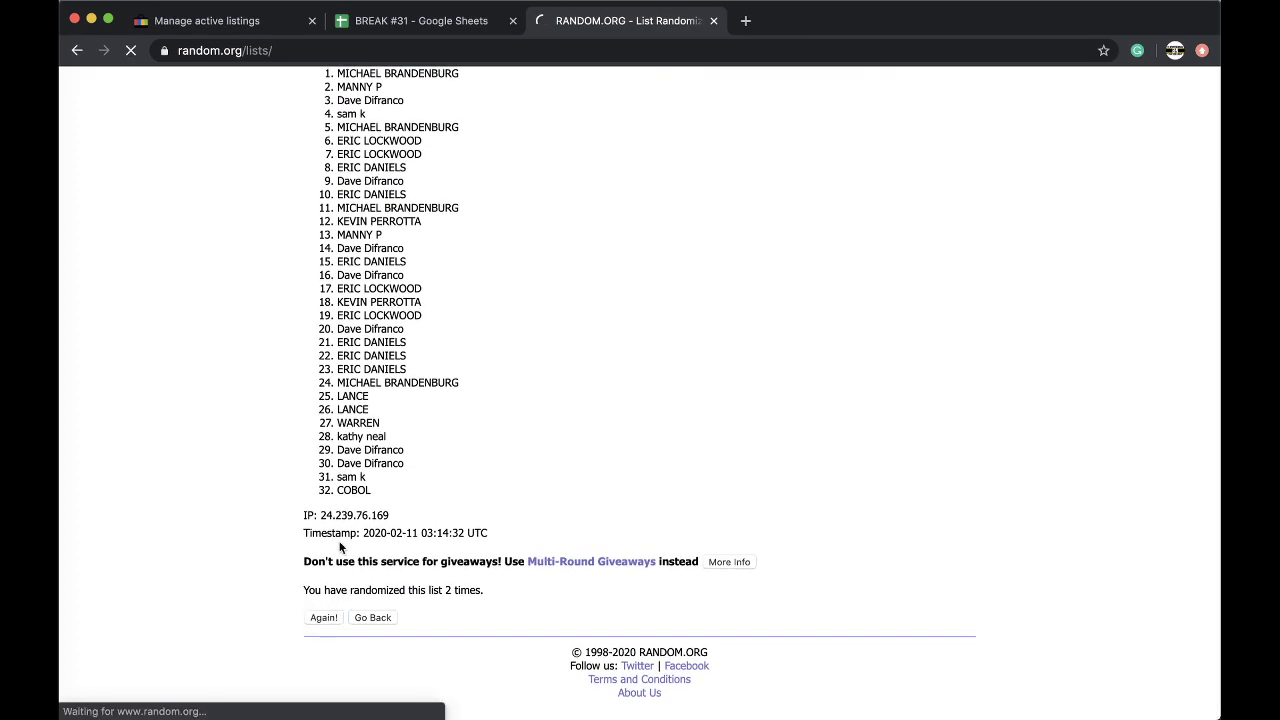
pyautogui.click(322, 618)
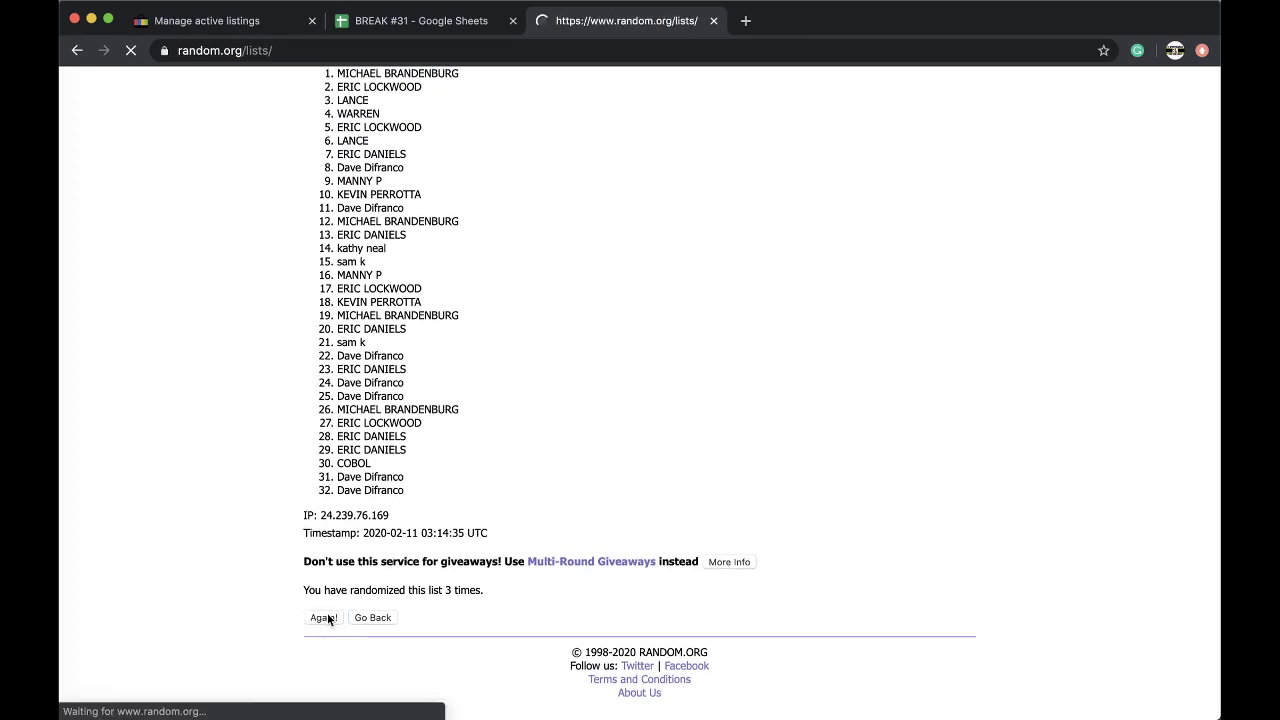
pyautogui.click(325, 624)
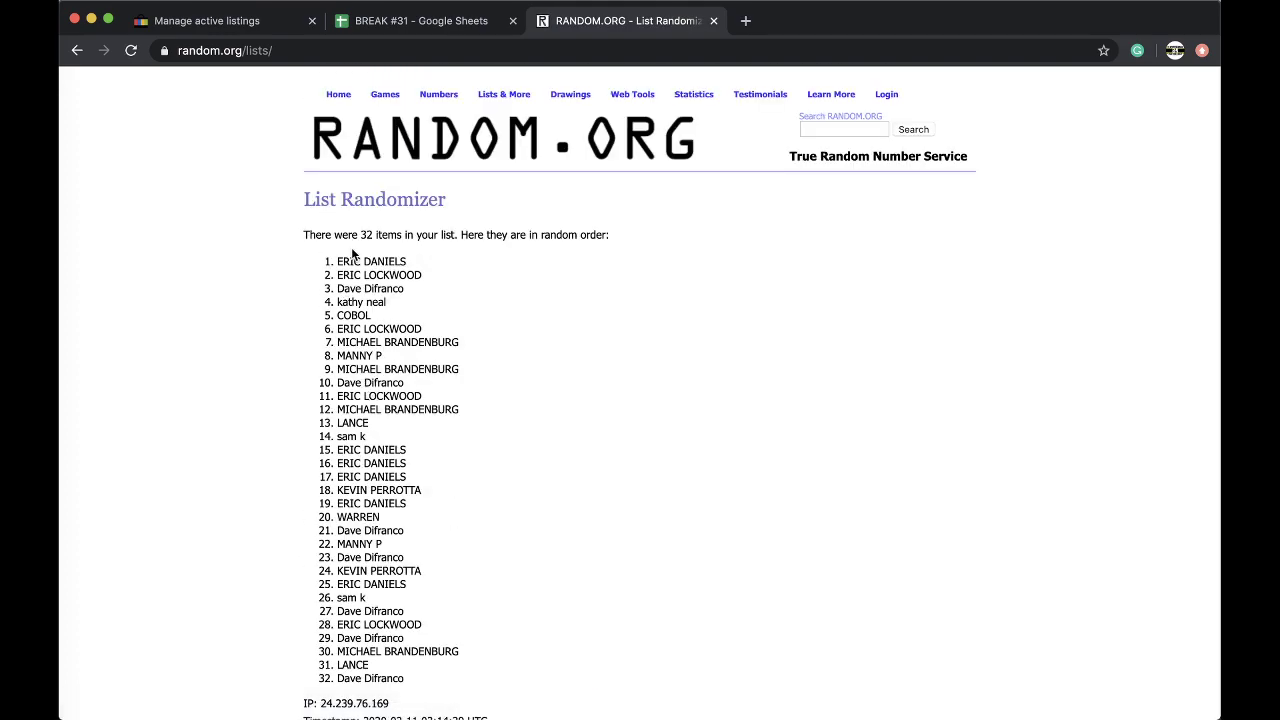
pyautogui.moveTo(338, 262); pyautogui.dragTo(406, 262)
pyautogui.hotkey('ctrl', 'c')
# - On #160 BONUS FB, paste the drawn winner into the Philadelphia Eagles owner cell C25 as values only
pyautogui.click(355, 30)
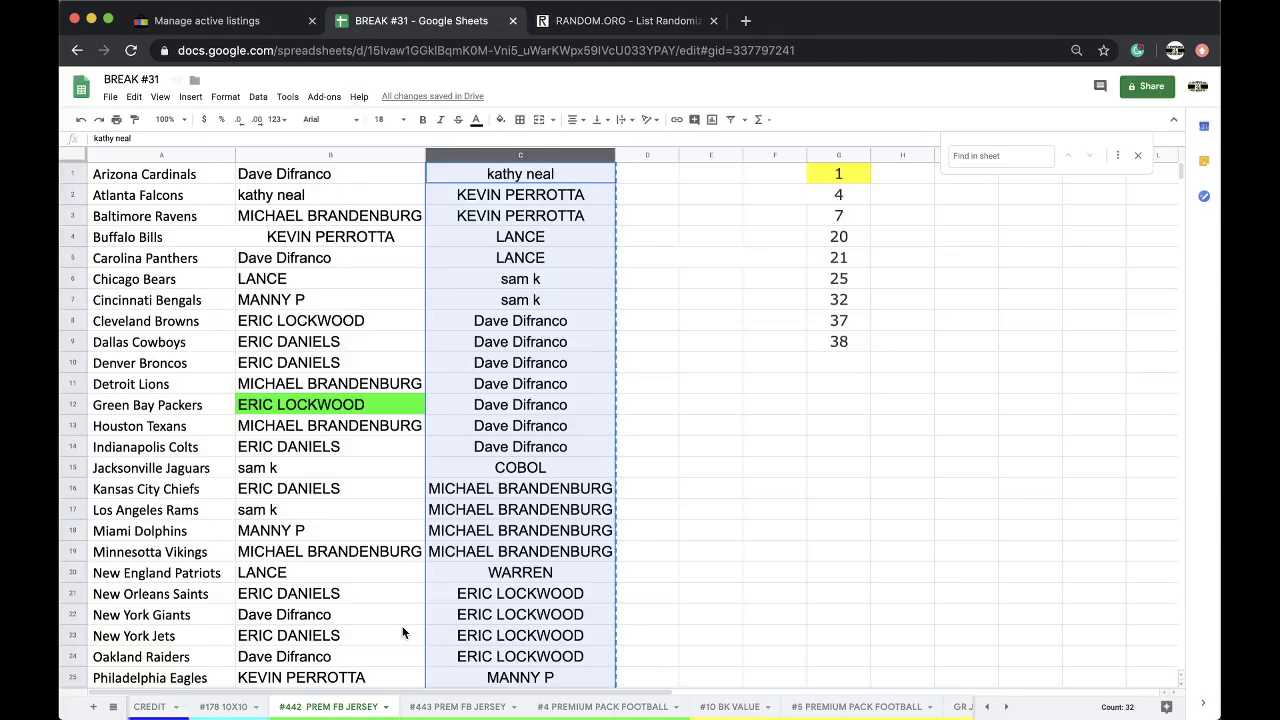
pyautogui.hscroll(-3, 400, 706)
pyautogui.click(280, 706)
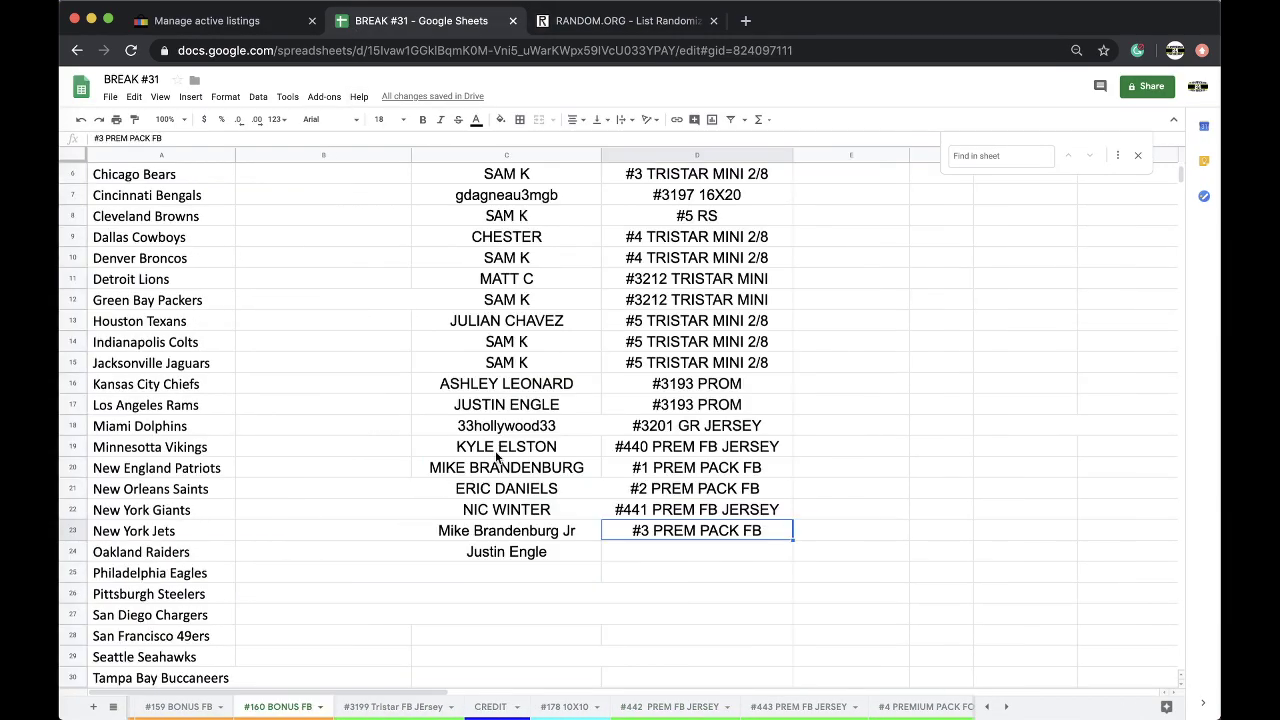
pyautogui.click(526, 568)
pyautogui.hotkey('ctrl', 'v')
pyautogui.click(614, 617)
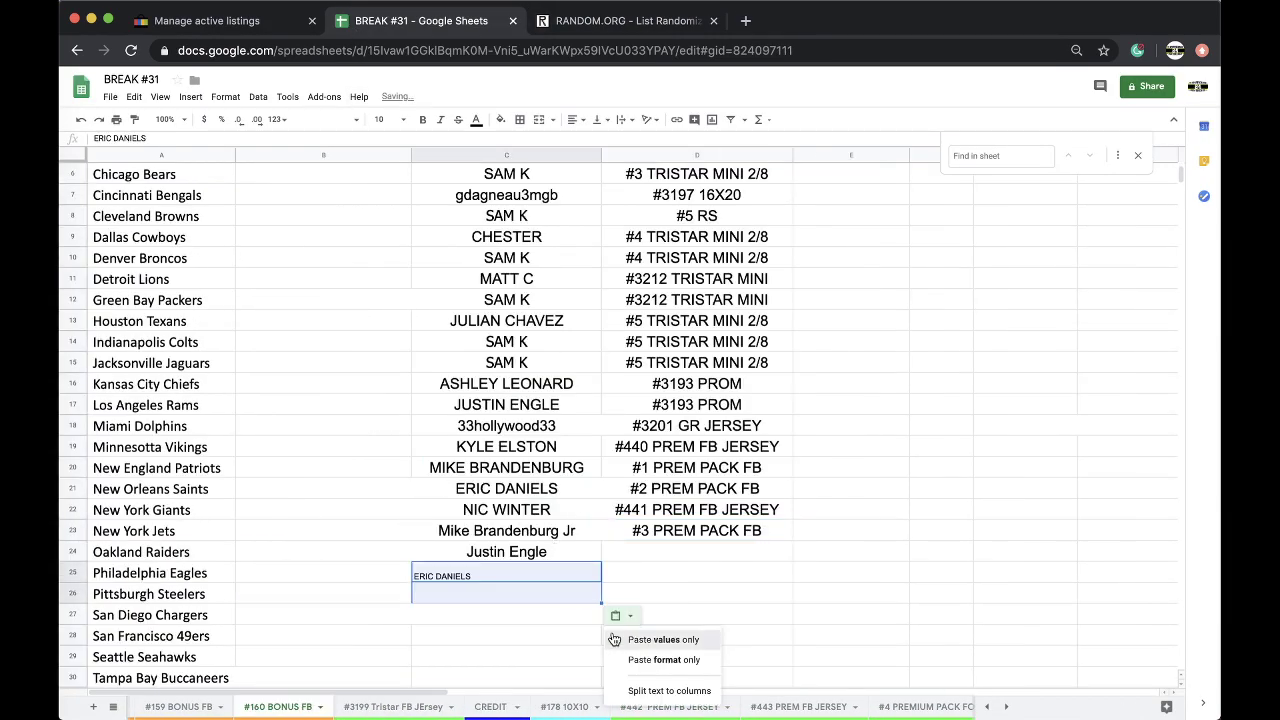
pyautogui.click(663, 639)
# - Set the Oakland Raiders break to #3 PREM PACK FB and the Philadelphia Eagles break to #442 PREM FB JERSEY
pyautogui.click(672, 537)
pyautogui.hotkey('ctrl', 'c')
pyautogui.press('Down')
pyautogui.hotkey('ctrl', 'v')
pyautogui.click(657, 509)
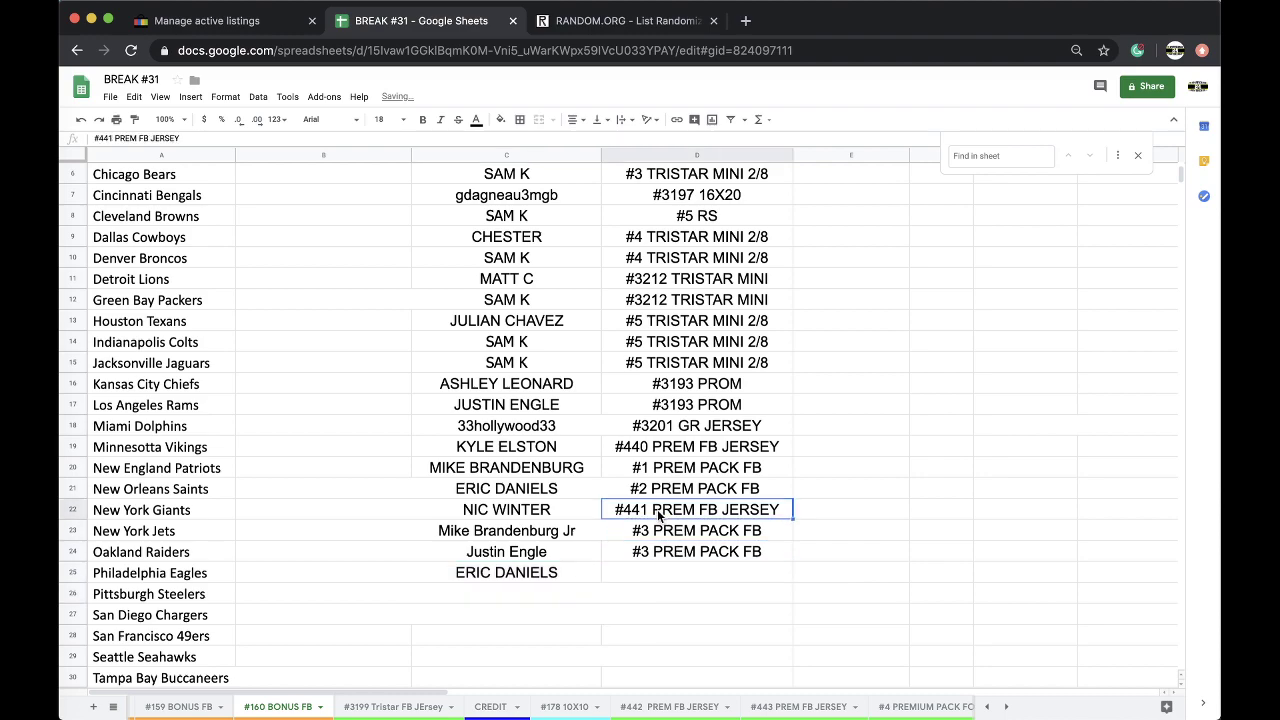
pyautogui.hotkey('ctrl', 'c')
pyautogui.click(643, 573)
pyautogui.hotkey('ctrl', 'v')
pyautogui.doubleClick(645, 573)
pyautogui.moveTo(641, 573); pyautogui.dragTo(649, 573)
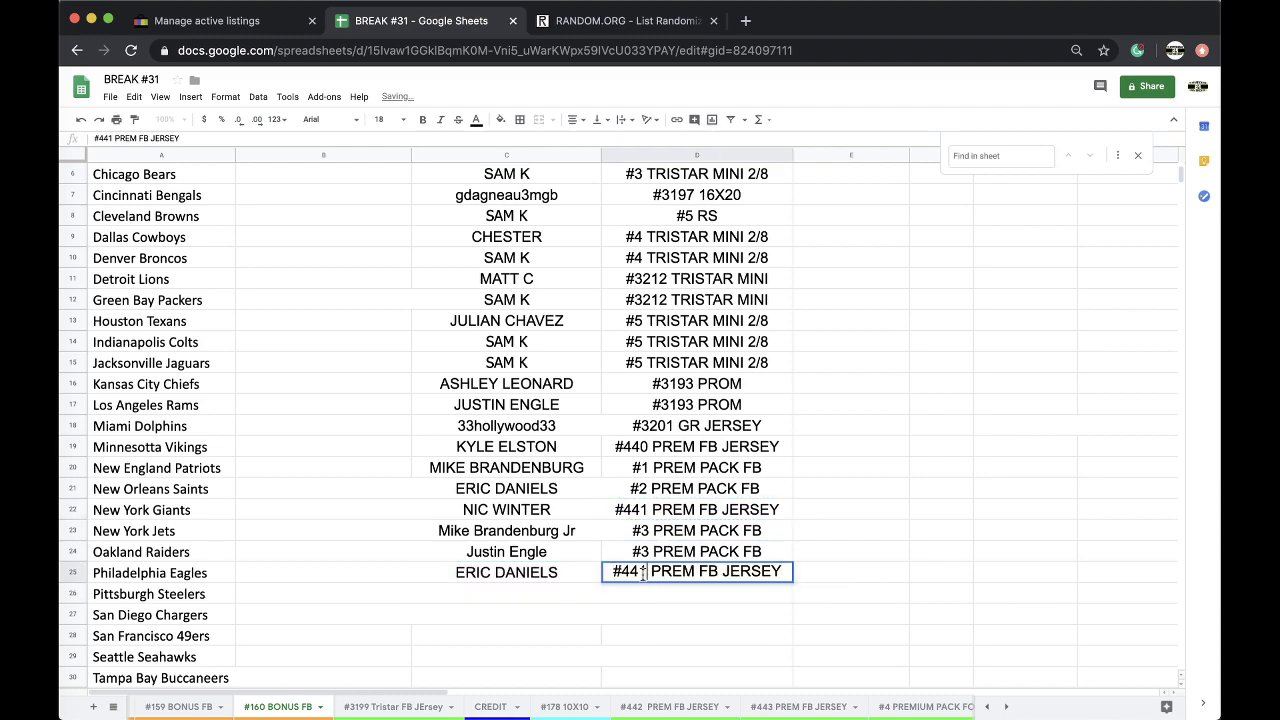
pyautogui.write('2')
# - Move the #442 PREM FB JERSEY tab left and the #3 PREMIUM PACK FOOTBALL tab after #177 10X10
pyautogui.click(690, 707)
pyautogui.moveTo(693, 709); pyautogui.dragTo(330, 706)
pyautogui.click(146, 708)
pyautogui.moveTo(146, 708); pyautogui.dragTo(330, 710)
pyautogui.hscroll(10, 327, 716)
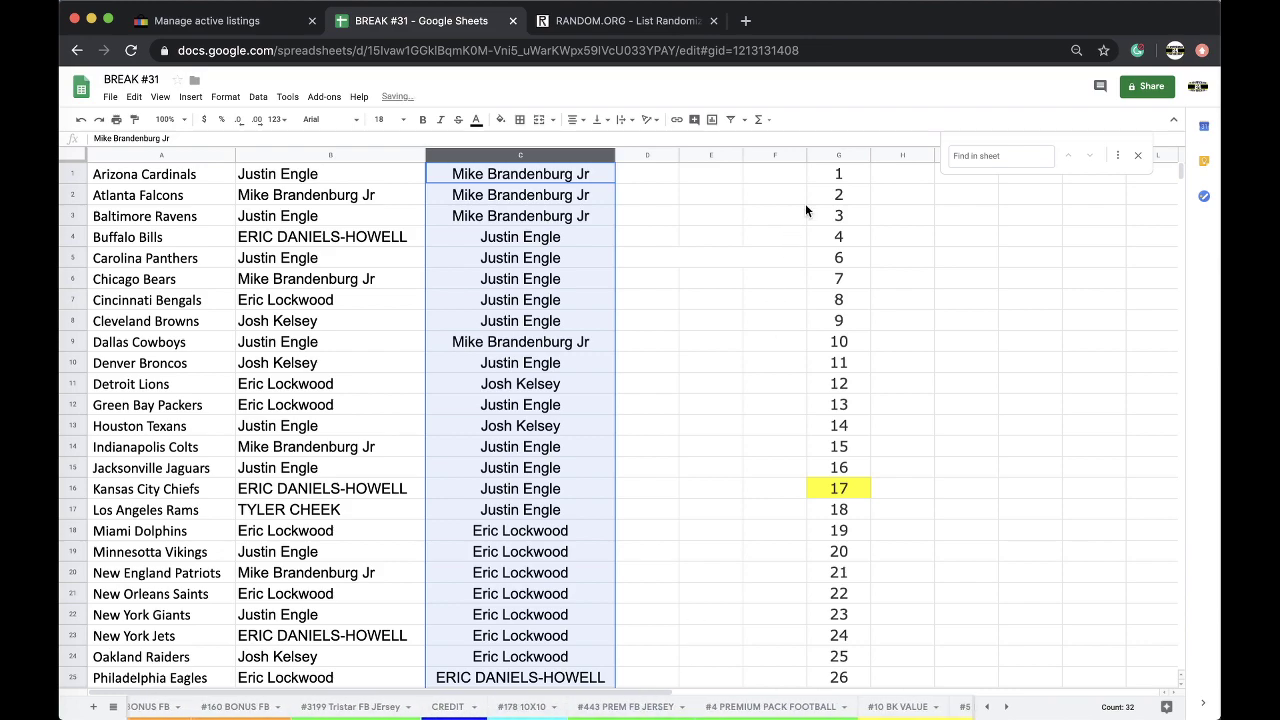
# - On #443 PREM FB JERSEY, move the column G numbers 4–38 up so they start at G1
pyautogui.click(625, 707)
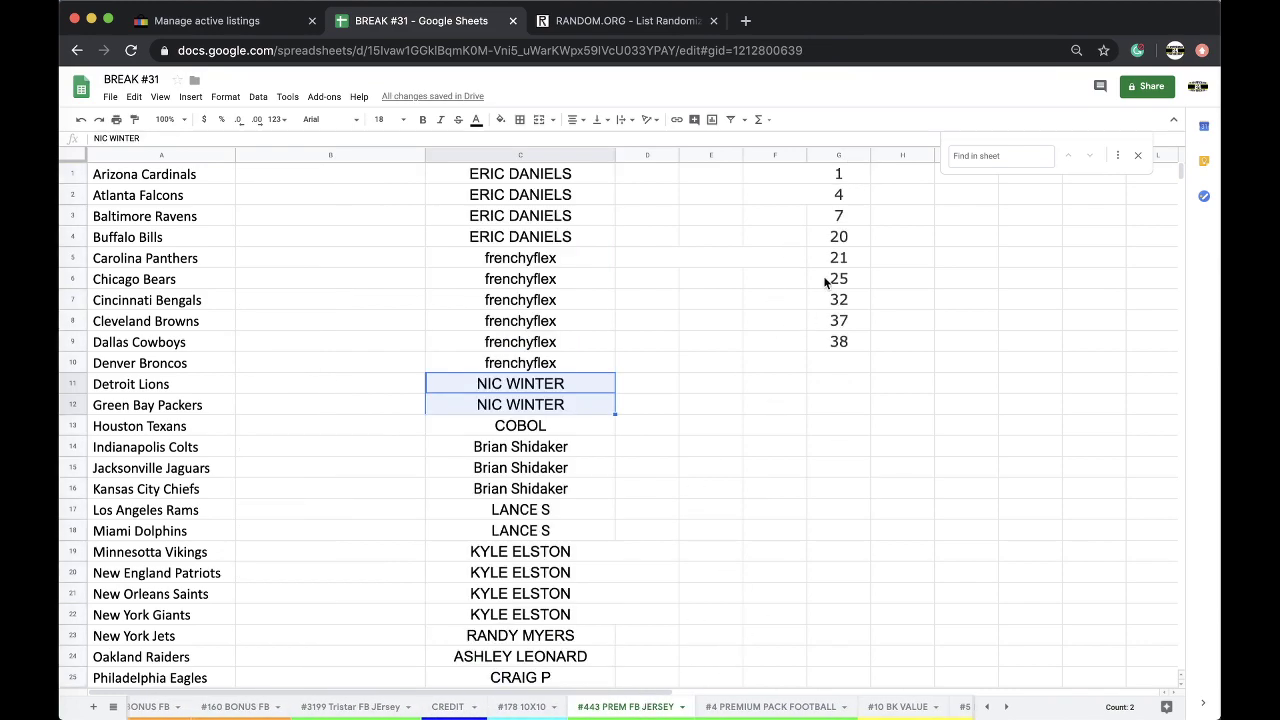
pyautogui.moveTo(838, 195); pyautogui.dragTo(850, 342)
pyautogui.hotkey('ctrl', 'x')
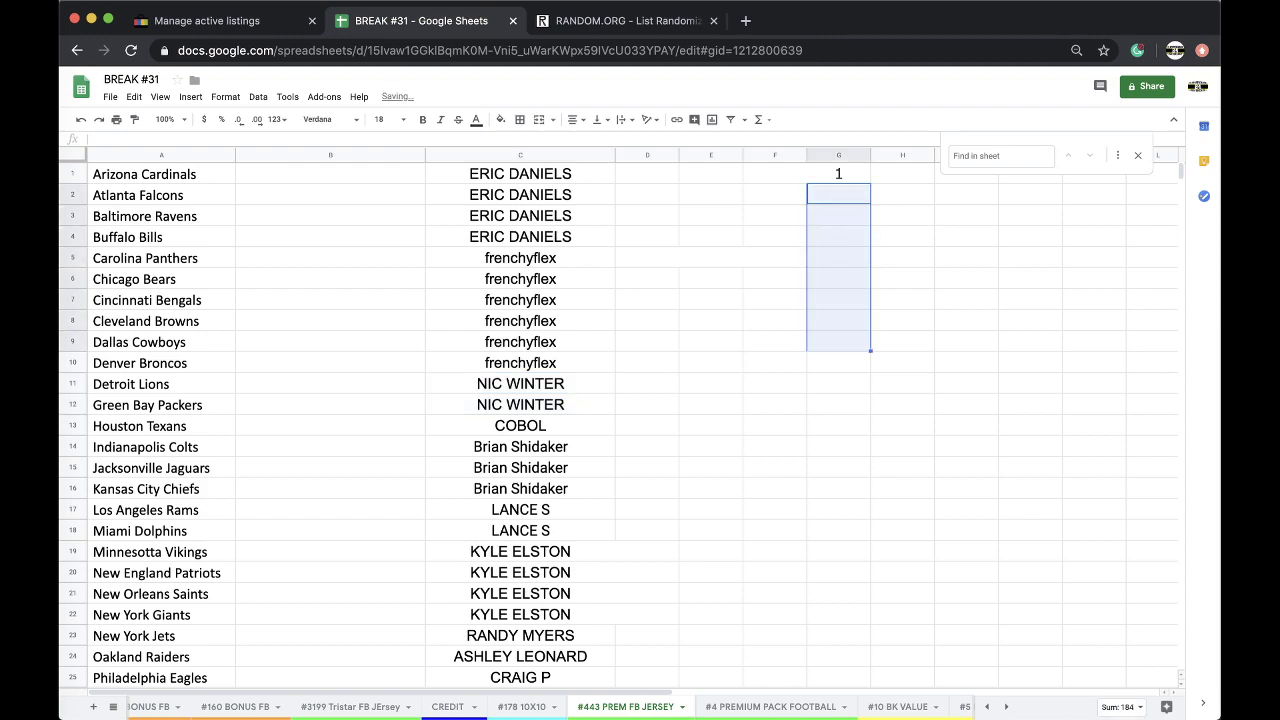
pyautogui.click(824, 165)
pyautogui.hotkey('ctrl', 'v')
pyautogui.hscroll(5, 700, 707)
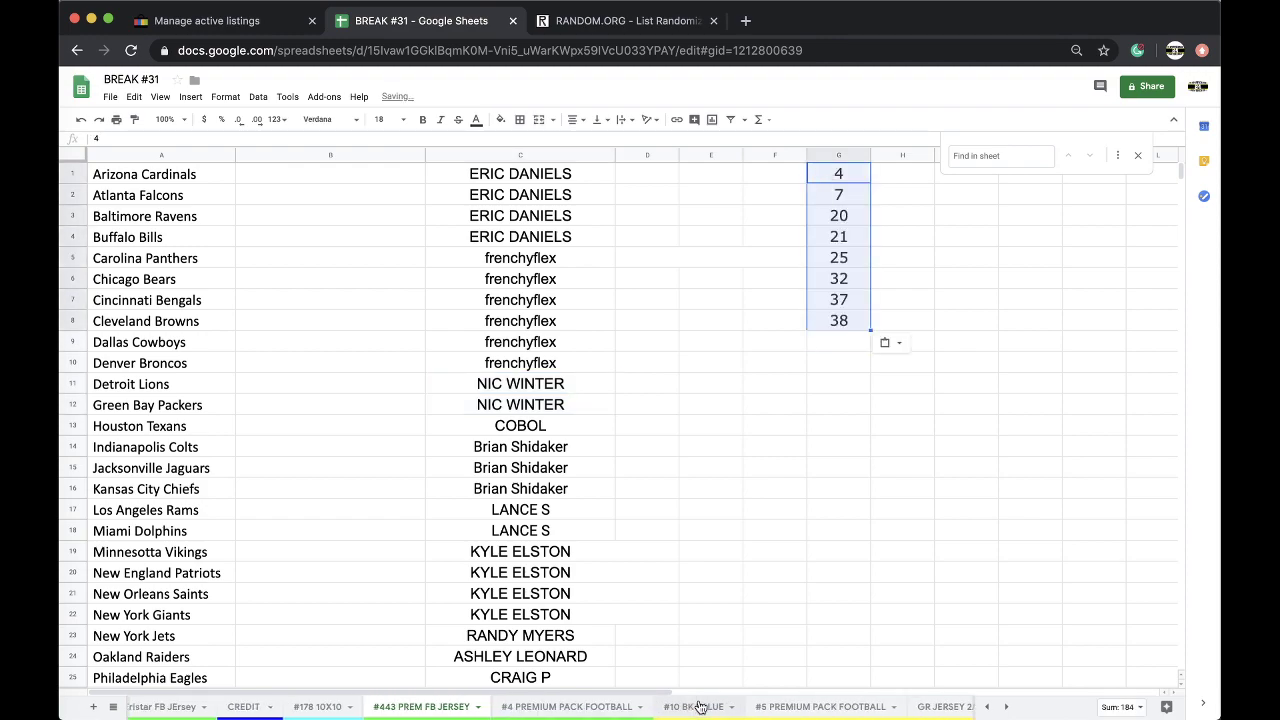
# - On #444 PREM FB JERSEY, clear G2:G9 and paste the numbers 4–38 starting at G1
pyautogui.click(750, 707)
pyautogui.scroll(10, 838, 190)
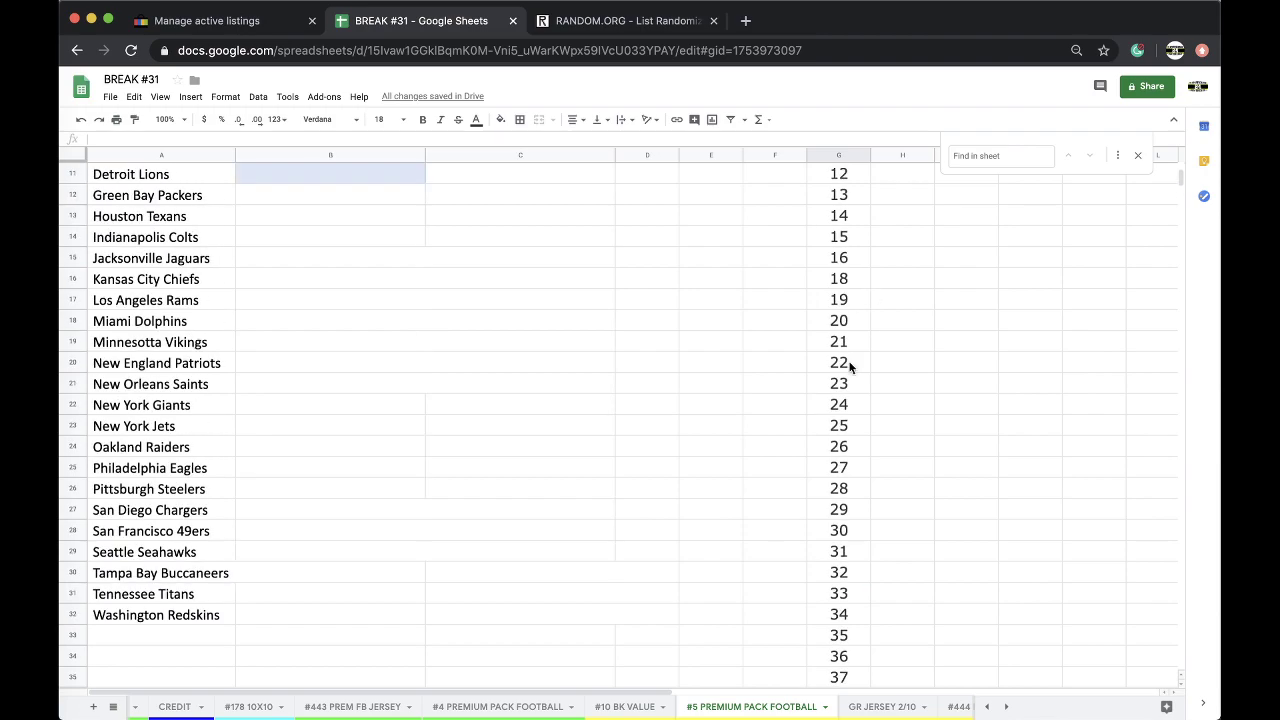
pyautogui.hscroll(2, 480, 707)
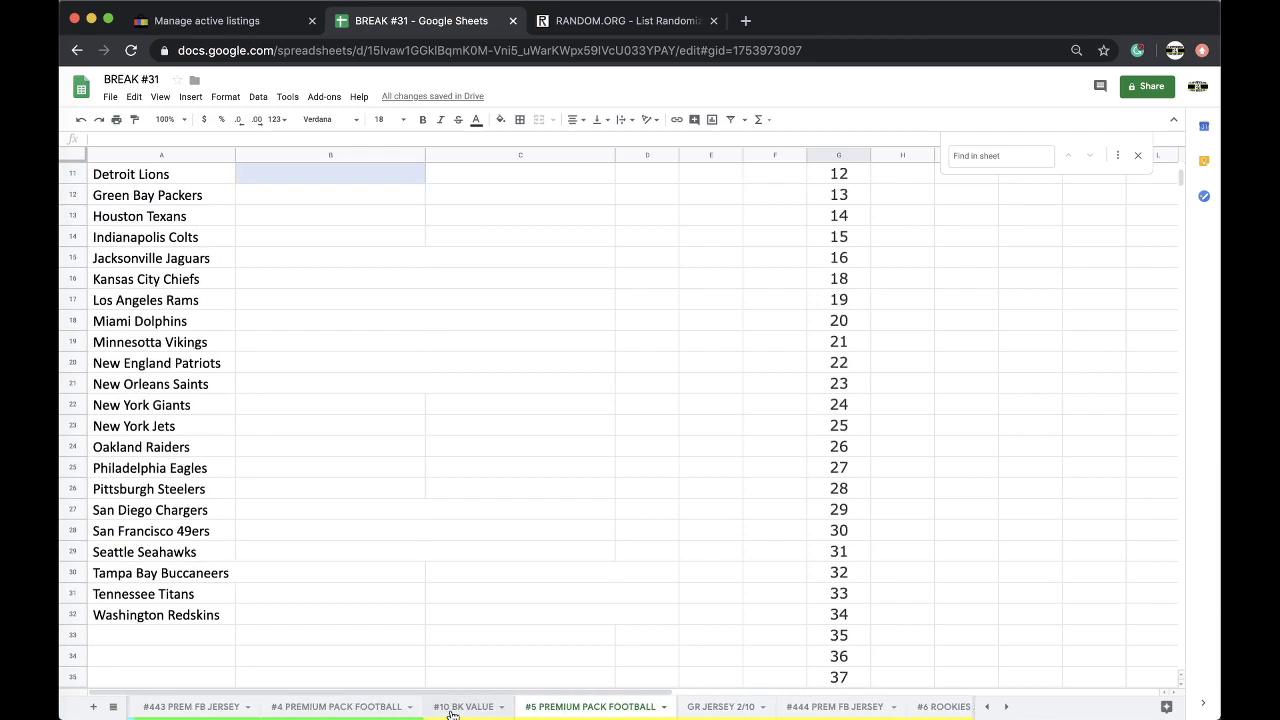
pyautogui.click(855, 707)
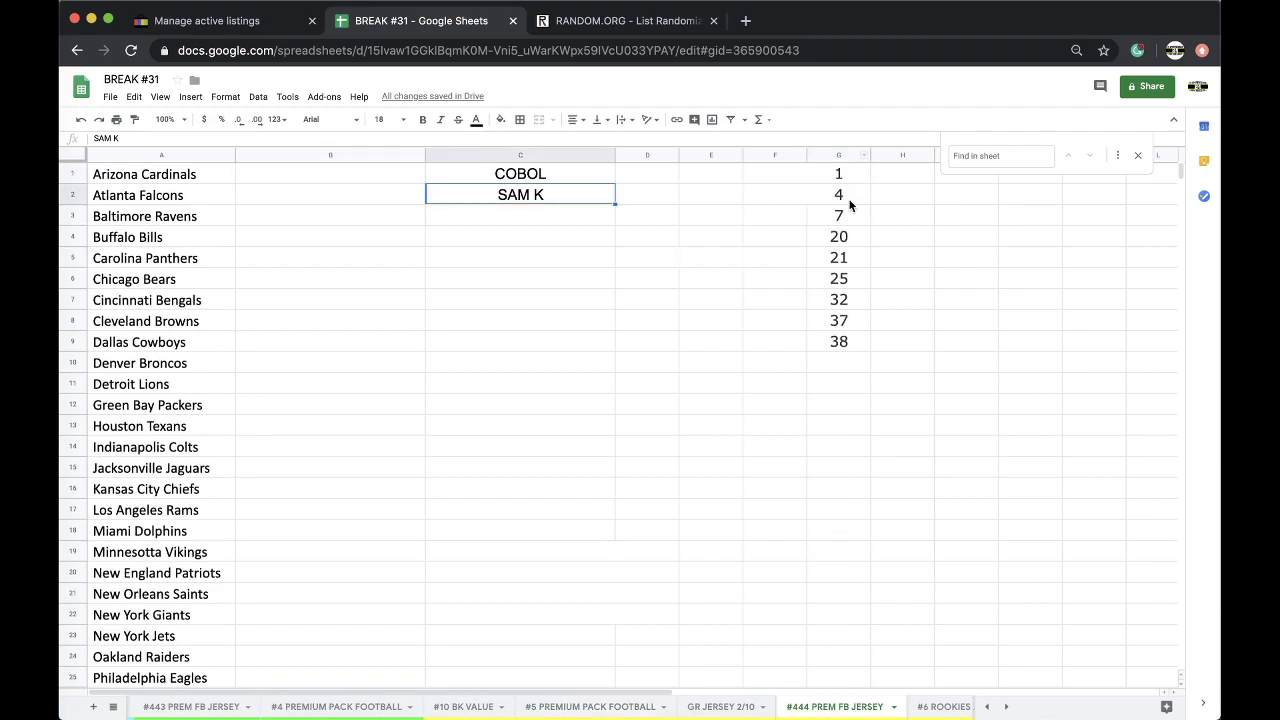
pyautogui.moveTo(845, 196); pyautogui.dragTo(842, 343)
pyautogui.press('Delete')
pyautogui.click(847, 170)
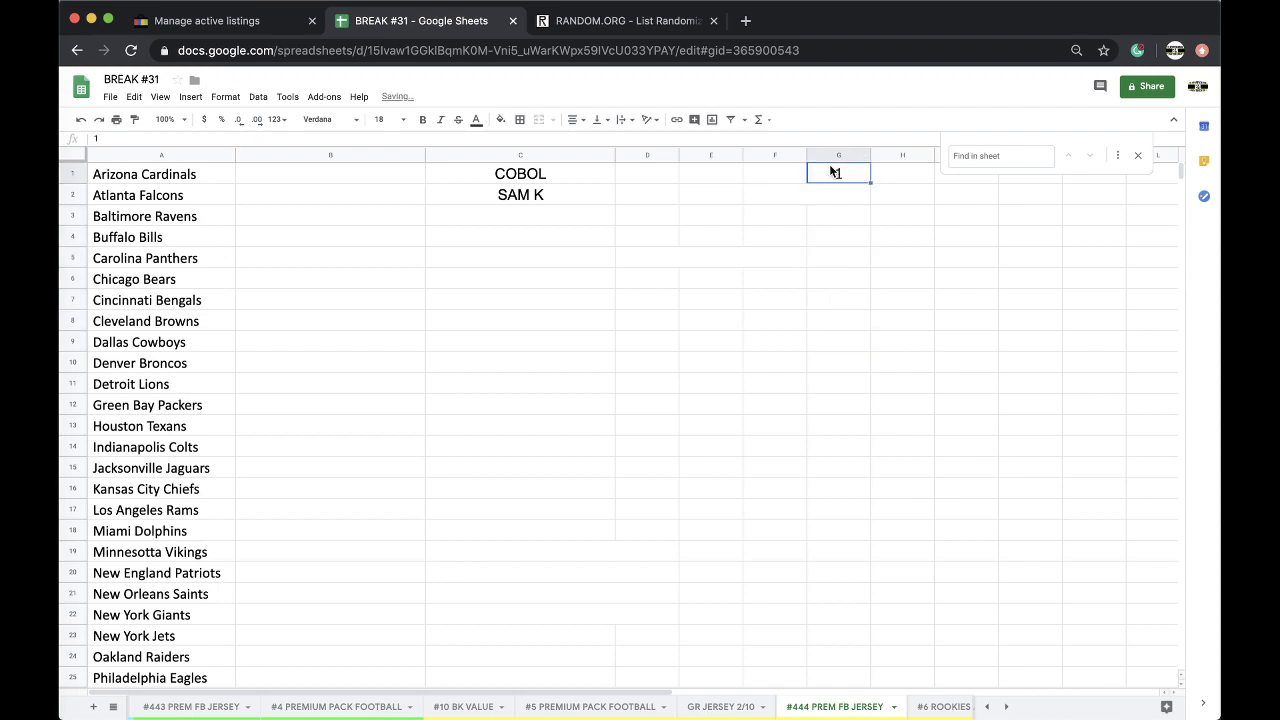
pyautogui.hotkey('ctrl', 'v')
pyautogui.hscroll(-2, 296, 714)
pyautogui.click(436, 714)
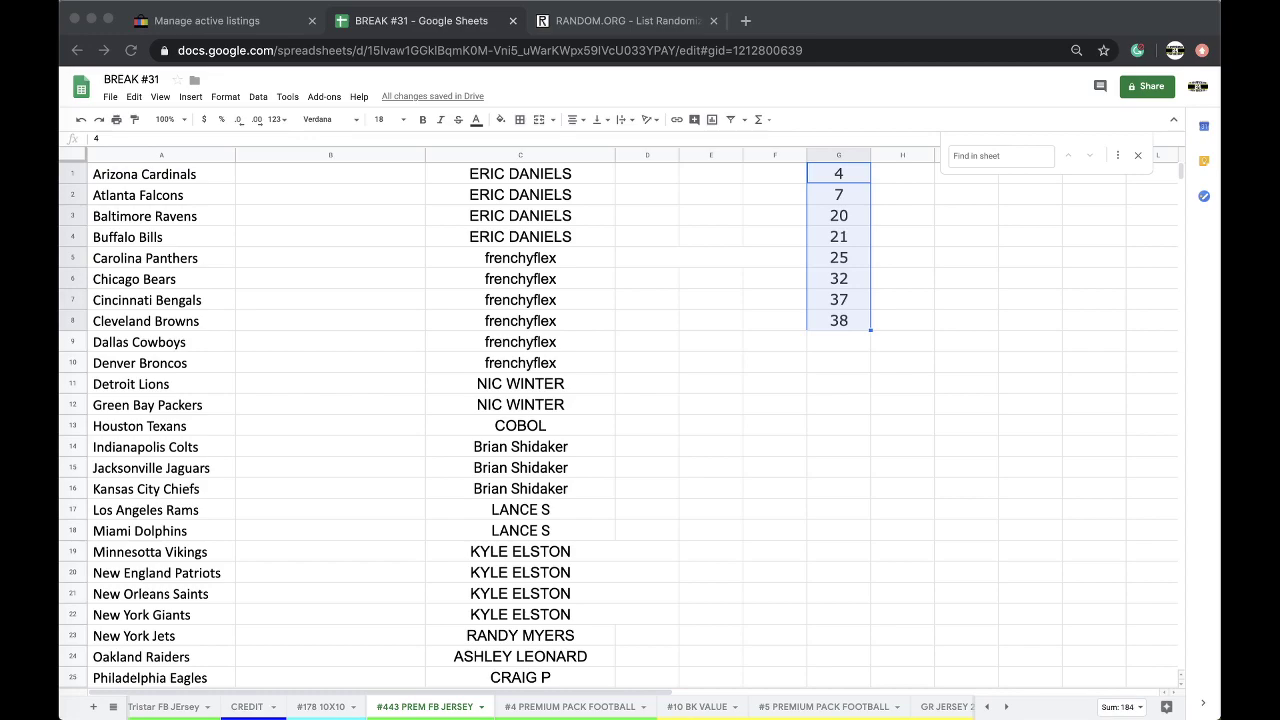
# - On #10 BK VALUE, enter the buyer's name for Minnesota Timberwolves, New Orleans Pelicans and New York Knicks
pyautogui.click(725, 707)
pyautogui.click(549, 536)
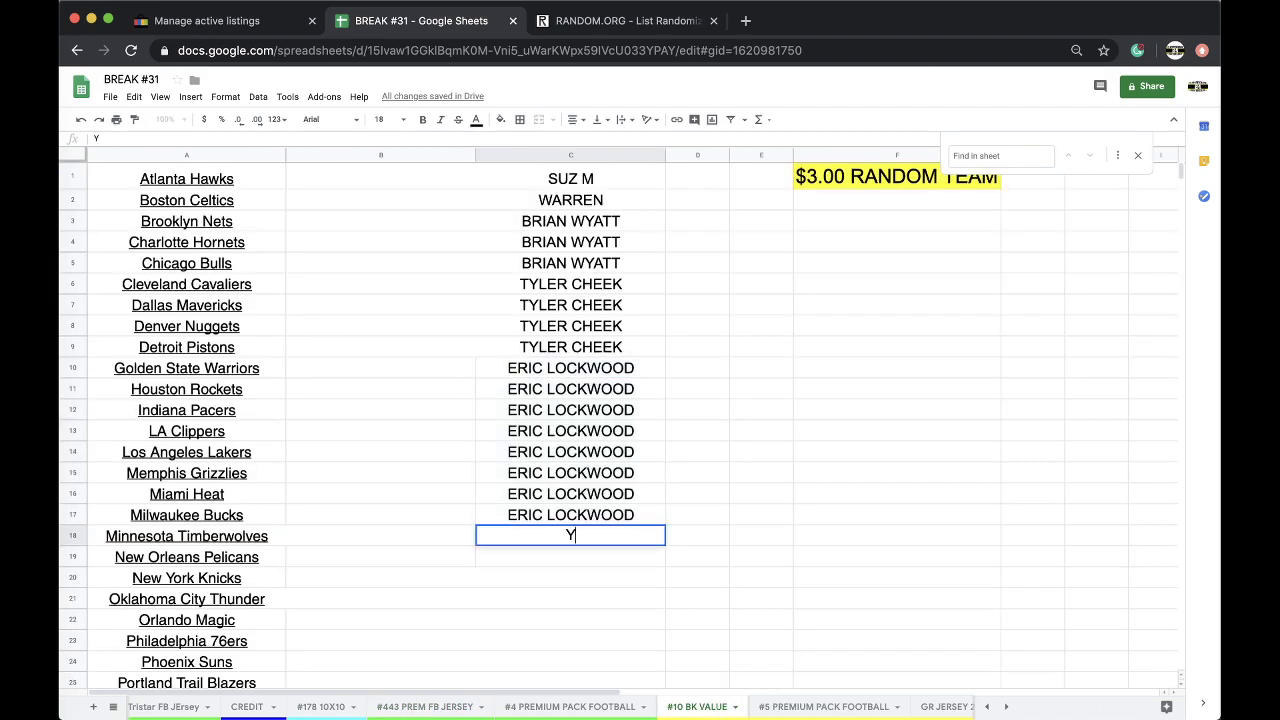
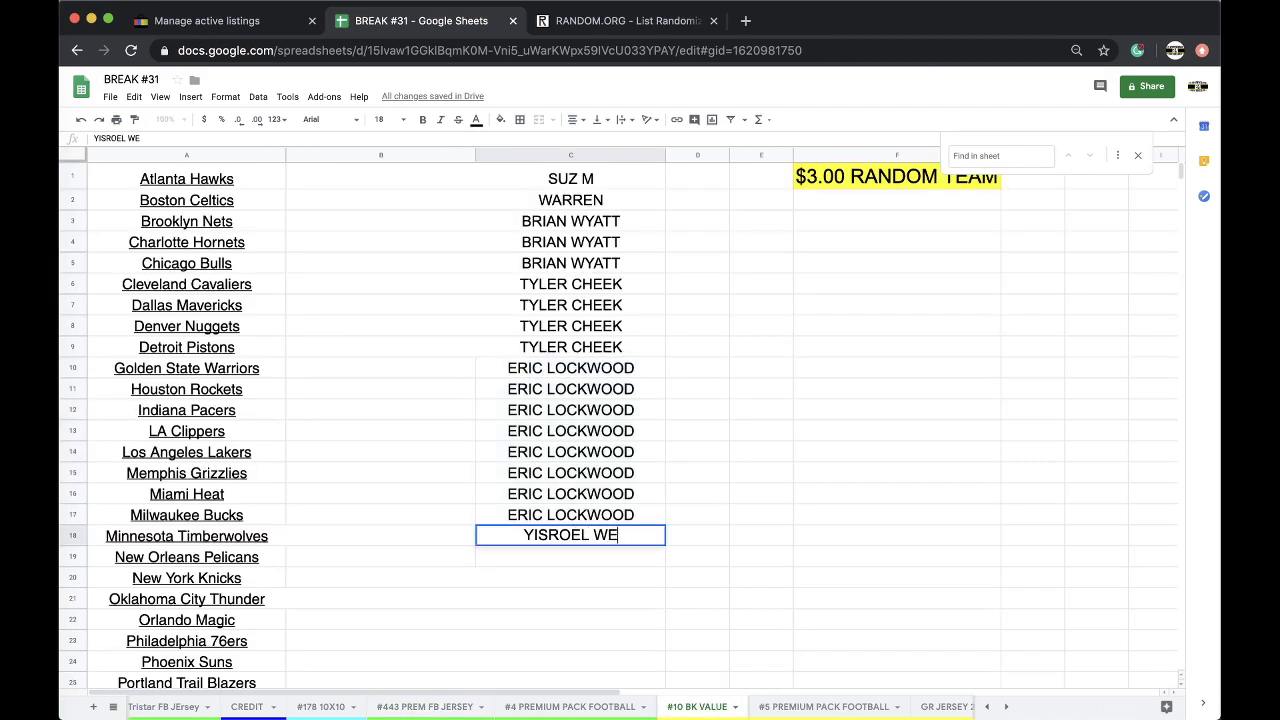
pyautogui.press('Return')
pyautogui.click(529, 541)
pyautogui.hotkey('ctrl', 'c')
pyautogui.press('Down')
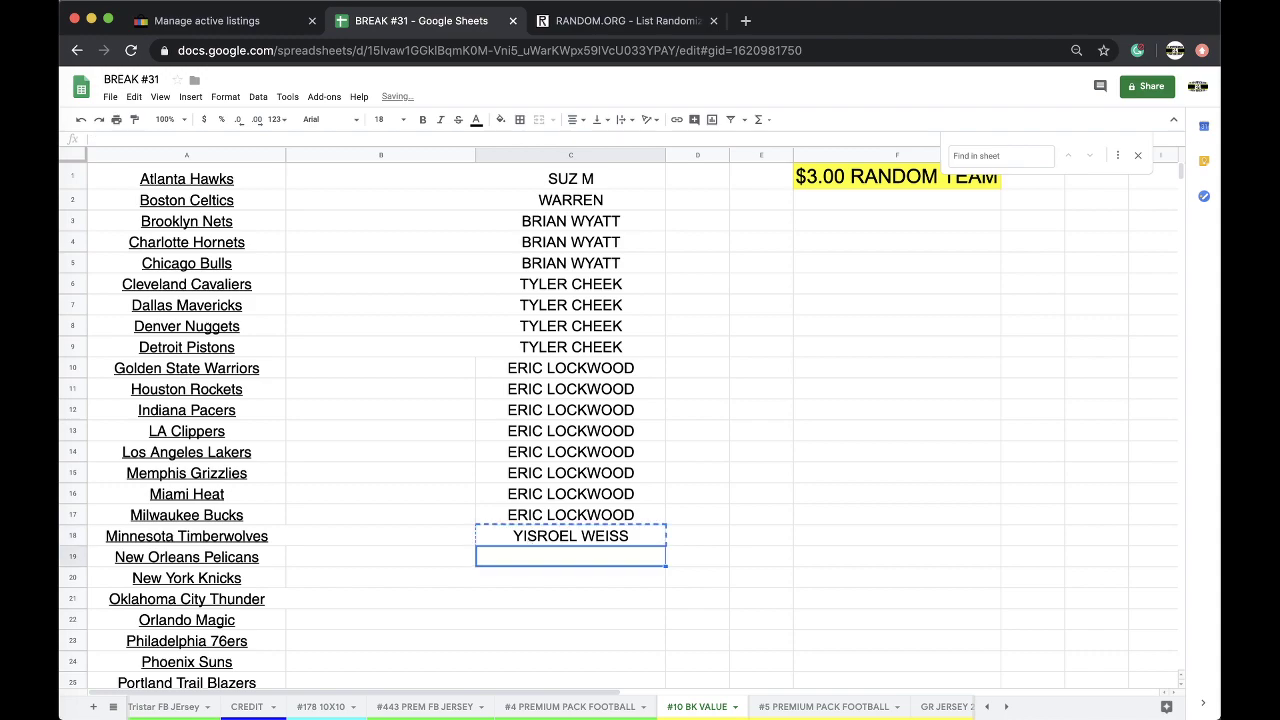
pyautogui.hotkey('ctrl', 'v')
pyautogui.press('Down')
pyautogui.hotkey('ctrl', 'v')
# - Shade the three new buyer cells C18:C20 yellow
pyautogui.scroll(-2, 529, 541)
pyautogui.moveTo(521, 432); pyautogui.dragTo(514, 474)
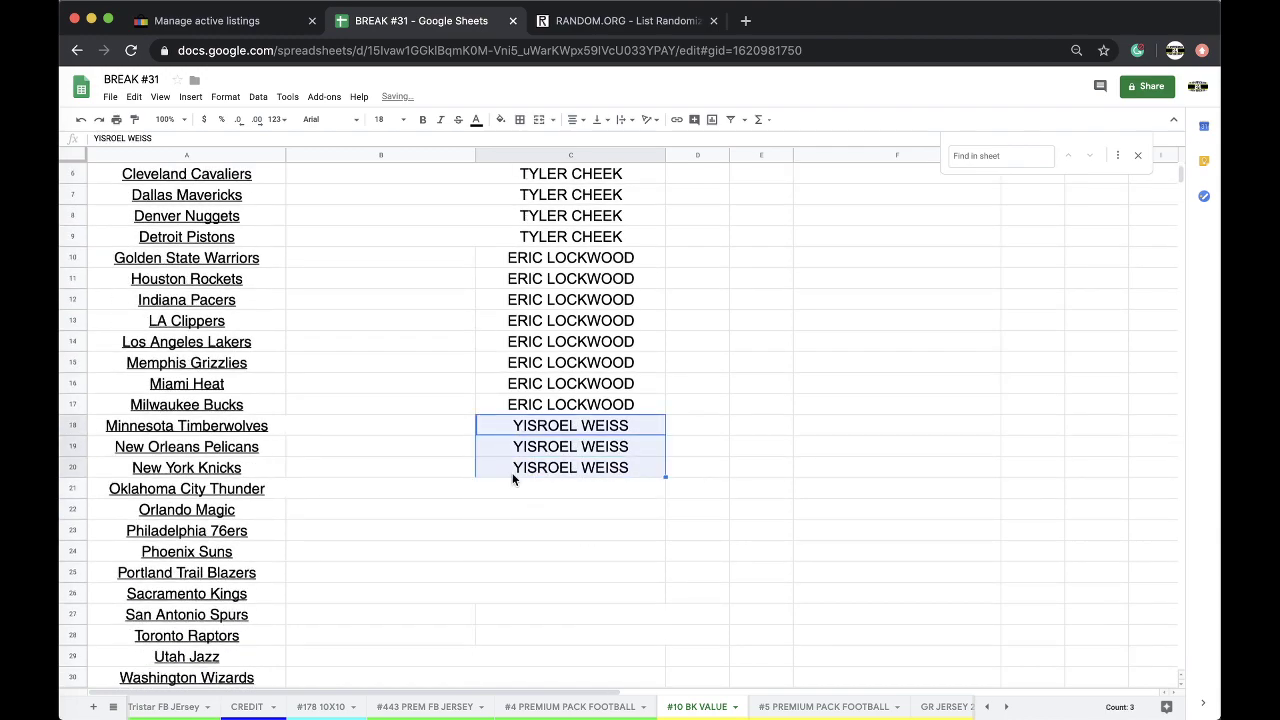
pyautogui.click(501, 119)
pyautogui.click(544, 175)
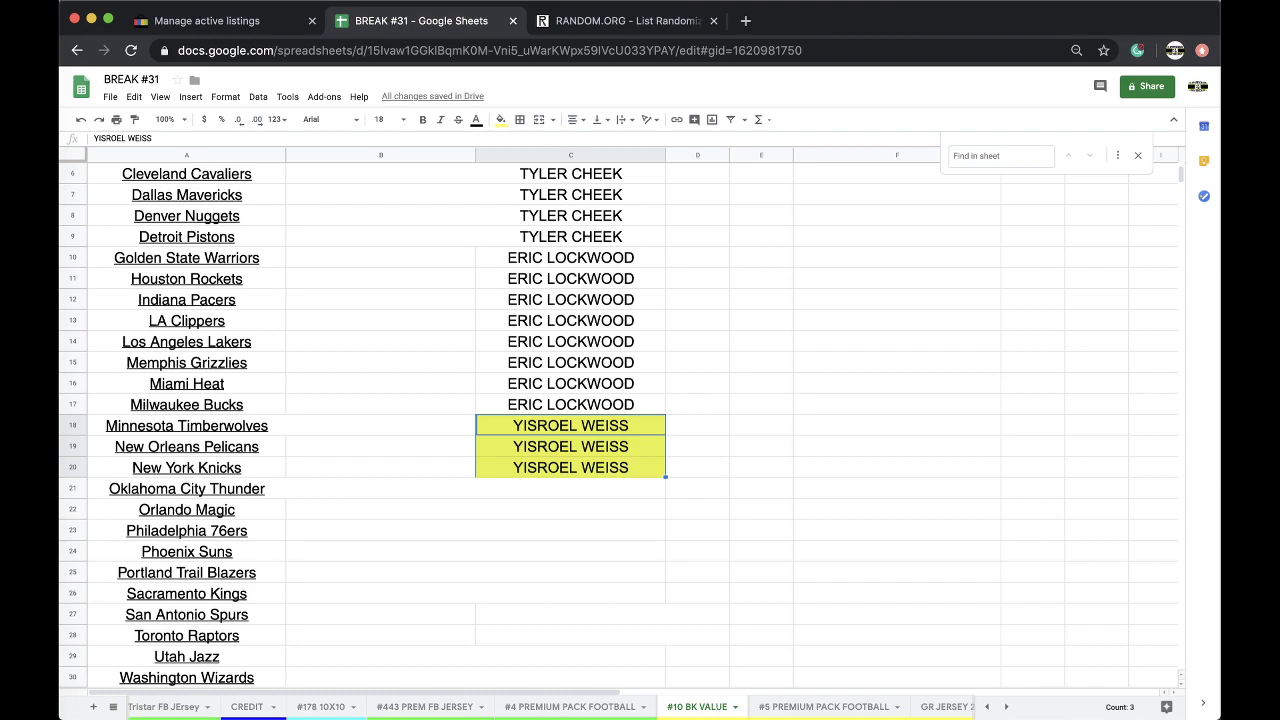
pyautogui.hscroll(5, 800, 708)
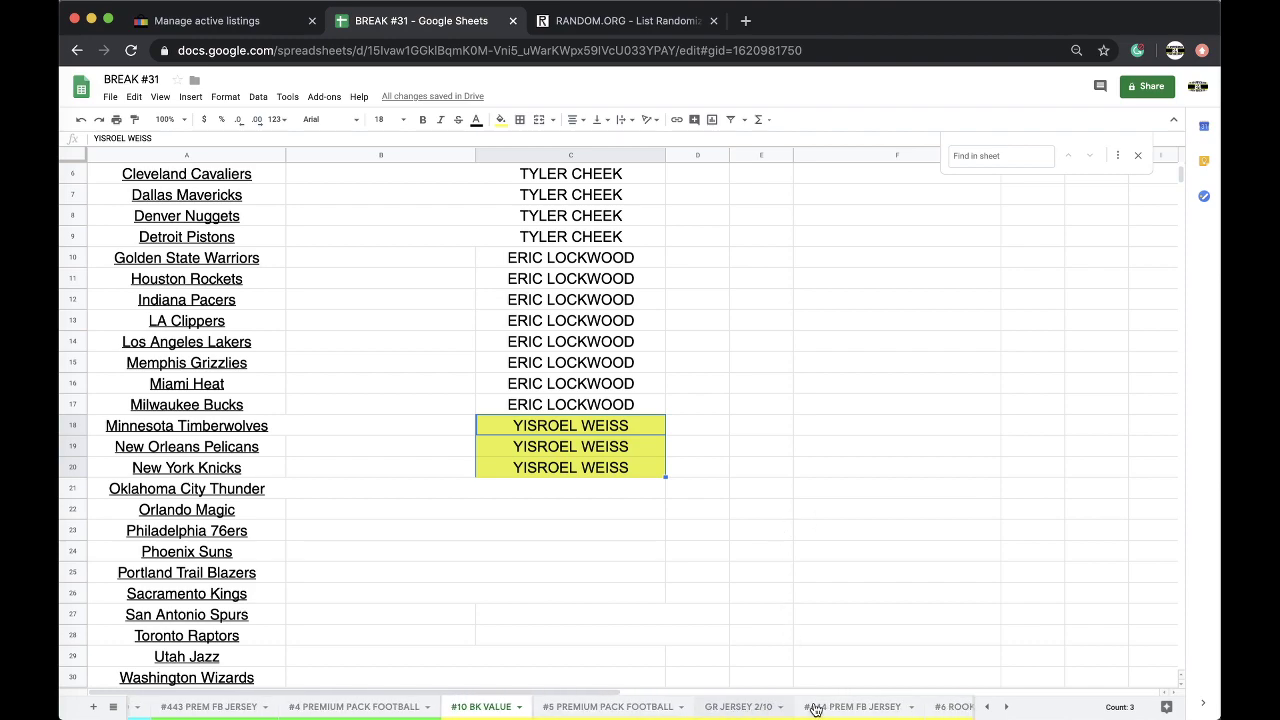
# - Look over the #444 PREM FB JERSEY and #17 PREMIUM HK JERSEY sheets, then return to #443
pyautogui.click(824, 708)
pyautogui.hscroll(4, 824, 708)
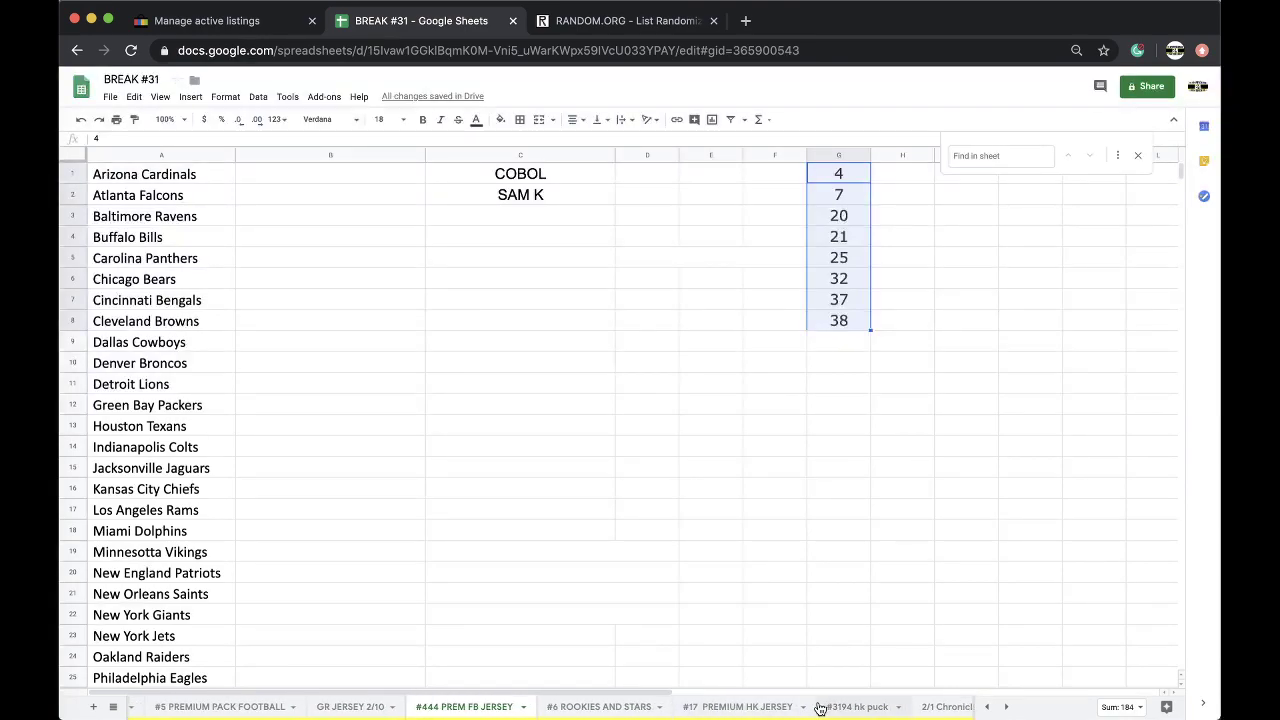
pyautogui.click(748, 708)
pyautogui.hscroll(-5, 740, 708)
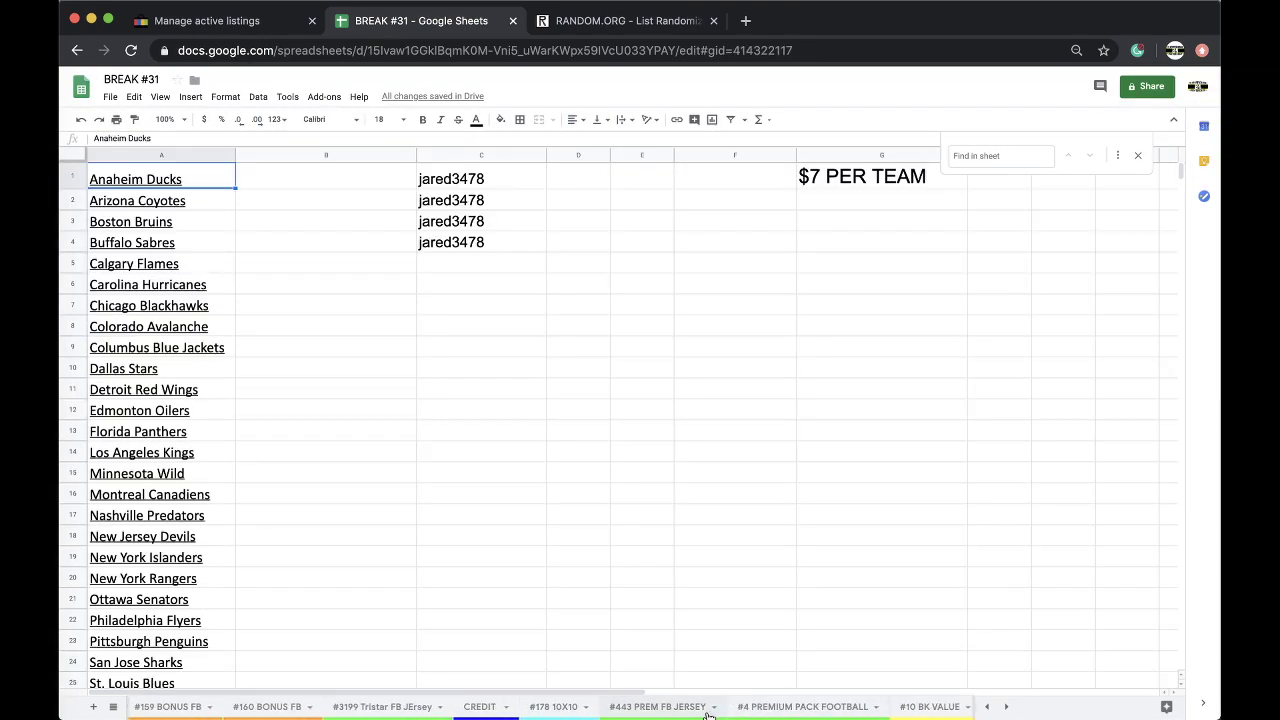
pyautogui.click(680, 708)
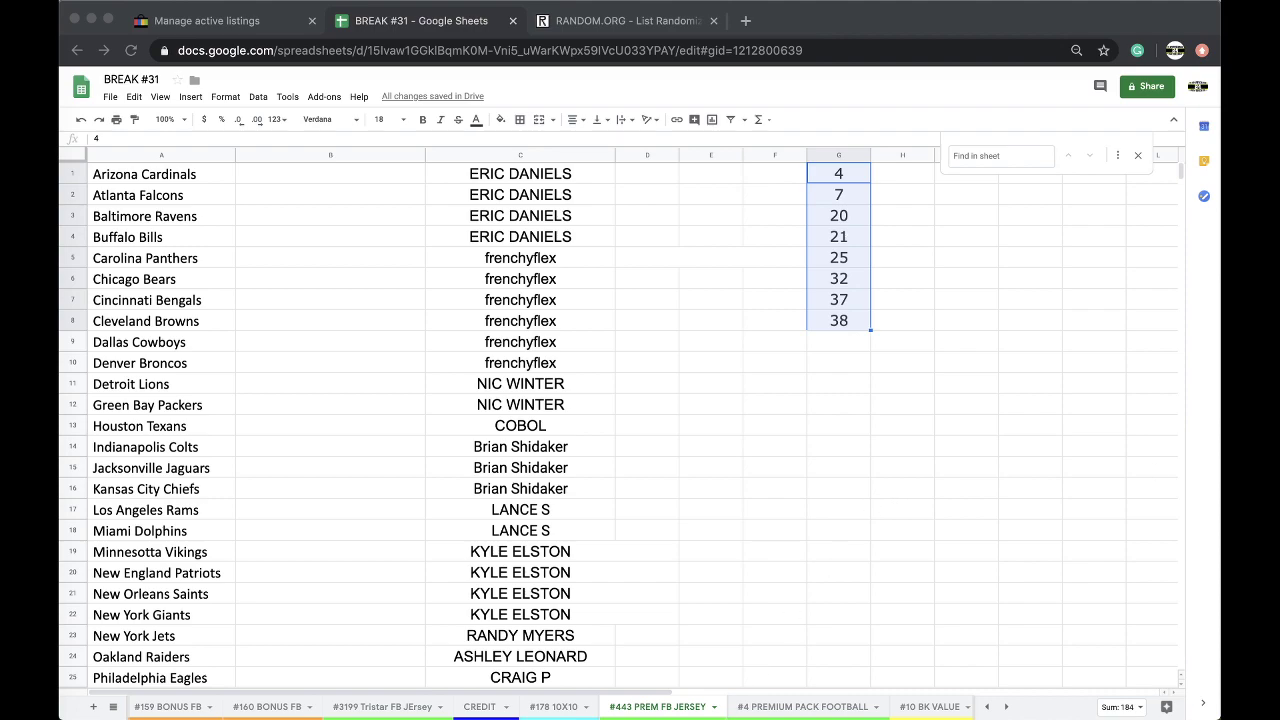
pyautogui.hscroll(5, 652, 707)
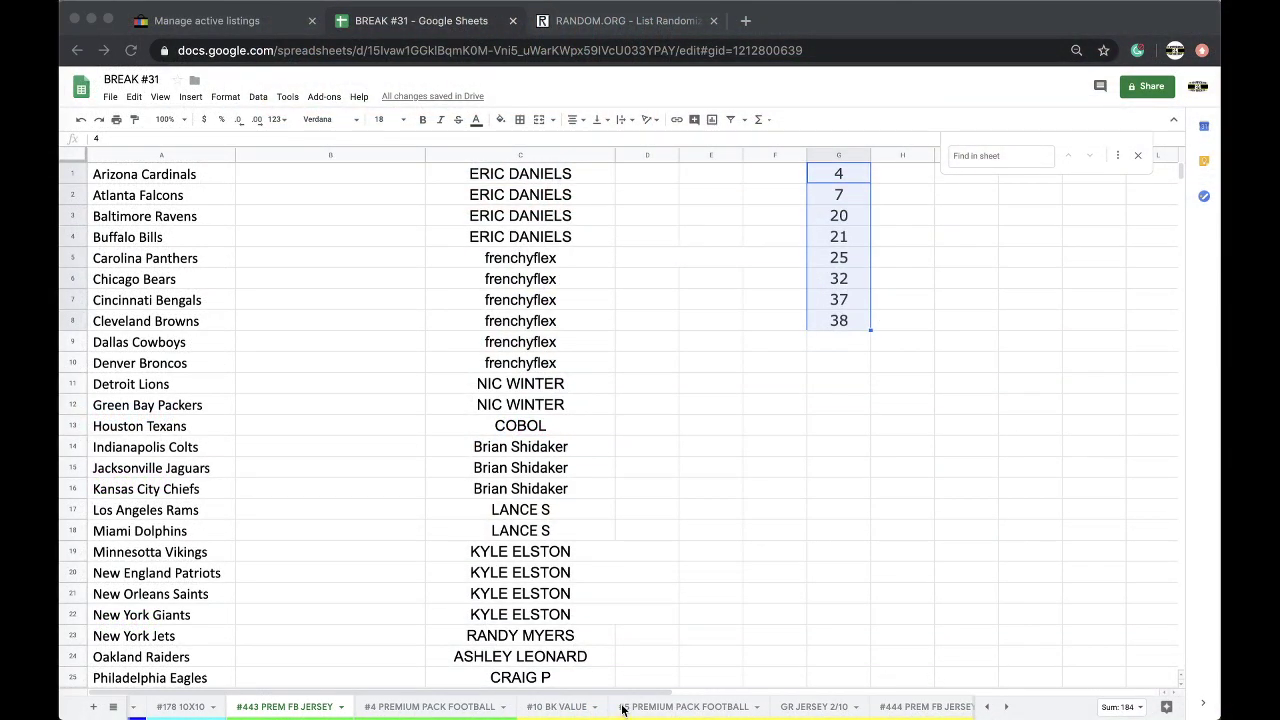
# - On #17 PREMIUM HK JERSEY, paste the buyer's name as values into C5 and copy it down through Los Angeles Kings
pyautogui.hscroll(3, 625, 710)
pyautogui.click(672, 710)
pyautogui.hscroll(2, 805, 706)
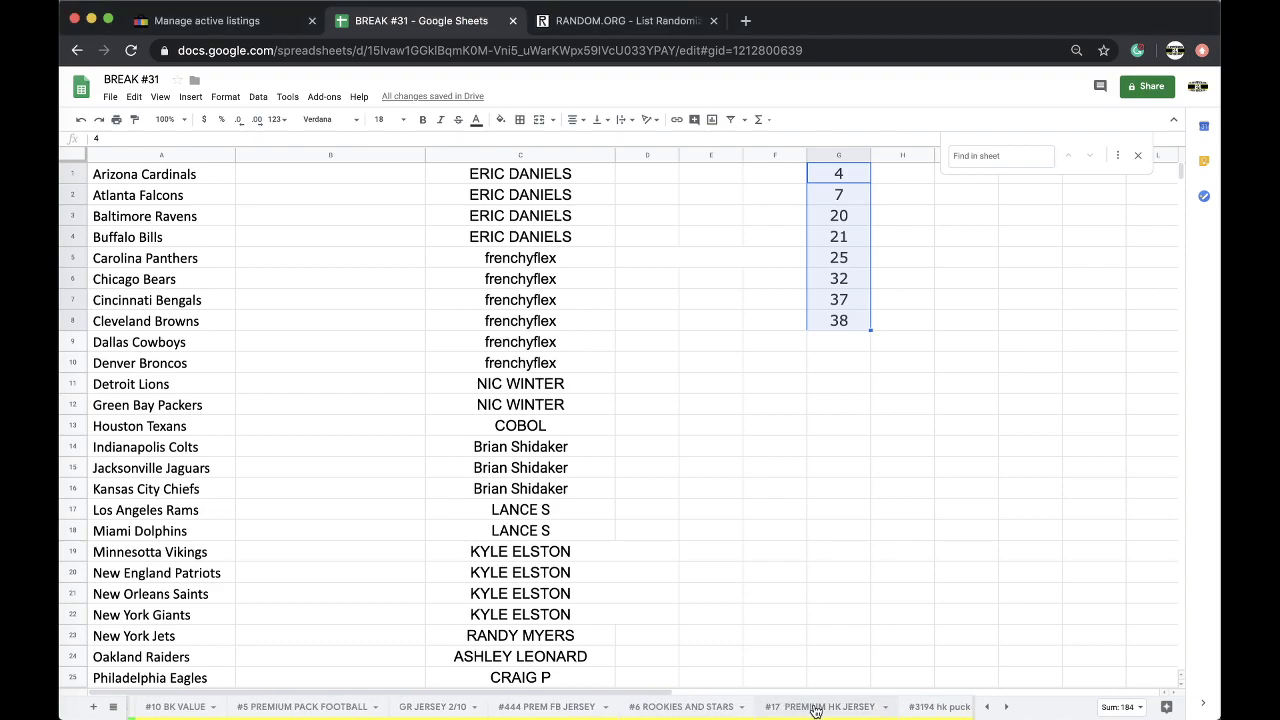
pyautogui.click(815, 707)
pyautogui.click(435, 262)
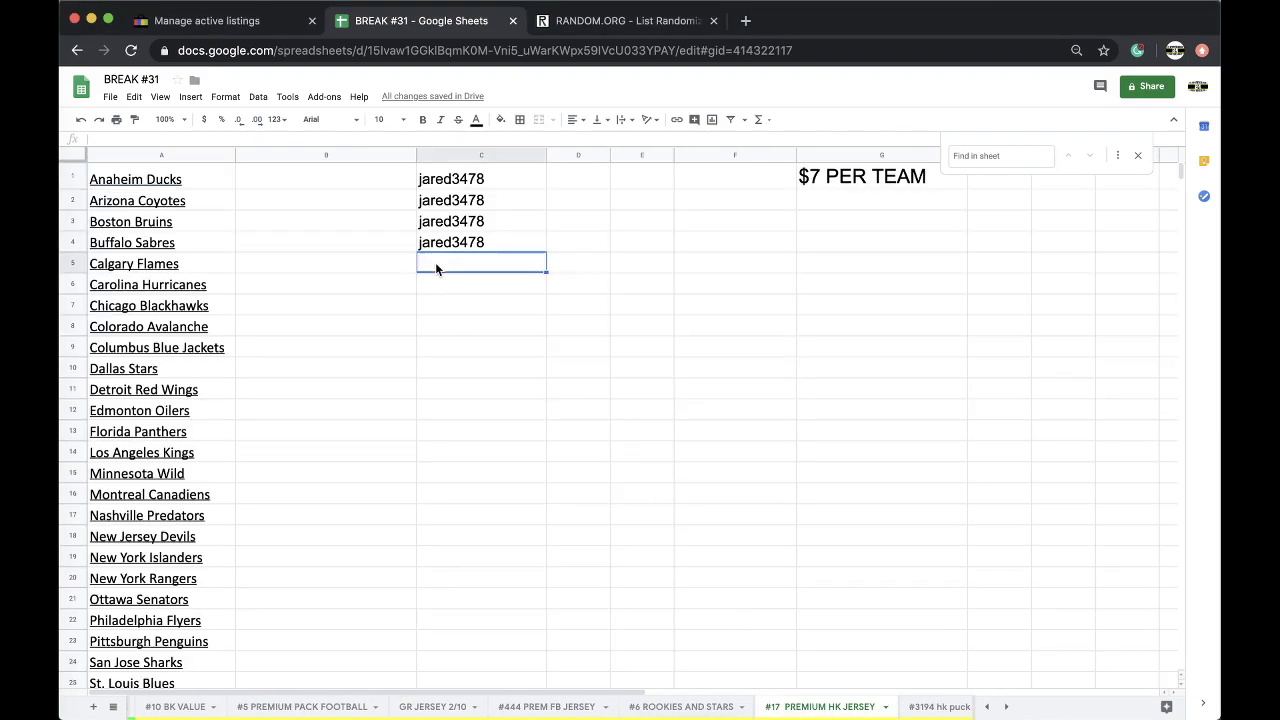
pyautogui.press('super+v')
pyautogui.click(563, 327)
pyautogui.click(564, 352)
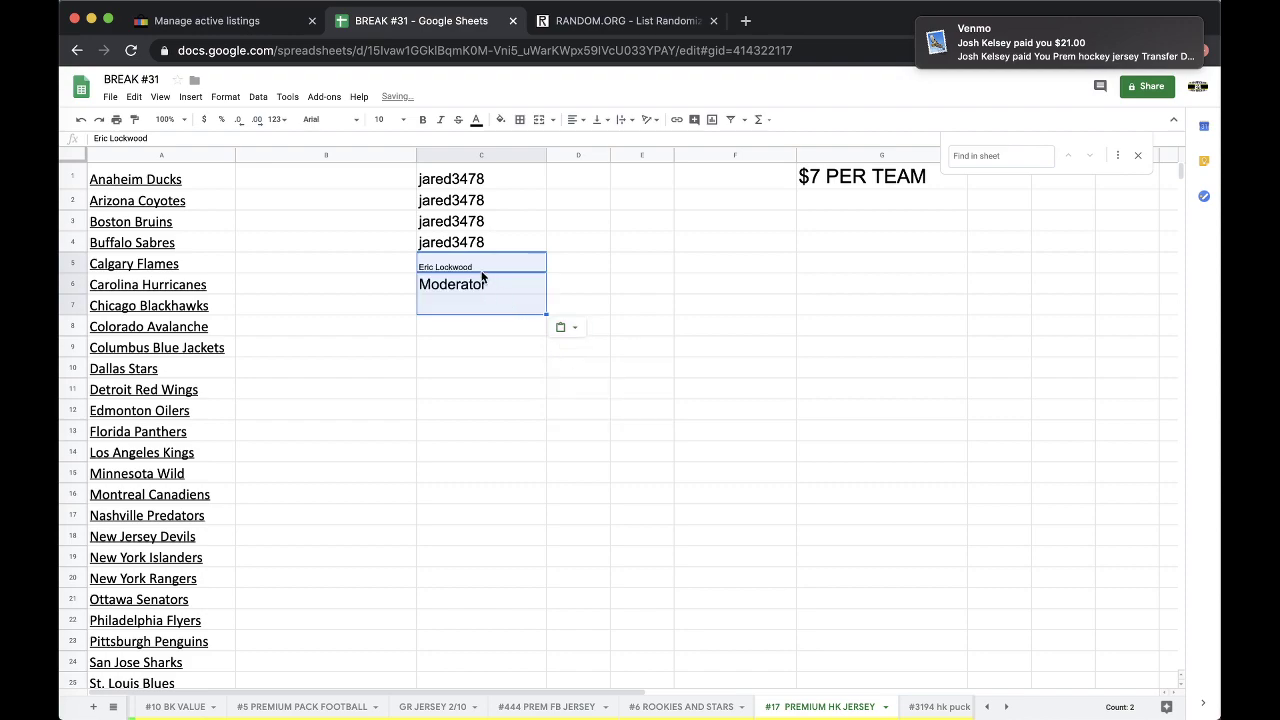
pyautogui.click(486, 264)
pyautogui.hotkey('ctrl', 'c')
pyautogui.moveTo(455, 285); pyautogui.dragTo(487, 459)
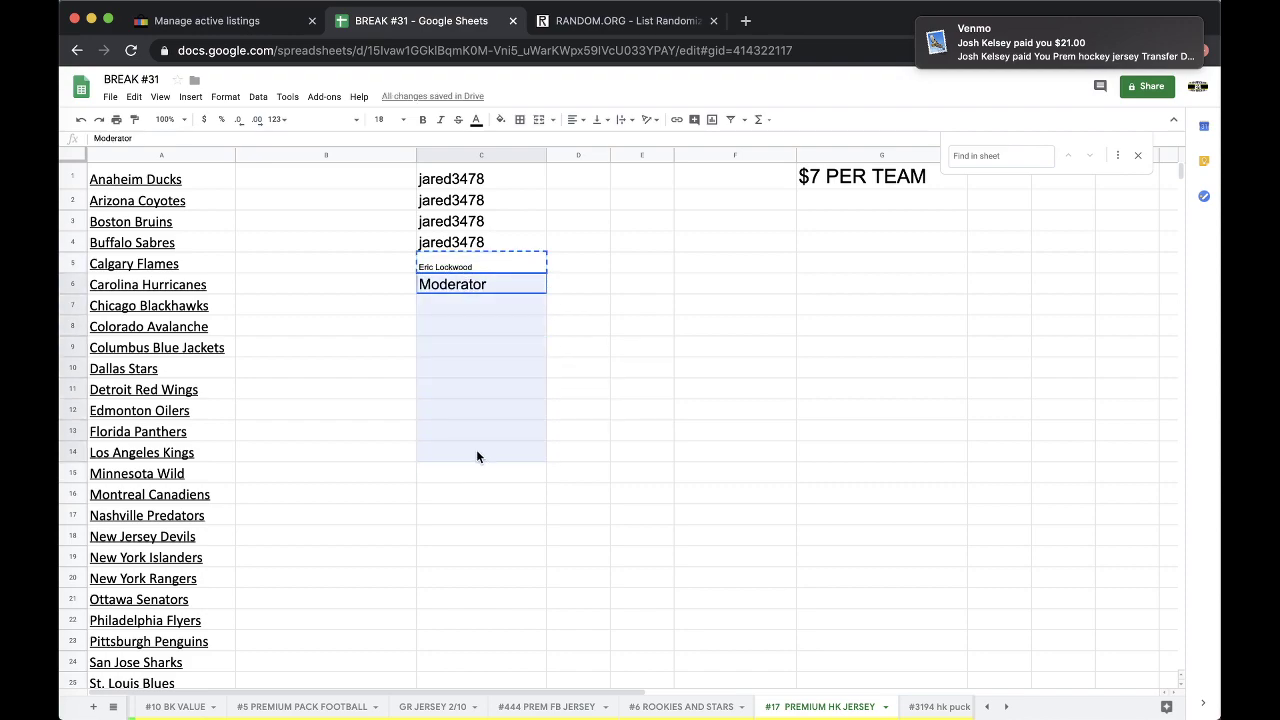
pyautogui.hotkey('ctrl', 'v')
# - Set the ten buyer name cells to font size 18
pyautogui.moveTo(478, 267); pyautogui.dragTo(482, 457)
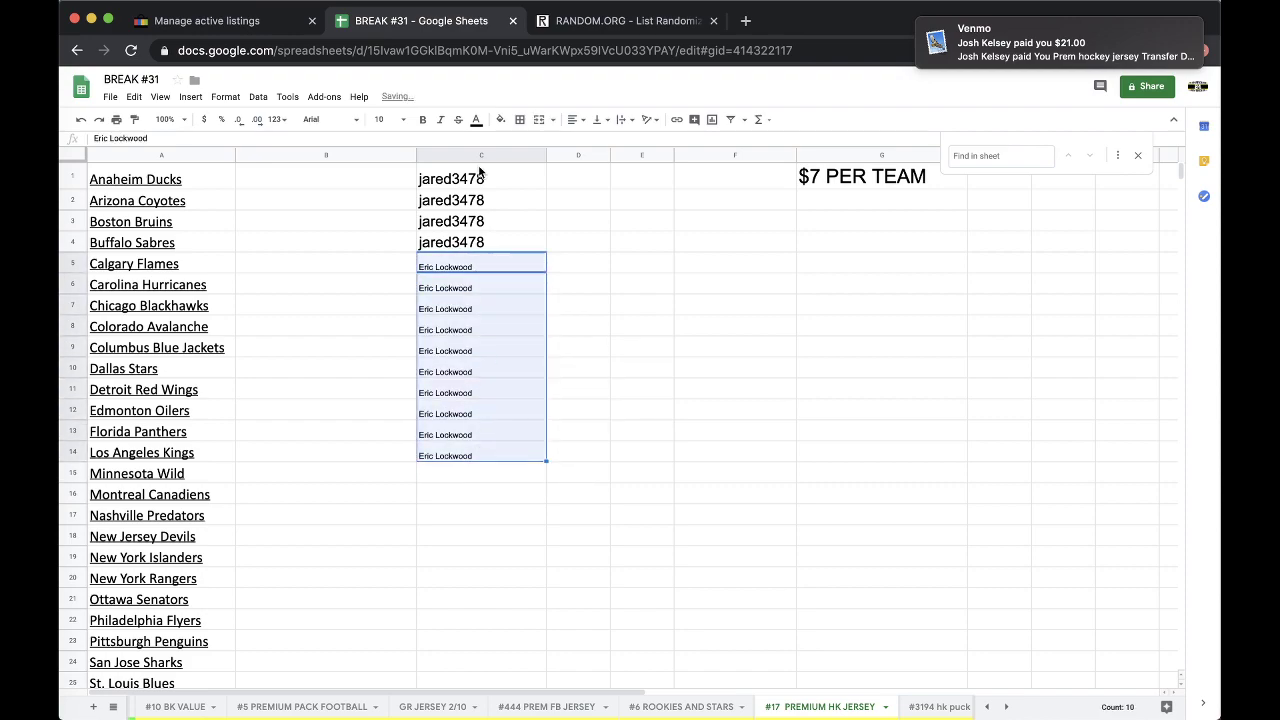
pyautogui.click(380, 119)
pyautogui.click(384, 304)
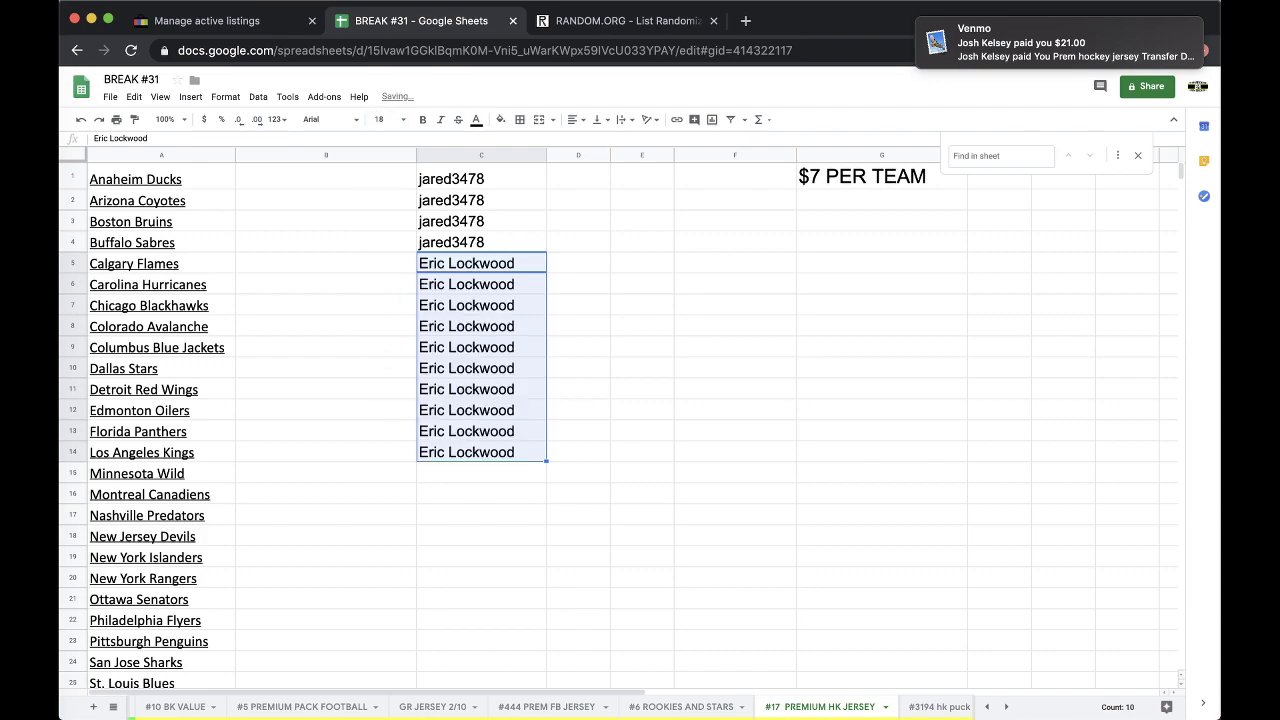
pyautogui.hscroll(-5, 360, 707)
# - On CREDIT, change the buyer's credit in D17 to $42, undoing a mistaken $32 entry
pyautogui.click(166, 707)
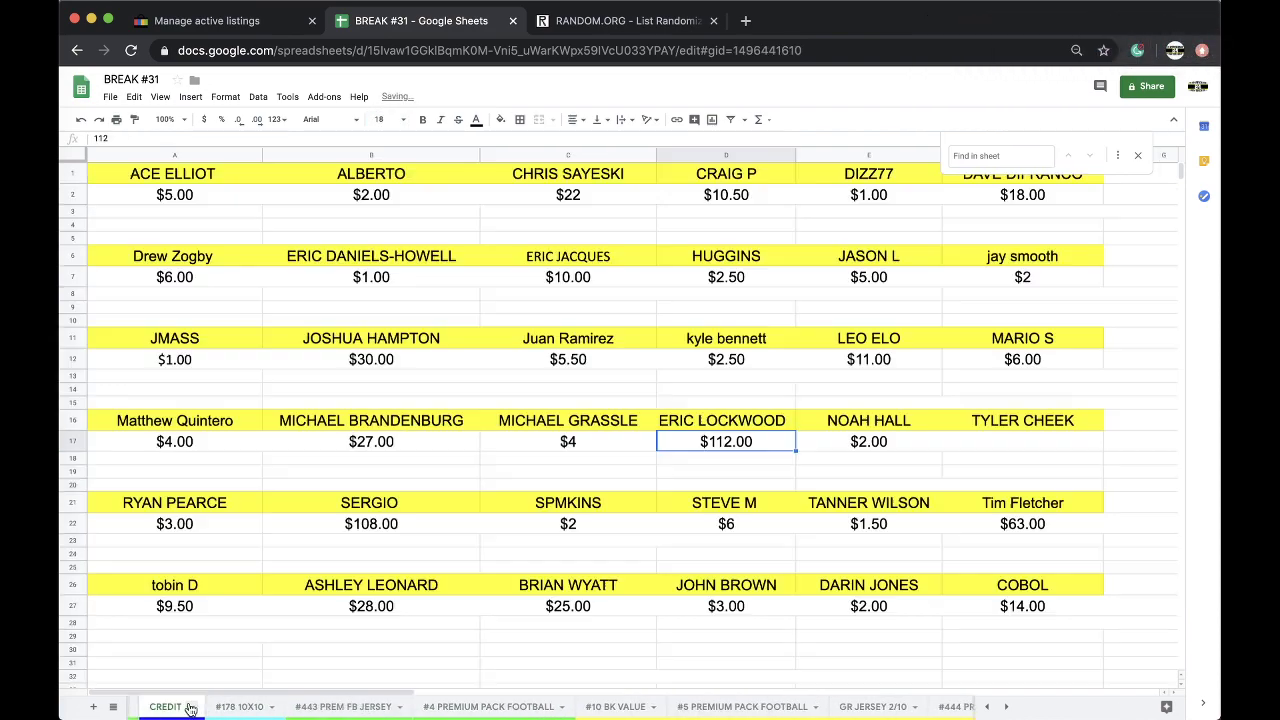
pyautogui.click(732, 458)
pyautogui.click(732, 444)
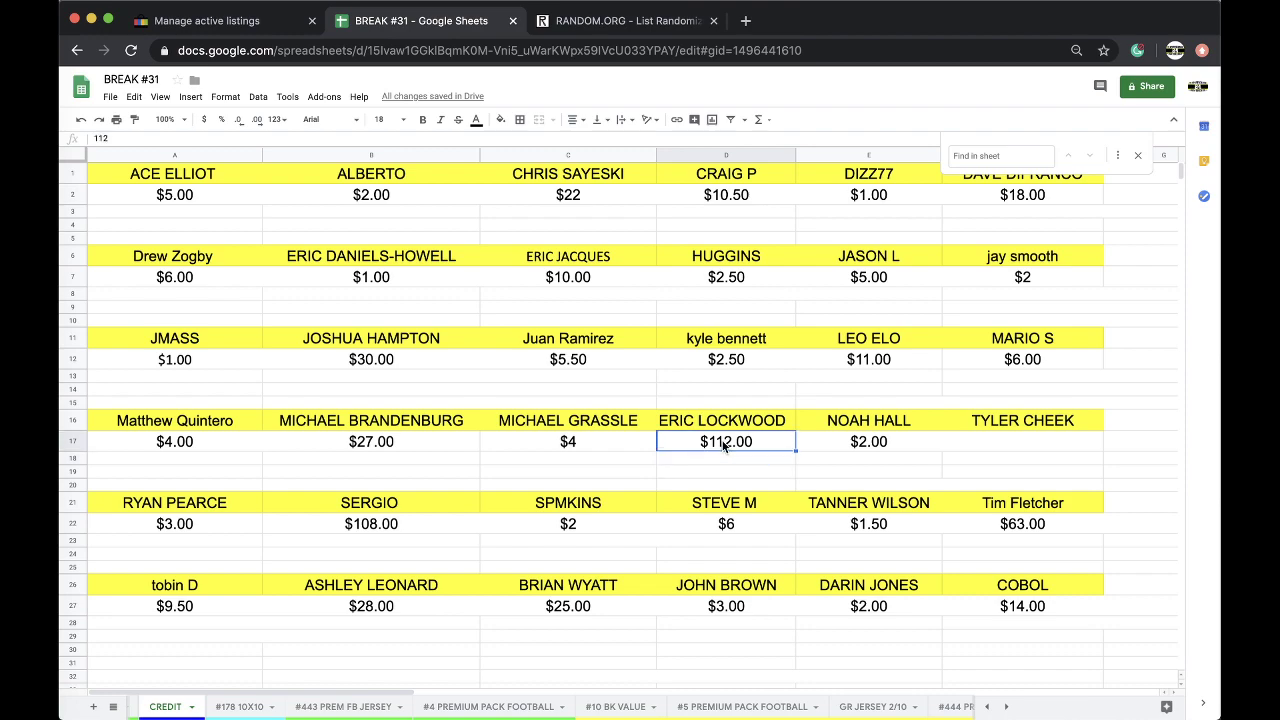
pyautogui.write('$32')
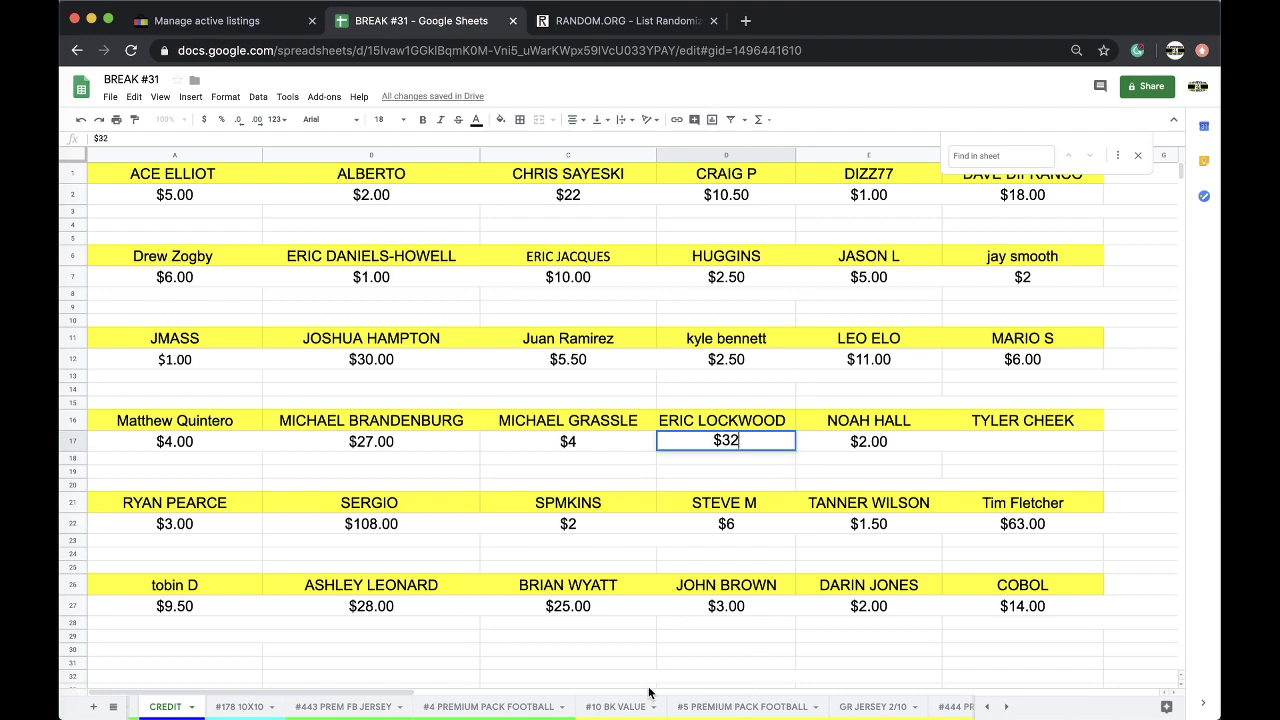
pyautogui.press('Return')
pyautogui.hotkey('ctrl', 'z')
pyautogui.click(722, 458)
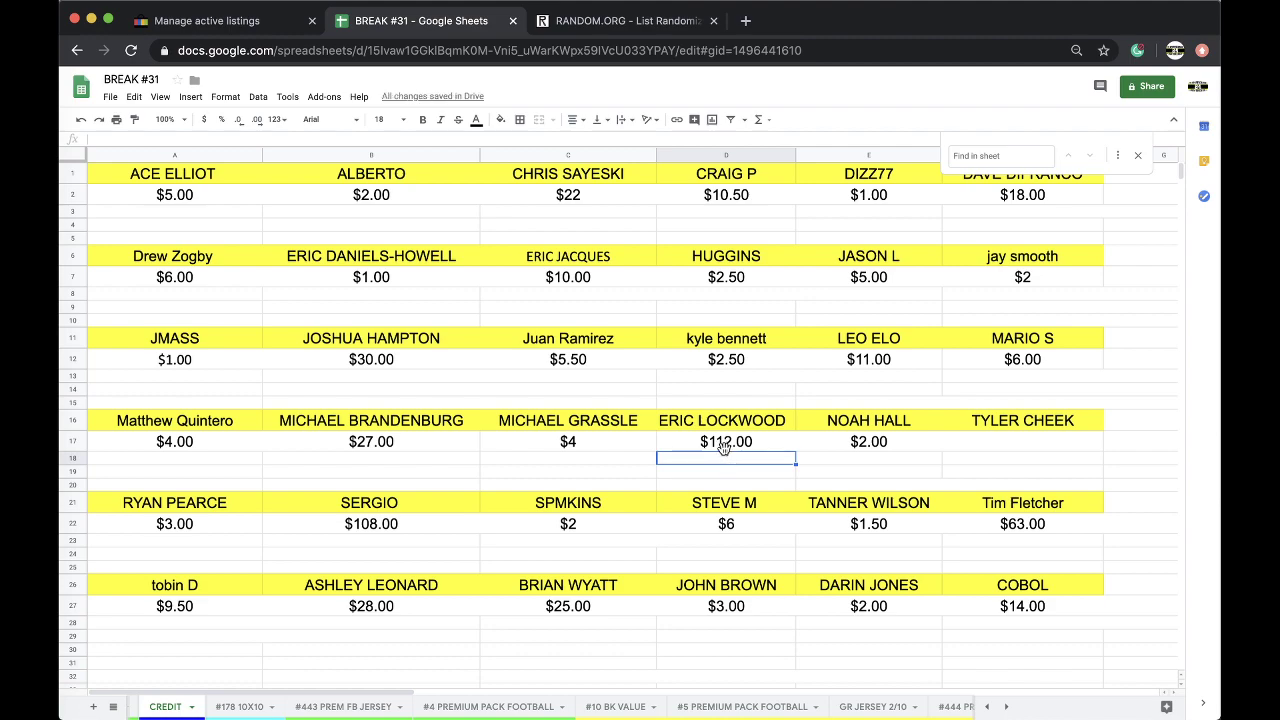
pyautogui.click(725, 444)
pyautogui.write('$42')
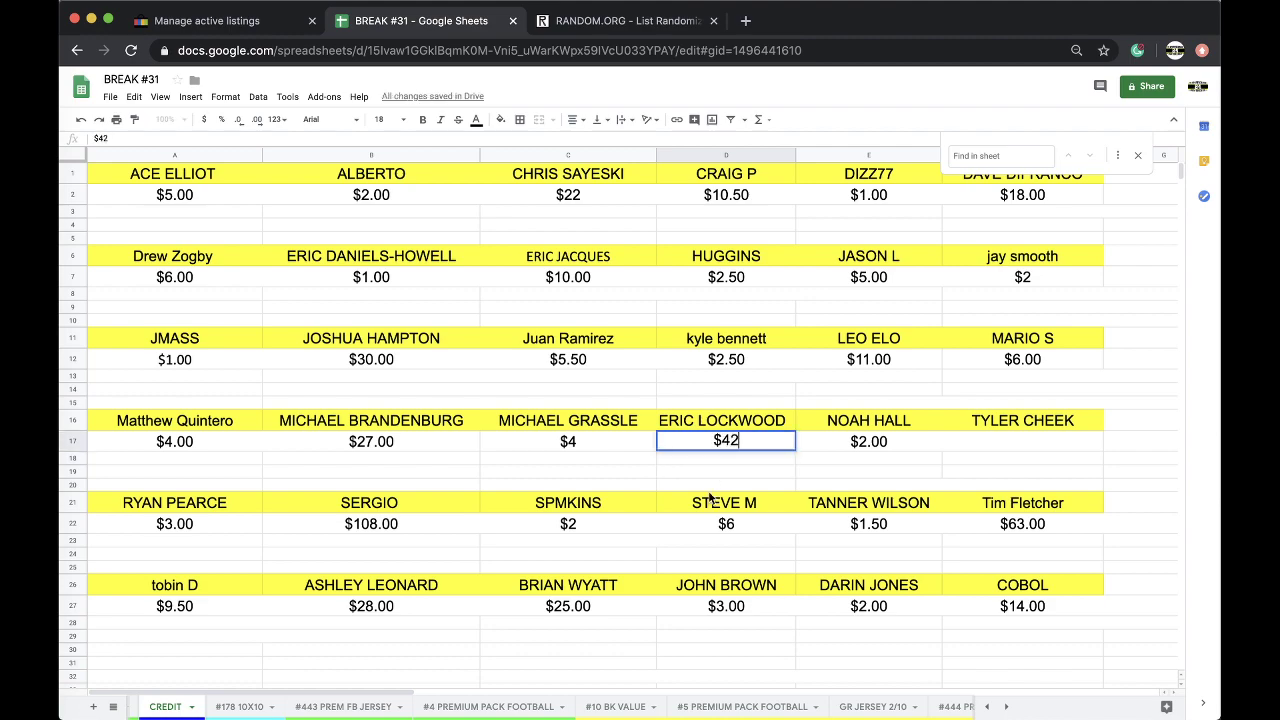
pyautogui.click(672, 486)
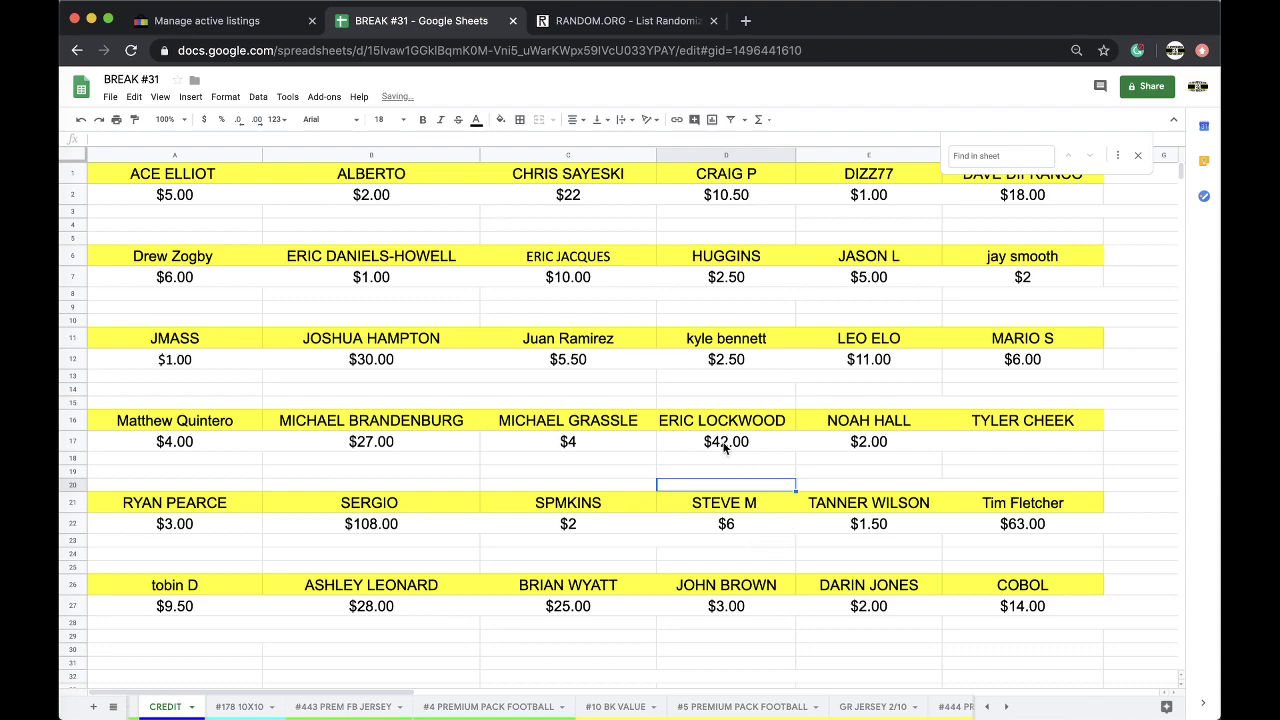
pyautogui.hscroll(2, 347, 712)
pyautogui.hscroll(5, 347, 712)
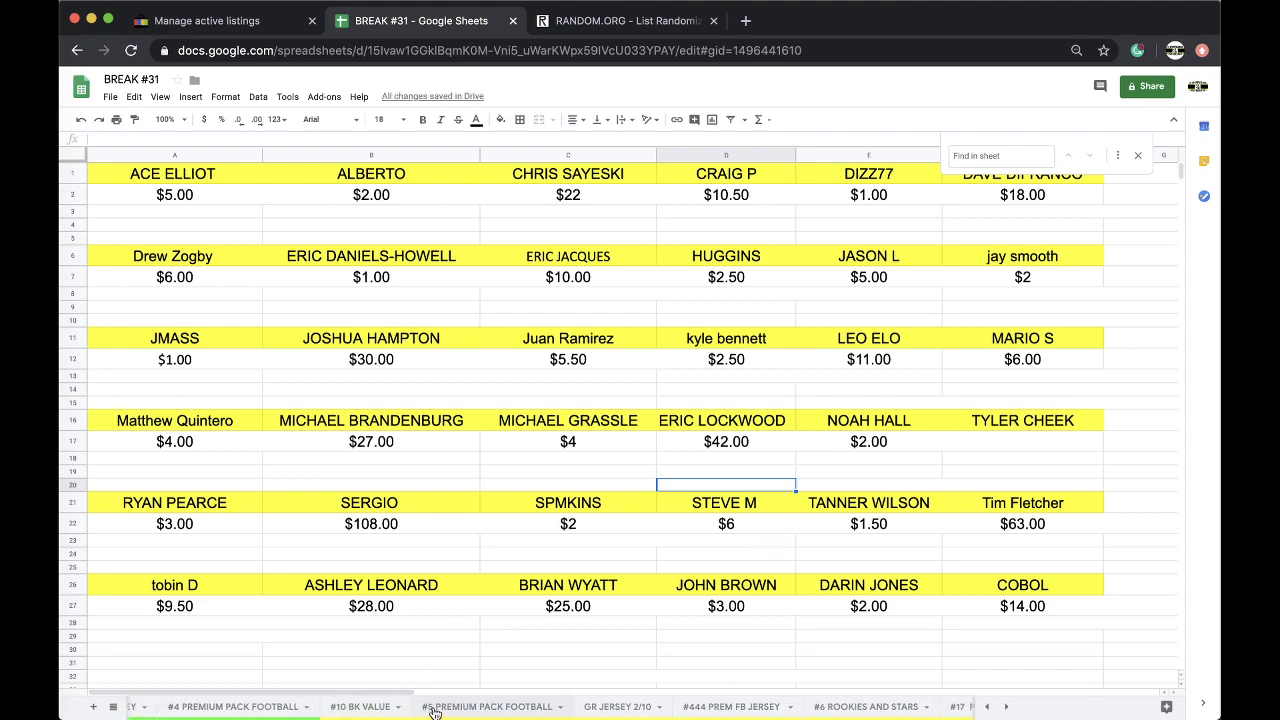
pyautogui.hscroll(4, 426, 712)
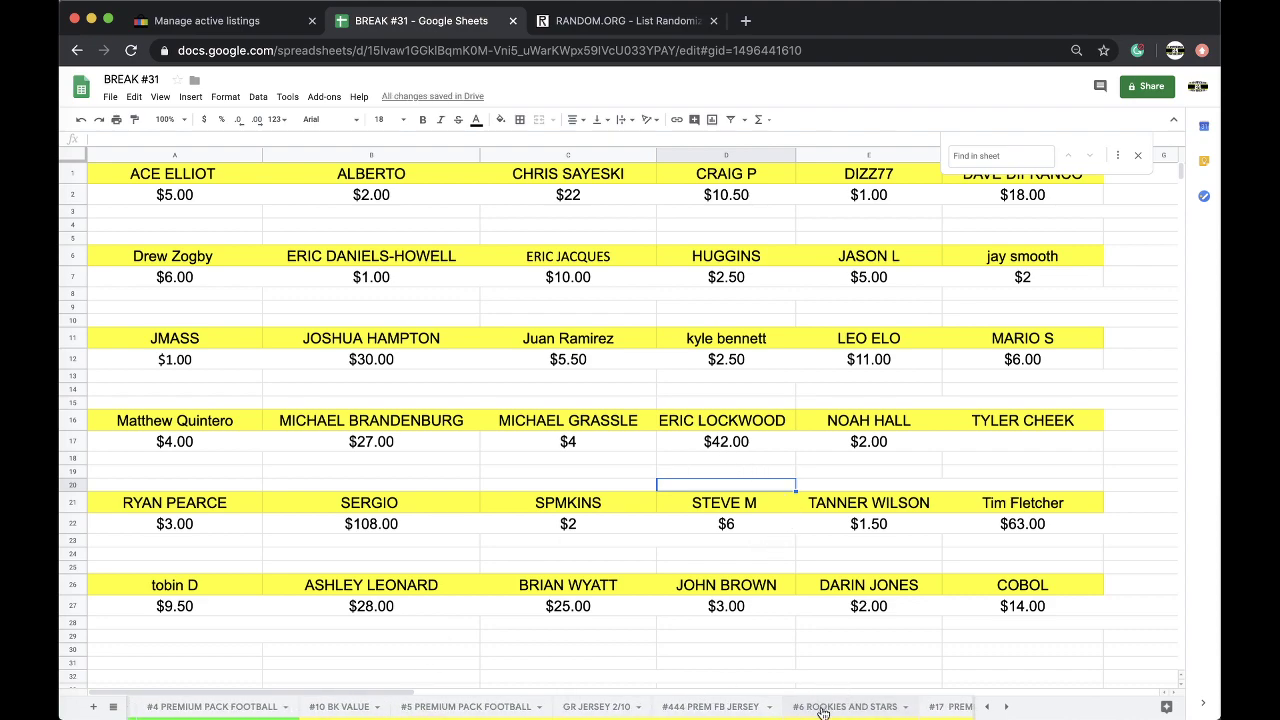
# - Move the #17 PREMIUM HK JERSEY tab left and assign one buyer to Minnesota Wild, Montreal Canadiens and Nashville Predators
pyautogui.click(426, 708)
pyautogui.moveTo(426, 712); pyautogui.dragTo(306, 706)
pyautogui.click(457, 478)
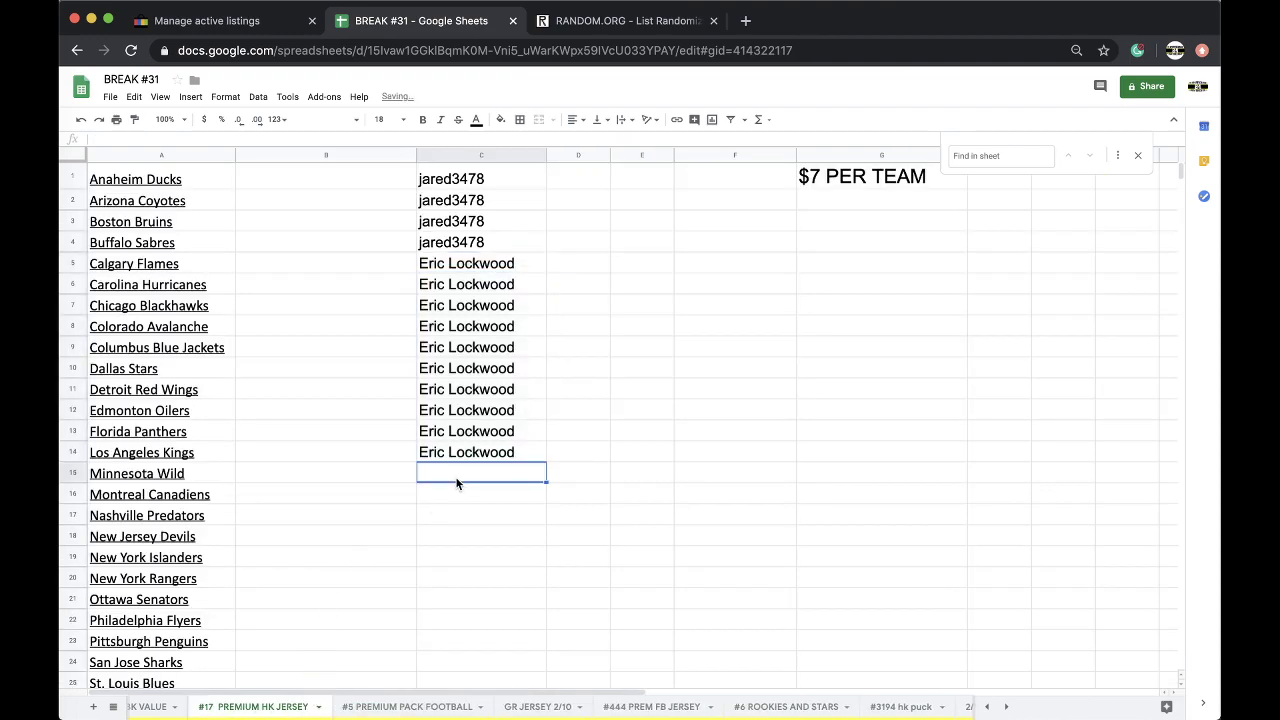
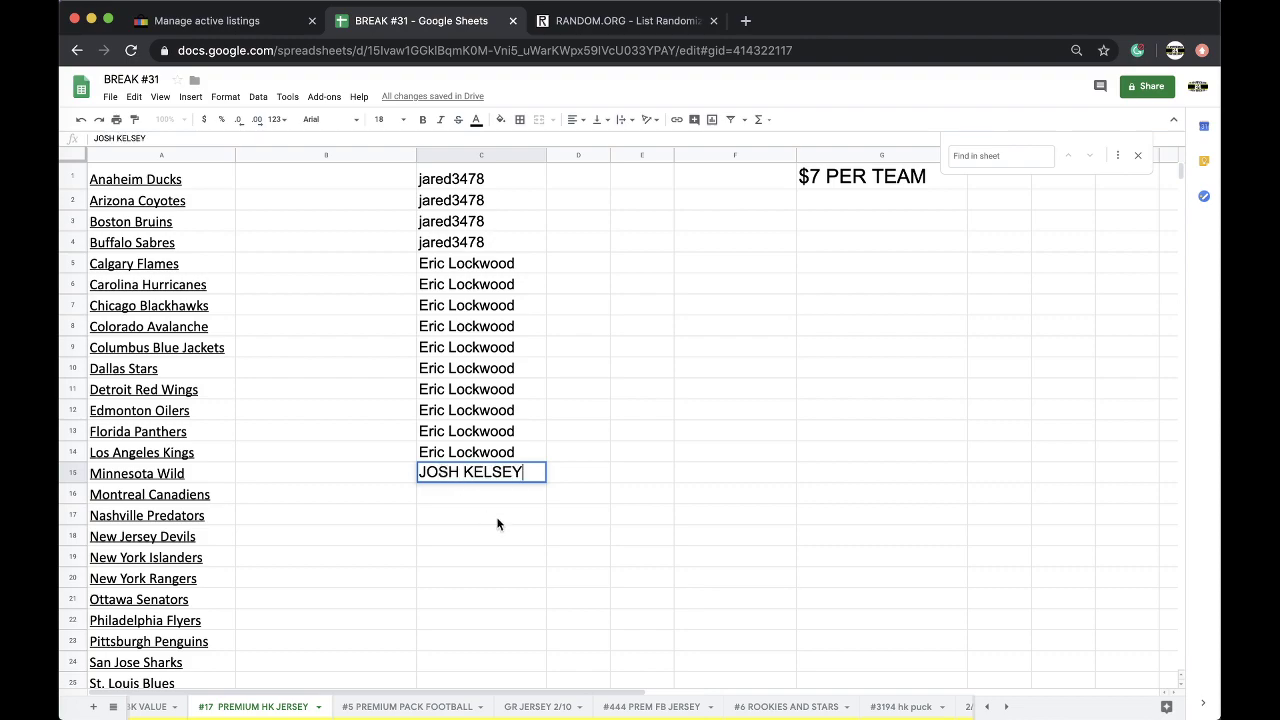
pyautogui.click(501, 522)
pyautogui.click(468, 477)
pyautogui.hotkey('ctrl', 'c')
pyautogui.press('Down')
pyautogui.hotkey('ctrl', 'v')
pyautogui.press('Down')
pyautogui.hotkey('ctrl', 'v')
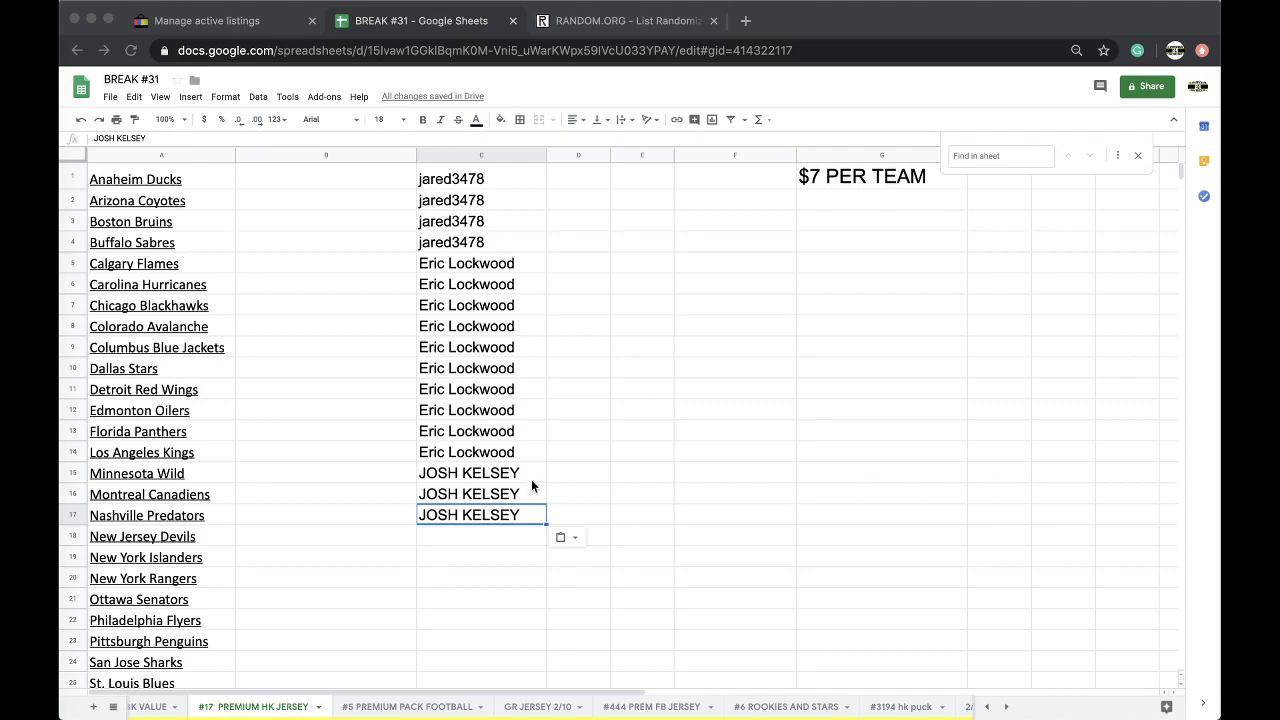
# - Paste another buyer's name as values for New Jersey Devils and New York Islanders, shaded yellow
pyautogui.click(449, 538)
pyautogui.press('super+v')
pyautogui.click(562, 558)
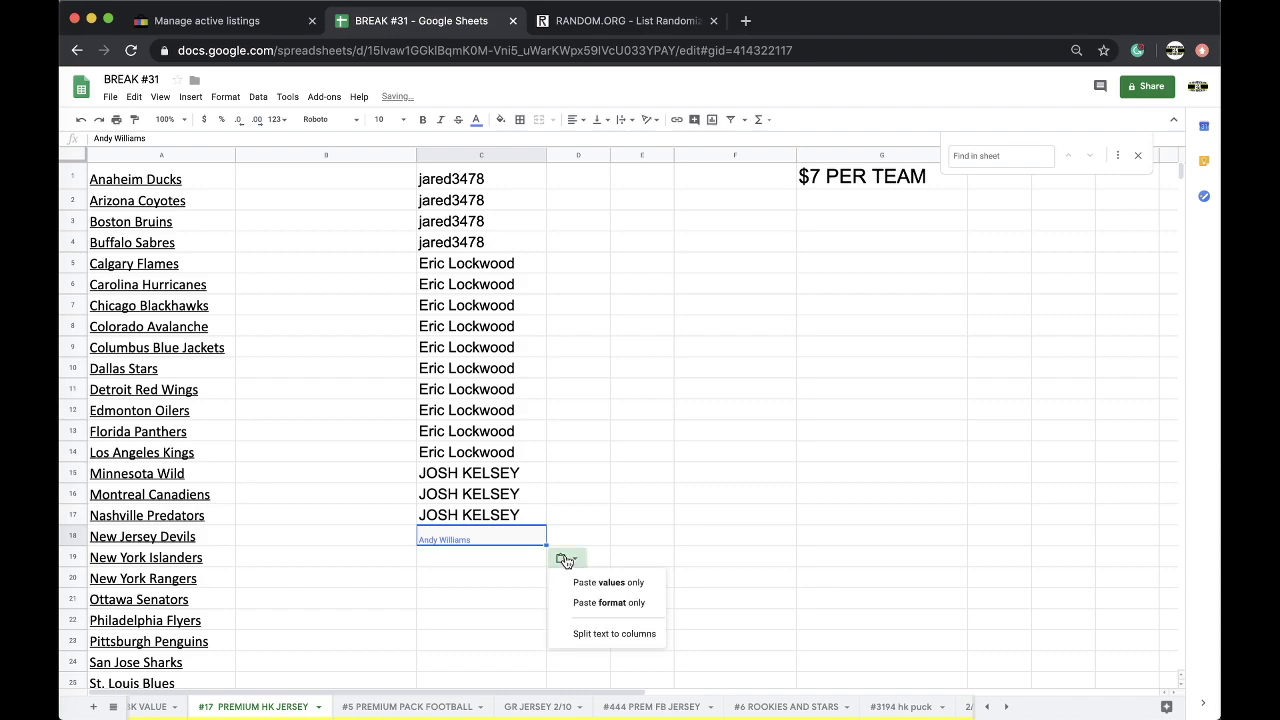
pyautogui.click(566, 580)
pyautogui.click(511, 557)
pyautogui.press('super+shift+v')
pyautogui.moveTo(470, 537); pyautogui.dragTo(470, 557)
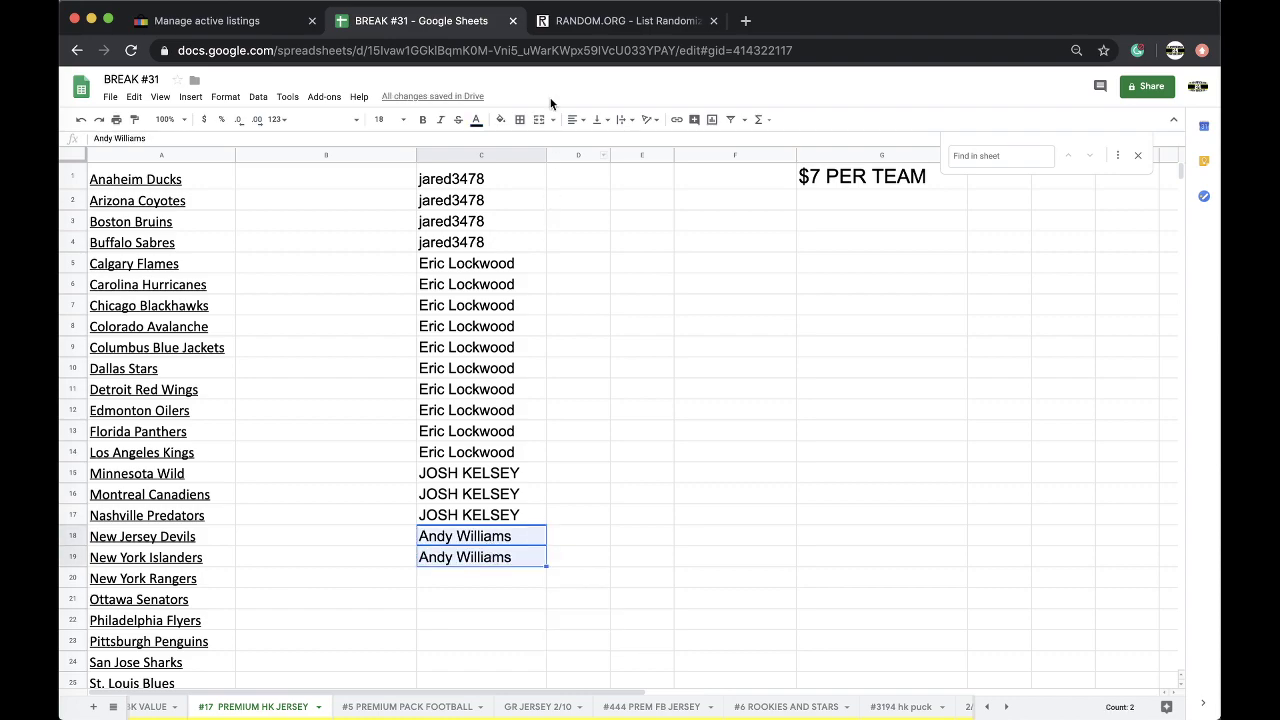
pyautogui.click(500, 119)
pyautogui.click(549, 178)
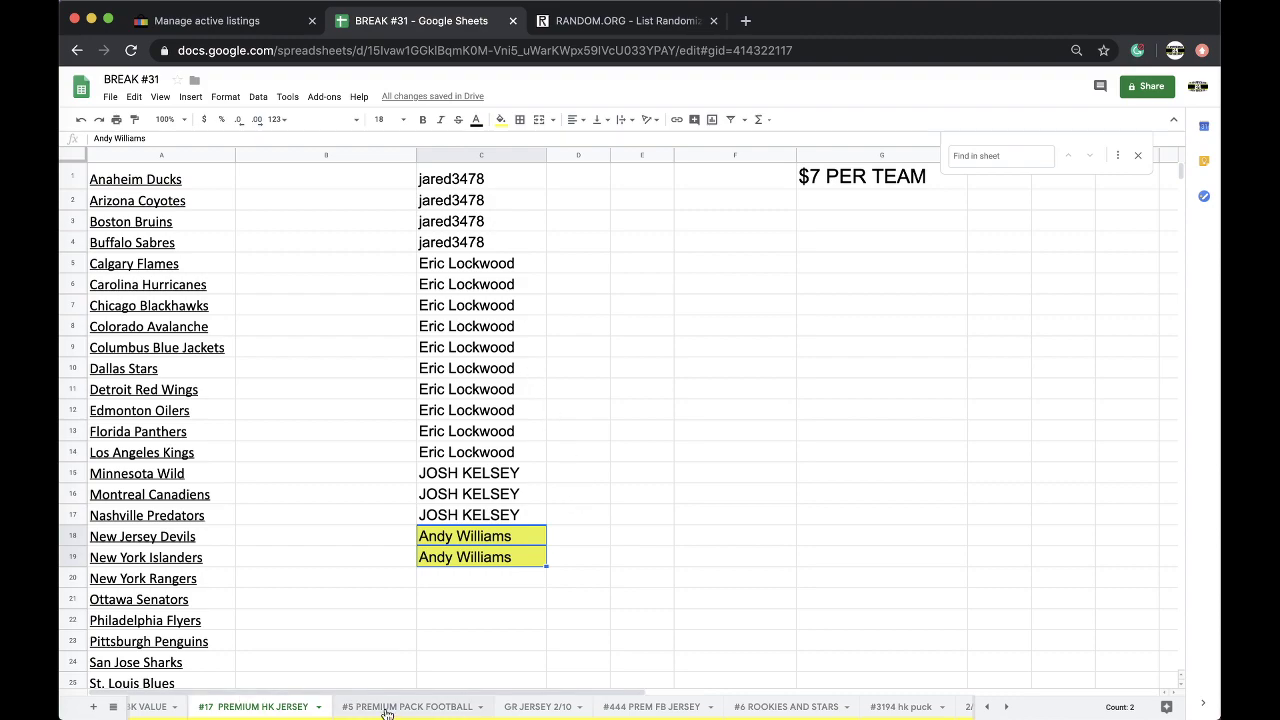
# - On #10 BK VALUE, reset the fill colour on the three buyer cells C18:C20
pyautogui.hscroll(-5, 452, 712)
pyautogui.hscroll(-3, 502, 710)
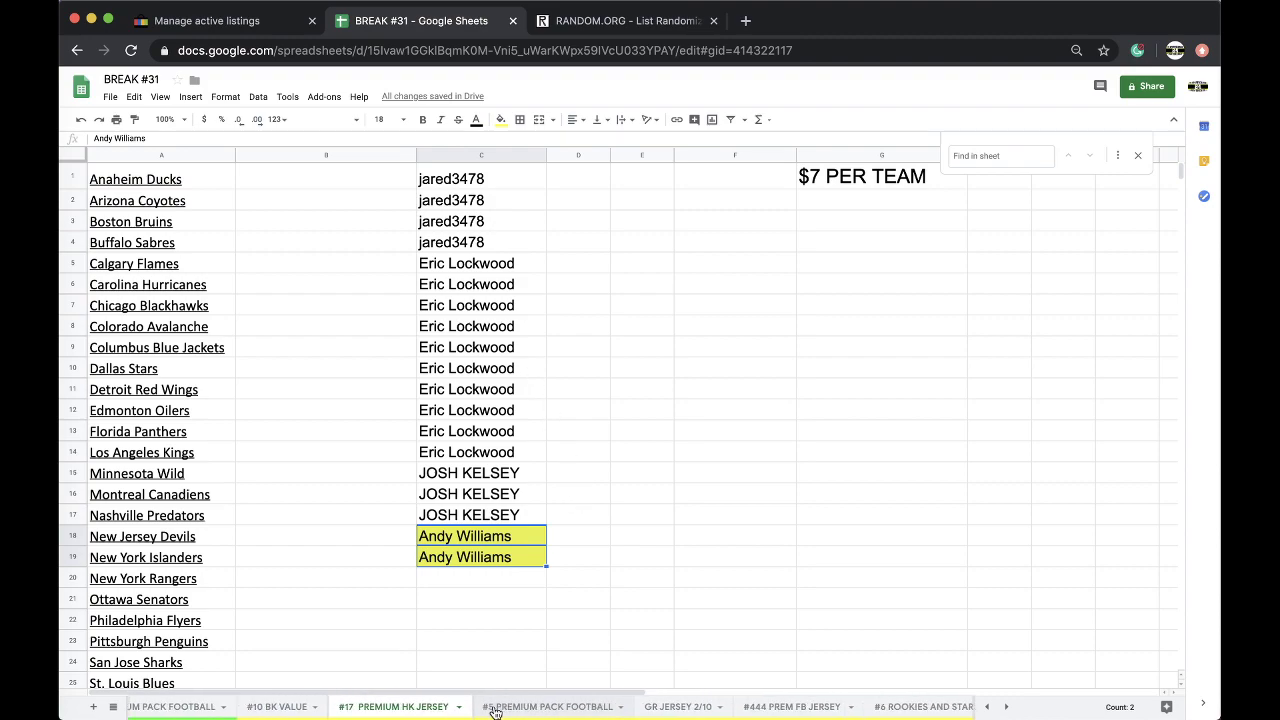
pyautogui.click(298, 707)
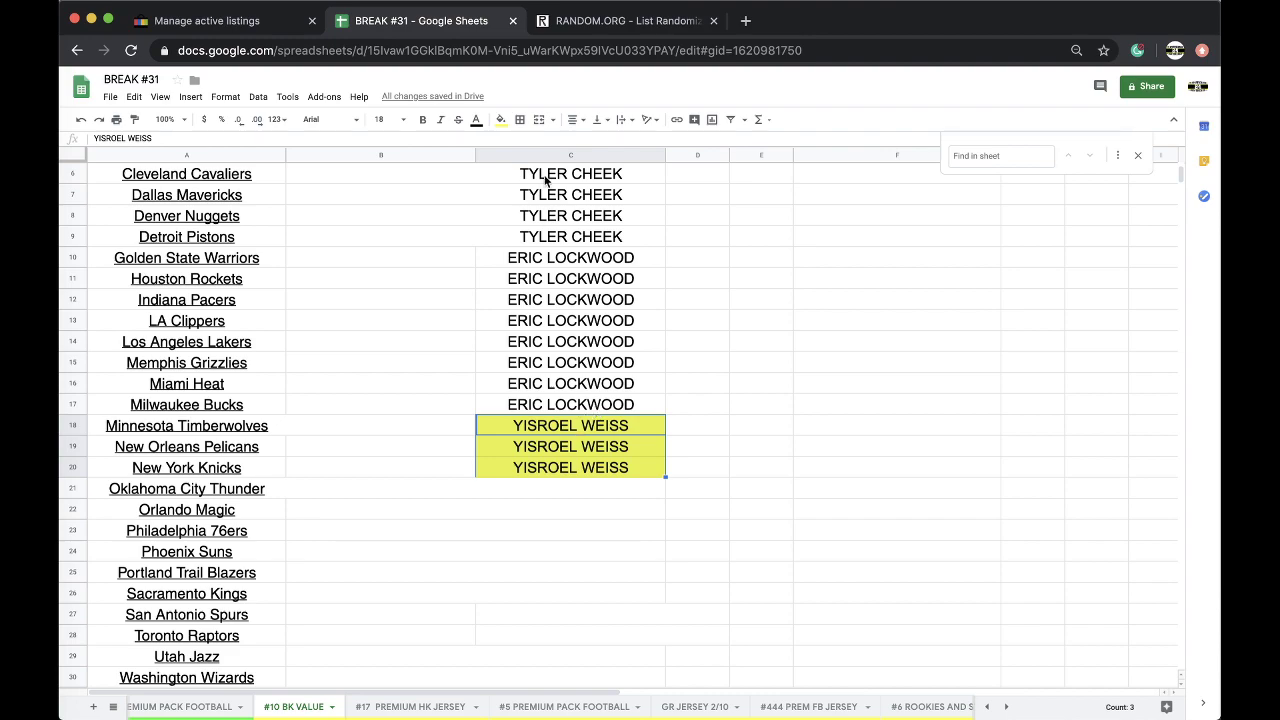
pyautogui.click(500, 119)
pyautogui.click(522, 137)
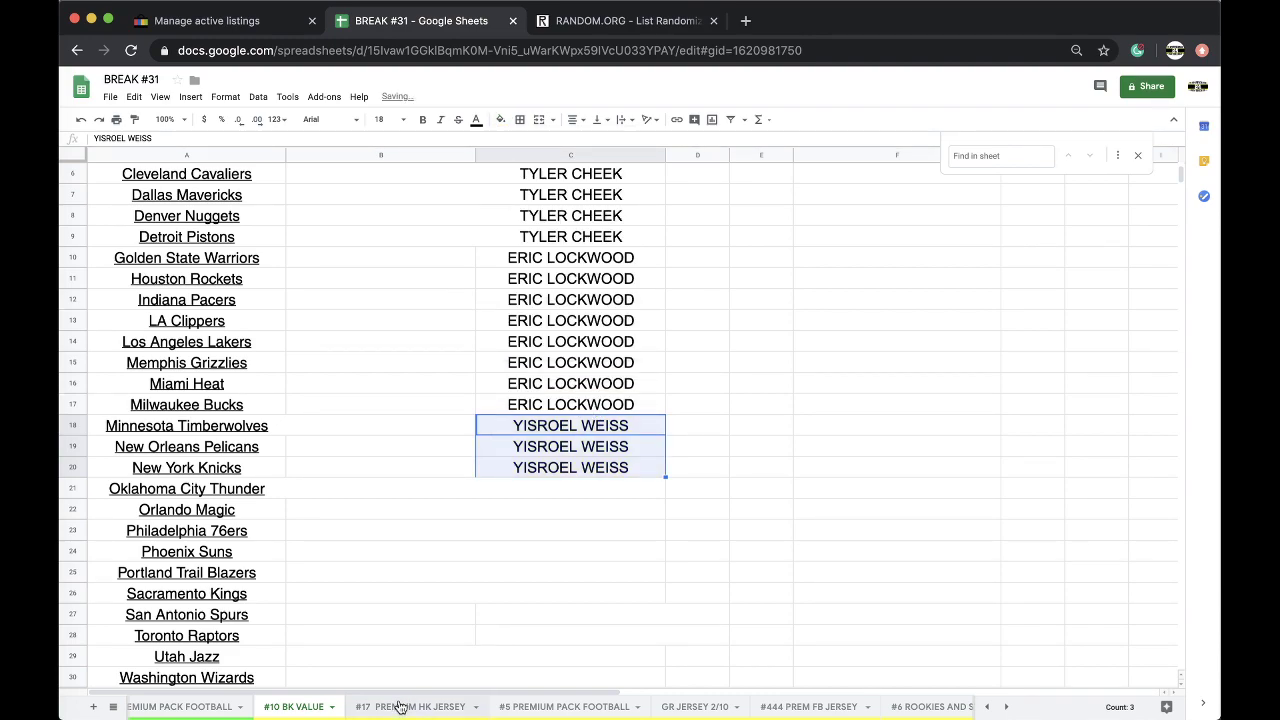
# - On #443 PREM FB JERSEY, copy the eight spot numbers in G1:G8
pyautogui.hscroll(-5, 400, 707)
pyautogui.click(438, 707)
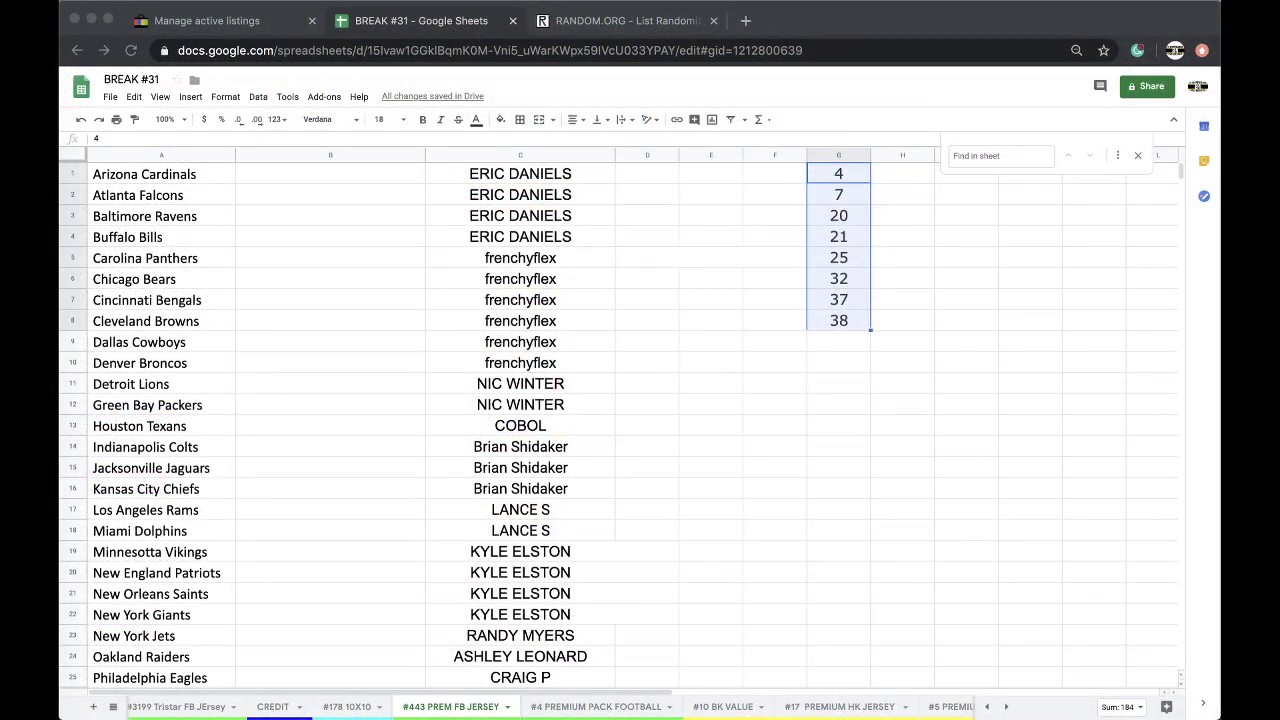
pyautogui.click(843, 200)
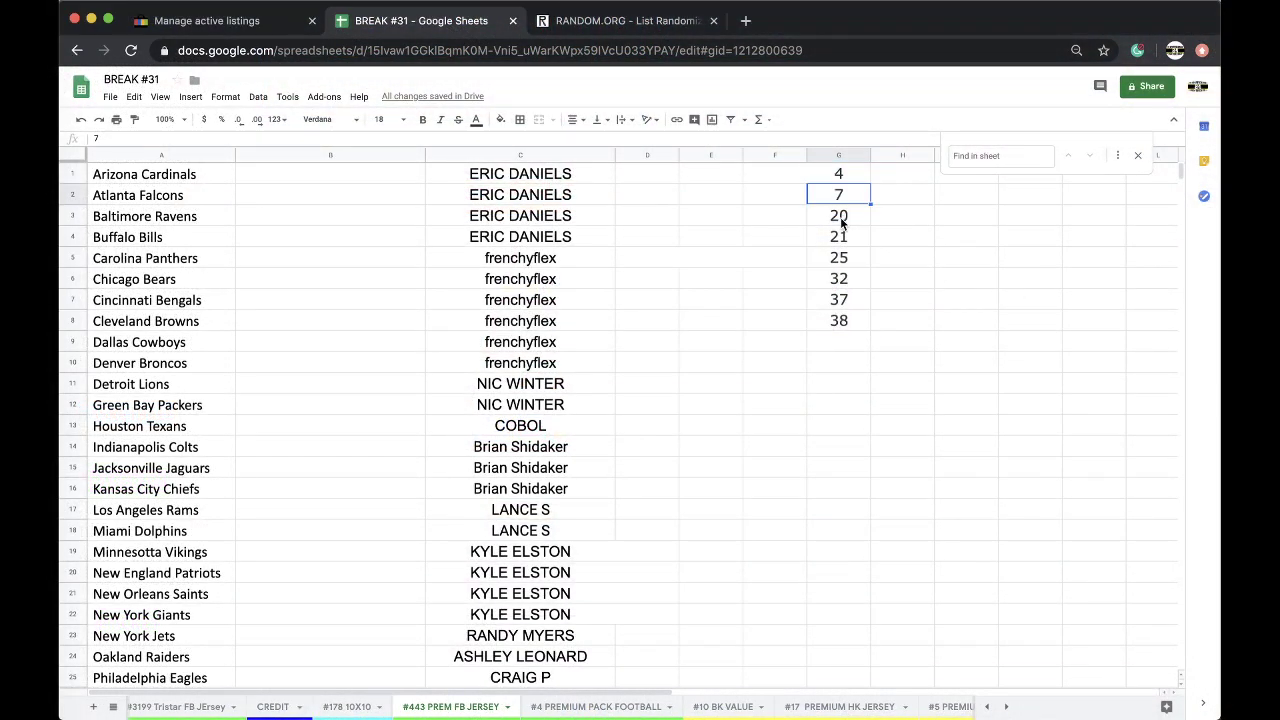
pyautogui.moveTo(840, 176); pyautogui.dragTo(838, 321)
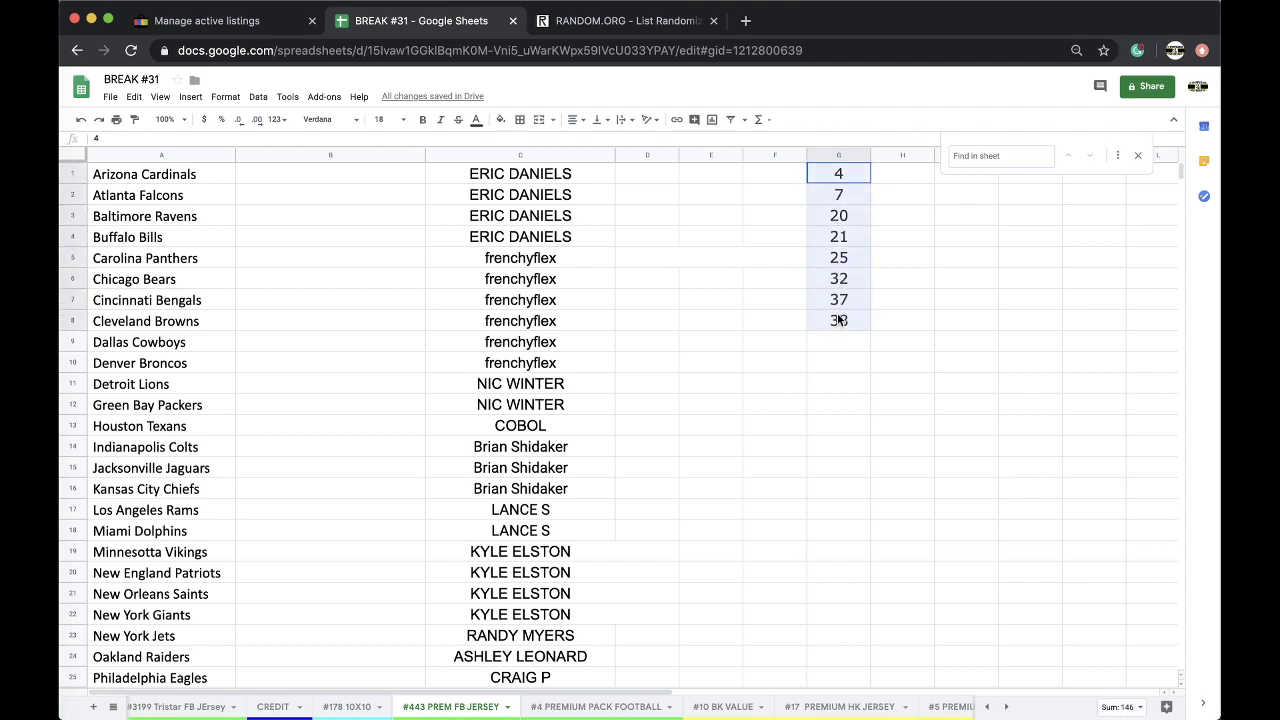
pyautogui.press('super+c')
pyautogui.click(570, 20)
# - Paste the eight spot numbers into a fresh List Randomizer and shuffle them five times
pyautogui.click(543, 48)
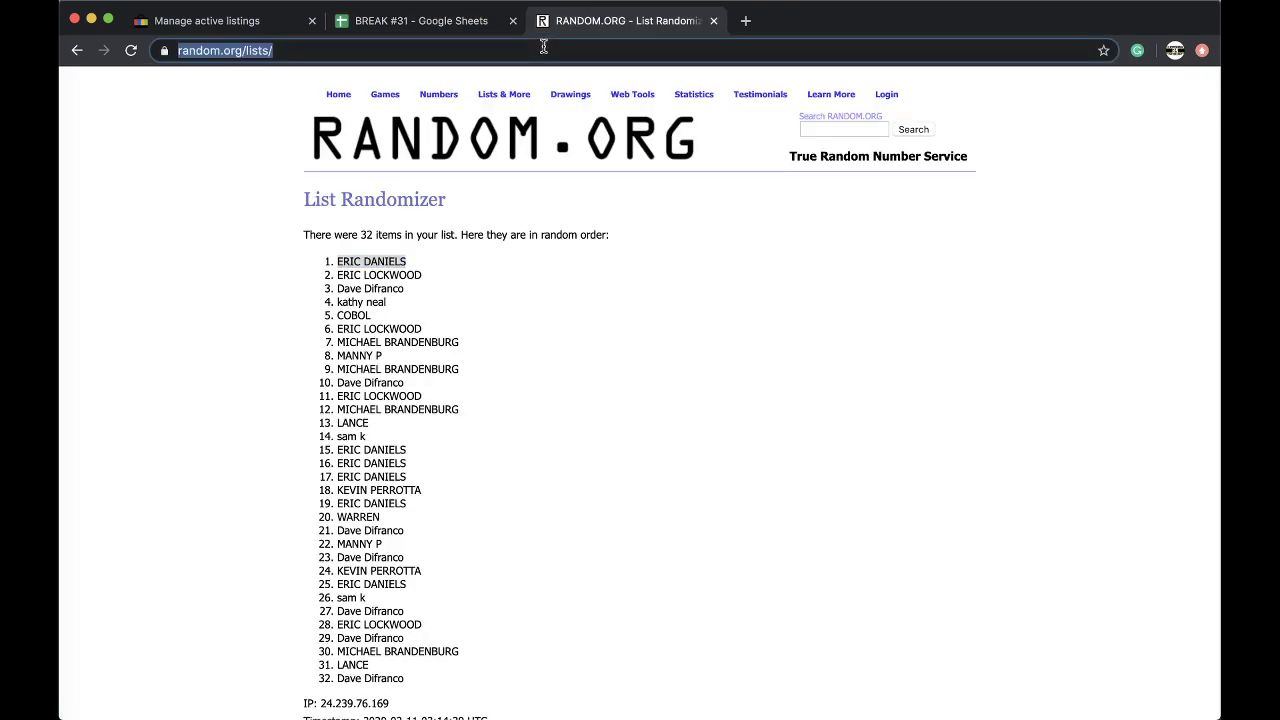
pyautogui.press('Return')
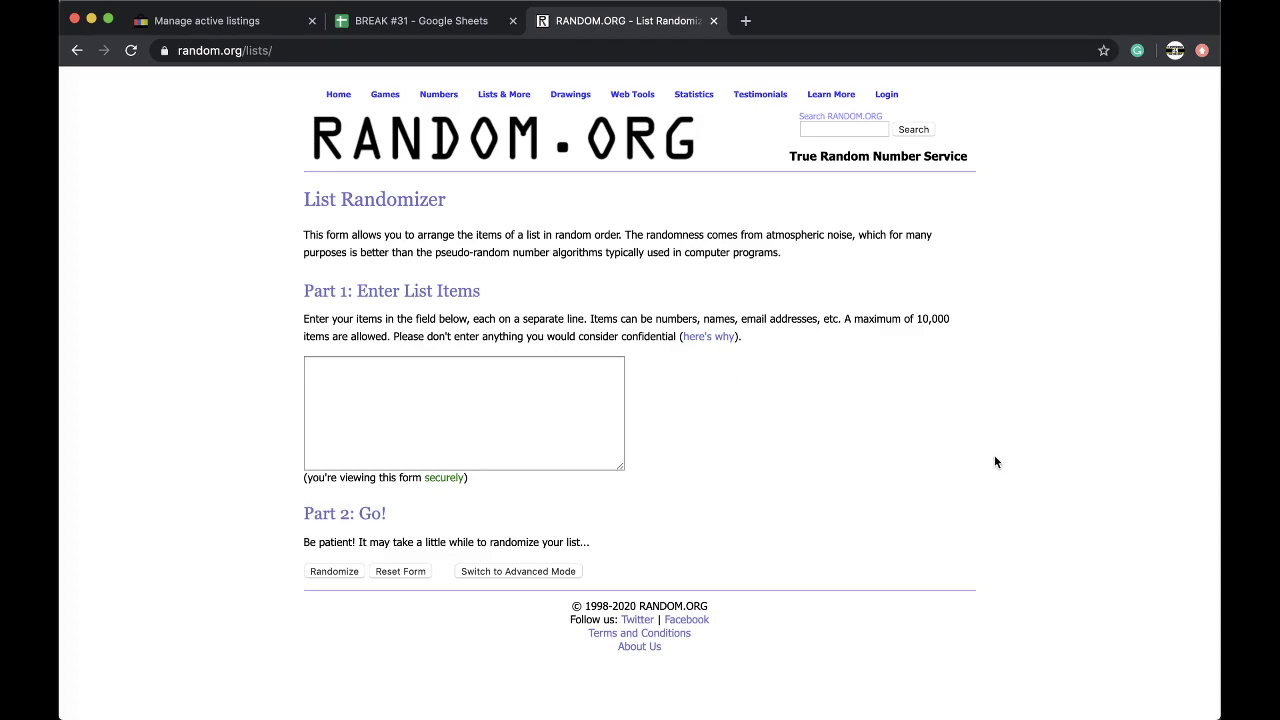
pyautogui.click(586, 415)
pyautogui.press('super+v')
pyautogui.click(345, 571)
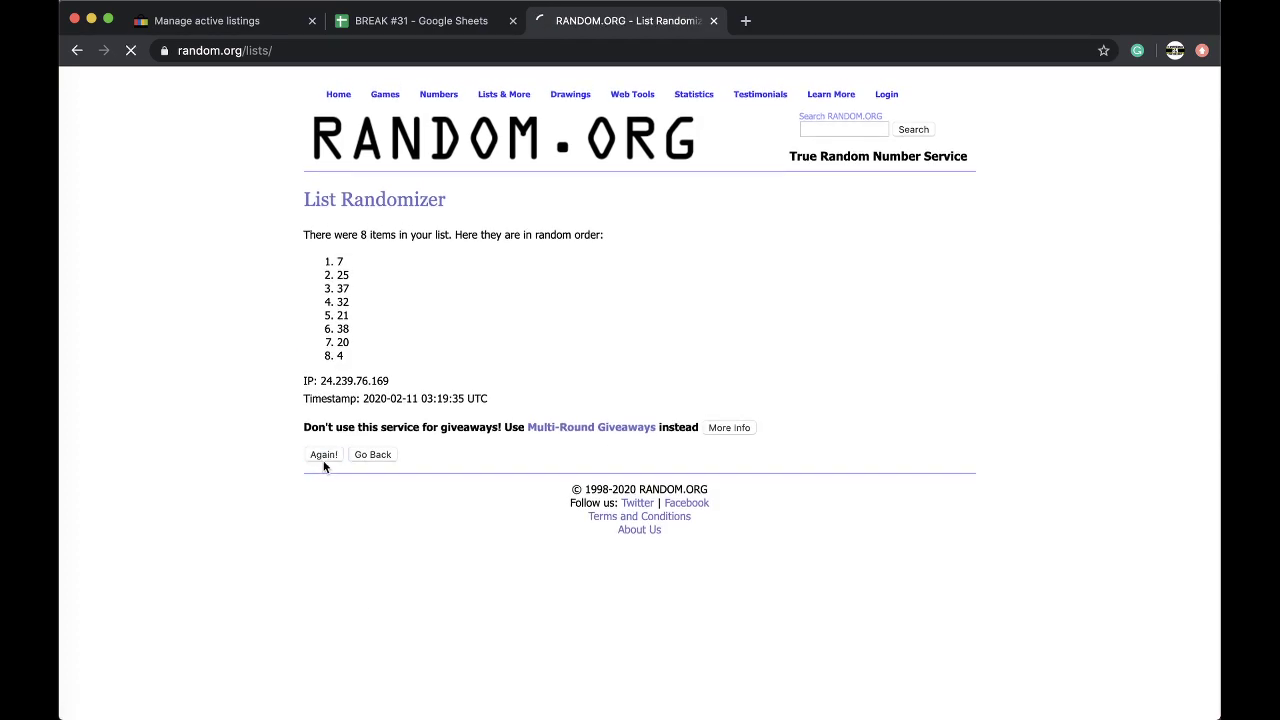
pyautogui.click(323, 457)
pyautogui.click(322, 488)
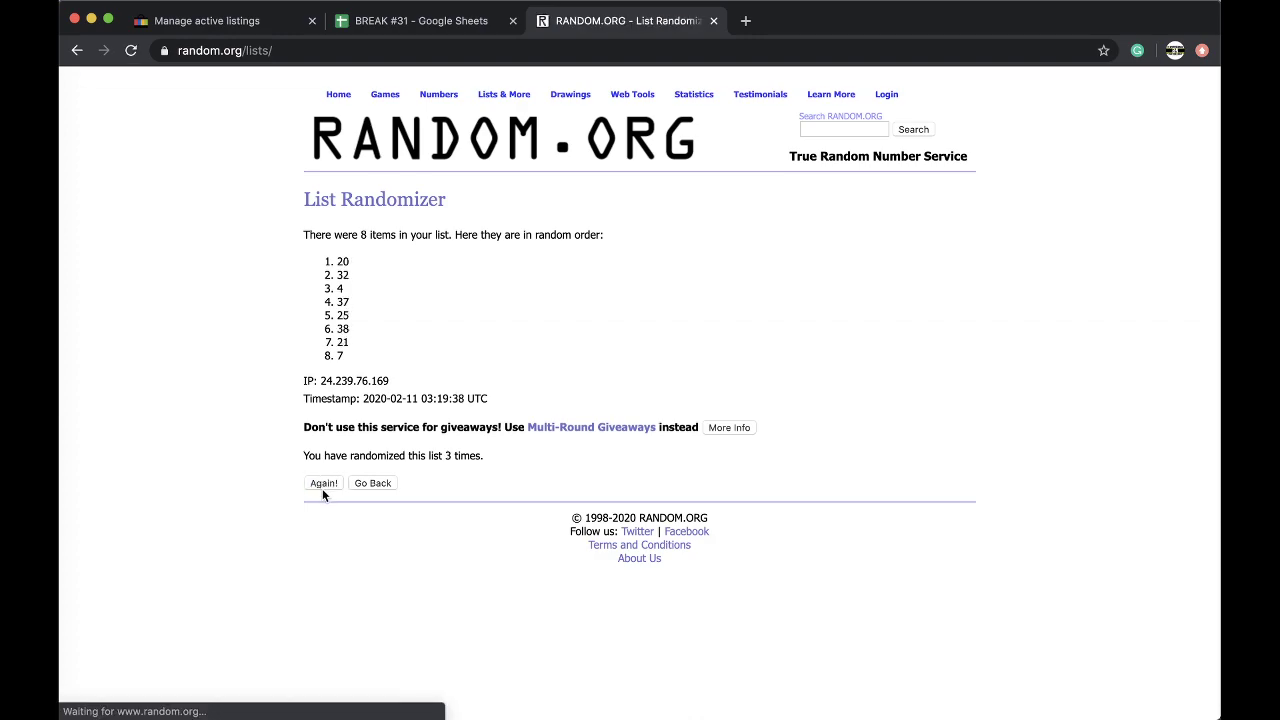
pyautogui.click(322, 483)
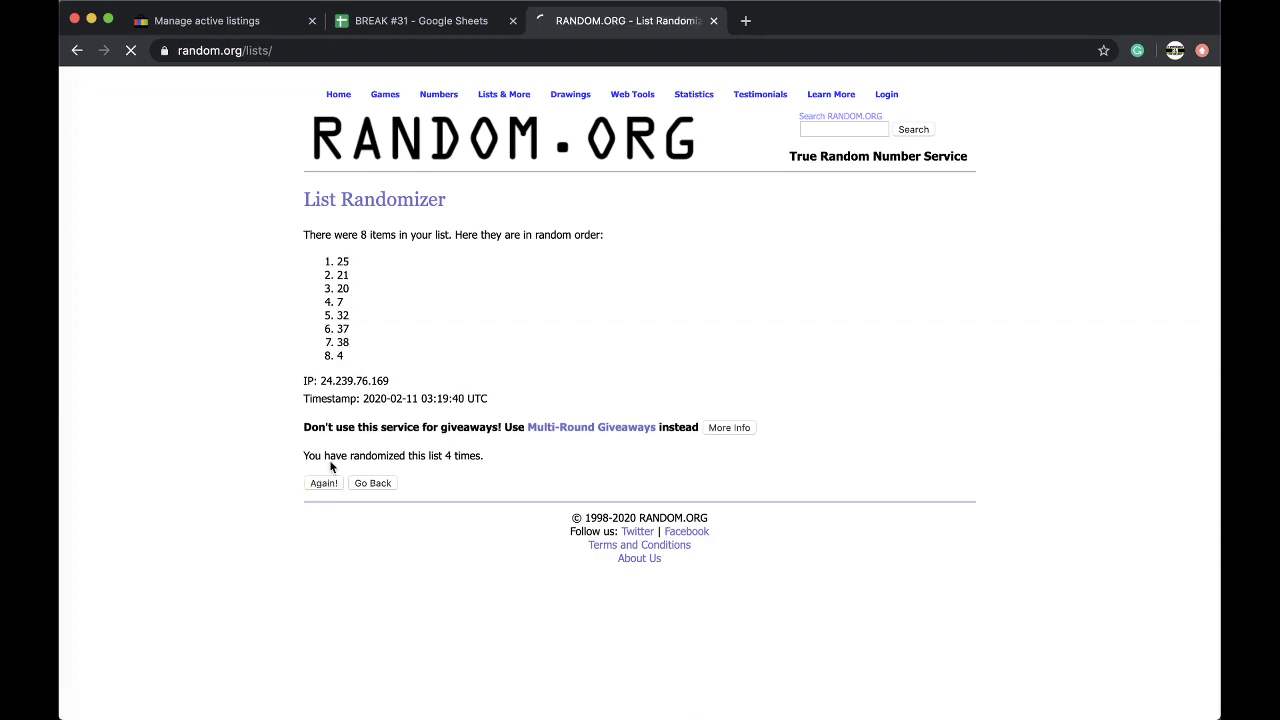
pyautogui.click(322, 483)
pyautogui.click(441, 31)
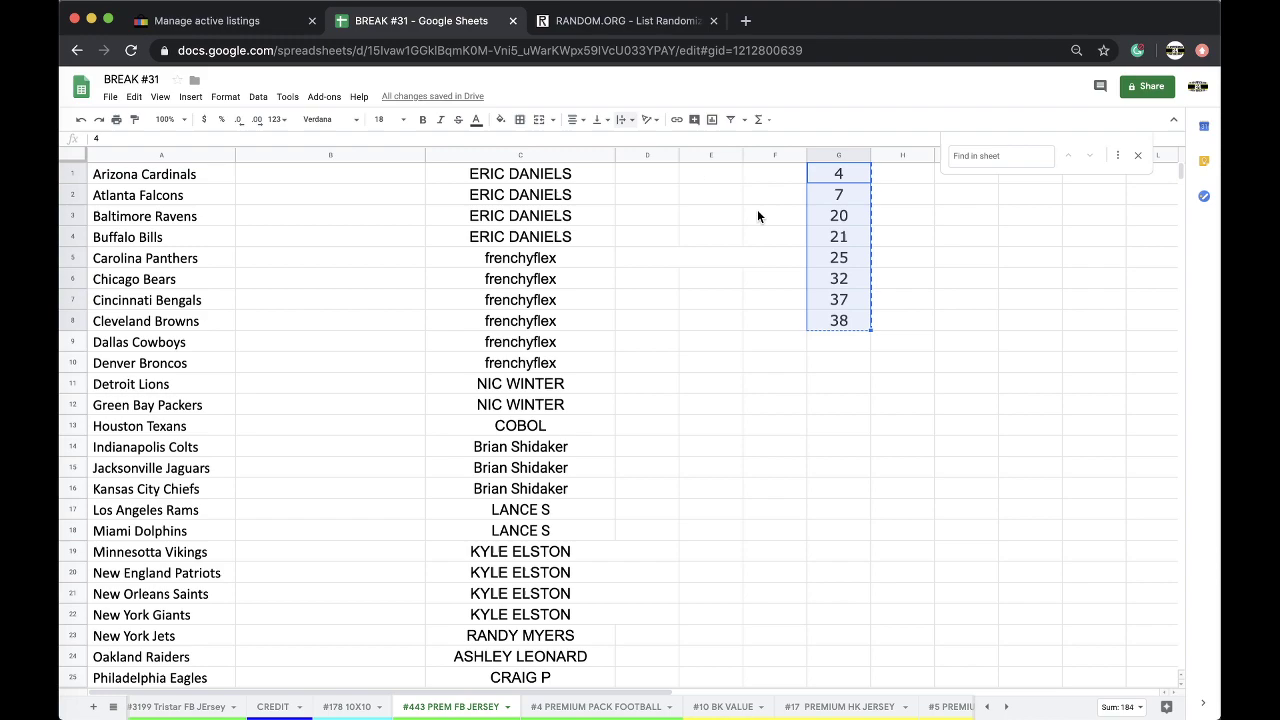
# - Fill cell G1, holding the number 4, with yellow on #443 PREM FB JERSEY
pyautogui.click(833, 180)
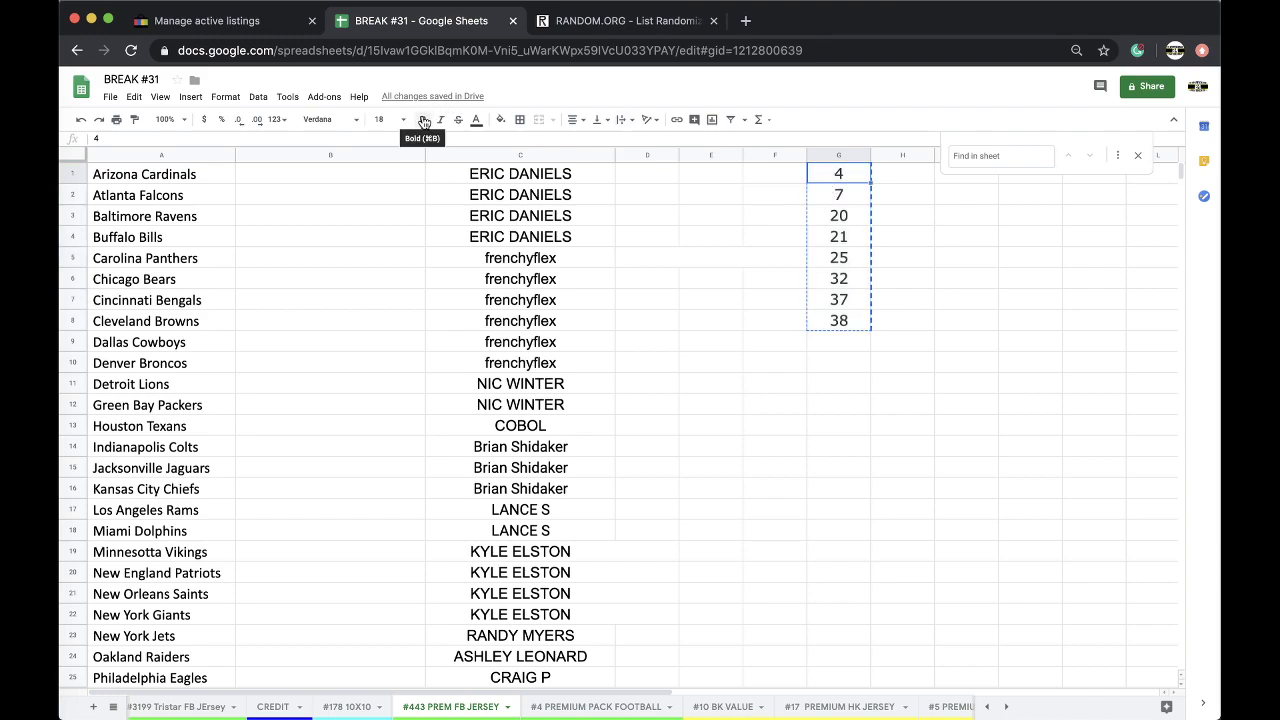
pyautogui.click(500, 119)
pyautogui.click(549, 175)
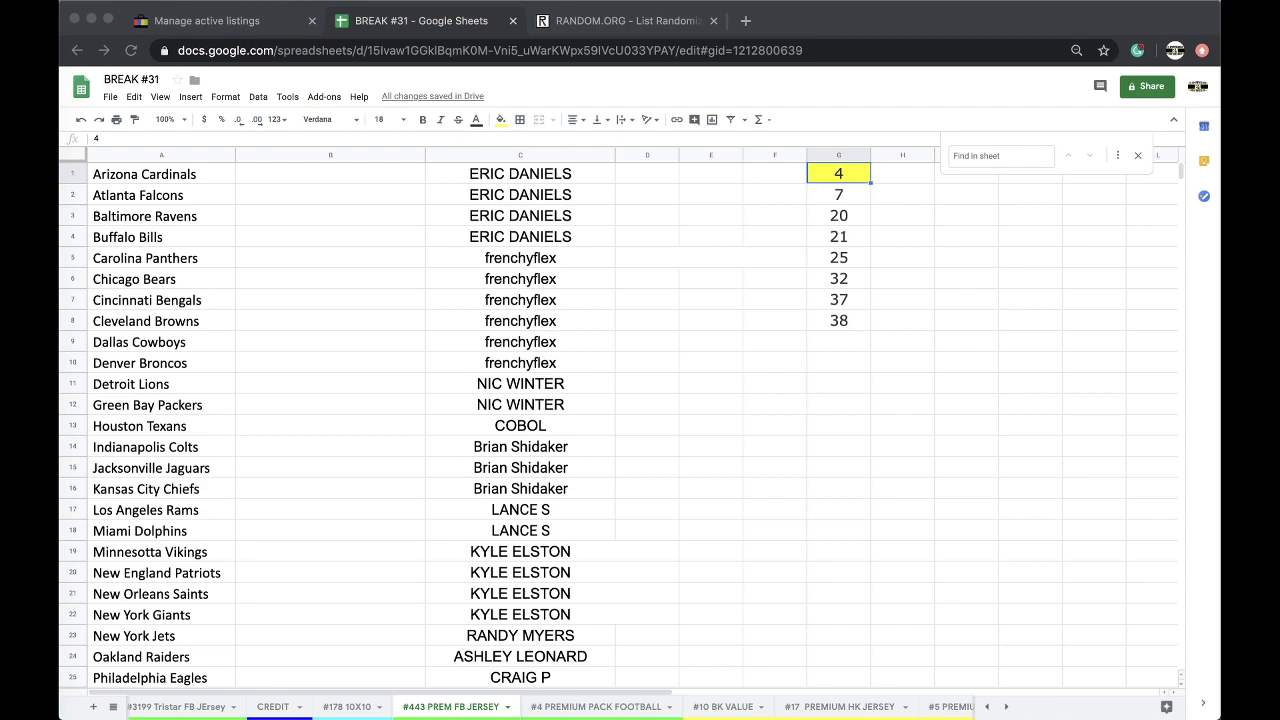
# - On #444 PREM FB JERSEY, delete the numbers below 4 in column G, then undo it
pyautogui.hscroll(5, 797, 707)
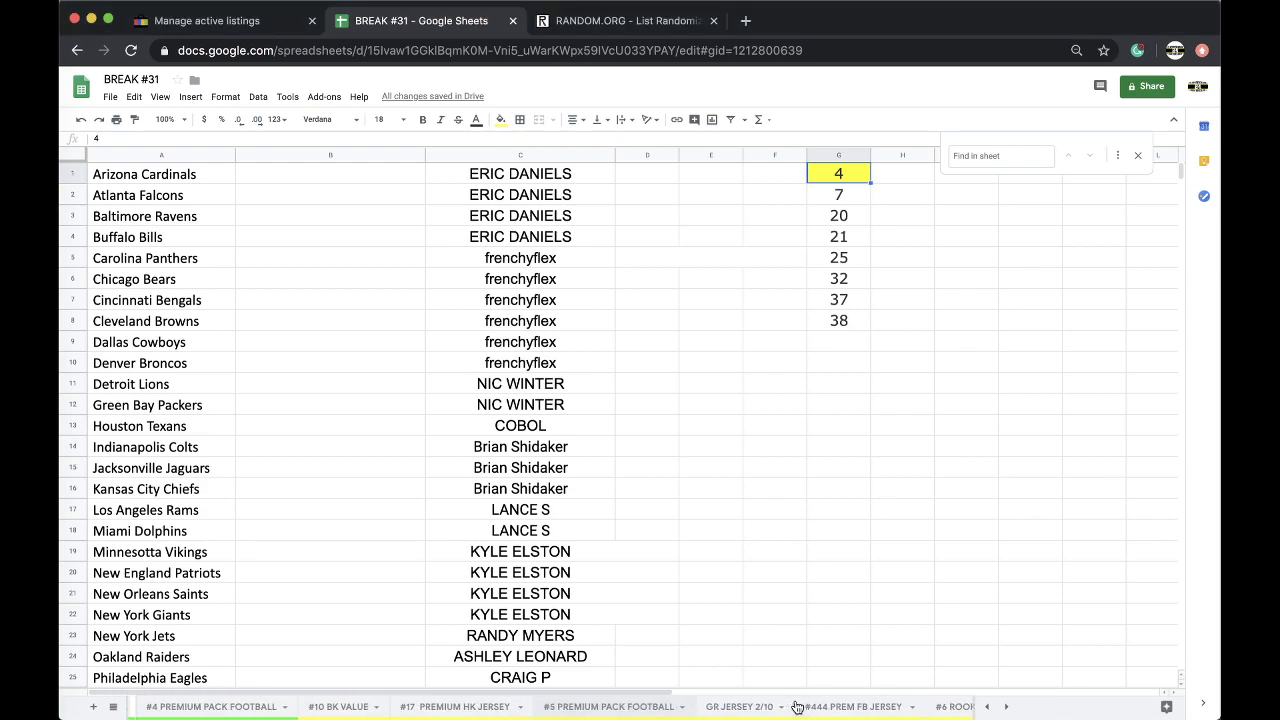
pyautogui.click(814, 707)
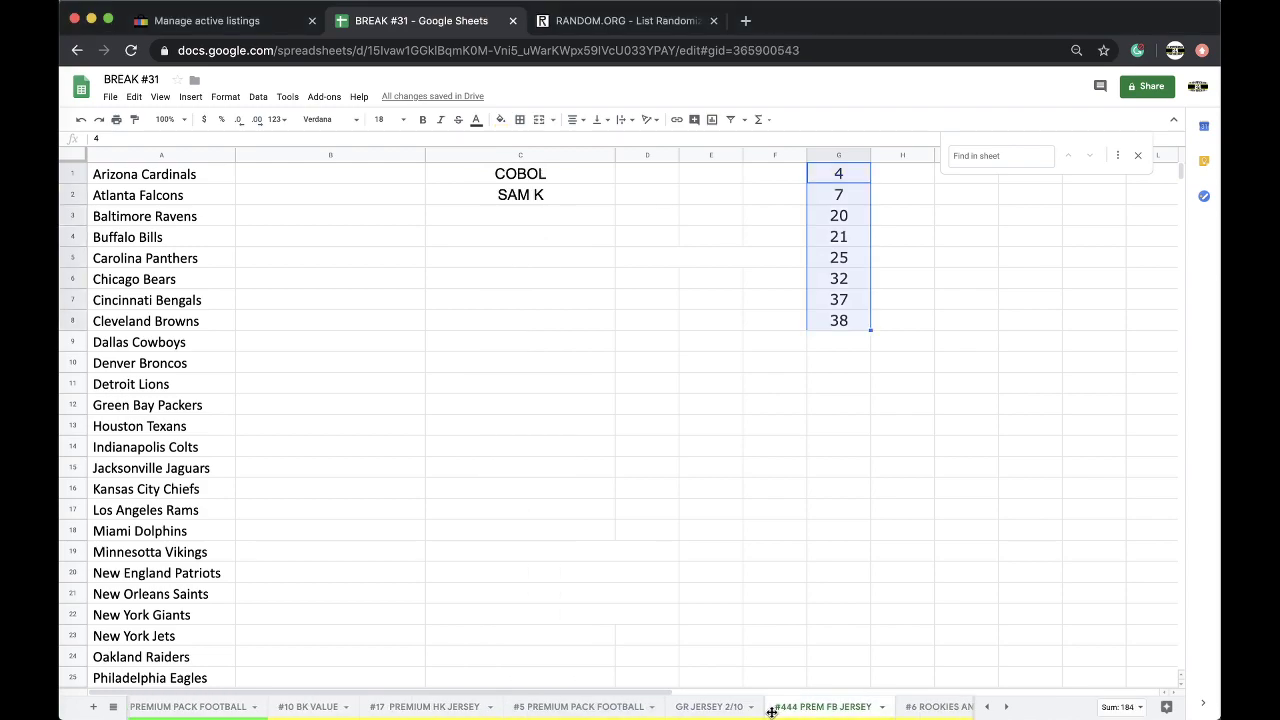
pyautogui.click(823, 222)
pyautogui.moveTo(843, 200); pyautogui.dragTo(838, 318)
pyautogui.press('Delete')
pyautogui.click(815, 175)
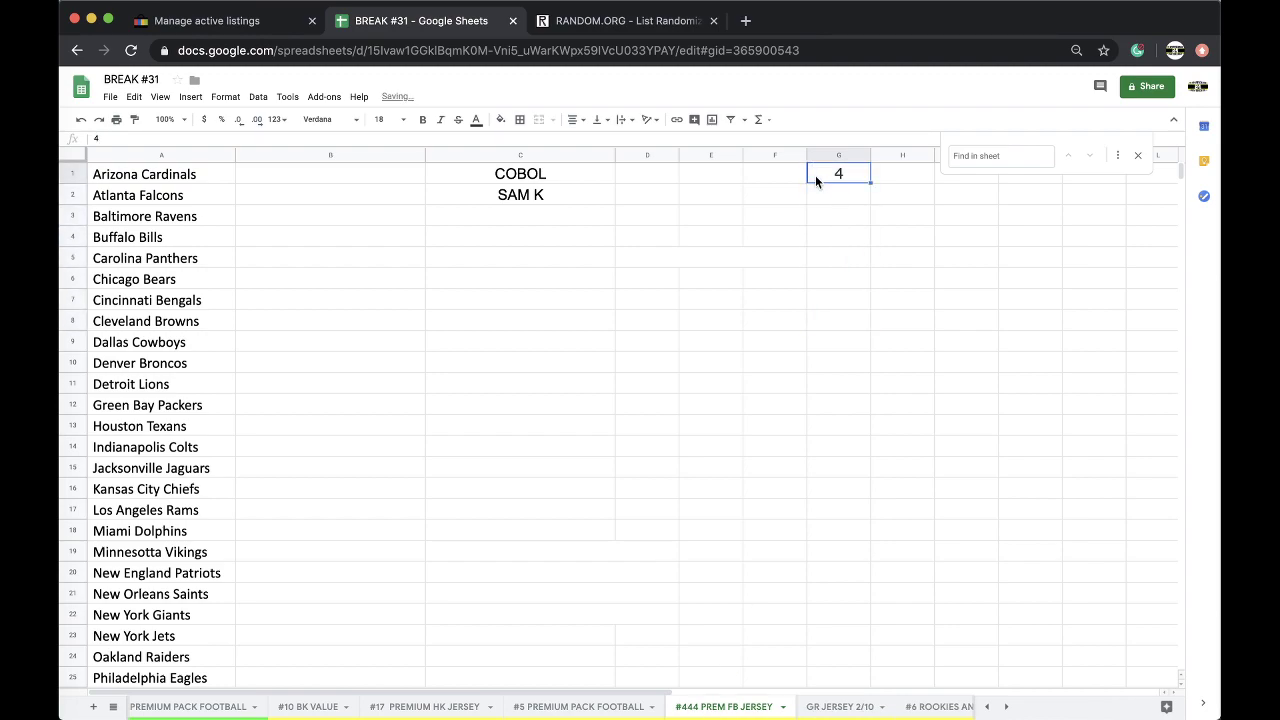
pyautogui.press('super+z')
pyautogui.hscroll(-5, 516, 707)
# - Back on #443 PREM FB JERSEY, copy the whole column C of buyer names
pyautogui.click(516, 707)
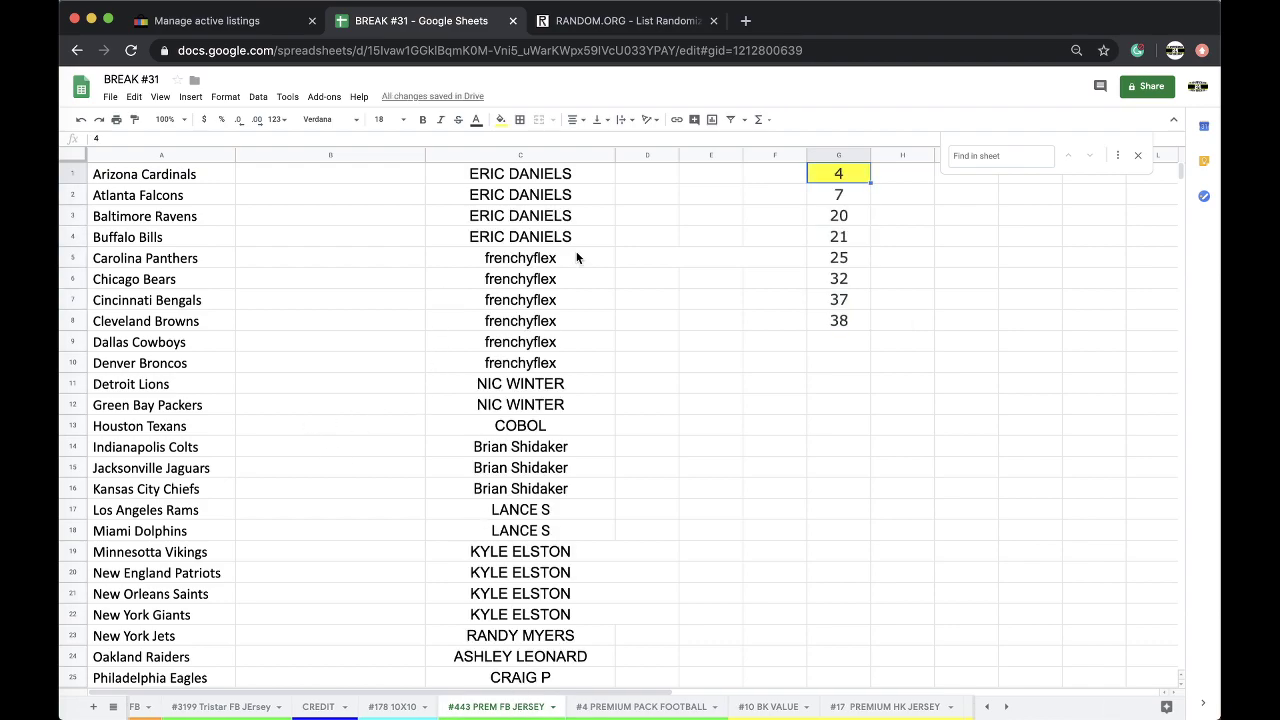
pyautogui.moveTo(540, 258); pyautogui.dragTo(540, 300)
pyautogui.scroll(-1, 540, 300)
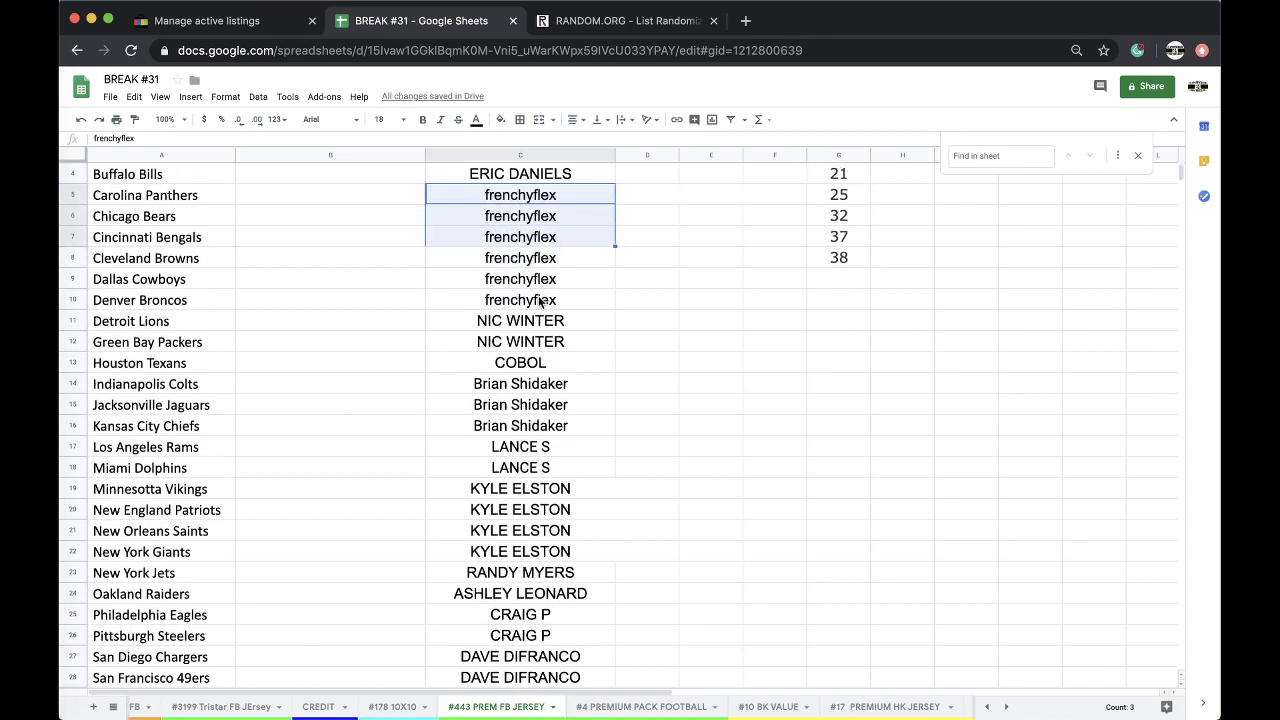
pyautogui.scroll(-4, 540, 302)
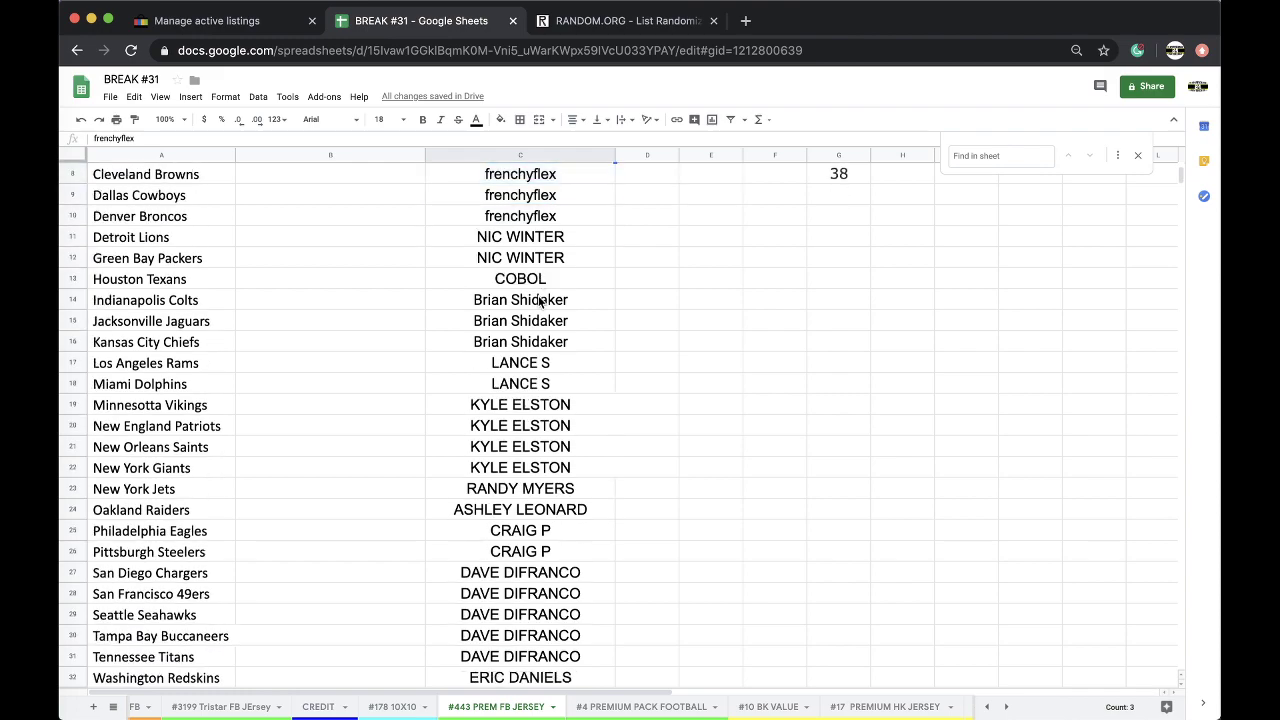
pyautogui.scroll(-3, 520, 385)
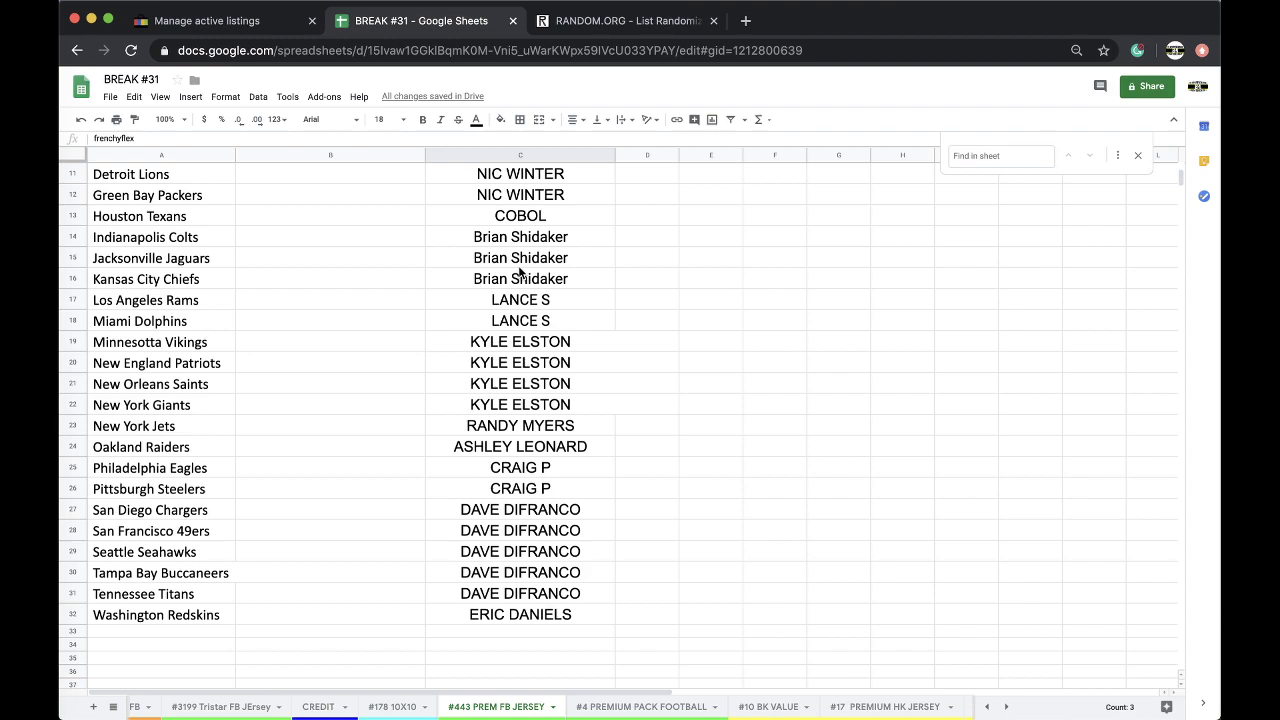
pyautogui.click(522, 156)
pyautogui.hotkey('ctrl', 'c')
pyautogui.scroll(10, 538, 443)
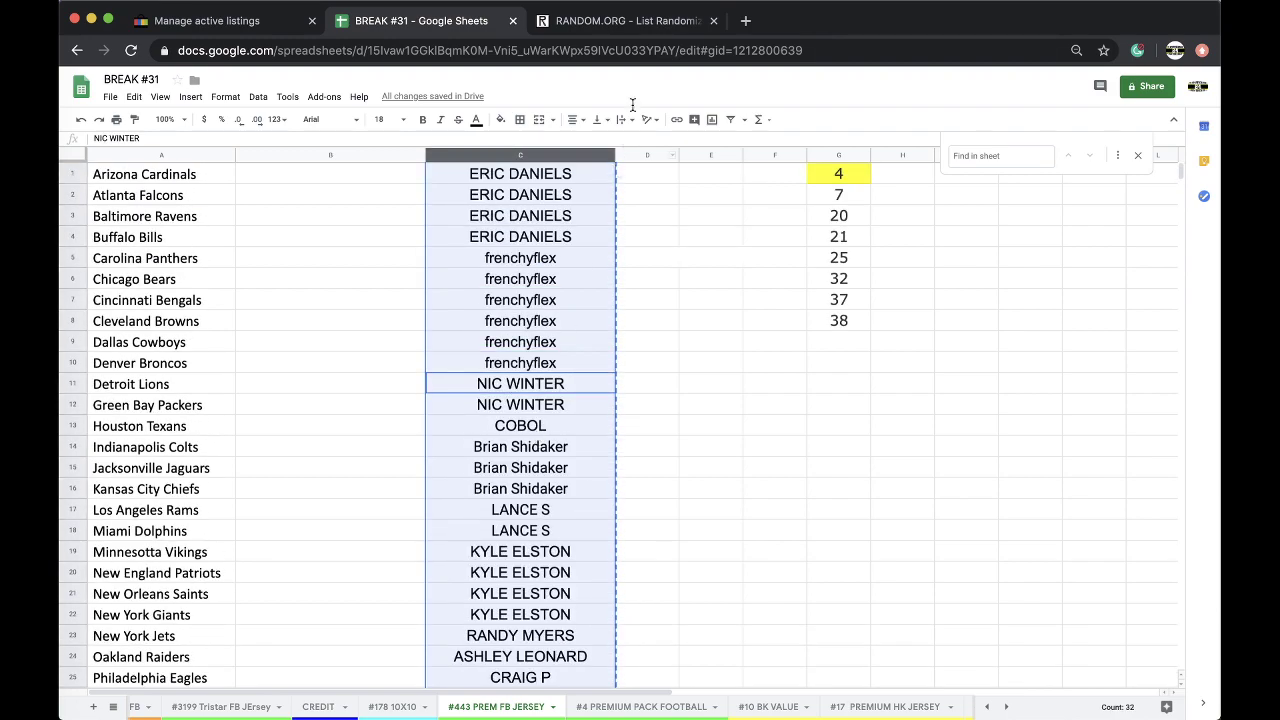
# - Load a blank List Randomizer, paste in the 32 buyer names, and randomize them
pyautogui.click(630, 22)
pyautogui.click(598, 52)
pyautogui.press('Return')
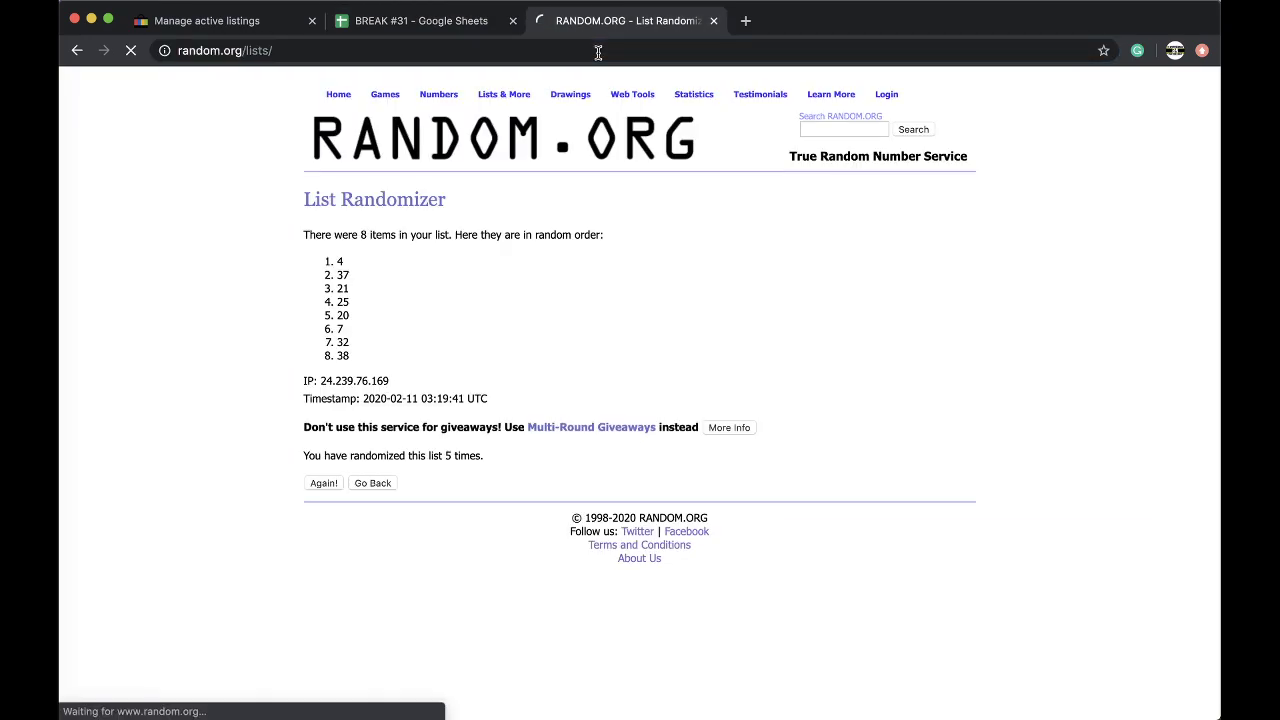
pyautogui.click(468, 440)
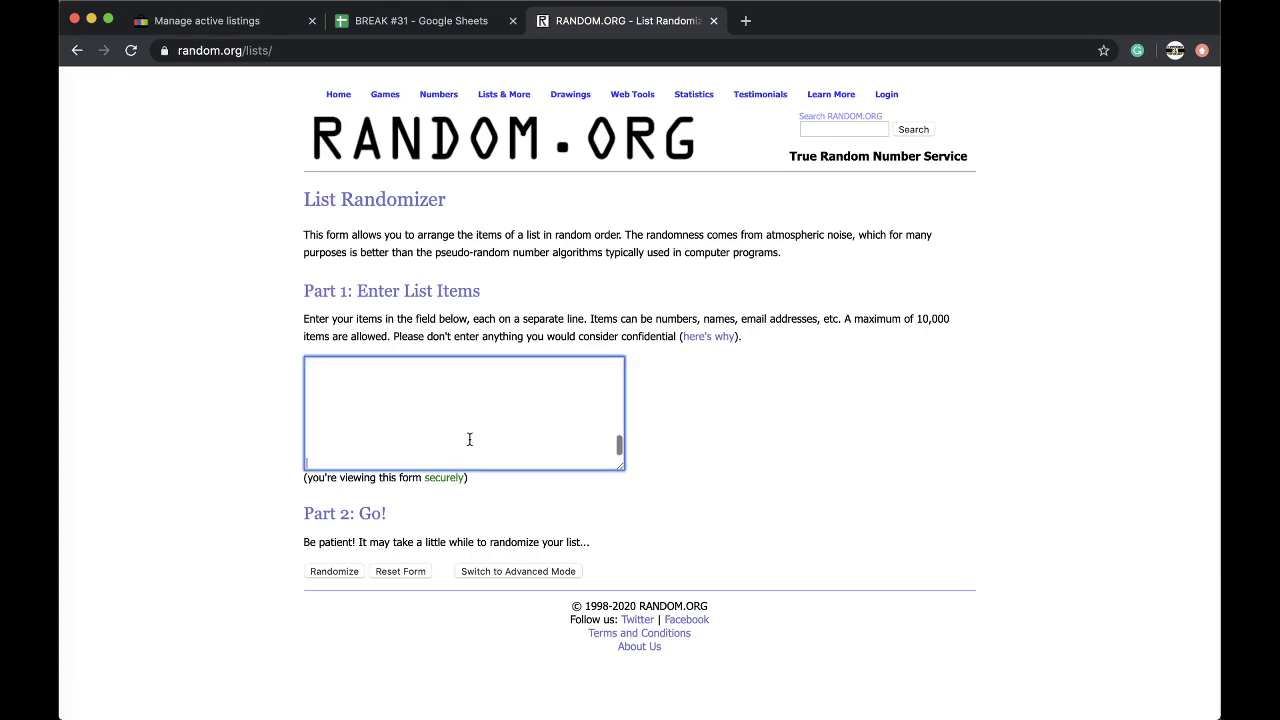
pyautogui.click(325, 577)
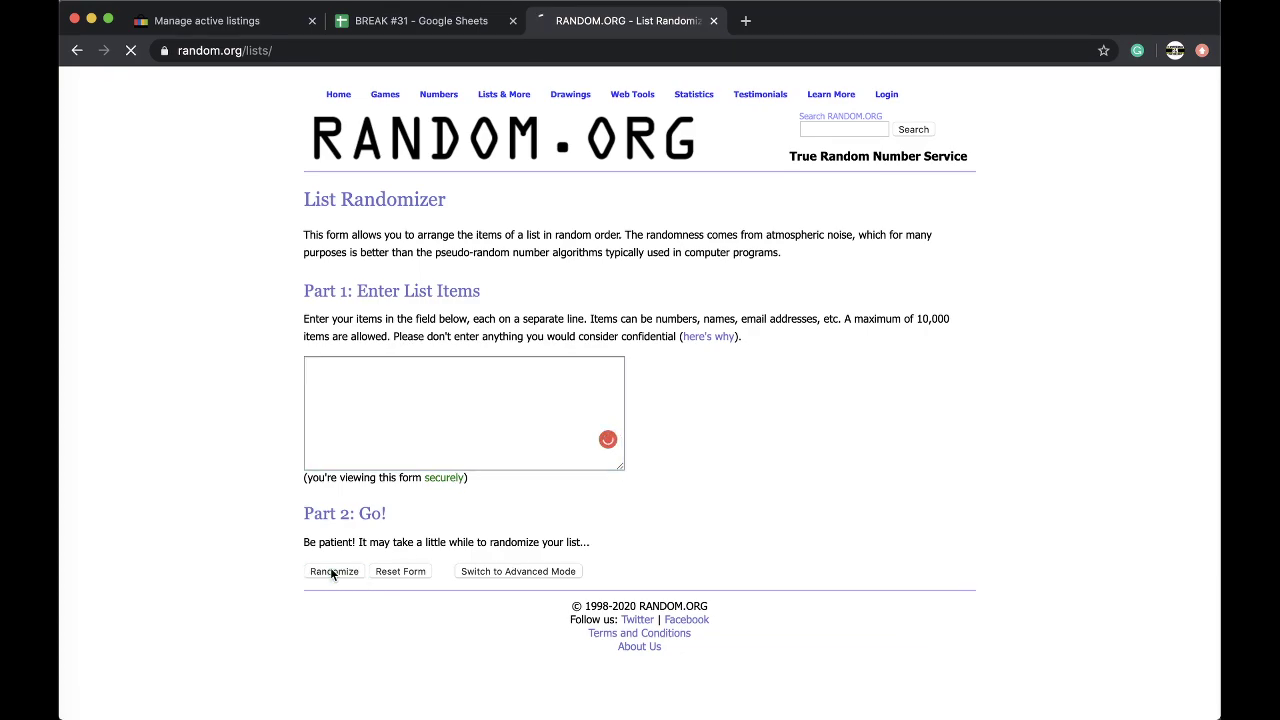
# - Shuffle the names four more times and select the final shuffled list
pyautogui.scroll(-3, 349, 537)
pyautogui.click(323, 612)
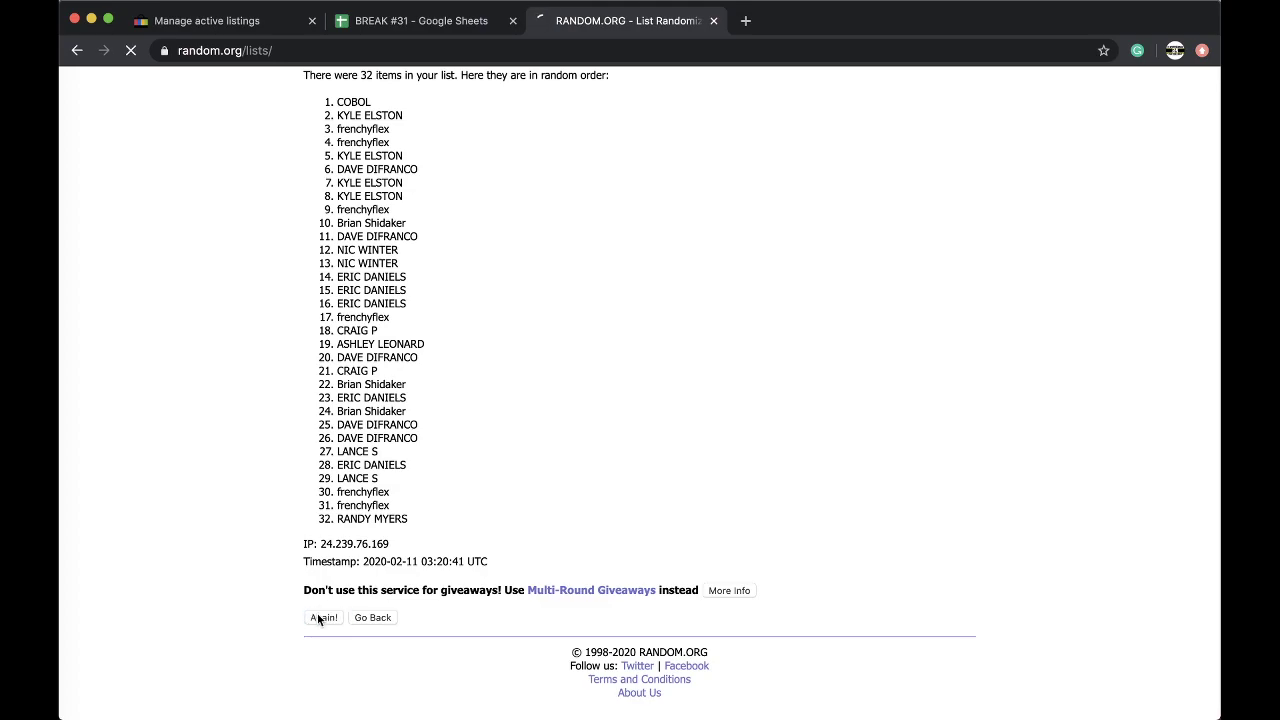
pyautogui.click(320, 614)
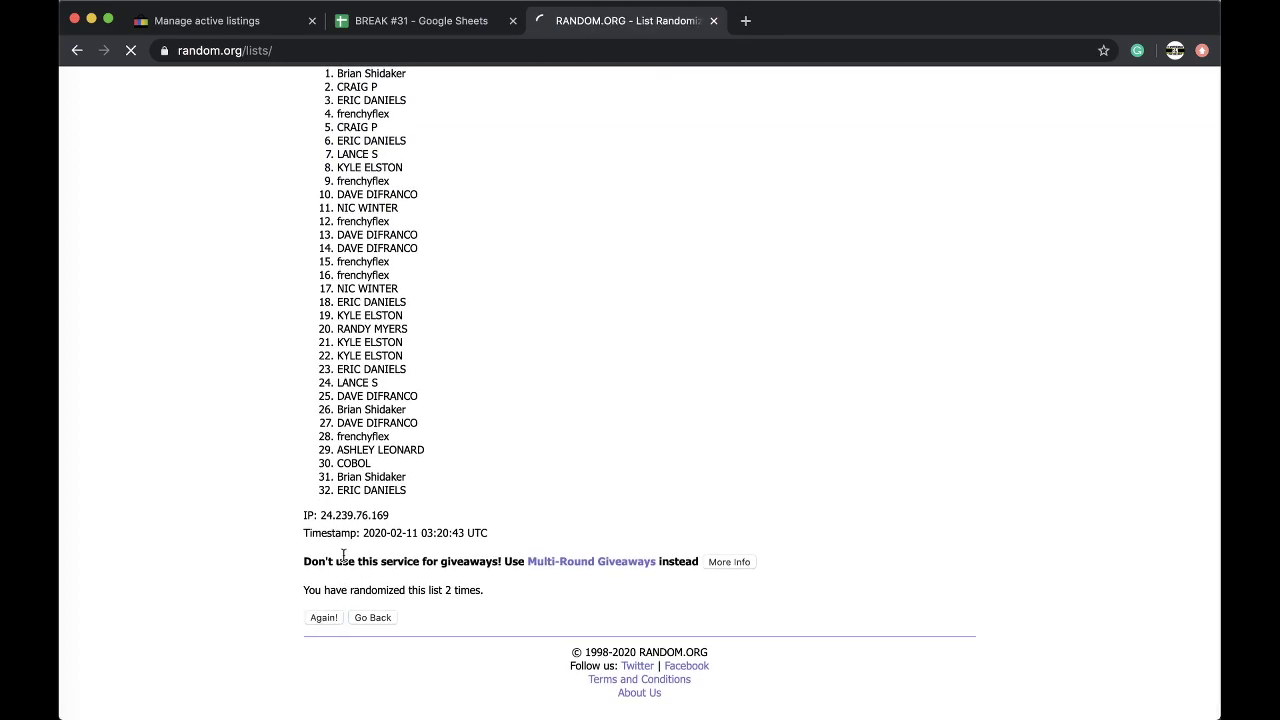
pyautogui.click(321, 622)
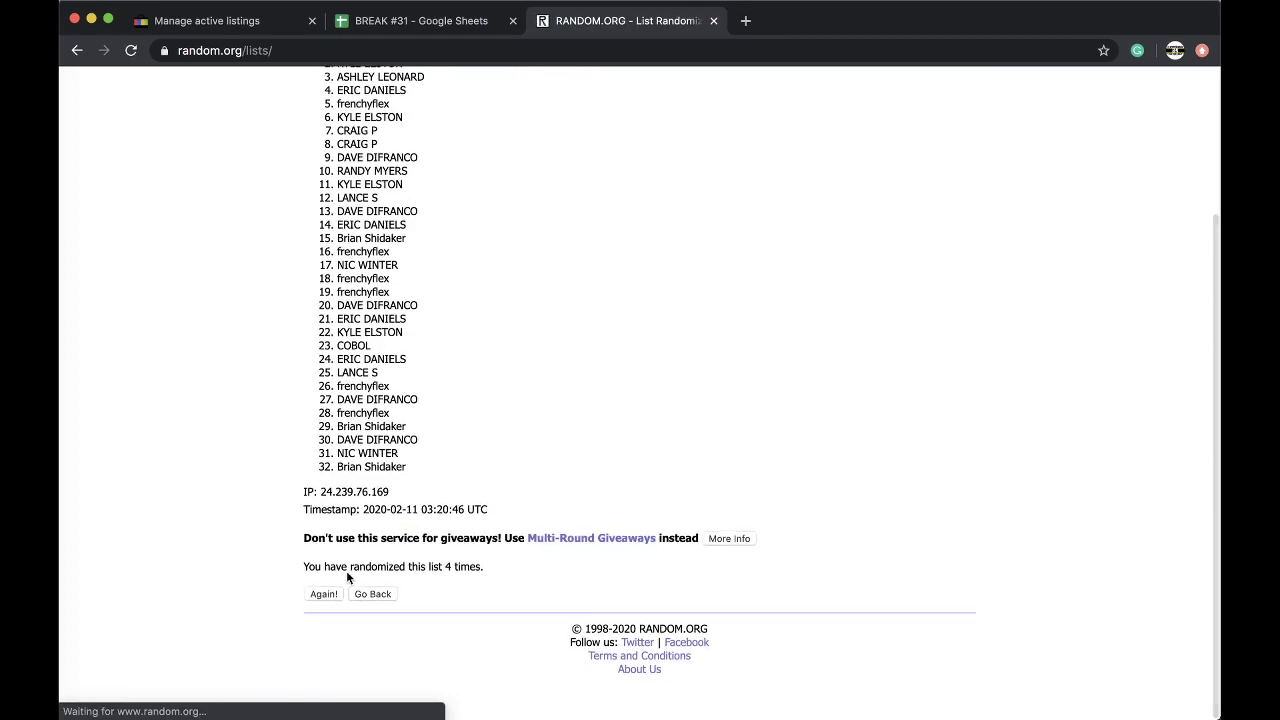
pyautogui.click(323, 617)
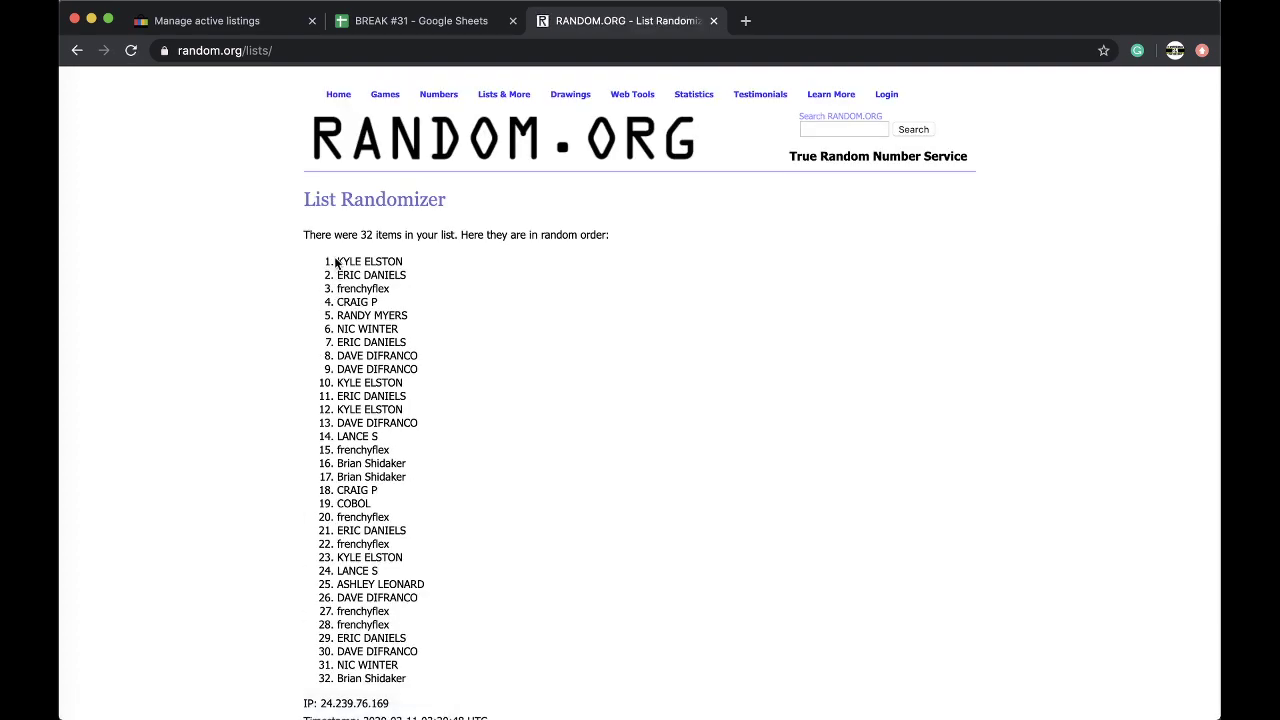
pyautogui.moveTo(349, 261); pyautogui.dragTo(437, 491)
pyautogui.scroll(-1, 398, 274)
pyautogui.click(394, 272)
pyautogui.scroll(-4, 420, 252)
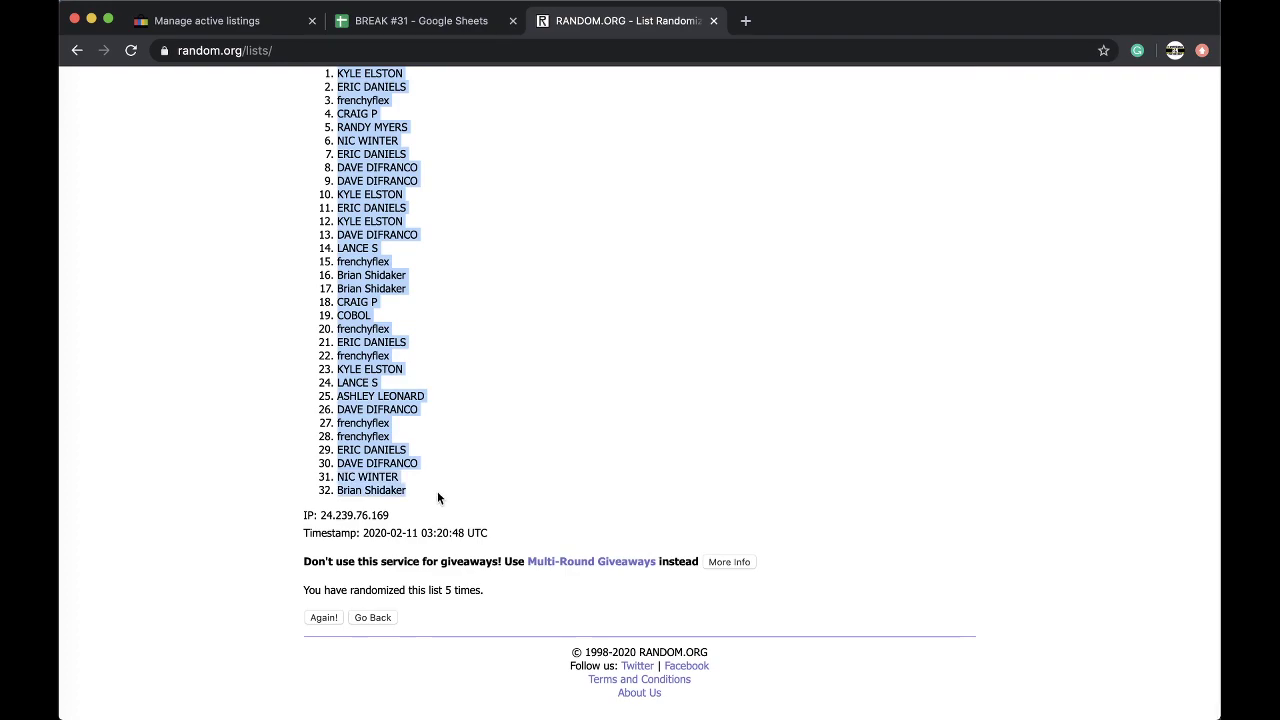
pyautogui.click(410, 20)
# - Paste the shuffled names into column B from B1 and set them to font size 18
pyautogui.click(314, 172)
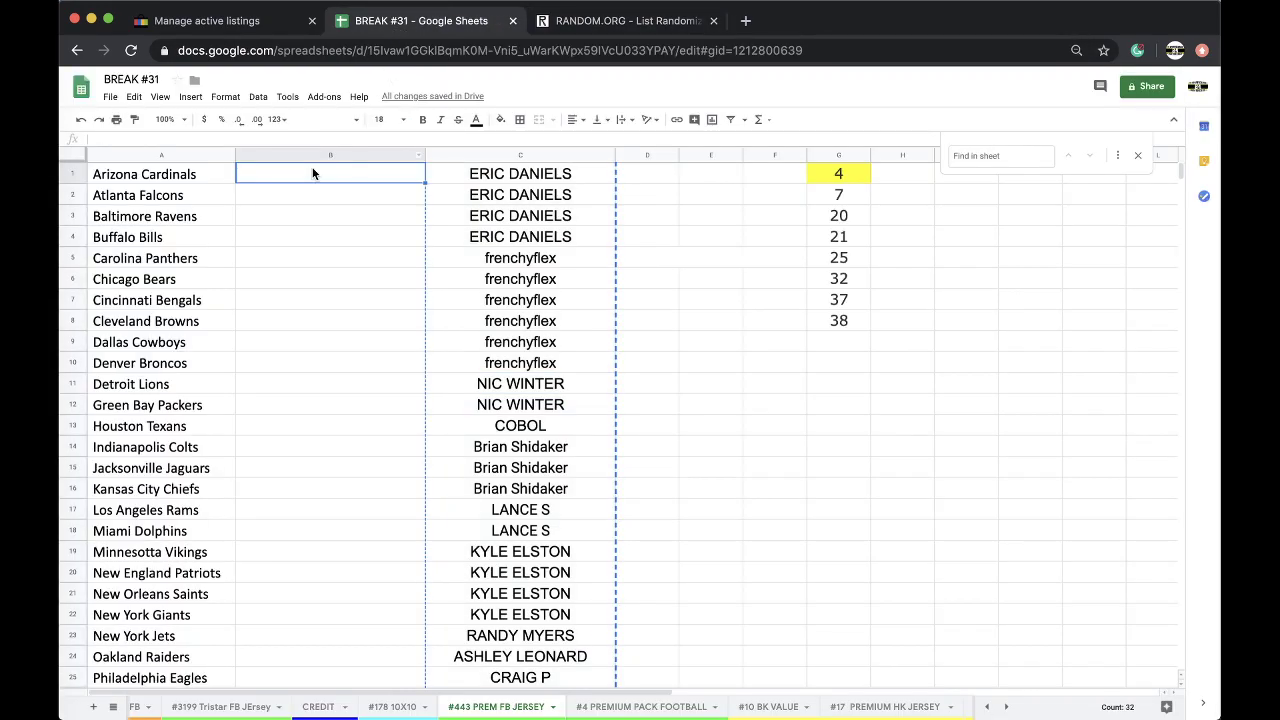
pyautogui.press('super+v')
pyautogui.click(400, 120)
pyautogui.click(386, 303)
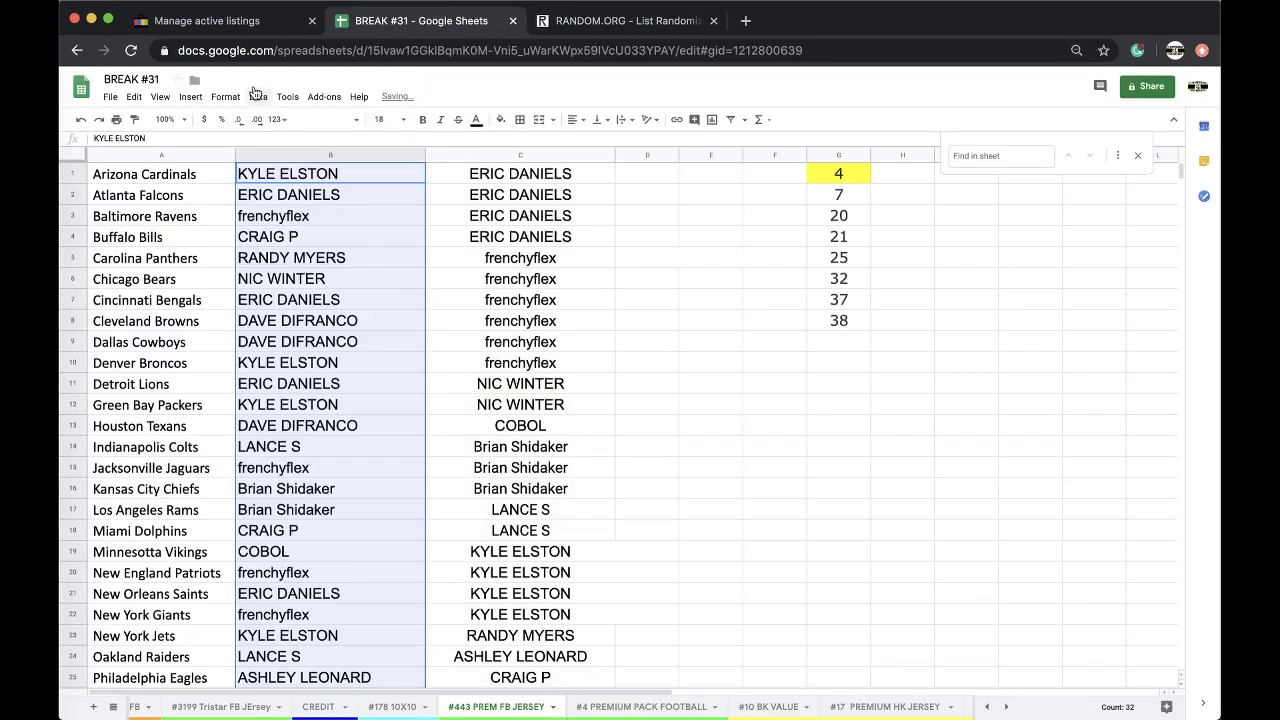
# - Sort the sheet A→Z by column B and scroll through the reordered rows
pyautogui.click(256, 100)
pyautogui.click(300, 120)
pyautogui.click(290, 176)
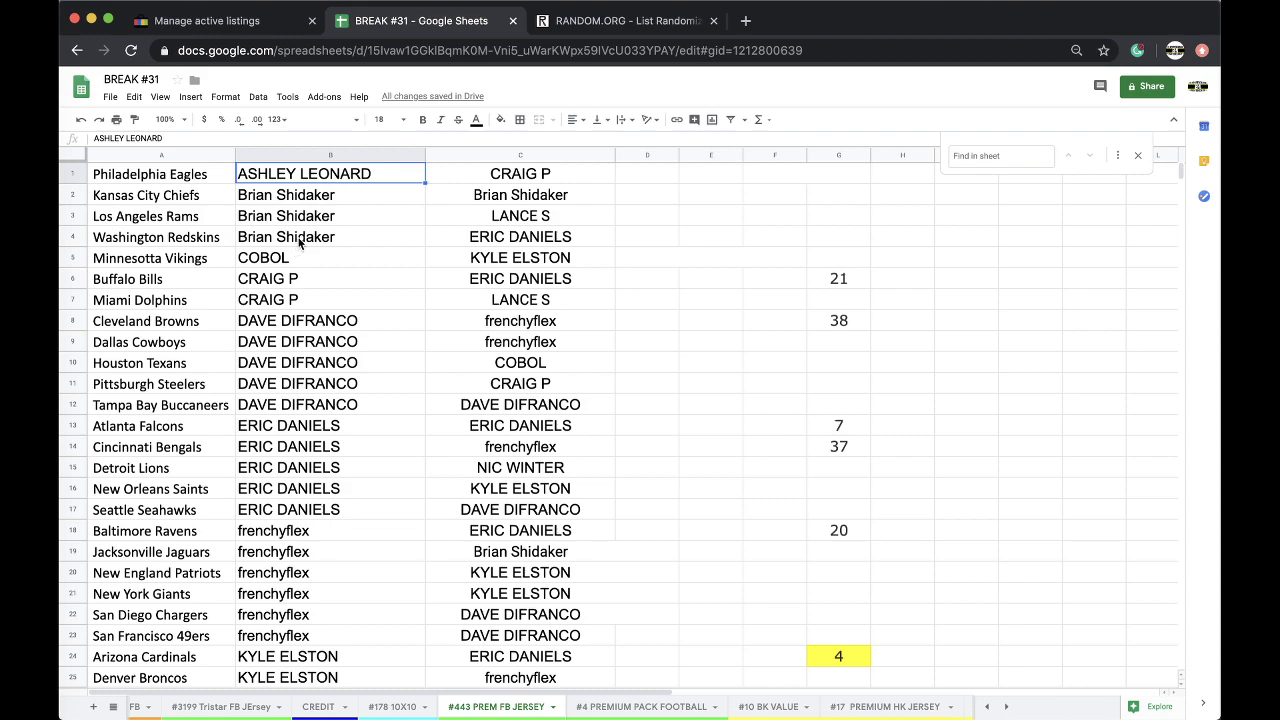
pyautogui.scroll(-1, 298, 243)
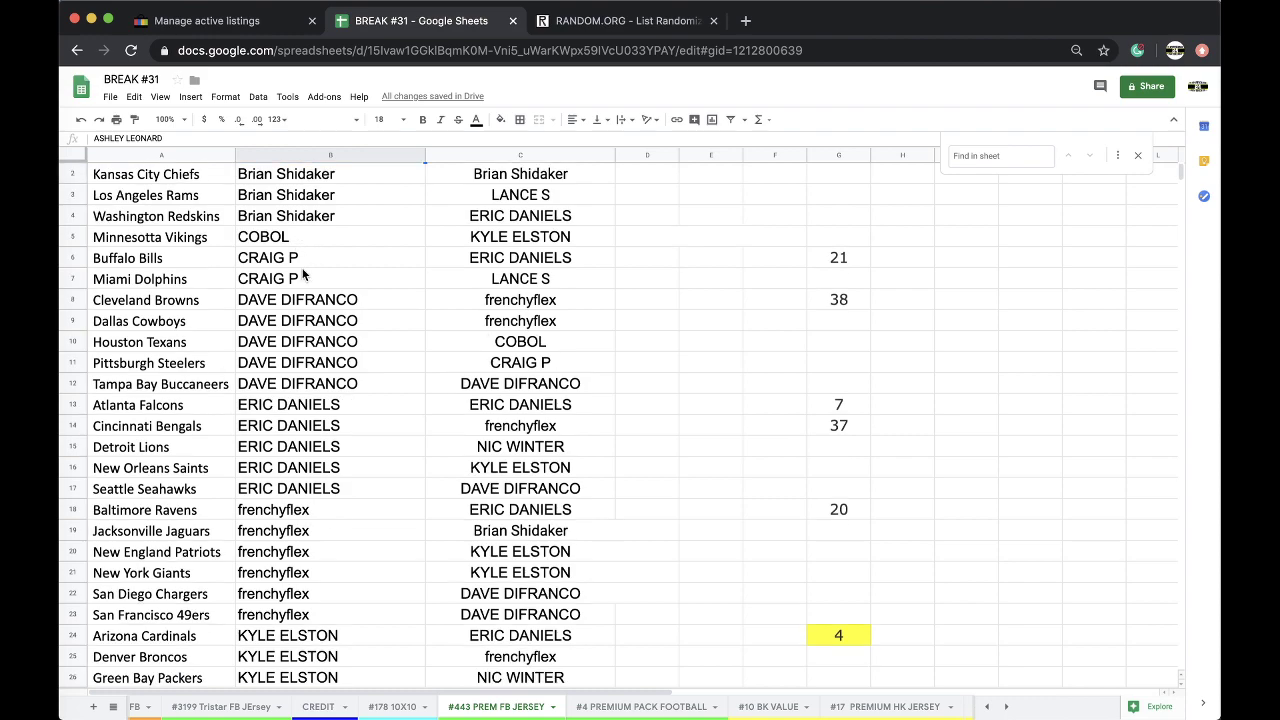
pyautogui.scroll(-1, 305, 278)
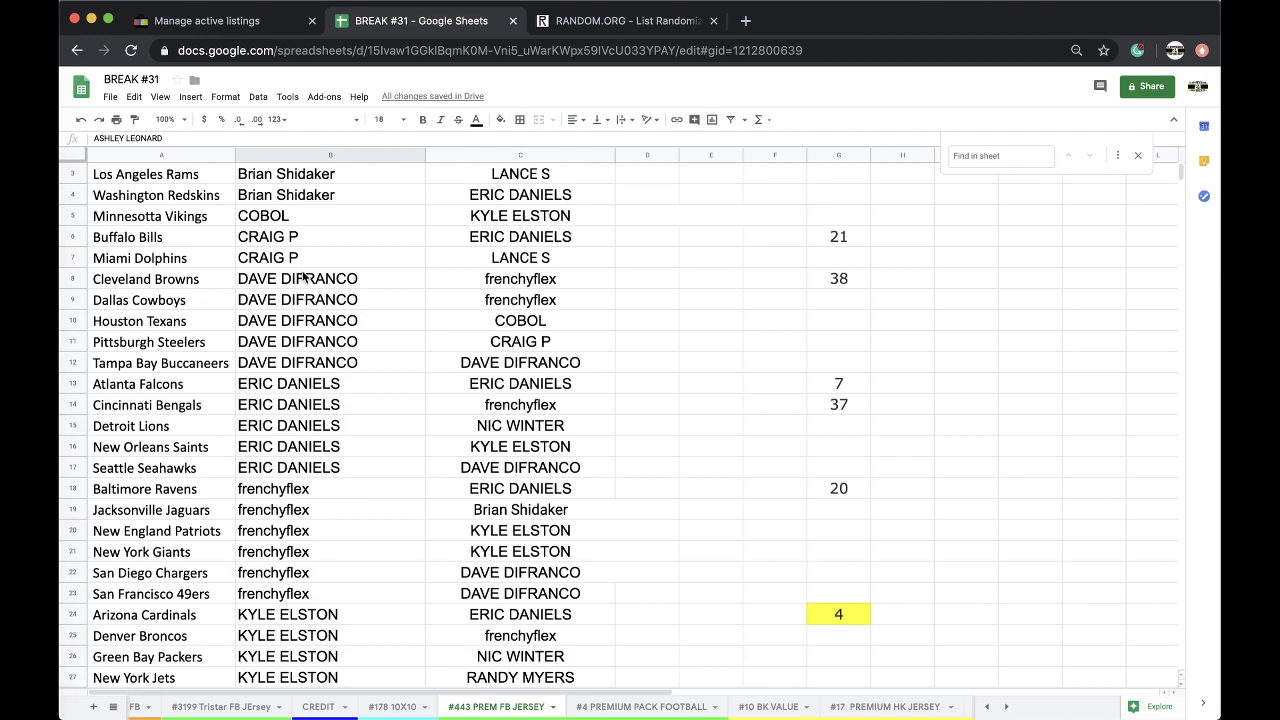
pyautogui.scroll(-3, 305, 275)
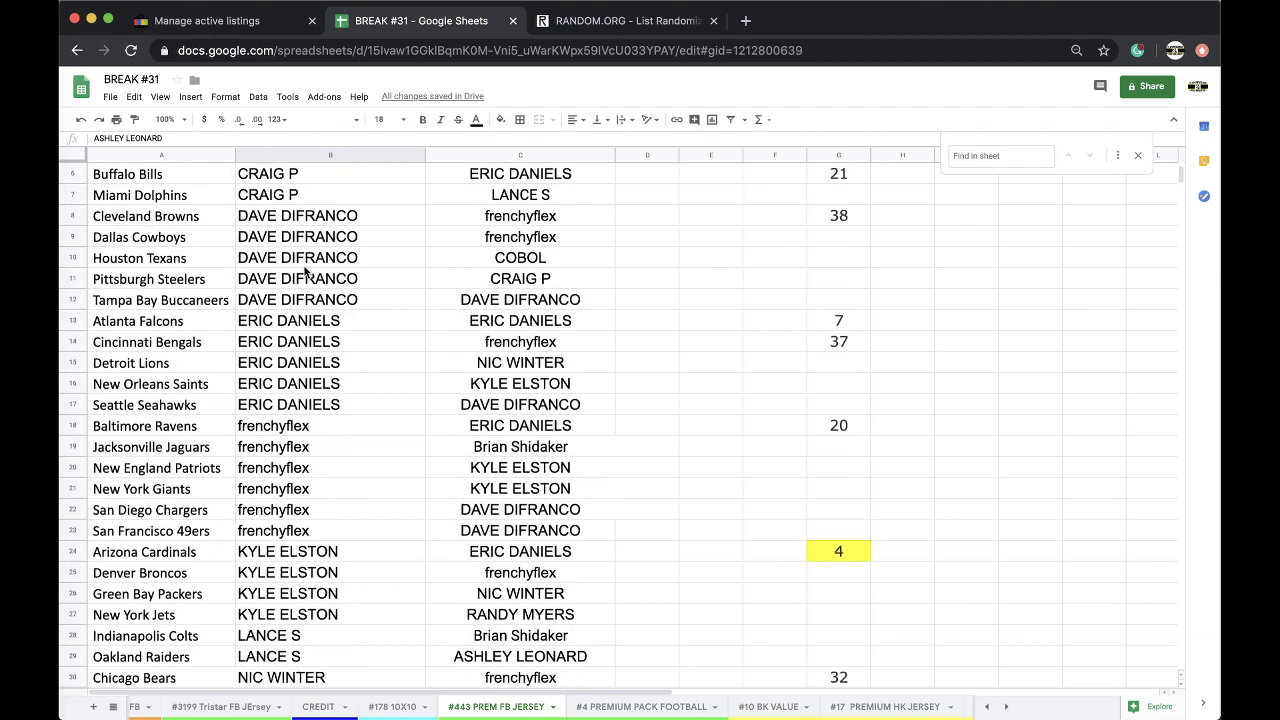
pyautogui.scroll(-5, 305, 275)
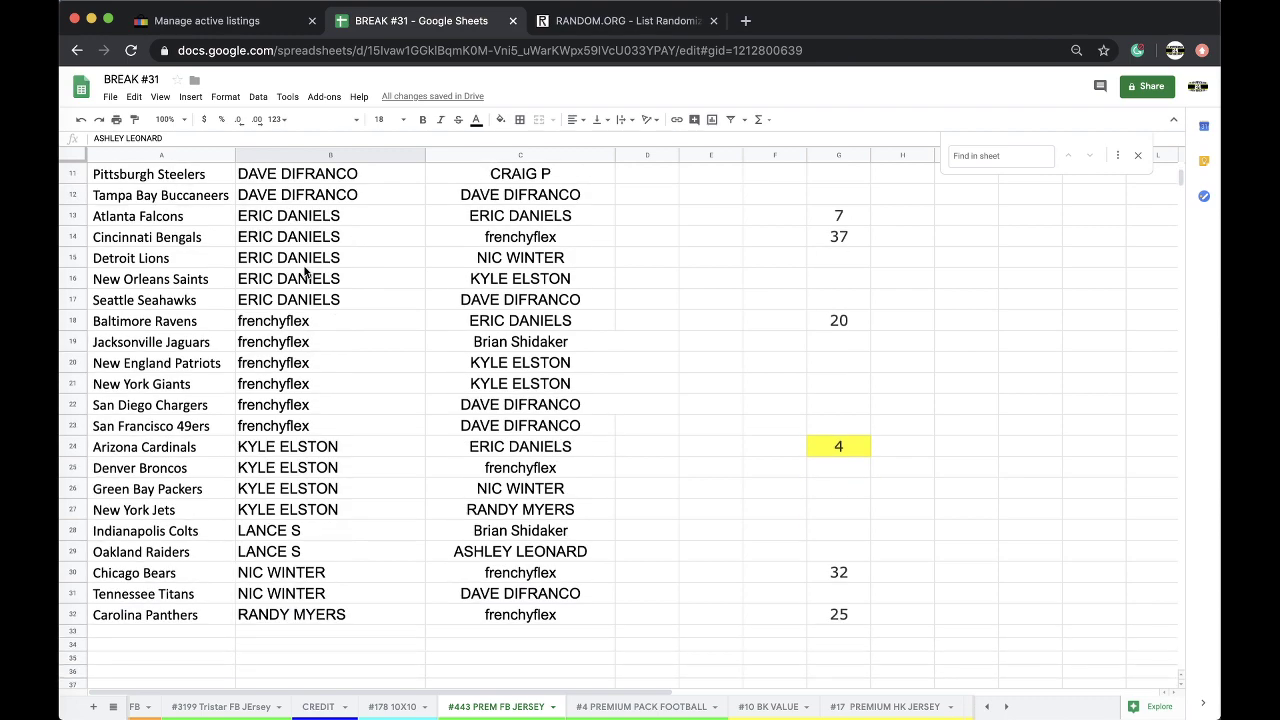
pyautogui.scroll(-1, 305, 275)
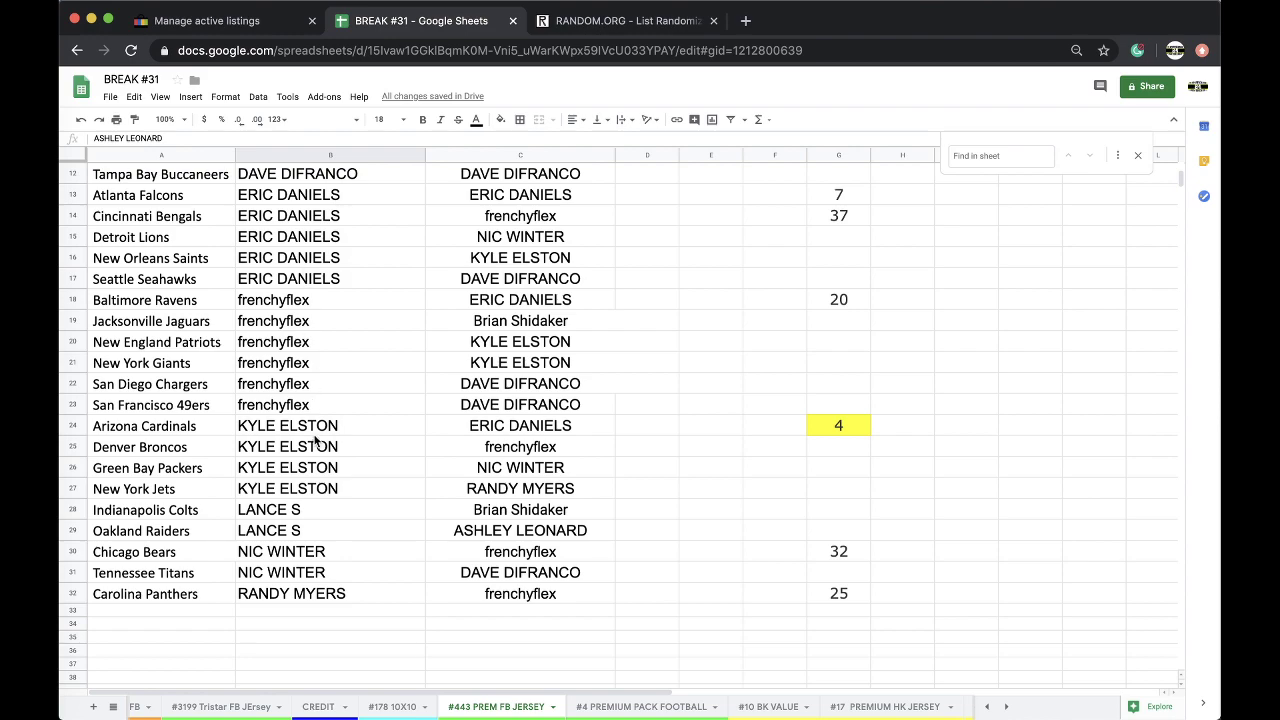
pyautogui.scroll(2, 298, 488)
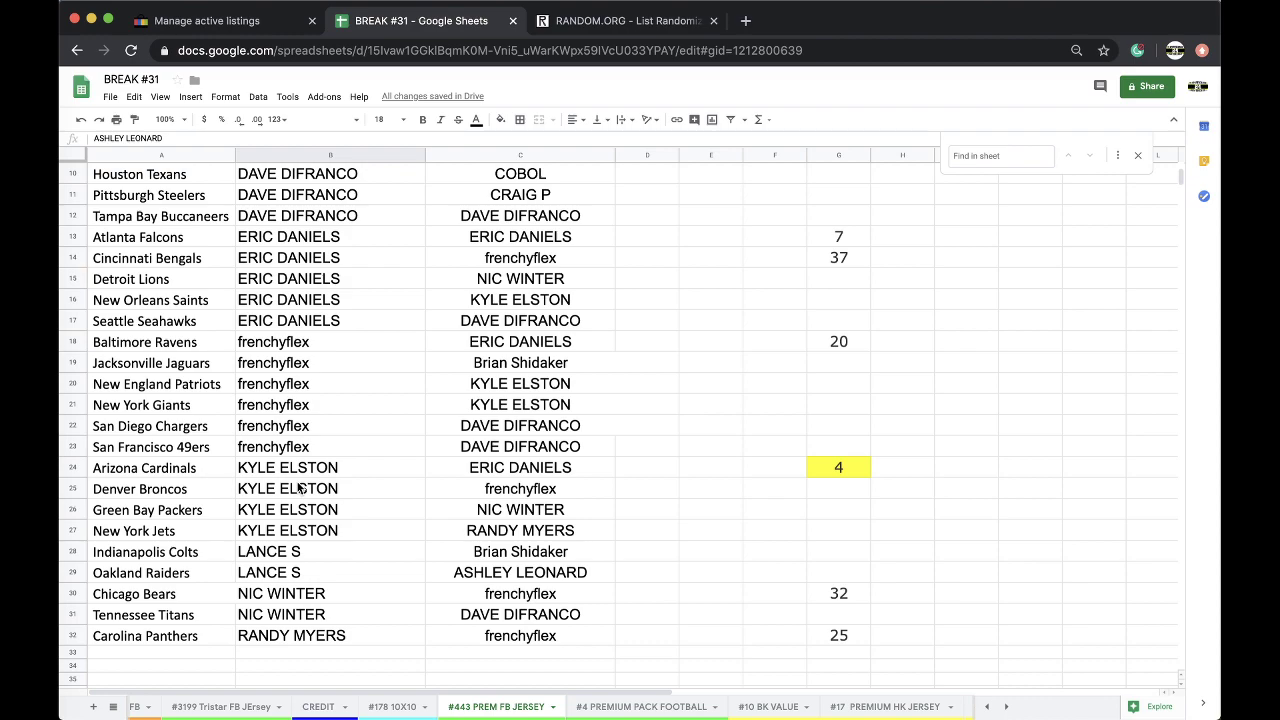
pyautogui.scroll(5, 298, 488)
# - Look through the #4 PREMIUM PACK FOOTBALL, #10 BK VALUE, #17 and #3199 tabs, ending on #443 PREM FB JERSEY
pyautogui.hscroll(3, 402, 710)
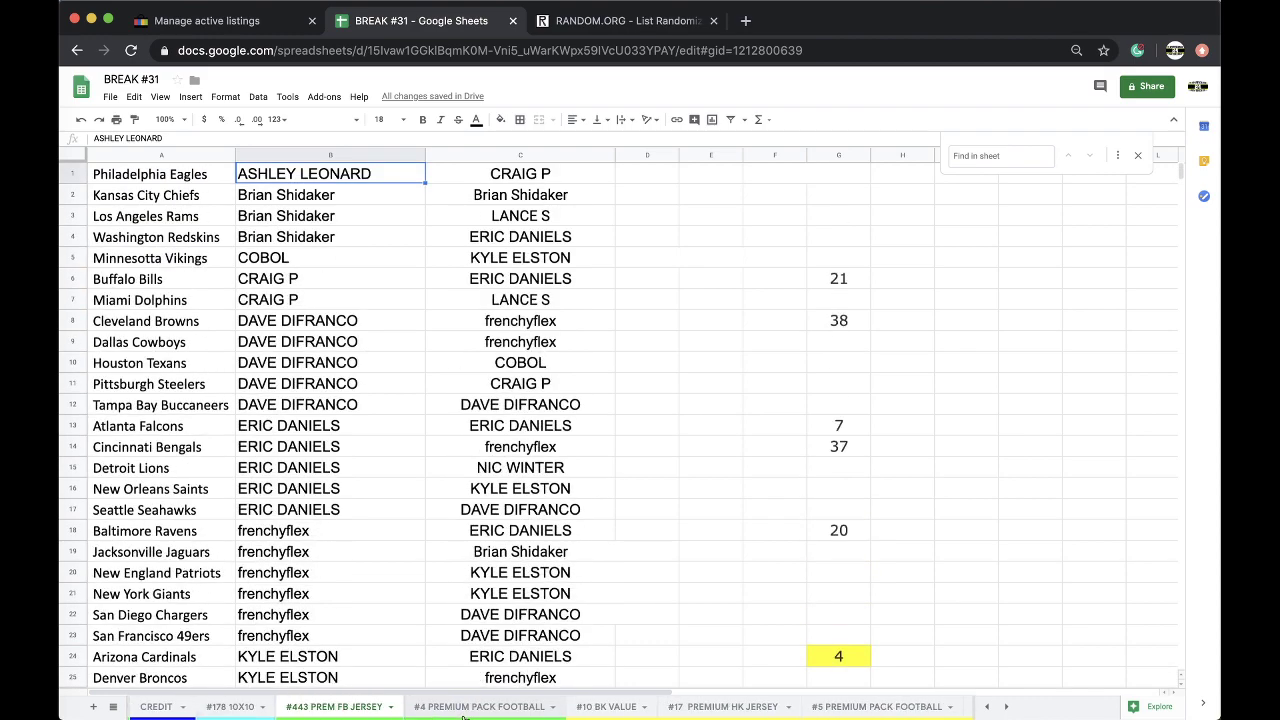
pyautogui.click(470, 707)
pyautogui.scroll(-4, 478, 592)
pyautogui.scroll(5, 478, 592)
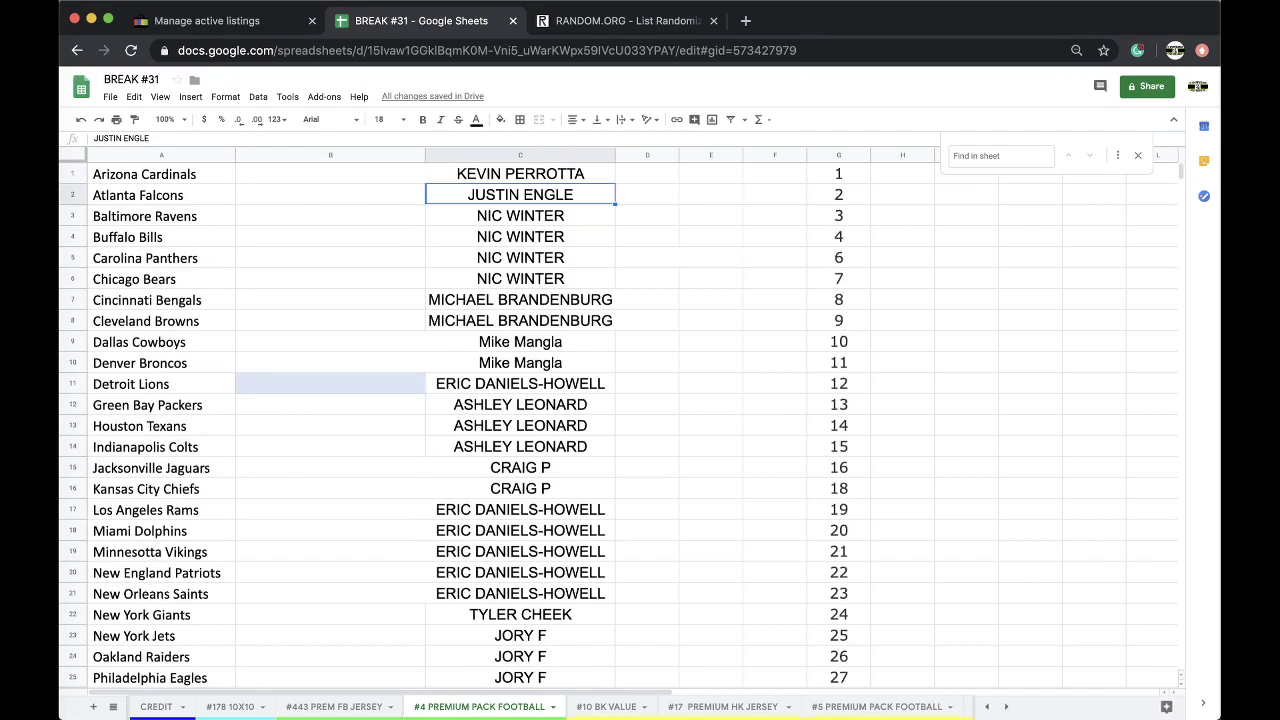
pyautogui.click(615, 706)
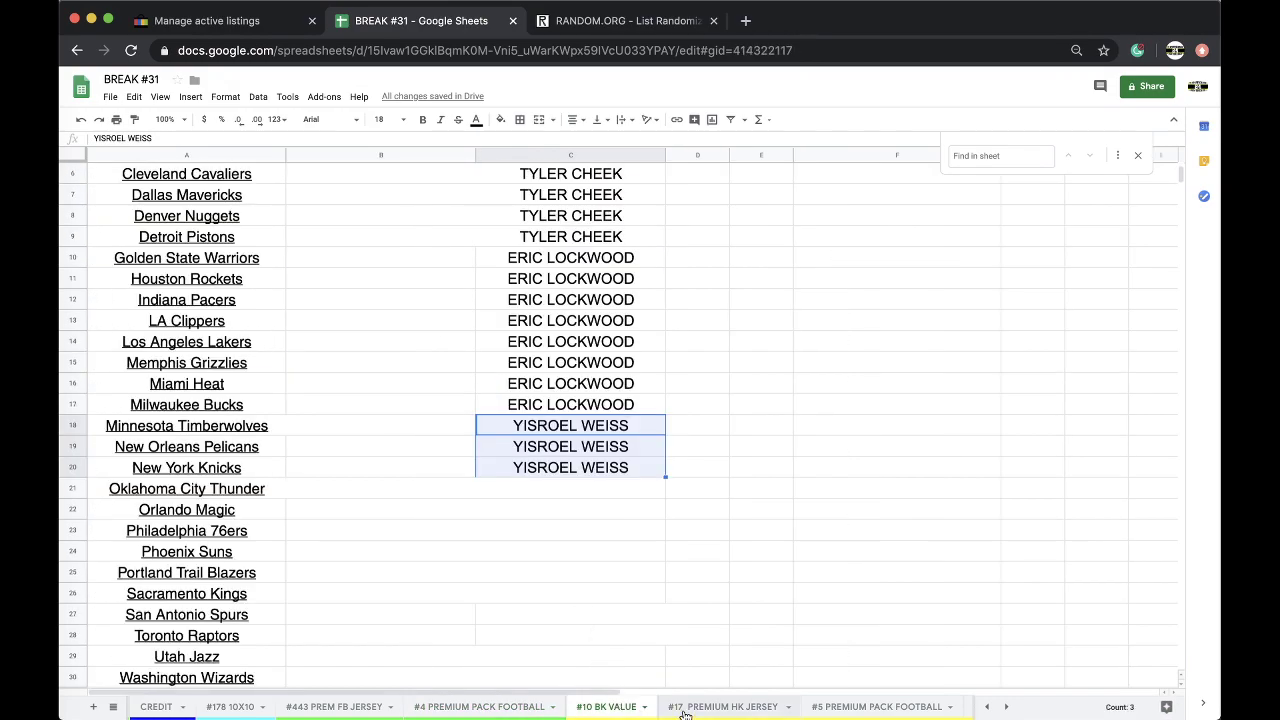
pyautogui.click(685, 710)
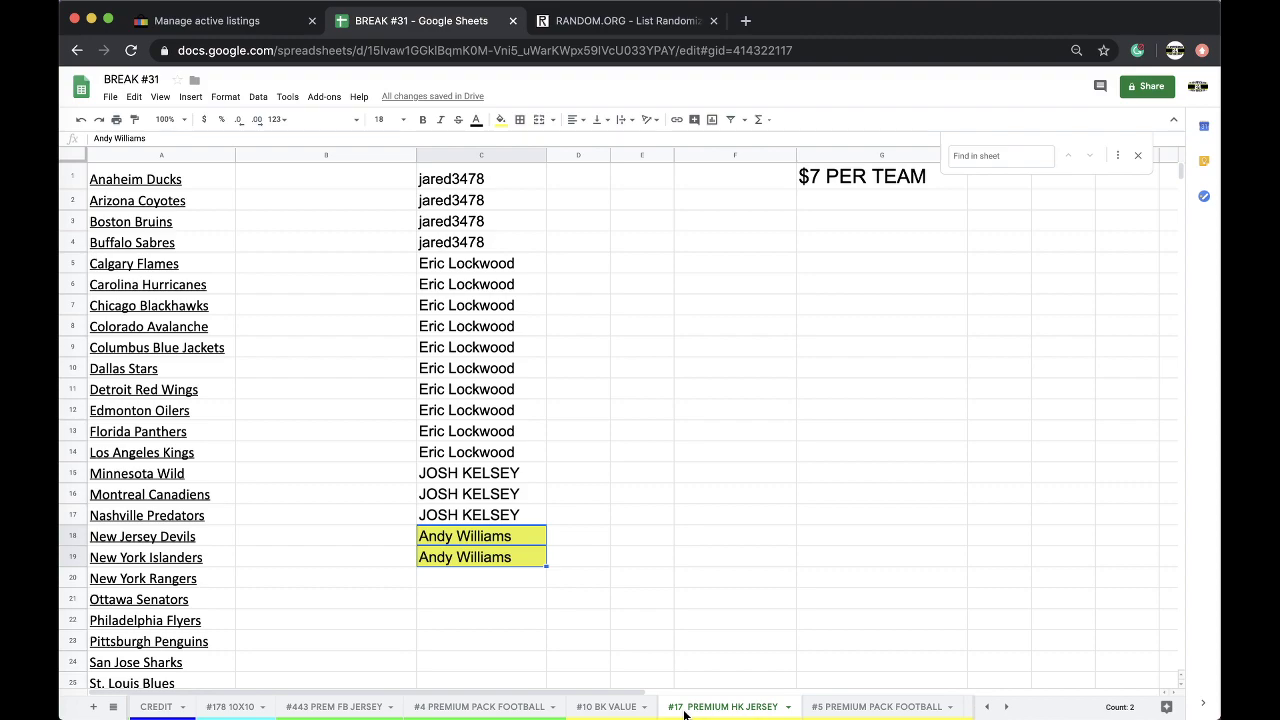
pyautogui.hscroll(-10, 685, 712)
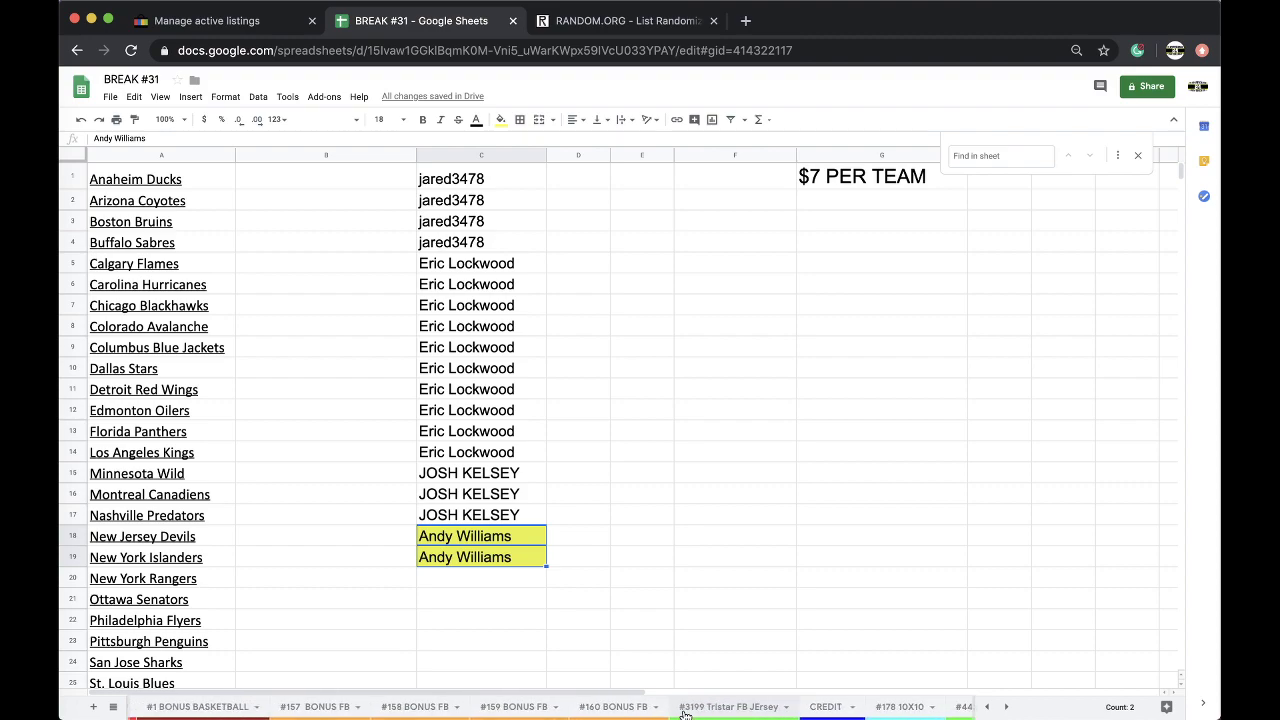
pyautogui.click(712, 710)
pyautogui.hscroll(5, 714, 708)
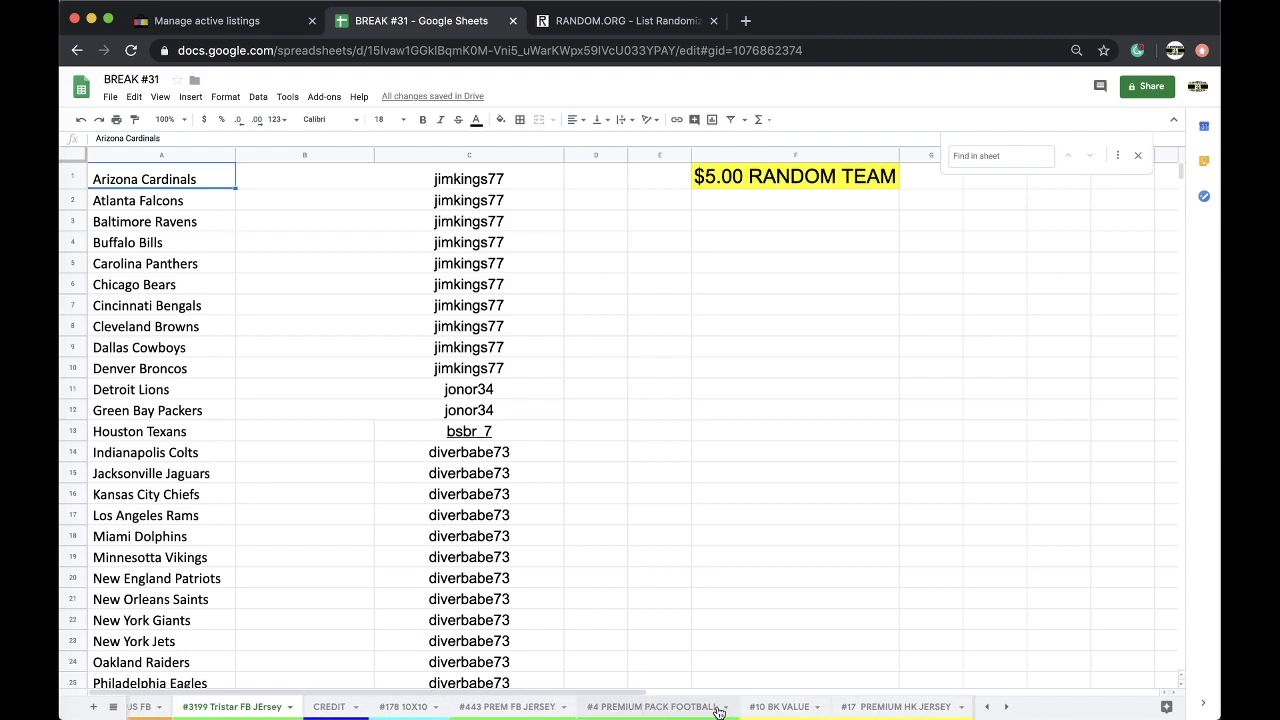
pyautogui.click(560, 708)
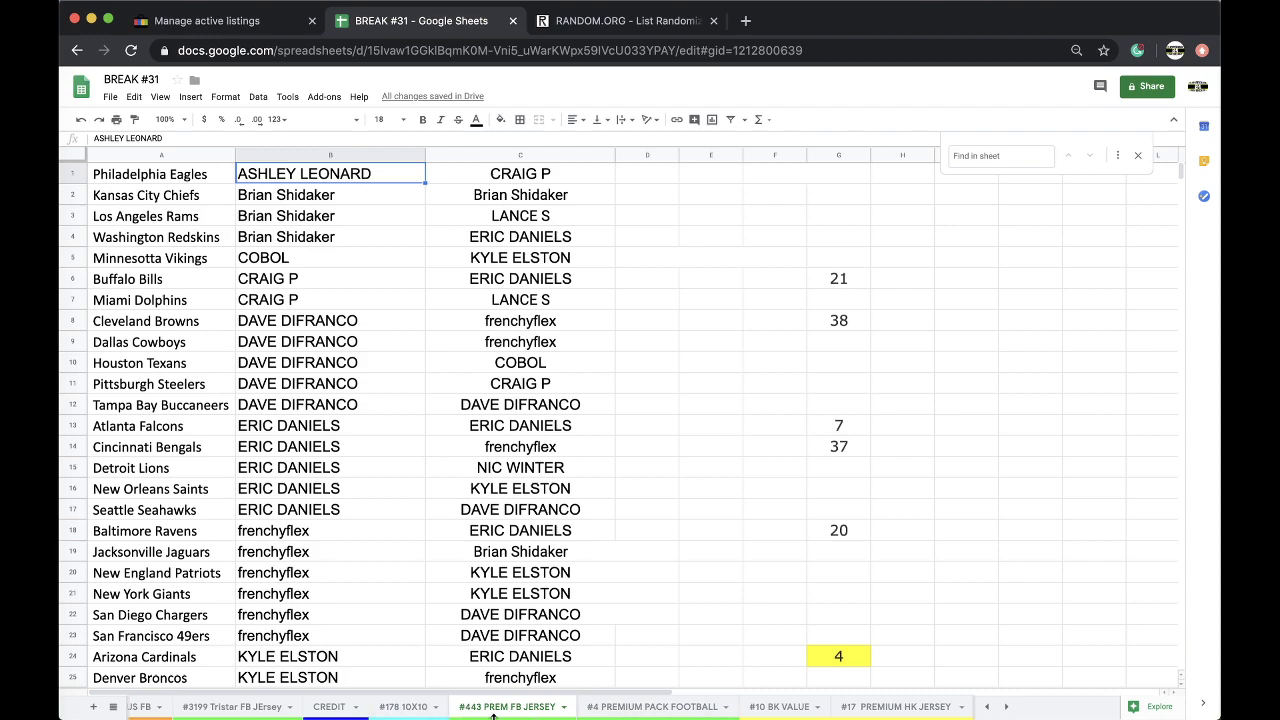
# - On #10 BK VALUE, copy buyers C16:C17 into C21:C22 for Oklahoma City Thunder and Orlando Magic
pyautogui.hscroll(3, 493, 710)
pyautogui.click(571, 707)
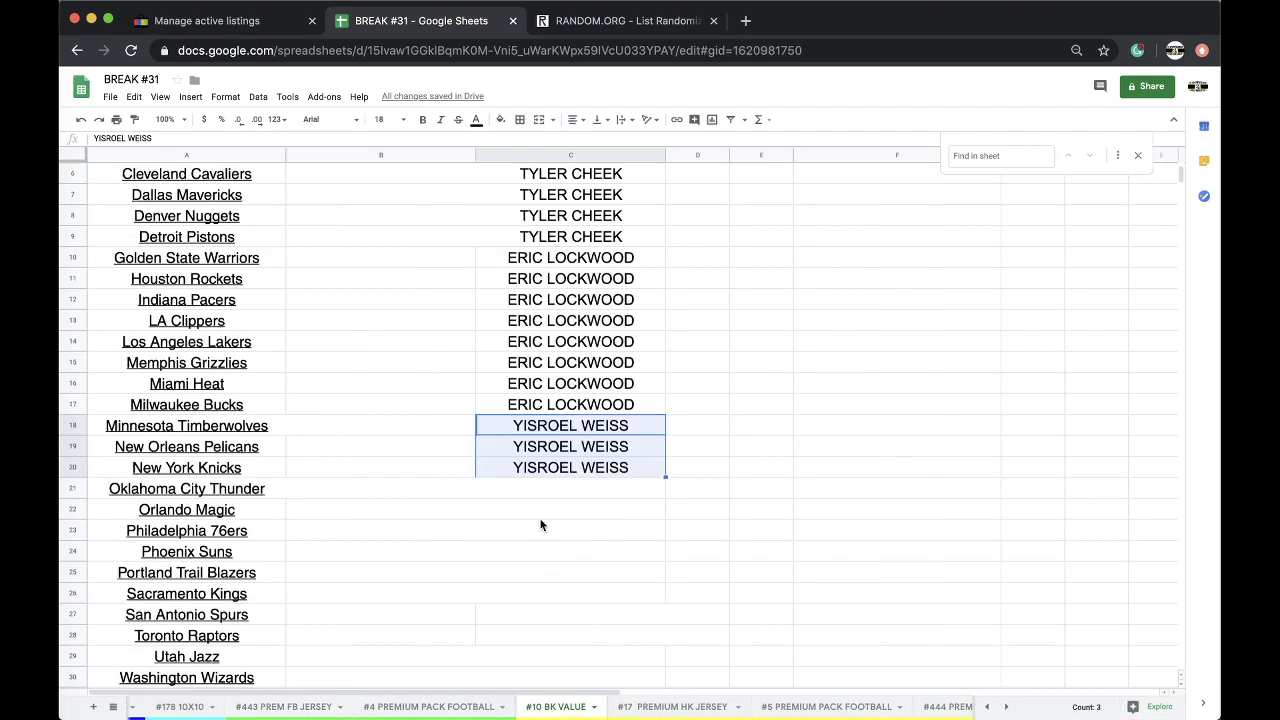
pyautogui.click(541, 489)
pyautogui.moveTo(533, 384); pyautogui.dragTo(533, 404)
pyautogui.hotkey('ctrl', 'c')
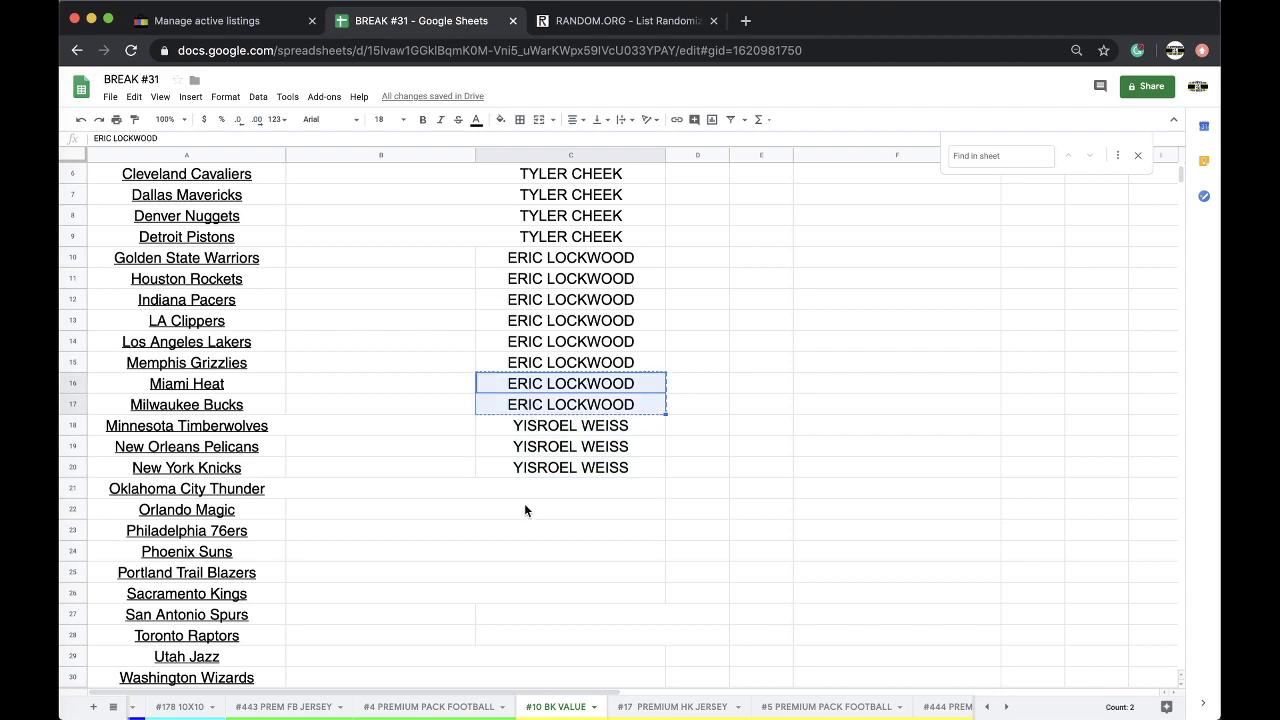
pyautogui.click(520, 492)
pyautogui.hotkey('ctrl', 'v')
# - On the CREDIT sheet, change the D17 balance from $42.00 to $36
pyautogui.click(398, 704)
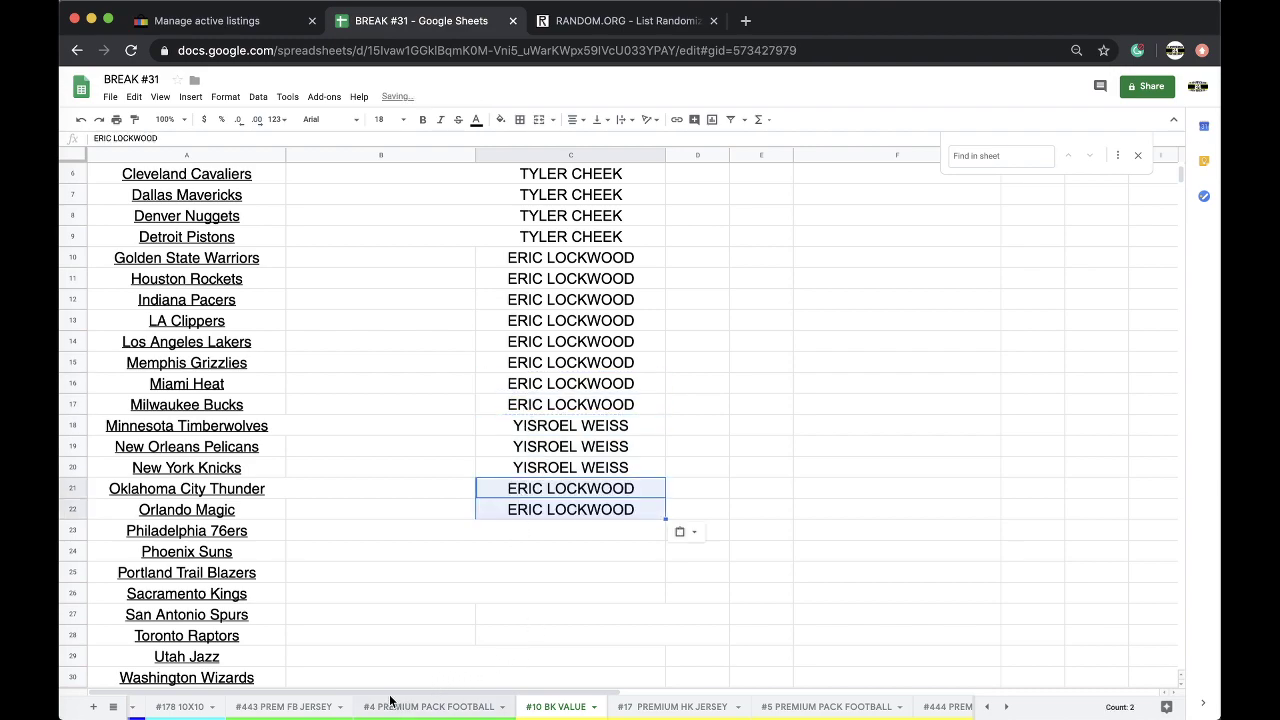
pyautogui.click(270, 707)
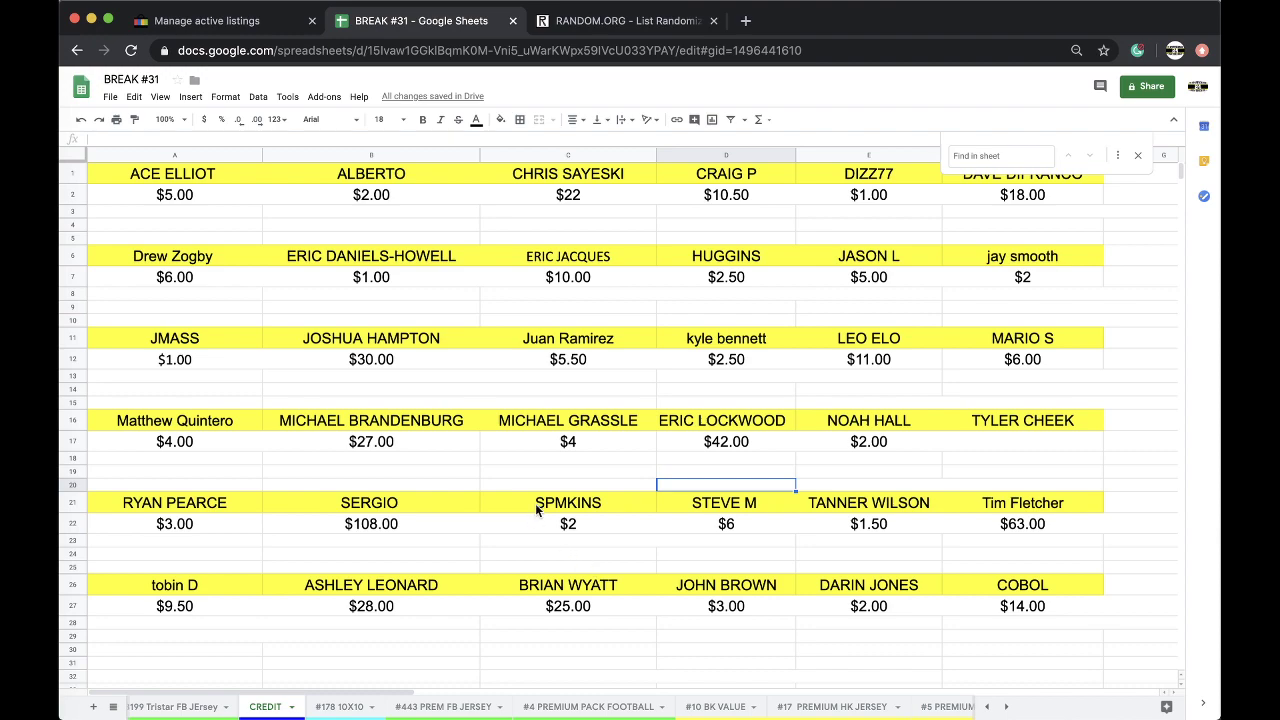
pyautogui.click(712, 444)
pyautogui.write('$2')
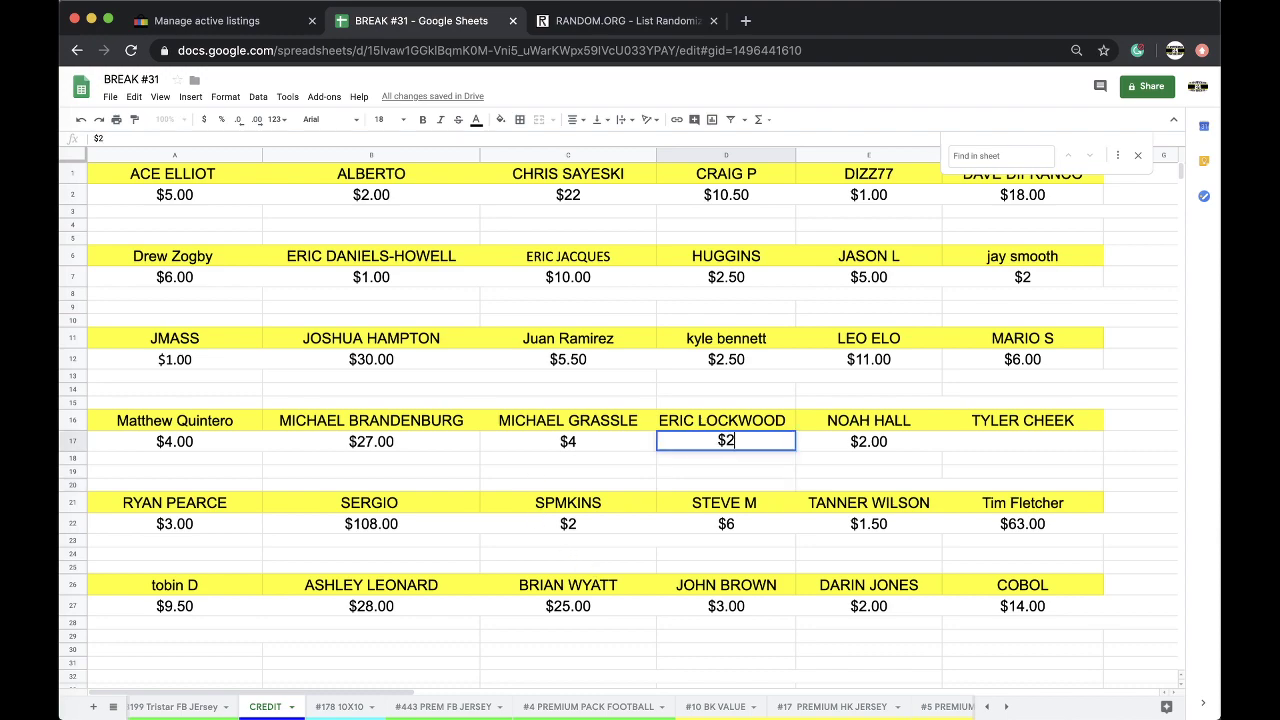
pyautogui.press('BackSpace')
pyautogui.write('36')
pyautogui.click(448, 707)
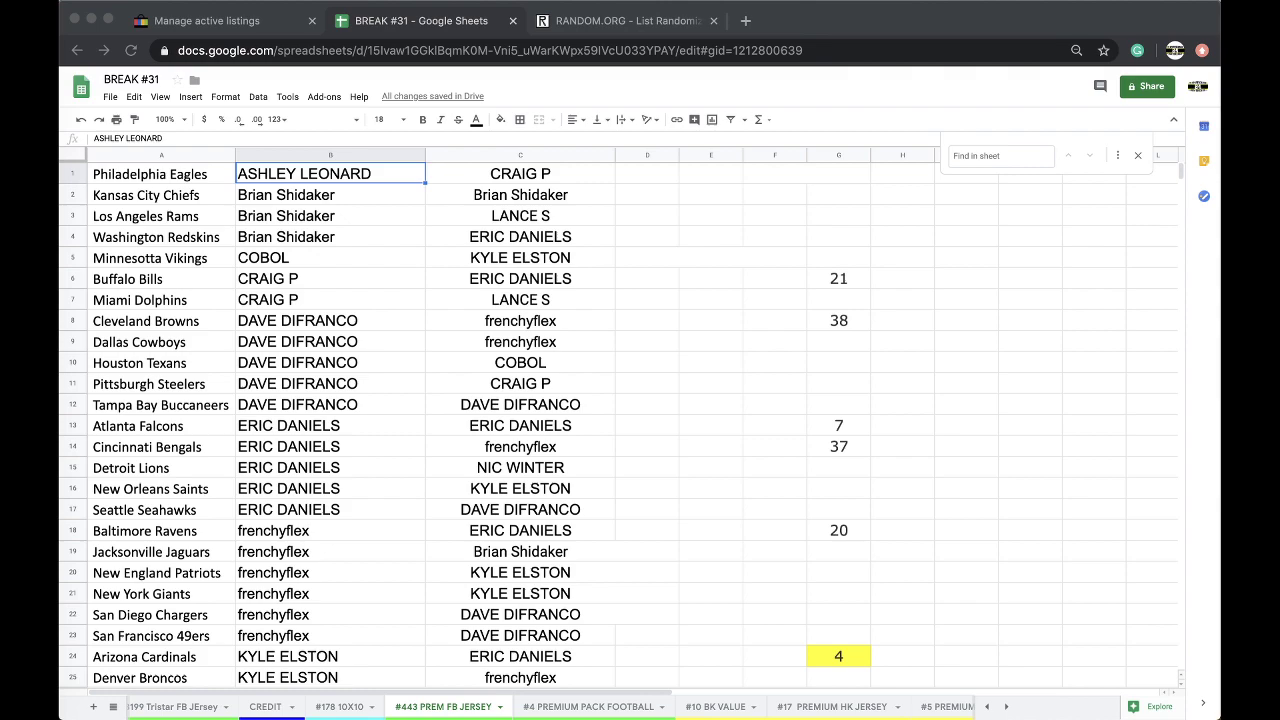
# - Glance at the #444 and #4 PREMIUM PACK FOOTBALL tabs, then scroll down #443 PREM FB JERSEY
pyautogui.hscroll(2, 547, 705)
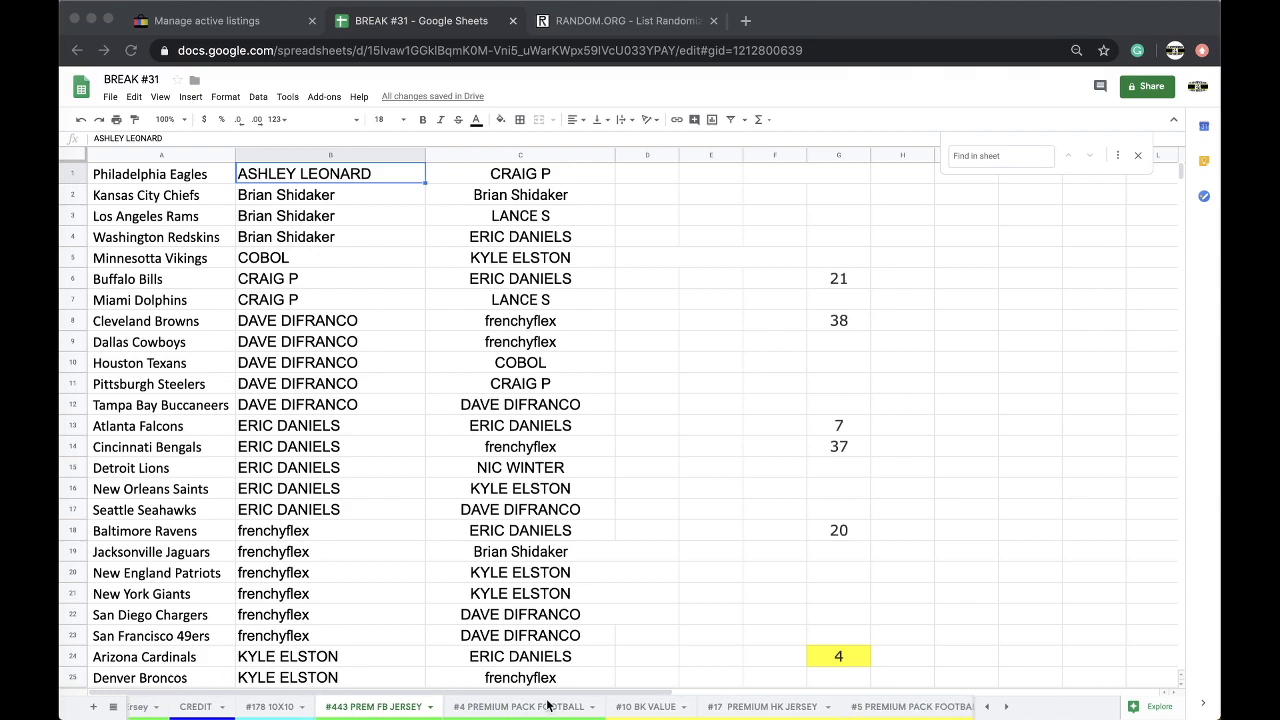
pyautogui.hscroll(3, 714, 706)
pyautogui.click(847, 707)
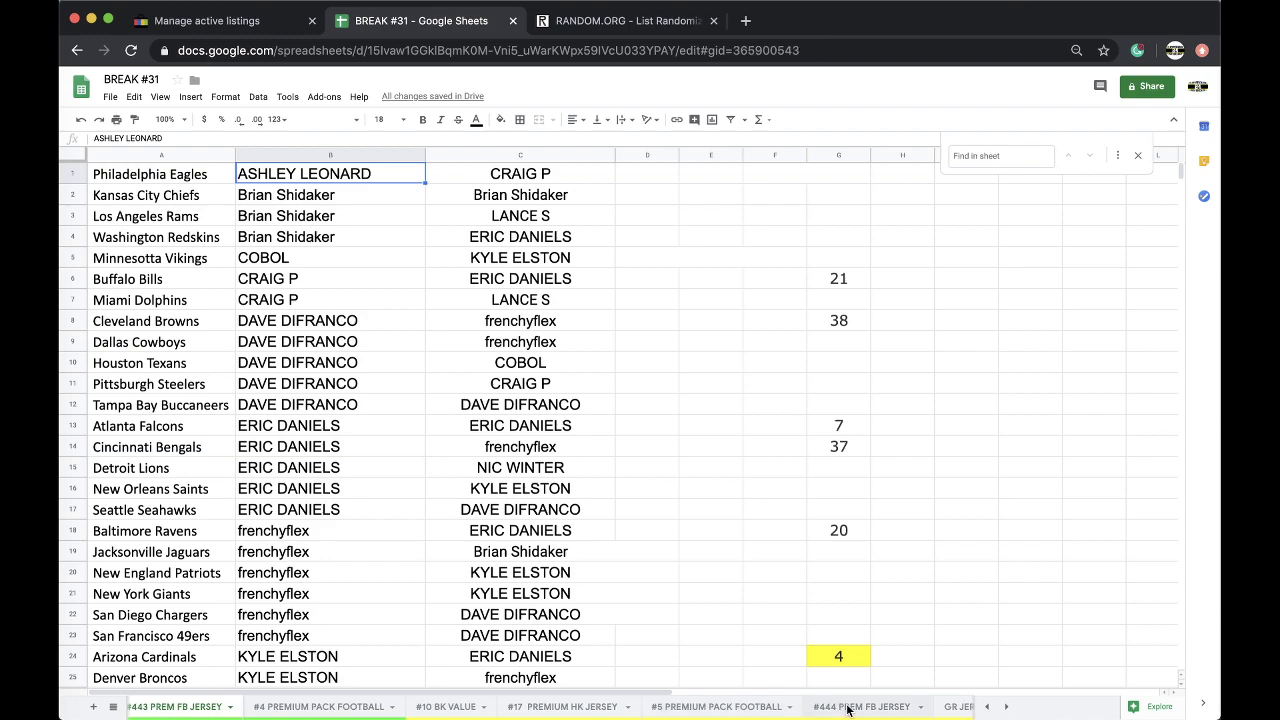
pyautogui.click(337, 707)
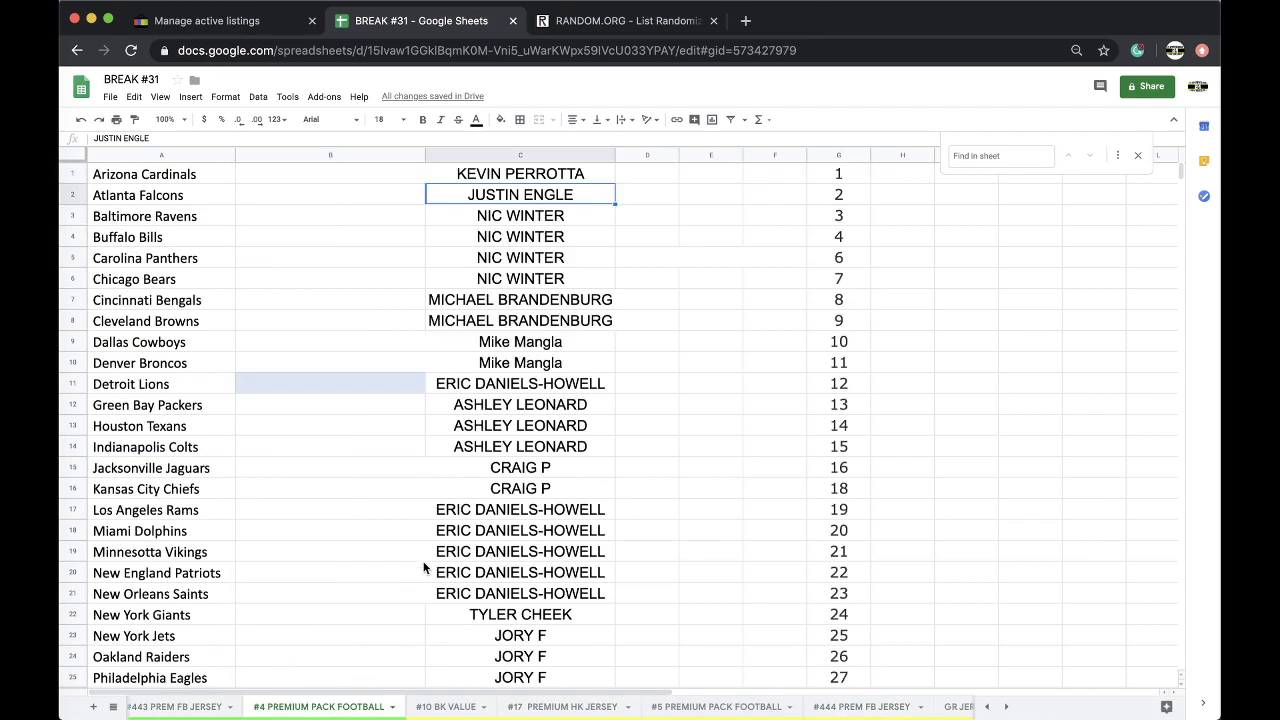
pyautogui.hscroll(-2, 335, 704)
pyautogui.click(333, 706)
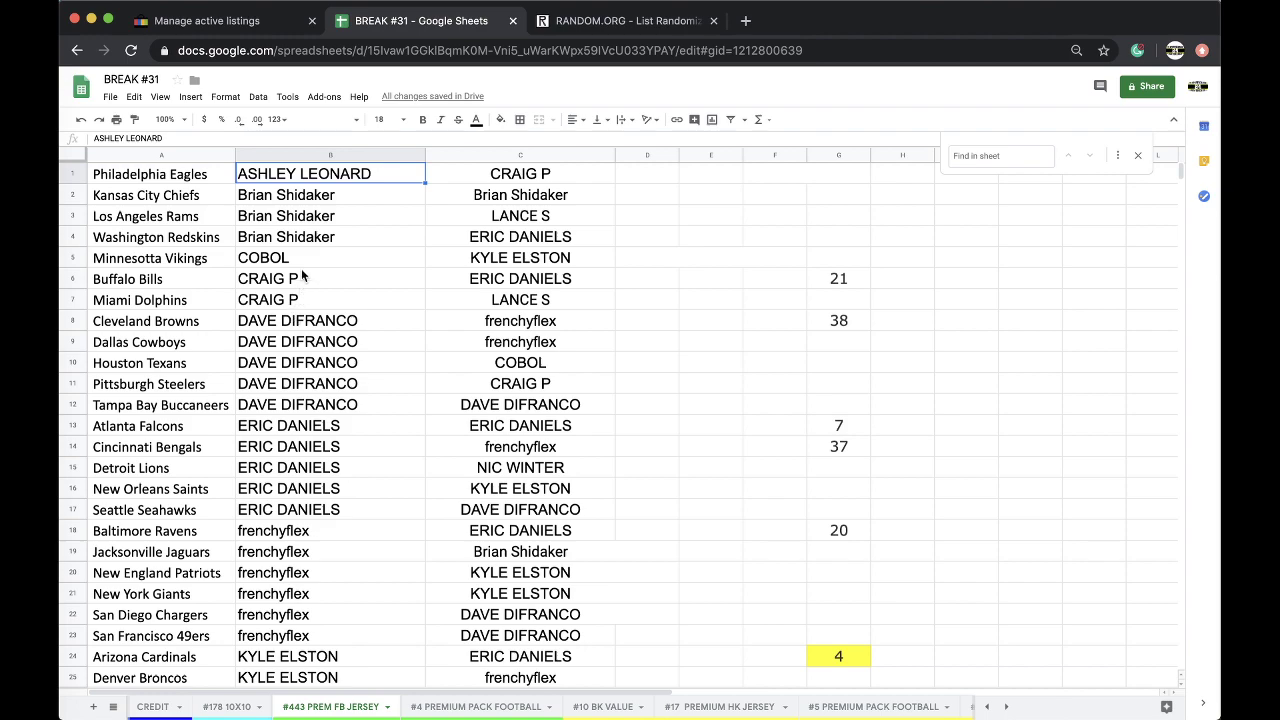
pyautogui.scroll(-1, 303, 278)
pyautogui.scroll(-2, 298, 285)
pyautogui.scroll(-2, 298, 285)
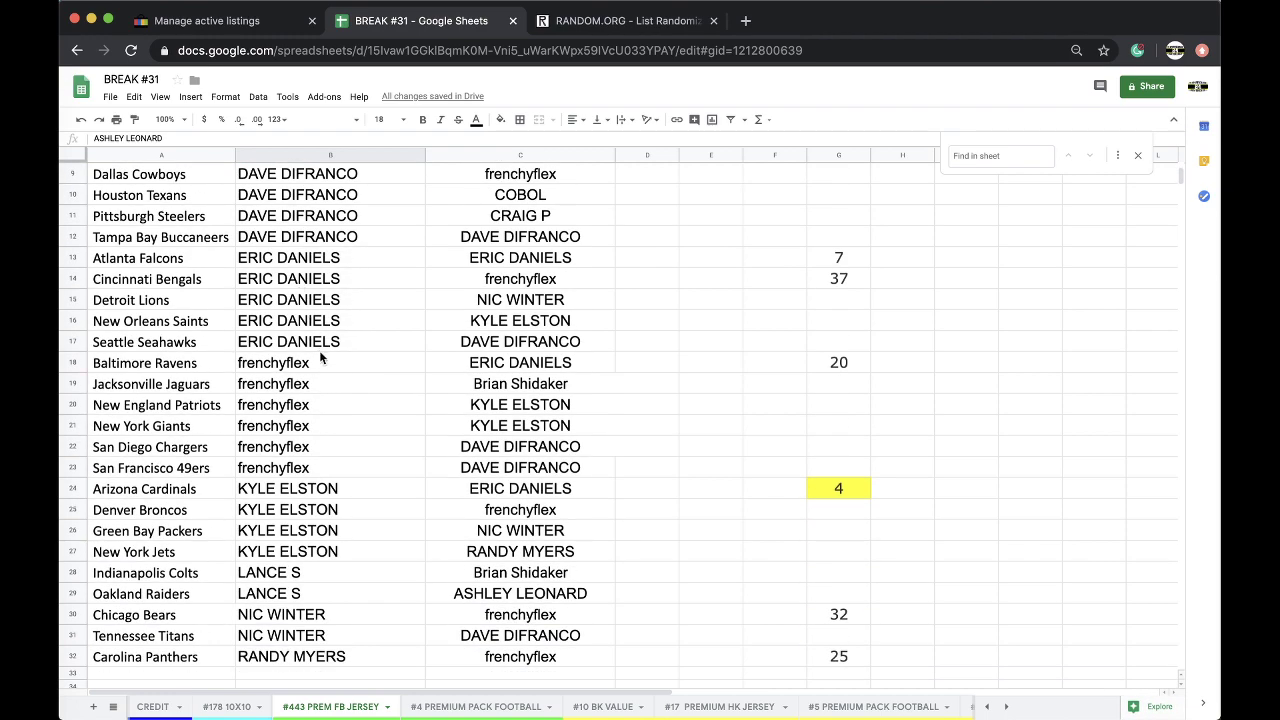
# - Sort the #443 sheet A→Z by the team names in column A
pyautogui.click(174, 156)
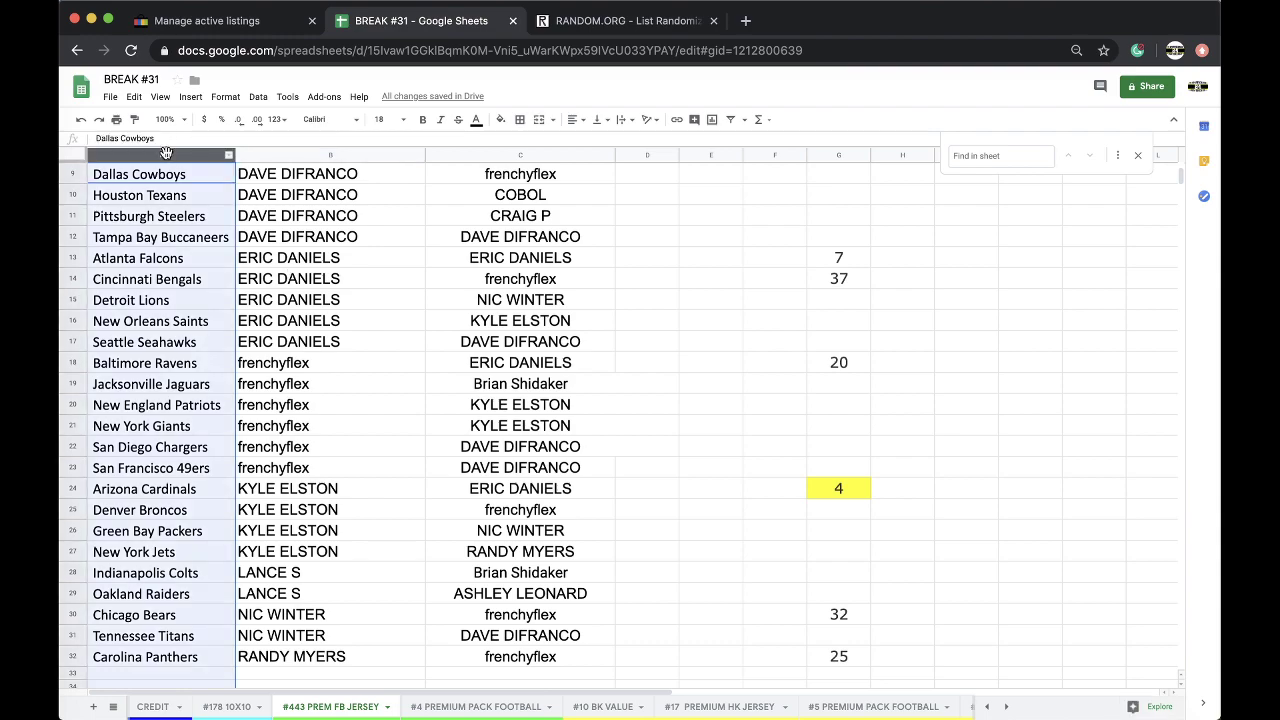
pyautogui.click(258, 97)
pyautogui.click(320, 112)
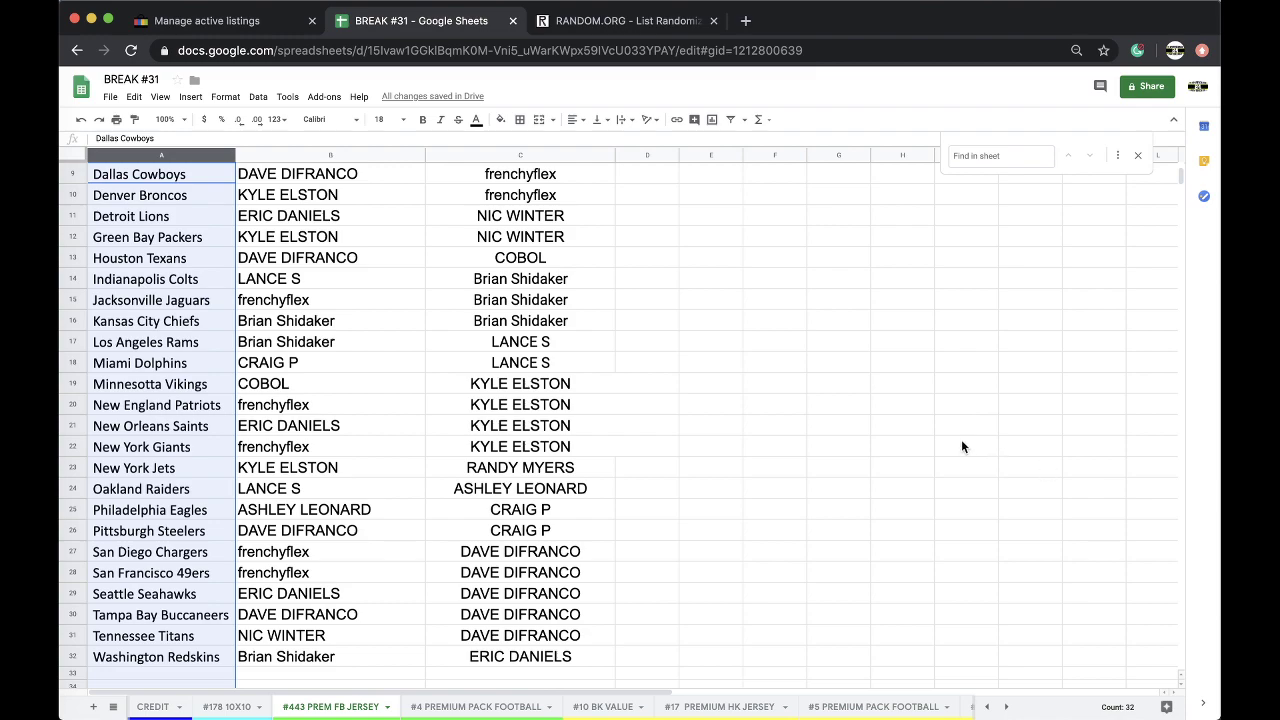
pyautogui.scroll(4, 535, 478)
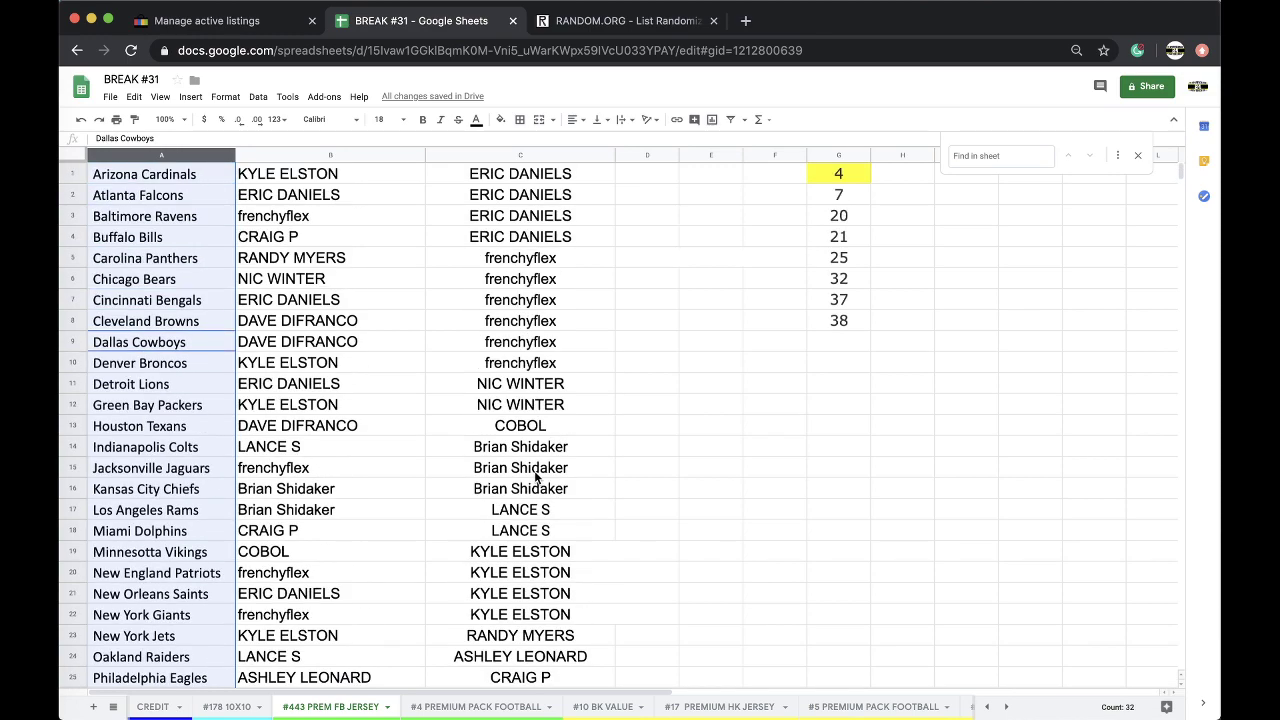
pyautogui.click(502, 240)
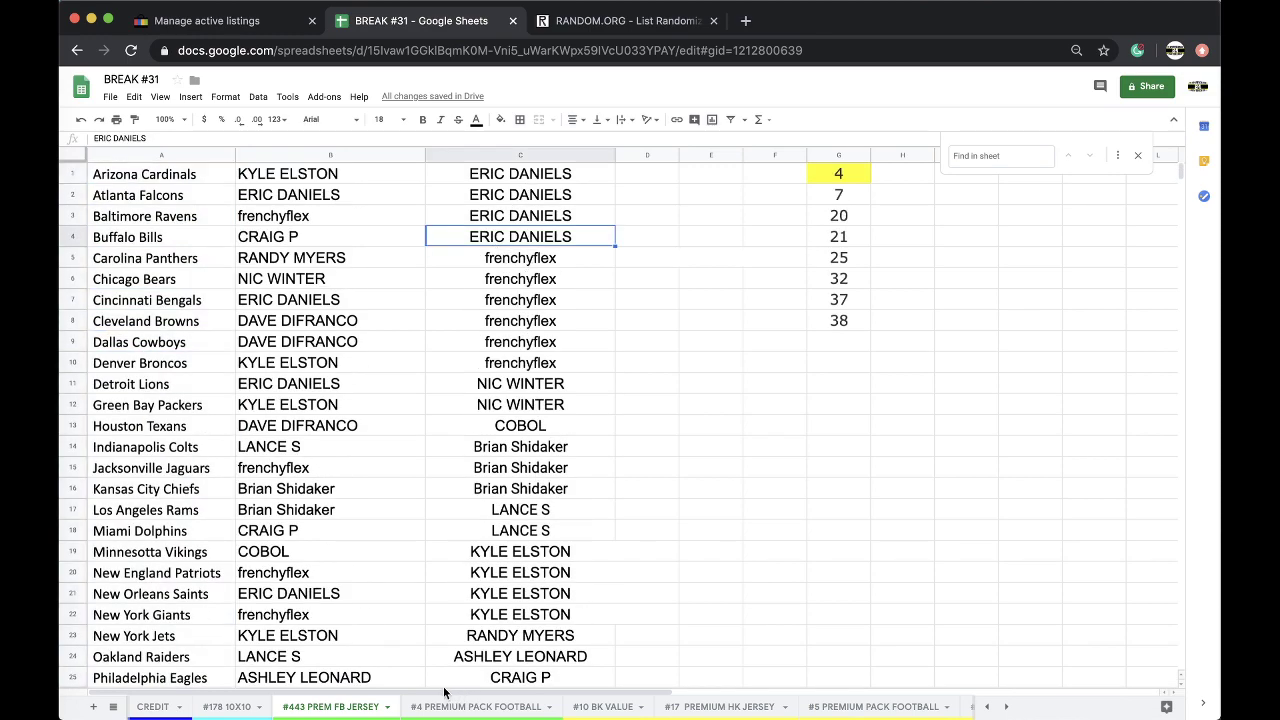
pyautogui.hscroll(-5, 380, 710)
pyautogui.hscroll(-5, 380, 710)
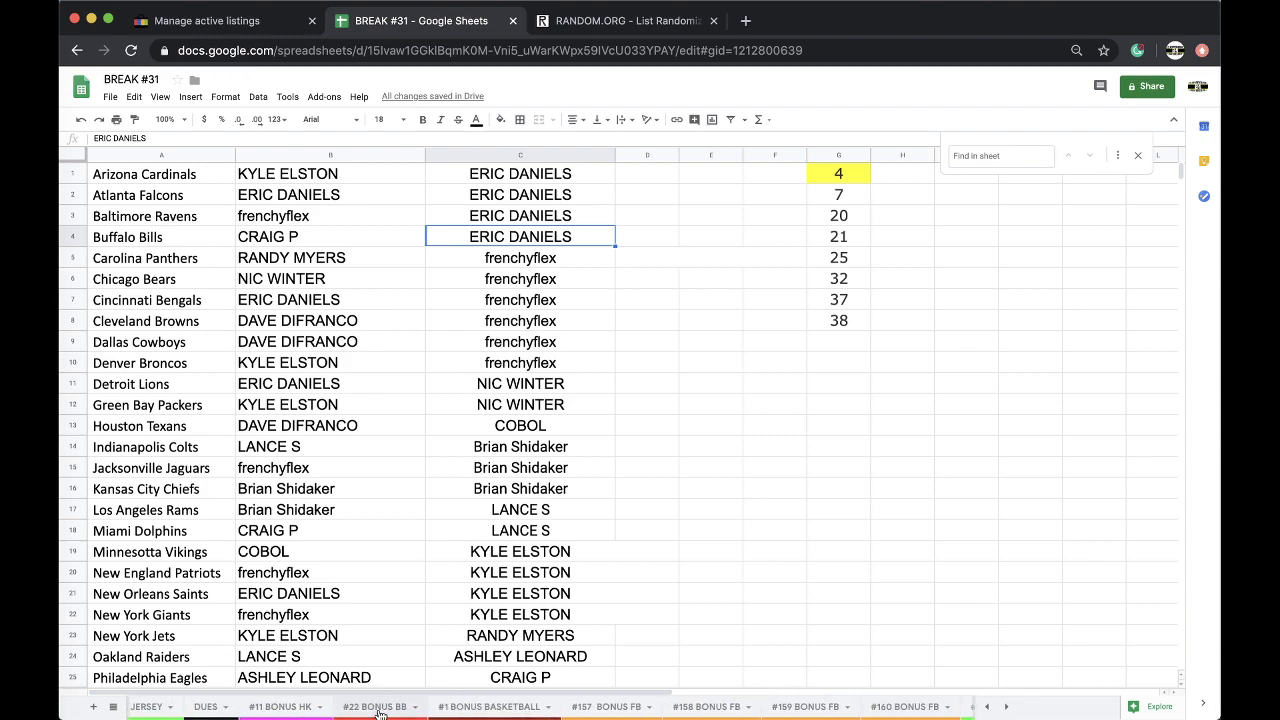
# - Check #442 PREM FB JERSEY, then select the Arizona Cardinals buyer in C1 on #4 PREMIUM PACK FOOTBALL
pyautogui.click(430, 707)
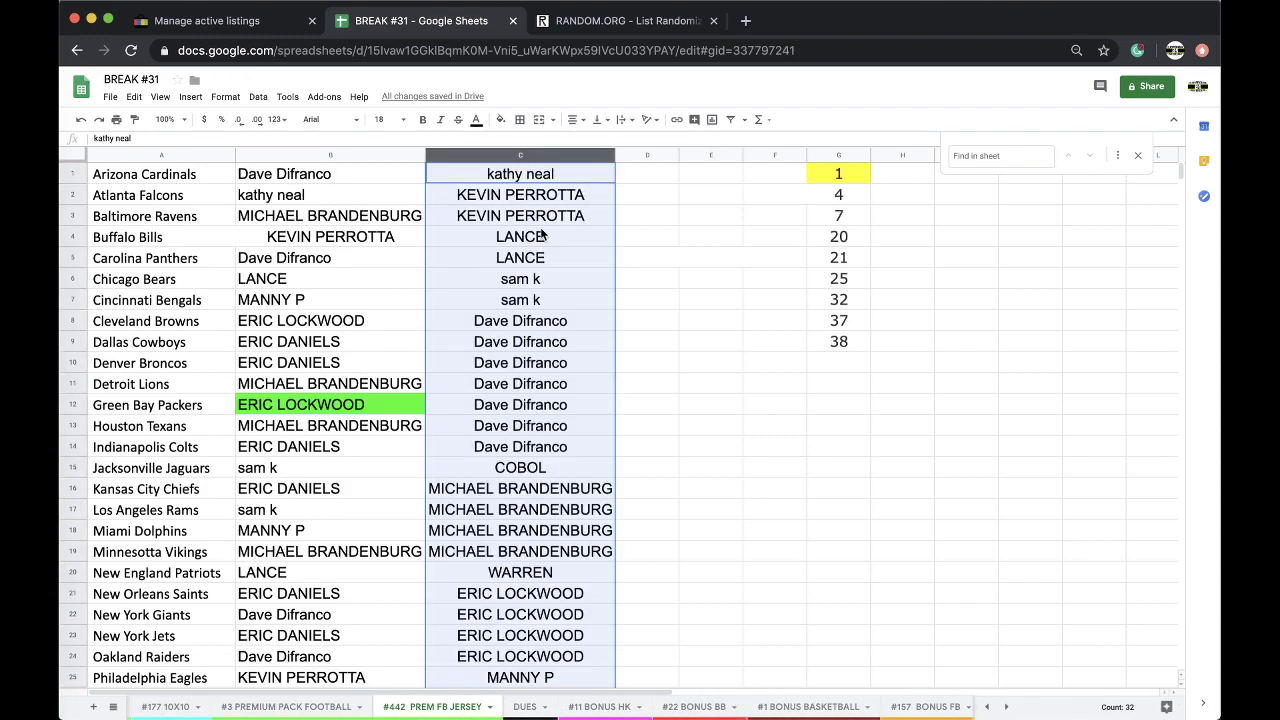
pyautogui.click(530, 197)
pyautogui.hscroll(5, 503, 712)
pyautogui.hscroll(10, 503, 712)
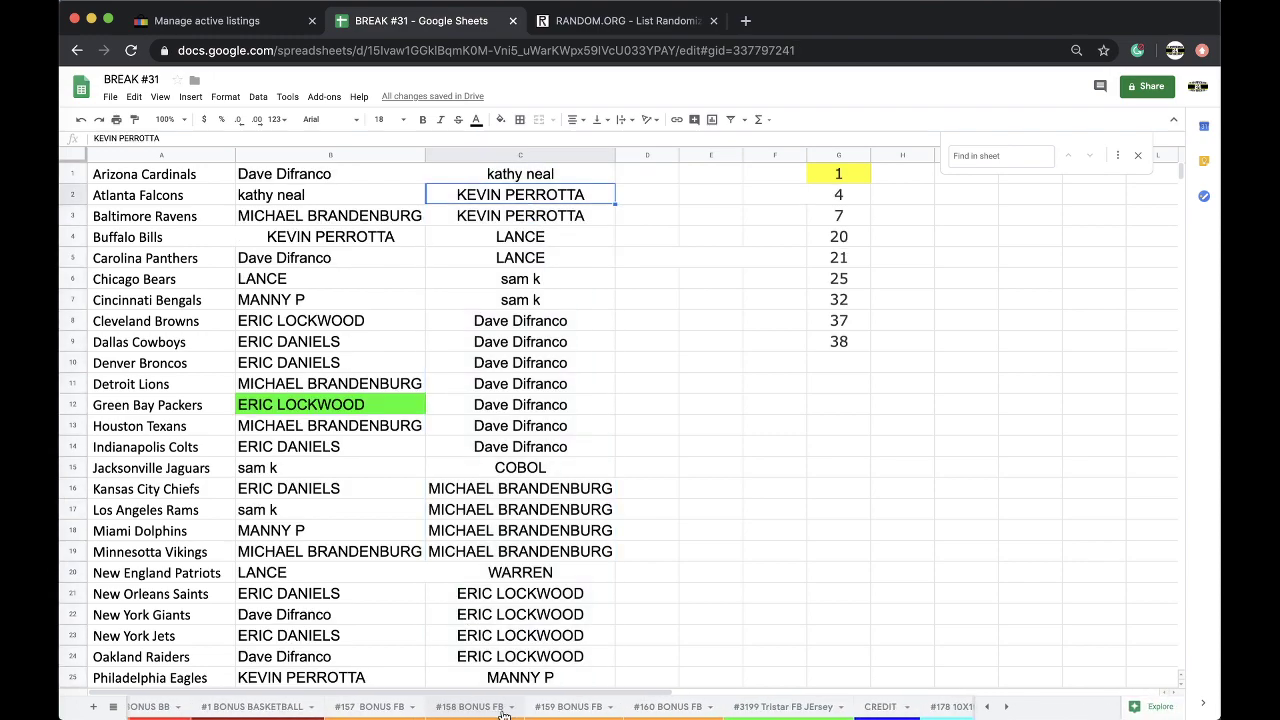
pyautogui.click(689, 705)
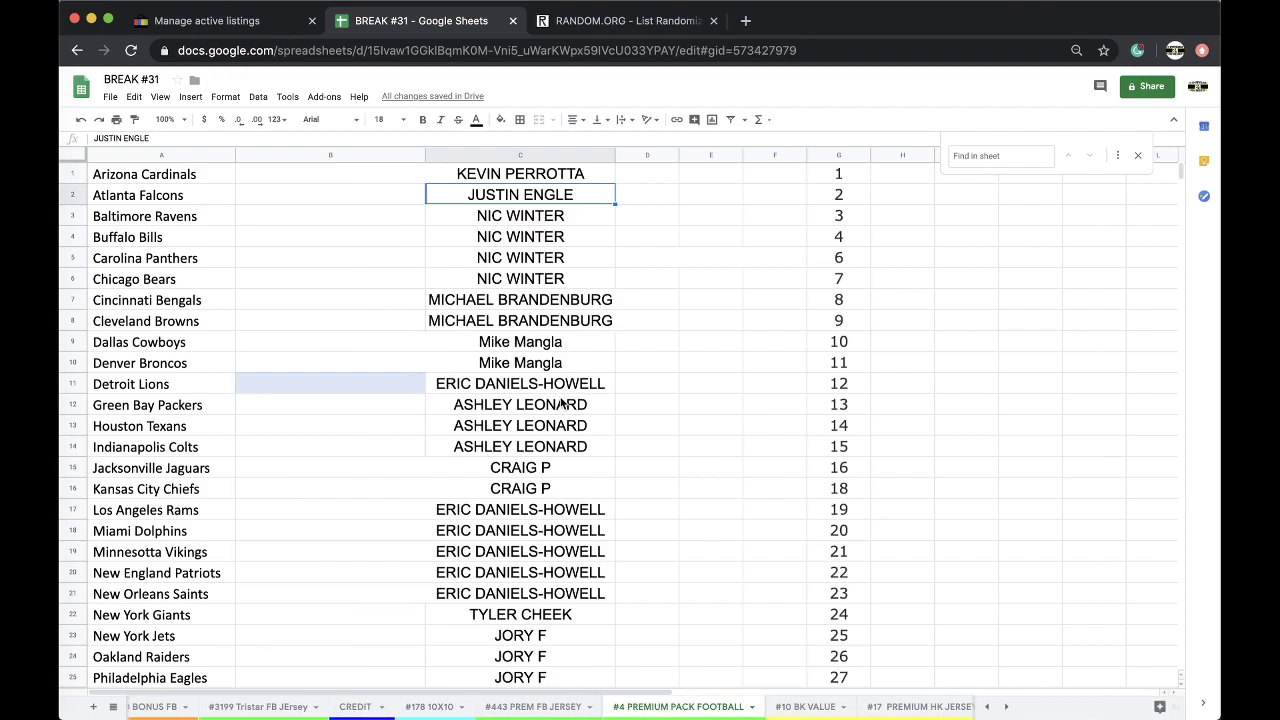
pyautogui.scroll(-3, 499, 374)
pyautogui.scroll(3, 499, 374)
pyautogui.click(521, 174)
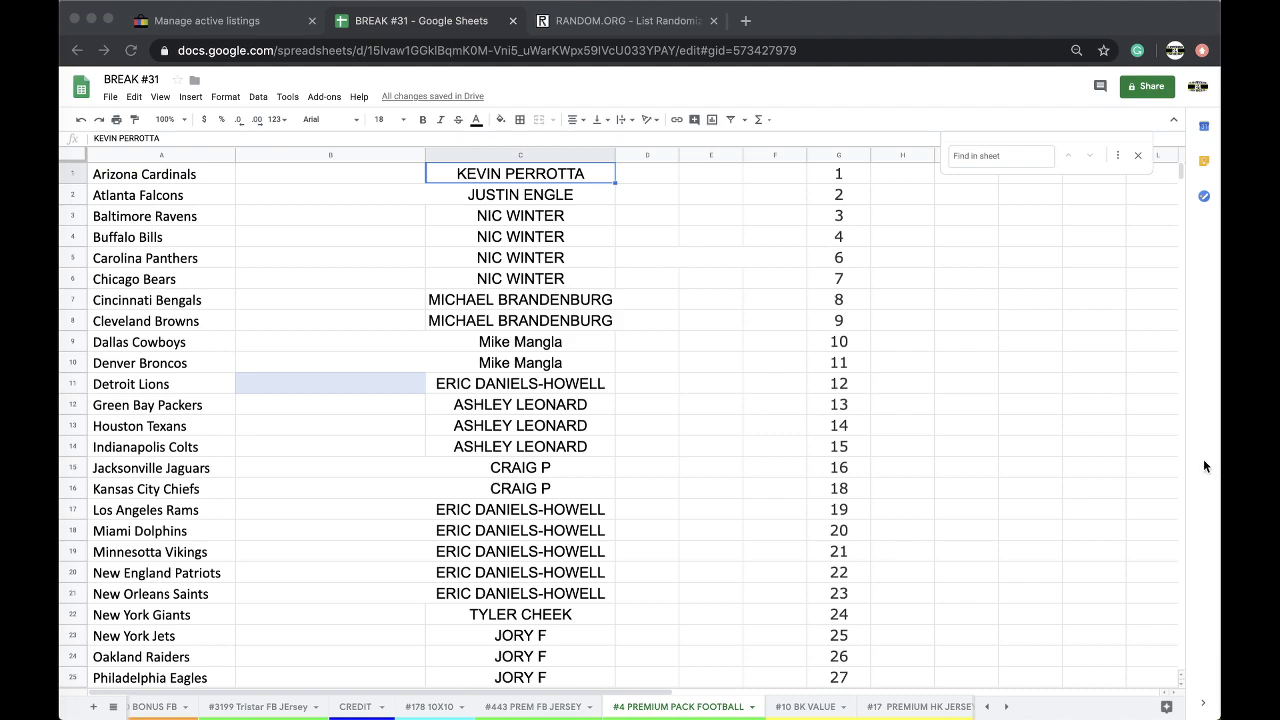
# - Glance at #443 PREM FB JERSEY, dismissing the accidental sheet rename box
pyautogui.scroll(-5, 583, 458)
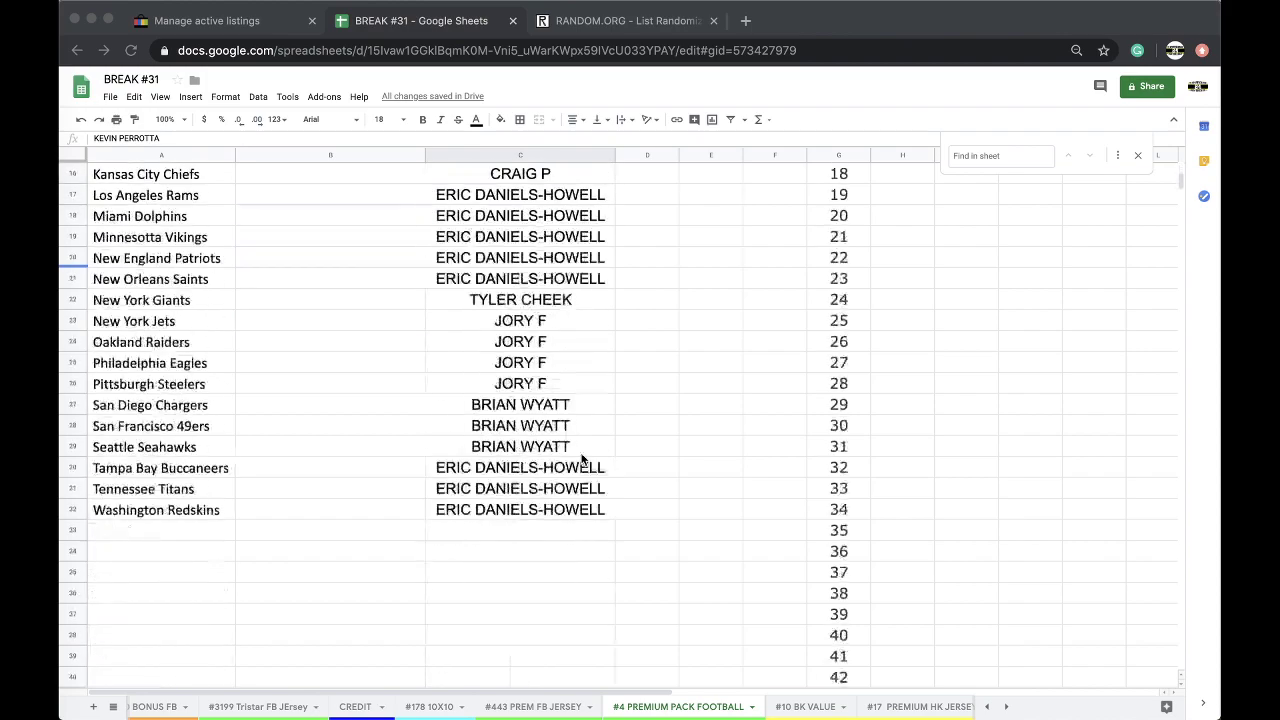
pyautogui.scroll(5, 583, 458)
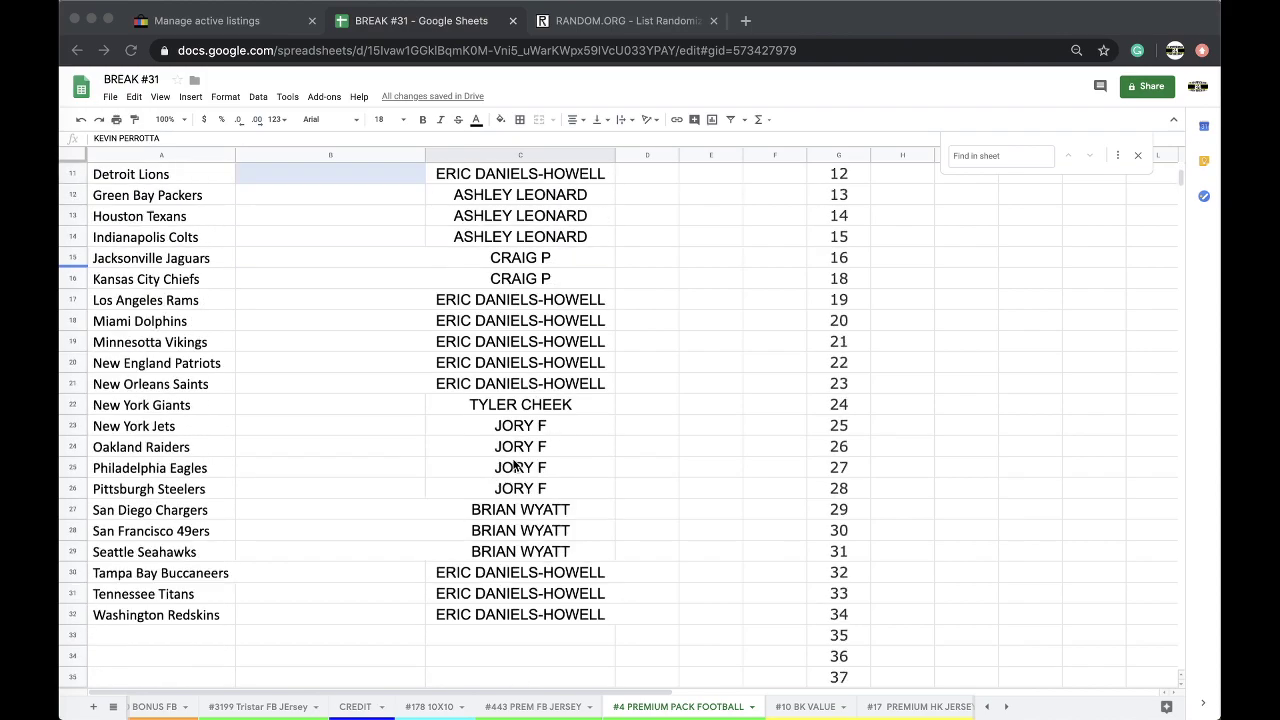
pyautogui.doubleClick(521, 706)
pyautogui.scroll(-3, 503, 590)
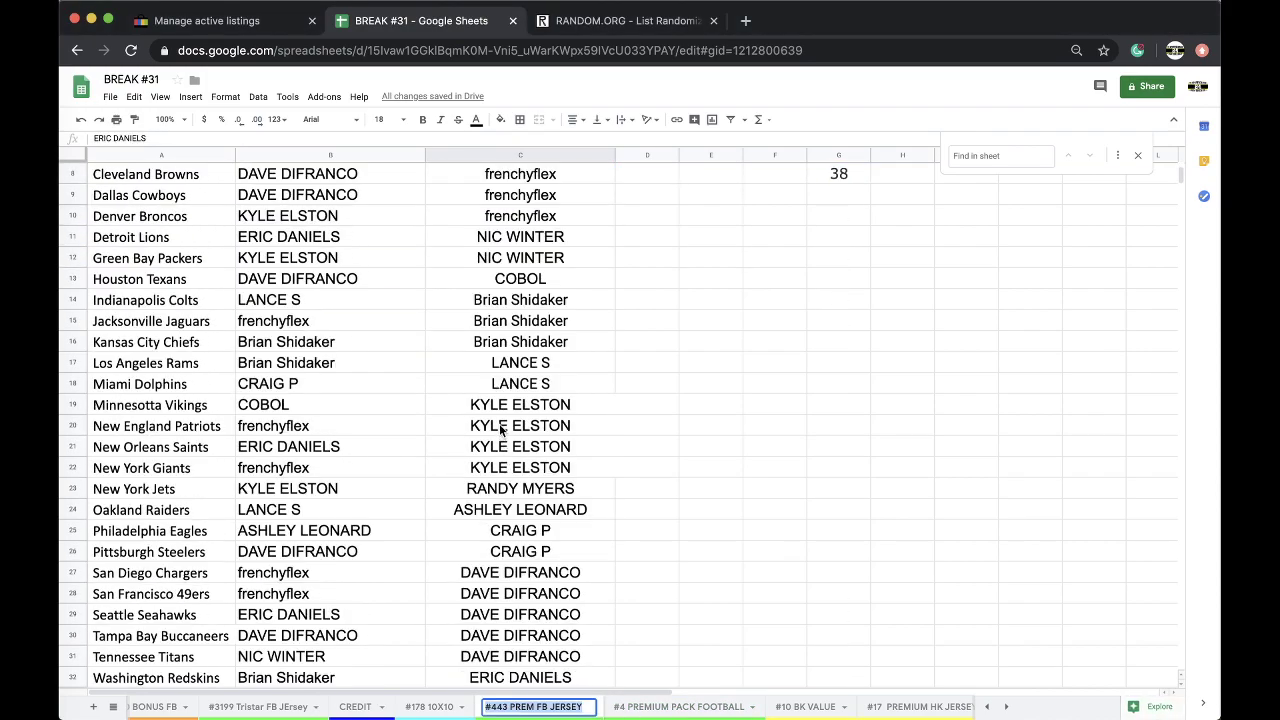
pyautogui.click(514, 509)
pyautogui.scroll(-1, 510, 512)
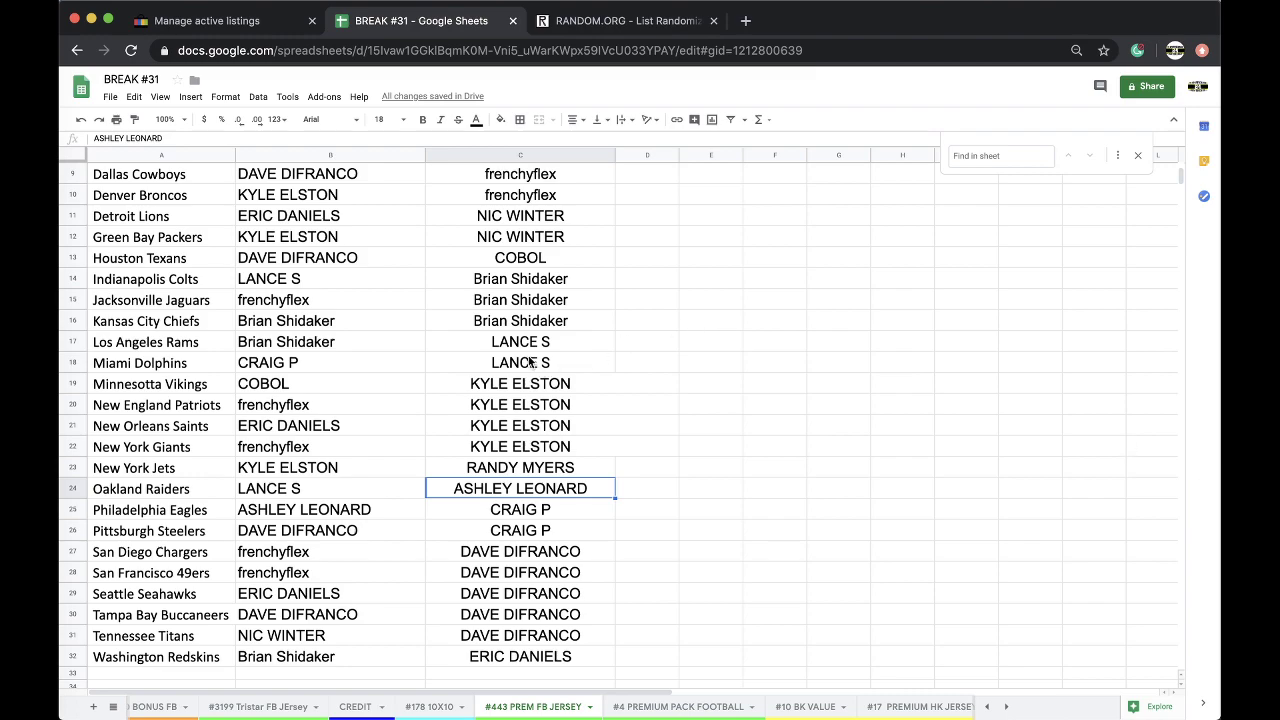
# - Paste the Arizona Cardinals buyer into the Baltimore Ravens slot C3 on #444 PREM FB JERSEY
pyautogui.click(706, 702)
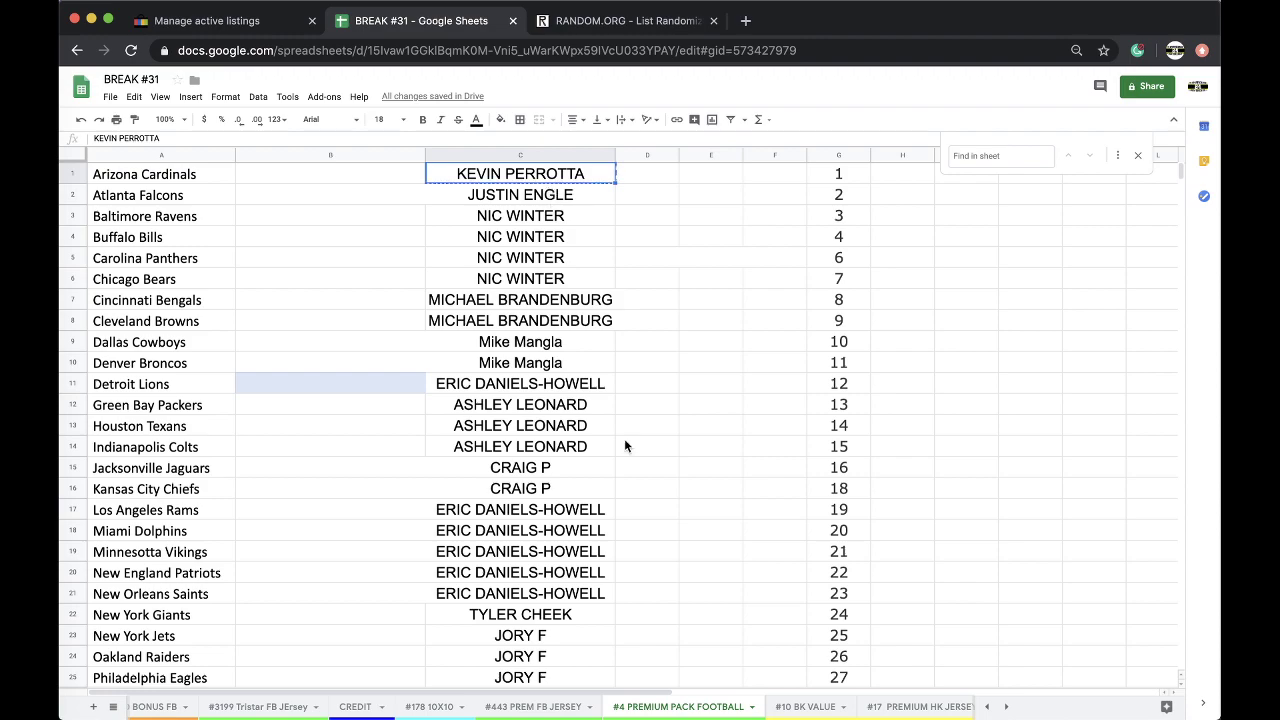
pyautogui.hscroll(3, 790, 708)
pyautogui.click(832, 708)
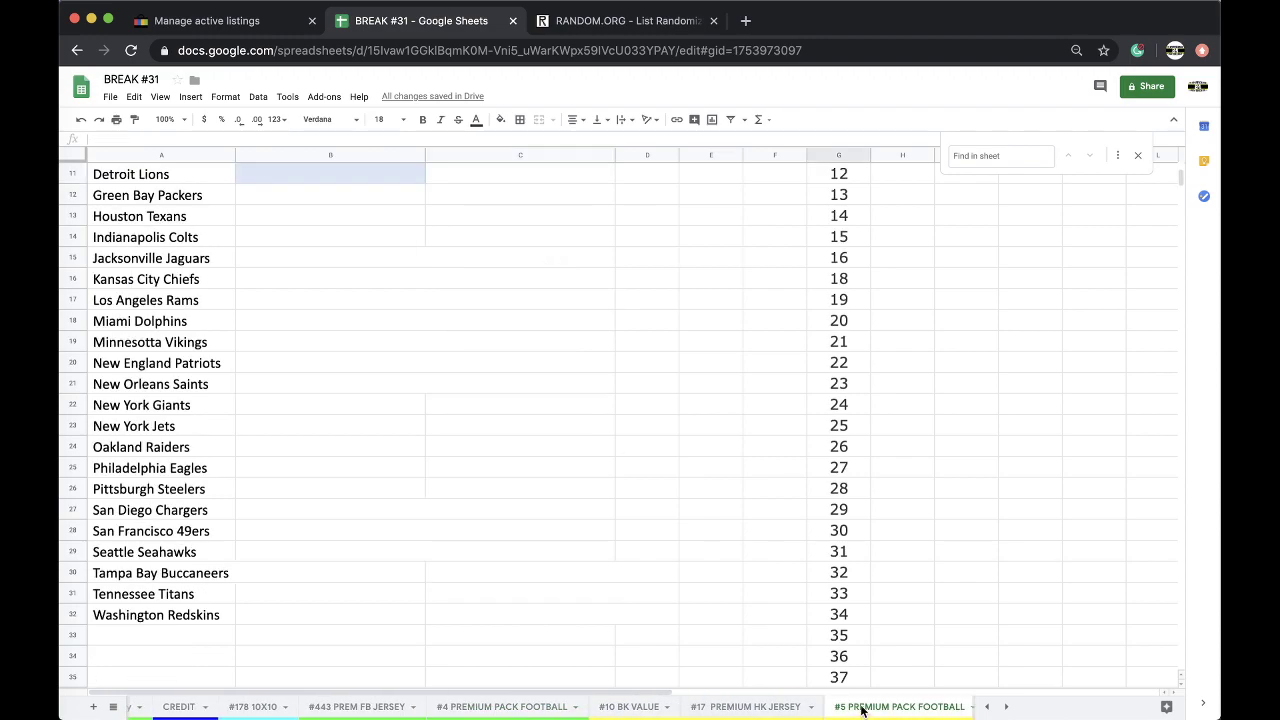
pyautogui.hscroll(2, 836, 712)
pyautogui.click(920, 708)
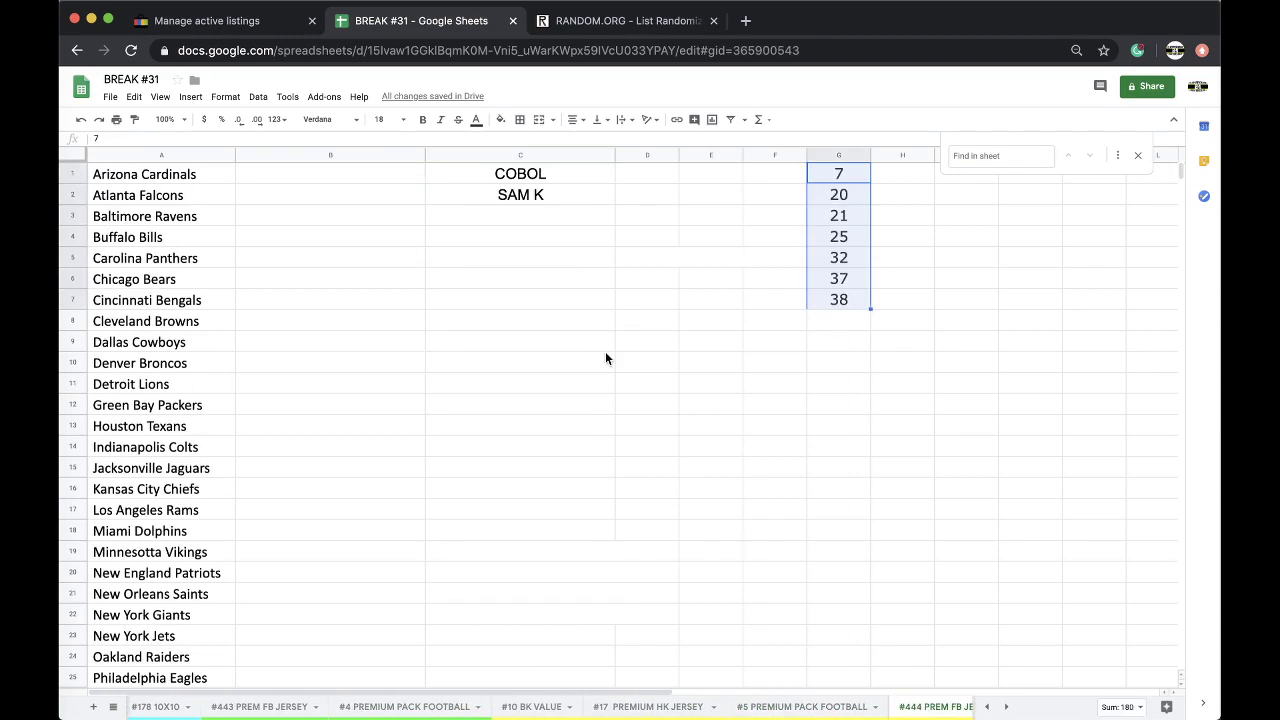
pyautogui.click(528, 216)
pyautogui.hscroll(-2, 290, 708)
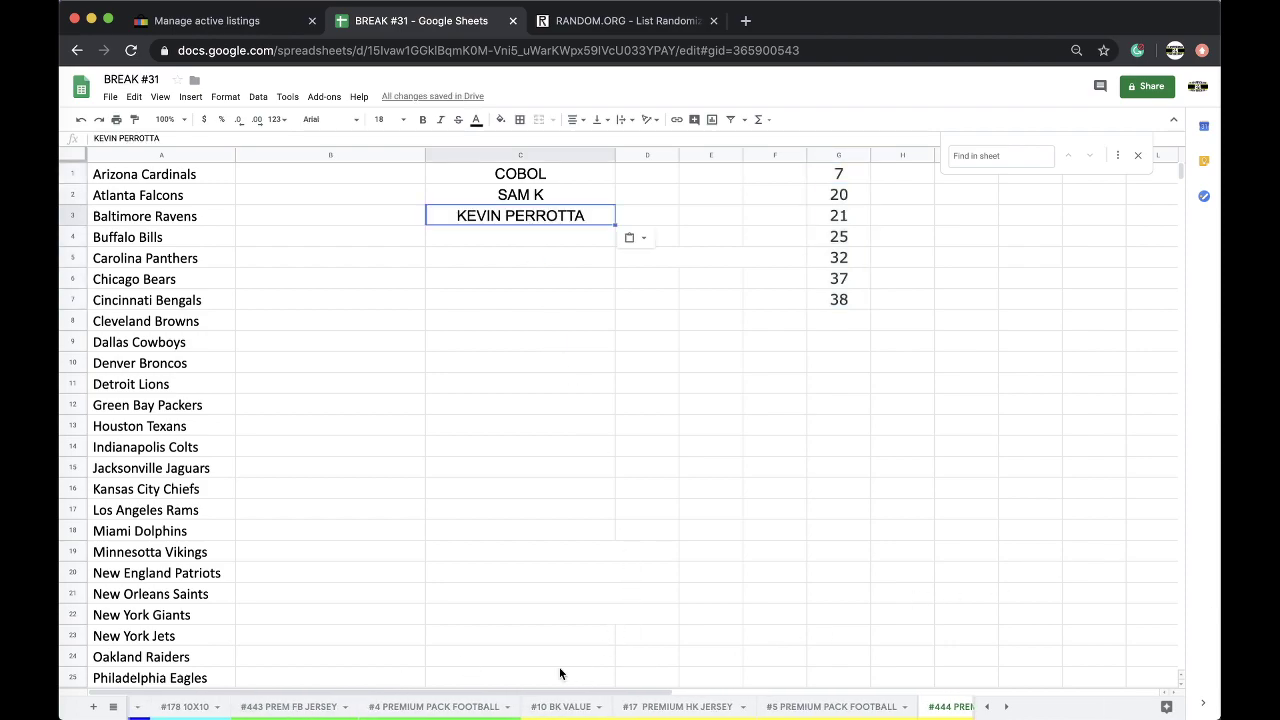
pyautogui.click(304, 708)
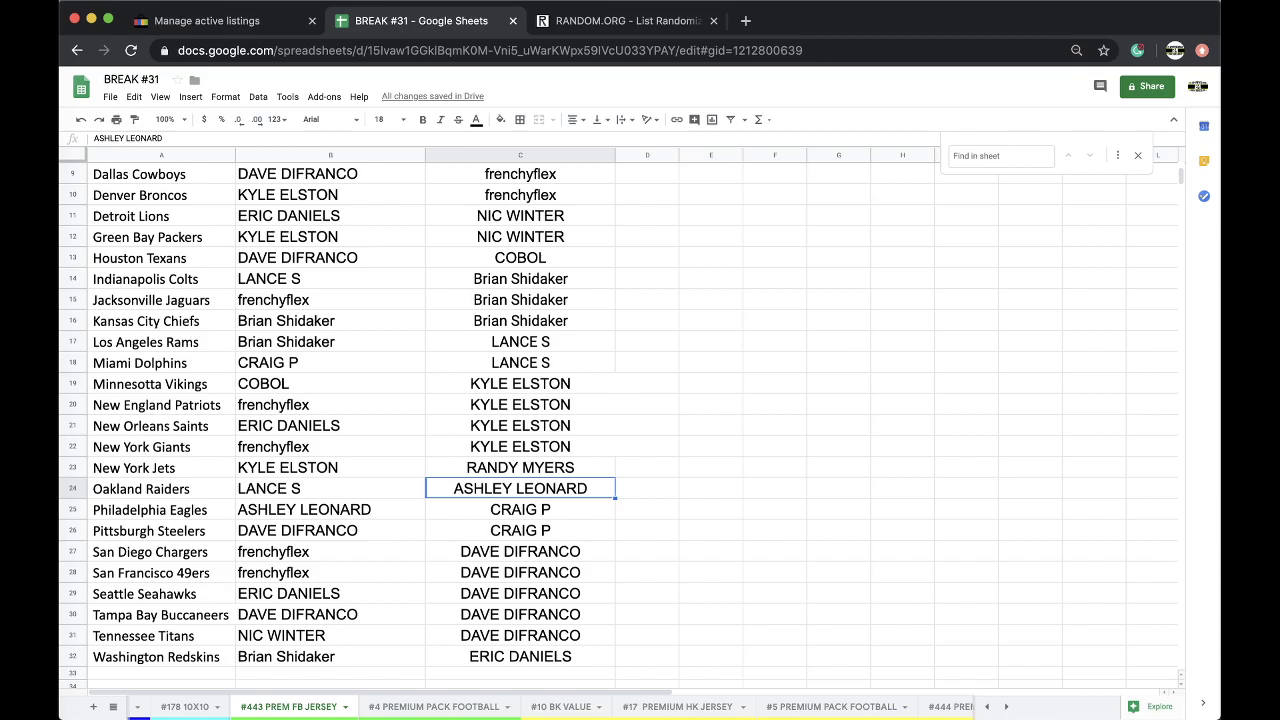
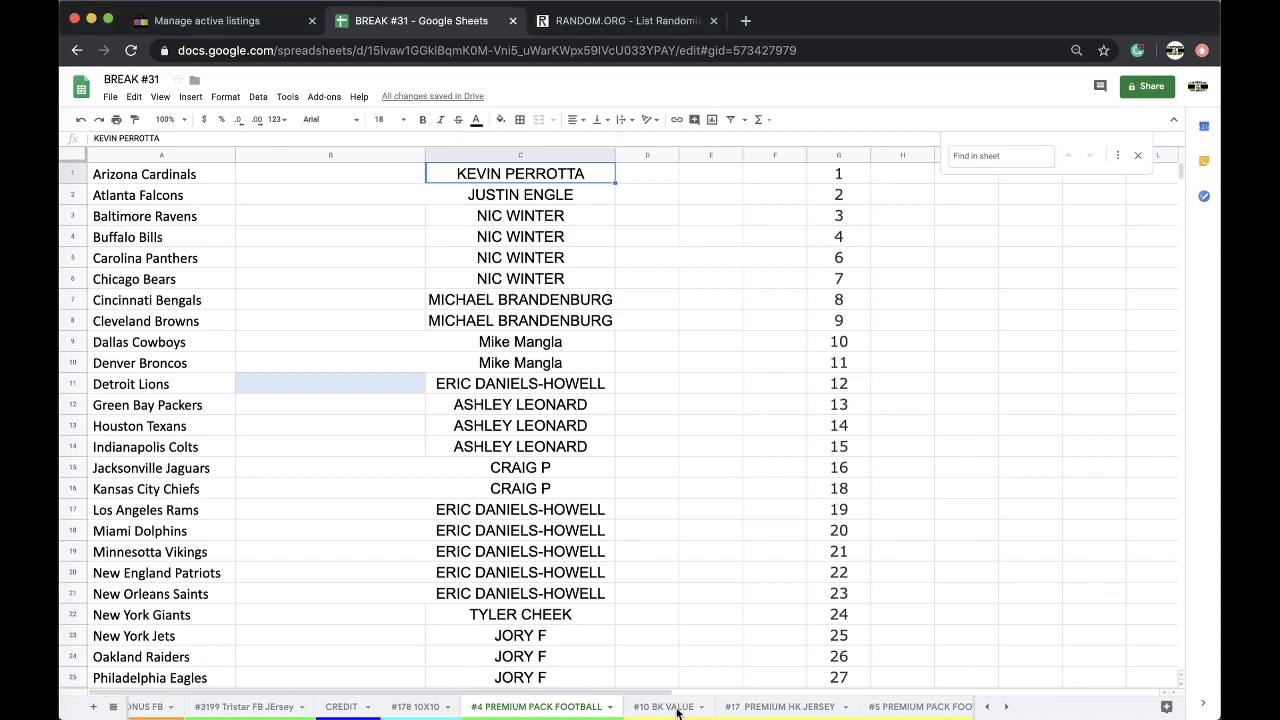
# - Paste the buyer's name into C5 of #5 PREMIUM PACK FOOTBALL as values only
pyautogui.hscroll(2, 676, 712)
pyautogui.click(826, 706)
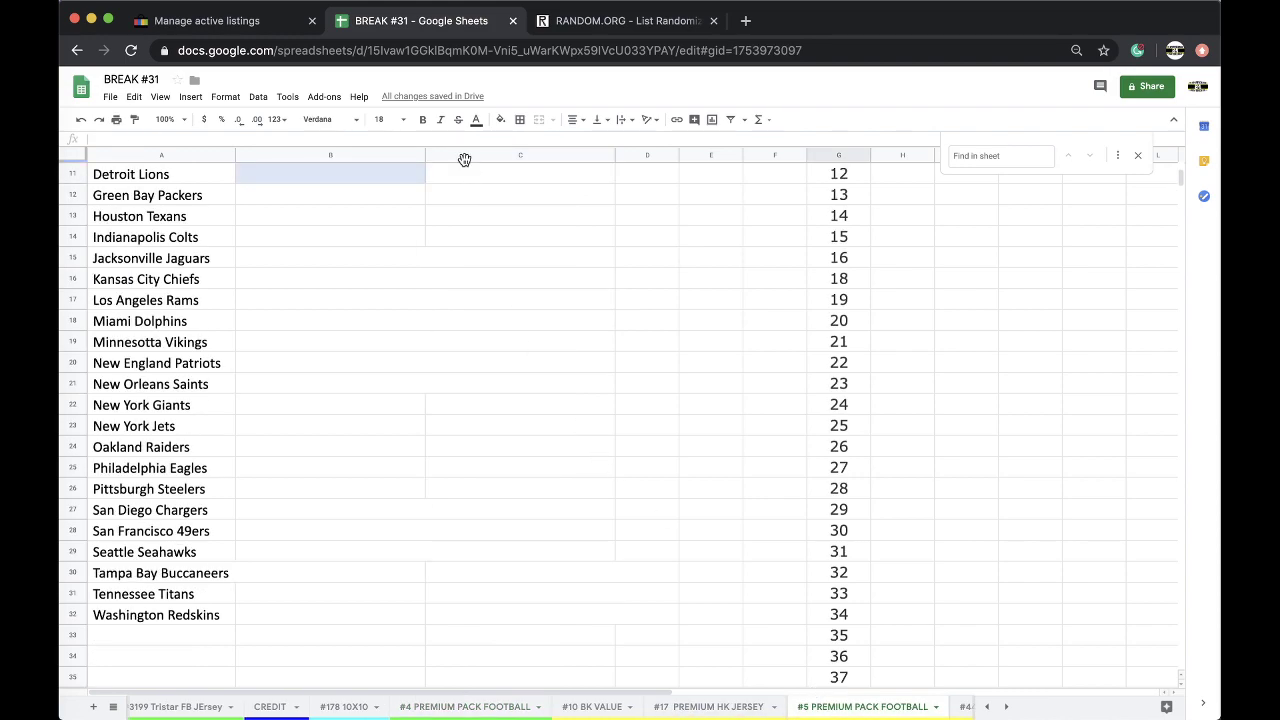
pyautogui.click(468, 252)
pyautogui.click(629, 300)
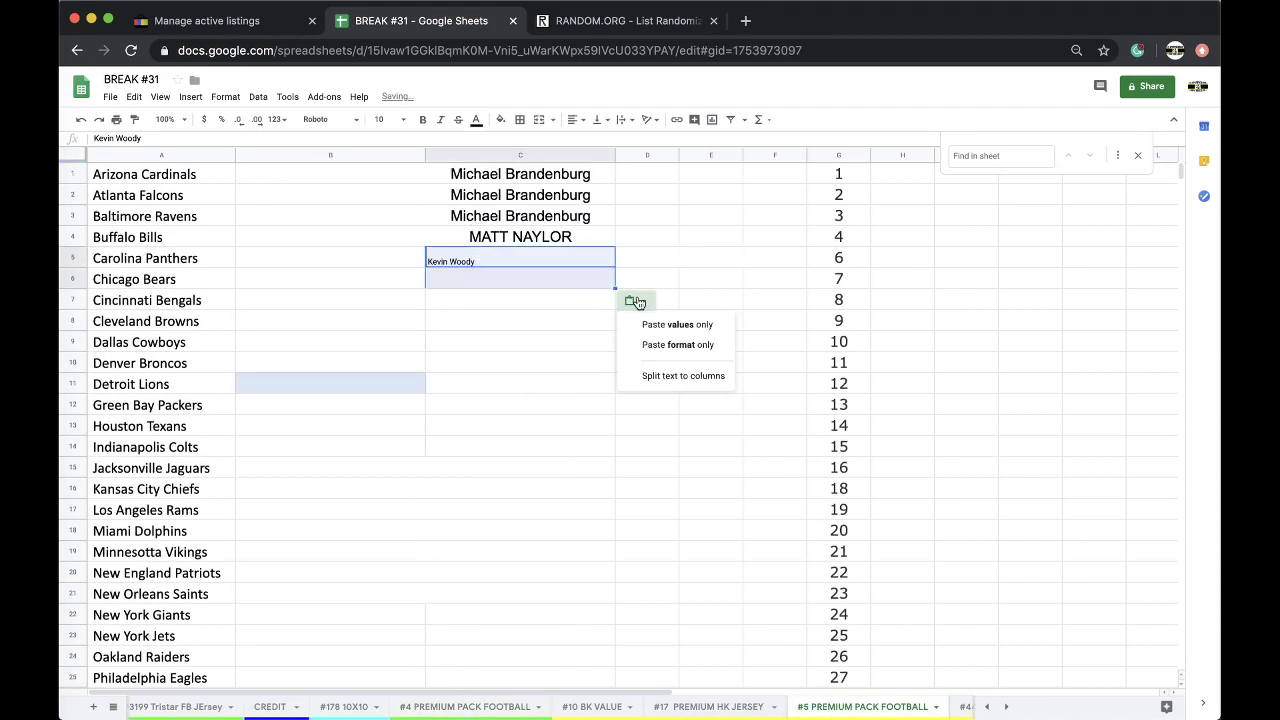
pyautogui.click(632, 326)
# - Fill the same name down through C10, then copy it again from C5
pyautogui.press('Down')
pyautogui.press('Down')
pyautogui.moveTo(555, 258); pyautogui.dragTo(540, 308)
pyautogui.press('super+c')
pyautogui.click(540, 320)
pyautogui.press('super+v')
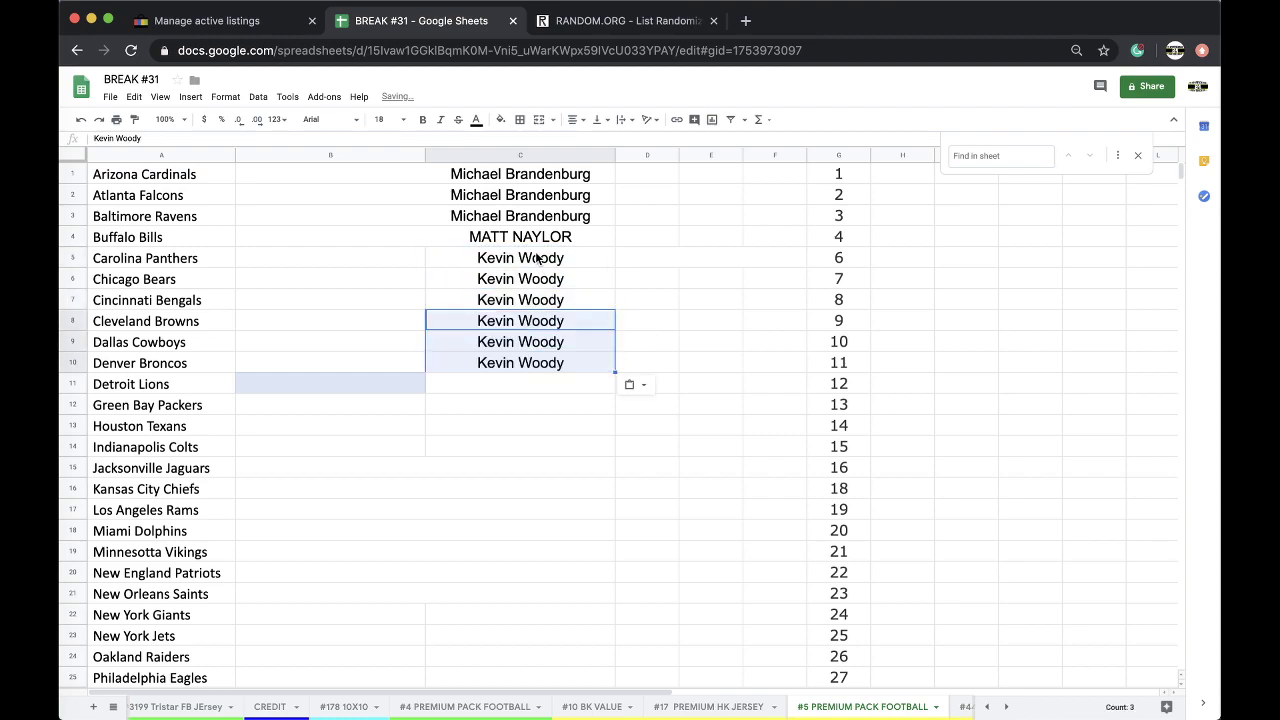
pyautogui.moveTo(537, 258)
pyautogui.mouseDown()
pyautogui.moveTo(537, 285)
pyautogui.moveTo(526, 262)
pyautogui.mouseUp()
pyautogui.press('super+c')
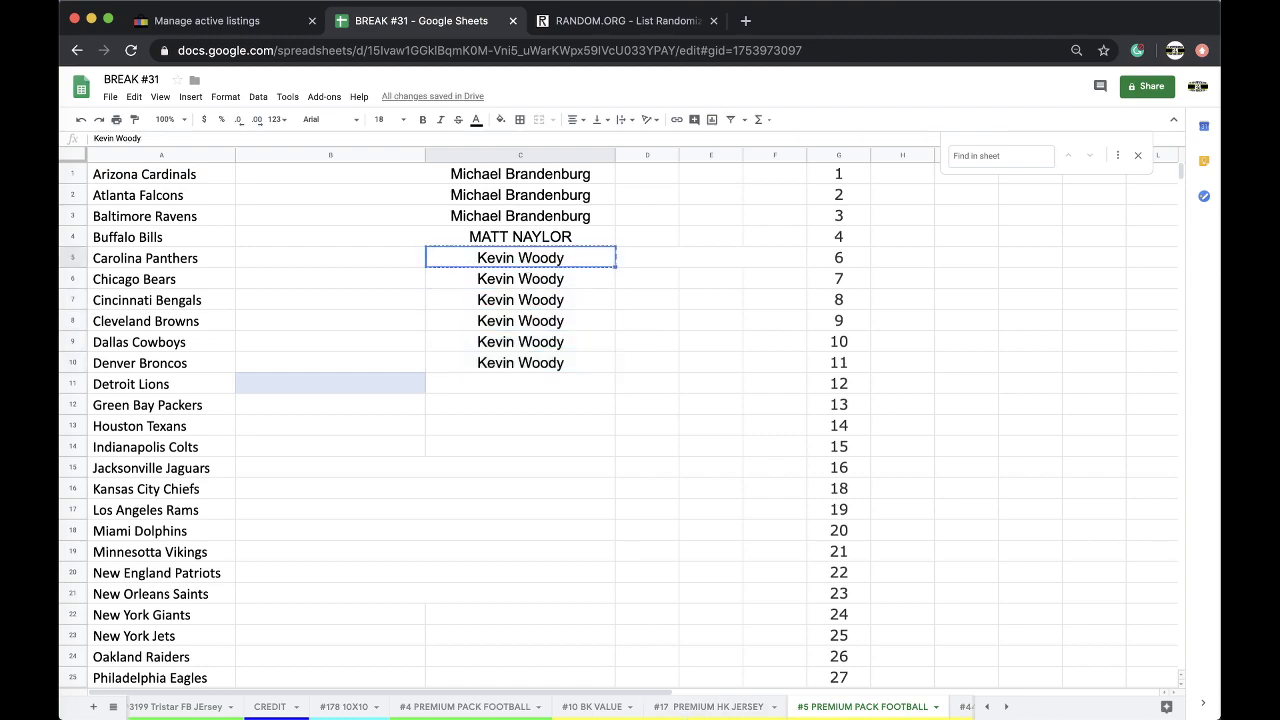
pyautogui.hscroll(10, 675, 715)
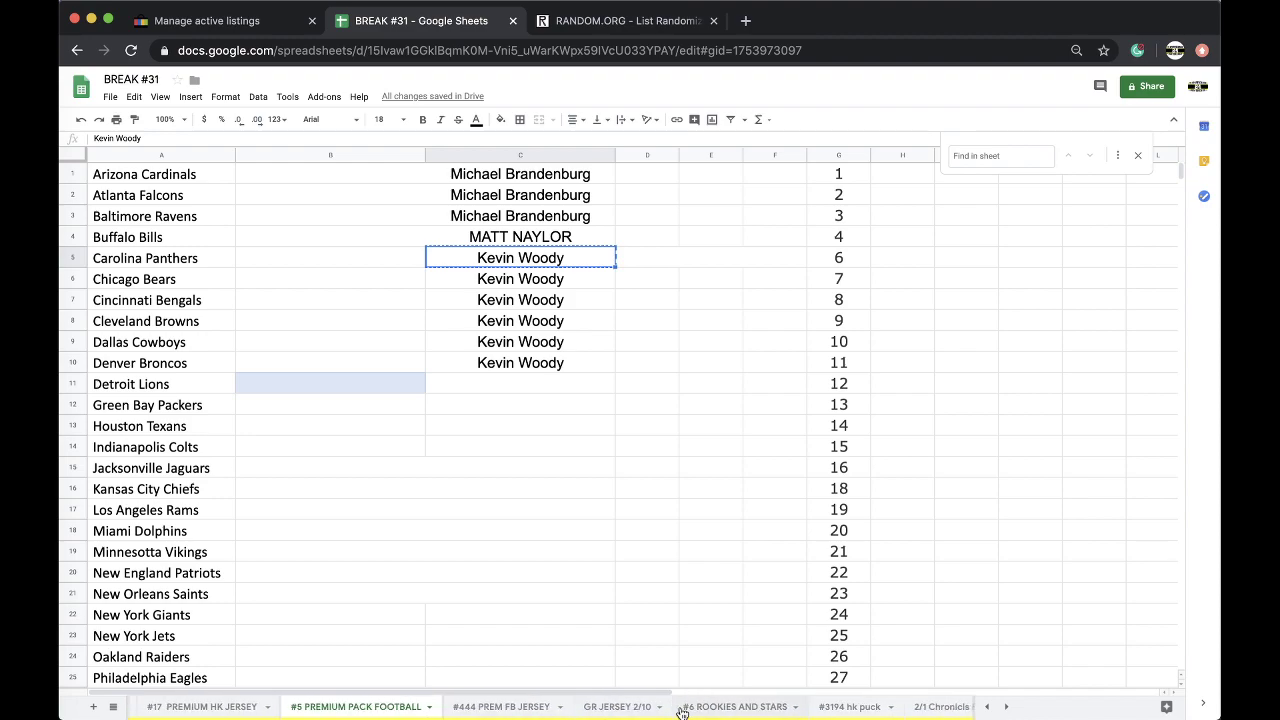
# - Try duplicating #6 ROOKIES AND STARS and dismiss the cell-limit warning
pyautogui.rightClick(620, 708)
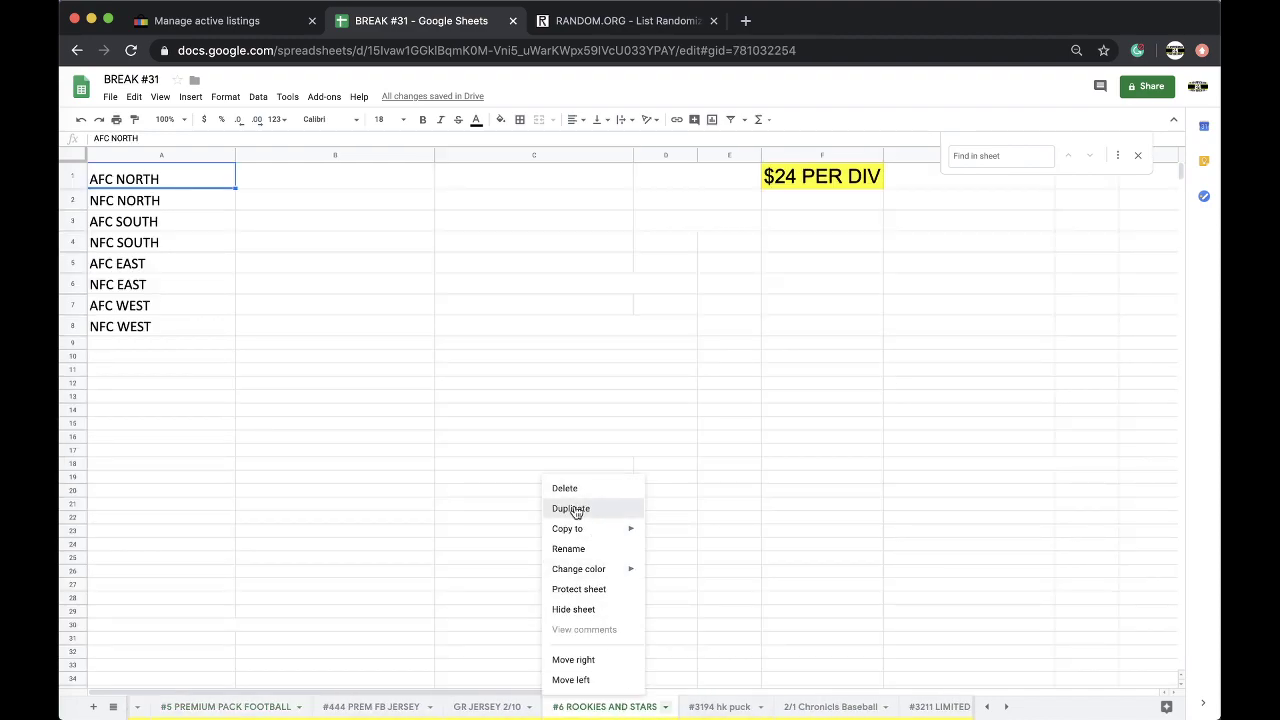
pyautogui.click(572, 509)
pyautogui.click(778, 428)
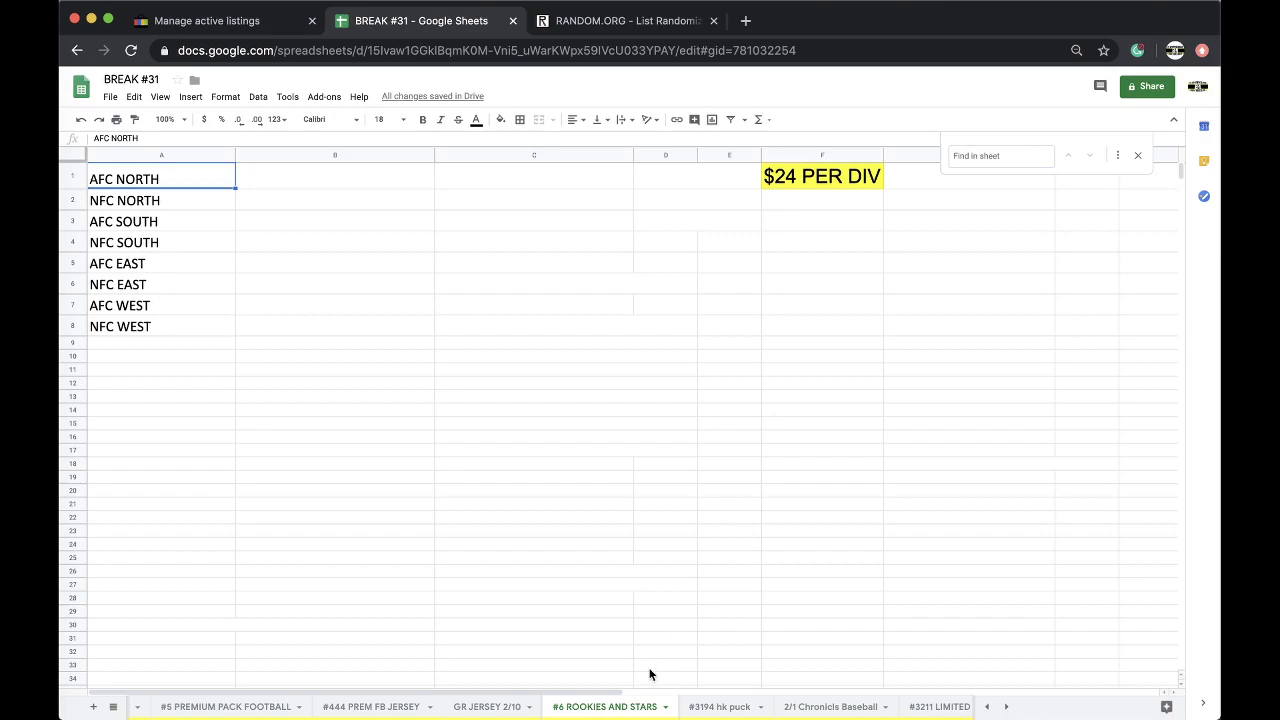
# - Move the #3184 obsidian sheet earlier among the tabs
pyautogui.hscroll(10, 600, 706)
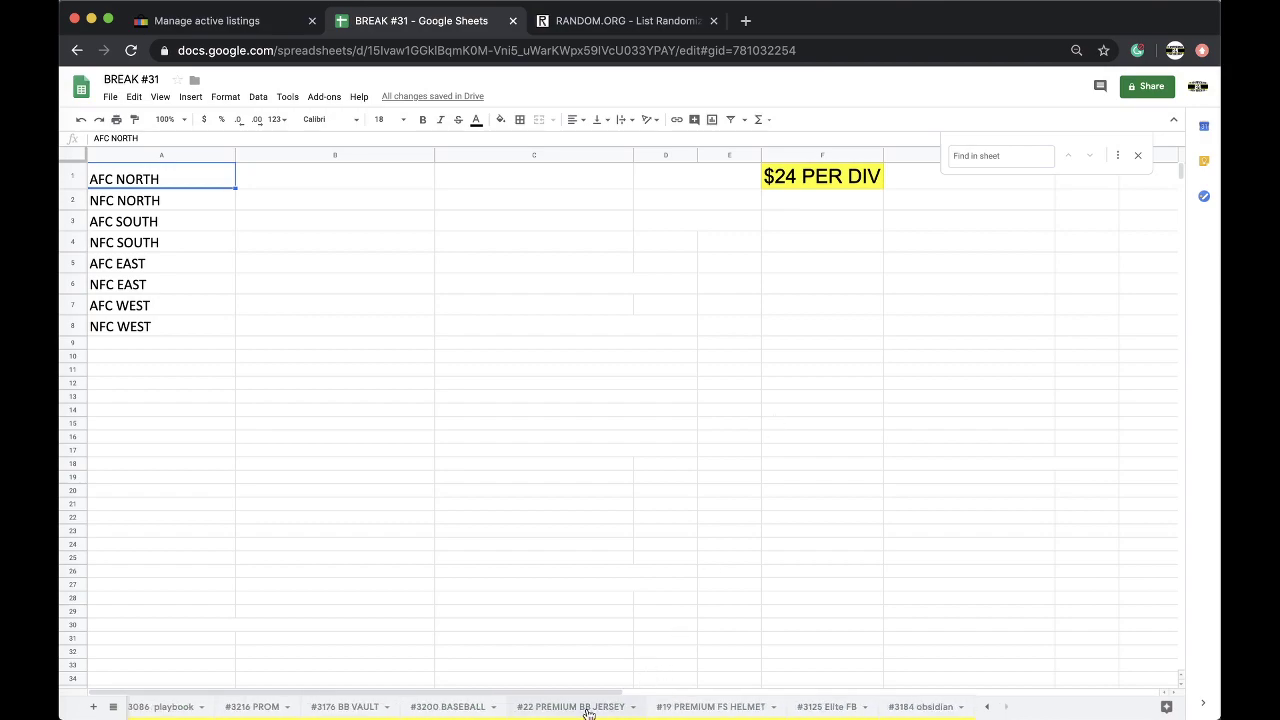
pyautogui.click(912, 706)
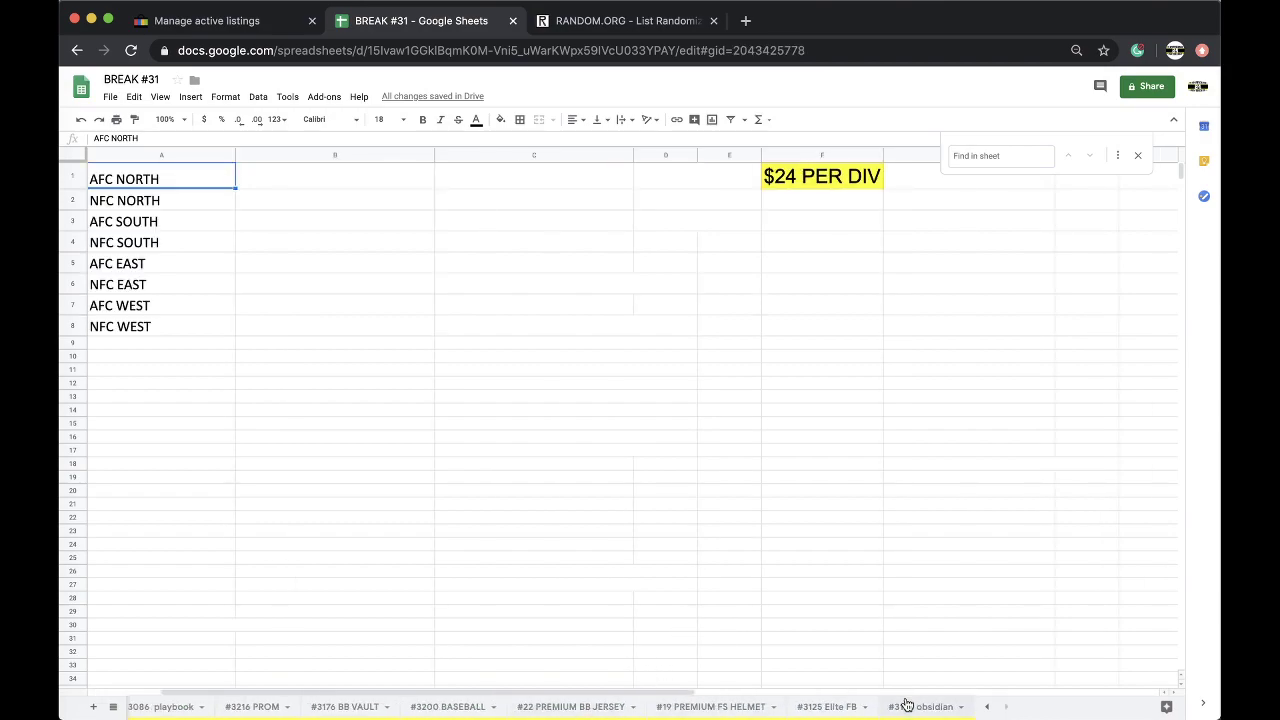
pyautogui.moveTo(916, 704); pyautogui.dragTo(192, 716)
# - Paste the buyer's name into C5–C8 beside Carolina Panthers through Cleveland Browns
pyautogui.click(388, 257)
pyautogui.press('super+v')
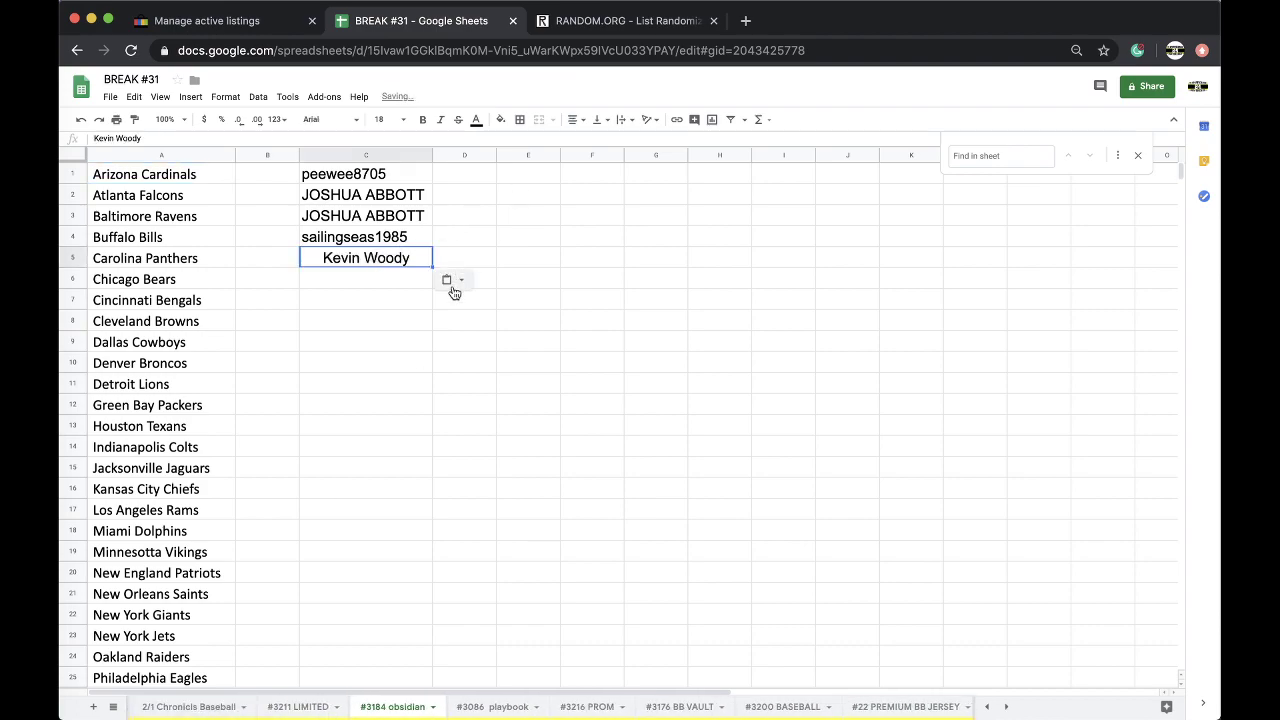
pyautogui.click(389, 282)
pyautogui.press('super+v')
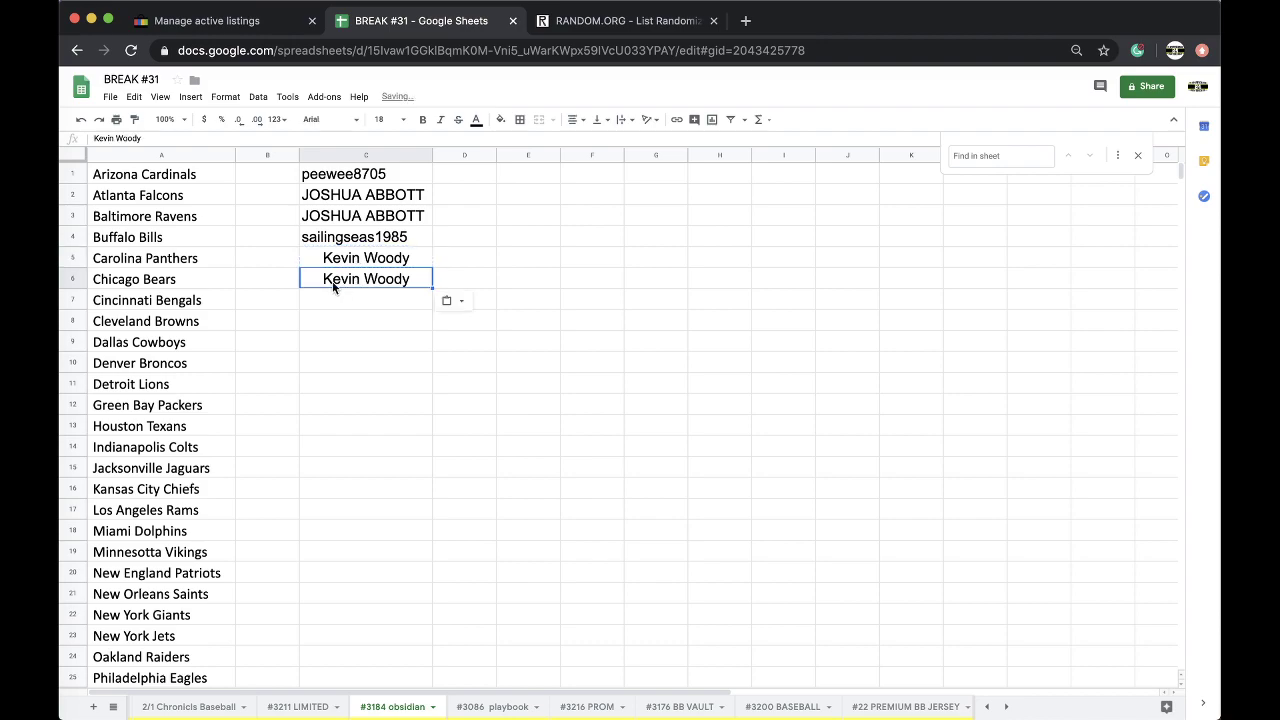
pyautogui.click(336, 300)
pyautogui.press('super+v')
pyautogui.click(350, 321)
pyautogui.press('super+v')
pyautogui.press('super+c')
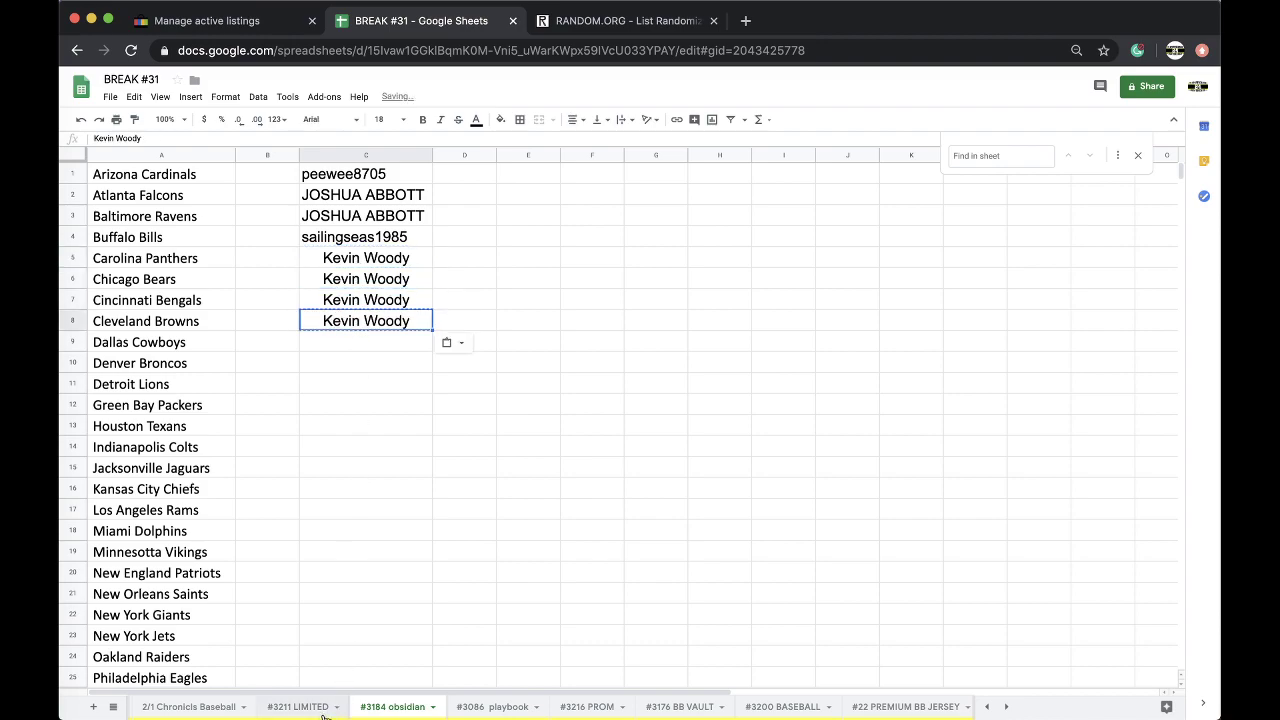
pyautogui.hscroll(10, 330, 710)
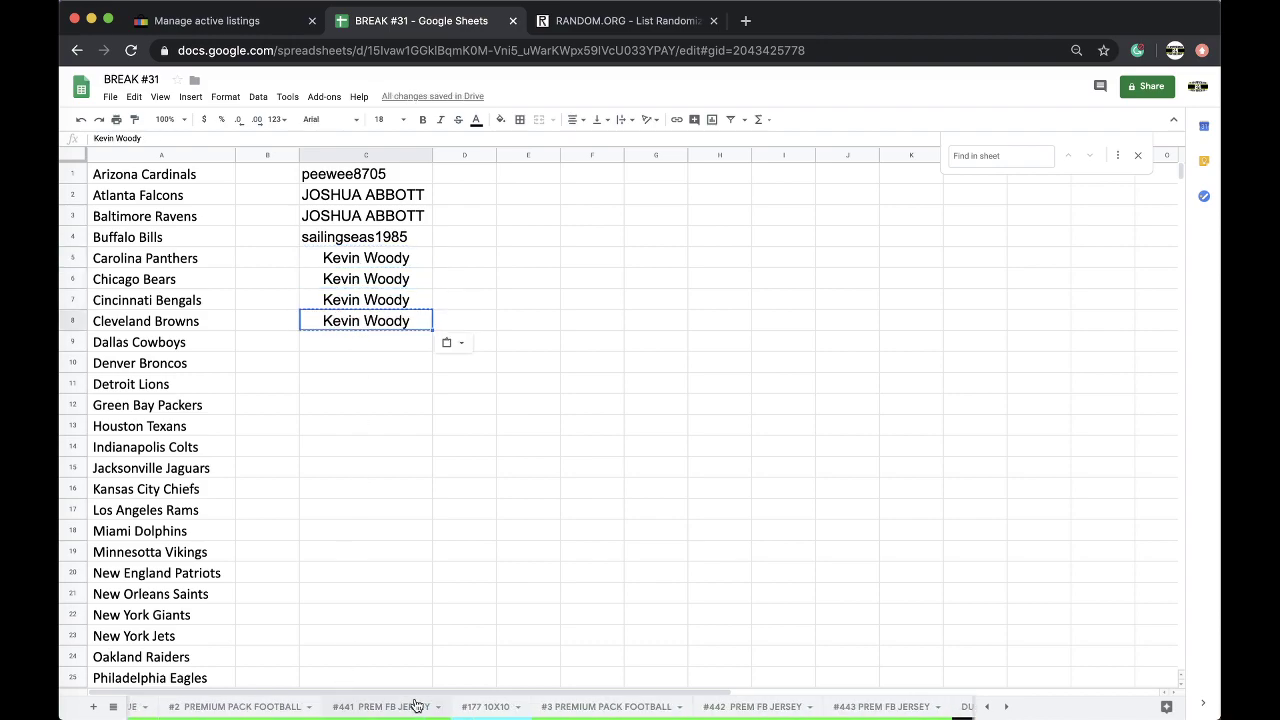
pyautogui.click(478, 707)
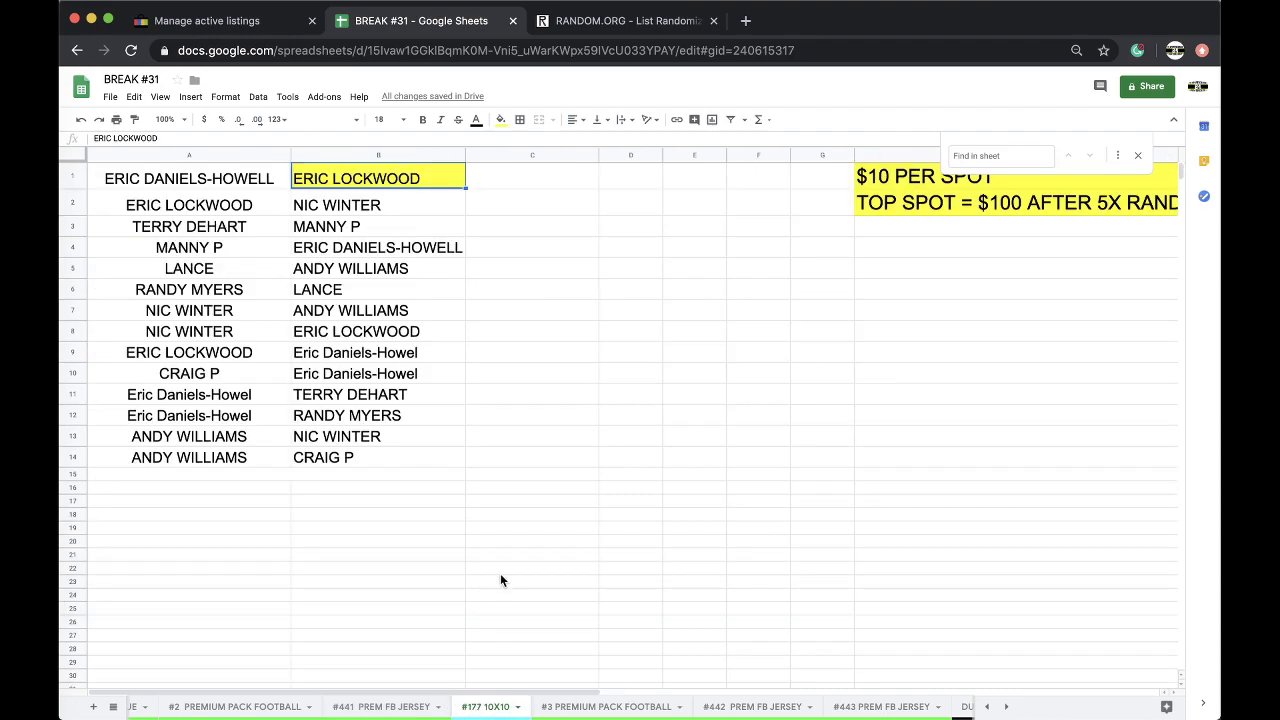
# - Delete the #176 10X10 sheet, confirming in the Heads up dialog
pyautogui.rightClick(498, 712)
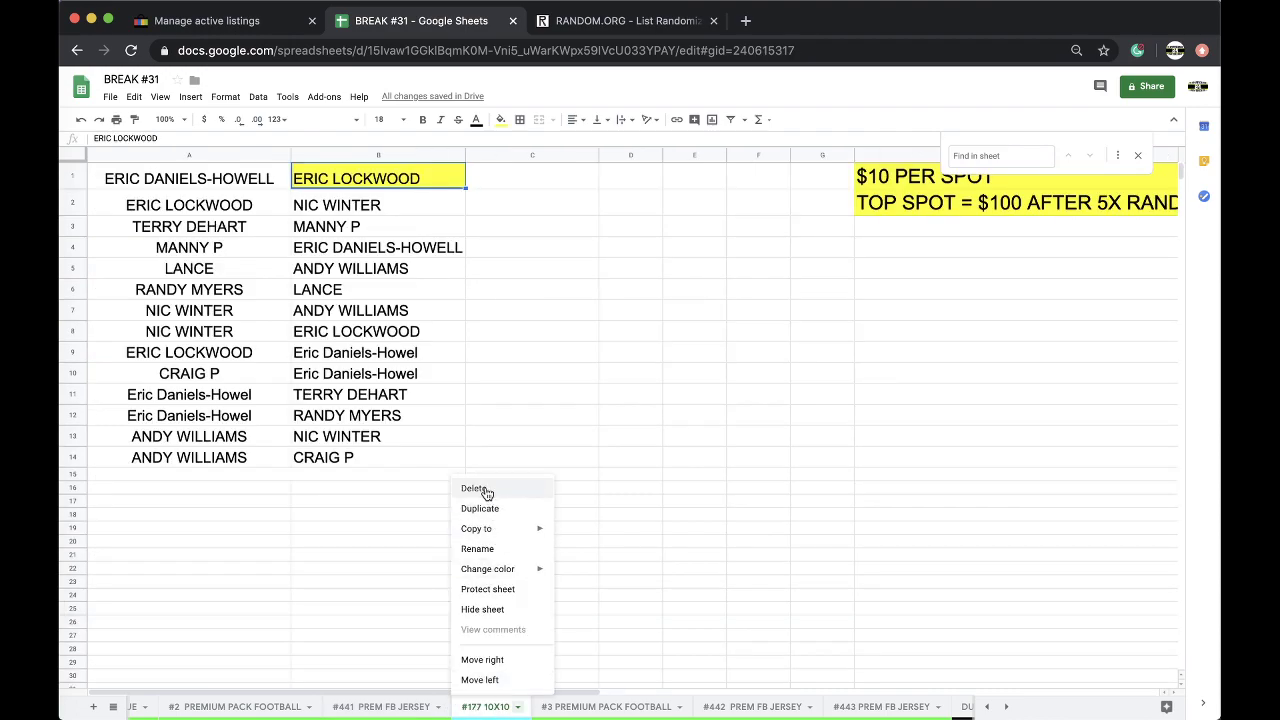
pyautogui.click(337, 607)
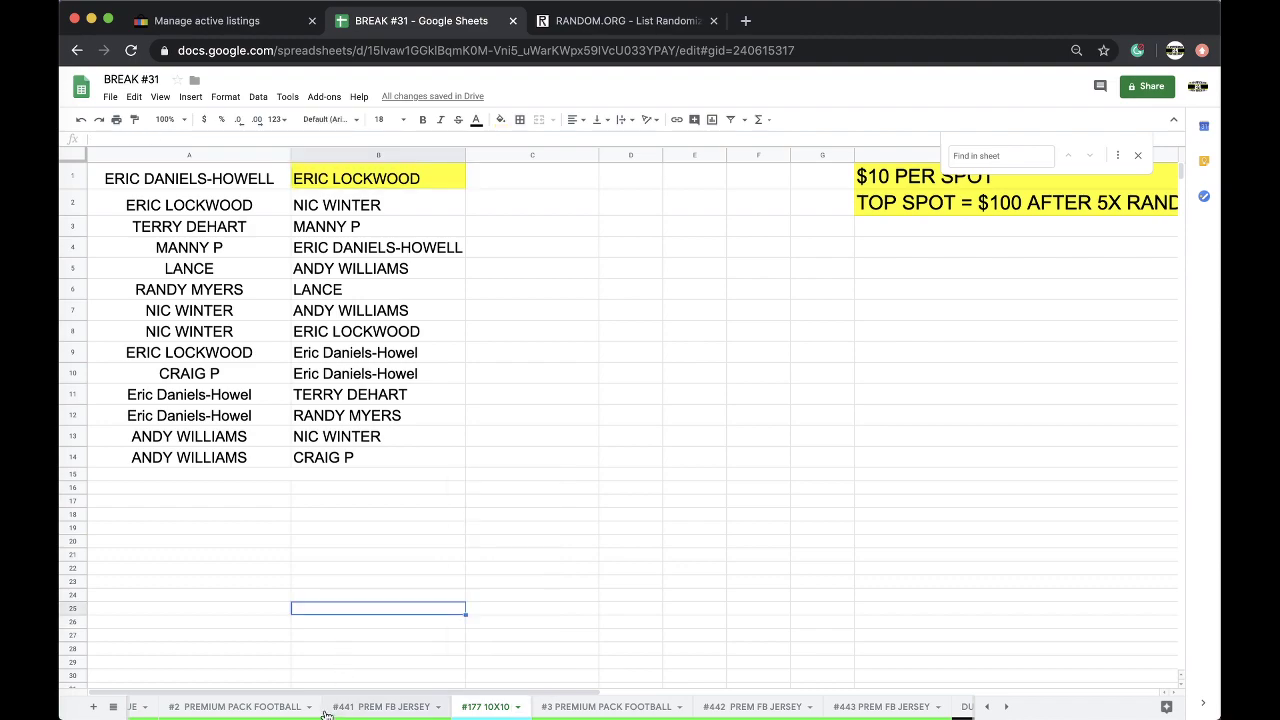
pyautogui.hscroll(10, 323, 710)
pyautogui.hscroll(5, 323, 710)
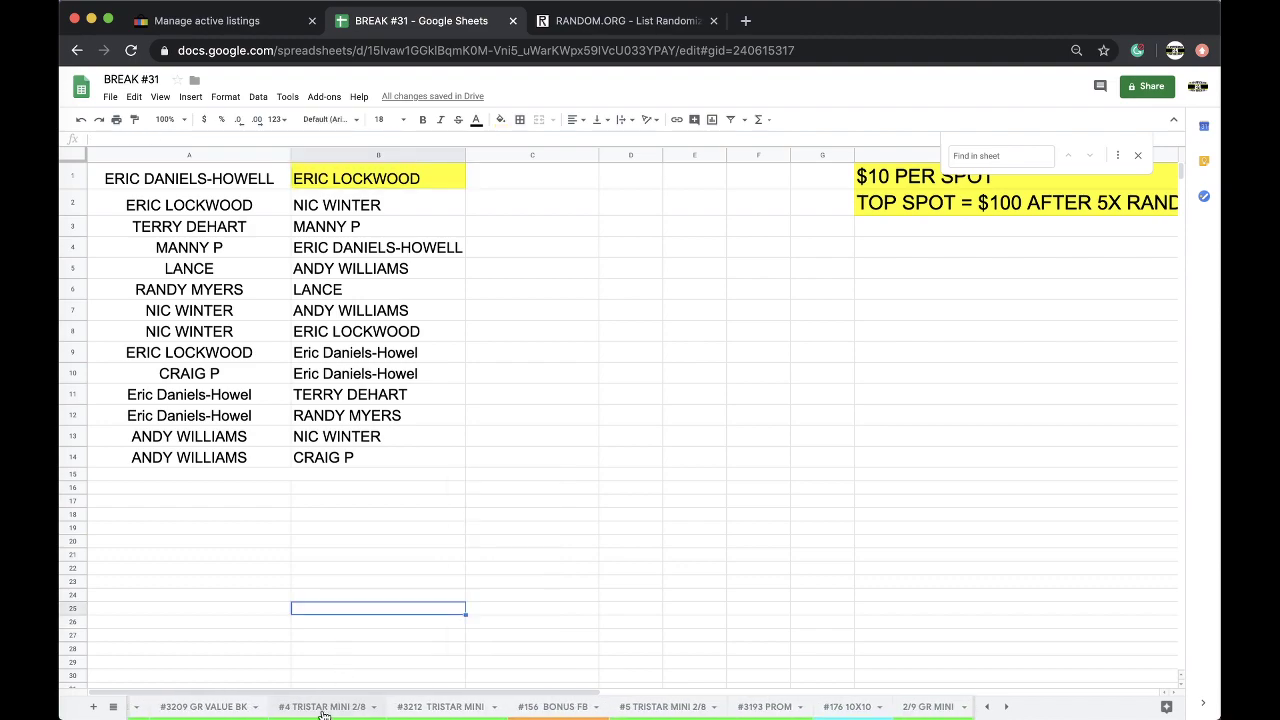
pyautogui.rightClick(855, 712)
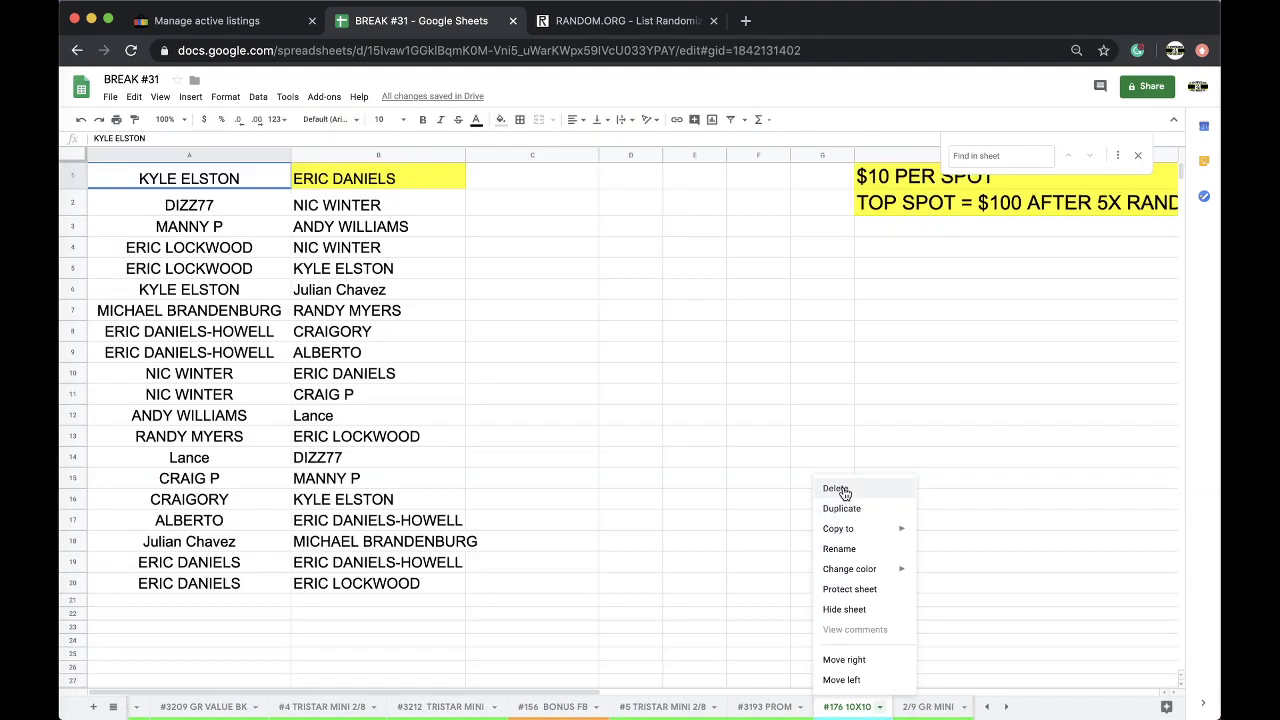
pyautogui.click(836, 488)
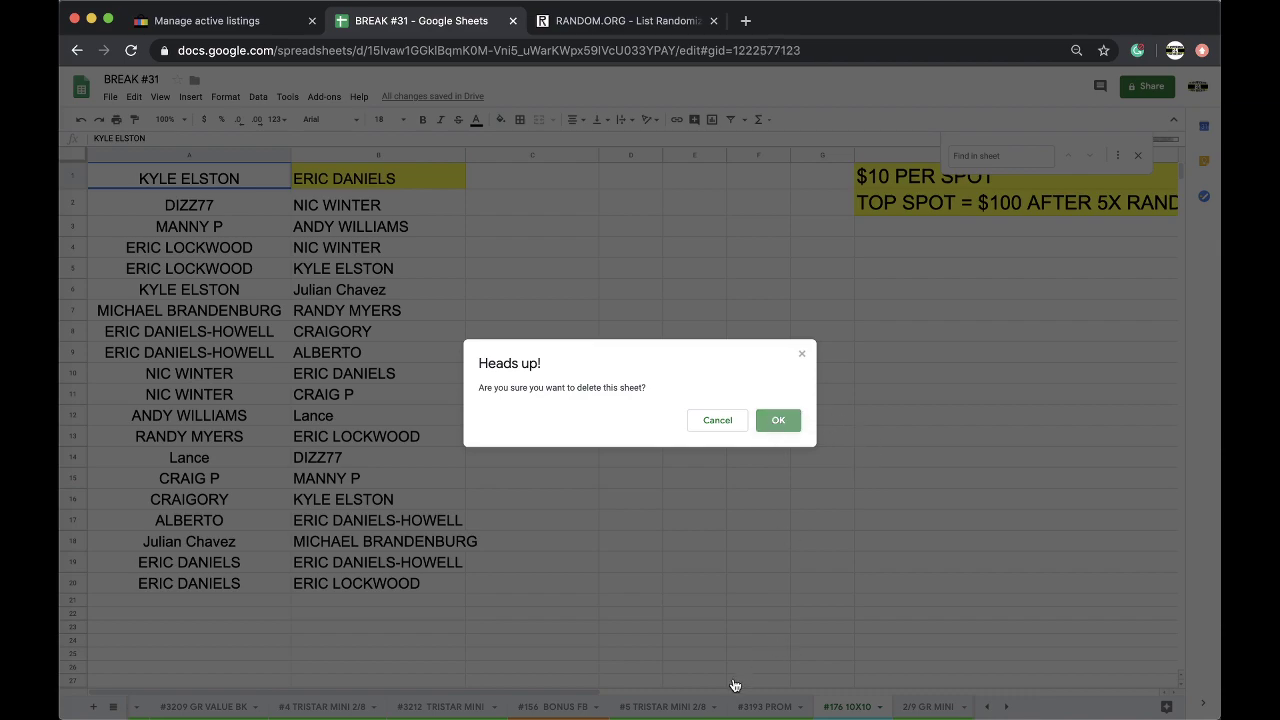
pyautogui.press('Return')
pyautogui.hscroll(10, 703, 710)
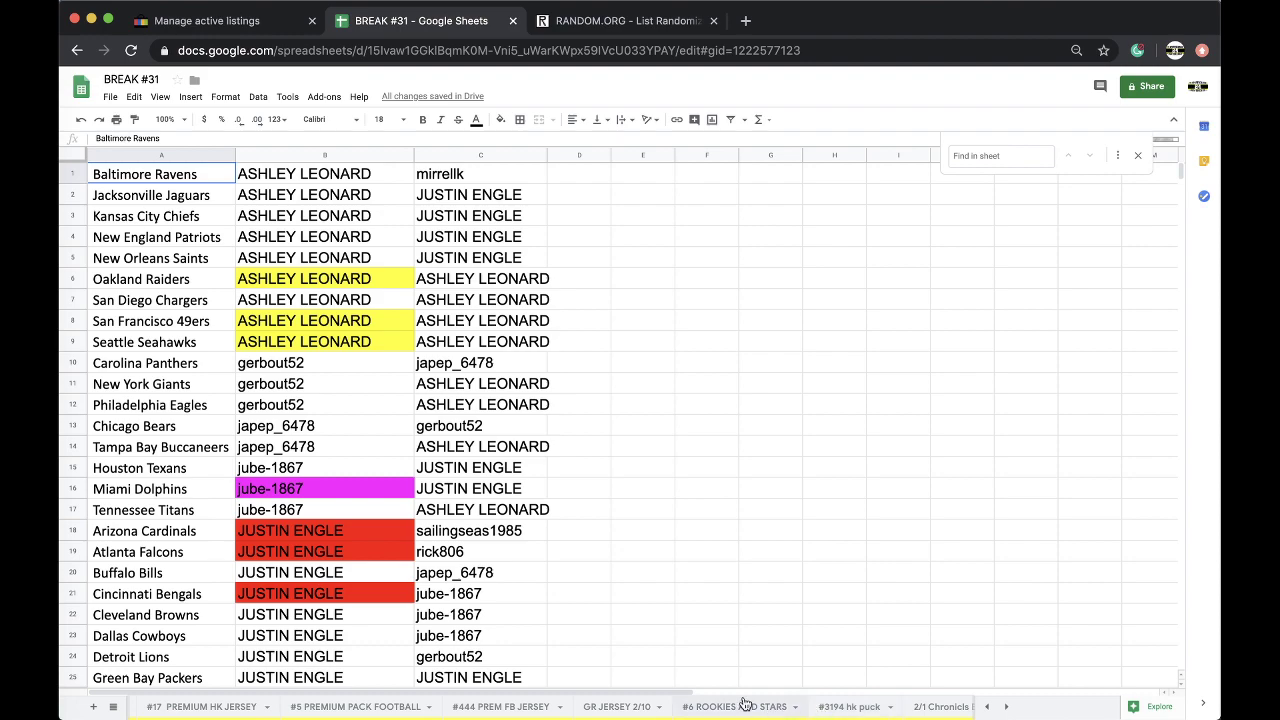
# - Duplicate #6 ROOKIES AND STARS as '#1 XR 2/10' and paste the buyer's name into C1
pyautogui.click(745, 706)
pyautogui.rightClick(745, 706)
pyautogui.click(695, 510)
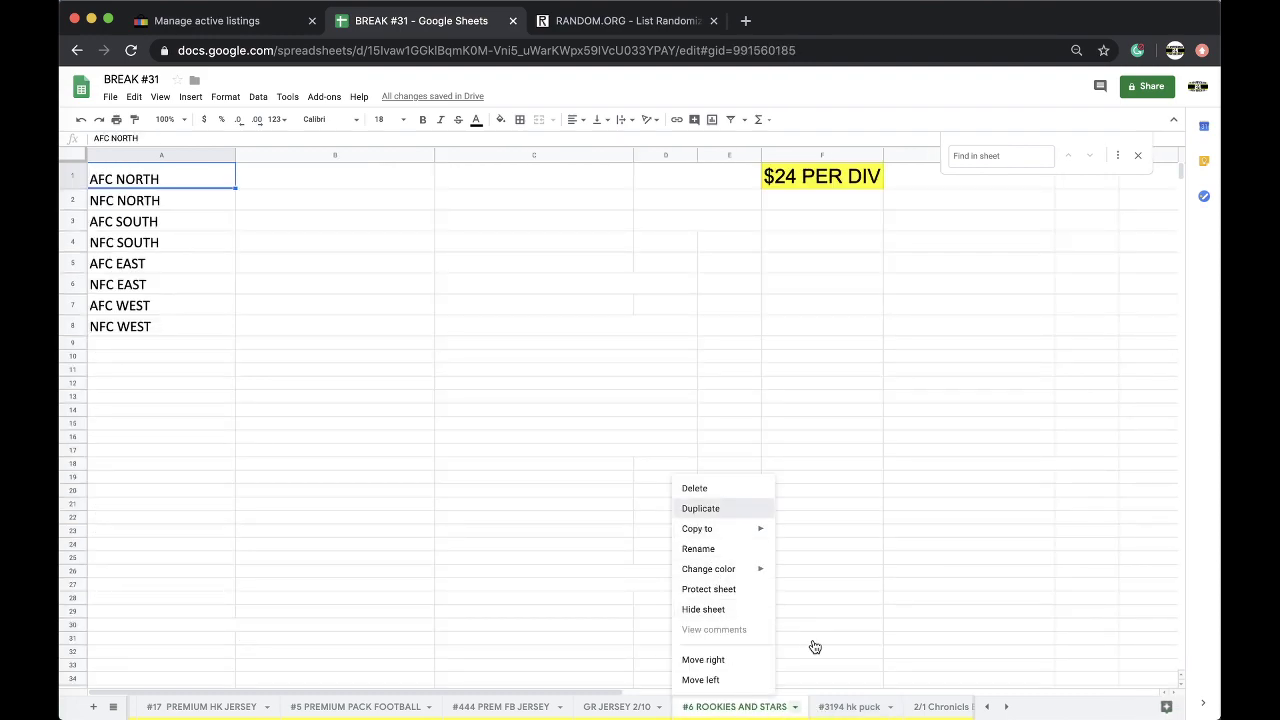
pyautogui.doubleClick(840, 707)
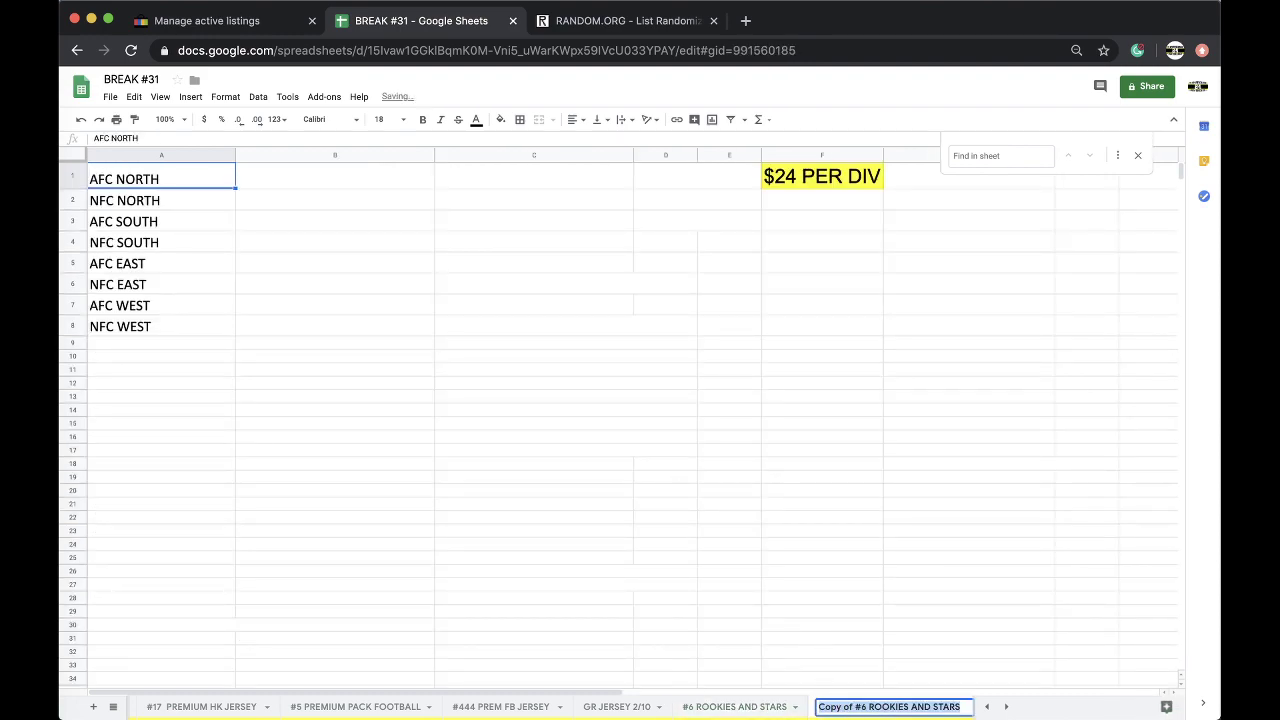
pyautogui.write('#1 XR')
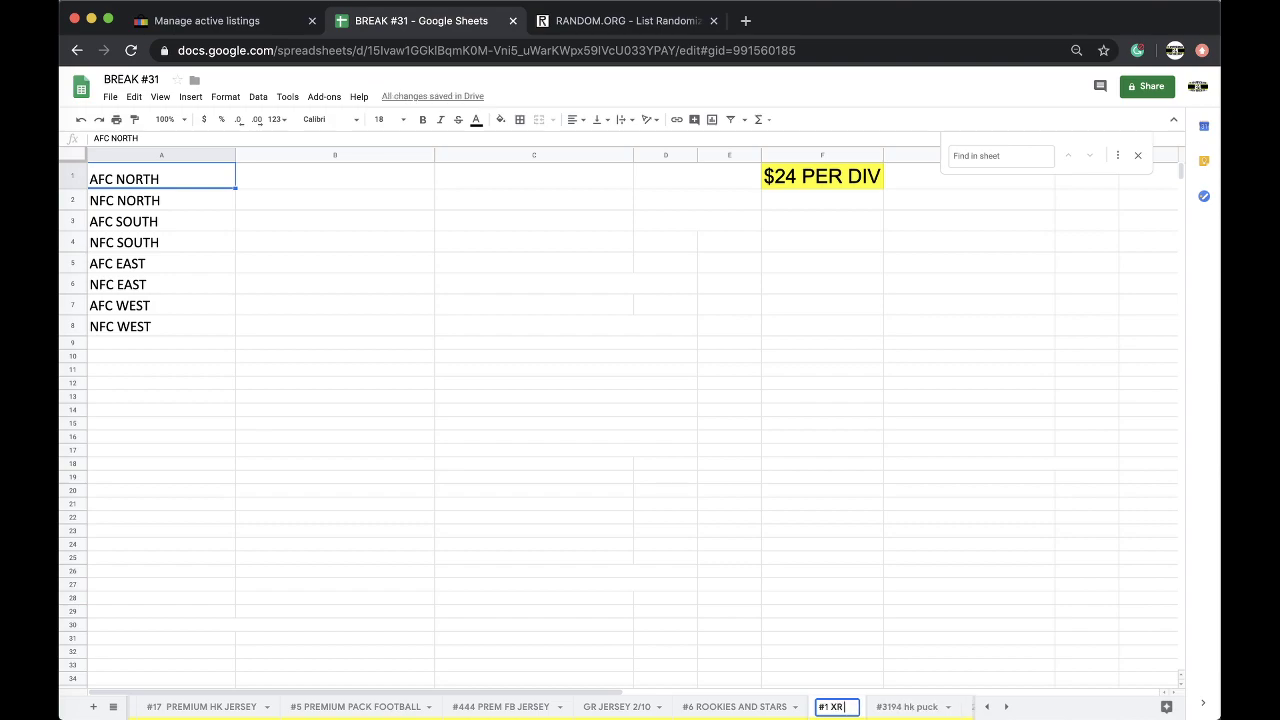
pyautogui.write(' 2/10')
pyautogui.click(487, 186)
pyautogui.hotkey('ctrl', 'v')
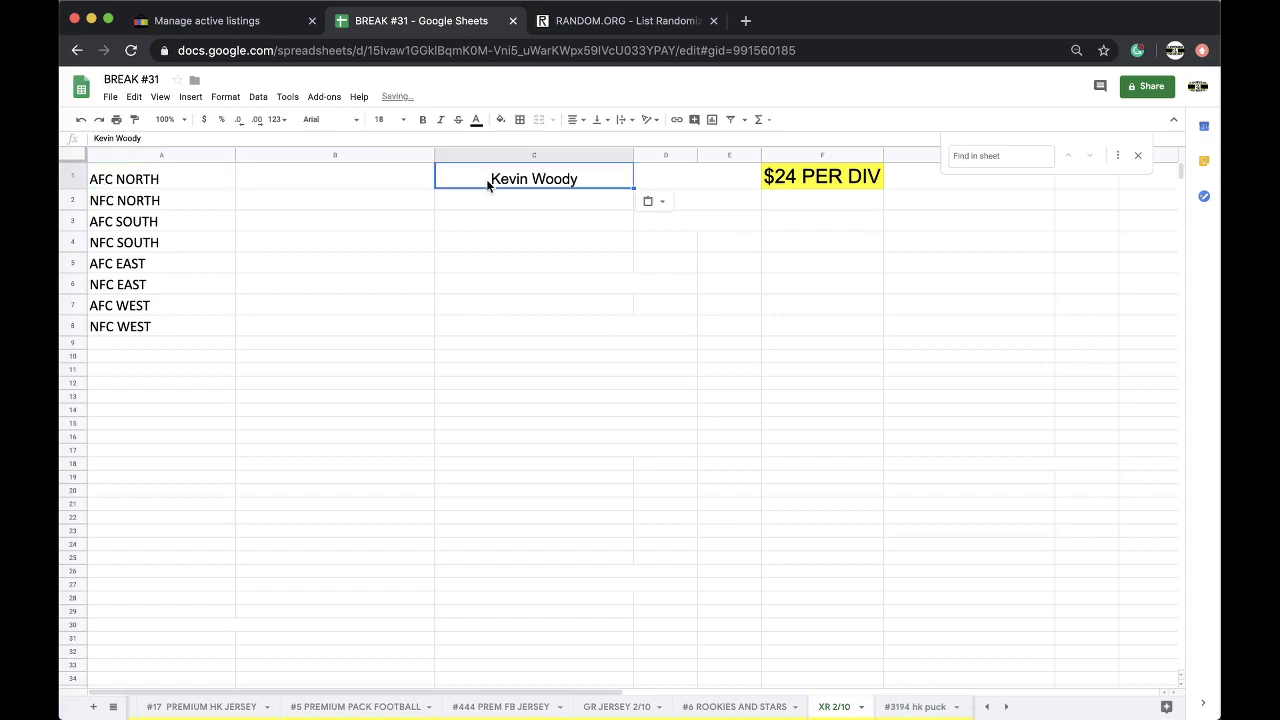
# - Move XR 2/10 after #5 PREMIUM PACK FOOTBALL and open #4 PREMIUM PACK FOOTBALL
pyautogui.hscroll(-3, 628, 713)
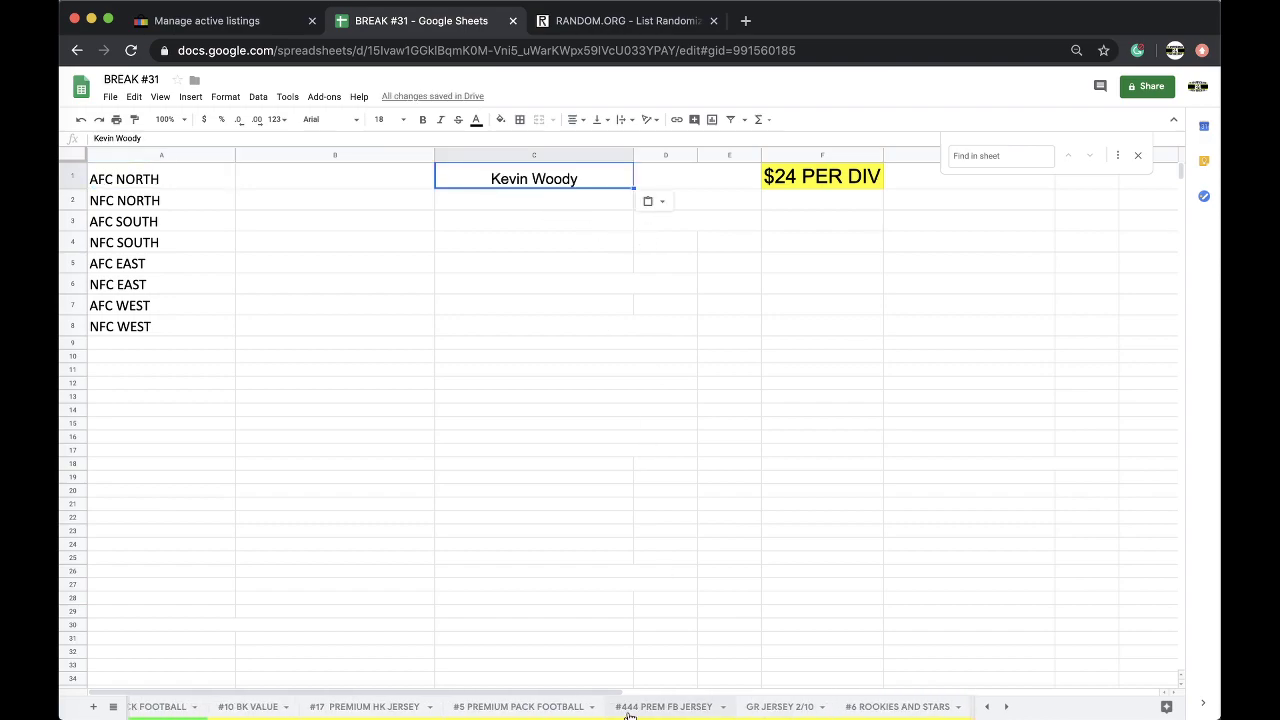
pyautogui.hscroll(-5, 628, 714)
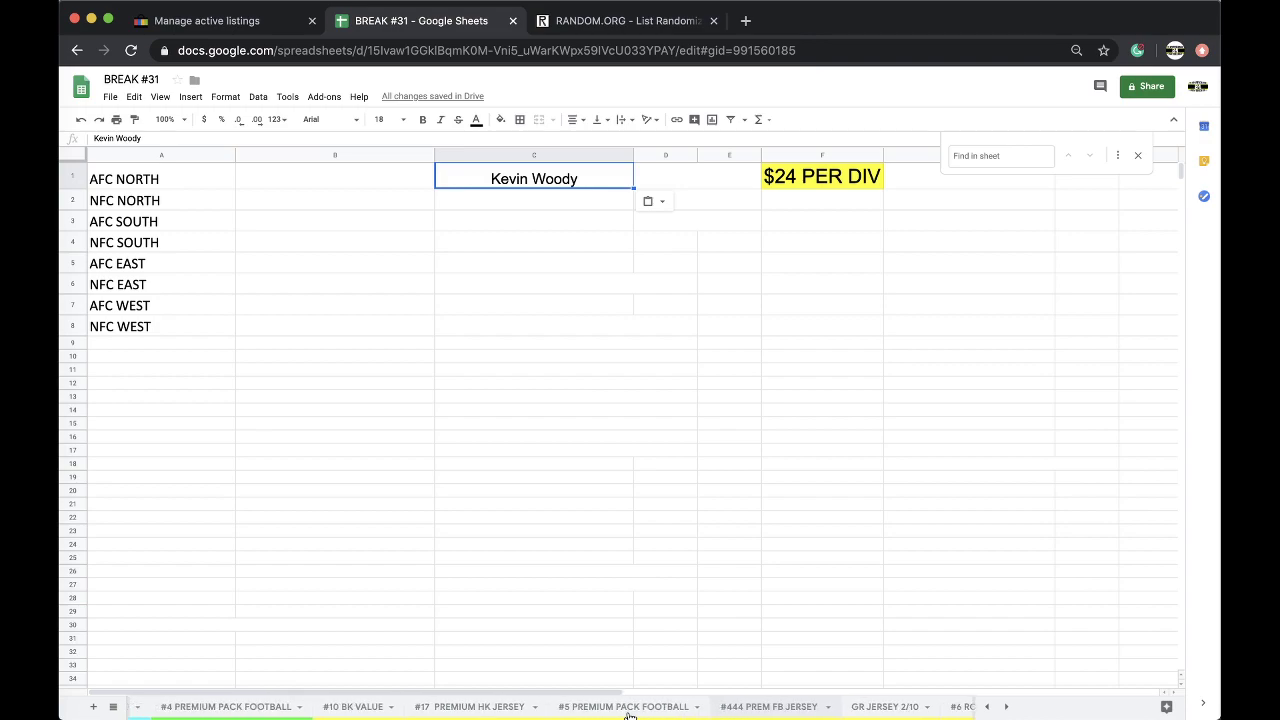
pyautogui.hscroll(6, 628, 716)
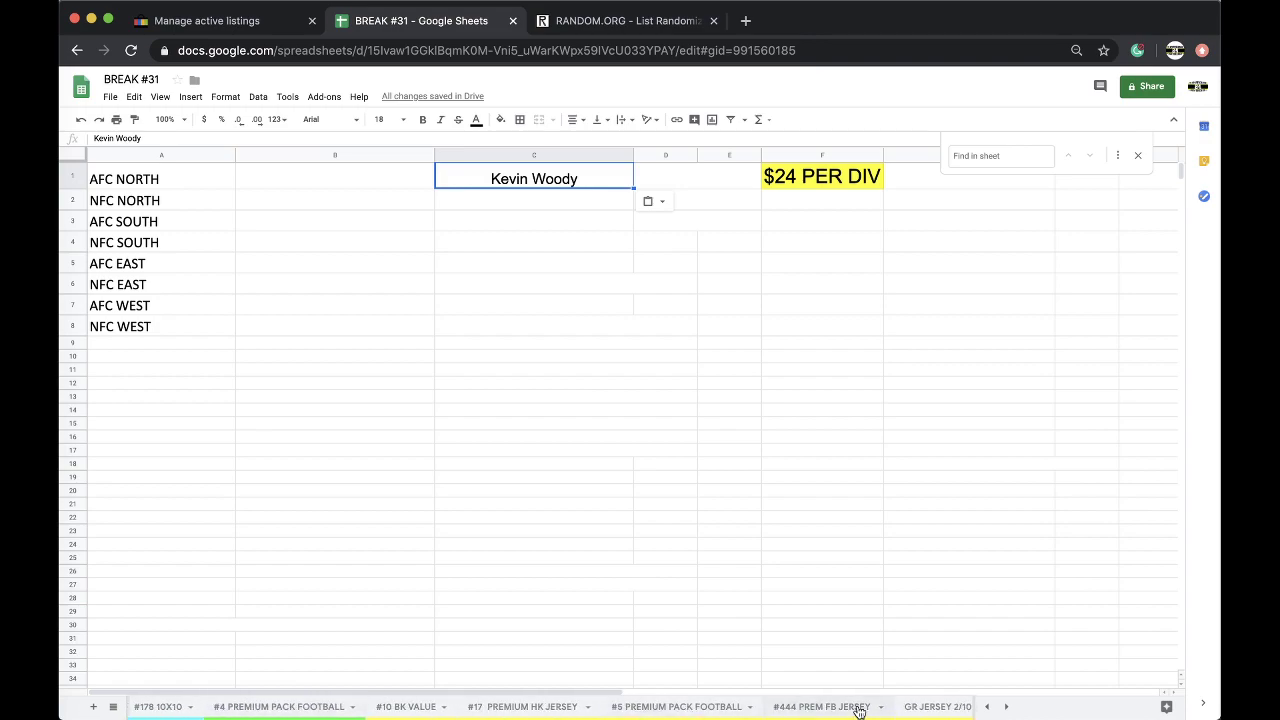
pyautogui.moveTo(930, 711); pyautogui.dragTo(738, 702)
pyautogui.hscroll(-5, 600, 706)
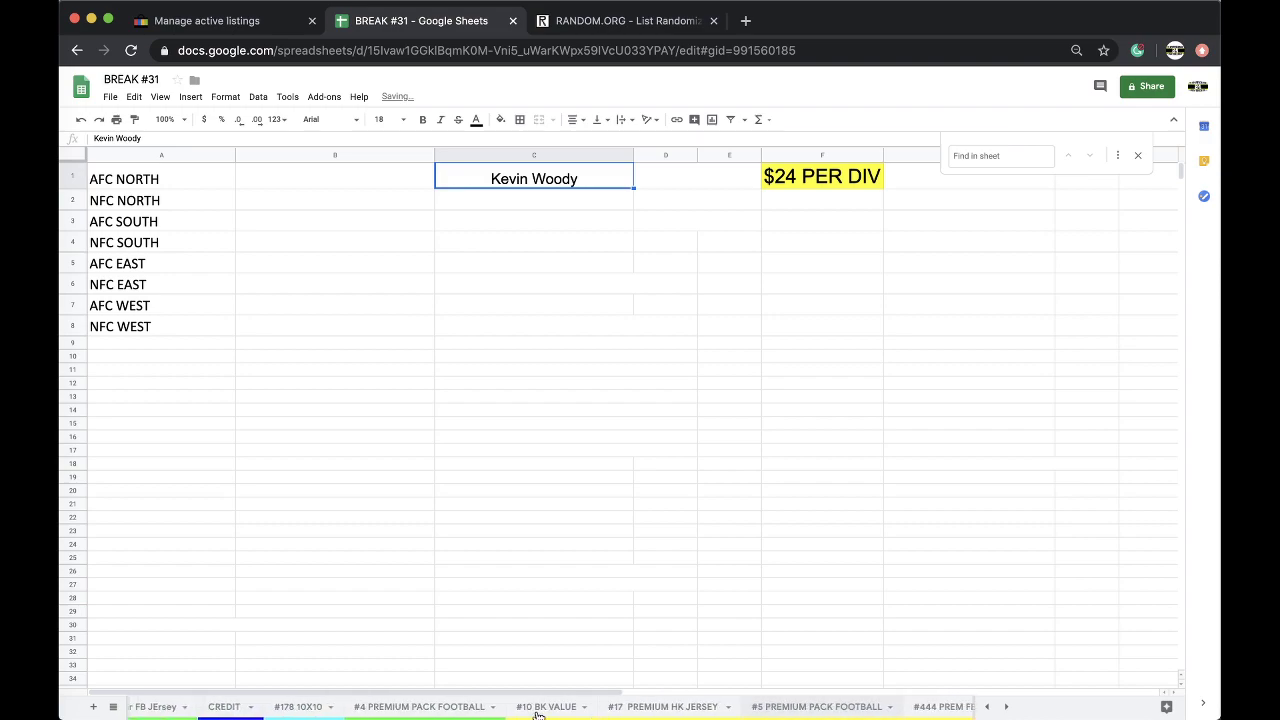
pyautogui.click(443, 706)
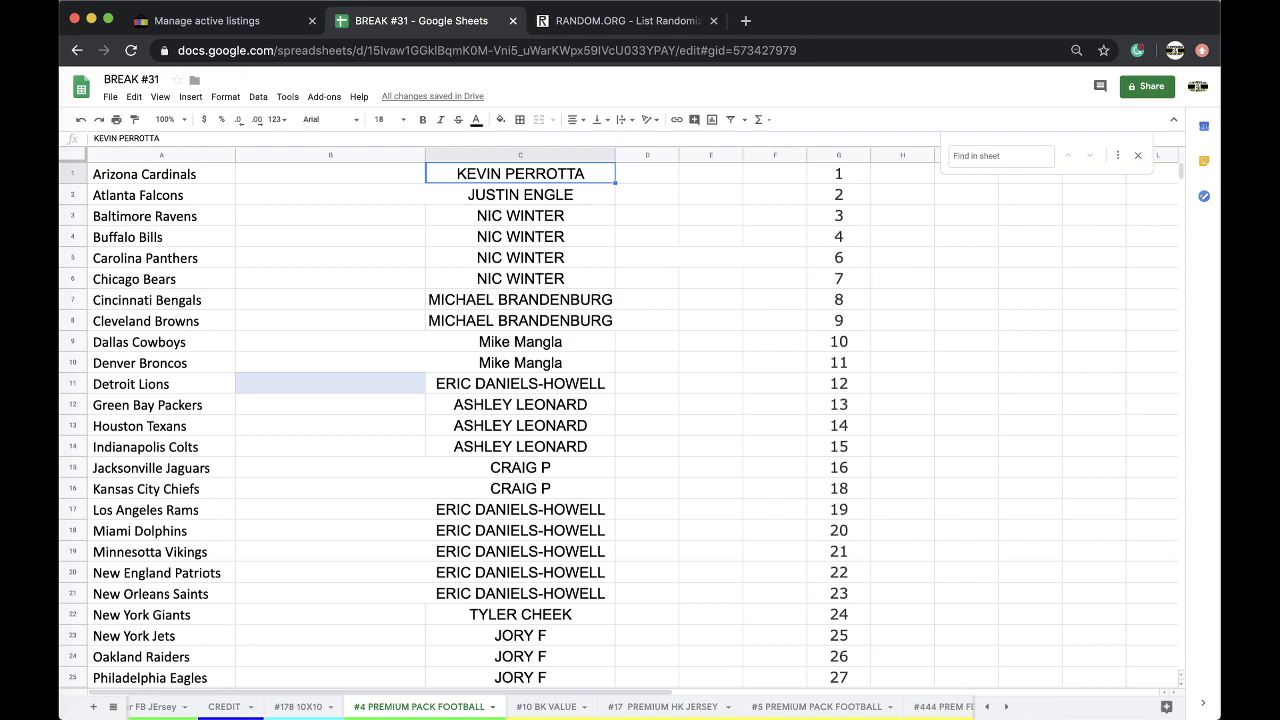
# - Lower COBOL's credit on the CREDIT sheet from $14.00 to $7 and copy the name
pyautogui.click(250, 711)
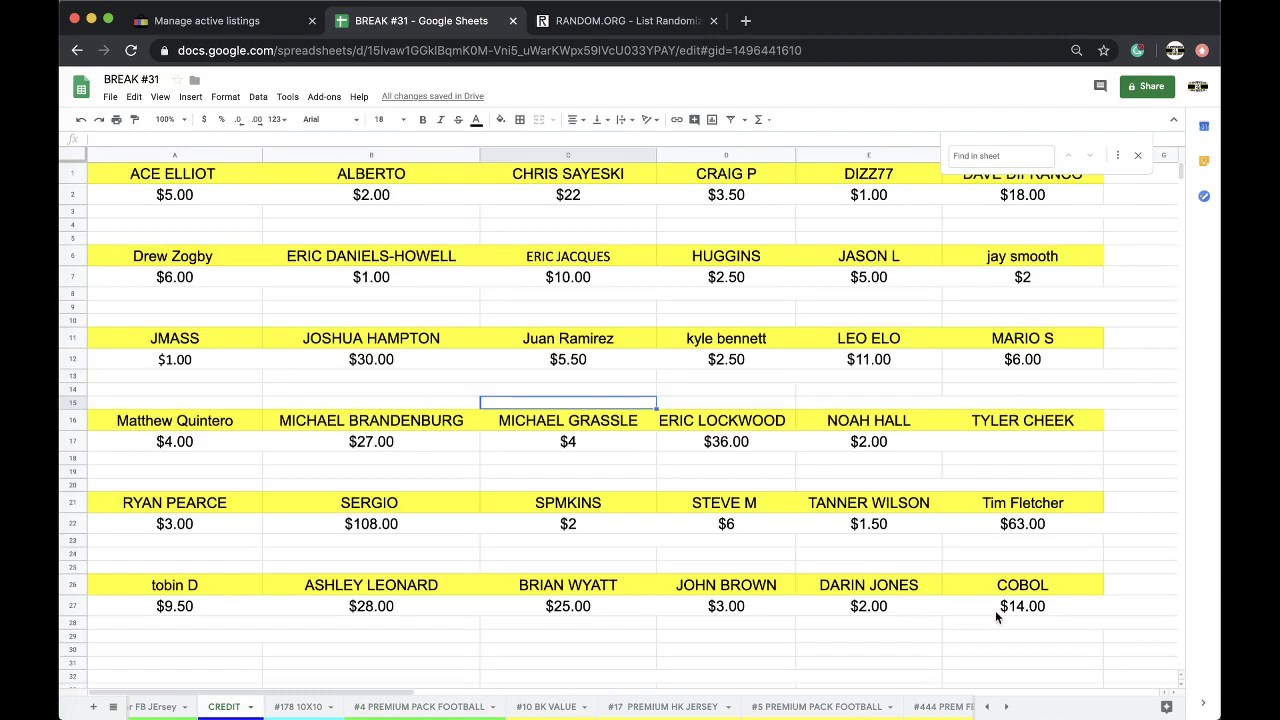
pyautogui.click(997, 615)
pyautogui.write('$7')
pyautogui.press('Up')
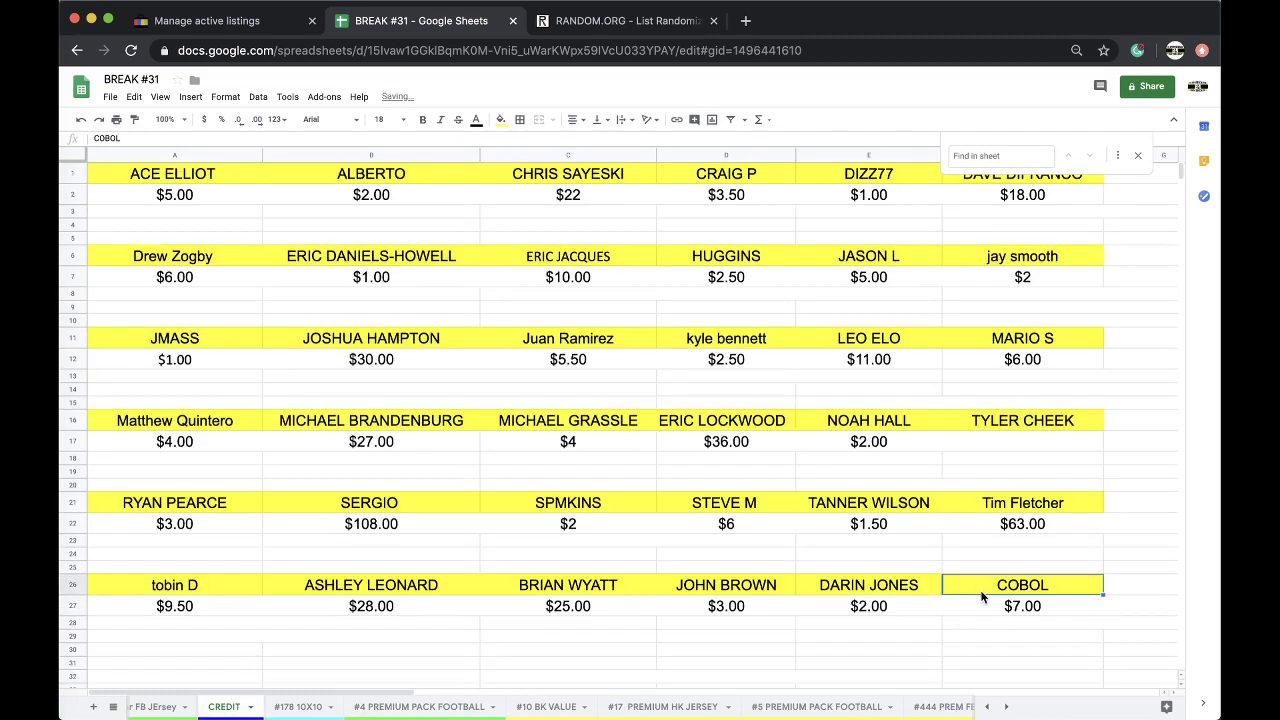
pyautogui.hotkey('ctrl', 'c')
# - Paste COBOL into C4 of #444 PREM FB JERSEY without the yellow fill
pyautogui.click(780, 710)
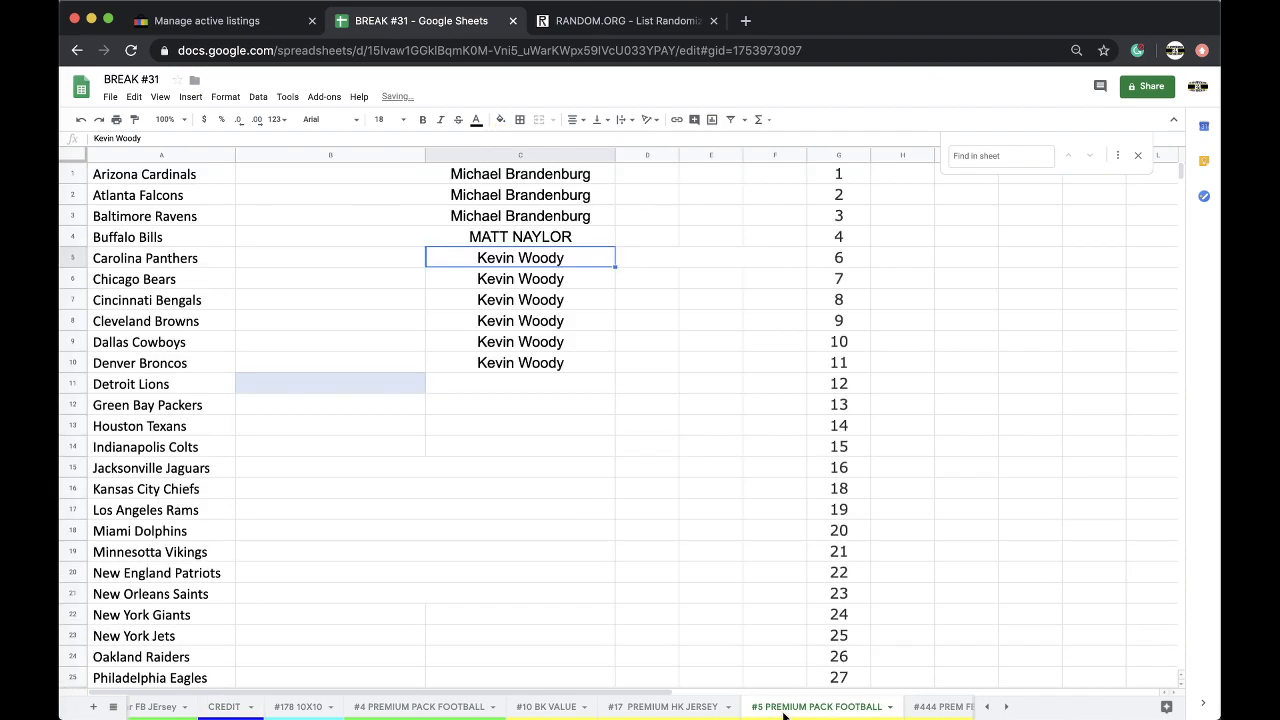
pyautogui.click(846, 710)
pyautogui.click(488, 232)
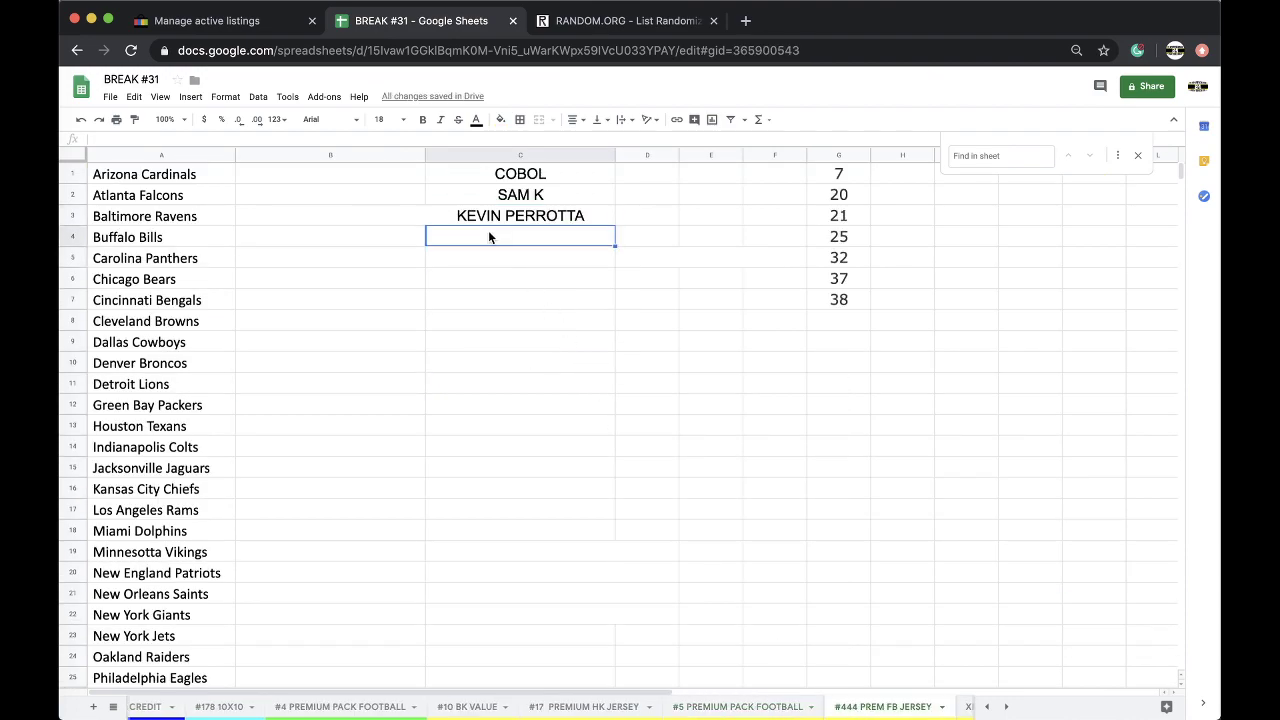
pyautogui.hotkey('ctrl', 'v')
pyautogui.click(652, 283)
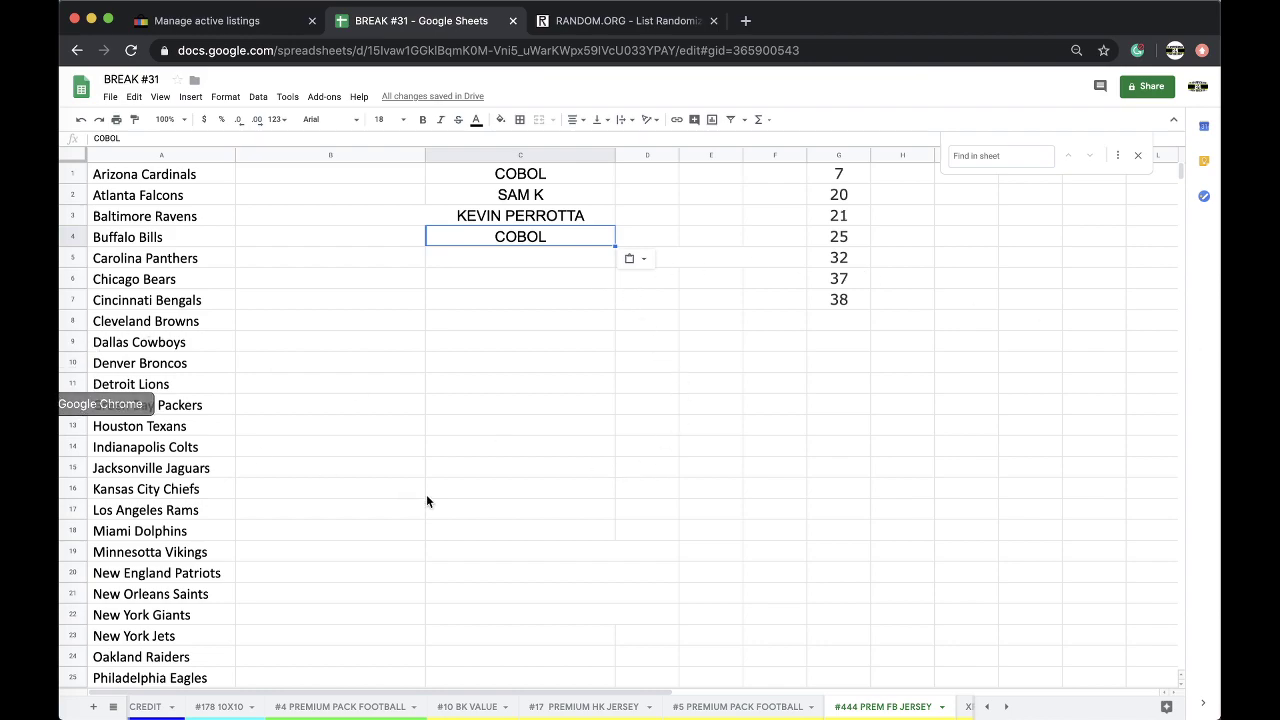
pyautogui.click(145, 706)
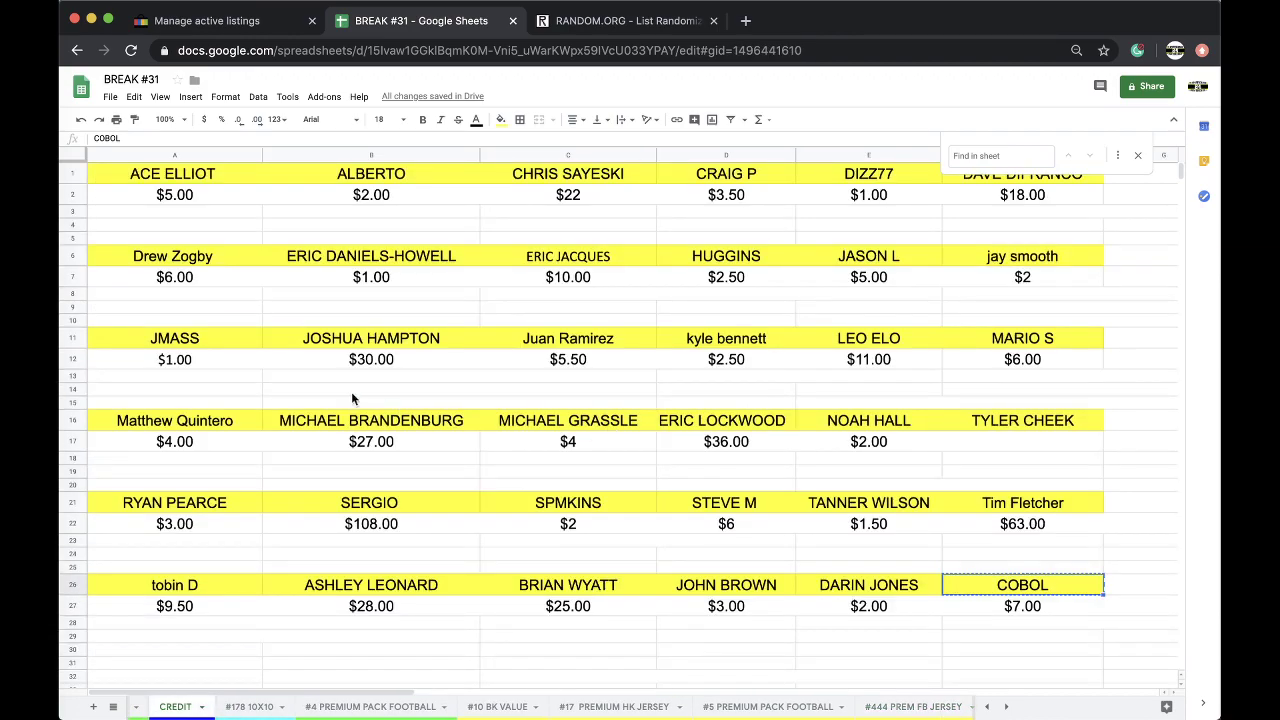
pyautogui.click(716, 447)
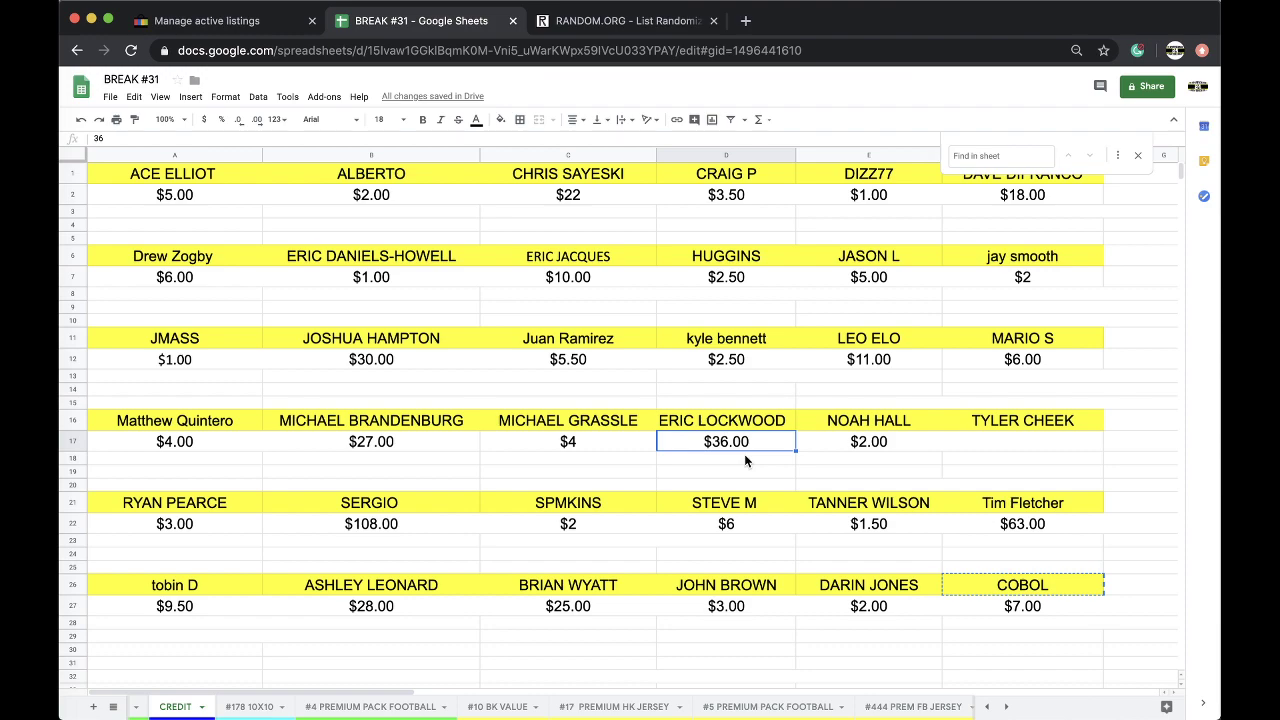
pyautogui.write('$1')
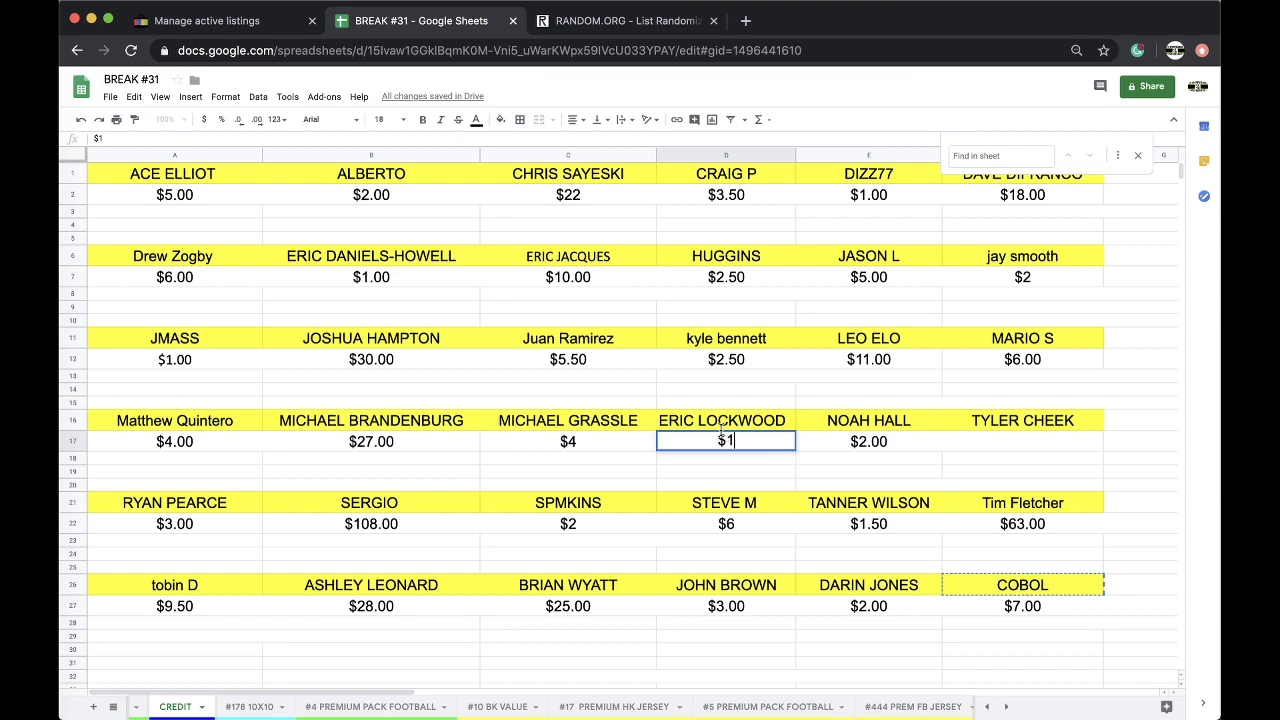
pyautogui.click(722, 428)
pyautogui.hotkey('ctrl', 'c')
pyautogui.hscroll(3, 605, 710)
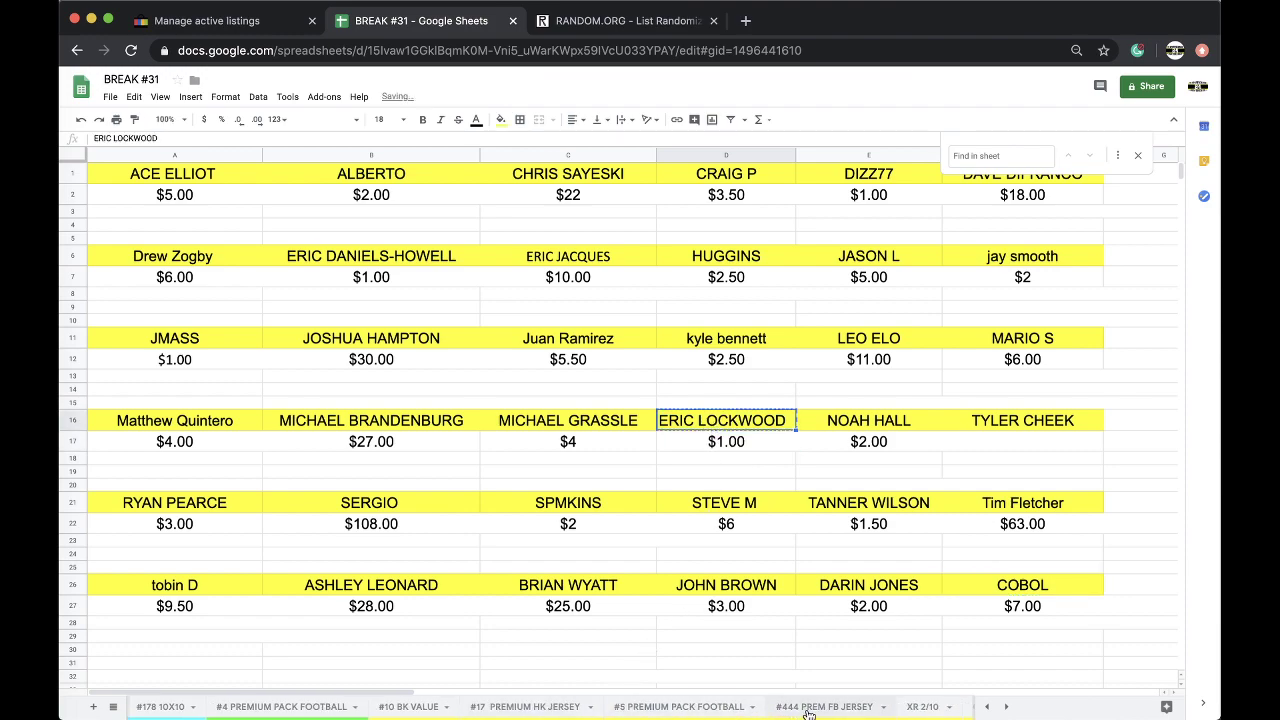
pyautogui.click(810, 710)
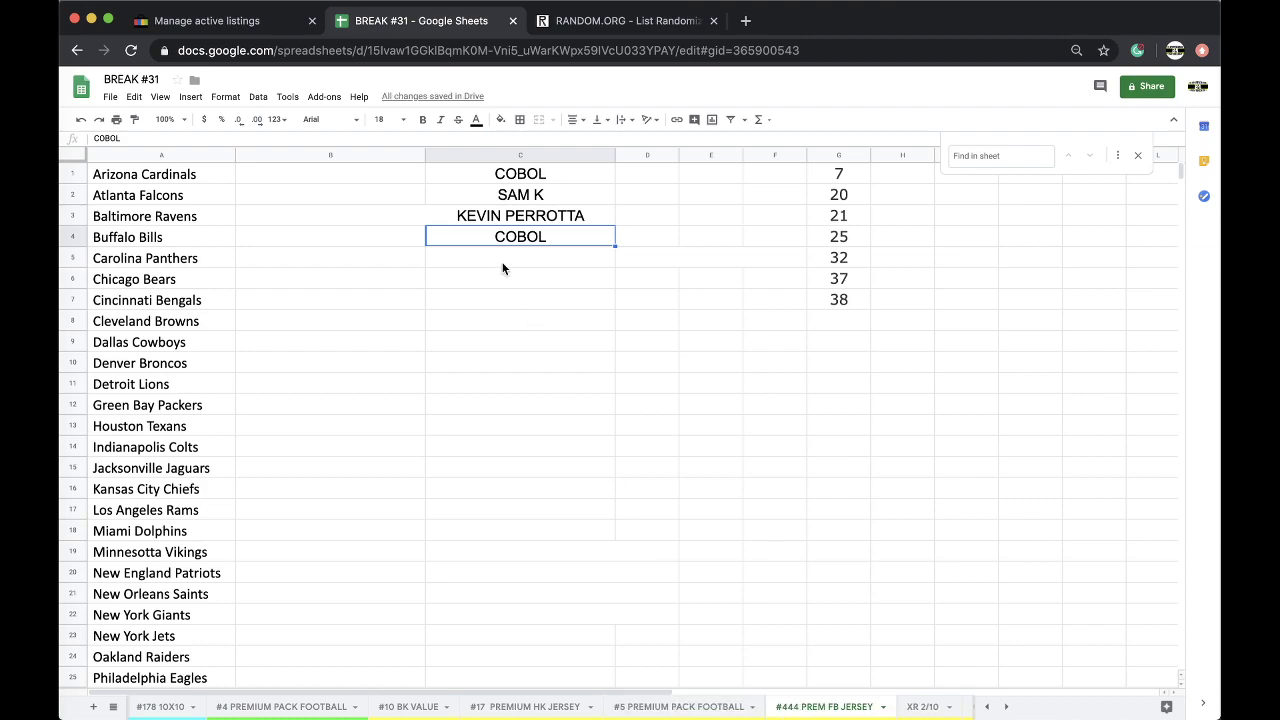
pyautogui.click(502, 266)
pyautogui.hotkey('ctrl', 'v')
pyautogui.click(629, 280)
pyautogui.click(625, 302)
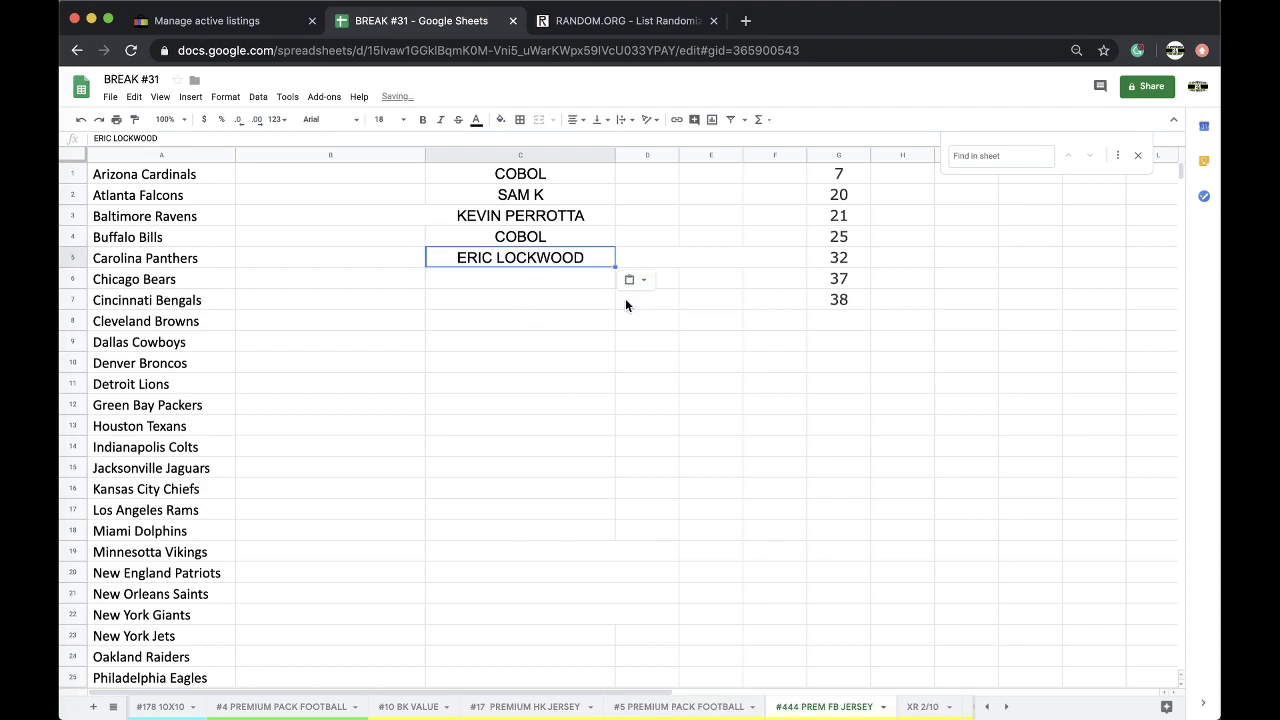
pyautogui.press('Down')
pyautogui.hotkey('ctrl', 'shift', 'v')
pyautogui.press('Down')
pyautogui.hotkey('ctrl', 'shift', 'v')
pyautogui.press('Down')
pyautogui.hotkey('ctrl', 'shift', 'v')
pyautogui.press('Down')
pyautogui.hotkey('ctrl', 'shift', 'v')
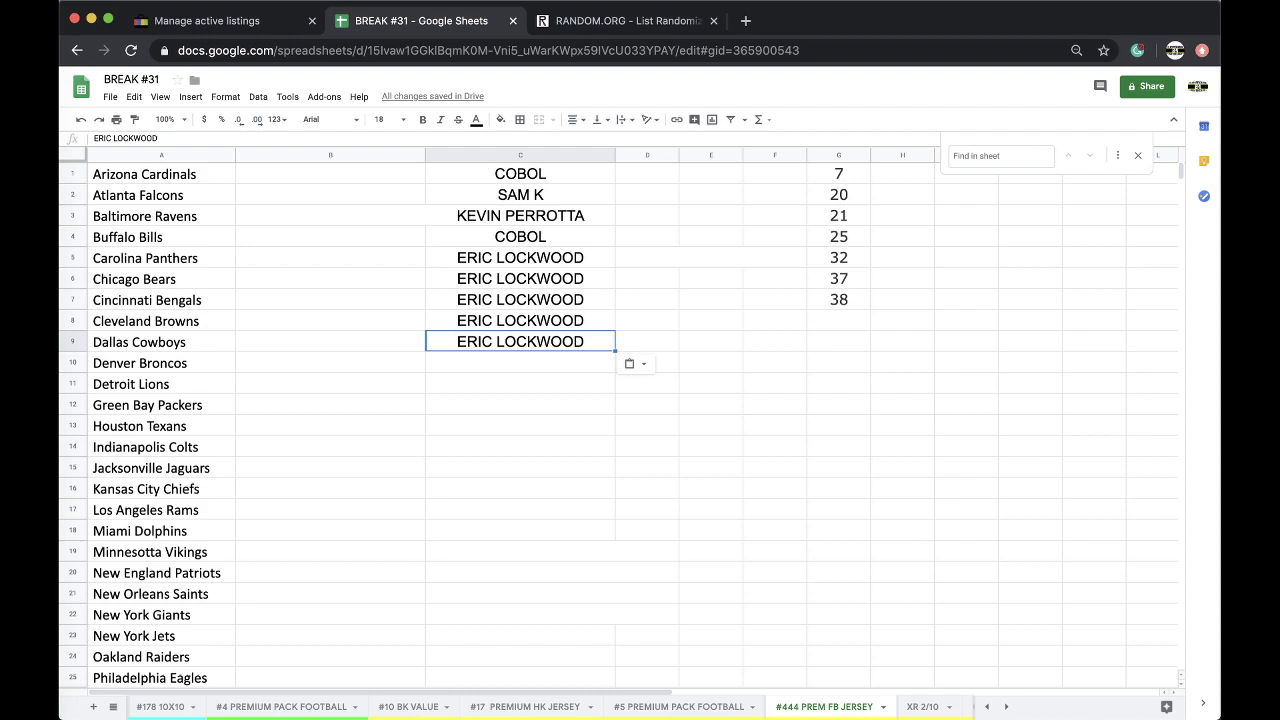
pyautogui.click(408, 706)
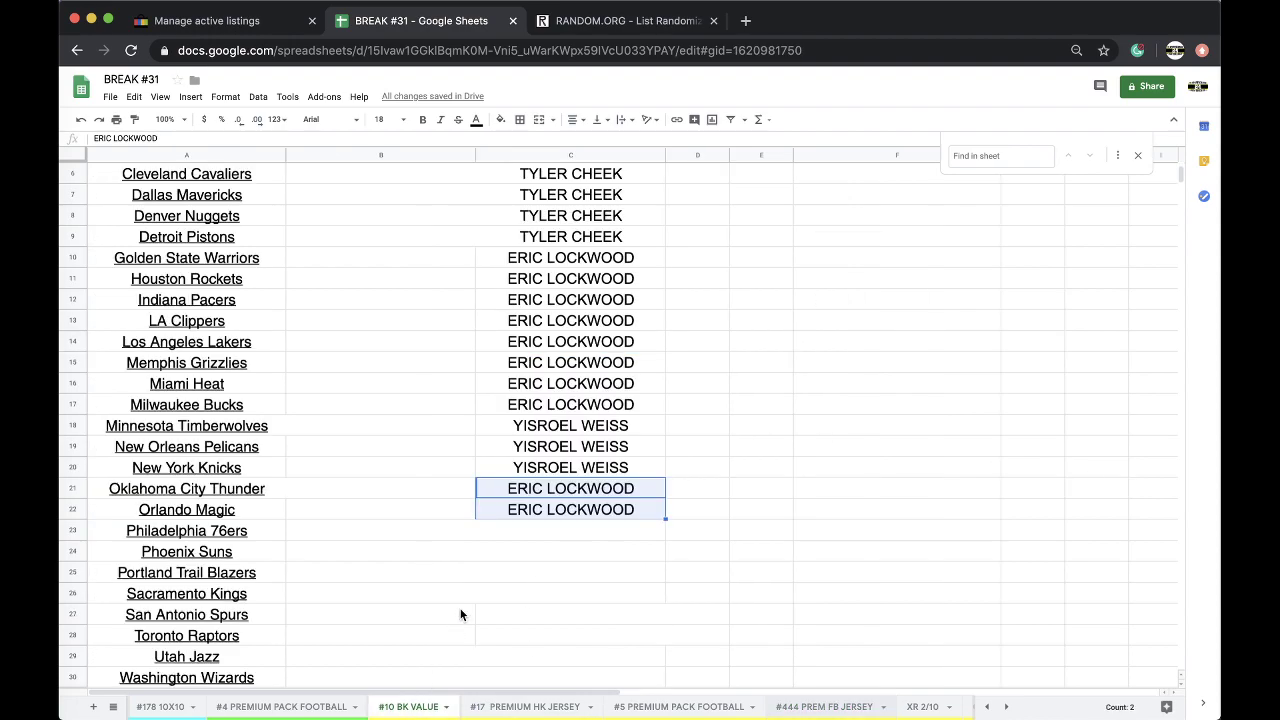
# - Review the #4, #17, #5, #444, XR 2/10 and 2/1 Chronicls Baseball sheets
pyautogui.scroll(3, 460, 614)
pyautogui.scroll(-1, 460, 614)
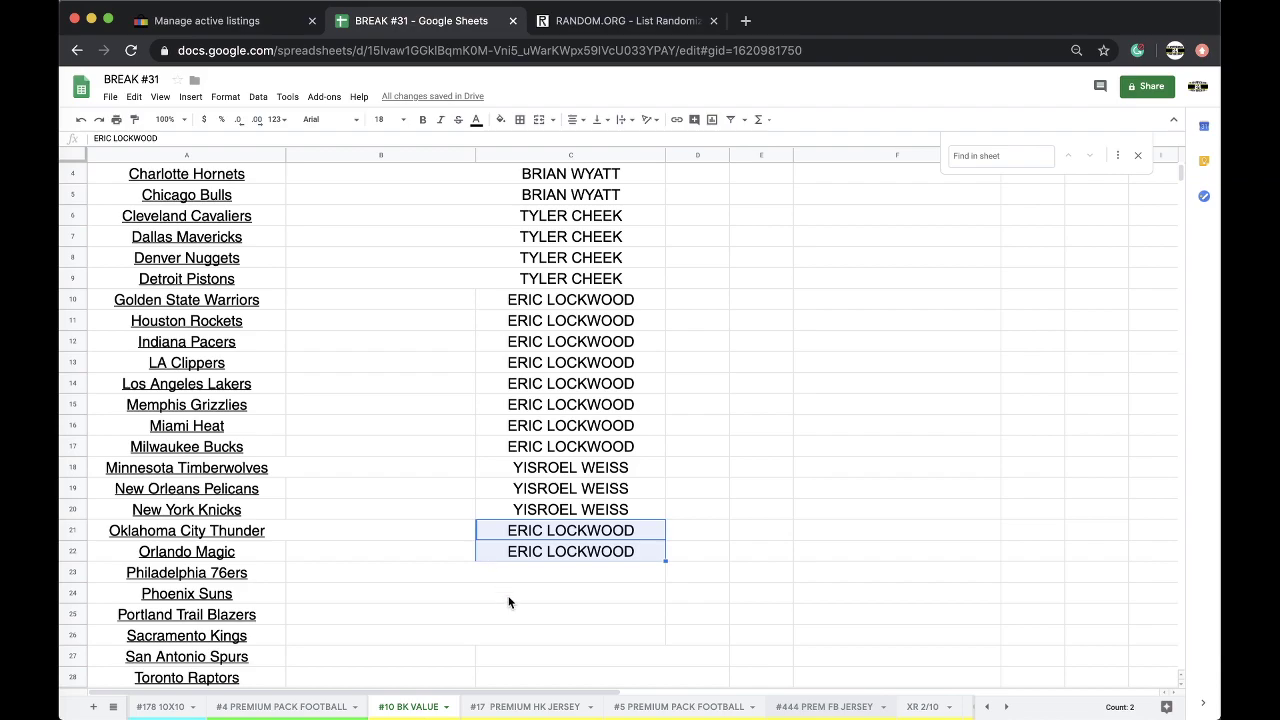
pyautogui.click(340, 706)
pyautogui.scroll(-5, 346, 596)
pyautogui.scroll(5, 346, 596)
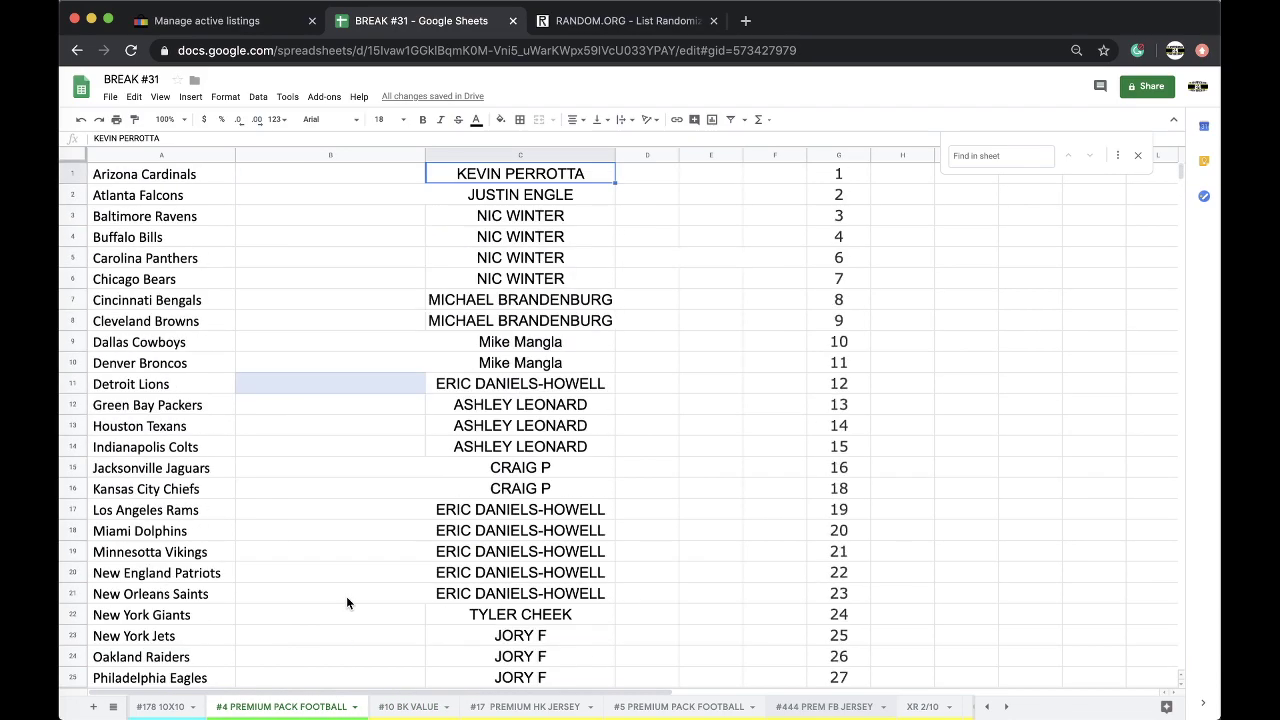
pyautogui.click(520, 706)
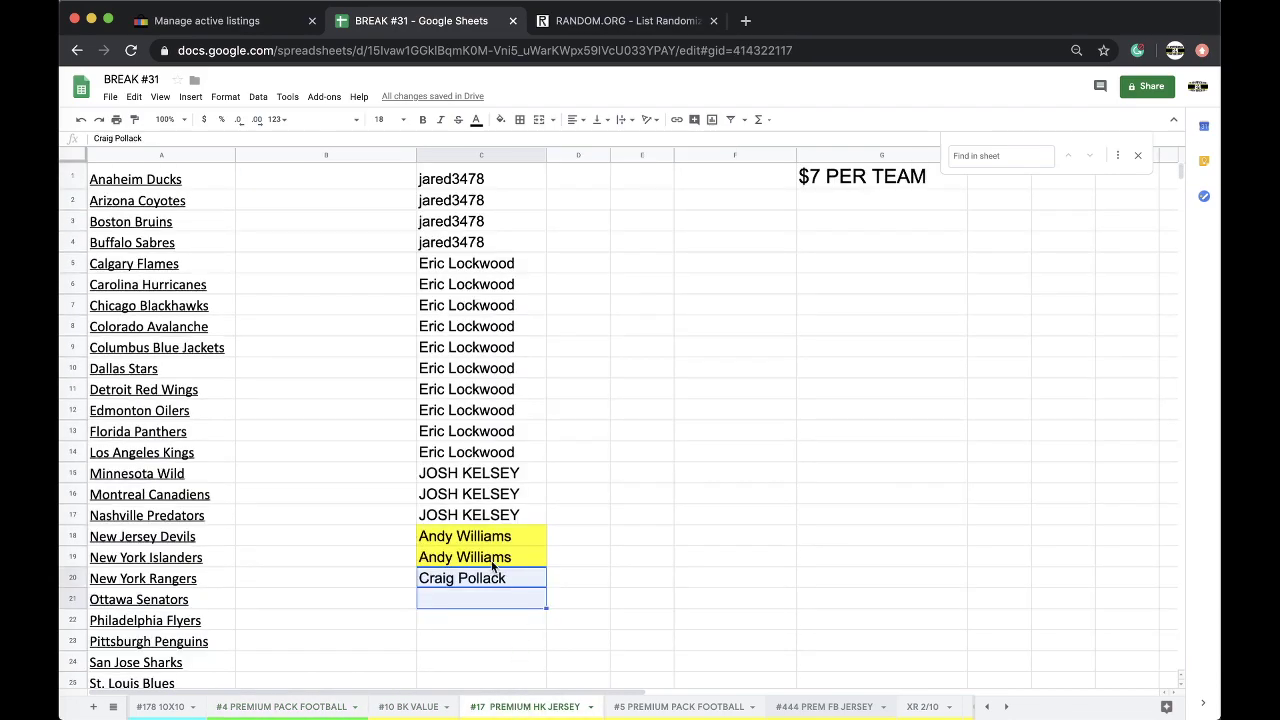
pyautogui.moveTo(476, 540); pyautogui.dragTo(476, 560)
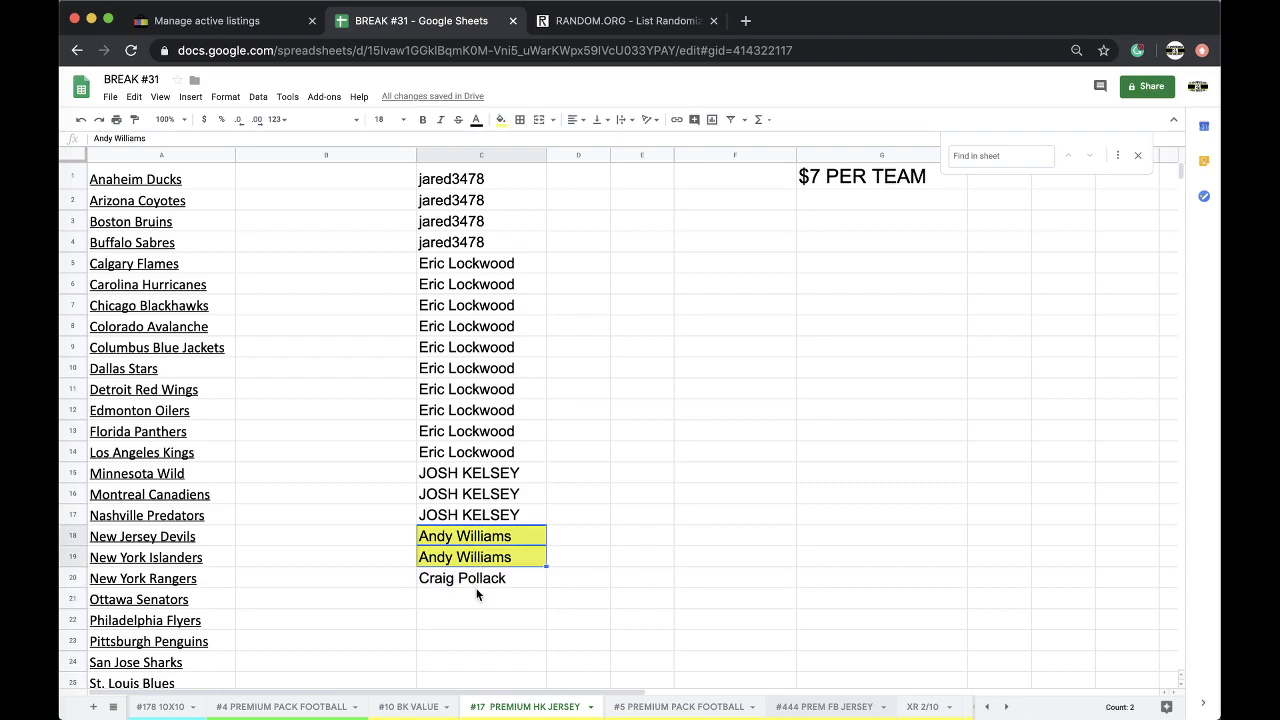
pyautogui.click(630, 707)
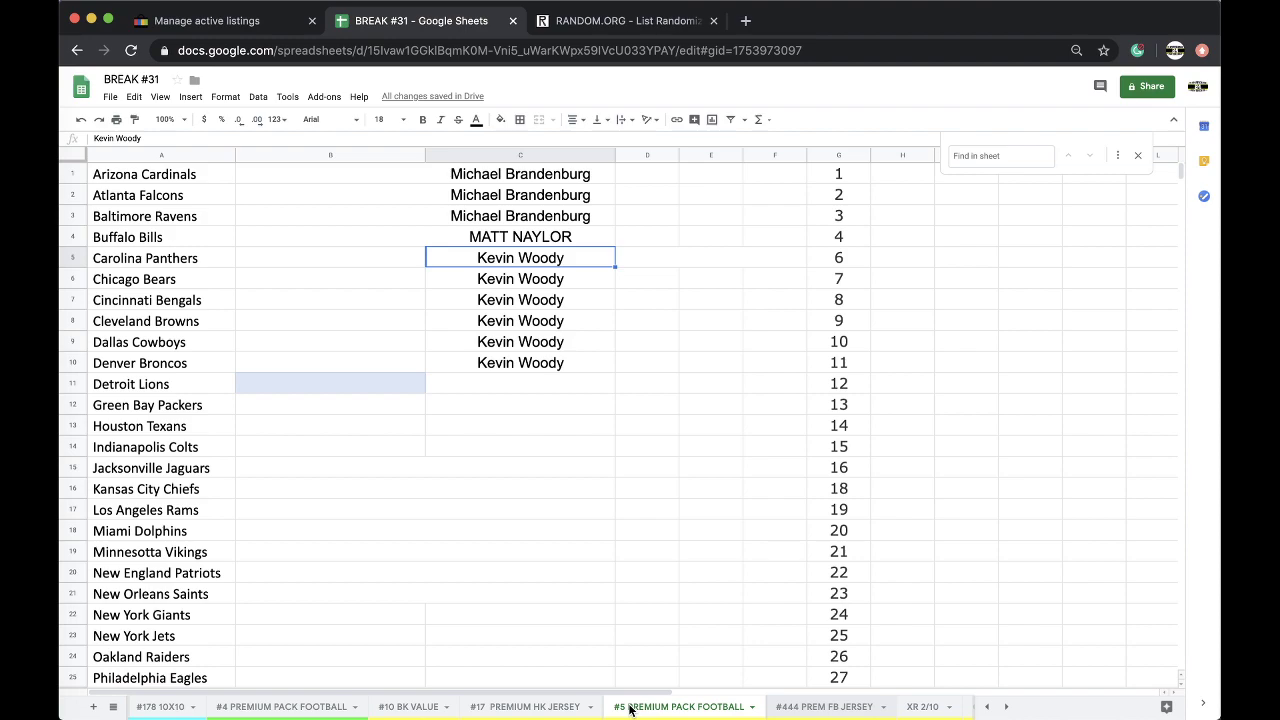
pyautogui.click(780, 707)
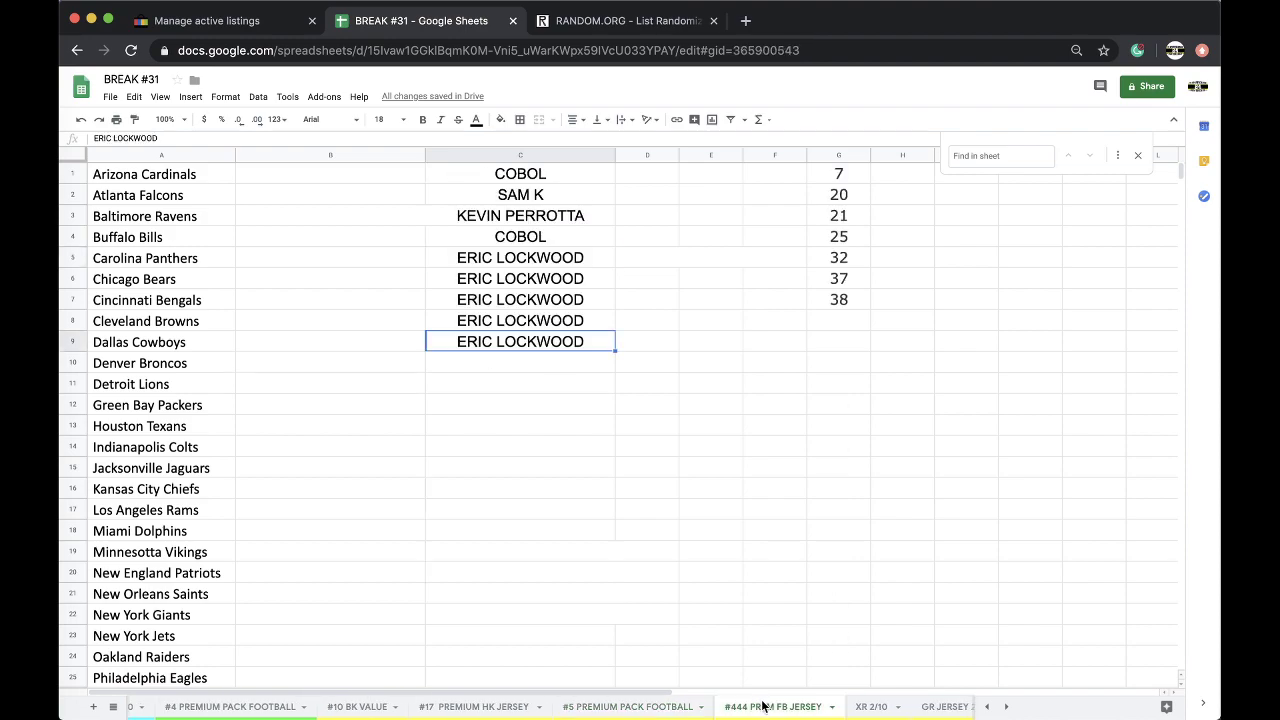
pyautogui.click(785, 709)
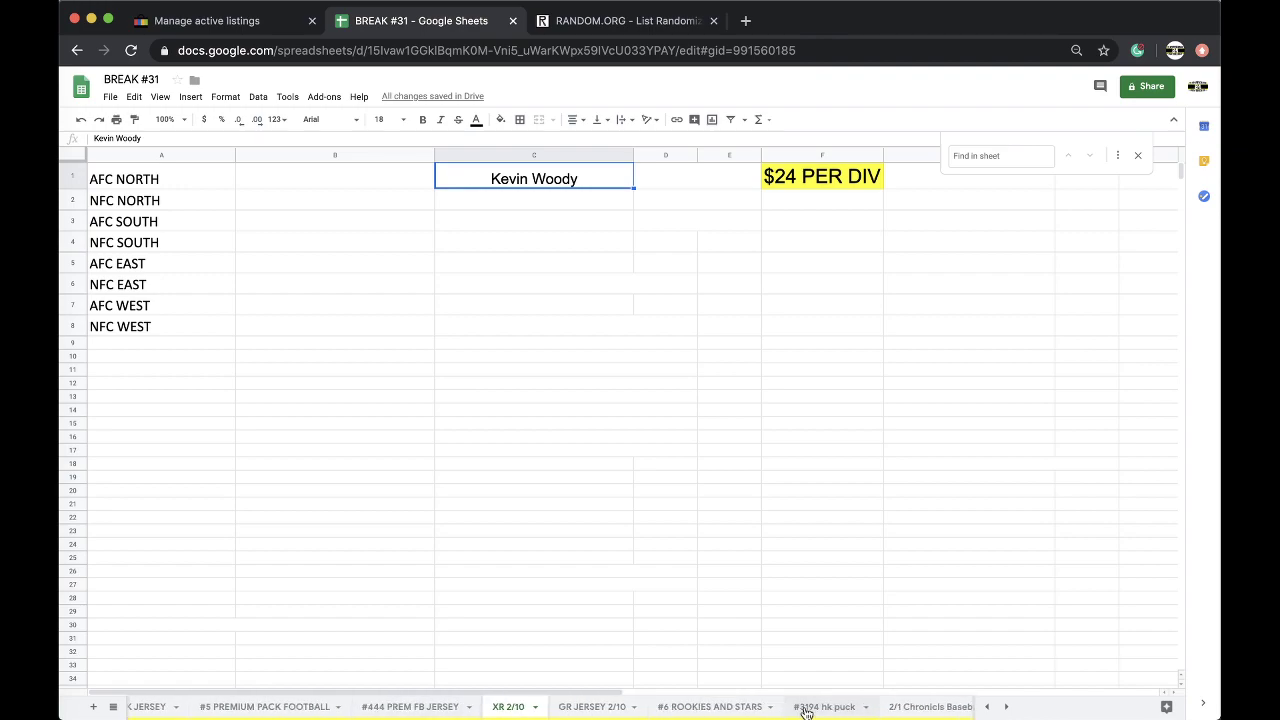
pyautogui.click(796, 710)
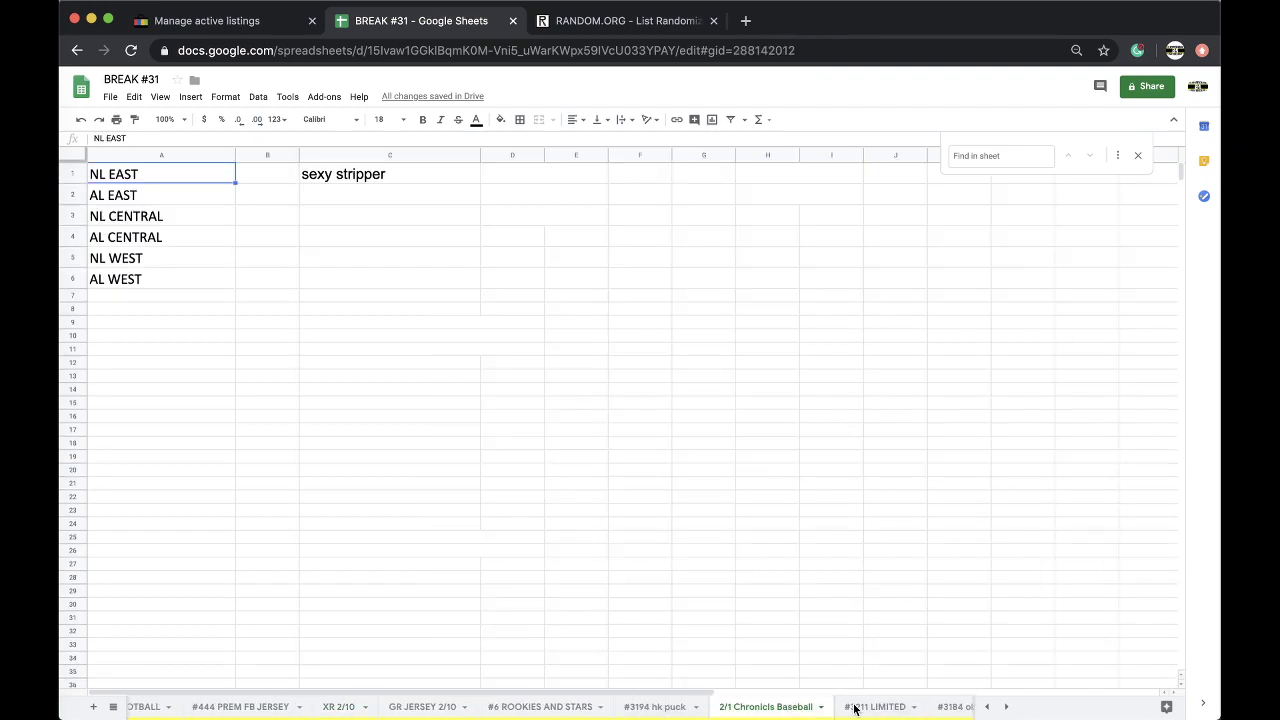
# - Move #3211 LIMITED before #6 ROOKIES AND STARS, then #3184 obsidian and #3086 playbook further left
pyautogui.click(860, 708)
pyautogui.moveTo(862, 708); pyautogui.dragTo(511, 713)
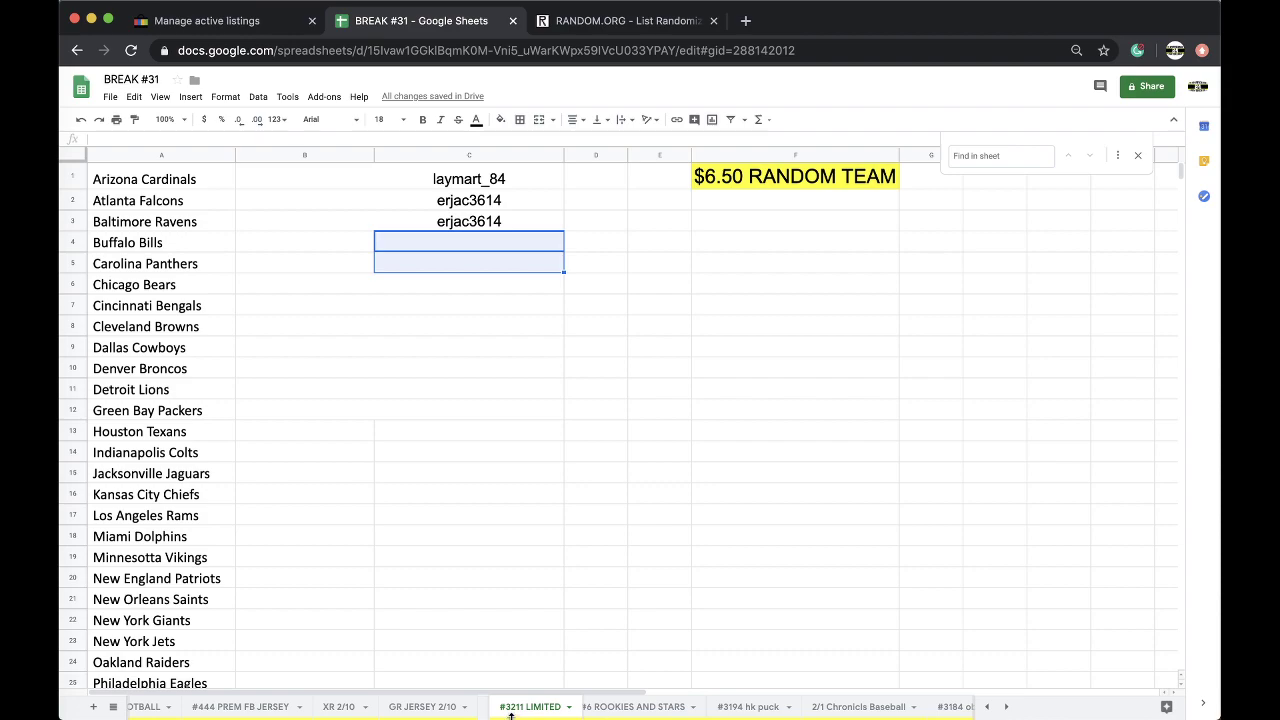
pyautogui.moveTo(768, 708); pyautogui.dragTo(350, 708)
pyautogui.click(866, 708)
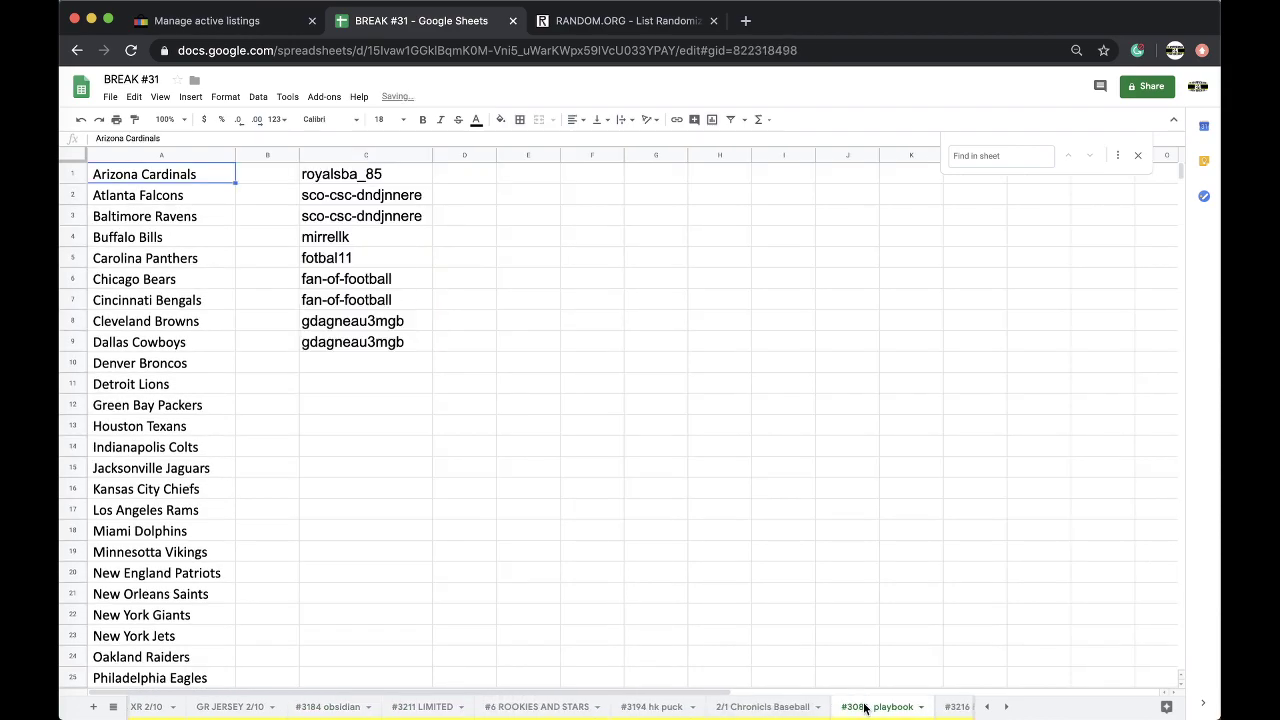
pyautogui.moveTo(866, 708); pyautogui.dragTo(383, 708)
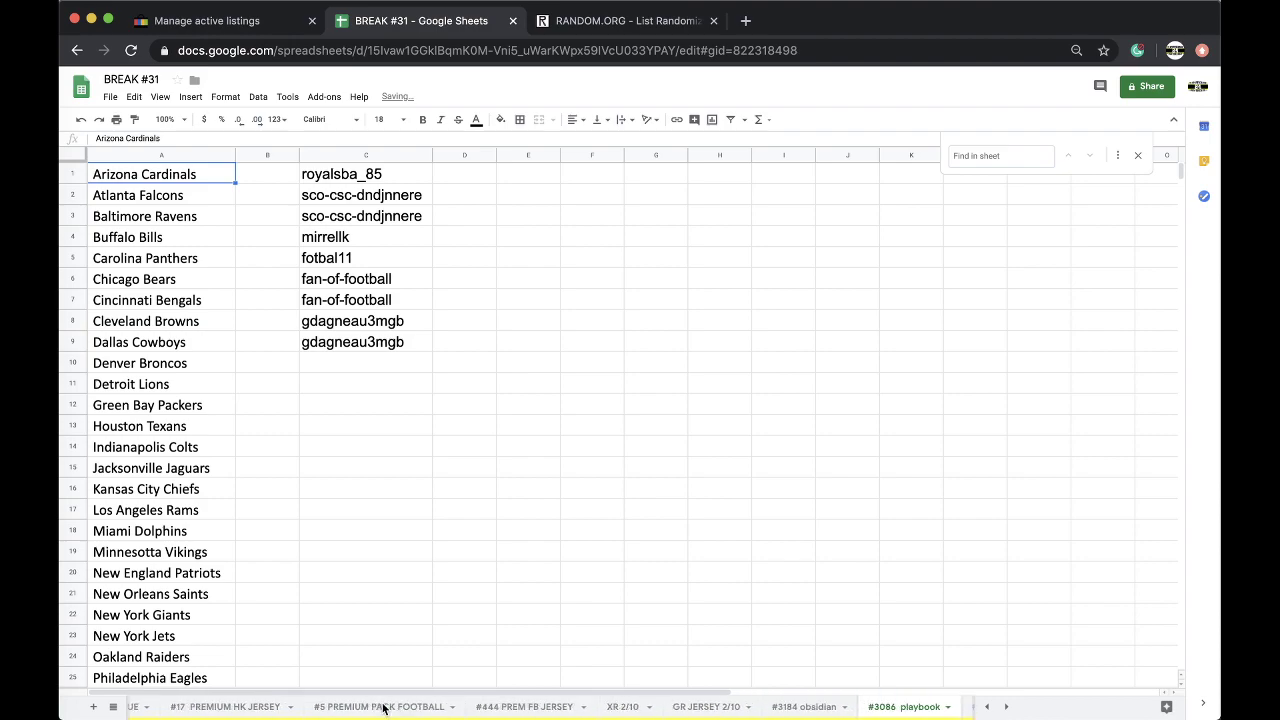
pyautogui.hscroll(-5, 389, 706)
# - Copy column G's numbers on #4 PREMIUM PACK FOOTBALL and reload the RANDOM.ORG list randomizer
pyautogui.click(403, 706)
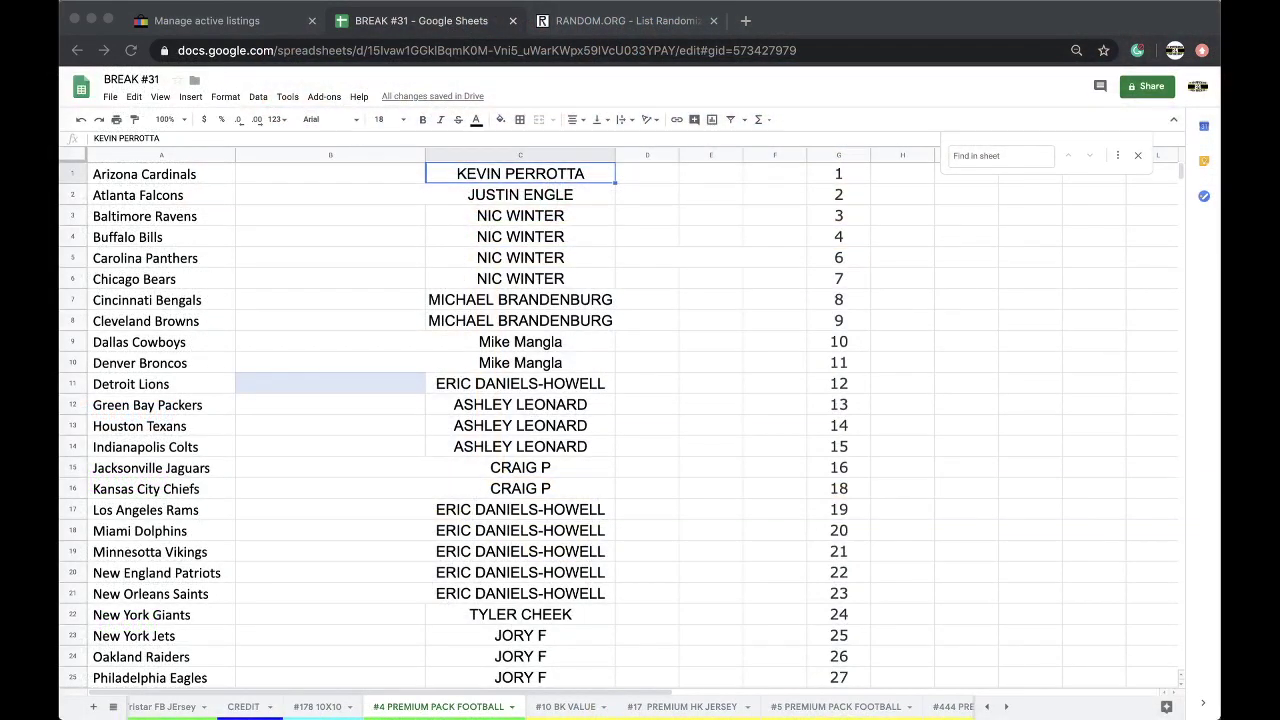
pyautogui.click(832, 154)
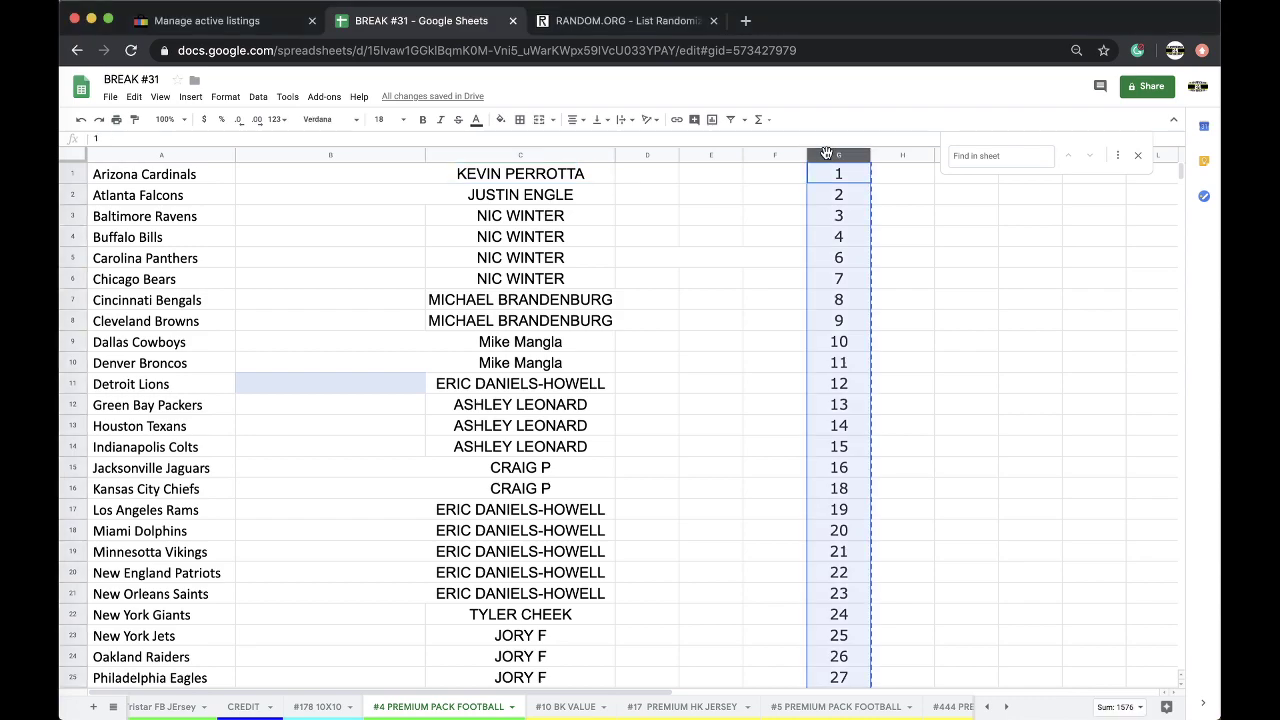
pyautogui.click(580, 26)
pyautogui.click(560, 48)
pyautogui.press('Return')
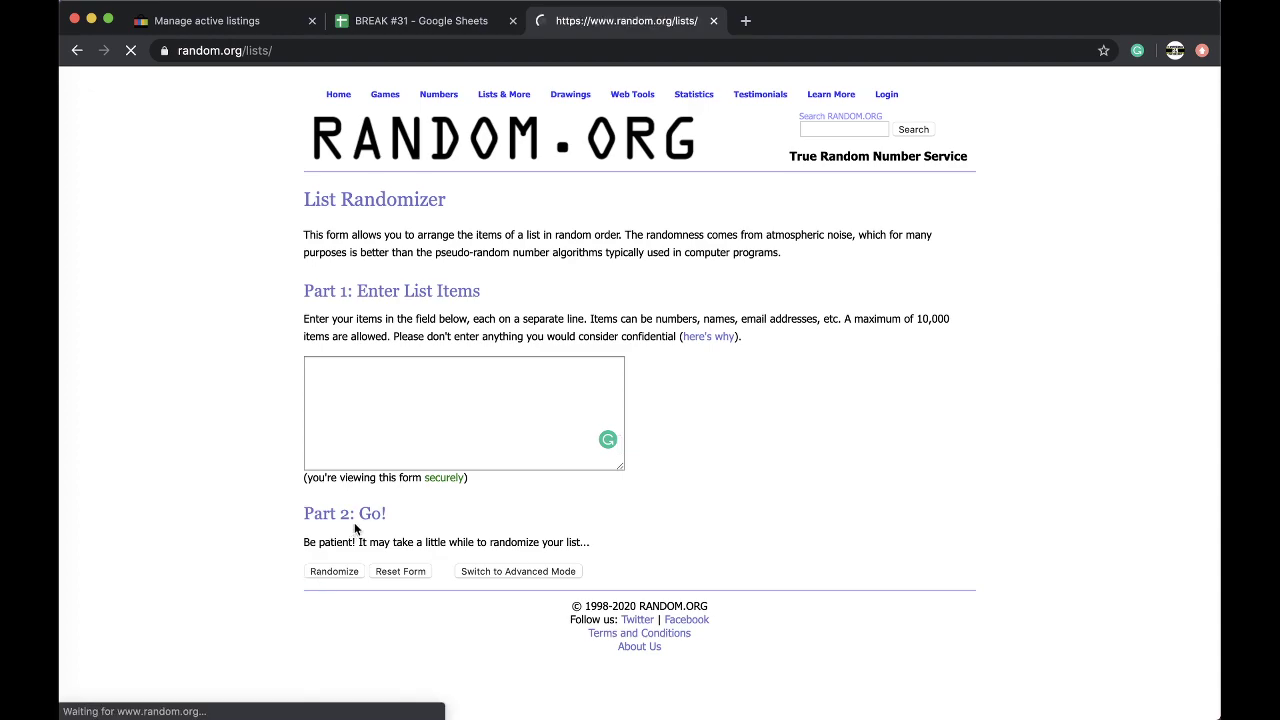
# - Re-randomize the 54 numbers four more times until the order starts with 7
pyautogui.scroll(-5, 354, 524)
pyautogui.click(316, 671)
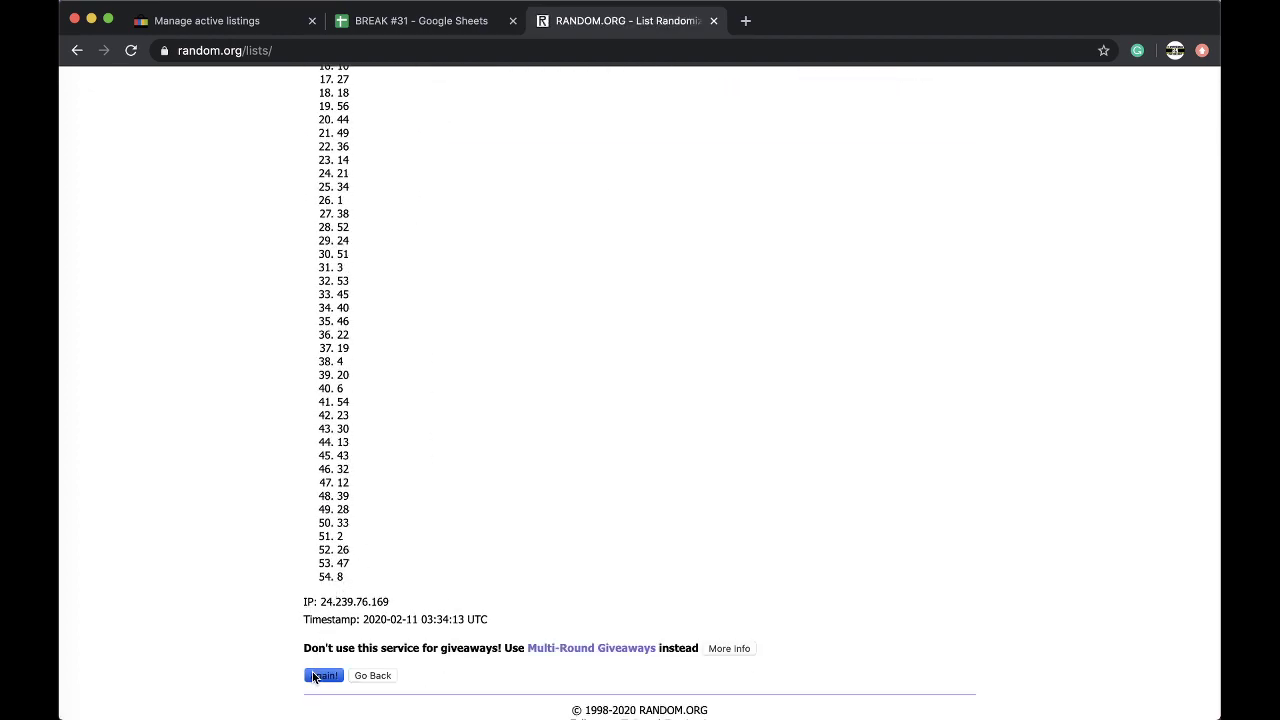
pyautogui.scroll(-5, 333, 624)
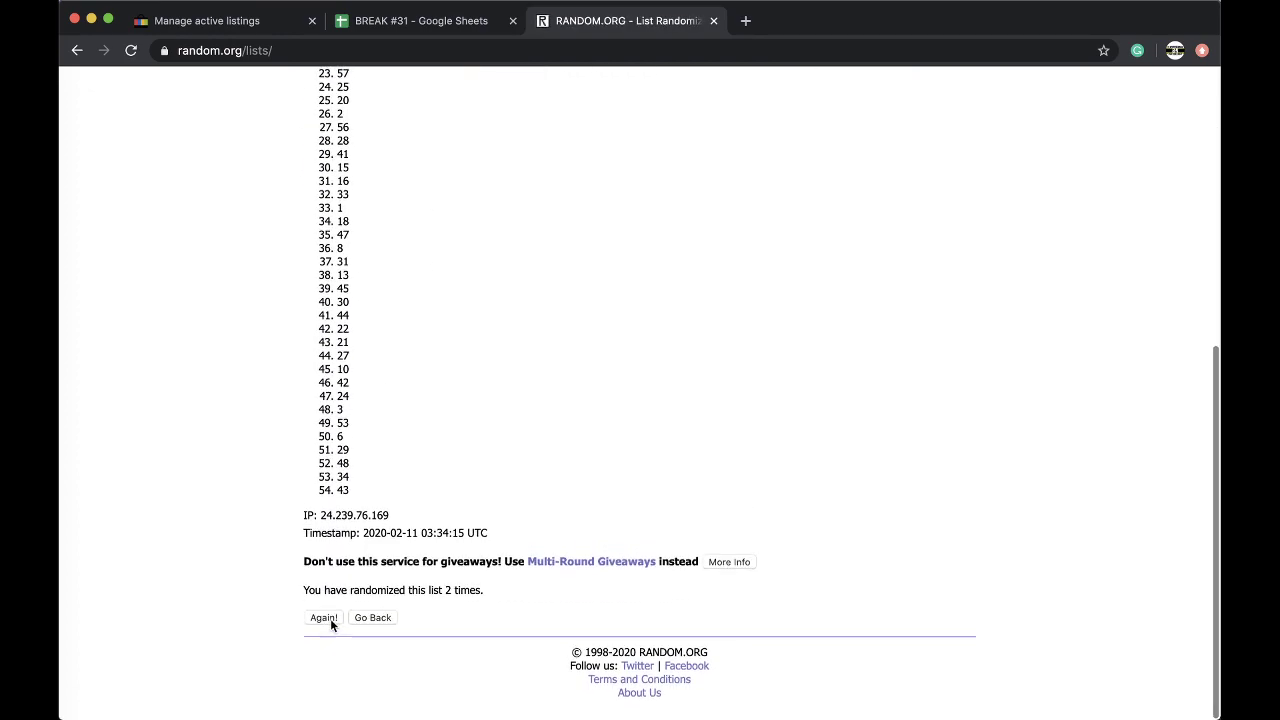
pyautogui.click(322, 618)
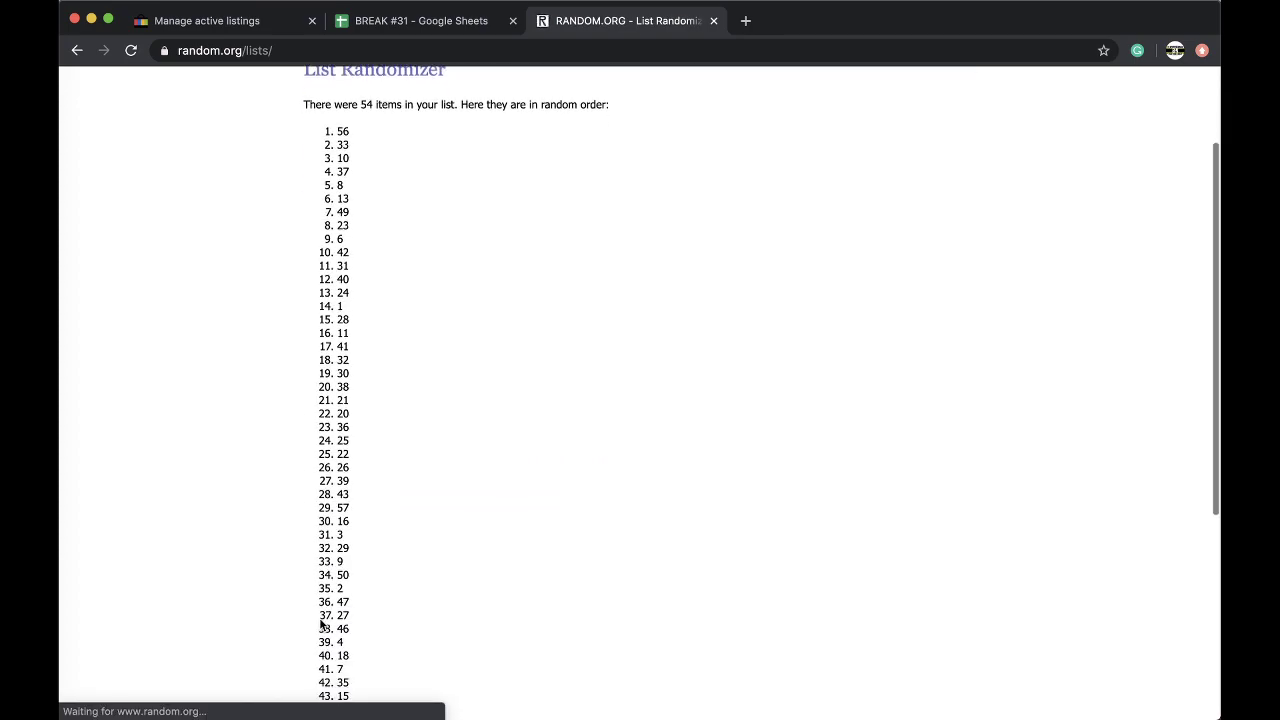
pyautogui.scroll(-5, 320, 630)
pyautogui.click(319, 616)
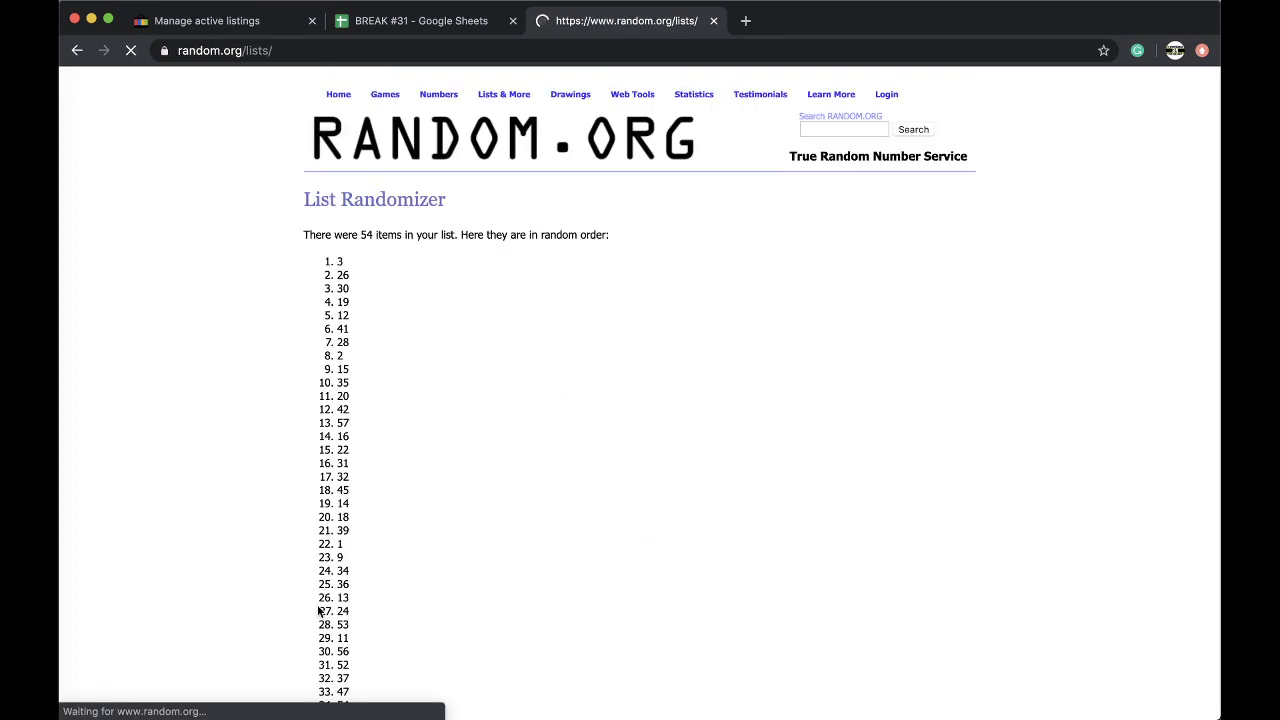
pyautogui.scroll(-5, 330, 615)
pyautogui.scroll(-3, 322, 658)
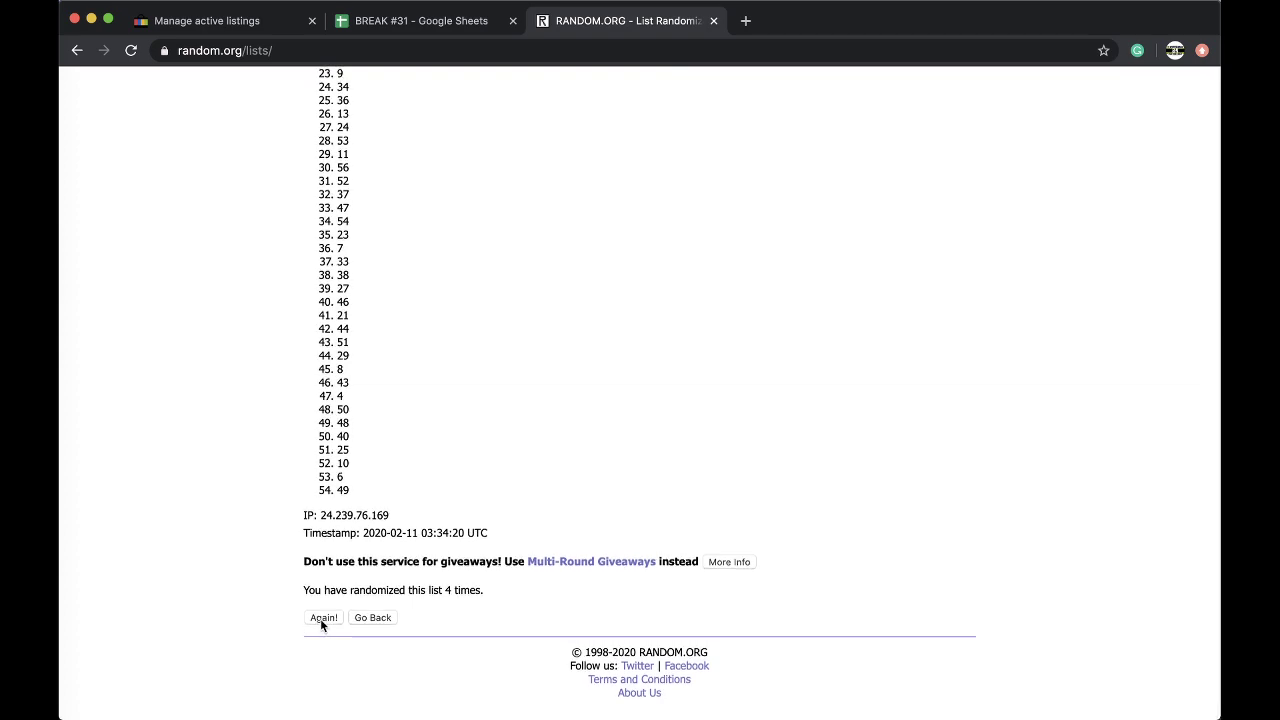
pyautogui.click(318, 700)
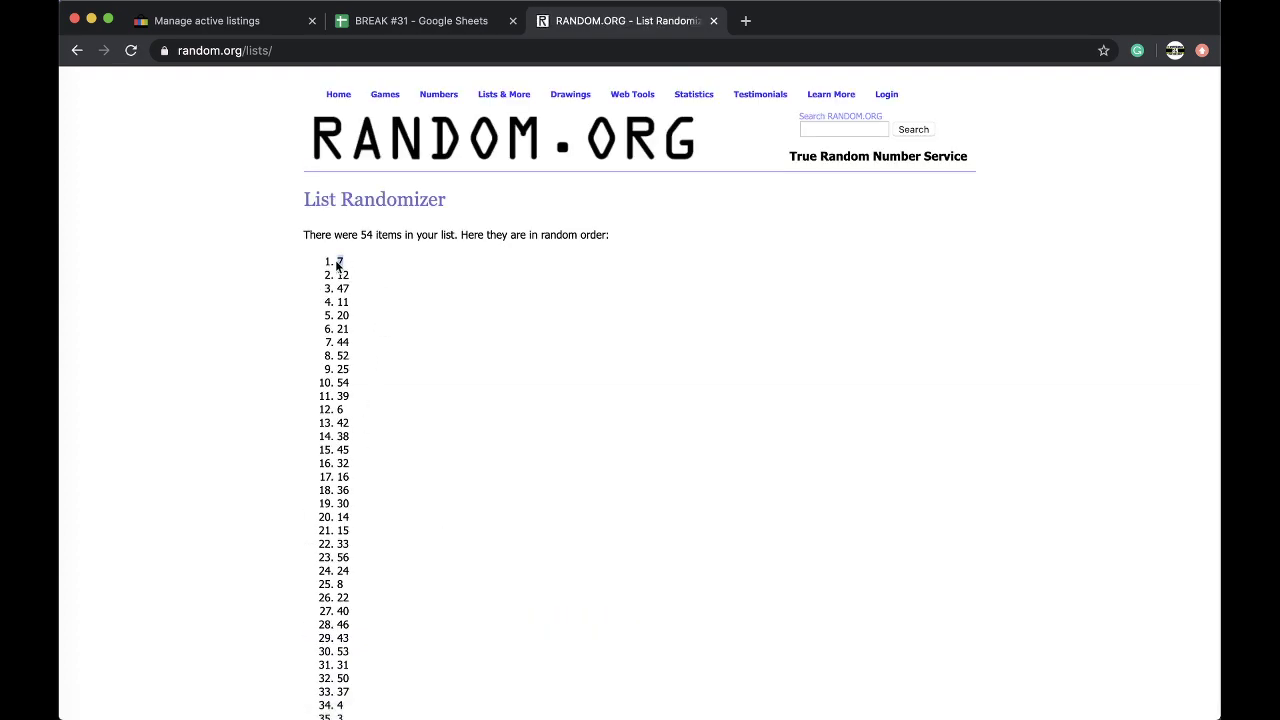
# - Fill the drawn number 7 in G6 of #4 PREMIUM PACK FOOTBALL yellow
pyautogui.click(350, 22)
pyautogui.click(848, 279)
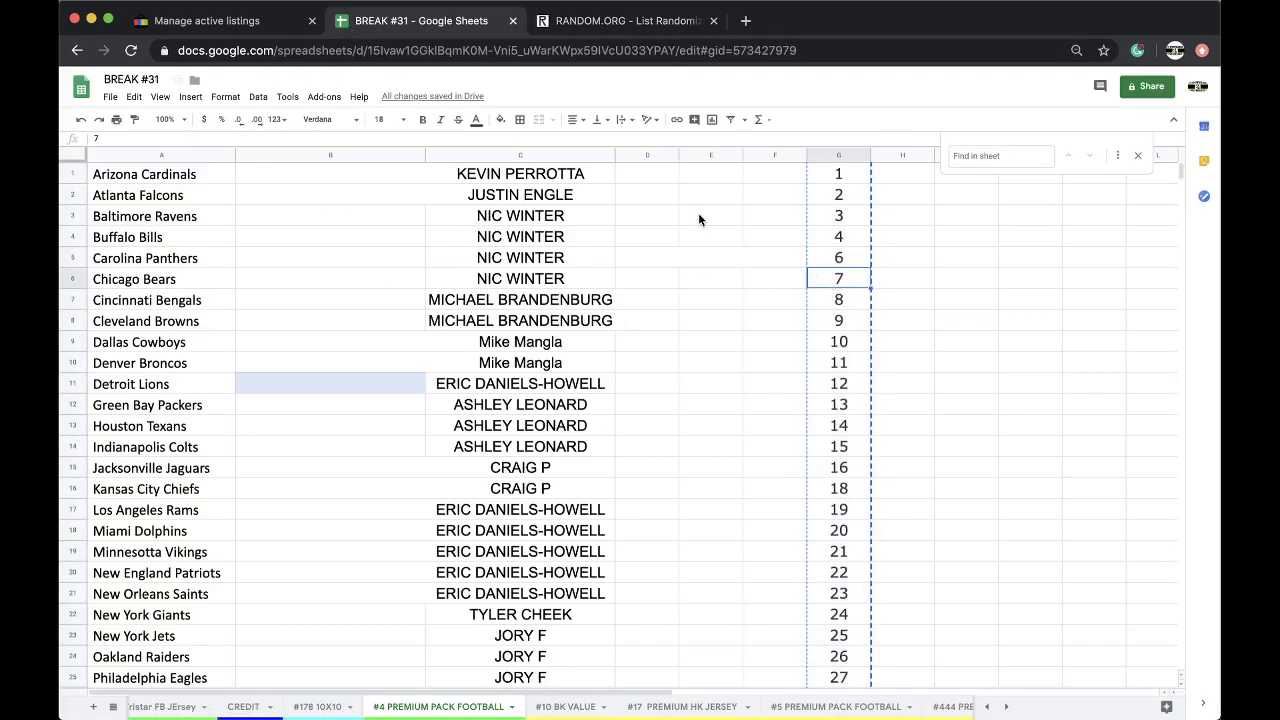
pyautogui.click(494, 120)
pyautogui.click(546, 174)
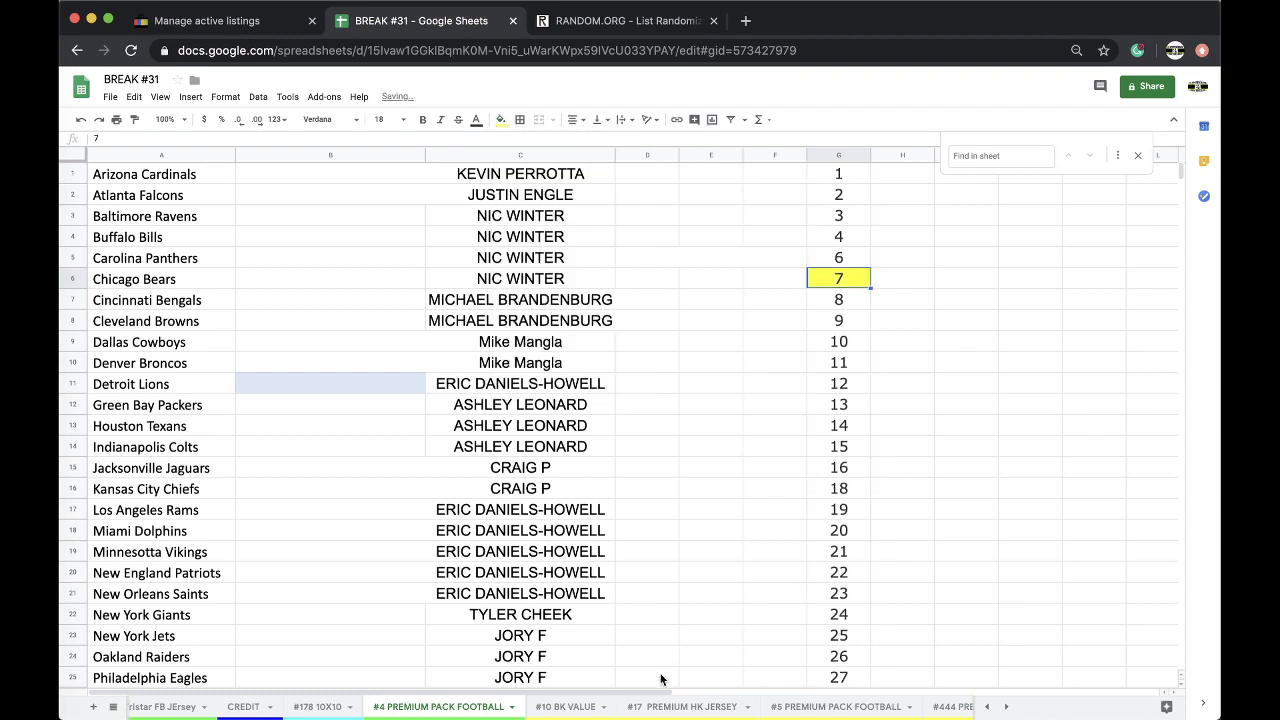
pyautogui.hscroll(-5, 506, 706)
pyautogui.hscroll(5, 506, 706)
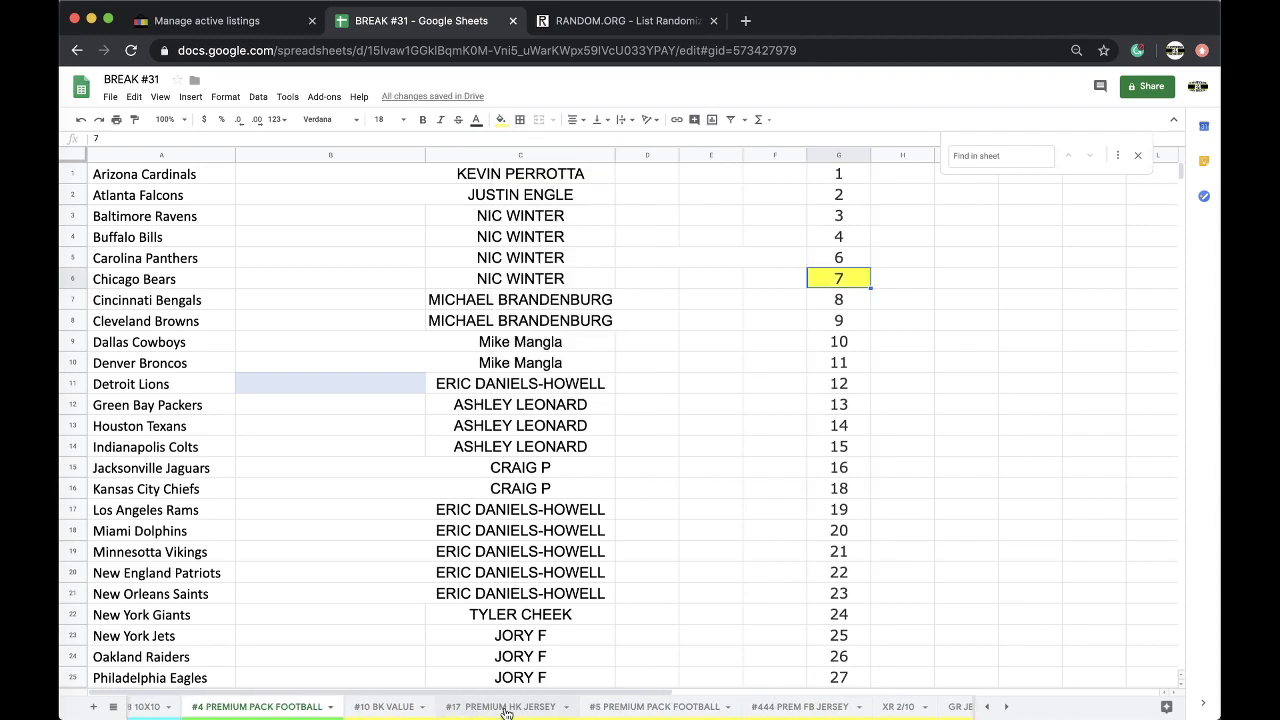
# - On #5 PREMIUM PACK FOOTBALL, clear column G from 8 downward and paste the numbers starting at G6
pyautogui.click(645, 706)
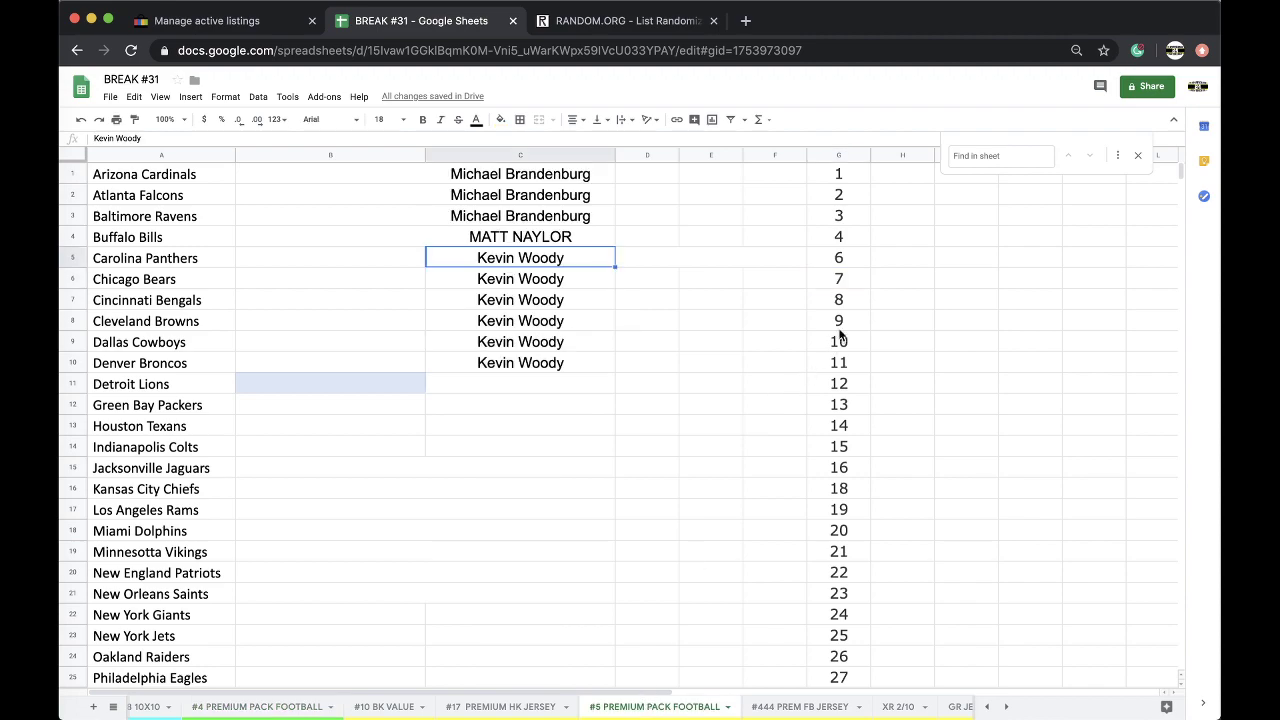
pyautogui.moveTo(838, 300); pyautogui.dragTo(823, 492)
pyautogui.press('Delete')
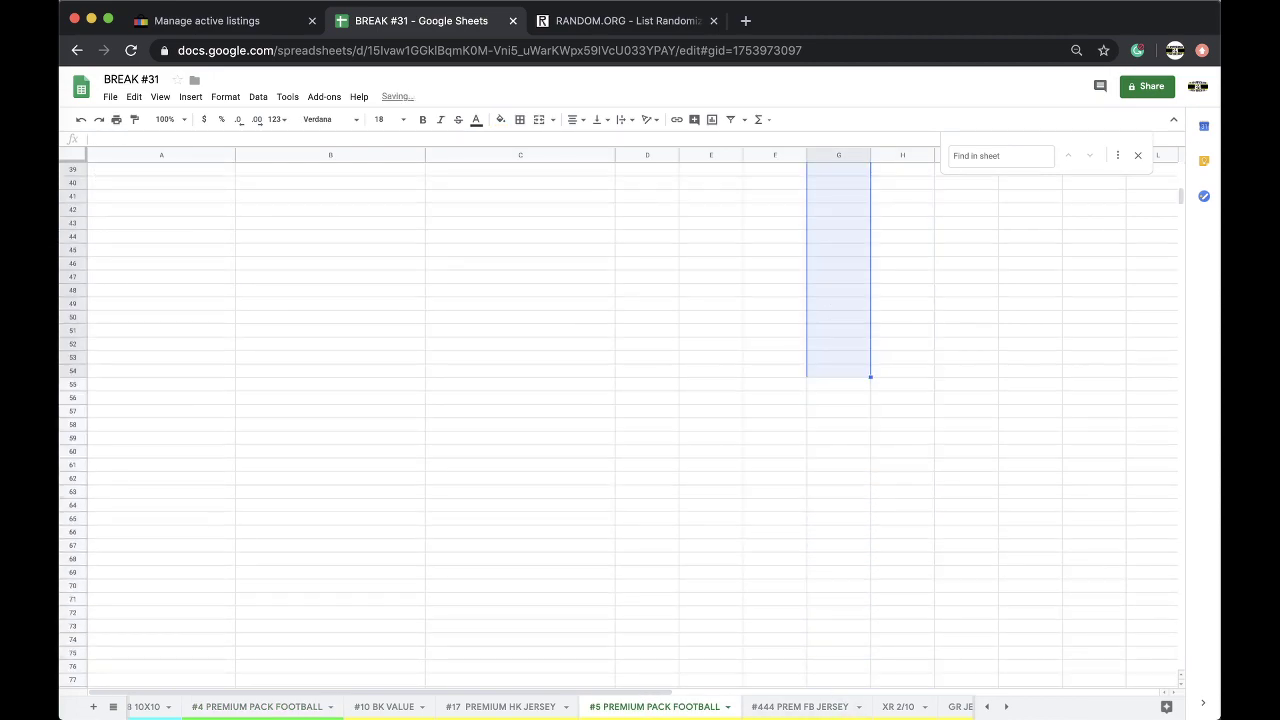
pyautogui.click(842, 236)
pyautogui.hotkey('ctrl', 'v')
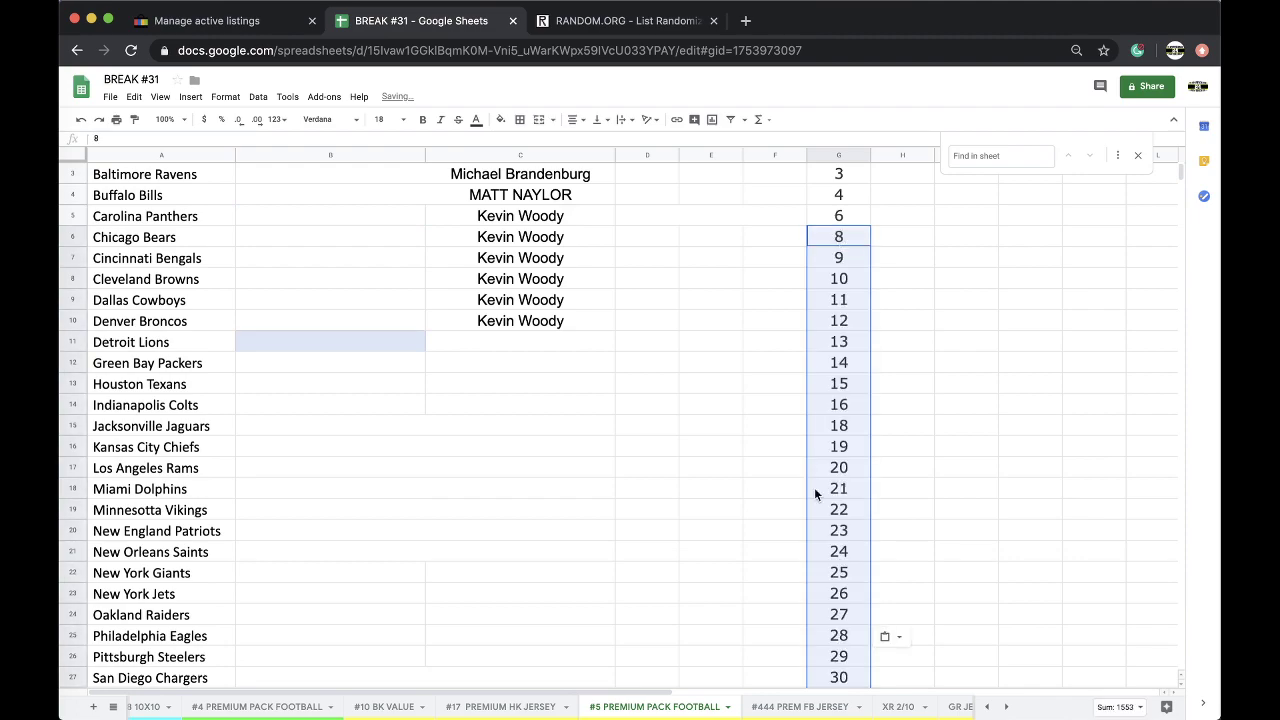
pyautogui.hscroll(-5, 675, 708)
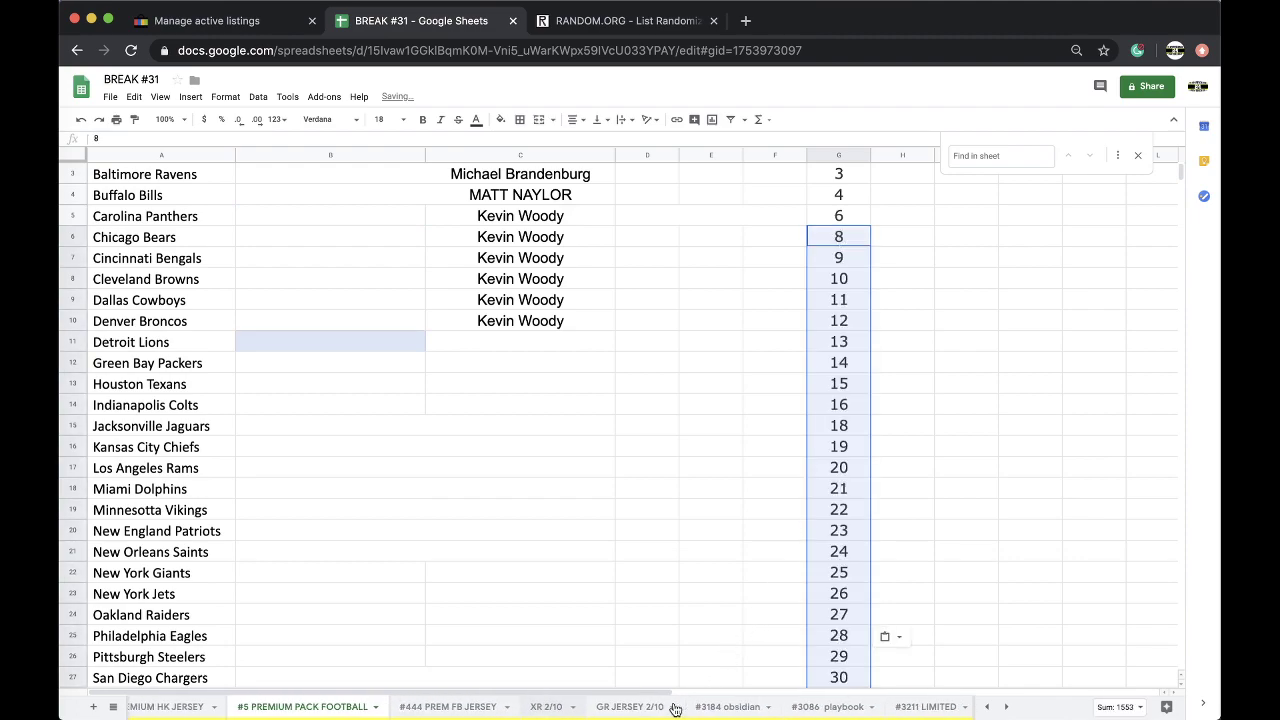
pyautogui.click(684, 706)
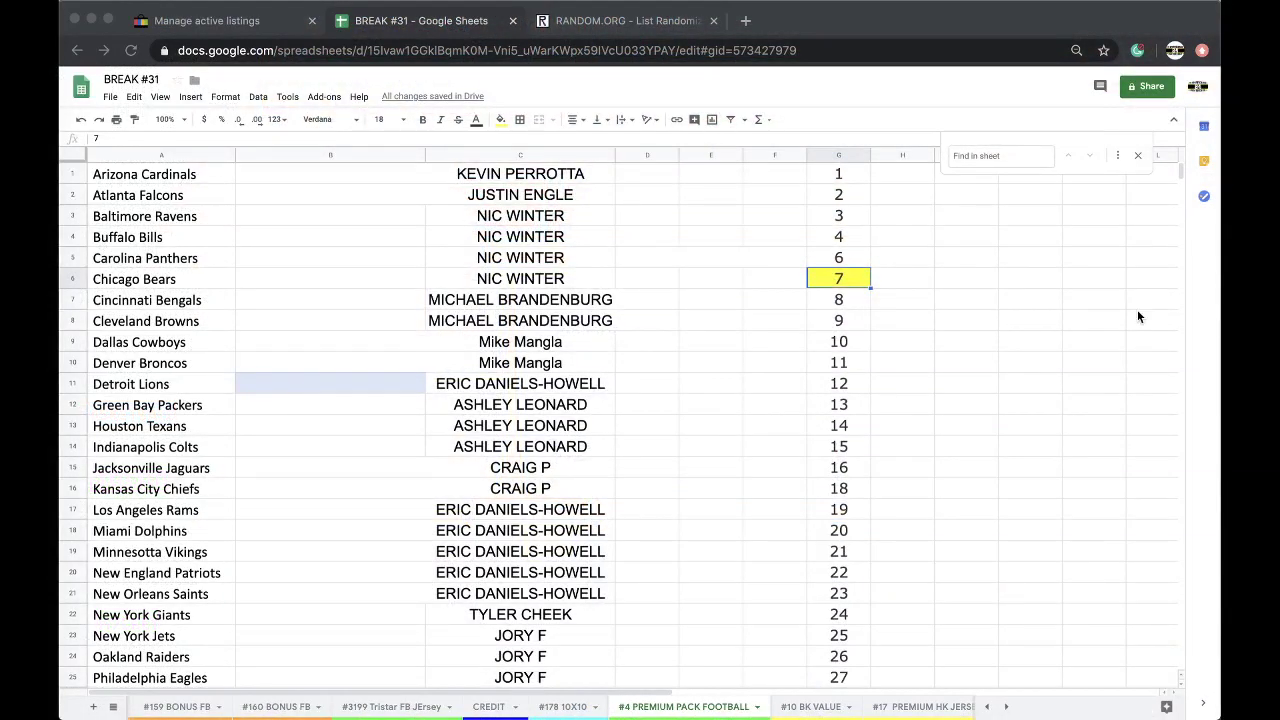
pyautogui.click(512, 198)
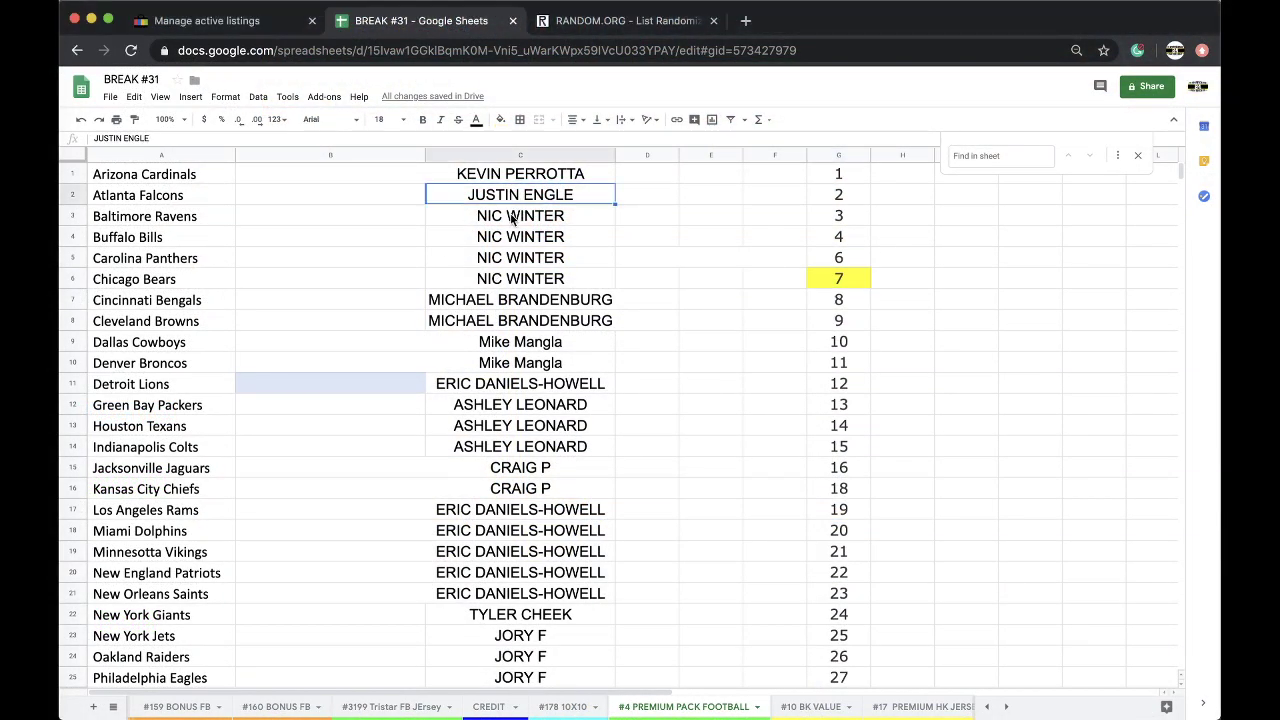
pyautogui.scroll(-5, 512, 225)
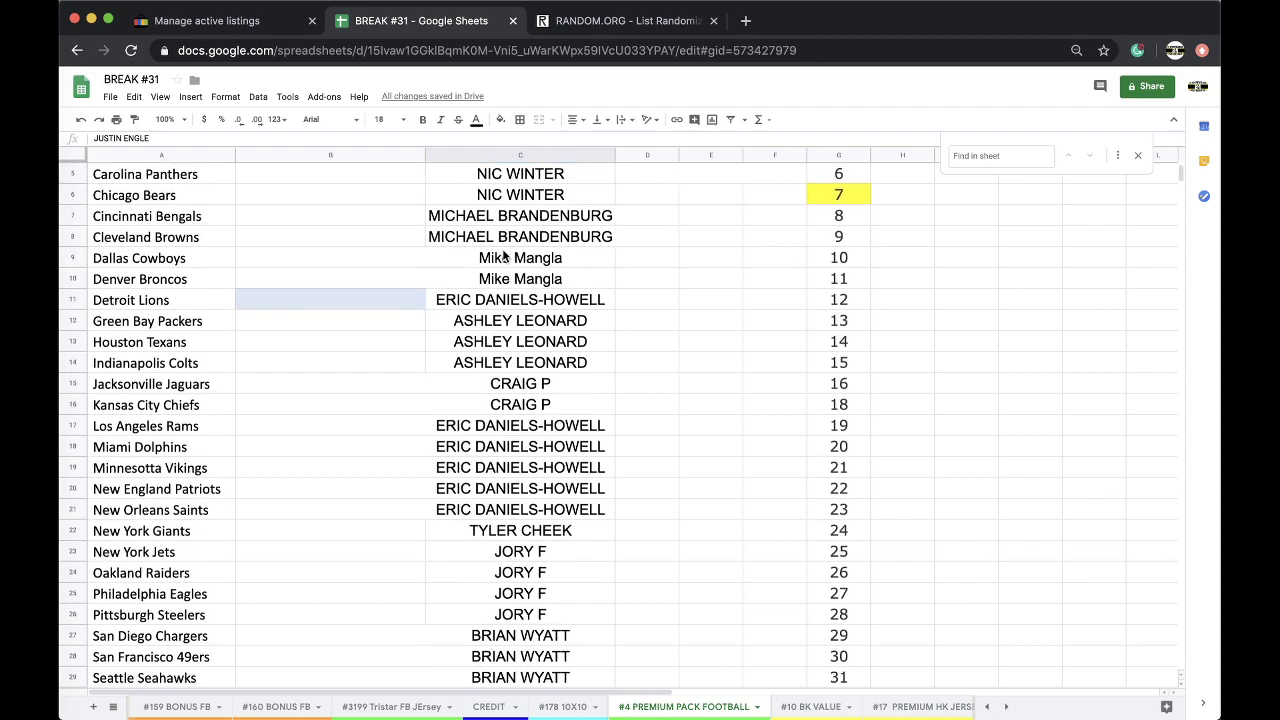
pyautogui.moveTo(487, 304); pyautogui.dragTo(482, 345)
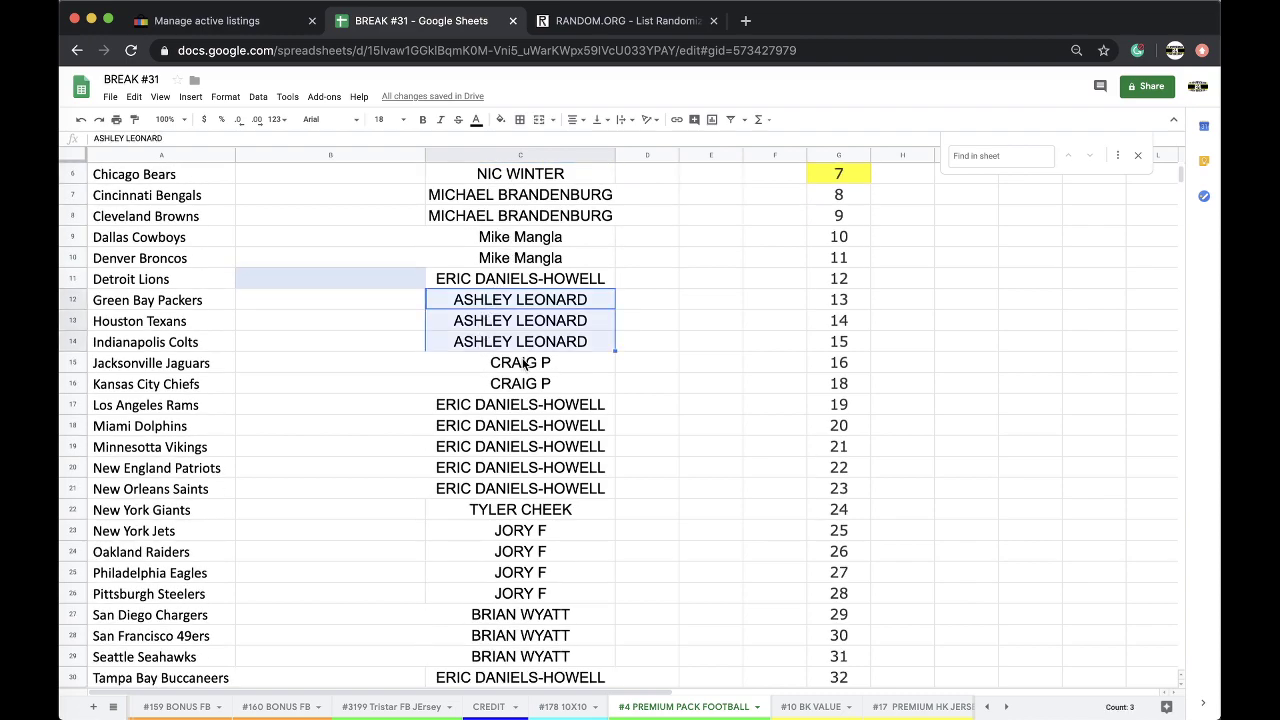
pyautogui.scroll(-5, 519, 342)
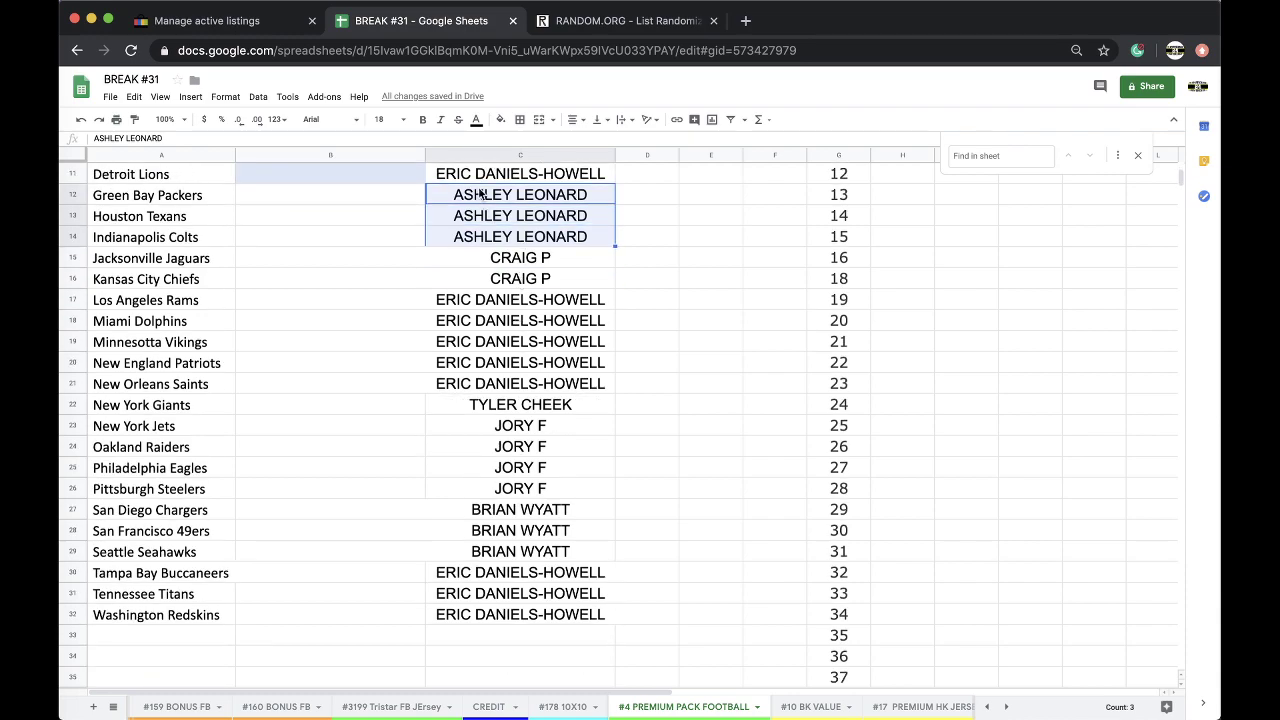
# - Copy the 32 buyer names from column C and reload a blank RANDOM.ORG List Randomizer
pyautogui.click(466, 157)
pyautogui.scroll(10, 519, 283)
pyautogui.click(562, 16)
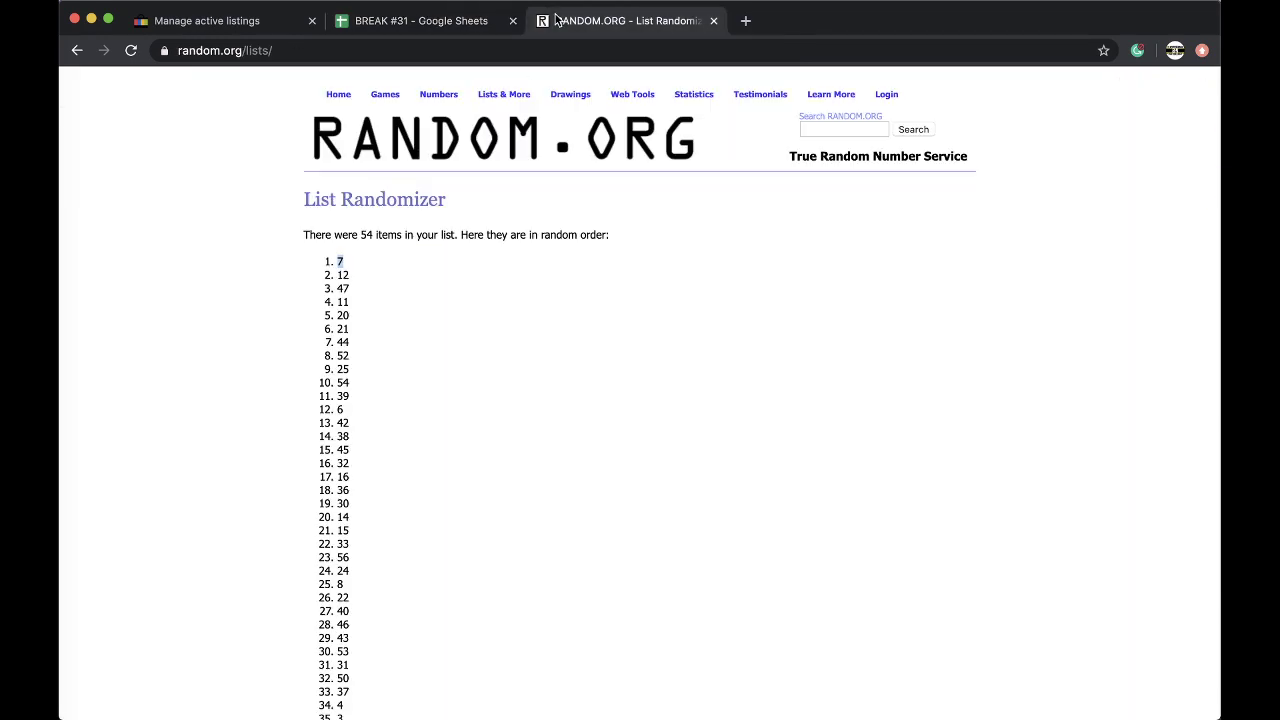
pyautogui.click(518, 50)
pyautogui.press('Return')
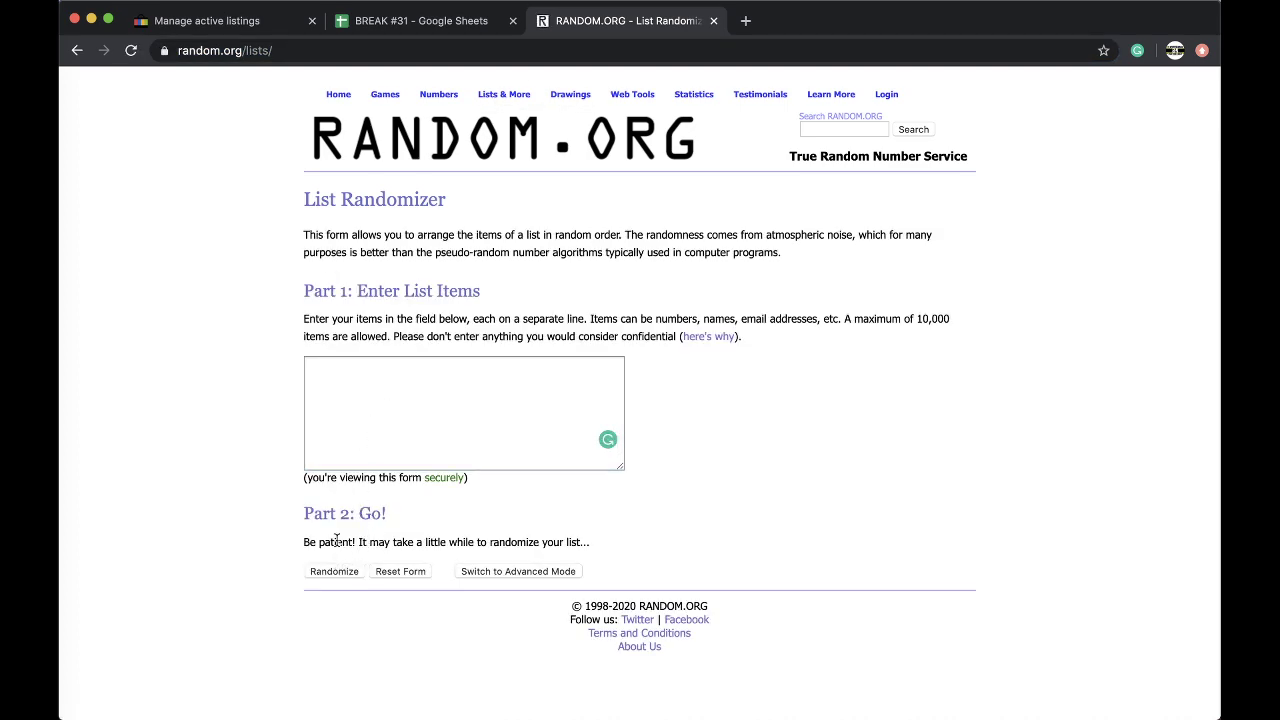
# - Randomize the buyer-name list, then reshuffle it four more times
pyautogui.click(322, 572)
pyautogui.click(323, 604)
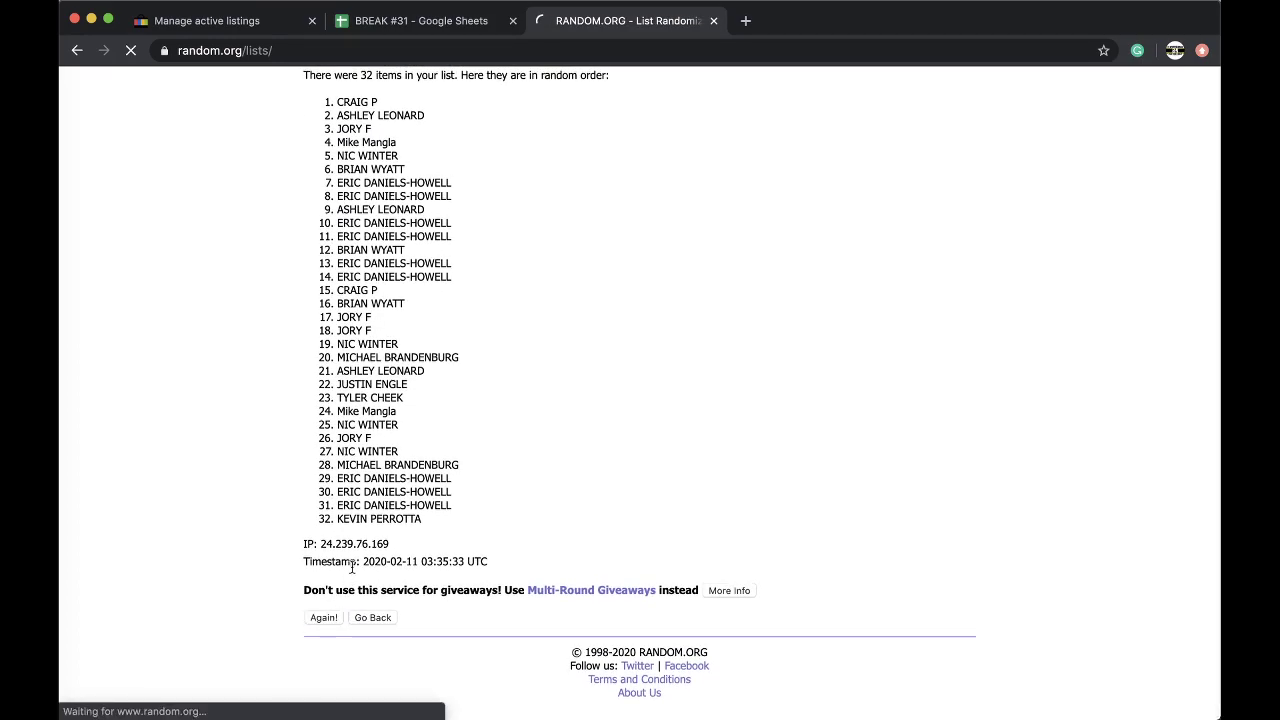
pyautogui.click(322, 617)
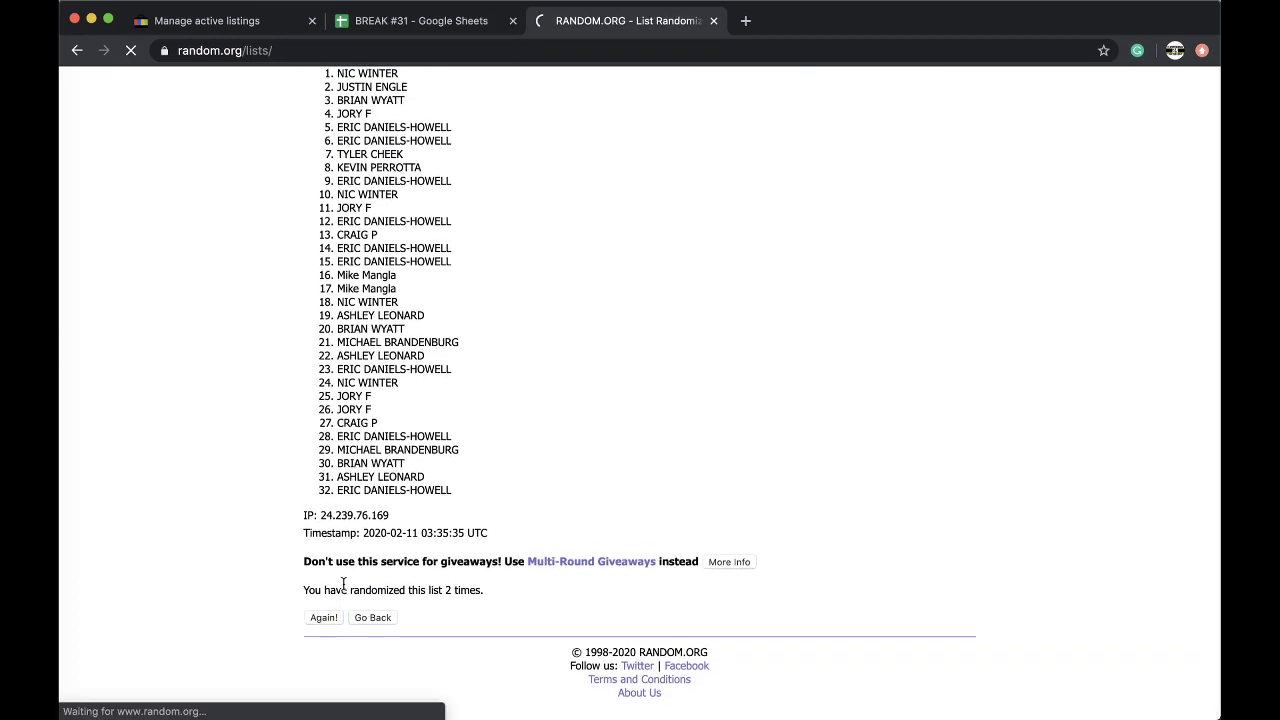
pyautogui.click(322, 617)
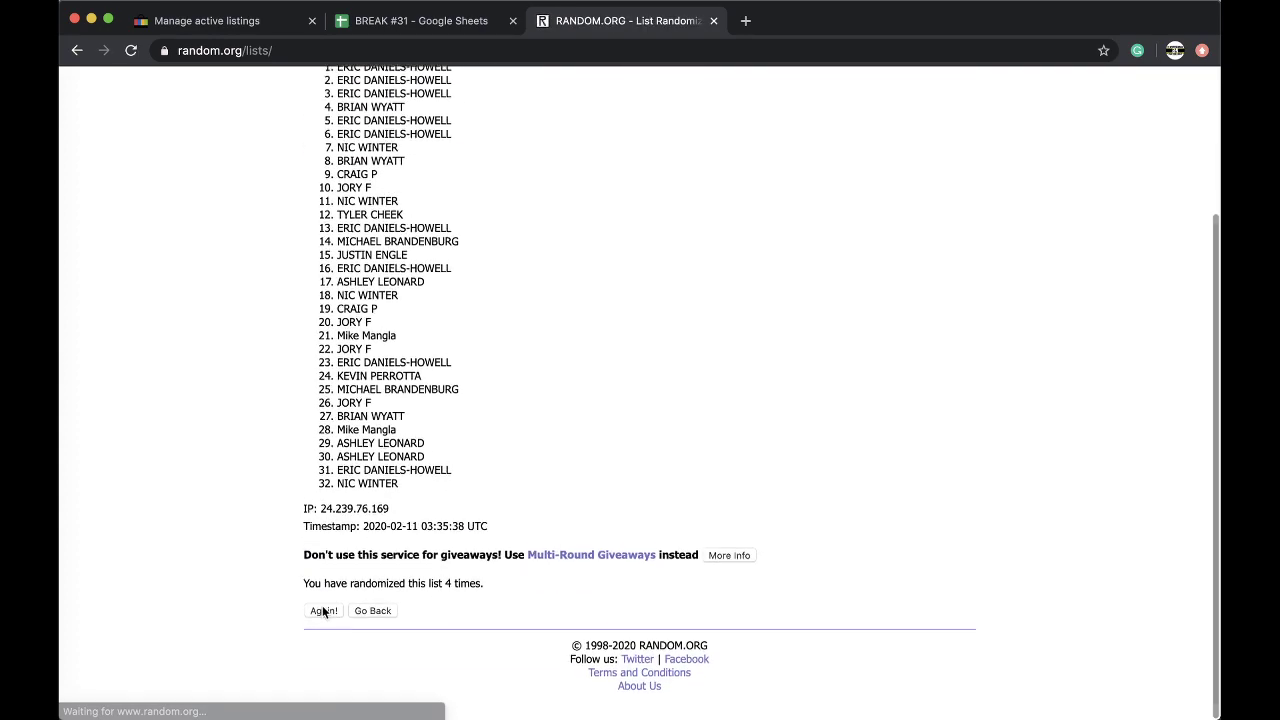
pyautogui.click(323, 617)
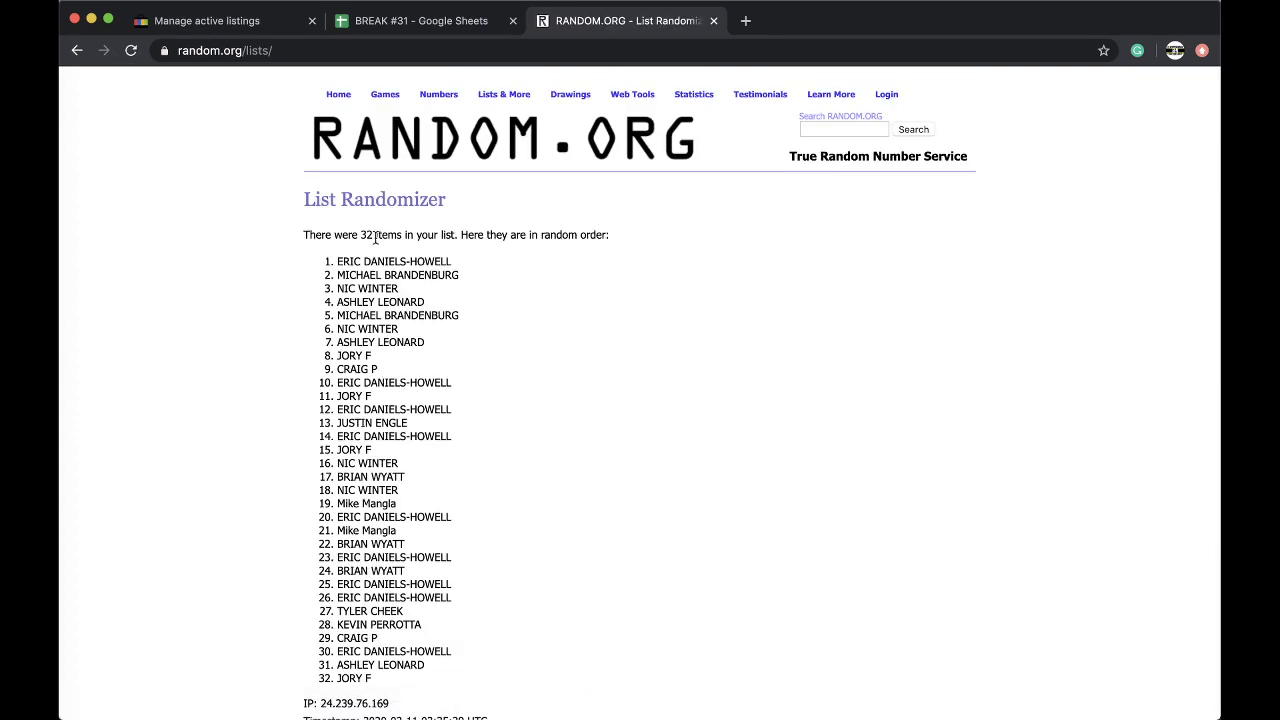
# - Copy all 32 shuffled names and return to the BREAK #31 spreadsheet
pyautogui.tripleClick(356, 261)
pyautogui.click(380, 262)
pyautogui.moveTo(386, 687); pyautogui.dragTo(311, 265)
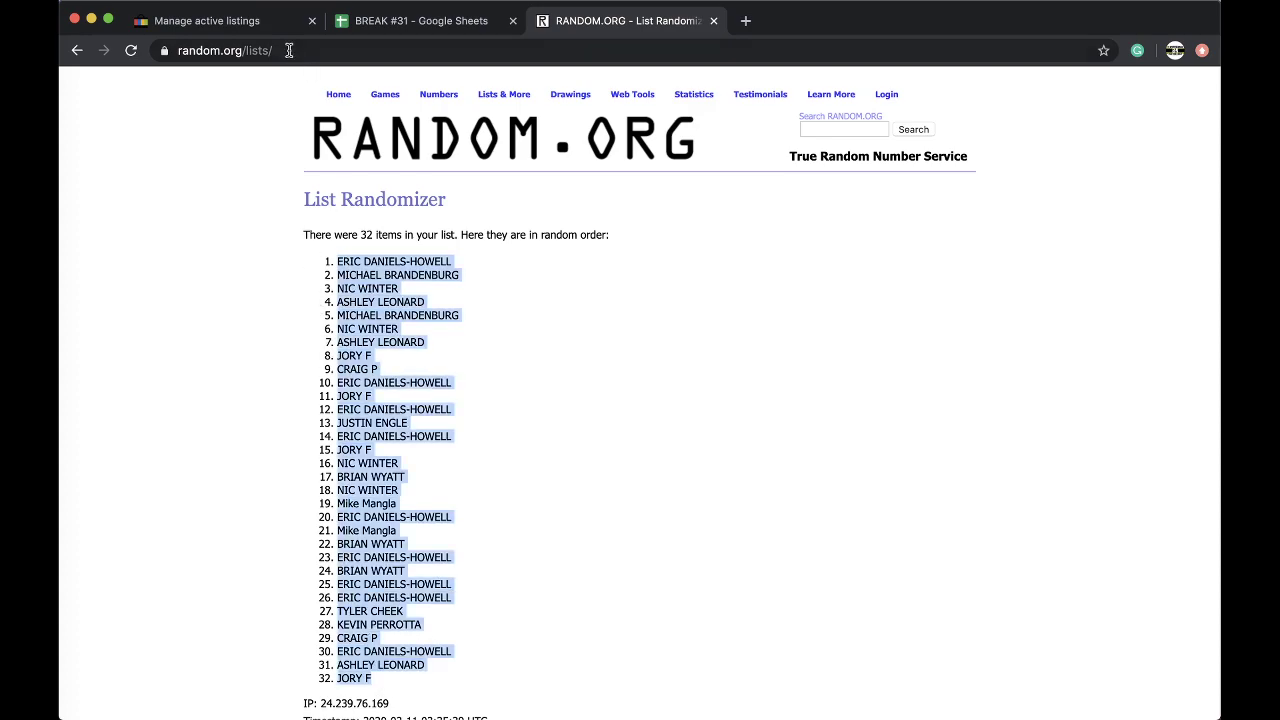
pyautogui.click(230, 20)
pyautogui.click(386, 26)
# - Paste the shuffled names into column B from B1, set them to size 18, and sort by column B
pyautogui.click(310, 177)
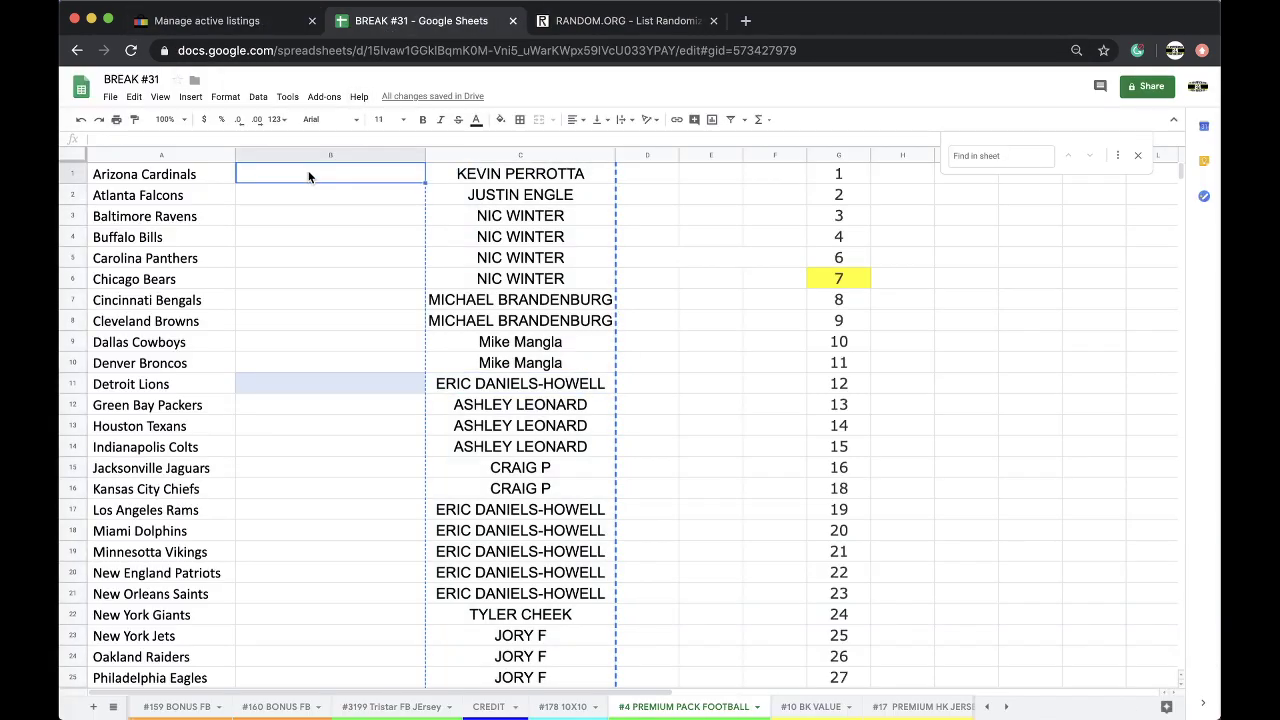
pyautogui.press('super+v')
pyautogui.click(380, 119)
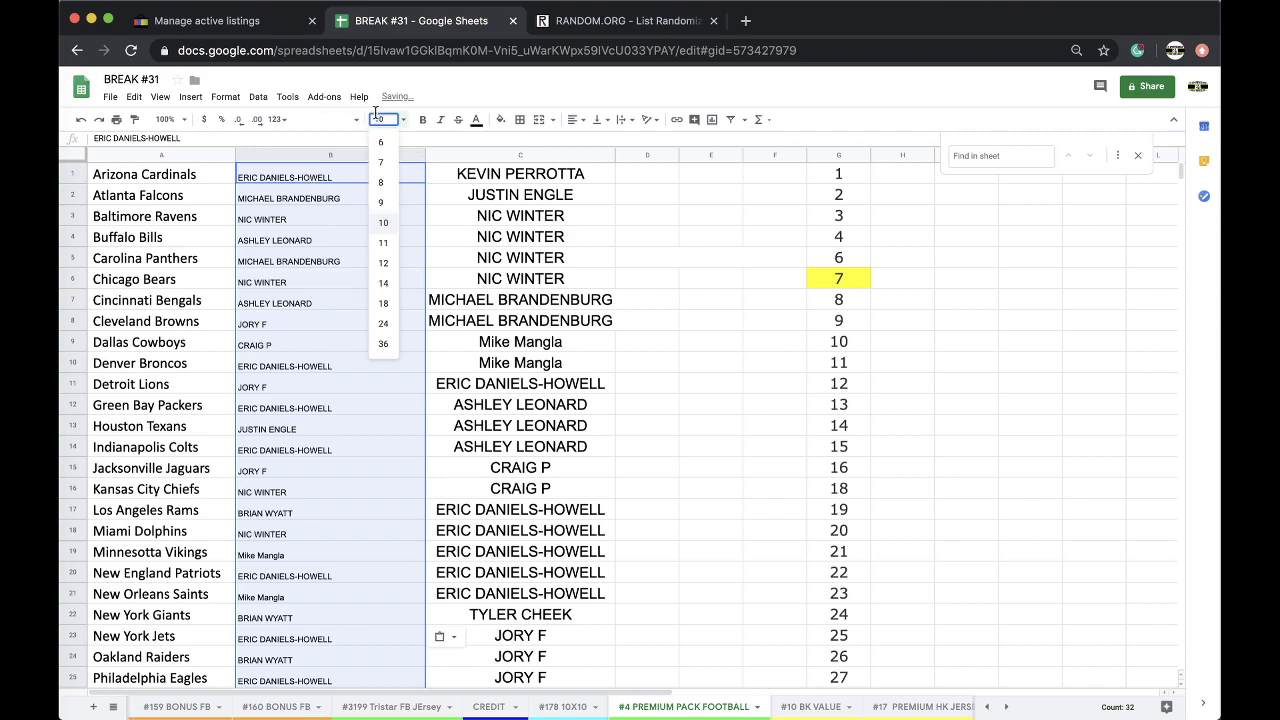
pyautogui.click(380, 304)
pyautogui.click(258, 97)
pyautogui.click(297, 120)
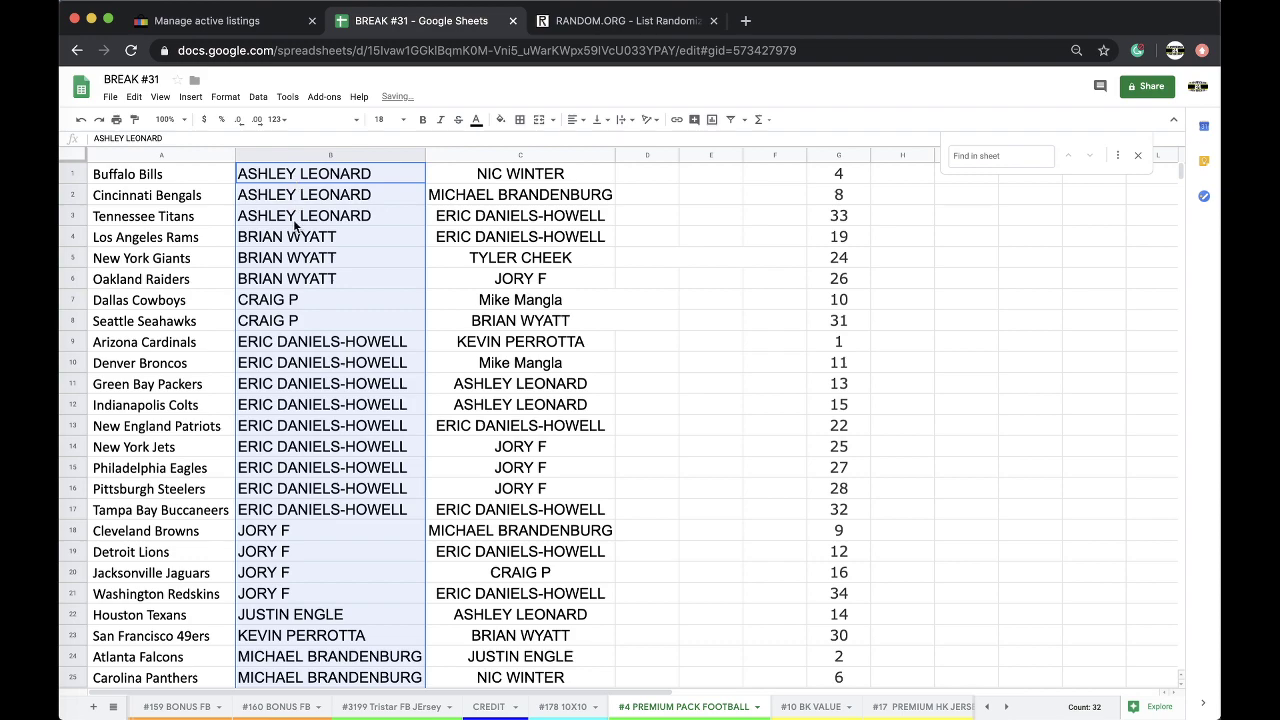
# - Scroll down the sheet to check every team's buyer names through San Diego Chargers
pyautogui.scroll(-1, 292, 236)
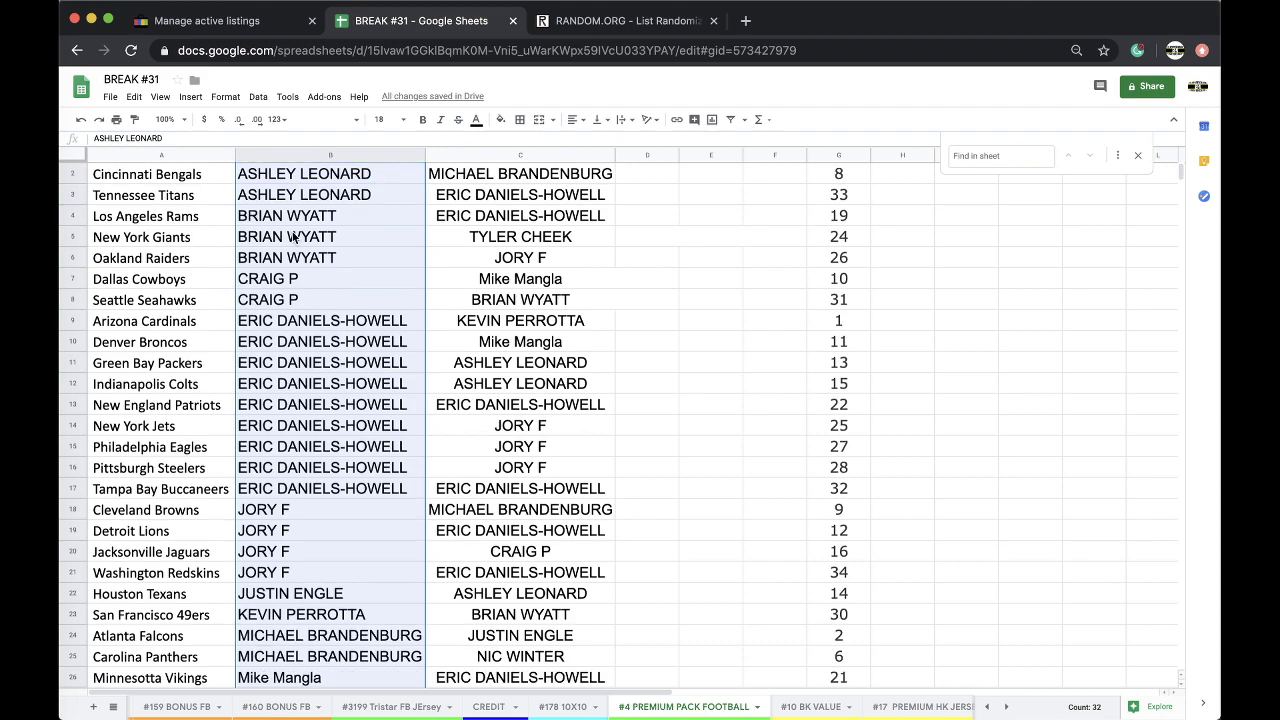
pyautogui.scroll(-1, 308, 280)
pyautogui.click(318, 286)
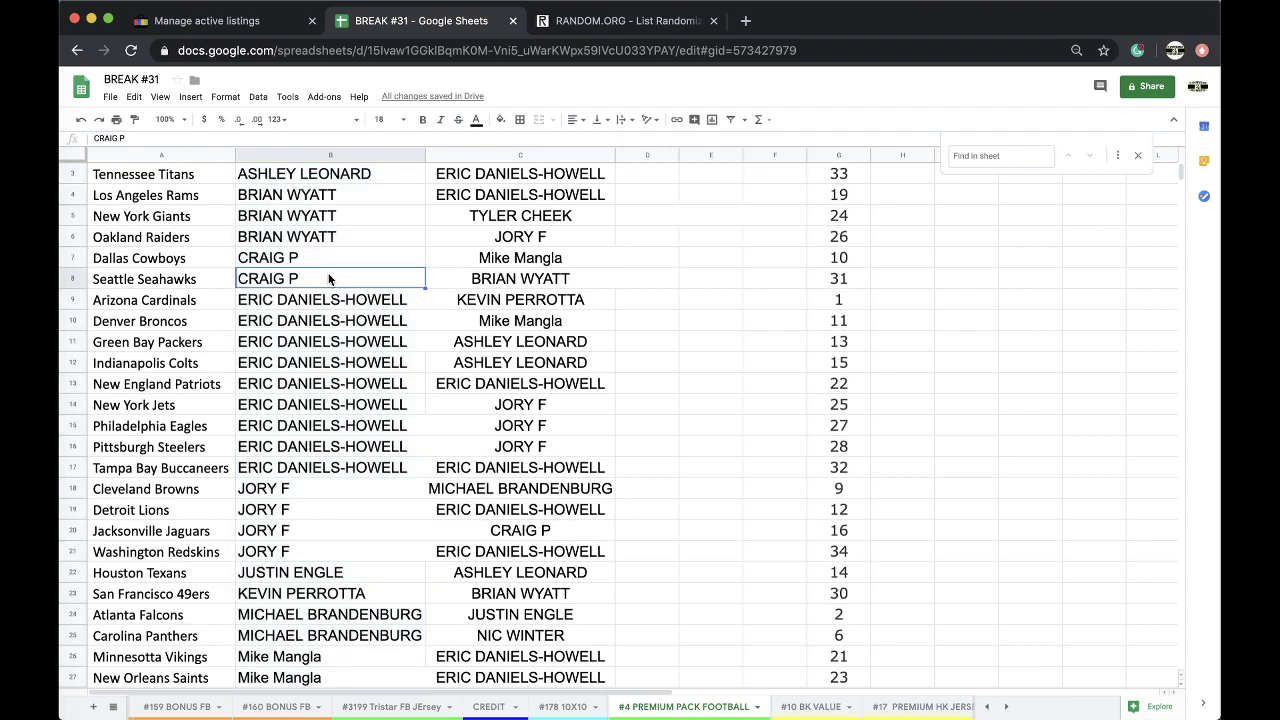
pyautogui.scroll(-1, 330, 280)
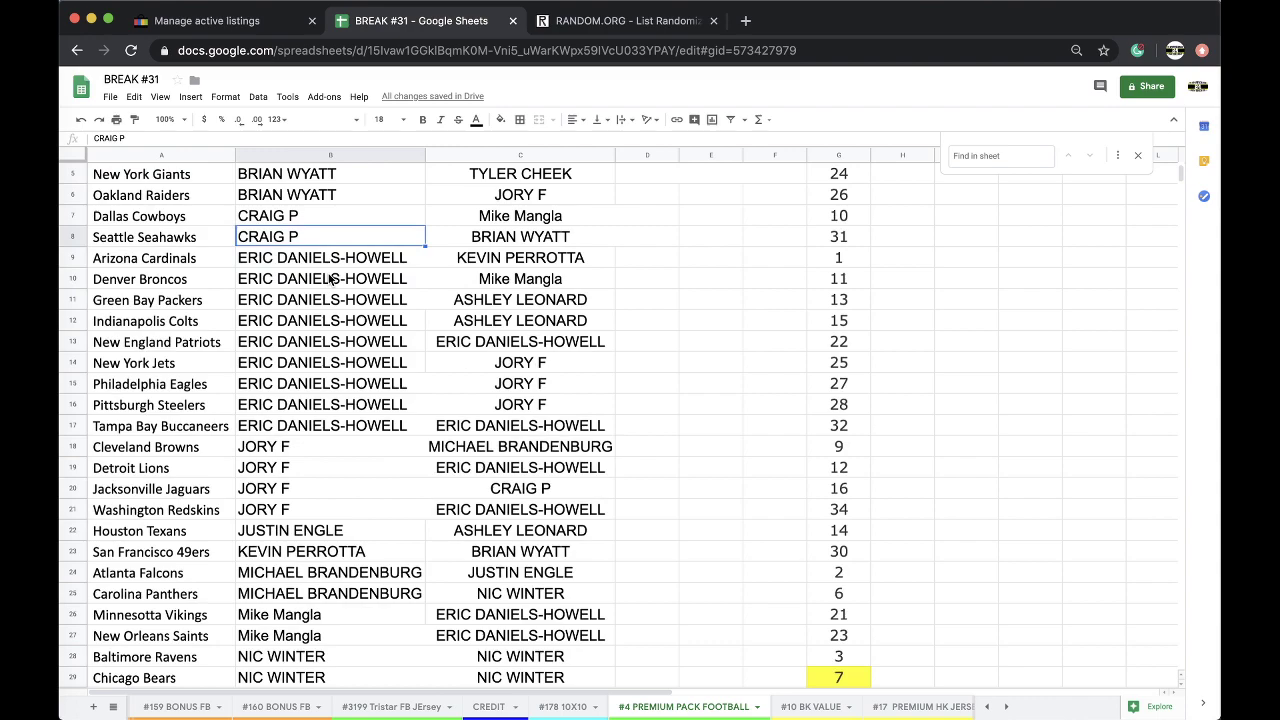
pyautogui.scroll(-1, 330, 280)
pyautogui.scroll(-3, 333, 280)
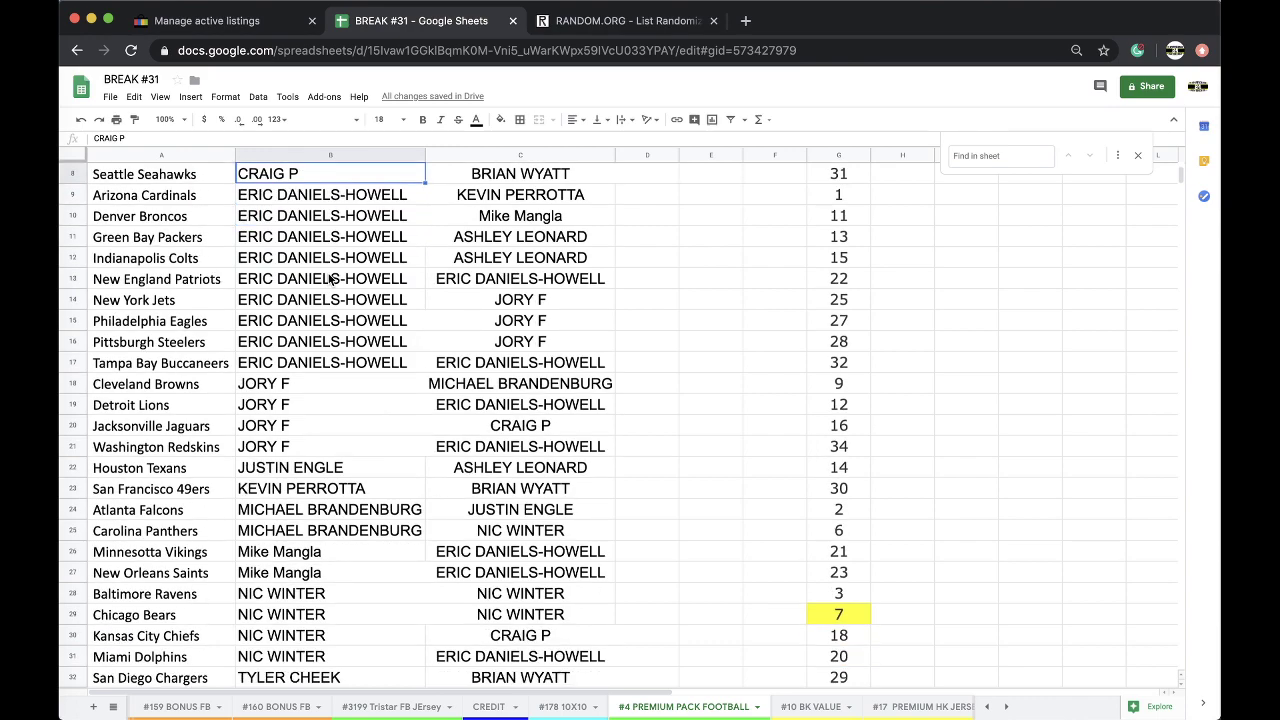
pyautogui.scroll(-1, 333, 330)
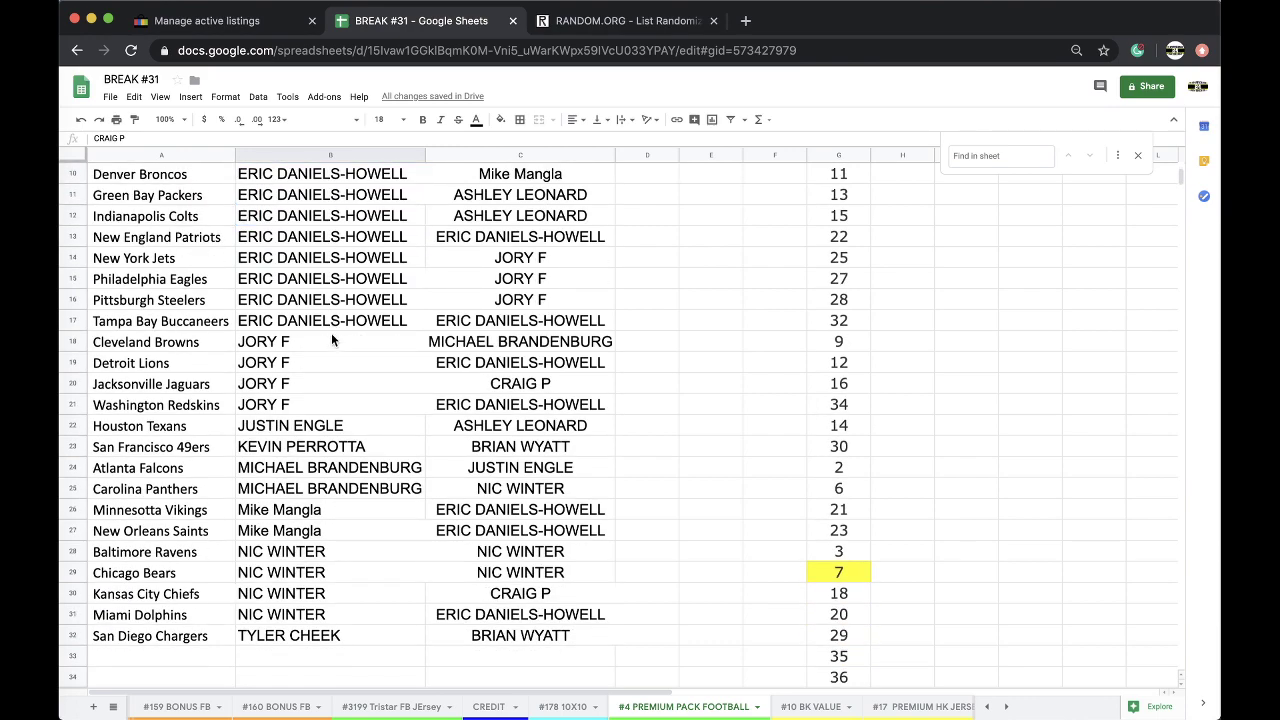
pyautogui.scroll(-2, 331, 333)
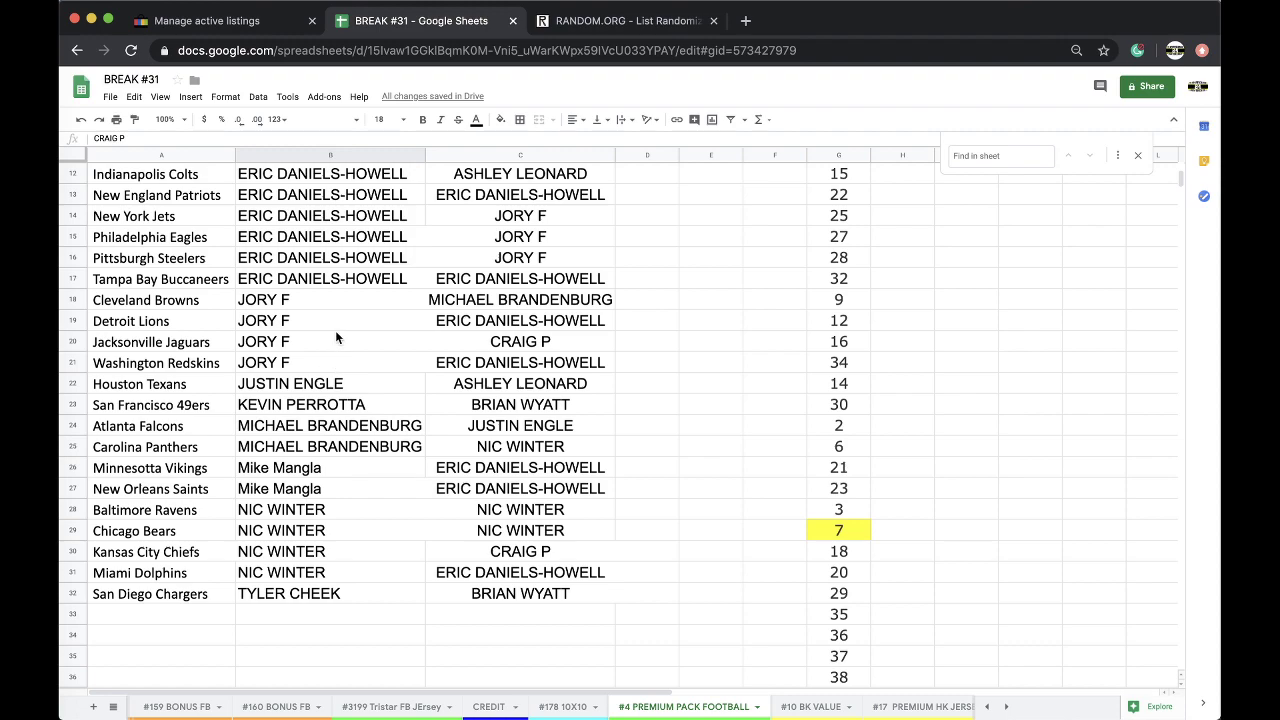
pyautogui.scroll(-2, 336, 335)
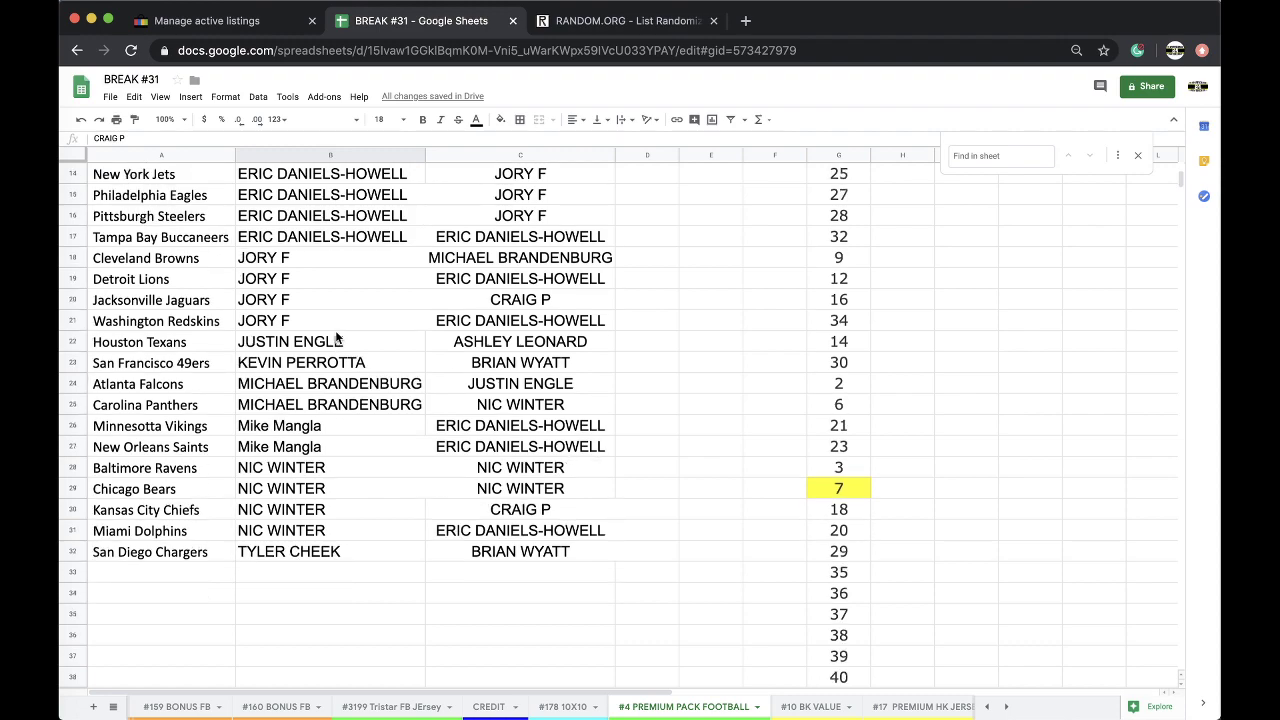
pyautogui.scroll(-1, 337, 337)
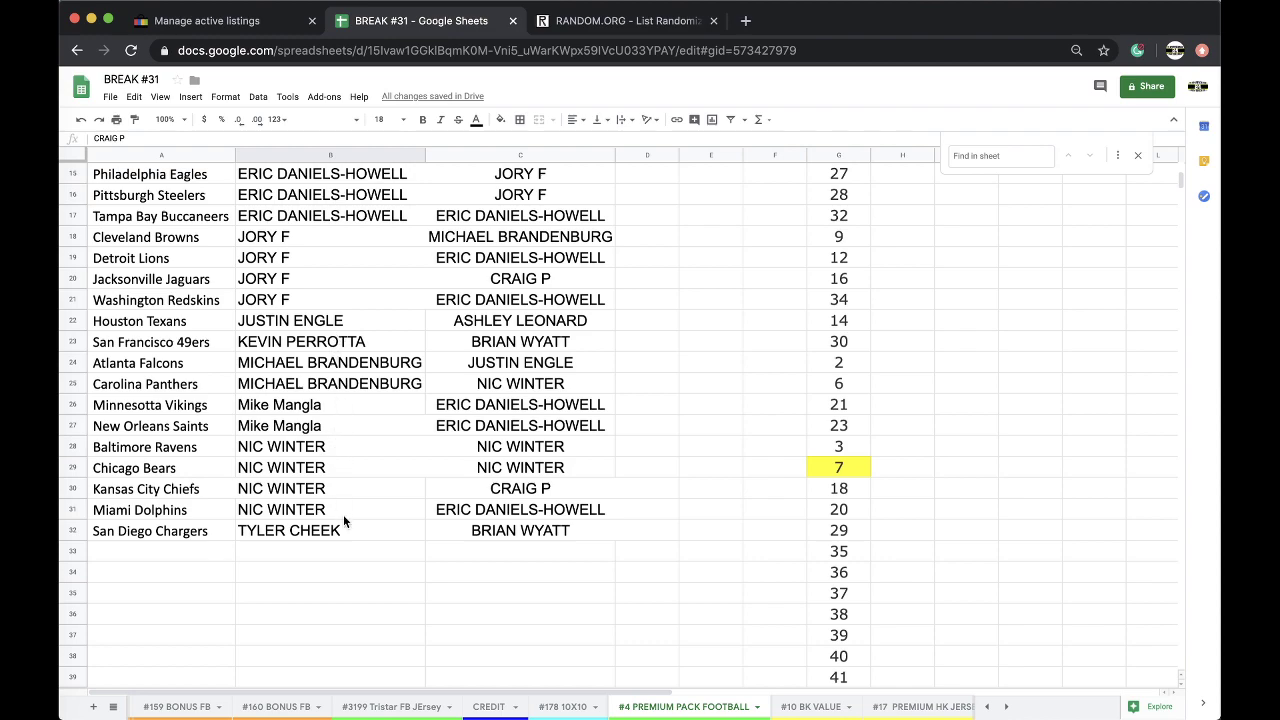
pyautogui.hscroll(5, 428, 712)
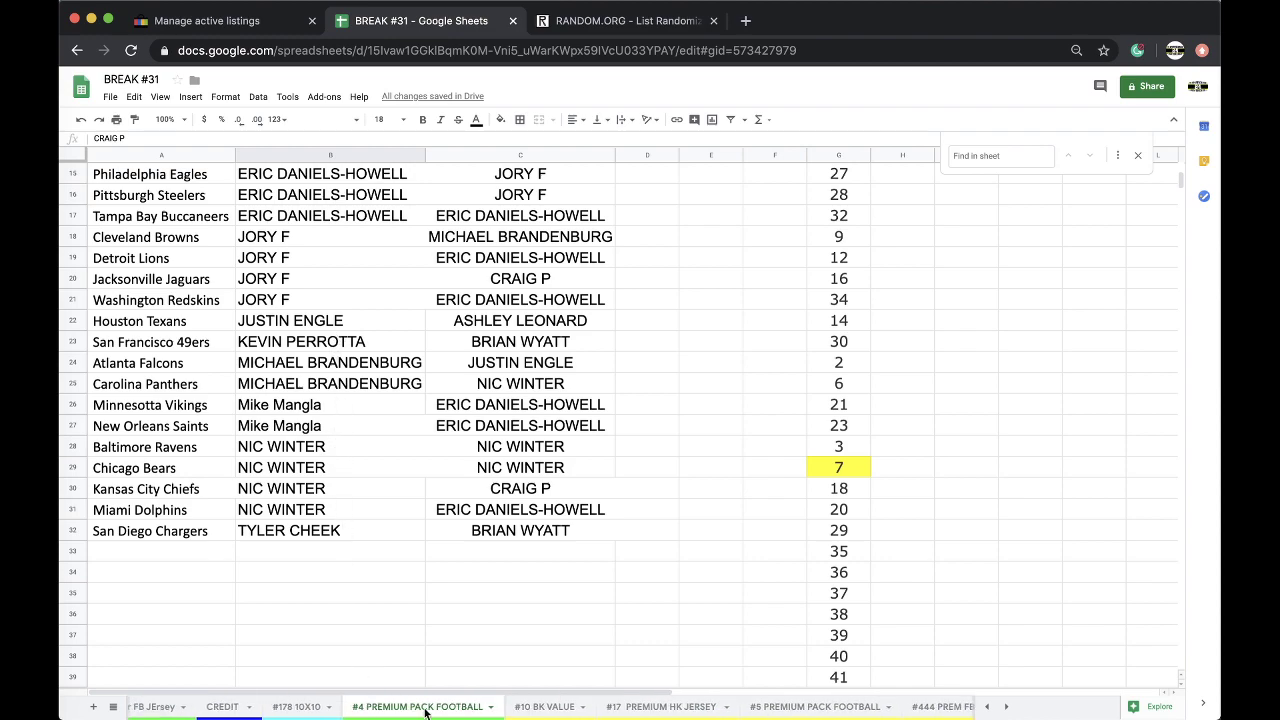
pyautogui.click(531, 712)
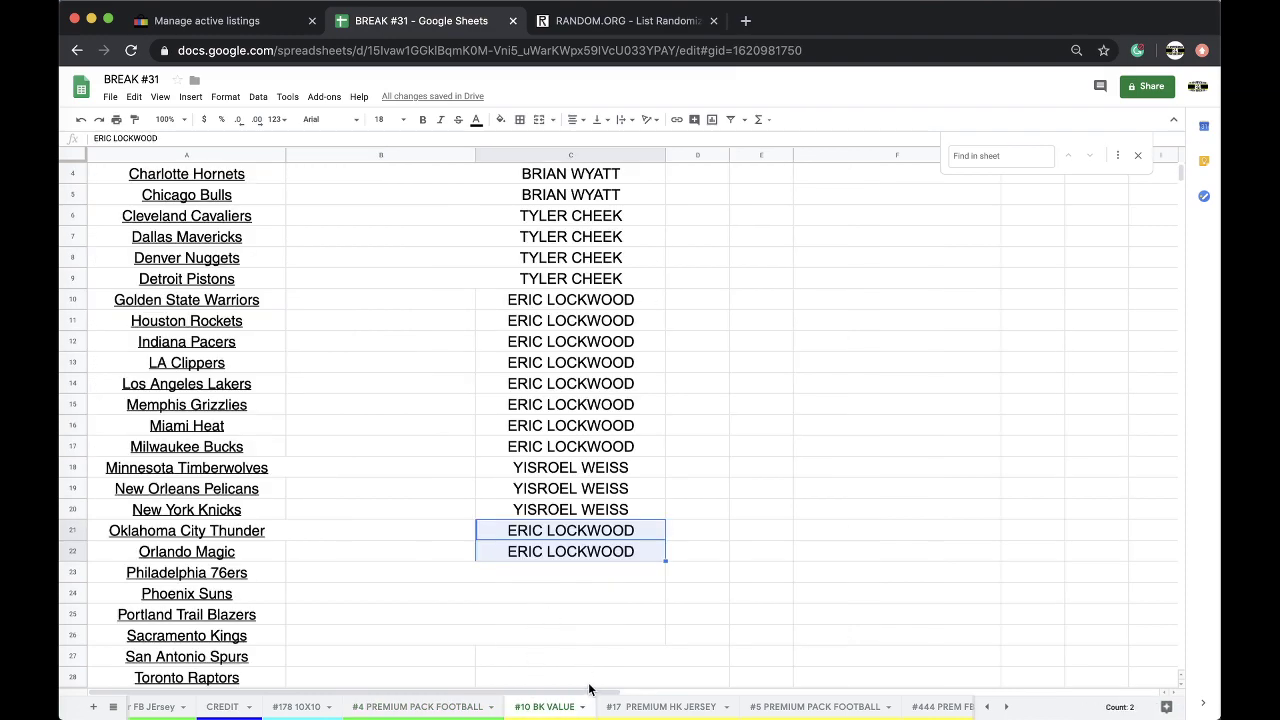
pyautogui.hscroll(1, 590, 709)
pyautogui.click(622, 708)
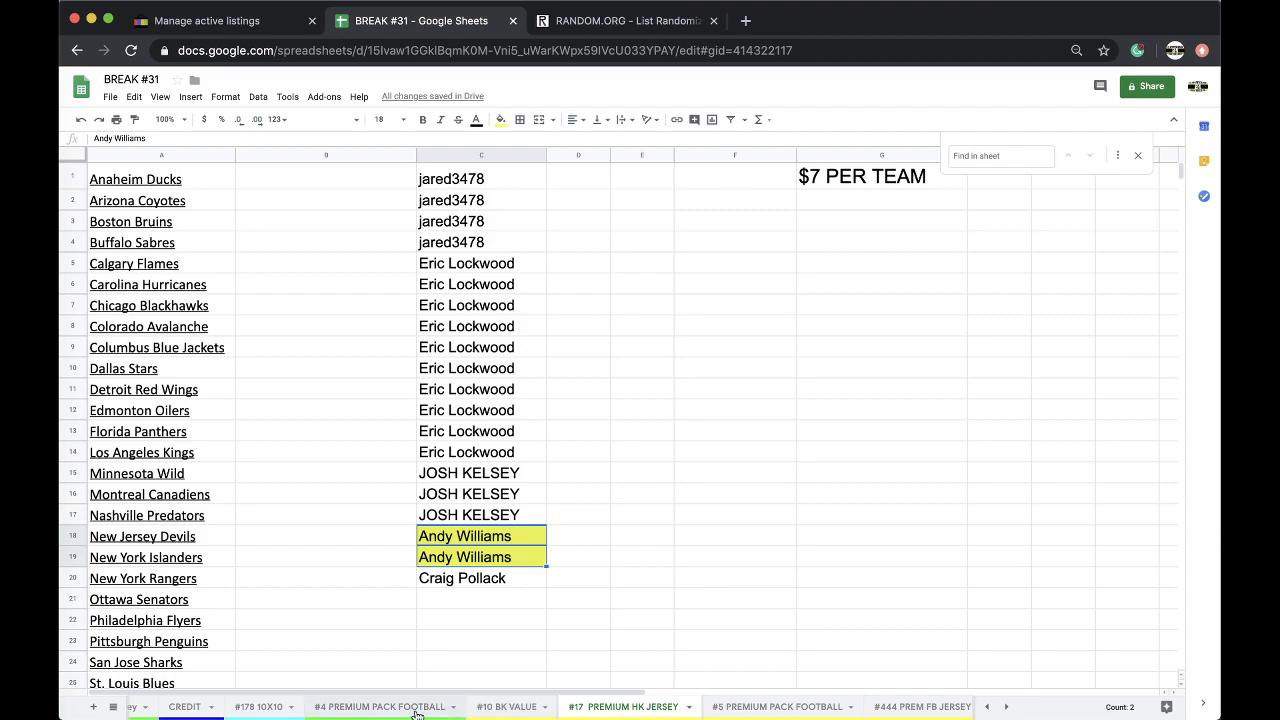
pyautogui.click(728, 707)
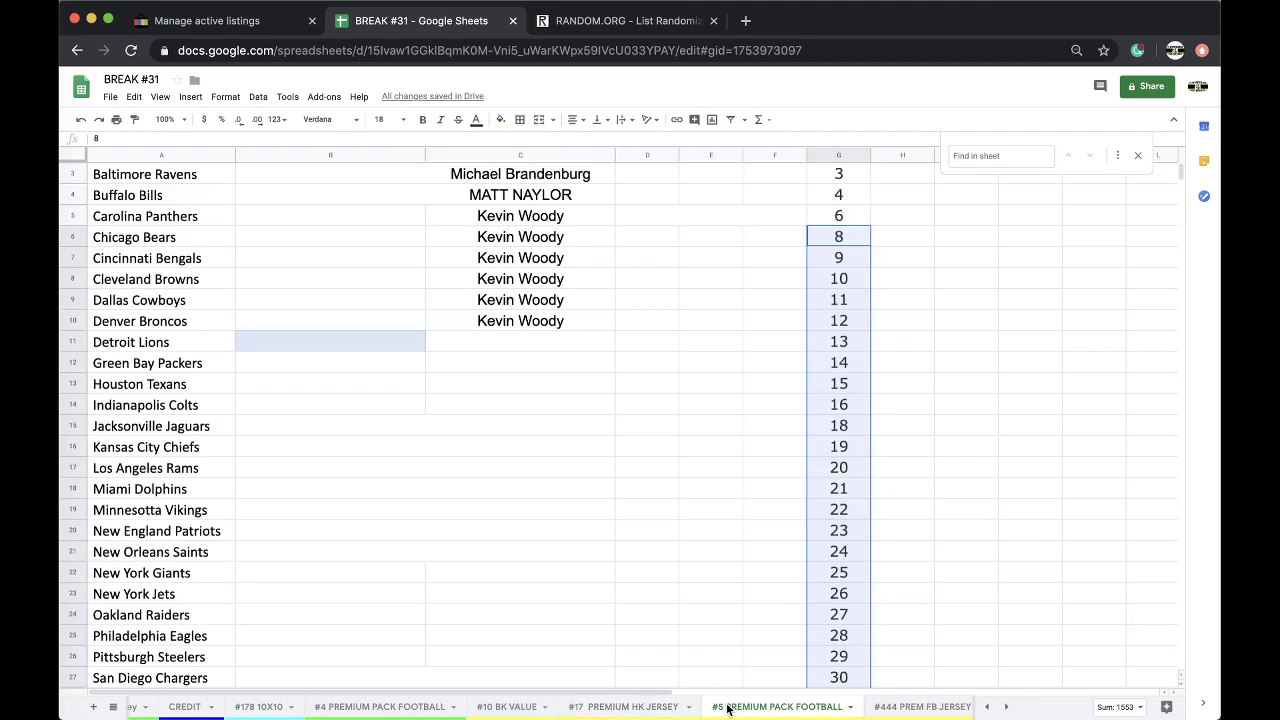
pyautogui.click(833, 710)
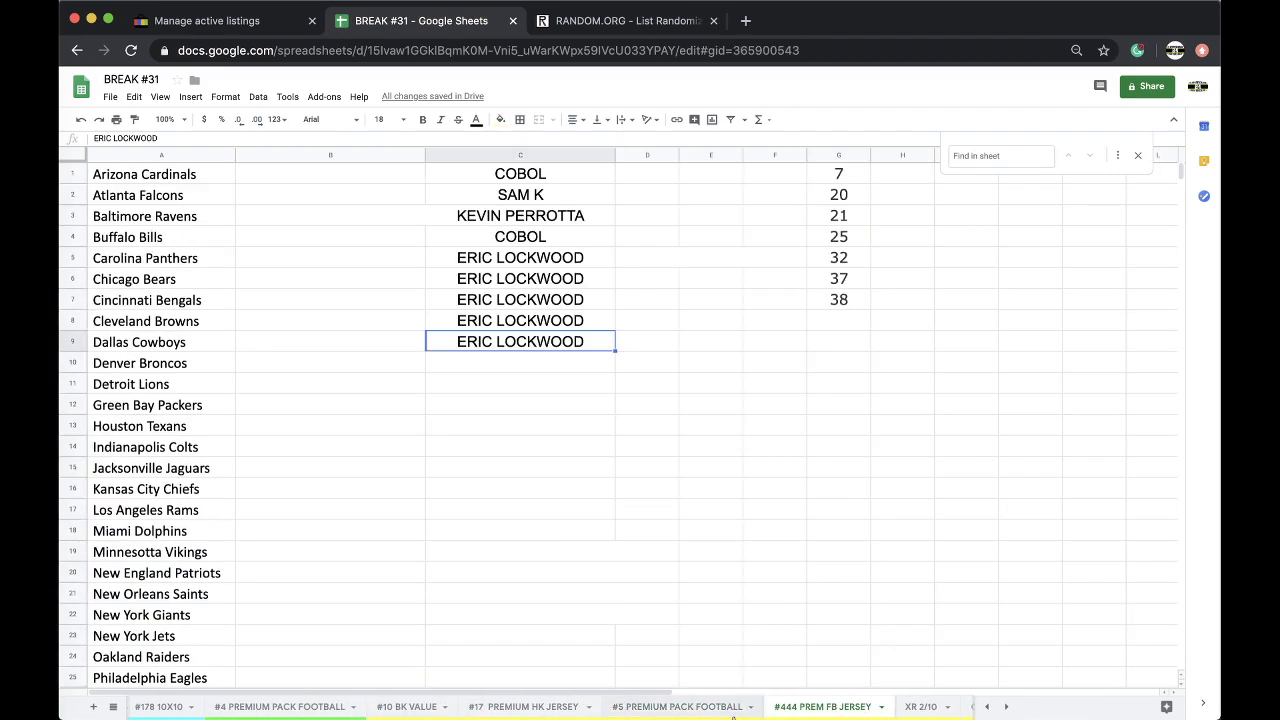
pyautogui.click(350, 707)
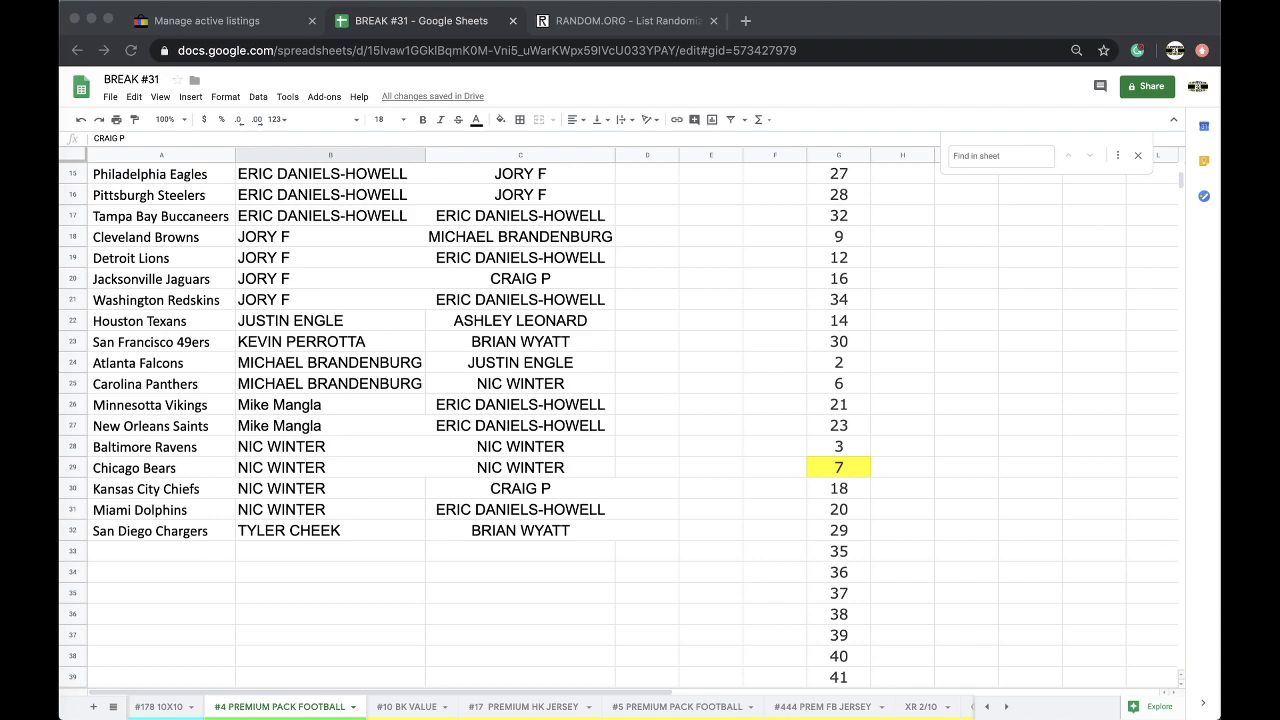
# - Switch to the CREDIT sheet and close the in-sheet search
pyautogui.hscroll(-3, 266, 703)
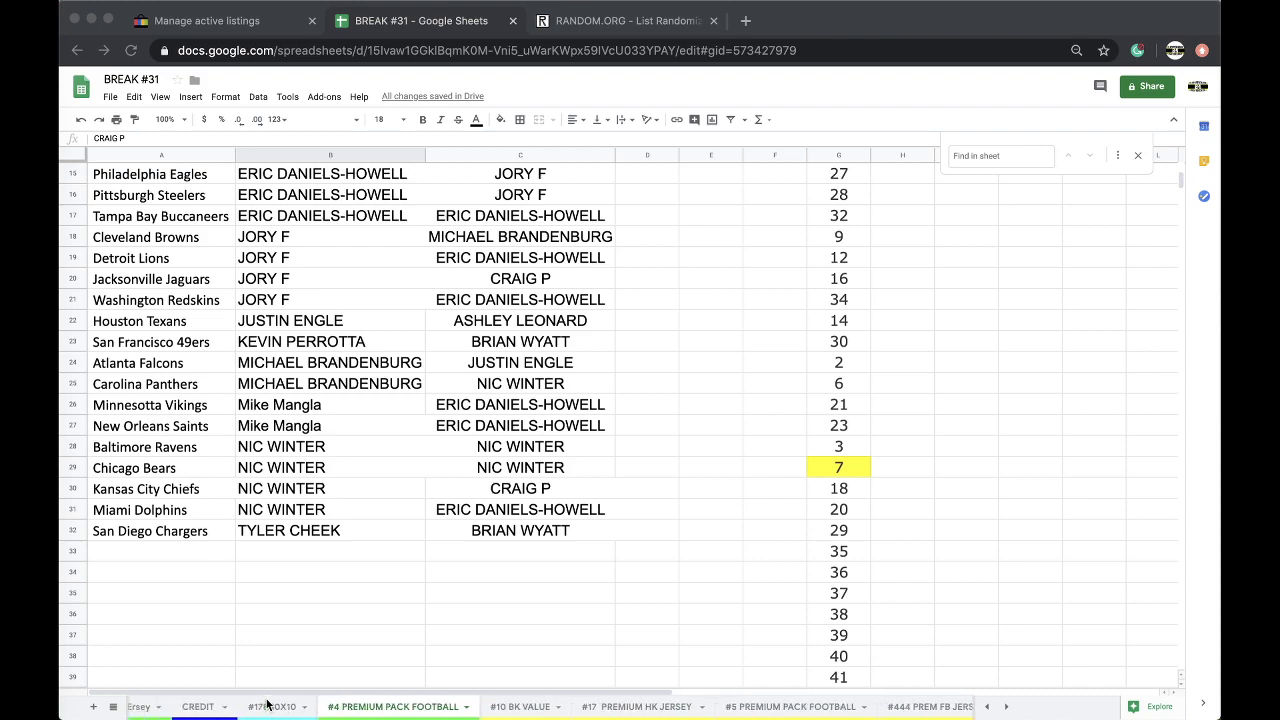
pyautogui.click(282, 708)
pyautogui.click(268, 707)
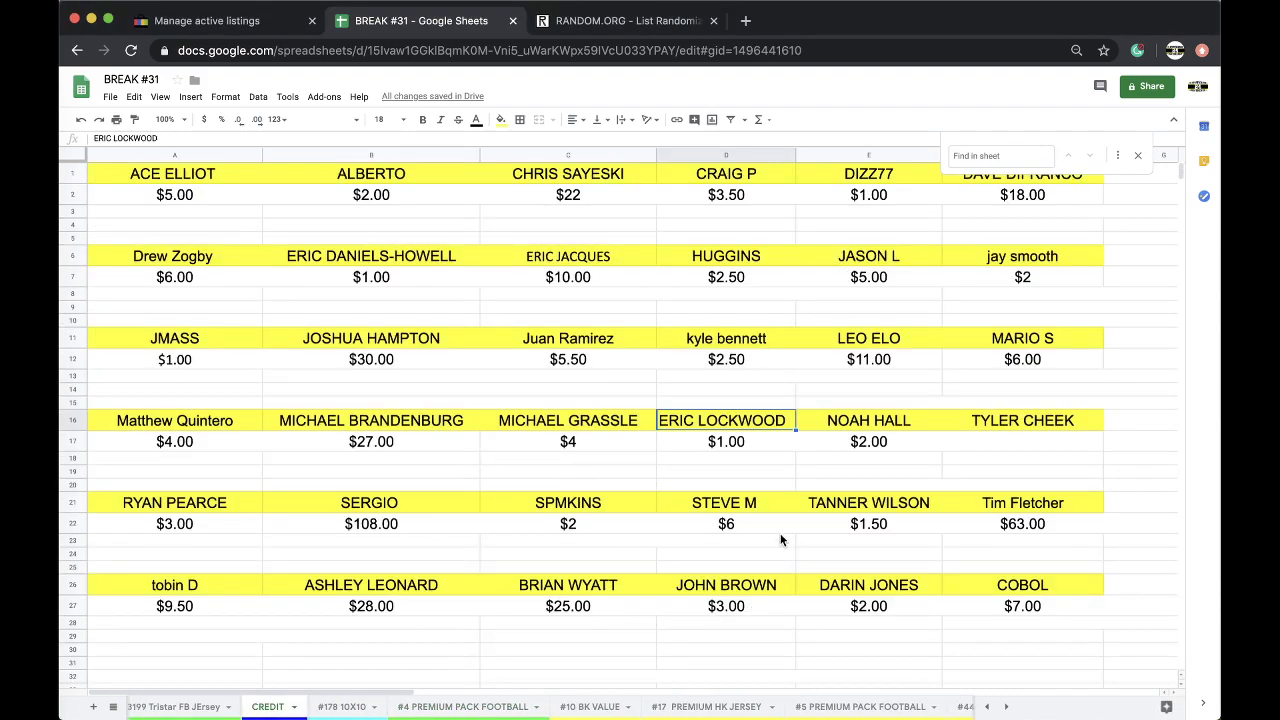
pyautogui.click(1136, 156)
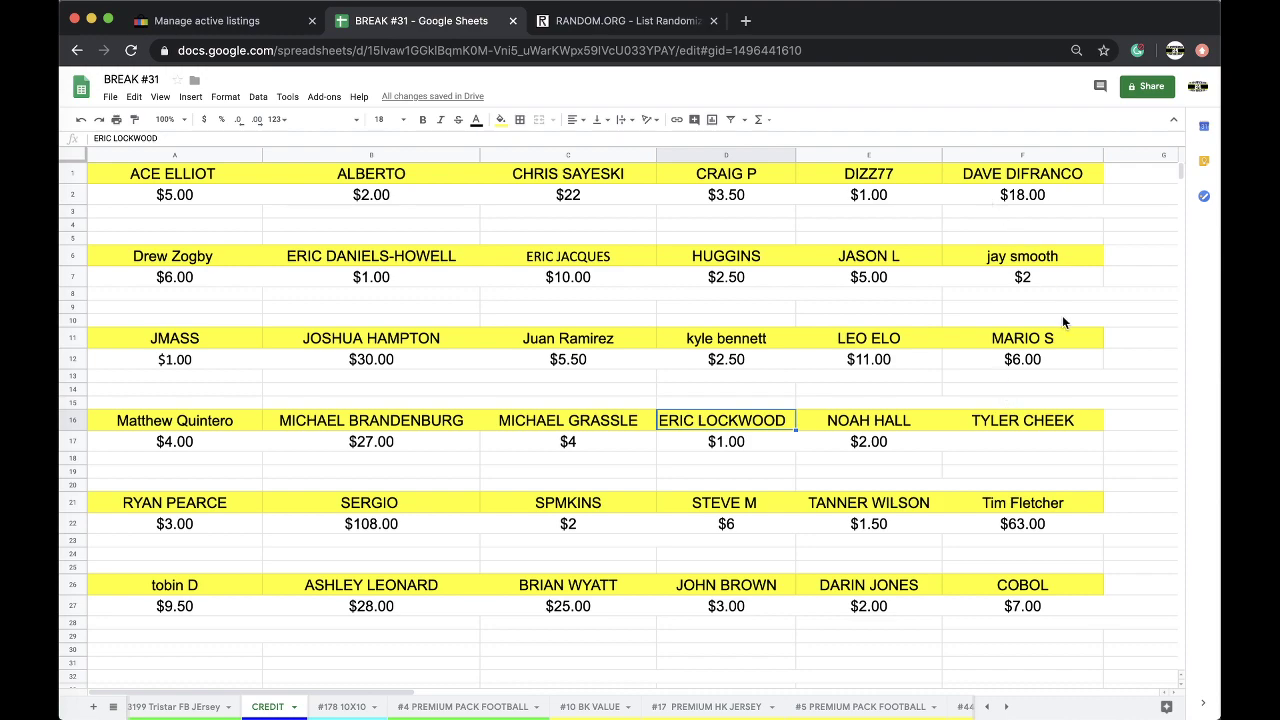
# - Enter the buyer's name in B29 and a $25 credit in B30, filling the name cell yellow
pyautogui.scroll(-1, 1010, 366)
pyautogui.click(353, 595)
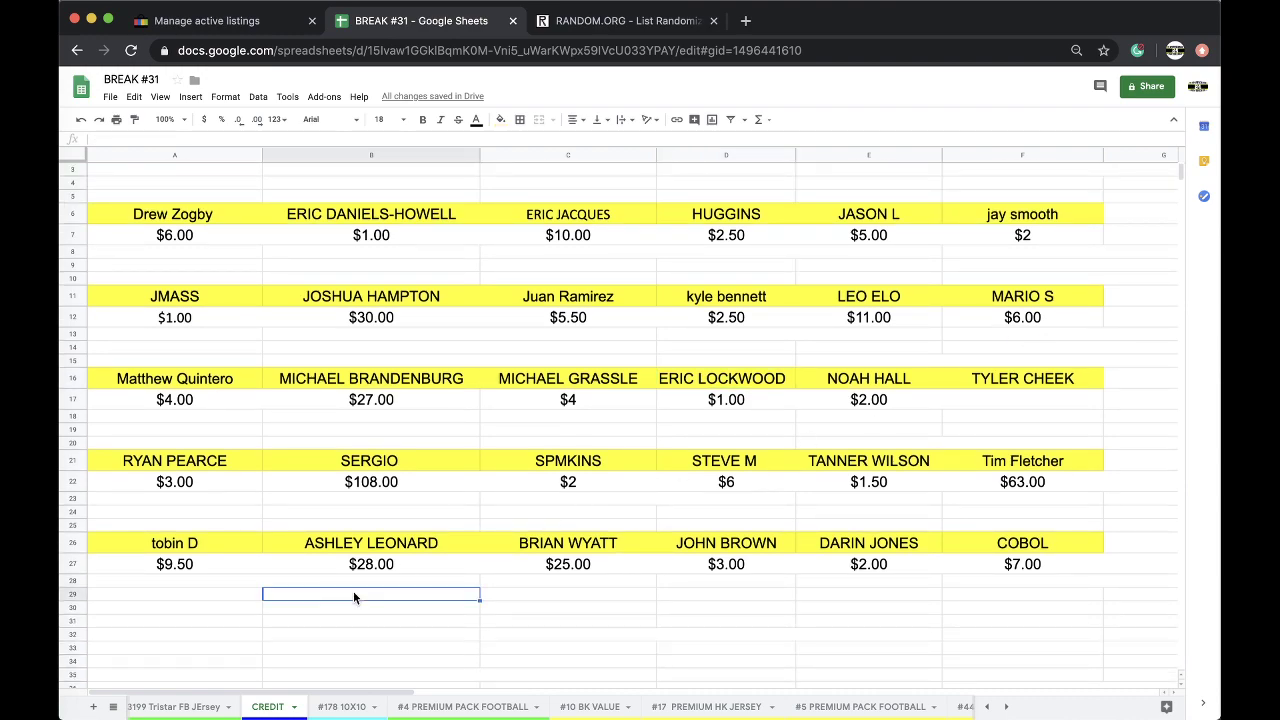
pyautogui.write('JIMMY C')
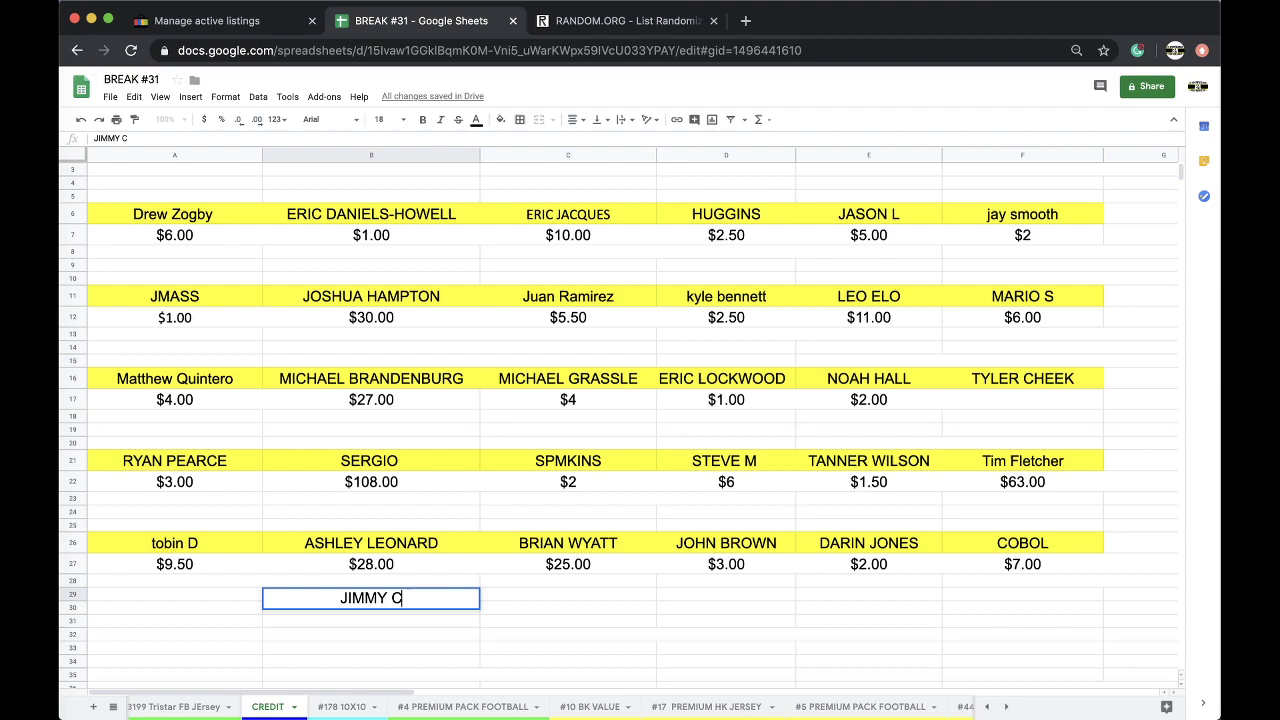
pyautogui.press('Return')
pyautogui.write('$2')
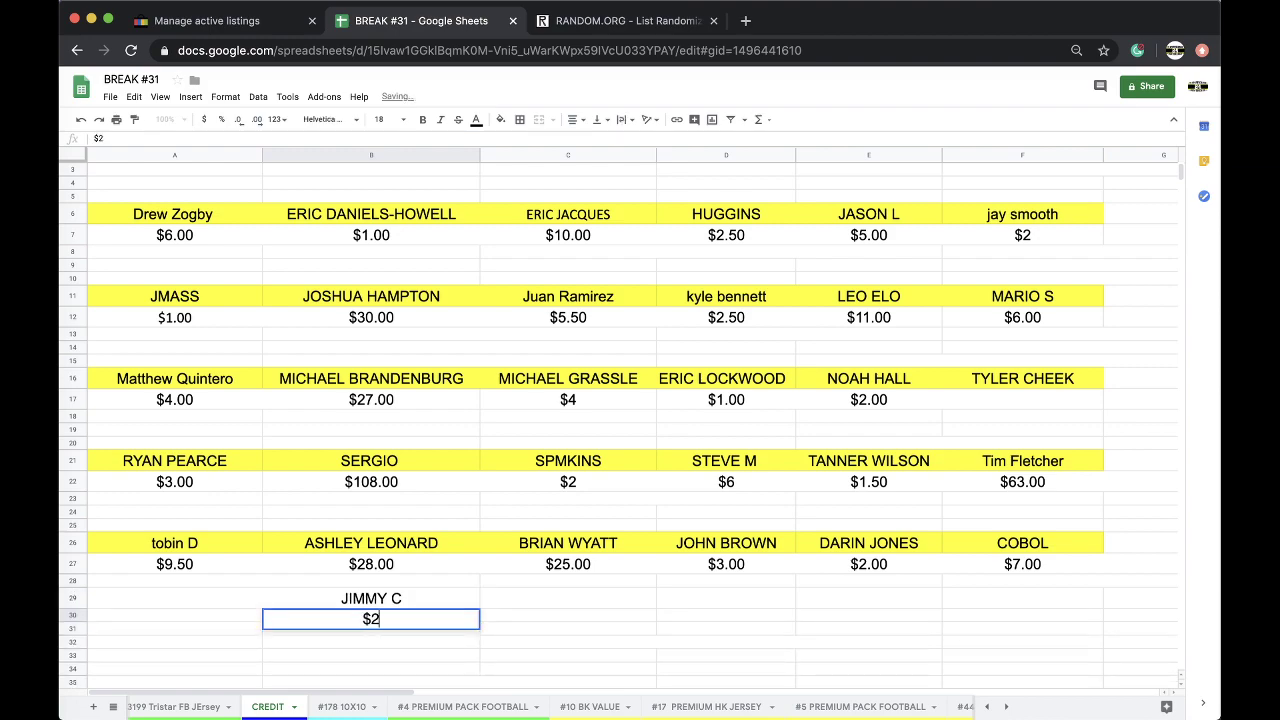
pyautogui.write('5')
pyautogui.click(383, 600)
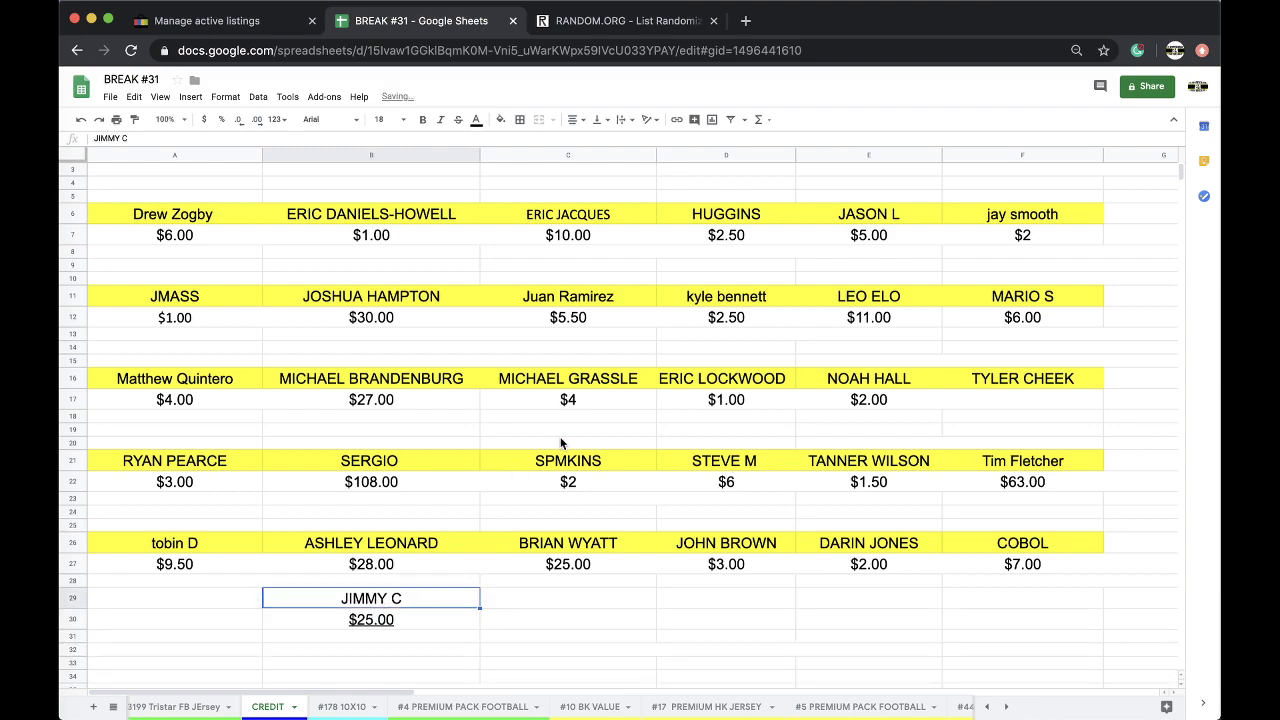
pyautogui.scroll(1, 564, 445)
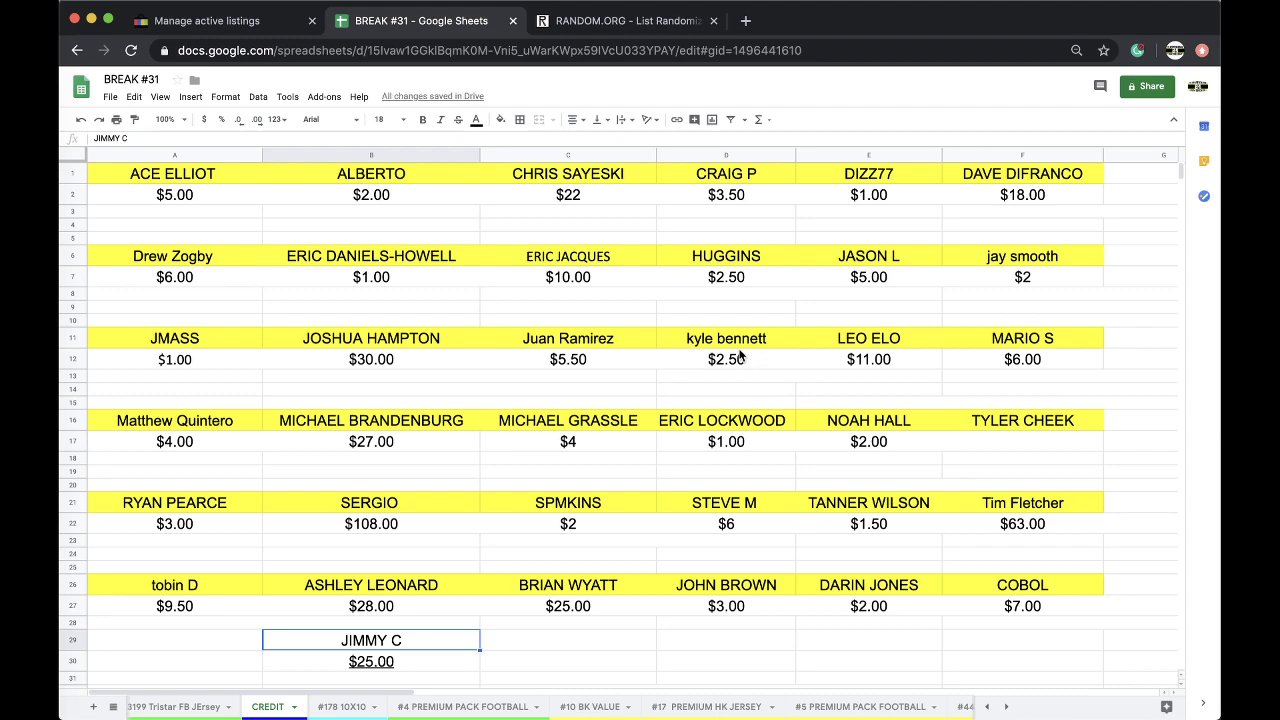
pyautogui.click(501, 119)
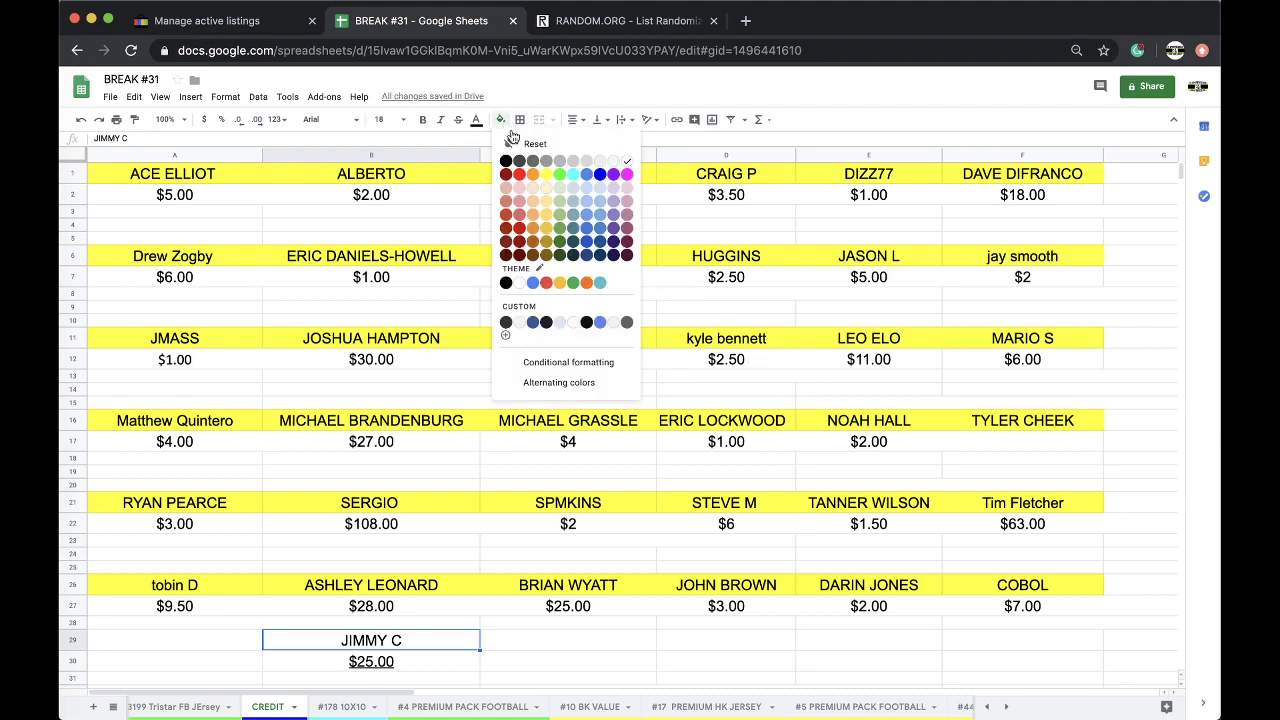
pyautogui.click(547, 175)
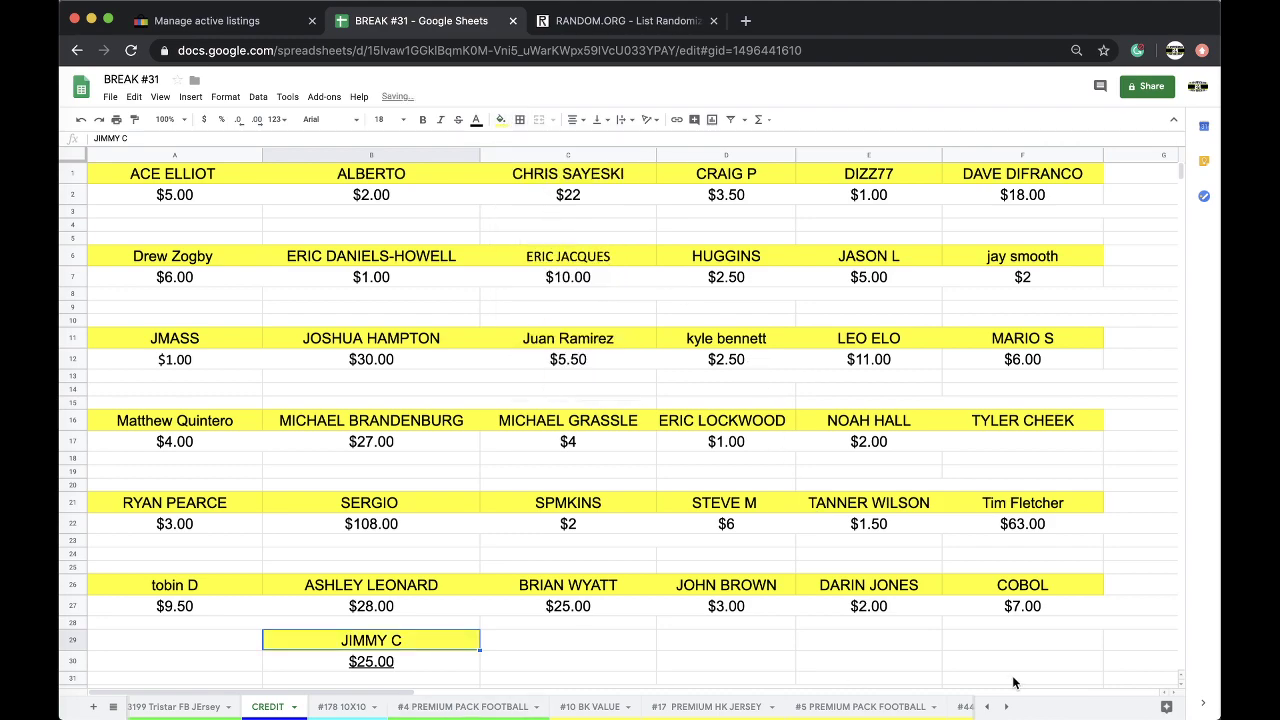
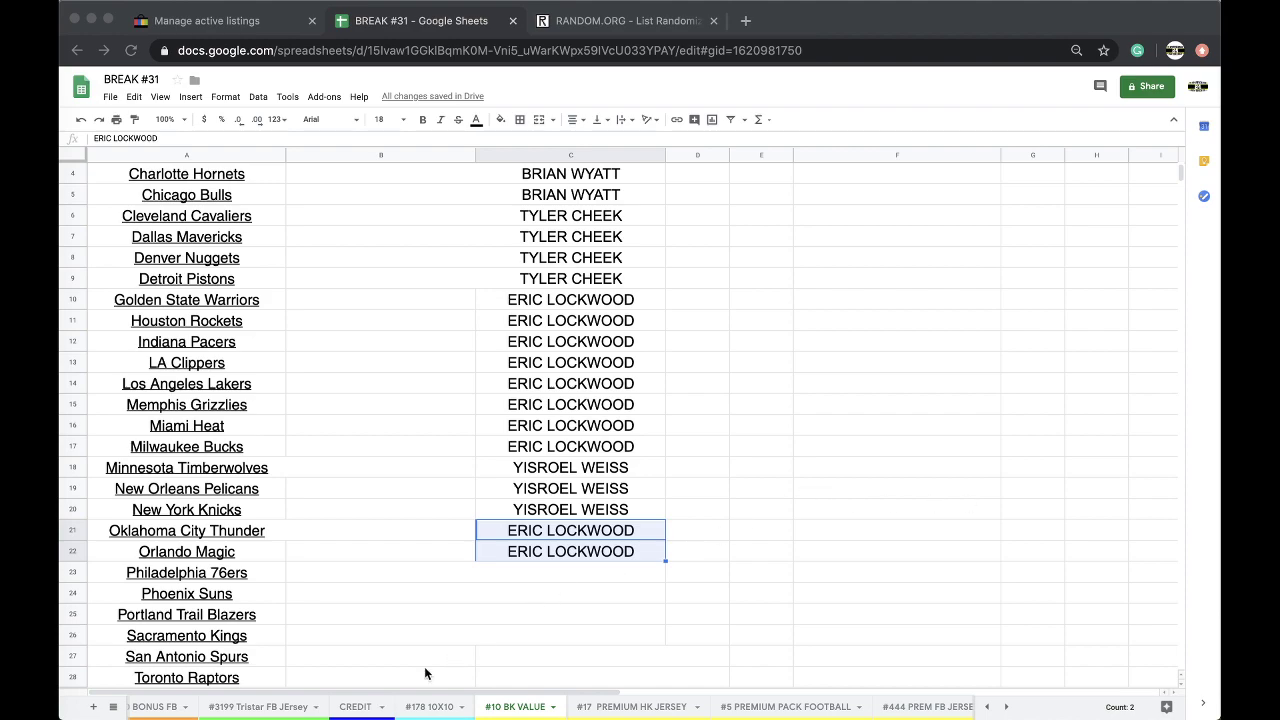
# - Lower a $28.00 credit to $19 and paste that buyer as values into the 76ers, Suns and Trail Blazers rows
pyautogui.click(357, 706)
pyautogui.scroll(-1, 414, 623)
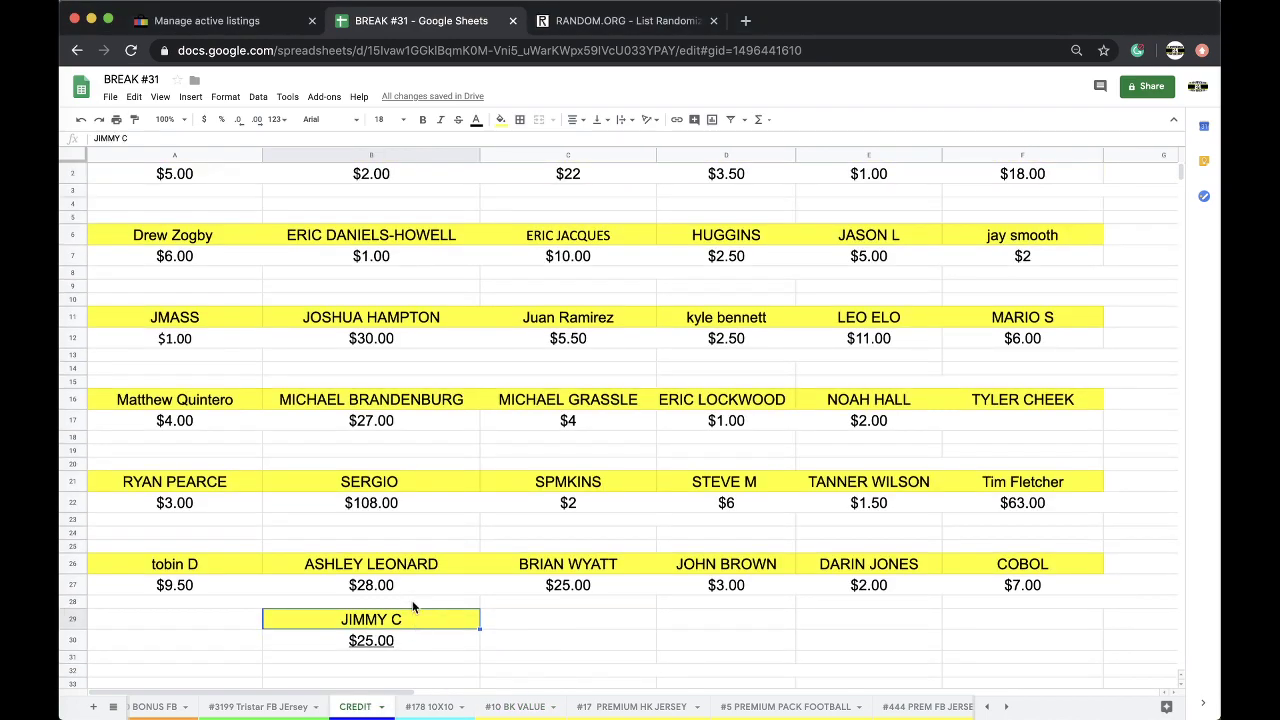
pyautogui.click(401, 592)
pyautogui.write('$19')
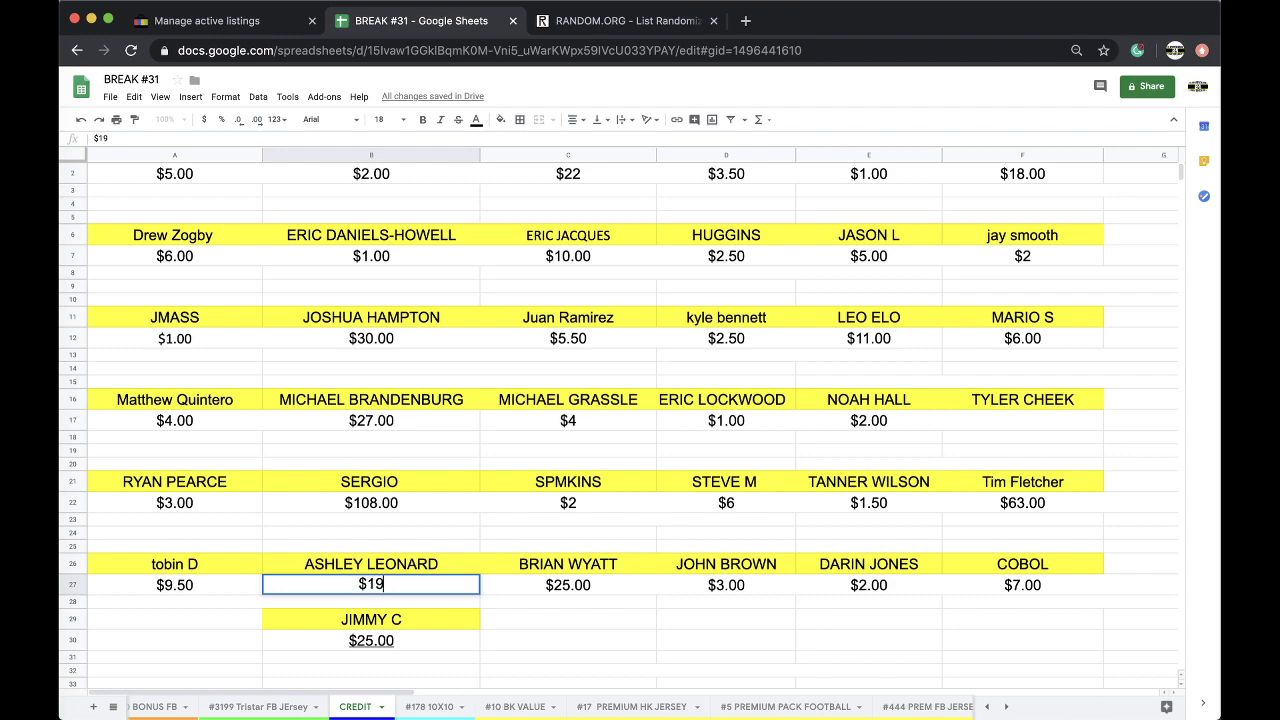
pyautogui.click(436, 567)
pyautogui.hotkey('ctrl', 'c')
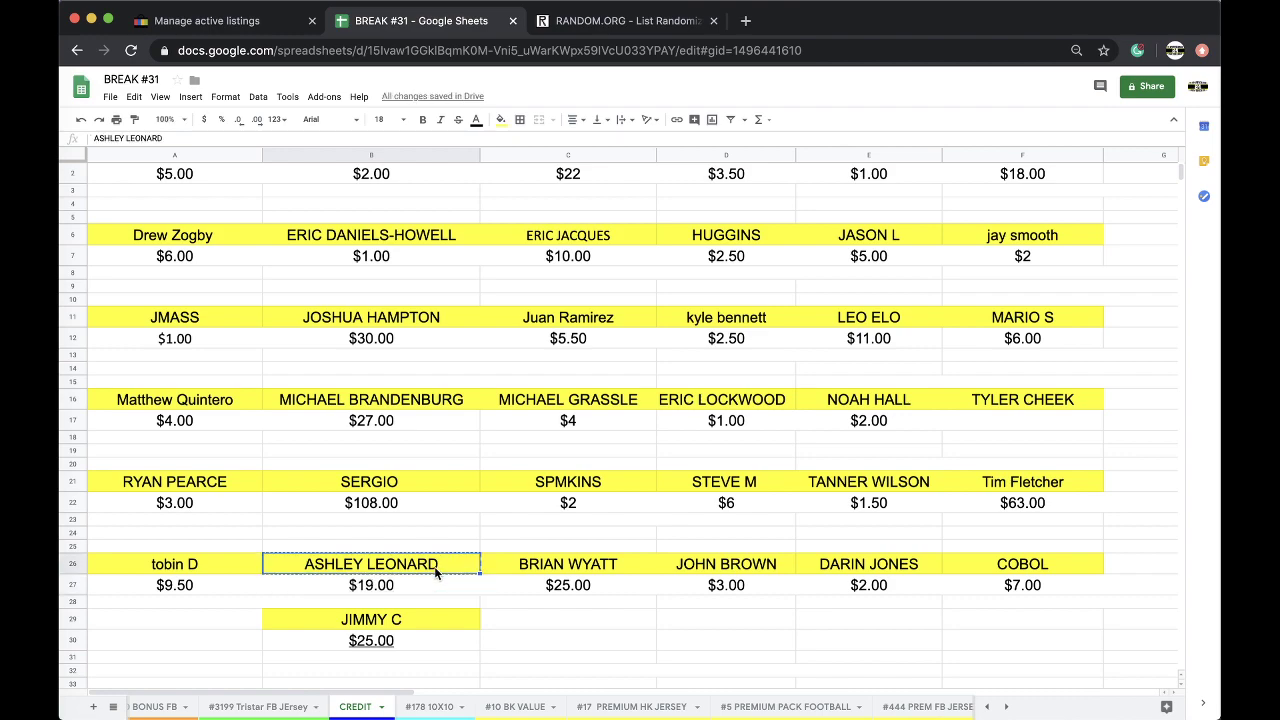
pyautogui.click(522, 707)
pyautogui.click(502, 572)
pyautogui.hotkey('ctrl', 'v')
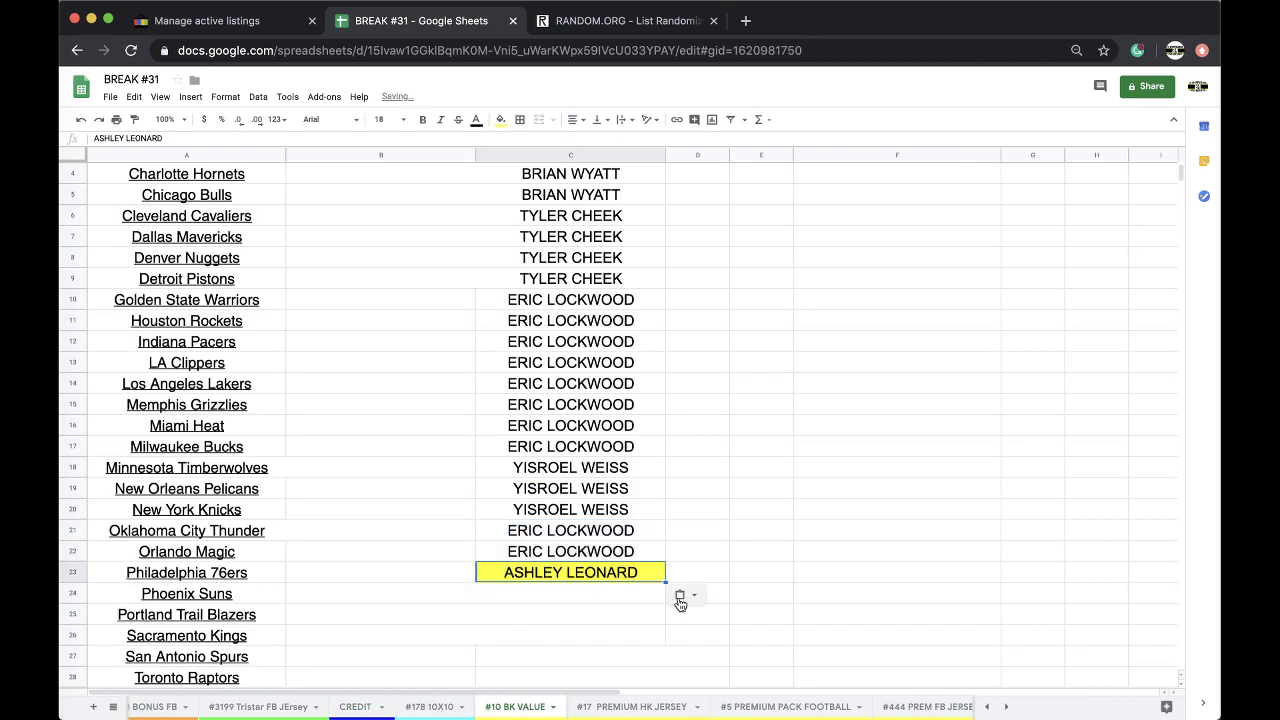
pyautogui.click(681, 595)
pyautogui.click(686, 617)
pyautogui.press('Down')
pyautogui.hotkey('ctrl', 'shift', 'v')
pyautogui.press('Down')
pyautogui.hotkey('ctrl', 'shift', 'v')
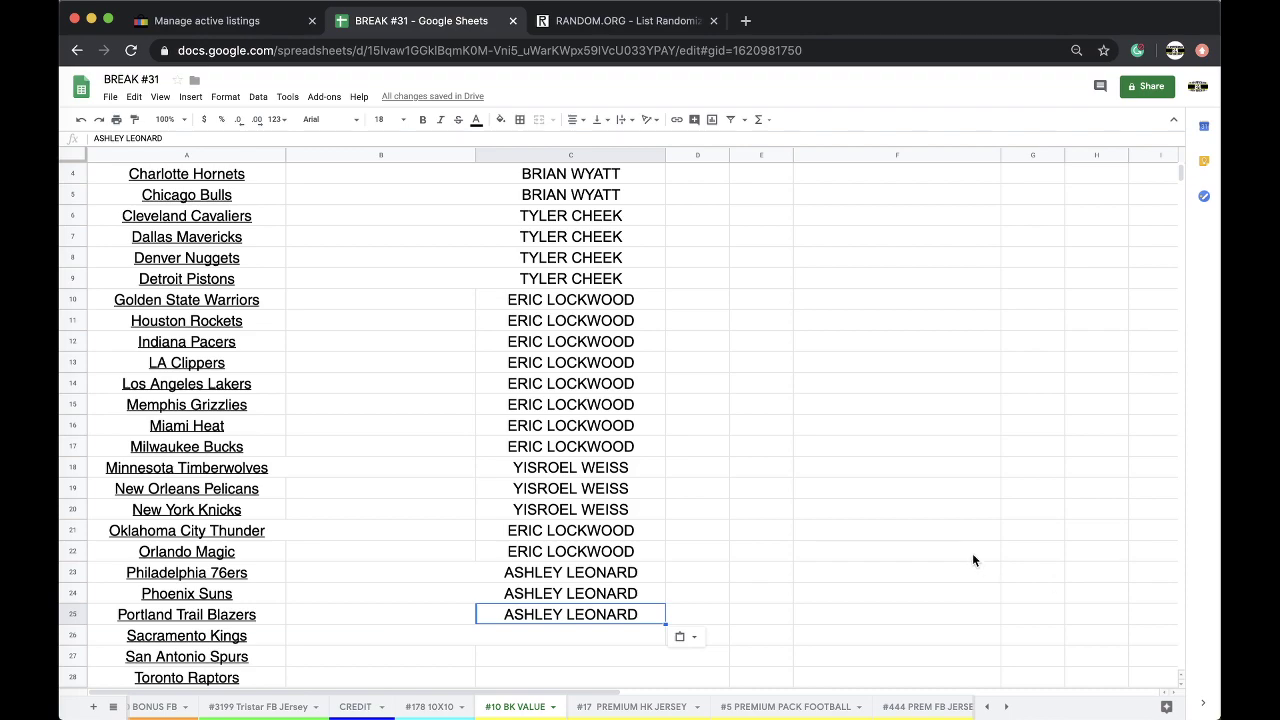
# - Cut the $3.50 credit to $0.50 and paste that buyer as a value into the Sacramento Kings row
pyautogui.click(371, 706)
pyautogui.scroll(1, 652, 428)
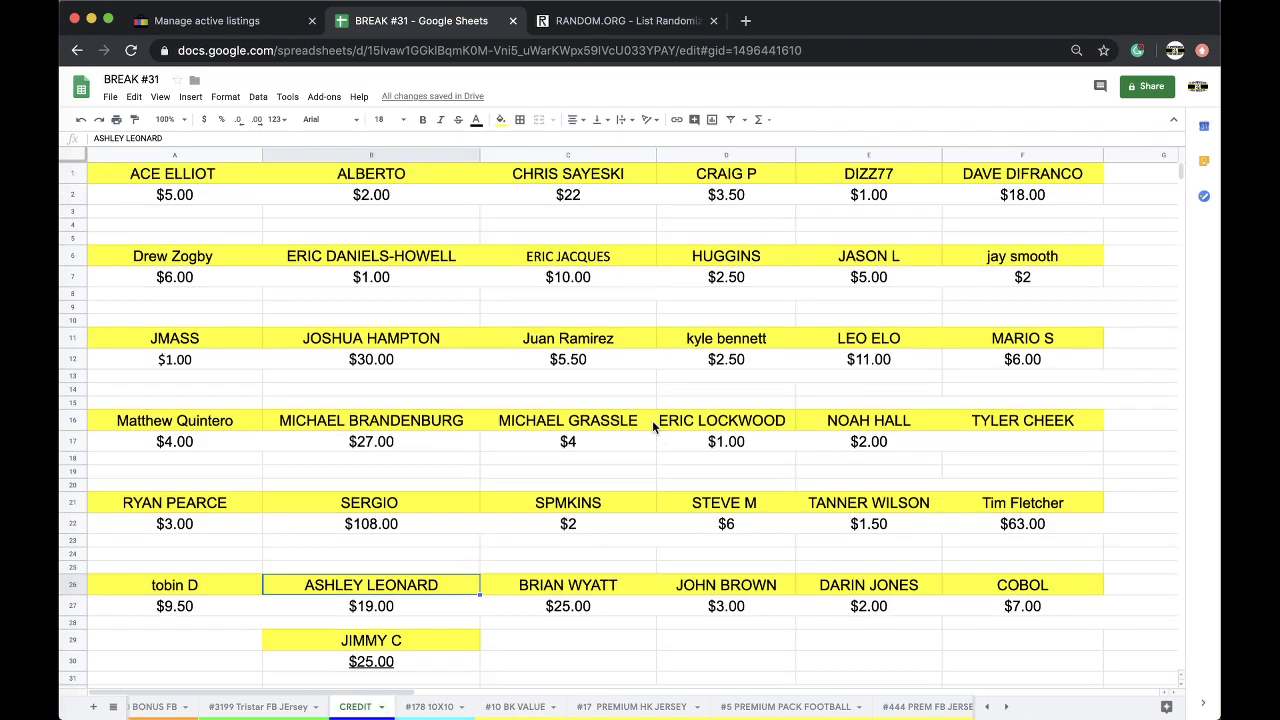
pyautogui.click(731, 197)
pyautogui.write('$0.50')
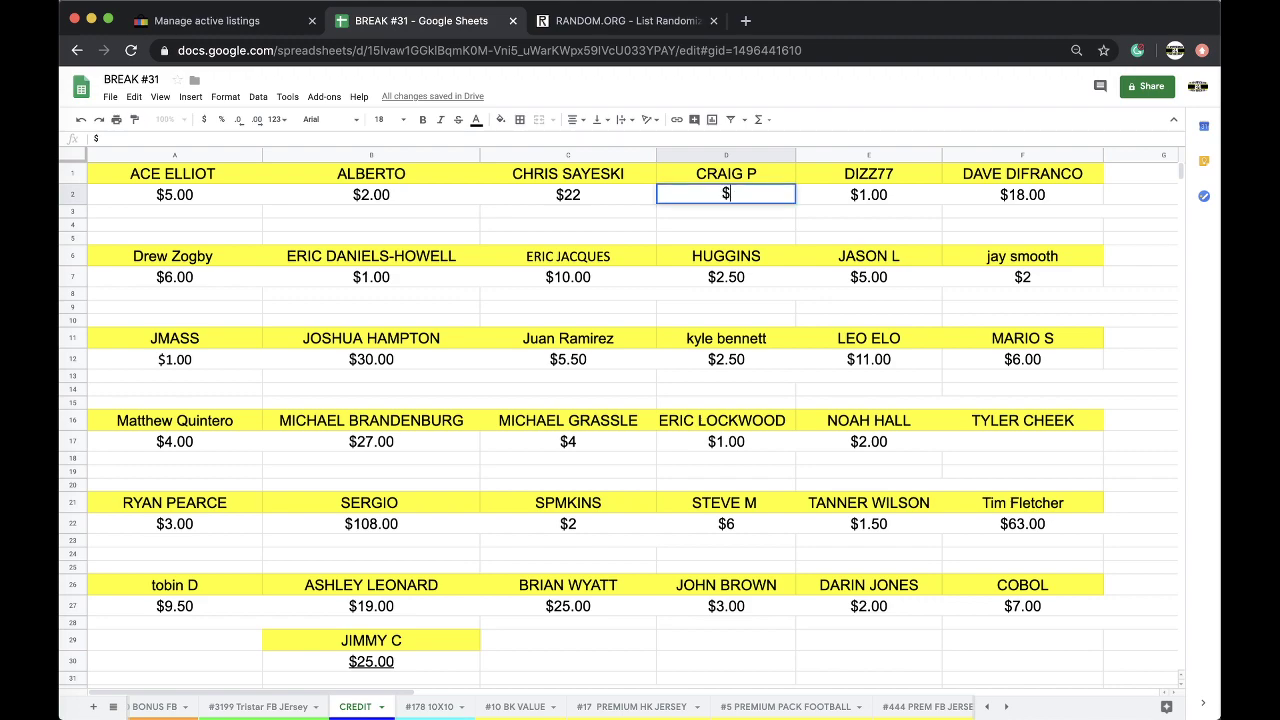
pyautogui.click(702, 170)
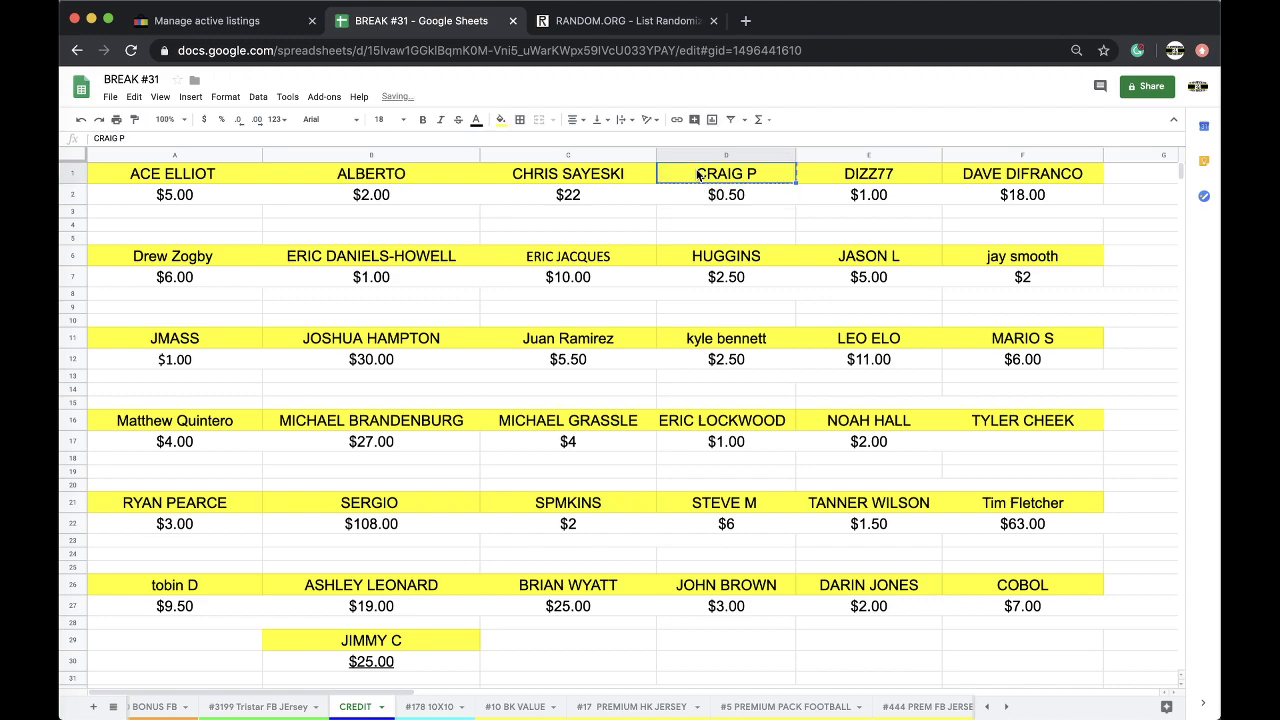
pyautogui.click(515, 706)
pyautogui.click(562, 634)
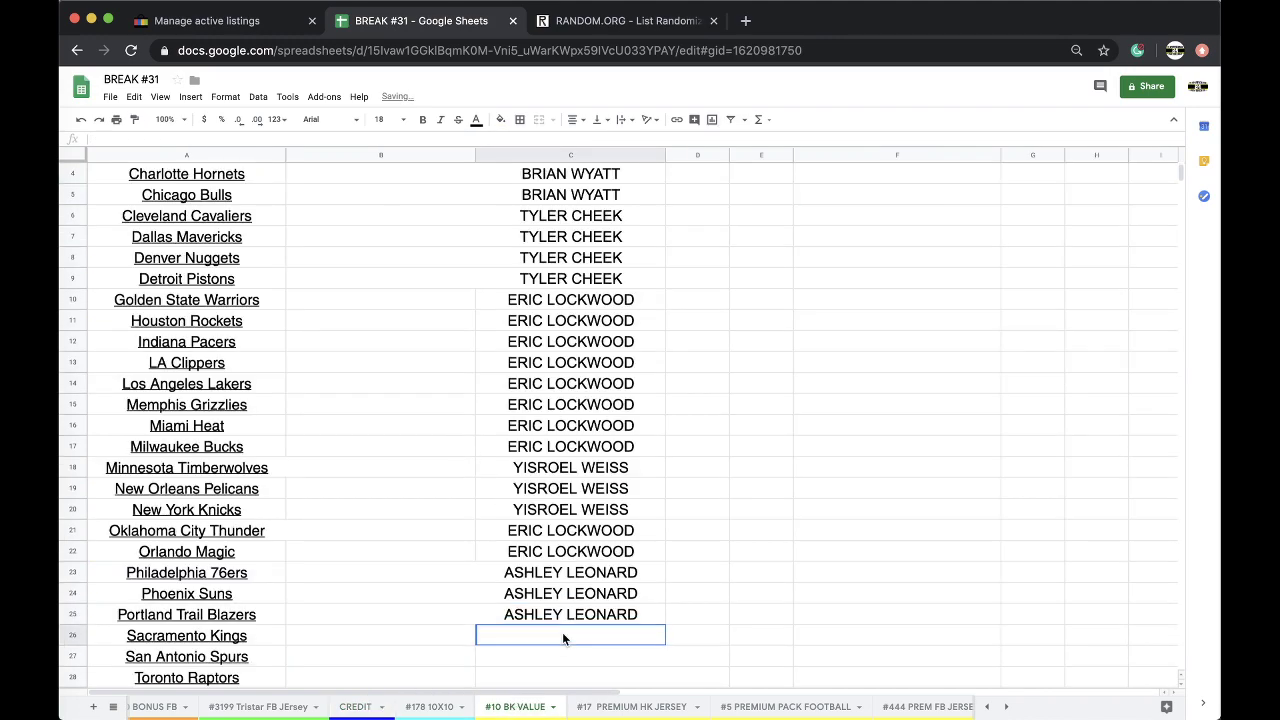
pyautogui.hotkey('ctrl', 'v')
pyautogui.click(680, 636)
pyautogui.click(716, 561)
pyautogui.scroll(-4, 714, 566)
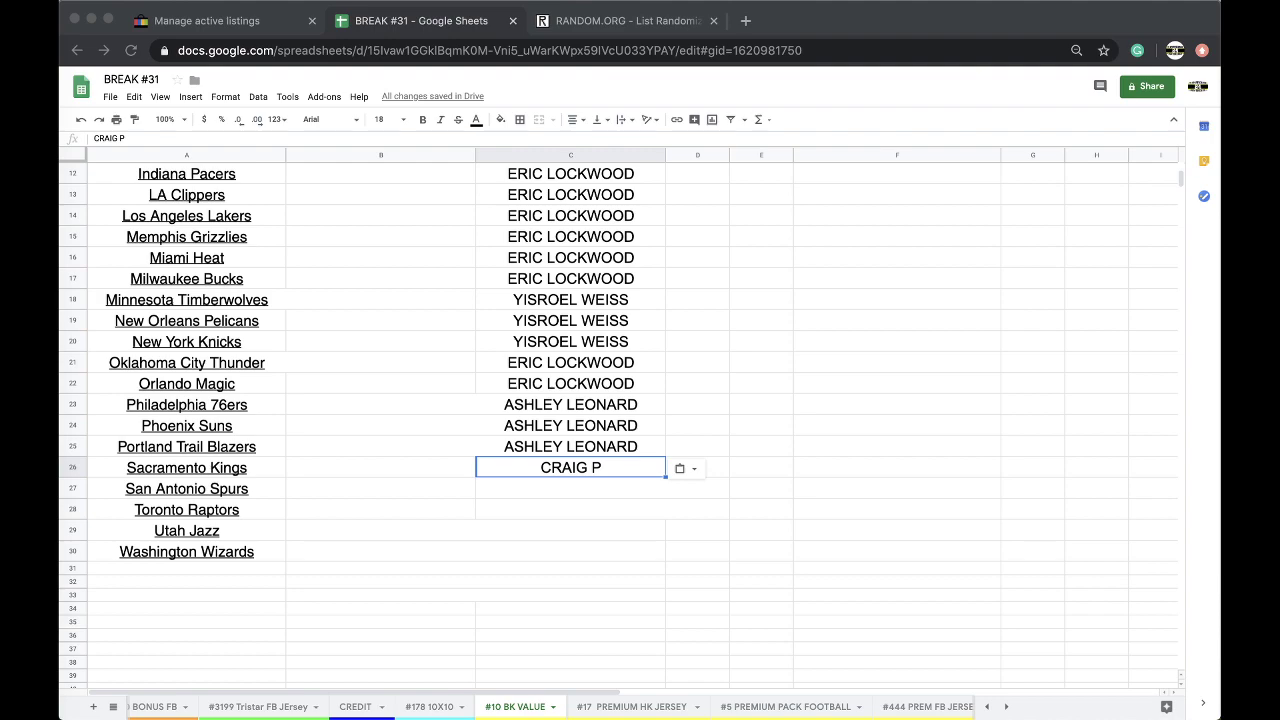
# - Paste the buyer's name as values into the Spurs, Raptors, Jazz and Wizards rows on #10 BK VALUE
pyautogui.click(568, 488)
pyautogui.press('super+v')
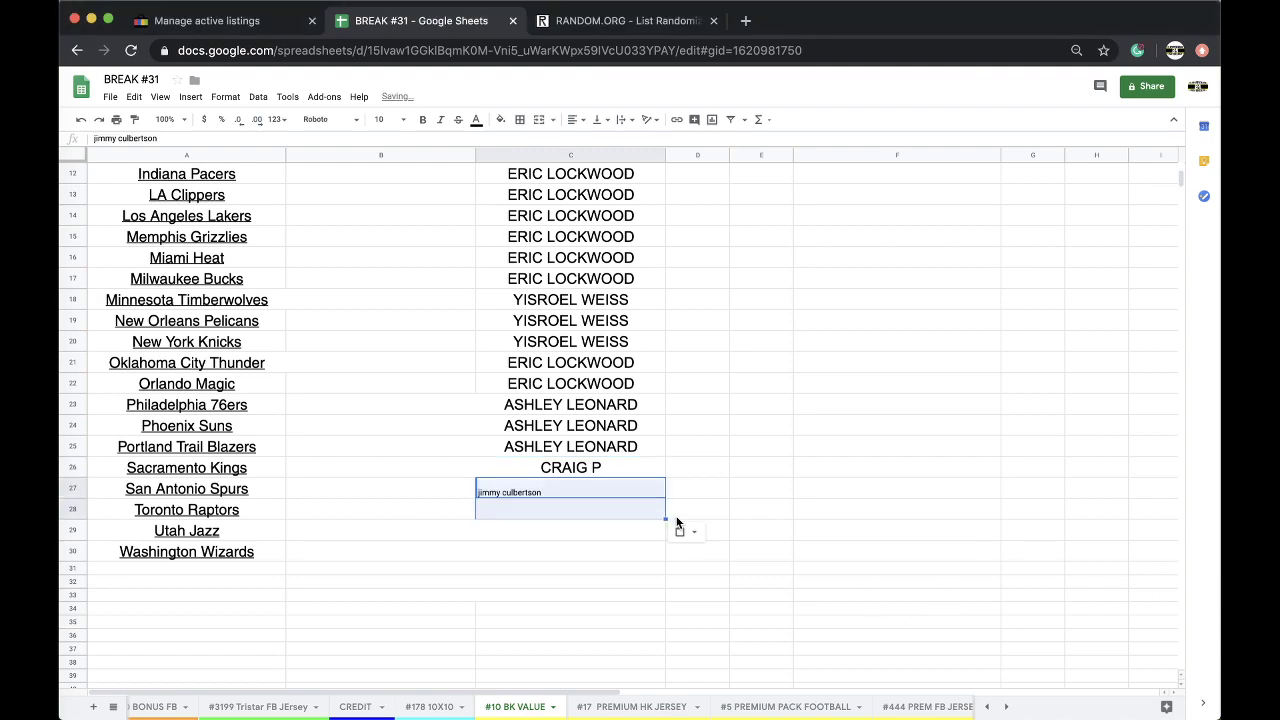
pyautogui.click(684, 533)
pyautogui.click(692, 556)
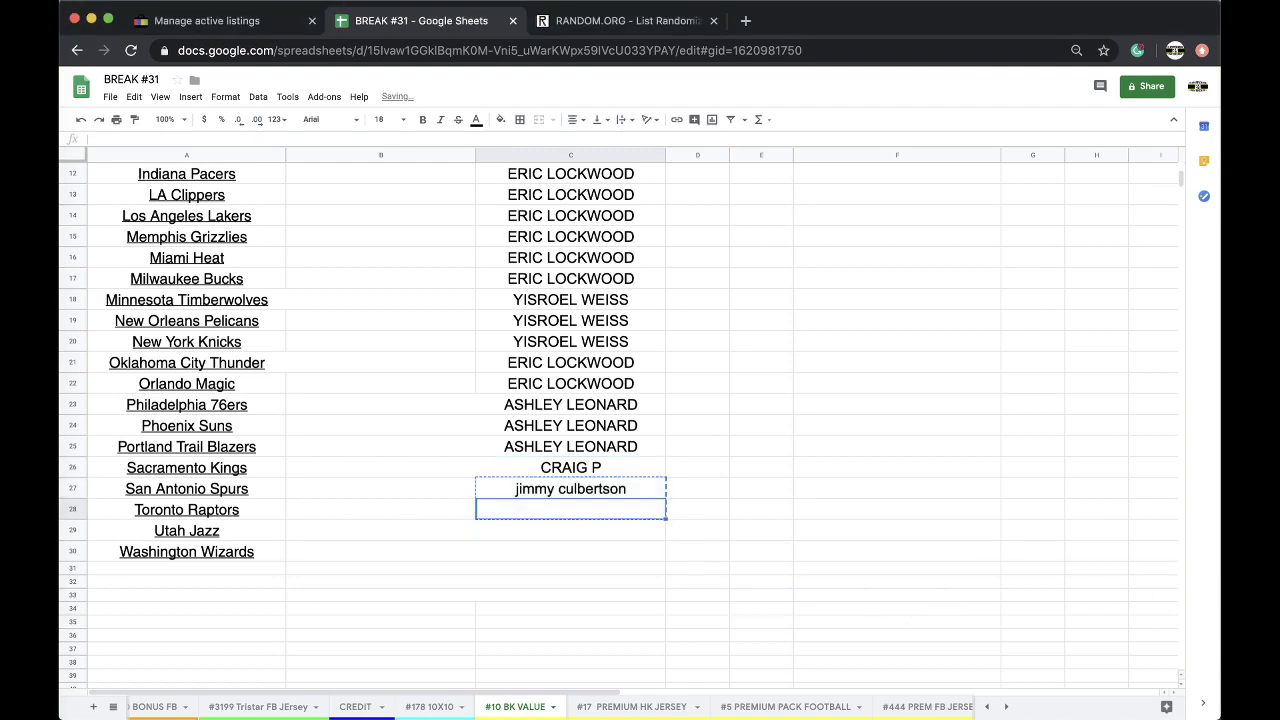
pyautogui.press('super+d')
pyautogui.press('Down')
pyautogui.press('Down')
pyautogui.hotkey('shift', 'Down')
pyautogui.press('super+v')
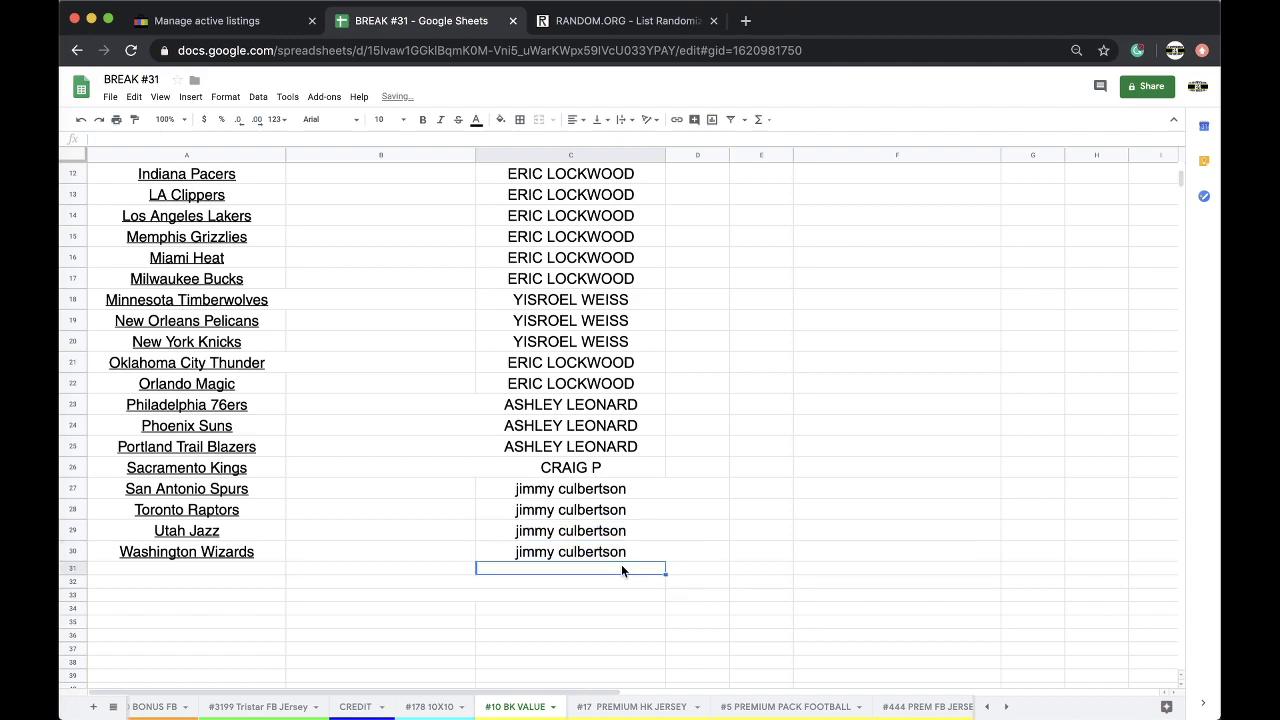
pyautogui.press('Down')
pyautogui.press('Down')
pyautogui.rightClick(527, 712)
pyautogui.moveTo(519, 572)
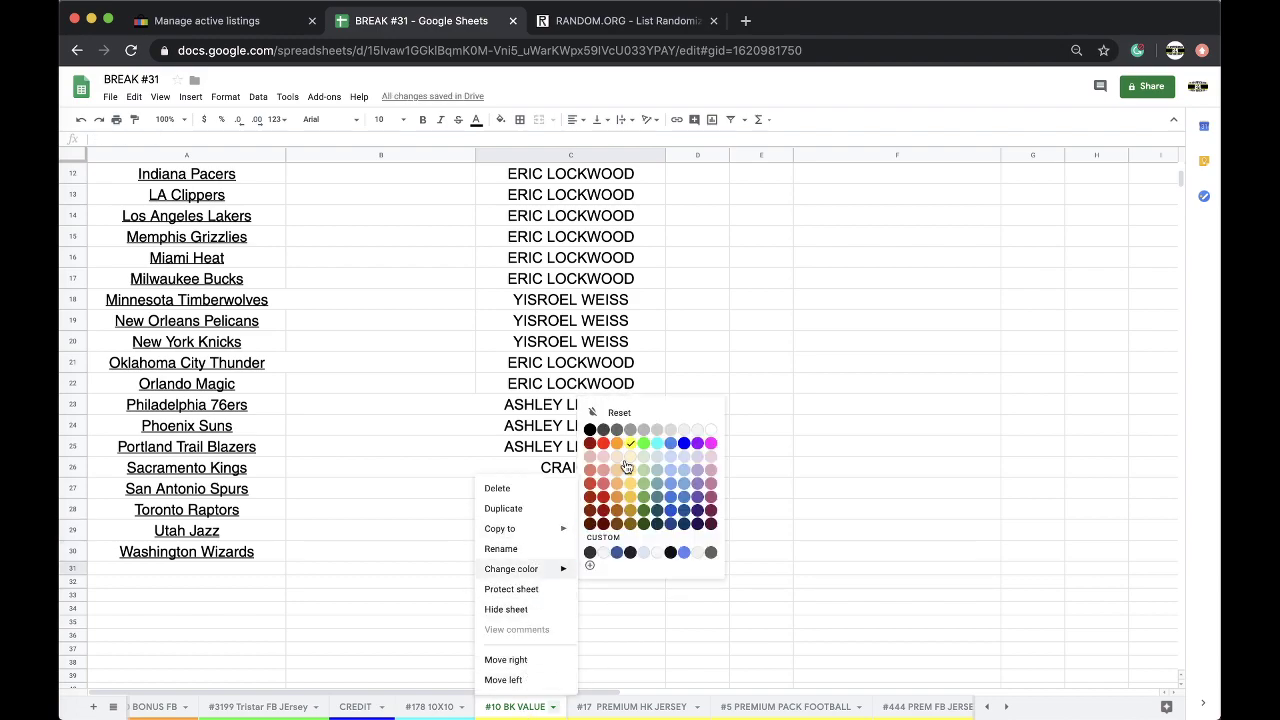
pyautogui.click(580, 572)
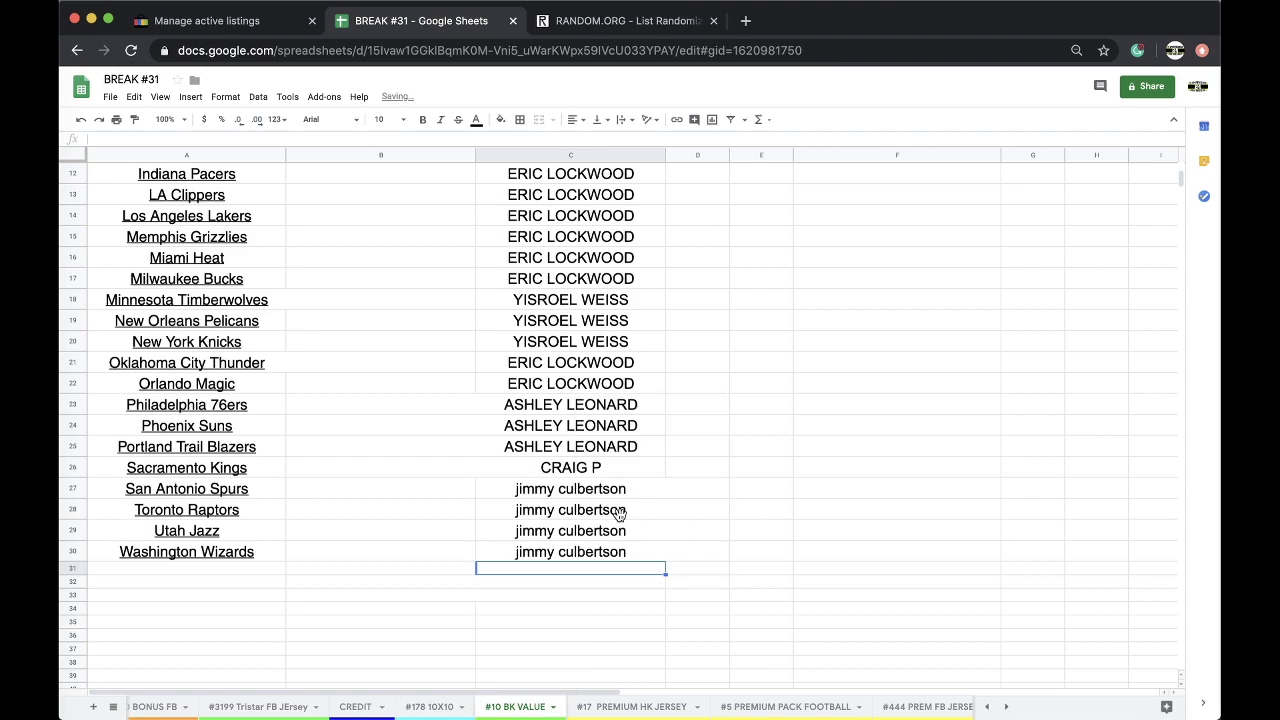
# - Change the $25.00 credit on CREDIT to $13.00
pyautogui.click(362, 710)
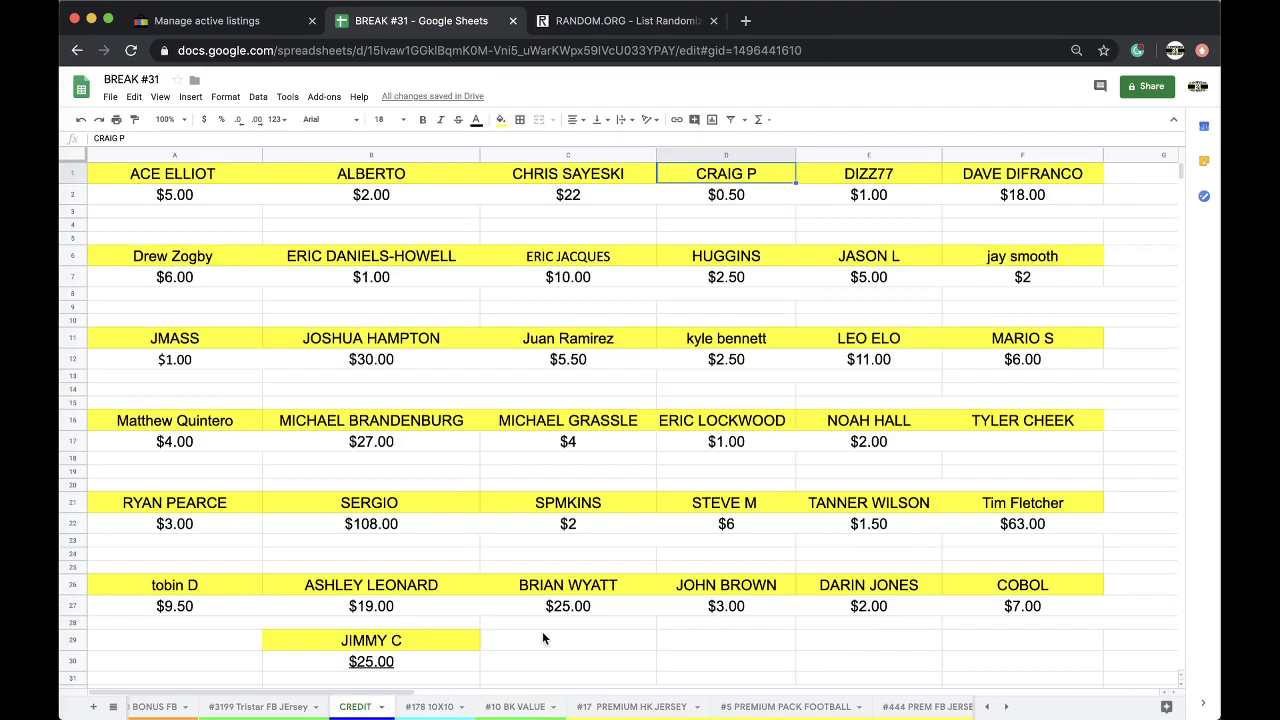
pyautogui.scroll(-1, 428, 666)
pyautogui.click(396, 645)
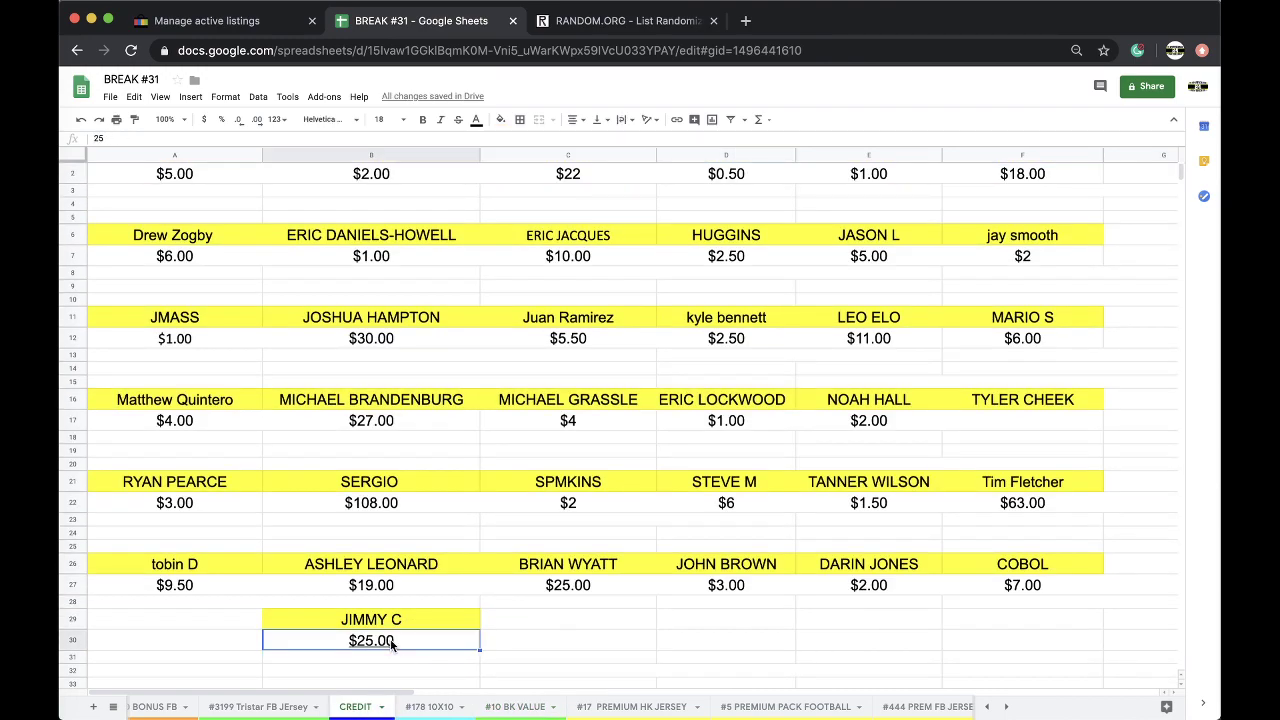
pyautogui.write('$13')
pyautogui.click(531, 631)
pyautogui.click(516, 706)
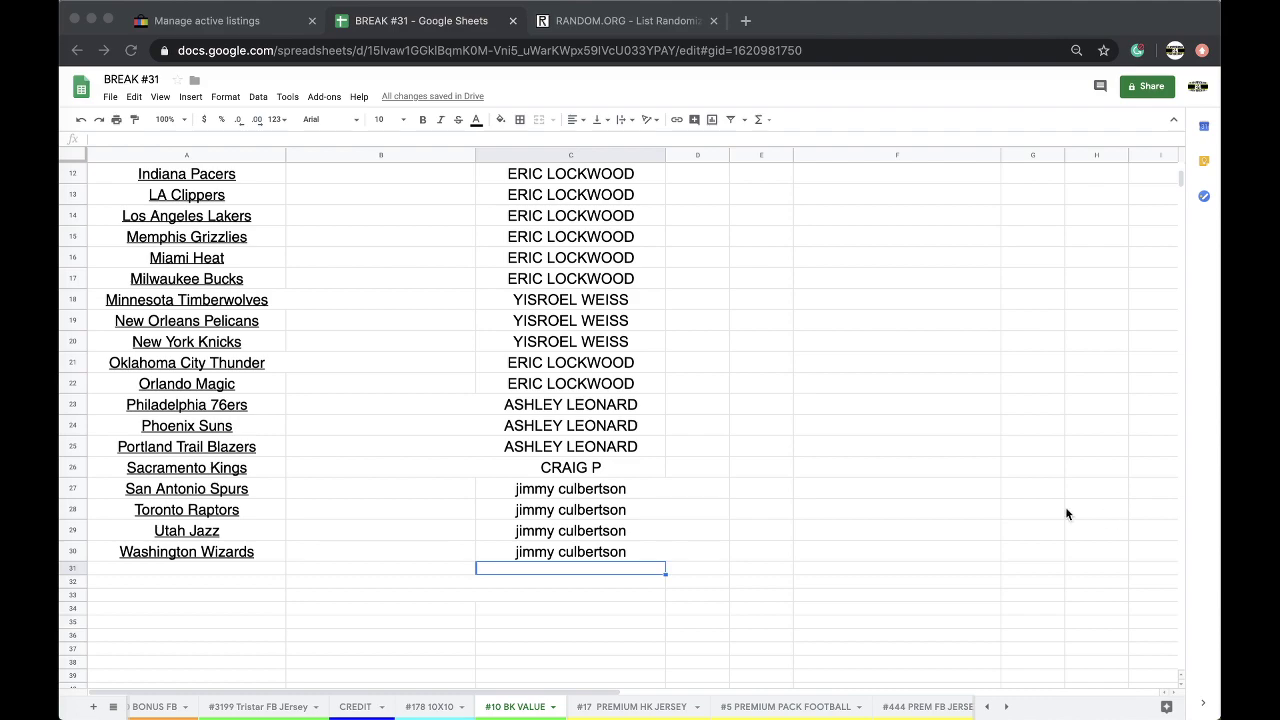
# - Look through the #5 PREMIUM PACK FOOTBALL and #17 PREMIUM HK JERSEY sheets for the buyer's name
pyautogui.click(781, 709)
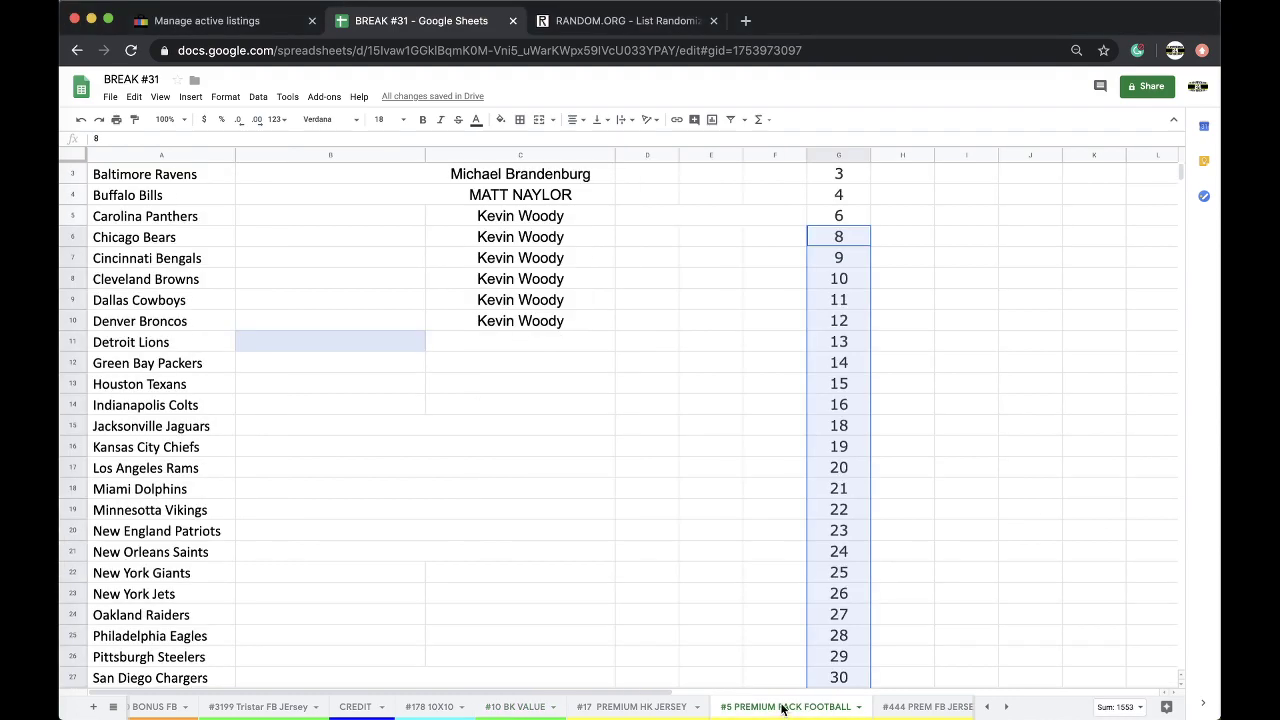
pyautogui.scroll(1, 762, 593)
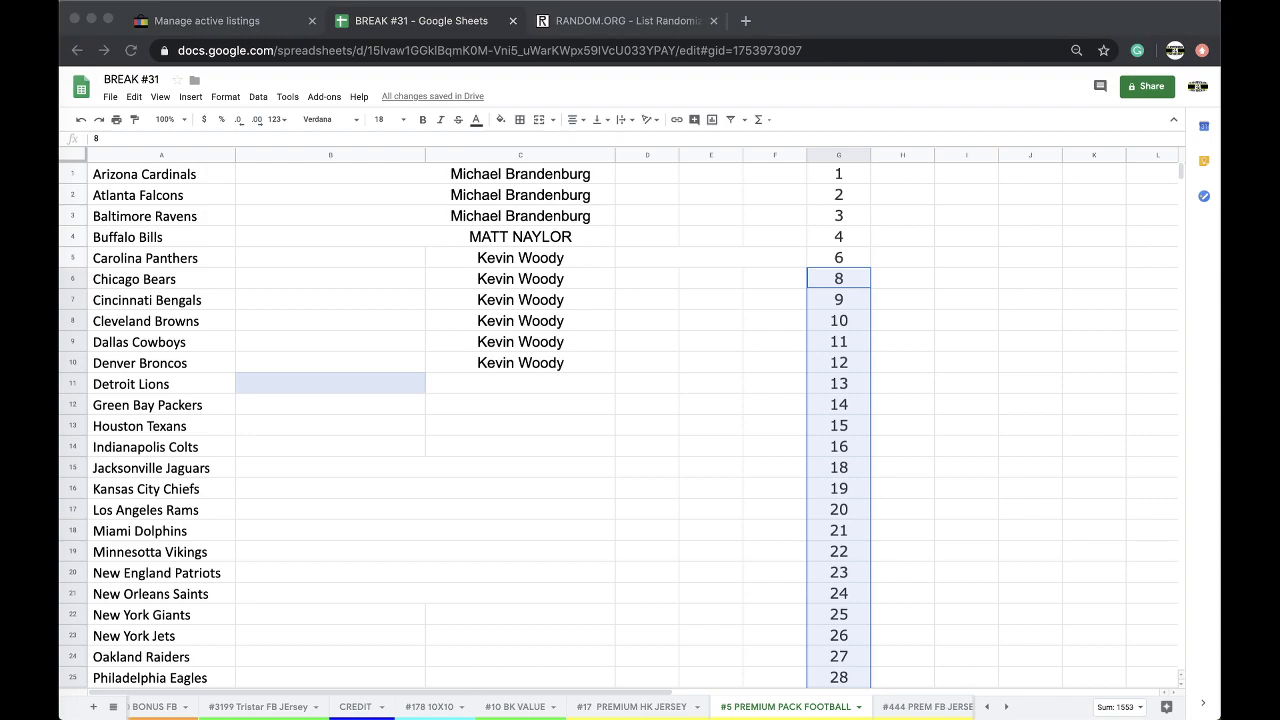
pyautogui.click(634, 706)
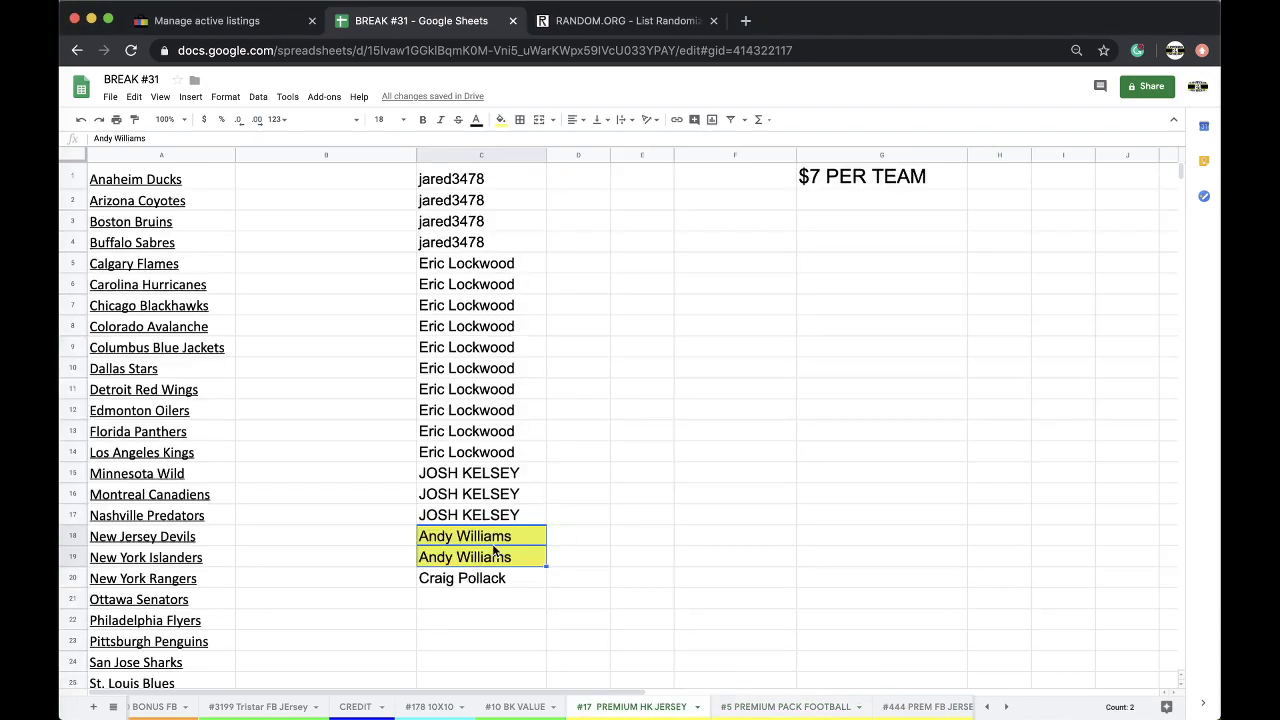
pyautogui.hscroll(1, 668, 712)
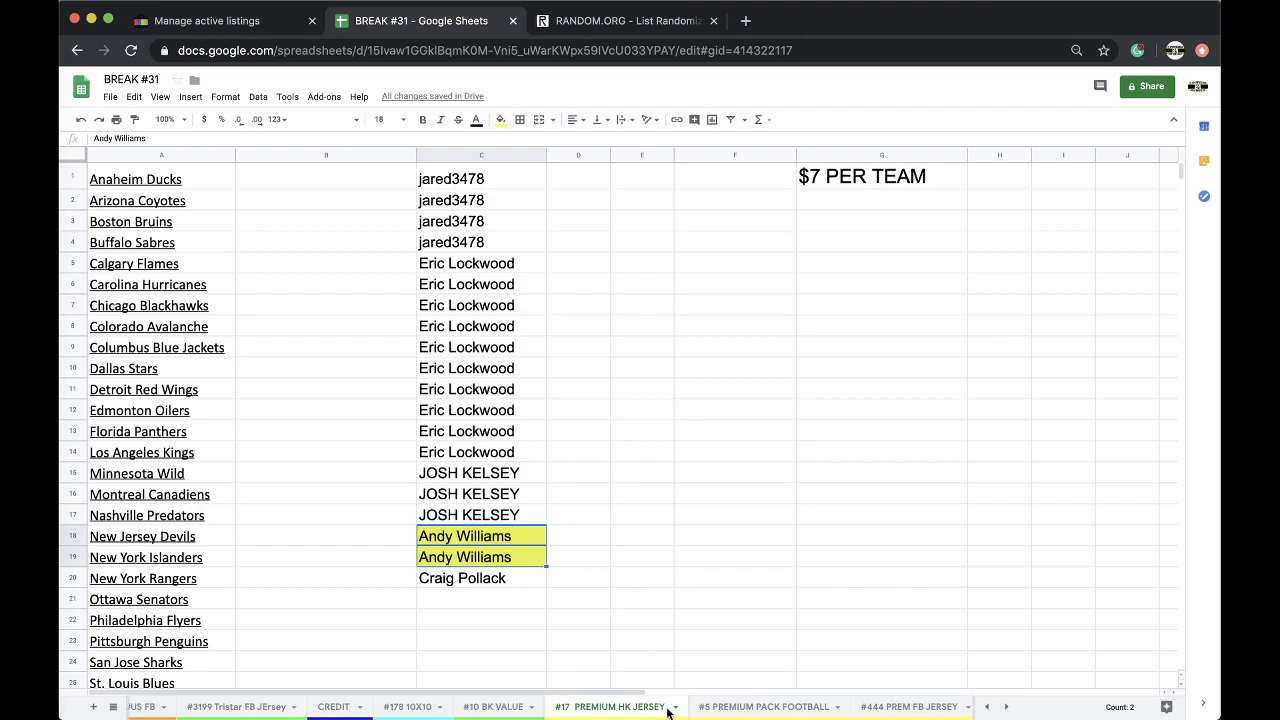
pyautogui.hscroll(2, 668, 712)
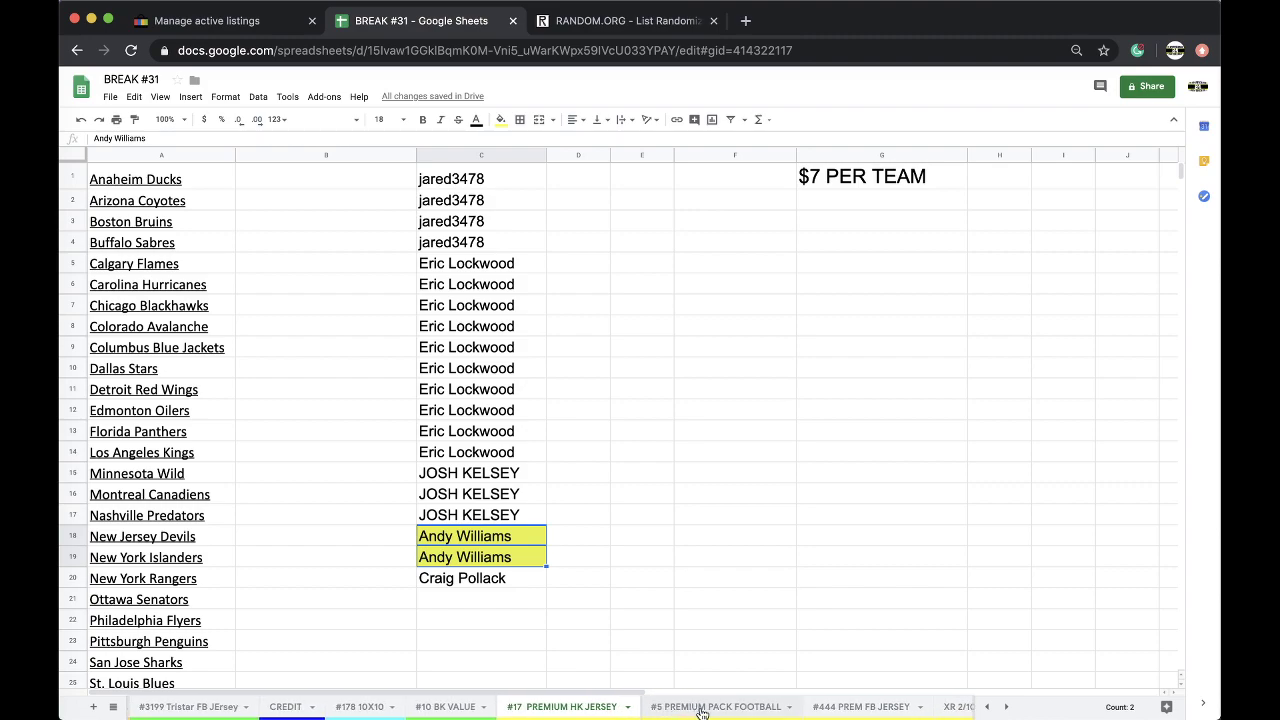
# - Paste the buyer as values into the Broncos and Lions rows on #444 and shade them yellow
pyautogui.click(835, 710)
pyautogui.click(557, 364)
pyautogui.hotkey('ctrl', 'v')
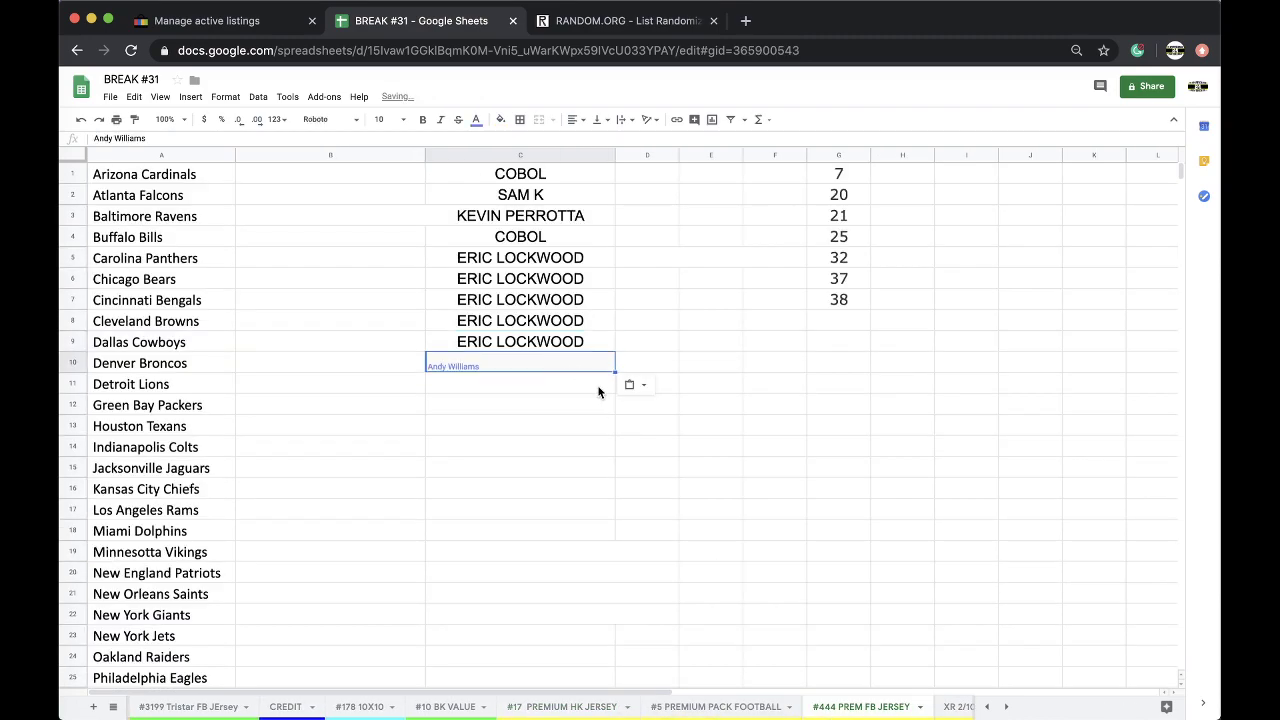
pyautogui.click(629, 384)
pyautogui.click(655, 409)
pyautogui.press('Down')
pyautogui.hotkey('ctrl', 'shift', 'v')
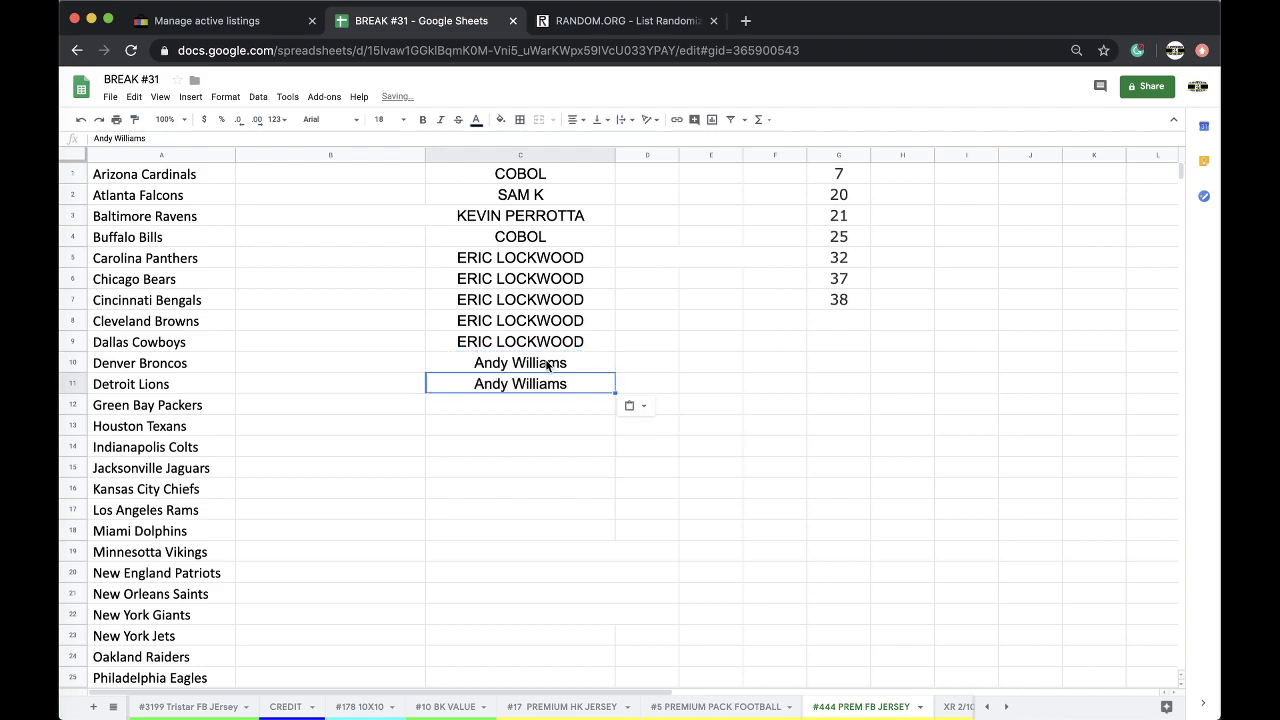
pyautogui.moveTo(547, 363); pyautogui.dragTo(547, 387)
pyautogui.click(500, 119)
pyautogui.click(546, 174)
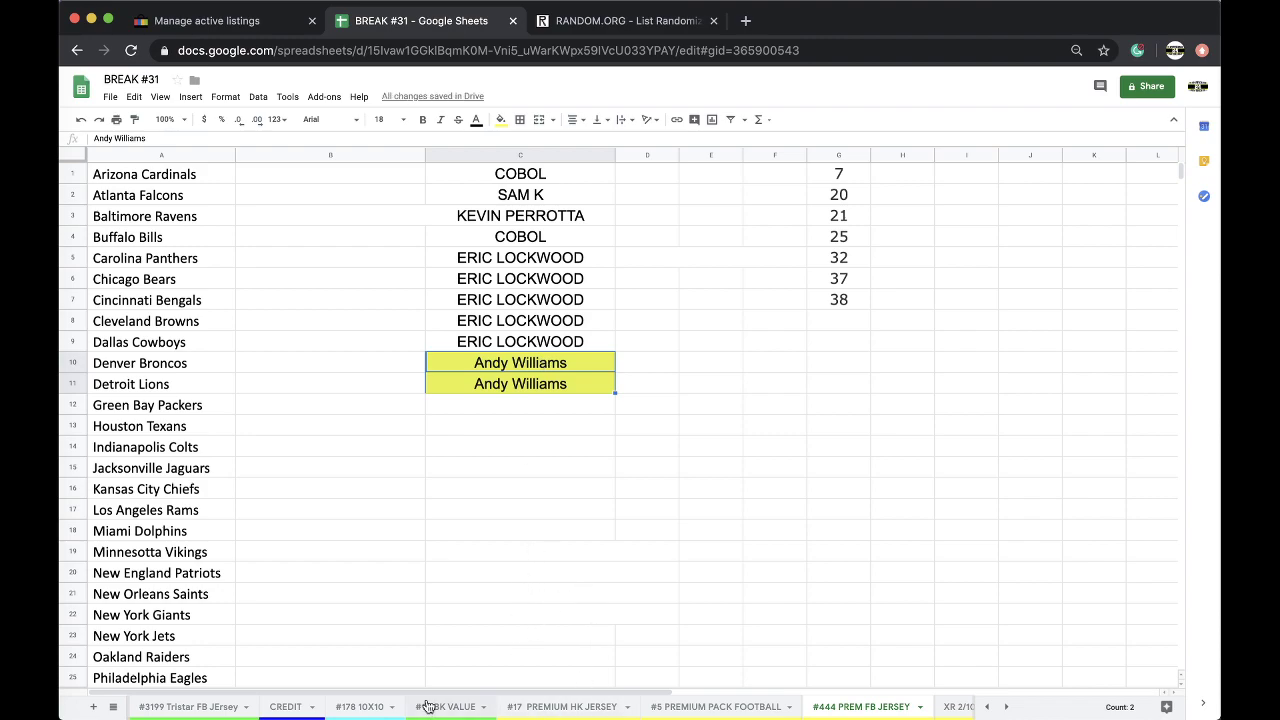
pyautogui.click(278, 706)
# - Reduce the $13.00 credit on CREDIT to $1.00
pyautogui.click(388, 645)
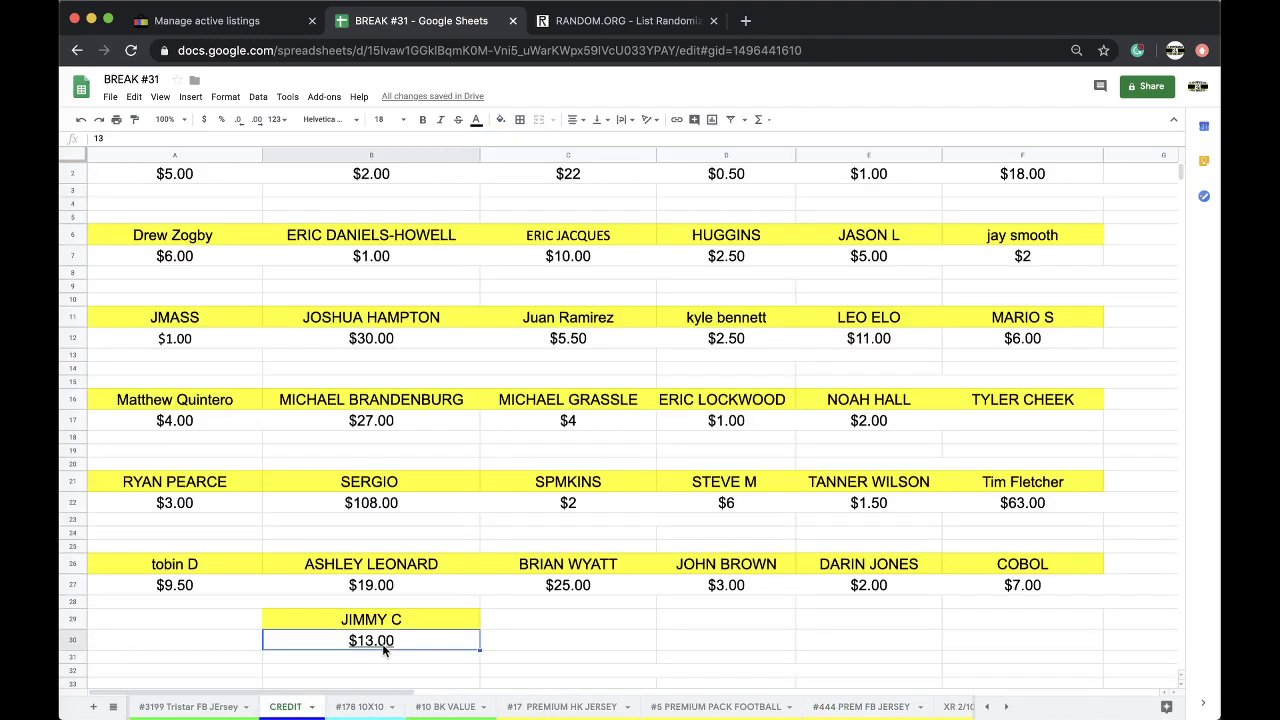
pyautogui.write('$1')
pyautogui.press('Return')
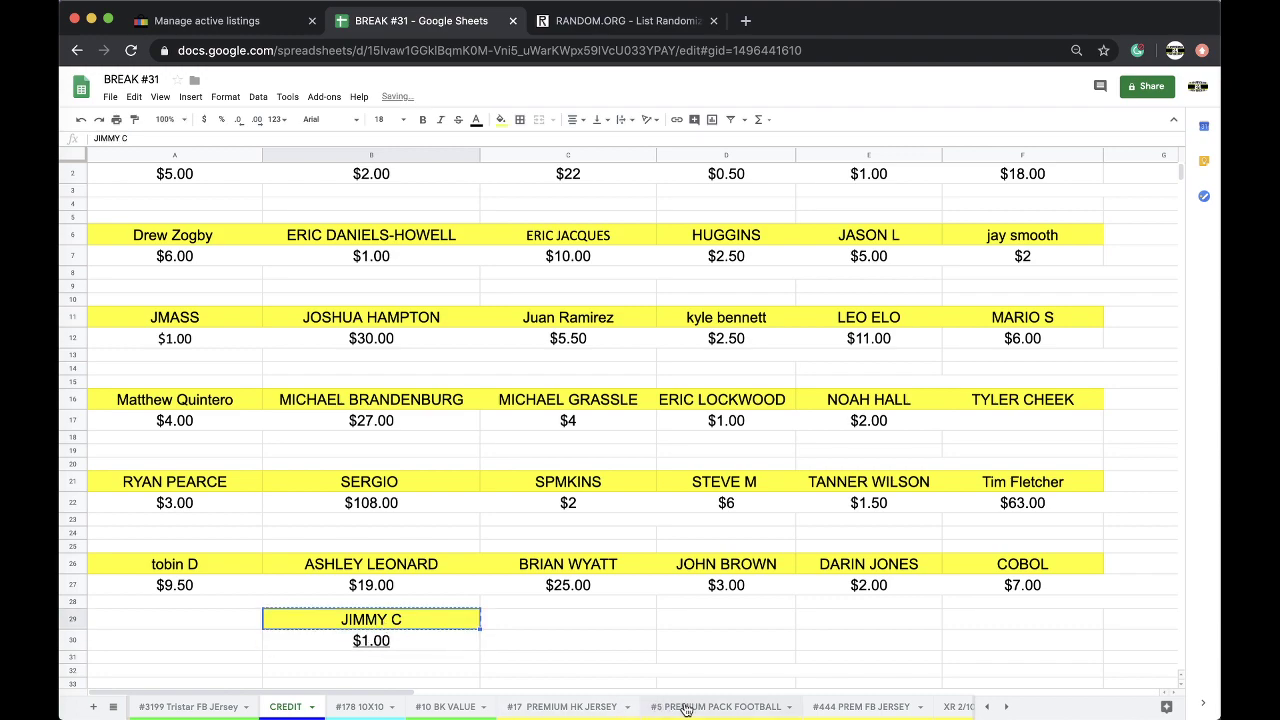
# - Paste the buyer's name as values into the Lions, Packers and Texans rows on #5 PREMIUM PACK FOOTBALL
pyautogui.click(700, 706)
pyautogui.click(510, 388)
pyautogui.write('JIMMY C')
pyautogui.click(628, 403)
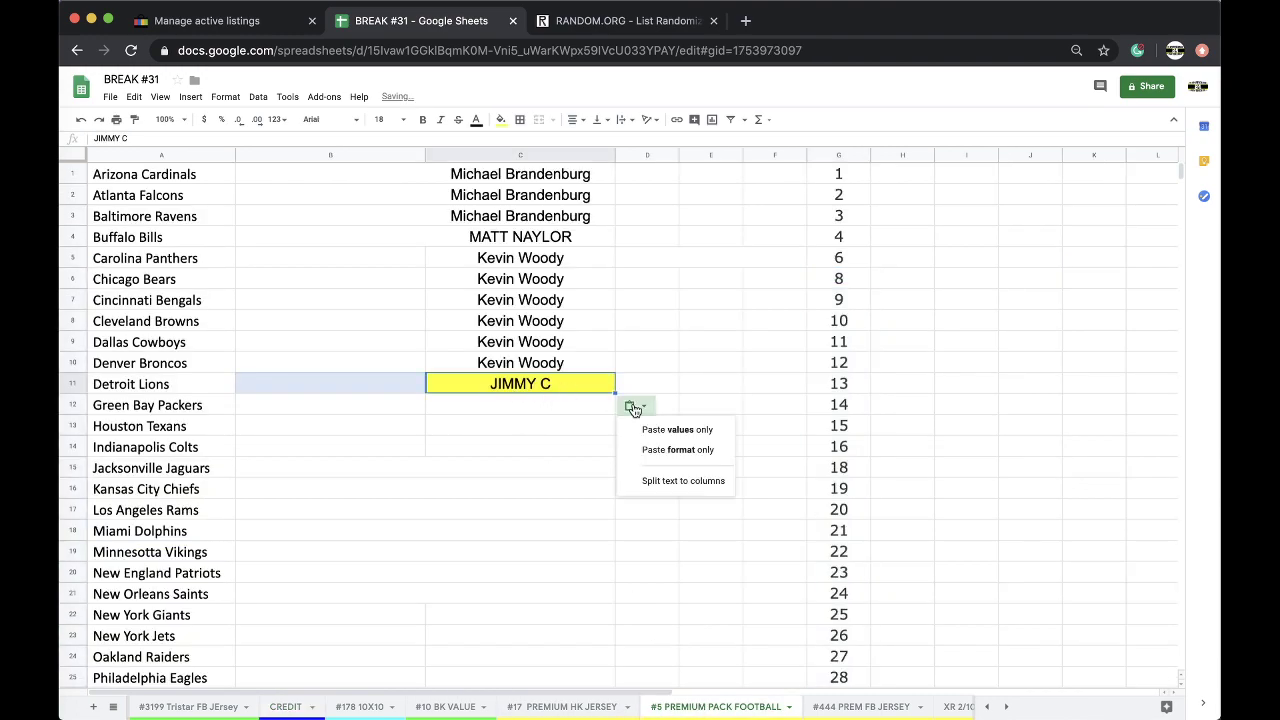
pyautogui.click(640, 428)
pyautogui.press('Return')
pyautogui.write('JIMMY C')
pyautogui.press('Return')
pyautogui.write('JIMMY C')
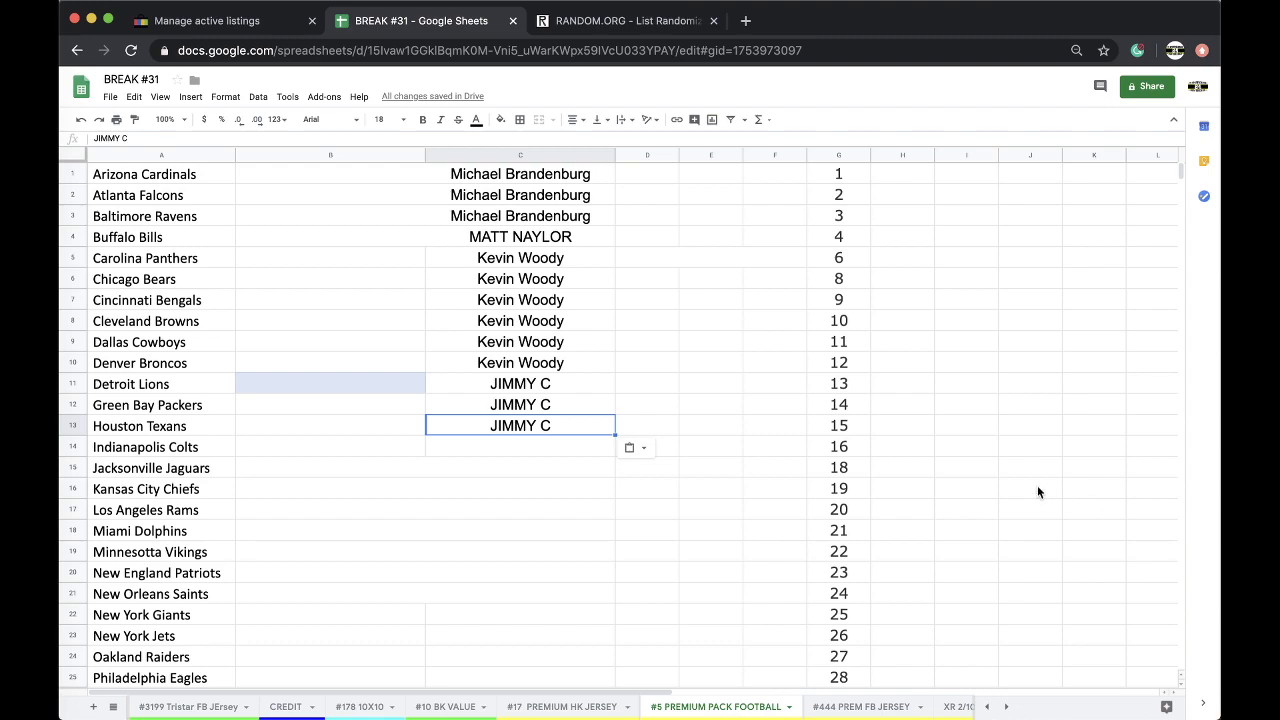
# - Check the #17 and #5 sheets, ending on the #444 PREM FB JERSEY sheet
pyautogui.click(562, 706)
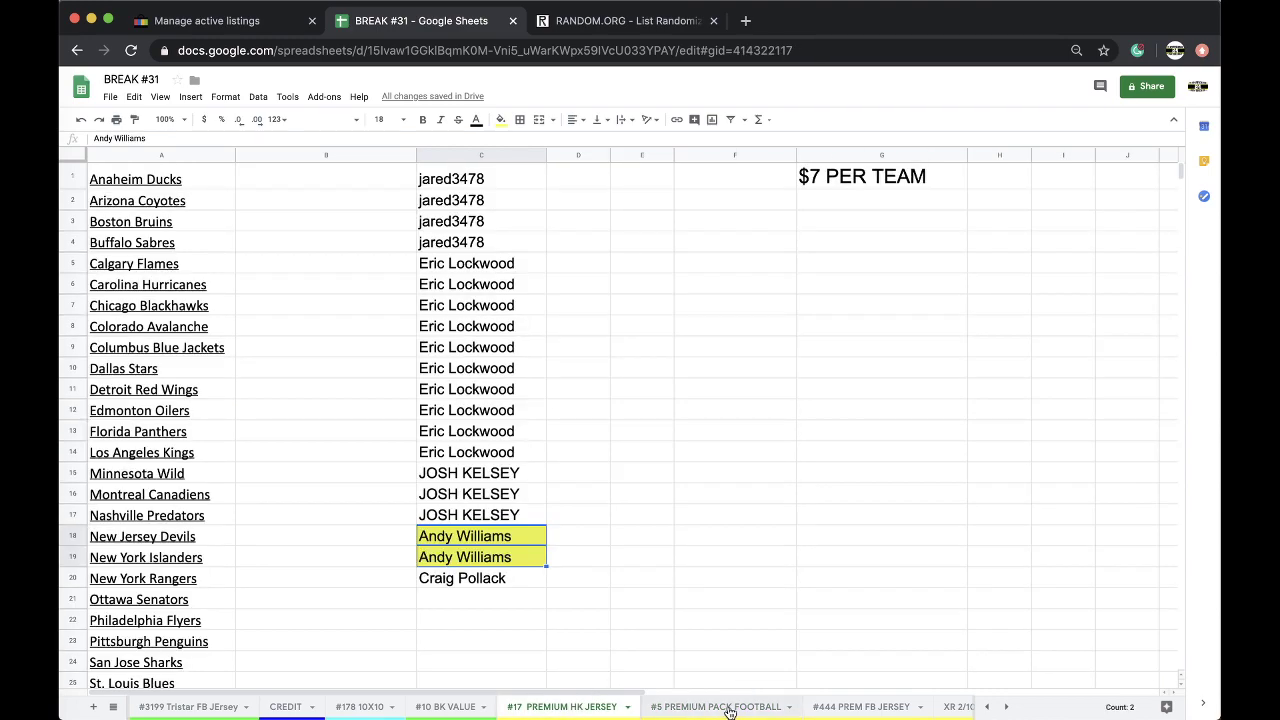
pyautogui.click(732, 709)
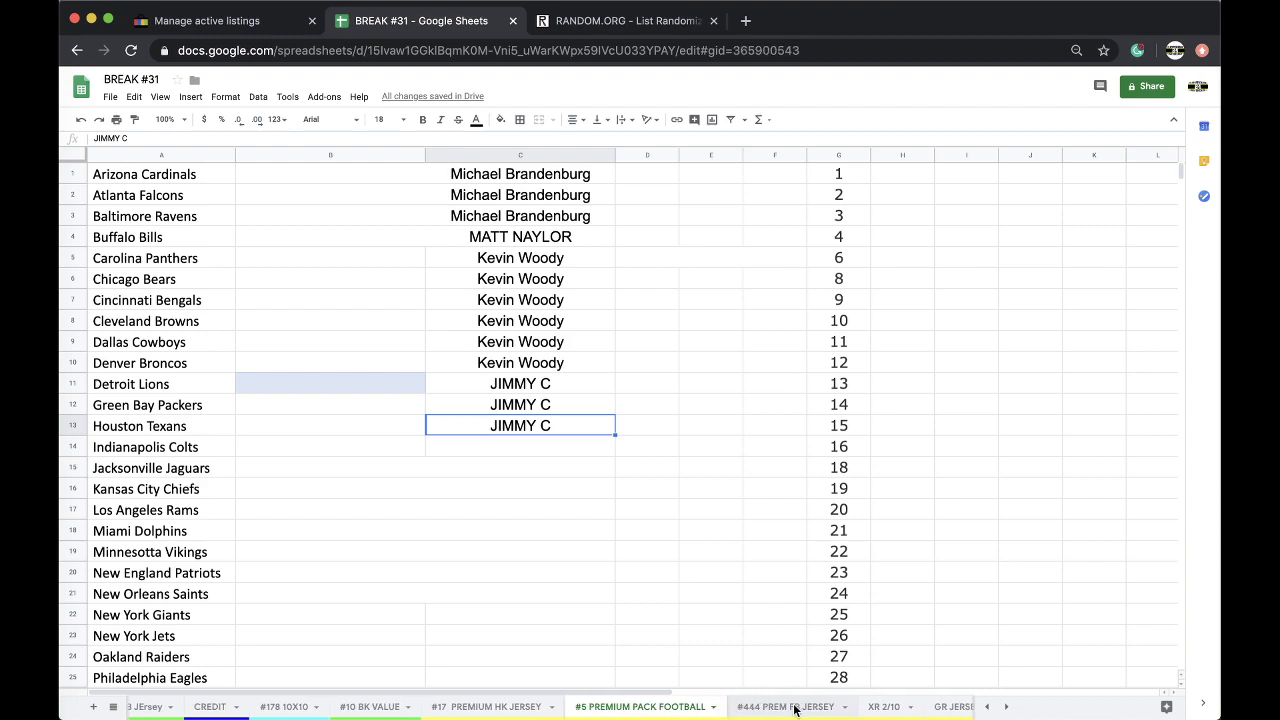
pyautogui.click(794, 706)
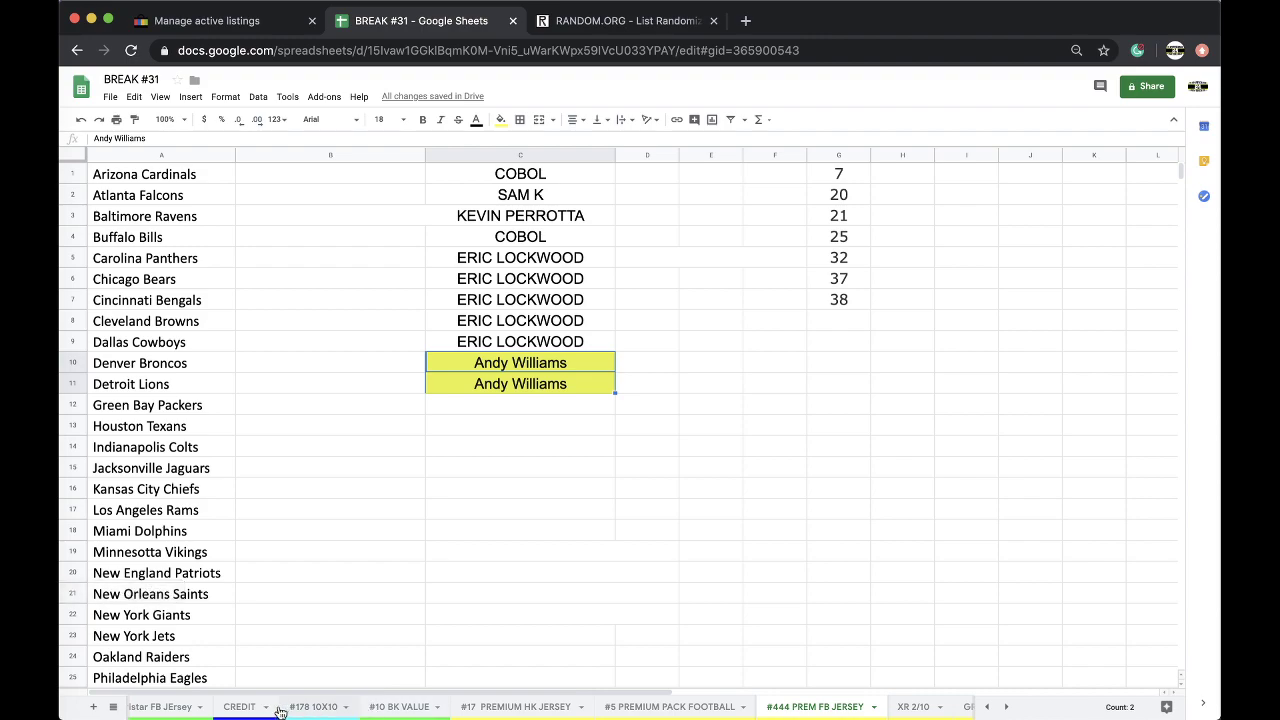
# - Copy the $3.00-credit buyer from CREDIT into C14:C23, Colts through Jets, on #5 PREMIUM PACK FOOTBALL
pyautogui.click(243, 707)
pyautogui.click(736, 584)
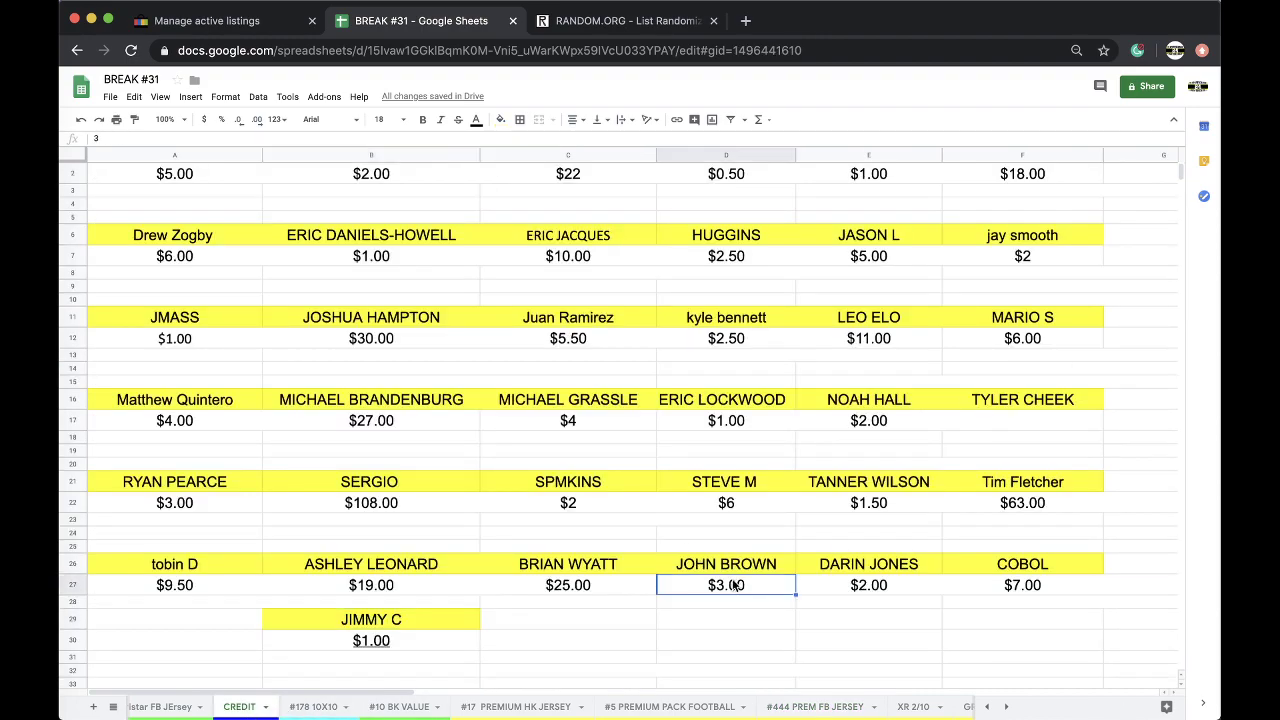
pyautogui.click(727, 567)
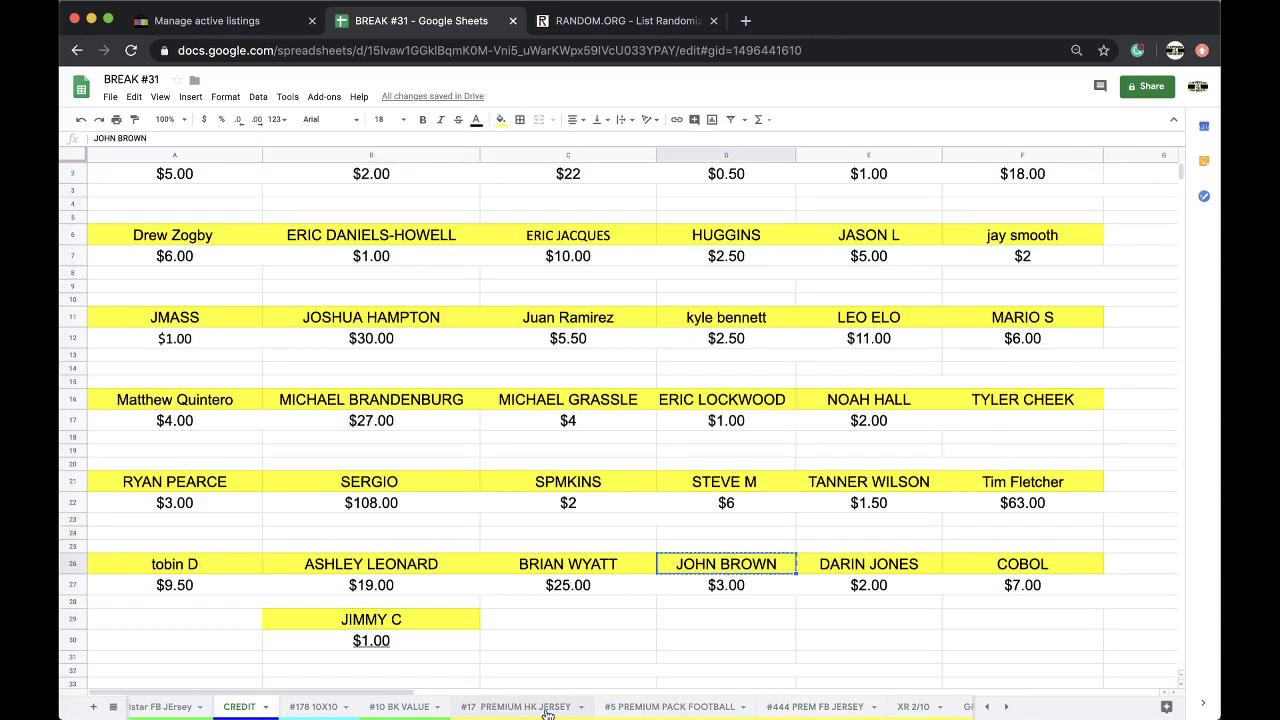
pyautogui.click(637, 706)
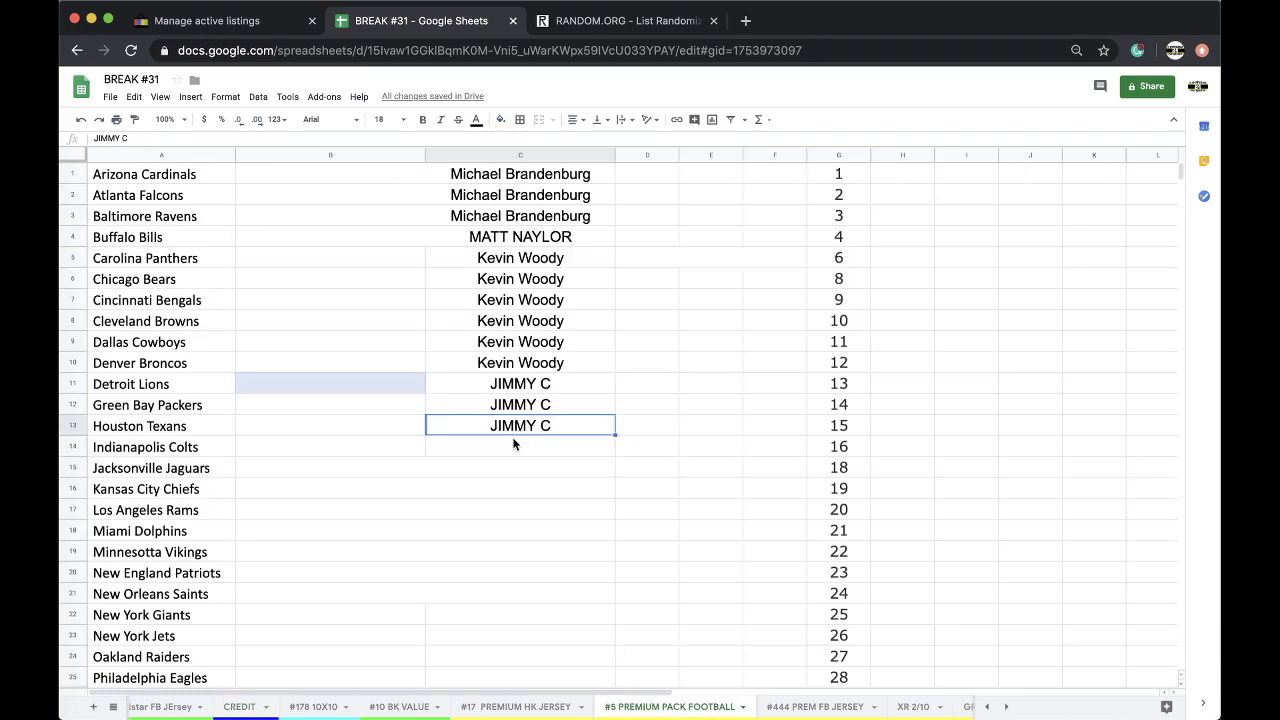
pyautogui.click(518, 446)
pyautogui.click(632, 471)
pyautogui.click(525, 447)
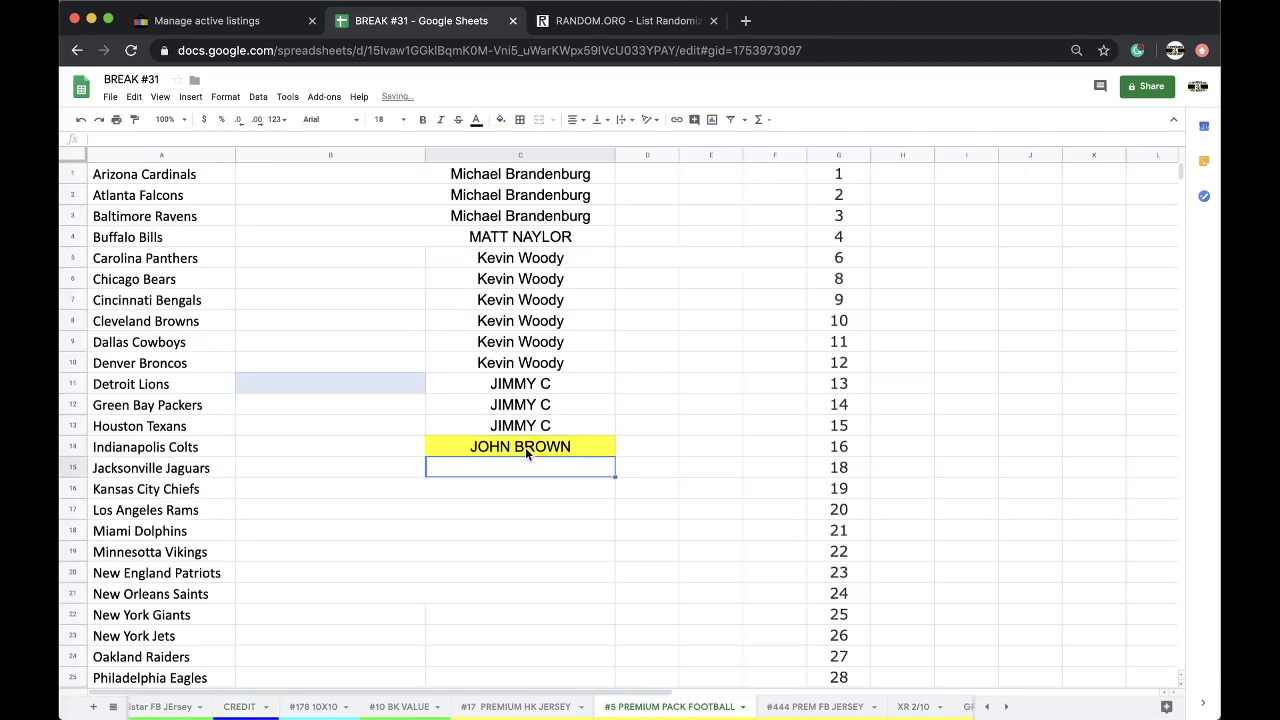
pyautogui.hotkey('ctrl', 'c')
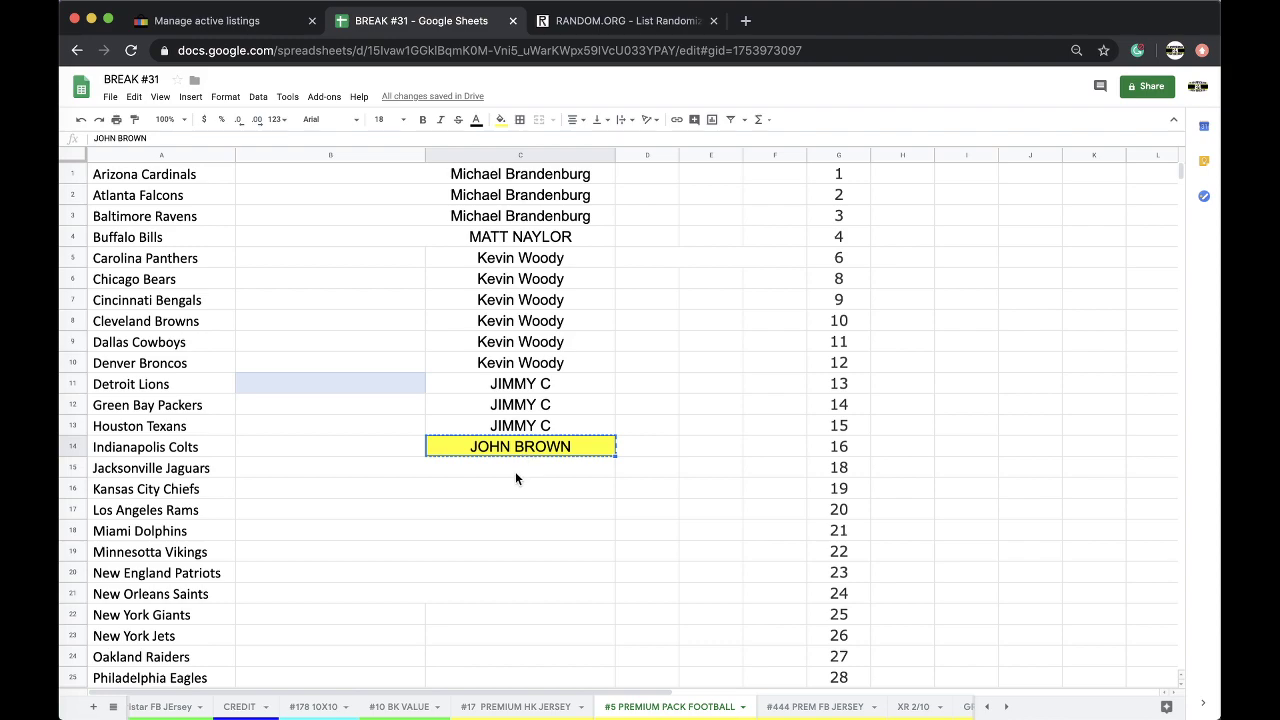
pyautogui.moveTo(514, 467); pyautogui.dragTo(510, 634)
pyautogui.hotkey('ctrl', 'v')
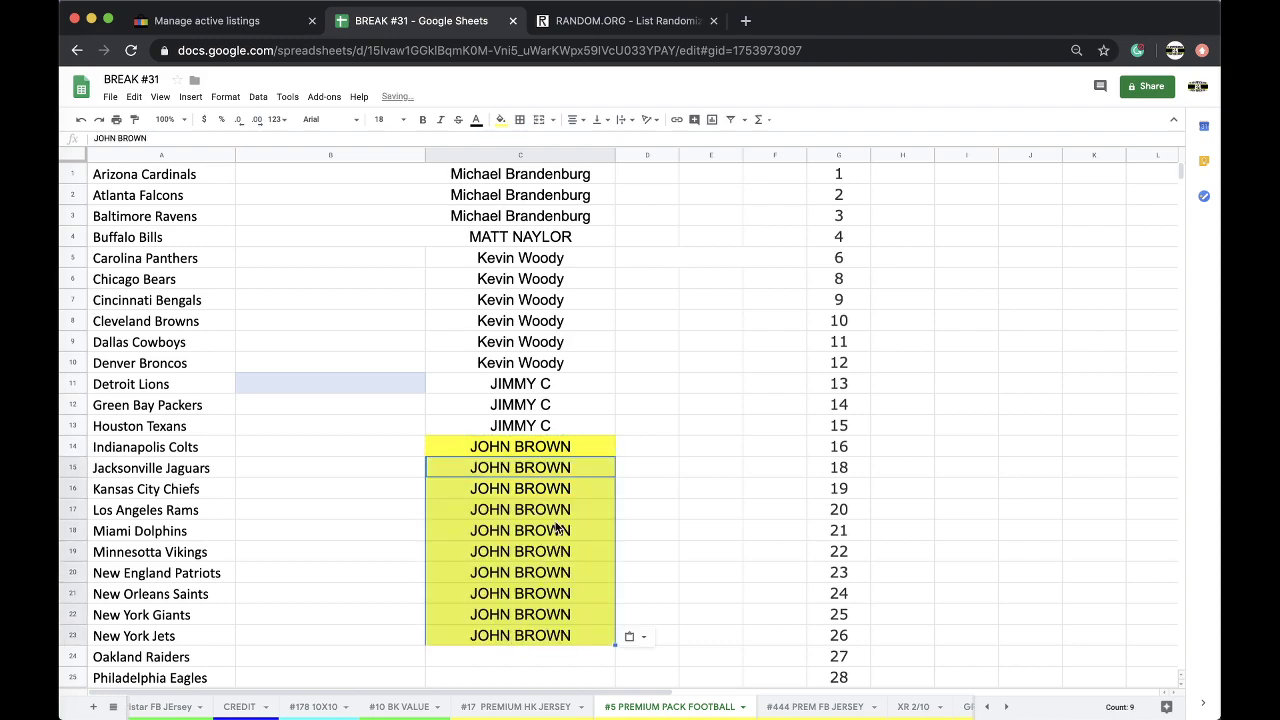
# - Remove the yellow fill from the Broncos and Lions buyer cells on #444
pyautogui.click(785, 708)
pyautogui.moveTo(503, 365); pyautogui.dragTo(505, 384)
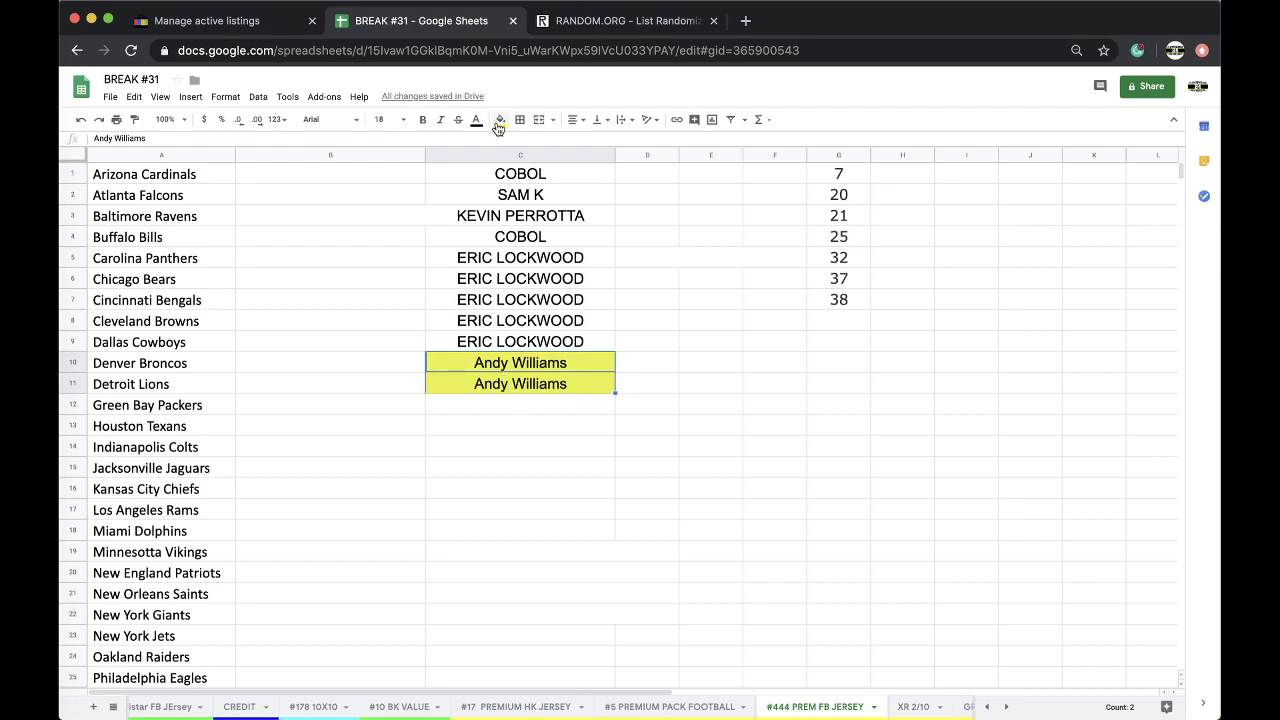
pyautogui.click(499, 120)
pyautogui.click(530, 141)
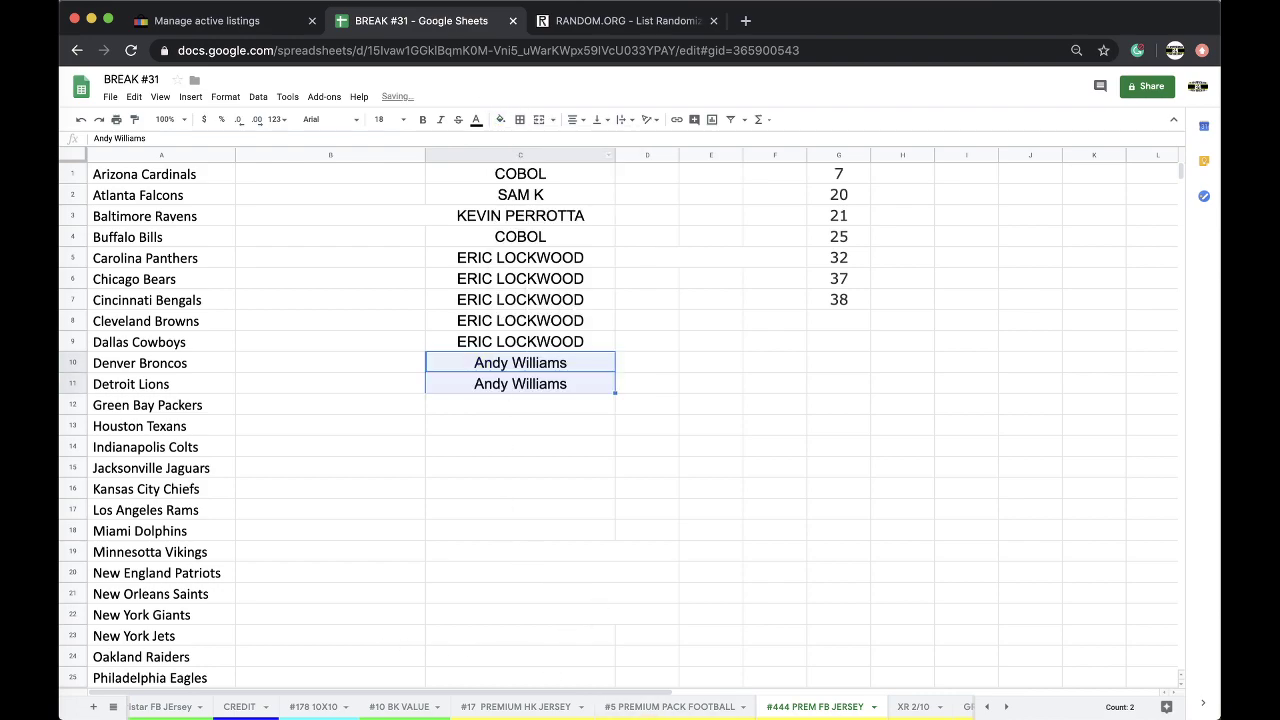
# - Enter a new buyer's name in C12:C15, the Packers, Texans, Colts and Jaguars rows on #444
pyautogui.click(505, 405)
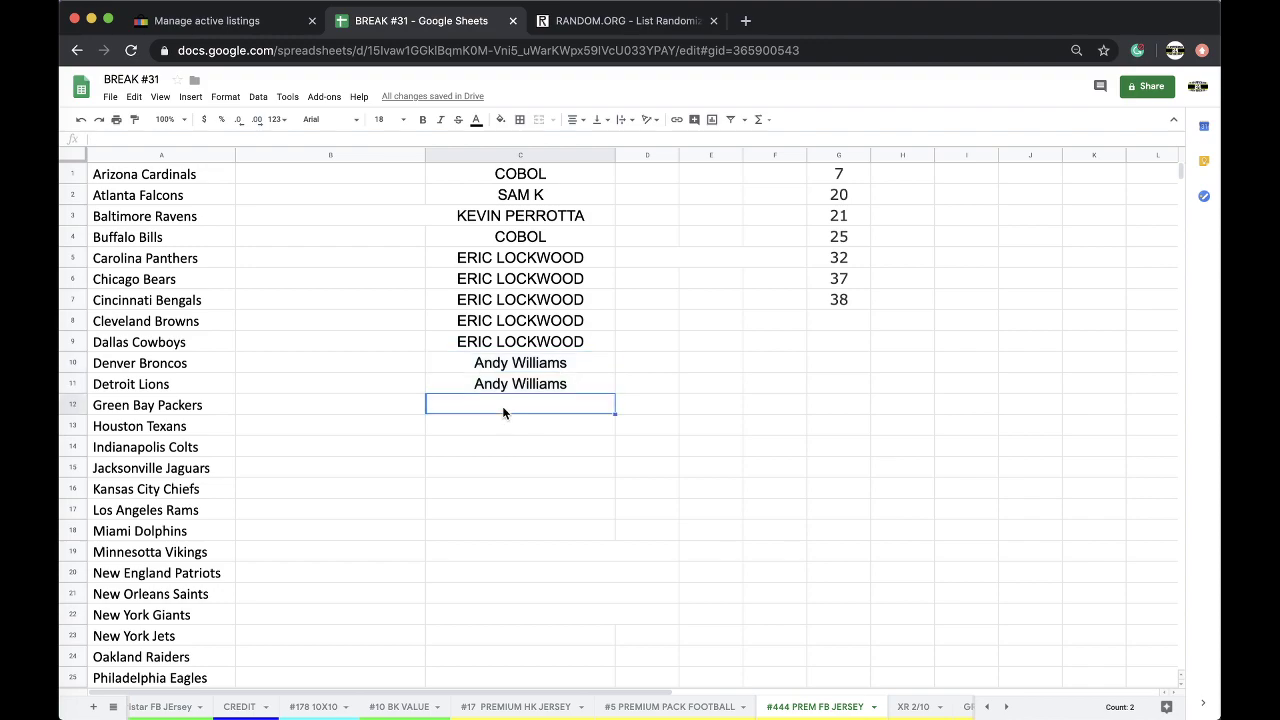
pyautogui.write('MANNY P')
pyautogui.click(515, 538)
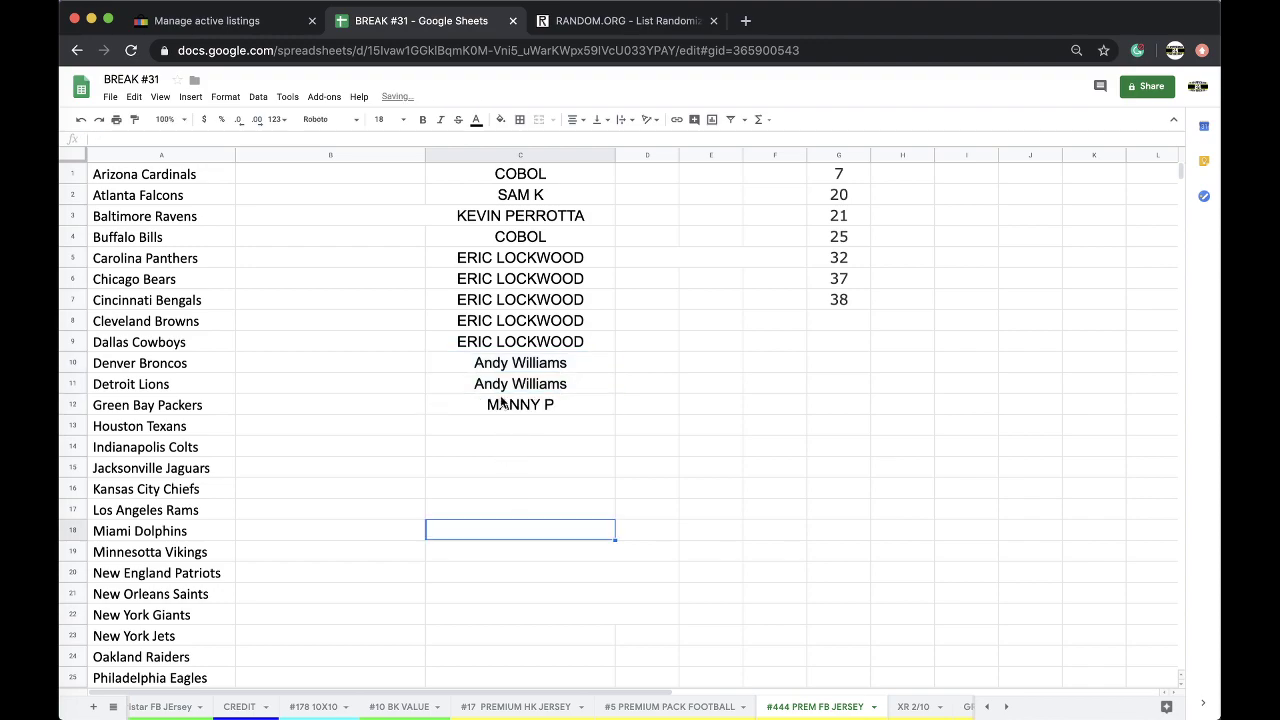
pyautogui.click(502, 404)
pyautogui.hotkey('ctrl', 'c')
pyautogui.press('Down')
pyautogui.hotkey('ctrl', 'v')
pyautogui.press('Down')
pyautogui.hotkey('ctrl', 'v')
pyautogui.press('Down')
pyautogui.hotkey('ctrl', 'v')
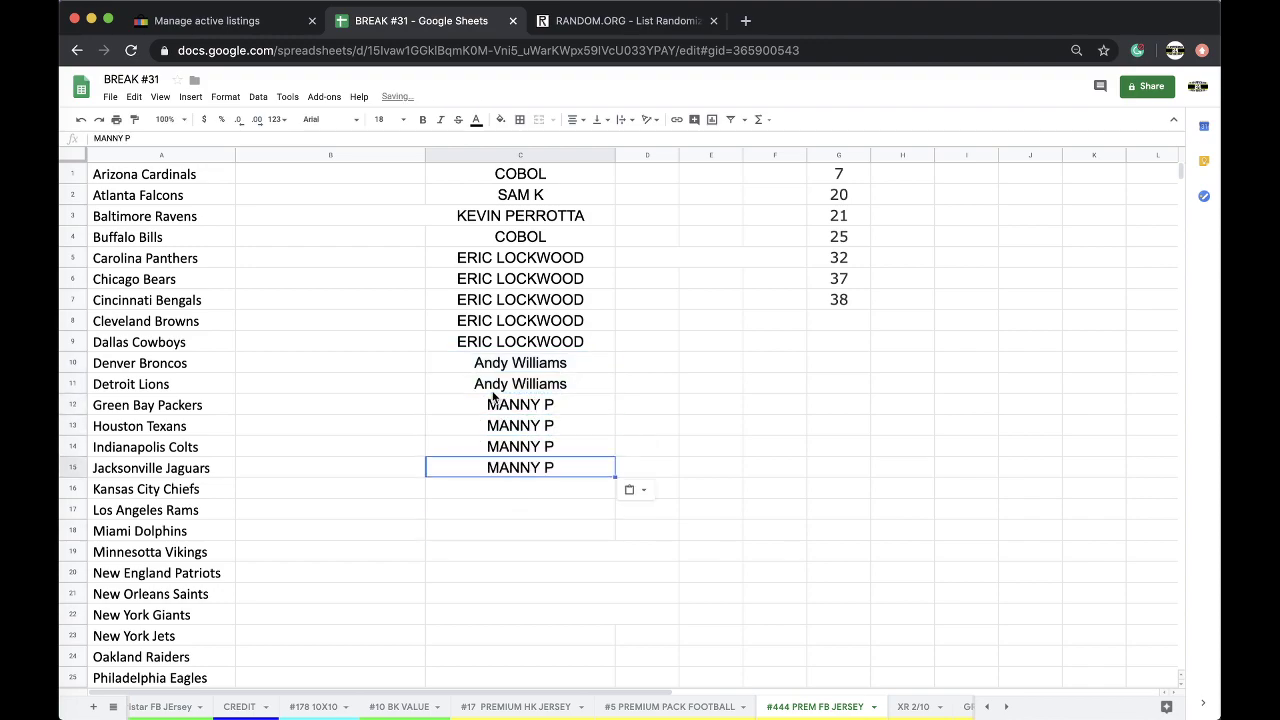
# - Shade the four new buyer cells on #444 yellow
pyautogui.moveTo(492, 404); pyautogui.dragTo(500, 466)
pyautogui.click(500, 119)
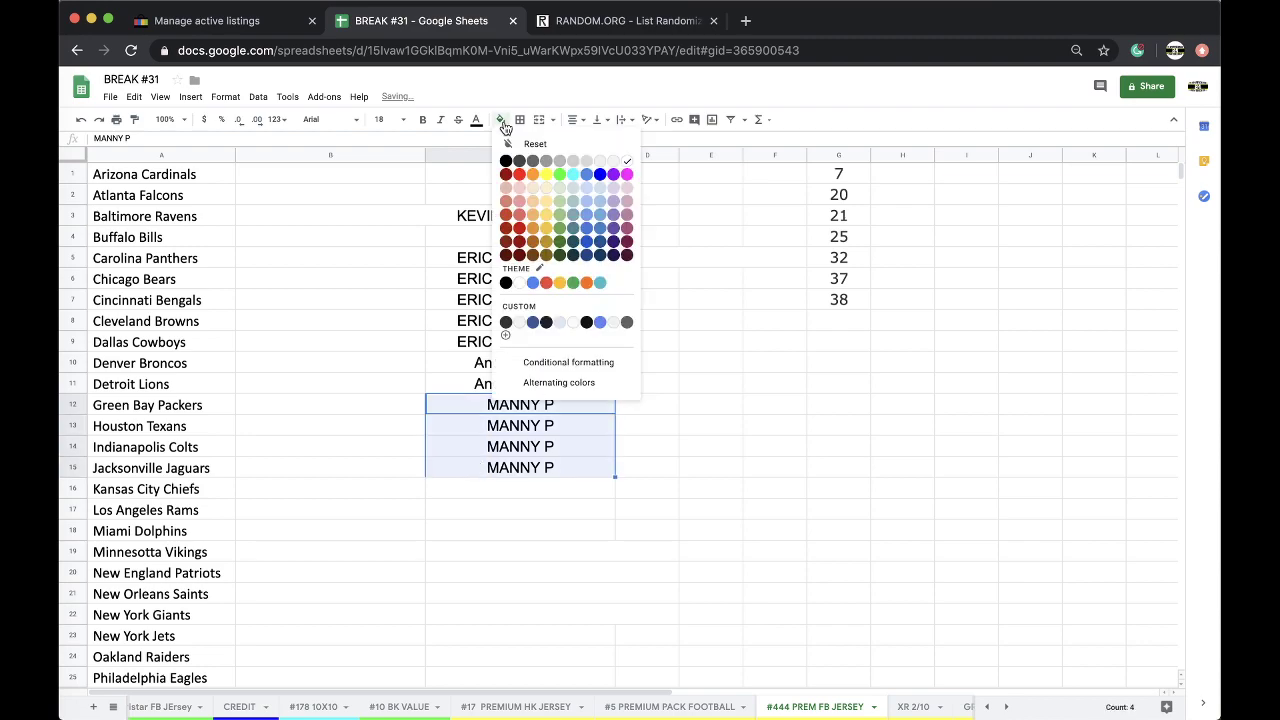
pyautogui.click(546, 174)
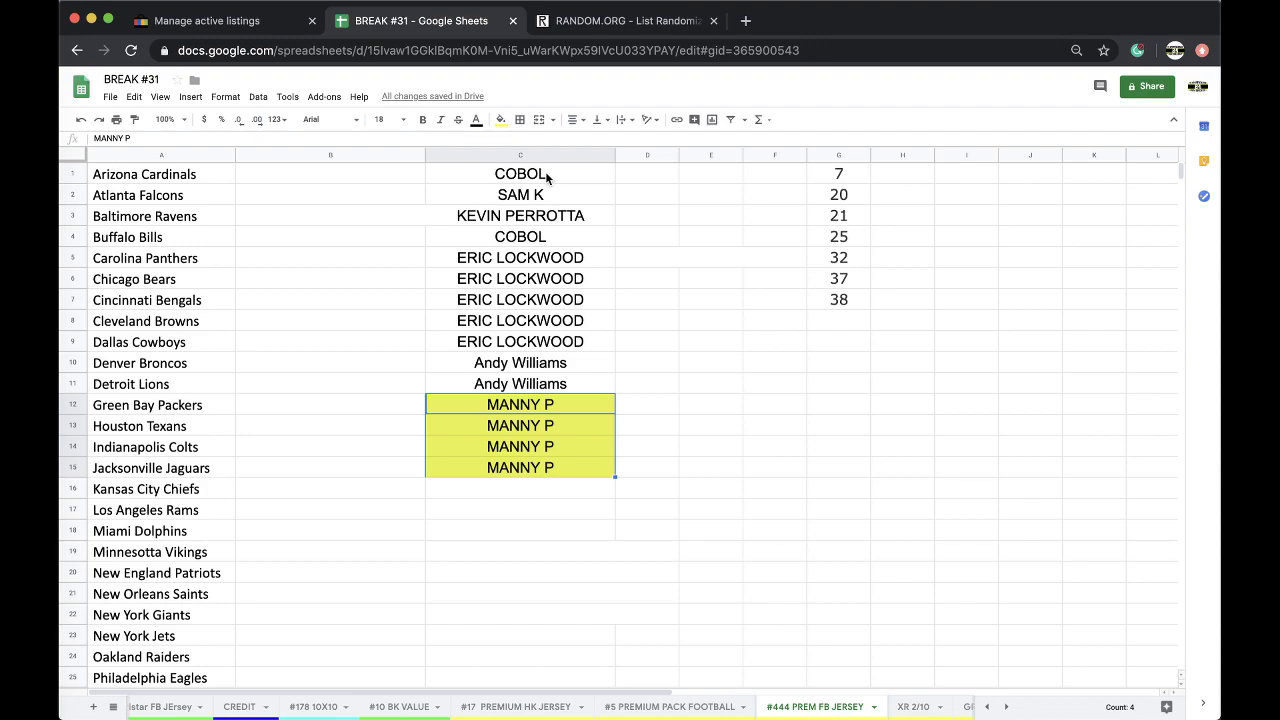
# - Delete the $3.00 credit entry and its name on CREDIT and clear its fill
pyautogui.click(240, 706)
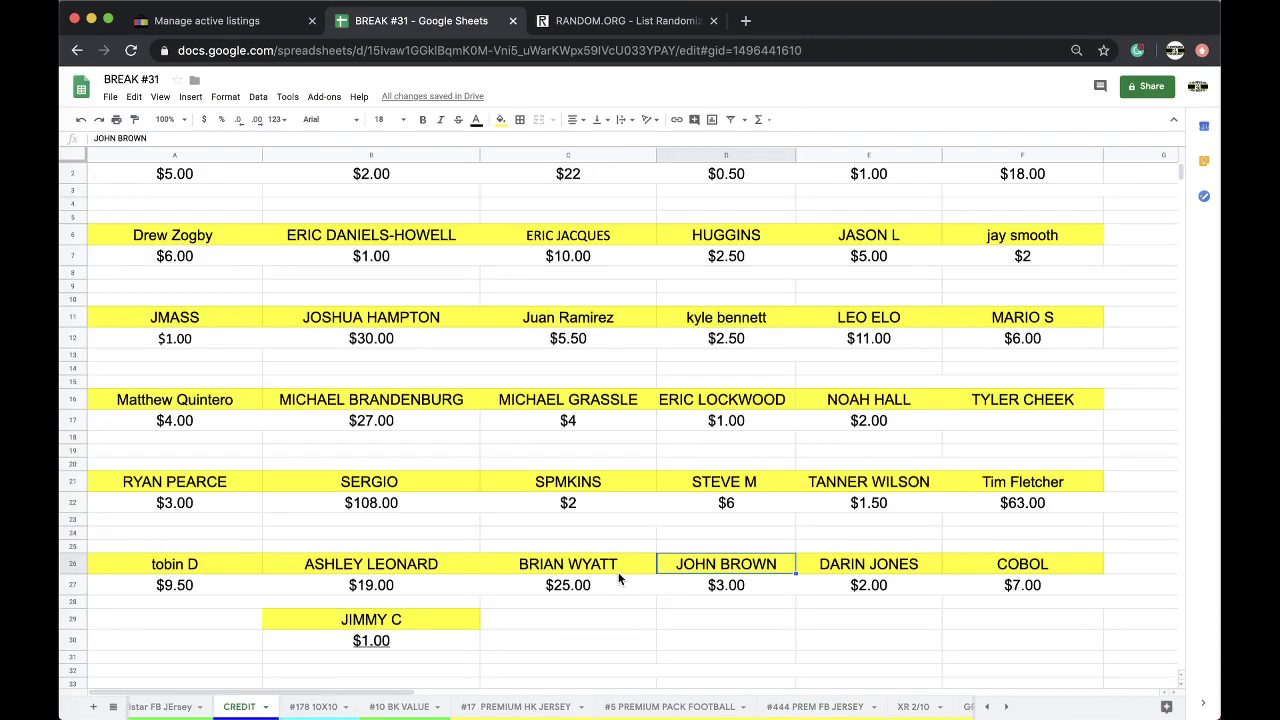
pyautogui.moveTo(746, 567); pyautogui.dragTo(745, 589)
pyautogui.press('Delete')
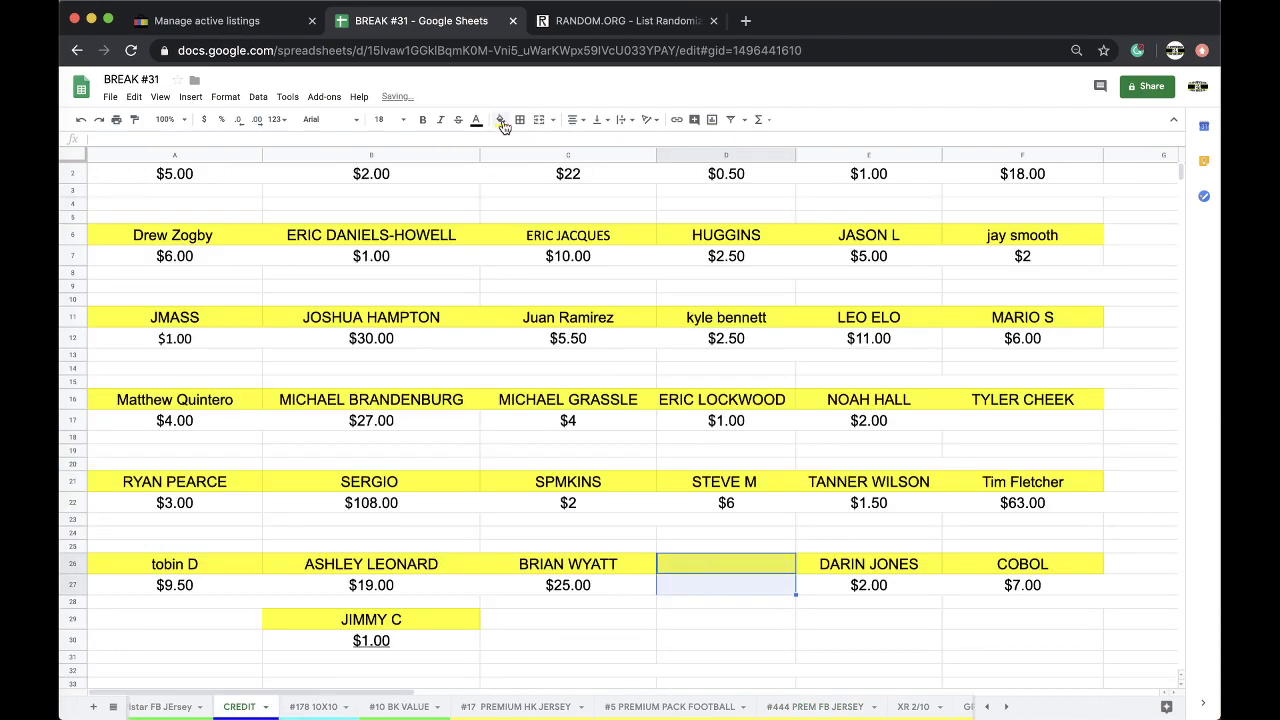
pyautogui.click(502, 121)
pyautogui.click(508, 140)
# - Remove the yellow fill from the ten new cells on #5 and four on #444
pyautogui.click(662, 708)
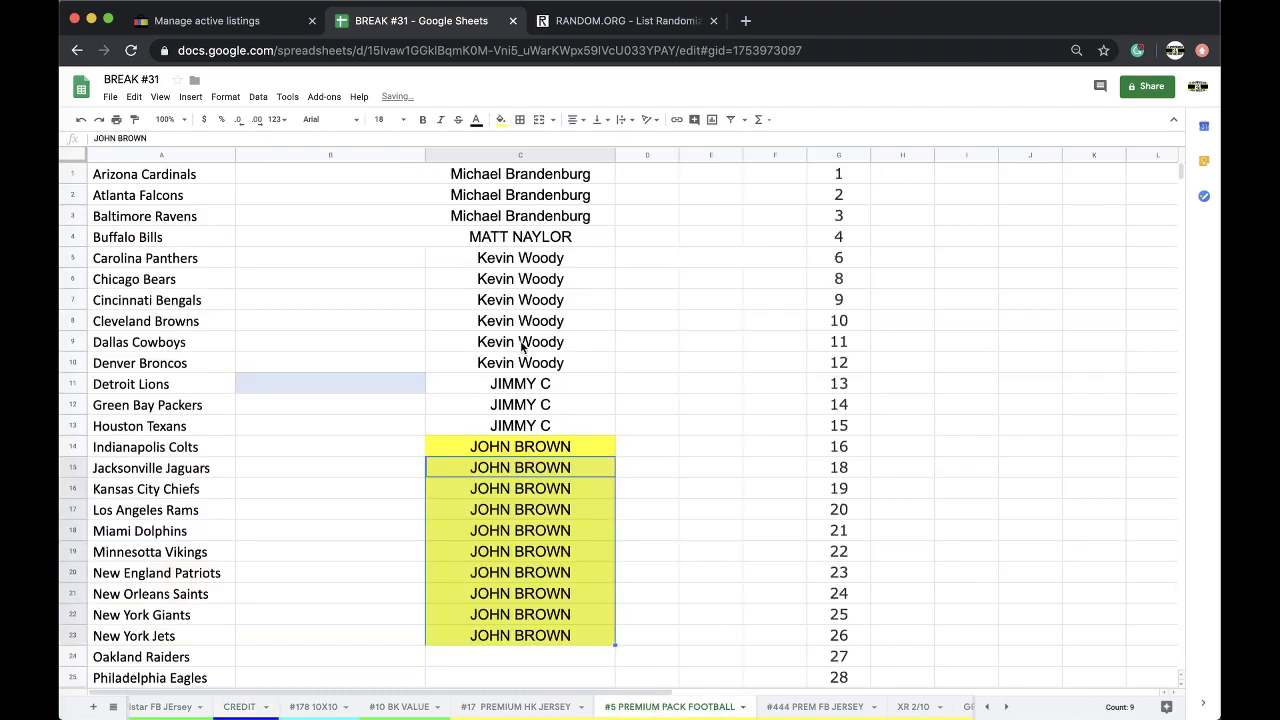
pyautogui.moveTo(511, 454); pyautogui.dragTo(514, 638)
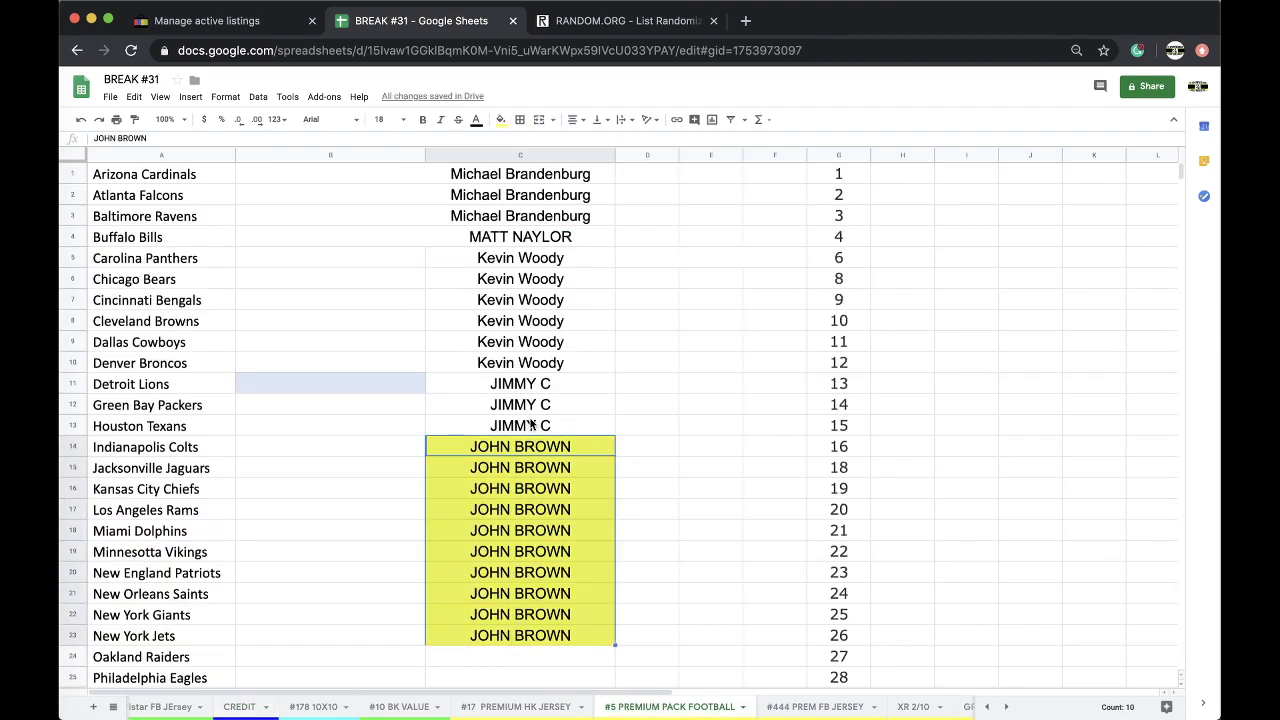
pyautogui.click(500, 119)
pyautogui.click(504, 140)
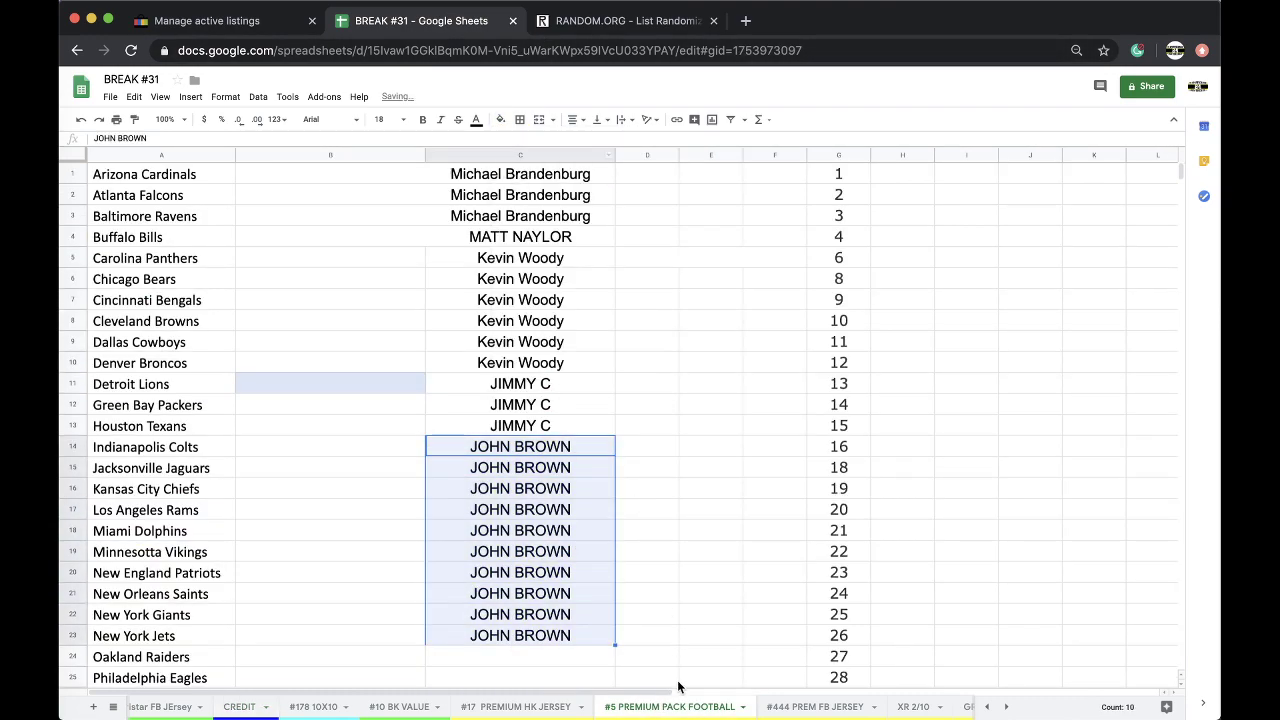
pyautogui.click(772, 707)
pyautogui.click(502, 121)
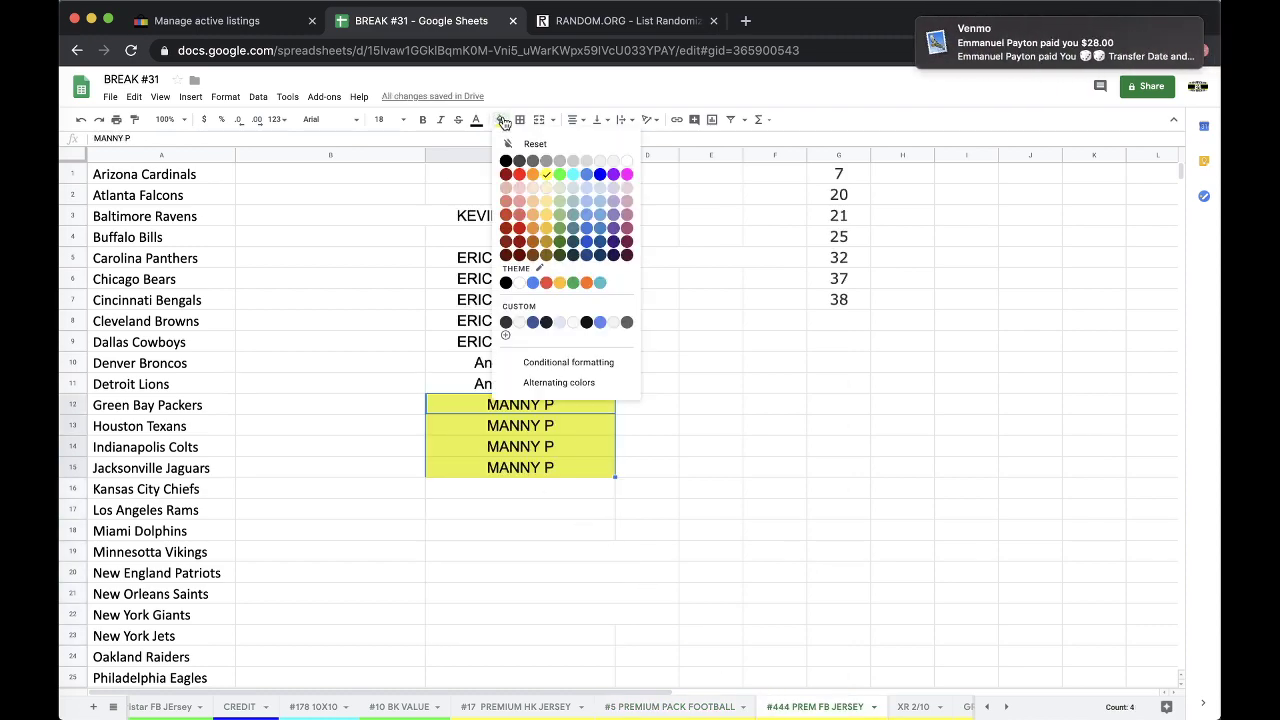
pyautogui.click(507, 141)
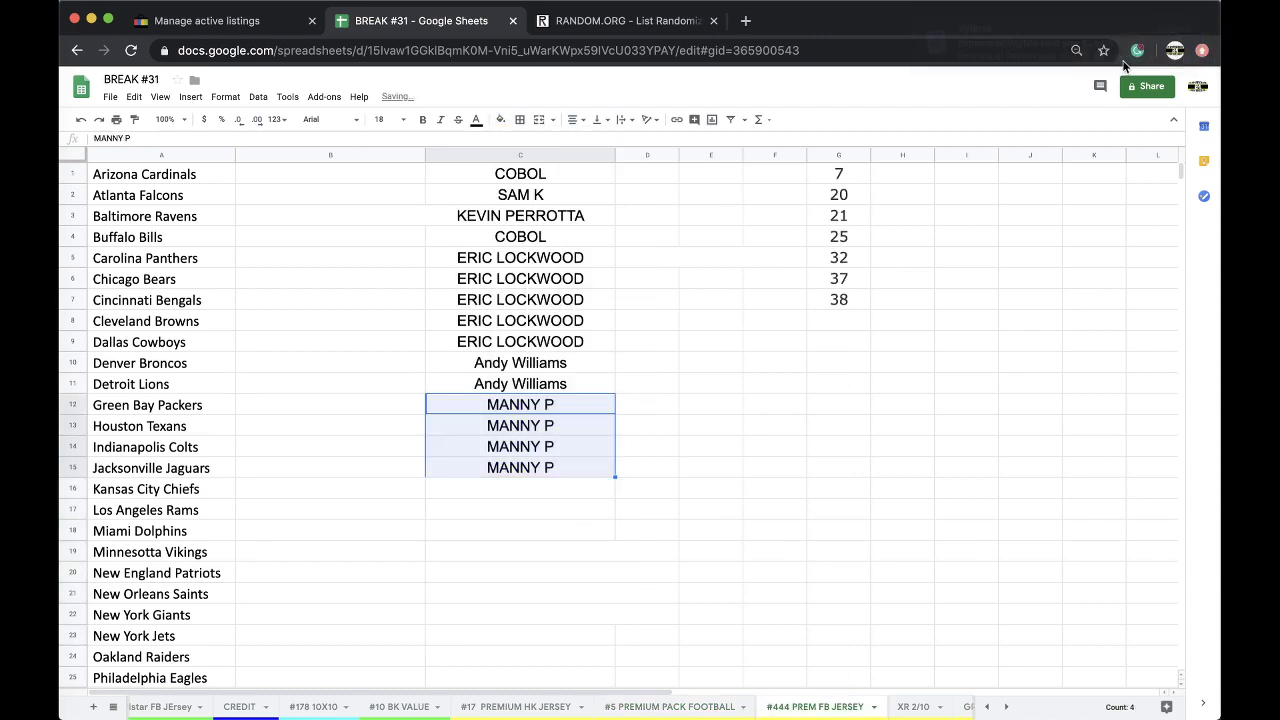
pyautogui.click(838, 341)
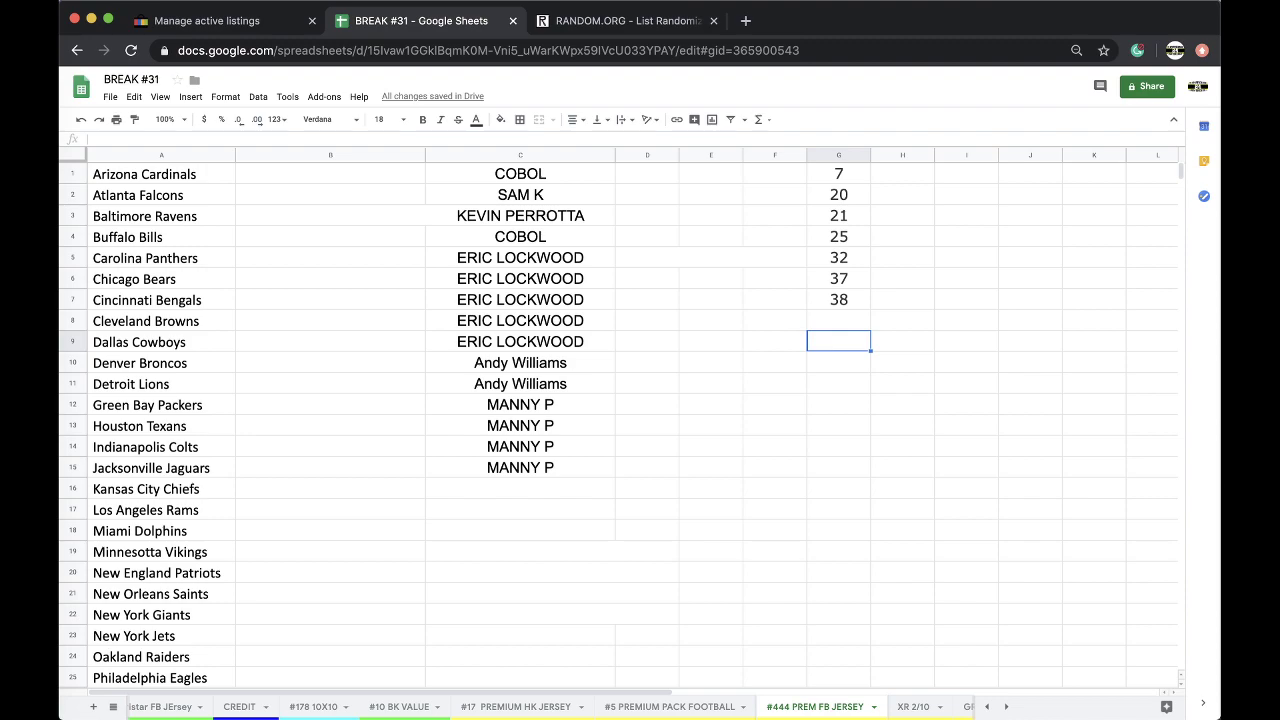
# - Enter the autocompleted buyer for the Kansas City Chiefs row and fill the cell yellow
pyautogui.click(545, 468)
pyautogui.click(511, 485)
pyautogui.write('KEVIN P')
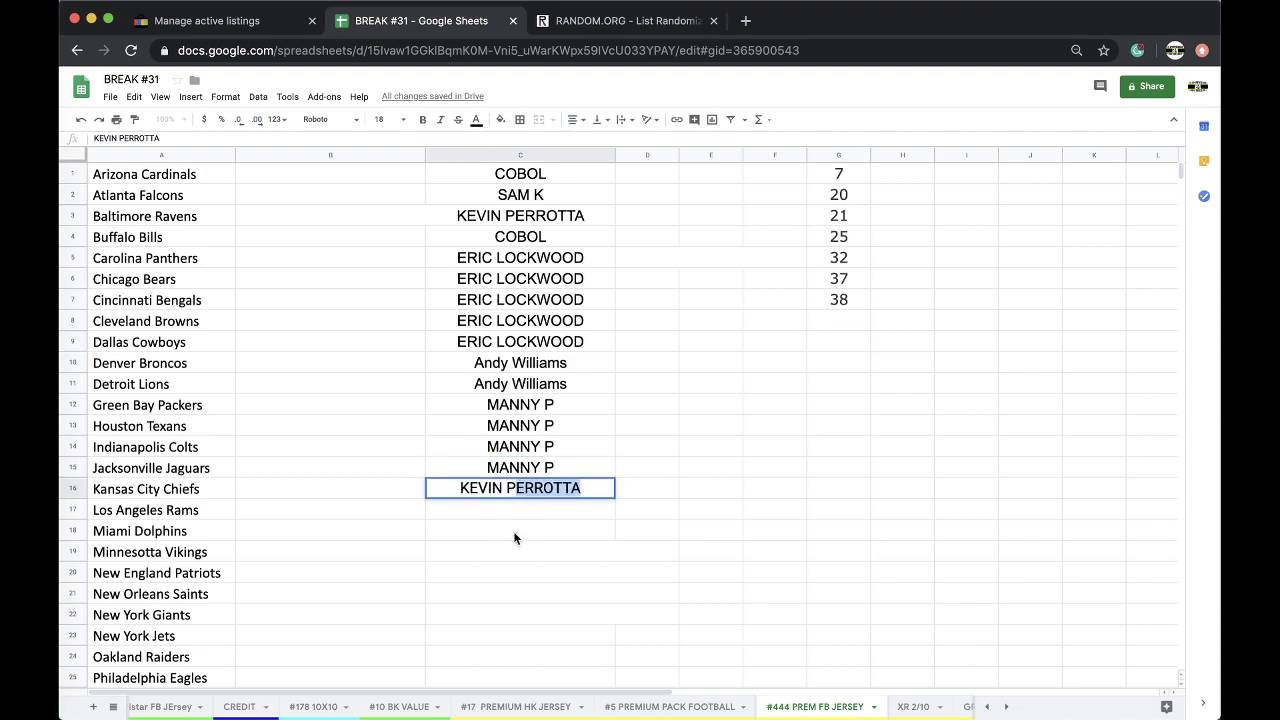
pyautogui.press('Return')
pyautogui.click(486, 489)
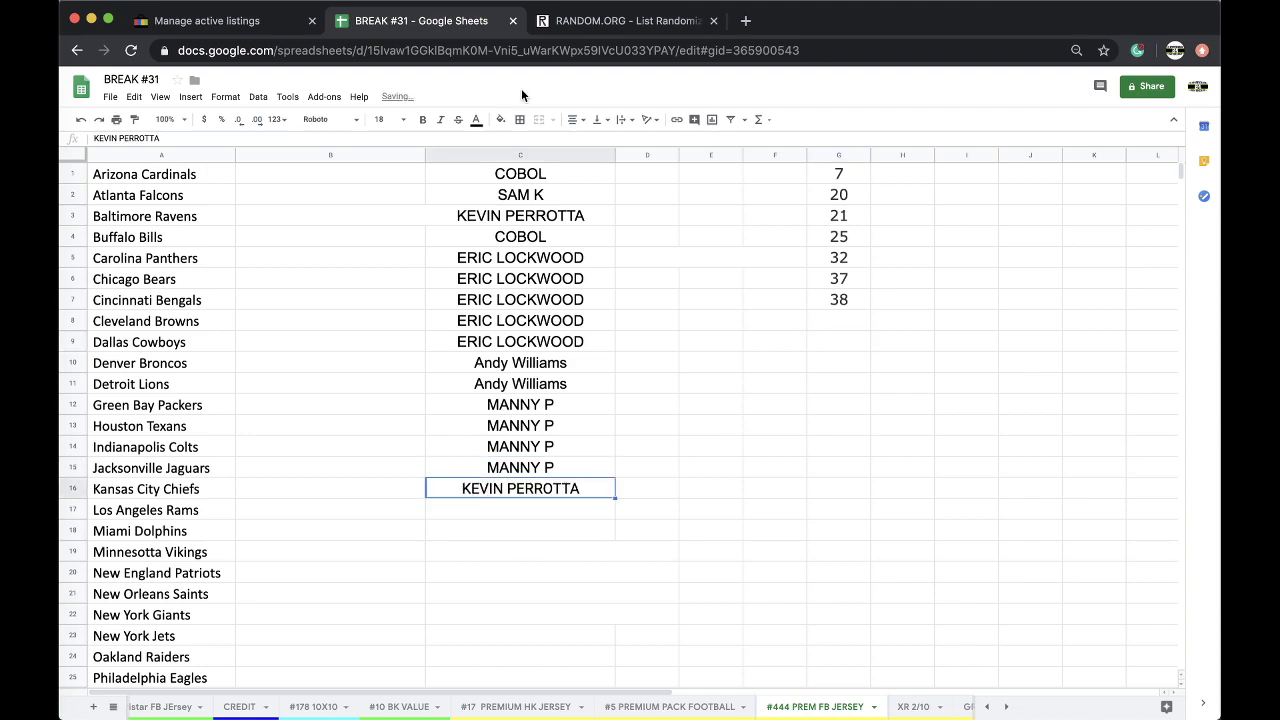
pyautogui.click(499, 119)
pyautogui.click(544, 174)
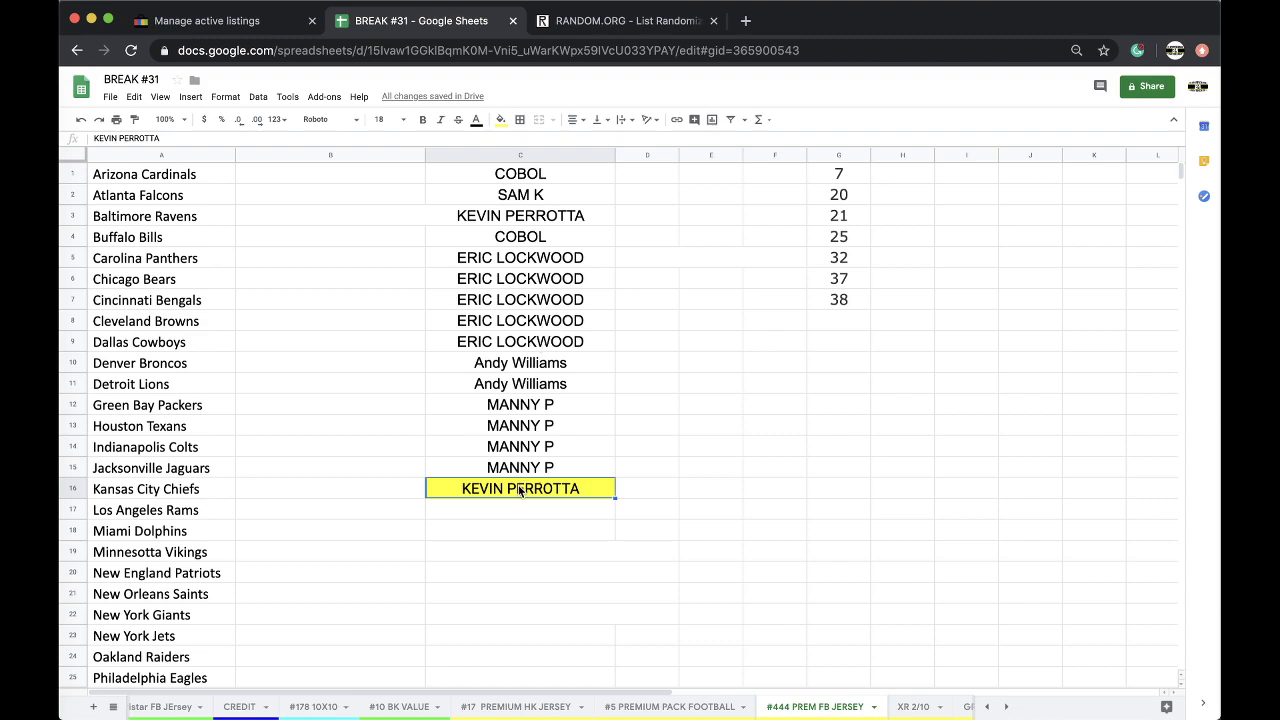
# - Assign a second buyer to the Los Angeles Rams in C17 and copy them to Miami Dolphins in C18
pyautogui.press('Down')
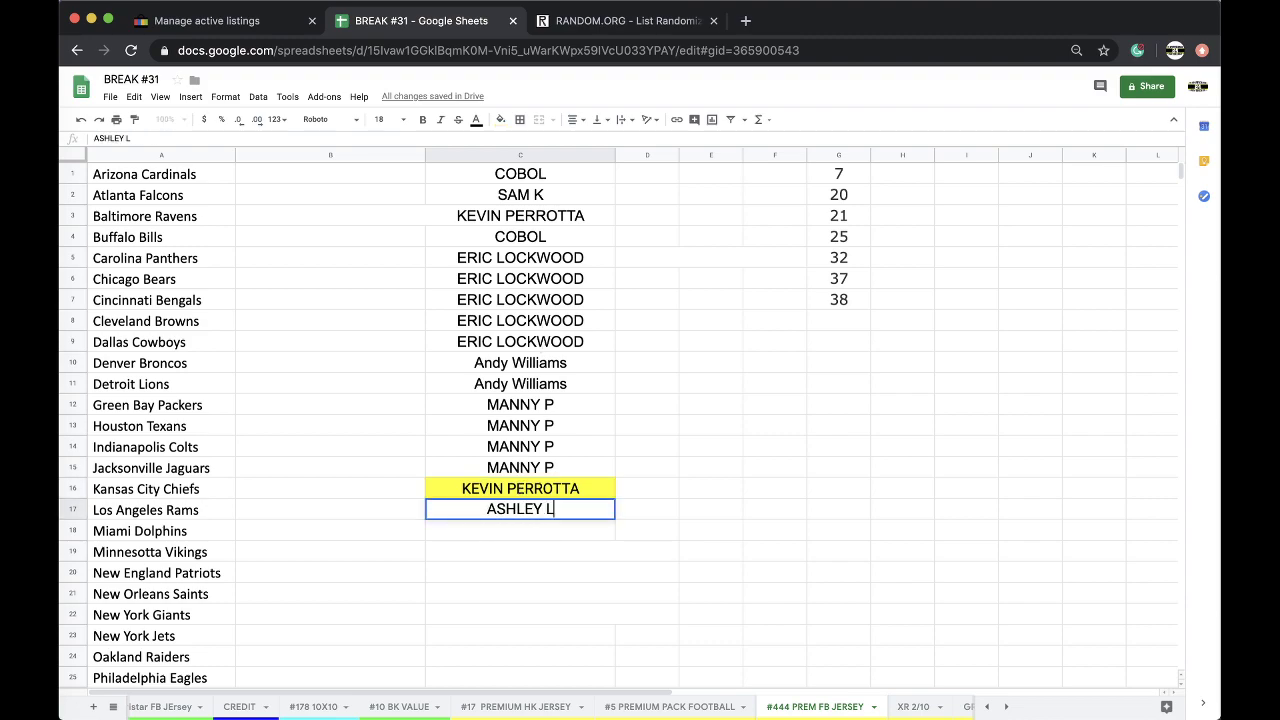
pyautogui.press('Return')
pyautogui.click(503, 517)
pyautogui.hotkey('ctrl', 'c')
pyautogui.press('Down')
pyautogui.hotkey('ctrl', 'v')
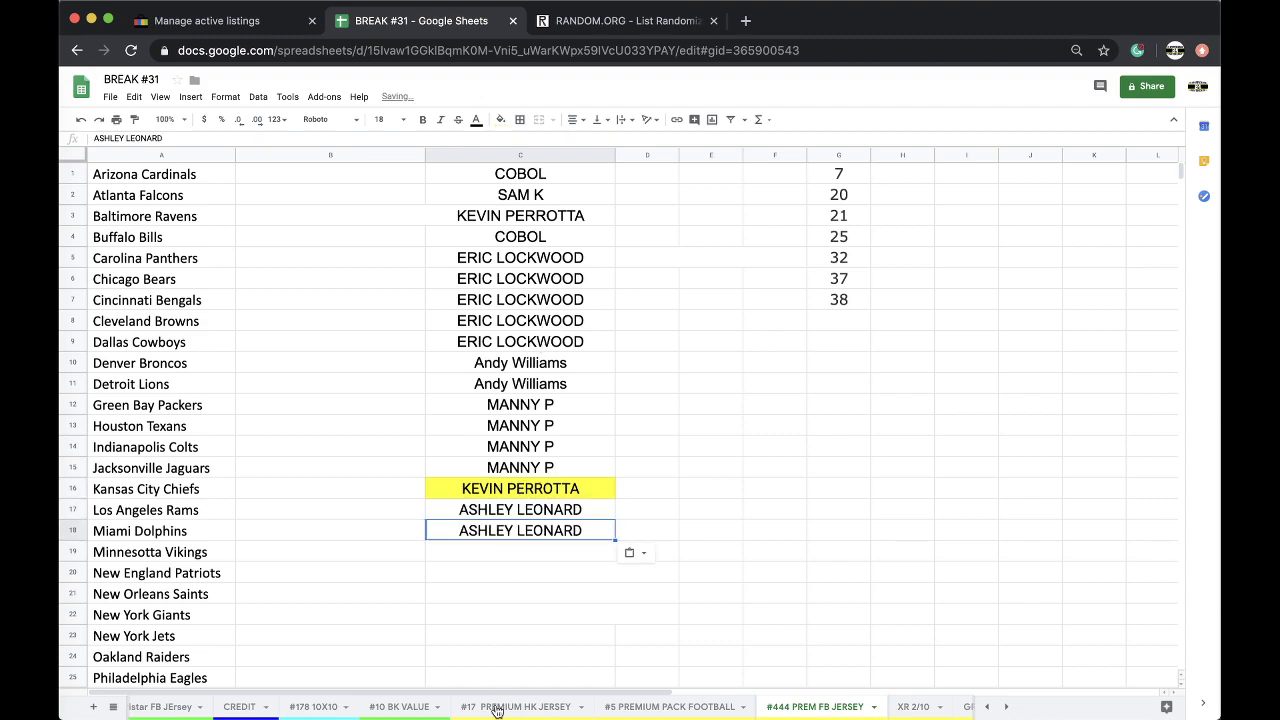
# - On the CREDIT sheet, reduce that buyer's credit from $19.00 to $5.00
pyautogui.click(255, 707)
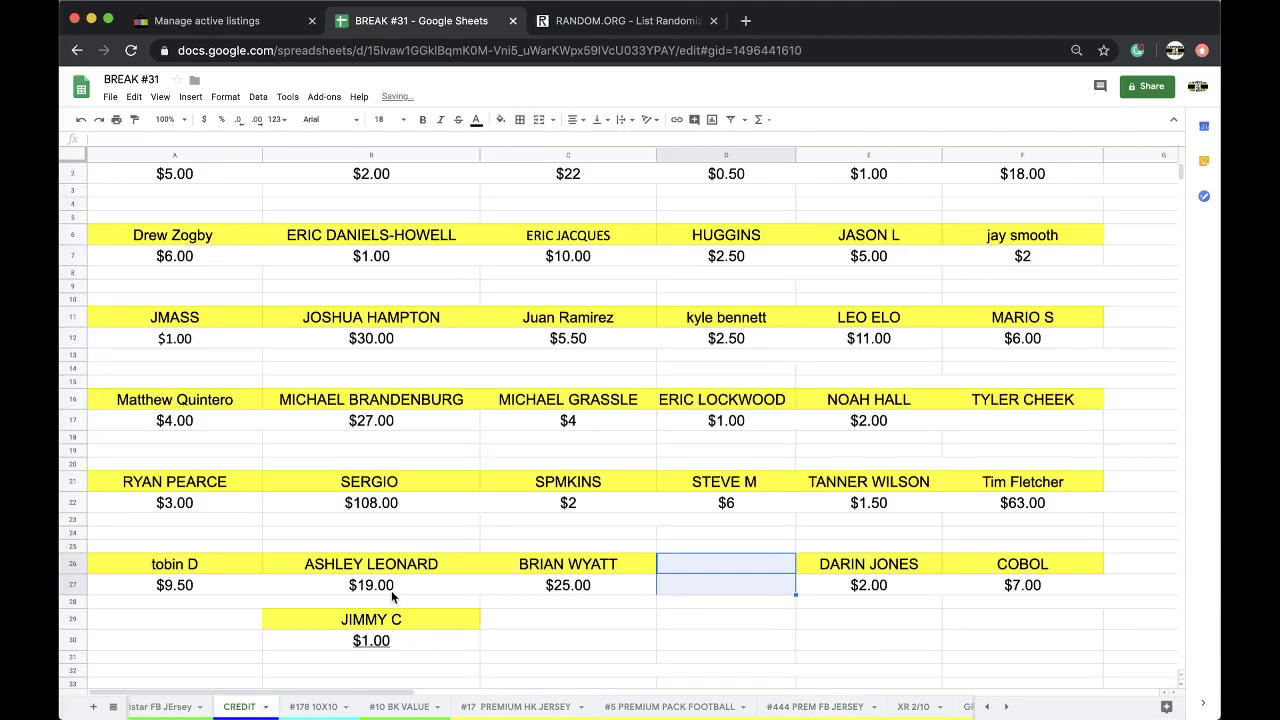
pyautogui.click(393, 593)
pyautogui.write('$5')
pyautogui.click(586, 622)
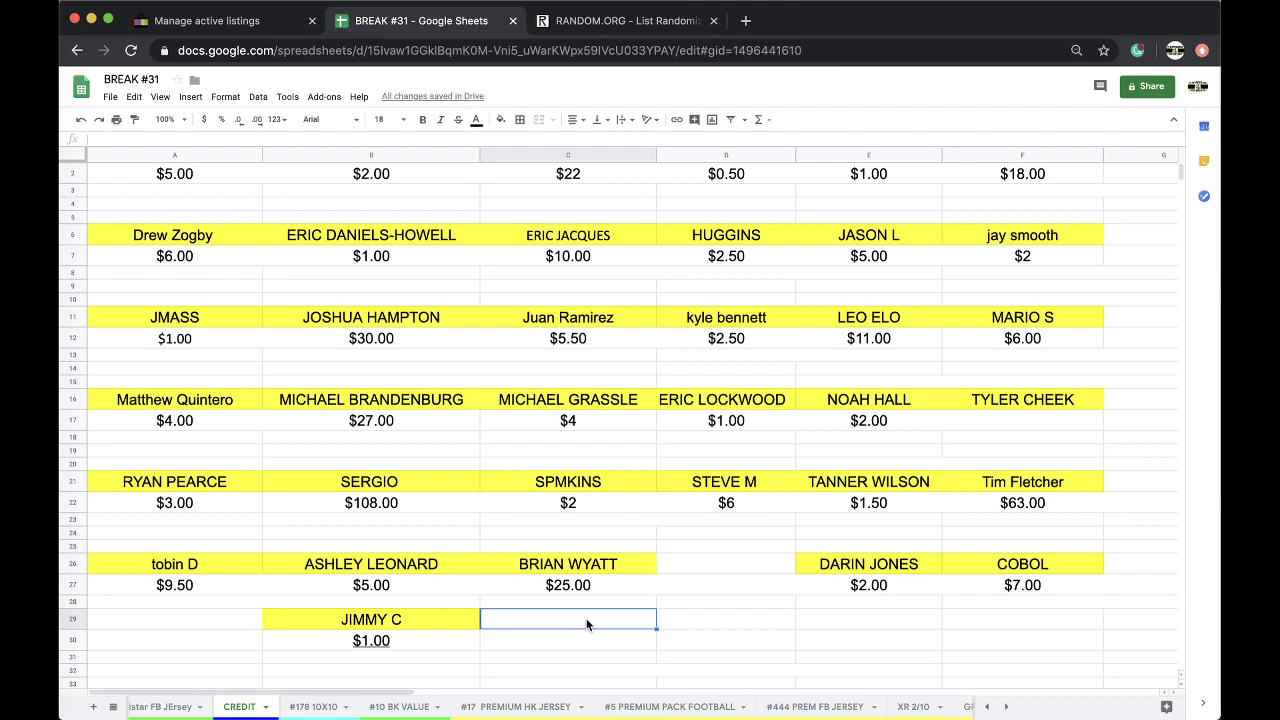
# - Look through the #10, #17 and #5 tabs, then select C16 on #444 PREM FB JERSEY
pyautogui.click(399, 707)
pyautogui.scroll(5, 412, 600)
pyautogui.click(521, 710)
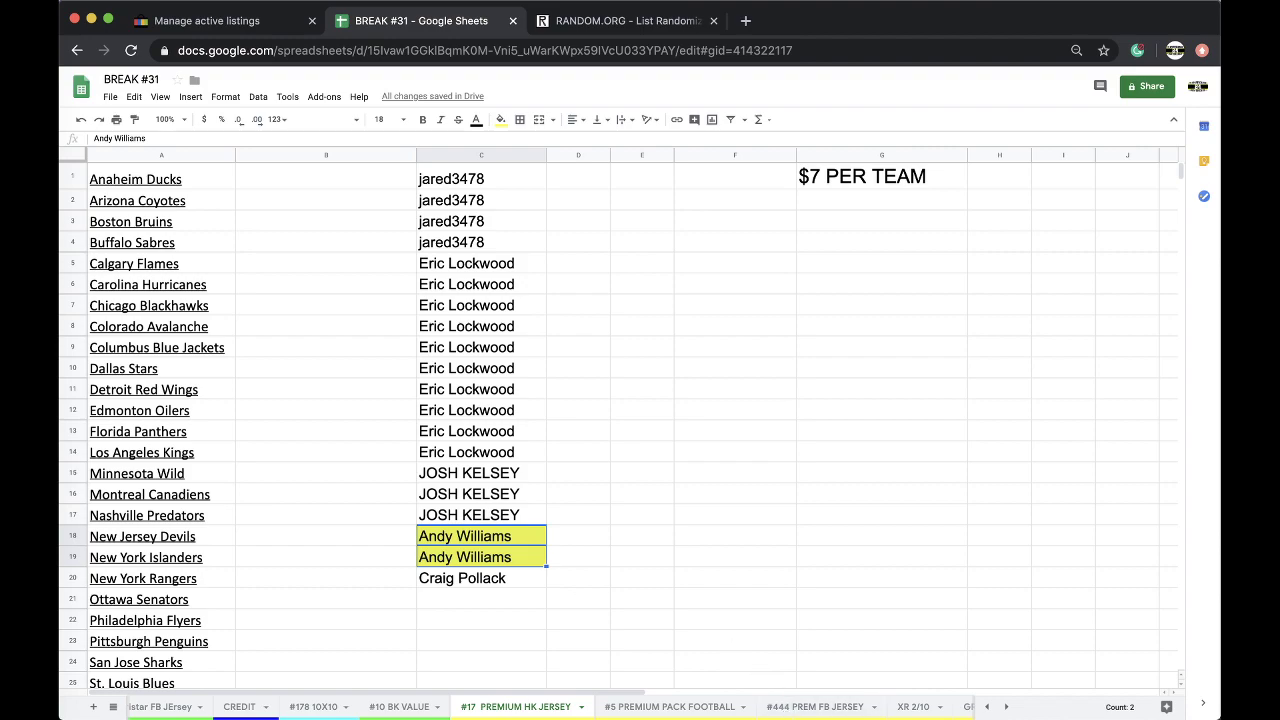
pyautogui.click(687, 710)
pyautogui.scroll(-2, 612, 638)
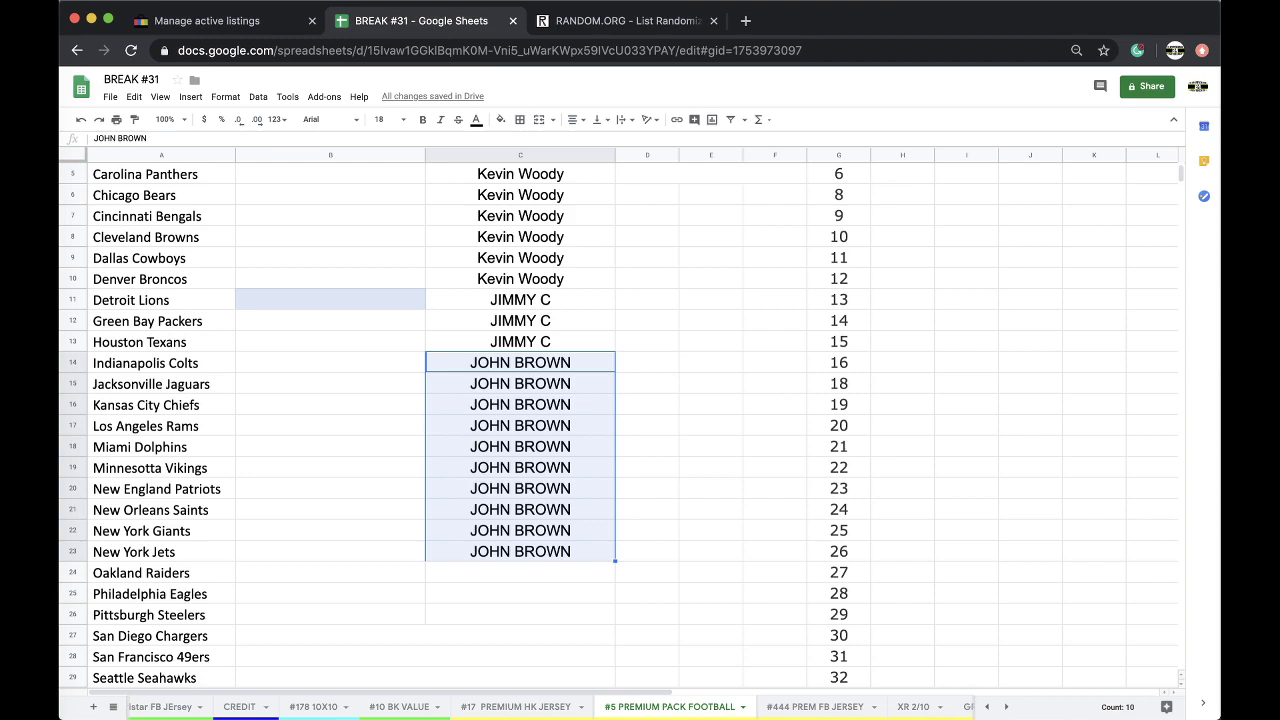
pyautogui.click(785, 707)
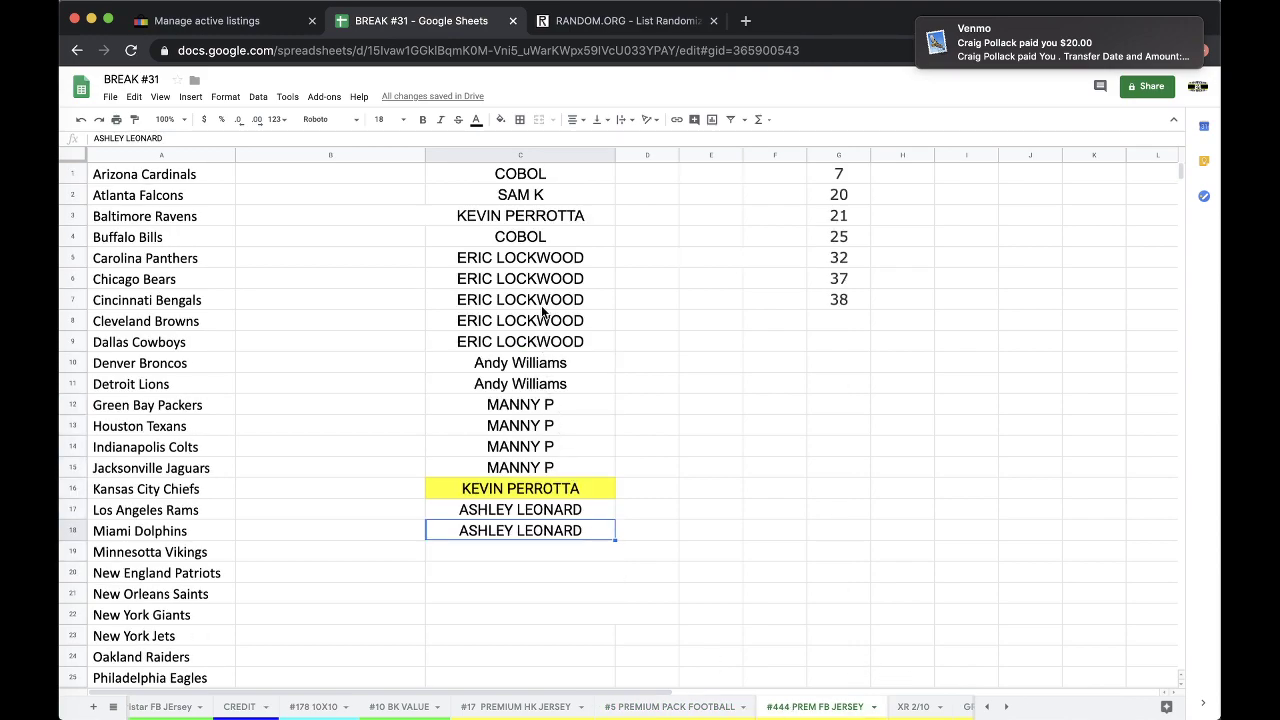
pyautogui.click(472, 494)
pyautogui.click(500, 119)
# - Reset cell C16's fill colour to clear the Chiefs buyer's yellow
pyautogui.click(516, 137)
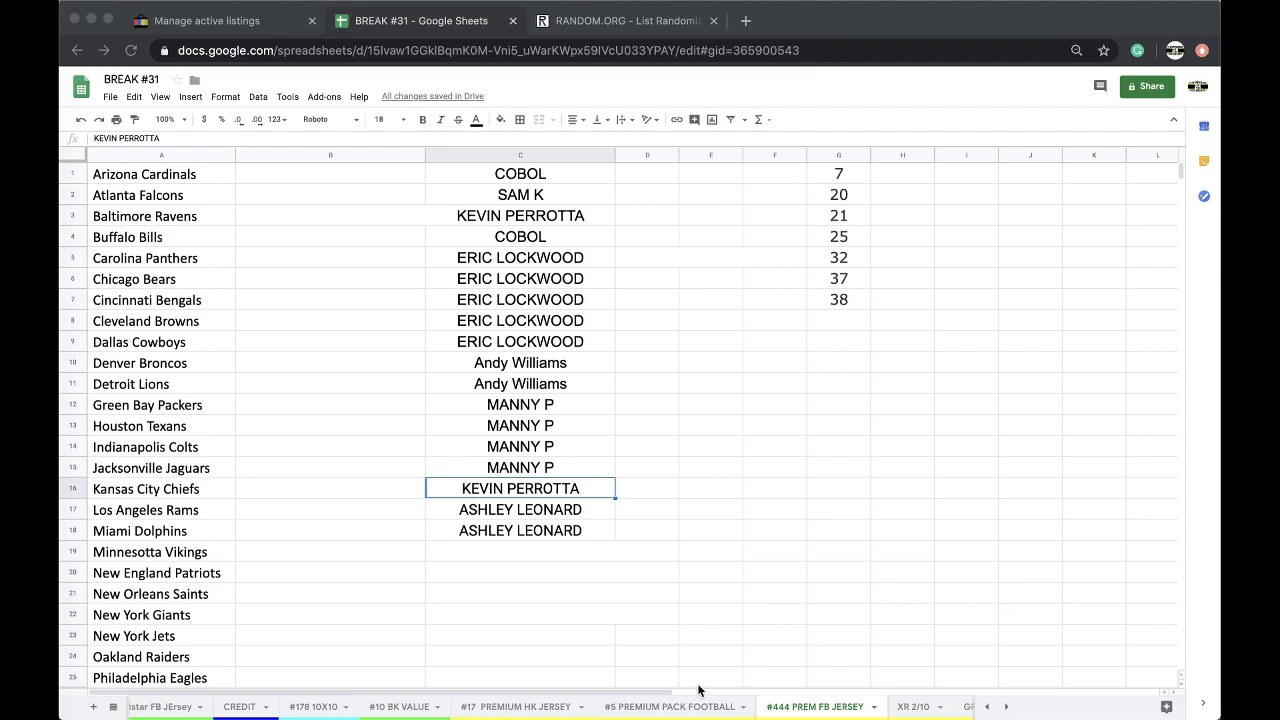
# - Move the three buyer names from C16:C18 further down column C
pyautogui.click(492, 565)
pyautogui.click(493, 570)
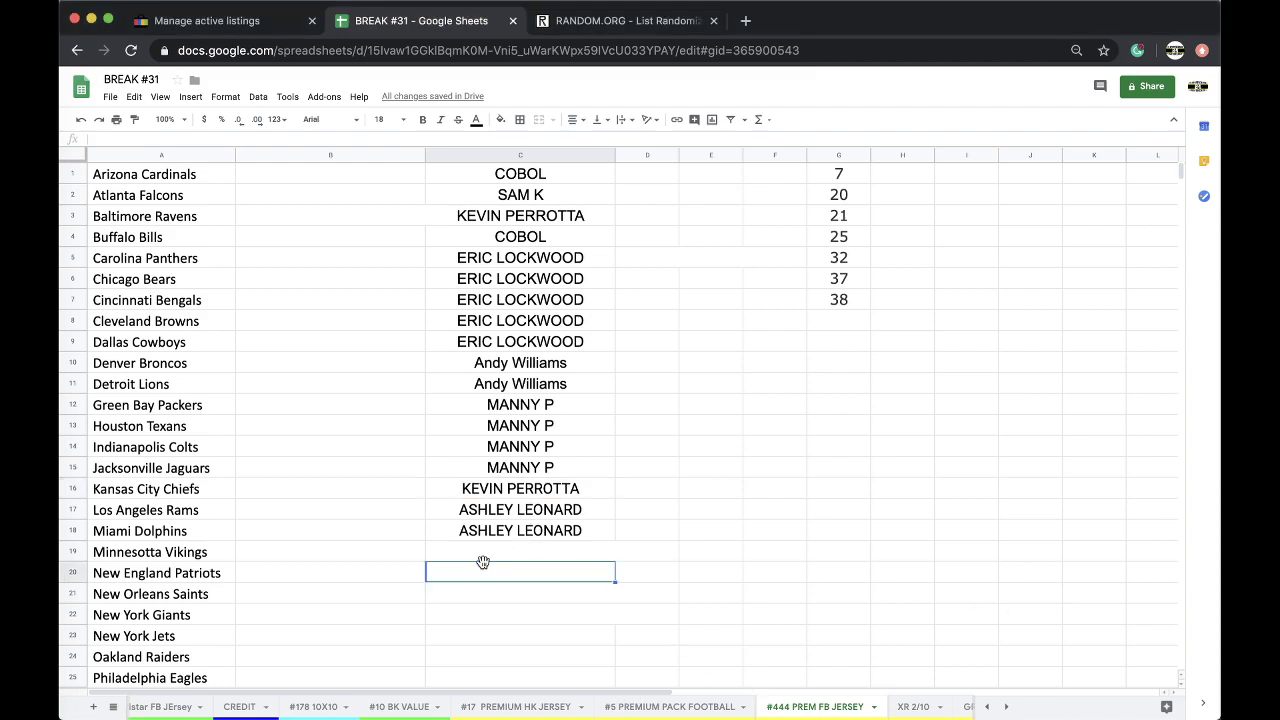
pyautogui.moveTo(530, 492); pyautogui.dragTo(520, 531)
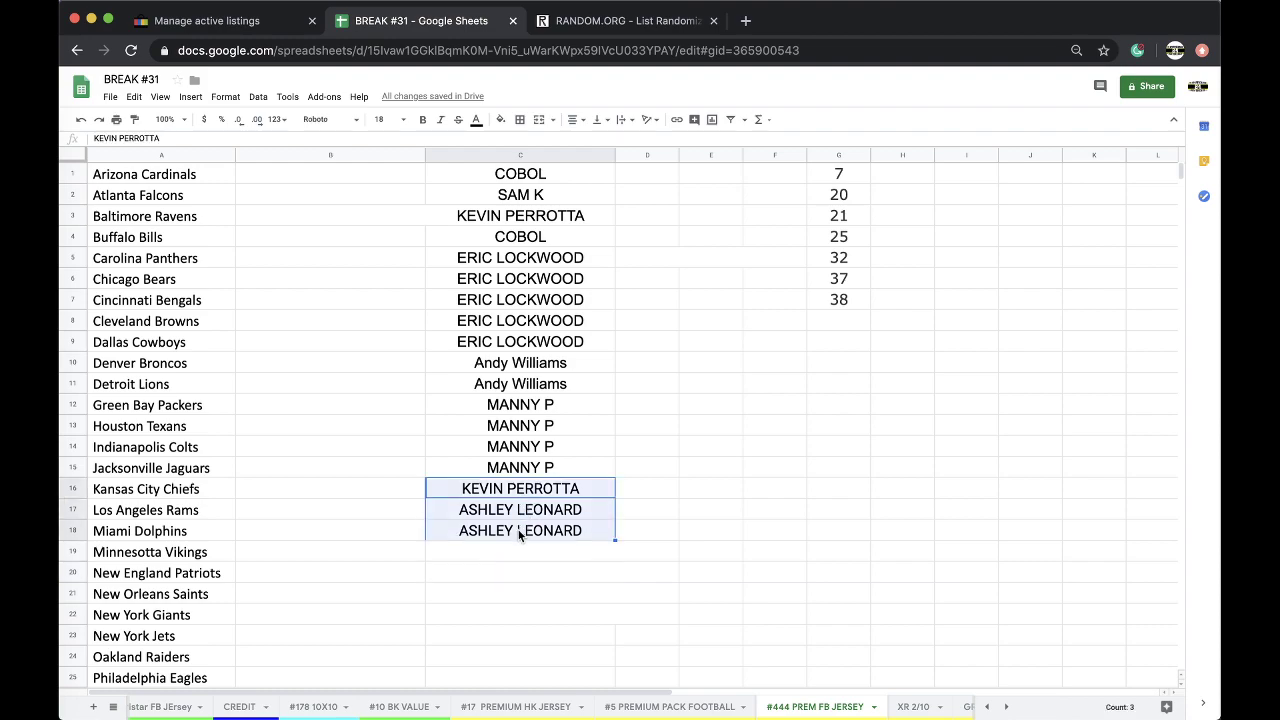
pyautogui.press('Delete')
pyautogui.click(506, 656)
pyautogui.hotkey('ctrl', 'v')
# - Enter a new buyer in C16 and copy the name down through C19
pyautogui.click(475, 489)
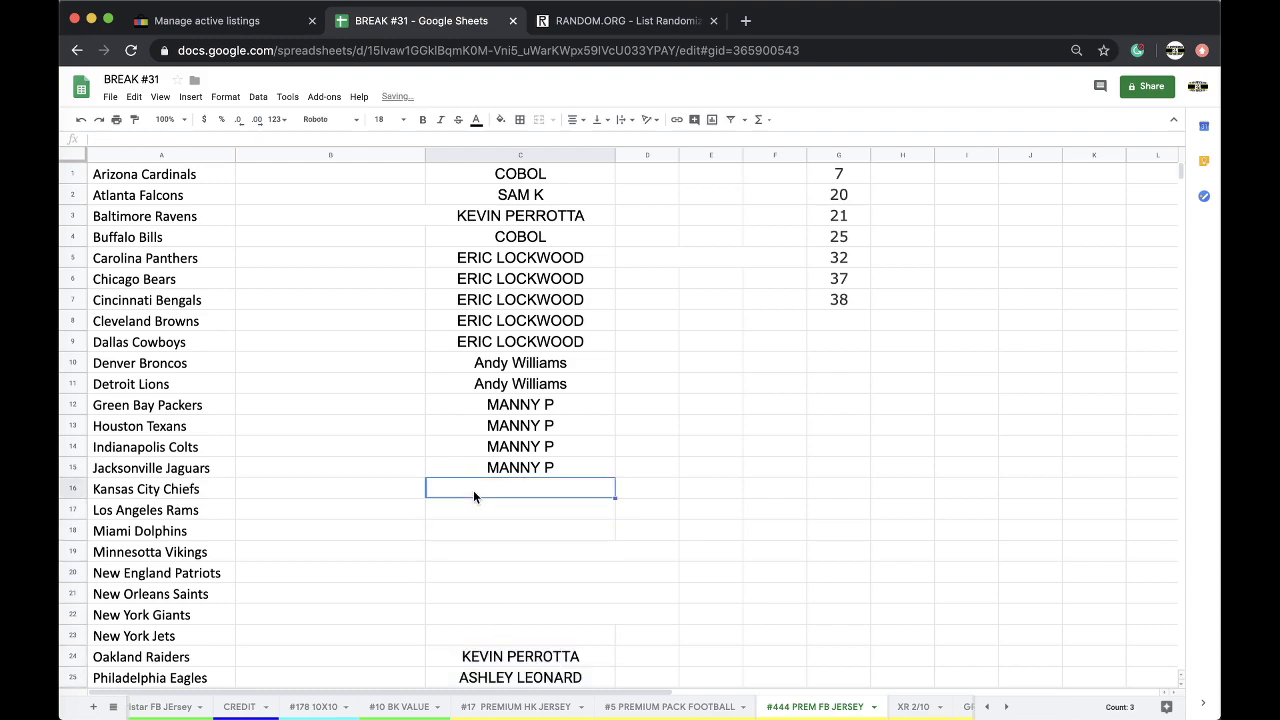
pyautogui.press('Return')
pyautogui.click(471, 493)
pyautogui.hotkey('ctrl', 'c')
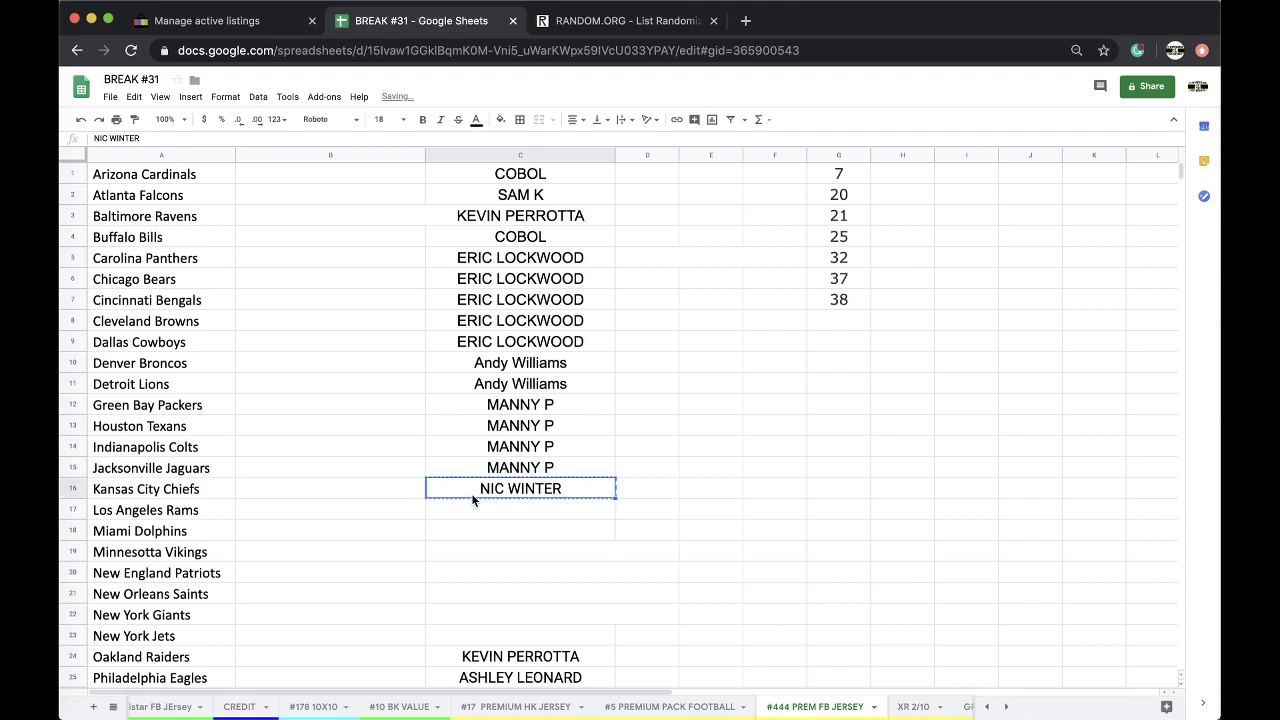
pyautogui.press('Down')
pyautogui.hotkey('ctrl', 'v')
pyautogui.press('Down')
pyautogui.hotkey('ctrl', 'v')
pyautogui.press('Down')
pyautogui.scroll(-1, 500, 523)
pyautogui.hotkey('ctrl', 'v')
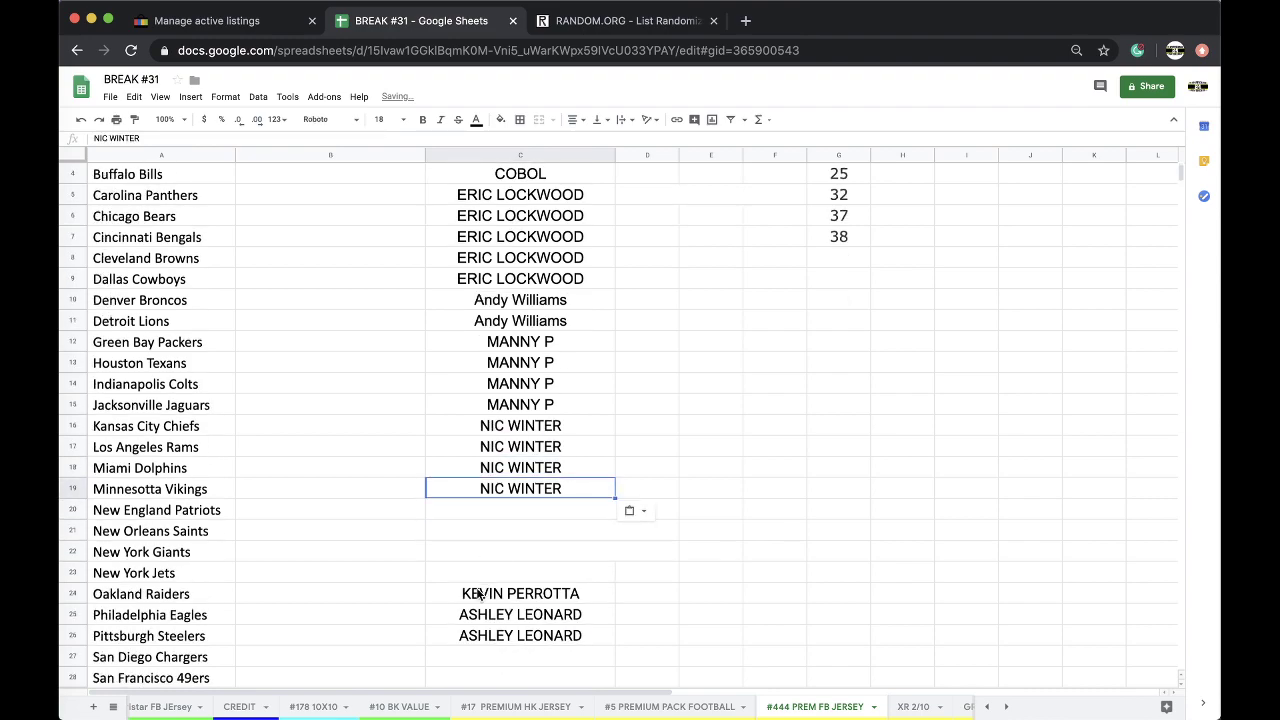
# - Move the three displaced names from C24:C26 up into C20:C22
pyautogui.moveTo(540, 594); pyautogui.dragTo(477, 631)
pyautogui.press('Delete')
pyautogui.click(478, 502)
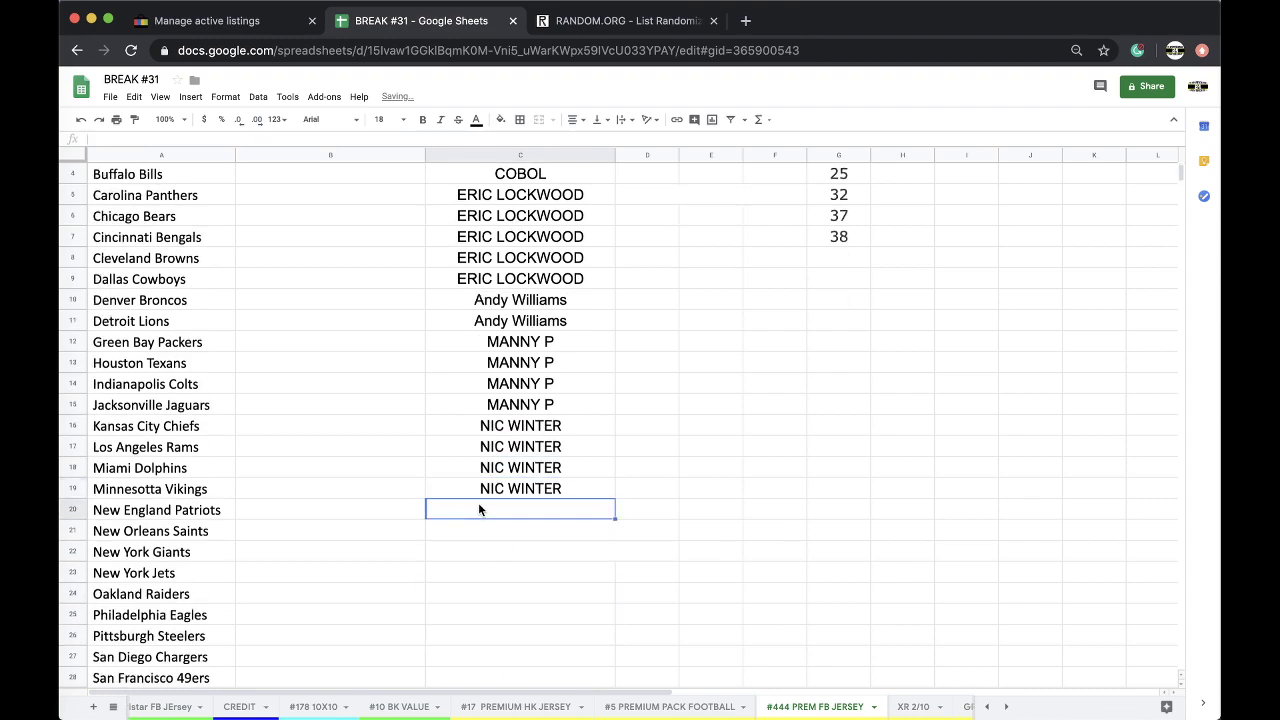
pyautogui.hotkey('ctrl', 'v')
# - Search the CREDIT sheet for the new buyer, then undo a stray yellow fill on C20:C22
pyautogui.click(245, 707)
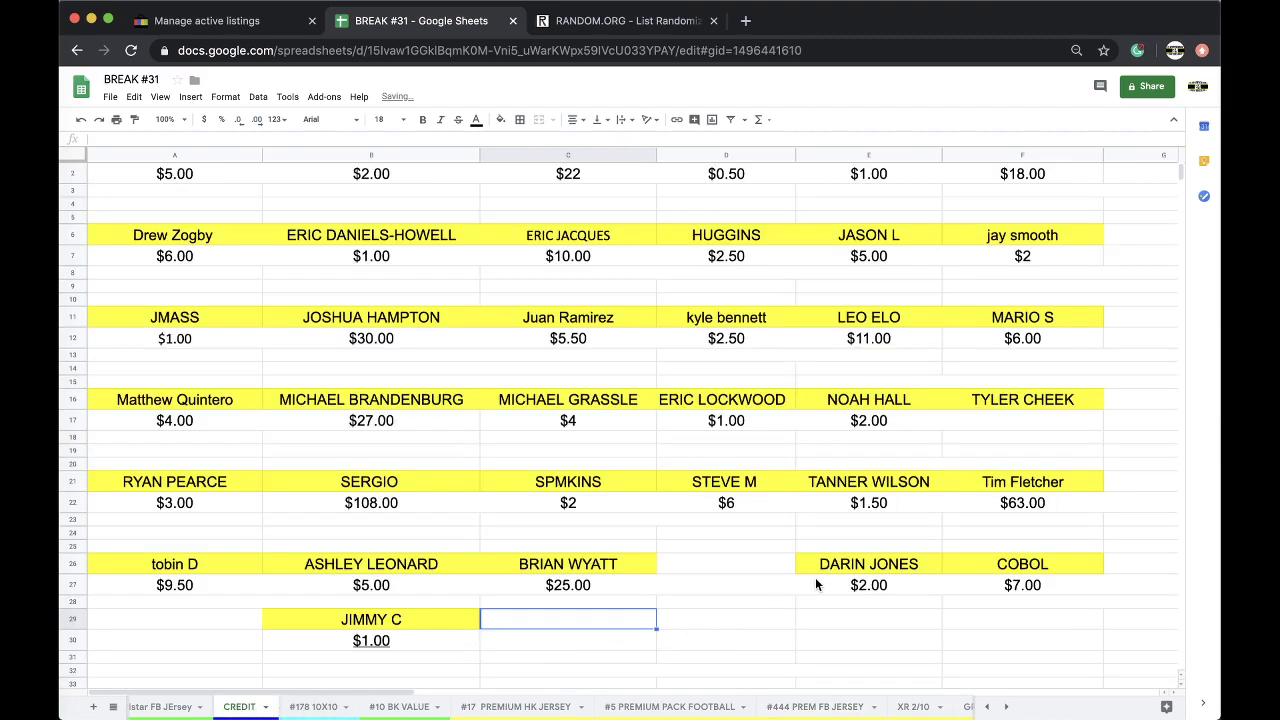
pyautogui.scroll(1, 811, 507)
pyautogui.hotkey('ctrl', 'f')
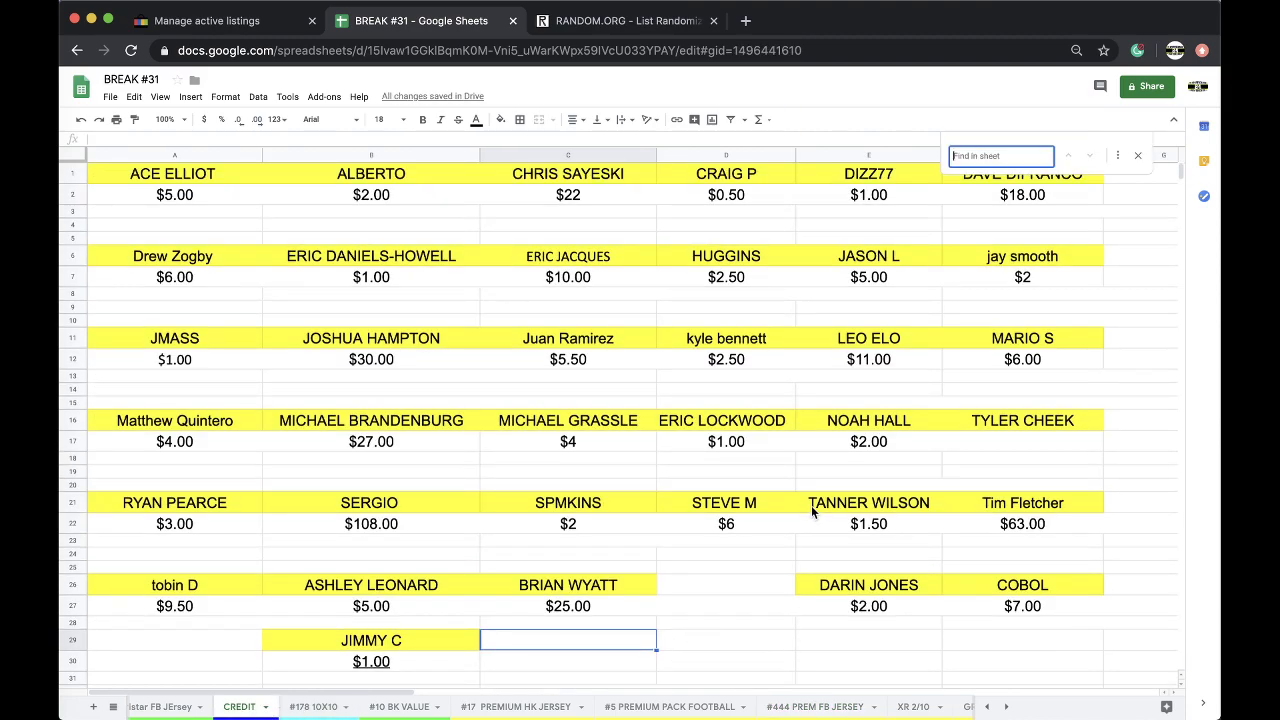
pyautogui.write('NIC')
pyautogui.click(796, 706)
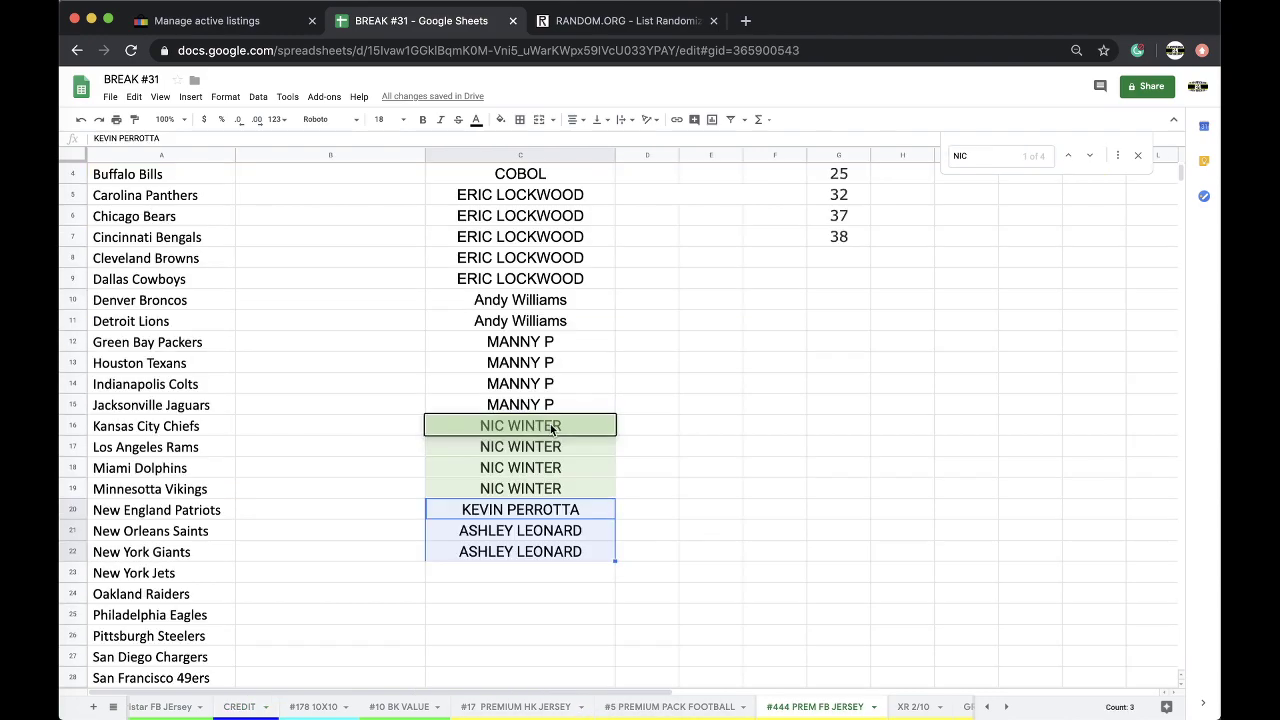
pyautogui.click(500, 119)
pyautogui.click(543, 177)
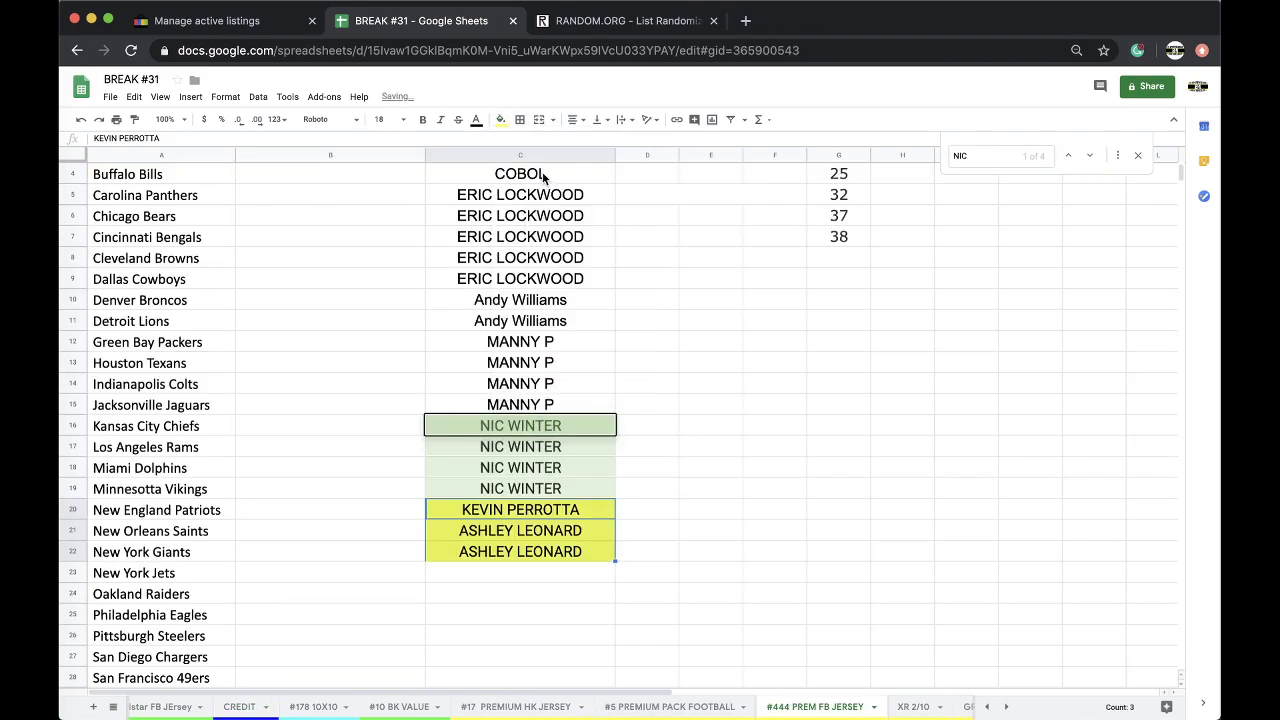
pyautogui.hotkey('ctrl', 'z')
pyautogui.hotkey('ctrl', 'f')
pyautogui.press('BackSpace')
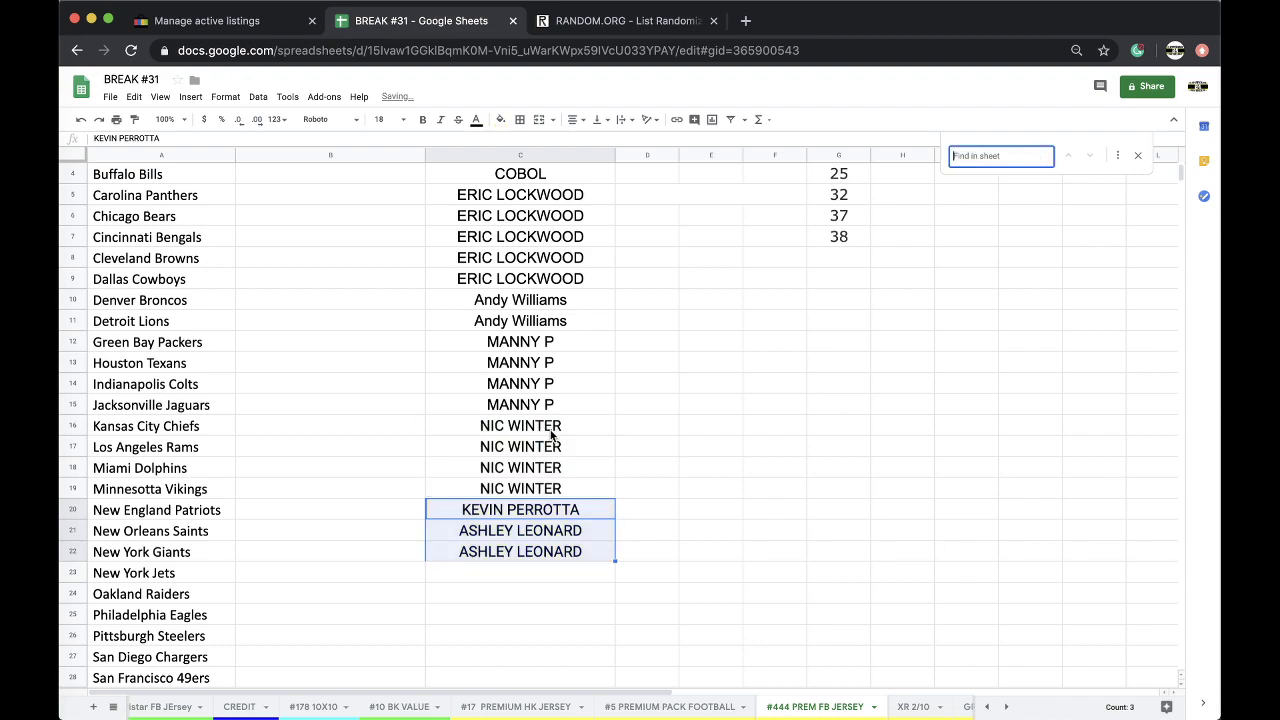
# - Fill the new buyer's cells C16:C19 yellow
pyautogui.moveTo(550, 435)
pyautogui.mouseDown()
pyautogui.moveTo(514, 446)
pyautogui.moveTo(515, 490)
pyautogui.mouseUp()
pyautogui.click(500, 119)
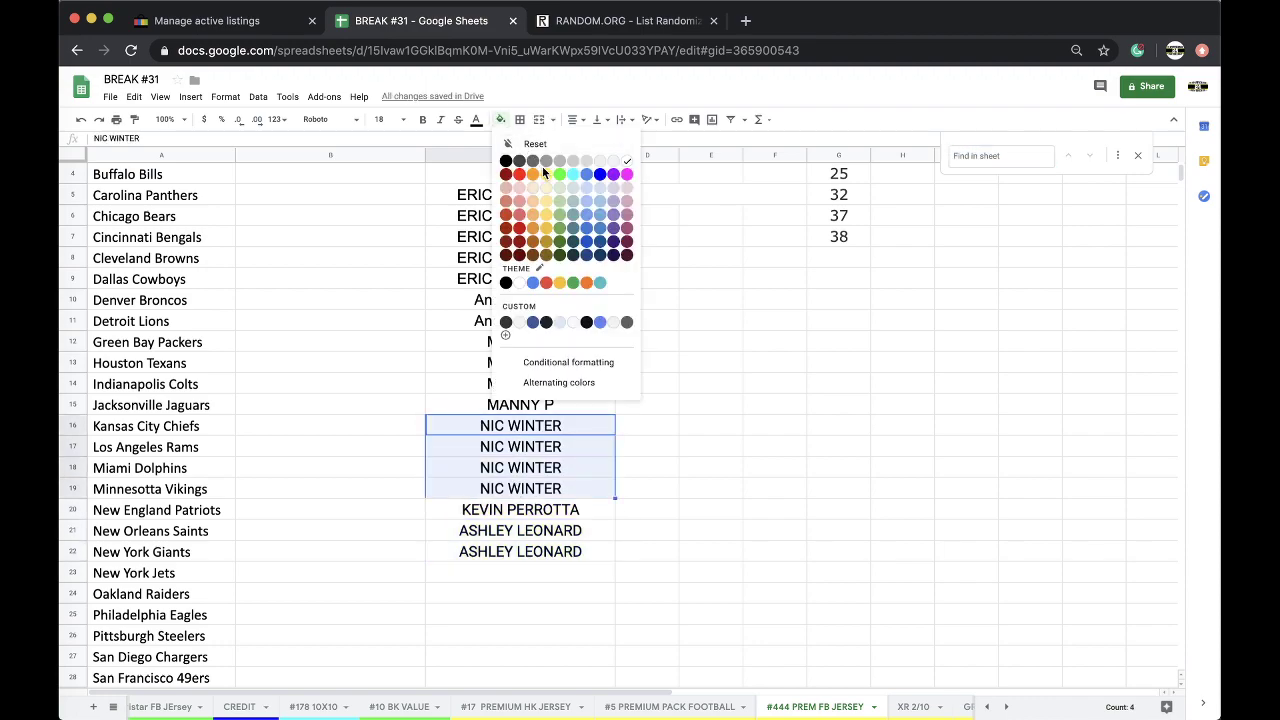
pyautogui.click(546, 175)
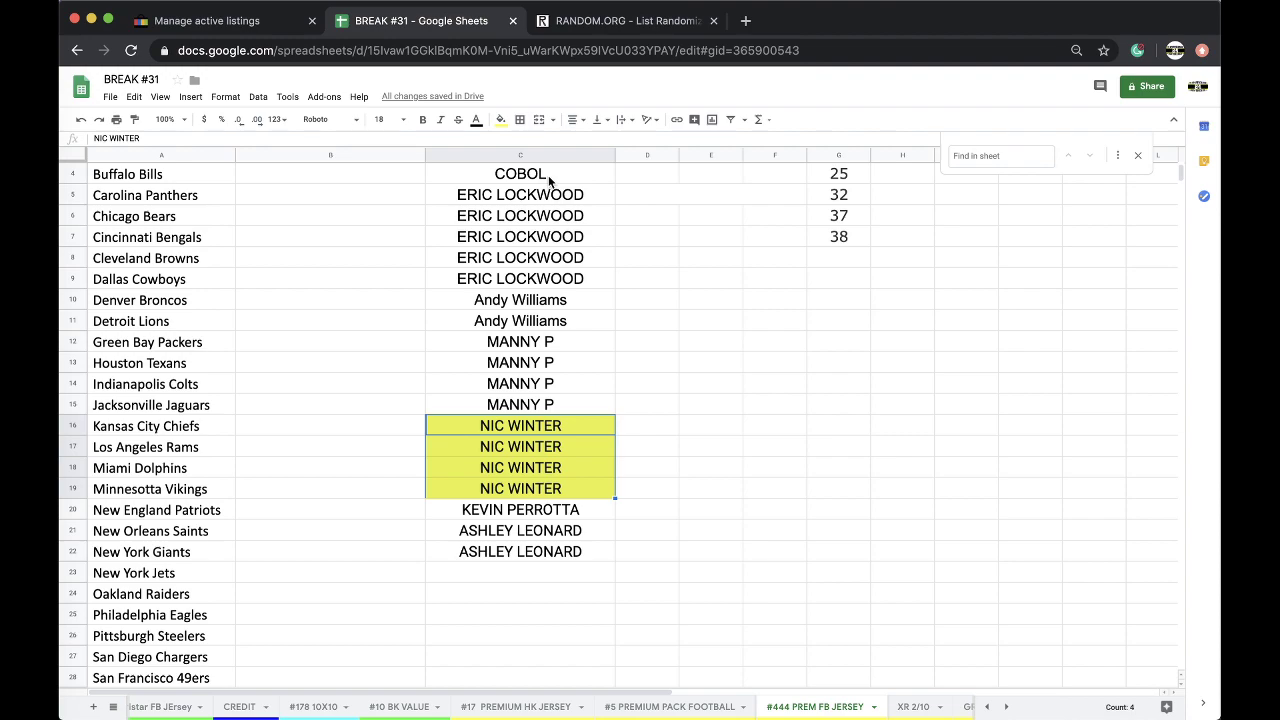
pyautogui.scroll(-3, 541, 486)
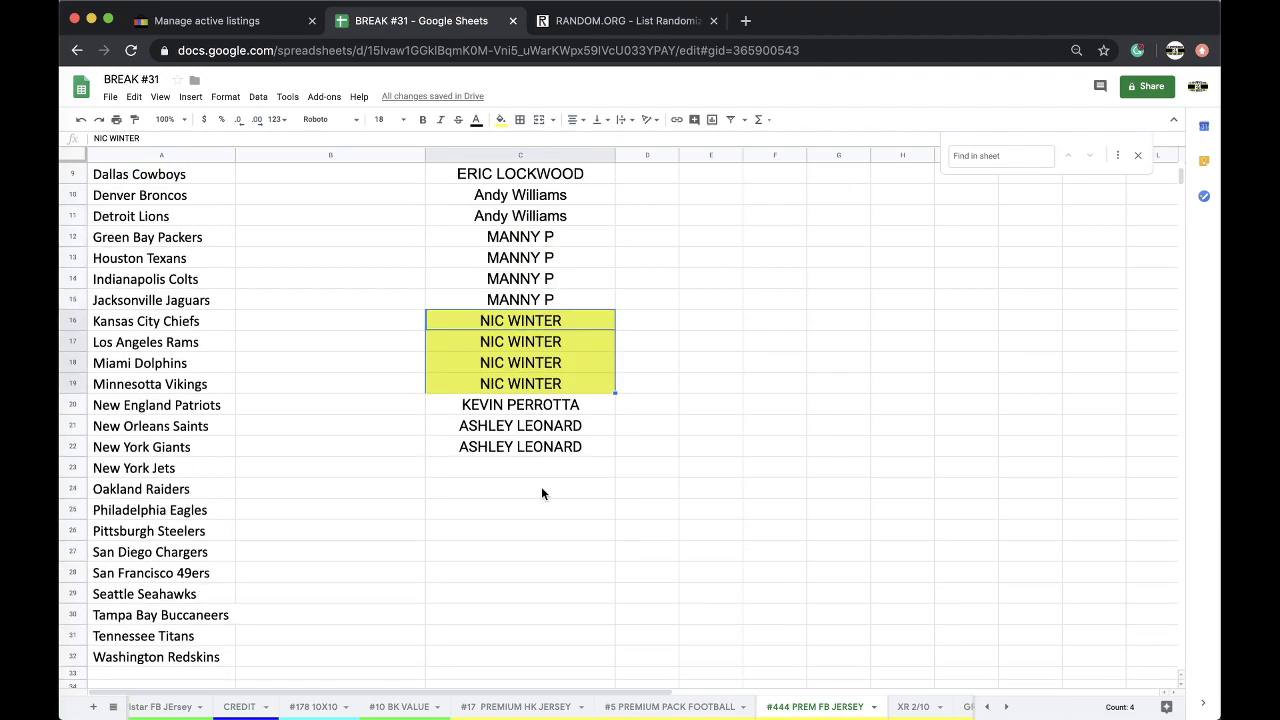
pyautogui.scroll(1, 541, 486)
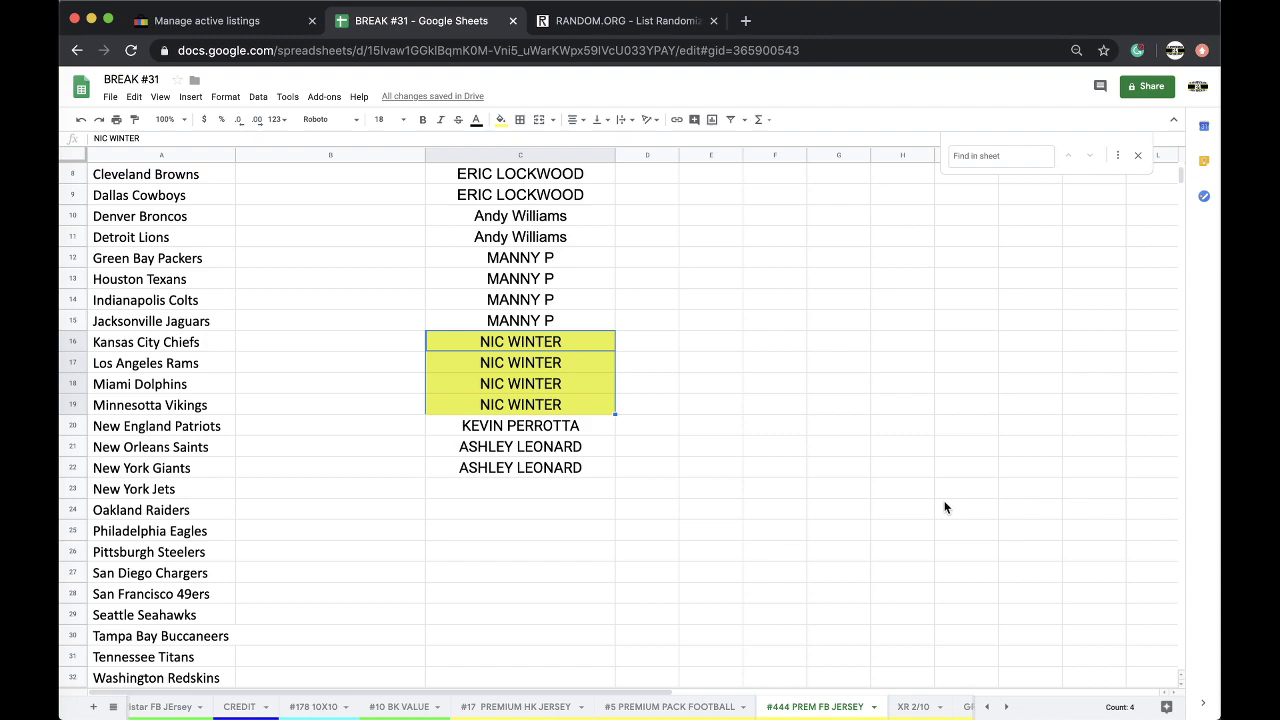
# - Assign an autocompleted buyer to the New York Jets in C23 and fill it yellow
pyautogui.click(560, 490)
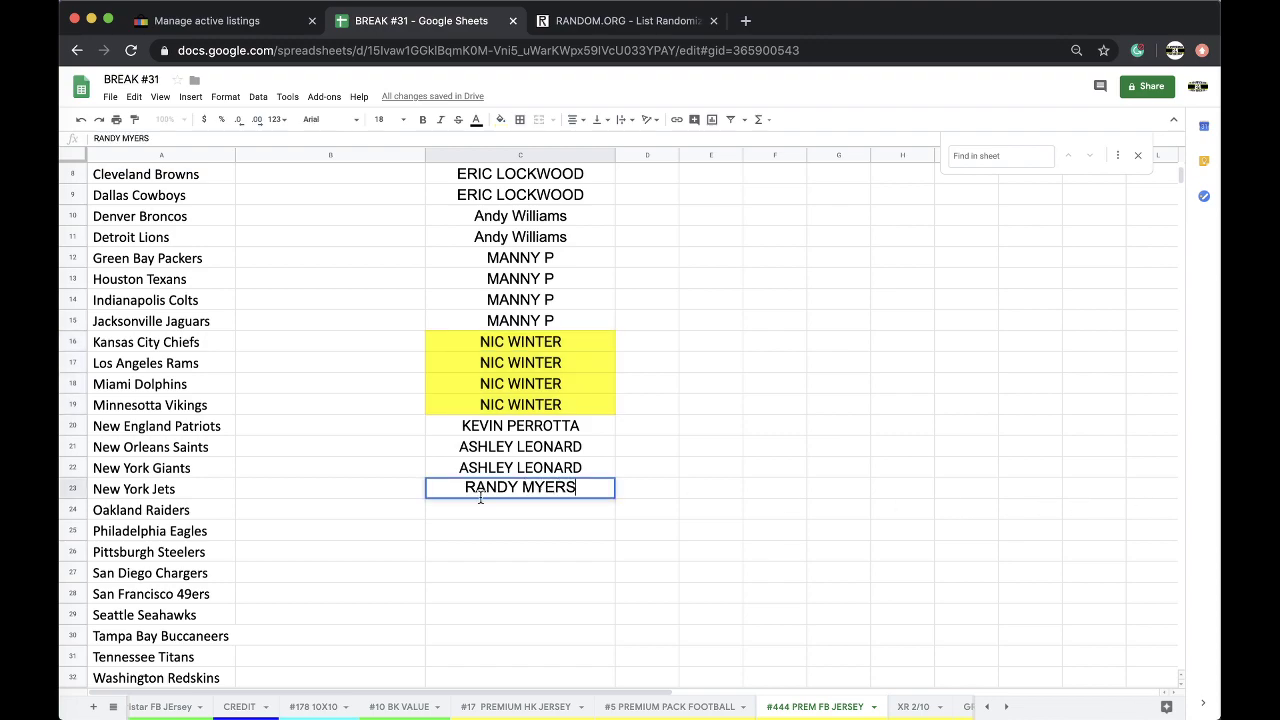
pyautogui.press('Return')
pyautogui.click(467, 498)
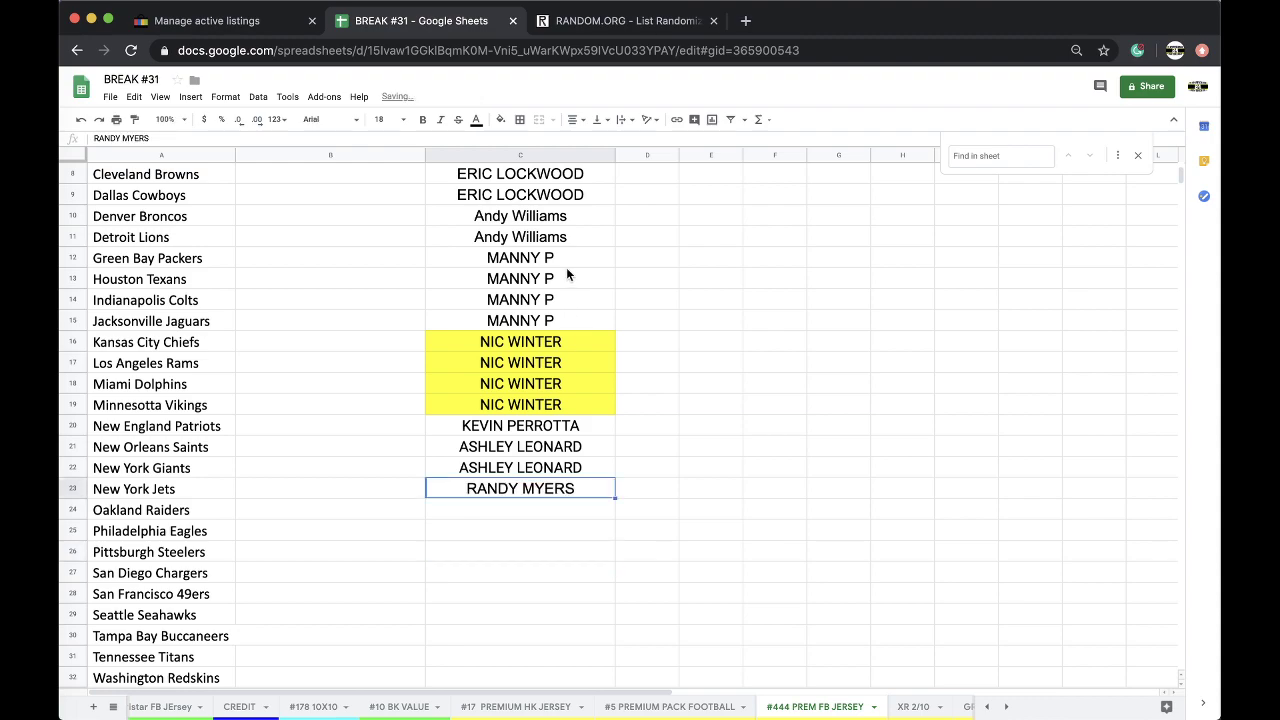
pyautogui.click(501, 120)
pyautogui.click(547, 177)
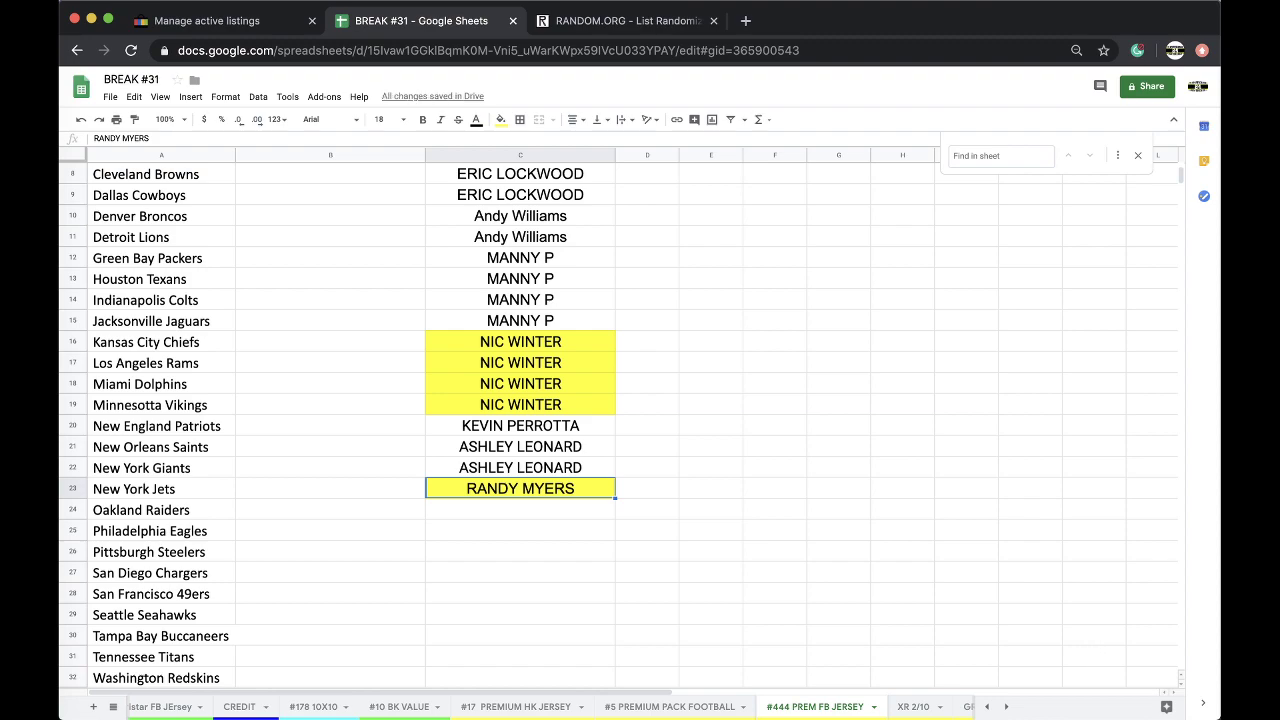
# - Give the Oakland Raiders rows C24:C25 to a new buyer and fill them yellow
pyautogui.click(494, 522)
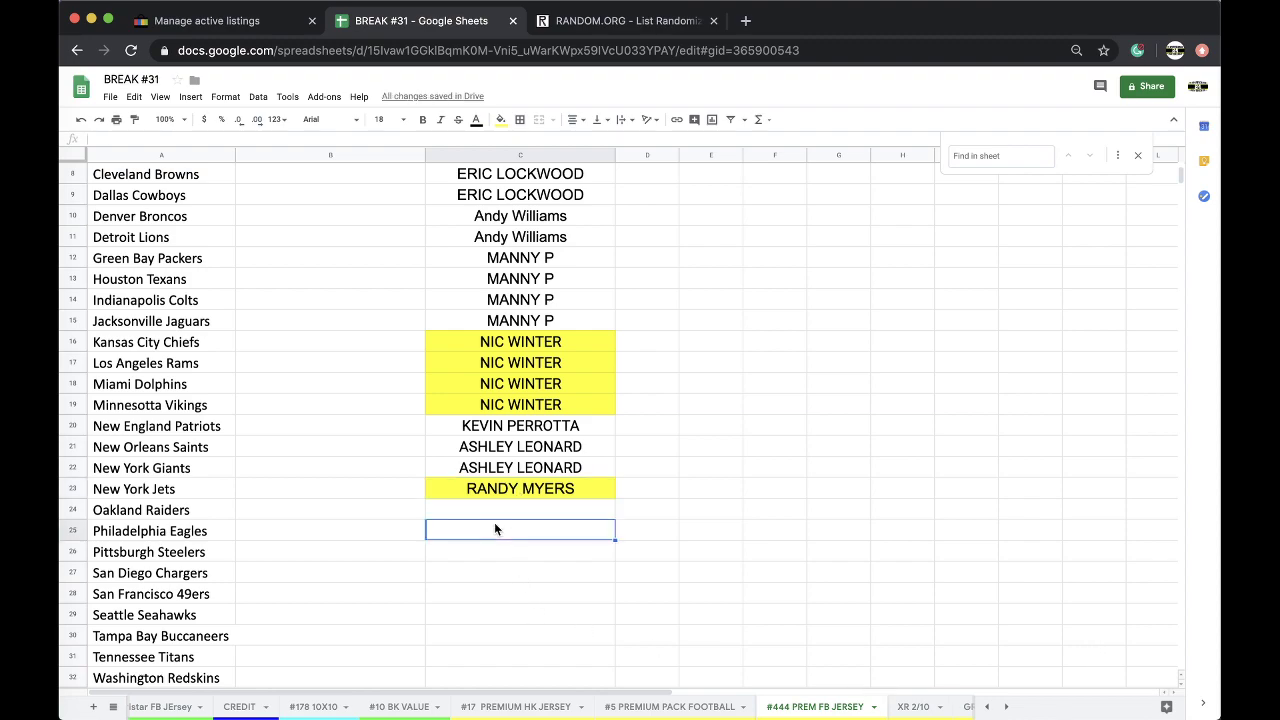
pyautogui.click(486, 508)
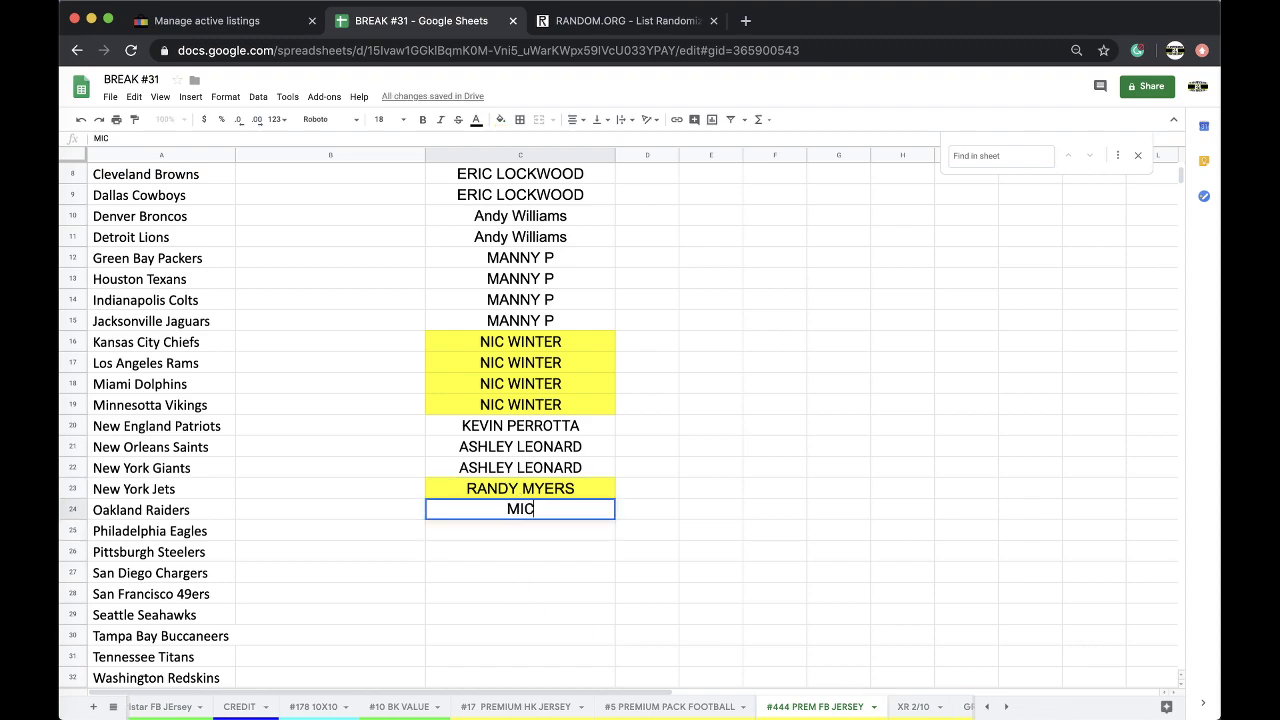
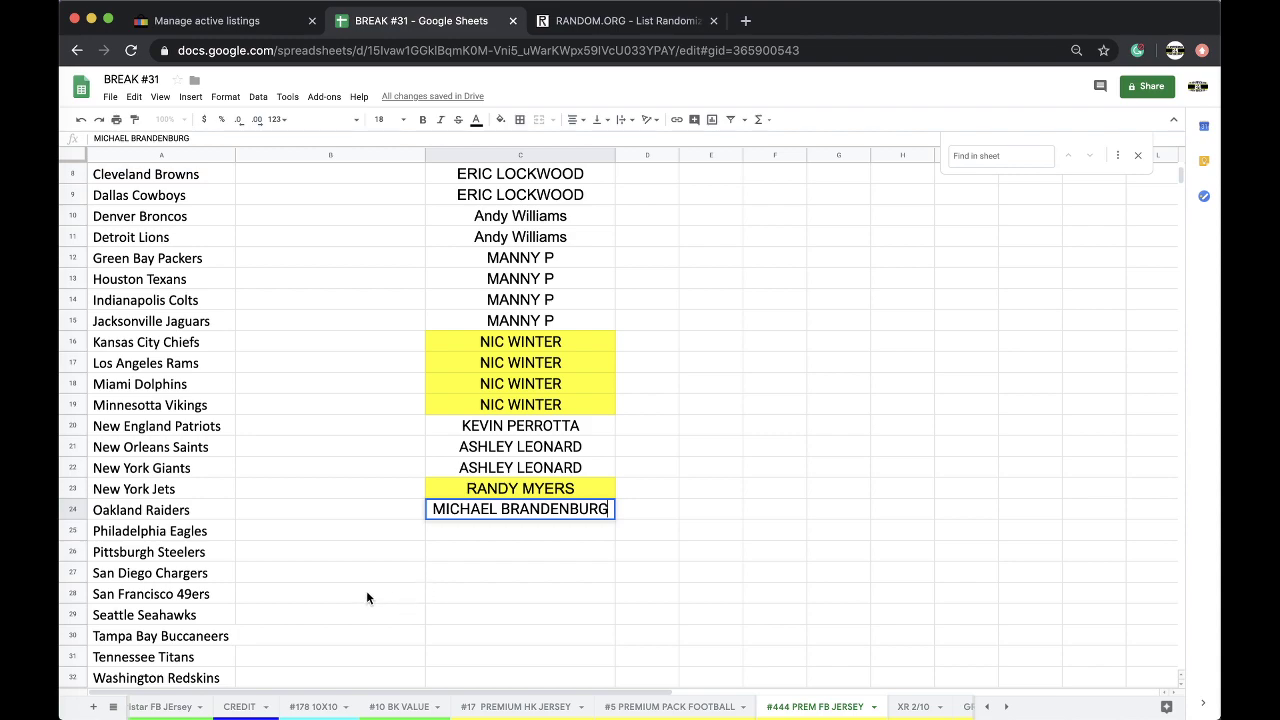
pyautogui.click(500, 578)
pyautogui.click(505, 515)
pyautogui.hotkey('ctrl', 'c')
pyautogui.press('Down')
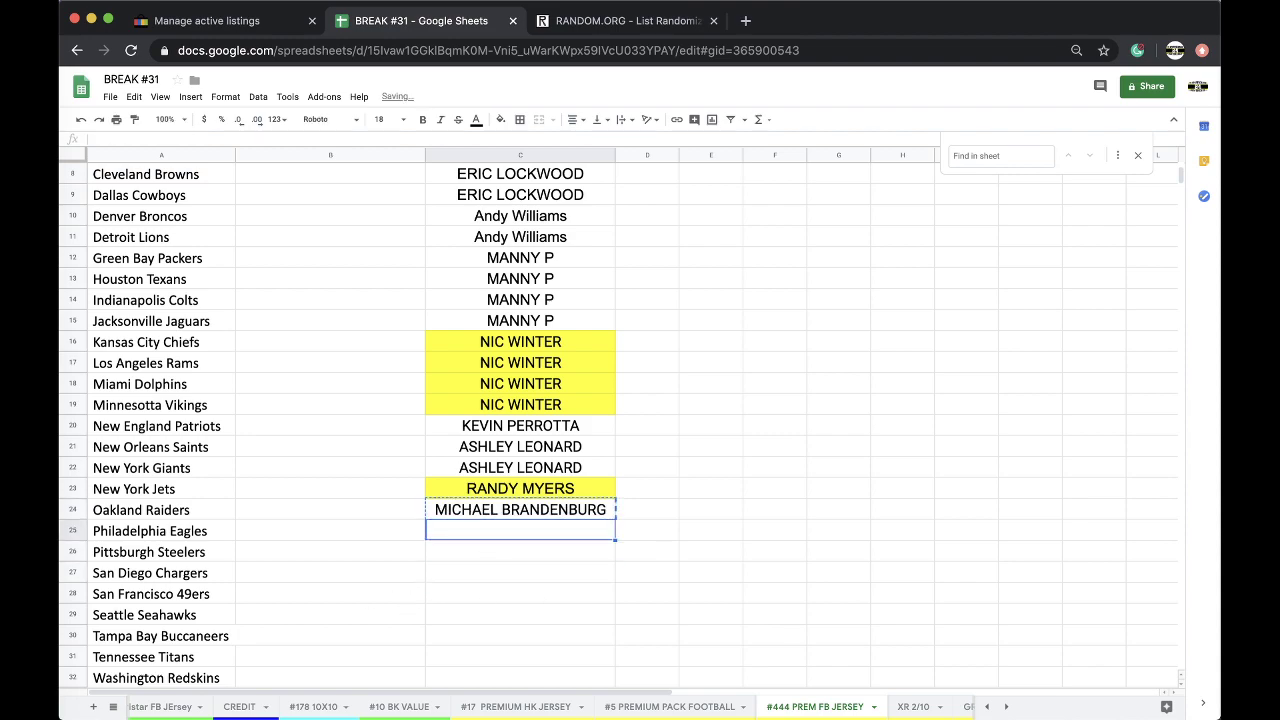
pyautogui.hotkey('ctrl', 'v')
pyautogui.moveTo(463, 514); pyautogui.dragTo(463, 526)
pyautogui.click(500, 119)
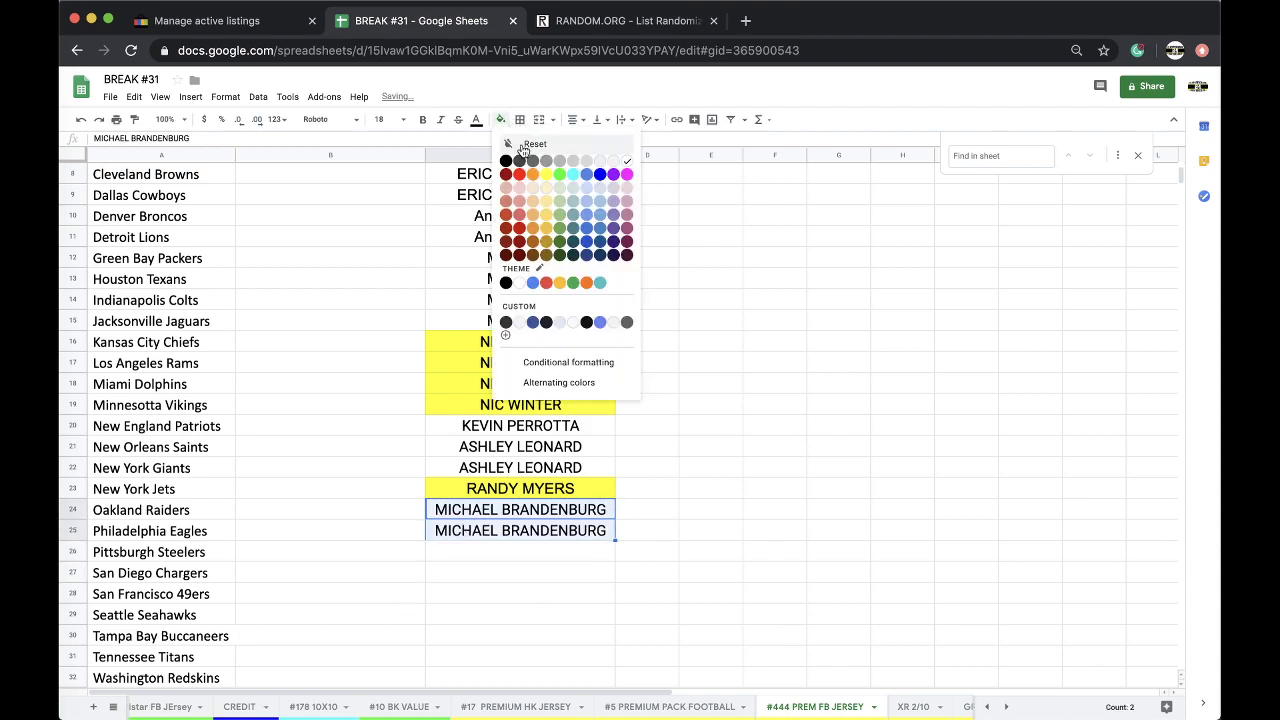
pyautogui.click(543, 174)
# - Paste that buyer into C24:C26 on the #5 PREMIUM PACK FOOTBALL sheet
pyautogui.click(652, 700)
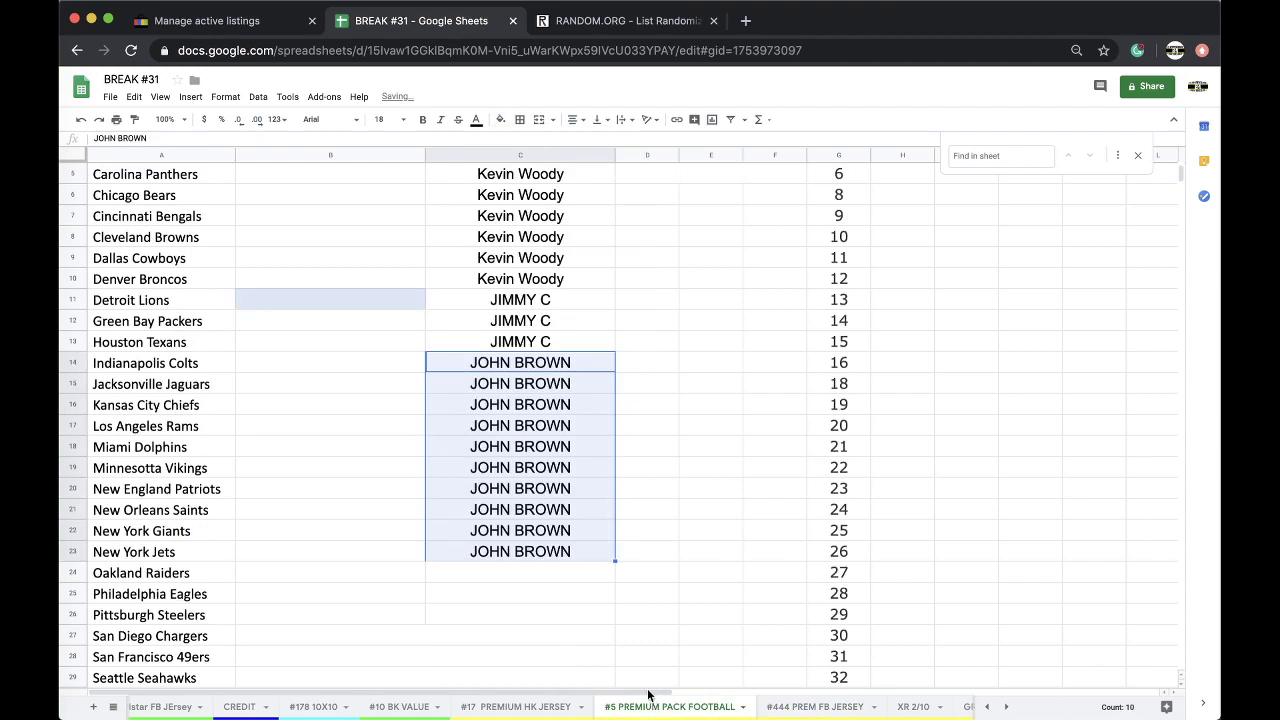
pyautogui.click(548, 579)
pyautogui.hotkey('ctrl', 'v')
pyautogui.press('Down')
pyautogui.press('Down')
pyautogui.hotkey('ctrl', 'v')
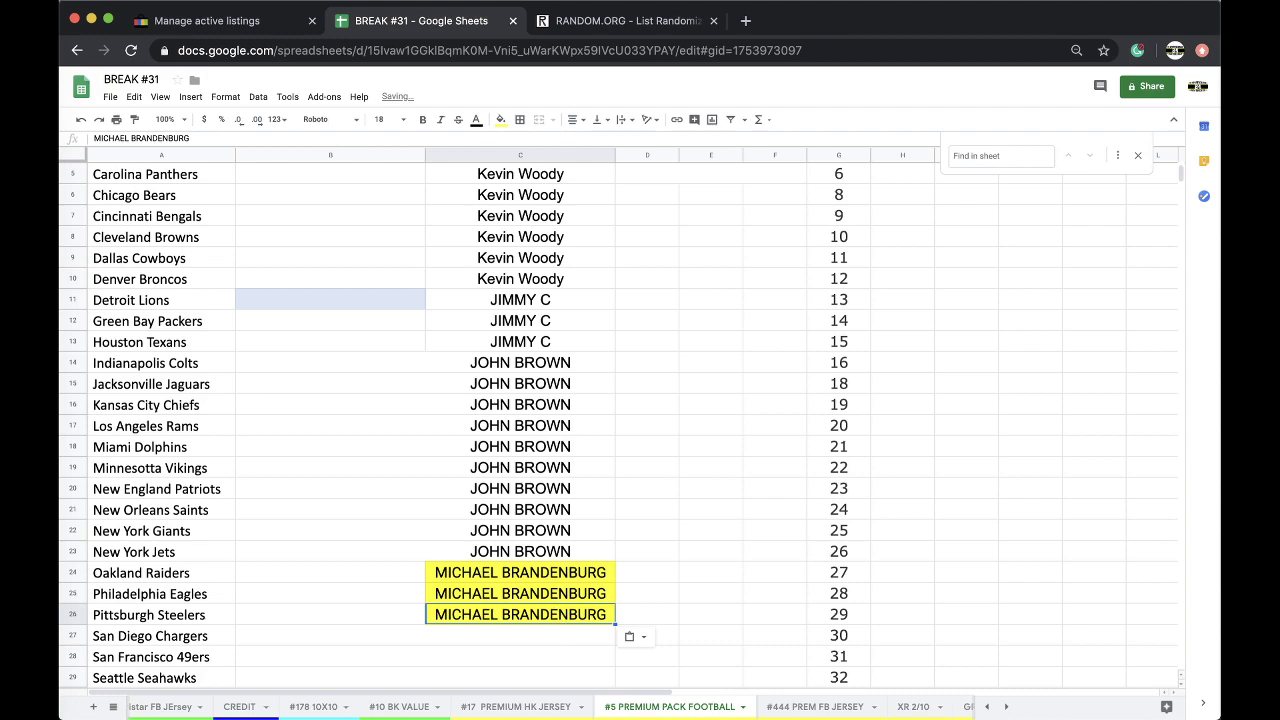
# - On #444 PREM FB JERSEY, remove the yellow fill from C16:C19
pyautogui.click(780, 706)
pyautogui.moveTo(525, 345); pyautogui.dragTo(527, 405)
pyautogui.click(500, 119)
pyautogui.click(503, 135)
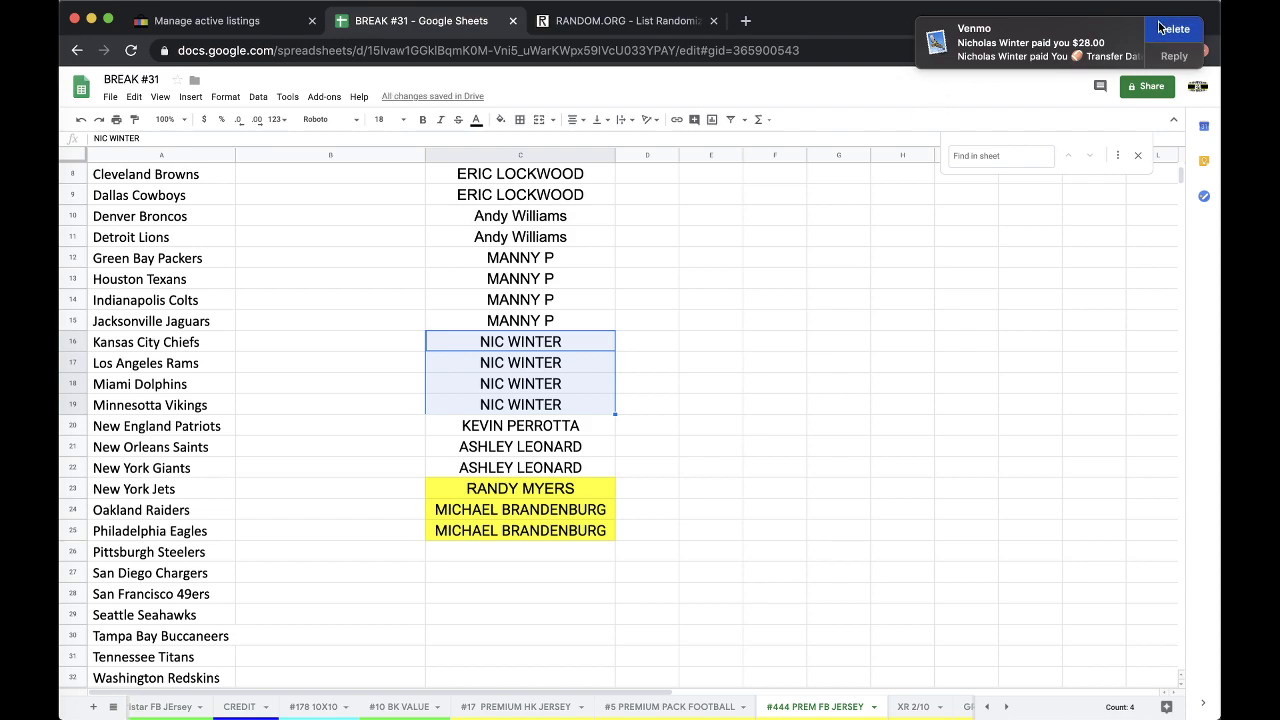
# - On #17 PREMIUM HK JERSEY, reset the fill on the Devils and Islanders buyer cells
pyautogui.click(1160, 28)
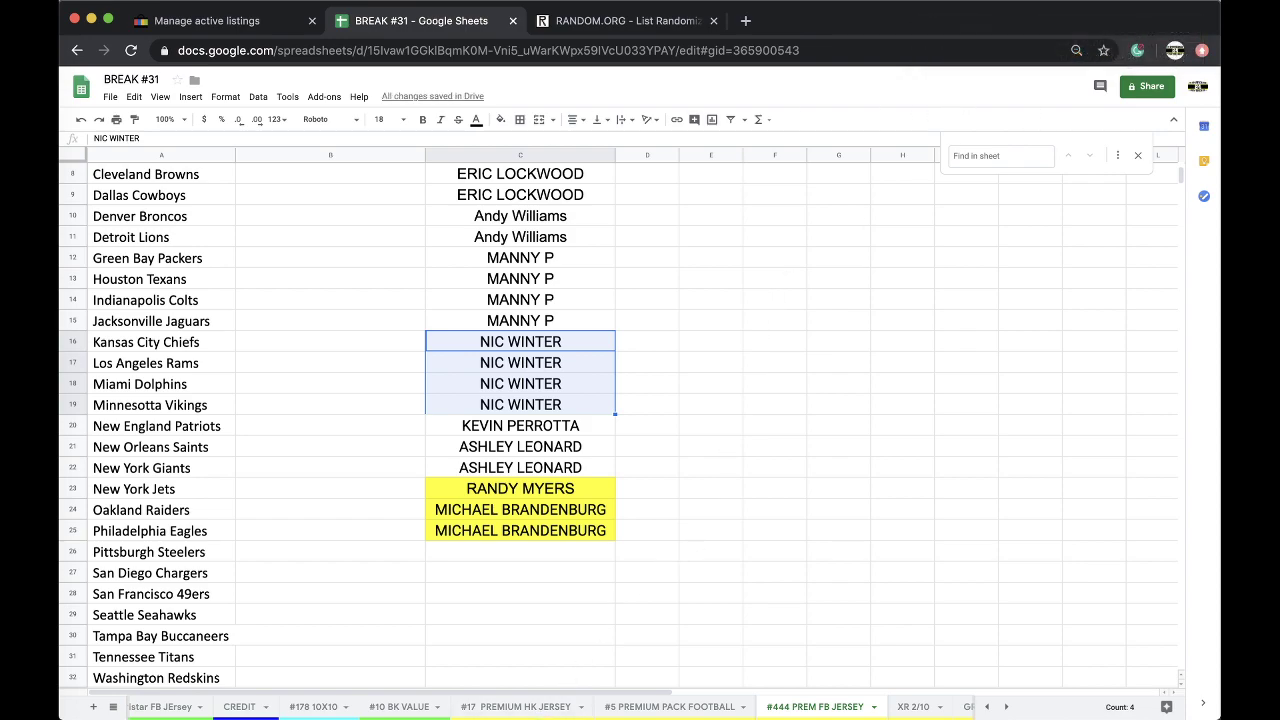
pyautogui.click(533, 708)
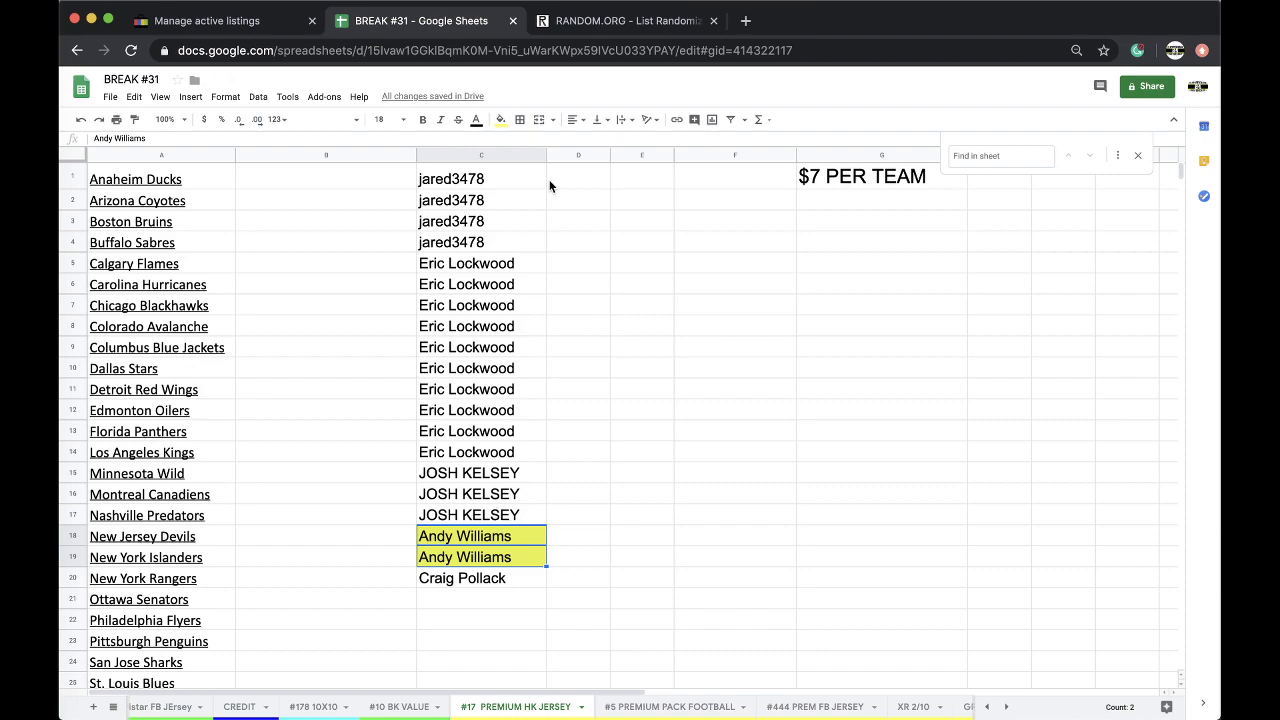
pyautogui.click(497, 119)
pyautogui.click(530, 143)
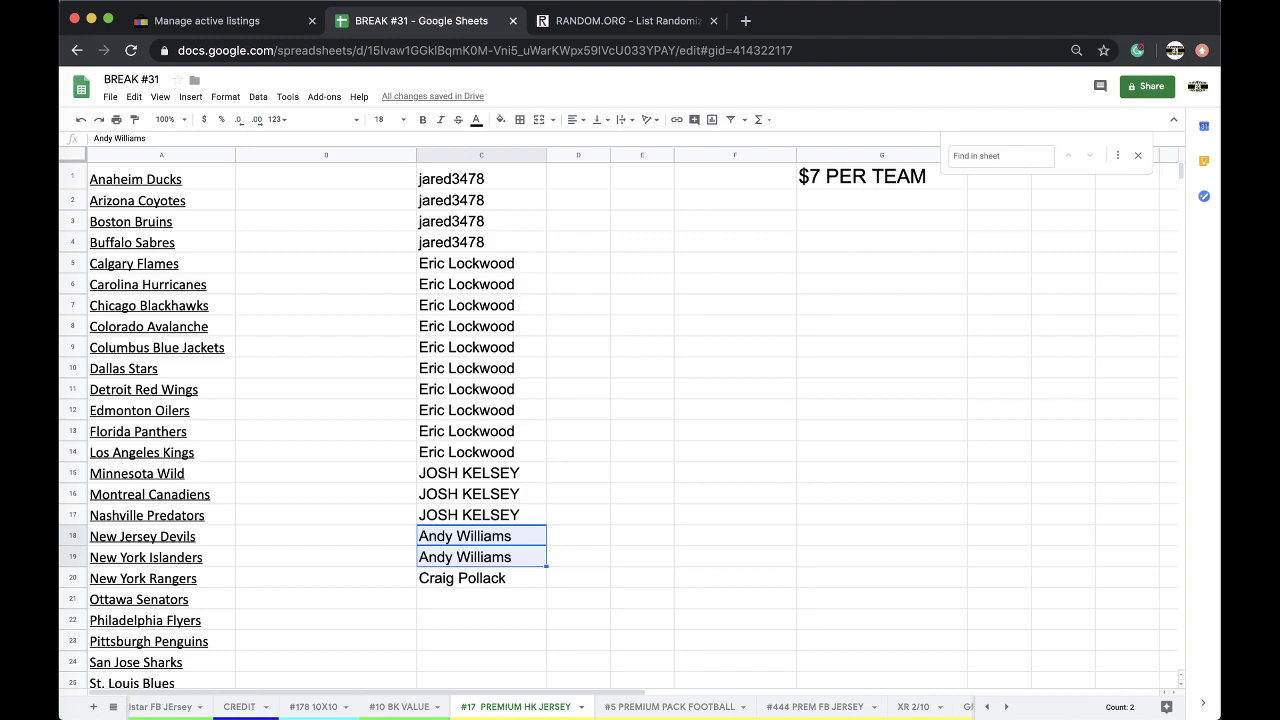
# - Clear the yellow fill from the New York Jets buyer cell on #444
pyautogui.click(768, 706)
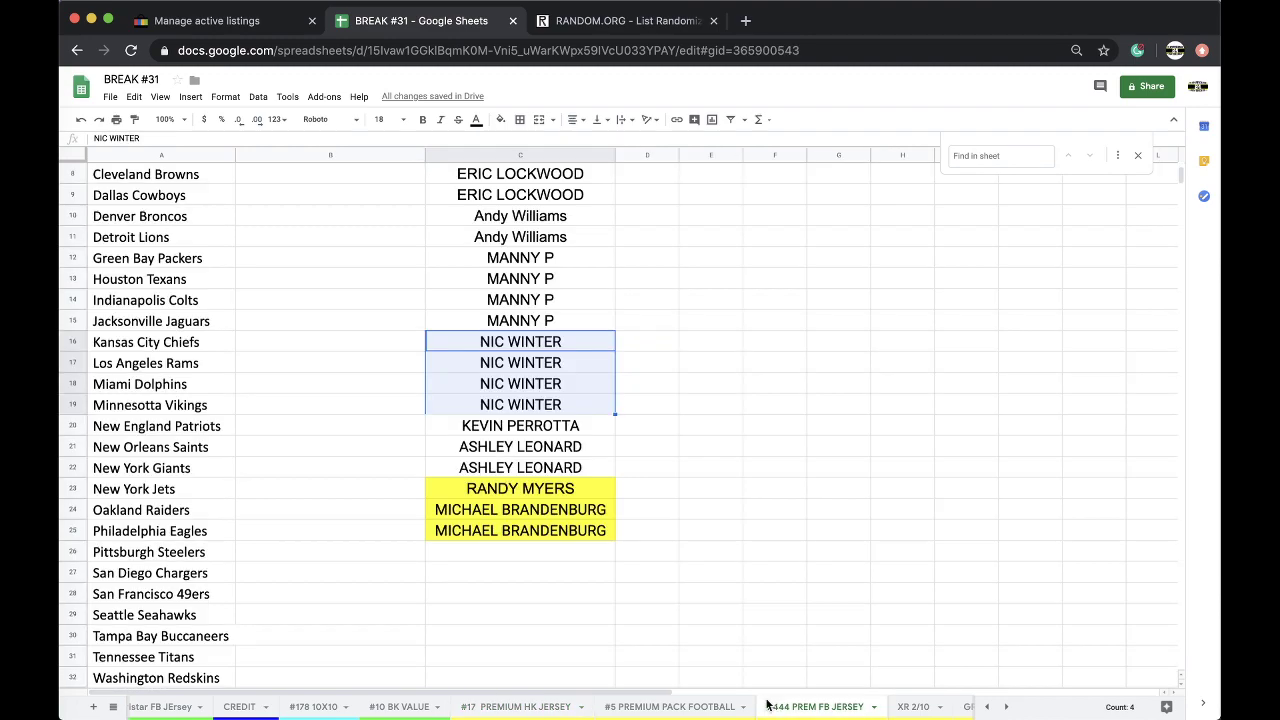
pyautogui.click(534, 495)
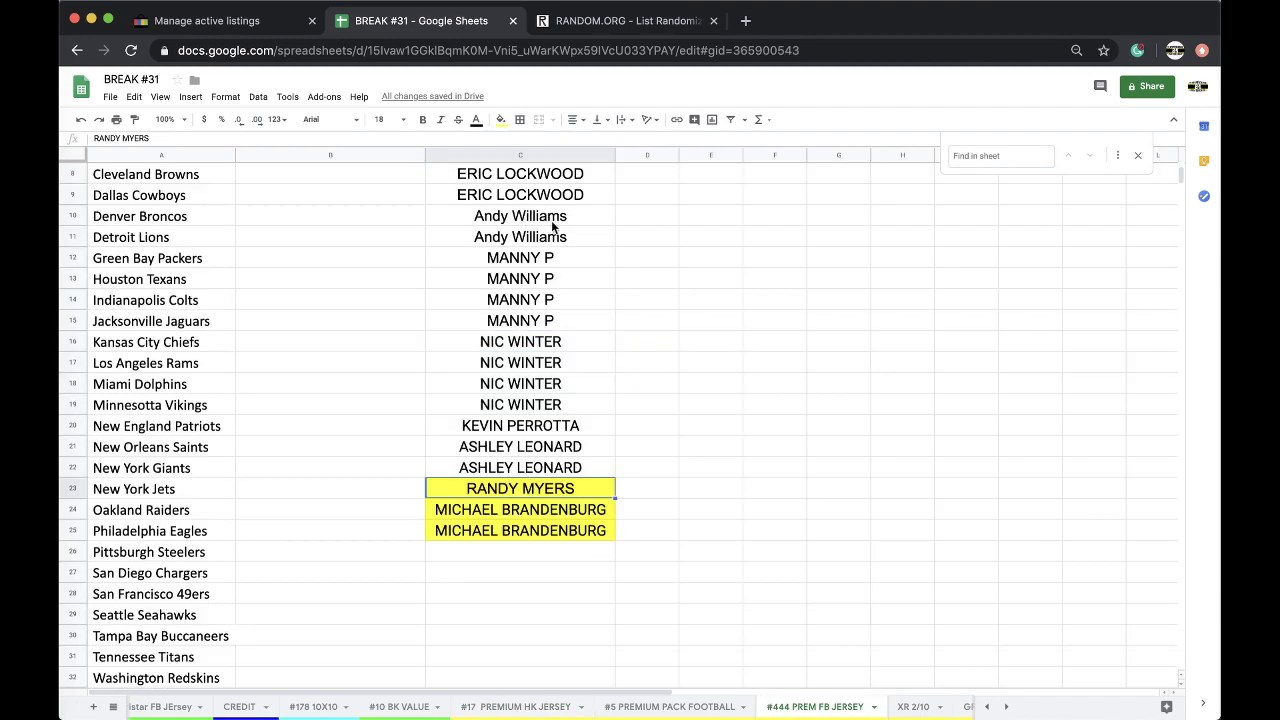
pyautogui.click(501, 120)
pyautogui.click(507, 137)
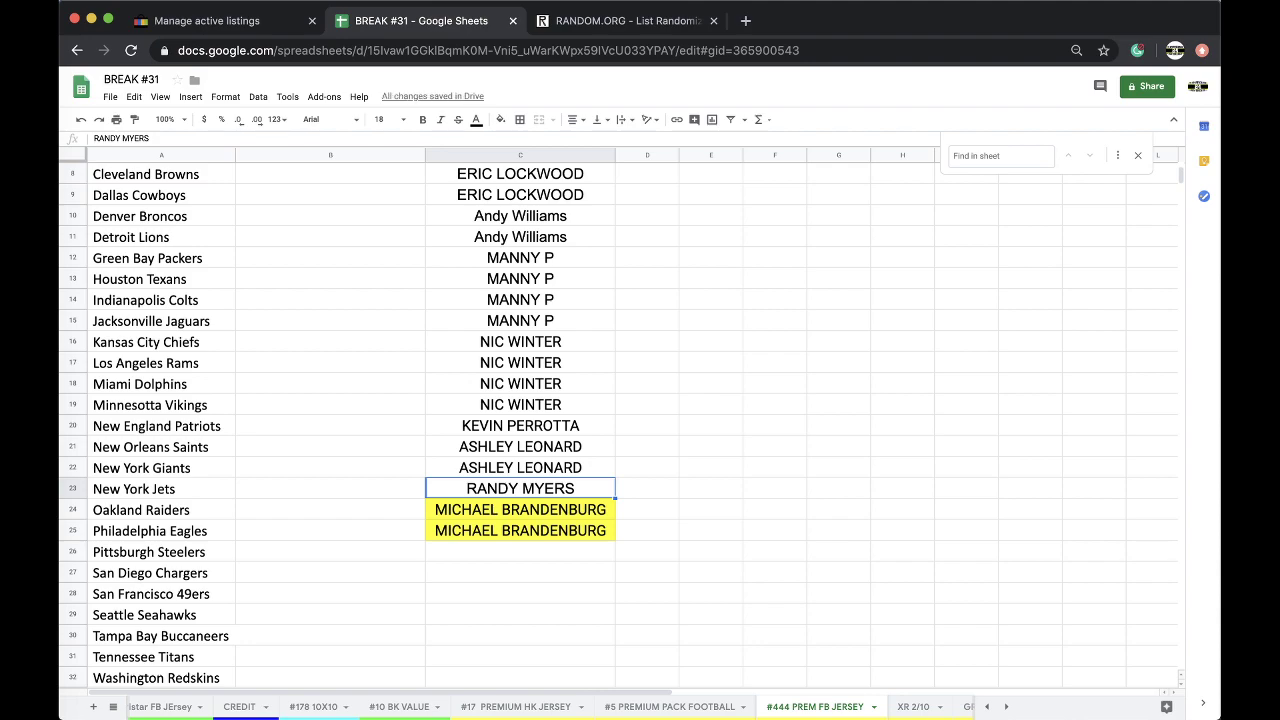
# - Assign one new buyer to both the Pittsburgh Steelers and San Diego Chargers rows
pyautogui.click(499, 549)
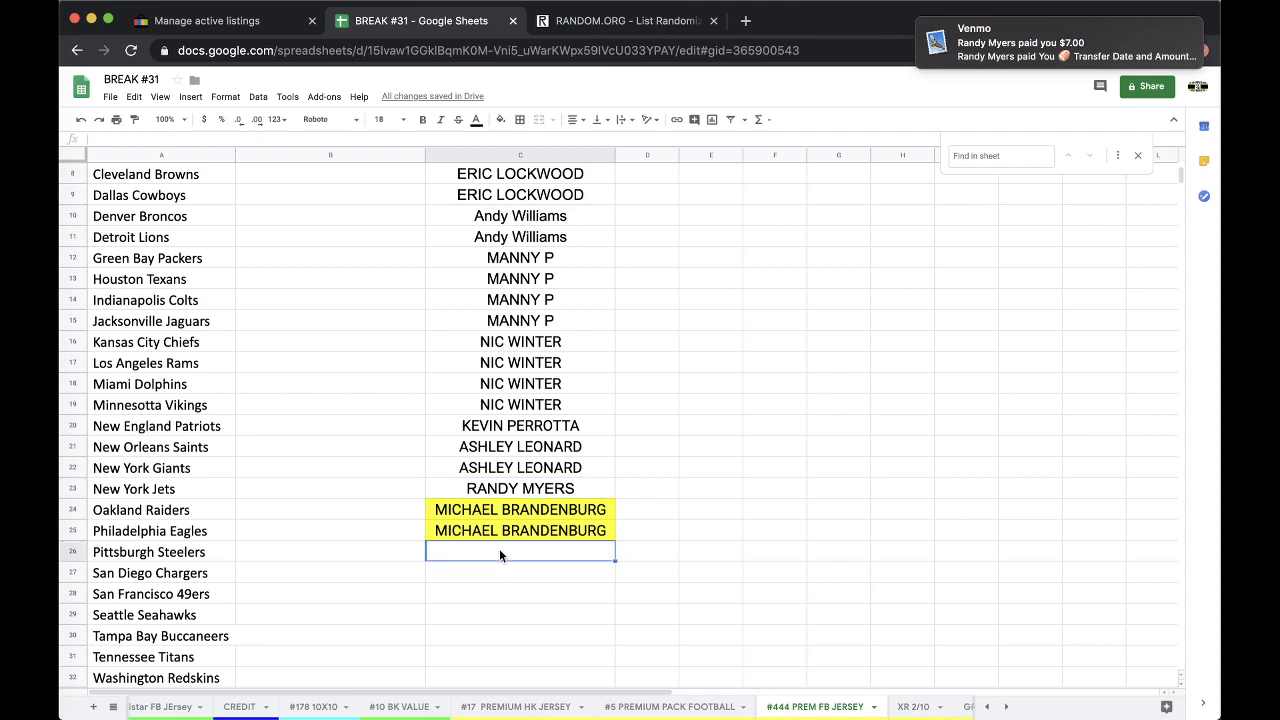
pyautogui.write('CRAIG P')
pyautogui.click(522, 592)
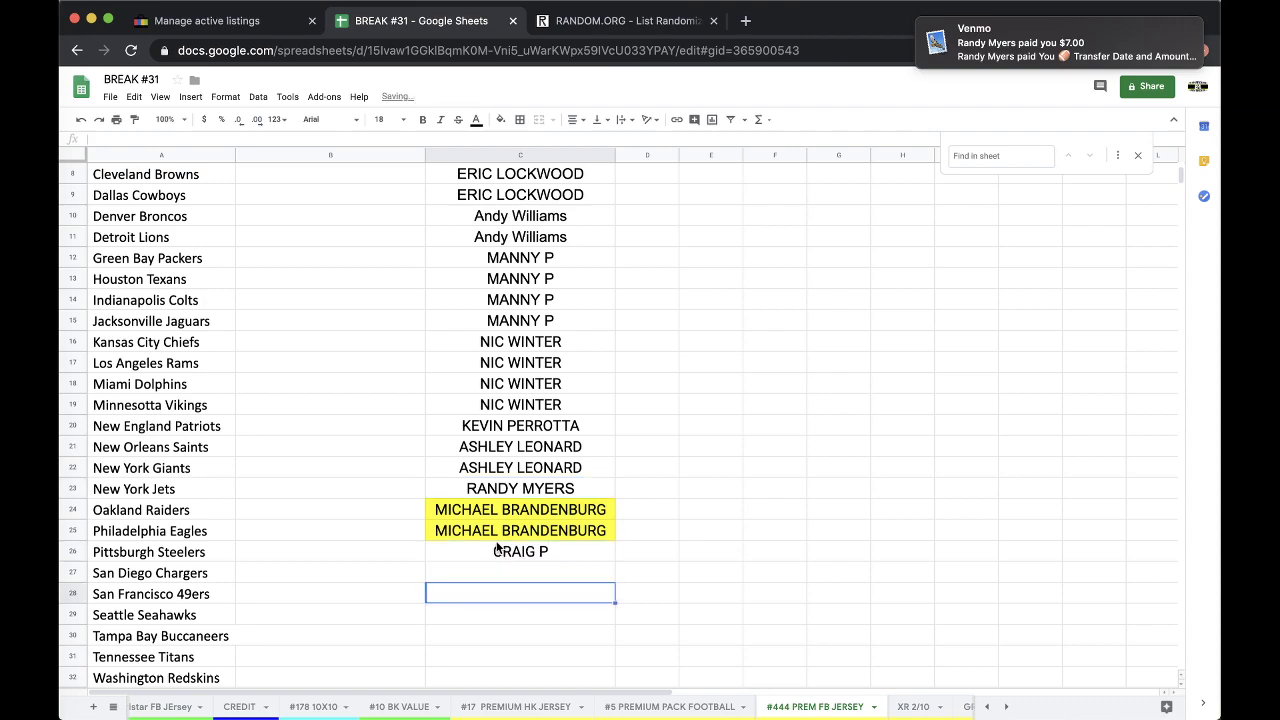
pyautogui.click(495, 545)
pyautogui.press('cmd+c')
pyautogui.click(505, 572)
pyautogui.press('super+v')
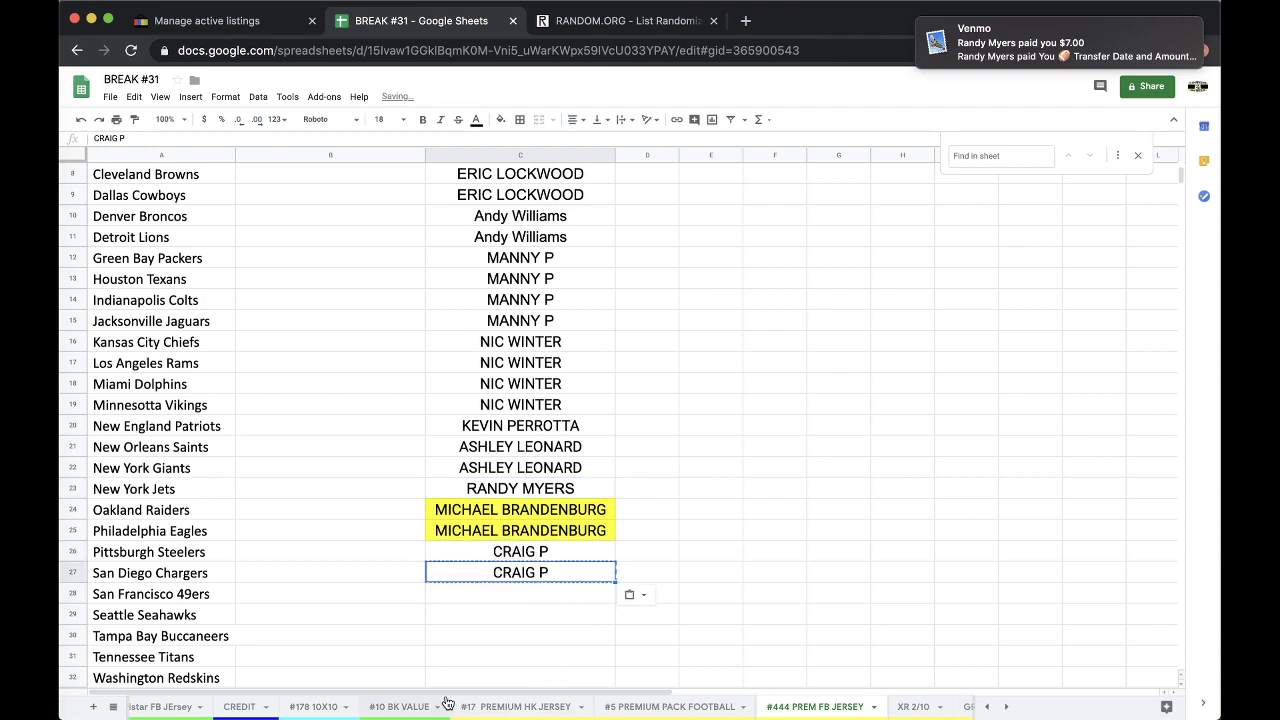
# - On the CREDIT sheet, change that buyer's credit from $0.50 to $6.50
pyautogui.hscroll(-2, 448, 703)
pyautogui.click(340, 706)
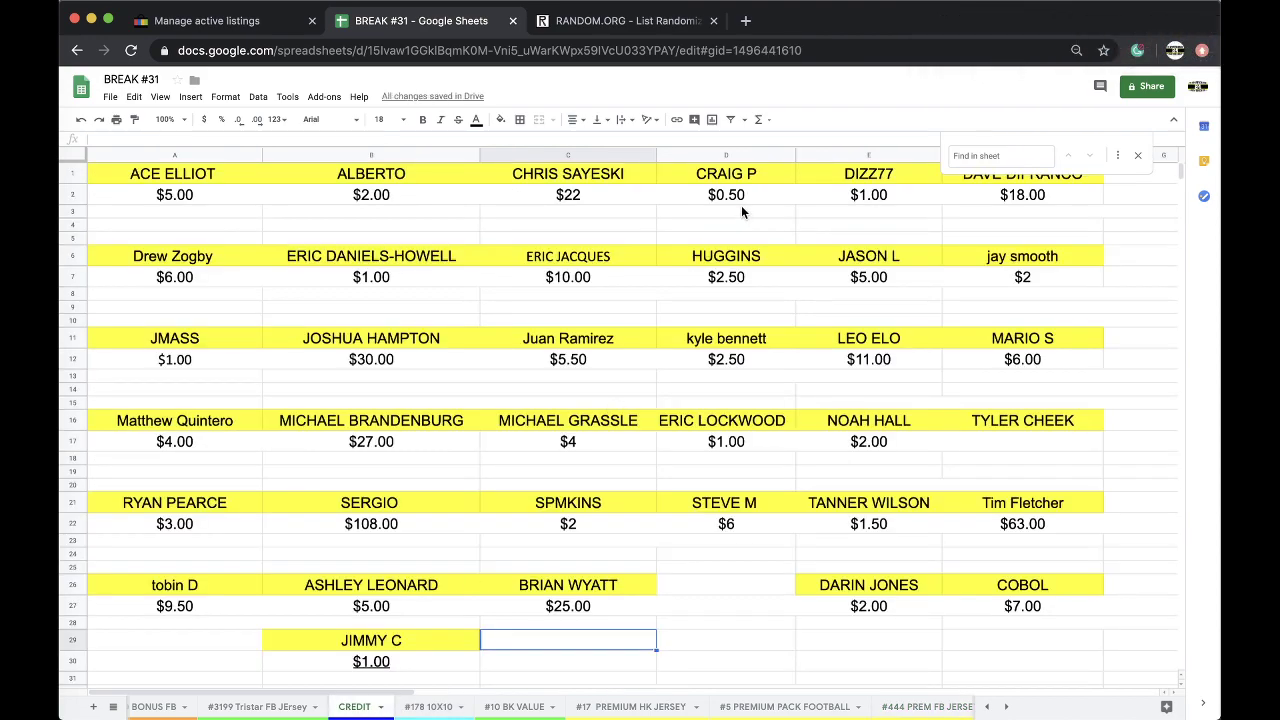
pyautogui.click(730, 195)
pyautogui.write('$6.50')
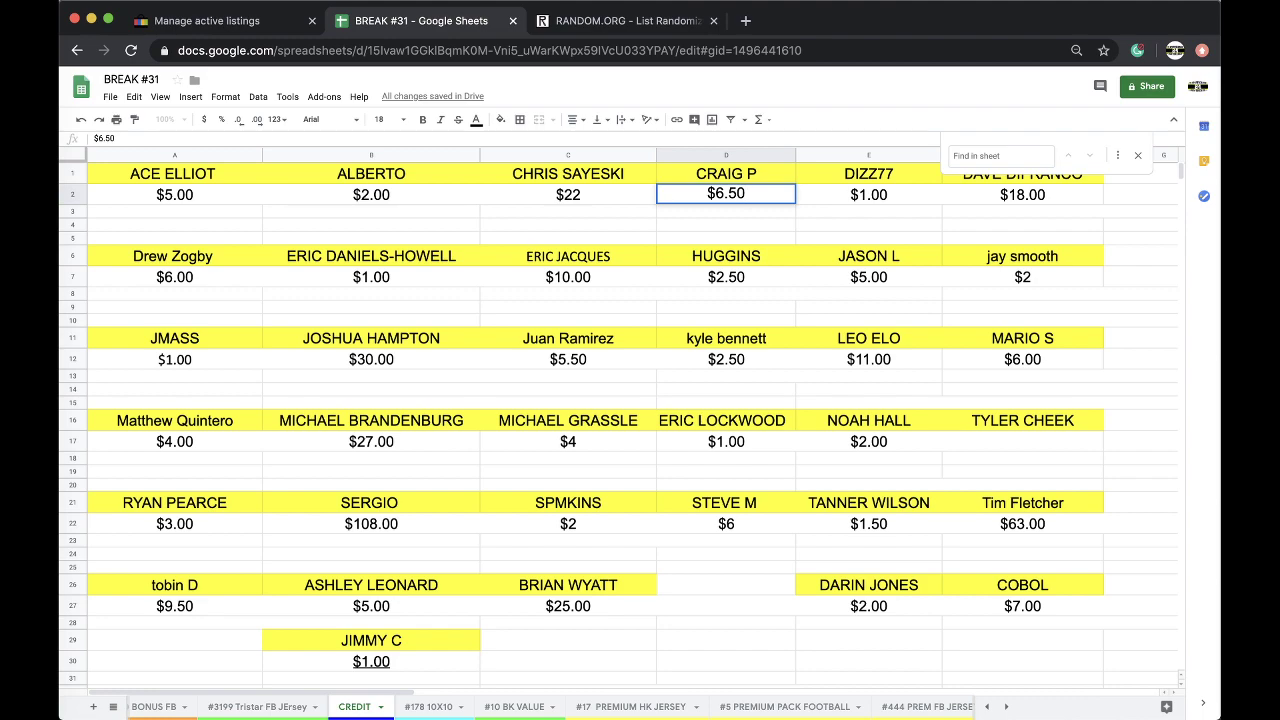
# - Drag the #5 PREMIUM PACK FOOTBALL tab to sit before #17 PREMIUM HK JERSEY
pyautogui.click(607, 707)
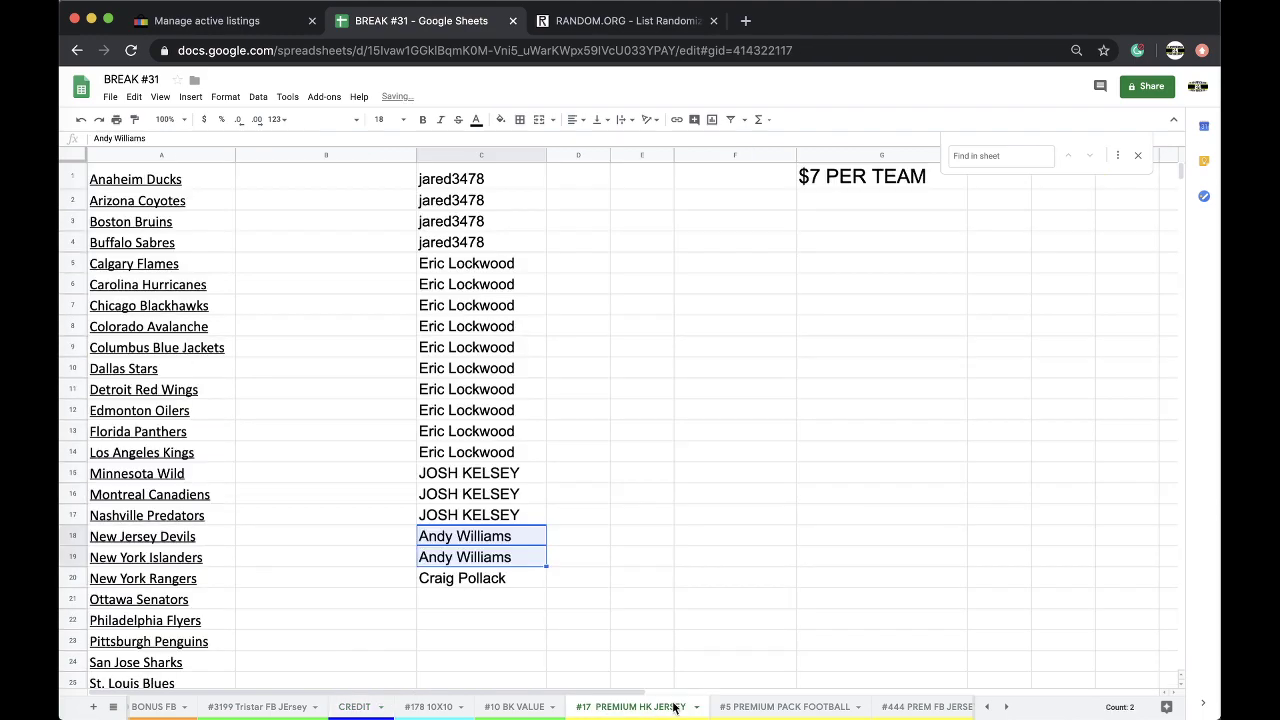
pyautogui.click(760, 707)
pyautogui.moveTo(760, 707); pyautogui.dragTo(640, 707)
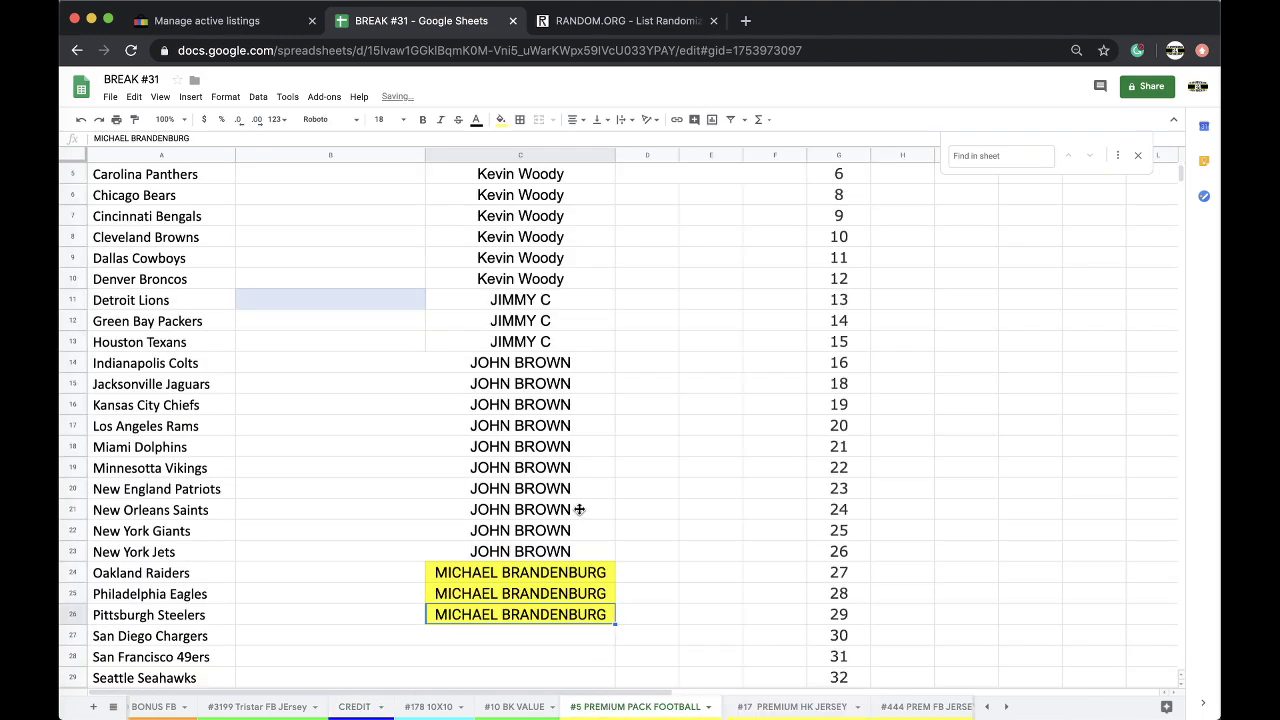
pyautogui.scroll(-3, 560, 505)
# - Assign one buyer to the San Diego Chargers and the five teams below, through Redskins
pyautogui.click(479, 431)
pyautogui.write('TWI')
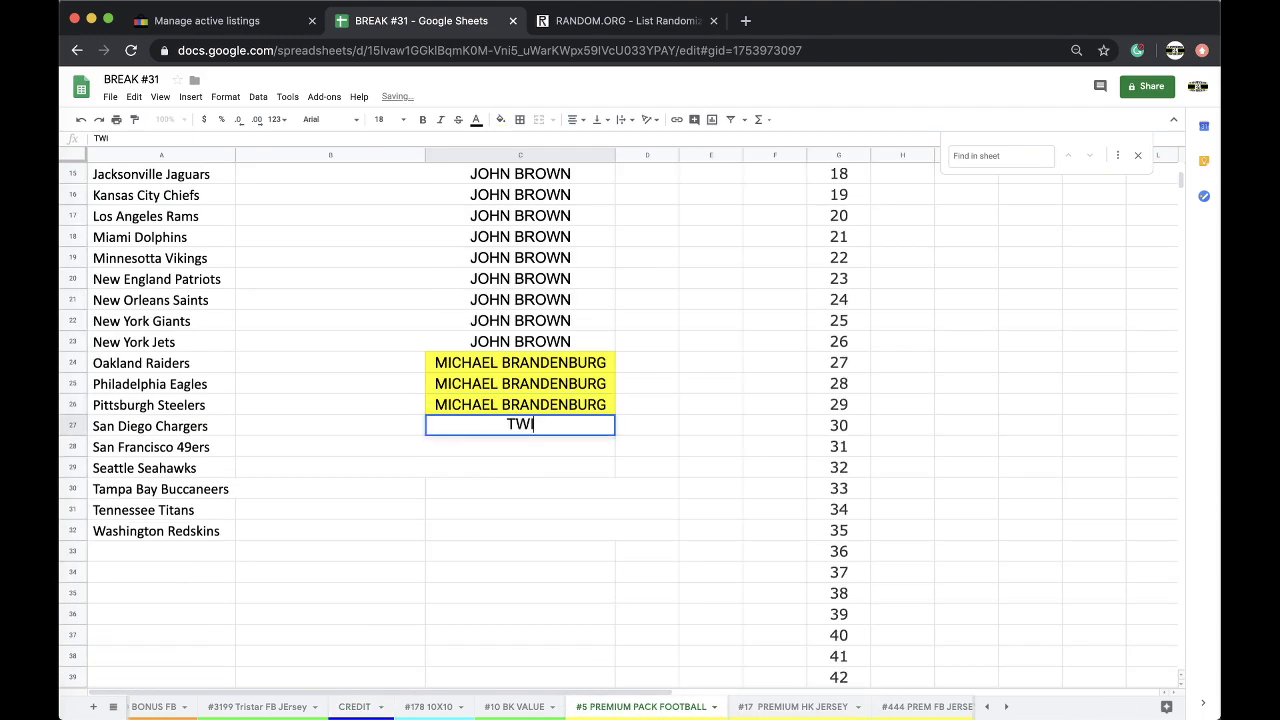
pyautogui.write('STED NINJA')
pyautogui.press('Return')
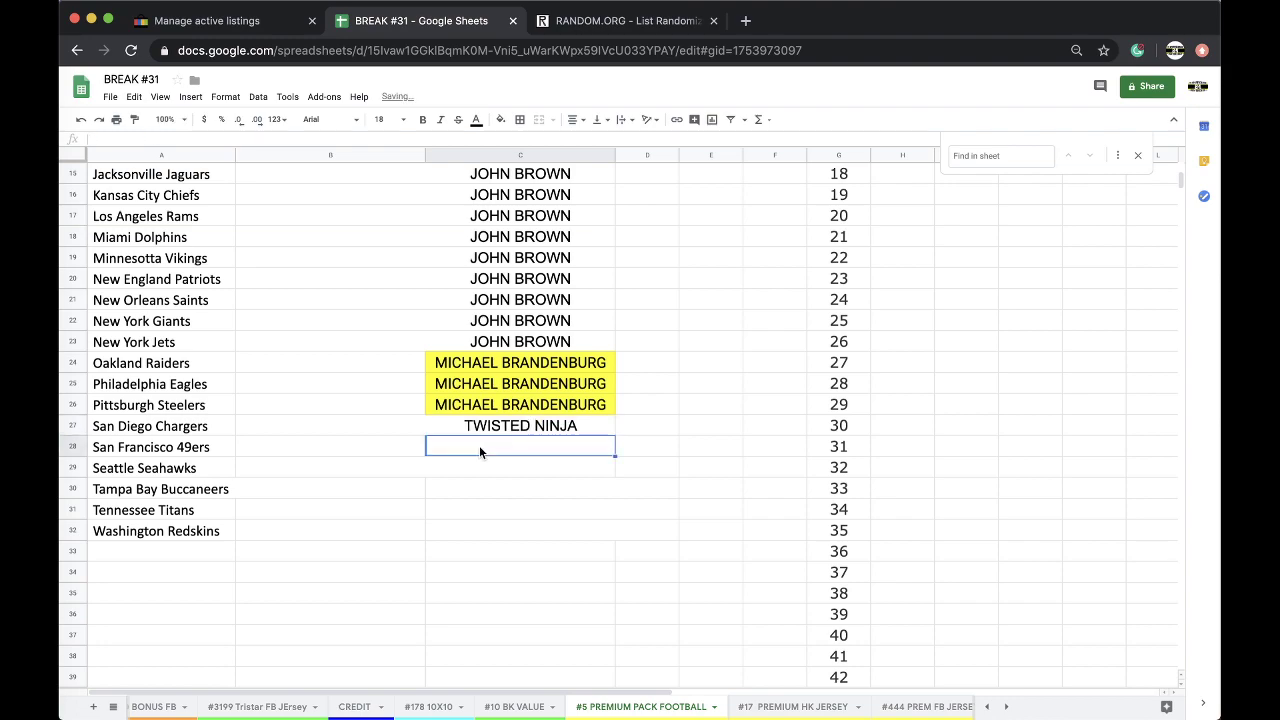
pyautogui.press('Up')
pyautogui.hotkey('ctrl', 'c')
pyautogui.moveTo(473, 446); pyautogui.dragTo(473, 531)
pyautogui.hotkey('ctrl', 'v')
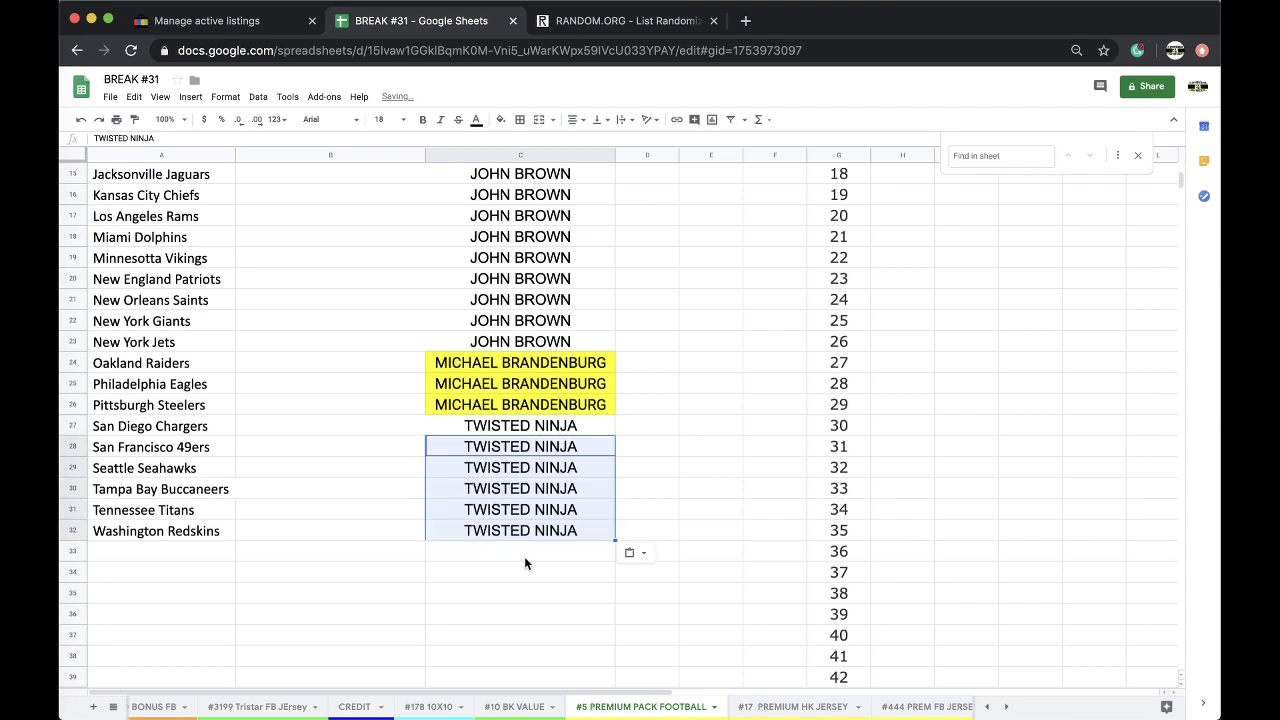
# - Colour the #5 PREMIUM PACK FOOTBALL sheet tab green
pyautogui.rightClick(606, 707)
pyautogui.moveTo(643, 567)
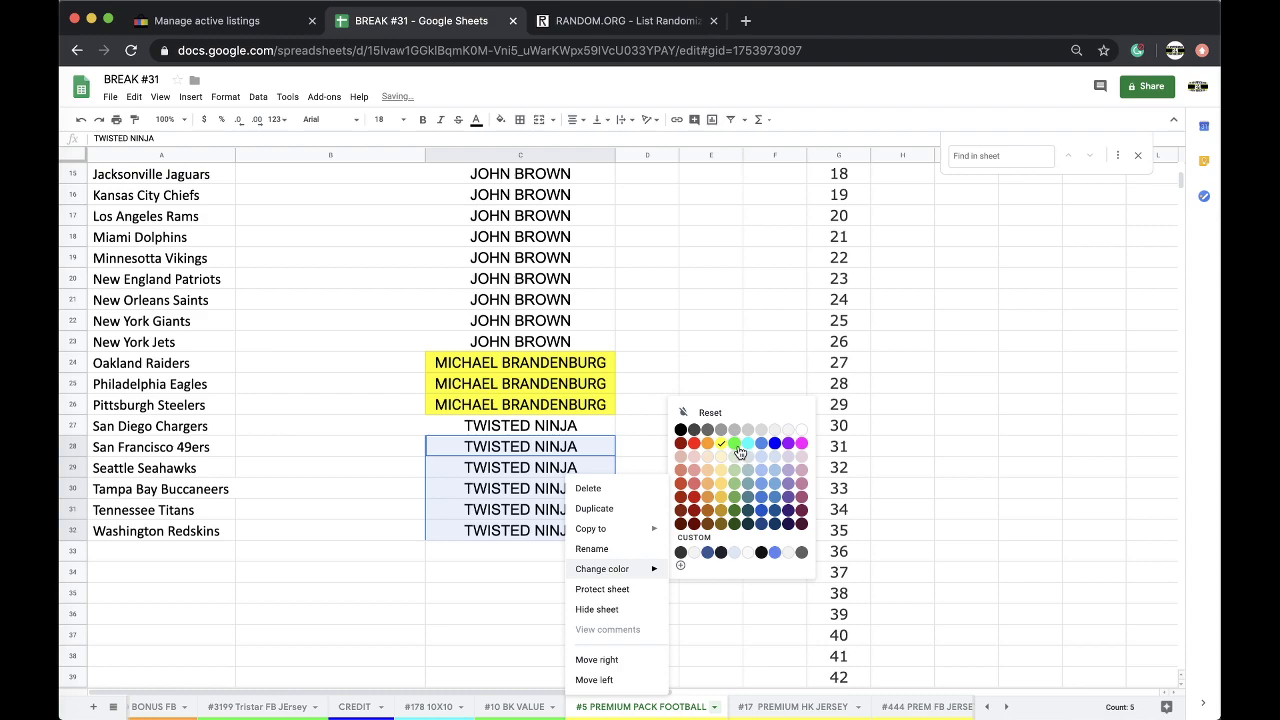
pyautogui.click(735, 447)
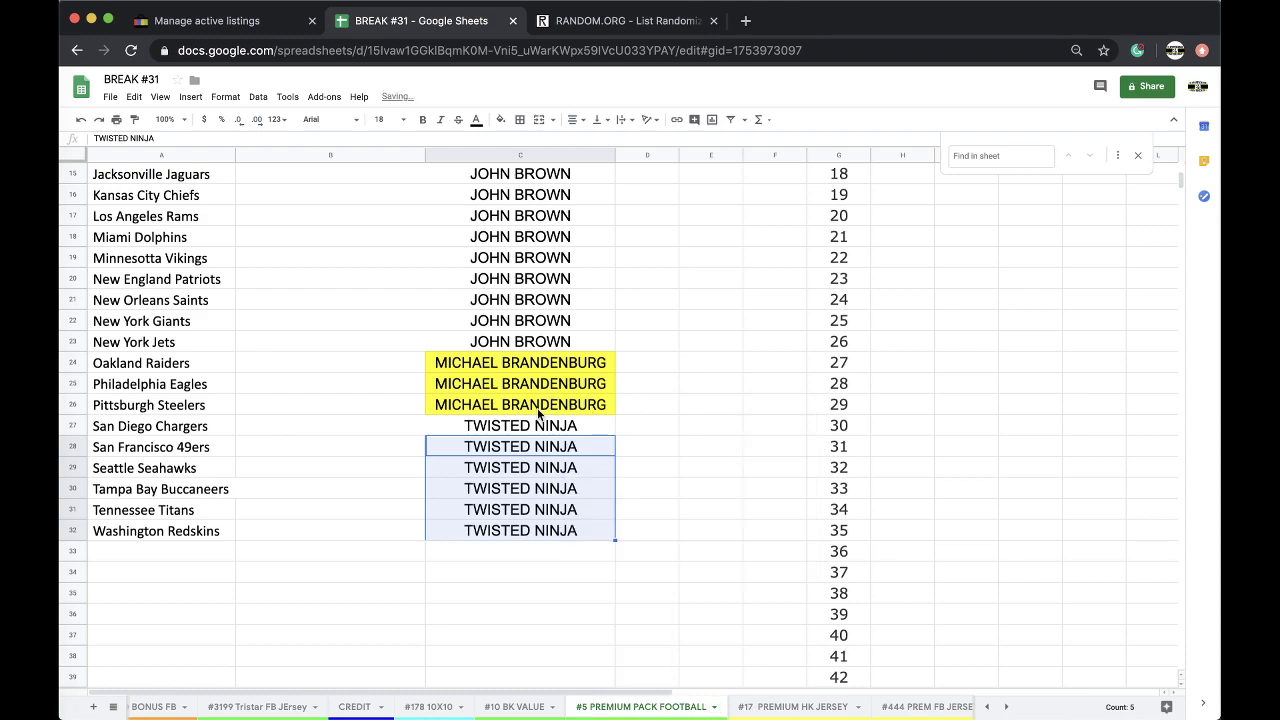
# - Fill that buyer's six cells, Chargers through Redskins, yellow
pyautogui.moveTo(514, 423); pyautogui.dragTo(507, 533)
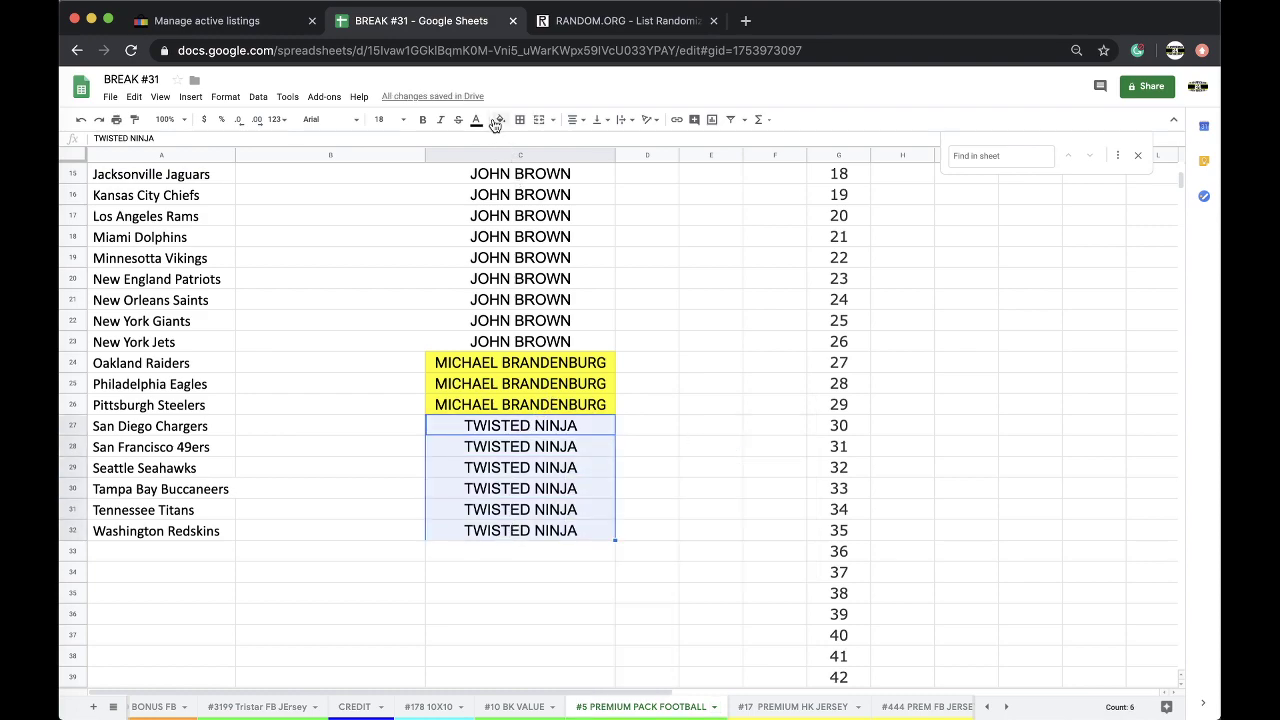
pyautogui.click(500, 119)
pyautogui.click(546, 175)
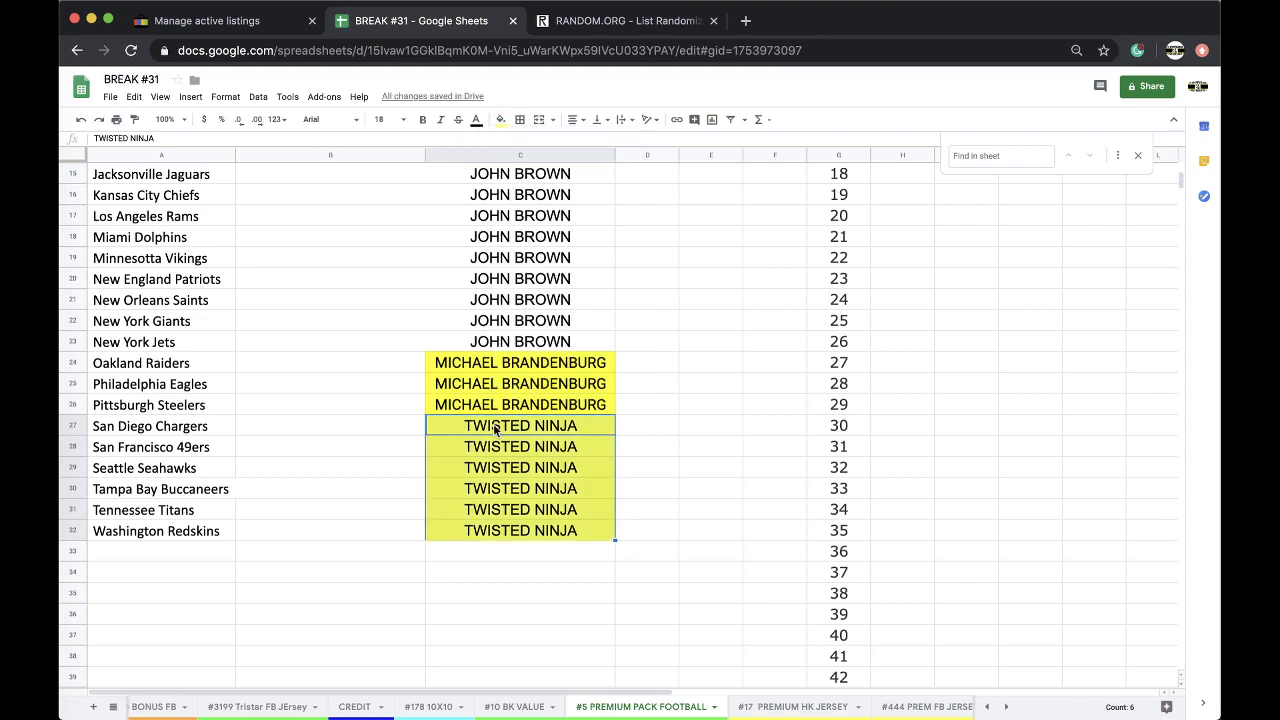
pyautogui.click(360, 707)
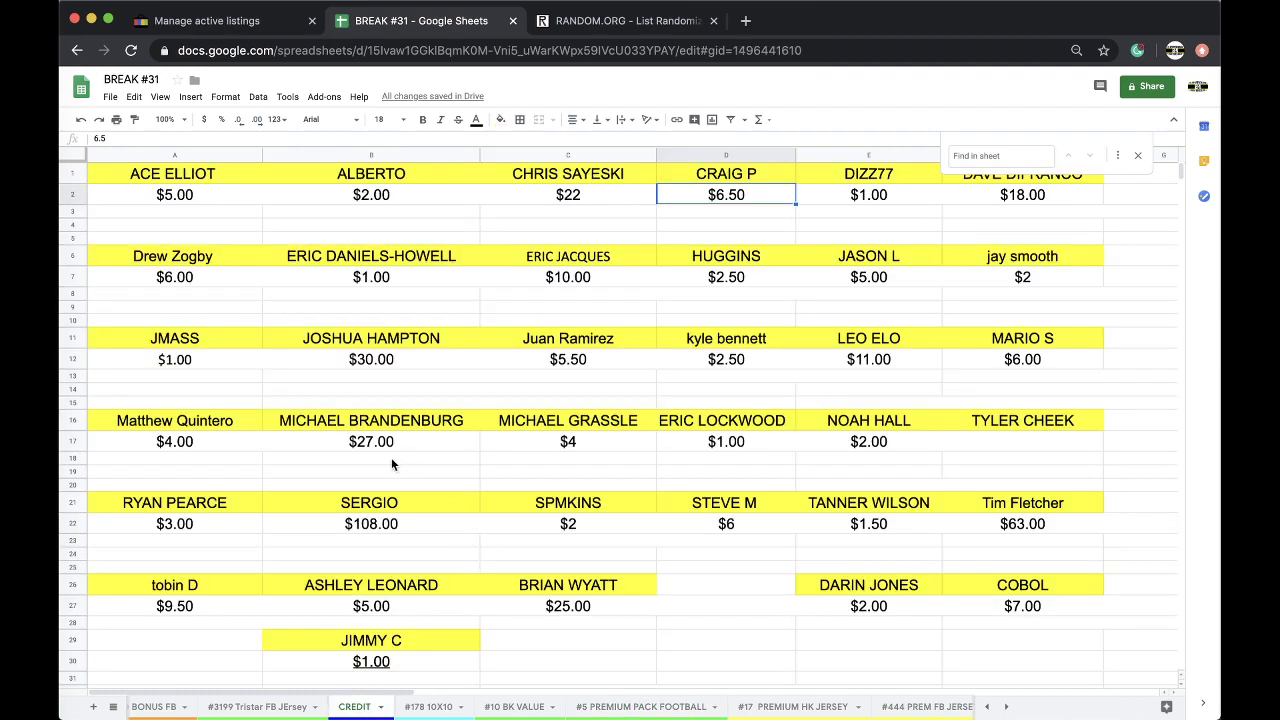
# - Remove the yellow fill from the Raiders, Eagles and Steelers buyer cells on #5
pyautogui.click(625, 707)
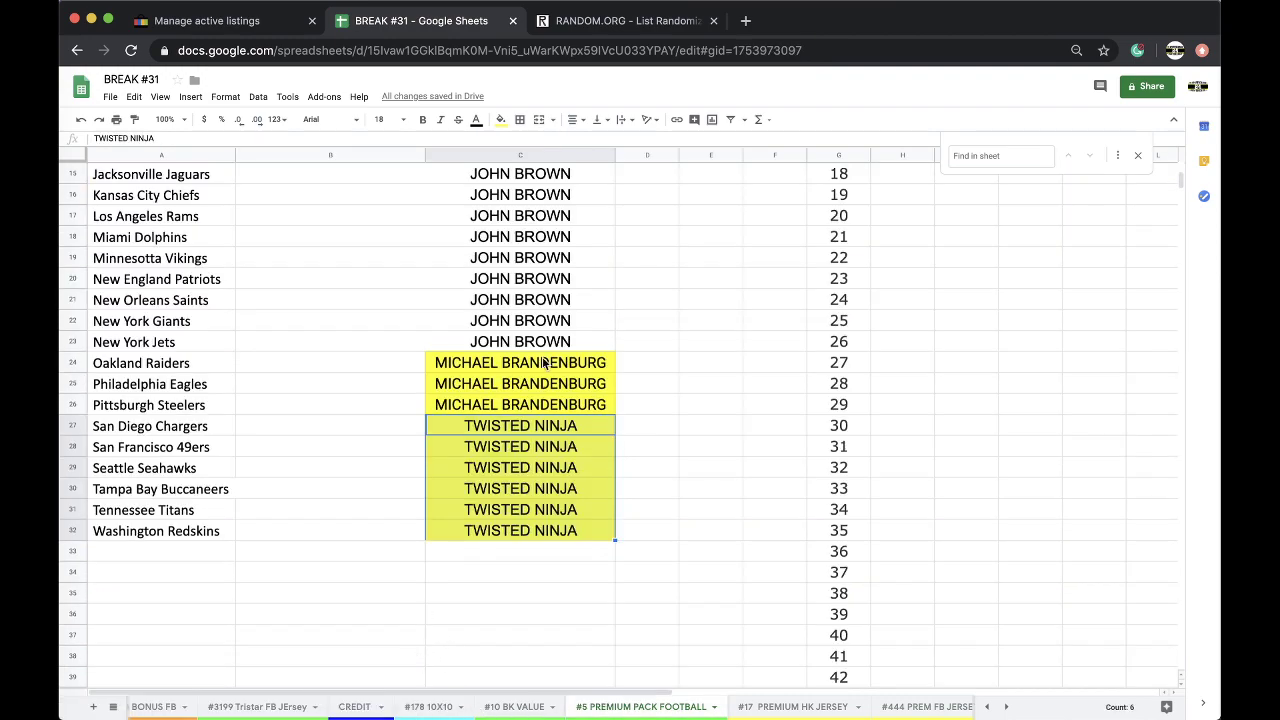
pyautogui.moveTo(533, 358); pyautogui.dragTo(522, 406)
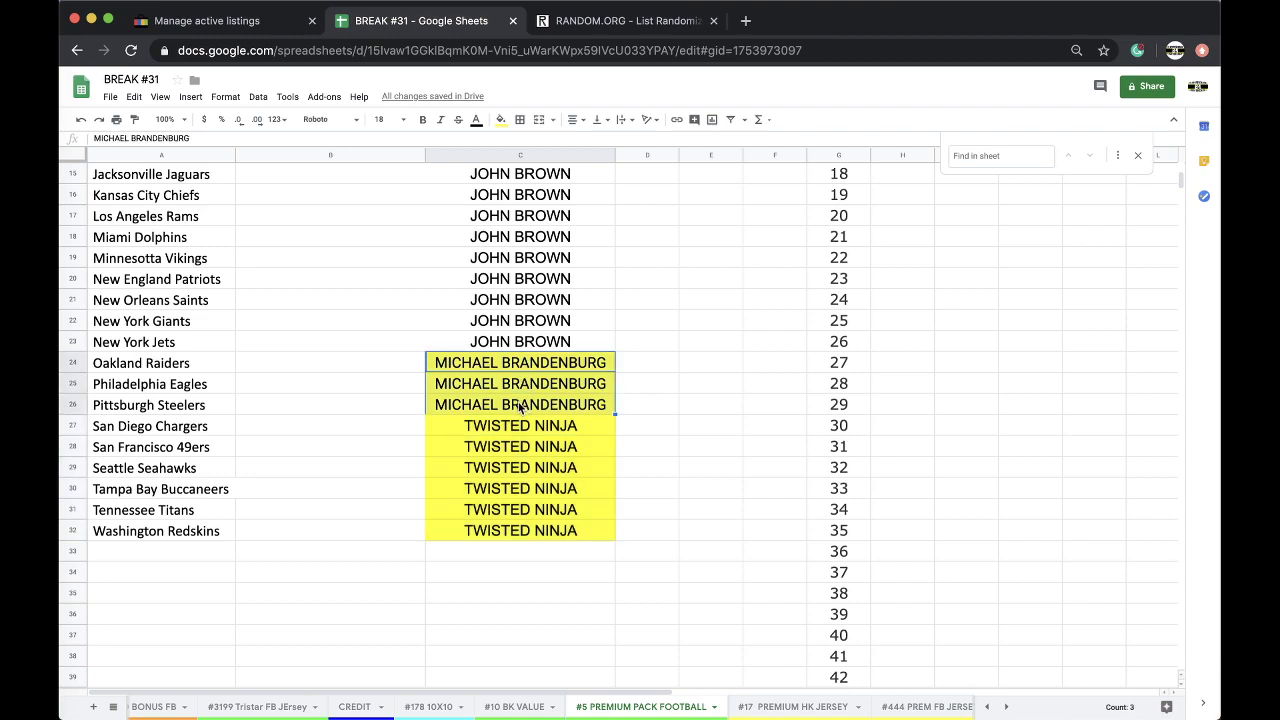
pyautogui.click(502, 119)
pyautogui.click(533, 143)
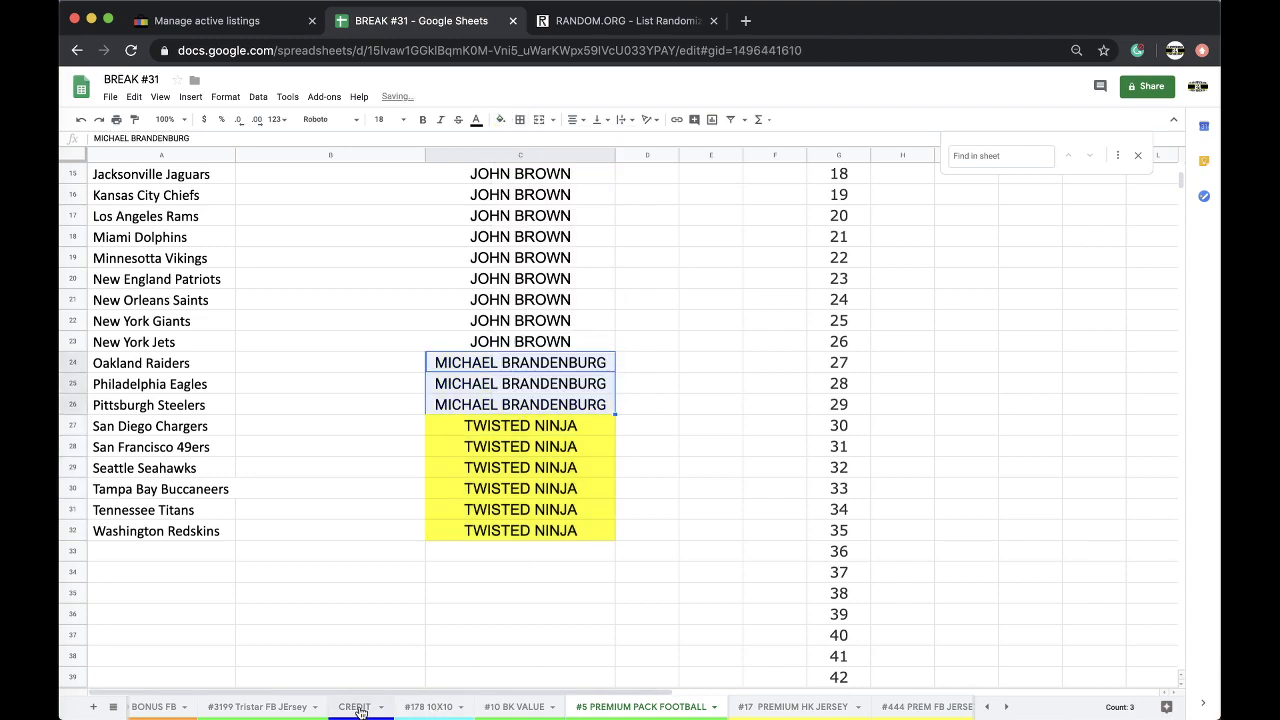
# - Lower that buyer's CREDIT amount from $27.00 to $15
pyautogui.click(356, 707)
pyautogui.click(376, 459)
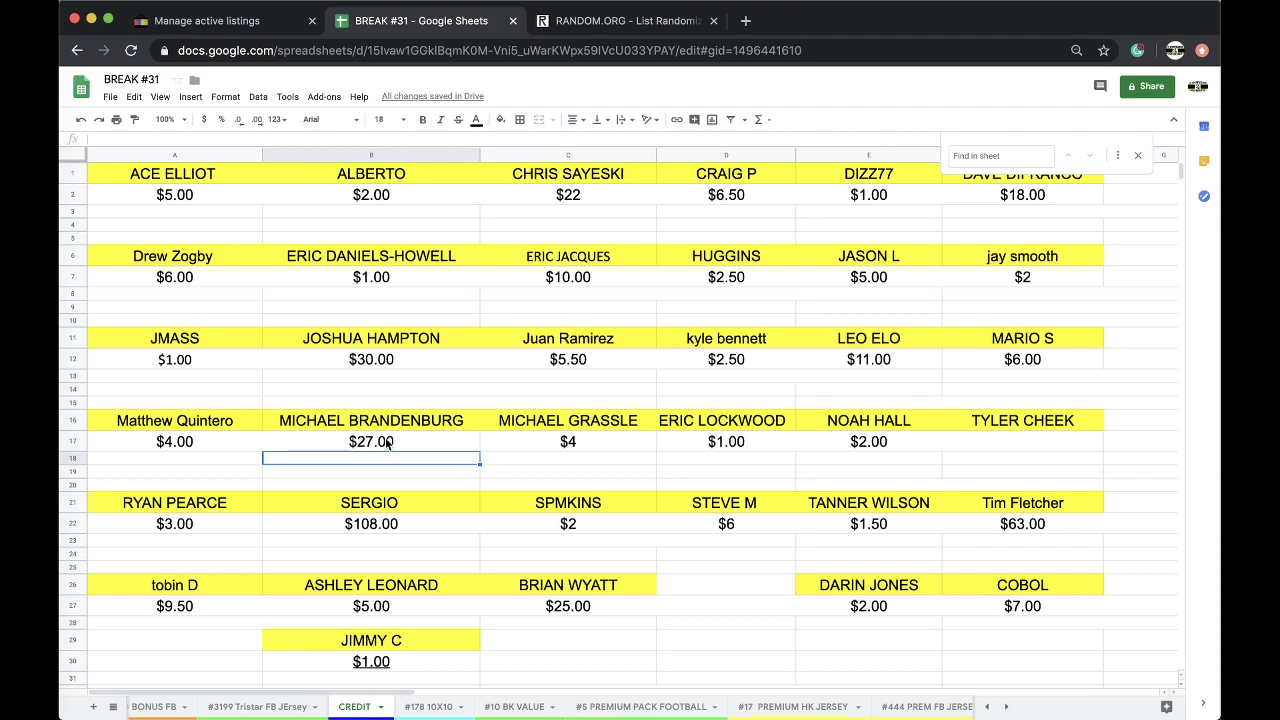
pyautogui.click(387, 444)
pyautogui.write('$15')
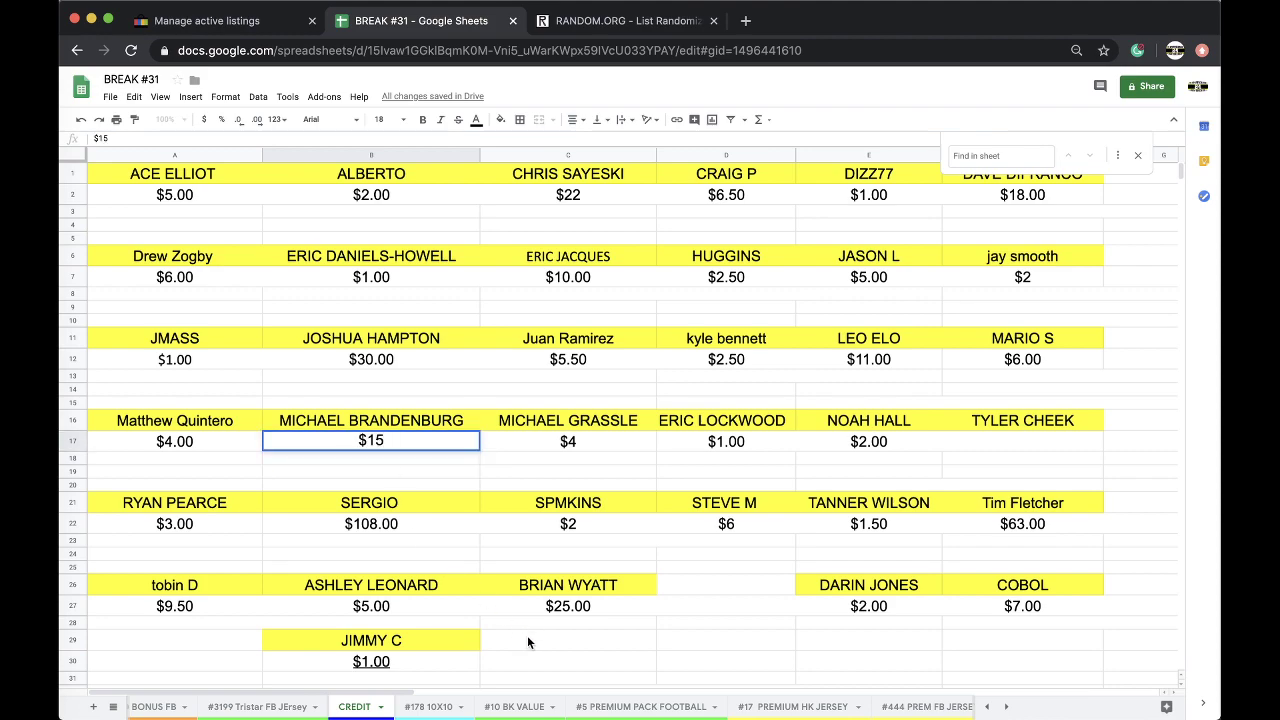
pyautogui.click(615, 706)
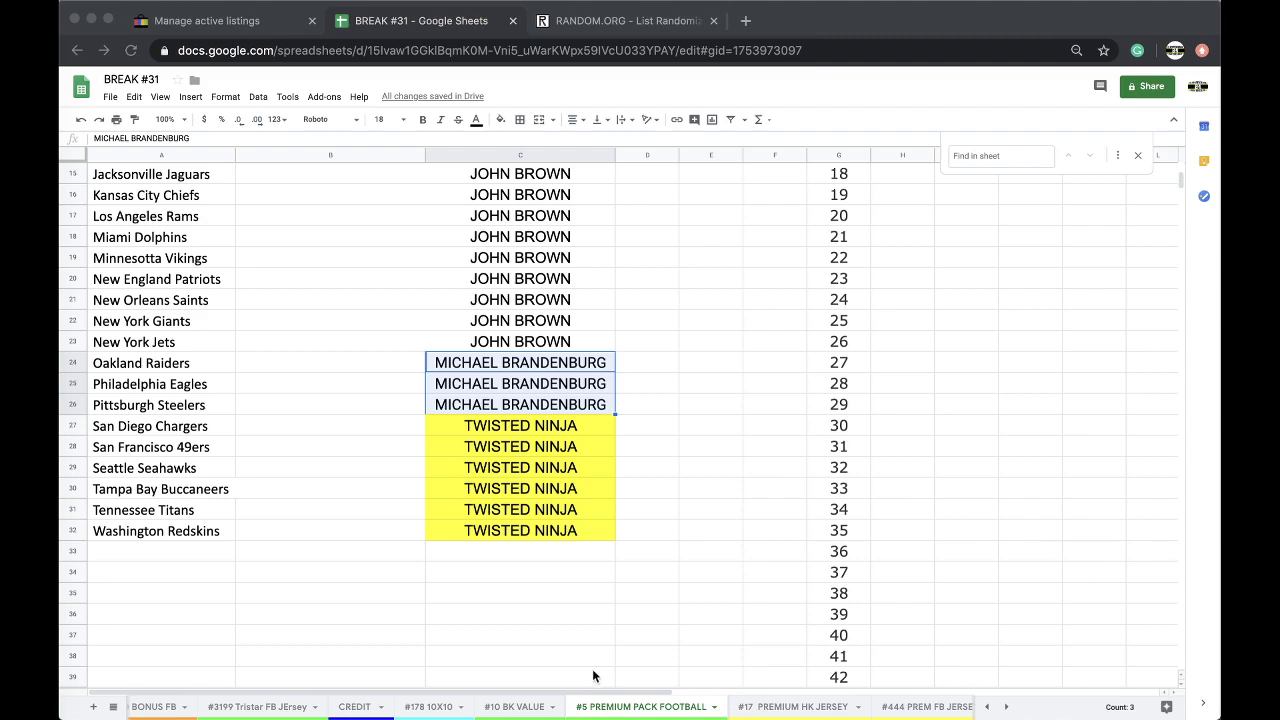
# - Move the #444 PREM FB JERSEY tab between #5 and #17
pyautogui.click(738, 708)
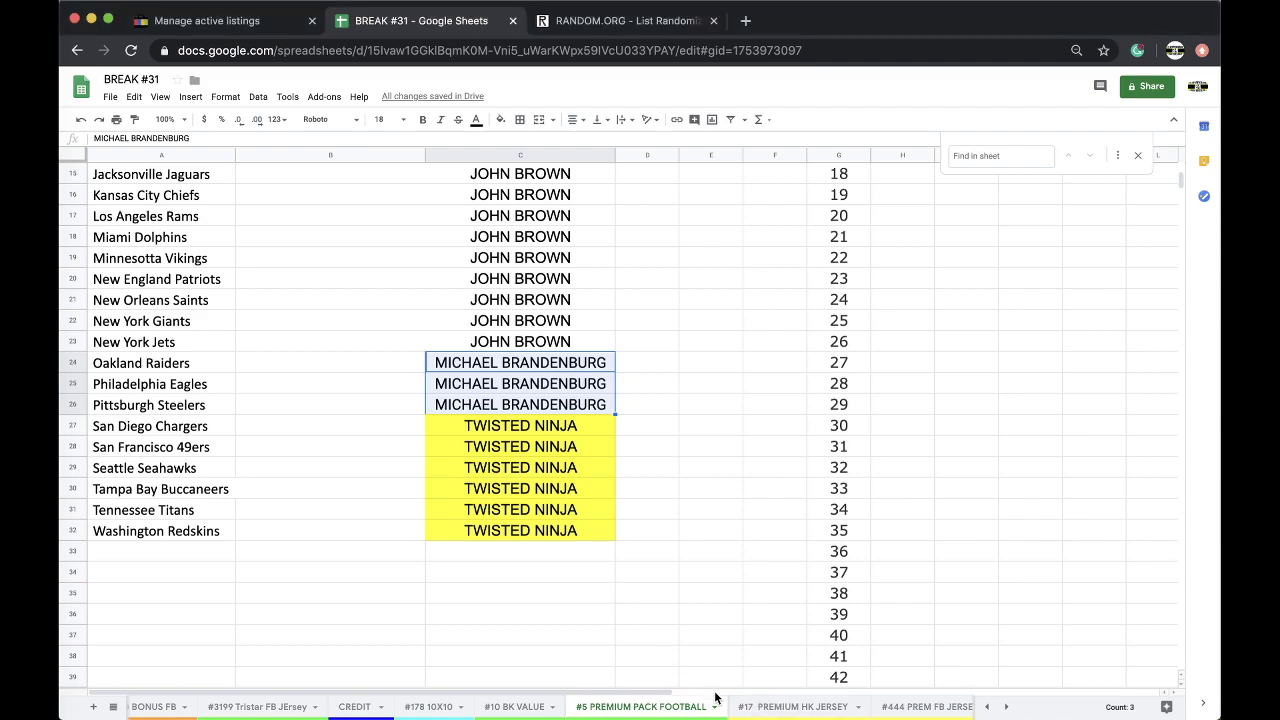
pyautogui.hscroll(5, 700, 660)
pyautogui.hscroll(-5, 663, 637)
pyautogui.hscroll(2, 700, 706)
pyautogui.moveTo(822, 705); pyautogui.dragTo(700, 708)
pyautogui.click(563, 712)
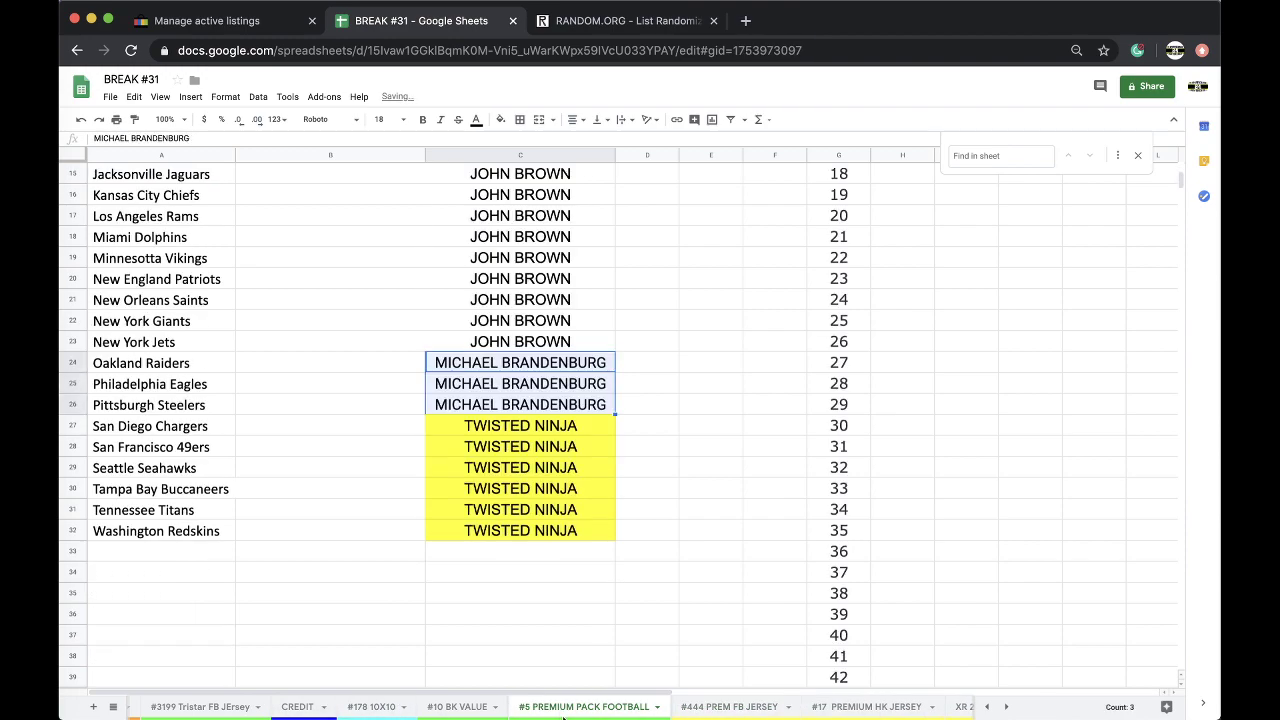
pyautogui.hscroll(-3, 540, 710)
pyautogui.click(498, 708)
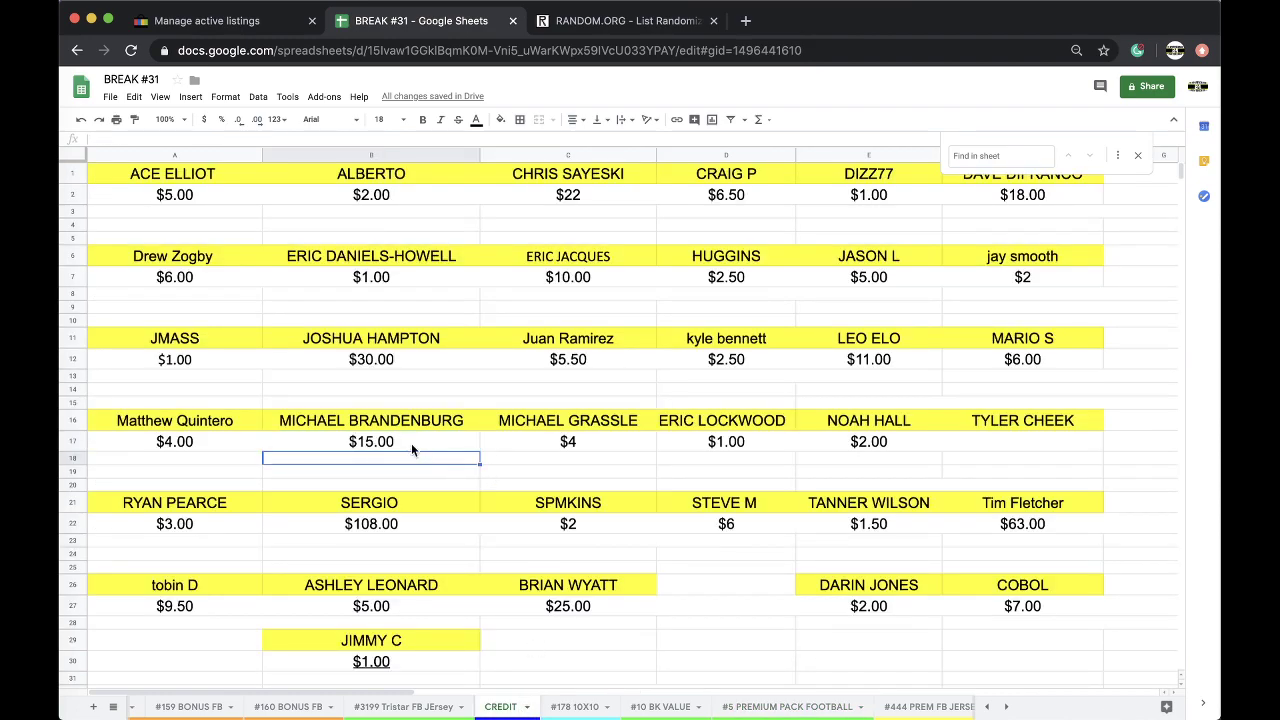
# - Clear the yellow fill from buyer cells C24:C25 on #444 PREM FB JERSEY
pyautogui.write('$1')
pyautogui.hscroll(3, 800, 708)
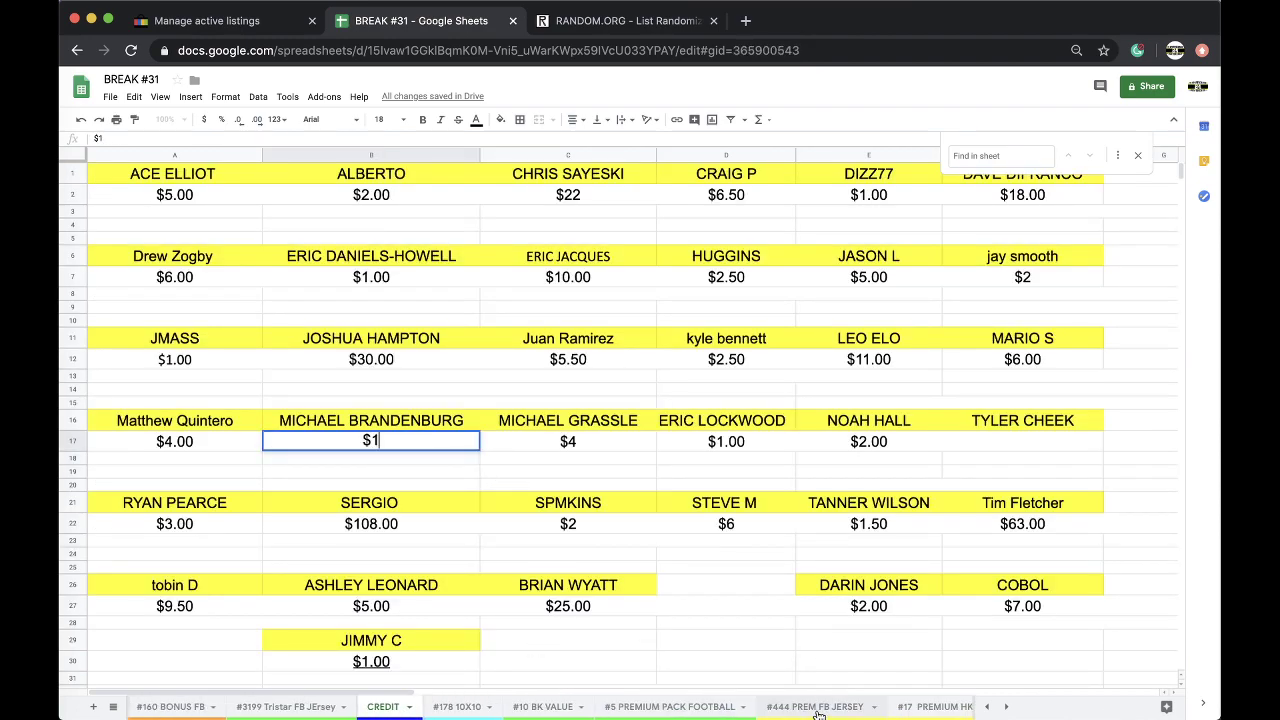
pyautogui.click(815, 706)
pyautogui.click(543, 511)
pyautogui.moveTo(543, 511); pyautogui.dragTo(543, 530)
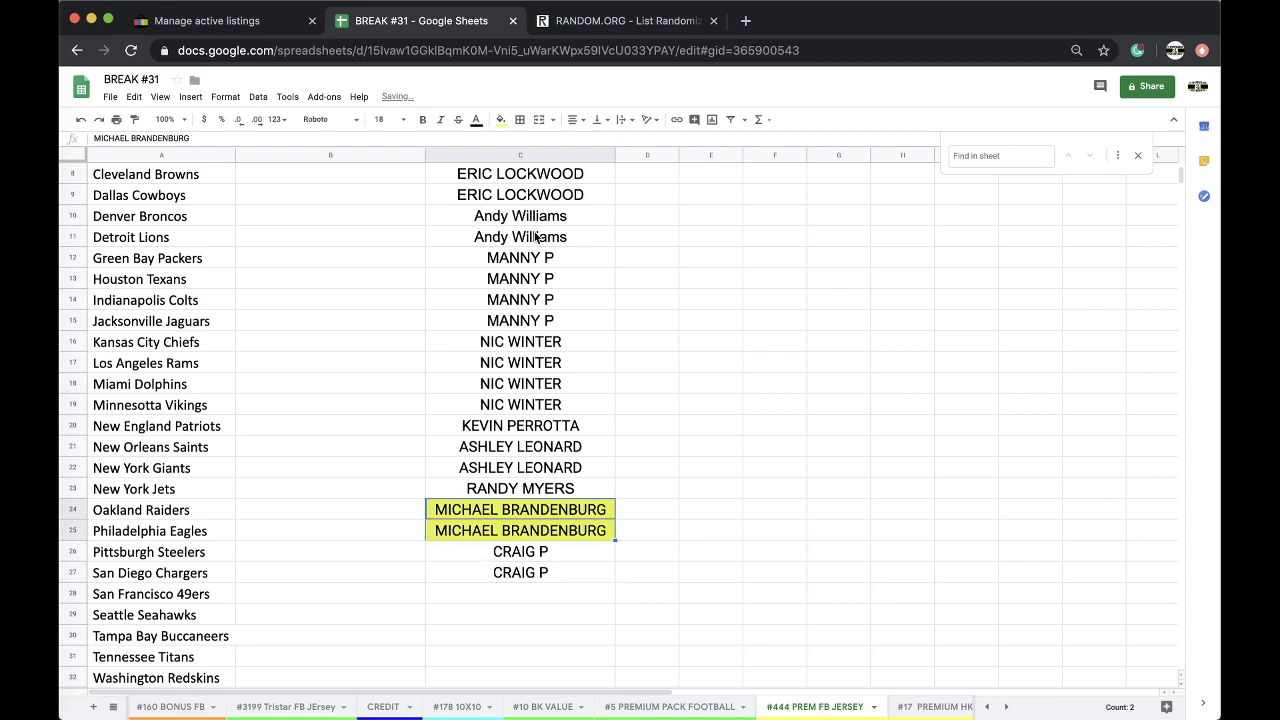
pyautogui.click(500, 119)
pyautogui.click(508, 143)
# - Enter a new buyer's name in C28:C30 and fill those cells yellow
pyautogui.scroll(-2, 606, 606)
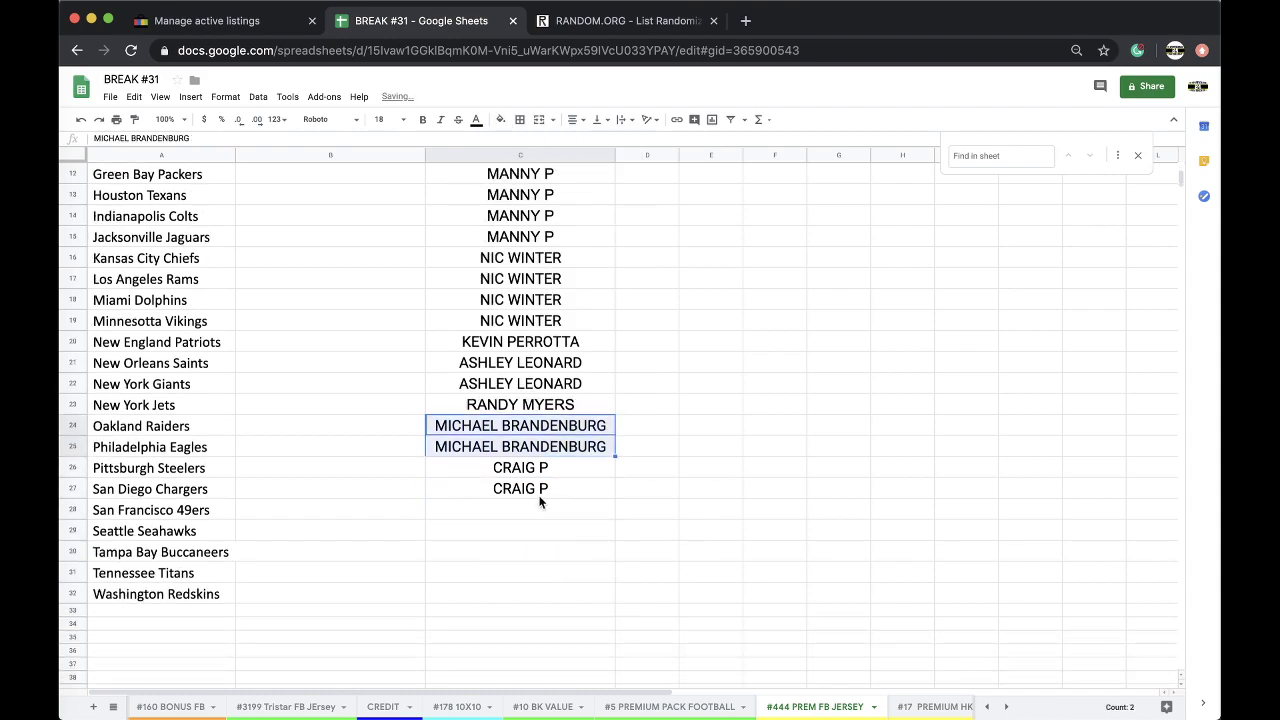
pyautogui.click(525, 505)
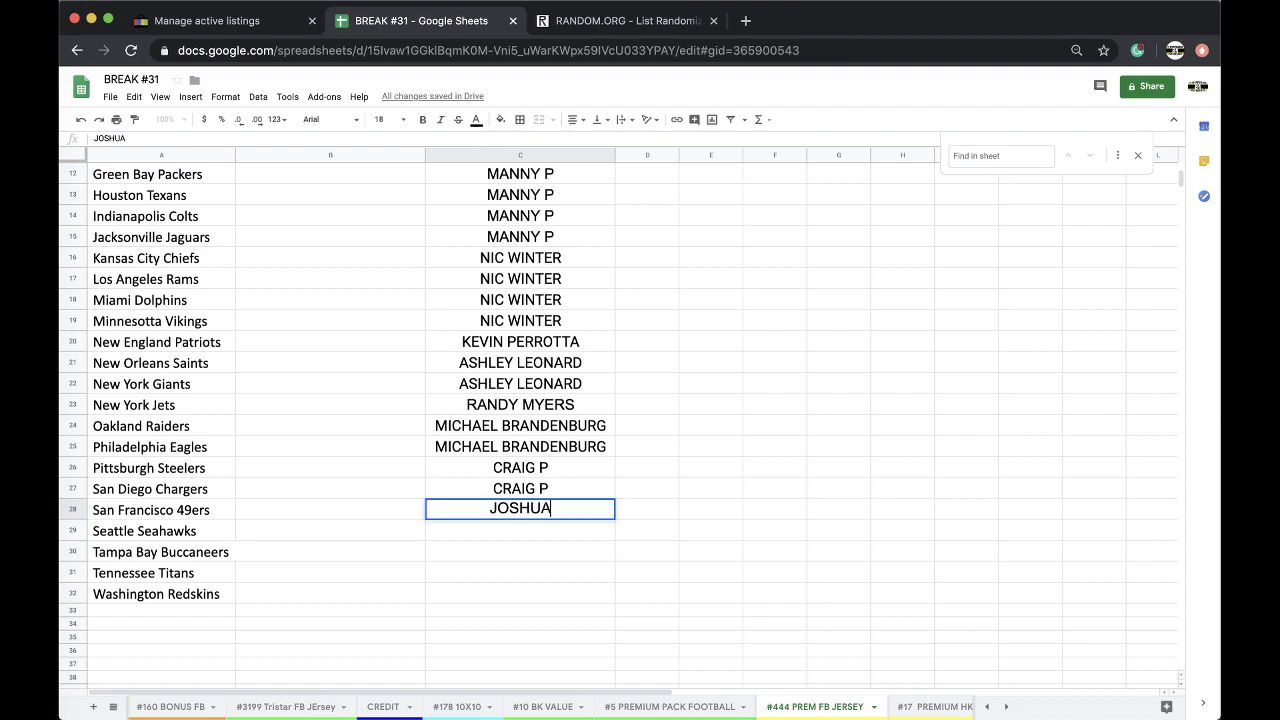
pyautogui.click(571, 549)
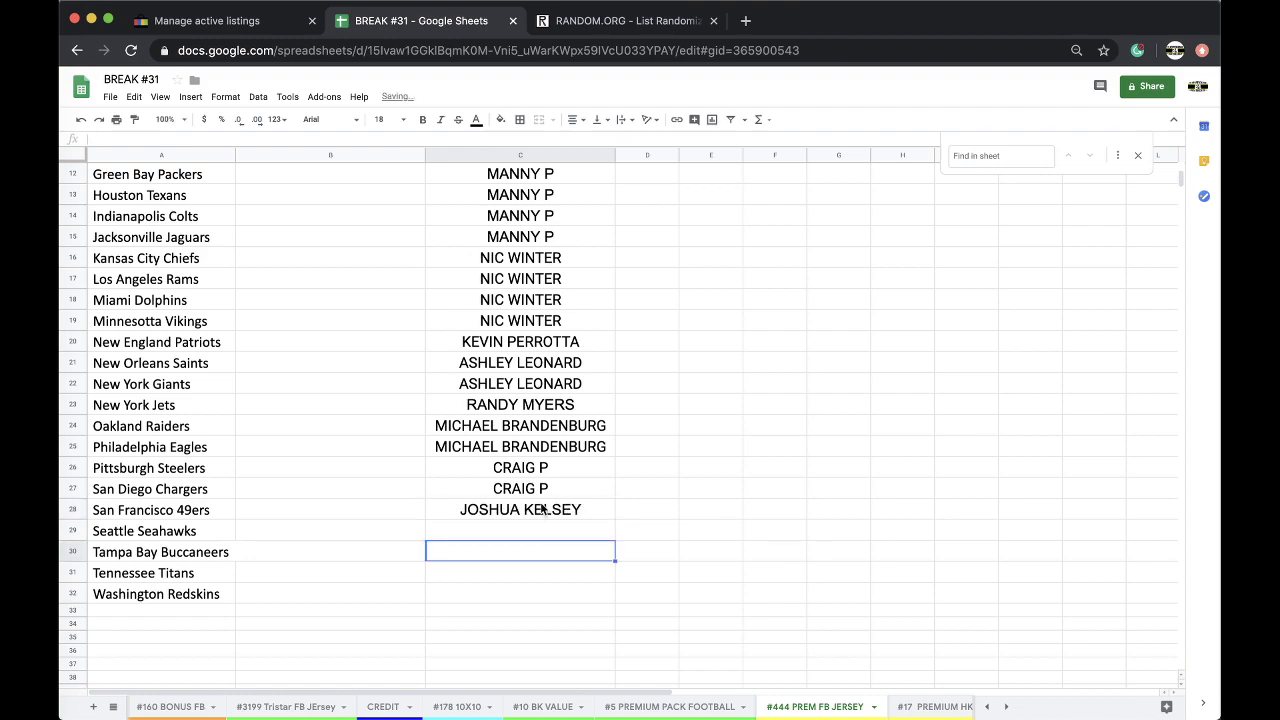
pyautogui.click(545, 510)
pyautogui.moveTo(615, 520); pyautogui.dragTo(615, 540)
pyautogui.click(560, 551)
pyautogui.press('super+v')
pyautogui.moveTo(515, 510); pyautogui.dragTo(515, 550)
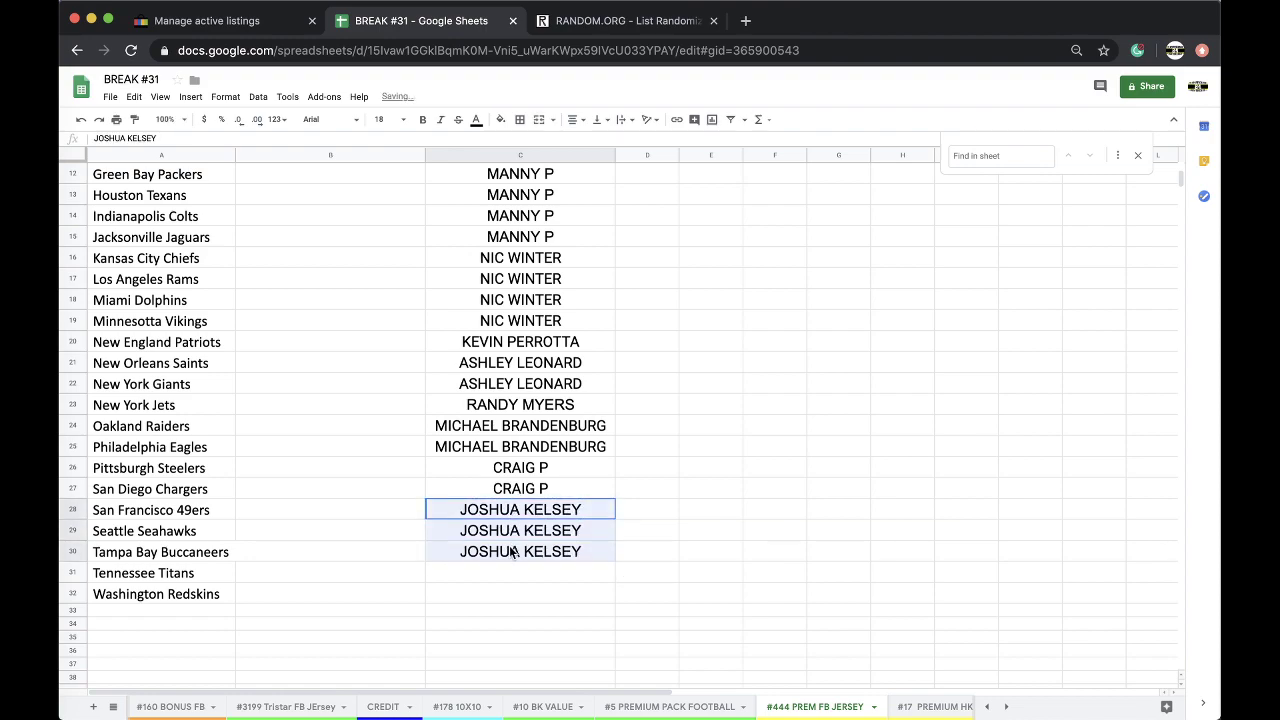
pyautogui.click(500, 124)
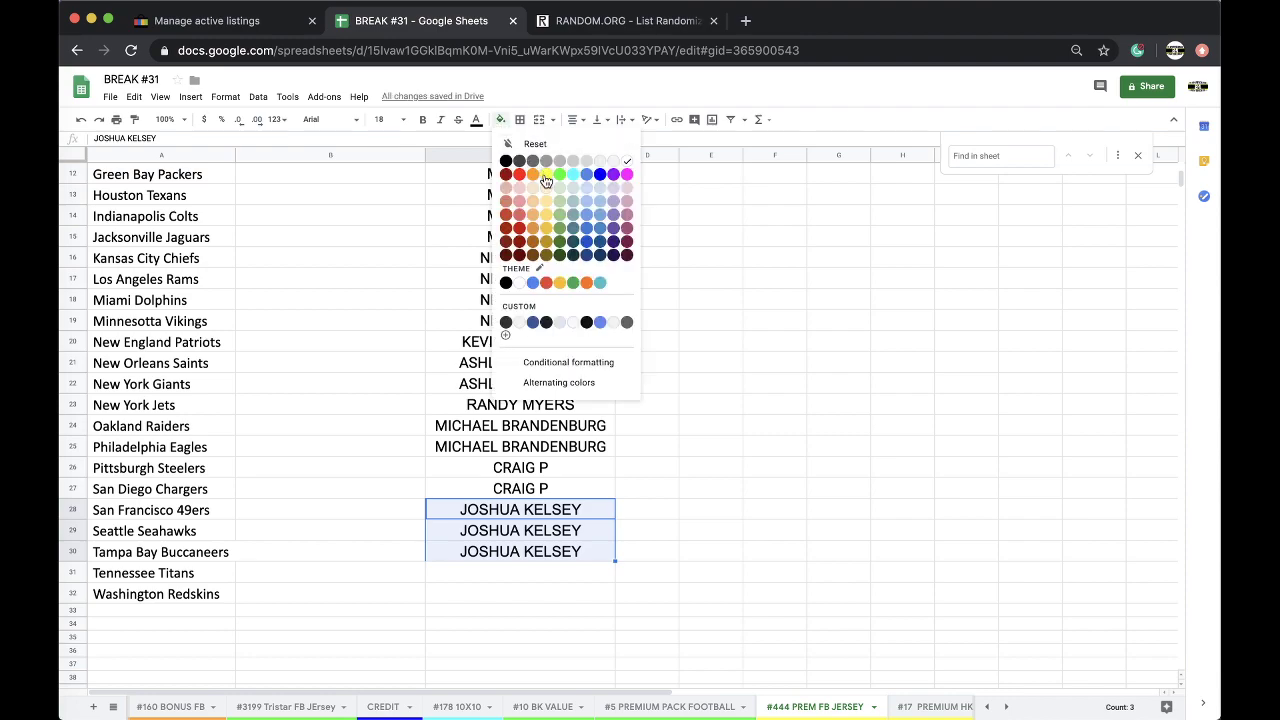
pyautogui.click(548, 178)
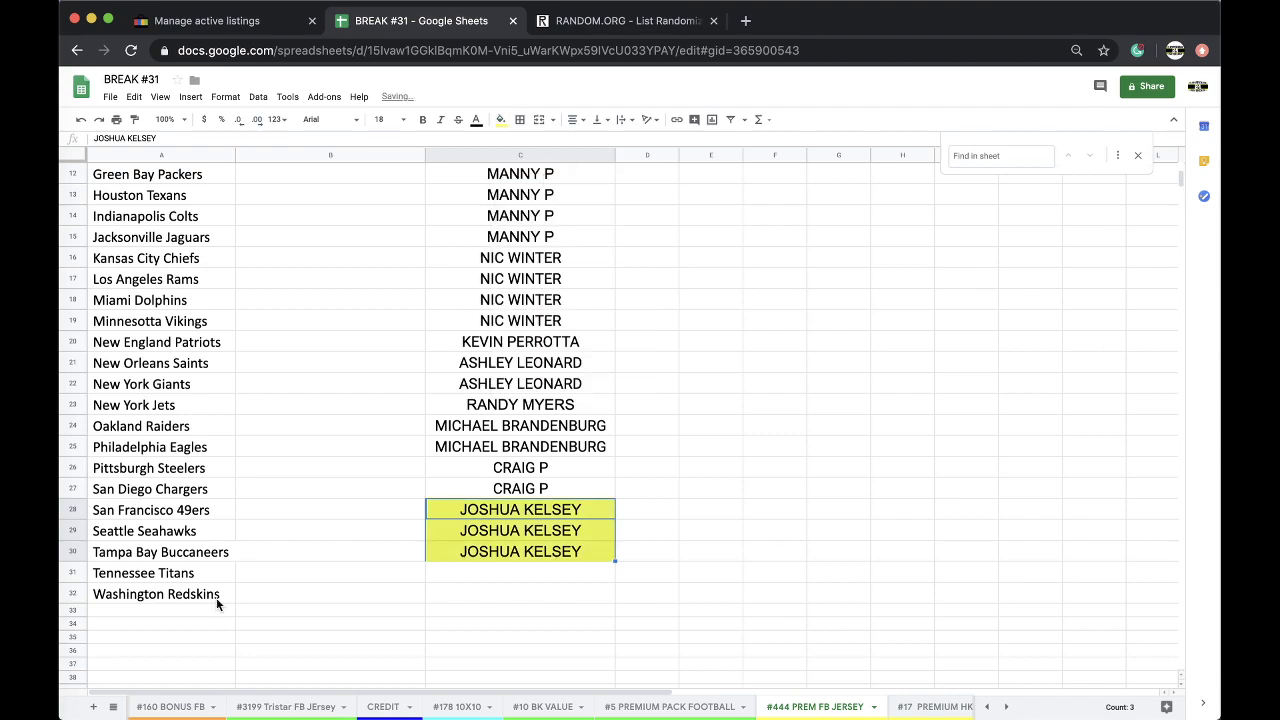
# - Enter a second buyer's name in C31:C32 and fill them yellow
pyautogui.click(487, 572)
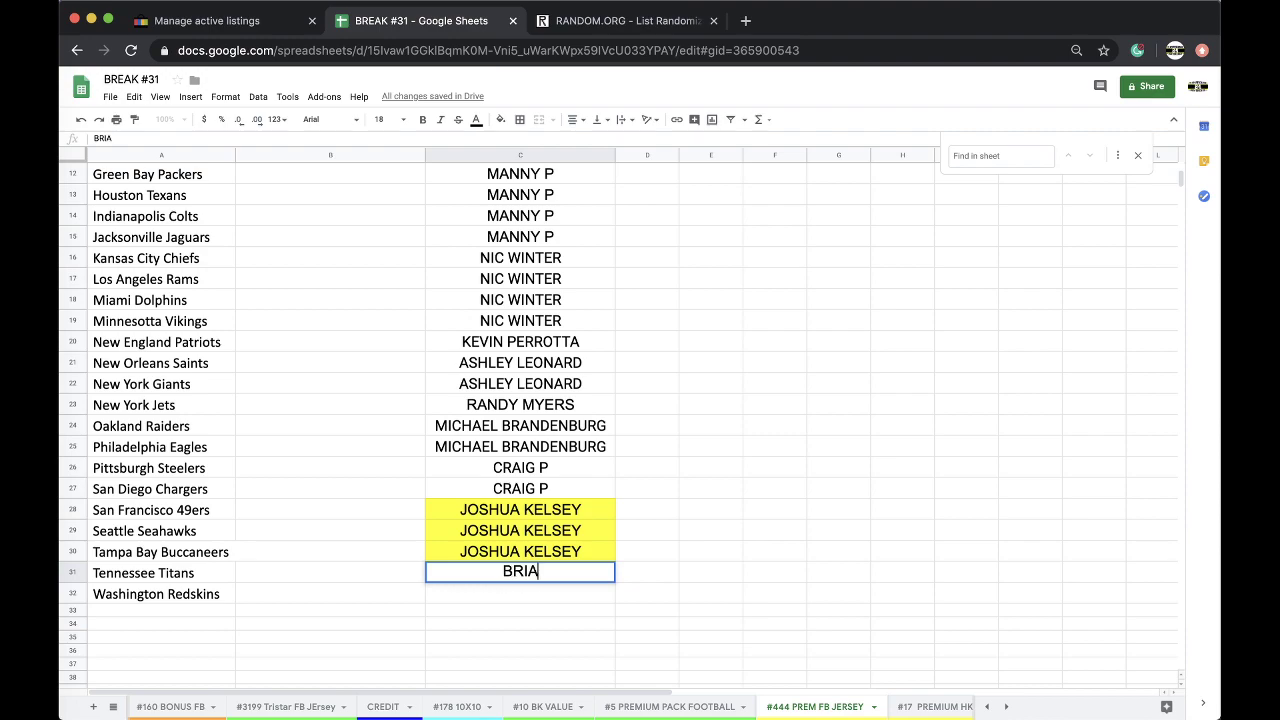
pyautogui.click(517, 622)
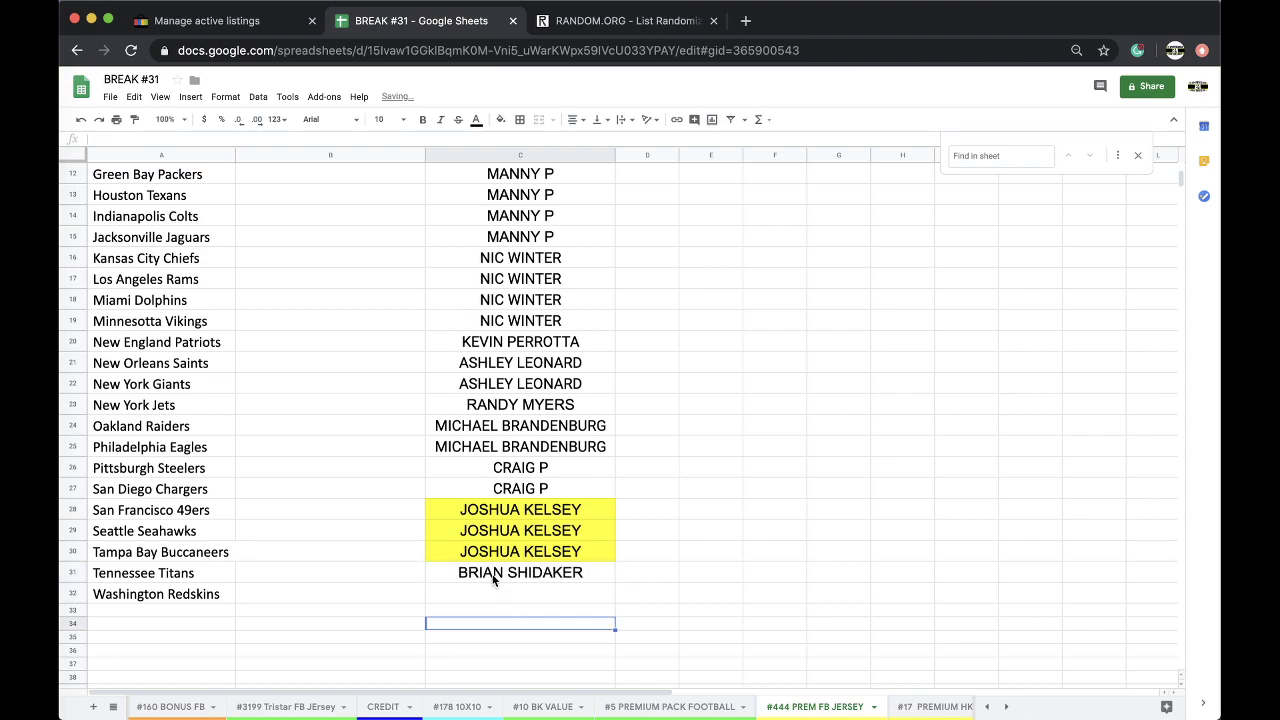
pyautogui.moveTo(487, 572); pyautogui.dragTo(487, 592)
pyautogui.hotkey('ctrl', 'd')
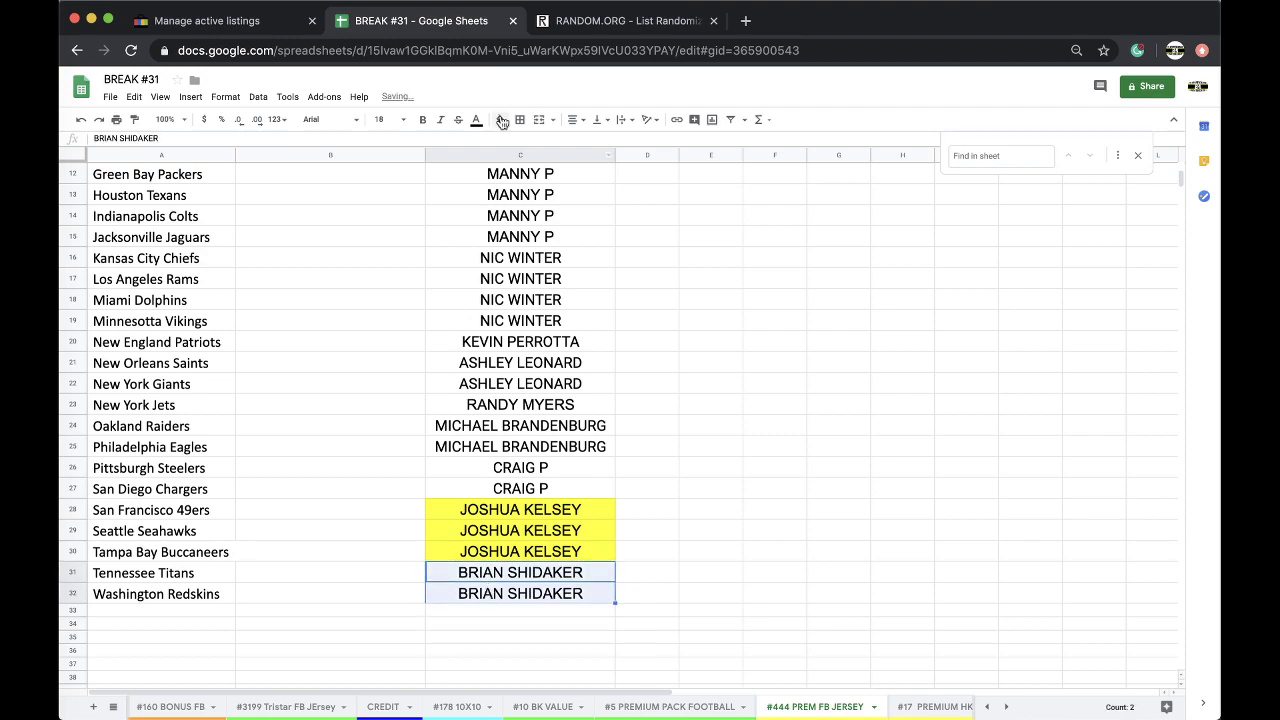
pyautogui.click(500, 119)
pyautogui.click(550, 180)
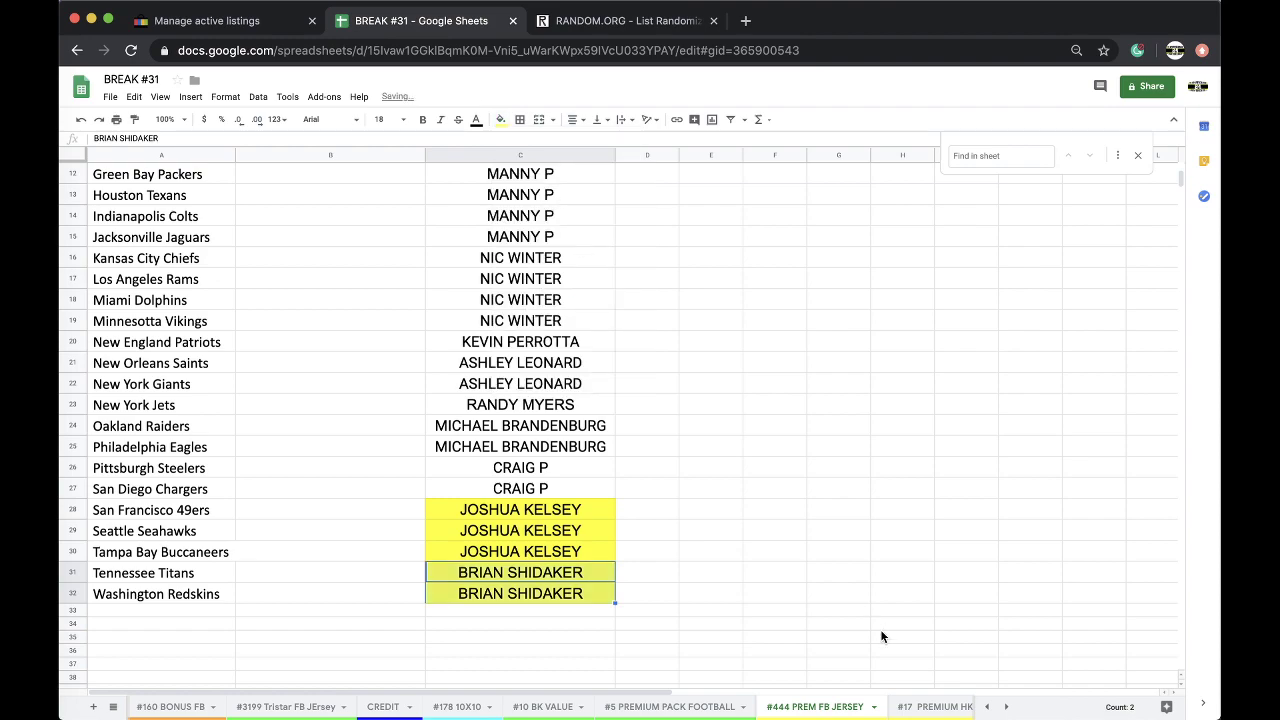
# - Try duplicating the #444 PREM FB JERSEY sheet, which fails with a cell-limit error
pyautogui.rightClick(806, 704)
pyautogui.moveTo(802, 573)
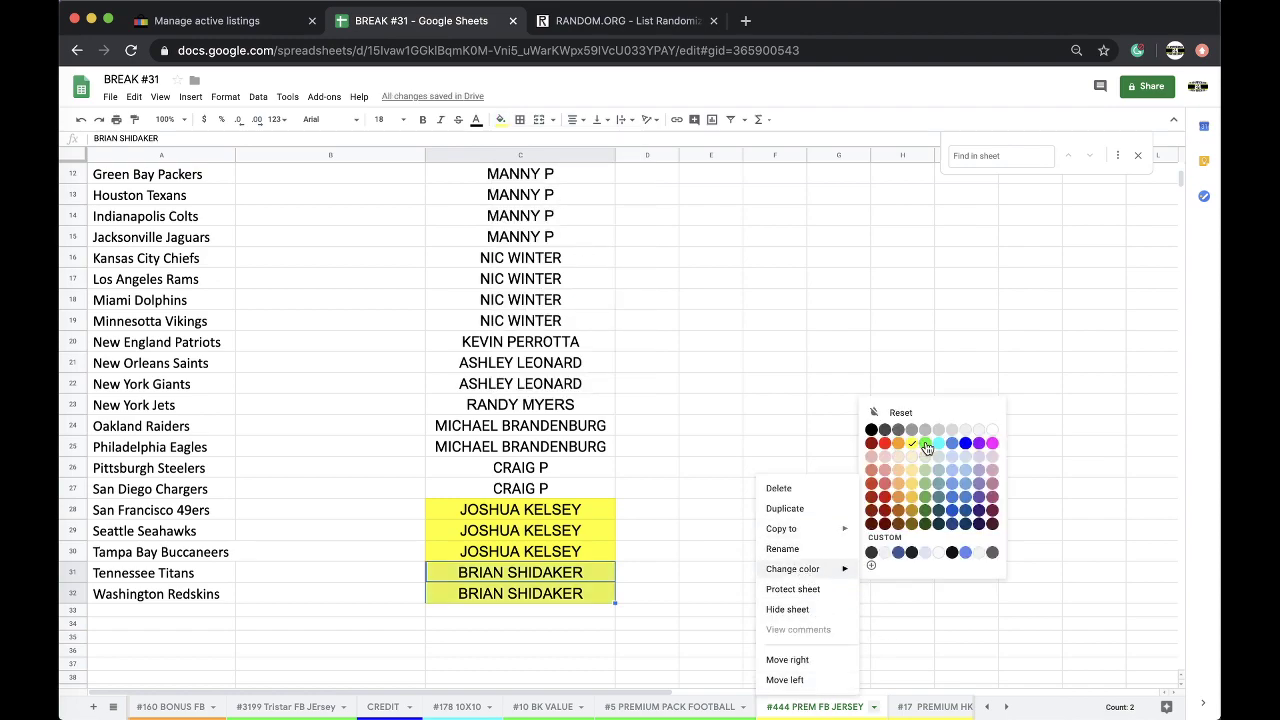
pyautogui.click(803, 710)
pyautogui.click(798, 710)
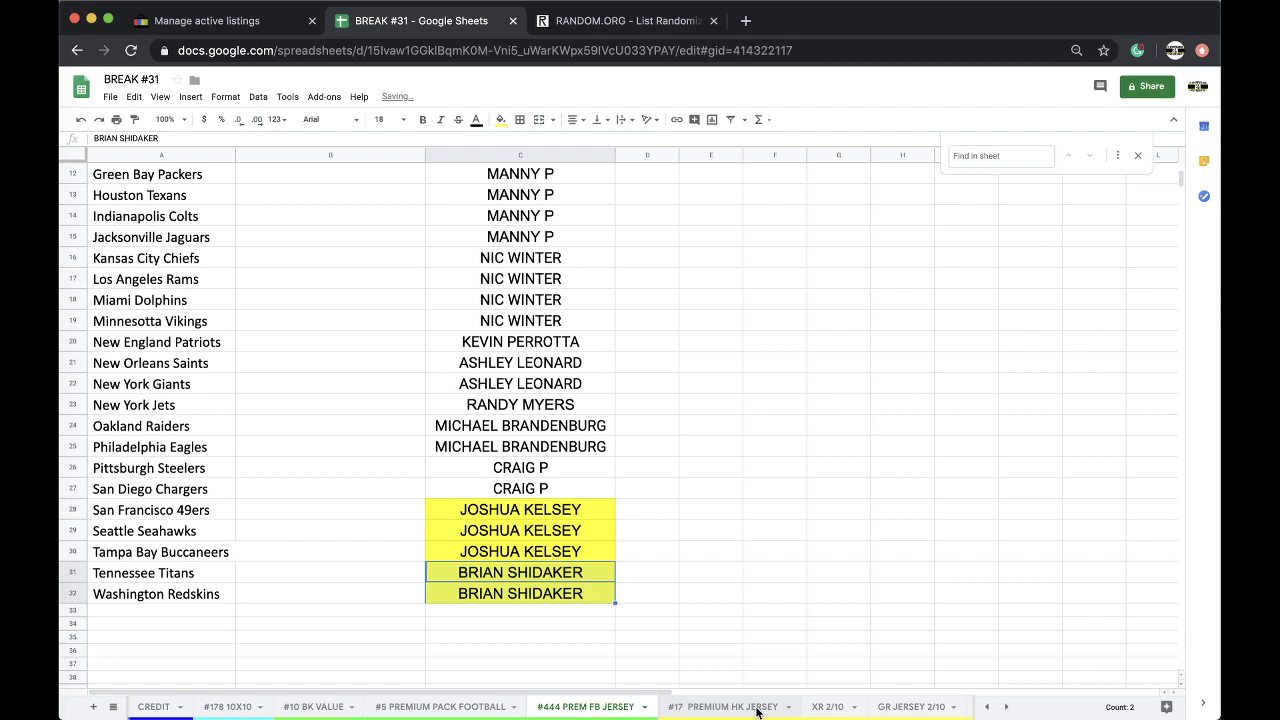
pyautogui.click(600, 707)
pyautogui.rightClick(560, 707)
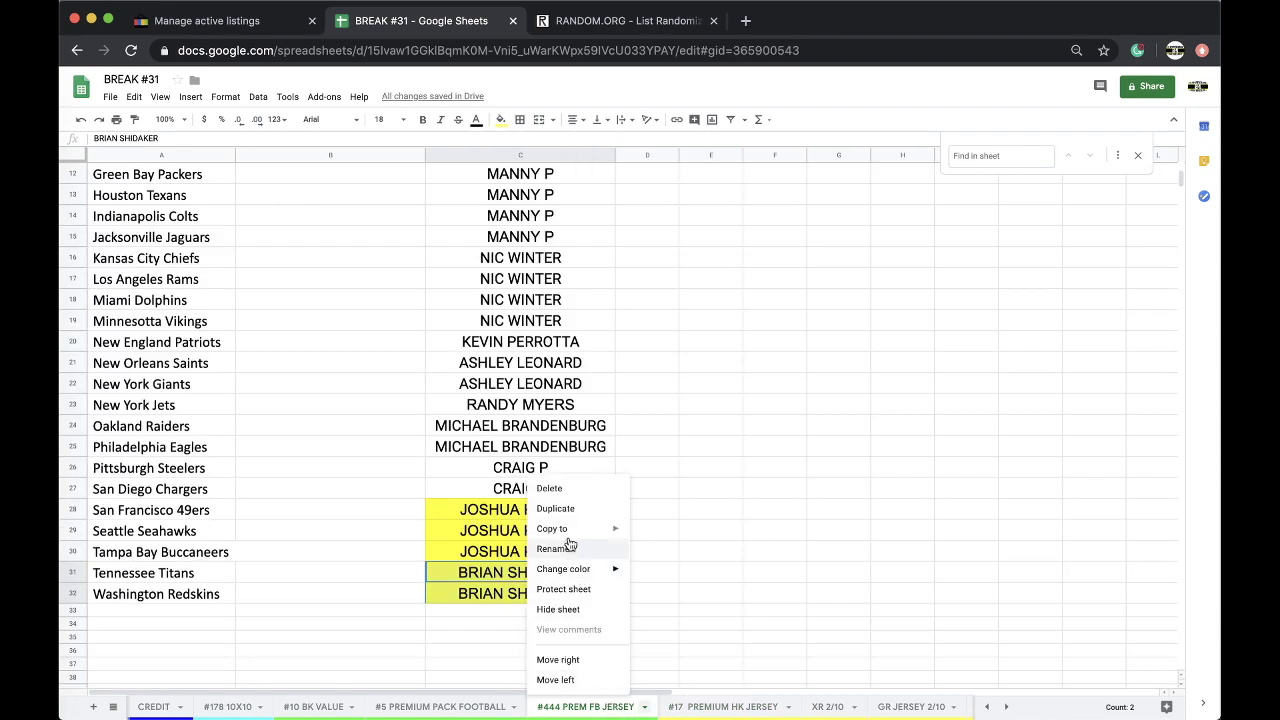
pyautogui.click(552, 506)
pyautogui.click(778, 426)
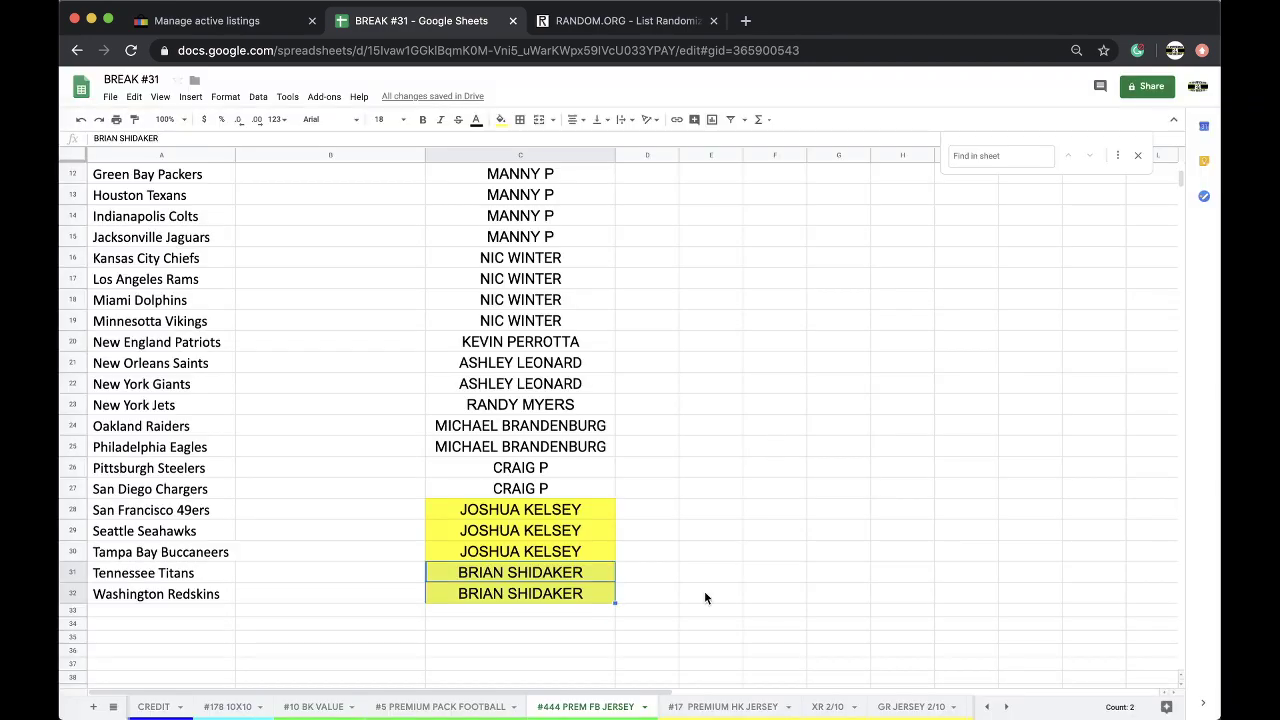
pyautogui.hscroll(5, 556, 705)
pyautogui.hscroll(10, 556, 705)
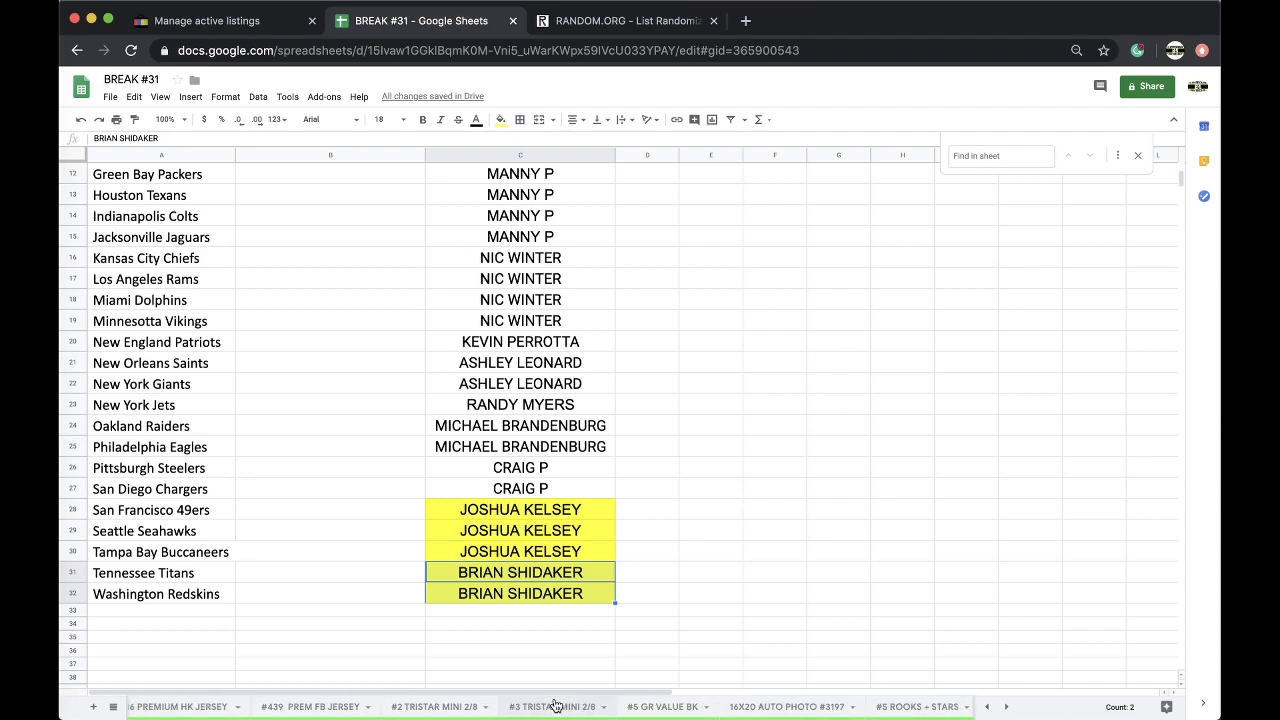
pyautogui.hscroll(-3, 556, 705)
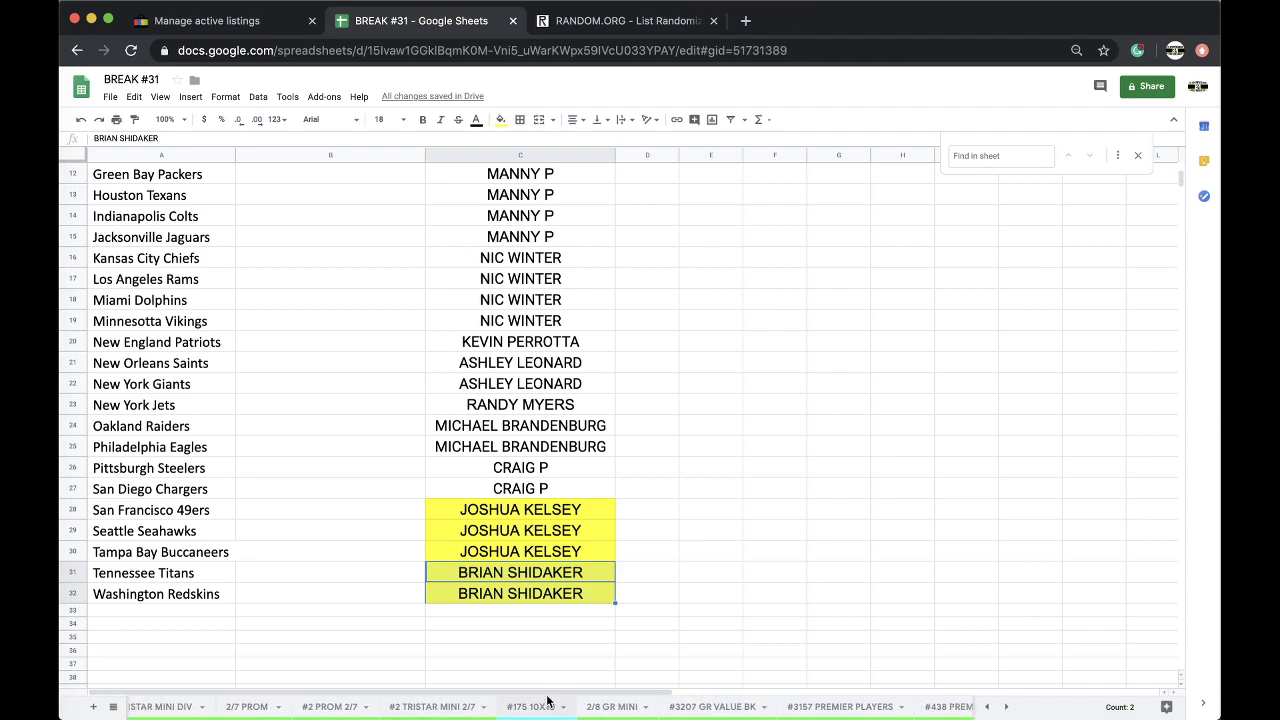
pyautogui.click(546, 706)
# - Delete the #175 10X10 sheet
pyautogui.rightClick(546, 706)
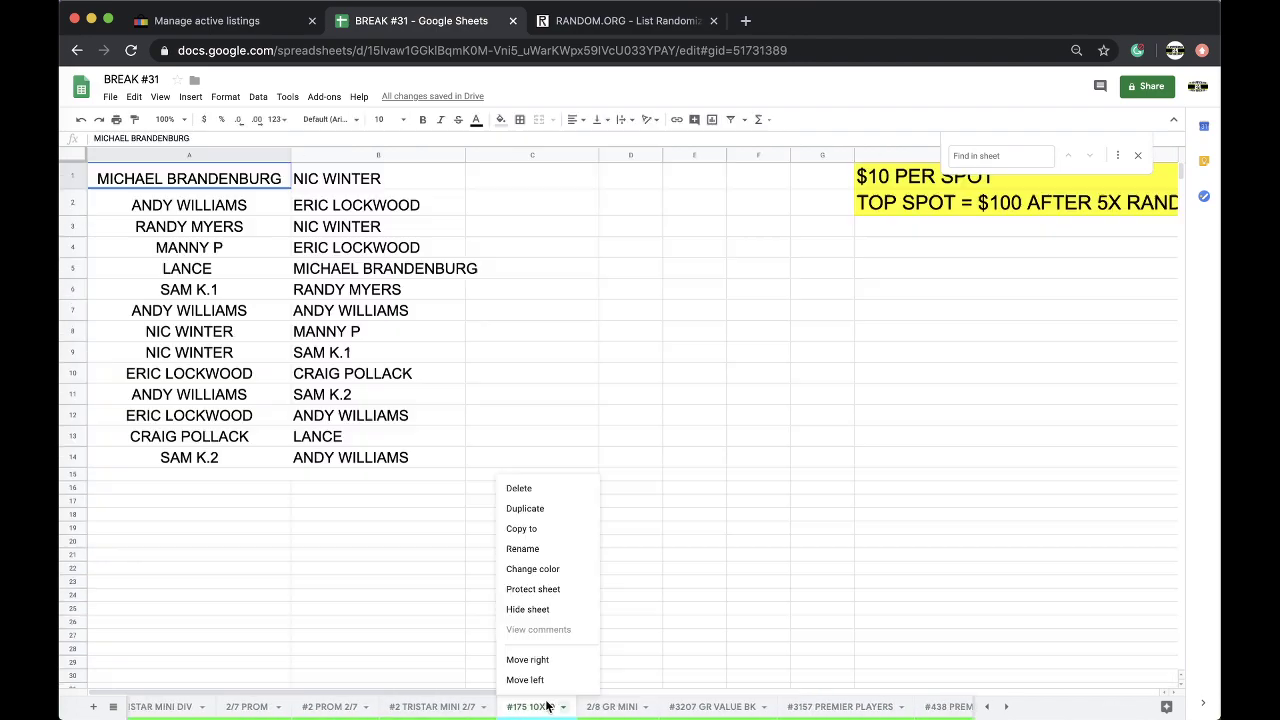
pyautogui.click(533, 487)
pyautogui.click(778, 420)
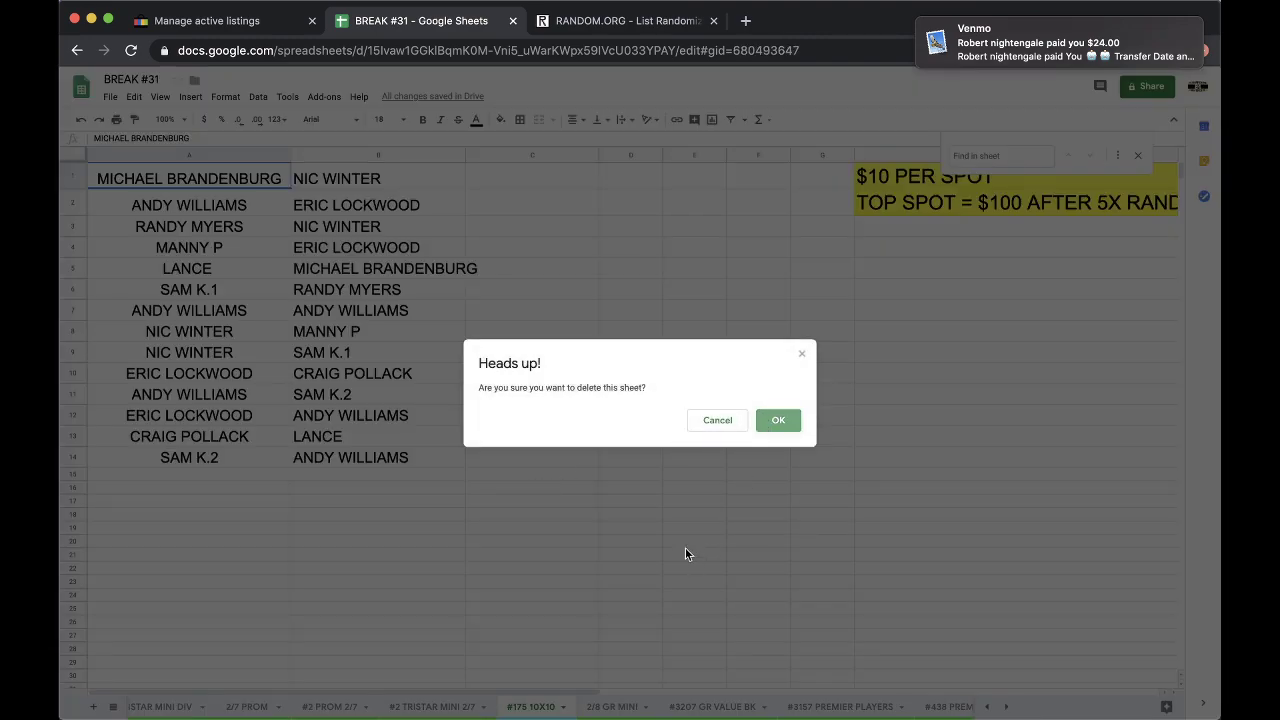
pyautogui.hscroll(3, 474, 708)
pyautogui.click(474, 708)
pyautogui.hscroll(10, 474, 708)
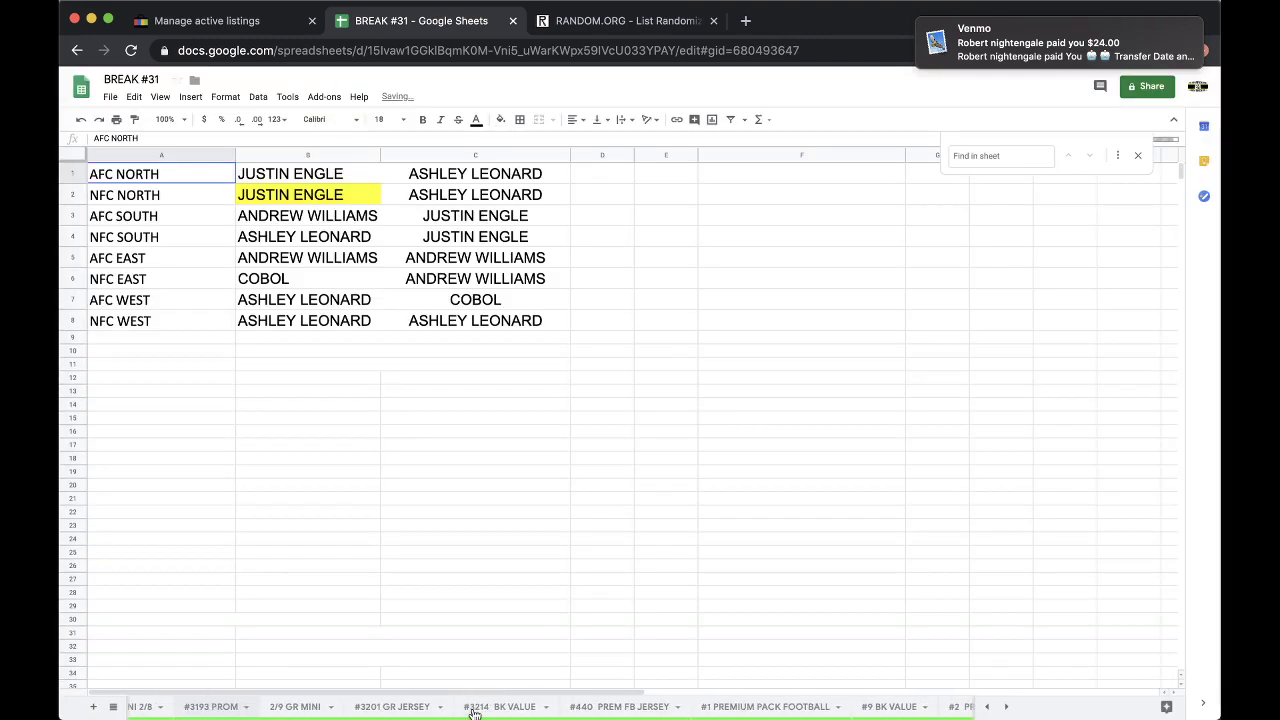
pyautogui.hscroll(10, 474, 708)
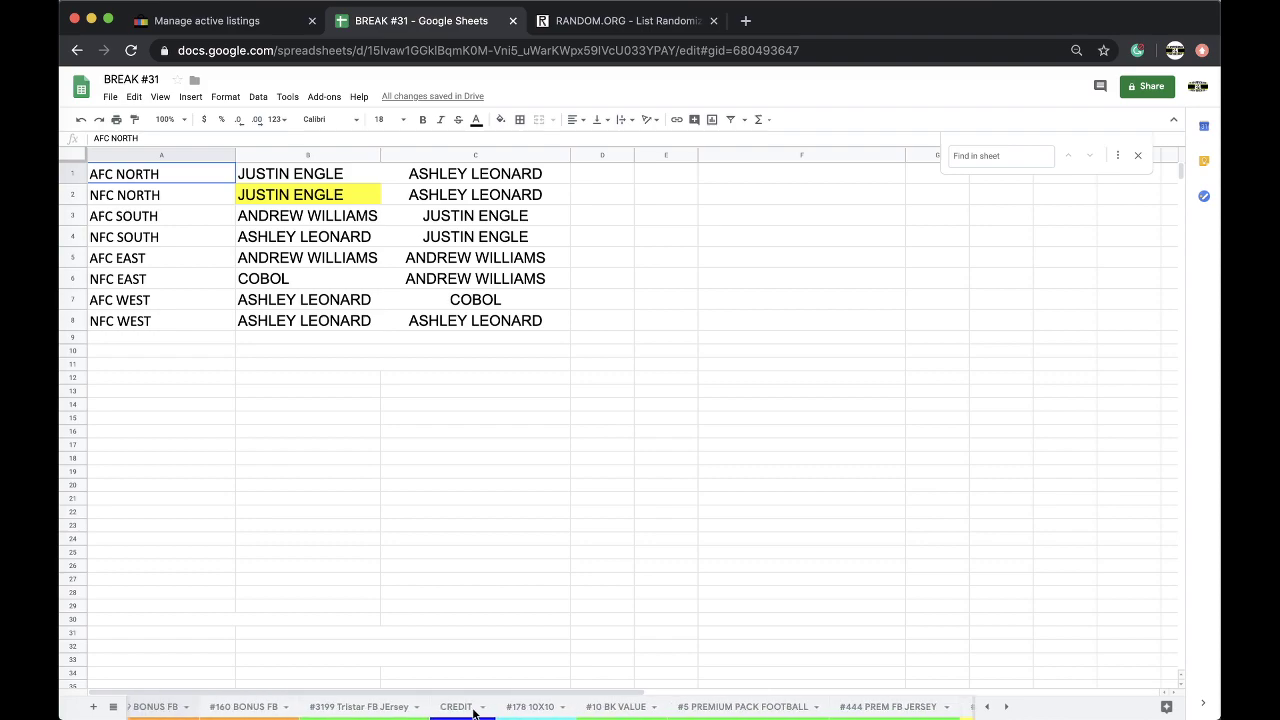
# - Reset the yellow fill on C27:C32 of #5 and C28:C30 of #444
pyautogui.click(513, 707)
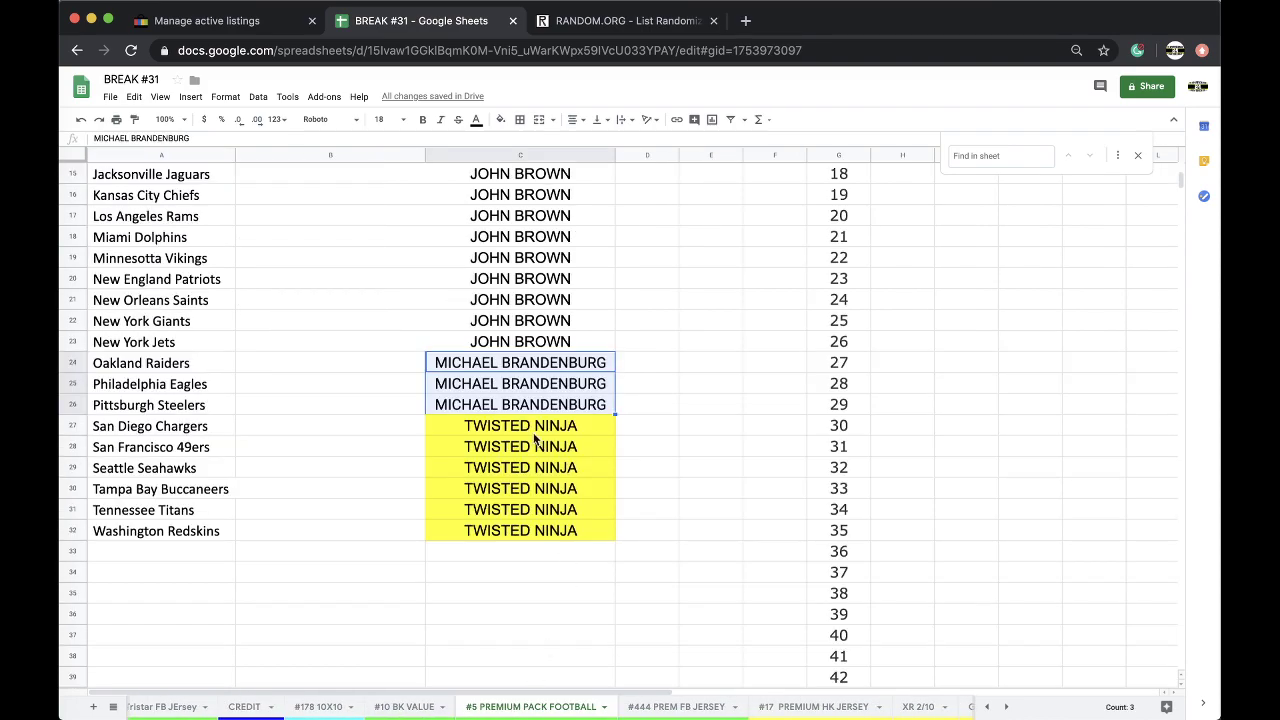
pyautogui.moveTo(526, 433); pyautogui.dragTo(526, 535)
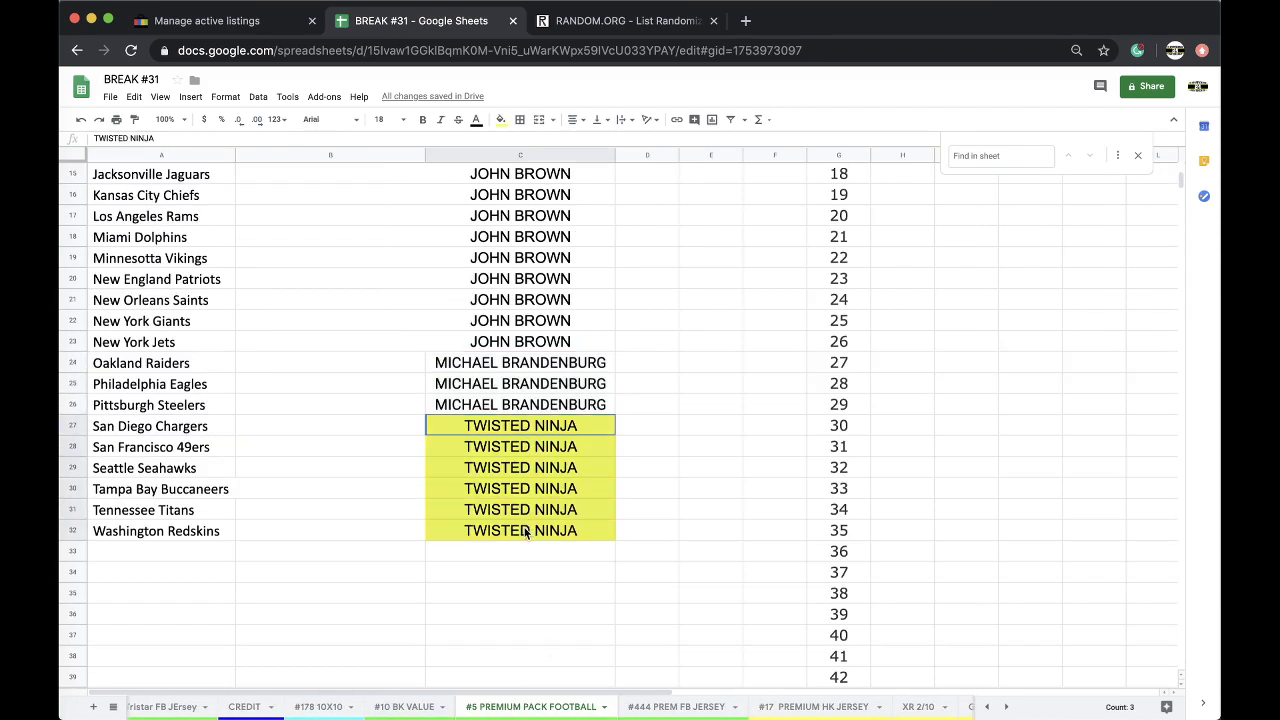
pyautogui.click(501, 121)
pyautogui.click(508, 146)
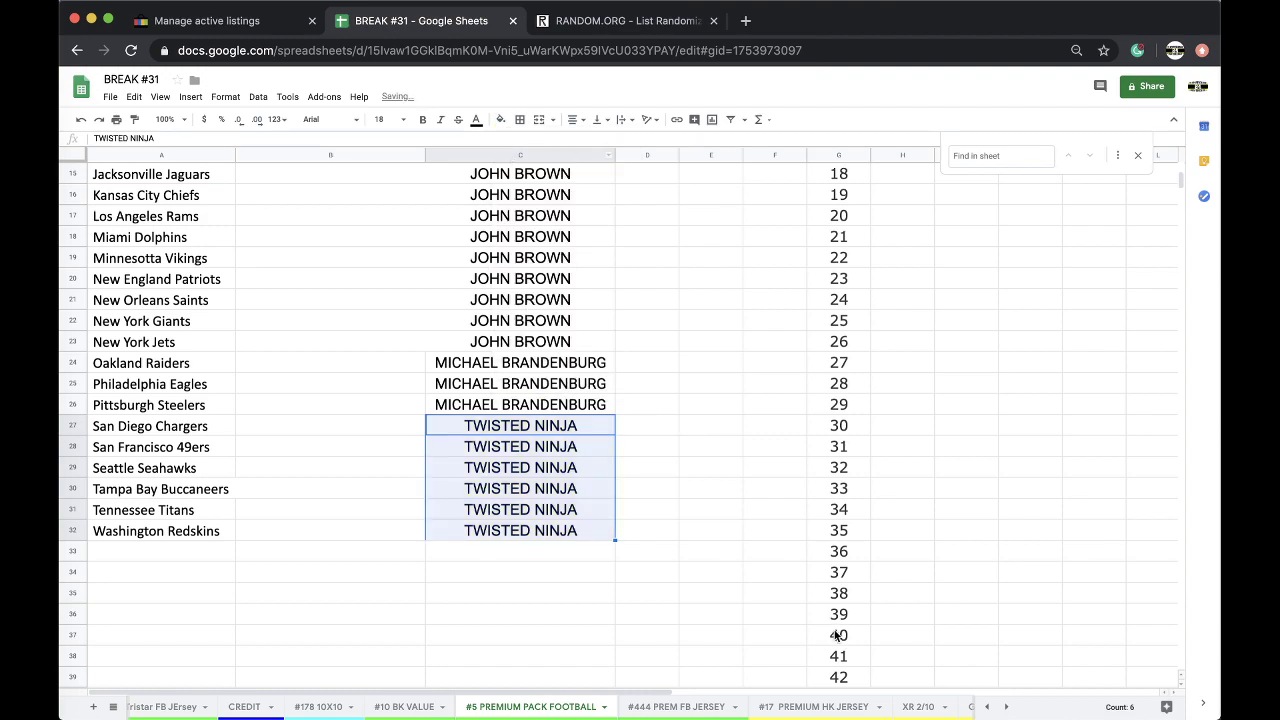
pyautogui.click(676, 706)
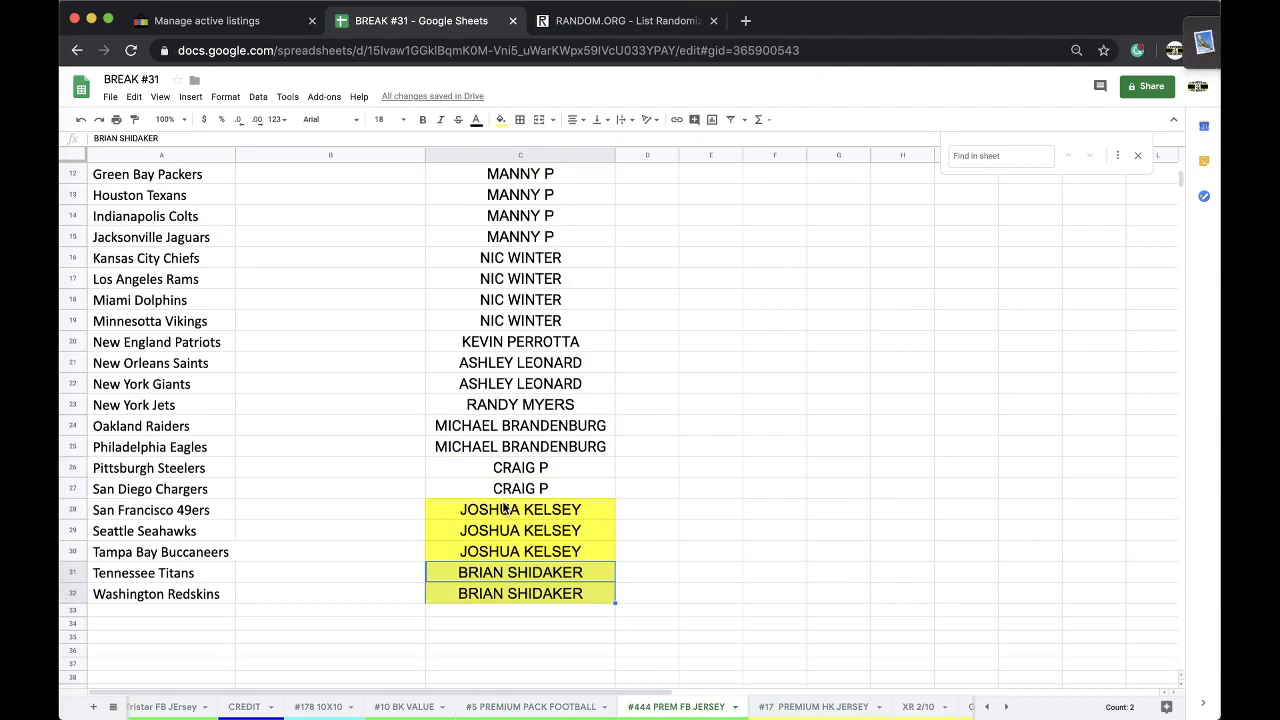
pyautogui.moveTo(525, 512); pyautogui.dragTo(495, 548)
pyautogui.click(501, 119)
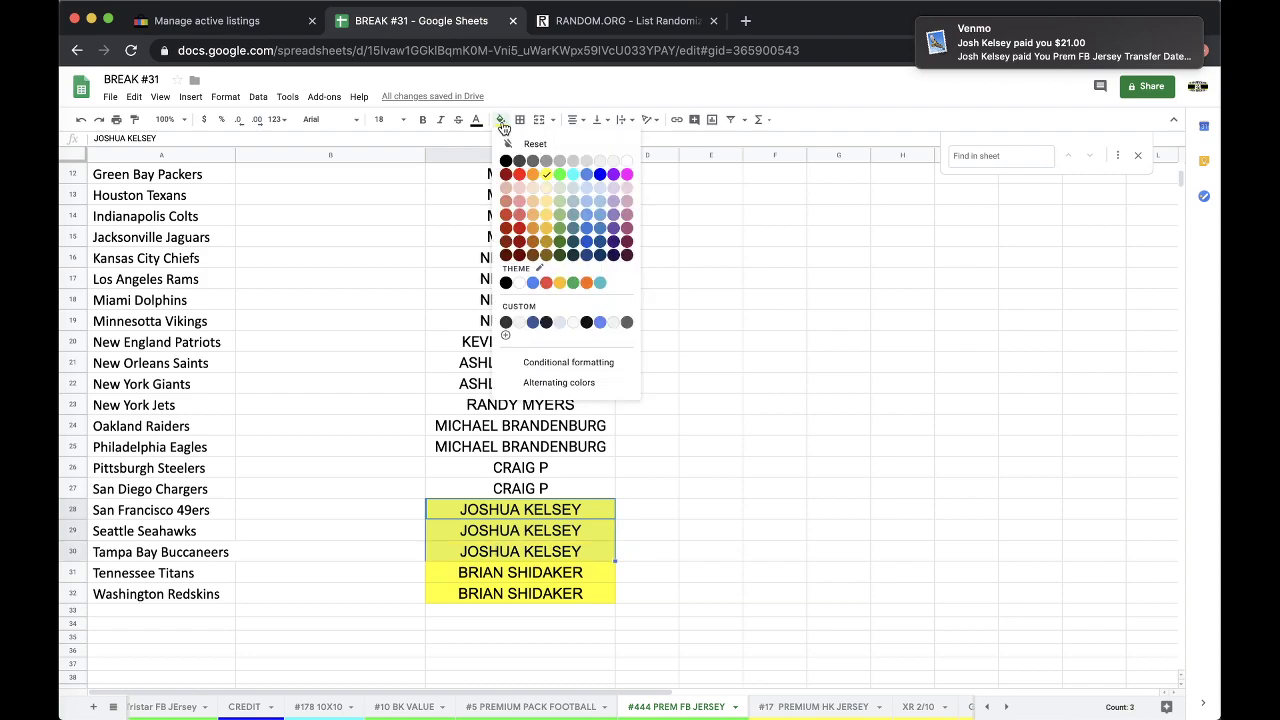
pyautogui.click(508, 146)
pyautogui.click(734, 706)
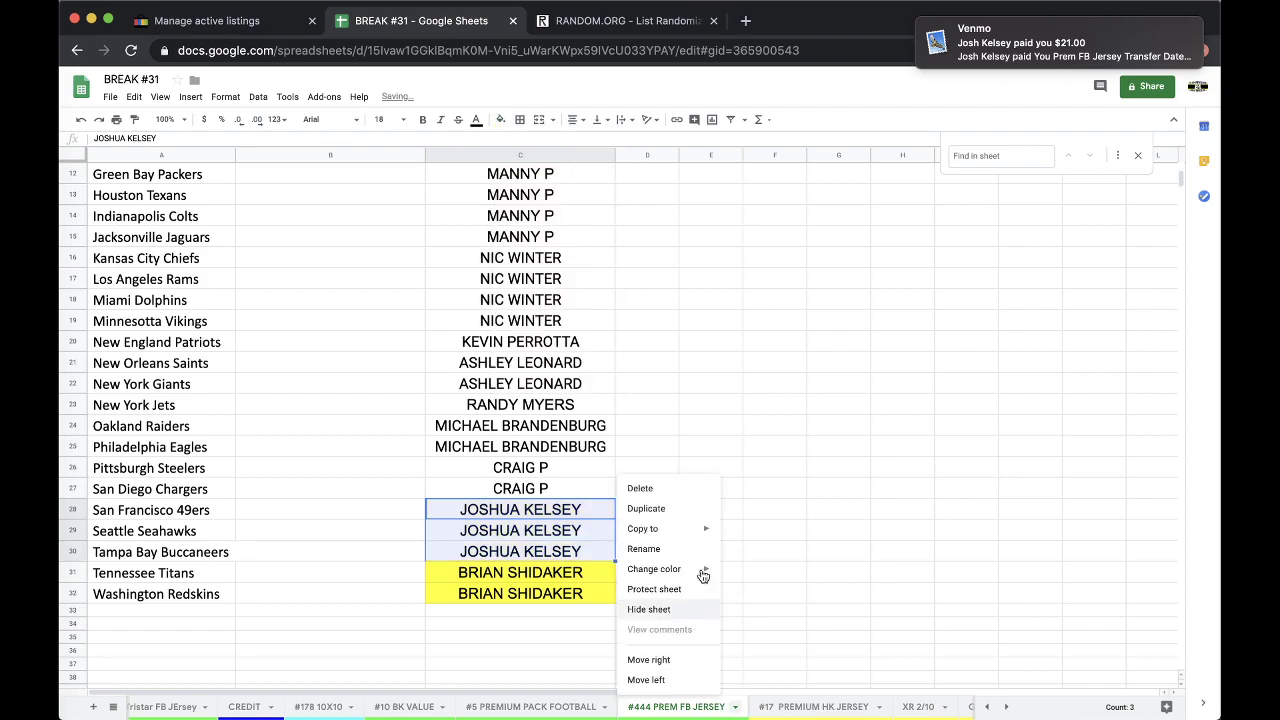
# - Duplicate #444 PREM FB JERSEY and rename the copy '#445 PREM FB JERSEY'
pyautogui.click(680, 510)
pyautogui.doubleClick(781, 708)
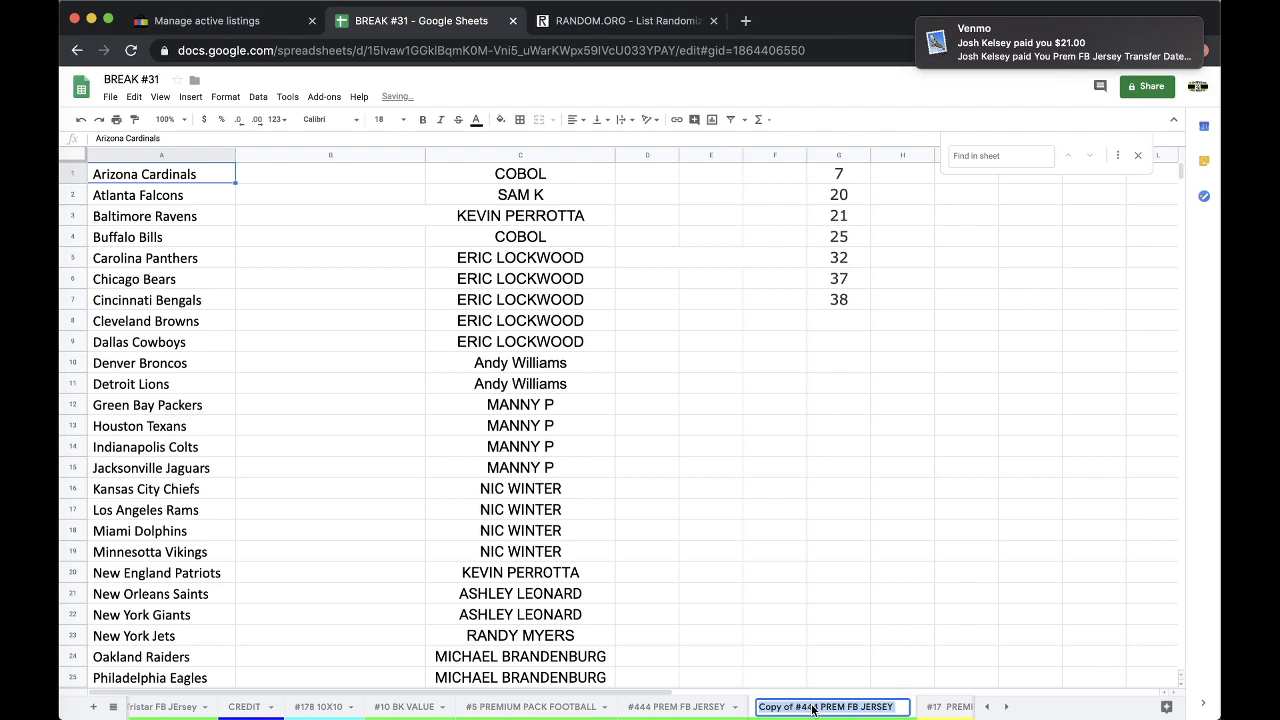
pyautogui.click(815, 708)
pyautogui.moveTo(818, 708); pyautogui.dragTo(731, 698)
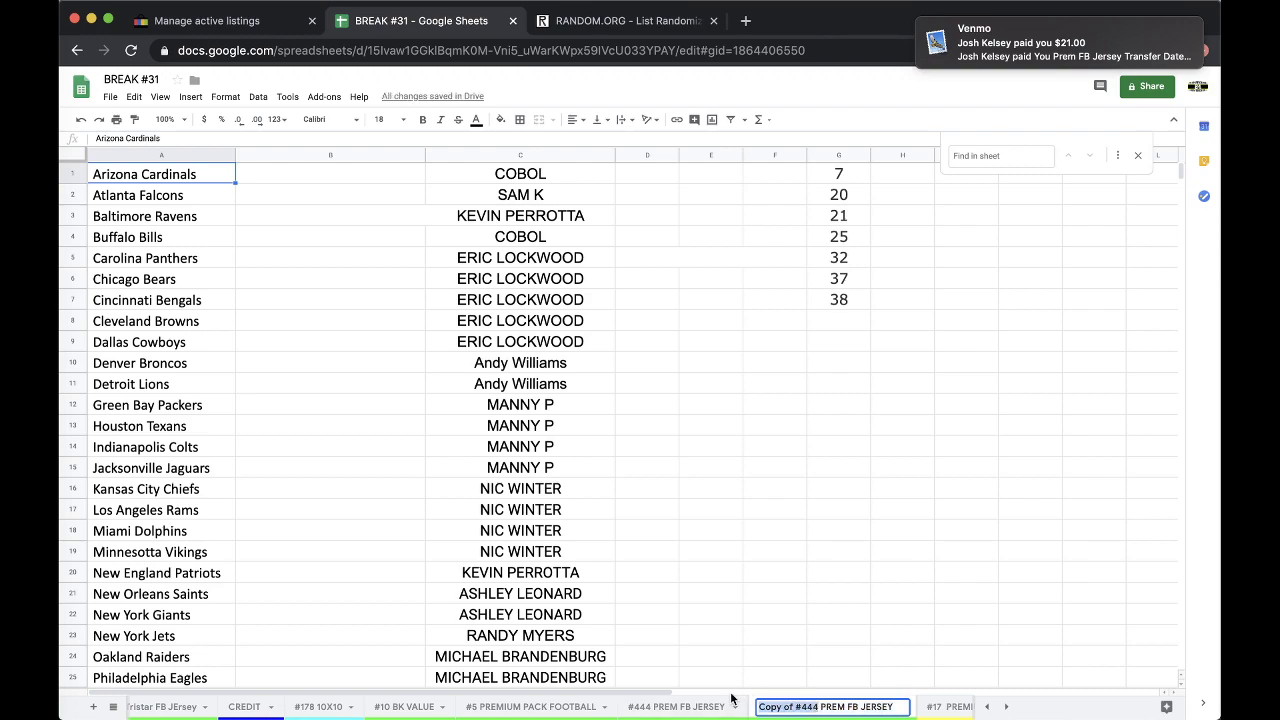
pyautogui.write('#445')
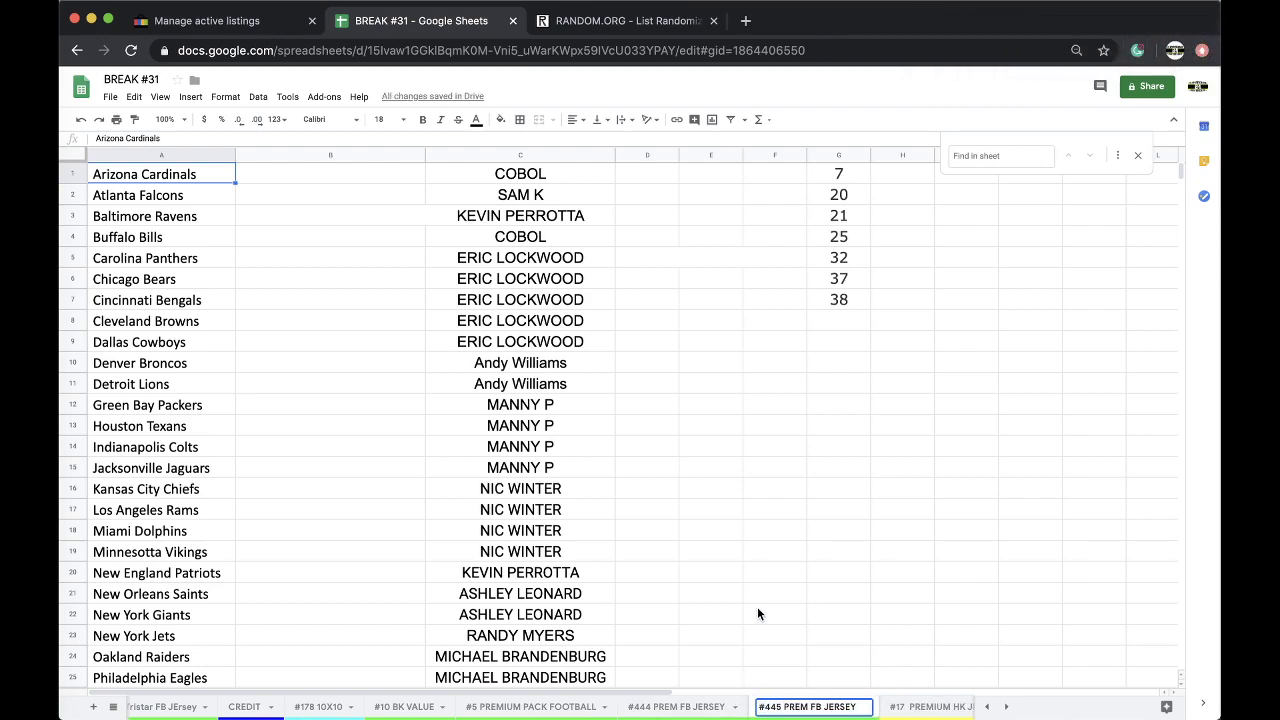
pyautogui.click(768, 597)
# - Clear all buyer names from column C on #445
pyautogui.rightClick(800, 705)
pyautogui.moveTo(790, 568)
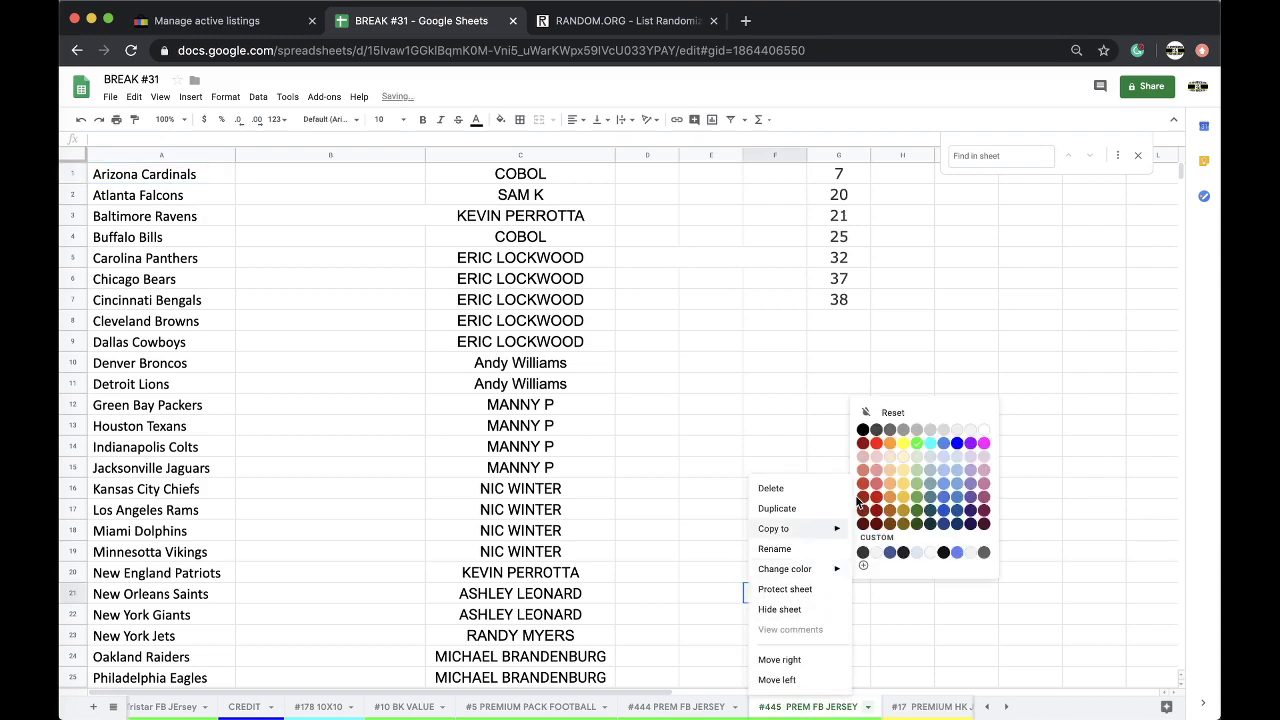
pyautogui.click(525, 149)
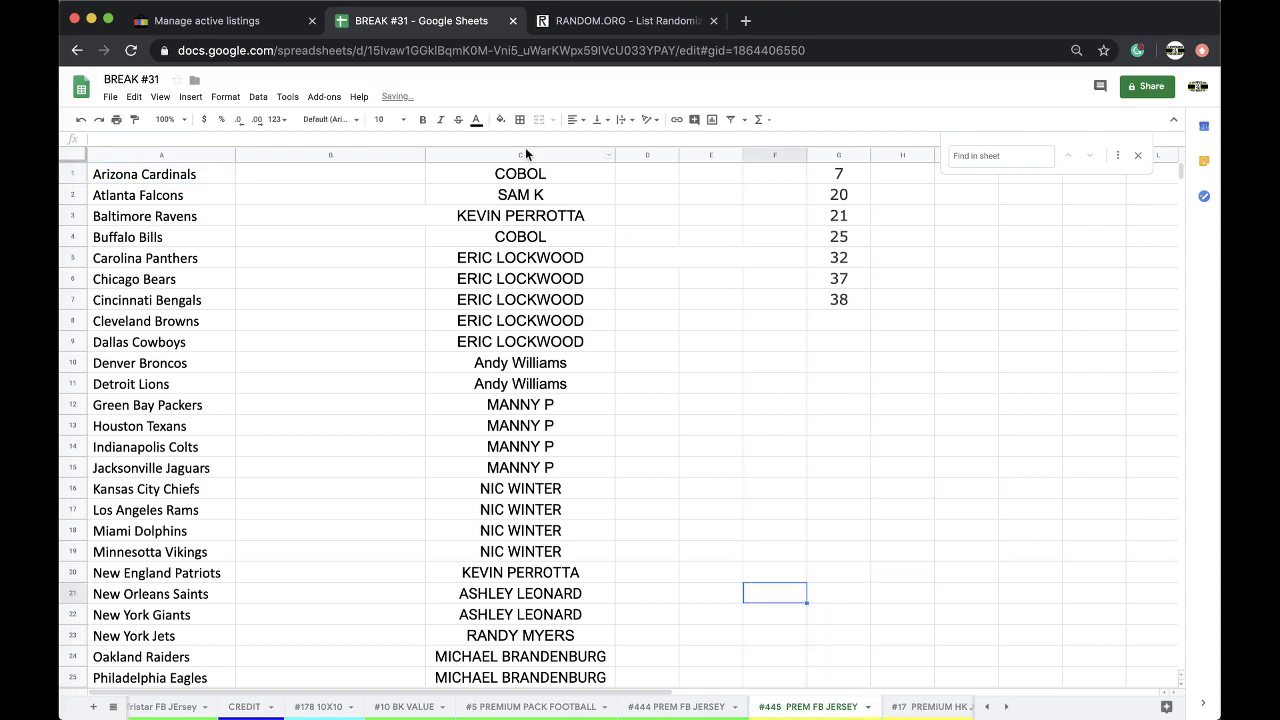
pyautogui.click(525, 154)
pyautogui.press('Delete')
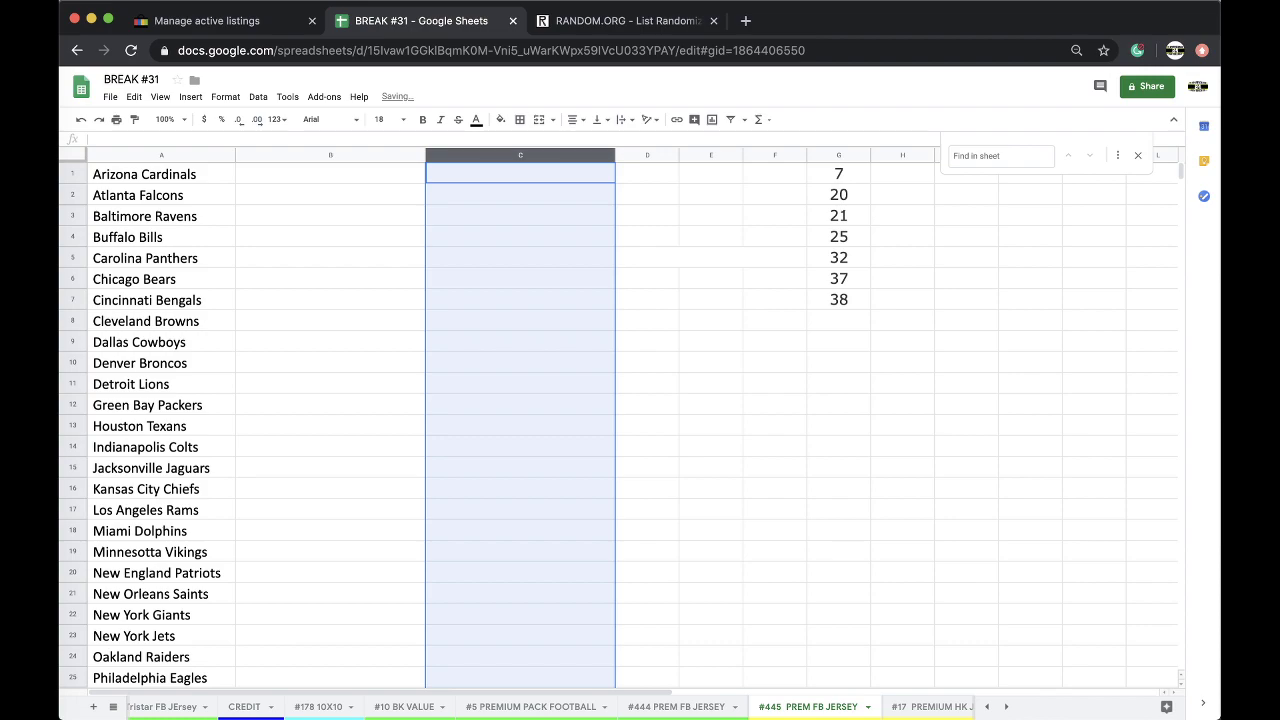
# - Copy the C32 buyer from #444 into C1 on #445 for the Cardinals
pyautogui.click(667, 714)
pyautogui.click(567, 593)
pyautogui.hotkey('ctrl', 'c')
pyautogui.click(793, 714)
pyautogui.click(526, 170)
pyautogui.hotkey('ctrl', 'v')
pyautogui.click(514, 202)
# - Assign a new buyer to C2:C4 (Falcons through Bills) and fill them yellow
pyautogui.write('D')
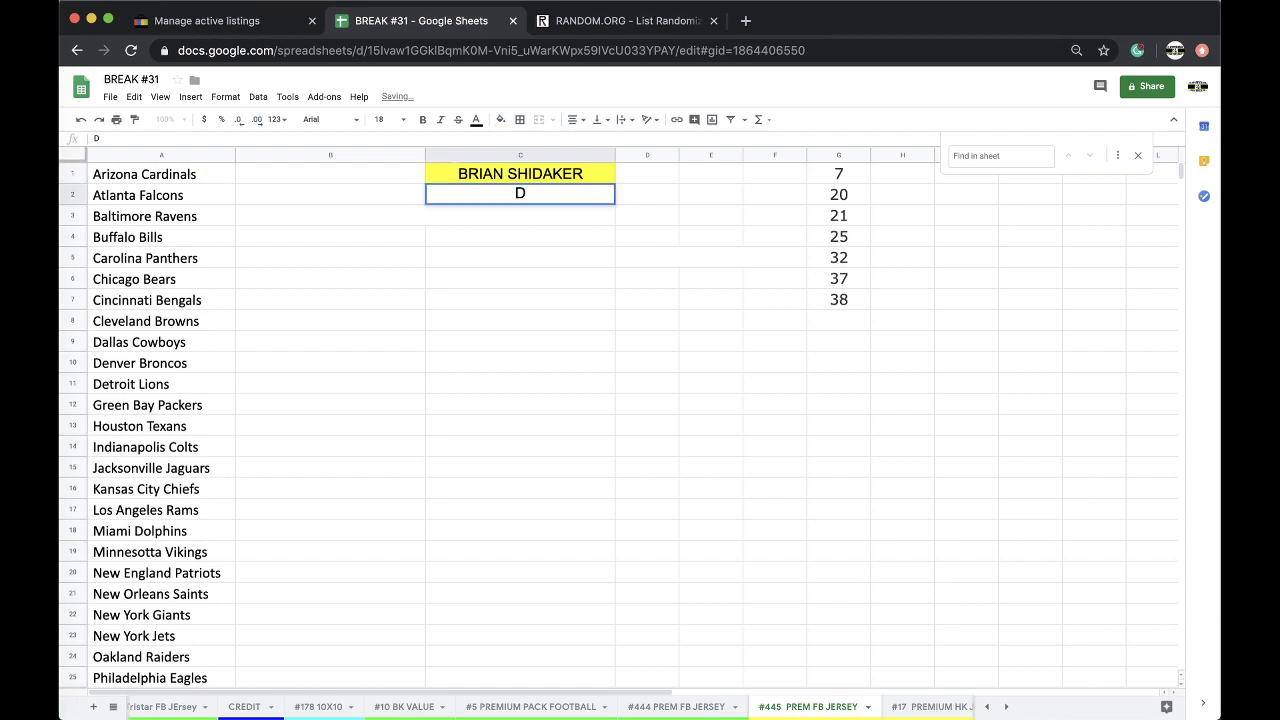
pyautogui.write('AN B')
pyautogui.press('Return')
pyautogui.click(497, 197)
pyautogui.hotkey('ctrl', 'c')
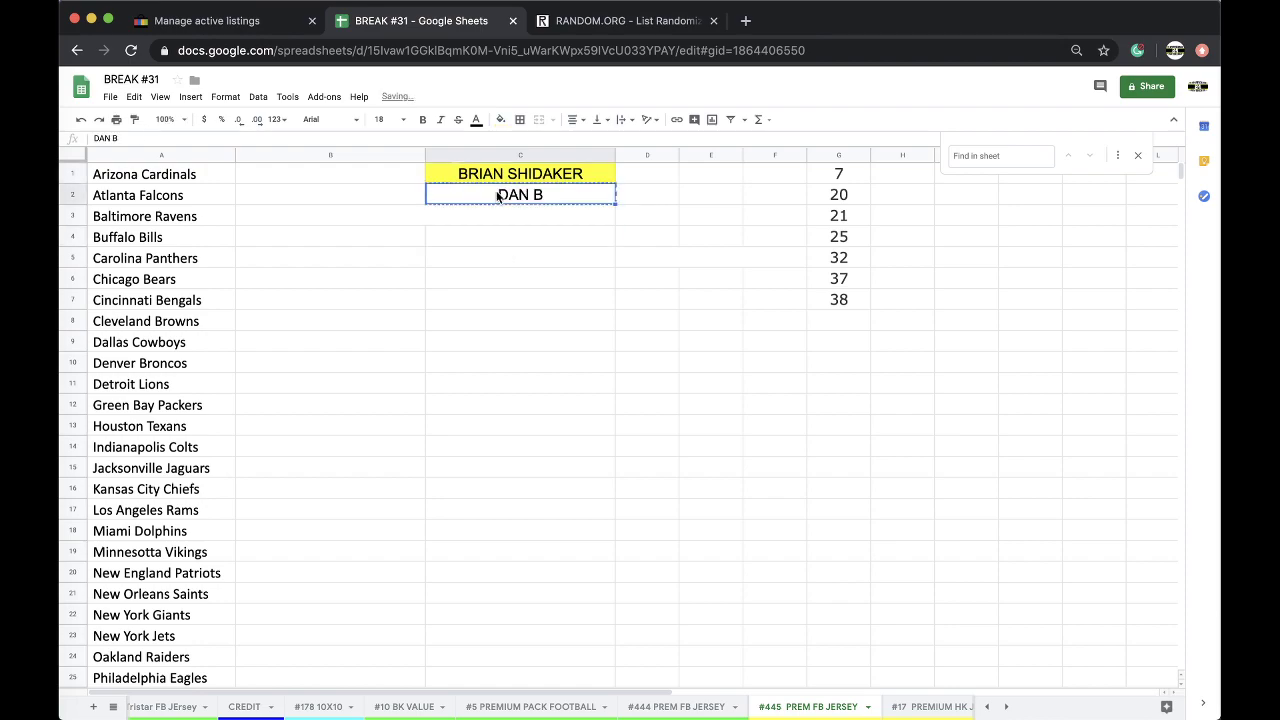
pyautogui.click(497, 216)
pyautogui.hotkey('ctrl', 'v')
pyautogui.click(497, 237)
pyautogui.hotkey('ctrl', 'v')
pyautogui.keyDown('shift'); pyautogui.click(474, 203); pyautogui.keyUp('shift')
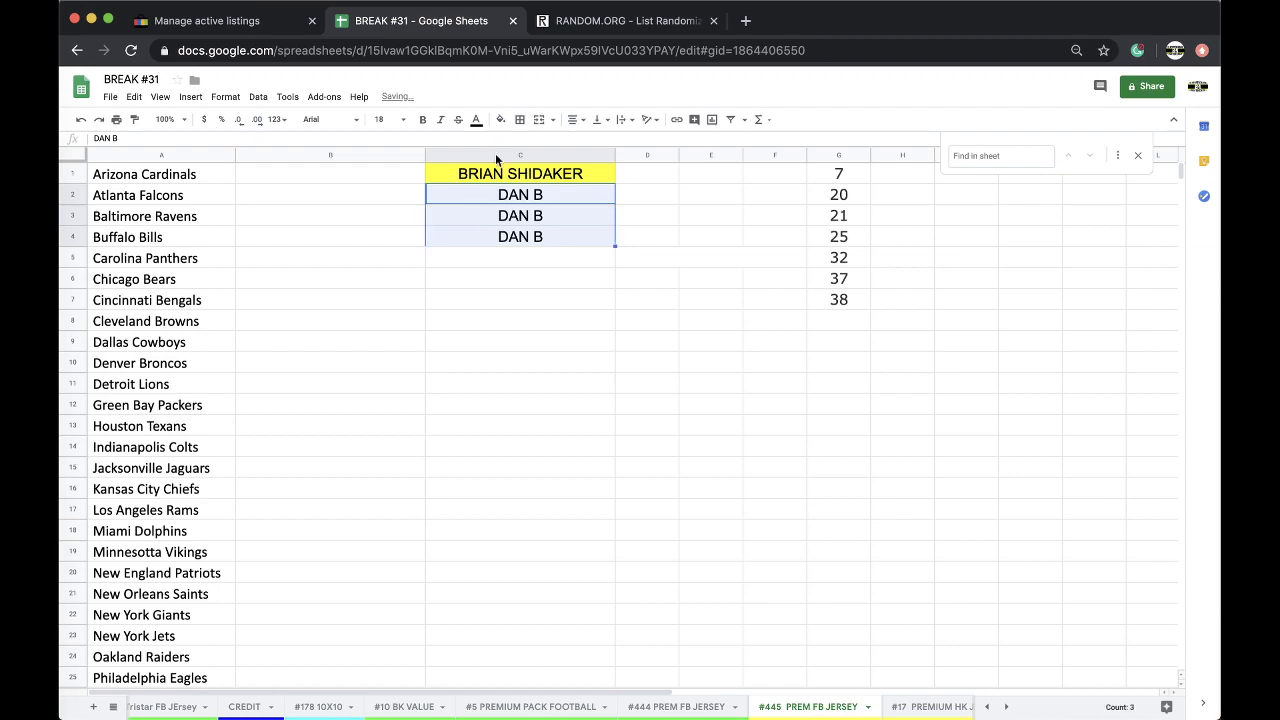
pyautogui.click(500, 119)
pyautogui.click(552, 181)
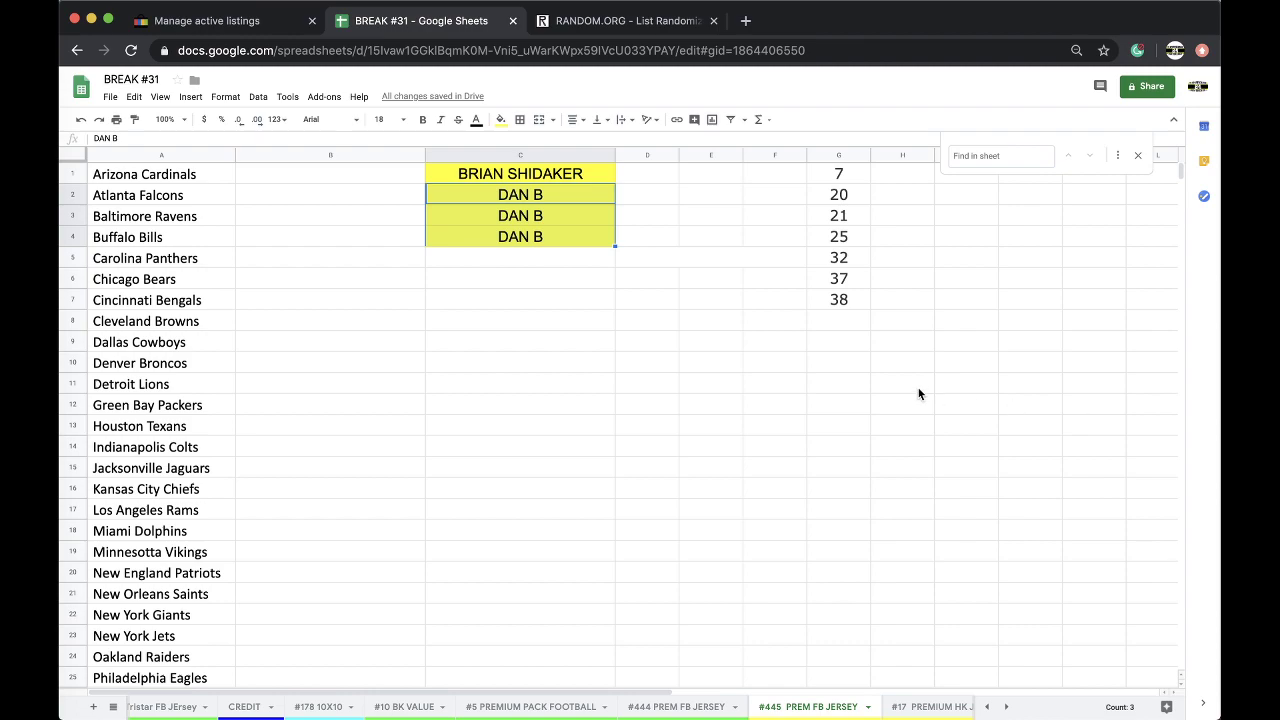
# - Clear the buyer names and yellow fill from C1:C3 on #445
pyautogui.click(528, 180)
pyautogui.press('Delete')
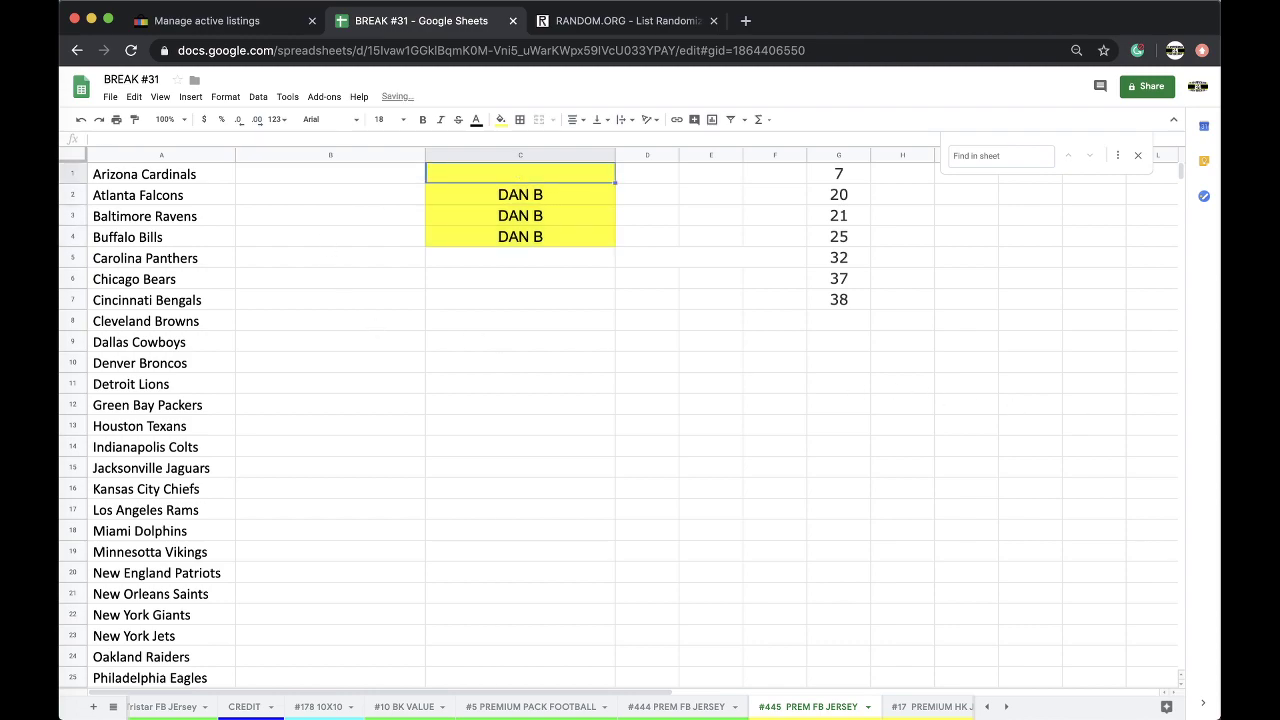
pyautogui.click(500, 119)
pyautogui.click(515, 140)
pyautogui.moveTo(505, 198); pyautogui.dragTo(503, 236)
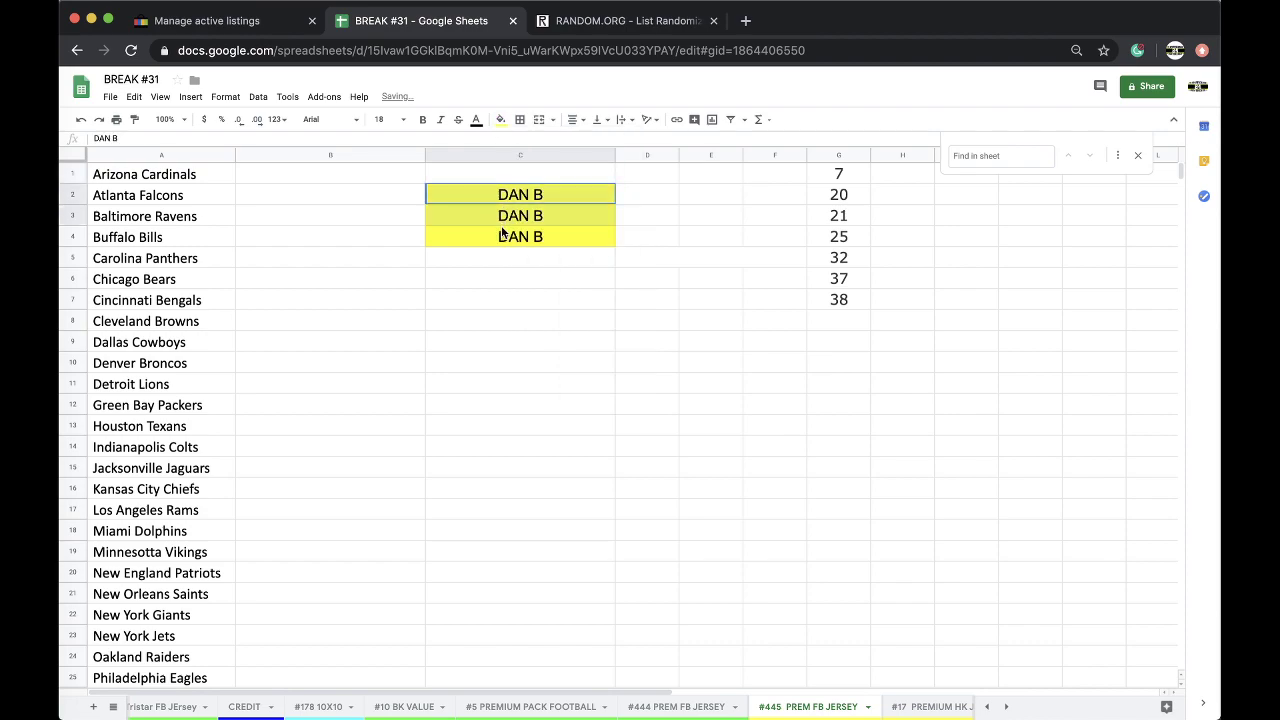
pyautogui.hotkey('ctrl', 'c')
pyautogui.press('Delete')
pyautogui.click(506, 177)
pyautogui.hotkey('ctrl', 'v')
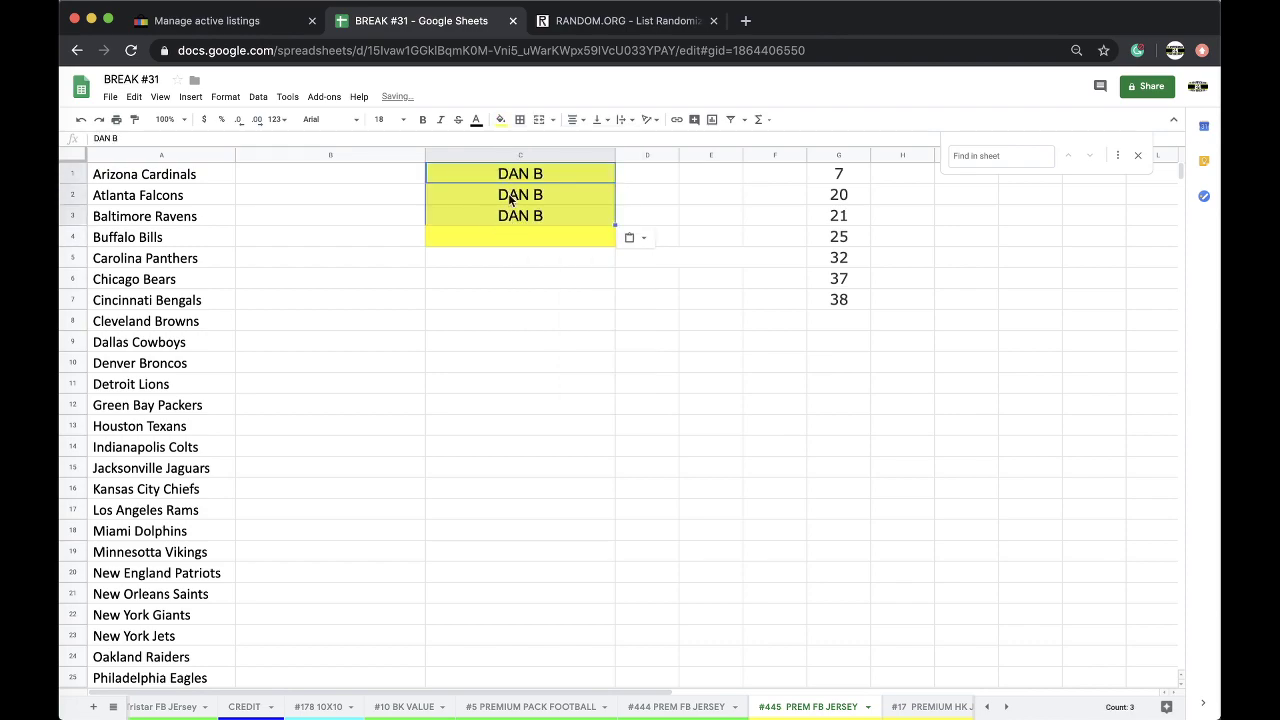
pyautogui.press('Delete')
pyautogui.click(500, 119)
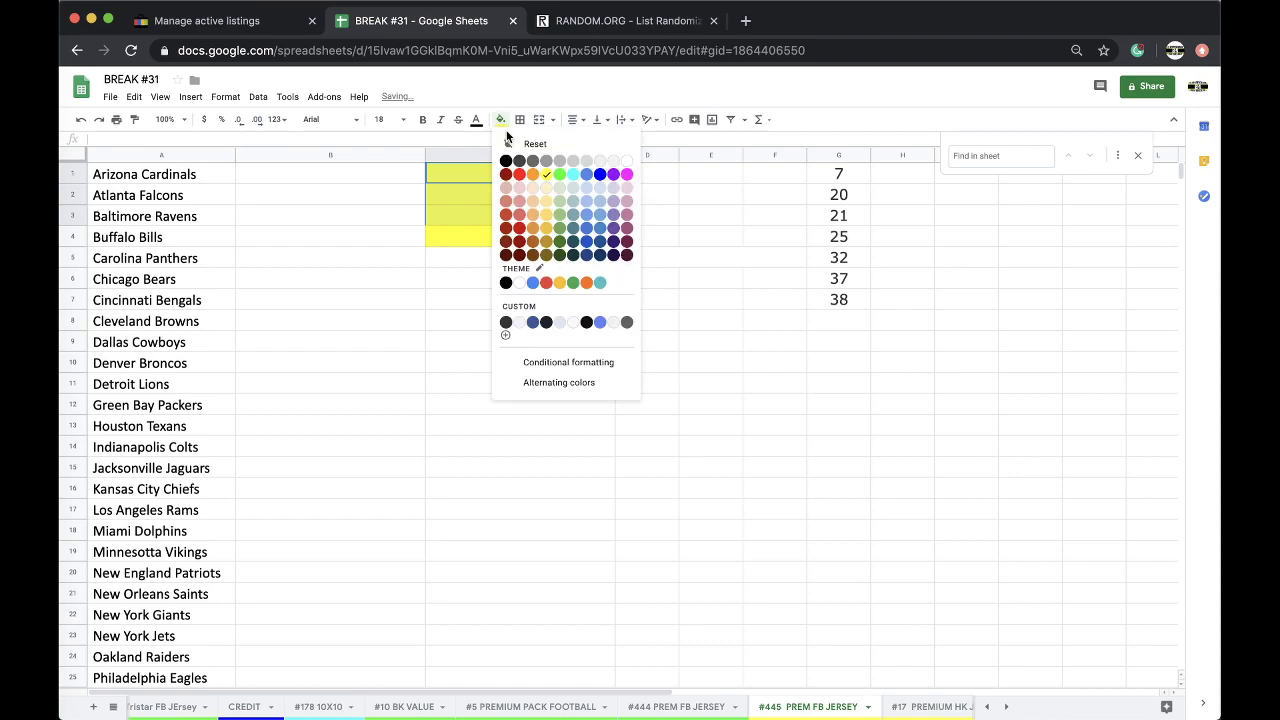
pyautogui.click(510, 140)
# - Remove the yellow fill from the Tennessee Titans buyer cell on #444
pyautogui.click(643, 707)
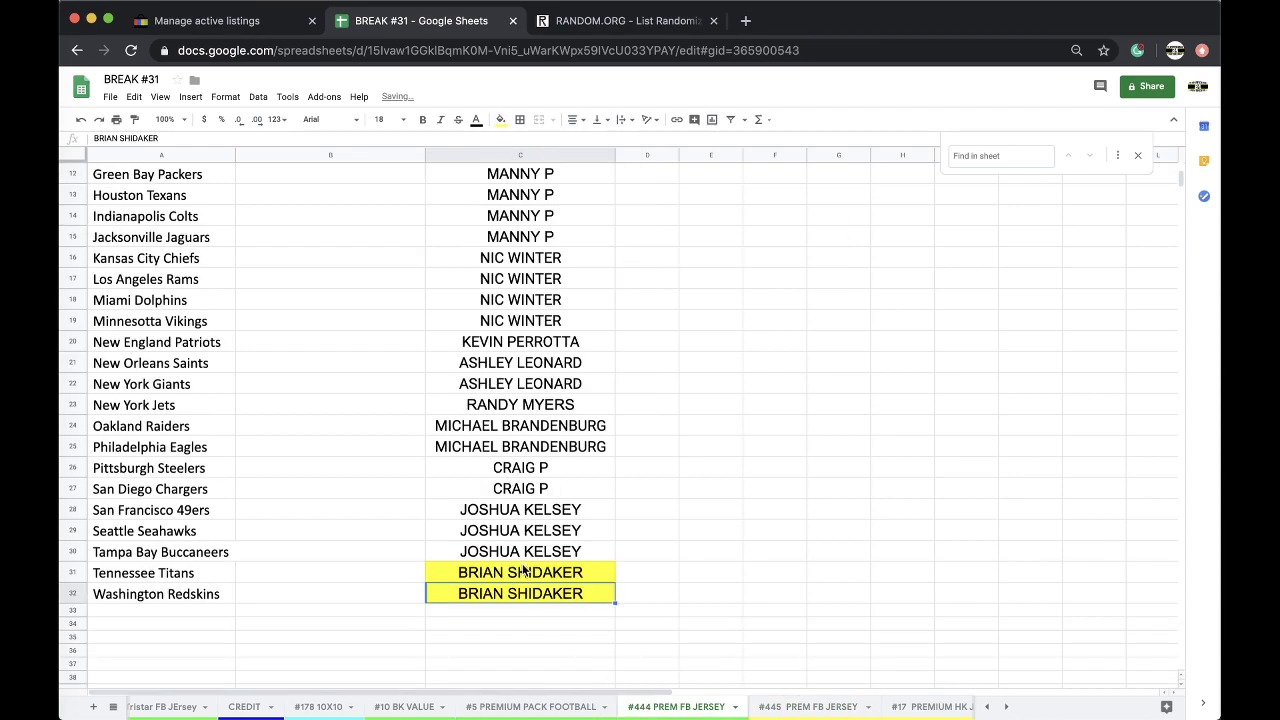
pyautogui.click(500, 119)
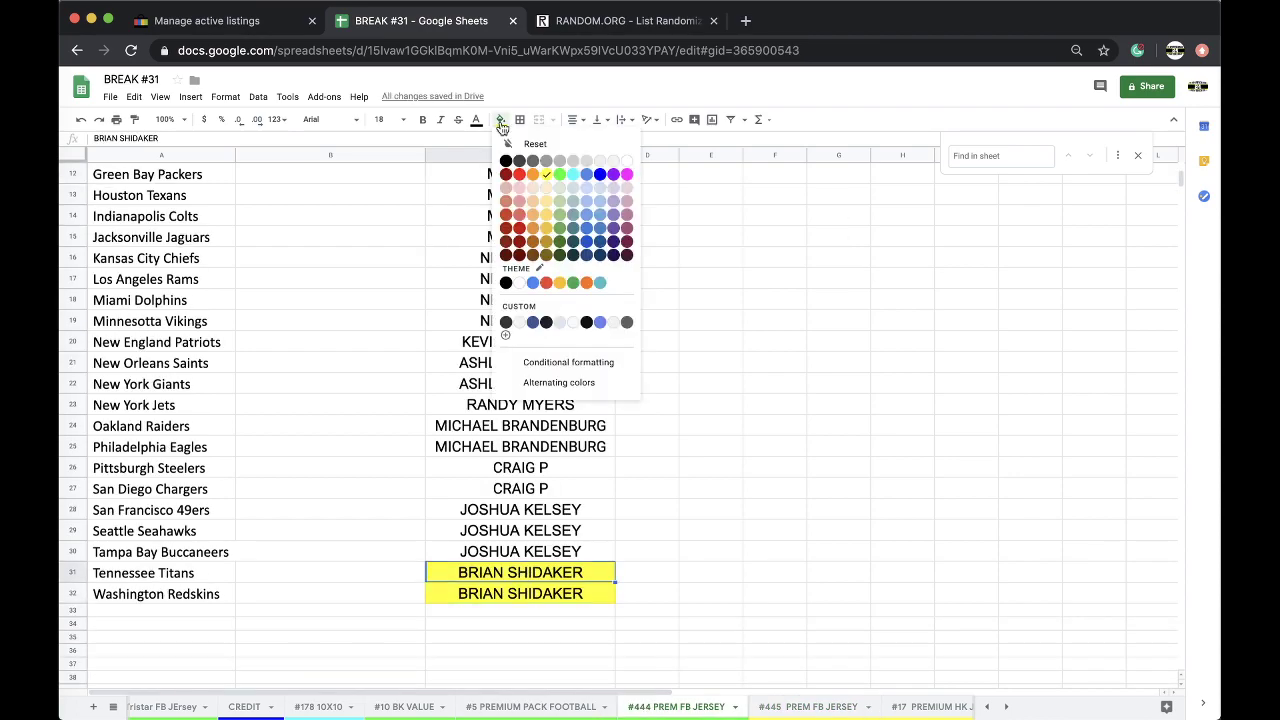
pyautogui.click(510, 140)
# - After duplicating #5 hits the cell limit, delete the #174 10X10 sheet
pyautogui.click(555, 707)
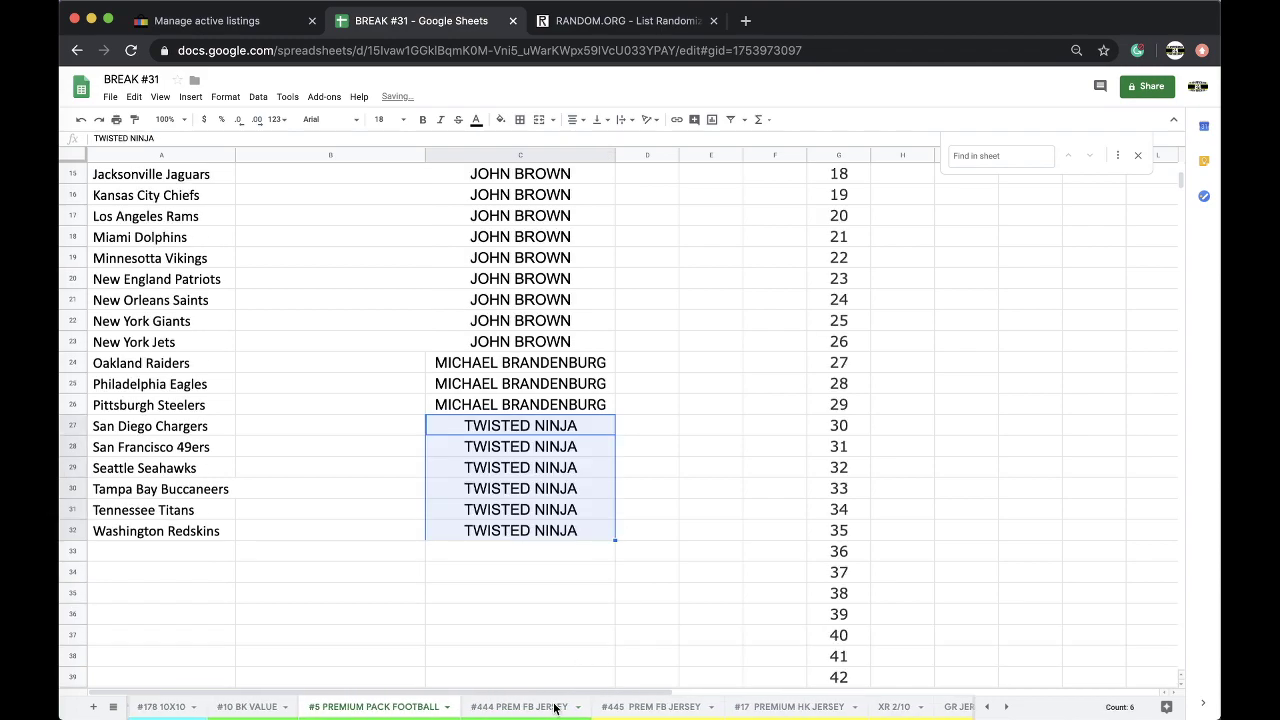
pyautogui.rightClick(500, 707)
pyautogui.click(445, 509)
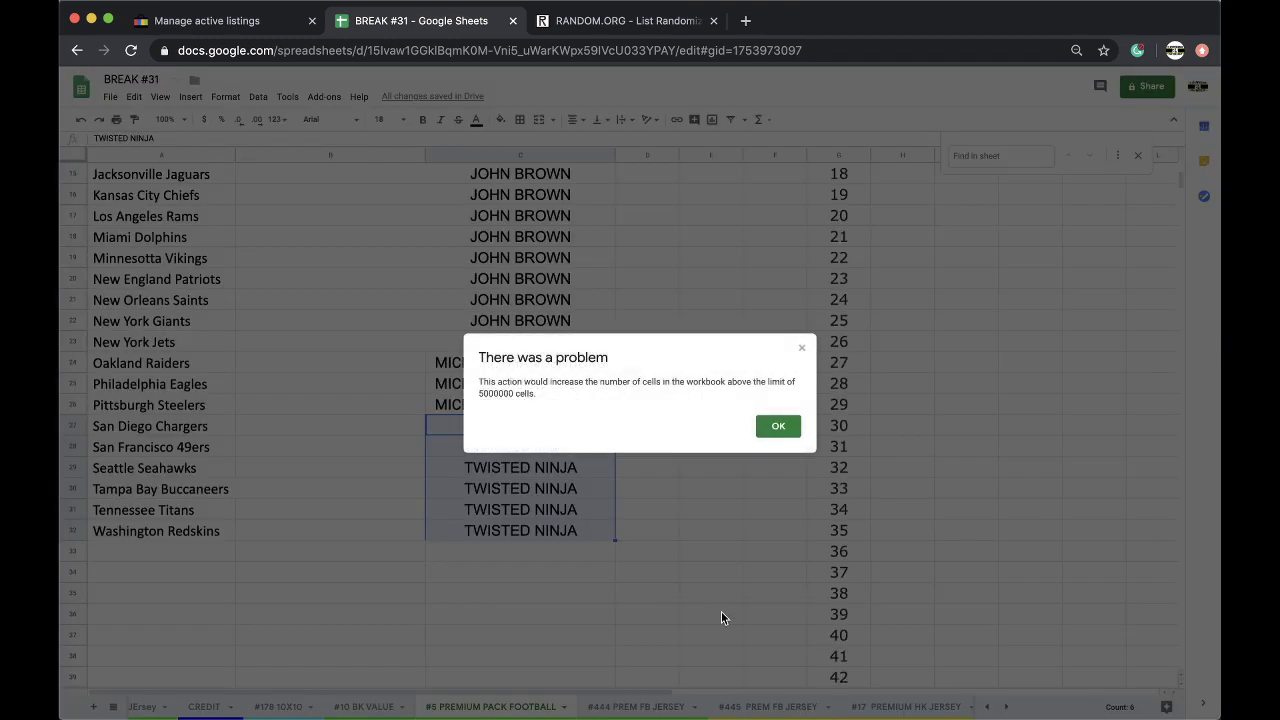
pyautogui.click(779, 428)
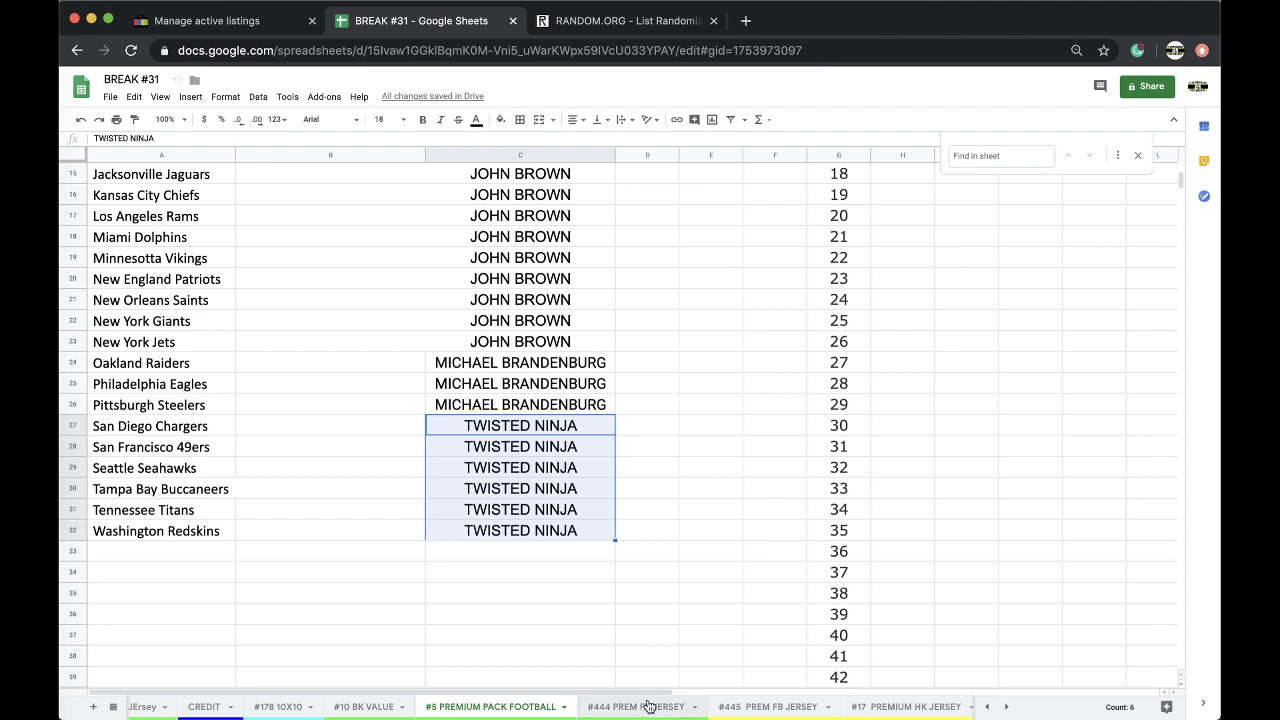
pyautogui.hscroll(3, 648, 706)
pyautogui.hscroll(10, 648, 706)
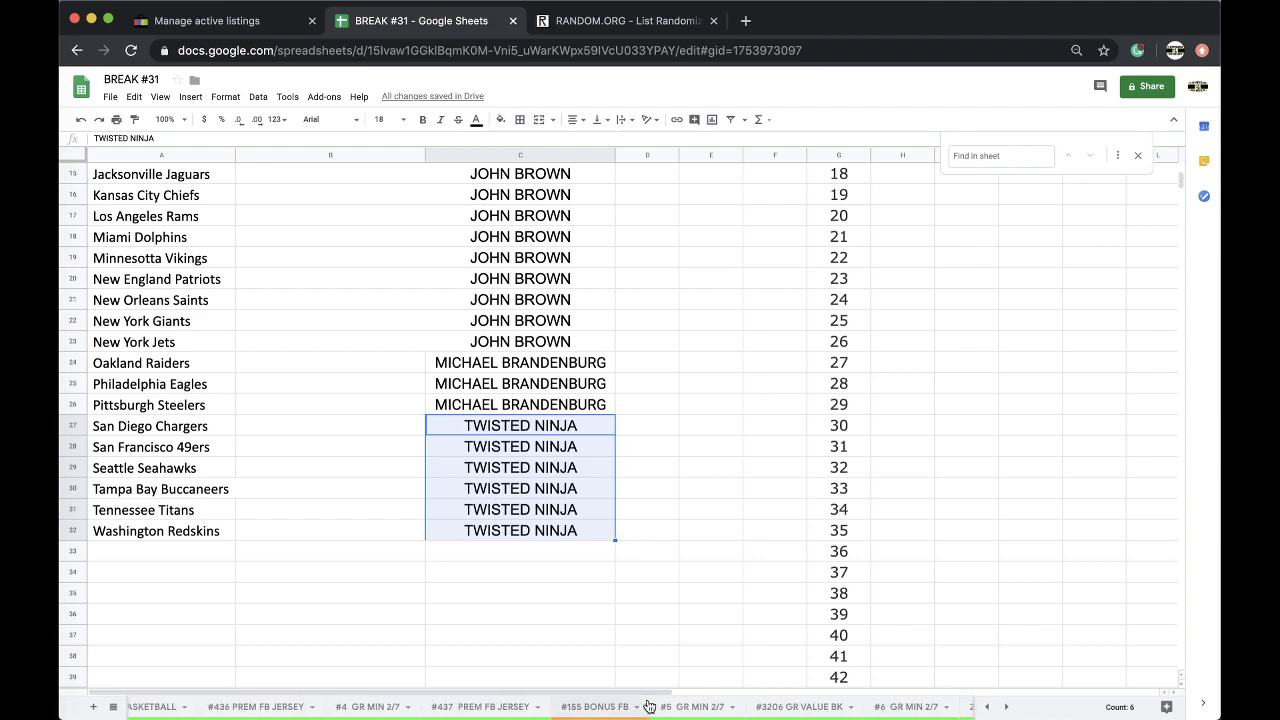
pyautogui.hscroll(10, 648, 706)
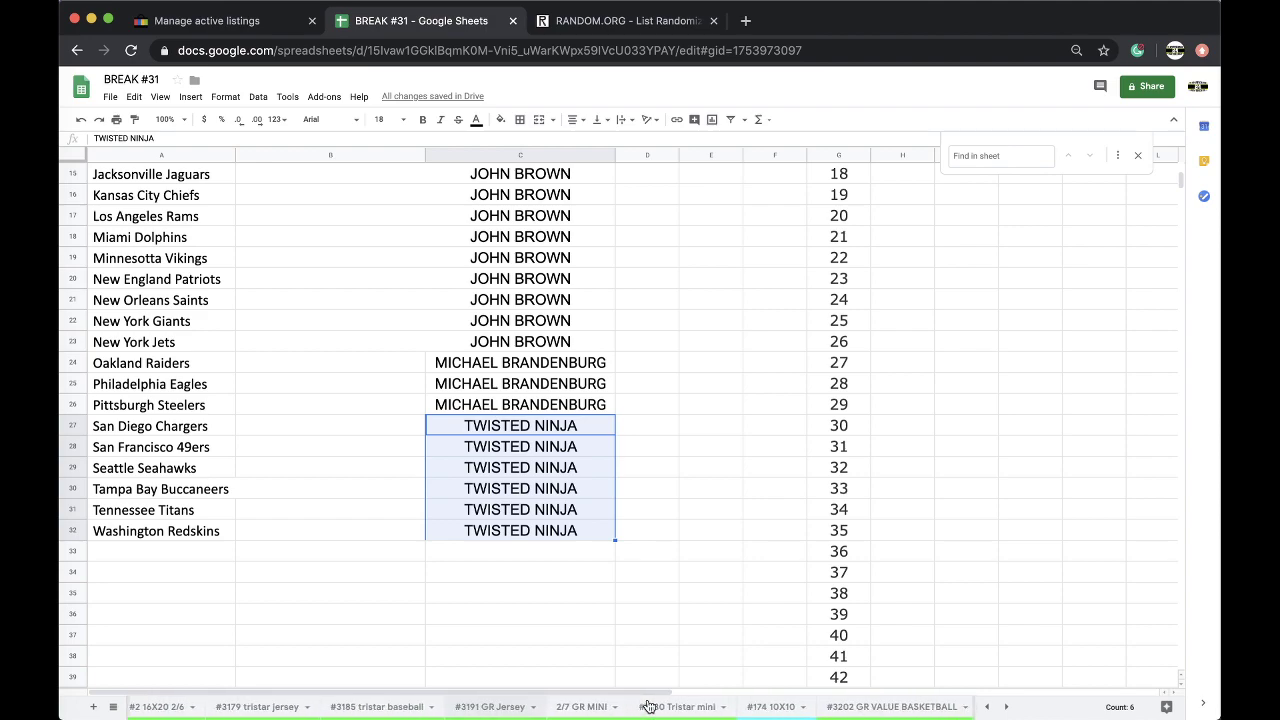
pyautogui.click(668, 712)
pyautogui.click(666, 707)
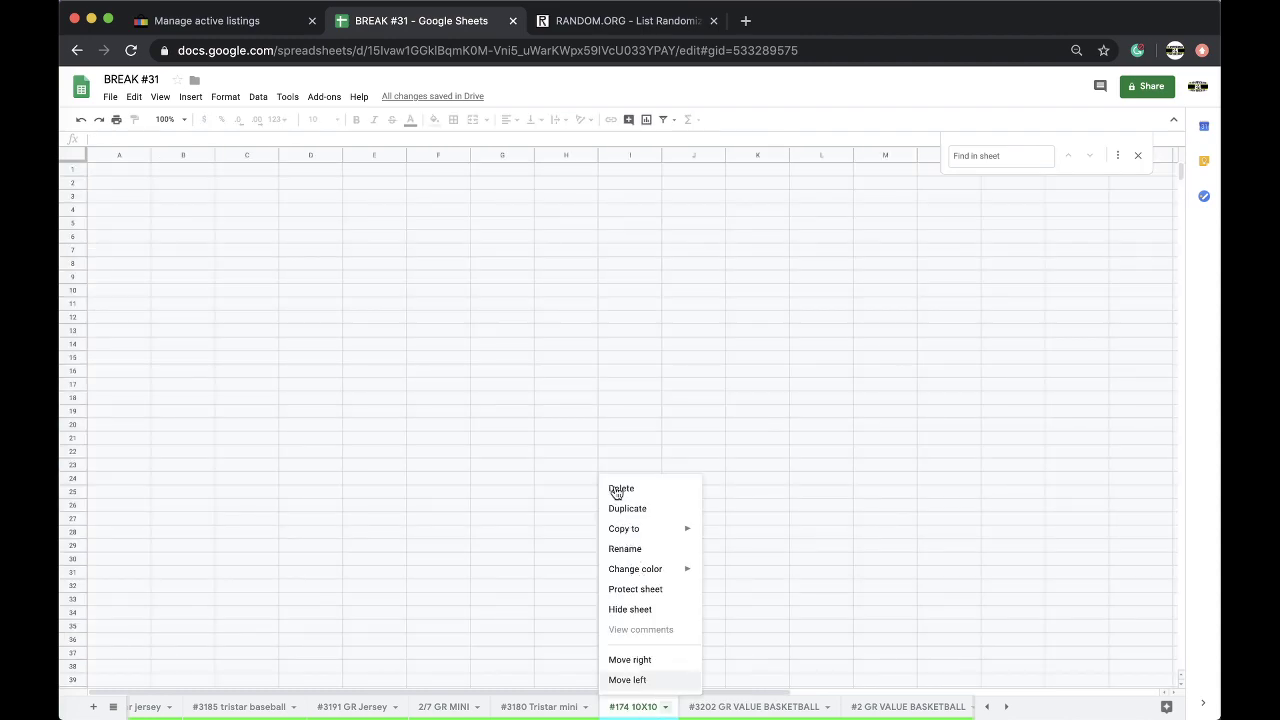
pyautogui.click(617, 490)
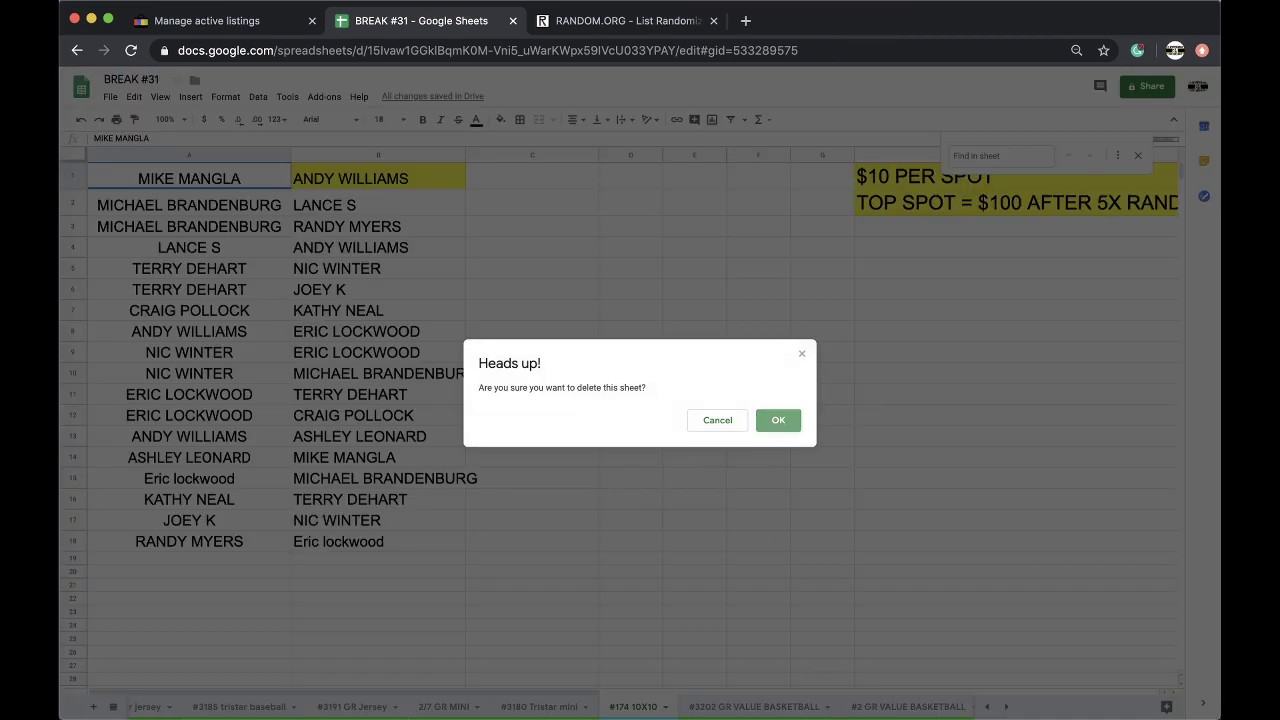
pyautogui.press('Return')
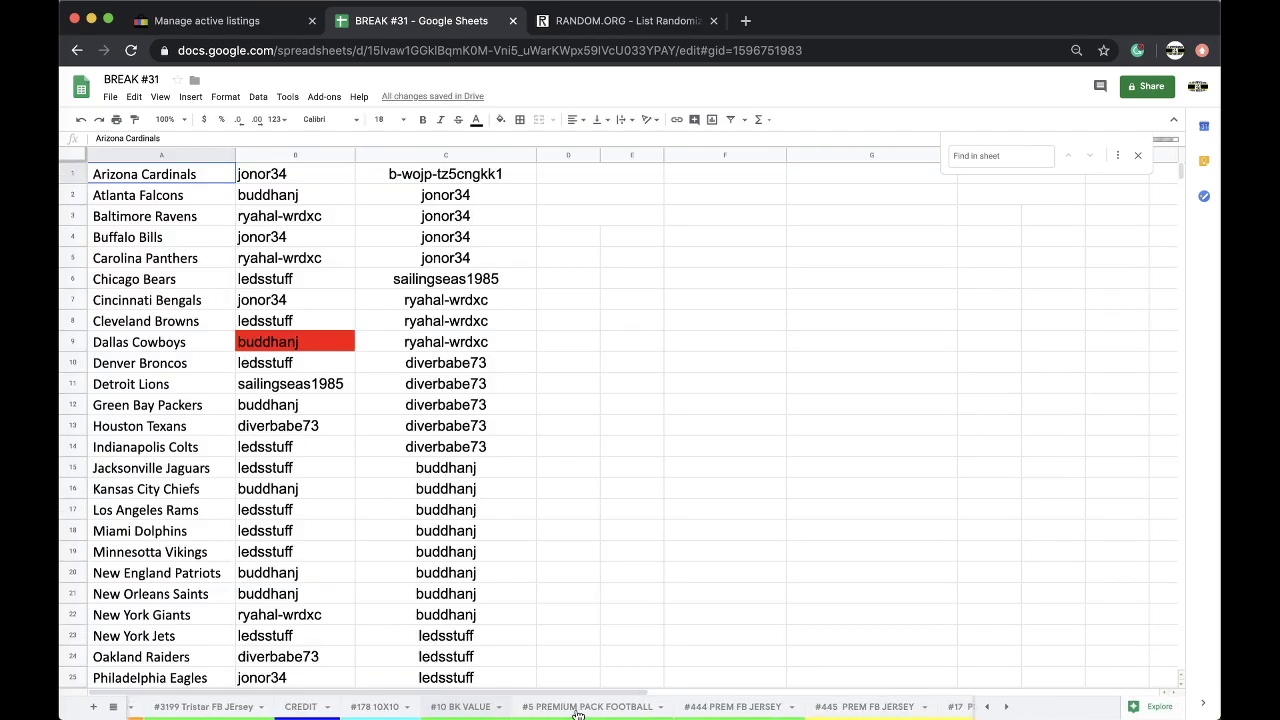
pyautogui.hscroll(5, 578, 712)
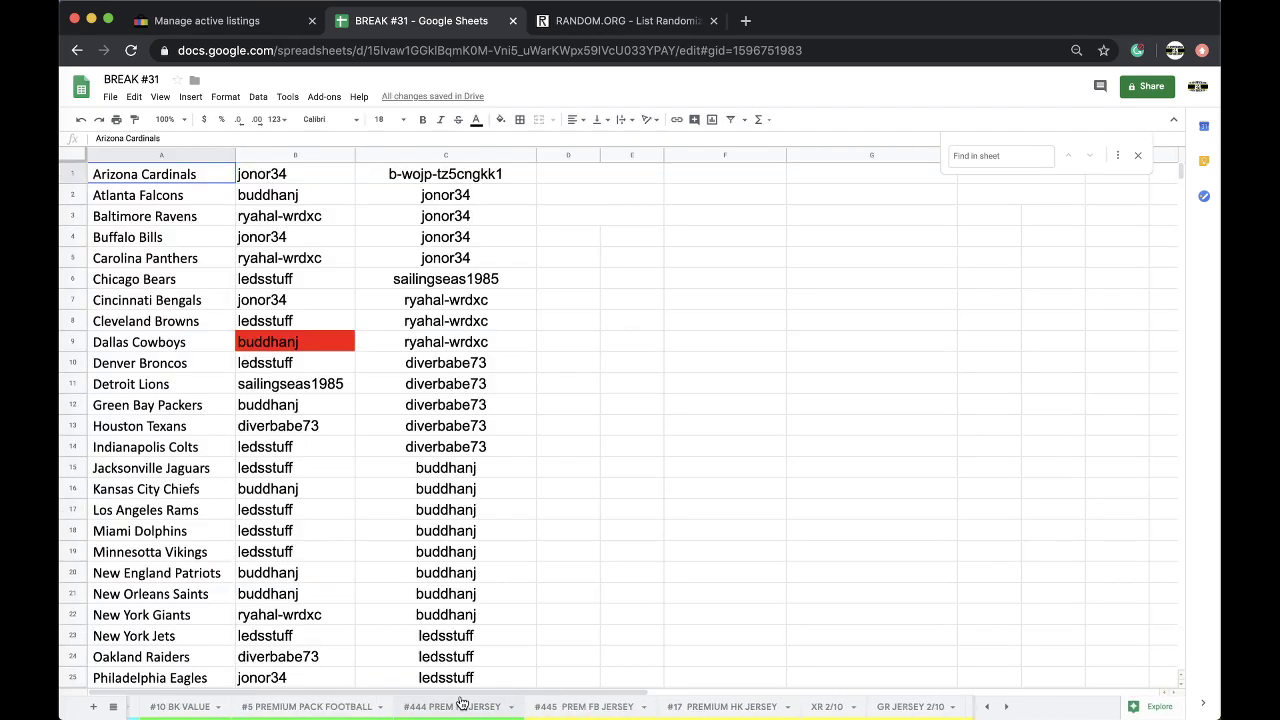
# - Duplicate #5 PREMIUM PACK FOOTBALL, move it after #17 and rename it '#6 PREMIUM PACK FOOTBALL'
pyautogui.click(461, 703)
pyautogui.click(338, 703)
pyautogui.rightClick(338, 703)
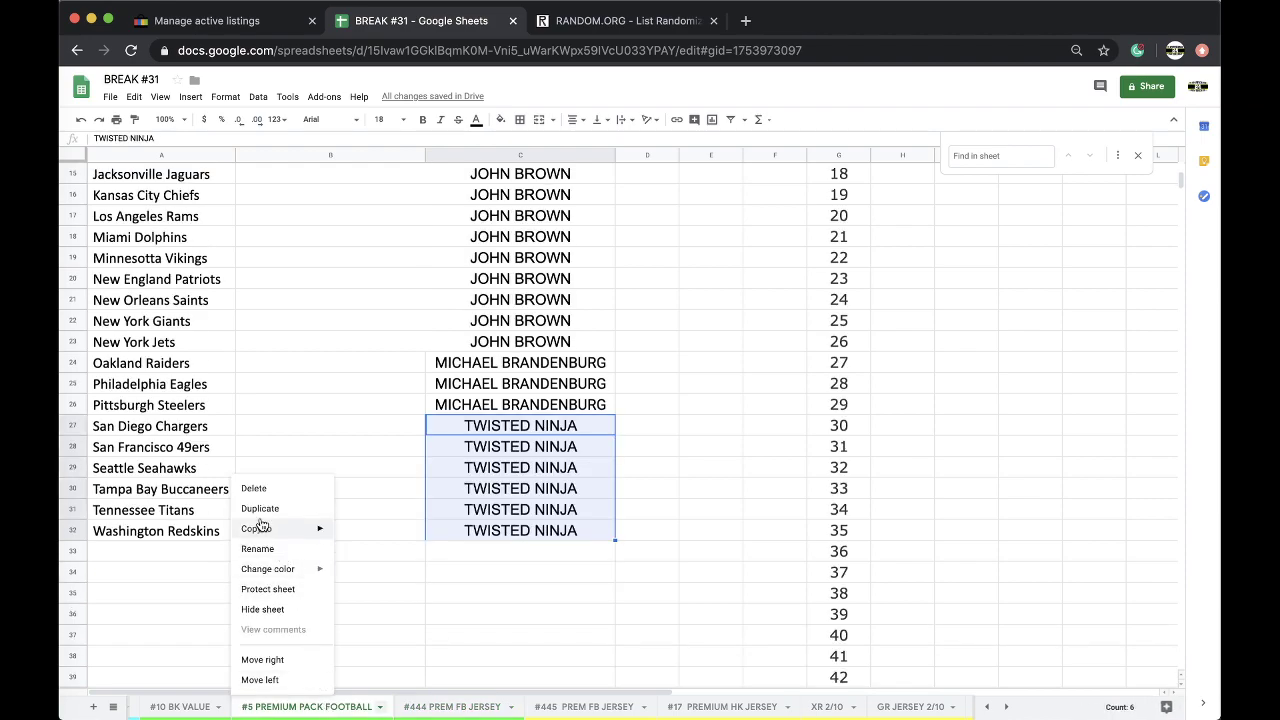
pyautogui.click(259, 508)
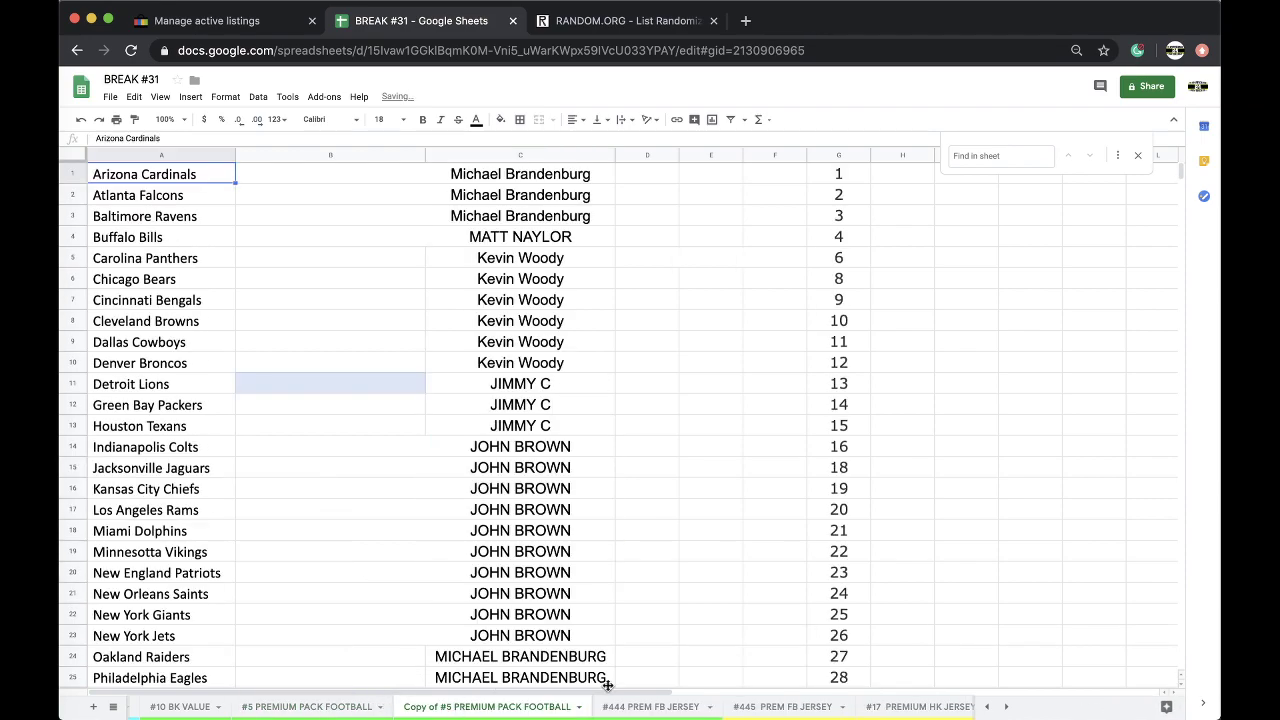
pyautogui.moveTo(607, 684); pyautogui.dragTo(552, 706)
pyautogui.doubleClick(655, 706)
pyautogui.write('#')
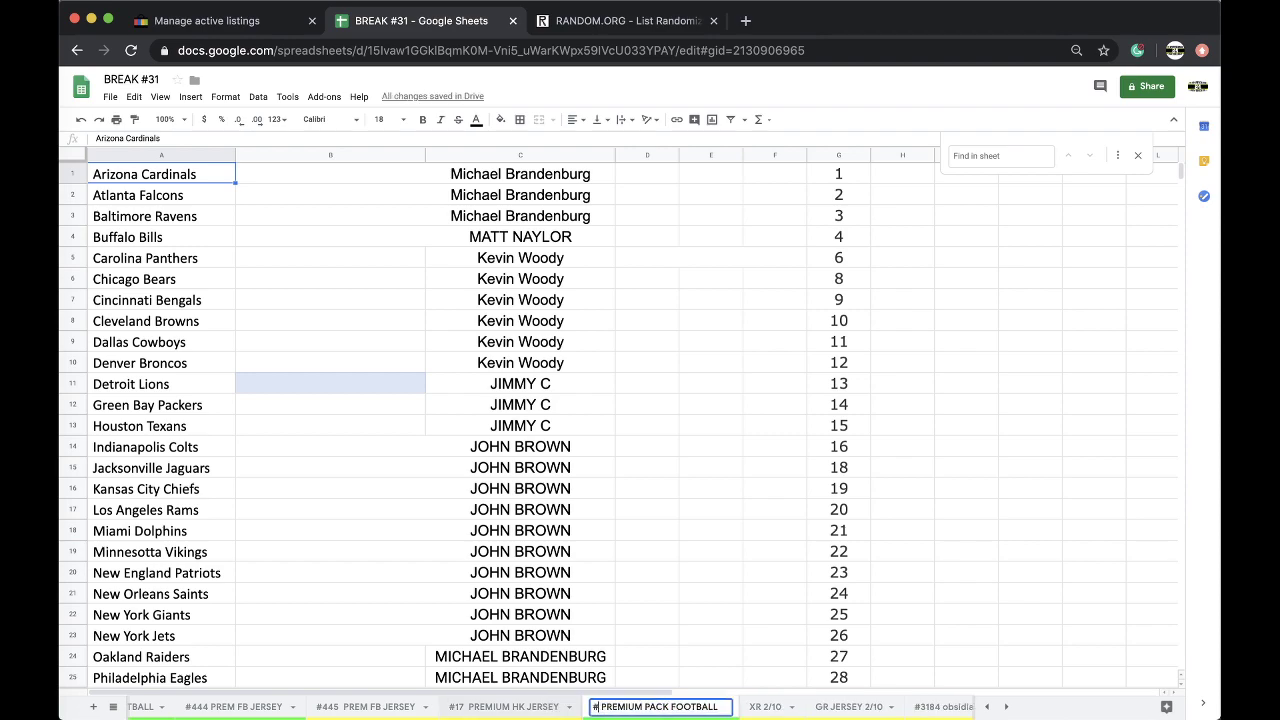
pyautogui.write('6')
pyautogui.click(588, 645)
# - Clear the copied buyer names from column C of the #6 sheet
pyautogui.rightClick(624, 704)
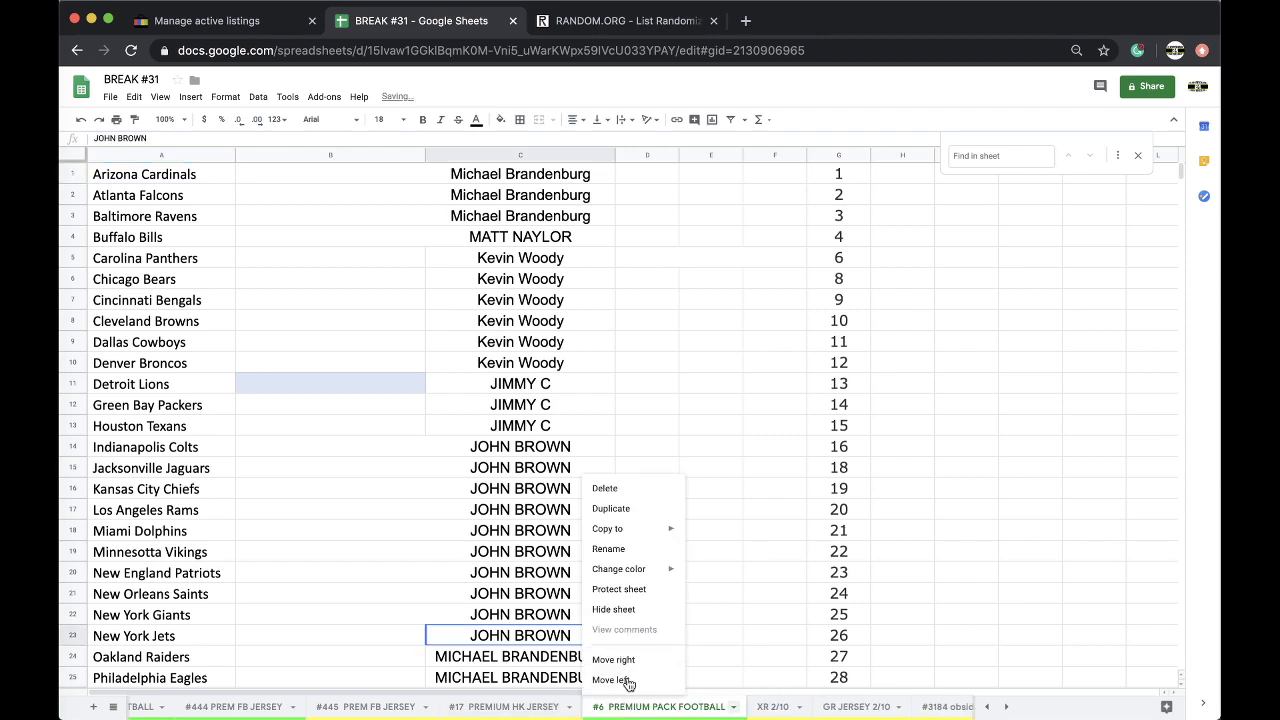
pyautogui.moveTo(640, 578)
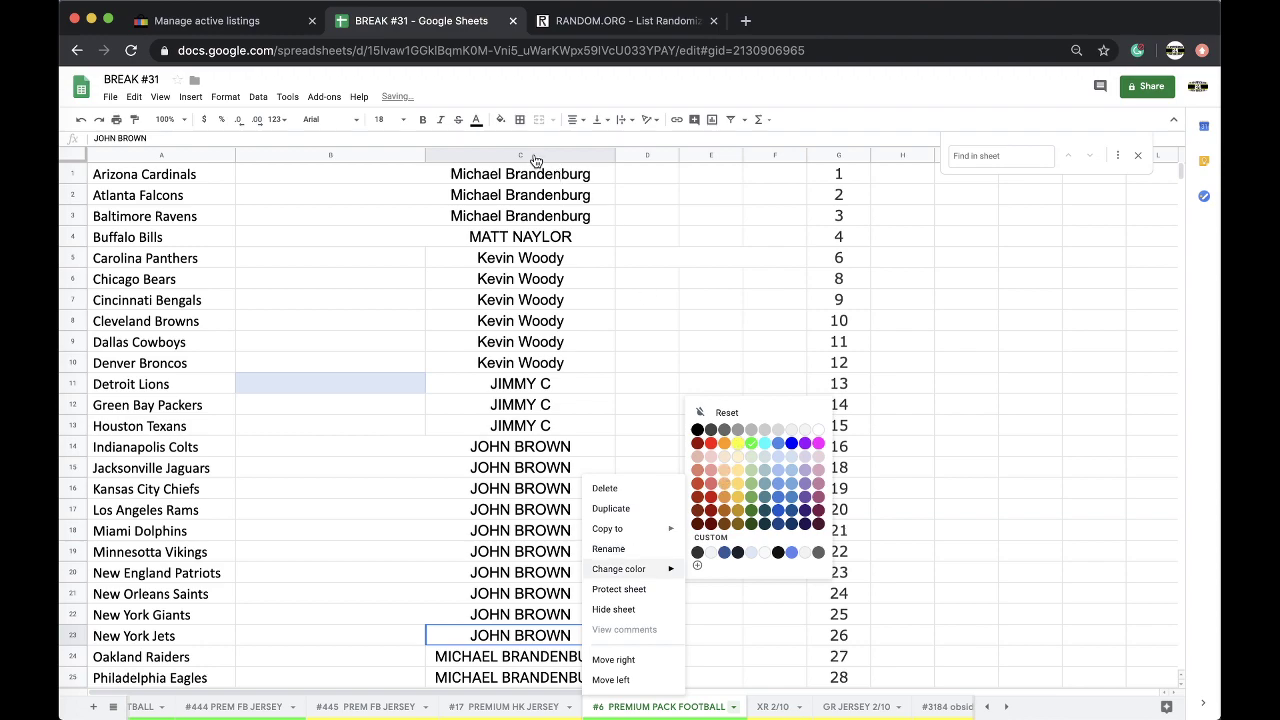
pyautogui.click(536, 160)
pyautogui.press('Delete')
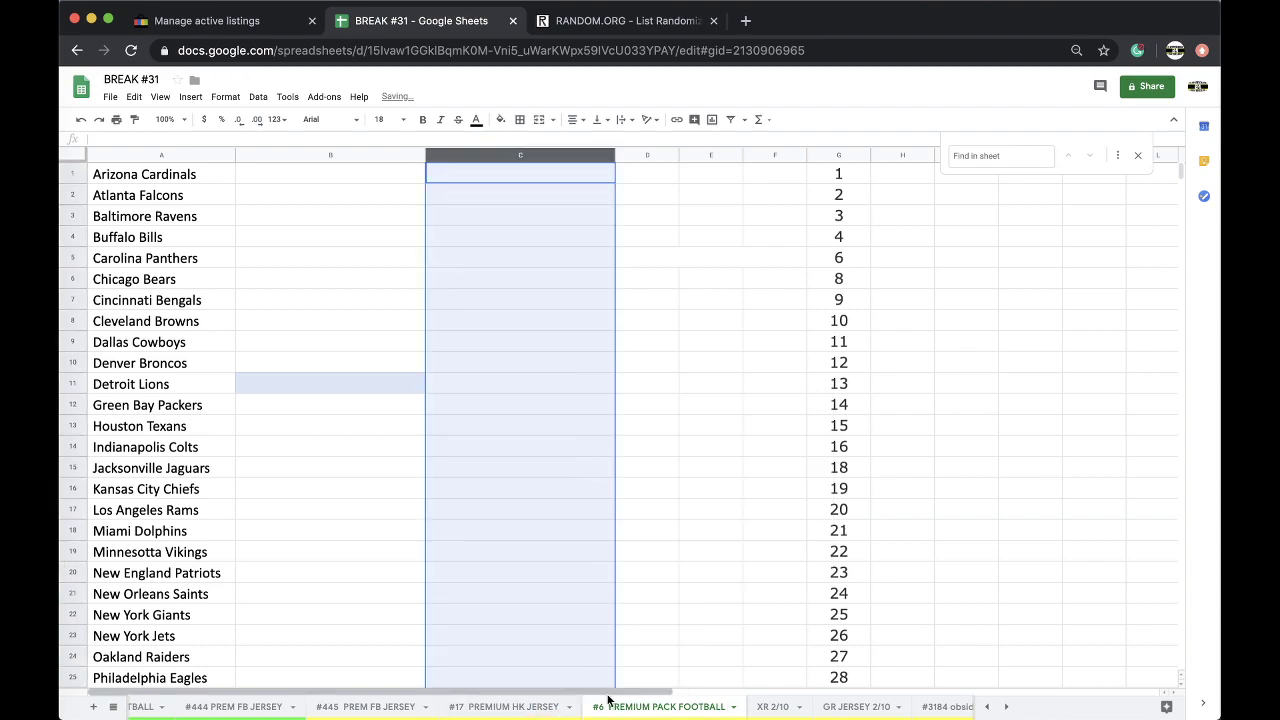
# - Reset the leftover yellow fill on cell C4 of #445 PREM FB JERSEY
pyautogui.click(385, 706)
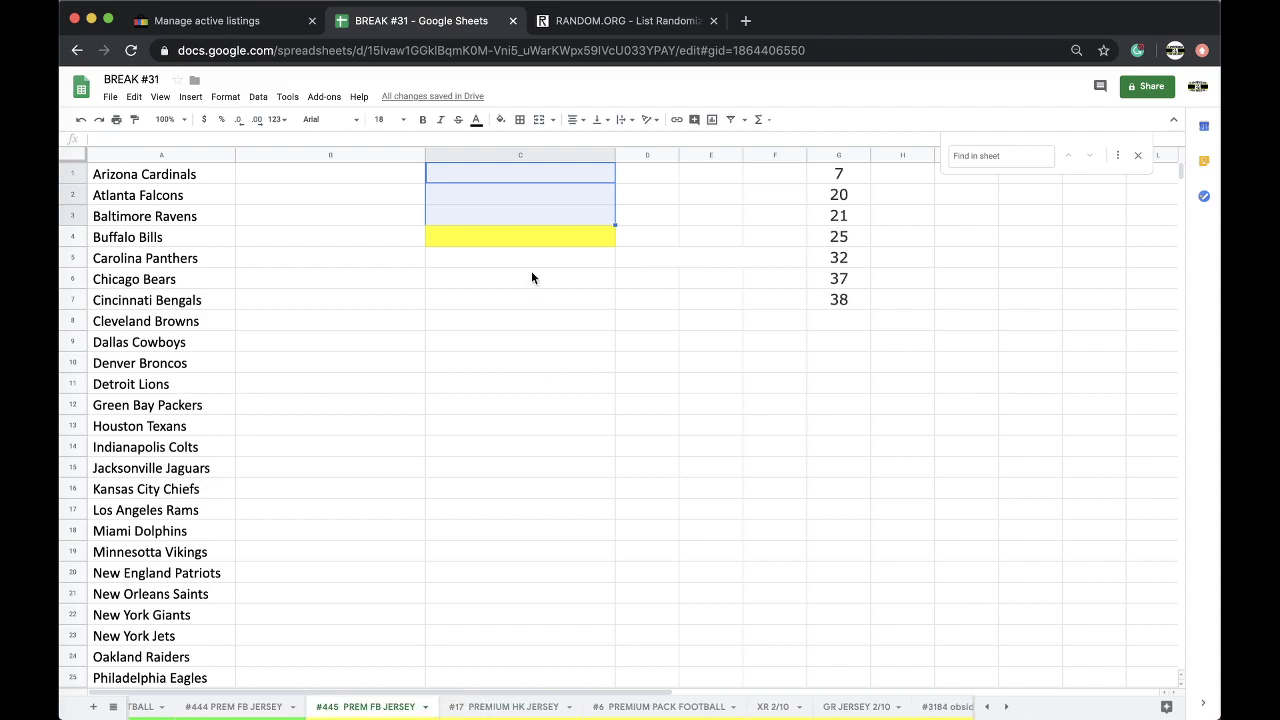
pyautogui.click(510, 237)
pyautogui.click(500, 119)
pyautogui.click(508, 140)
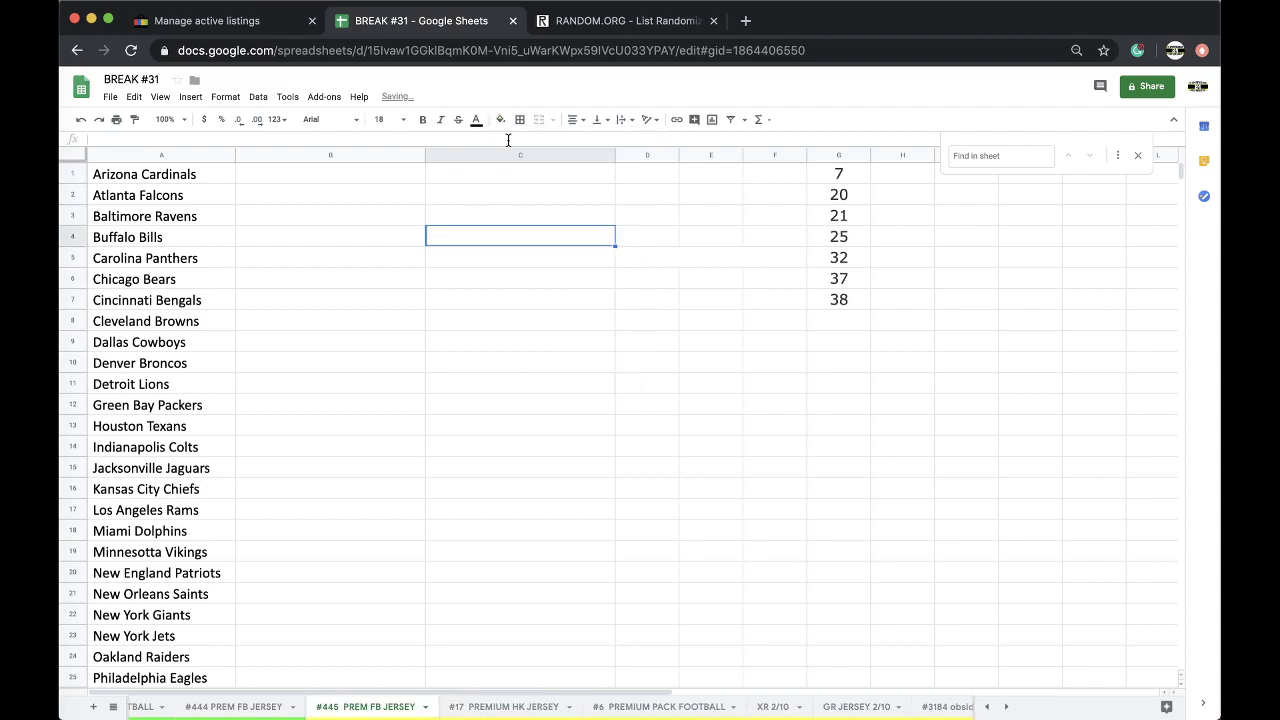
# - Move the #17 PREMIUM HK JERSEY tab between #444 and #445
pyautogui.click(510, 708)
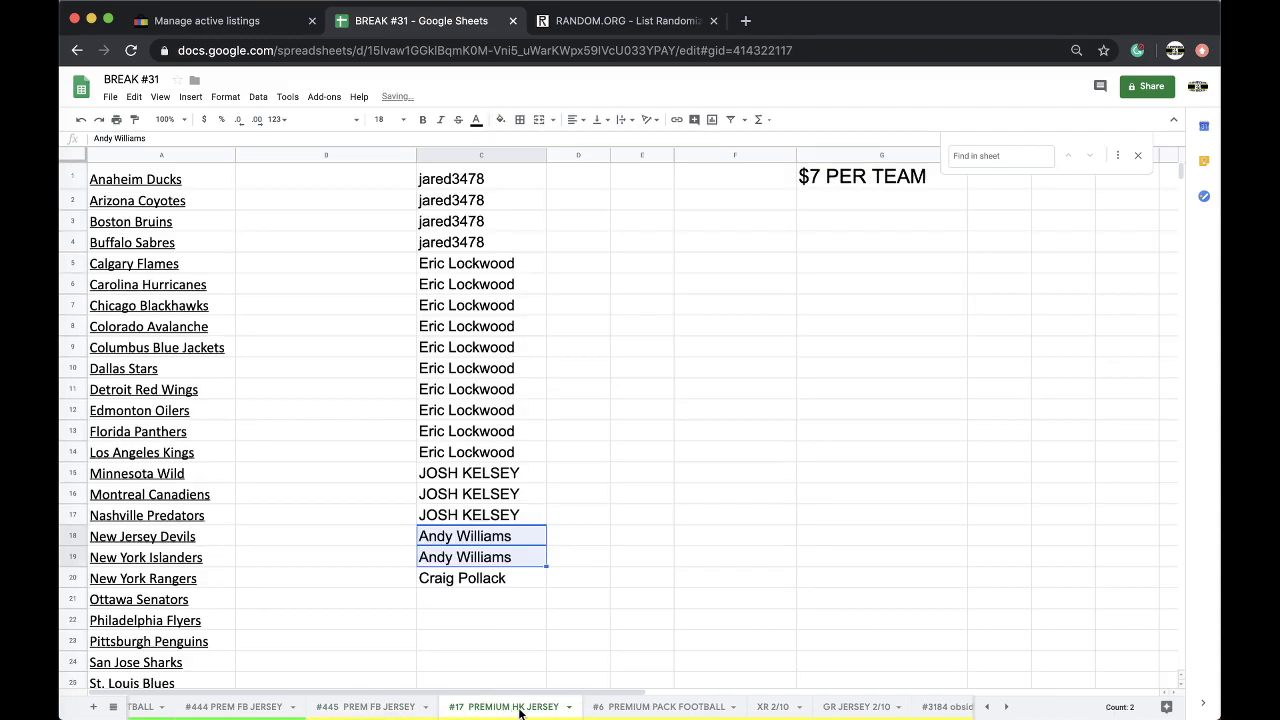
pyautogui.moveTo(519, 711); pyautogui.dragTo(375, 708)
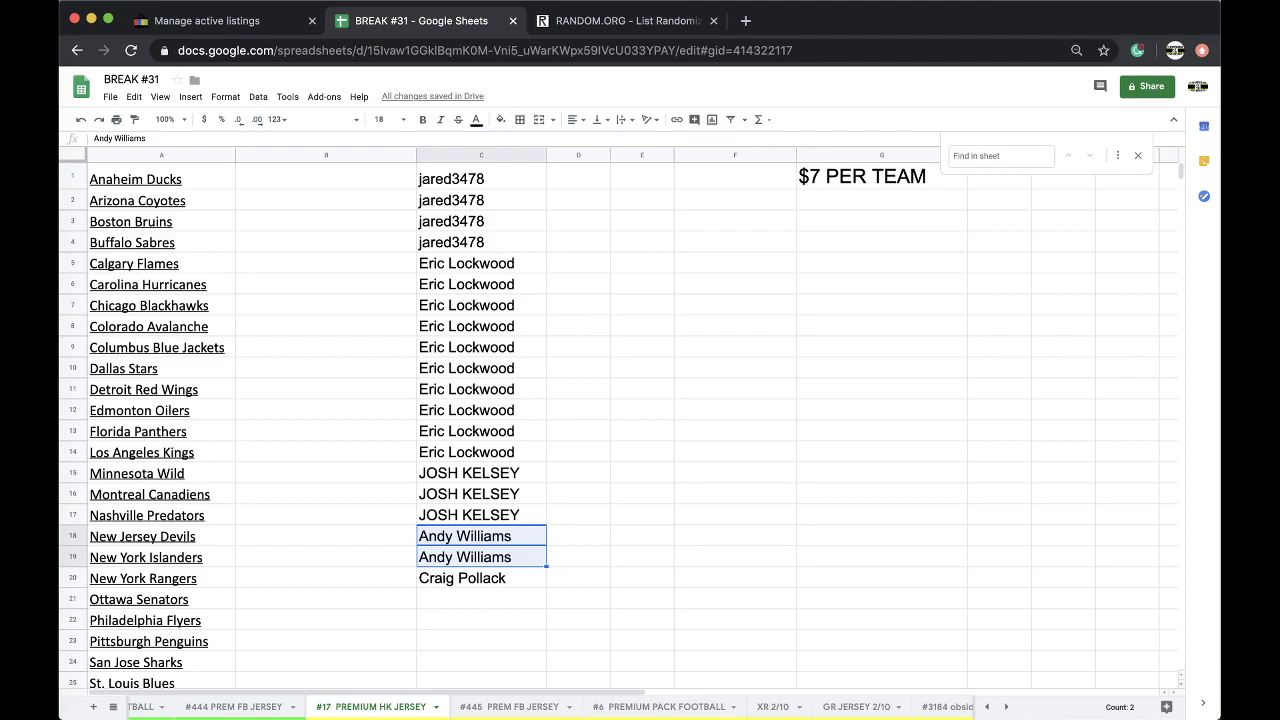
pyautogui.hscroll(-4, 415, 710)
# - Reset the yellow fill on the last buyer cell, C32, of #444 PREM FB JERSEY
pyautogui.click(428, 708)
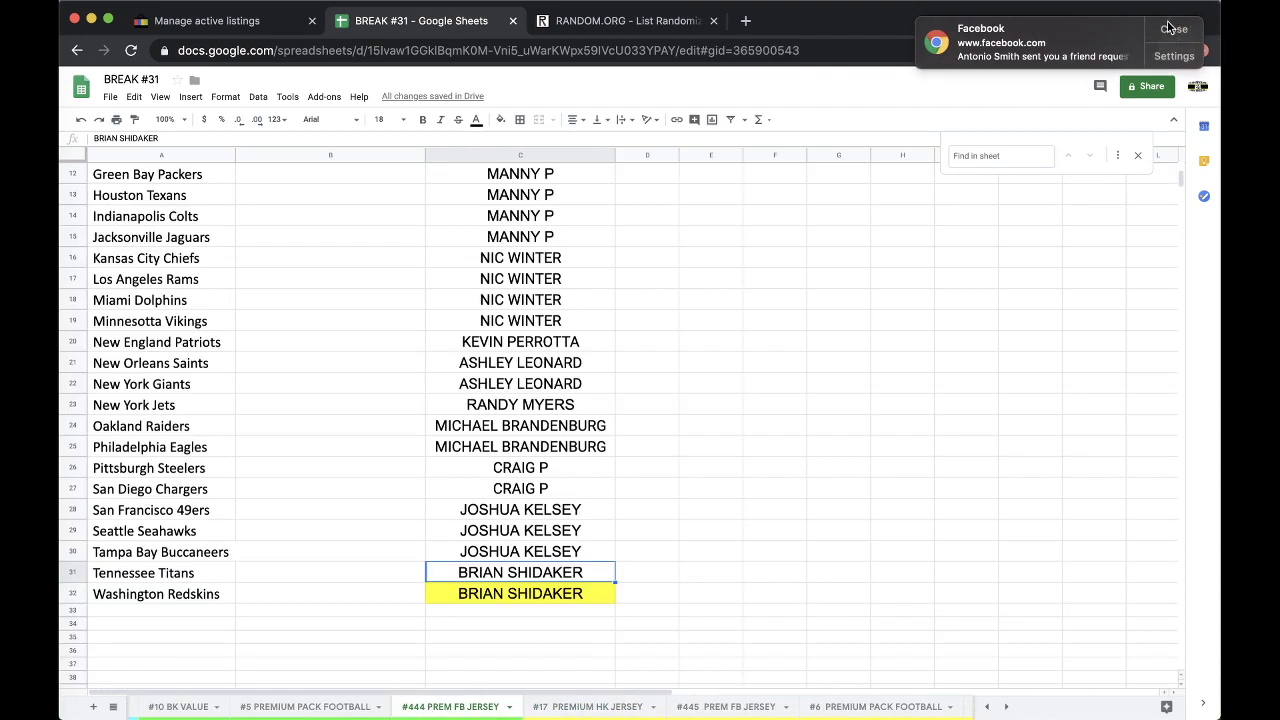
pyautogui.click(1176, 29)
pyautogui.click(565, 593)
pyautogui.click(501, 120)
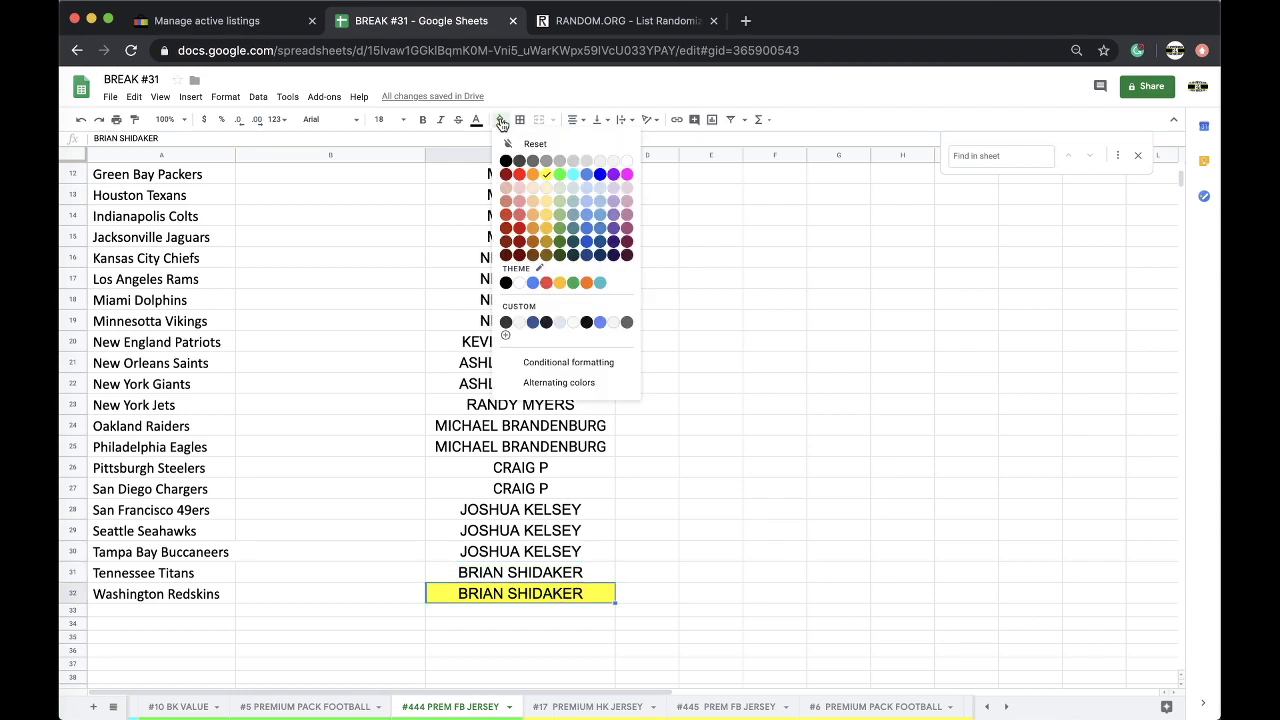
pyautogui.click(505, 137)
# - Step through the #17, #445 and #6 tabs to reach #10 BK VALUE
pyautogui.click(631, 710)
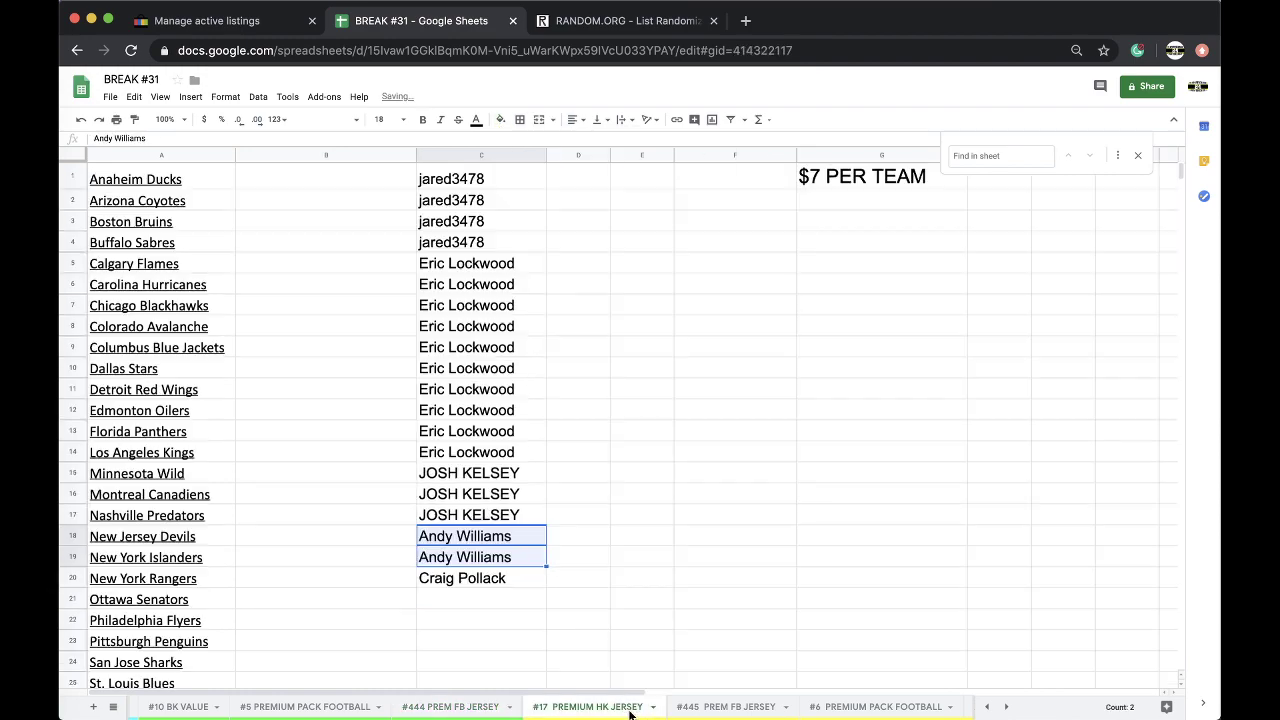
pyautogui.click(646, 707)
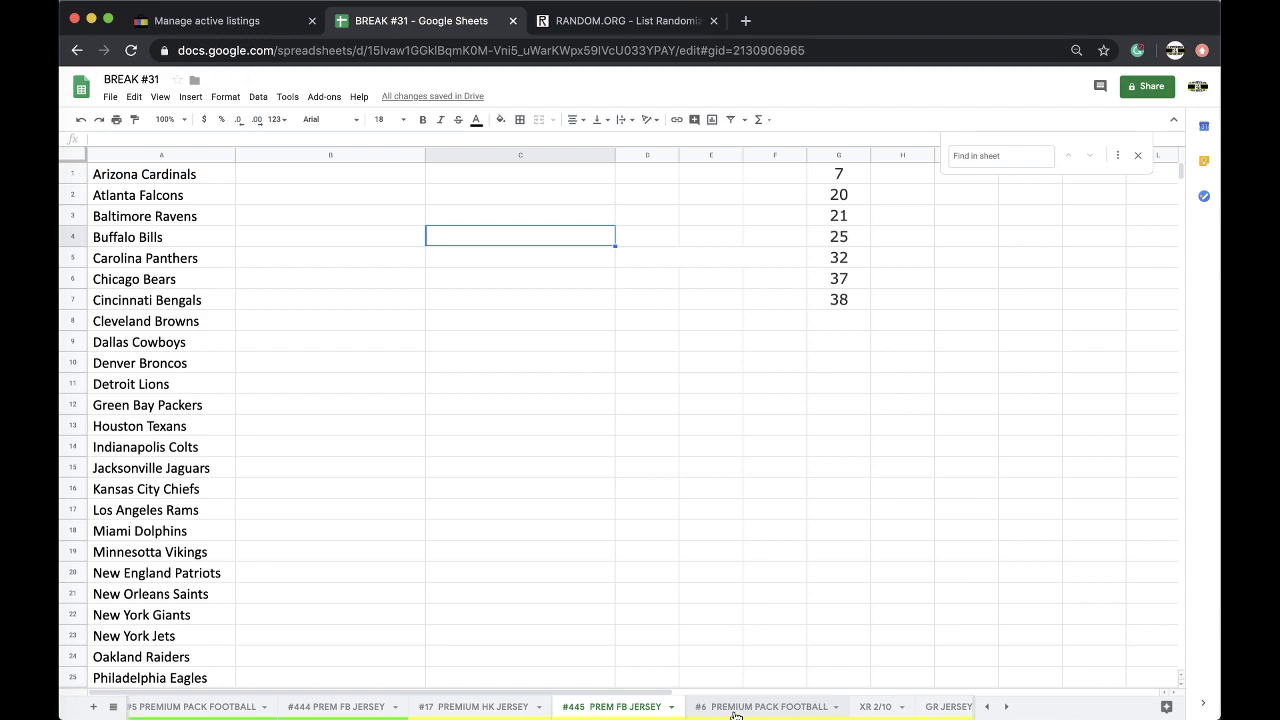
pyautogui.click(734, 710)
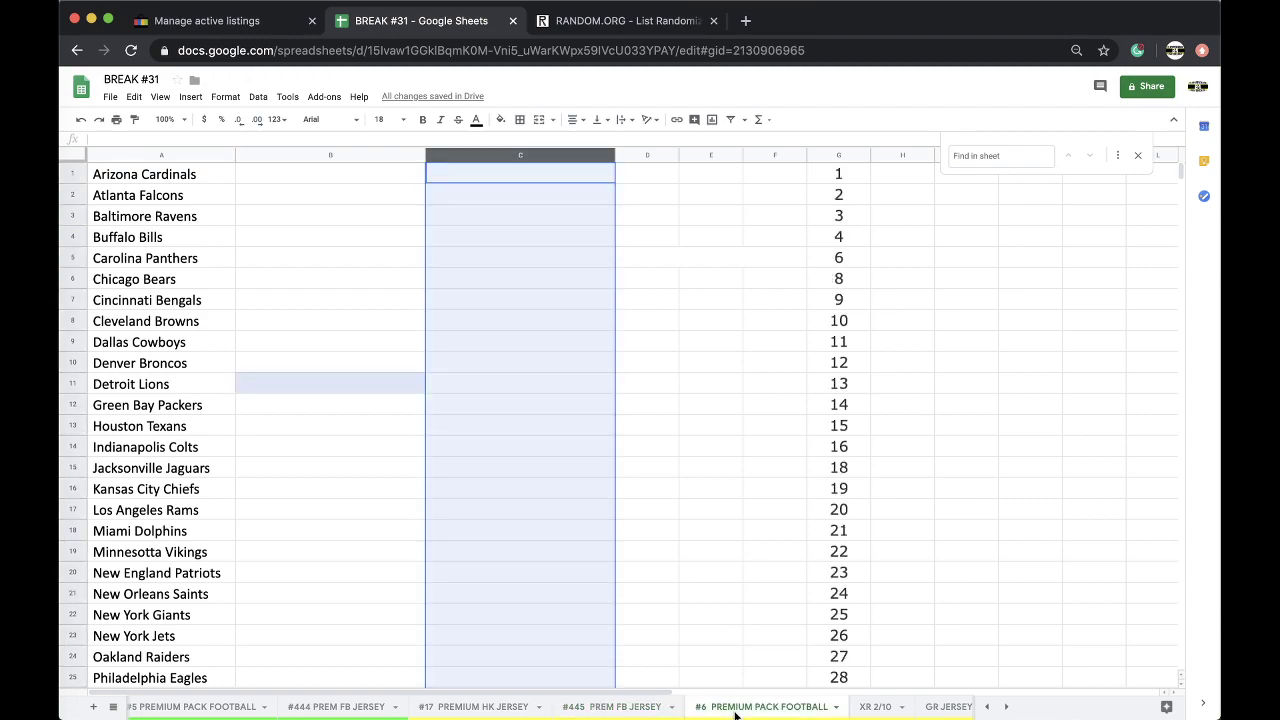
pyautogui.hscroll(-5, 735, 708)
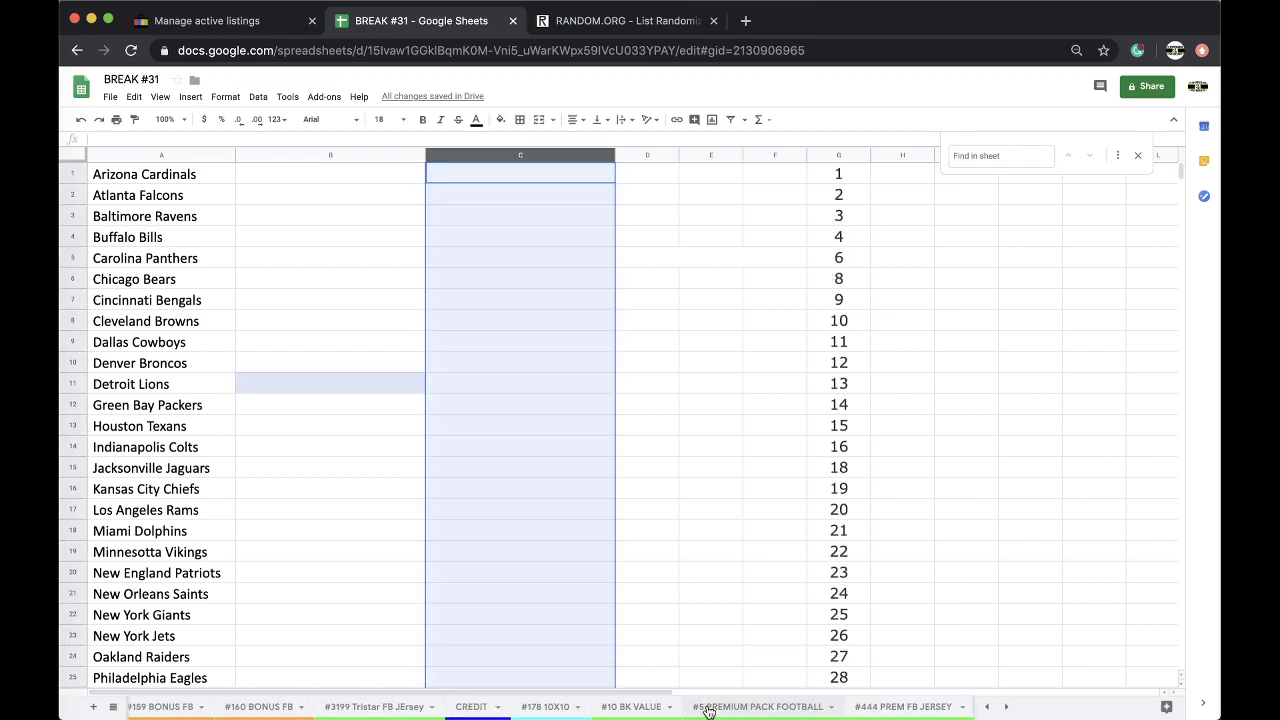
pyautogui.click(640, 707)
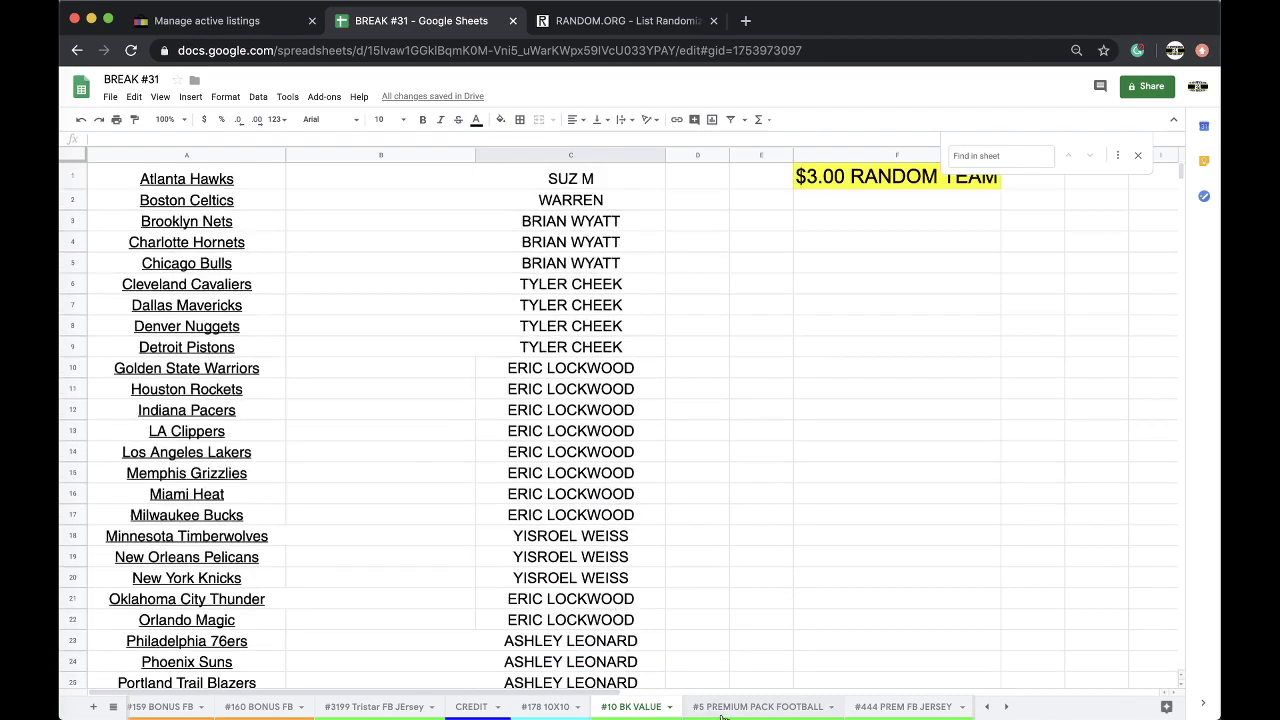
# - Review the #5 PREMIUM PACK FOOTBALL and #444 PREM FB JERSEY sheets
pyautogui.click(722, 708)
pyautogui.scroll(5, 645, 555)
pyautogui.hscroll(2, 650, 710)
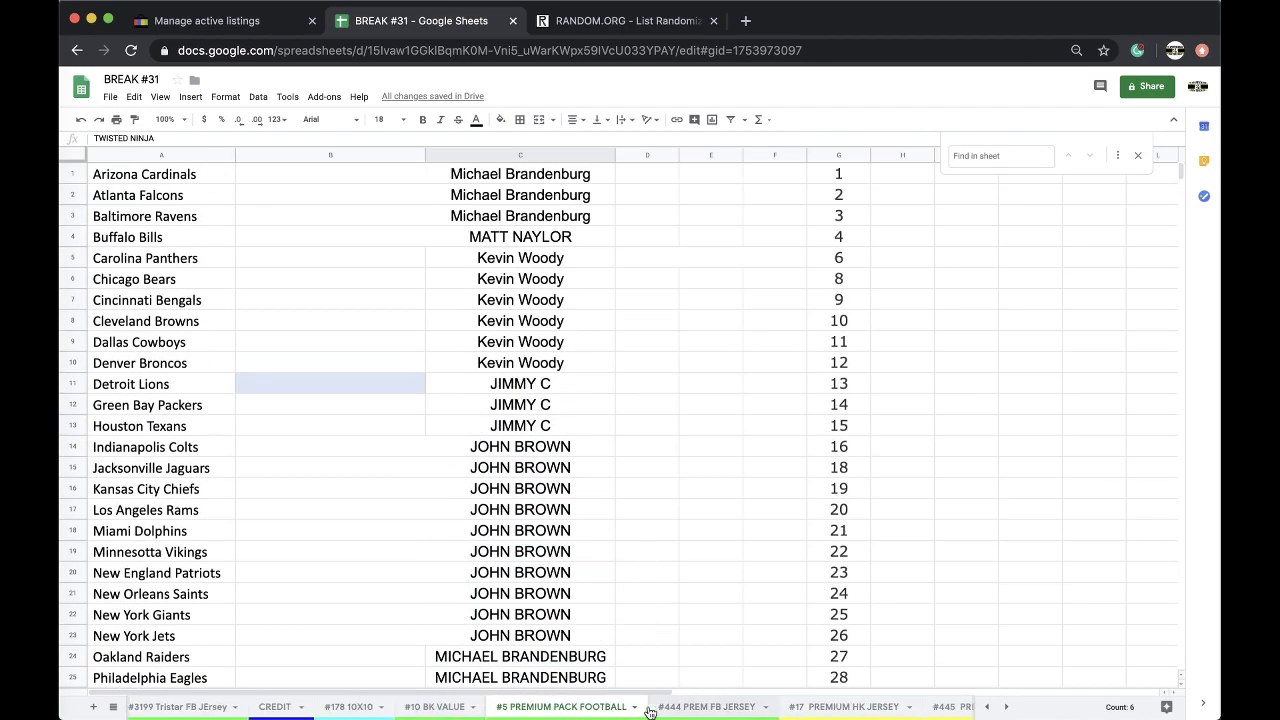
pyautogui.click(652, 708)
pyautogui.scroll(5, 646, 525)
# - Back on #10 BK VALUE, select and copy all buyer names in column C
pyautogui.click(463, 708)
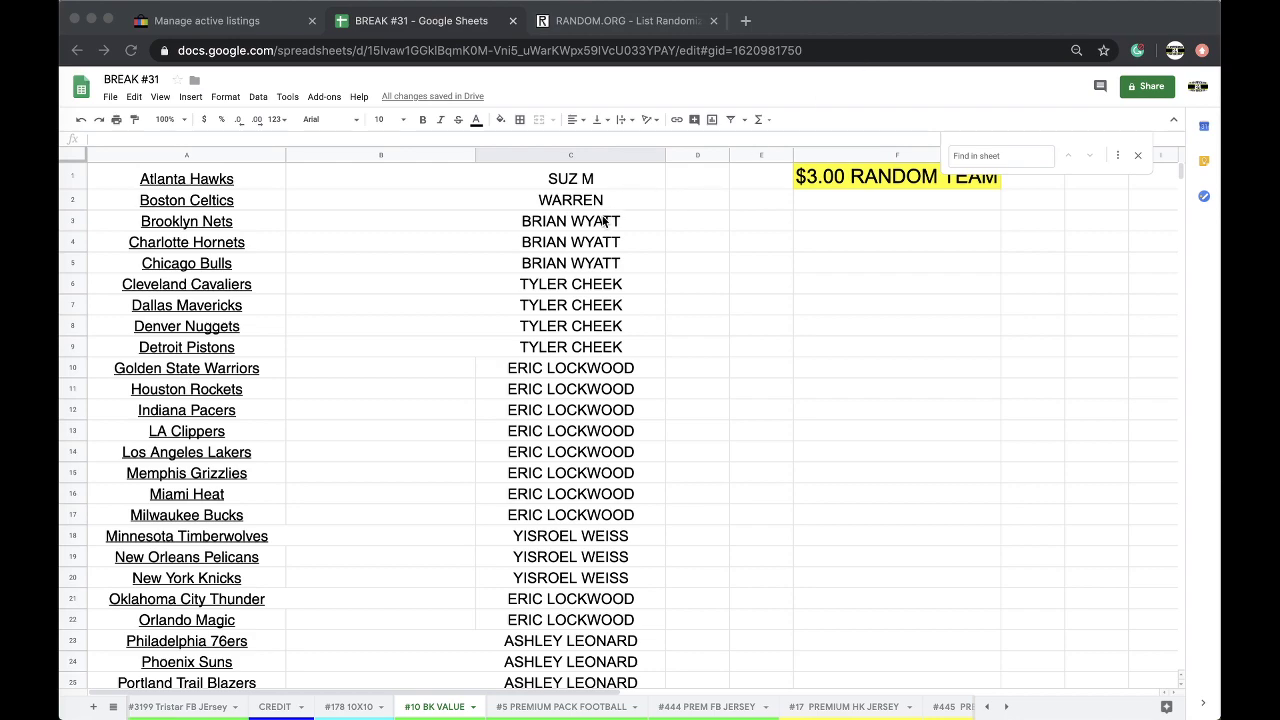
pyautogui.press('super+Tab')
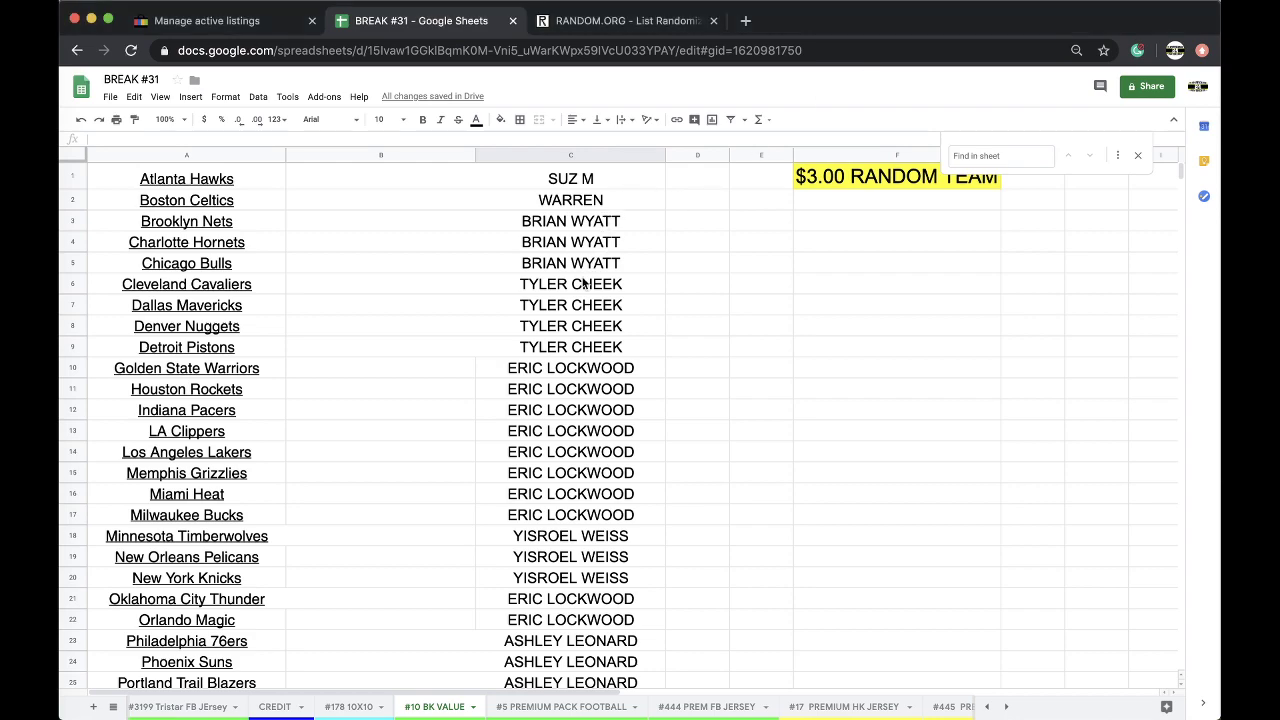
pyautogui.scroll(-1, 584, 285)
pyautogui.moveTo(565, 320); pyautogui.dragTo(560, 384)
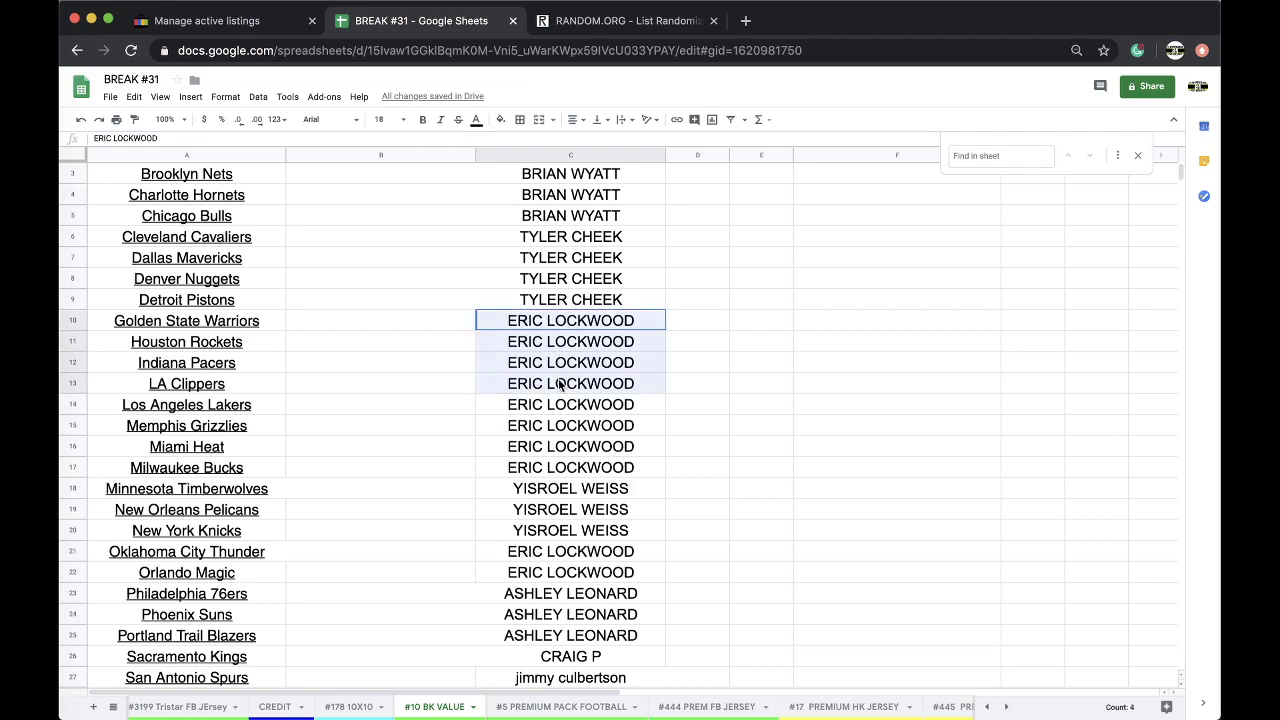
pyautogui.scroll(-1, 560, 390)
pyautogui.scroll(-1, 560, 432)
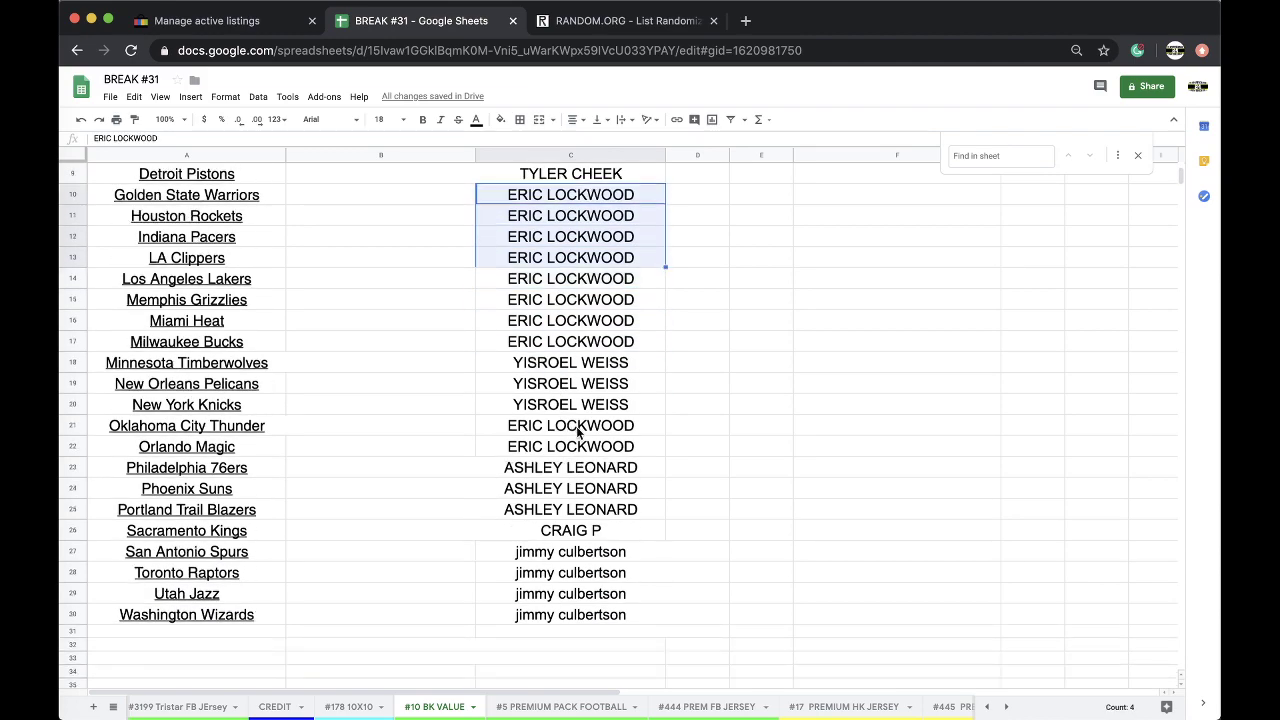
pyautogui.scroll(-1, 578, 401)
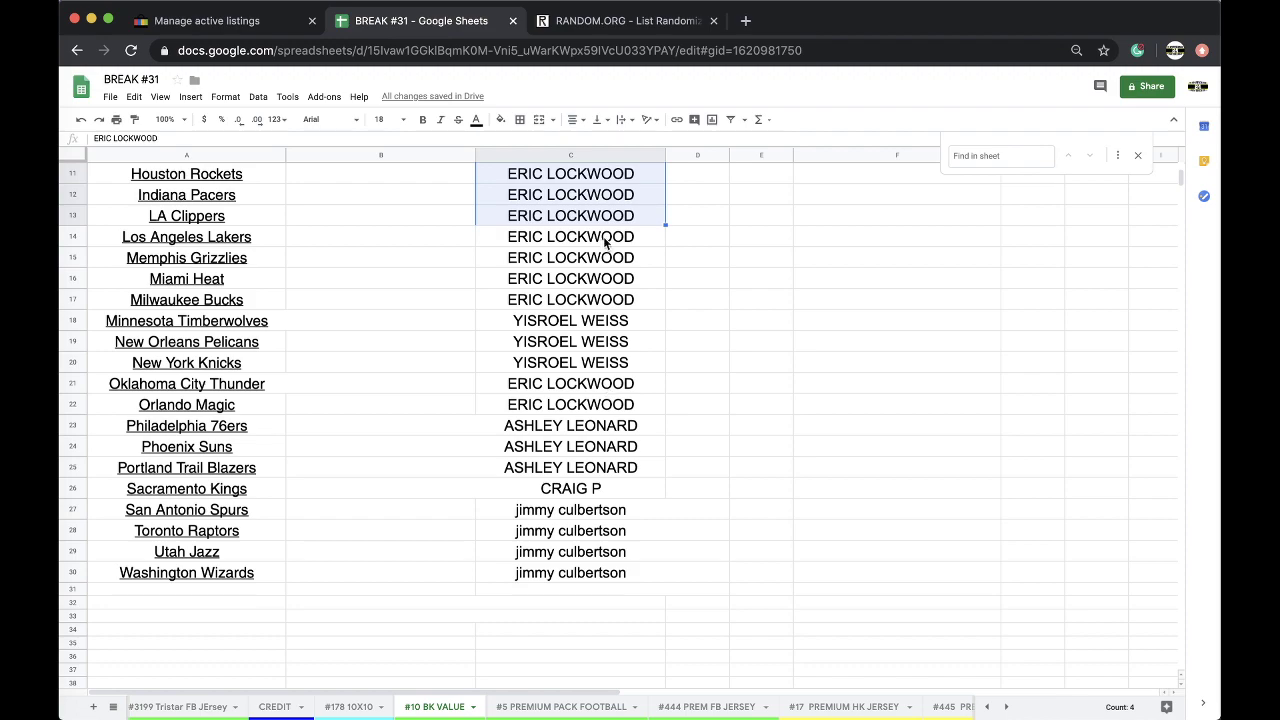
pyautogui.click(552, 153)
pyautogui.scroll(4, 580, 366)
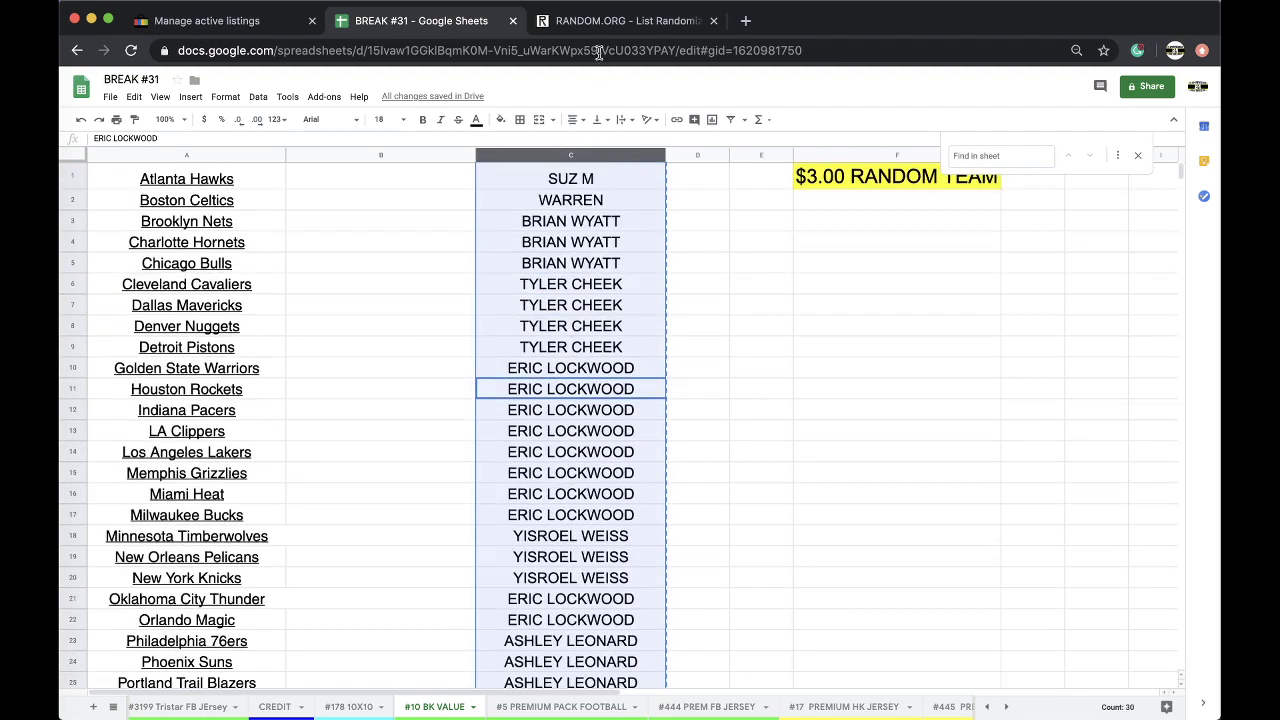
pyautogui.click(620, 20)
# - Reload a blank RANDOM.ORG list randomizer and paste in the 30 buyer names
pyautogui.click(560, 50)
pyautogui.press('Return')
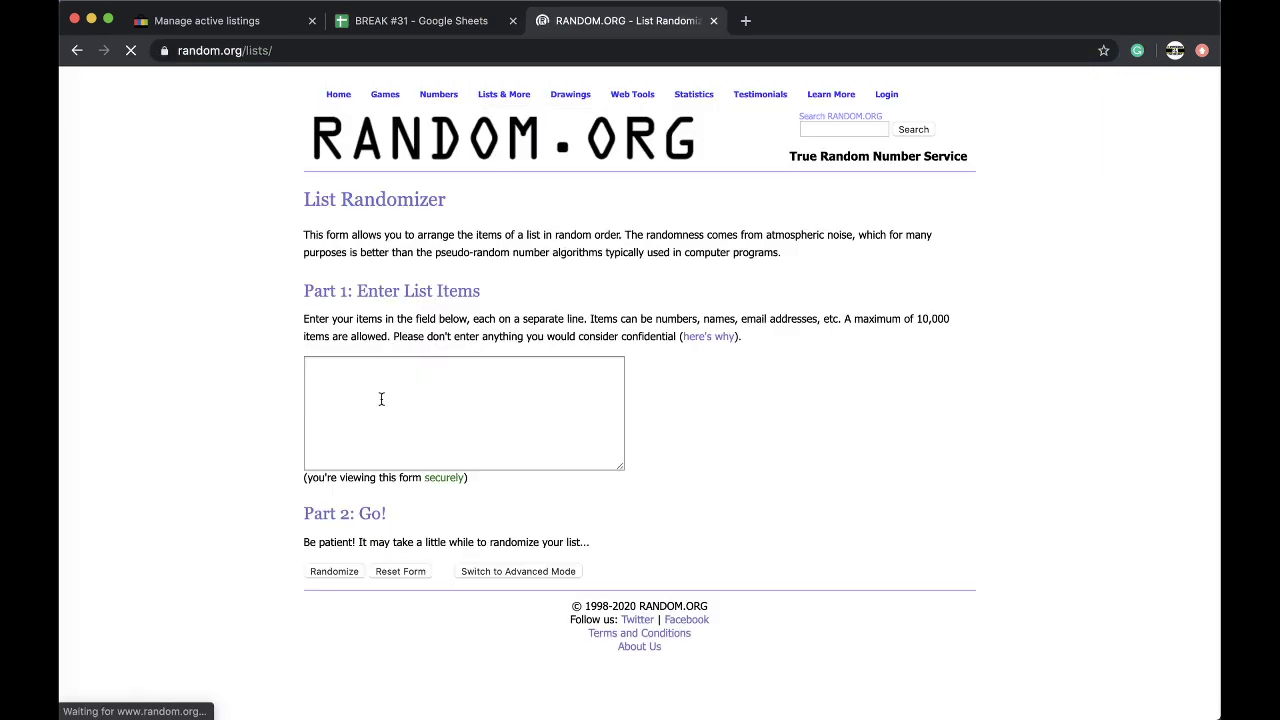
pyautogui.click(381, 399)
pyautogui.press('super+v')
# - Randomize the name list five times and select the shuffled result
pyautogui.click(334, 571)
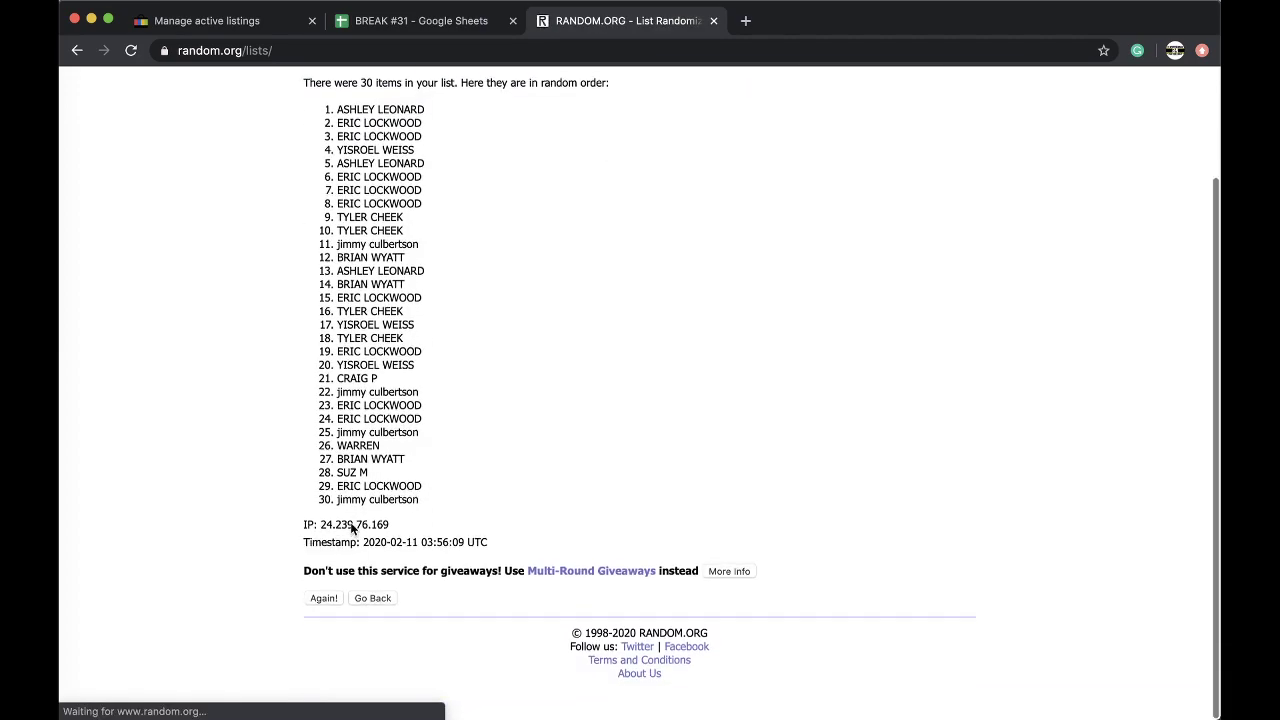
pyautogui.click(321, 615)
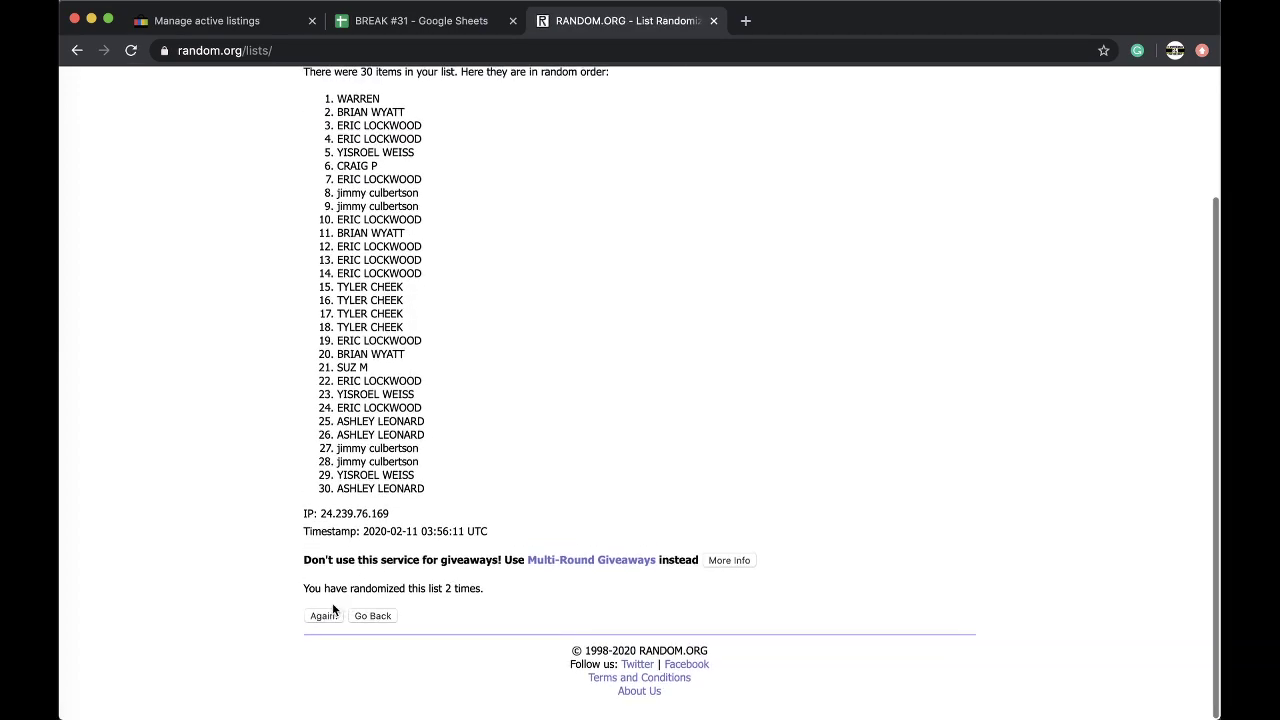
pyautogui.click(333, 612)
pyautogui.click(330, 614)
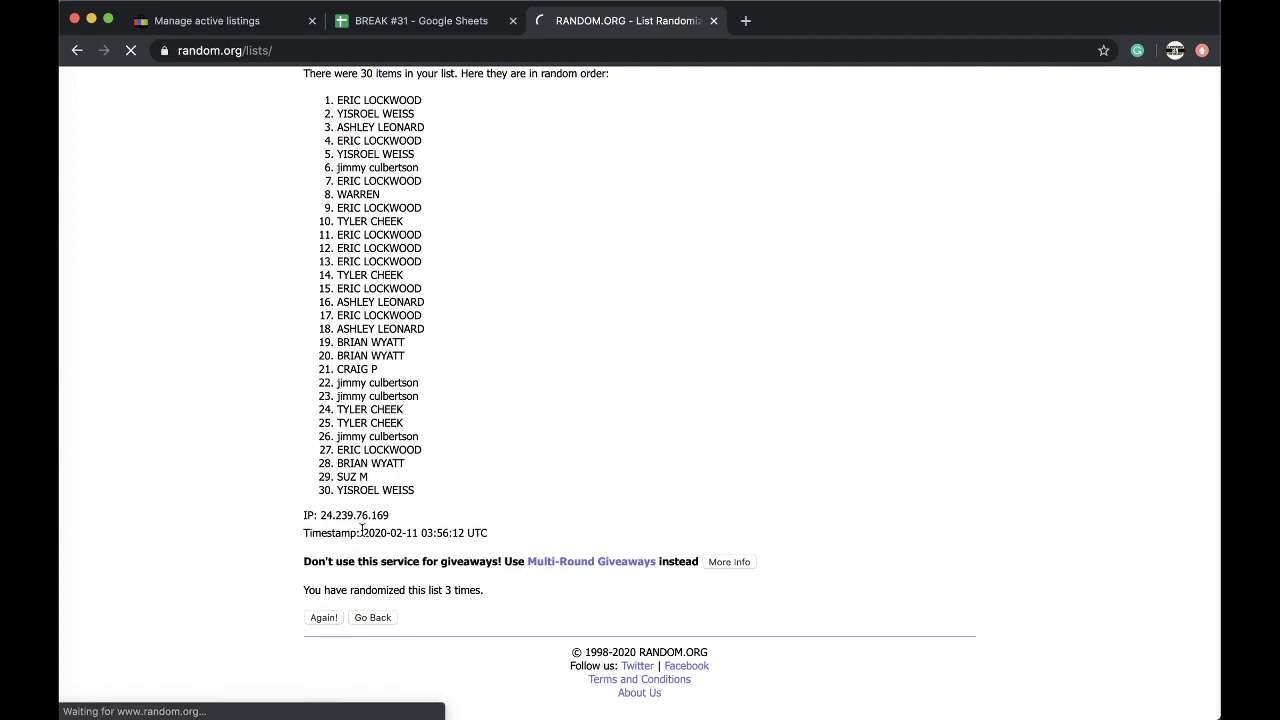
pyautogui.click(318, 616)
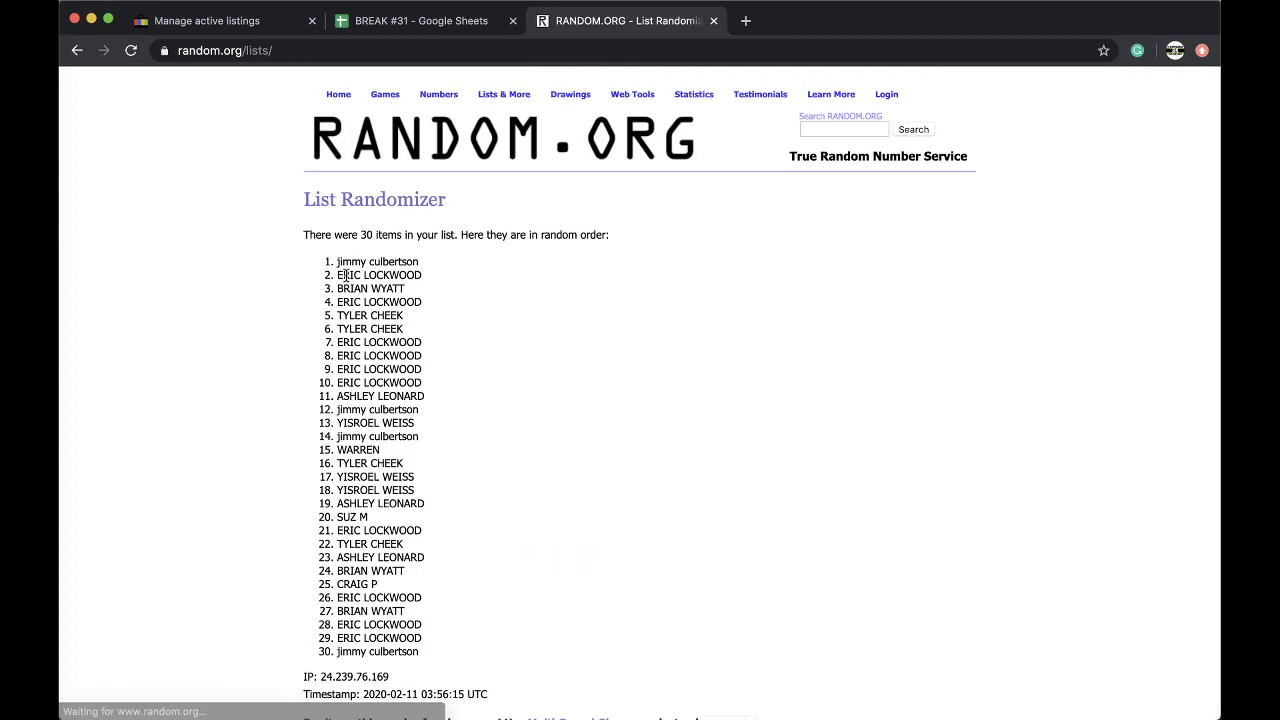
pyautogui.moveTo(334, 260); pyautogui.dragTo(437, 494)
pyautogui.press('super+c')
pyautogui.click(381, 276)
# - Paste the shuffled names into column B of #10 BK VALUE and sort the sheet by column B, A→Z
pyautogui.scroll(2, 437, 494)
pyautogui.click(421, 20)
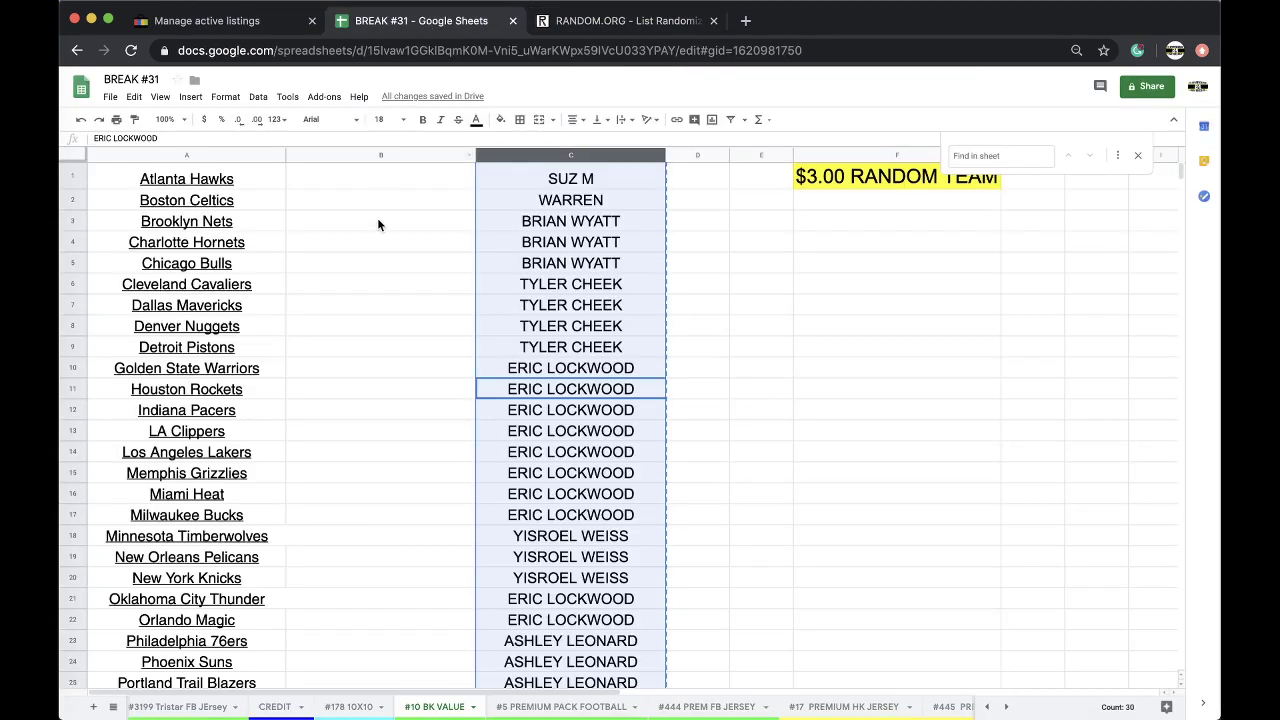
pyautogui.press('super+v')
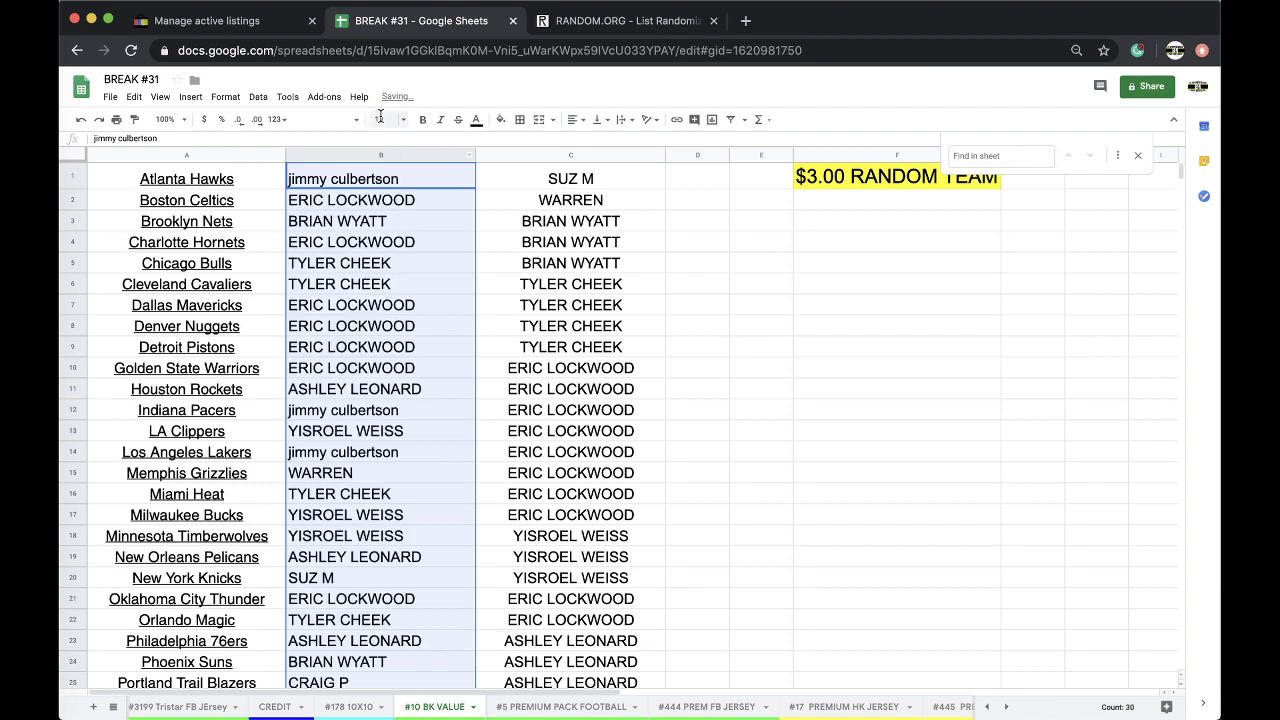
pyautogui.click(258, 96)
pyautogui.click(340, 116)
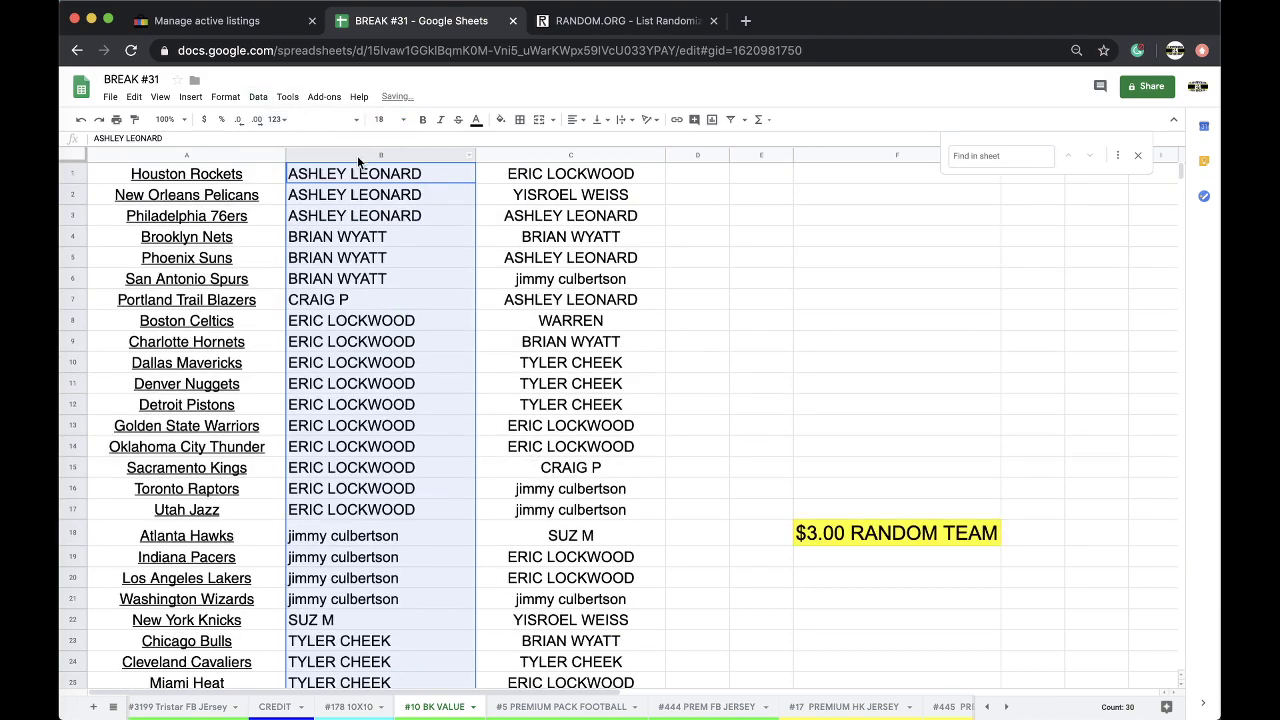
# - Check the buyer entries in column B, then sort the sheet by team in column A, A→Z
pyautogui.click(344, 238)
pyautogui.scroll(-3, 352, 238)
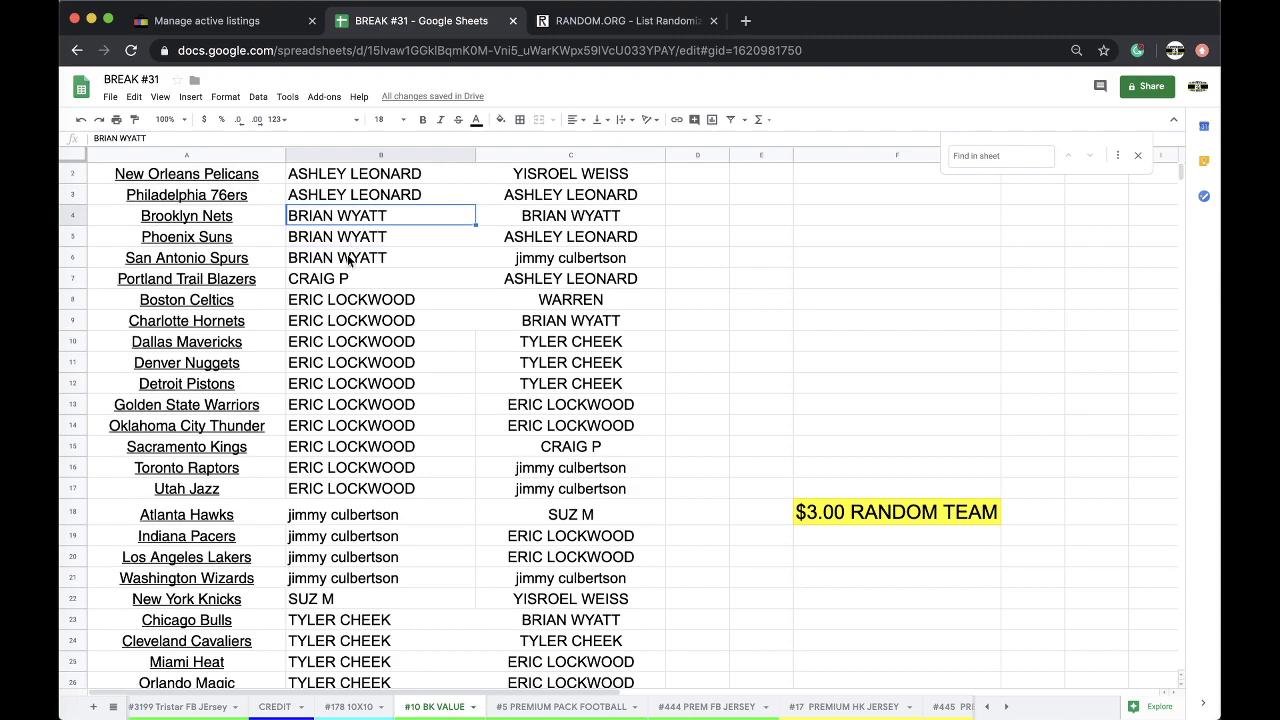
pyautogui.click(351, 258)
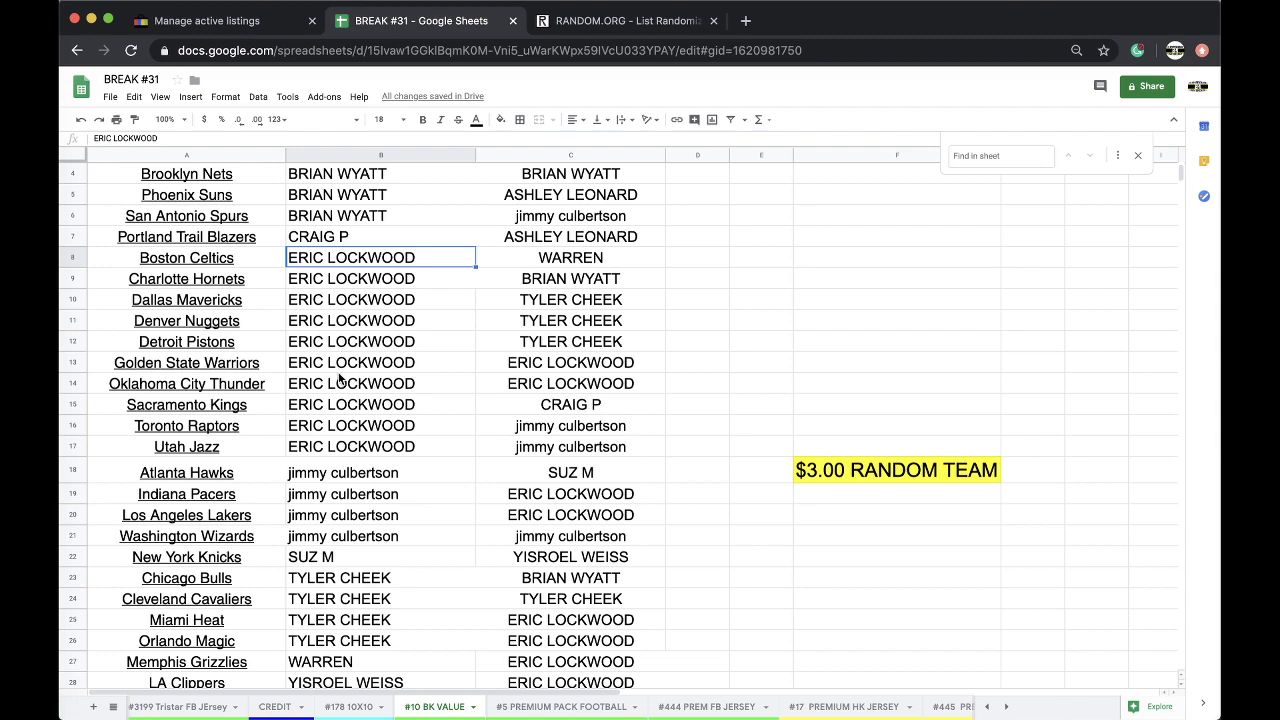
pyautogui.scroll(-4, 360, 341)
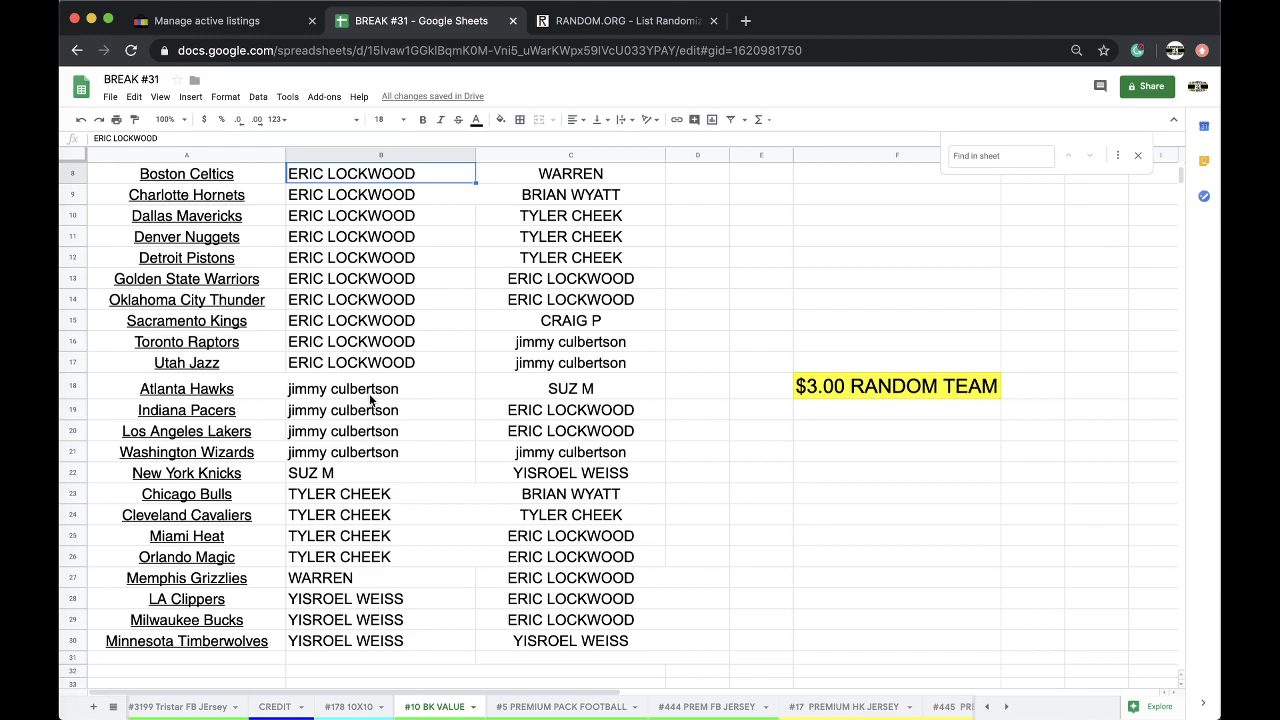
pyautogui.scroll(-1, 370, 400)
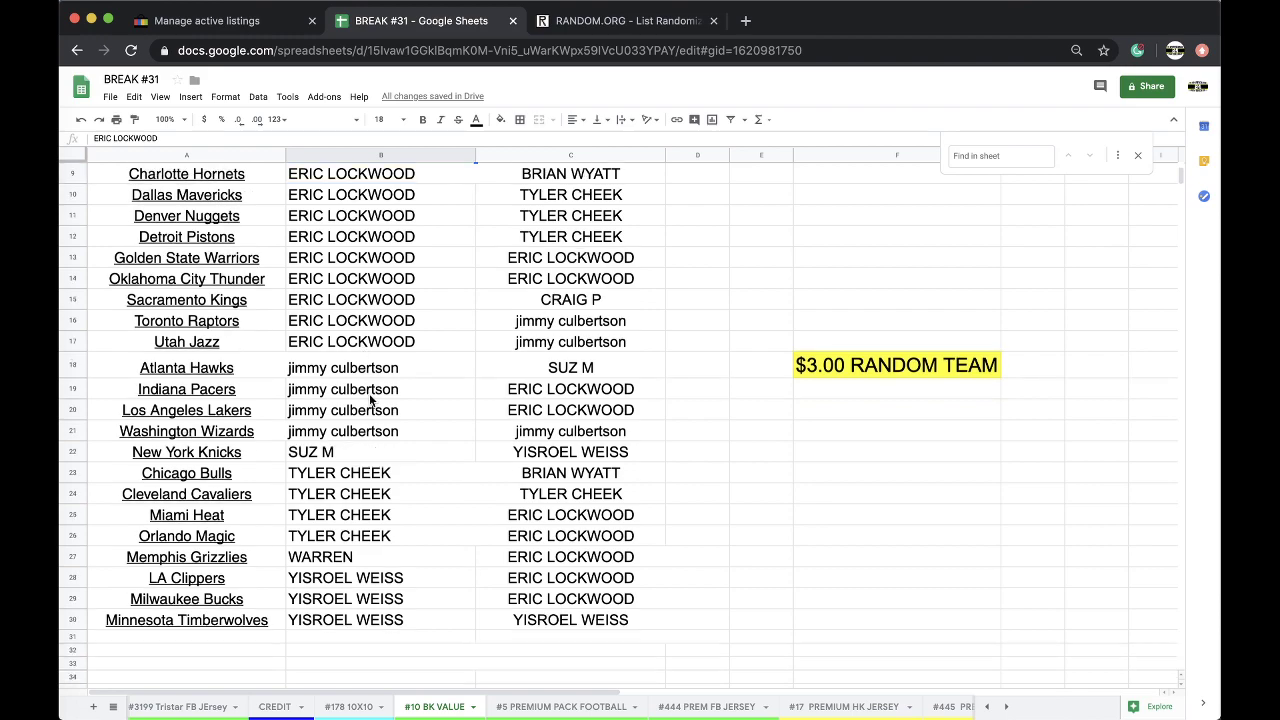
pyautogui.scroll(-2, 370, 400)
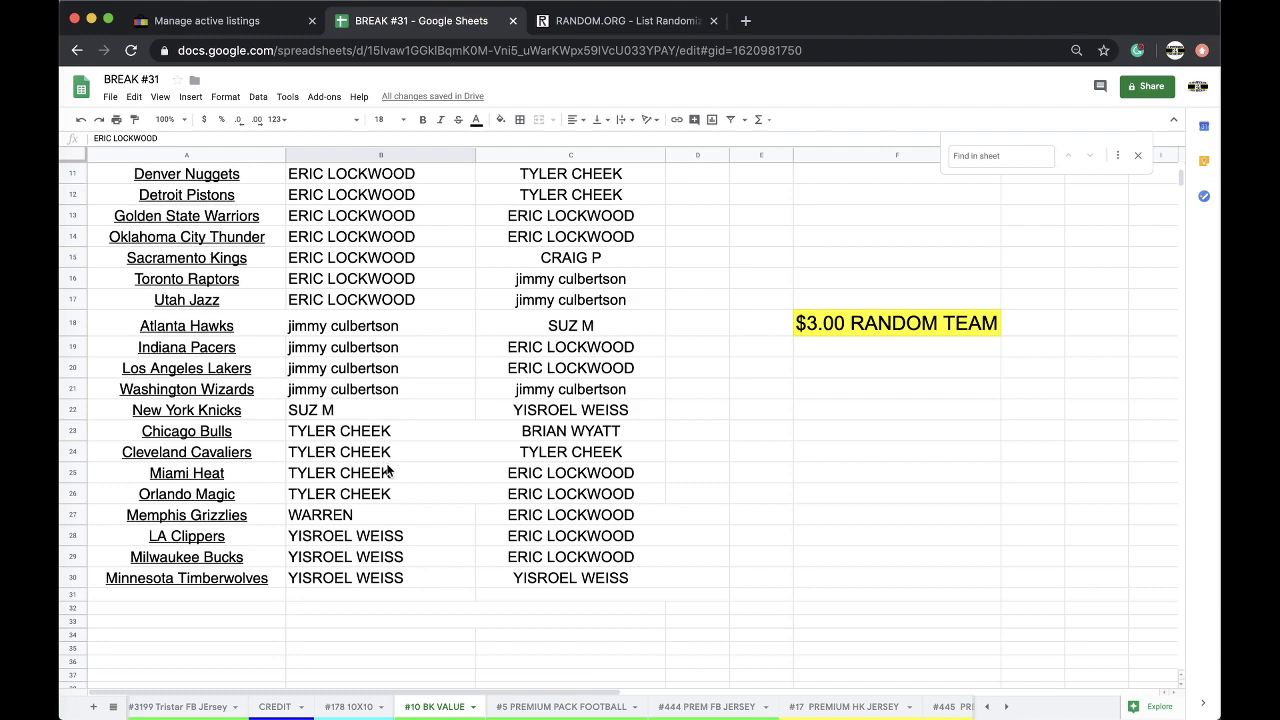
pyautogui.scroll(10, 391, 500)
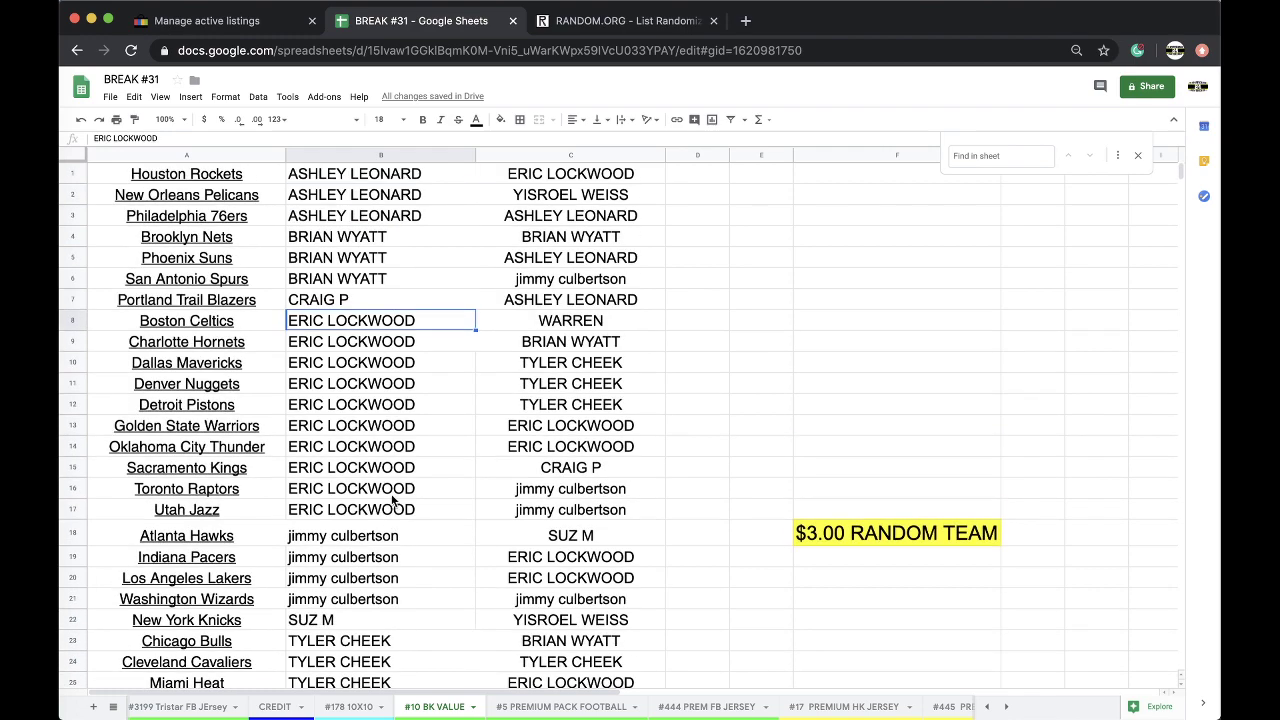
pyautogui.click(209, 155)
pyautogui.click(258, 96)
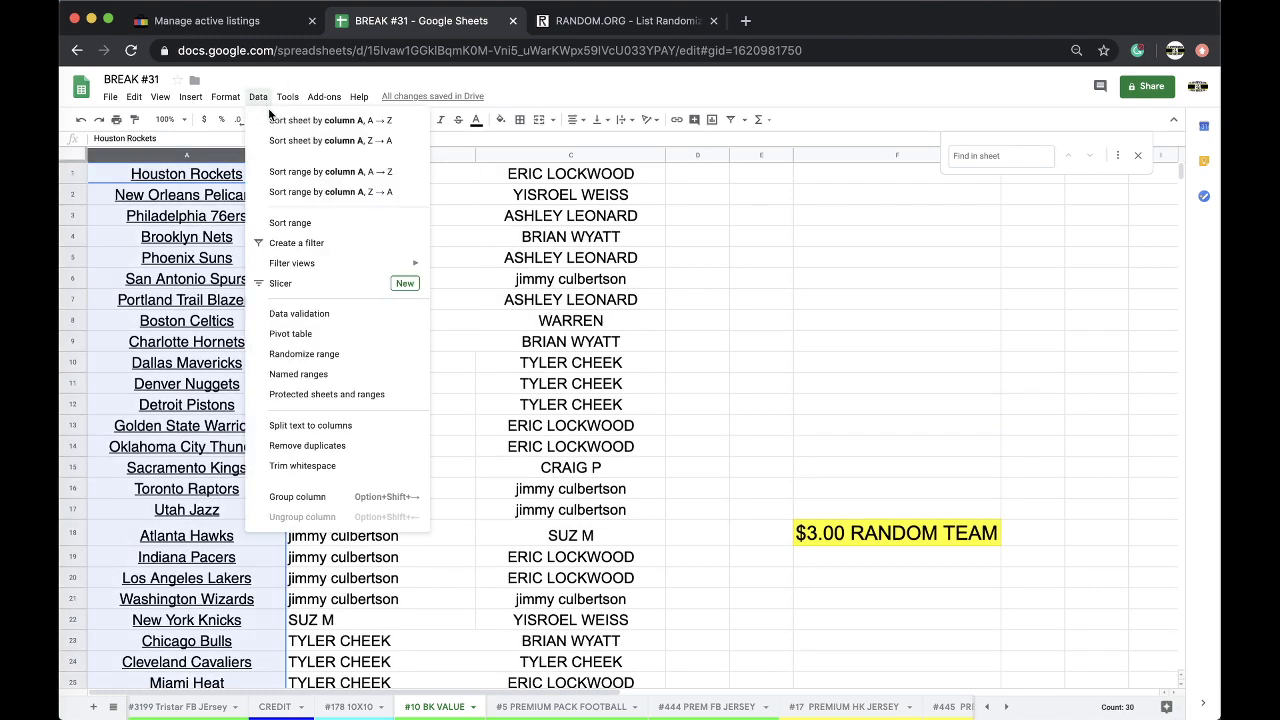
pyautogui.click(300, 120)
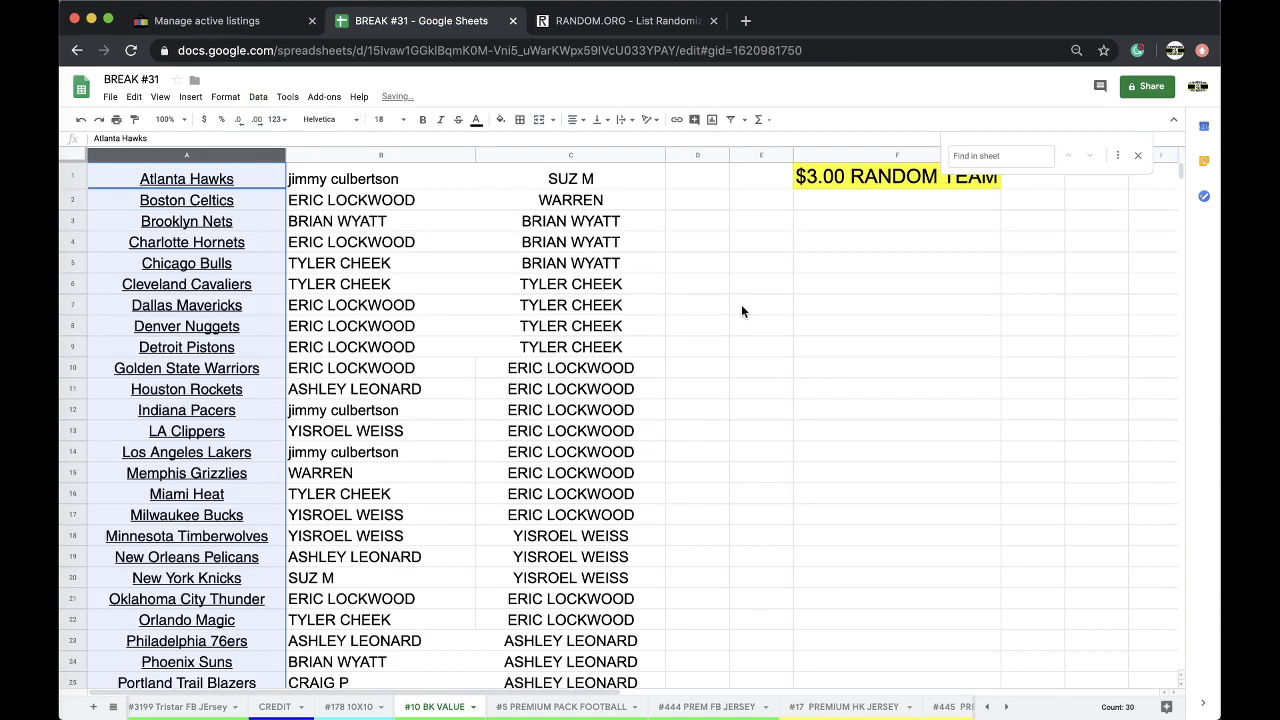
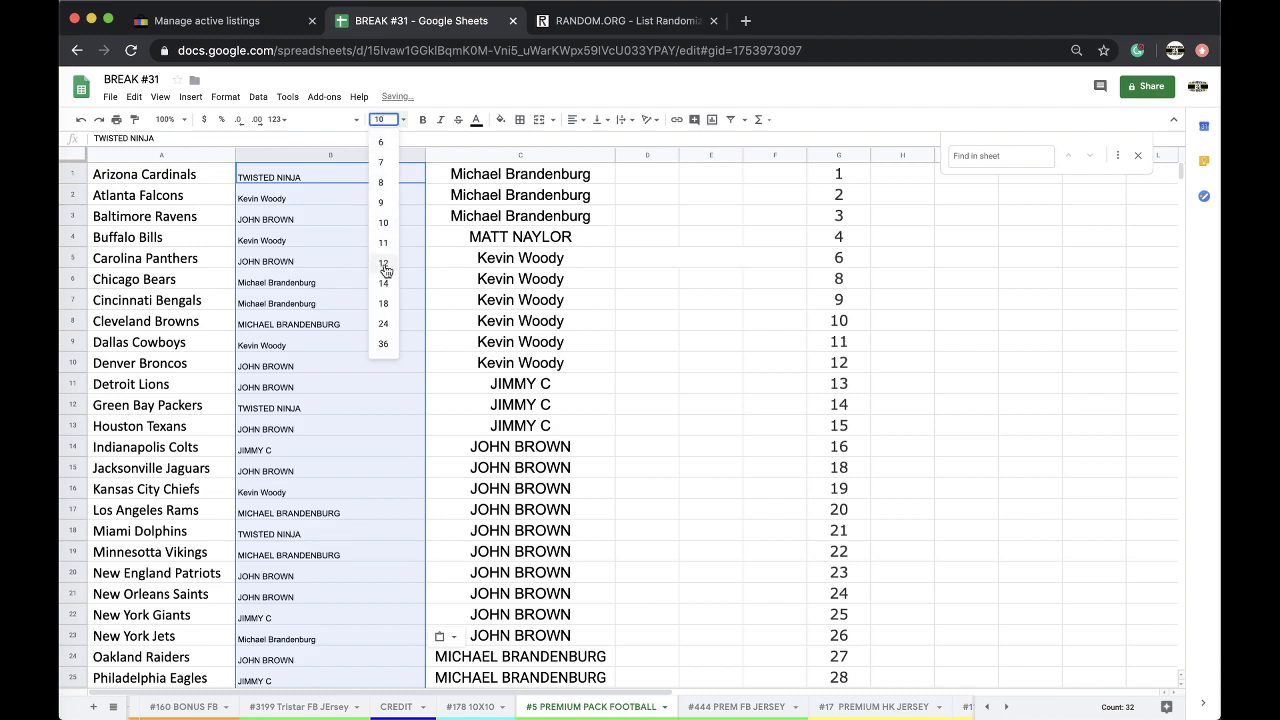
# - Set column B's buyer names to 18 pt and sort the sheet by column B, A to Z
pyautogui.click(384, 304)
pyautogui.click(258, 96)
pyautogui.click(262, 120)
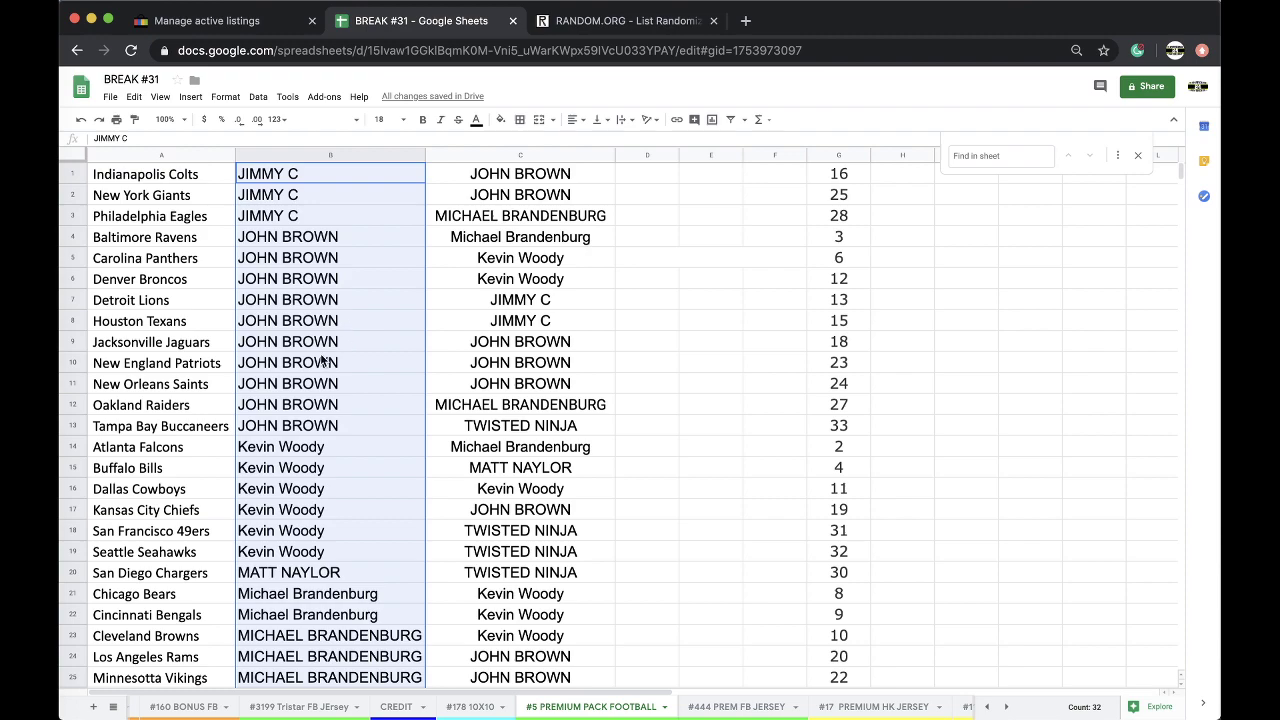
# - Deselect the column and scroll through the sorted football team list
pyautogui.click(301, 388)
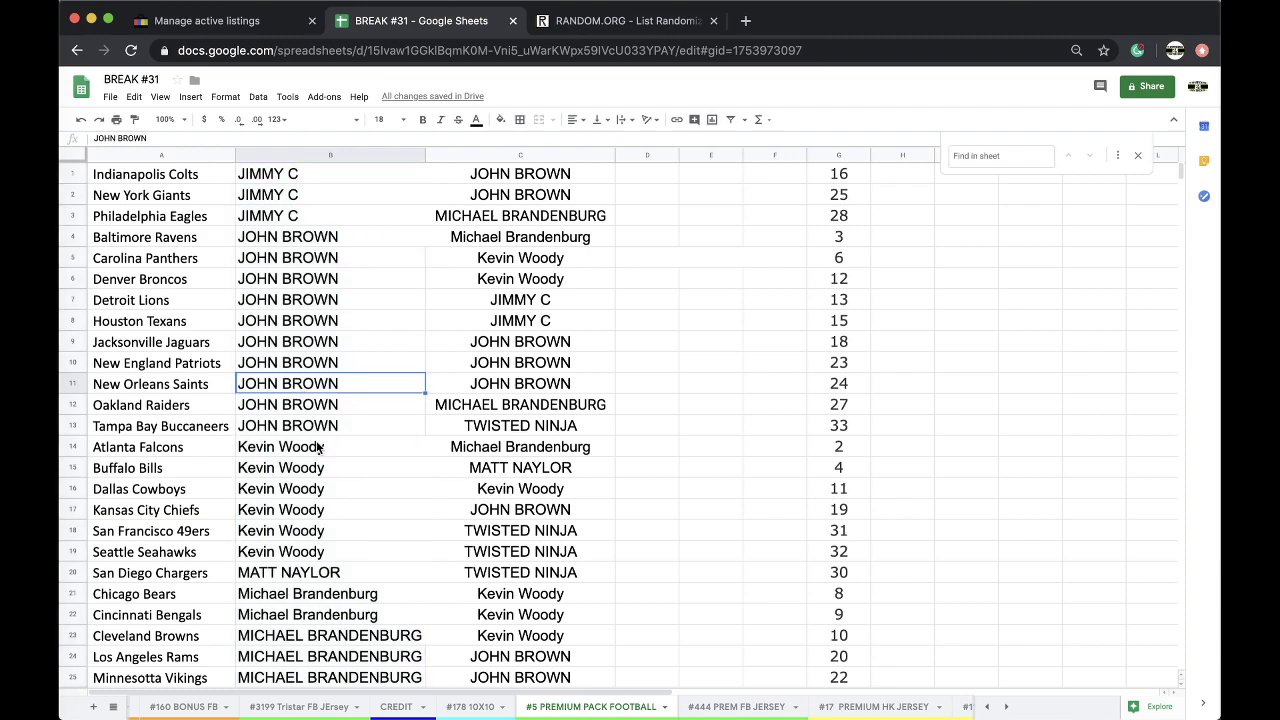
pyautogui.scroll(-1, 320, 447)
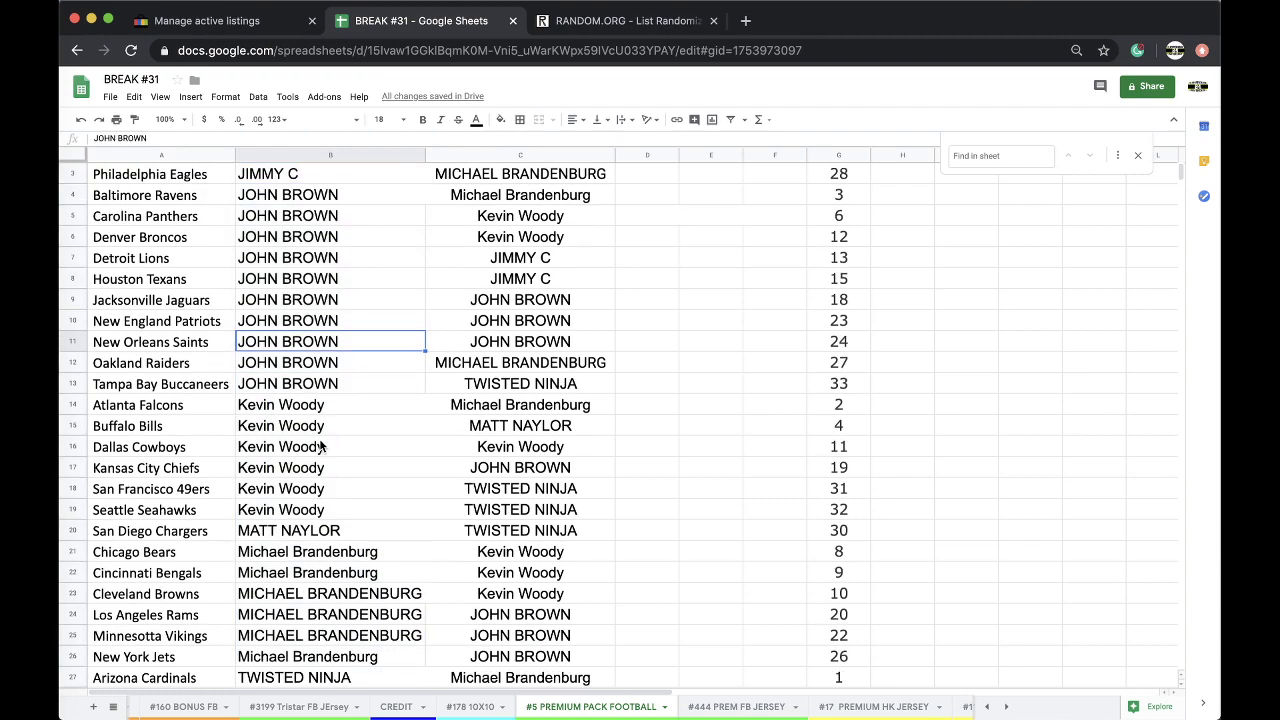
pyautogui.scroll(-4, 320, 447)
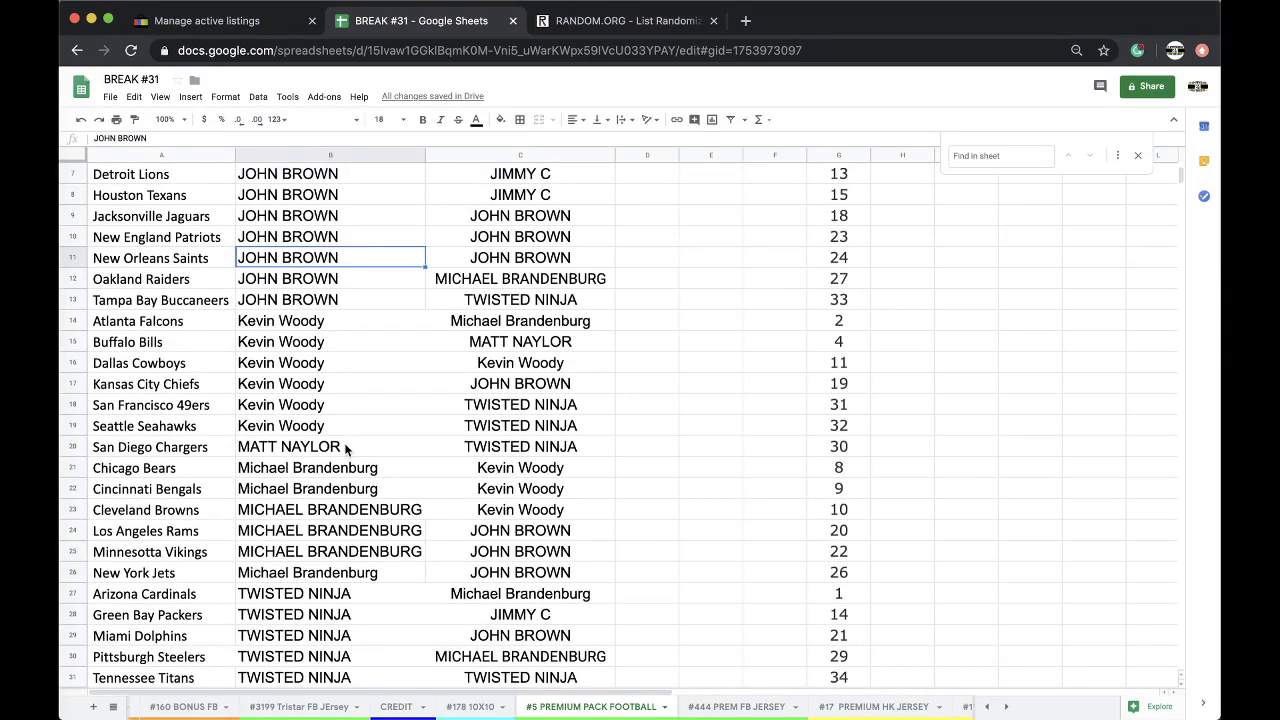
pyautogui.scroll(-1, 340, 455)
pyautogui.scroll(-1, 340, 455)
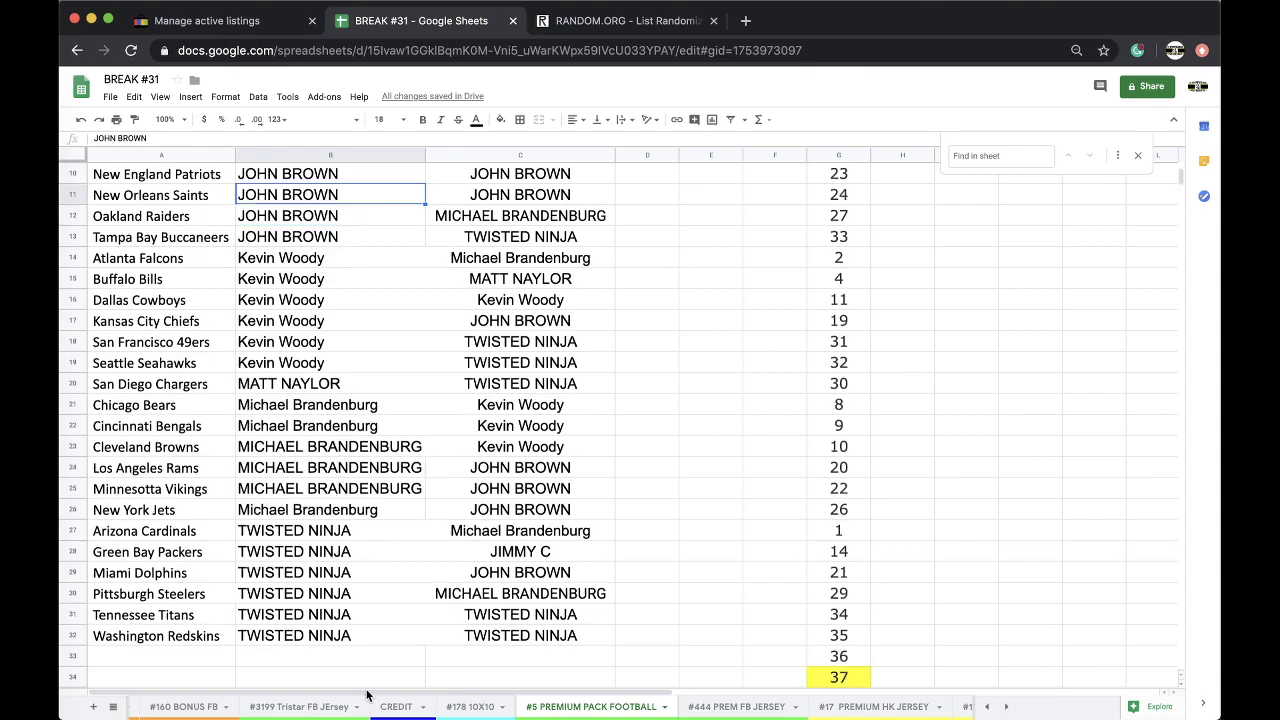
pyautogui.hscroll(3, 395, 712)
pyautogui.hscroll(2, 690, 706)
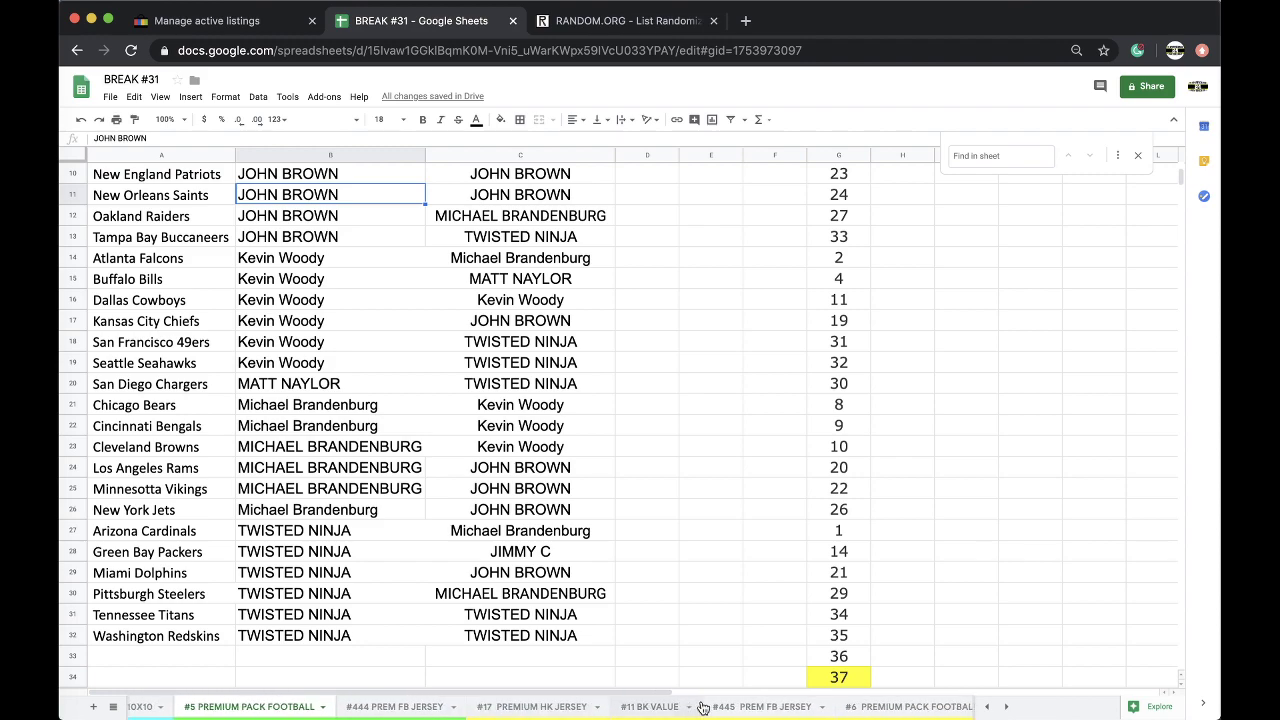
pyautogui.click(725, 706)
pyautogui.click(483, 174)
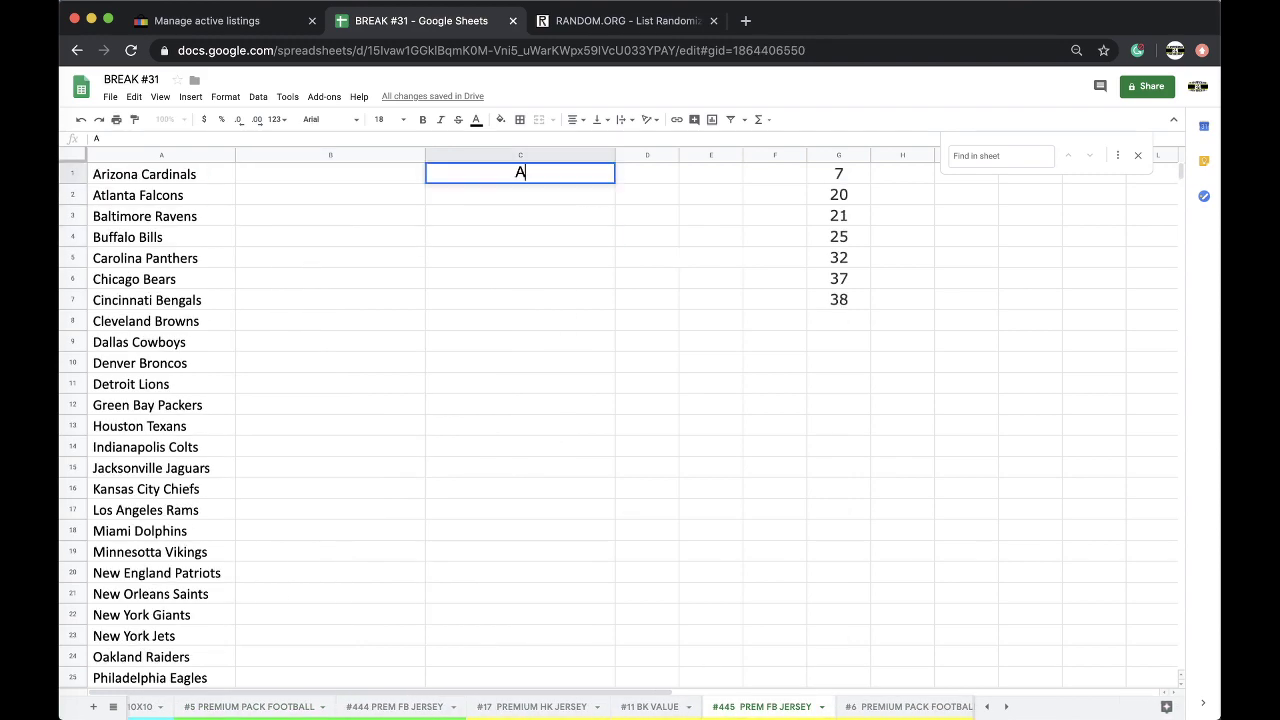
pyautogui.click(520, 279)
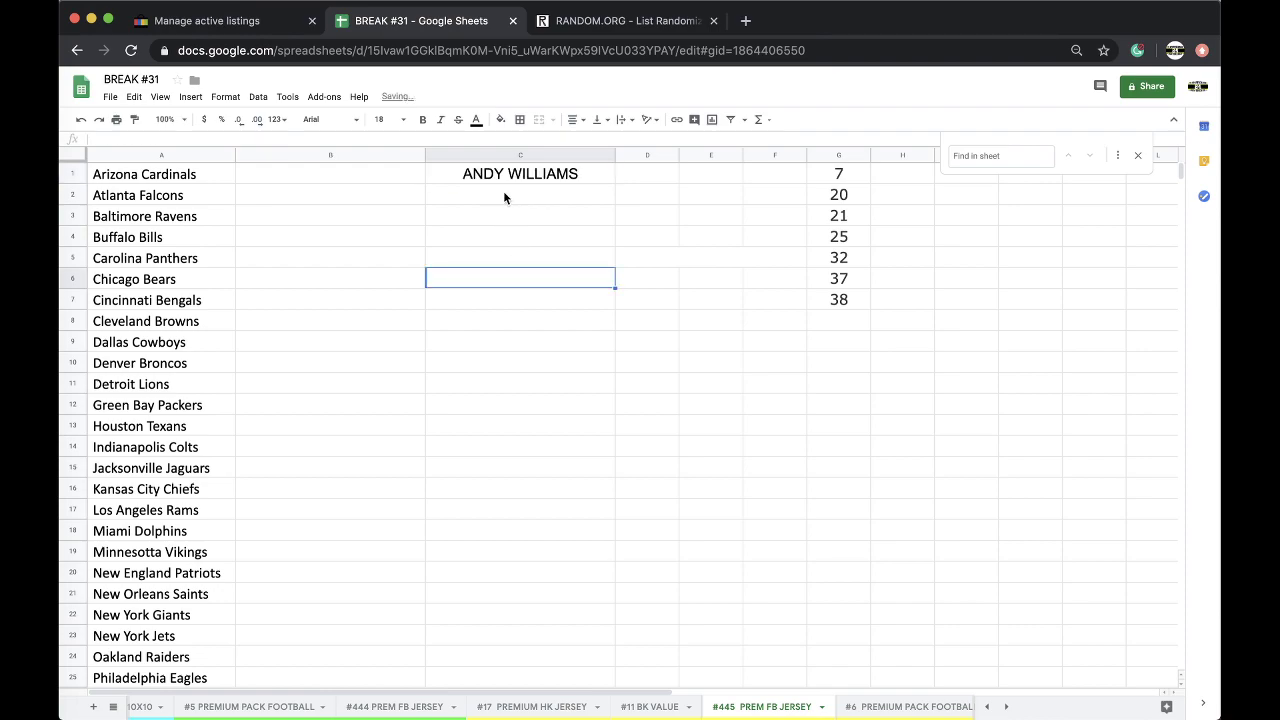
pyautogui.click(503, 177)
pyautogui.hotkey('ctrl', 'c')
pyautogui.press('Down')
pyautogui.hotkey('ctrl', 'v')
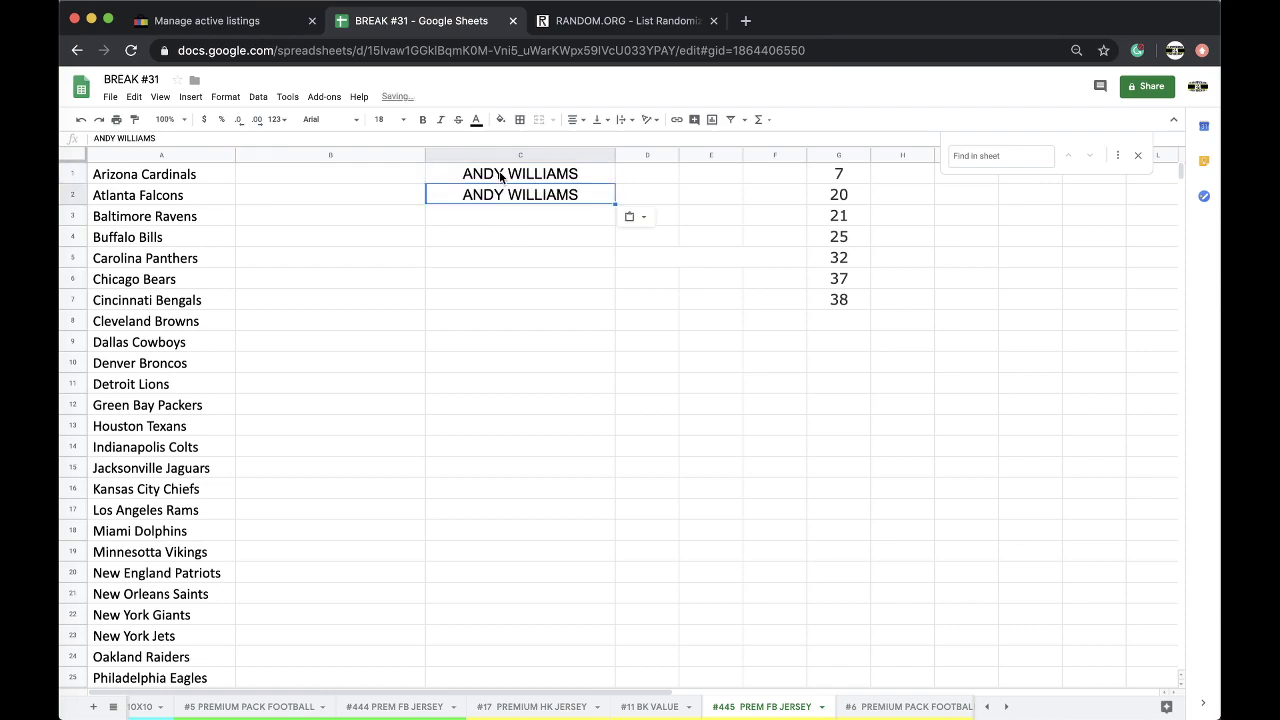
pyautogui.moveTo(500, 176); pyautogui.dragTo(500, 194)
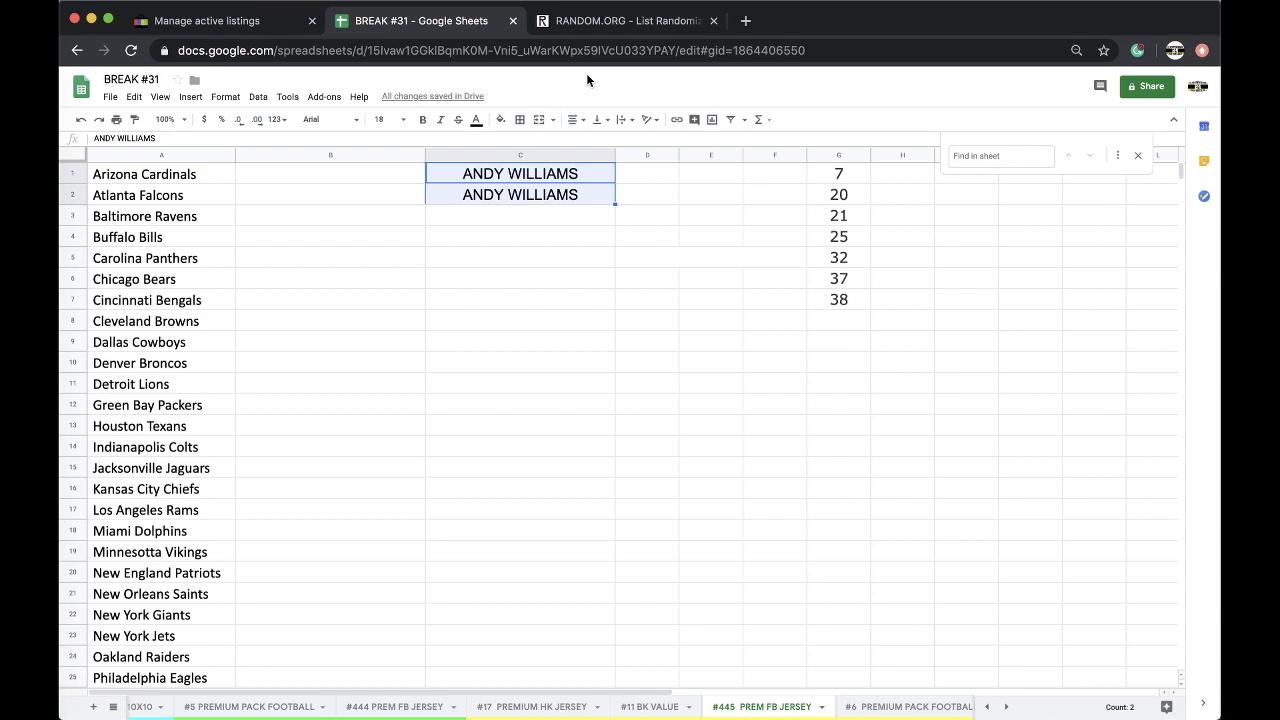
pyautogui.click(500, 119)
pyautogui.click(546, 174)
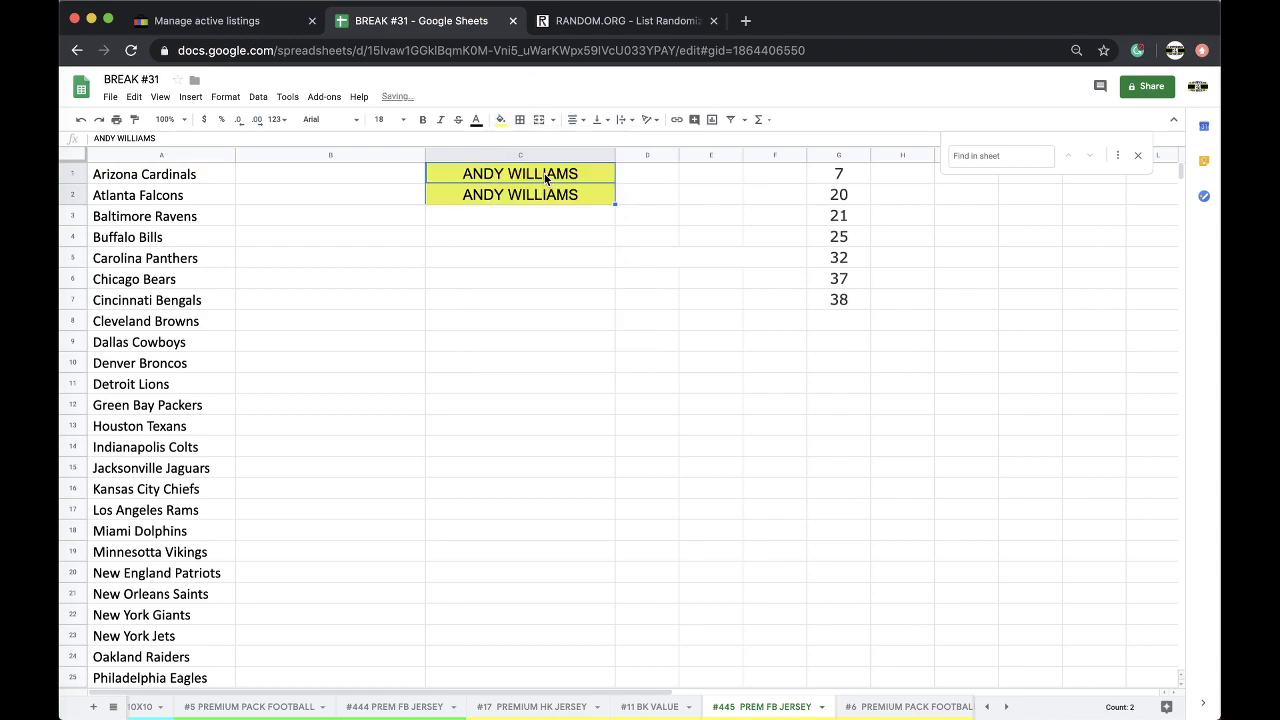
# - Switch to the #5 PREMIUM PACK FOOTBALL sheet and scroll back to its top
pyautogui.hscroll(-3, 438, 707)
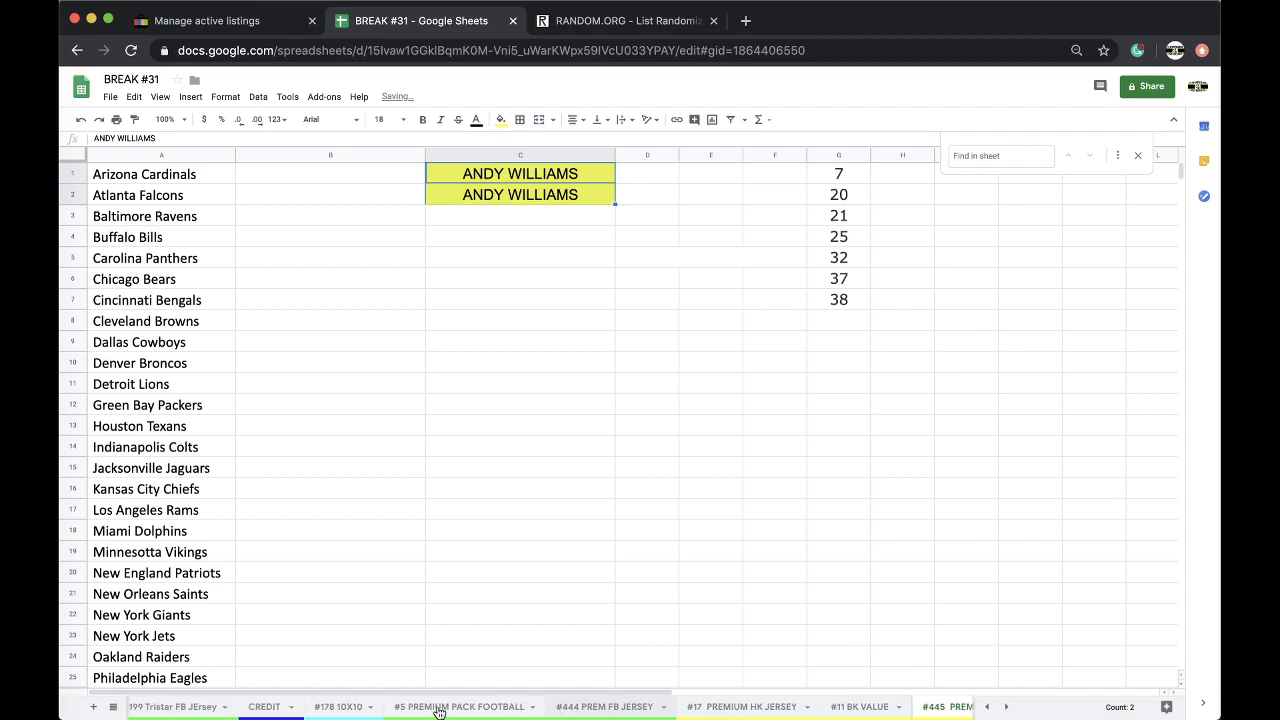
pyautogui.click(452, 707)
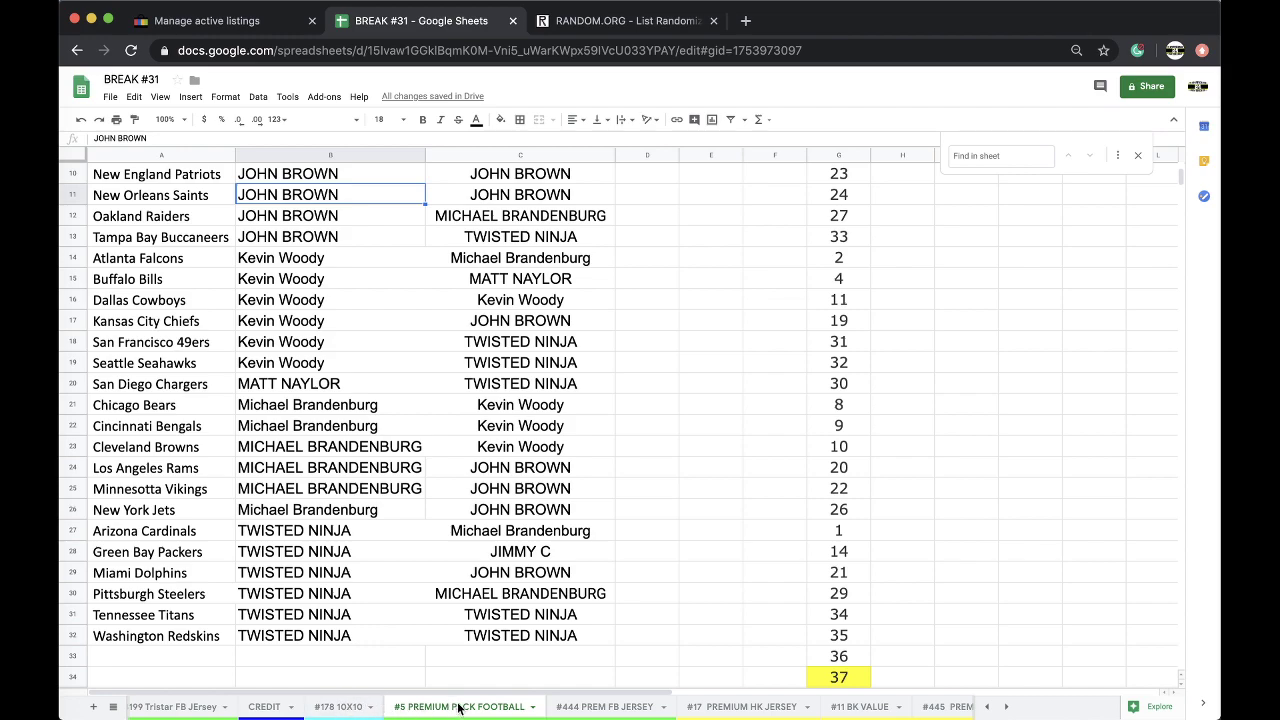
pyautogui.scroll(3, 404, 581)
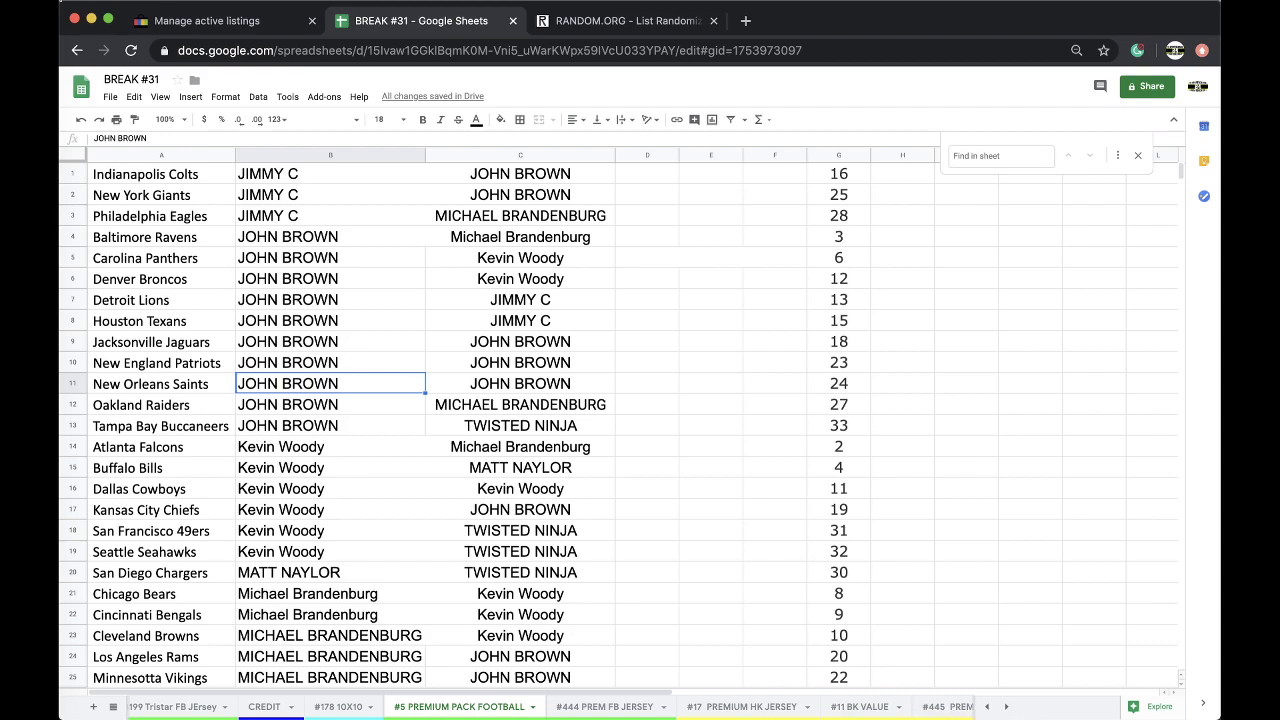
# - Reset the fill on C1:C2 of #445 PREM FB JERSEY, then show #5 PREMIUM PACK FOOTBALL
pyautogui.click(742, 707)
pyautogui.click(830, 707)
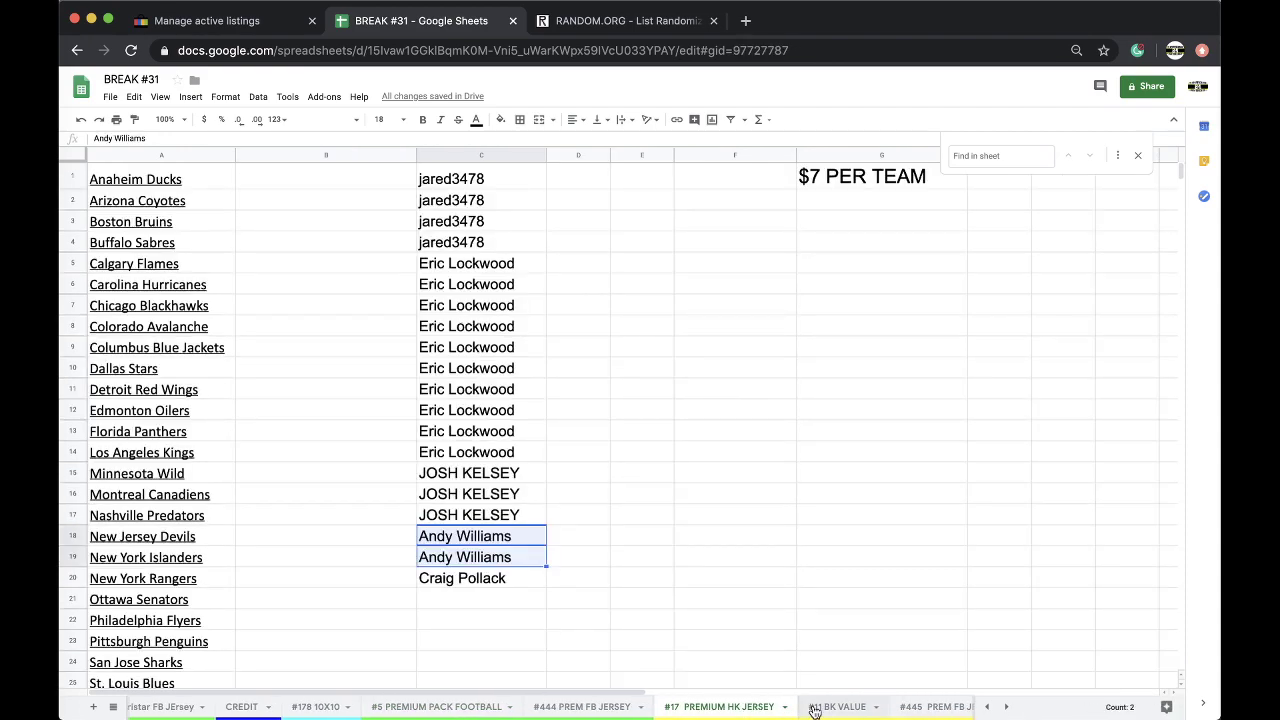
pyautogui.click(830, 707)
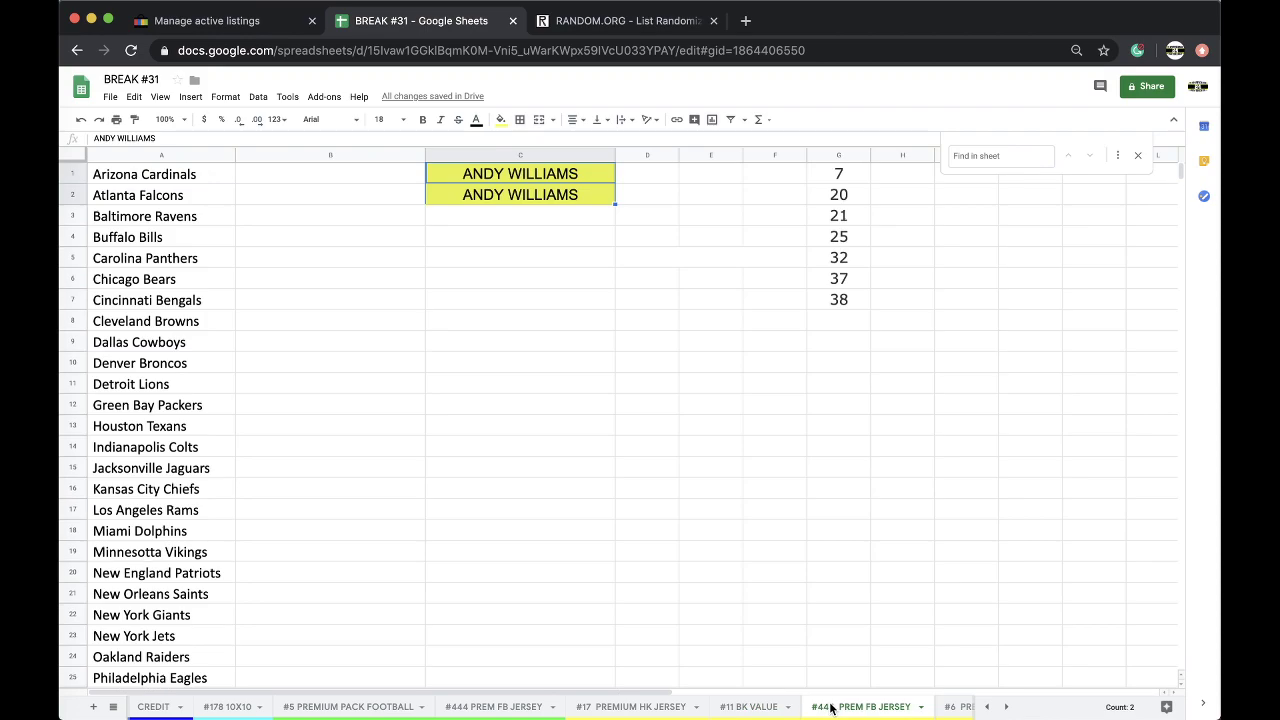
pyautogui.click(501, 120)
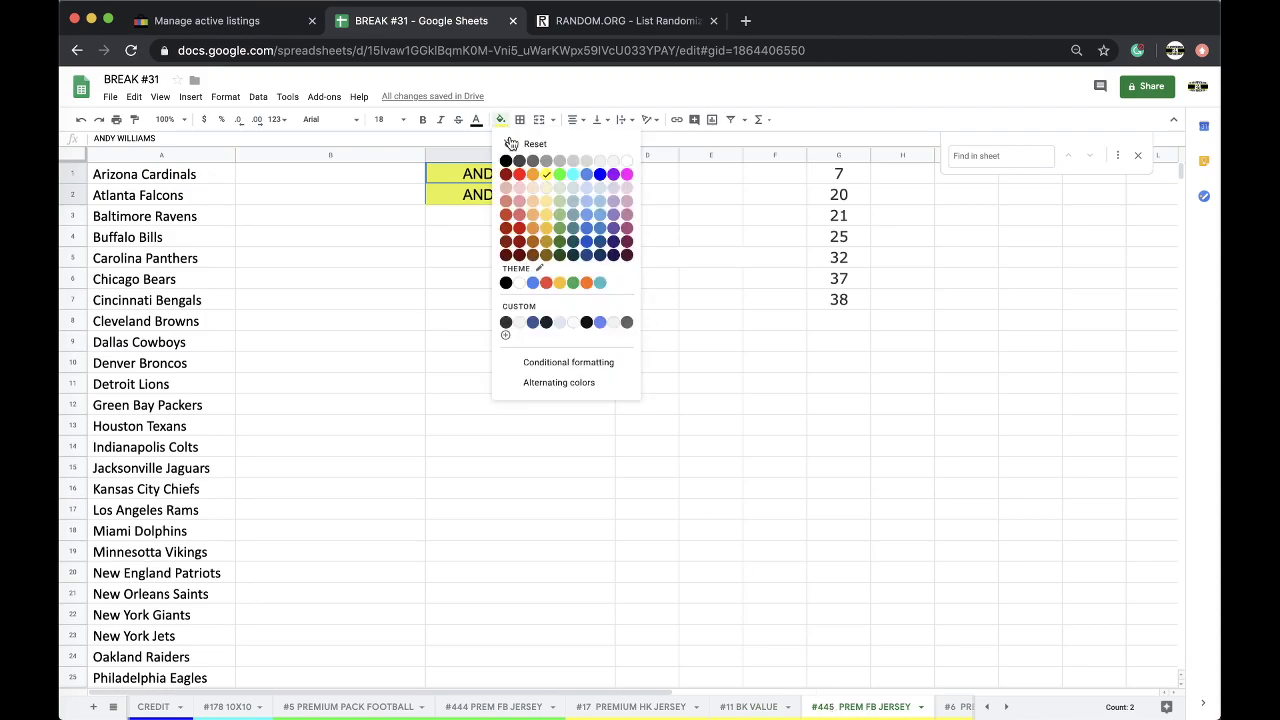
pyautogui.click(522, 145)
pyautogui.click(383, 712)
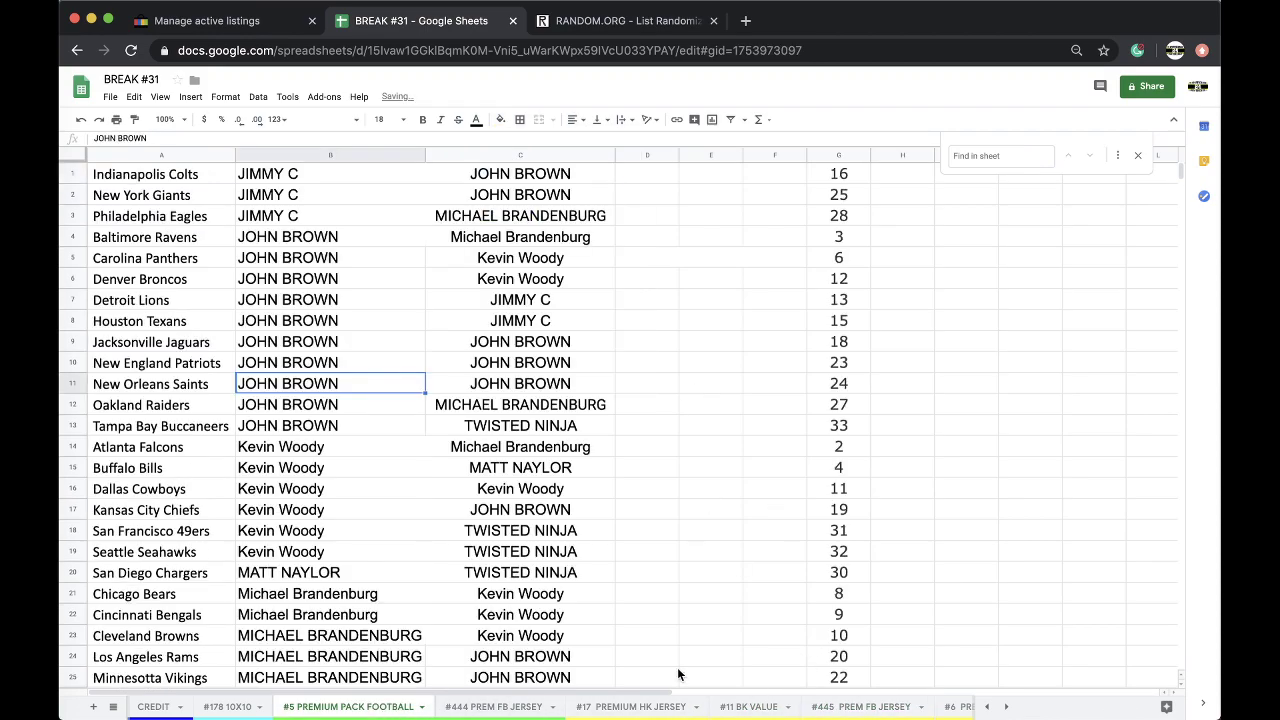
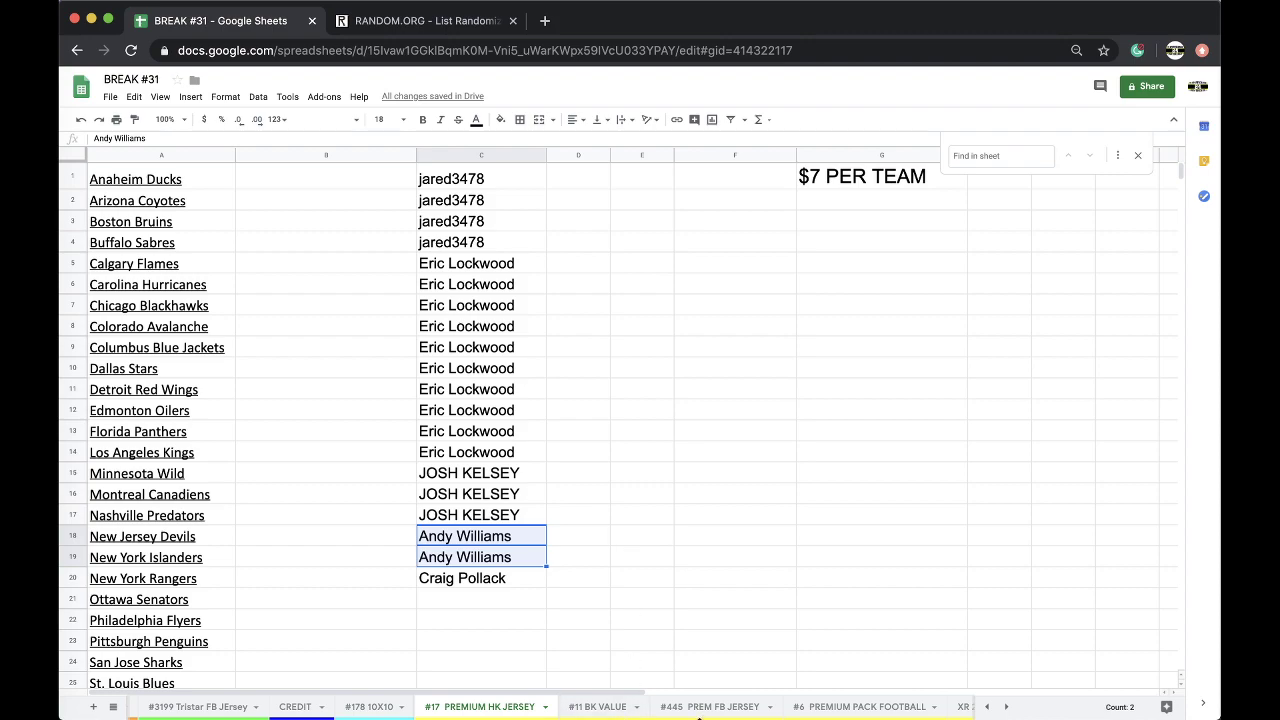
# - On #445 PREM FB JERSEY, enter the buyer's full name in C4 beside Buffalo Bills
pyautogui.click(710, 706)
pyautogui.click(521, 240)
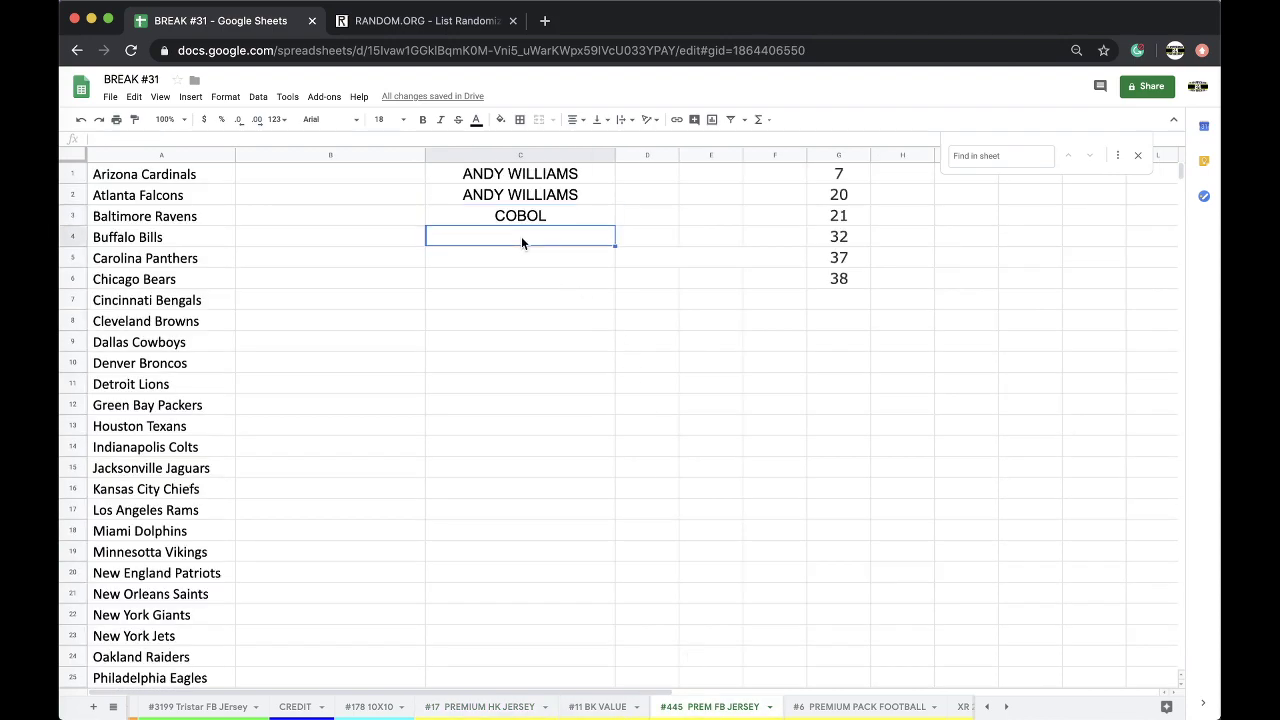
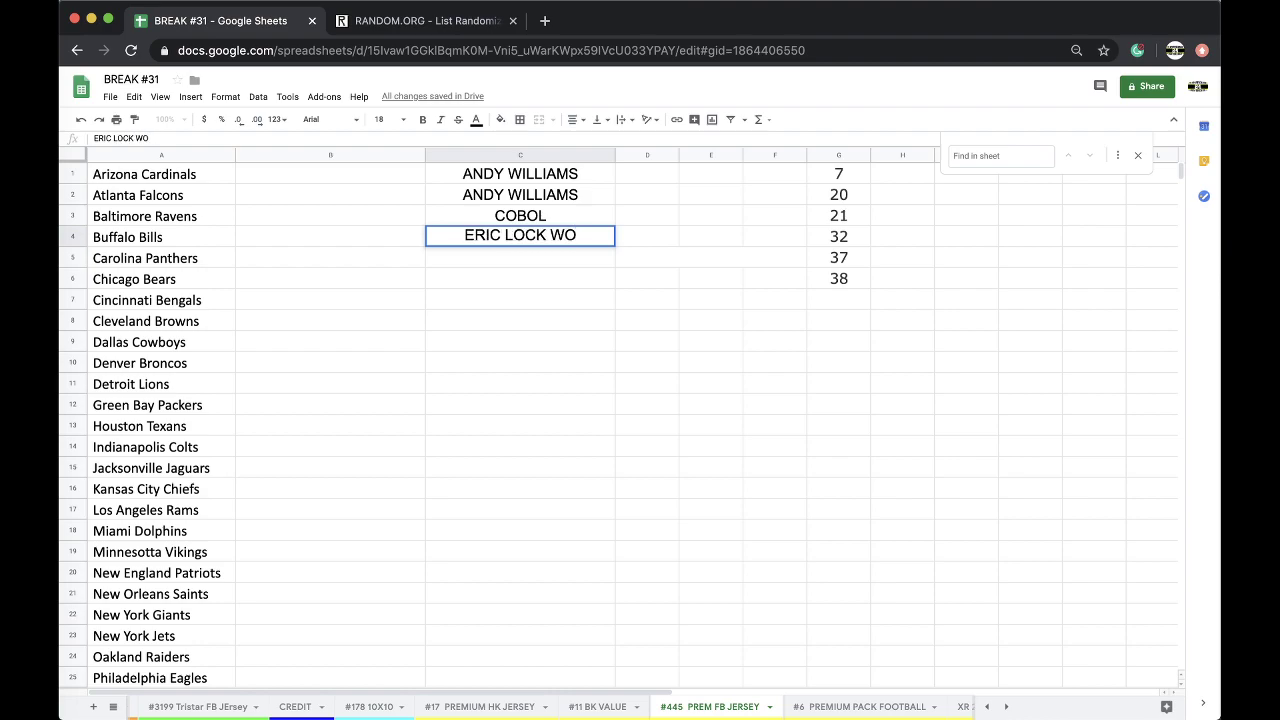
pyautogui.write('WOOD')
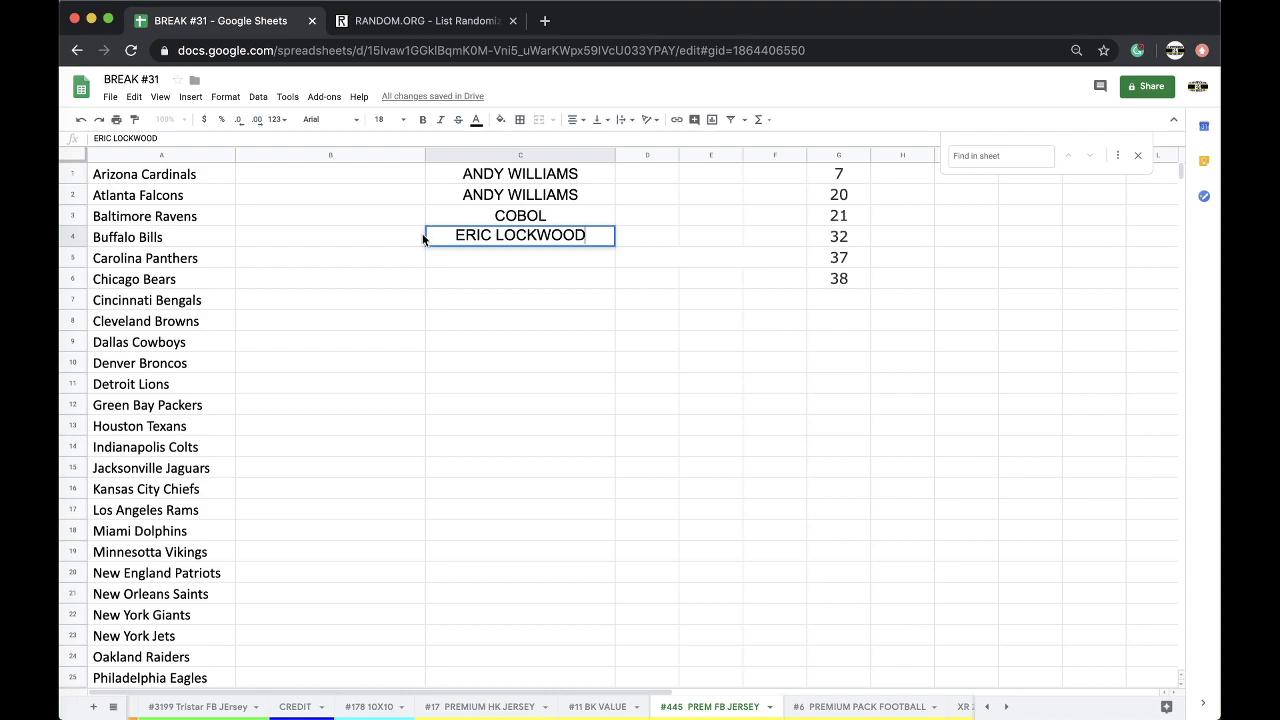
pyautogui.click(532, 262)
# - Copy the name down through C13, fill C4:C13 yellow, and return to the hockey sheet
pyautogui.click(510, 244)
pyautogui.press('super+c')
pyautogui.moveTo(507, 252); pyautogui.dragTo(504, 426)
pyautogui.press('super+v')
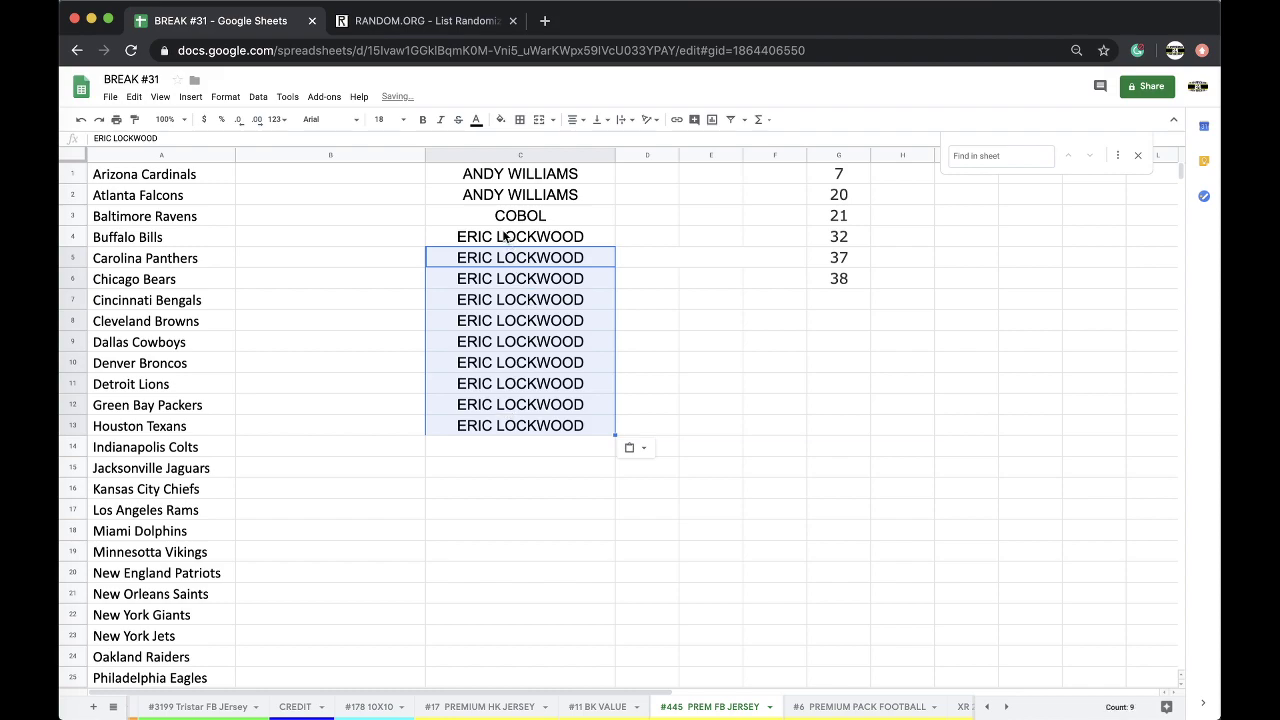
pyautogui.moveTo(506, 238); pyautogui.dragTo(500, 426)
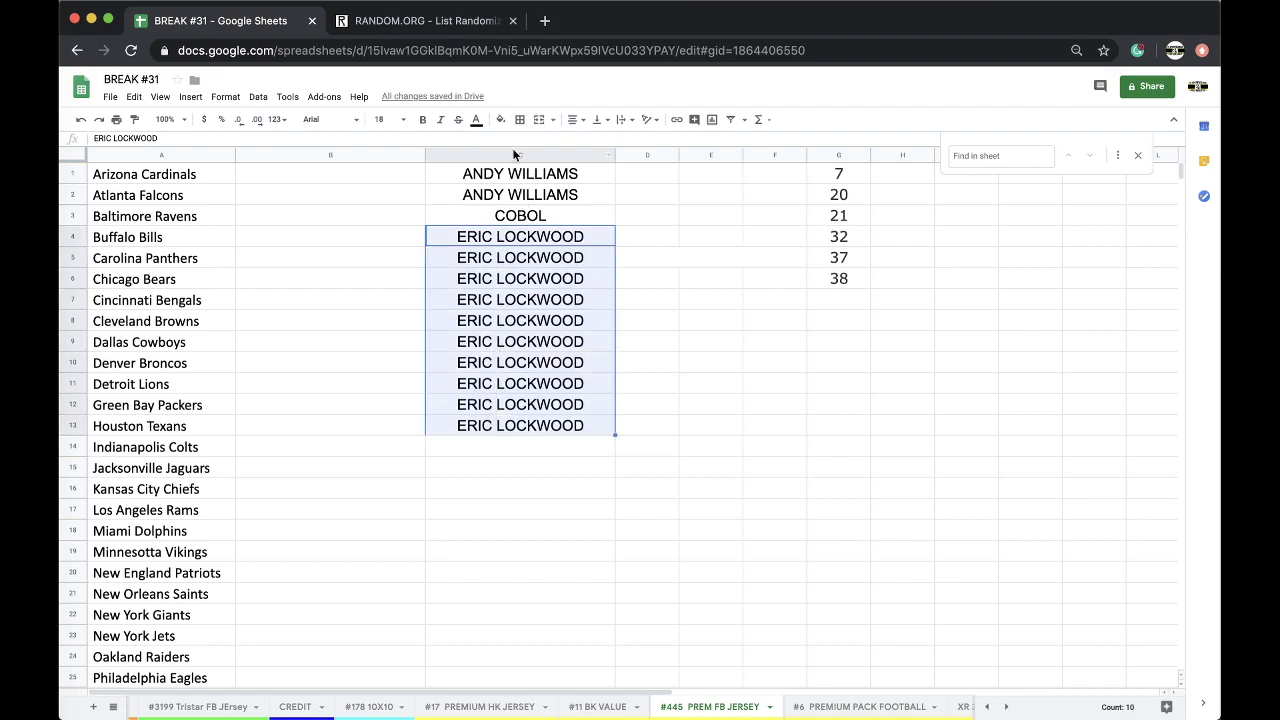
pyautogui.click(503, 119)
pyautogui.click(545, 173)
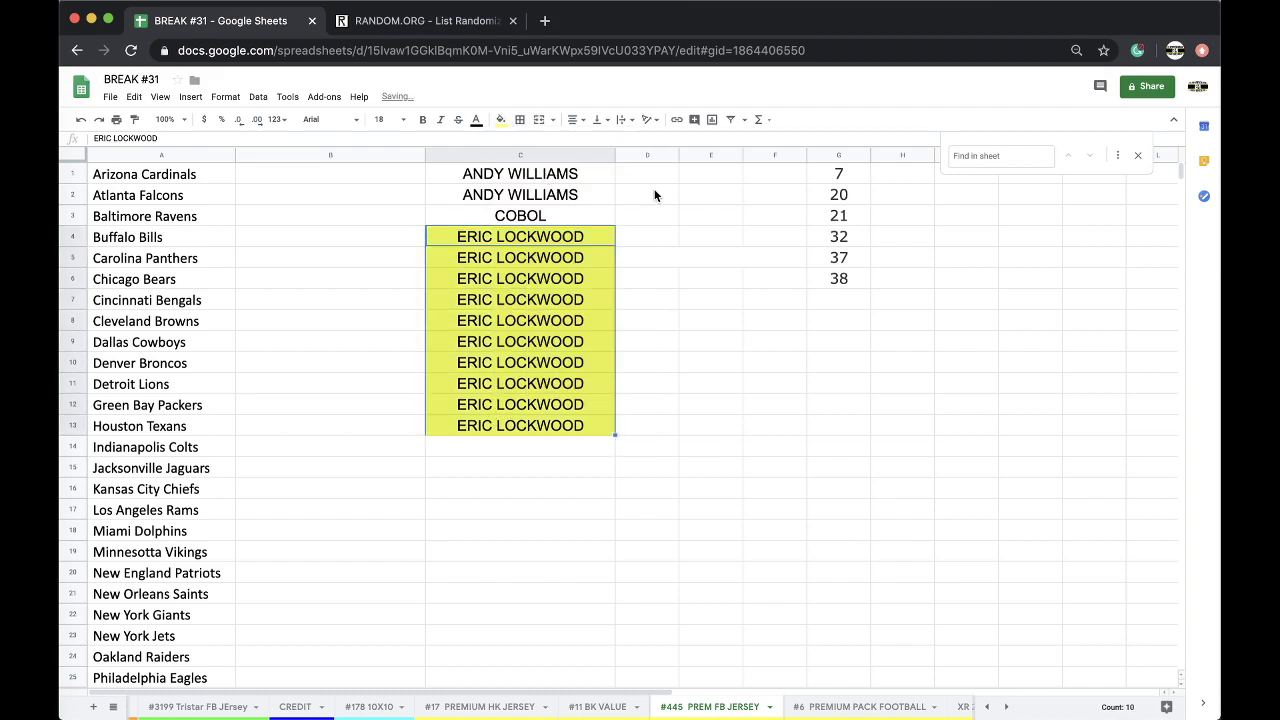
pyautogui.click(480, 706)
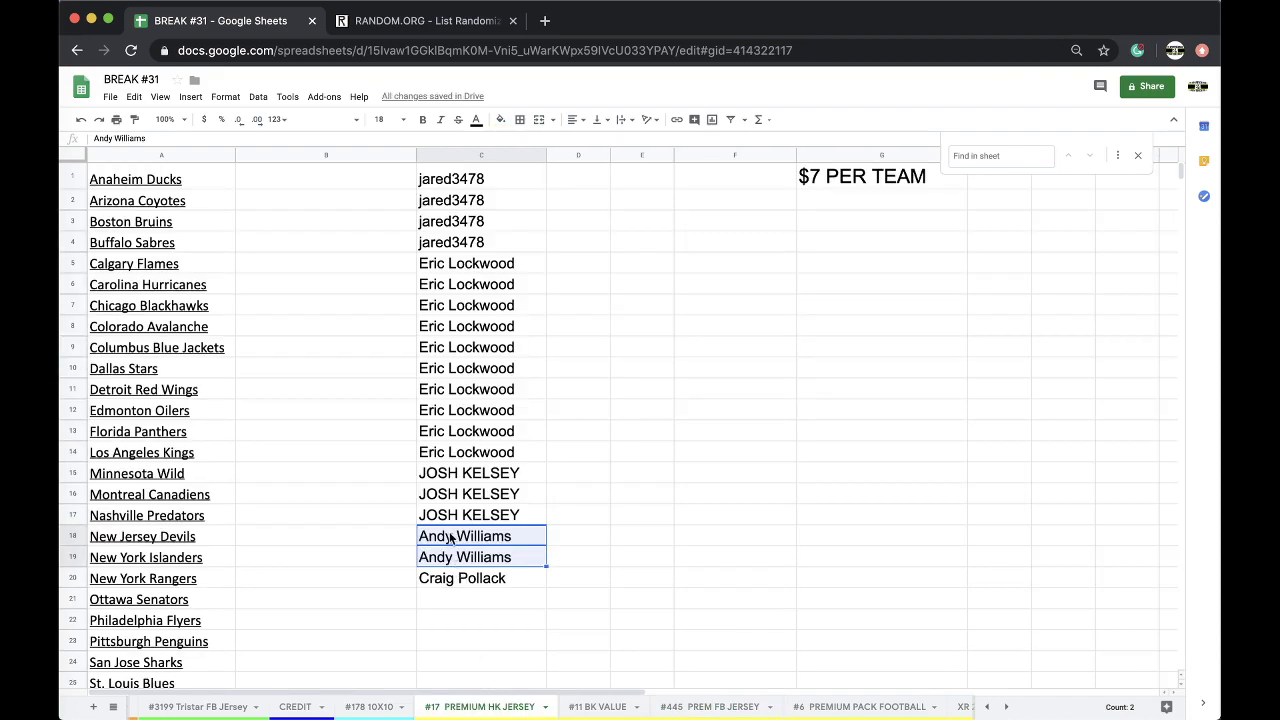
pyautogui.scroll(-2, 453, 540)
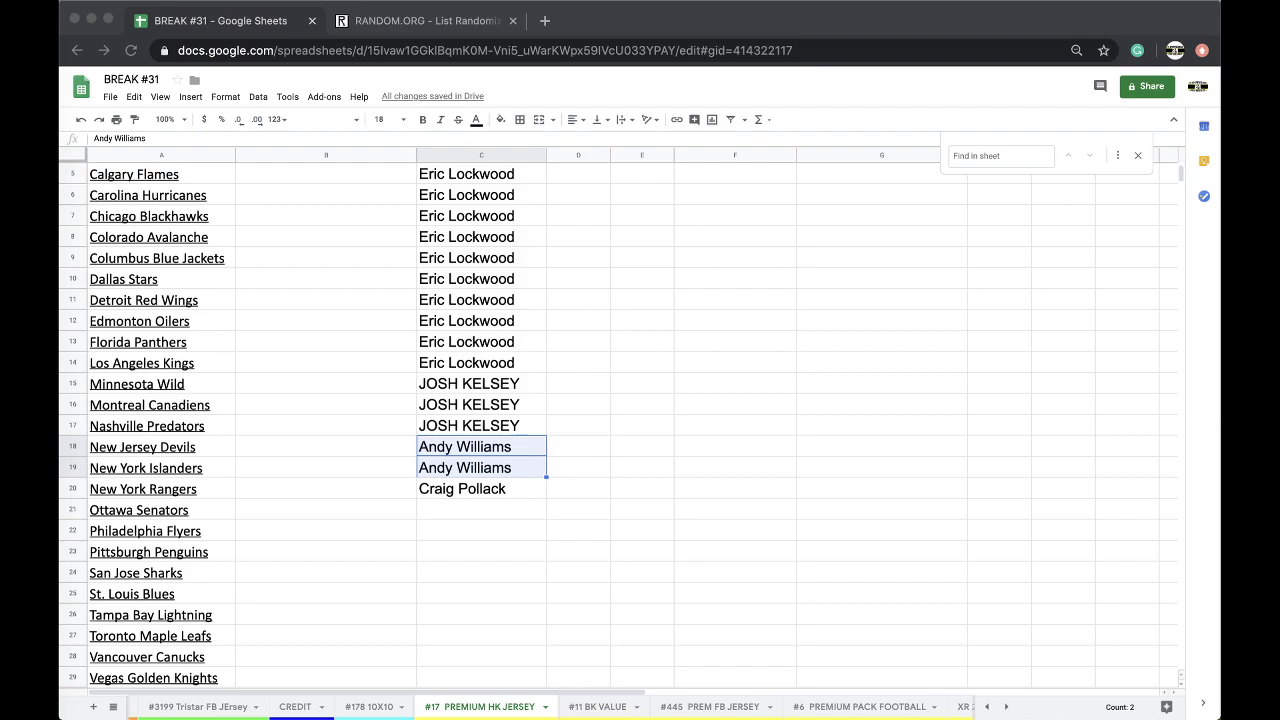
# - Paste the buyer name as values only into C14 beside Indianapolis Colts and fill it yellow
pyautogui.click(704, 708)
pyautogui.click(505, 449)
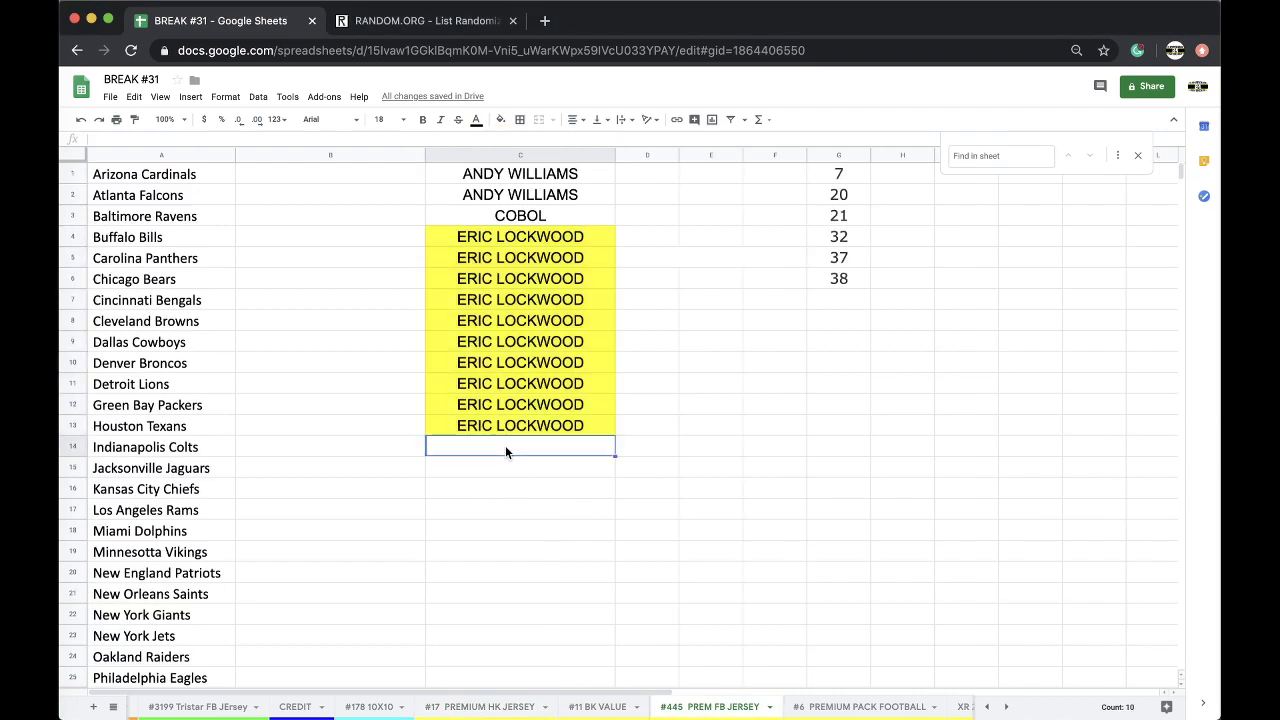
pyautogui.press('super+v')
pyautogui.click(640, 470)
pyautogui.click(677, 492)
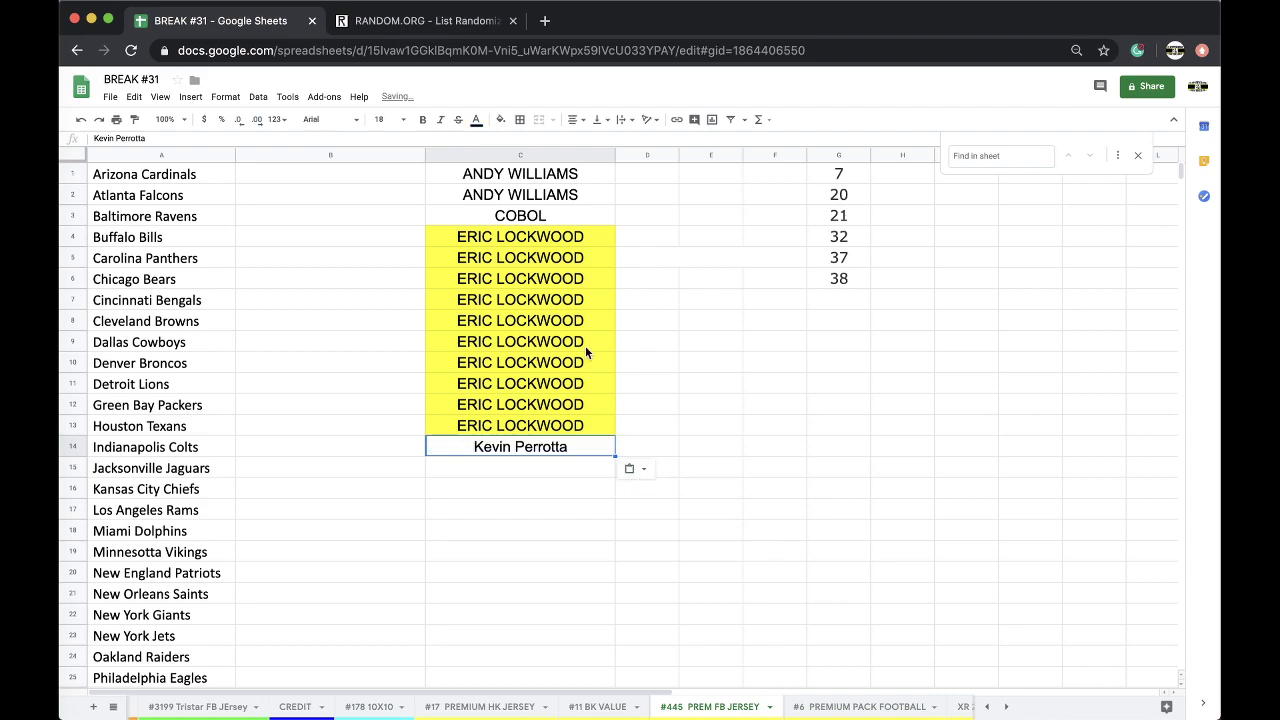
pyautogui.click(500, 119)
pyautogui.click(551, 176)
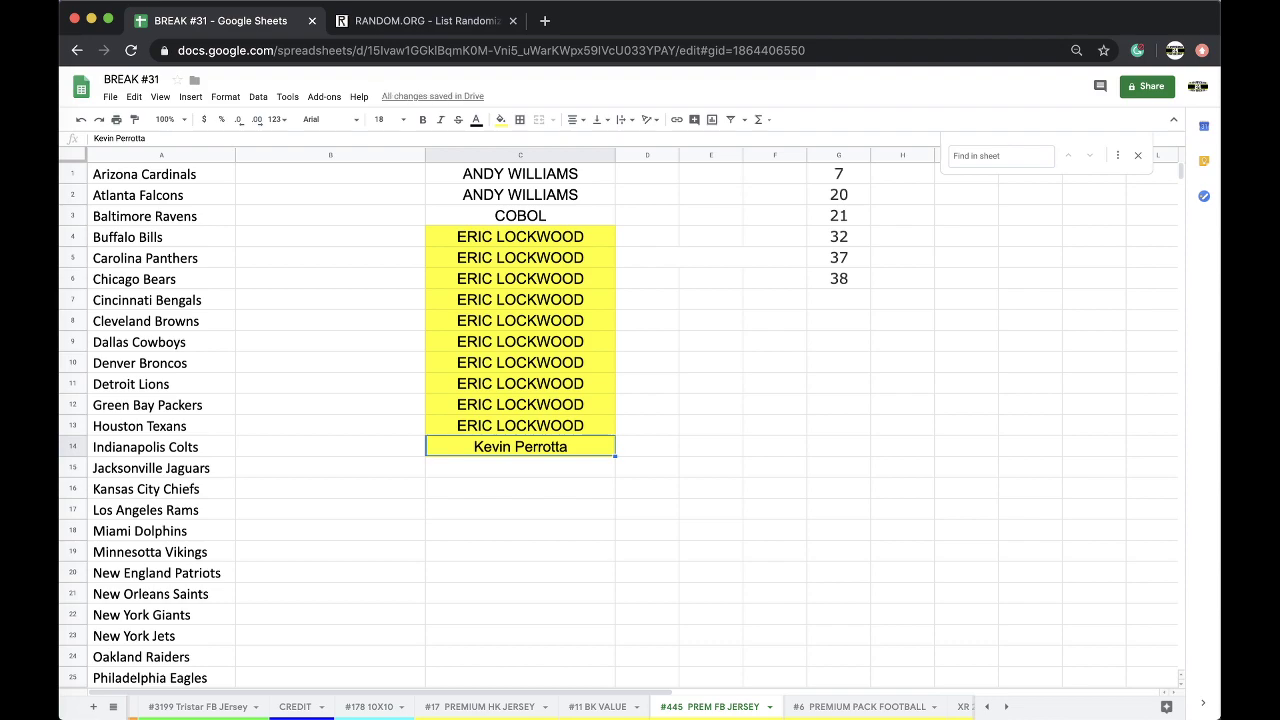
# - Move the #445 PREM FB JERSEY tab so it sits before #11 BK VALUE
pyautogui.click(520, 708)
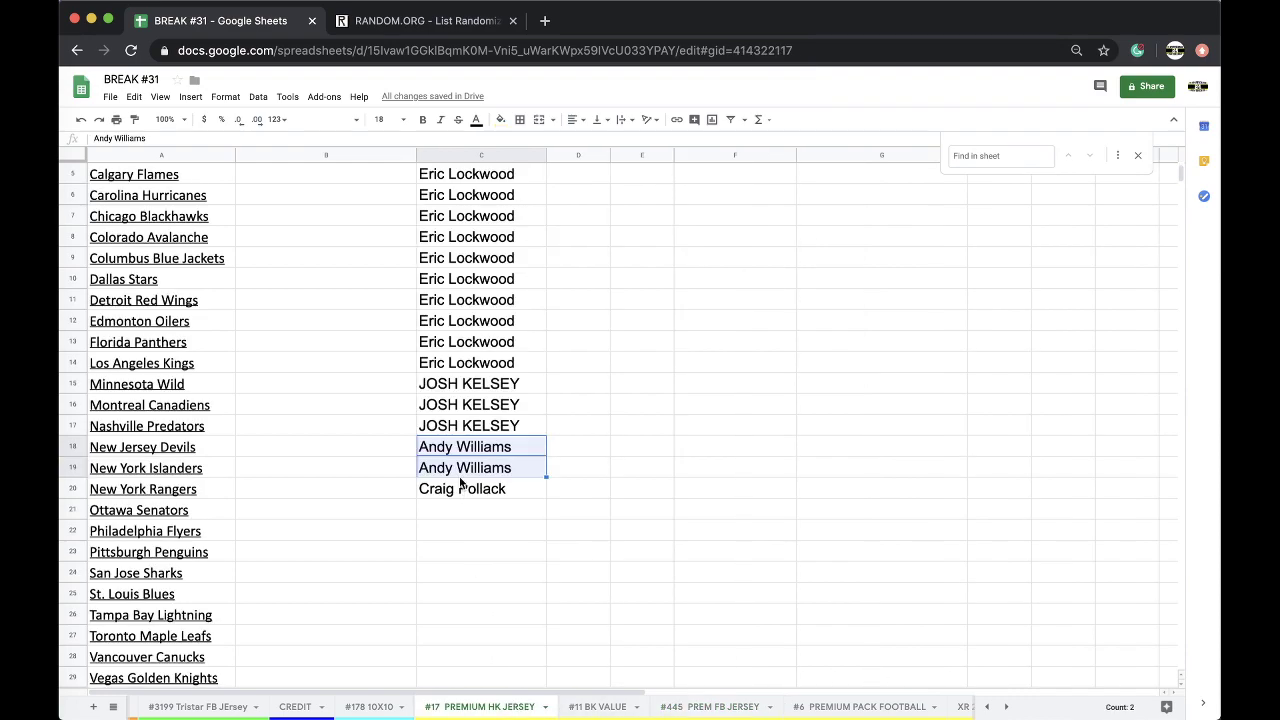
pyautogui.click(455, 515)
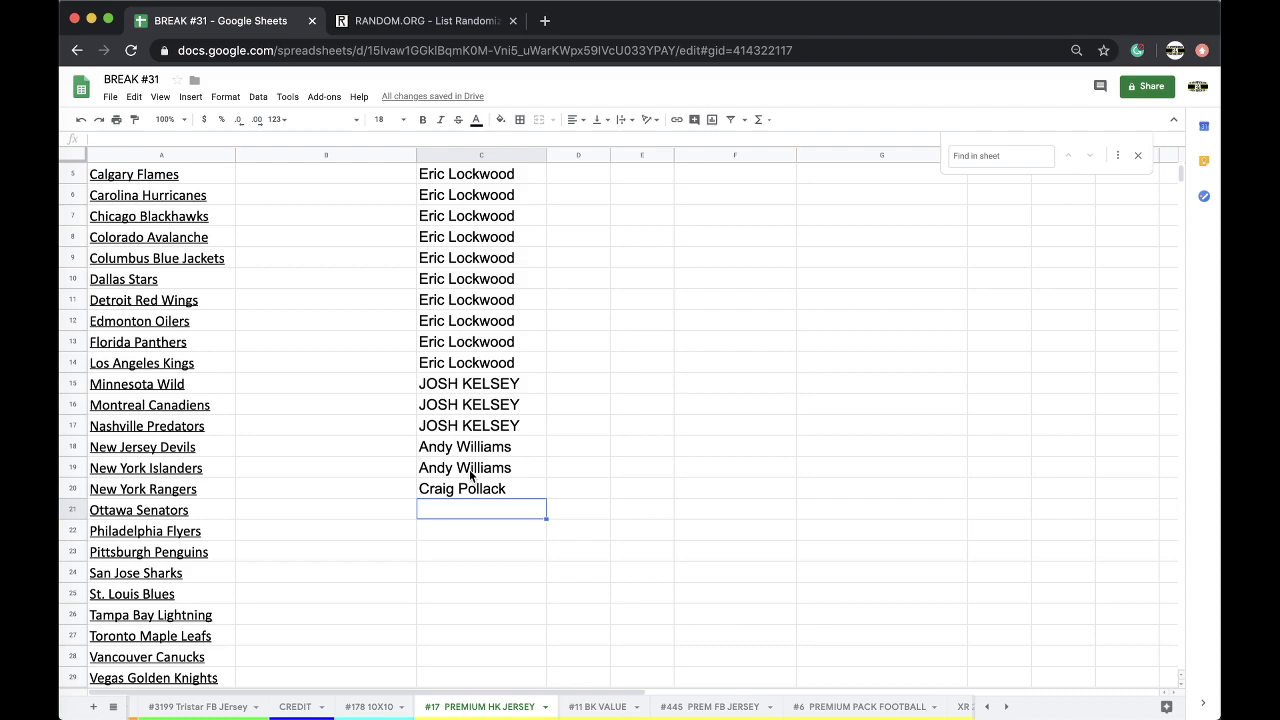
pyautogui.scroll(-1, 471, 477)
pyautogui.scroll(3, 474, 453)
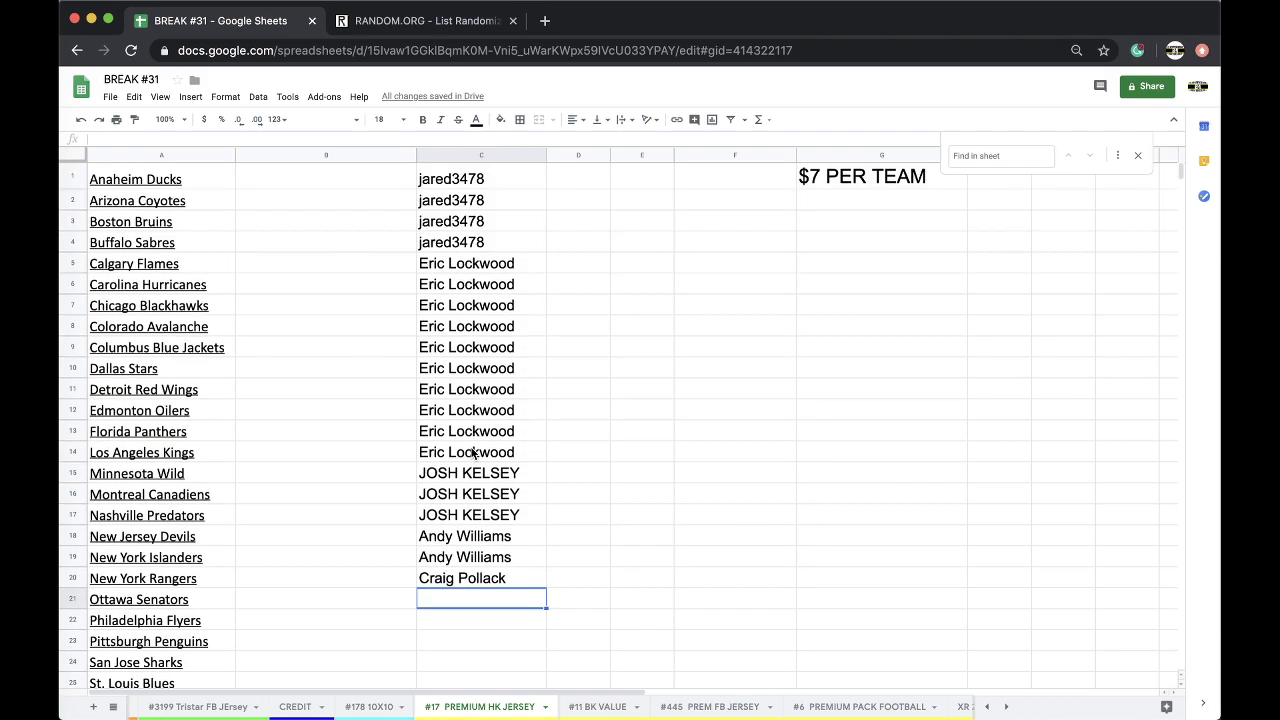
pyautogui.scroll(-3, 473, 454)
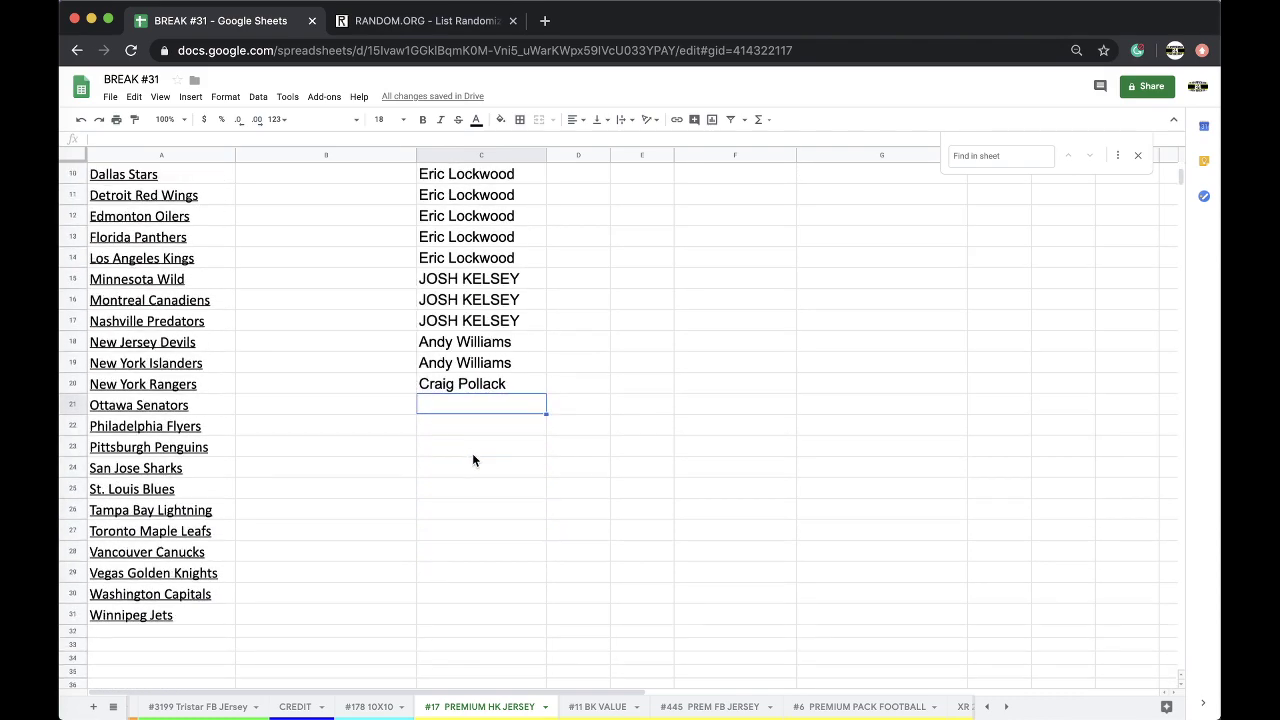
pyautogui.click(585, 708)
pyautogui.click(708, 707)
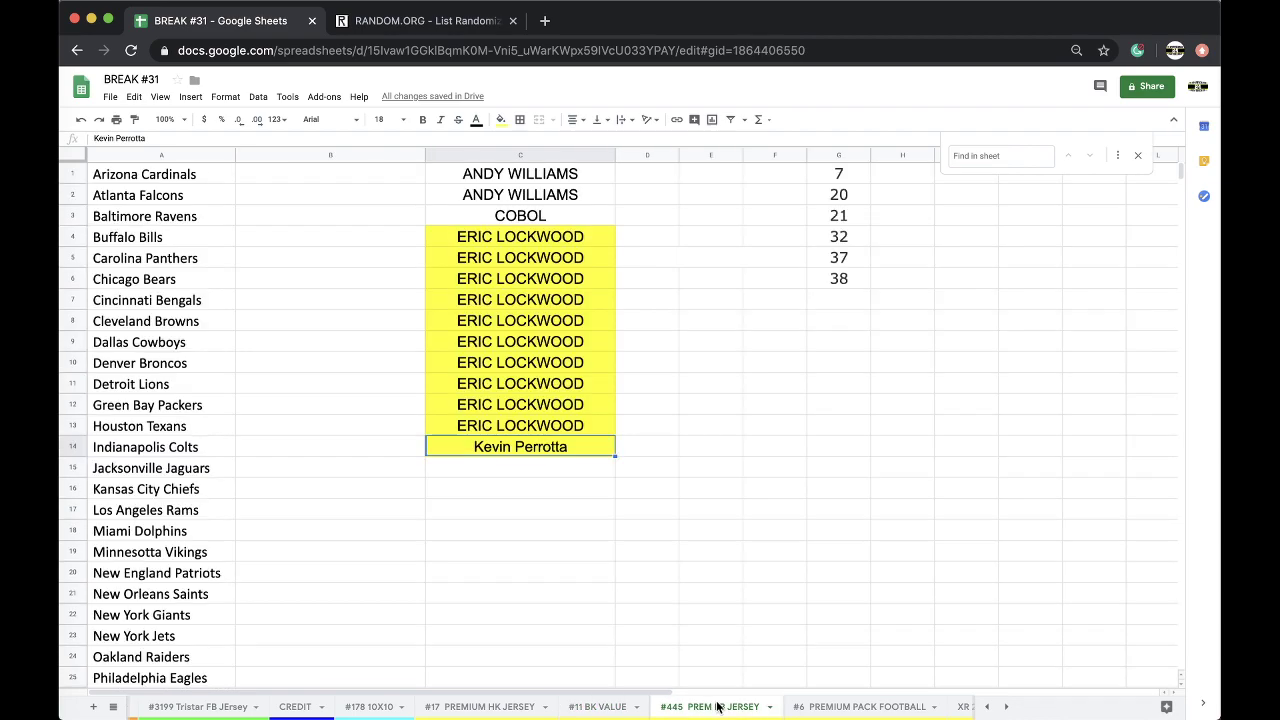
pyautogui.moveTo(649, 701); pyautogui.dragTo(620, 706)
# - Drag the #6 PREMIUM PACK FOOTBALL tab ahead of #11 BK VALUE, then go back to #17 PREMIUM HK JERSEY
pyautogui.click(830, 710)
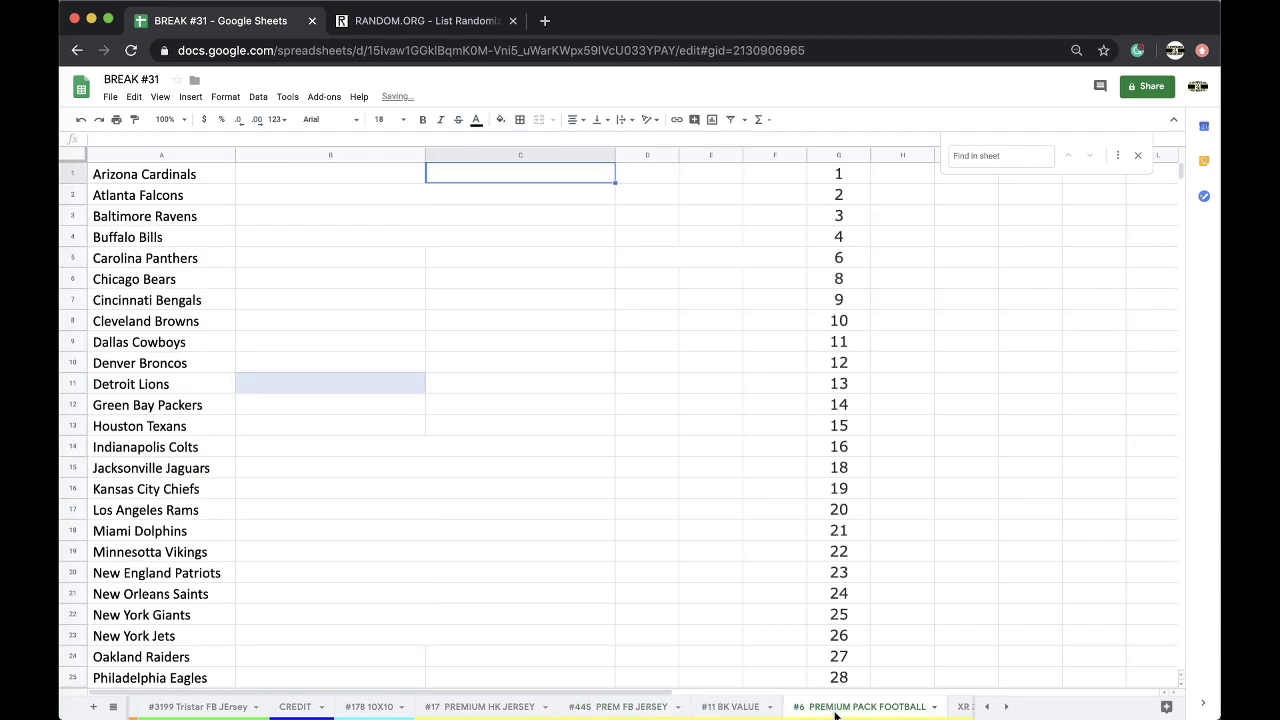
pyautogui.moveTo(798, 710); pyautogui.dragTo(736, 710)
pyautogui.click(510, 708)
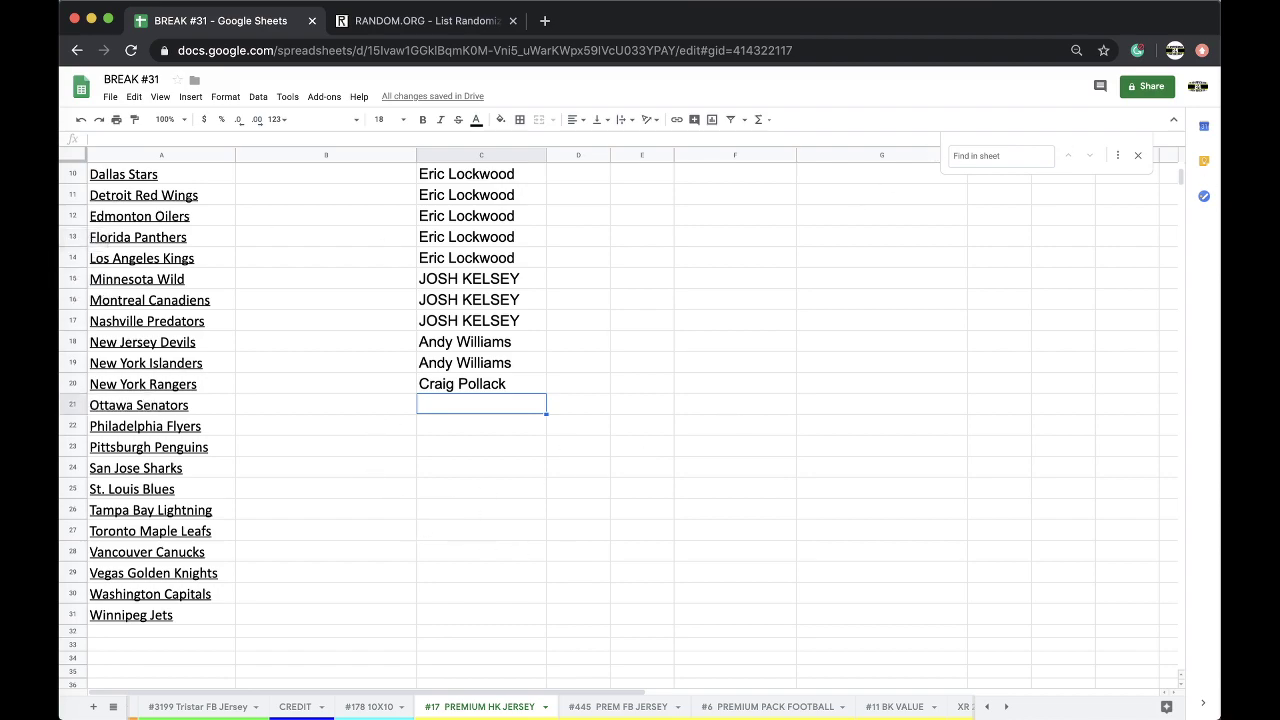
# - Paste the buyer name as values into C21 and C22, beside Ottawa Senators and Philadelphia Flyers
pyautogui.press('super+Tab')
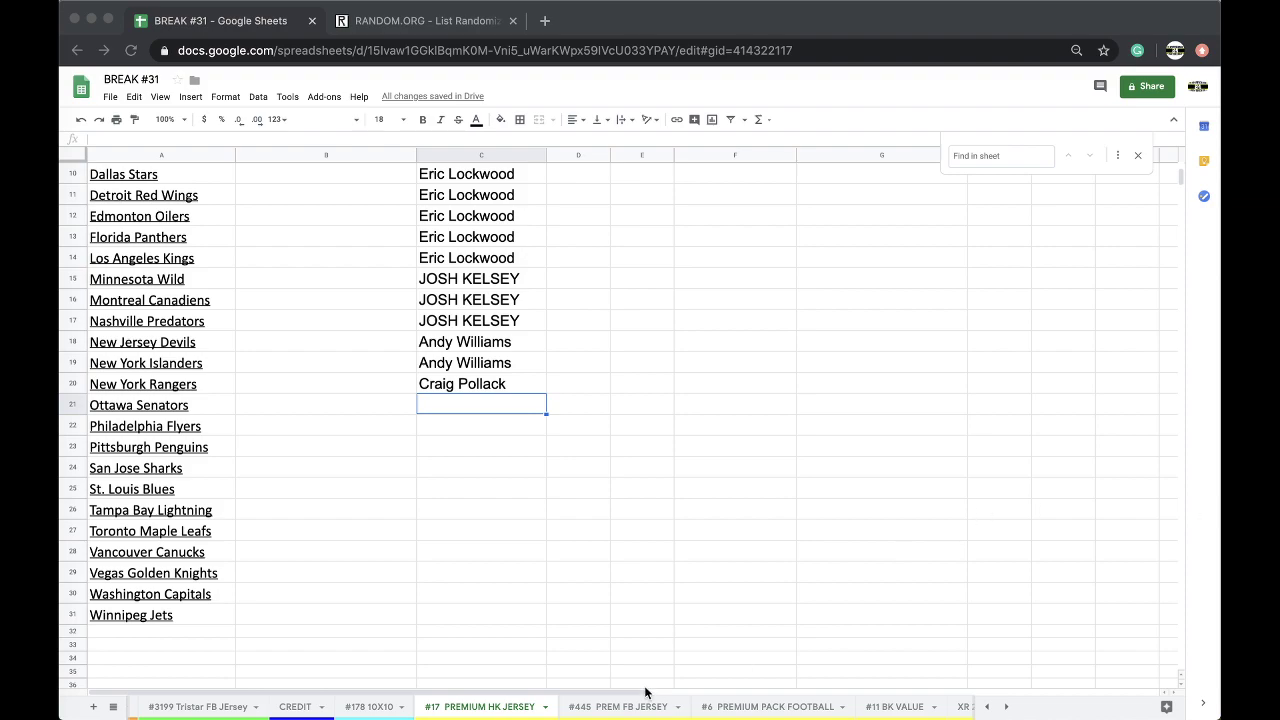
pyautogui.click(473, 410)
pyautogui.press('cmd+v')
pyautogui.click(563, 428)
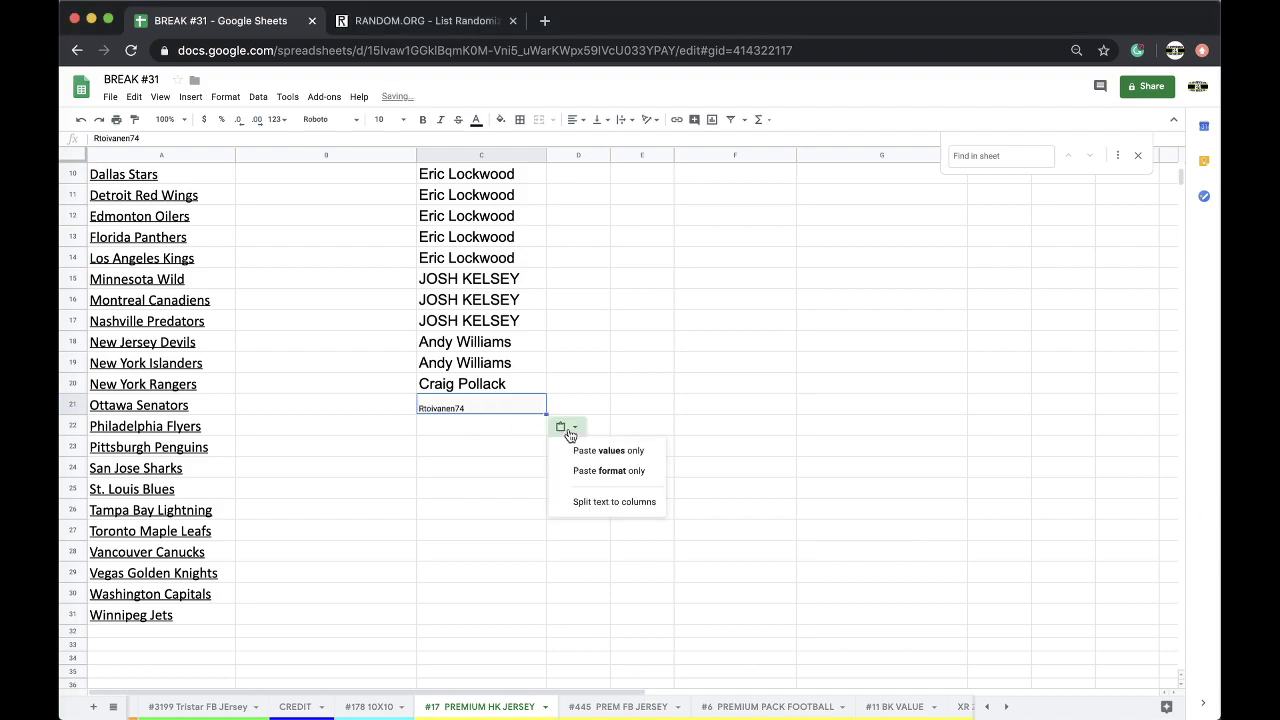
pyautogui.click(590, 449)
pyautogui.press('Return')
pyautogui.press('super+v')
# - Fill C21:C22 yellow and switch to the CREDIT sheet
pyautogui.moveTo(480, 405); pyautogui.dragTo(491, 423)
pyautogui.click(500, 119)
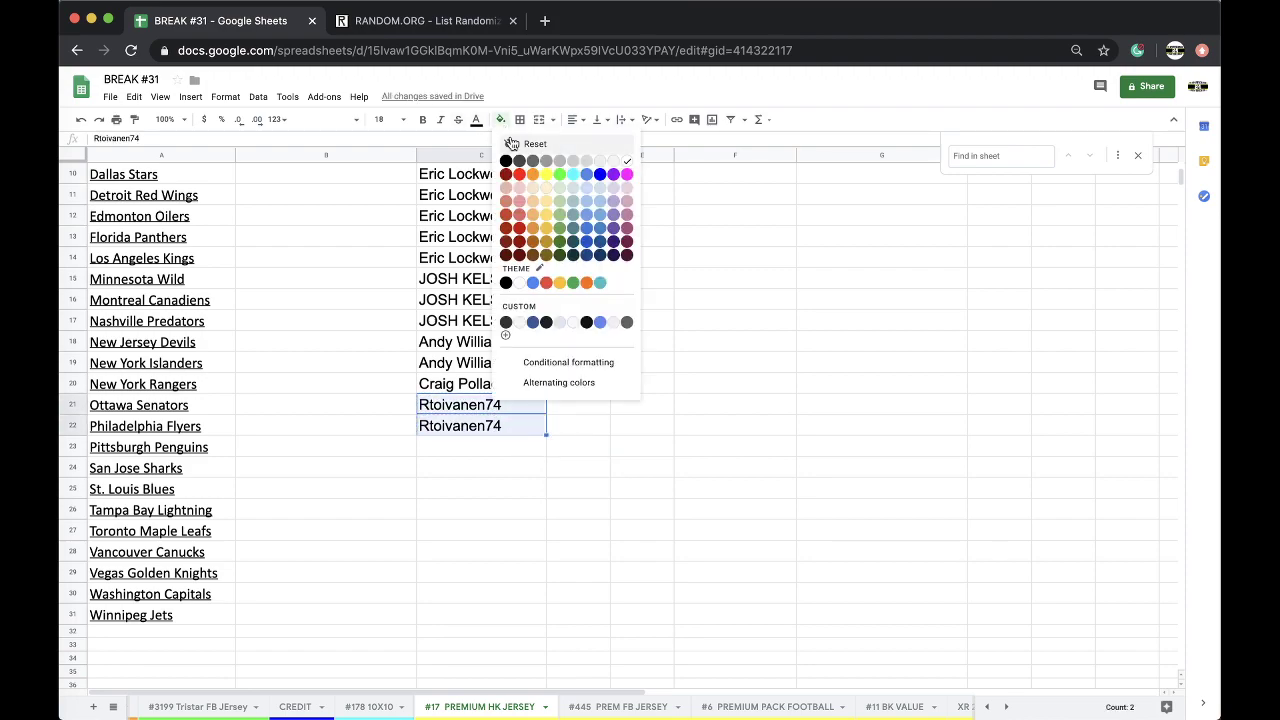
pyautogui.click(545, 175)
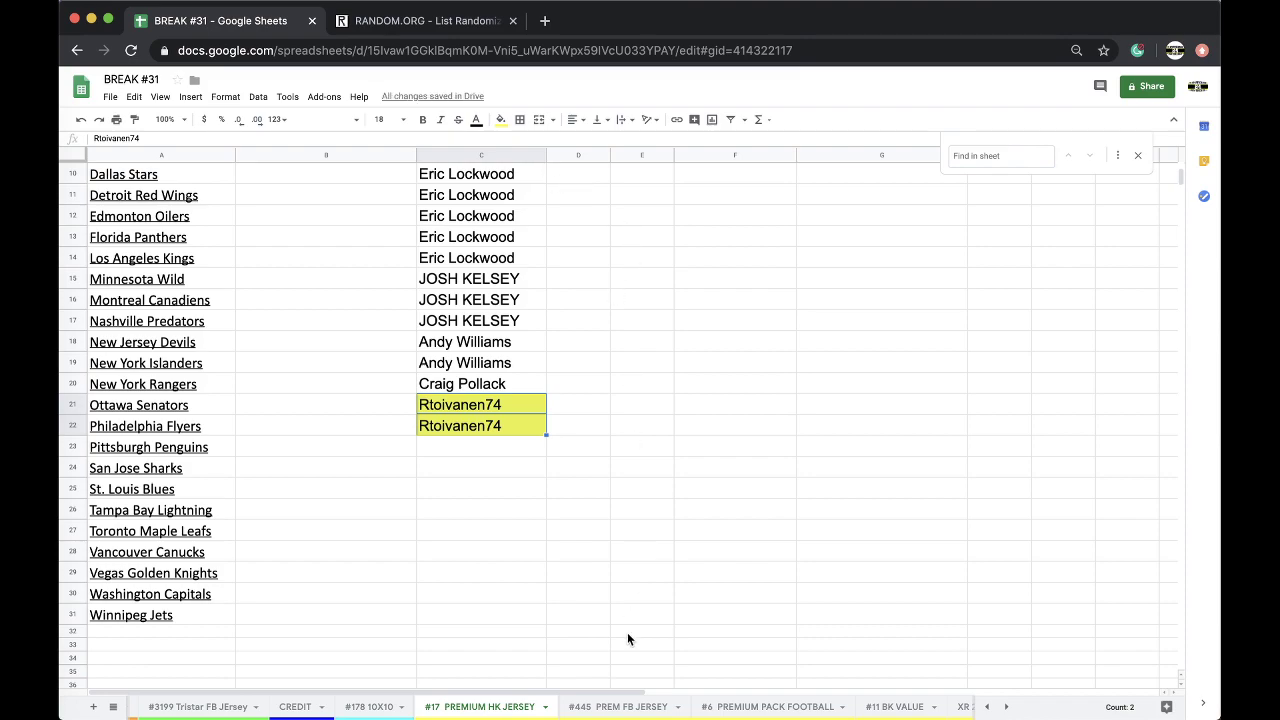
pyautogui.click(313, 709)
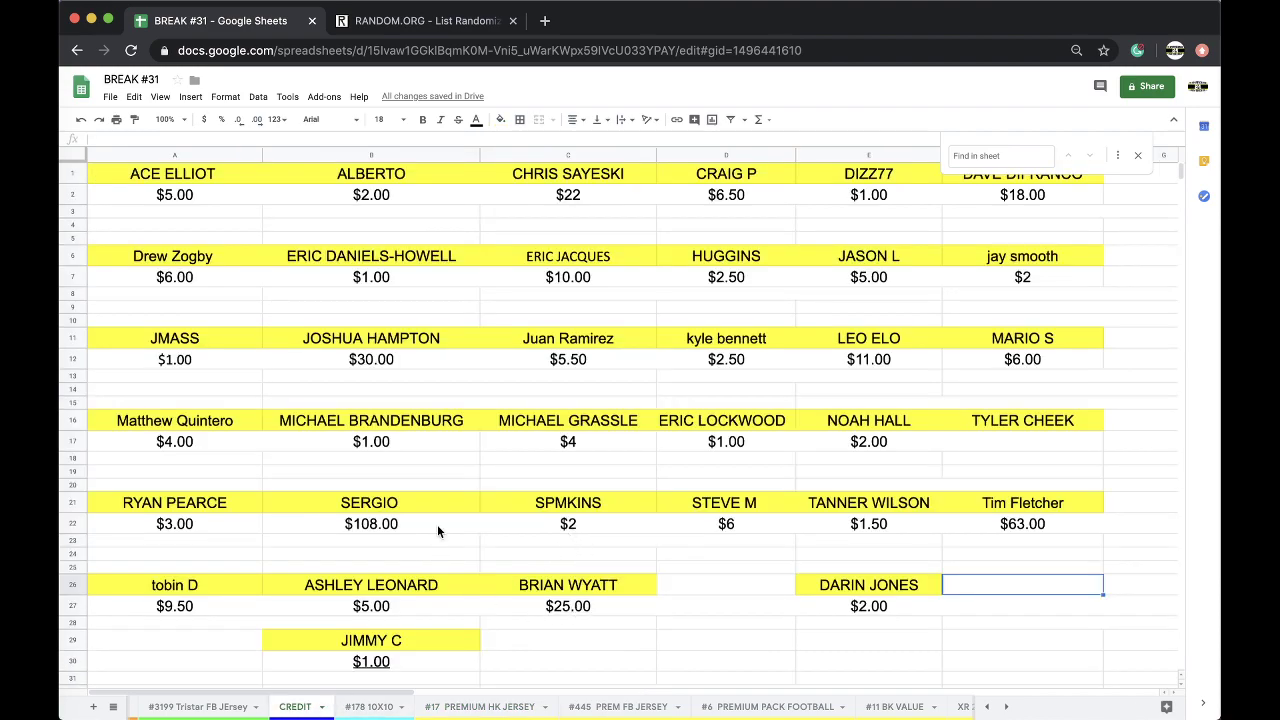
# - Find the buyer on the CREDIT sheet and select their $1.00 credit in D17 to clear
pyautogui.click(486, 474)
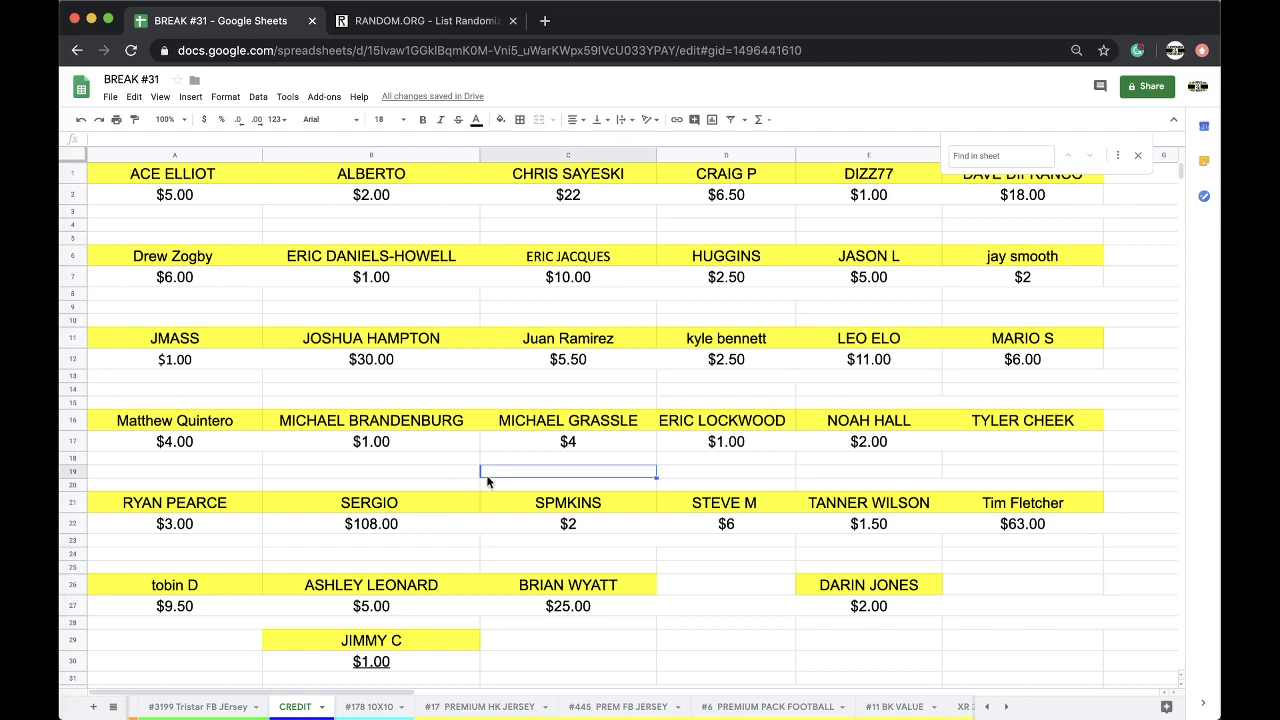
pyautogui.write('ER')
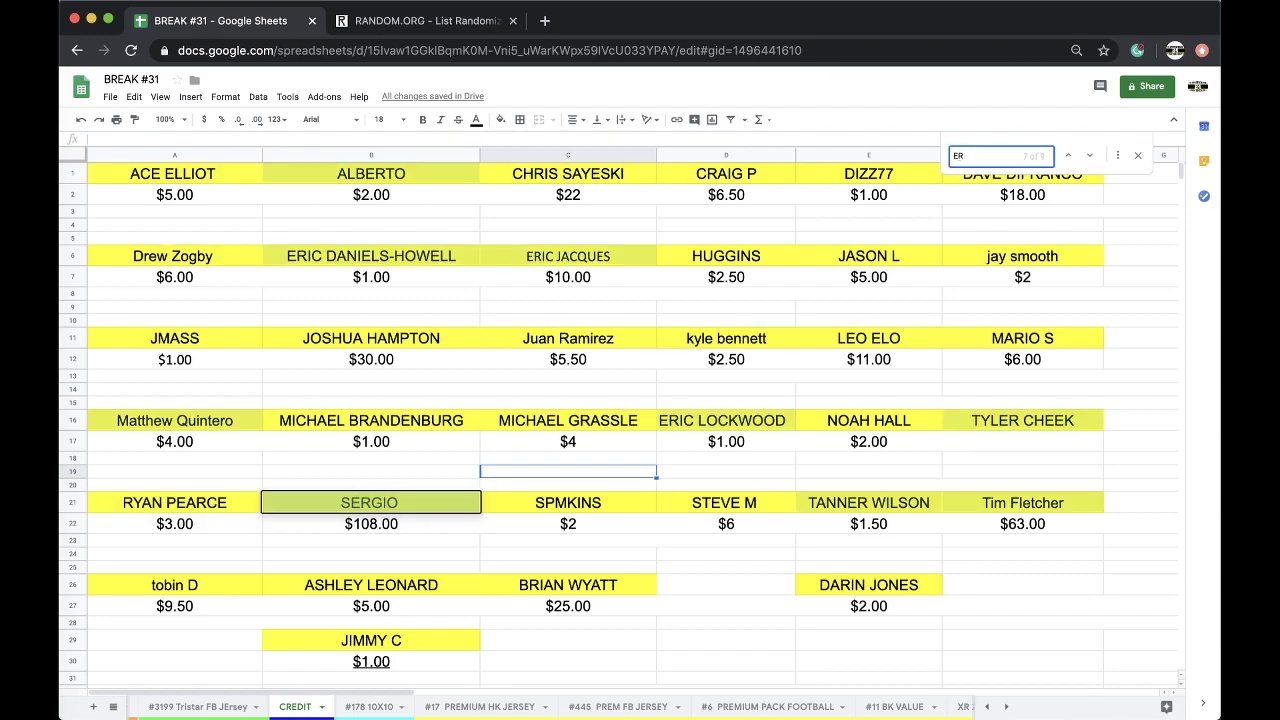
pyautogui.write('IC')
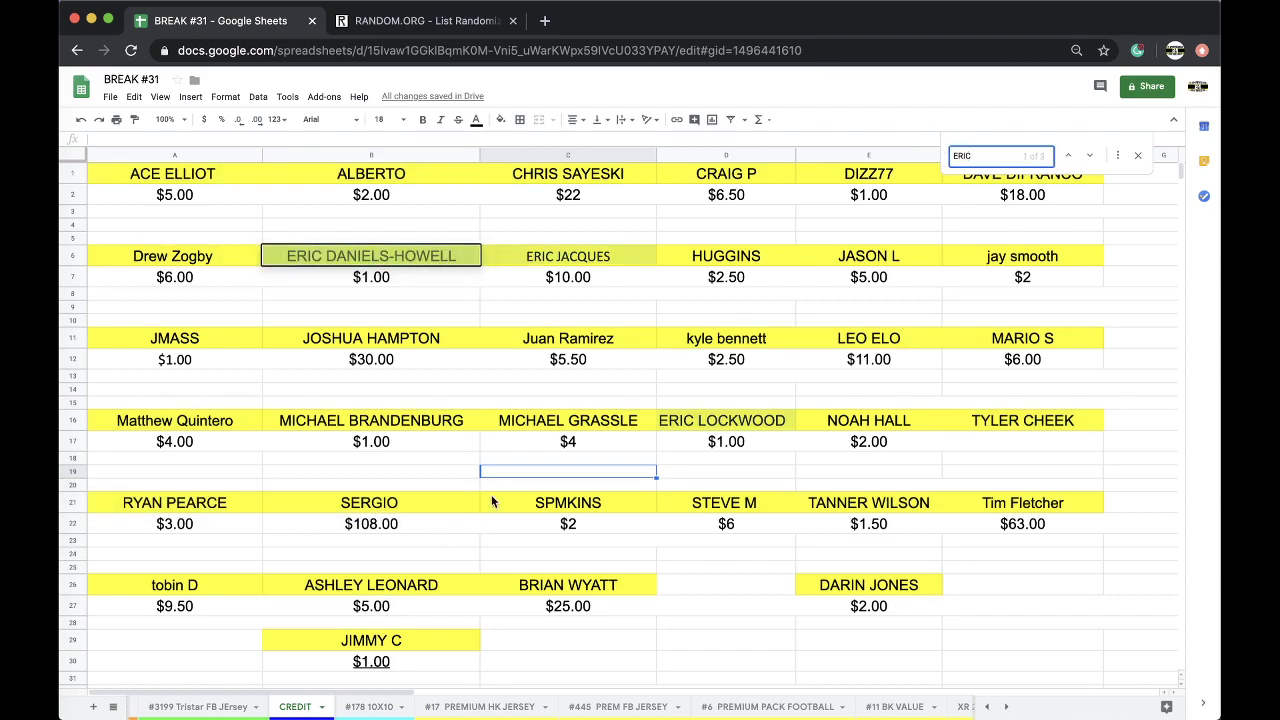
pyautogui.click(729, 477)
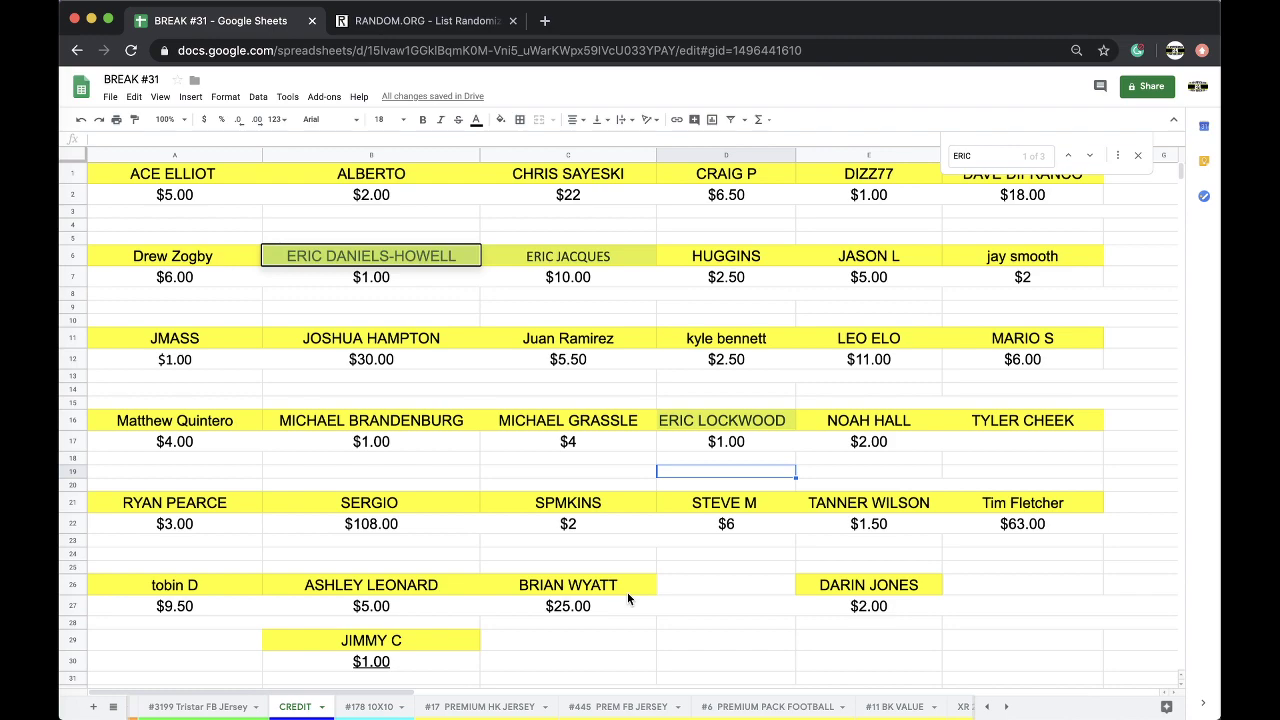
pyautogui.click(744, 437)
# - Reset the yellow fill on the ten paid claims in C4:C13 of #445 PREM FB JERSEY
pyautogui.click(562, 706)
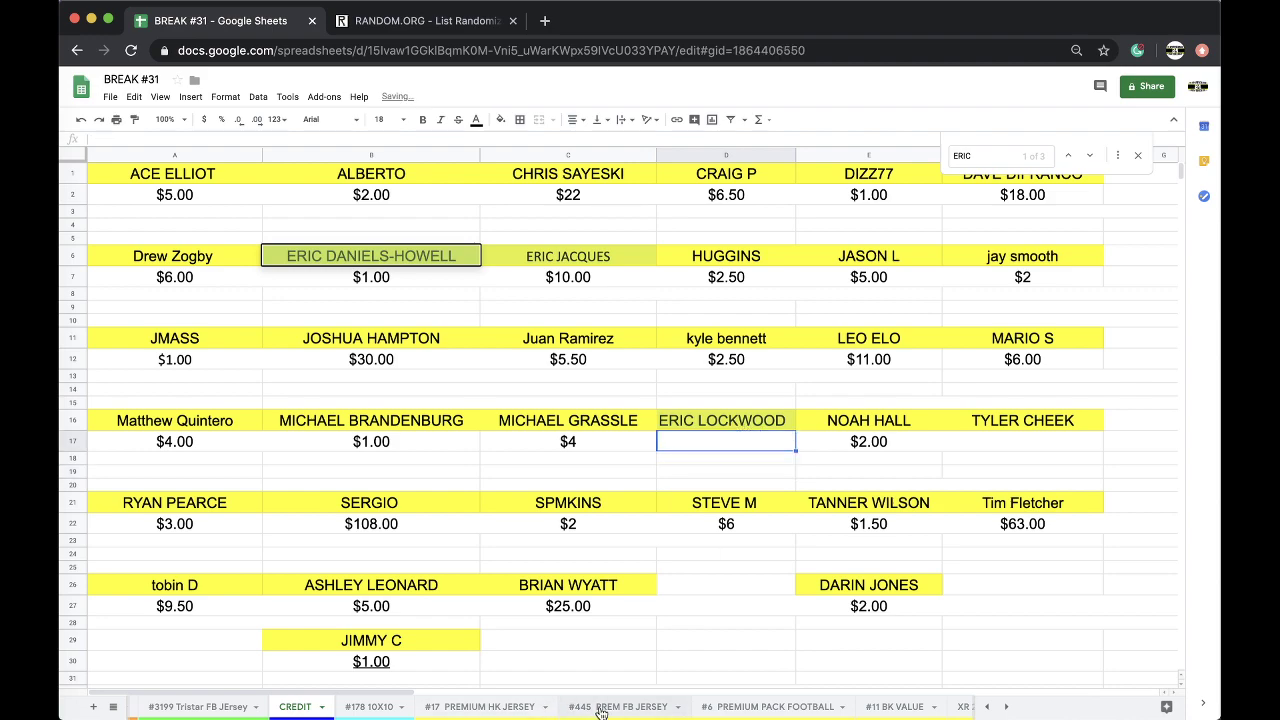
pyautogui.moveTo(510, 237); pyautogui.dragTo(506, 424)
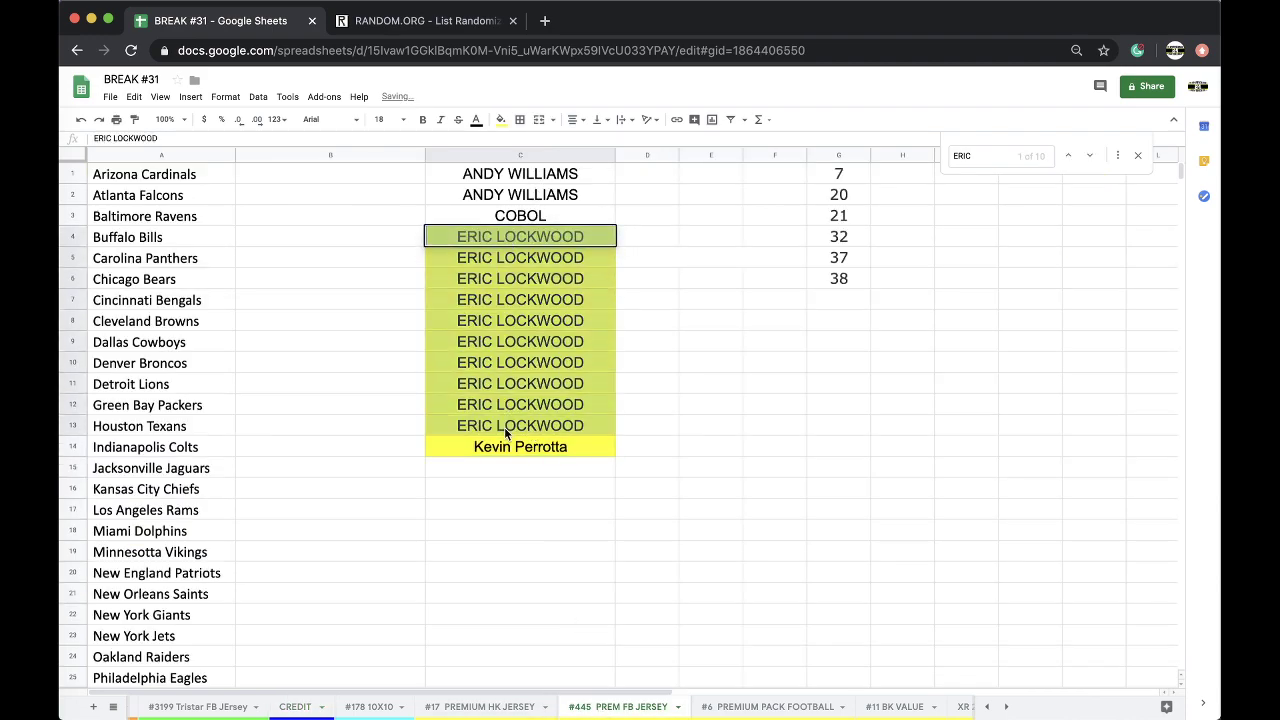
pyautogui.click(500, 119)
pyautogui.click(566, 203)
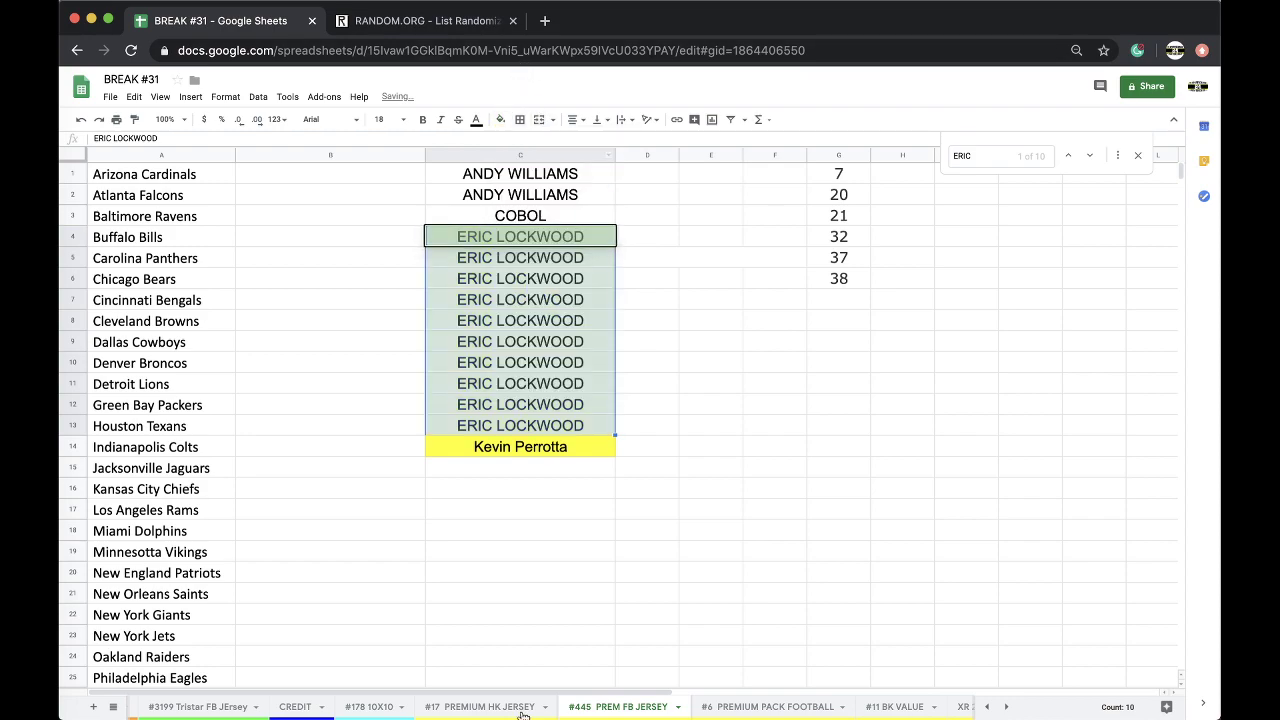
# - Search the CREDIT sheet for another buyer's name, then clear the search
pyautogui.click(323, 711)
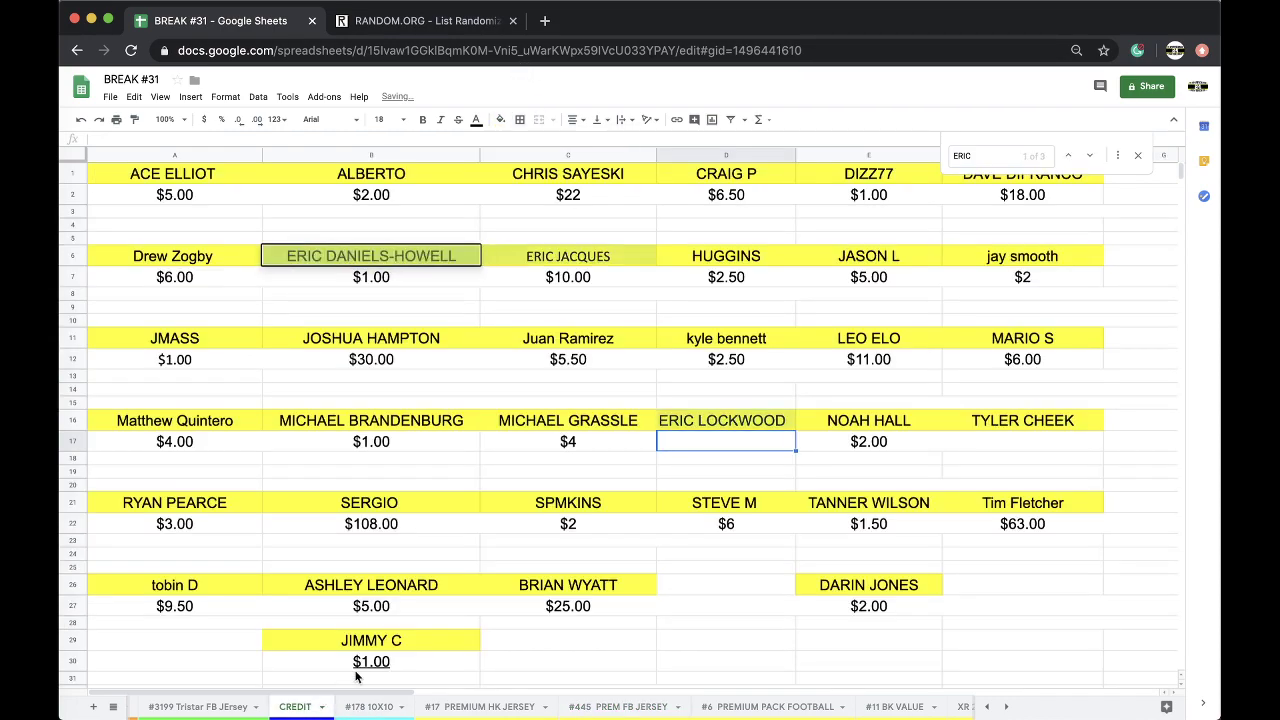
pyautogui.hotkey('ctrl', 'f')
pyautogui.write('KEVIN')
pyautogui.hotkey('ctrl', 'a')
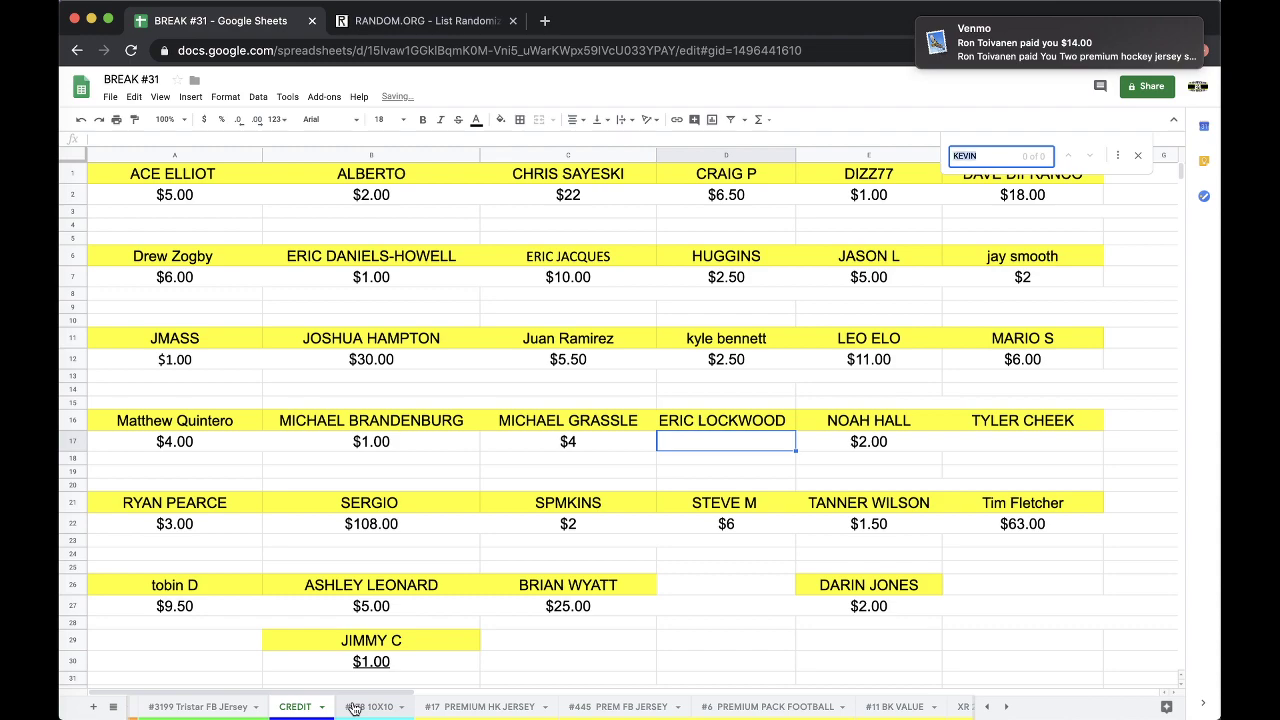
pyautogui.press('BackSpace')
# - Reset the yellow fill on C21:C22 of #17 PREMIUM HK JERSEY
pyautogui.click(480, 704)
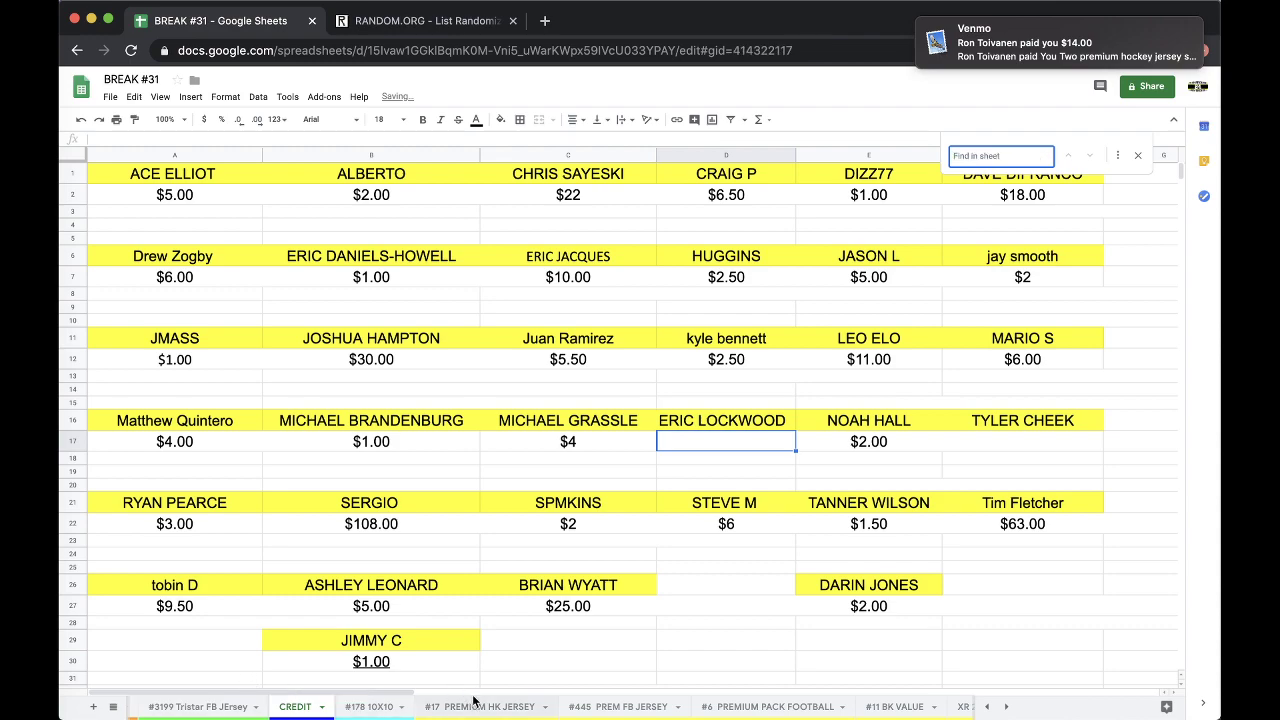
pyautogui.moveTo(452, 406); pyautogui.dragTo(455, 425)
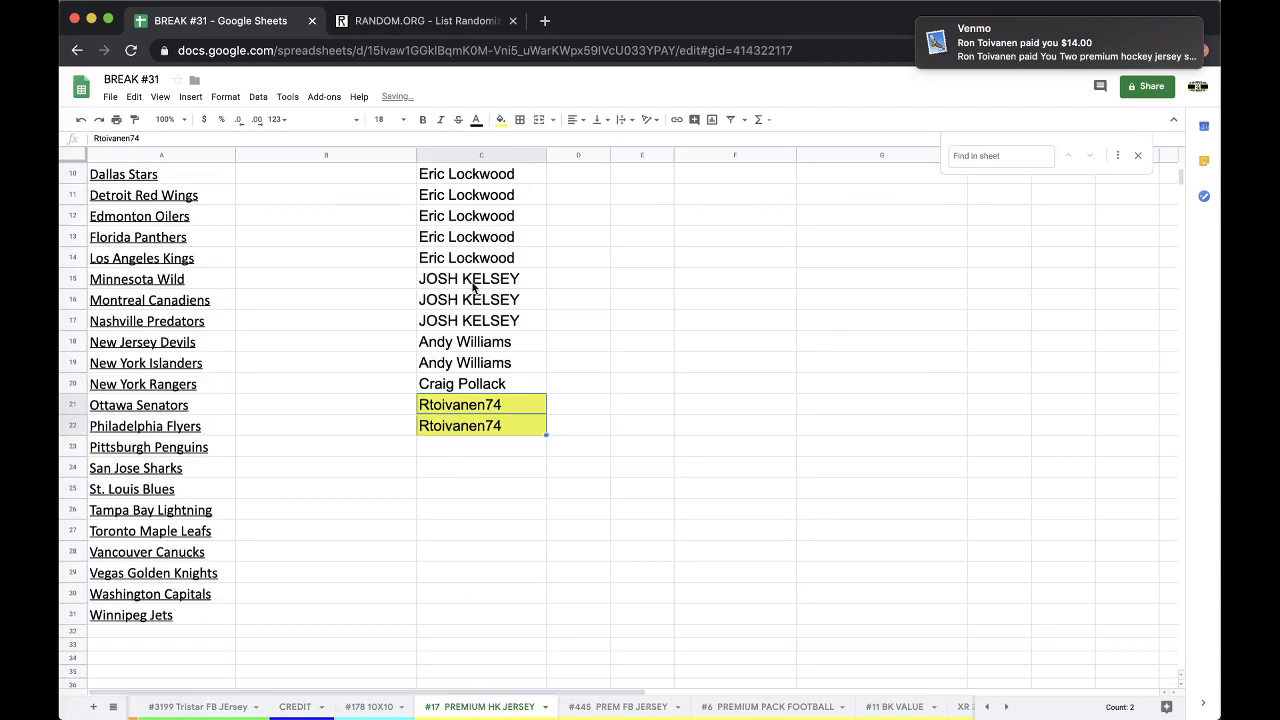
pyautogui.click(500, 119)
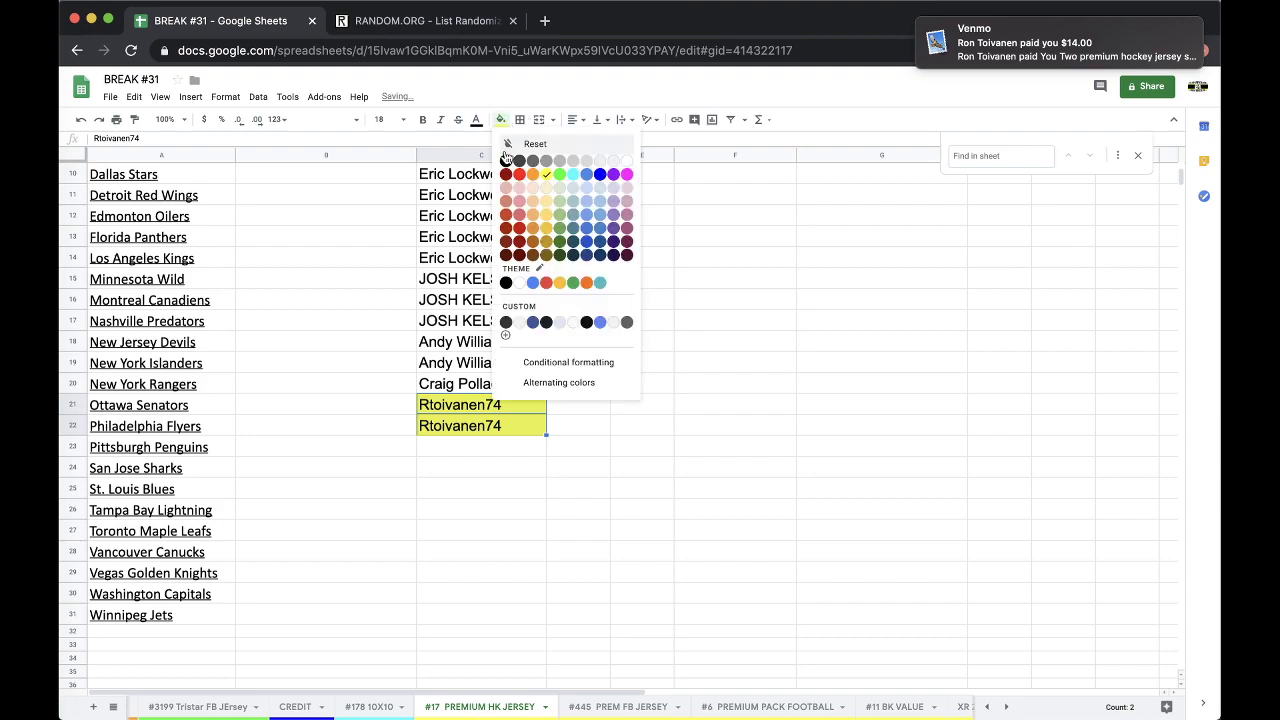
pyautogui.click(510, 140)
pyautogui.click(592, 706)
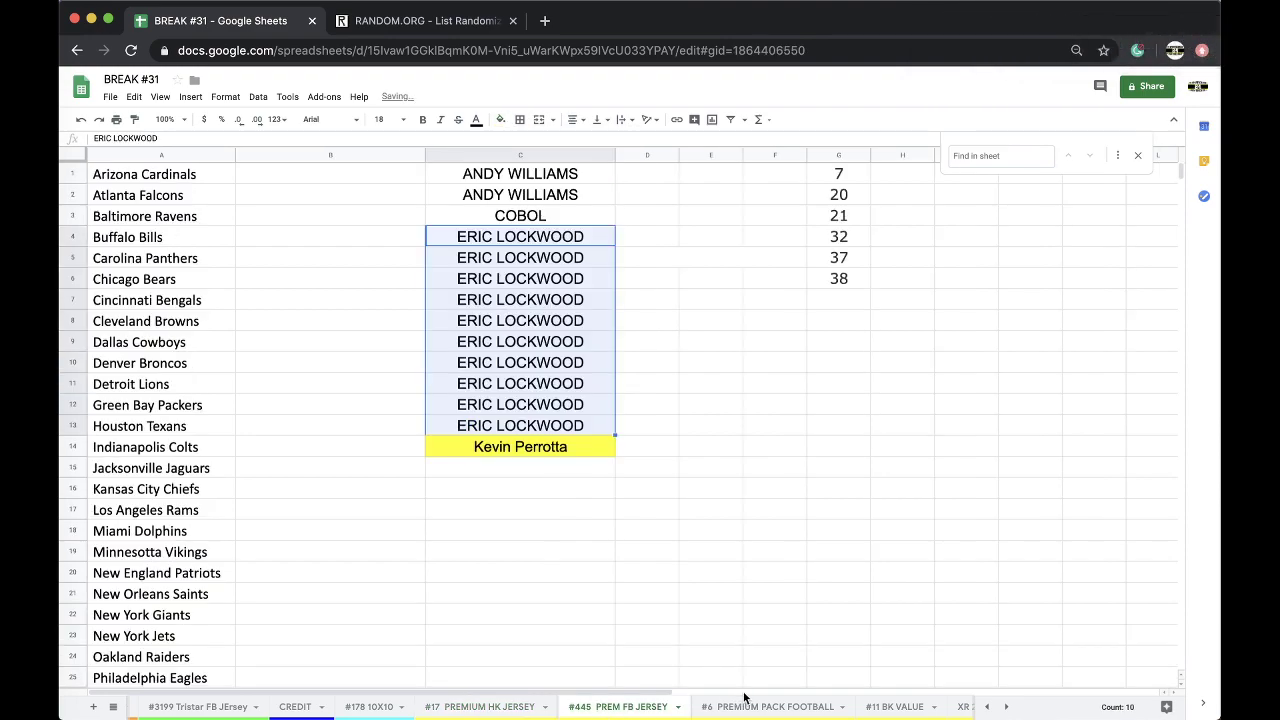
pyautogui.hscroll(5, 735, 700)
pyautogui.hscroll(-5, 686, 618)
pyautogui.click(520, 710)
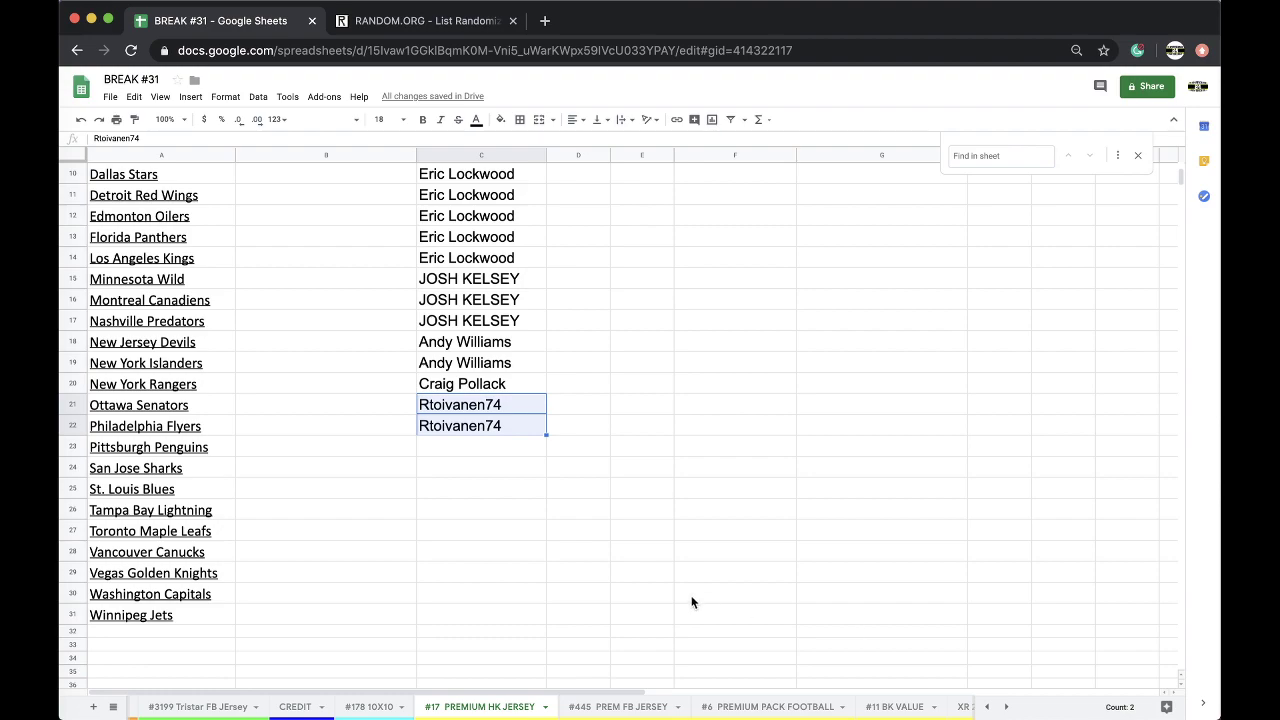
# - Paste the buyer name from C14 of #445 PREM FB JERSEY into C1 of #6 PREMIUM PACK FOOTBALL
pyautogui.click(752, 707)
pyautogui.click(651, 714)
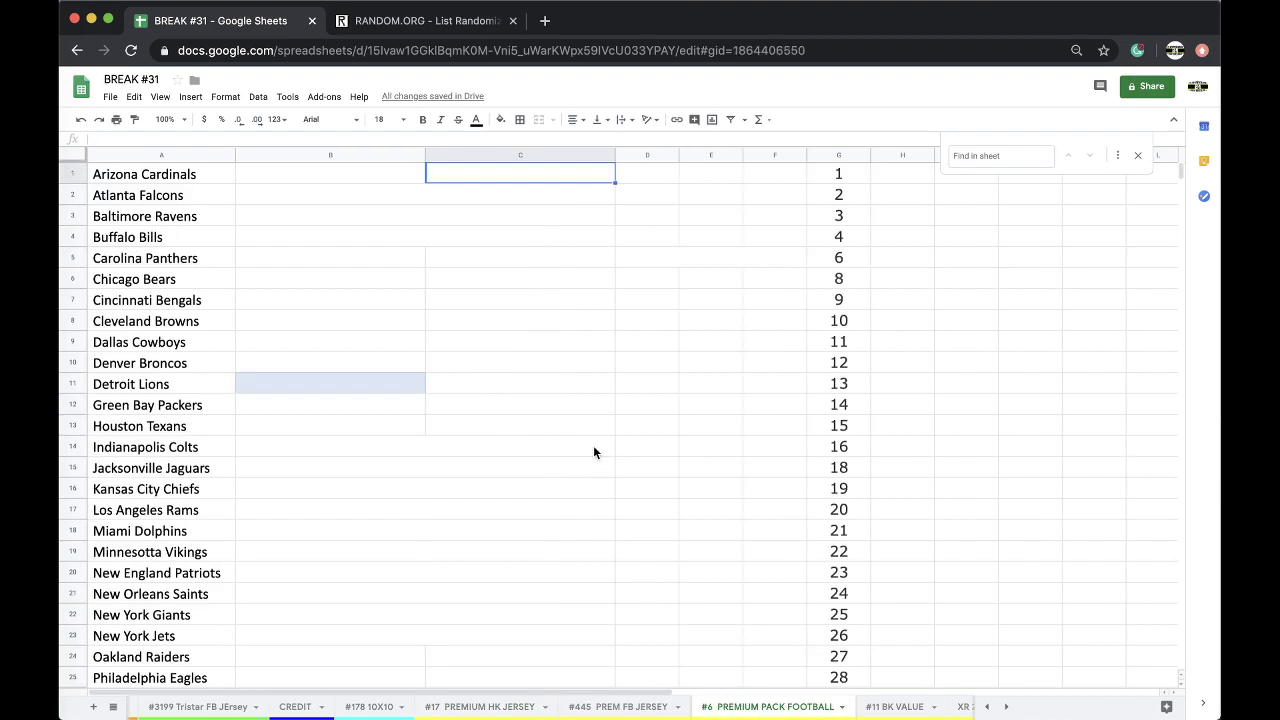
pyautogui.click(528, 446)
pyautogui.click(724, 712)
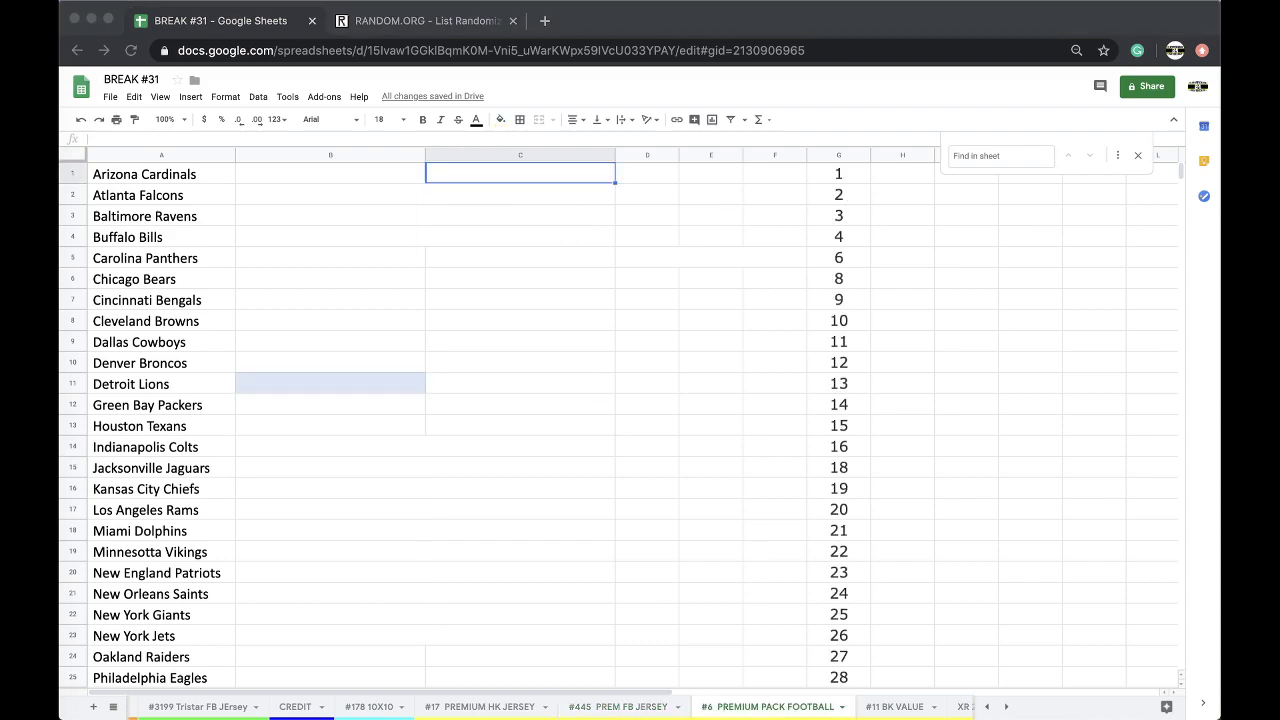
pyautogui.click(450, 173)
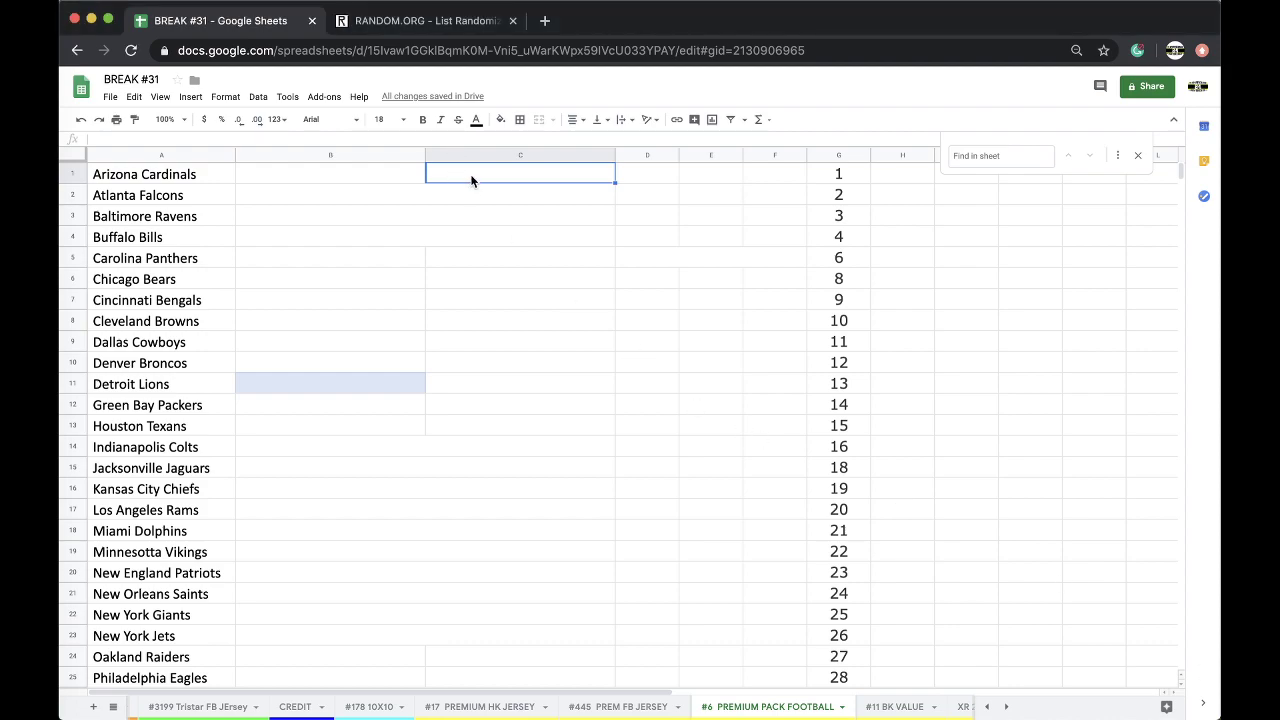
pyautogui.click(490, 712)
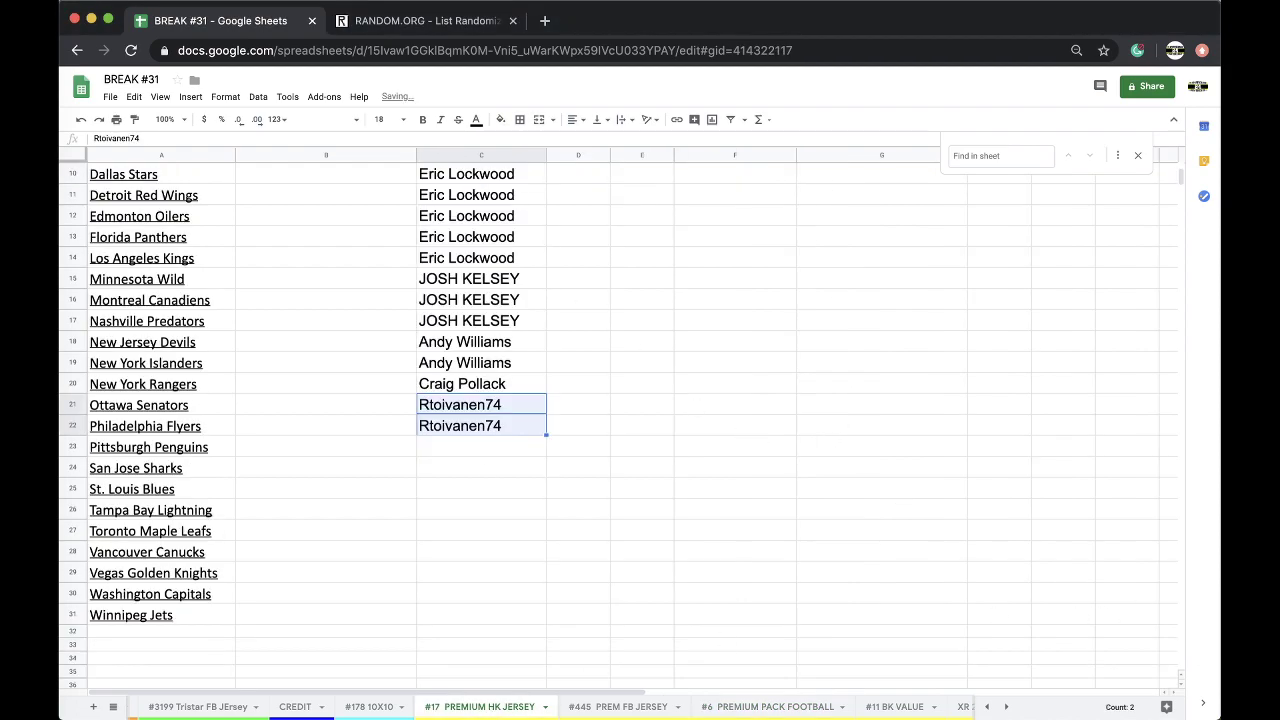
pyautogui.press('super+Tab')
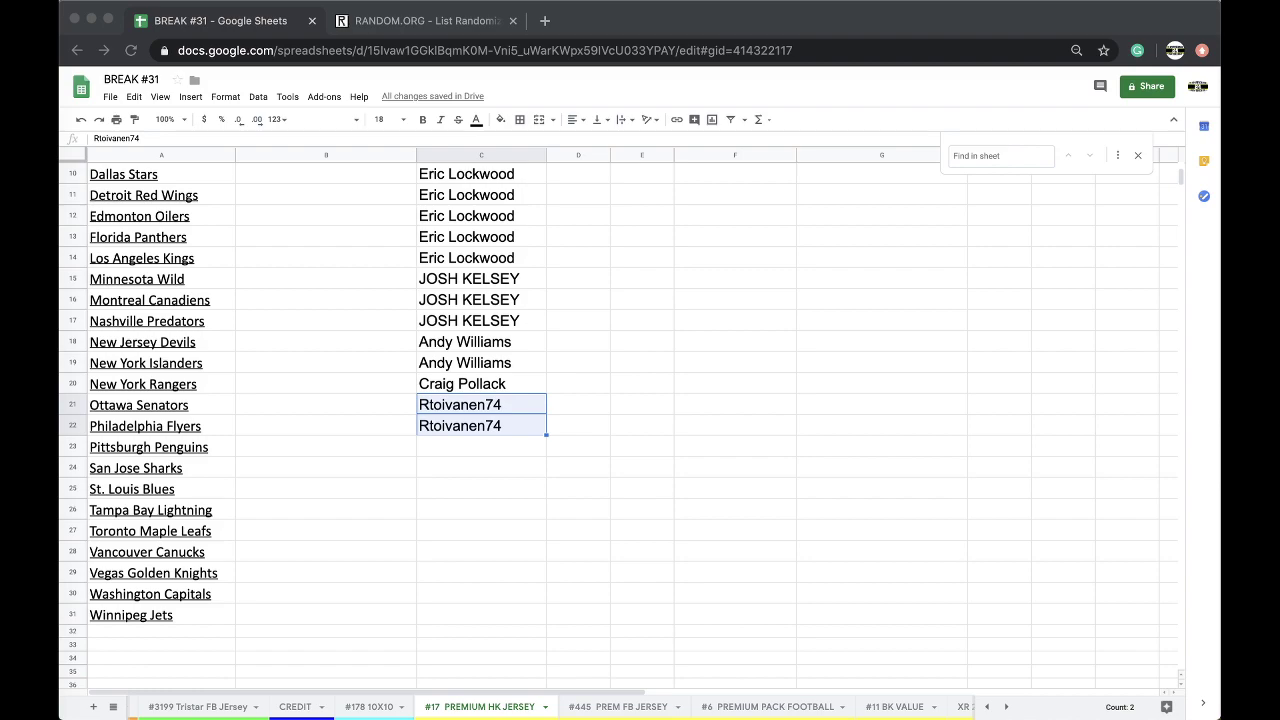
# - Open the #445 PREM FB JERSEY tab to view its team list
pyautogui.click(650, 706)
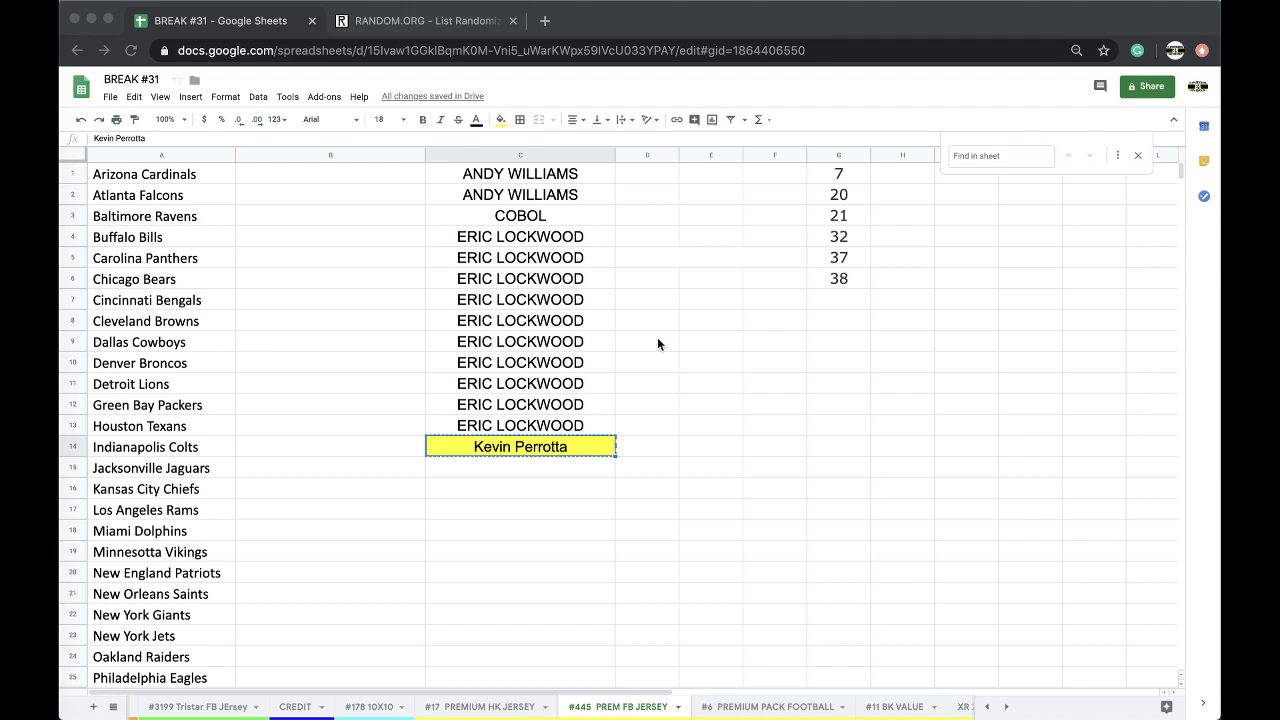
# - Reset the yellow fill on C14 of #445 and on C1 of #6 PREMIUM PACK FOOTBALL
pyautogui.click(501, 119)
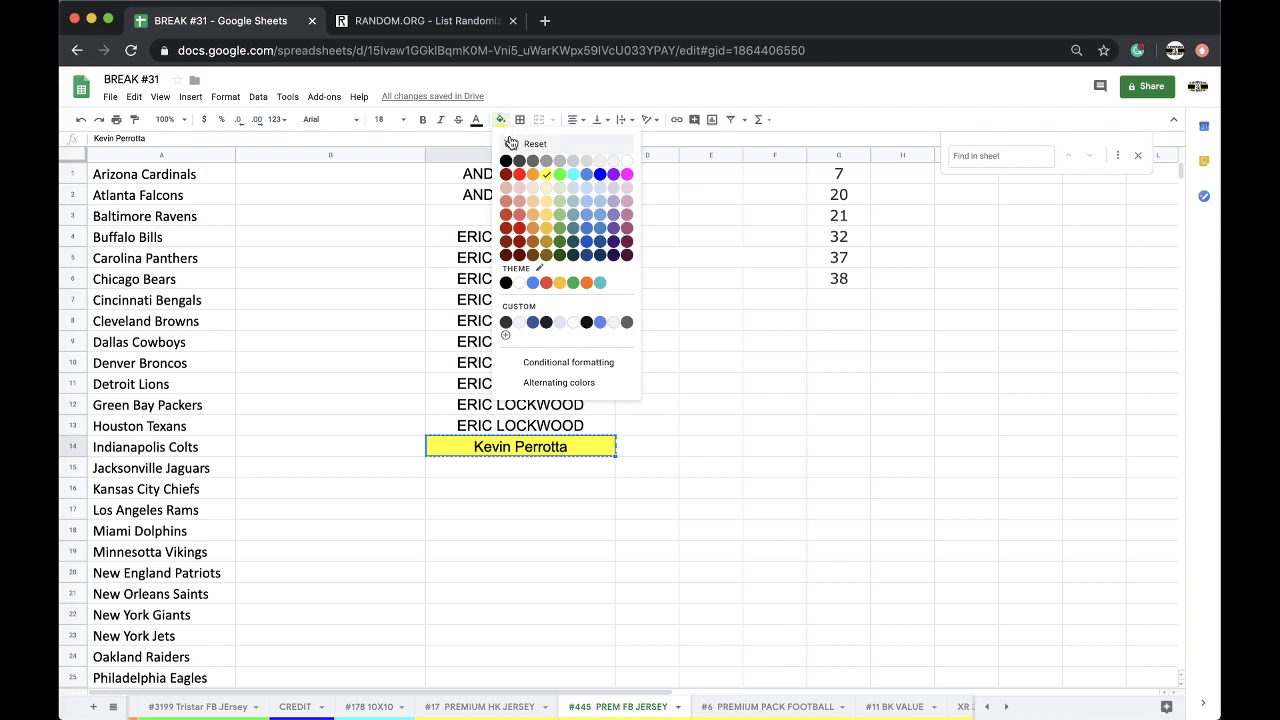
pyautogui.click(515, 140)
pyautogui.hscroll(2, 517, 708)
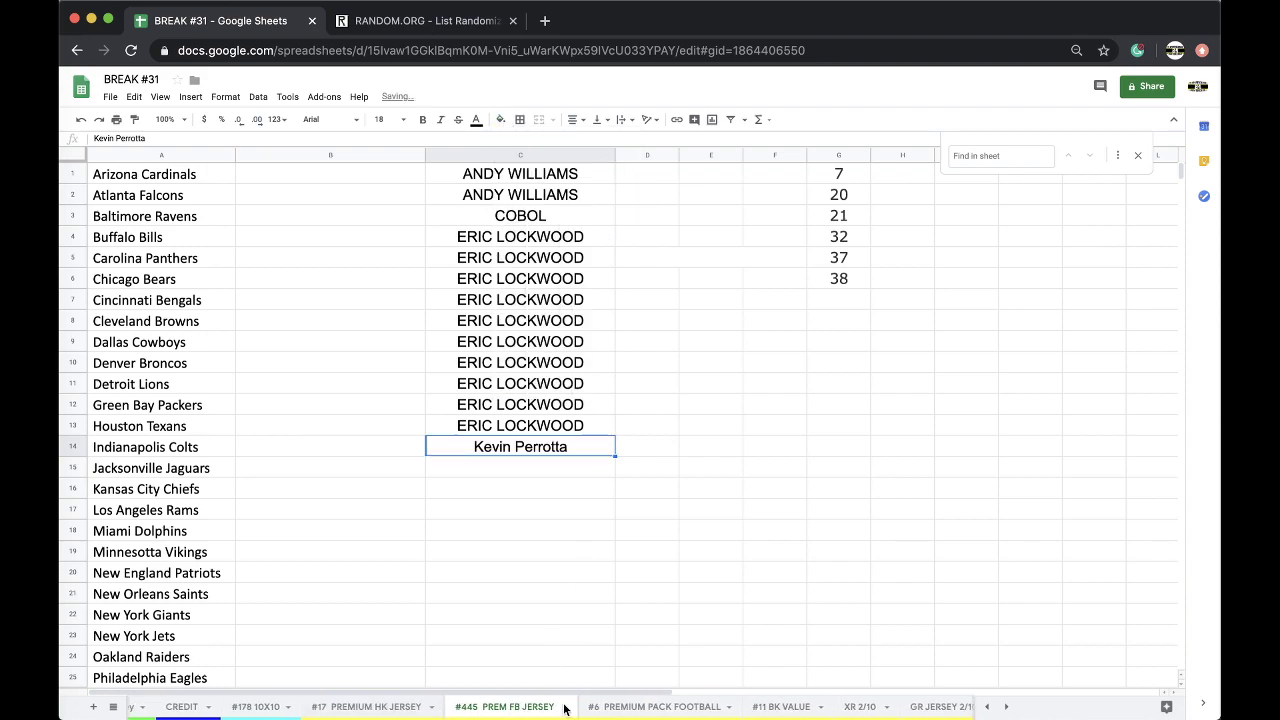
pyautogui.click(608, 712)
pyautogui.click(501, 119)
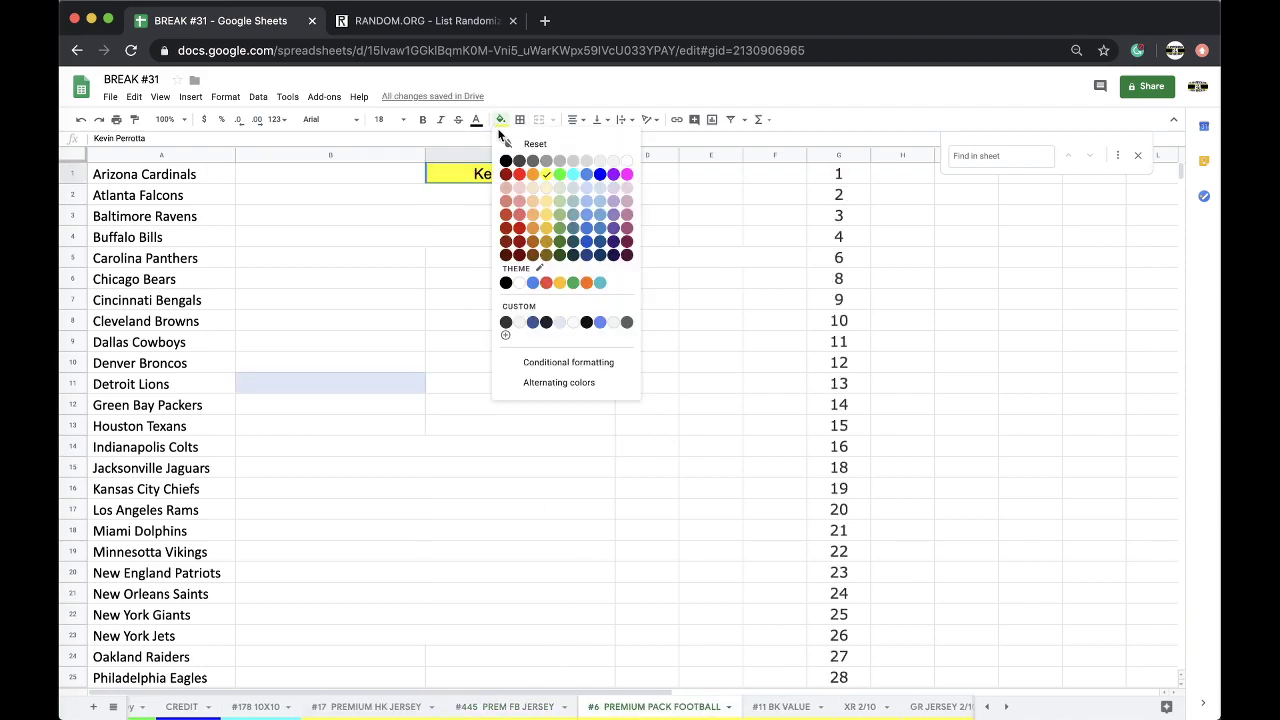
pyautogui.click(505, 145)
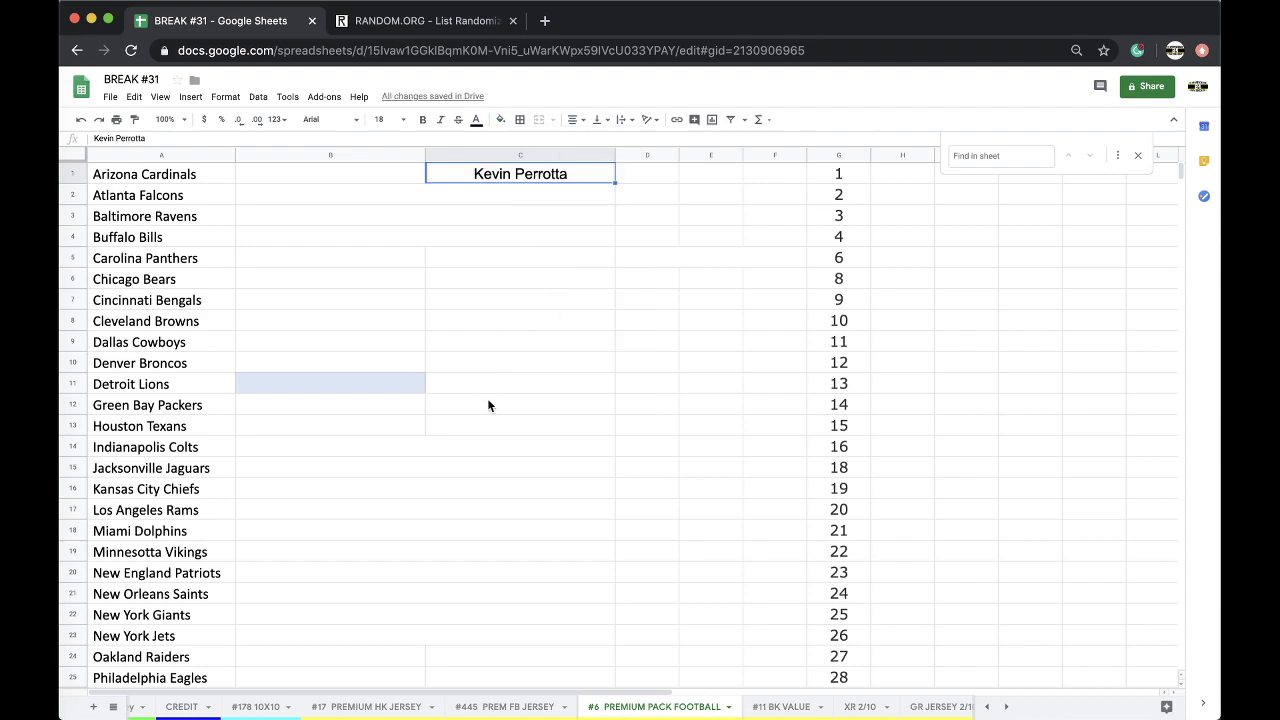
# - Review the #17, #445 and #3184 obsidian tabs, ending on the #3086 playbook sheet
pyautogui.click(380, 708)
pyautogui.click(511, 697)
pyautogui.hscroll(5, 505, 698)
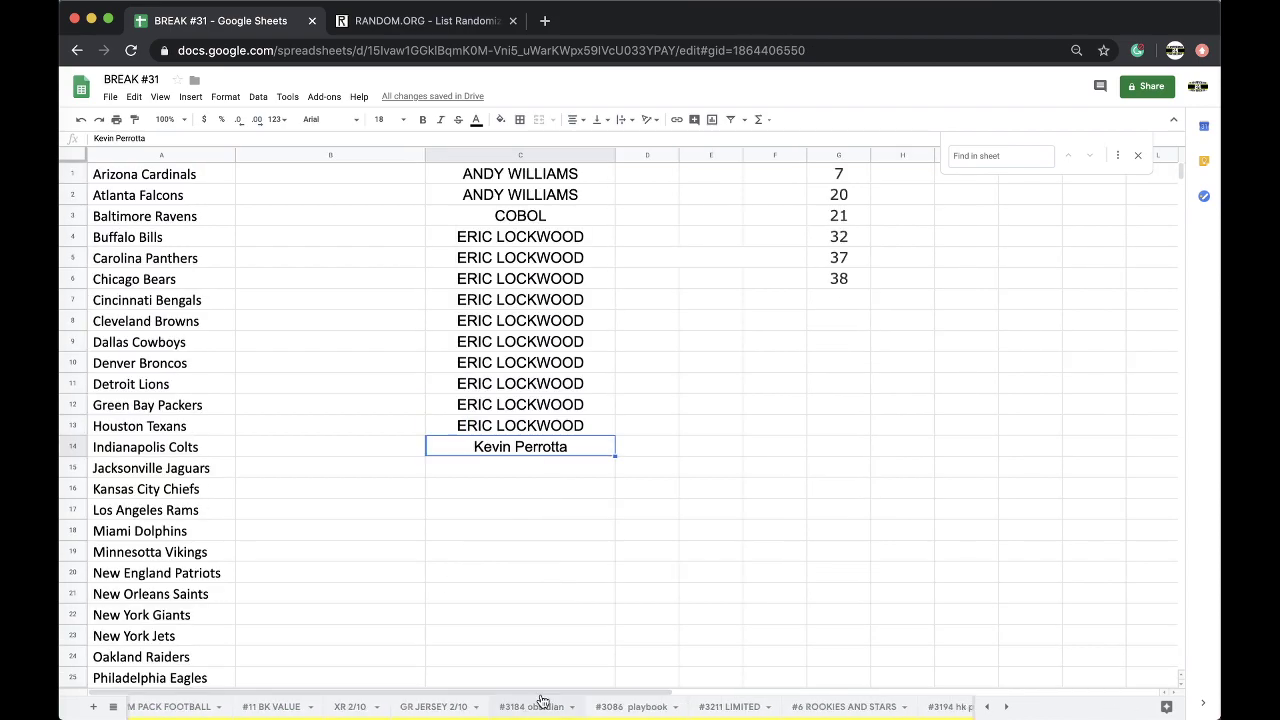
pyautogui.click(541, 701)
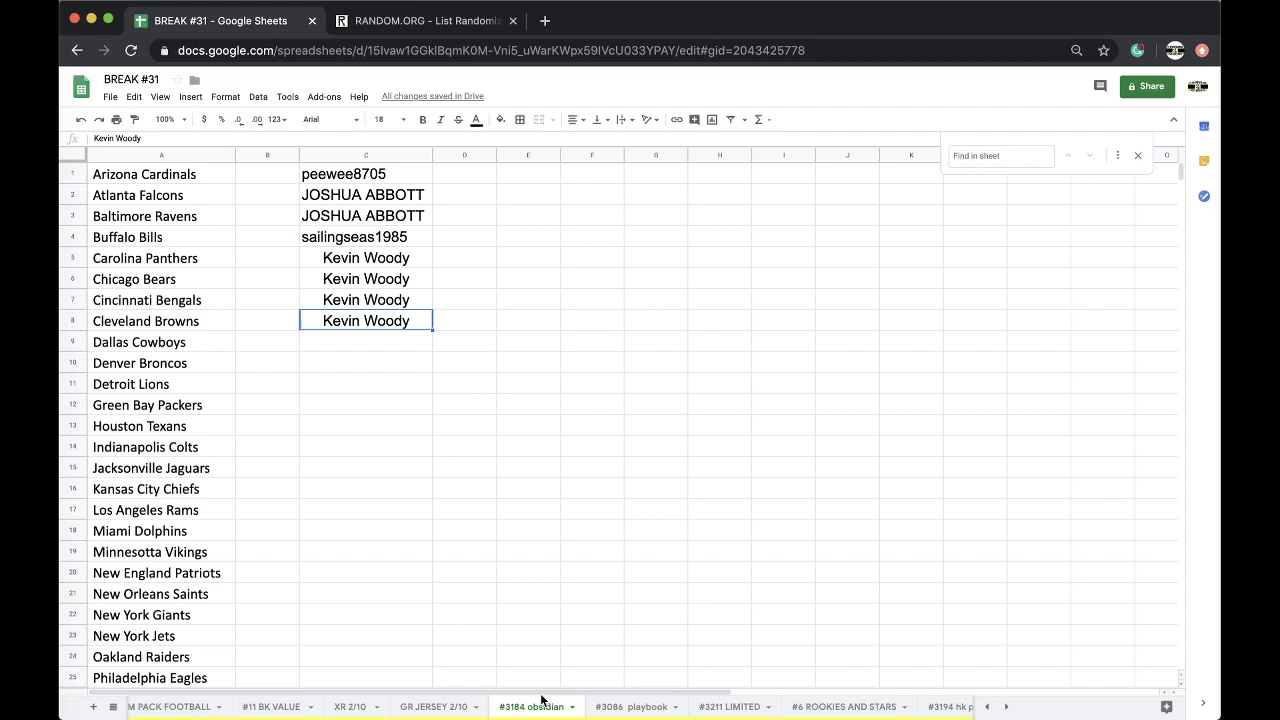
pyautogui.click(645, 706)
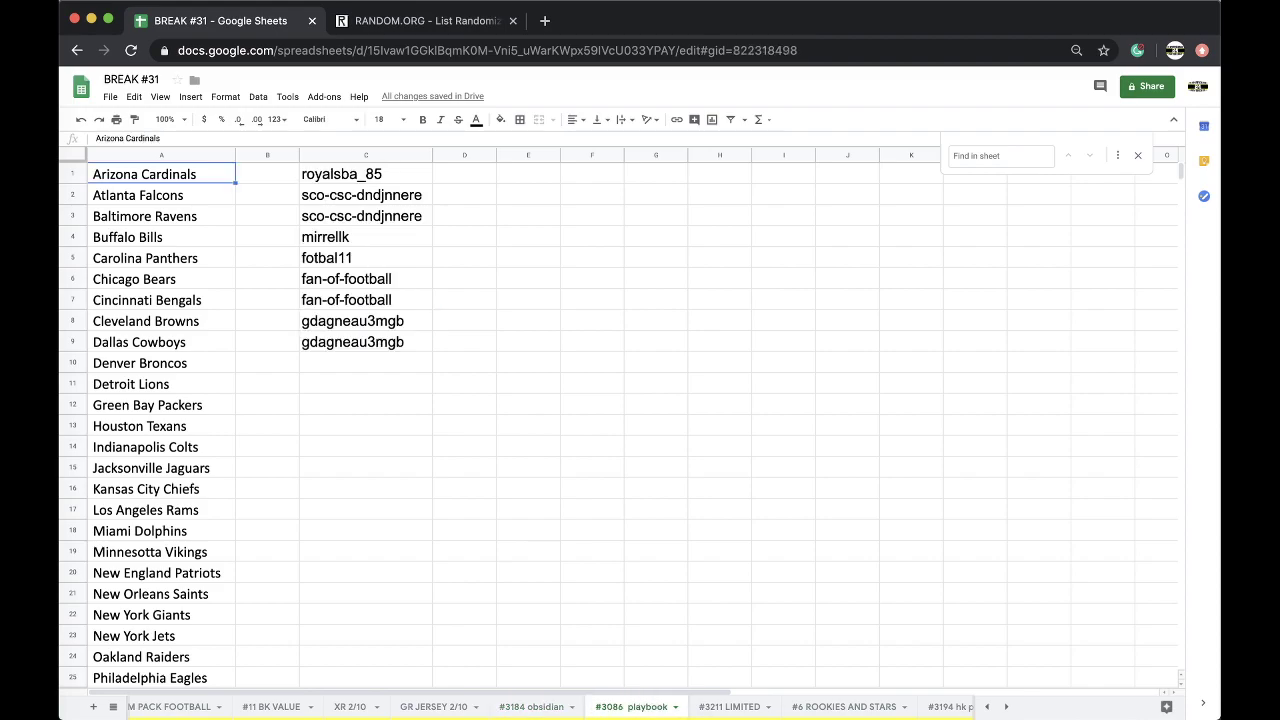